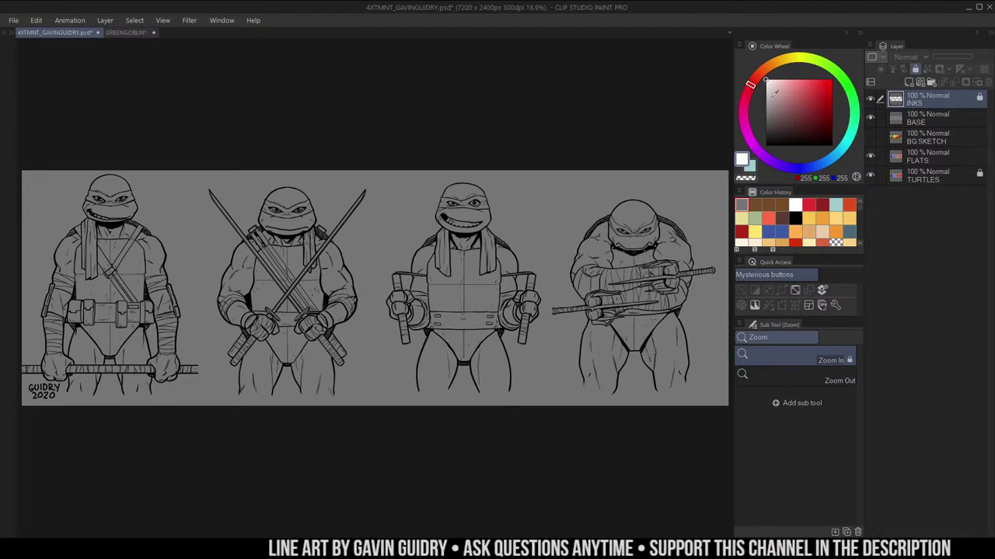
Add a new raster layer above INKS and handwrite "STARTING AT" in white with the RC Side Pencil above the fourth turtle
{"action": "key", "text": "b"}
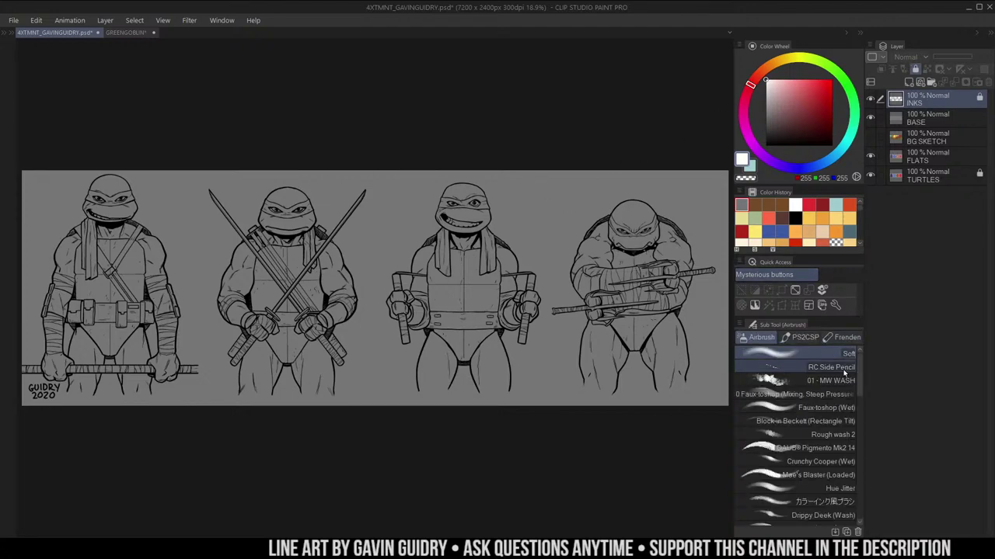
{"action": "left_click", "coordinate": [846, 370]}
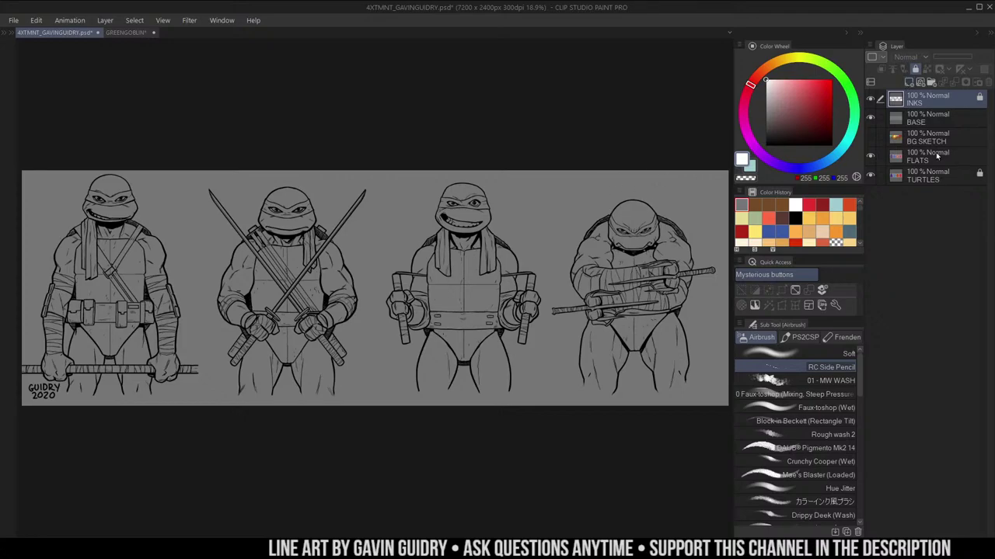
{"action": "left_click", "coordinate": [908, 82]}
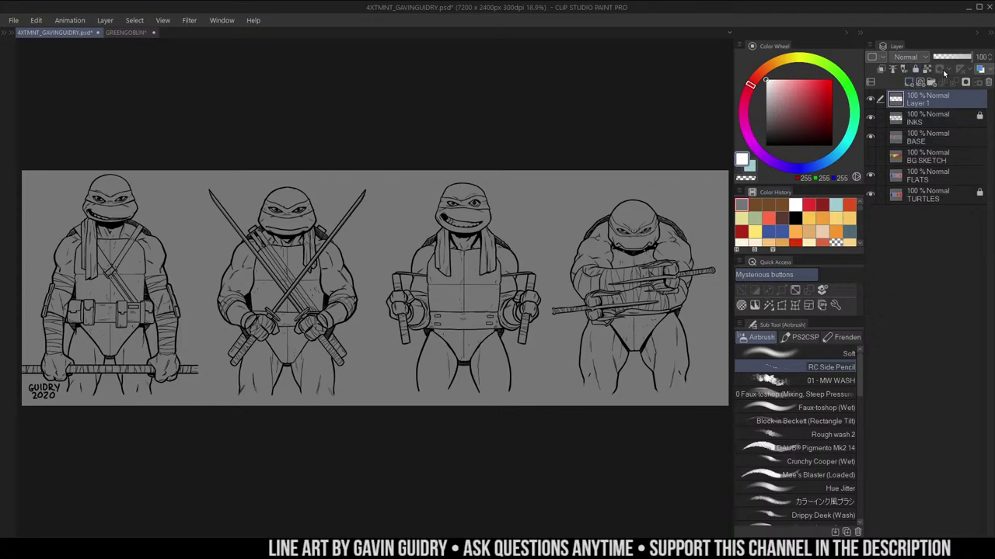
{"action": "mouse_move", "coordinate": [530, 180]}
{"action": "left_mouse_down"}
{"action": "mouse_move", "coordinate": [509, 210]}
{"action": "mouse_move", "coordinate": [549, 183]}
{"action": "left_mouse_up"}
{"action": "mouse_move", "coordinate": [538, 184]}
{"action": "left_mouse_down"}
{"action": "mouse_move", "coordinate": [536, 208]}
{"action": "mouse_move", "coordinate": [561, 202]}
{"action": "left_mouse_up"}
{"action": "mouse_move", "coordinate": [547, 196]}
{"action": "left_mouse_down"}
{"action": "mouse_move", "coordinate": [559, 194]}
{"action": "mouse_move", "coordinate": [557, 183]}
{"action": "left_mouse_up"}
{"action": "mouse_move", "coordinate": [556, 184]}
{"action": "left_mouse_down"}
{"action": "mouse_move", "coordinate": [572, 199]}
{"action": "mouse_move", "coordinate": [589, 183]}
{"action": "left_mouse_up"}
{"action": "mouse_move", "coordinate": [578, 183]}
{"action": "left_mouse_down"}
{"action": "mouse_move", "coordinate": [580, 209]}
{"action": "mouse_move", "coordinate": [622, 177]}
{"action": "mouse_move", "coordinate": [633, 191]}
{"action": "mouse_move", "coordinate": [687, 175]}
{"action": "left_mouse_up"}
{"action": "left_click_drag", "start_coordinate": [676, 170], "coordinate": [676, 201]}
Handwrite "10AM CST" in white beneath the "STARTING AT" lettering, beside the fourth turtle's head
{"action": "left_click_drag", "start_coordinate": [537, 215], "coordinate": [533, 240]}
{"action": "mouse_move", "coordinate": [553, 212]}
{"action": "left_mouse_down"}
{"action": "mouse_move", "coordinate": [560, 231]}
{"action": "mouse_move", "coordinate": [574, 225]}
{"action": "left_mouse_up"}
{"action": "left_click_drag", "start_coordinate": [563, 223], "coordinate": [575, 220]}
{"action": "mouse_move", "coordinate": [577, 226]}
{"action": "left_mouse_down"}
{"action": "mouse_move", "coordinate": [593, 220]}
{"action": "mouse_move", "coordinate": [552, 256]}
{"action": "left_mouse_up"}
{"action": "mouse_move", "coordinate": [559, 239]}
{"action": "left_mouse_down"}
{"action": "mouse_move", "coordinate": [551, 251]}
{"action": "mouse_move", "coordinate": [572, 238]}
{"action": "left_mouse_up"}
{"action": "left_click_drag", "start_coordinate": [567, 232], "coordinate": [564, 261]}
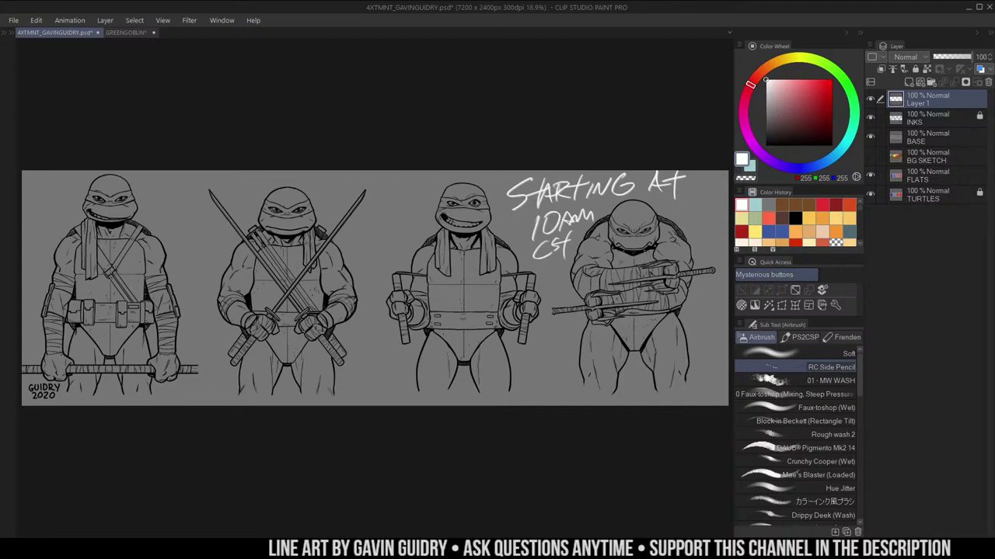
Handwrite "COWABUNGA" in white on two lines between the second and third turtles
{"action": "mouse_move", "coordinate": [362, 222]}
{"action": "left_mouse_down"}
{"action": "mouse_move", "coordinate": [361, 241]}
{"action": "mouse_move", "coordinate": [367, 217]}
{"action": "mouse_move", "coordinate": [385, 219]}
{"action": "mouse_move", "coordinate": [396, 199]}
{"action": "mouse_move", "coordinate": [367, 256]}
{"action": "left_mouse_up"}
{"action": "mouse_move", "coordinate": [368, 231]}
{"action": "left_mouse_down"}
{"action": "mouse_move", "coordinate": [377, 249]}
{"action": "mouse_move", "coordinate": [398, 213]}
{"action": "mouse_move", "coordinate": [406, 217]}
{"action": "left_mouse_up"}
{"action": "mouse_move", "coordinate": [409, 225]}
{"action": "left_mouse_down"}
{"action": "mouse_move", "coordinate": [415, 197]}
{"action": "mouse_move", "coordinate": [423, 214]}
{"action": "left_mouse_up"}
{"action": "left_click_drag", "start_coordinate": [412, 213], "coordinate": [423, 210]}
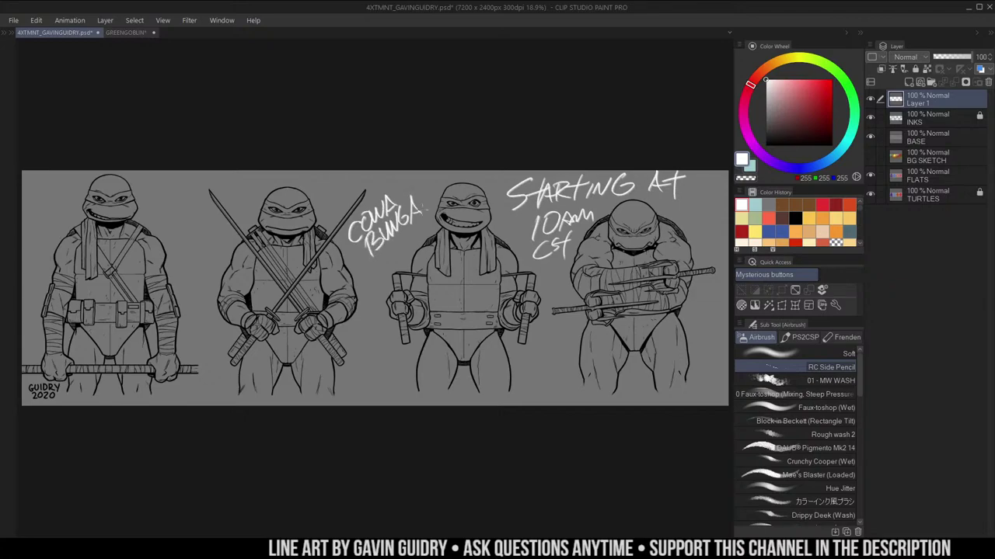
Handwrite "RADICAL" in white between the third and fourth turtles, near their hips
{"action": "left_click_drag", "start_coordinate": [515, 344], "coordinate": [515, 363]}
{"action": "left_click_drag", "start_coordinate": [516, 342], "coordinate": [533, 357]}
{"action": "left_click_drag", "start_coordinate": [531, 357], "coordinate": [551, 348]}
{"action": "left_click_drag", "start_coordinate": [548, 337], "coordinate": [550, 353]}
{"action": "left_click_drag", "start_coordinate": [561, 333], "coordinate": [566, 347]}
{"action": "mouse_move", "coordinate": [582, 325]}
{"action": "left_mouse_down"}
{"action": "mouse_move", "coordinate": [584, 347]}
{"action": "mouse_move", "coordinate": [592, 339]}
{"action": "left_mouse_up"}
{"action": "left_click_drag", "start_coordinate": [597, 323], "coordinate": [608, 335]}
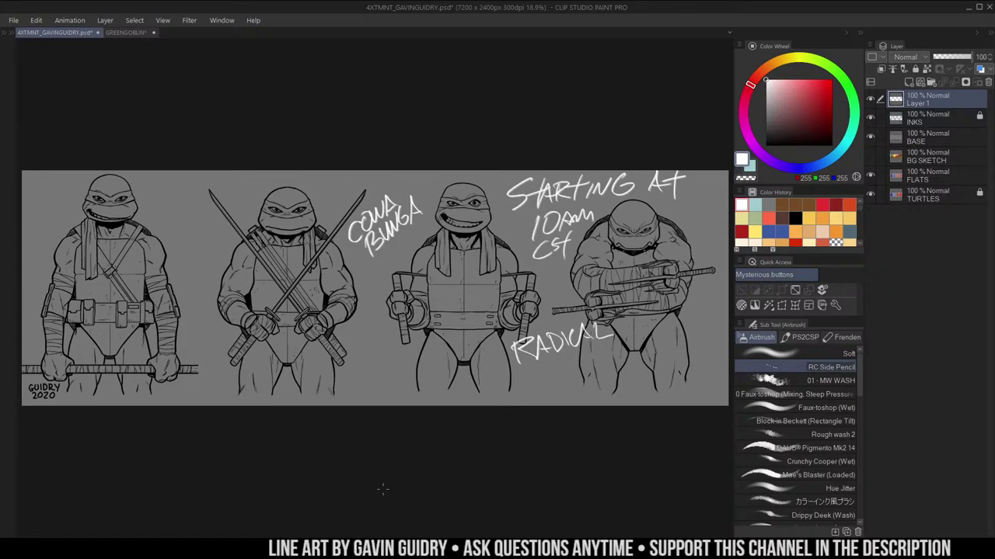
Delete the layer that holds the handwritten notes
{"action": "right_click", "coordinate": [928, 100]}
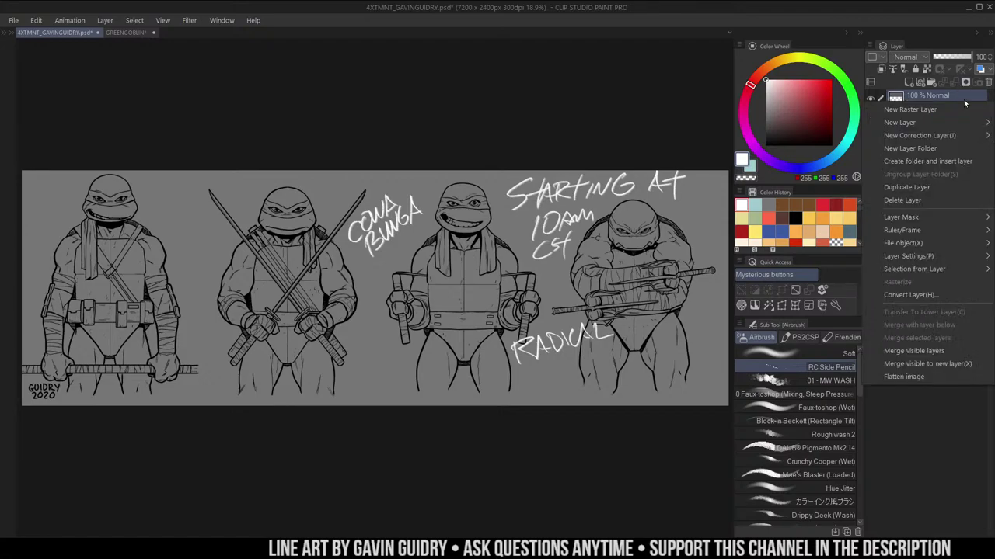
{"action": "left_click", "coordinate": [931, 202]}
{"action": "left_click_drag", "start_coordinate": [639, 133], "coordinate": [644, 119]}
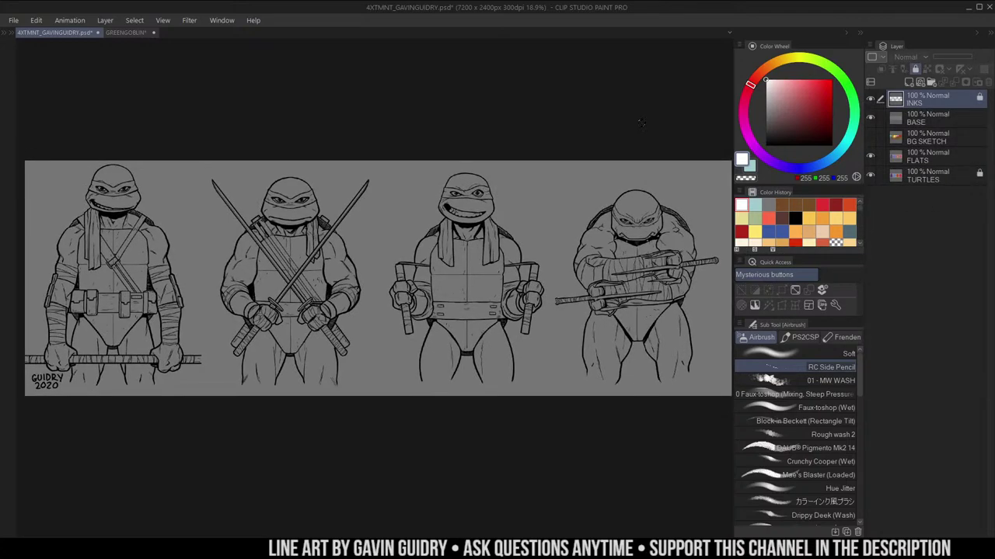
{"action": "key", "text": "m"}
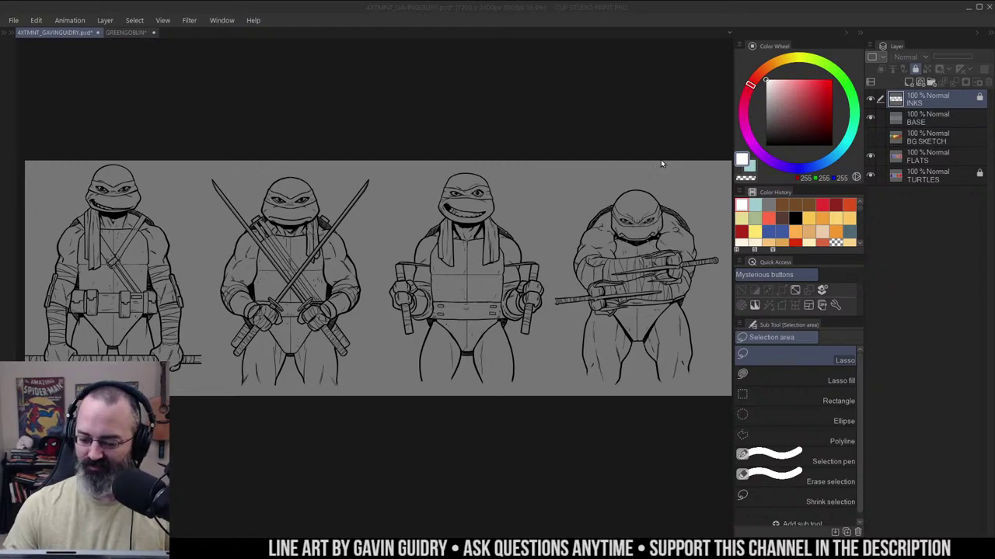
{"action": "left_click_drag", "start_coordinate": [627, 171], "coordinate": [641, 140]}
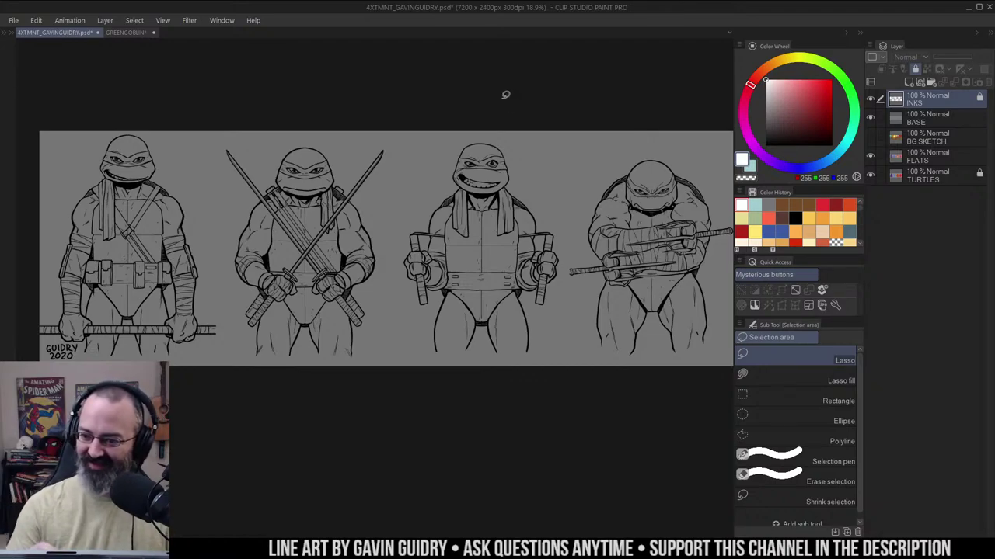
{"action": "left_click_drag", "start_coordinate": [495, 176], "coordinate": [609, 150]}
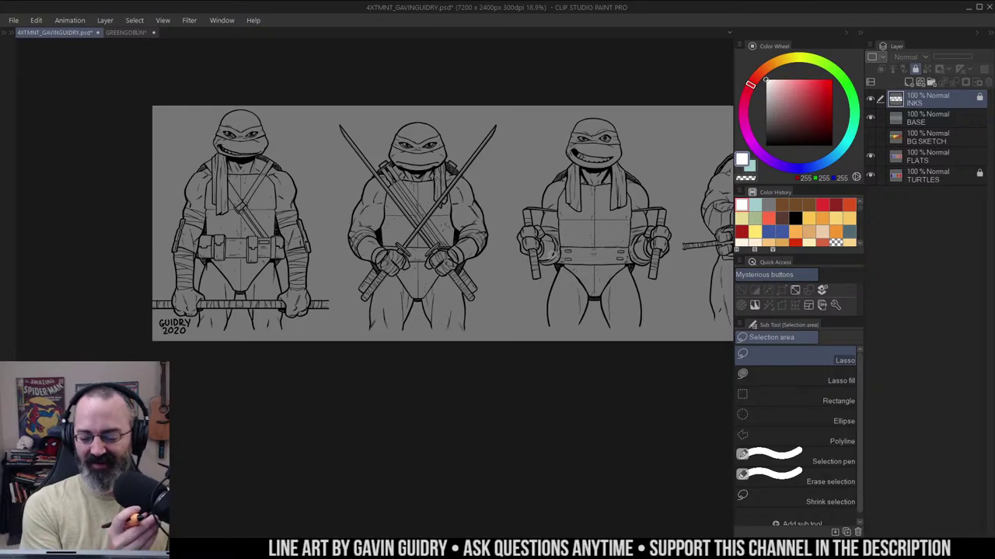
{"action": "left_click_drag", "start_coordinate": [619, 179], "coordinate": [566, 194]}
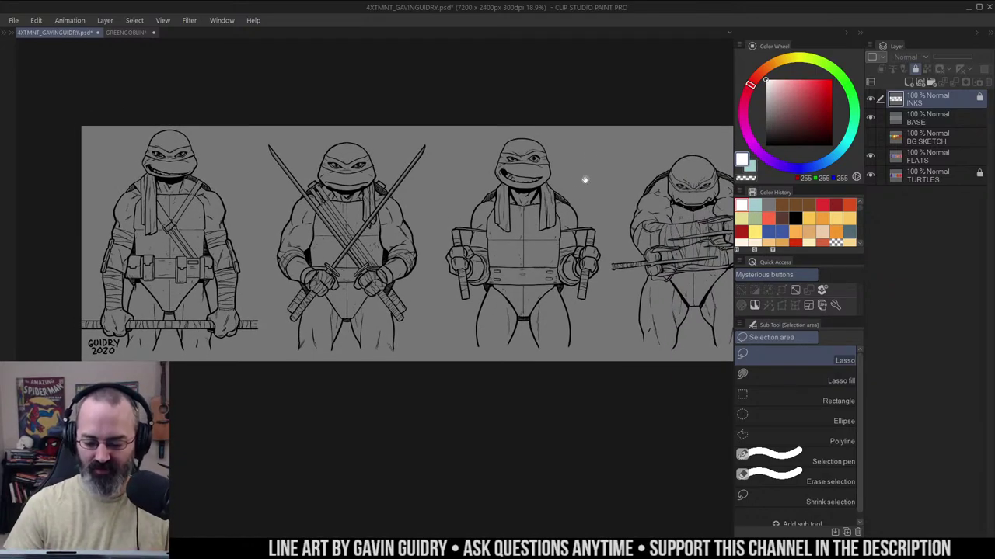
{"action": "left_click_drag", "start_coordinate": [584, 178], "coordinate": [562, 169]}
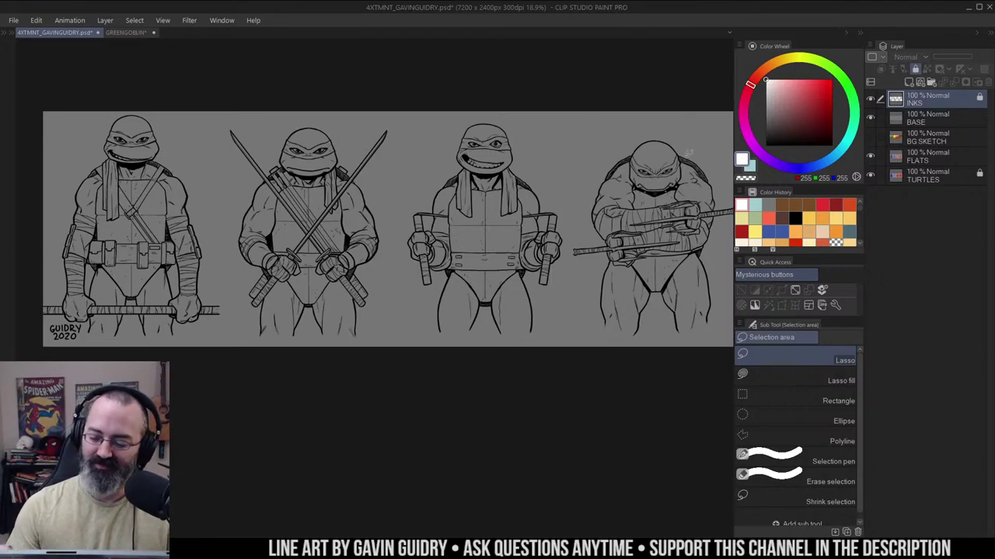
{"action": "left_click_drag", "start_coordinate": [372, 175], "coordinate": [484, 176]}
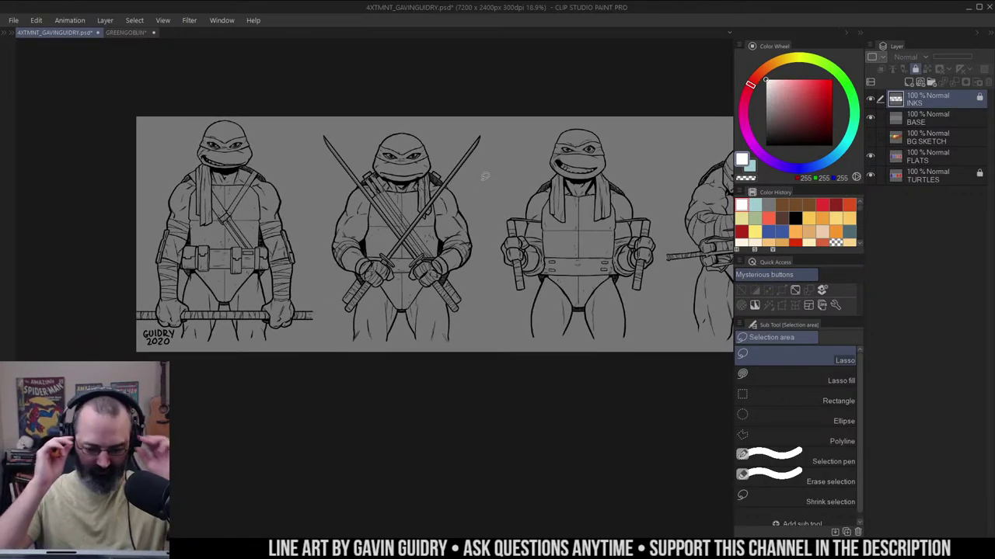
{"action": "left_click_drag", "start_coordinate": [603, 183], "coordinate": [542, 174]}
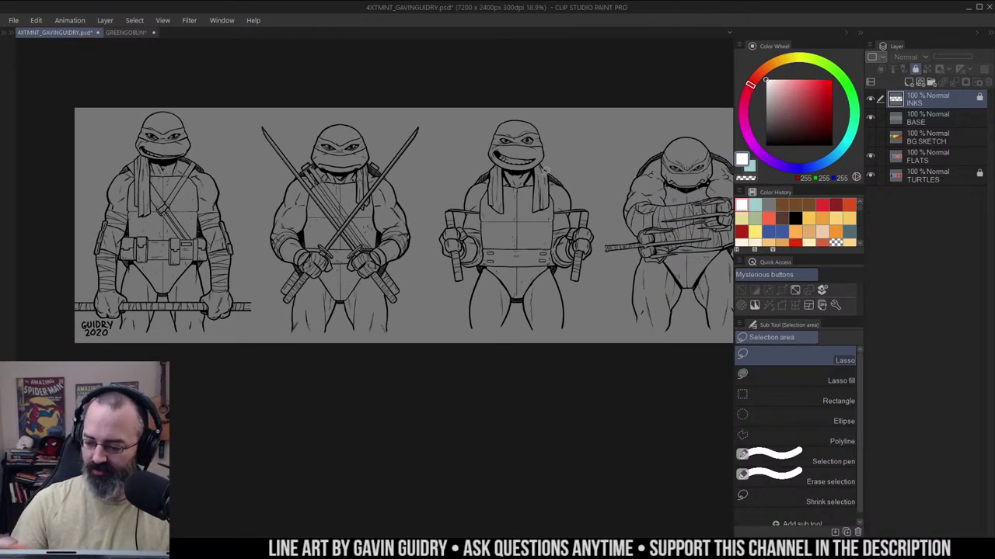
Hide the BASE layer and show BG SKETCH to preview the background colours, and turn BASE back on
{"action": "left_click", "coordinate": [871, 118]}
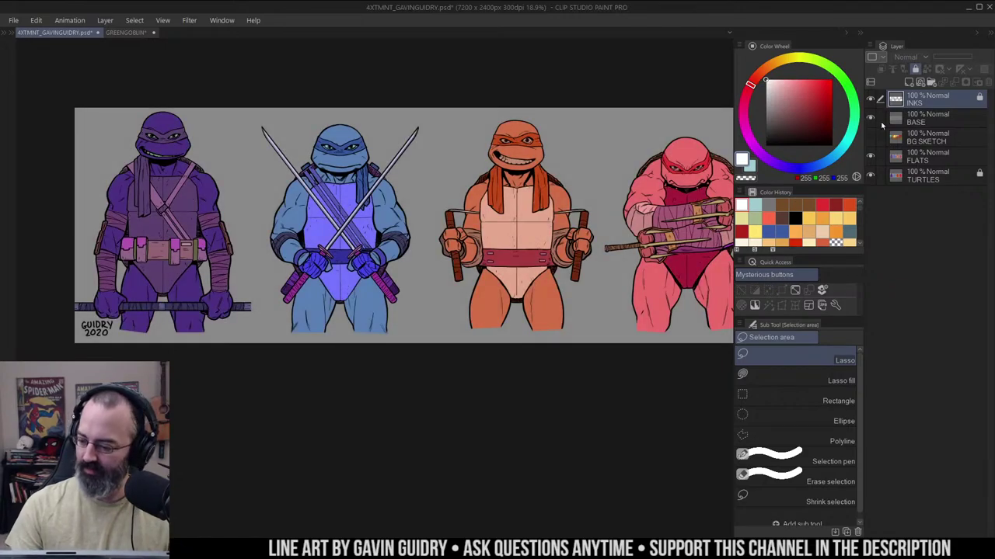
{"action": "left_click", "coordinate": [871, 118]}
{"action": "left_click", "coordinate": [870, 138]}
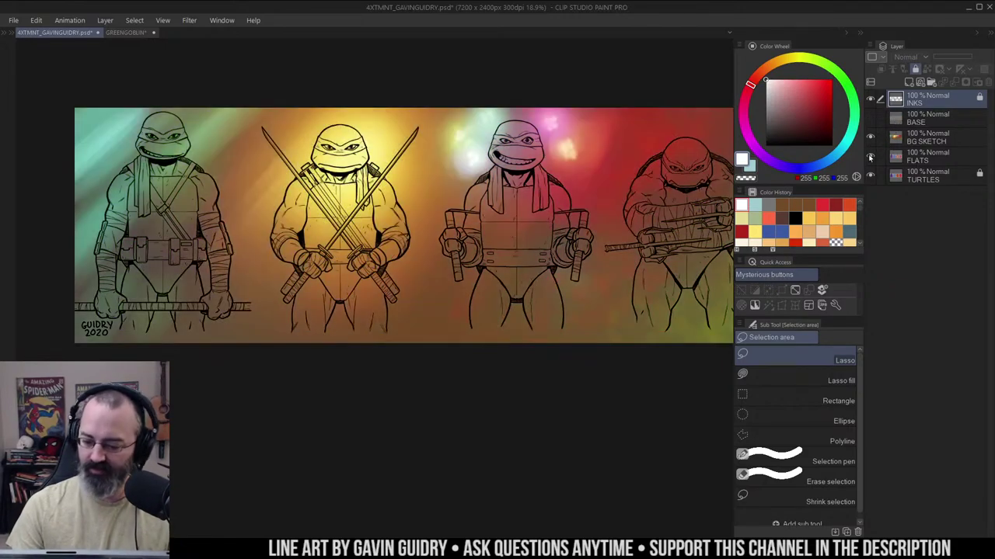
{"action": "mouse_move", "coordinate": [641, 209]}
{"action": "left_mouse_down"}
{"action": "mouse_move", "coordinate": [571, 238]}
{"action": "mouse_move", "coordinate": [601, 238]}
{"action": "left_mouse_up"}
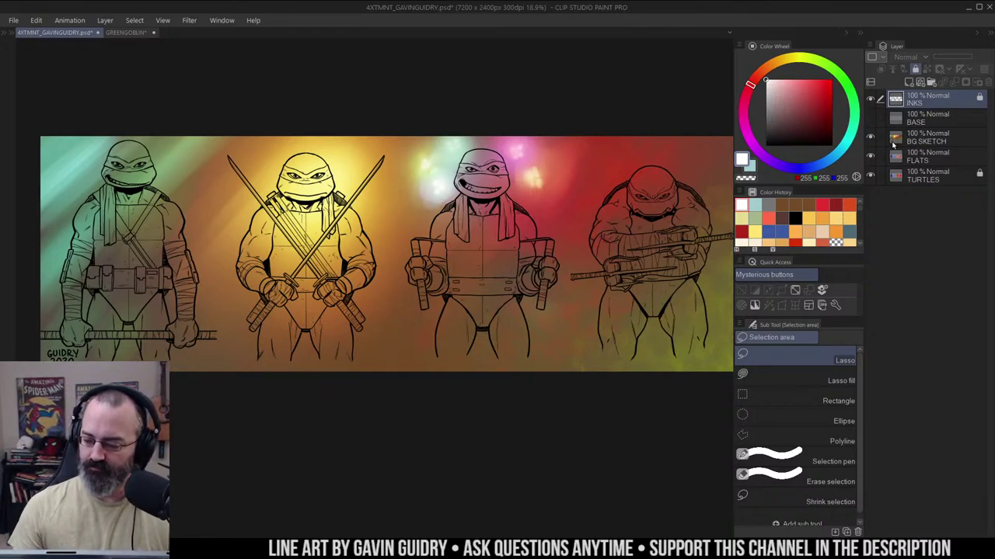
{"action": "left_click", "coordinate": [871, 118]}
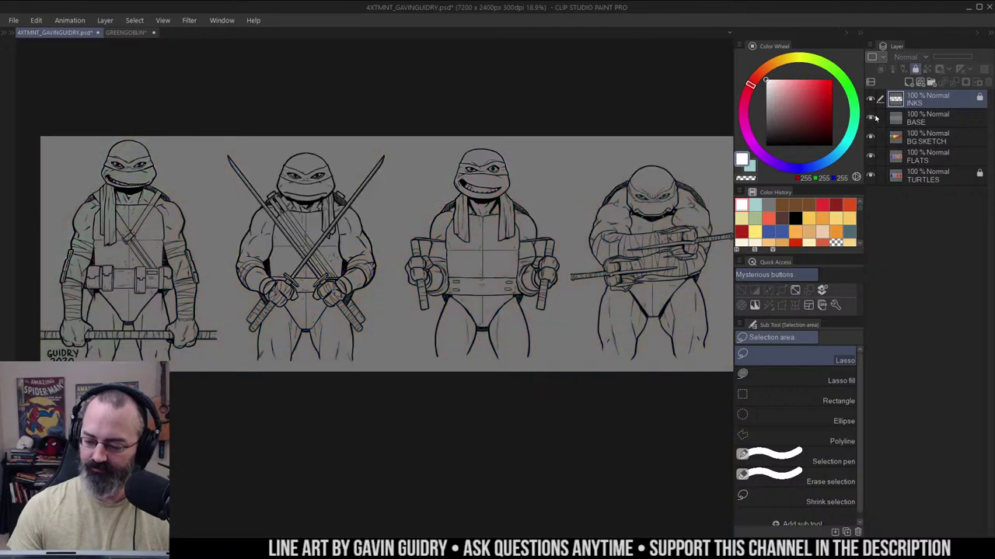
Enlarge the first two turtles and isolate the FLATS layer by hiding all other layers
{"action": "left_click_drag", "start_coordinate": [535, 154], "coordinate": [609, 121]}
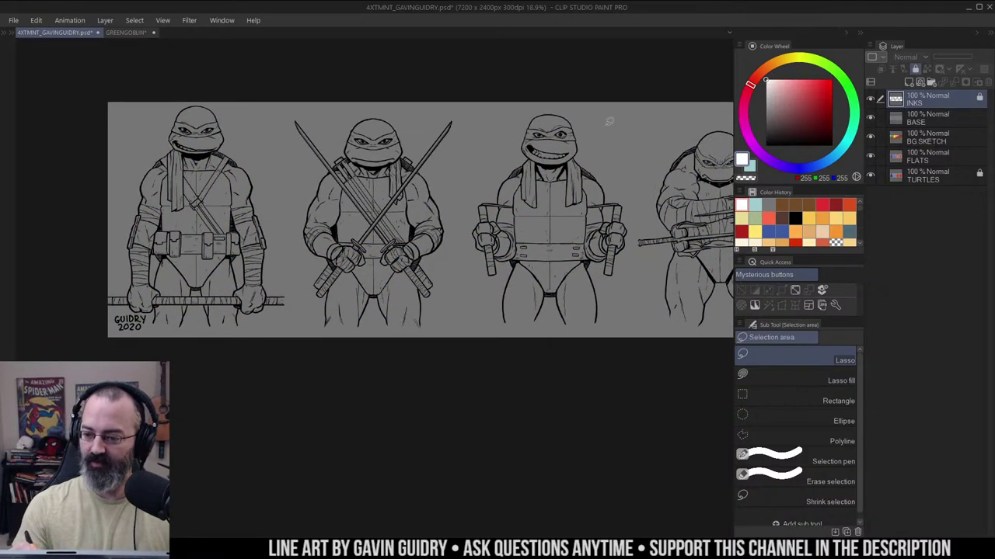
{"action": "left_click_drag", "start_coordinate": [579, 157], "coordinate": [612, 155]}
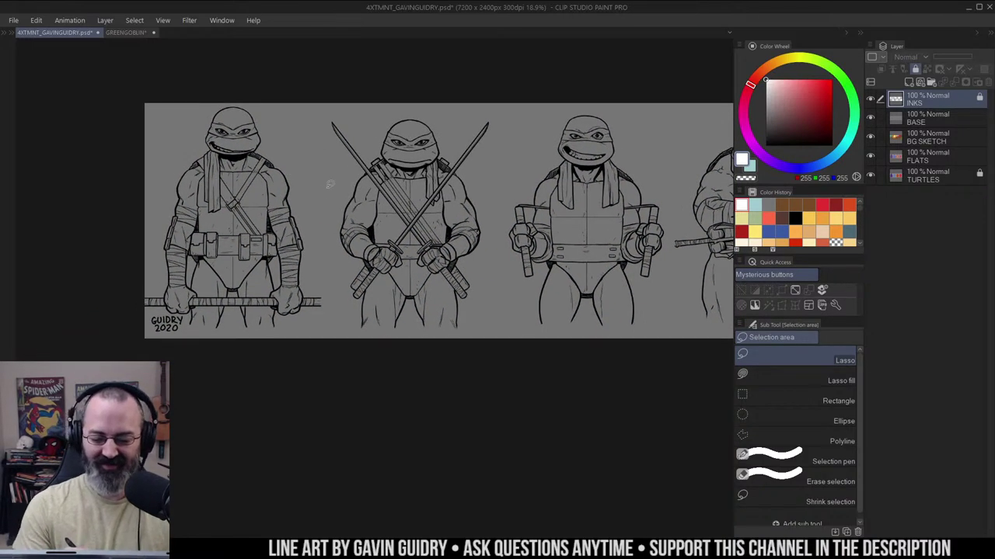
{"action": "left_click", "coordinate": [303, 182]}
{"action": "left_click_drag", "start_coordinate": [303, 182], "coordinate": [510, 187]}
{"action": "left_click", "coordinate": [484, 192]}
{"action": "left_click", "coordinate": [871, 158], "text": "alt"}
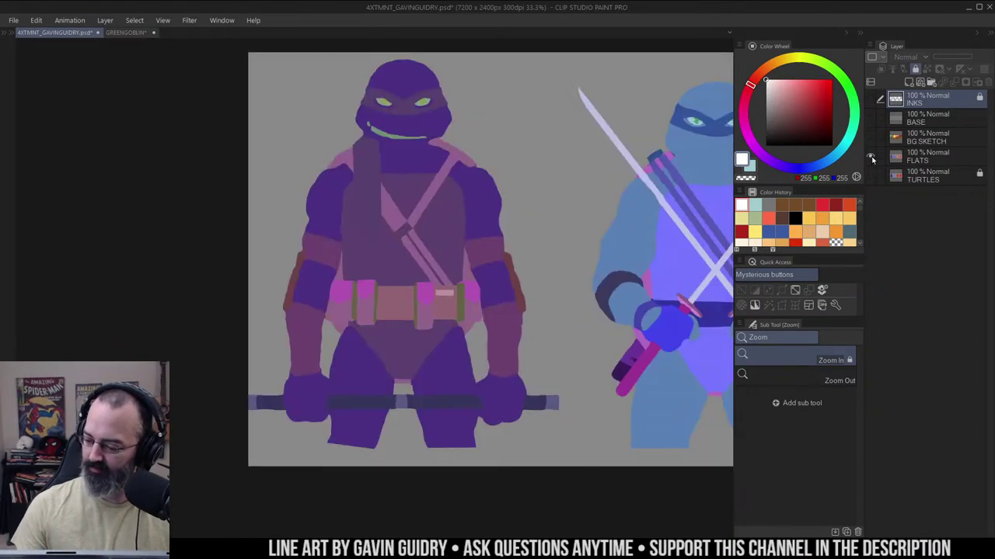
Examine the flat colours and shape boundaries on all four turtles across the isolated FLATS layer
{"action": "left_click_drag", "start_coordinate": [679, 194], "coordinate": [377, 193]}
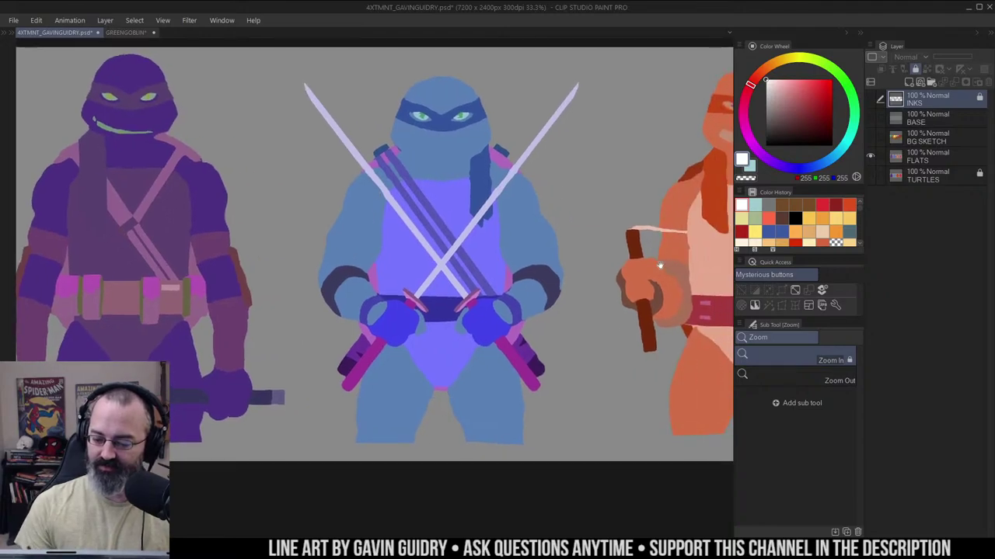
{"action": "left_click_drag", "start_coordinate": [642, 291], "coordinate": [342, 288]}
{"action": "left_click_drag", "start_coordinate": [658, 360], "coordinate": [397, 349]}
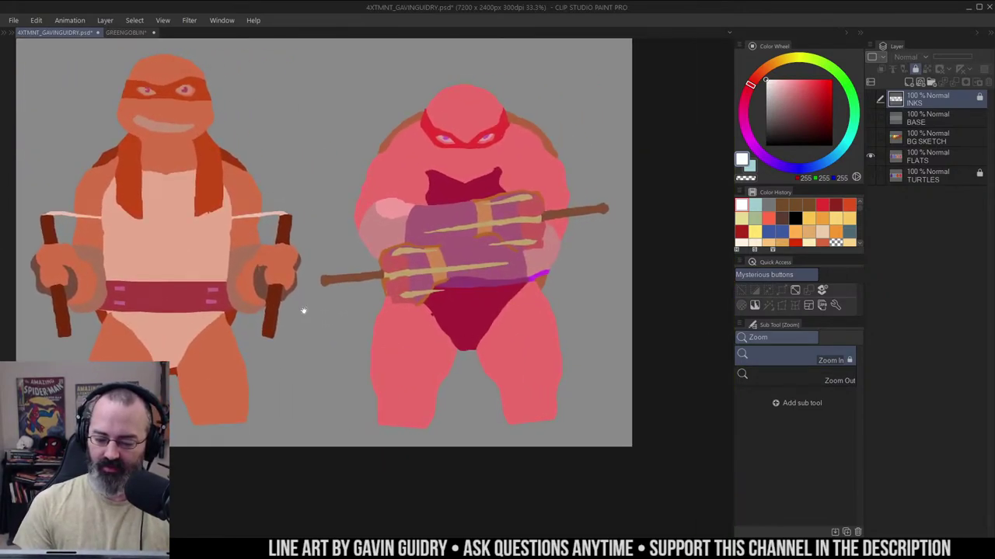
{"action": "left_click_drag", "start_coordinate": [196, 310], "coordinate": [474, 311]}
{"action": "scroll", "coordinate": [475, 311], "scroll_direction": "left", "scroll_amount": 2}
{"action": "scroll", "coordinate": [594, 281], "scroll_direction": "left", "scroll_amount": 6}
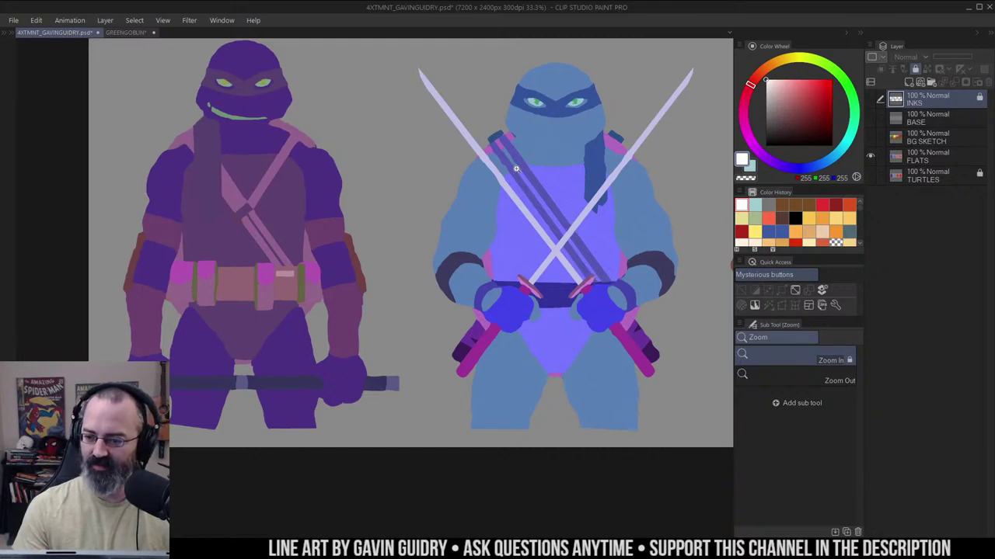
{"action": "key", "text": "m"}
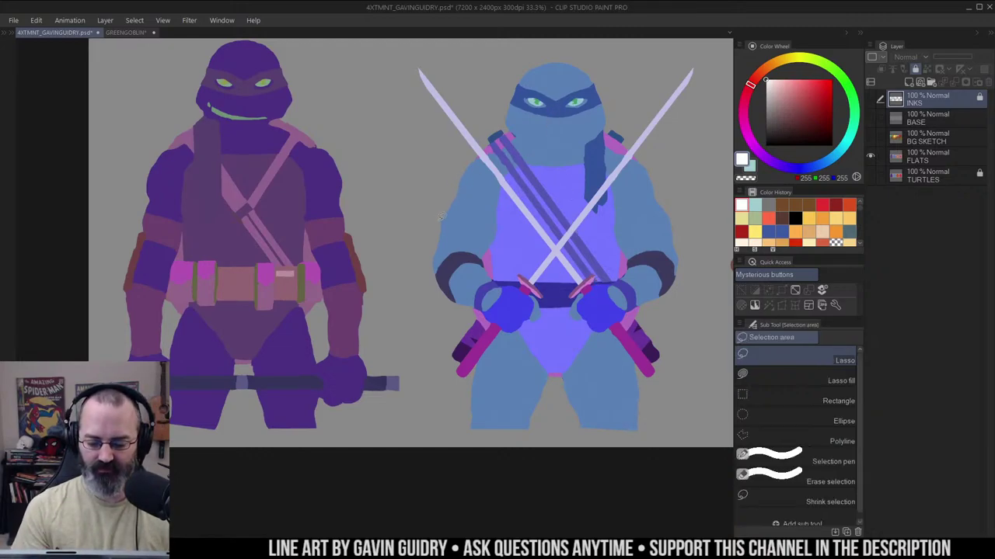
{"action": "left_click_drag", "start_coordinate": [676, 313], "coordinate": [444, 306]}
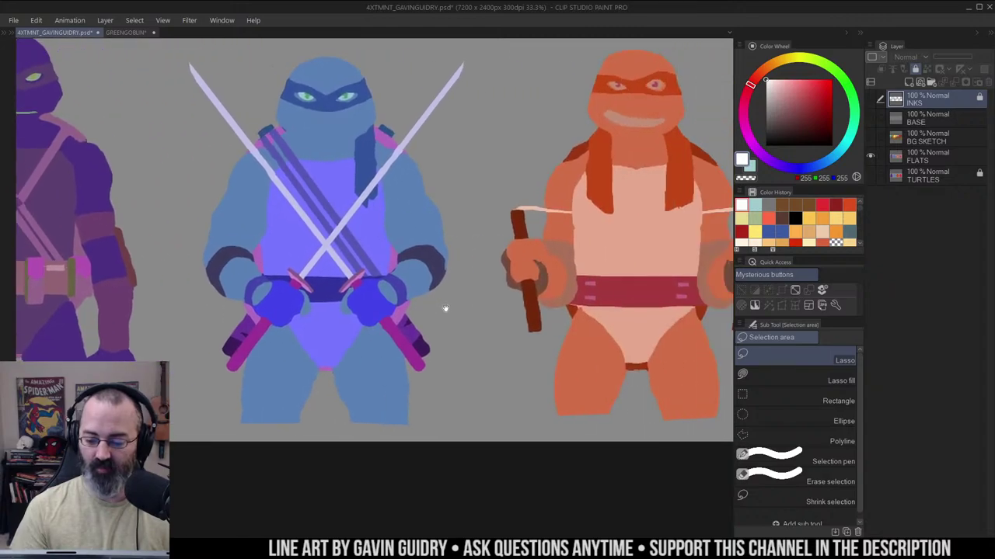
{"action": "left_click_drag", "start_coordinate": [675, 351], "coordinate": [384, 355]}
{"action": "left_click_drag", "start_coordinate": [352, 315], "coordinate": [677, 308]}
{"action": "left_click_drag", "start_coordinate": [510, 261], "coordinate": [710, 272]}
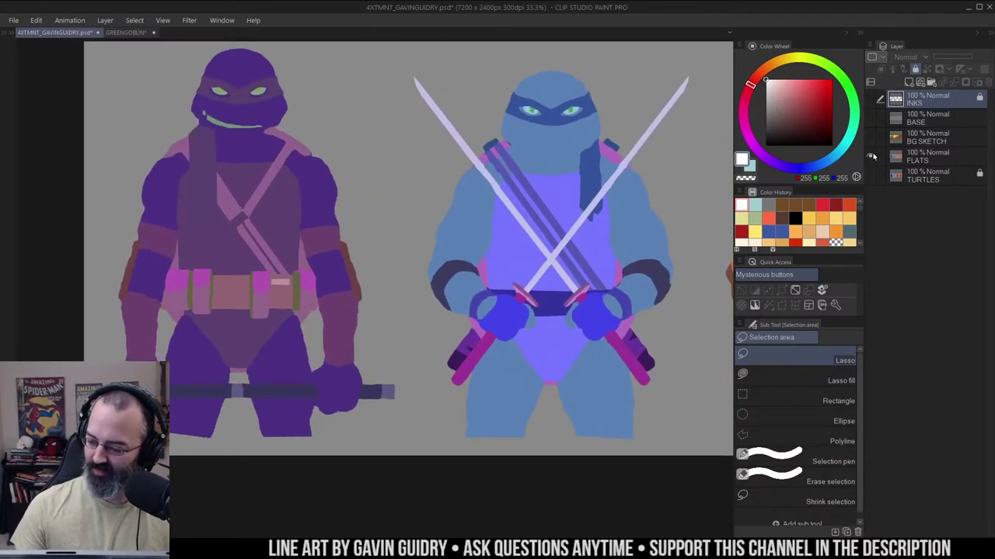
Make the INKS, BASE, BG SKETCH and TURTLES layers visible again along with FLATS
{"action": "left_click_drag", "start_coordinate": [871, 116], "coordinate": [877, 180]}
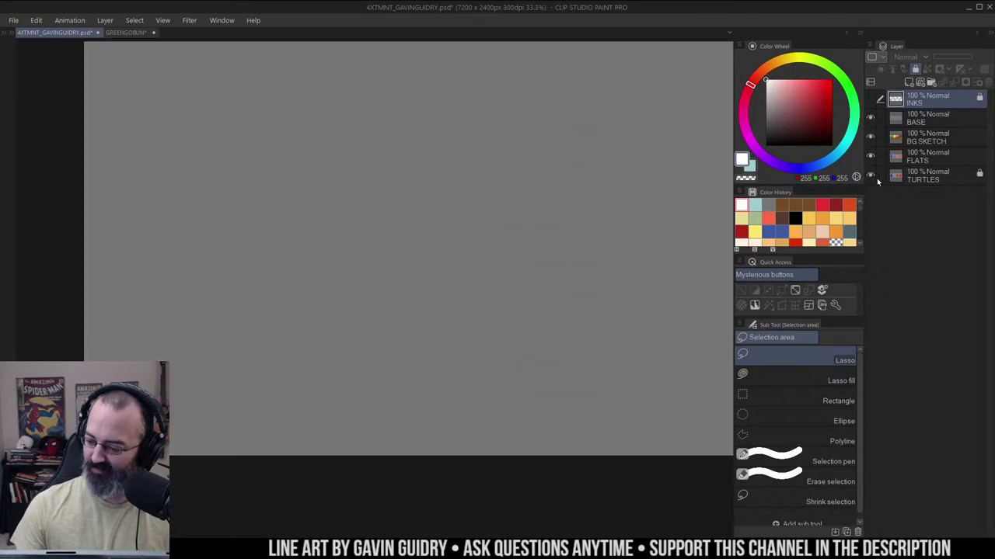
{"action": "left_click", "coordinate": [871, 118]}
{"action": "left_click", "coordinate": [870, 99]}
{"action": "left_click", "coordinate": [870, 118]}
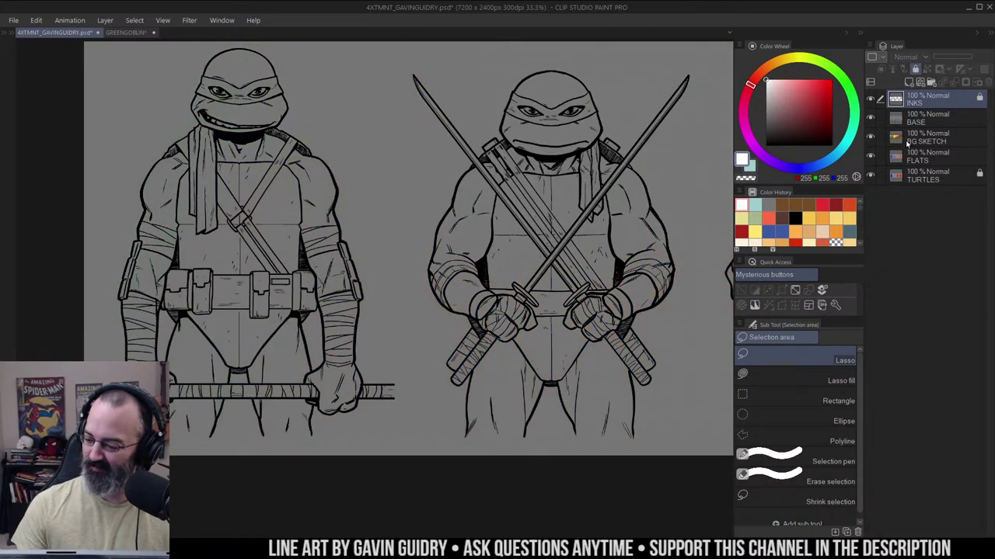
Set the FLATS layer as the reference layer and make BASE the active layer
{"action": "left_click", "coordinate": [917, 161]}
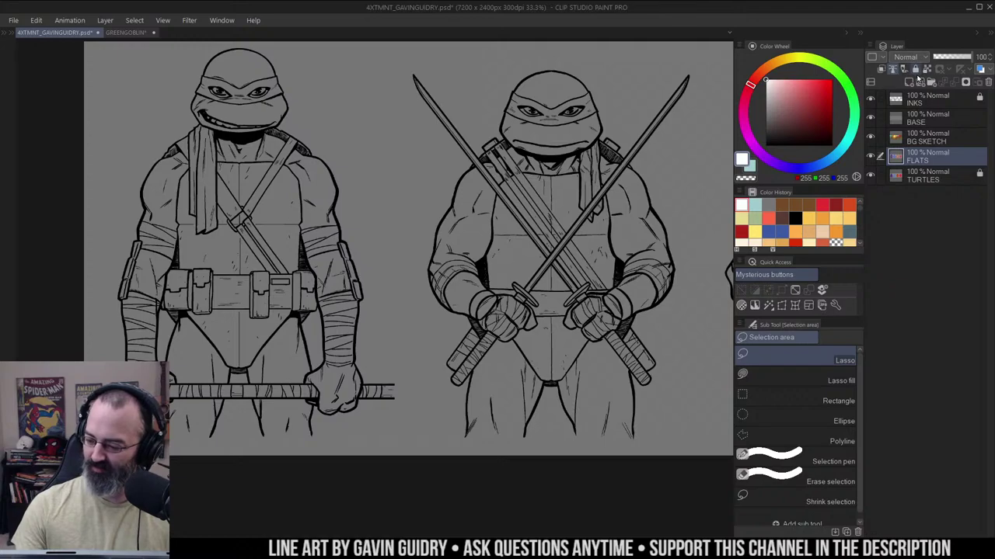
{"action": "left_click", "coordinate": [899, 121]}
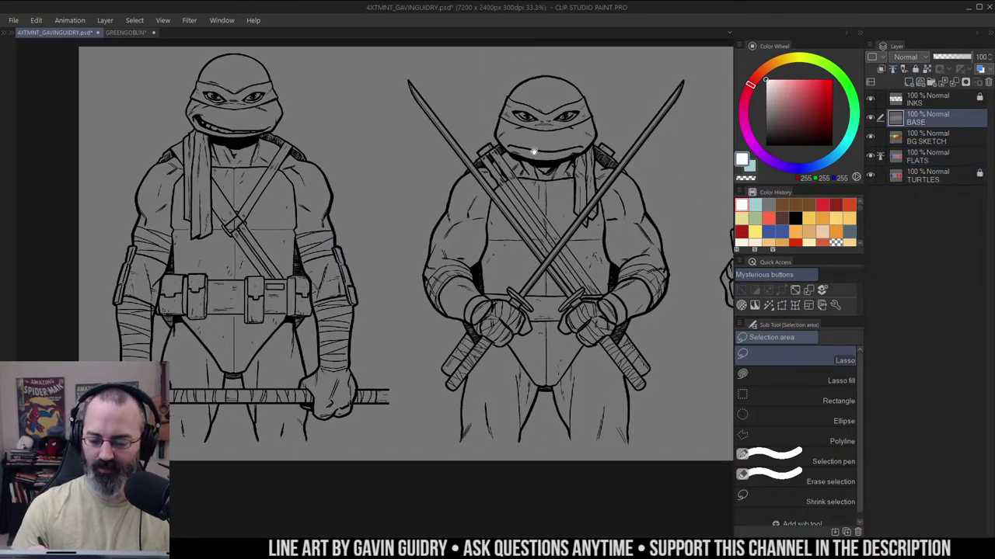
Auto-select the first turtle's skin area using Selection for referred layers, and briefly isolate FLATS to check its source colours
{"action": "key", "text": "w"}
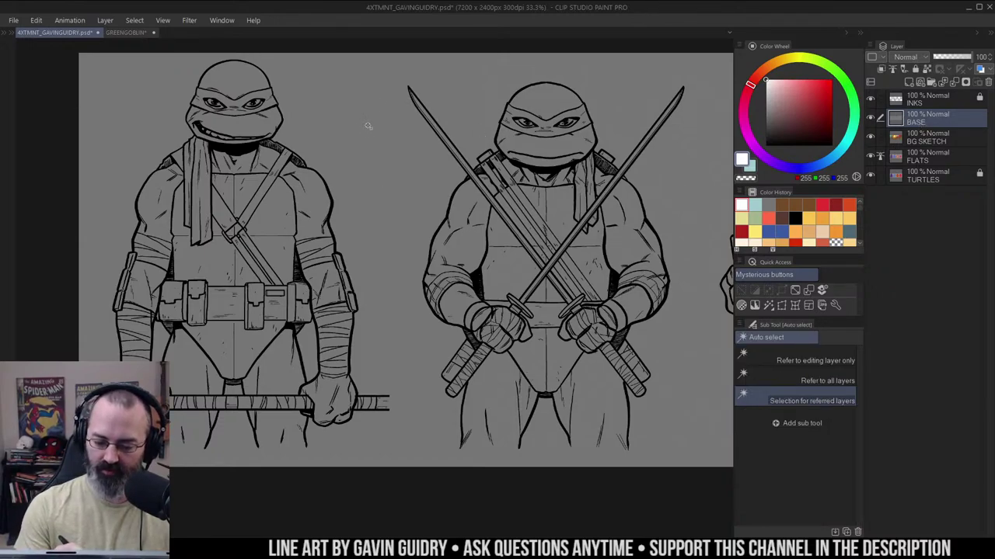
{"action": "left_click", "coordinate": [246, 89]}
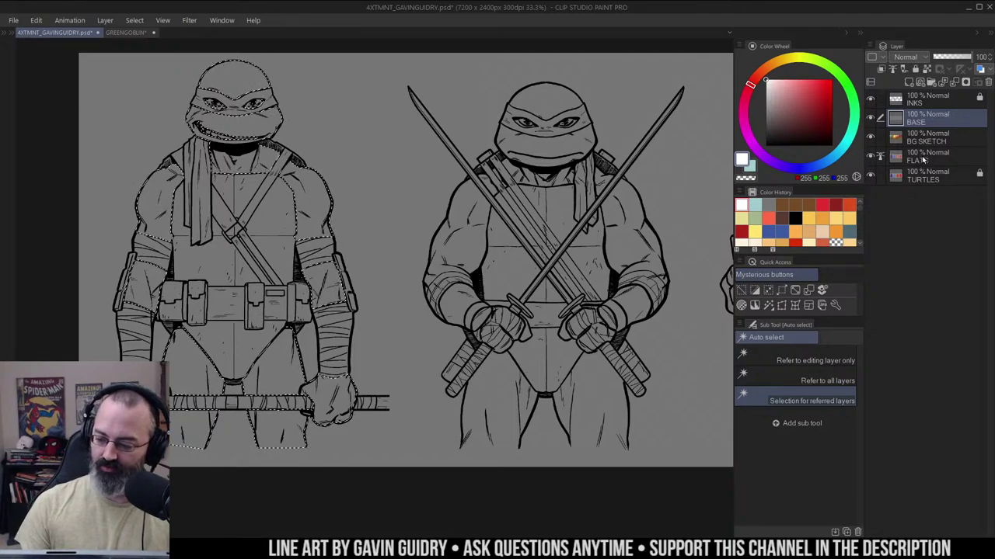
{"action": "left_click", "coordinate": [870, 157], "text": "alt"}
{"action": "left_click", "coordinate": [871, 156], "text": "alt"}
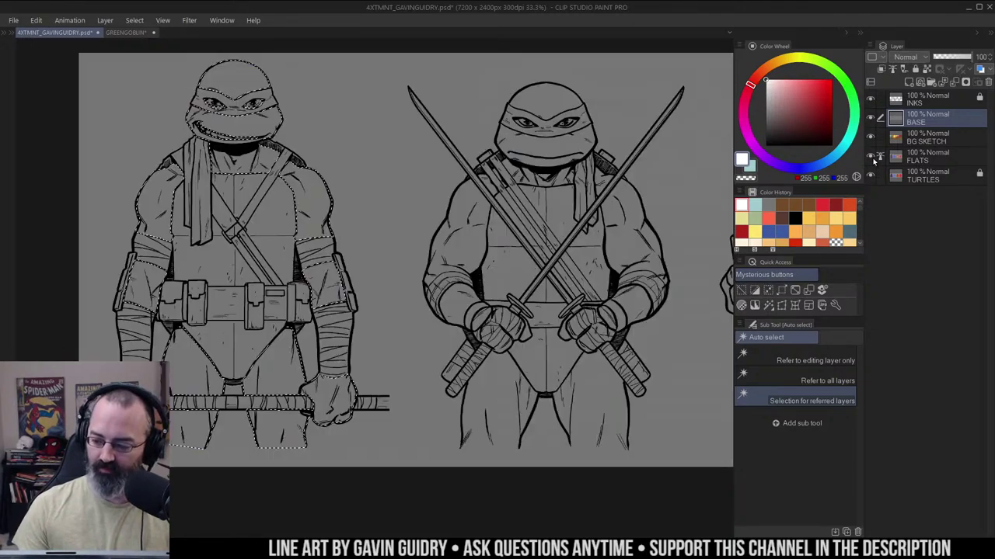
Keep BASE as the active layer and clear the selection around the first turtle's skin
{"action": "left_click", "coordinate": [930, 156]}
{"action": "left_click", "coordinate": [929, 118]}
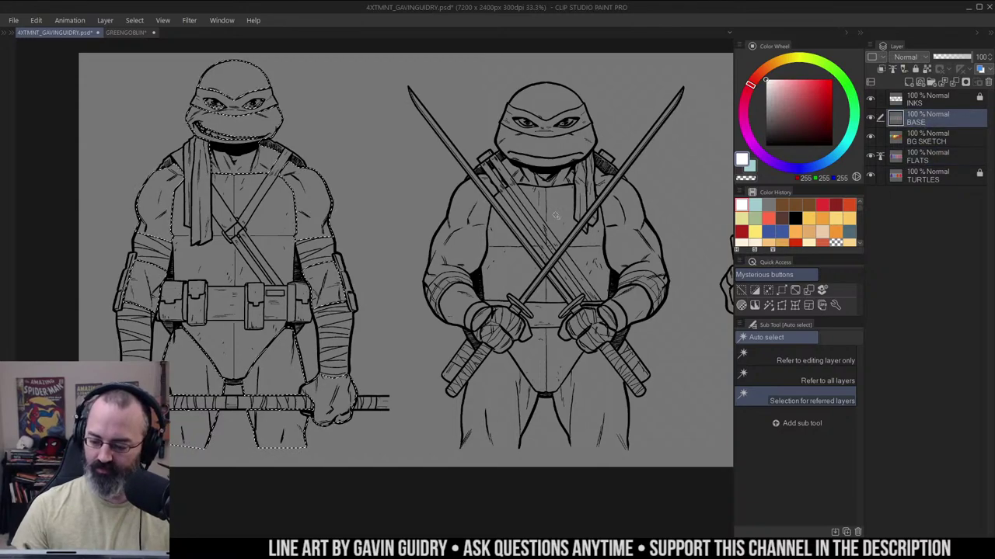
{"action": "key", "text": "m"}
{"action": "left_click", "coordinate": [384, 196]}
{"action": "left_click_drag", "start_coordinate": [491, 194], "coordinate": [539, 192]}
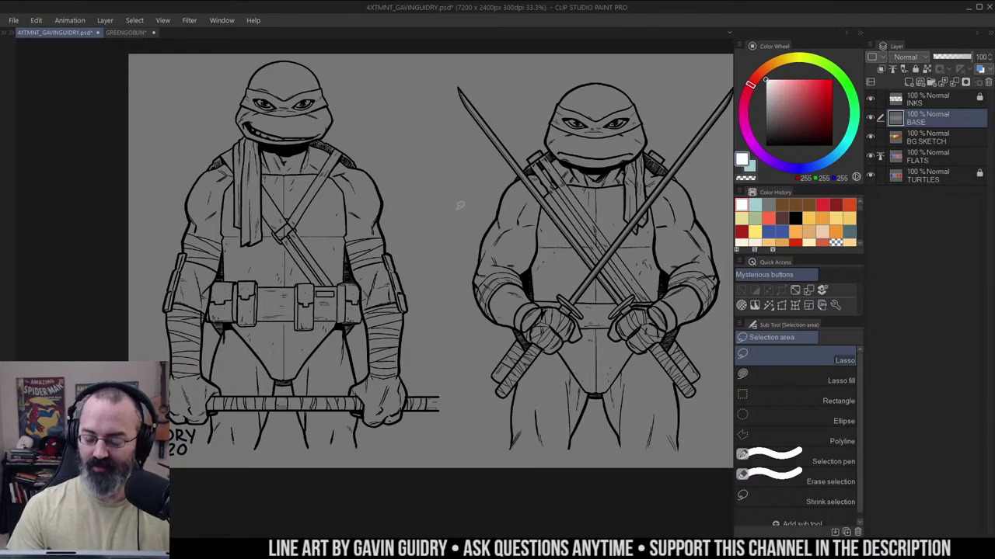
{"action": "left_click_drag", "start_coordinate": [477, 169], "coordinate": [539, 162]}
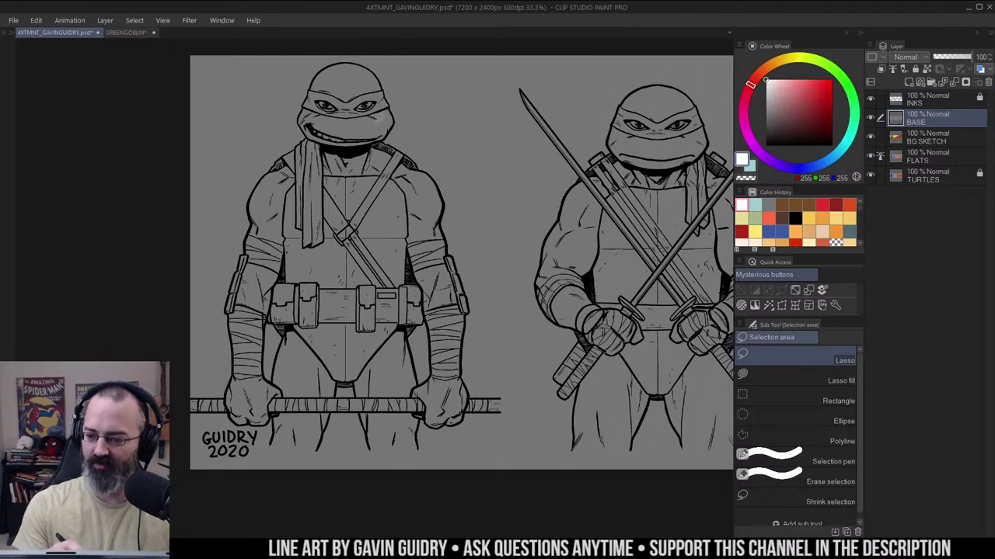
Auto-select the first turtle's skin area again using Selection for referred layers, and clear the selection
{"action": "key", "text": "w"}
{"action": "left_click", "coordinate": [366, 129]}
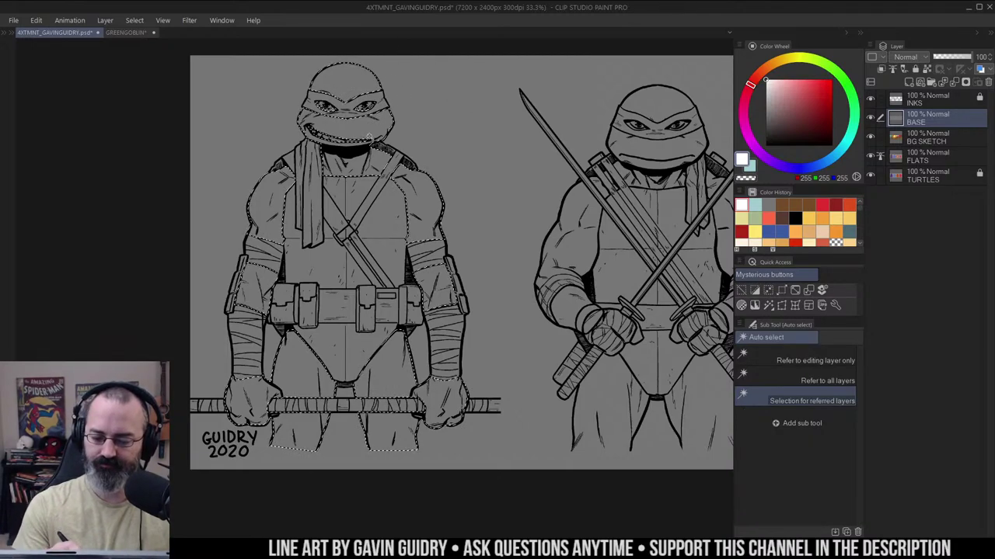
{"action": "mouse_move", "coordinate": [507, 176]}
{"action": "left_mouse_down"}
{"action": "mouse_move", "coordinate": [464, 178]}
{"action": "mouse_move", "coordinate": [500, 160]}
{"action": "left_mouse_up"}
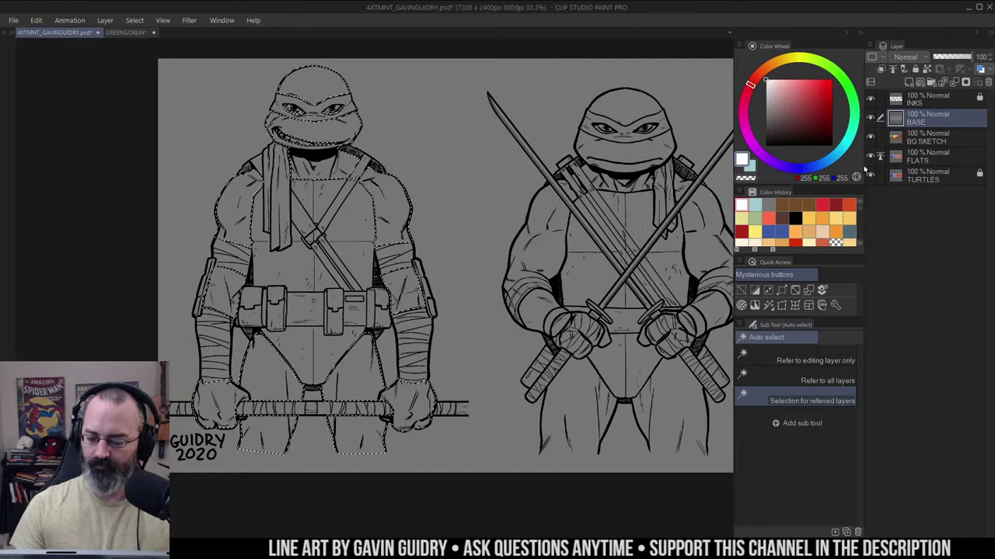
{"action": "key", "text": "ctrl+d"}
Examine the line art of all four turtles across the full canvas
{"action": "scroll", "coordinate": [494, 215], "scroll_direction": "down", "scroll_amount": 1}
{"action": "key", "text": "m"}
{"action": "left_click_drag", "start_coordinate": [637, 221], "coordinate": [487, 219]}
{"action": "key", "text": "slash"}
{"action": "scroll", "coordinate": [562, 228], "scroll_direction": "down", "scroll_amount": 2}
{"action": "left_click_drag", "start_coordinate": [602, 231], "coordinate": [507, 220]}
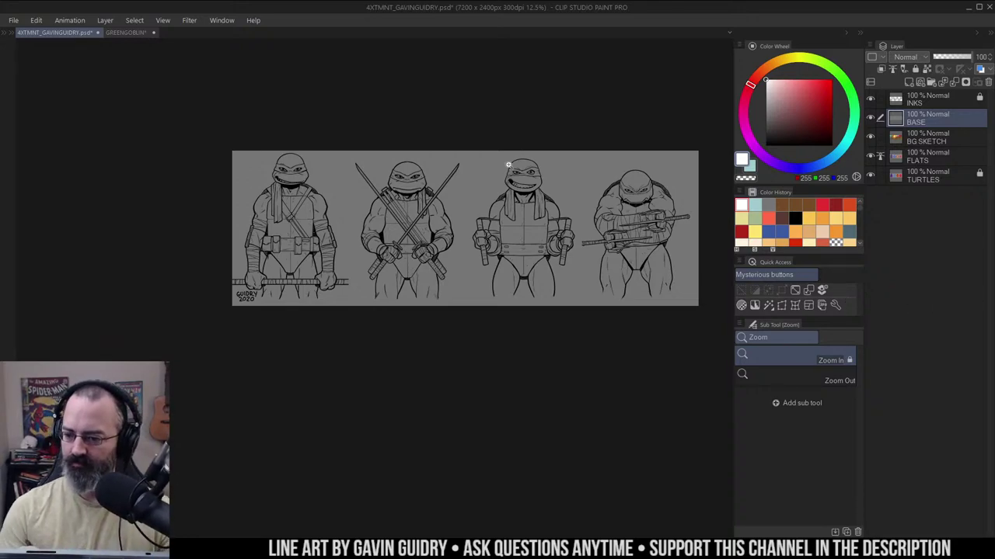
{"action": "scroll", "coordinate": [510, 164], "scroll_direction": "up", "scroll_amount": 2}
{"action": "scroll", "coordinate": [473, 175], "scroll_direction": "down", "scroll_amount": 2}
{"action": "left_click_drag", "start_coordinate": [519, 188], "coordinate": [582, 163]}
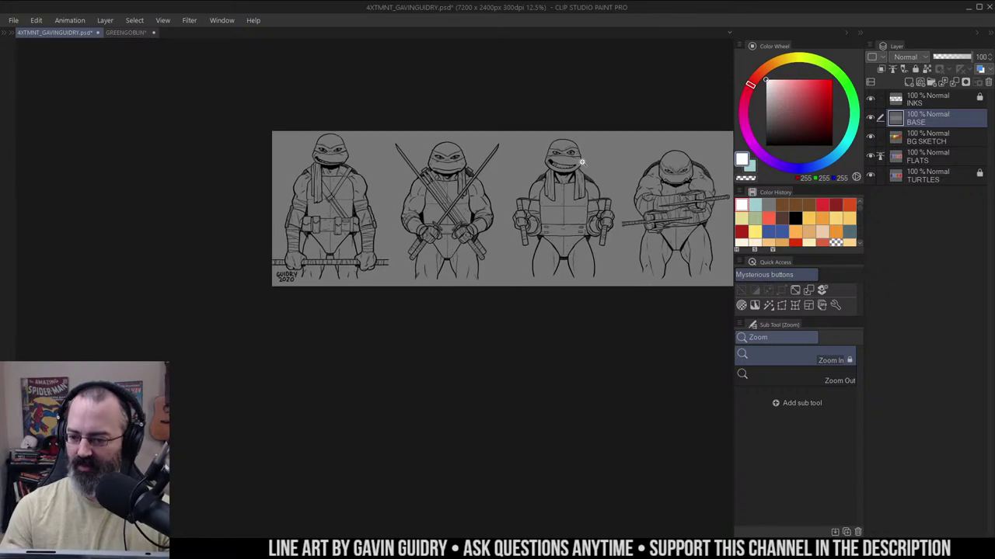
Briefly isolate the FLATS layer to view the four turtles' flat colours, and restore the other layers
{"action": "left_click", "coordinate": [870, 157], "text": "alt"}
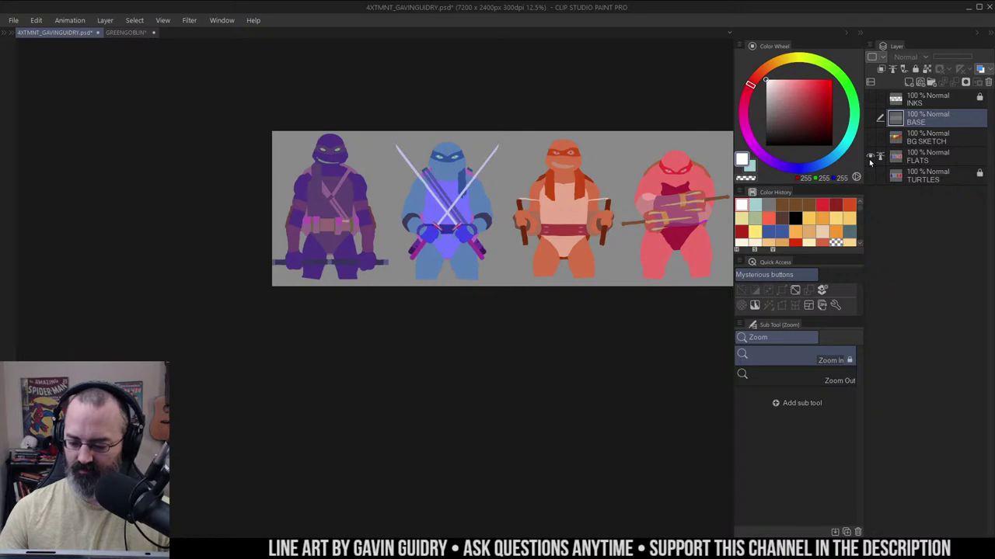
{"action": "left_click", "coordinate": [872, 156], "text": "alt"}
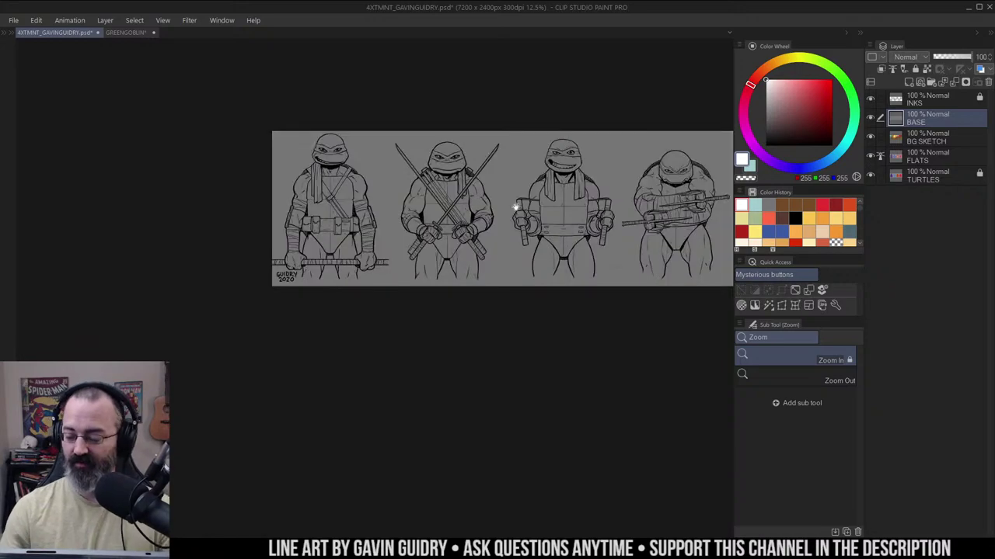
{"action": "left_click_drag", "start_coordinate": [517, 206], "coordinate": [542, 189]}
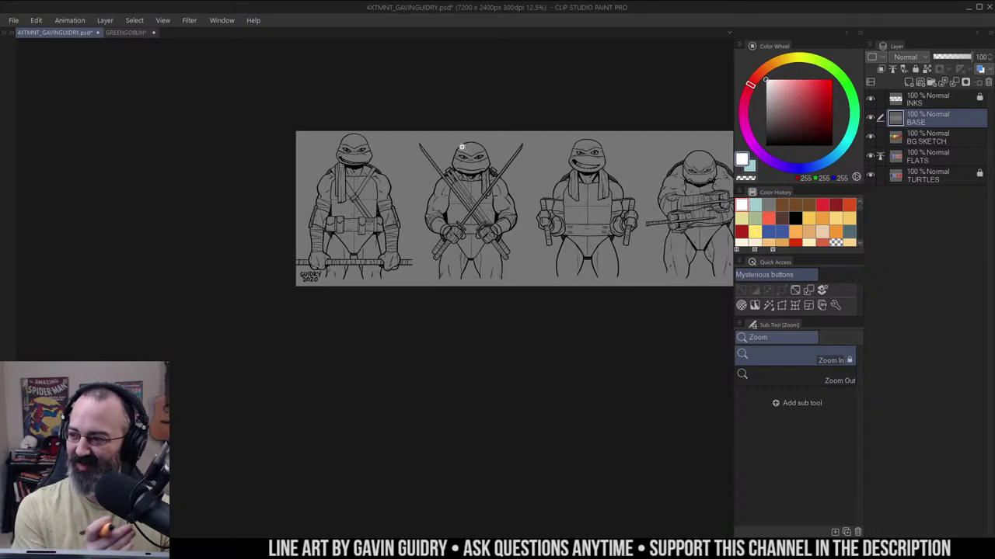
Try auto-selecting the first turtle's skin from the reference layer while BASE is active, and drop the selection
{"action": "left_click", "coordinate": [397, 192]}
{"action": "left_click_drag", "start_coordinate": [397, 190], "coordinate": [568, 200]}
{"action": "left_click", "coordinate": [493, 193]}
{"action": "left_click", "coordinate": [550, 190]}
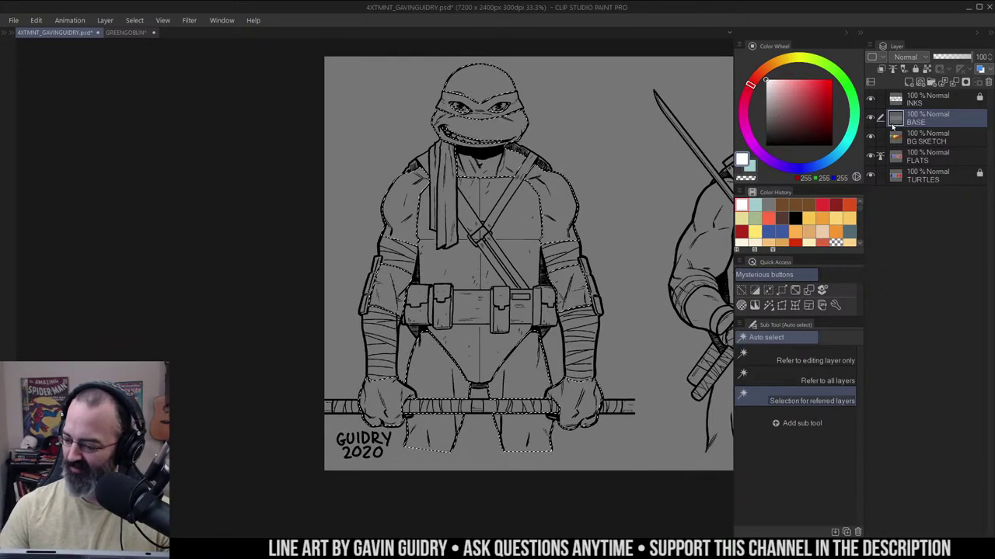
{"action": "key", "text": "ctrl+d"}
Auto-select the first turtle's front shell, fill it with yellow (RGB 221, 192, 86) on BASE, and deselect it
{"action": "left_click", "coordinate": [525, 222]}
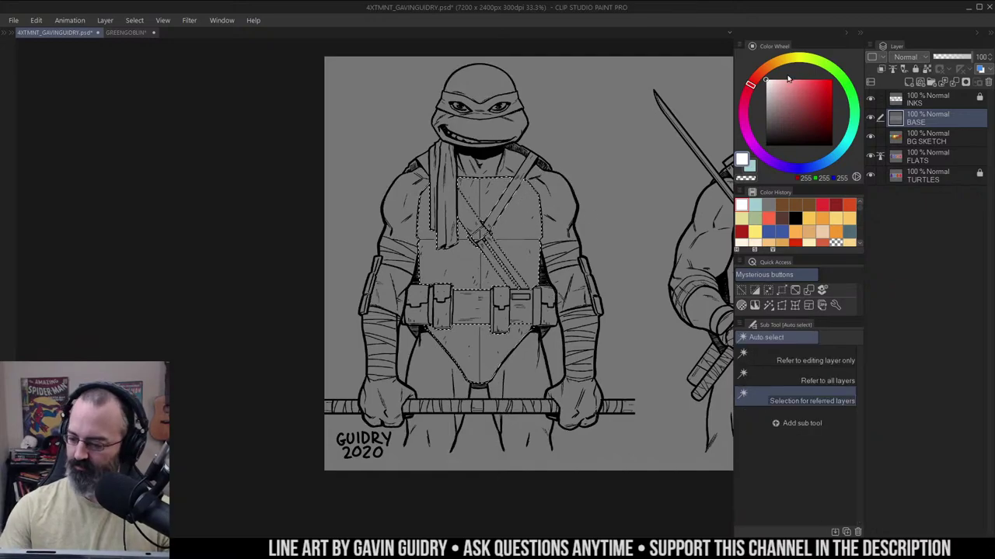
{"action": "left_click", "coordinate": [798, 58]}
{"action": "left_click", "coordinate": [805, 91]}
{"action": "mouse_move", "coordinate": [803, 93]}
{"action": "left_mouse_down"}
{"action": "mouse_move", "coordinate": [794, 106]}
{"action": "mouse_move", "coordinate": [807, 88]}
{"action": "left_mouse_up"}
{"action": "left_click", "coordinate": [785, 60]}
{"action": "left_click", "coordinate": [802, 92]}
{"action": "left_click", "coordinate": [786, 59]}
{"action": "key", "text": "g"}
{"action": "left_click", "coordinate": [572, 175]}
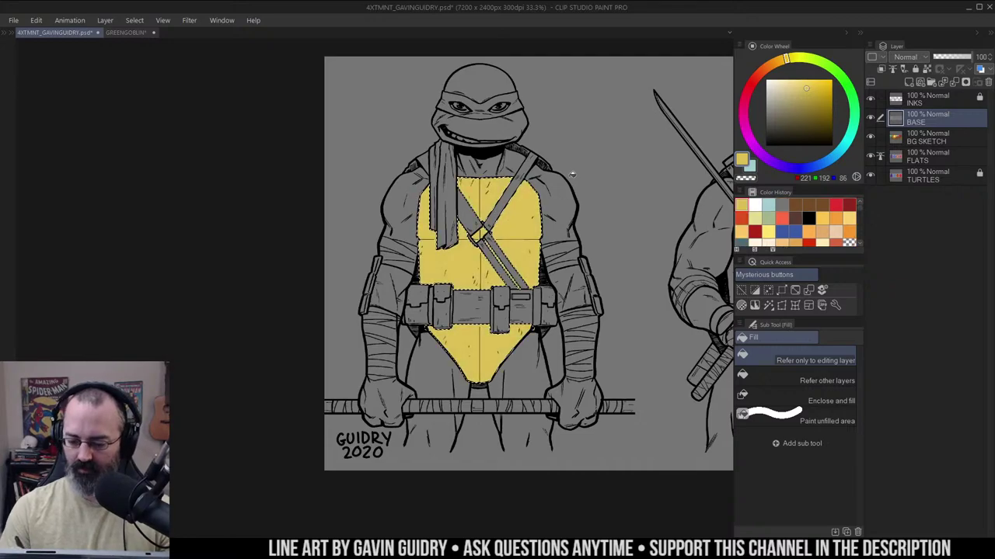
{"action": "key", "text": "m"}
{"action": "key", "text": "ctrl+d"}
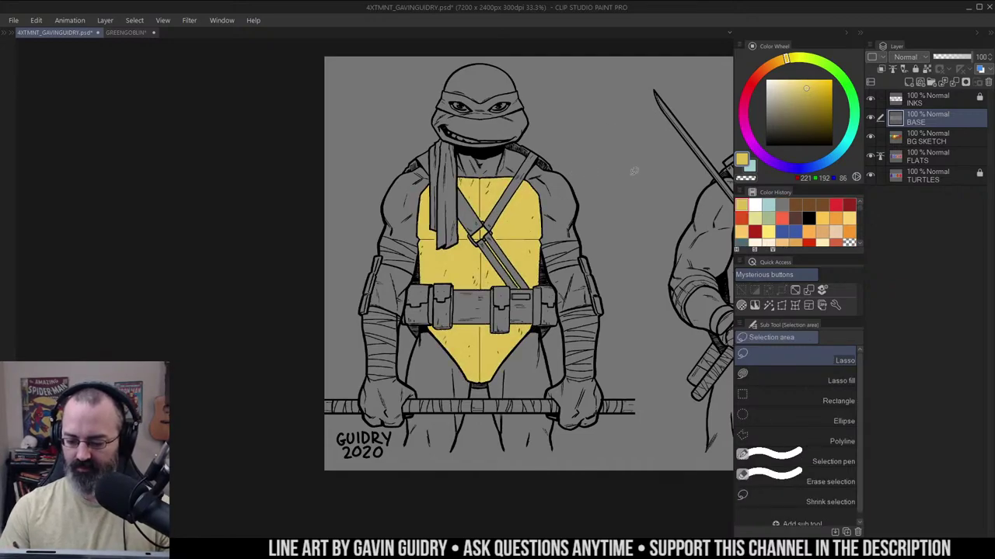
Auto-select the first turtle's skin across the head, arms and legs
{"action": "key", "text": "w"}
{"action": "left_click", "coordinate": [555, 188]}
{"action": "left_click_drag", "start_coordinate": [597, 201], "coordinate": [540, 207]}
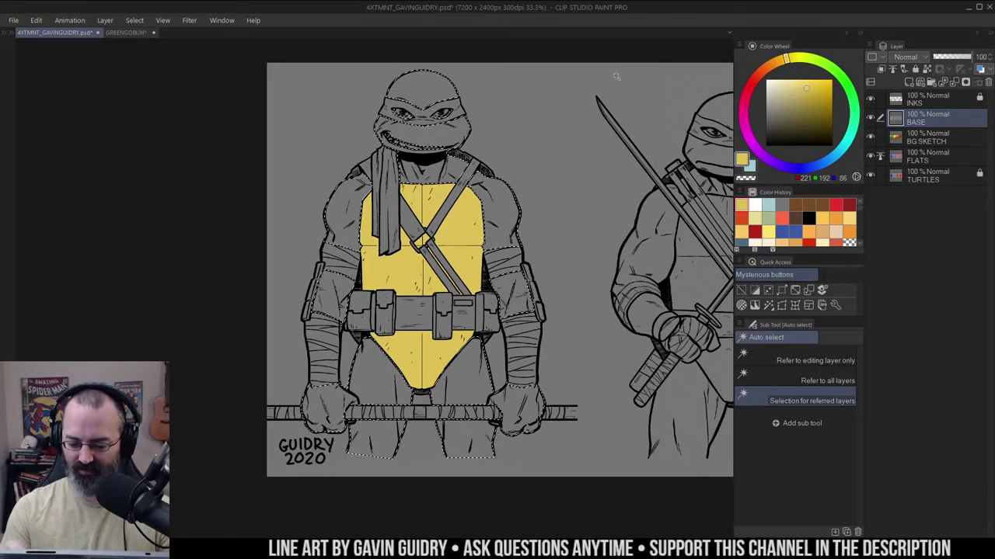
{"action": "key", "text": "ctrl+d"}
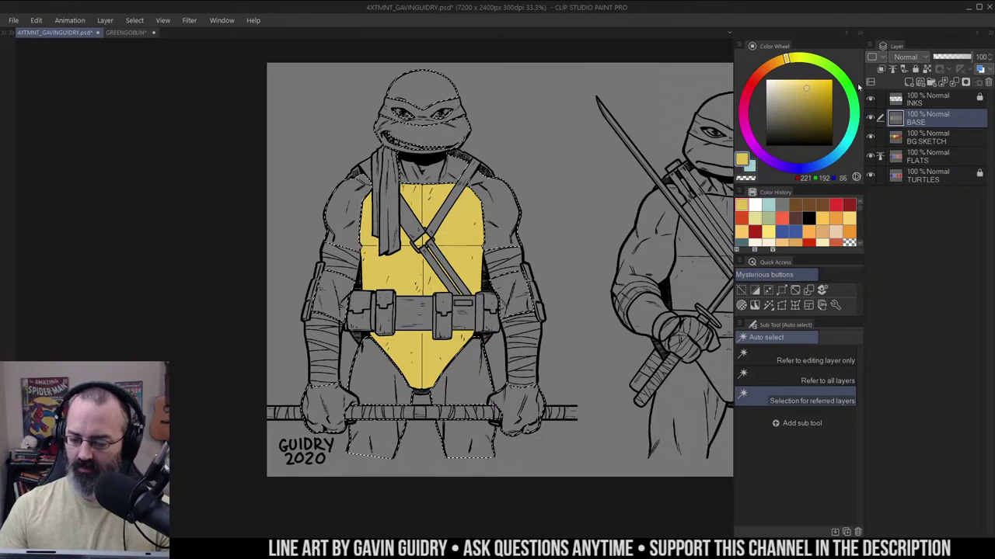
Fill the first turtle's skin with olive green (RGB 94, 98, 50) on BASE and clear the selection
{"action": "left_click", "coordinate": [830, 72]}
{"action": "left_click", "coordinate": [811, 112]}
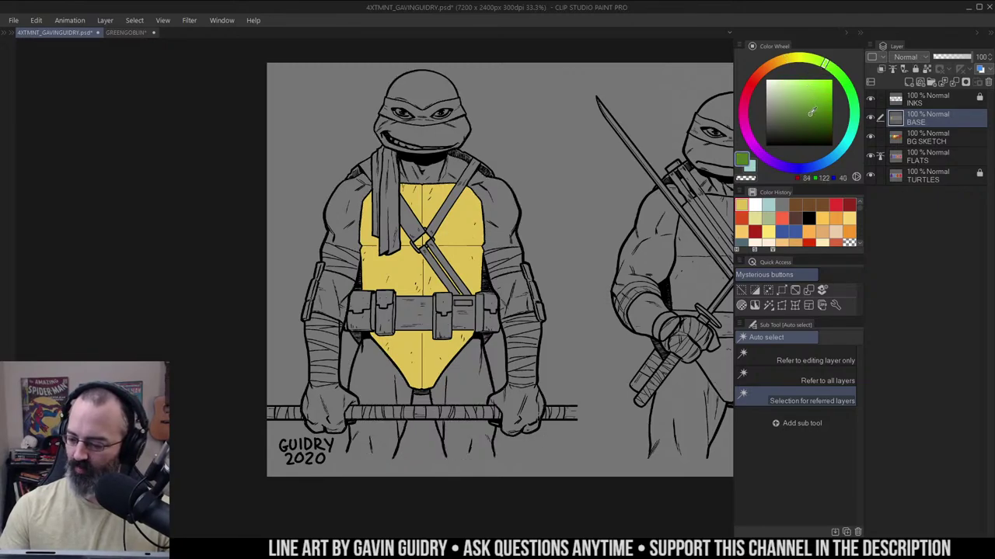
{"action": "left_click_drag", "start_coordinate": [795, 122], "coordinate": [799, 117]}
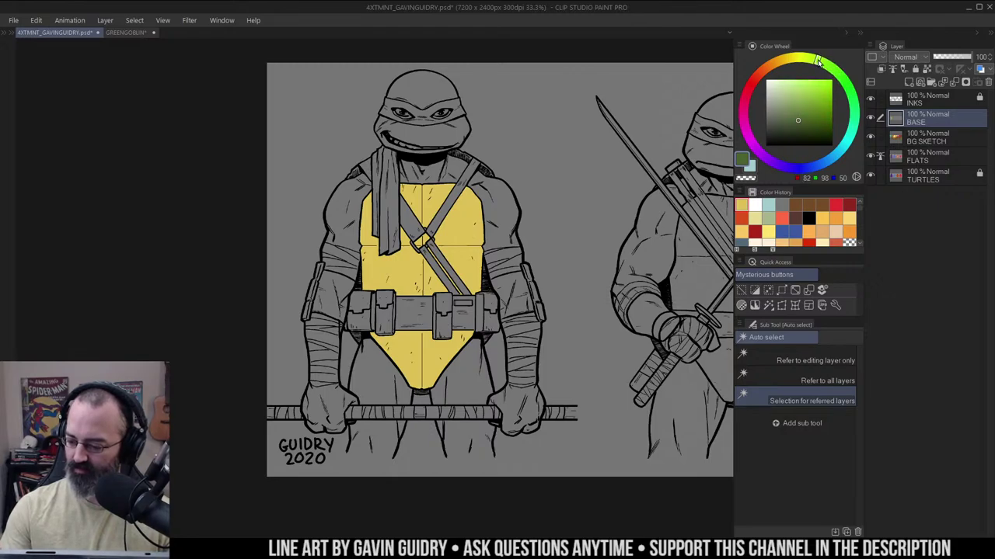
{"action": "left_click_drag", "start_coordinate": [838, 75], "coordinate": [803, 59]}
{"action": "key", "text": "g"}
{"action": "left_click", "coordinate": [503, 196]}
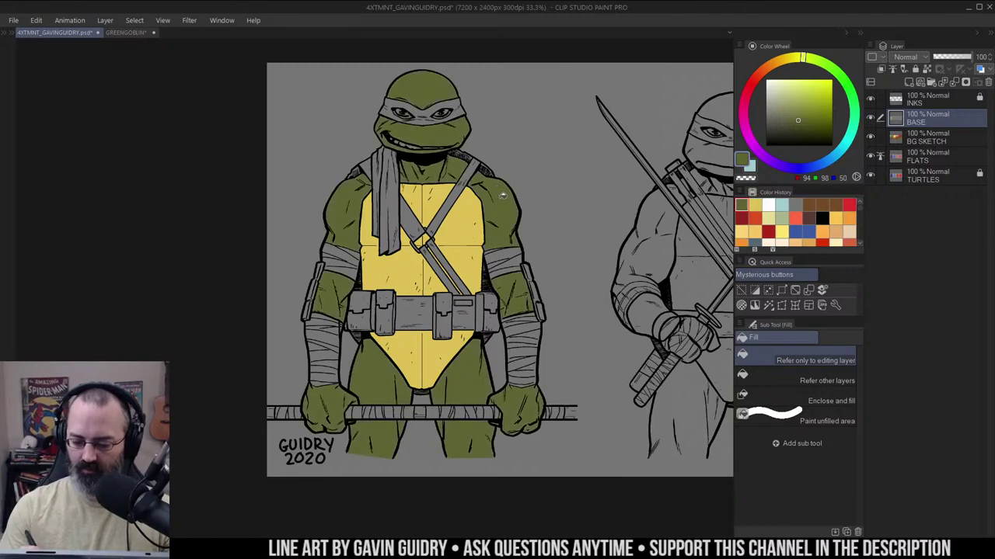
{"action": "key", "text": "w"}
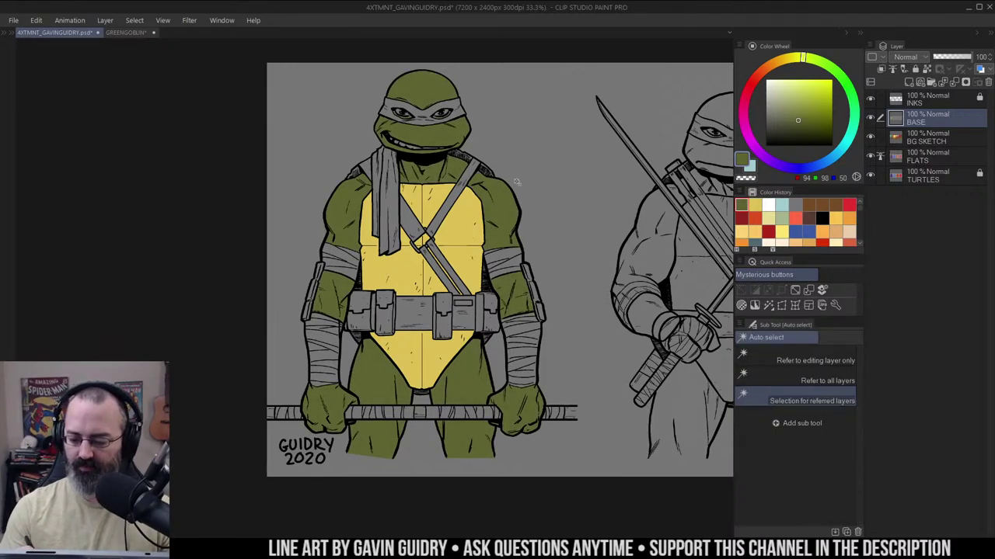
{"action": "left_click", "coordinate": [501, 199]}
{"action": "key", "text": "ctrl+d"}
{"action": "key", "text": "m"}
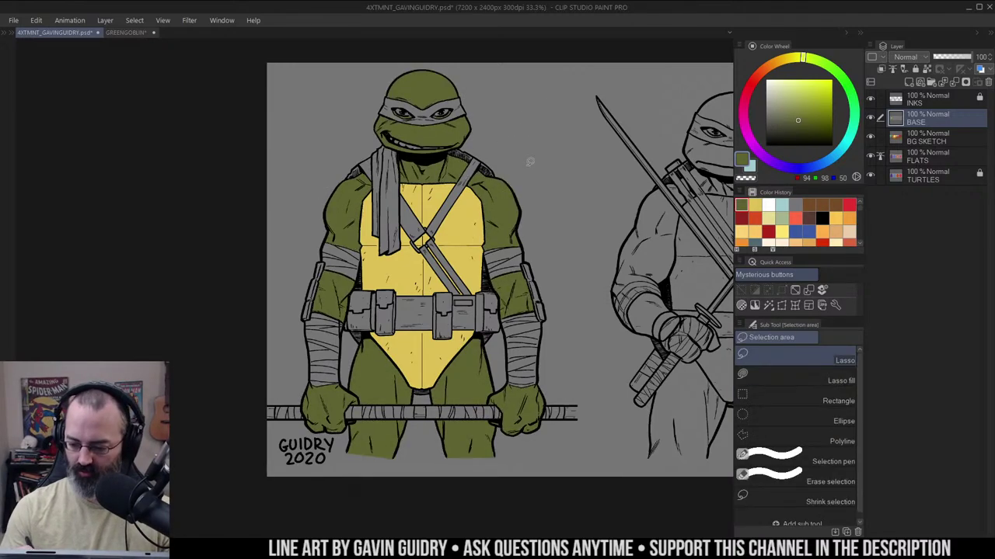
Auto-select the first turtle's mask and its hanging tails, fill them with purple (RGB 151, 73, 141), and deselect
{"action": "mouse_move", "coordinate": [557, 128]}
{"action": "left_mouse_down"}
{"action": "mouse_move", "coordinate": [549, 111]}
{"action": "mouse_move", "coordinate": [559, 113]}
{"action": "left_mouse_up"}
{"action": "key", "text": "w"}
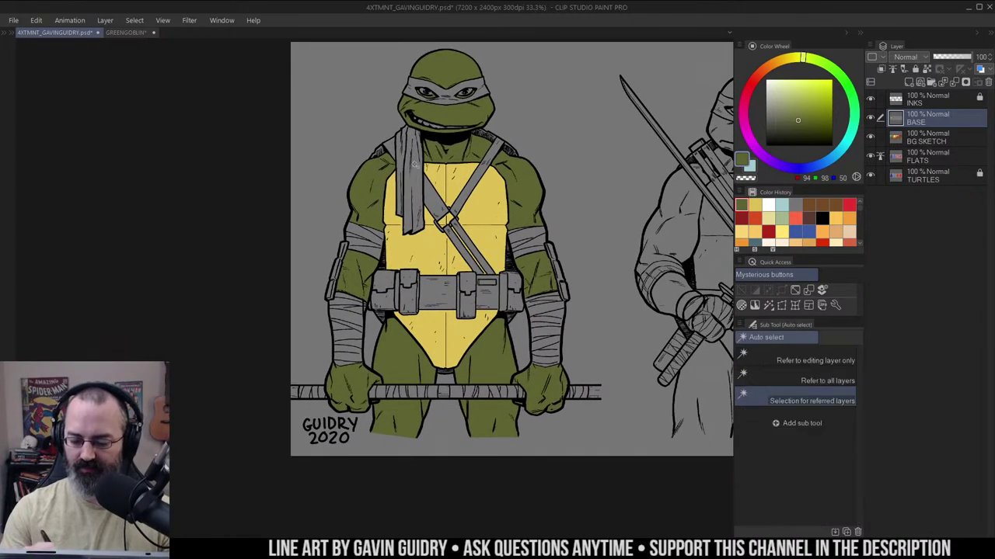
{"action": "left_click", "coordinate": [415, 159]}
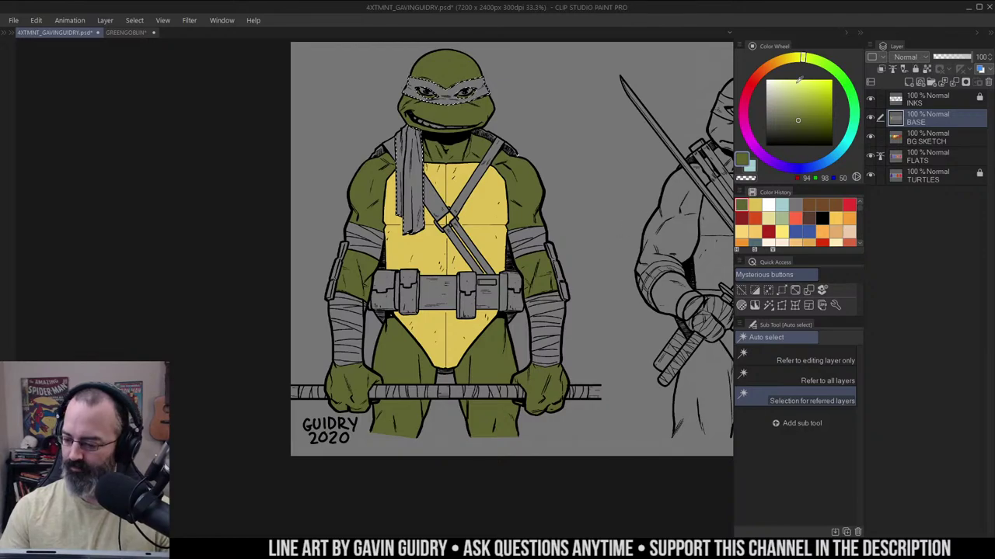
{"action": "left_click", "coordinate": [746, 134]}
{"action": "left_click_drag", "start_coordinate": [796, 101], "coordinate": [799, 107]}
{"action": "key", "text": "g"}
{"action": "left_click", "coordinate": [437, 97]}
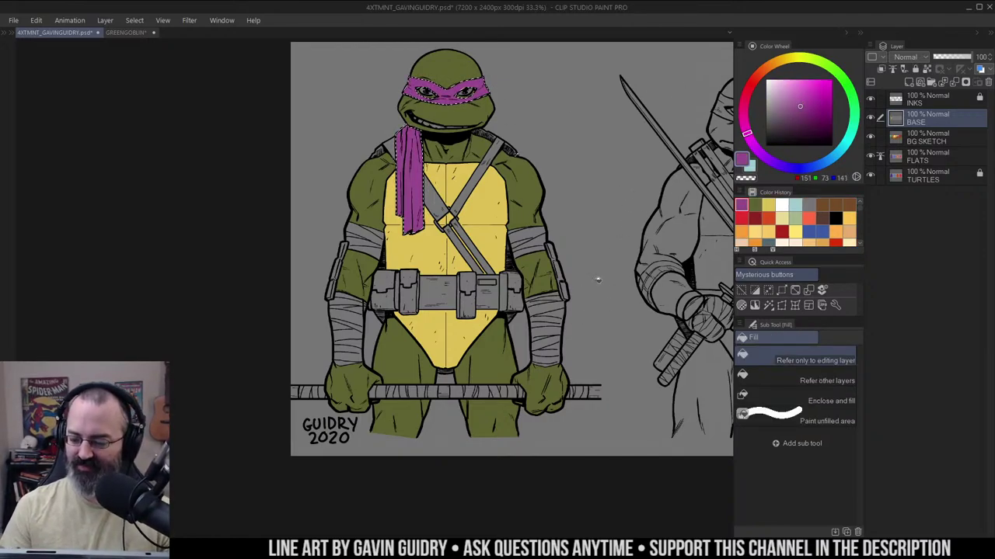
{"action": "key", "text": "m"}
{"action": "left_click", "coordinate": [540, 111]}
Auto-select the first turtle's crossed chest straps and fill them with brown (RGB 147, 110, 89)
{"action": "key", "text": "w"}
{"action": "left_click", "coordinate": [457, 233]}
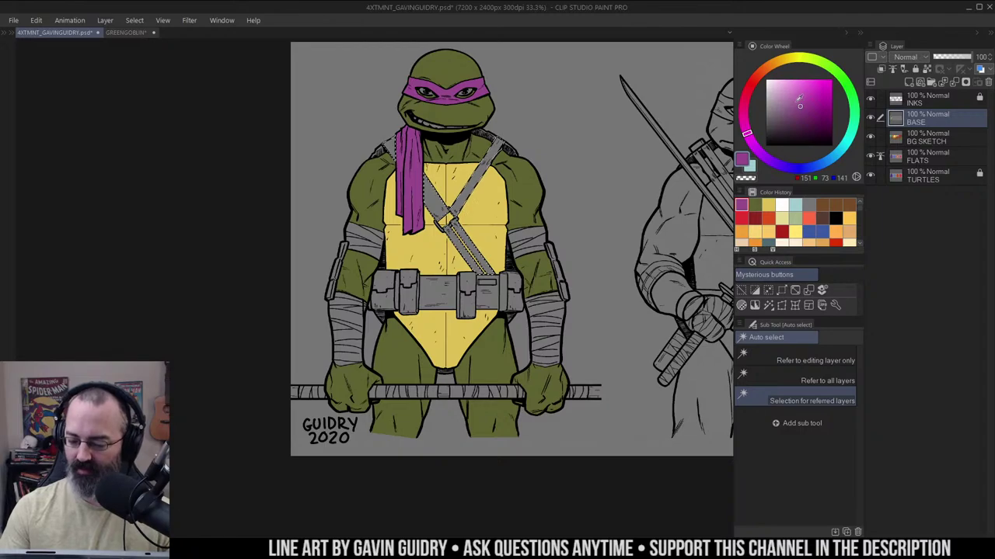
{"action": "left_click", "coordinate": [765, 69]}
{"action": "left_click_drag", "start_coordinate": [798, 99], "coordinate": [792, 107]}
{"action": "key", "text": "g"}
{"action": "left_click", "coordinate": [475, 251]}
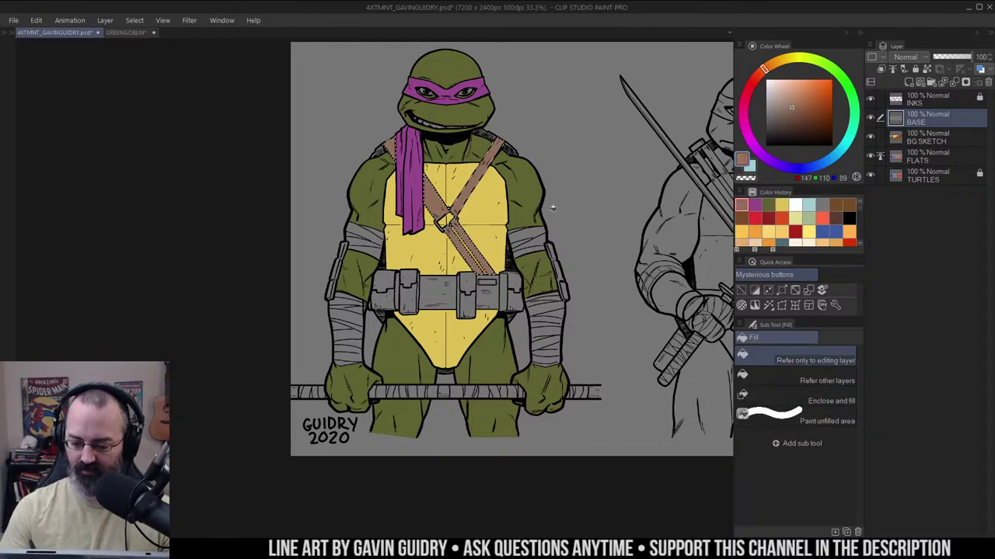
Darken the chest straps using Hue/Saturation/Luminosity with saturation 2 and luminosity -23
{"action": "key", "text": "j"}
{"action": "key", "text": "ctrl+d"}
{"action": "key", "text": "m"}
{"action": "key", "text": "w"}
{"action": "left_click", "coordinate": [499, 144]}
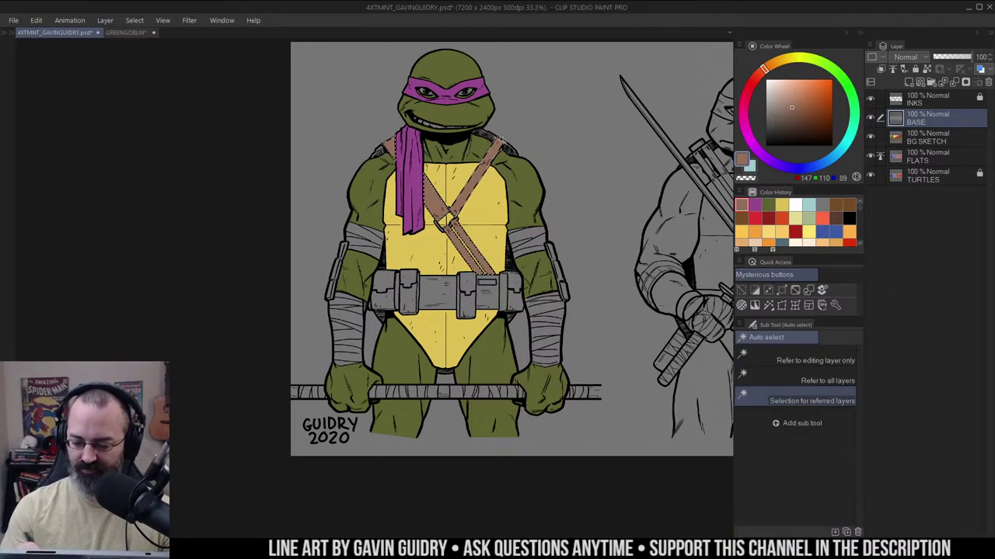
{"action": "key", "text": "ctrl+u"}
{"action": "left_click_drag", "start_coordinate": [796, 232], "coordinate": [793, 234]}
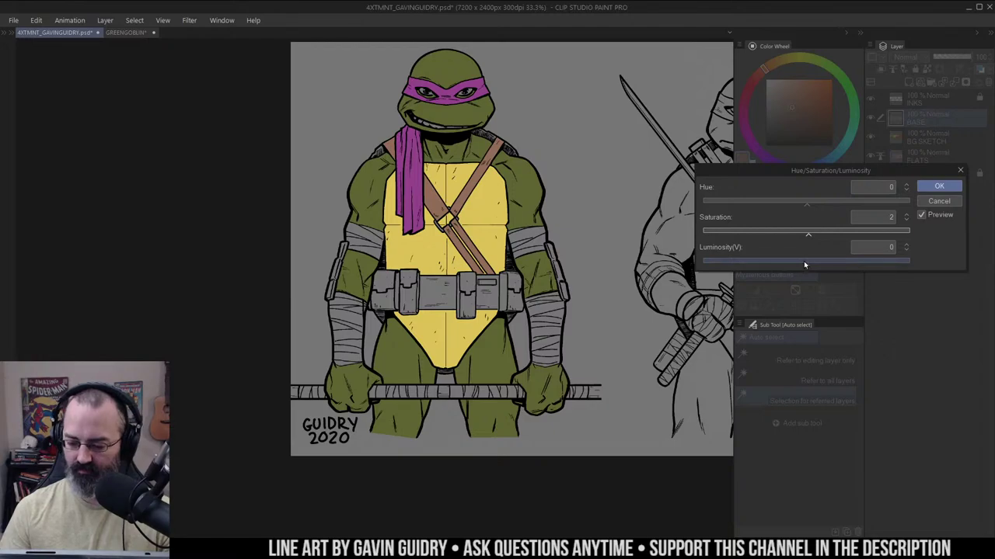
{"action": "left_click_drag", "start_coordinate": [804, 265], "coordinate": [783, 268]}
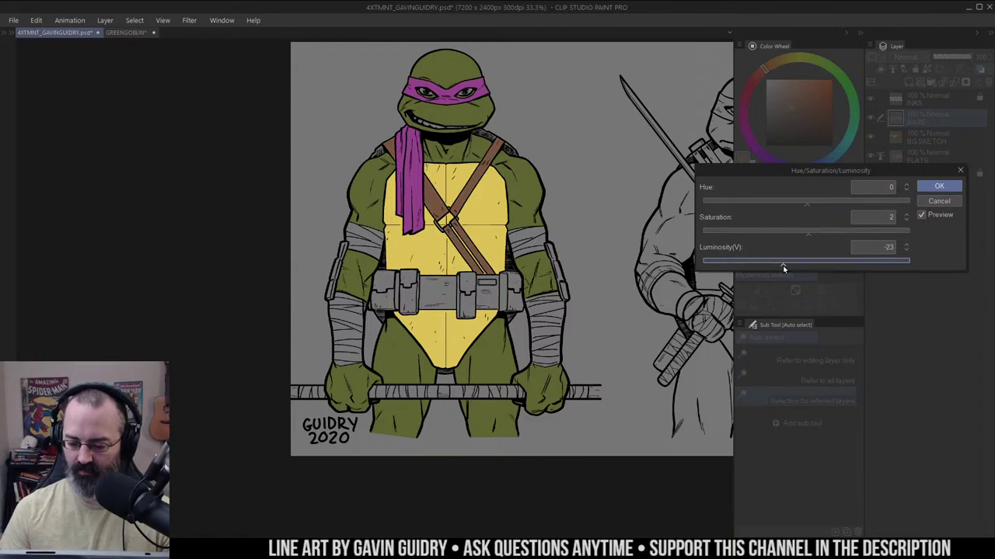
{"action": "left_click", "coordinate": [938, 185]}
Fill the first turtle's selected arm wraps with pale beige (RGB 197, 184, 161) and clear the selection
{"action": "scroll", "coordinate": [631, 105], "scroll_direction": "down", "scroll_amount": 2}
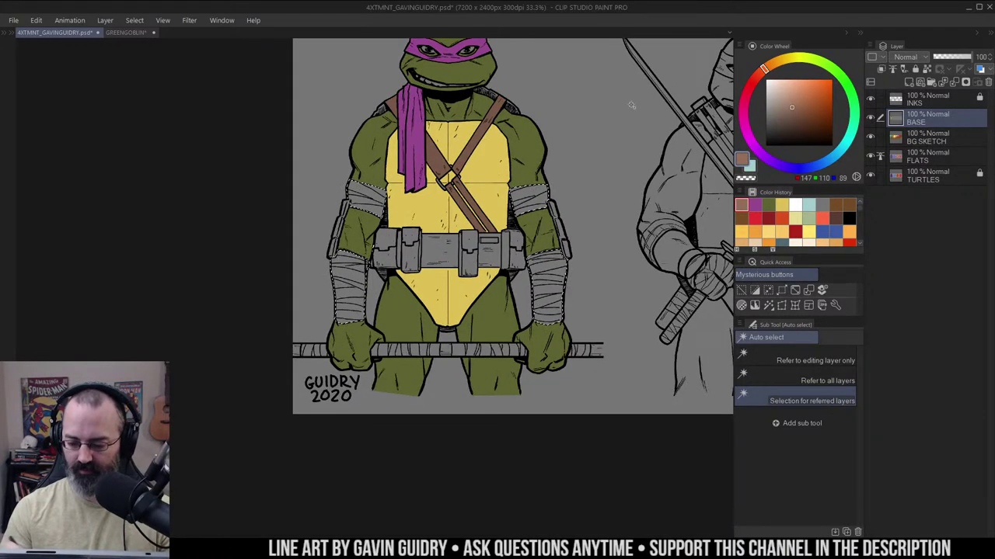
{"action": "right_click", "coordinate": [485, 121]}
{"action": "left_click", "coordinate": [778, 94]}
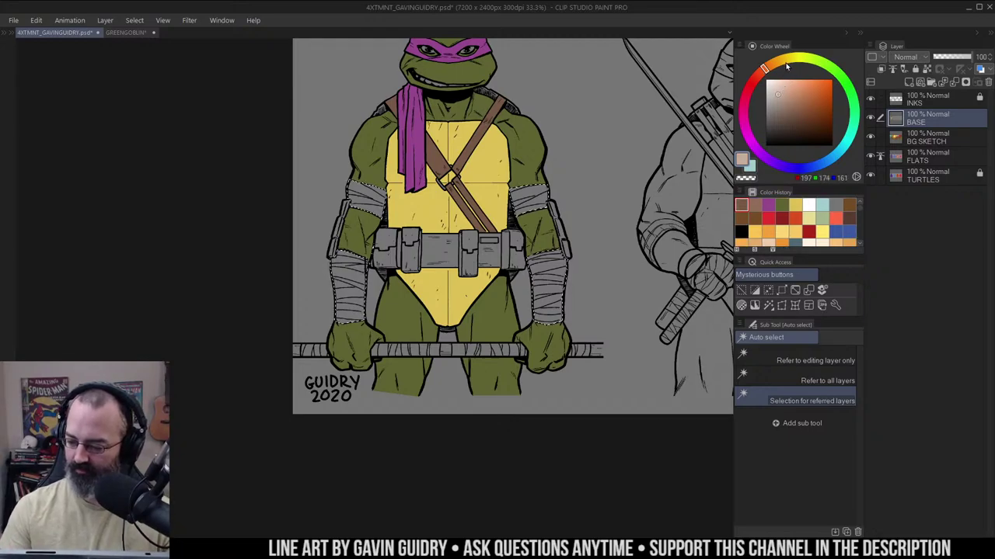
{"action": "left_click", "coordinate": [779, 61]}
{"action": "key", "text": "g"}
{"action": "left_click", "coordinate": [541, 191]}
{"action": "key", "text": "ctrl+d"}
{"action": "key", "text": "m"}
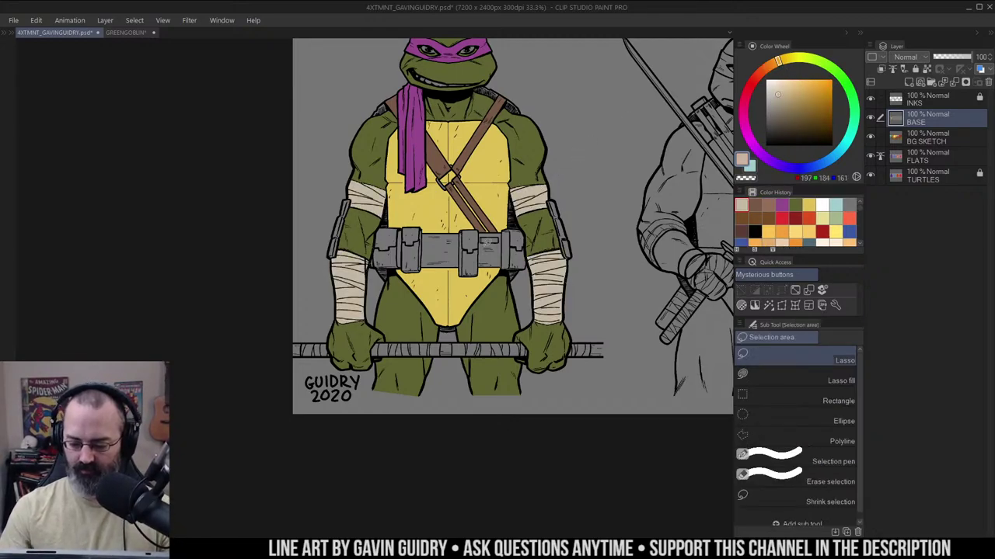
Auto-select the first turtle's belt sections, fill them with the straps' brown (RGB 119, 88, 70), and deselect
{"action": "key", "text": "w"}
{"action": "left_click", "coordinate": [447, 255]}
{"action": "left_click", "coordinate": [498, 256], "text": "shift"}
{"action": "left_click", "coordinate": [474, 136], "text": "alt"}
{"action": "key", "text": "g"}
{"action": "left_click", "coordinate": [440, 250]}
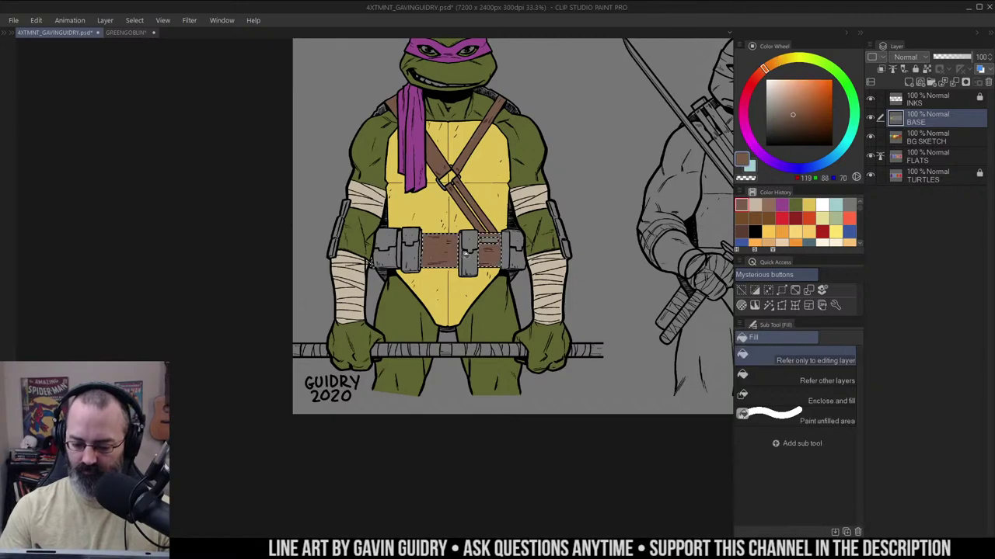
{"action": "key", "text": "ctrl+d"}
Auto-select the first turtle's belt pouches, fill them with dark brown (RGB 92, 70, 58), and clear the selection
{"action": "key", "text": "w"}
{"action": "left_click", "coordinate": [386, 259]}
{"action": "left_click", "coordinate": [468, 263]}
{"action": "left_click", "coordinate": [514, 261]}
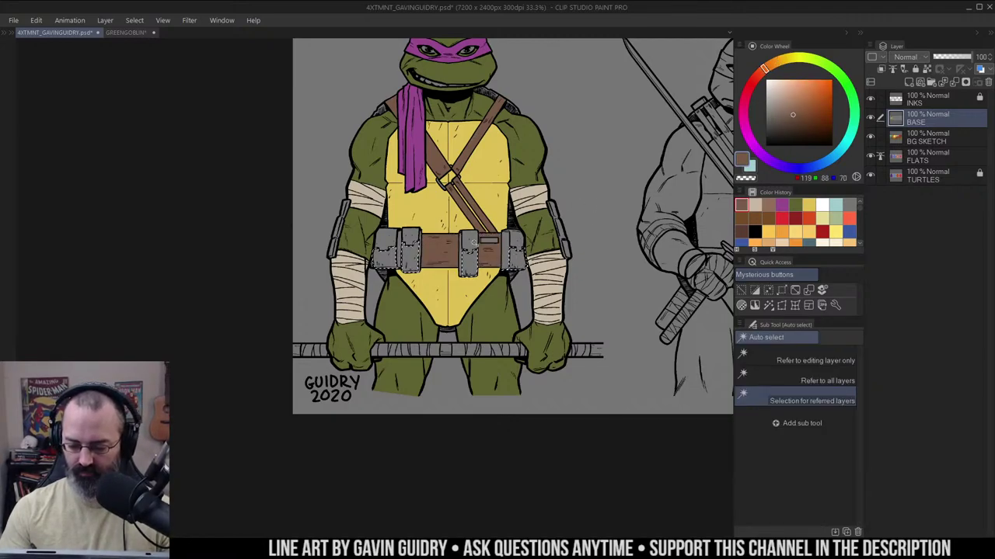
{"action": "left_click", "coordinate": [487, 251], "text": "shift"}
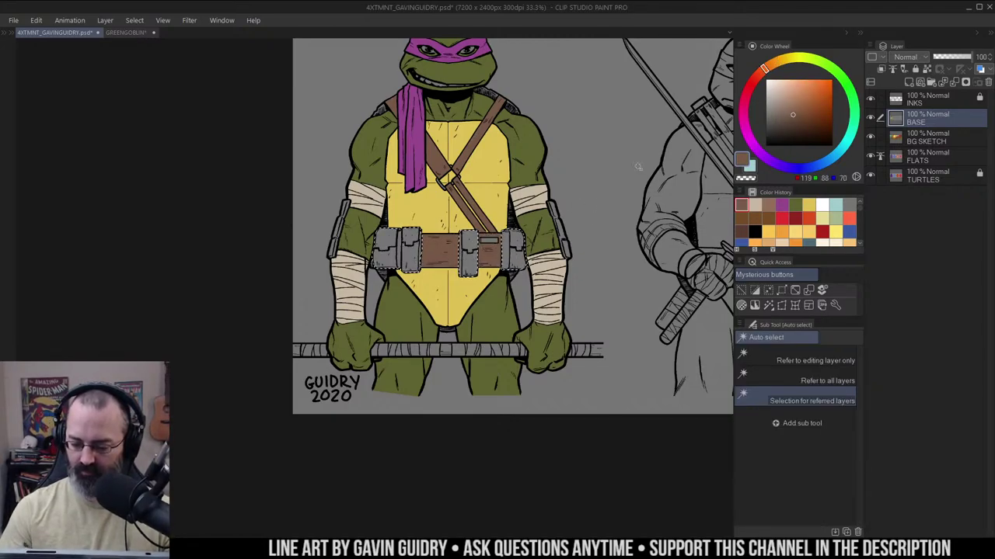
{"action": "left_click", "coordinate": [790, 122]}
{"action": "key", "text": "g"}
{"action": "left_click", "coordinate": [507, 236]}
{"action": "key", "text": "ctrl+d"}
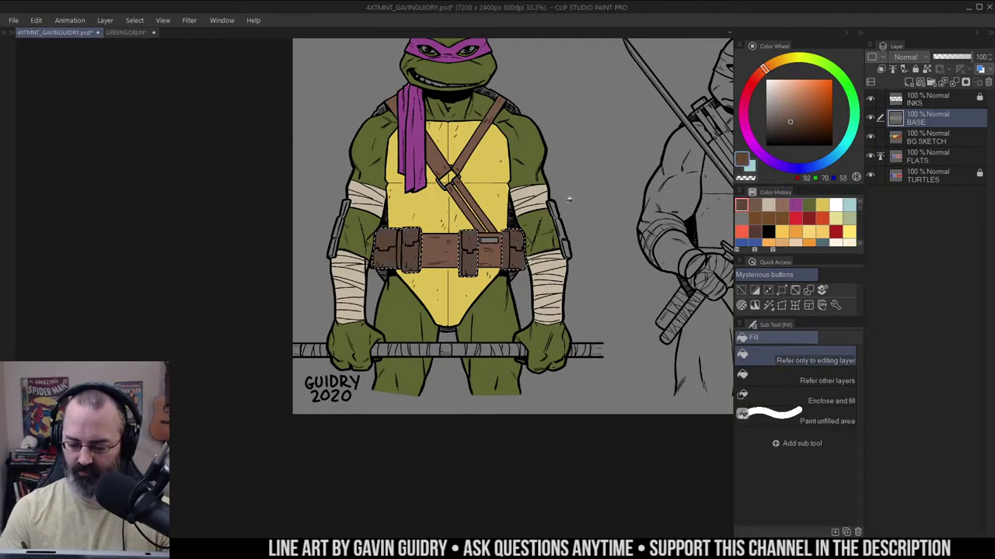
Auto-select the small rectangular slot on the first turtle's belt, fill it with the pouches' dark brown, and deselect
{"action": "key", "text": "w"}
{"action": "key", "text": "w"}
{"action": "left_click", "coordinate": [491, 241]}
{"action": "key", "text": "g"}
{"action": "left_click", "coordinate": [491, 241]}
{"action": "key", "text": "w"}
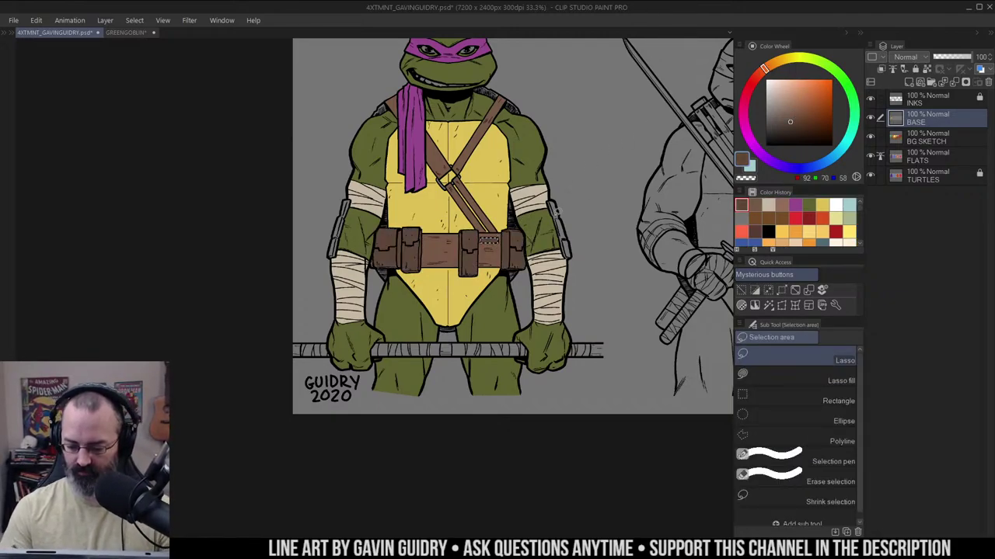
{"action": "key", "text": "w"}
{"action": "left_click", "coordinate": [516, 109]}
{"action": "key", "text": "g"}
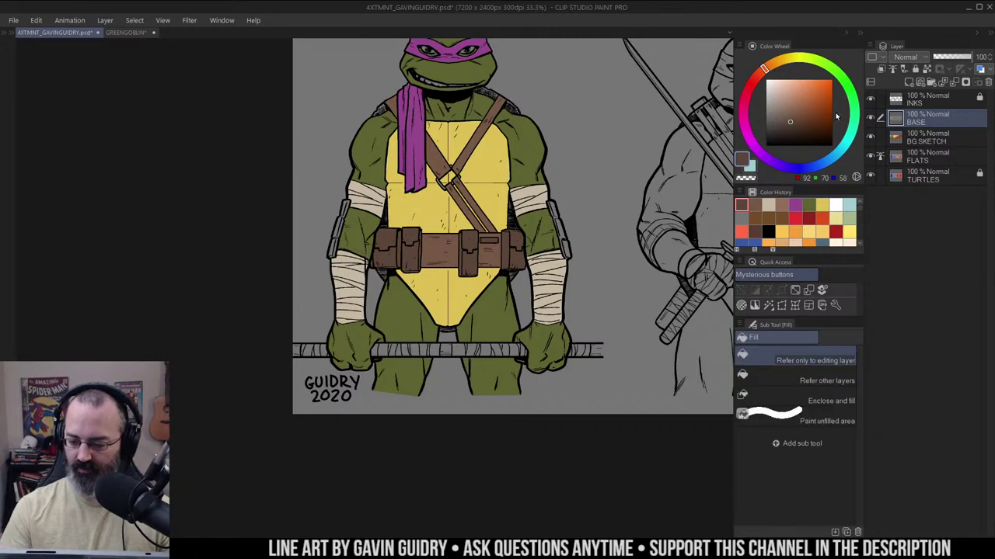
Fill the first turtle's elbow pads with the chest straps' brown (RGB 119, 88, 70), using the fill that refers to other layers
{"action": "left_click", "coordinate": [825, 377]}
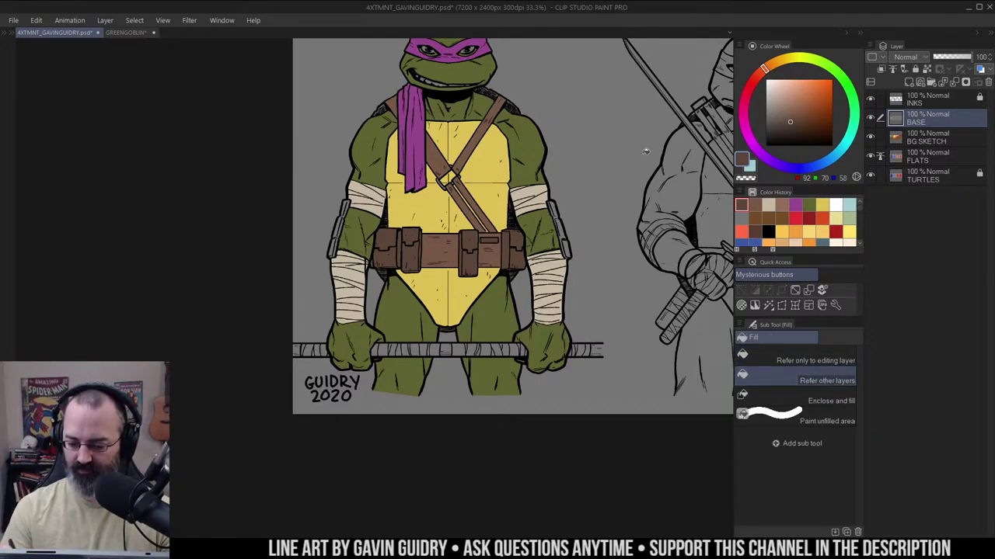
{"action": "left_click", "coordinate": [536, 186], "text": "alt"}
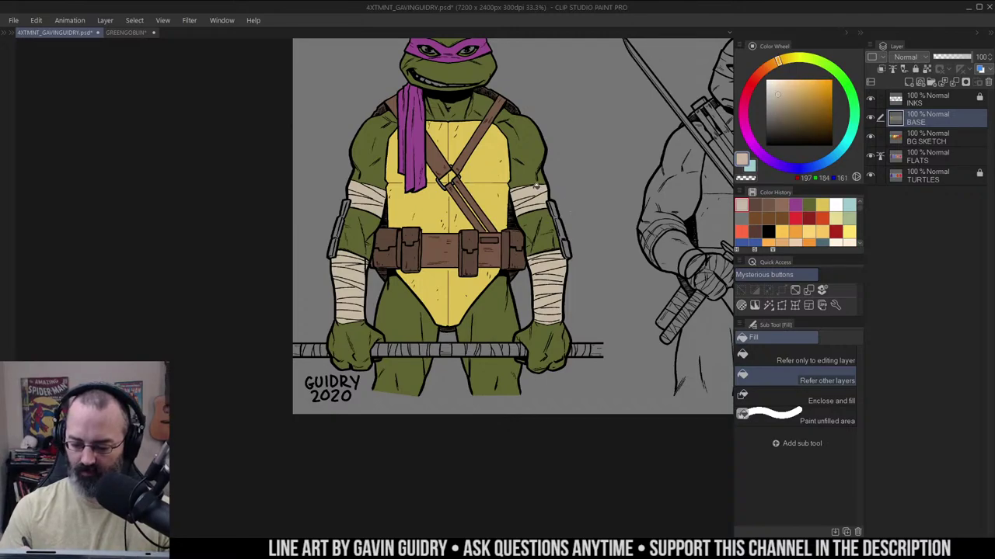
{"action": "left_click", "coordinate": [443, 162], "text": "alt"}
{"action": "left_click", "coordinate": [556, 209]}
{"action": "key", "text": "/"}
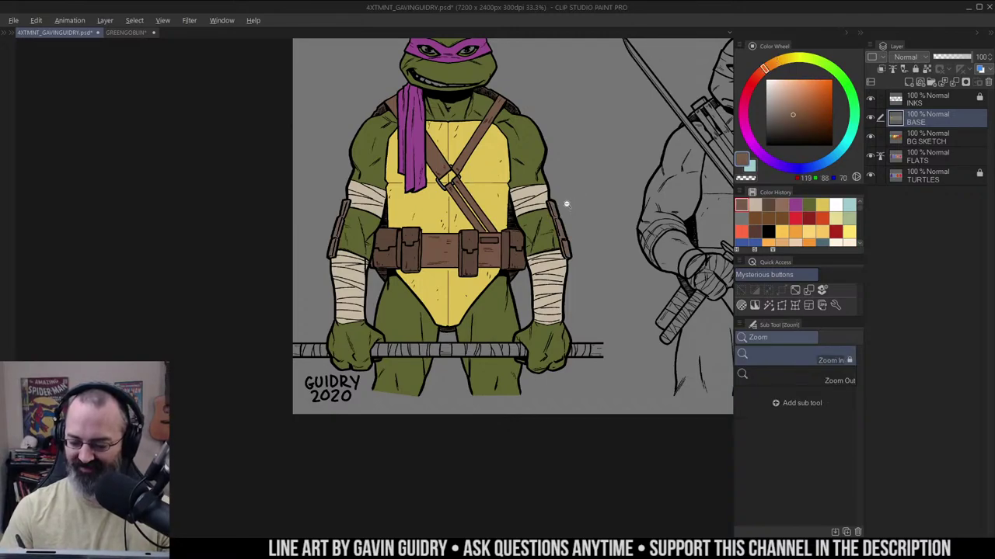
Try filling the lassoed skin around both of the first turtle's elbows with the wraps' beige (RGB 197, 184, 161), and deselect
{"action": "left_click", "coordinate": [566, 204], "text": "alt"}
{"action": "left_click_drag", "start_coordinate": [632, 195], "coordinate": [547, 211]}
{"action": "left_click_drag", "start_coordinate": [490, 176], "coordinate": [551, 203]}
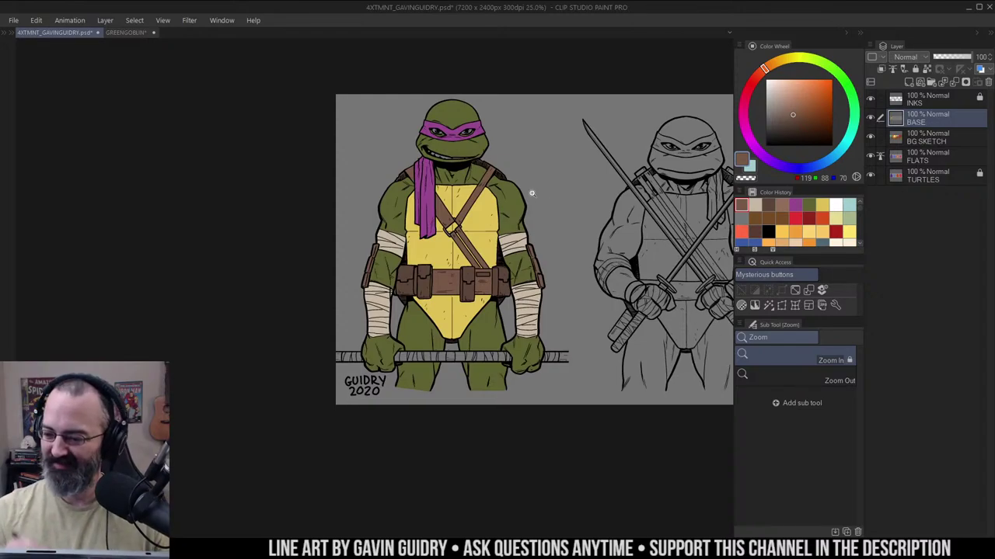
{"action": "left_click_drag", "start_coordinate": [544, 126], "coordinate": [544, 115]}
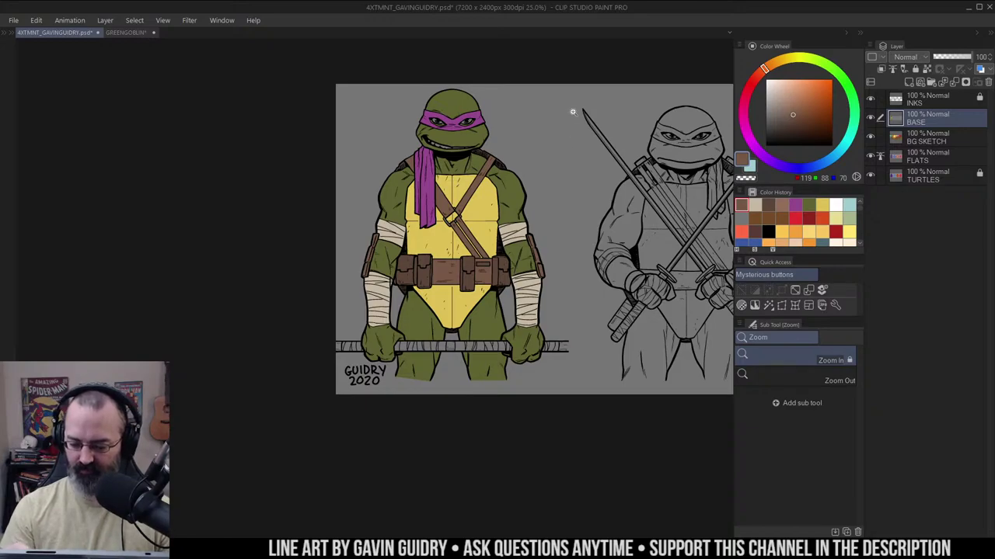
{"action": "left_click", "coordinate": [523, 249]}
{"action": "left_click", "coordinate": [522, 250]}
{"action": "left_click_drag", "start_coordinate": [548, 250], "coordinate": [567, 159]}
{"action": "key", "text": "m"}
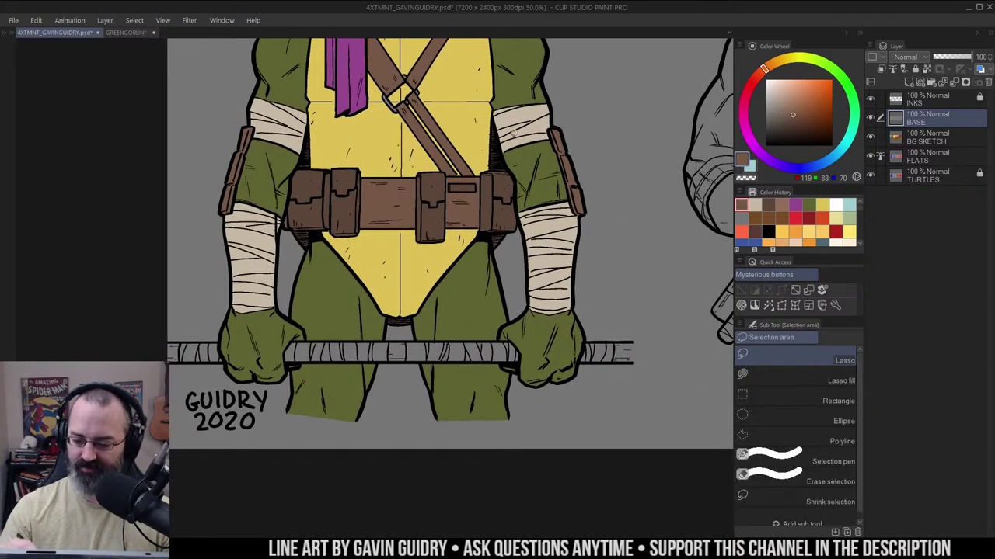
{"action": "mouse_move", "coordinate": [516, 133]}
{"action": "left_mouse_down"}
{"action": "mouse_move", "coordinate": [503, 170]}
{"action": "mouse_move", "coordinate": [550, 231]}
{"action": "mouse_move", "coordinate": [533, 116]}
{"action": "left_mouse_up"}
{"action": "mouse_move", "coordinate": [233, 142]}
{"action": "left_mouse_down"}
{"action": "mouse_move", "coordinate": [308, 138]}
{"action": "mouse_move", "coordinate": [295, 220]}
{"action": "mouse_move", "coordinate": [221, 128]}
{"action": "mouse_move", "coordinate": [252, 122]}
{"action": "left_mouse_up"}
{"action": "left_click", "coordinate": [292, 115], "text": "alt"}
{"action": "key", "text": "g"}
{"action": "left_click", "coordinate": [272, 175]}
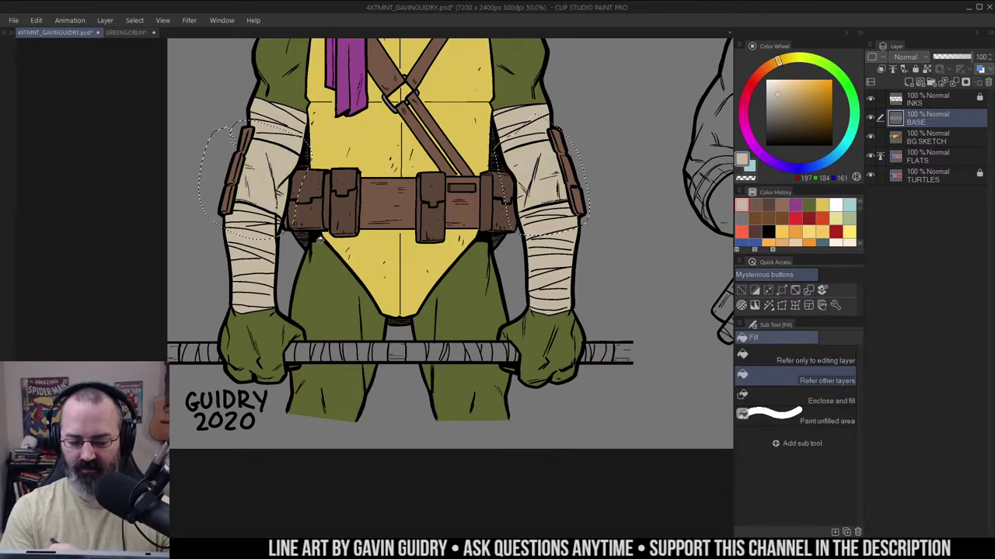
{"action": "key", "text": "m"}
{"action": "key", "text": "ctrl+d"}
Undo the beige fill on the first turtle's elbows and clear the restored selection
{"action": "left_click", "coordinate": [587, 189], "text": "alt"}
{"action": "left_click_drag", "start_coordinate": [603, 153], "coordinate": [578, 219]}
{"action": "left_click", "coordinate": [570, 244], "text": "alt"}
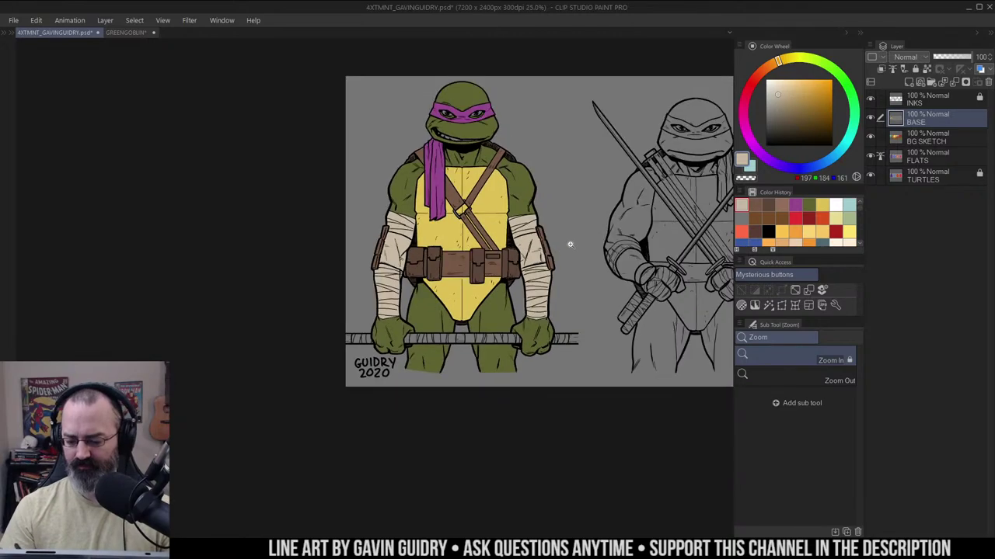
{"action": "left_click", "coordinate": [538, 261]}
{"action": "left_click_drag", "start_coordinate": [564, 254], "coordinate": [570, 224]}
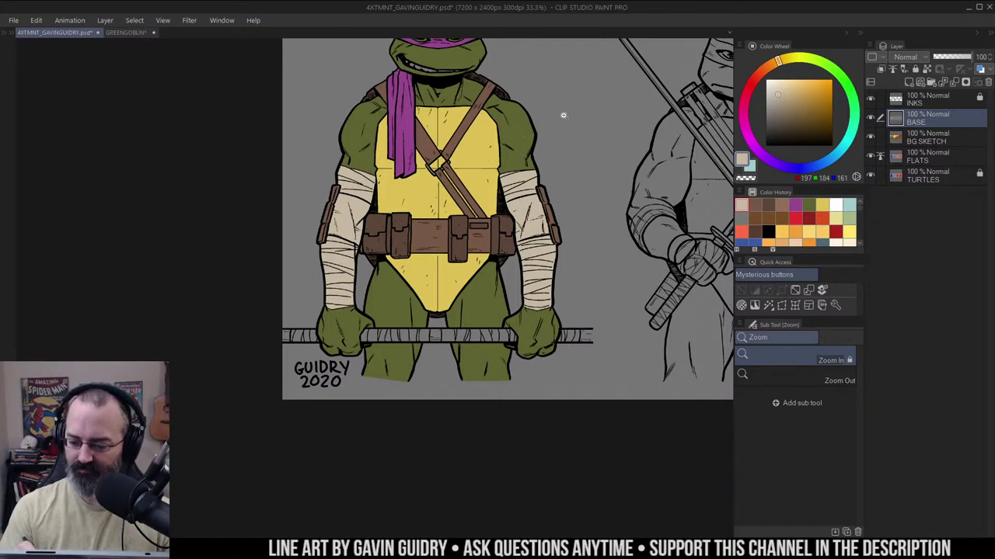
{"action": "key", "text": "ctrl+z"}
{"action": "key", "text": "ctrl+z"}
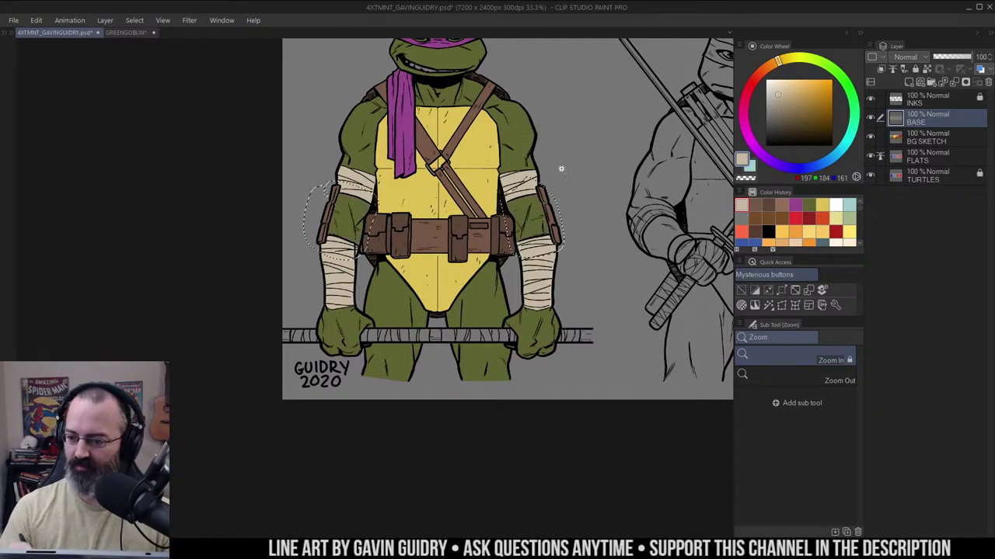
{"action": "key", "text": "m"}
{"action": "key", "text": "ctrl+d"}
{"action": "left_click_drag", "start_coordinate": [591, 188], "coordinate": [582, 173]}
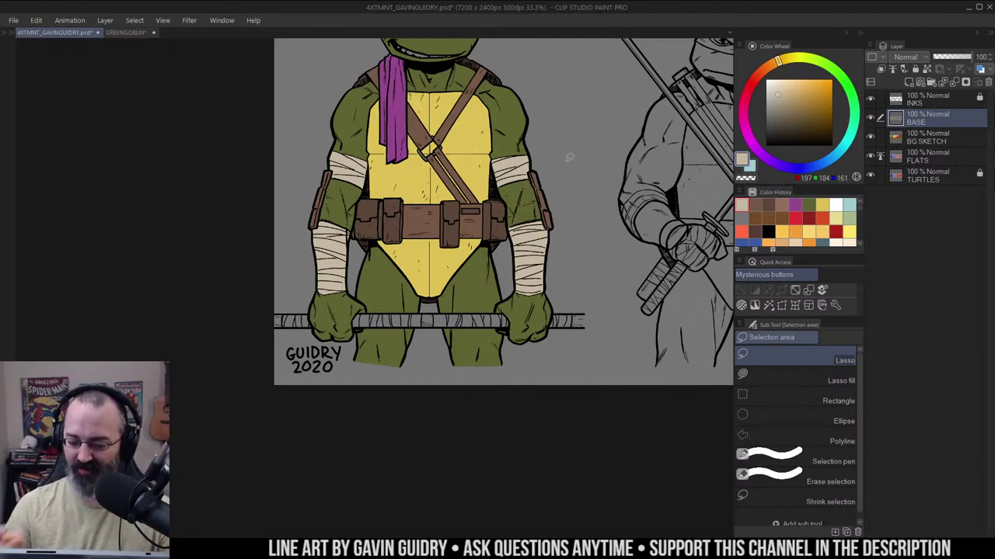
Auto-select the wrapped sections of the first turtle's staff, fill them with pale beige (RGB 197, 184, 161), and deselect
{"action": "key", "text": "w"}
{"action": "left_click", "coordinate": [471, 319]}
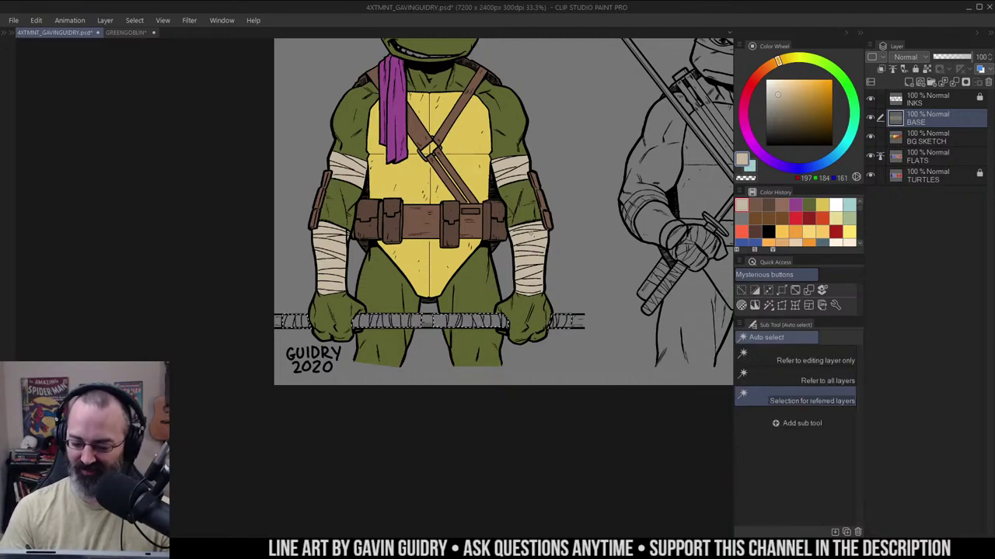
{"action": "key", "text": "g"}
{"action": "left_click", "coordinate": [456, 321]}
{"action": "key", "text": "ctrl+d"}
{"action": "key", "text": "m"}
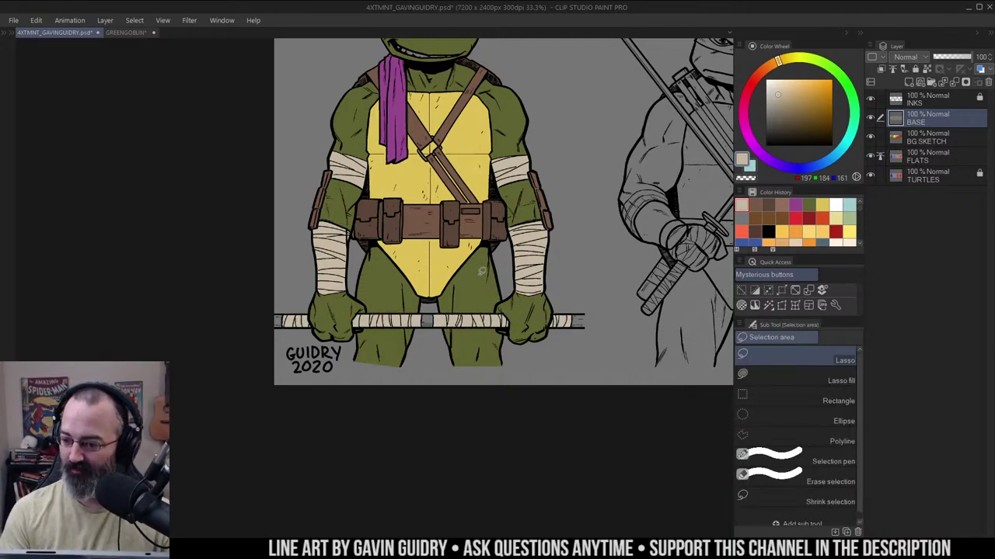
{"action": "left_click_drag", "start_coordinate": [507, 287], "coordinate": [528, 239]}
{"action": "left_click_drag", "start_coordinate": [574, 184], "coordinate": [595, 225]}
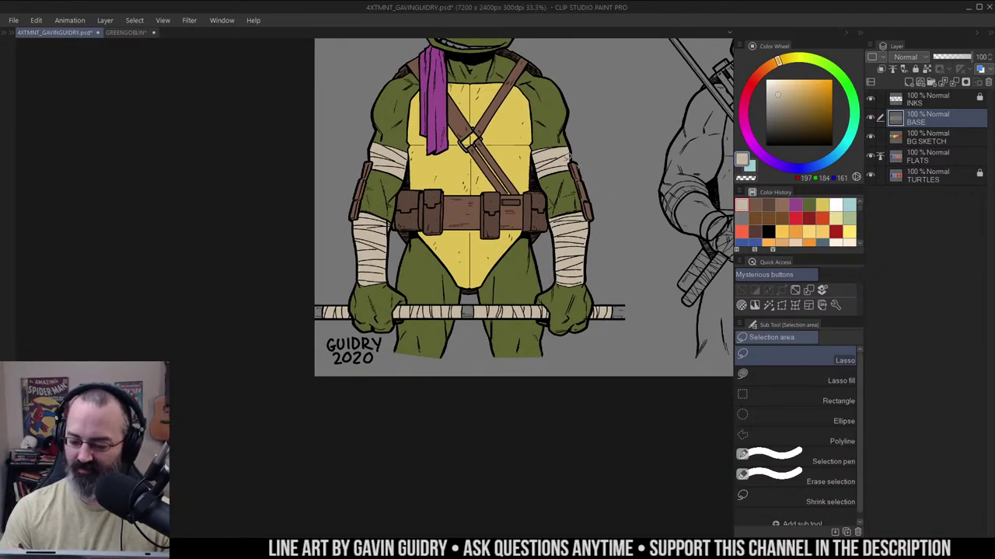
{"action": "mouse_move", "coordinate": [567, 157]}
{"action": "left_mouse_down"}
{"action": "mouse_move", "coordinate": [587, 223]}
{"action": "mouse_move", "coordinate": [582, 156]}
{"action": "left_mouse_up"}
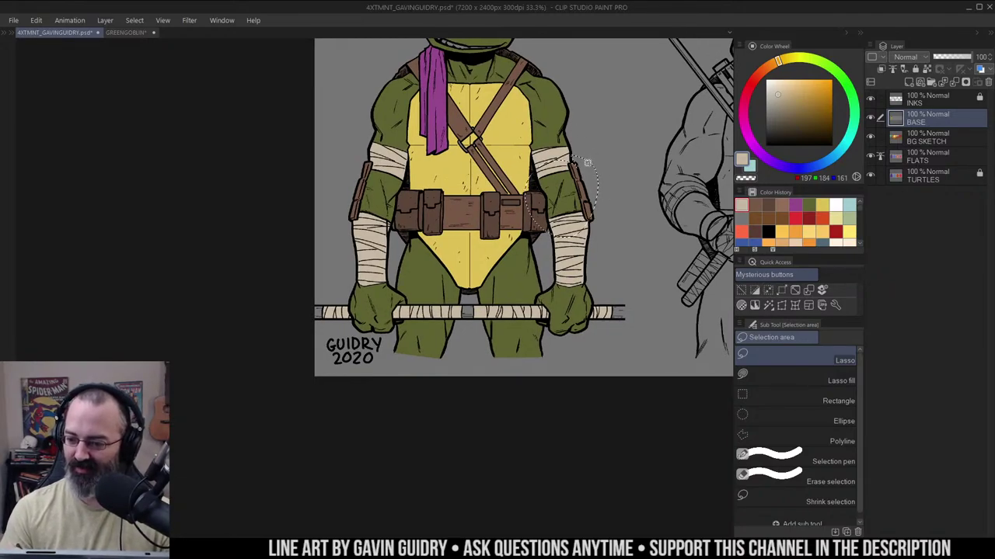
{"action": "mouse_move", "coordinate": [359, 171]}
{"action": "left_mouse_down"}
{"action": "mouse_move", "coordinate": [426, 175]}
{"action": "mouse_move", "coordinate": [352, 235]}
{"action": "left_mouse_up"}
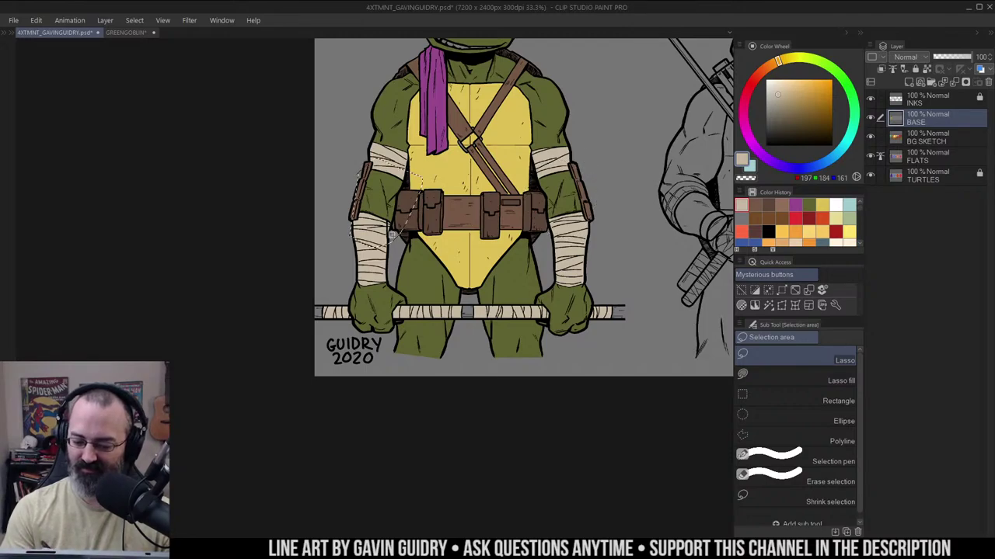
{"action": "key", "text": "ctrl+d"}
Lasso the skin around both of the first turtle's elbows, fill it with the straps' brown (RGB 119, 88, 70), and deselect
{"action": "key", "text": "ctrl+space"}
{"action": "double_click", "coordinate": [569, 198]}
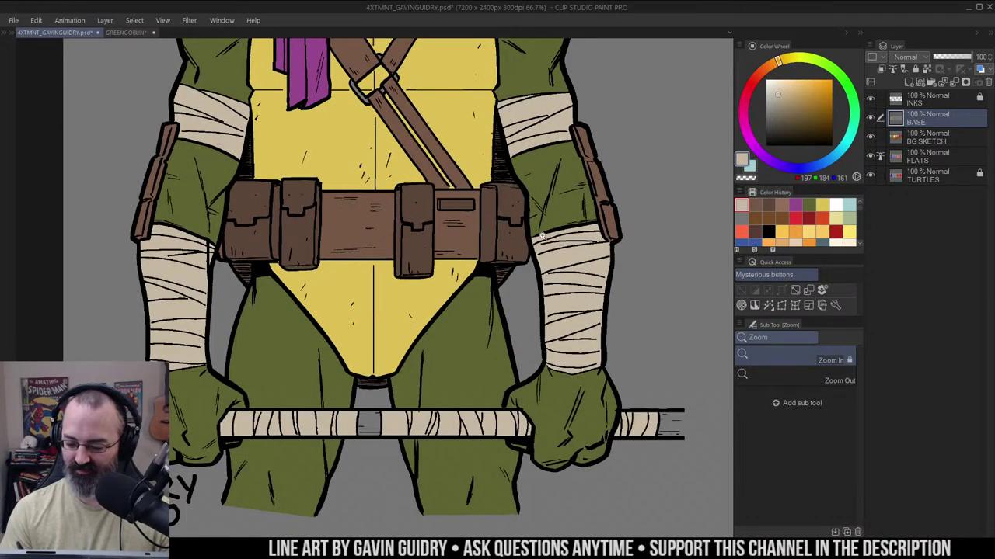
{"action": "left_click", "coordinate": [584, 203], "text": "alt"}
{"action": "left_click", "coordinate": [584, 203], "text": "alt"}
{"action": "left_click_drag", "start_coordinate": [575, 222], "coordinate": [571, 235]}
{"action": "left_click", "coordinate": [563, 225]}
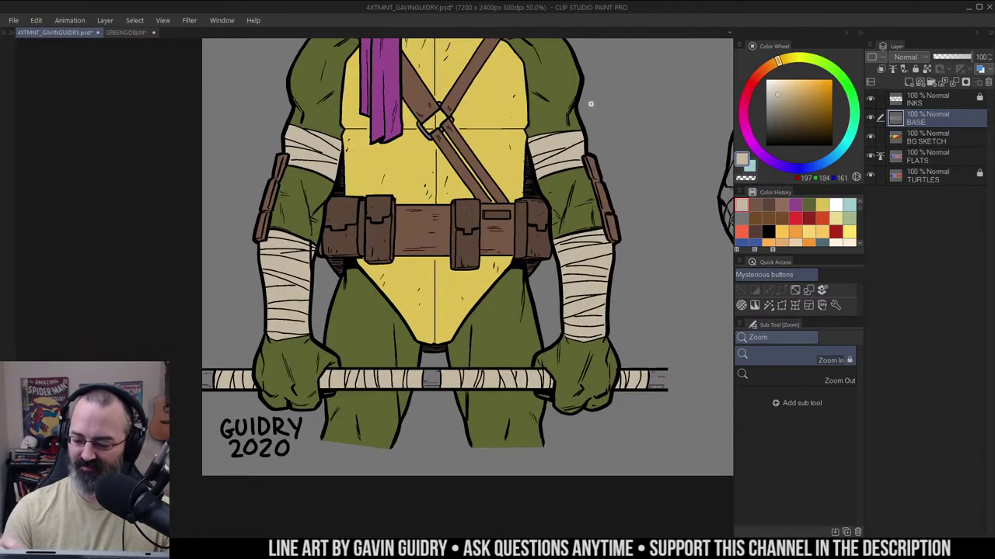
{"action": "key", "text": "m"}
{"action": "right_click", "coordinate": [594, 160]}
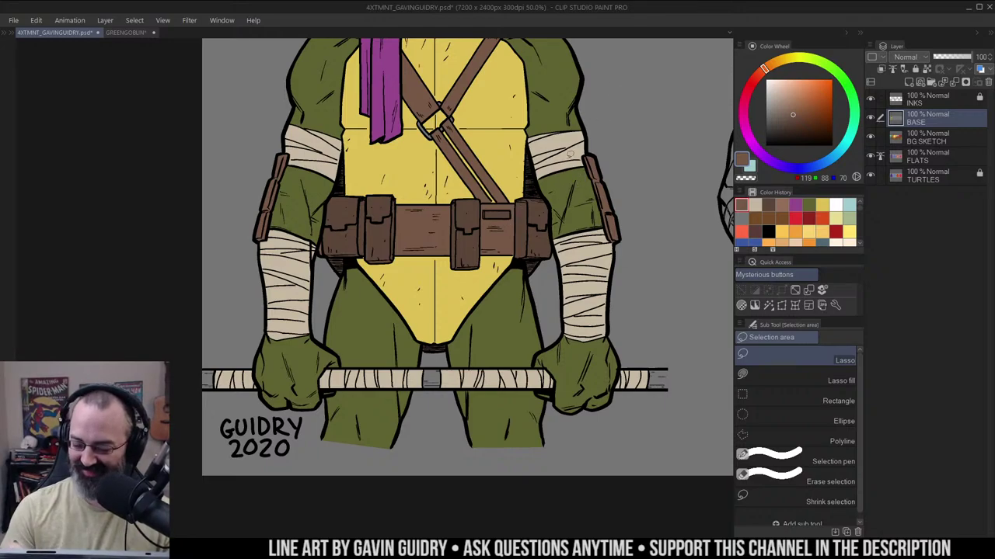
{"action": "mouse_move", "coordinate": [532, 176]}
{"action": "left_mouse_down"}
{"action": "mouse_move", "coordinate": [623, 192]}
{"action": "mouse_move", "coordinate": [606, 245]}
{"action": "mouse_move", "coordinate": [404, 223]}
{"action": "mouse_move", "coordinate": [324, 249]}
{"action": "mouse_move", "coordinate": [389, 161]}
{"action": "left_mouse_up"}
{"action": "key", "text": "g"}
{"action": "left_click", "coordinate": [299, 191]}
{"action": "key", "text": "ctrl+d"}
{"action": "key", "text": "m"}
Fill the bare centre and end sections of the first turtle's staff with the same brown (RGB 119, 88, 70) and clear the selection
{"action": "left_click", "coordinate": [609, 173], "text": "ctrl+alt"}
{"action": "left_click", "coordinate": [619, 171], "text": "ctrl+alt"}
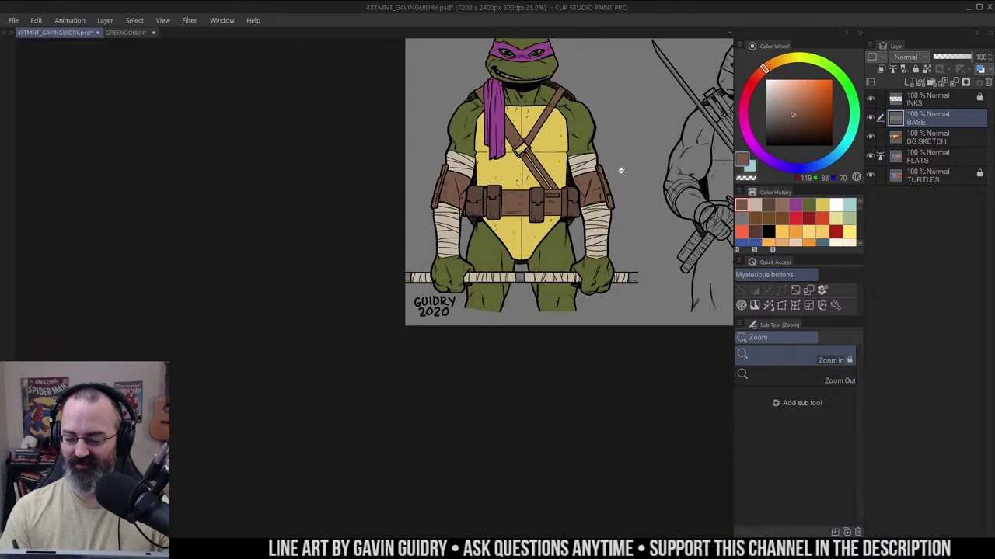
{"action": "left_click", "coordinate": [620, 171], "text": "alt"}
{"action": "left_click_drag", "start_coordinate": [651, 177], "coordinate": [562, 195]}
{"action": "left_click", "coordinate": [571, 188], "text": "ctrl"}
{"action": "left_click", "coordinate": [457, 272], "text": "ctrl"}
{"action": "left_click_drag", "start_coordinate": [478, 283], "coordinate": [564, 273]}
{"action": "mouse_move", "coordinate": [534, 238]}
{"action": "left_mouse_down"}
{"action": "mouse_move", "coordinate": [519, 236]}
{"action": "mouse_move", "coordinate": [541, 233]}
{"action": "left_mouse_up"}
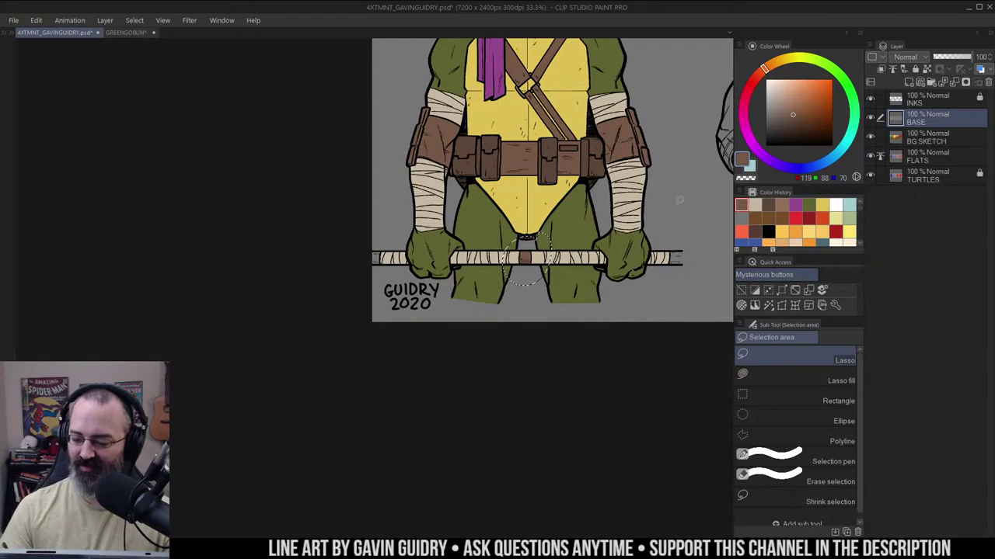
{"action": "key", "text": "ctrl+d"}
{"action": "key", "text": "g"}
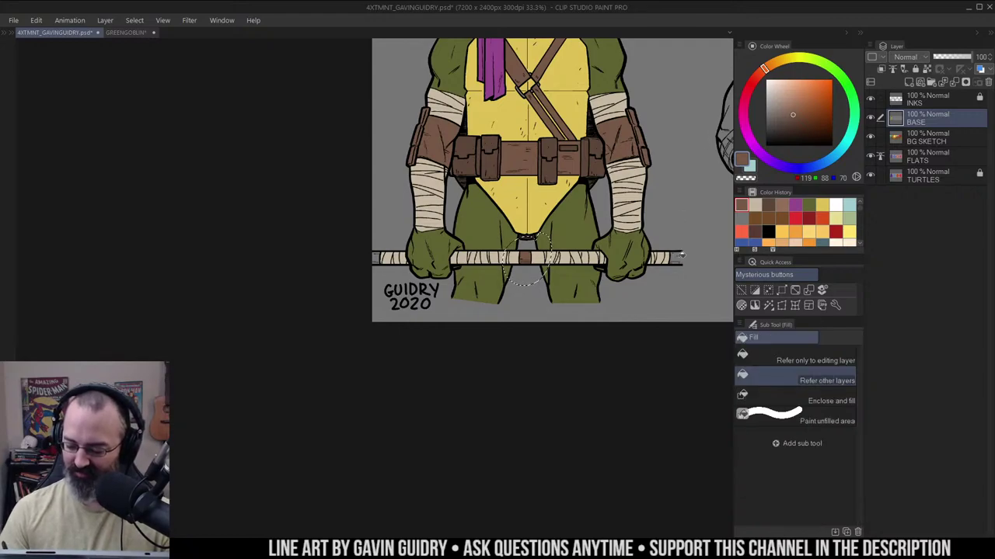
{"action": "key", "text": "m"}
{"action": "key", "text": "g"}
{"action": "key", "text": "m"}
Auto-select the second turtle's skin areas using the selection for referred layers
{"action": "key", "text": "/"}
{"action": "left_click", "coordinate": [656, 147], "text": "alt"}
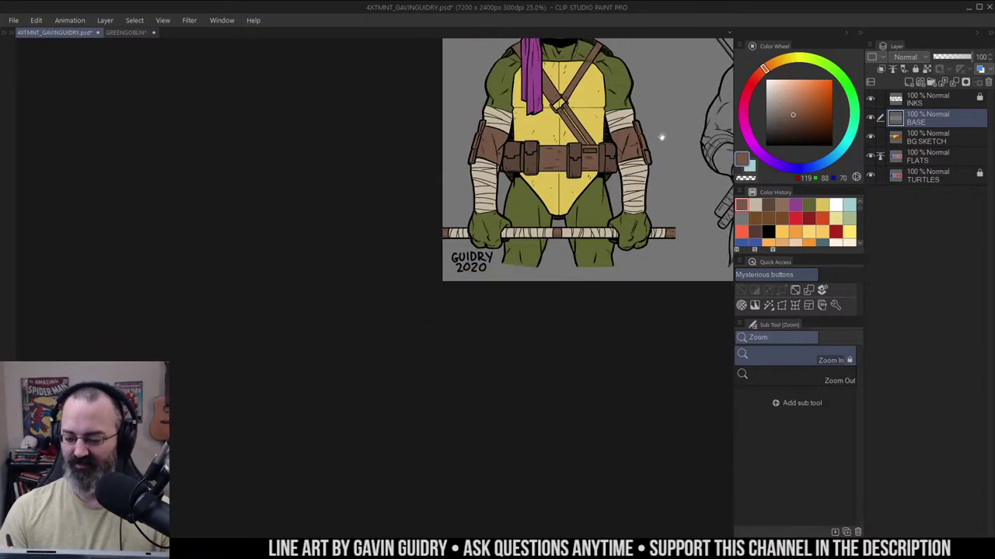
{"action": "left_click_drag", "start_coordinate": [684, 111], "coordinate": [593, 158]}
{"action": "left_click_drag", "start_coordinate": [587, 217], "coordinate": [535, 224]}
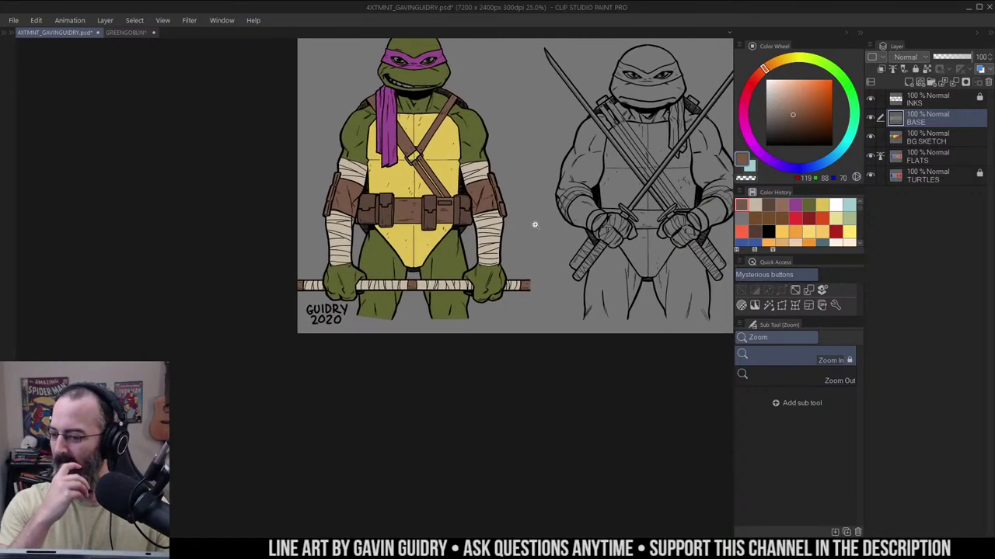
{"action": "left_click_drag", "start_coordinate": [617, 155], "coordinate": [497, 152]}
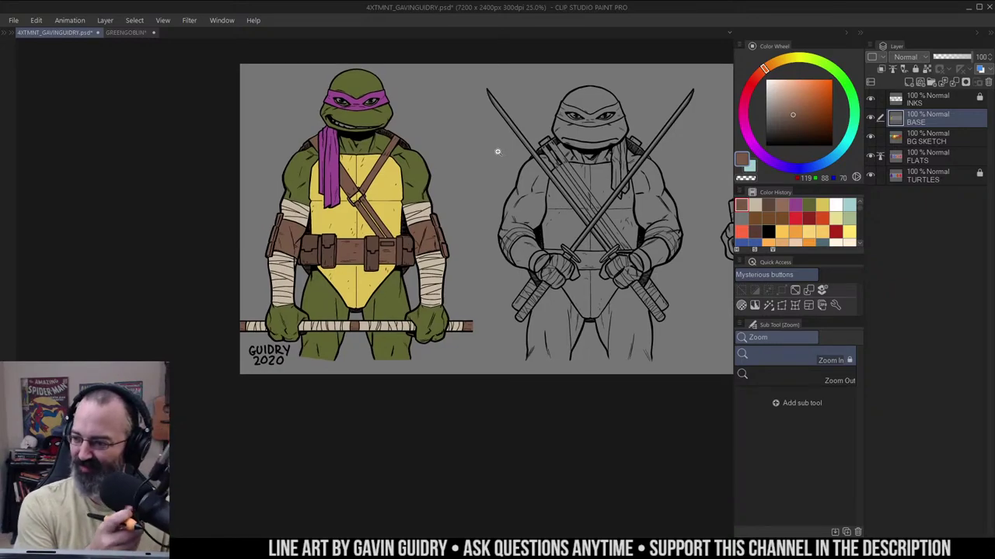
{"action": "key", "text": "m"}
{"action": "mouse_move", "coordinate": [620, 161]}
{"action": "left_mouse_down"}
{"action": "mouse_move", "coordinate": [524, 188]}
{"action": "mouse_move", "coordinate": [567, 136]}
{"action": "left_mouse_up"}
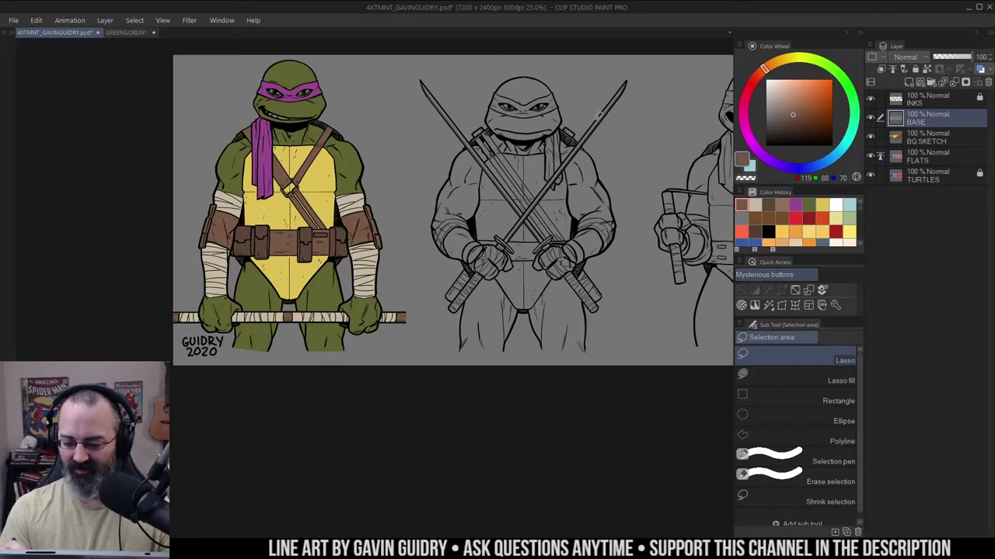
{"action": "left_click_drag", "start_coordinate": [591, 124], "coordinate": [601, 153]}
{"action": "key", "text": "w"}
{"action": "left_click", "coordinate": [468, 203]}
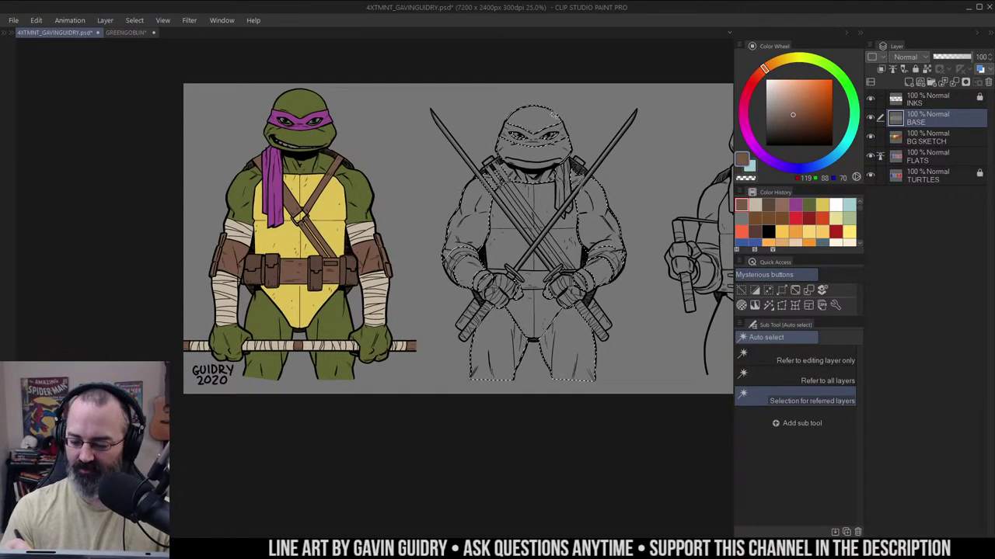
Fill the second turtle's selected skin with bright green (RGB 90, 147, 46) and deselect
{"action": "key", "text": "m"}
{"action": "left_click", "coordinate": [303, 93], "text": "alt"}
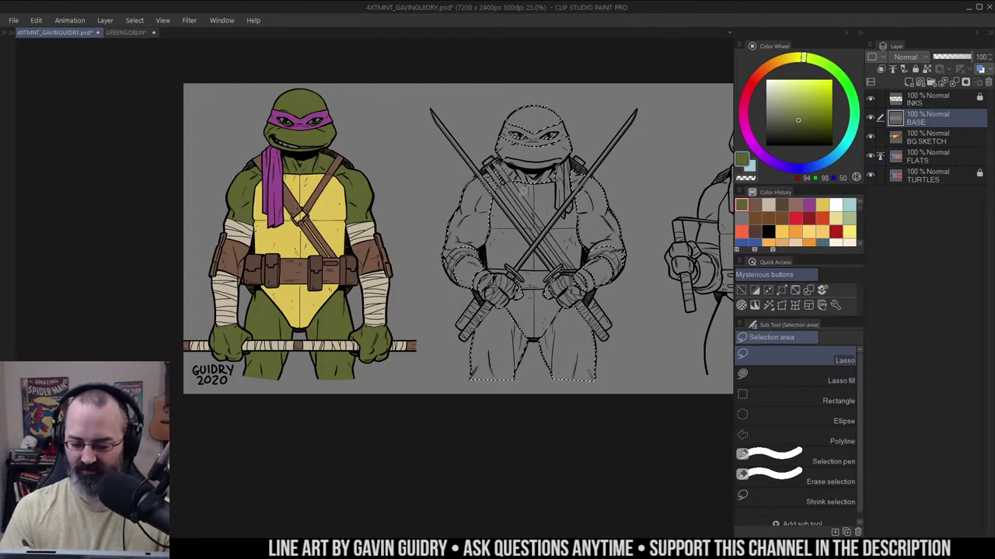
{"action": "left_click_drag", "start_coordinate": [837, 81], "coordinate": [830, 68]}
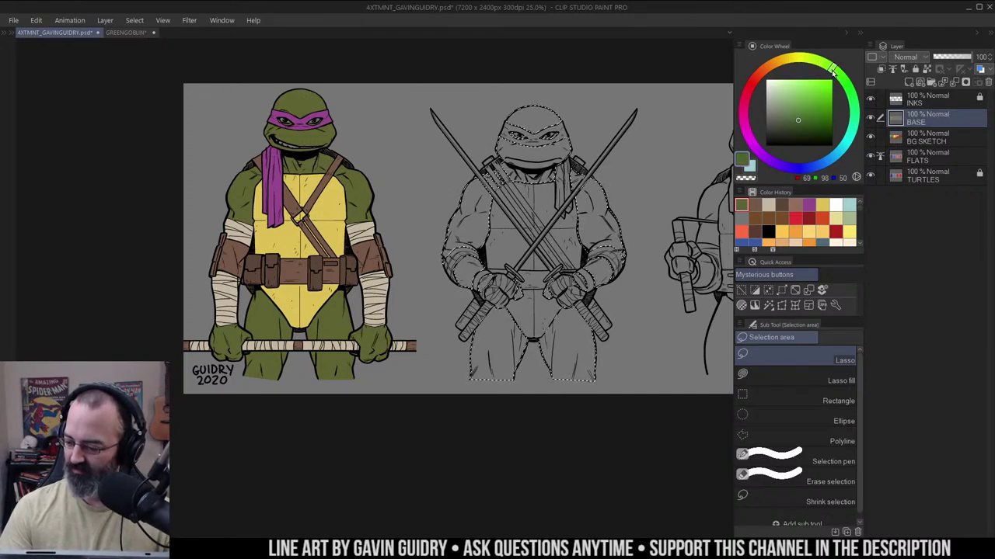
{"action": "left_click", "coordinate": [811, 108]}
{"action": "left_click_drag", "start_coordinate": [810, 108], "coordinate": [812, 108]}
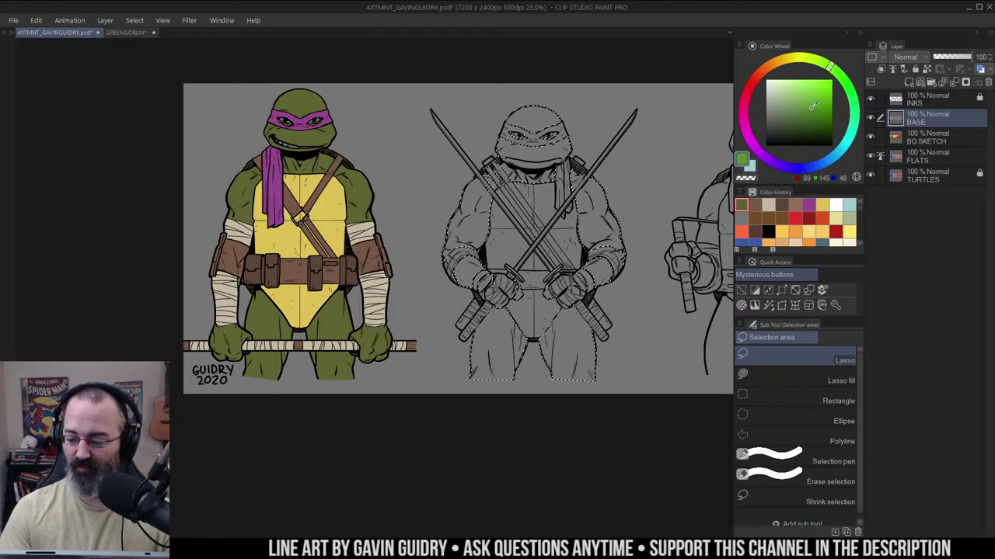
{"action": "key", "text": "alt+BackSpace"}
{"action": "key", "text": "ctrl+d"}
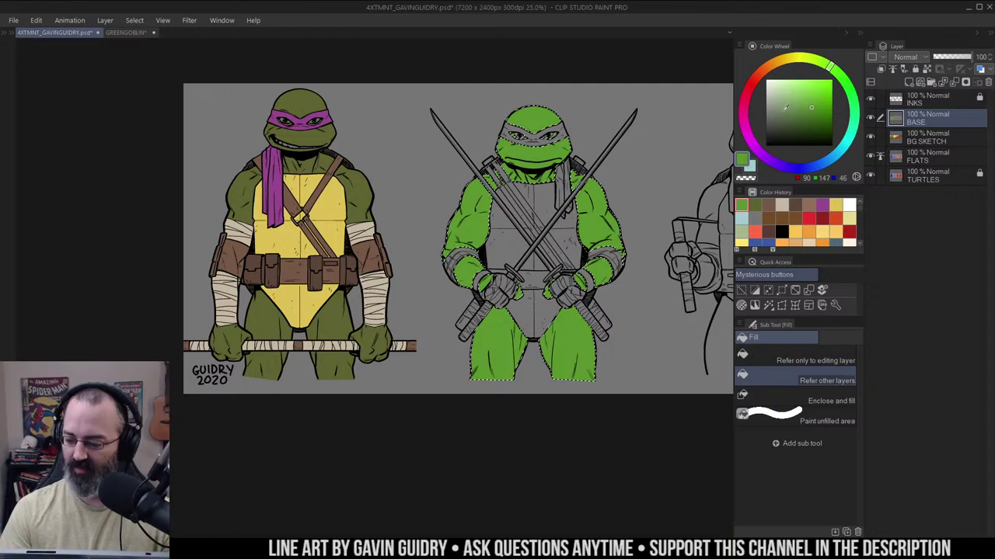
Adjust the second turtle's green skin with Hue/Saturation/Luminosity, setting saturation to -23 and luminosity to -7
{"action": "key", "text": "w"}
{"action": "key", "text": "ctrl+u"}
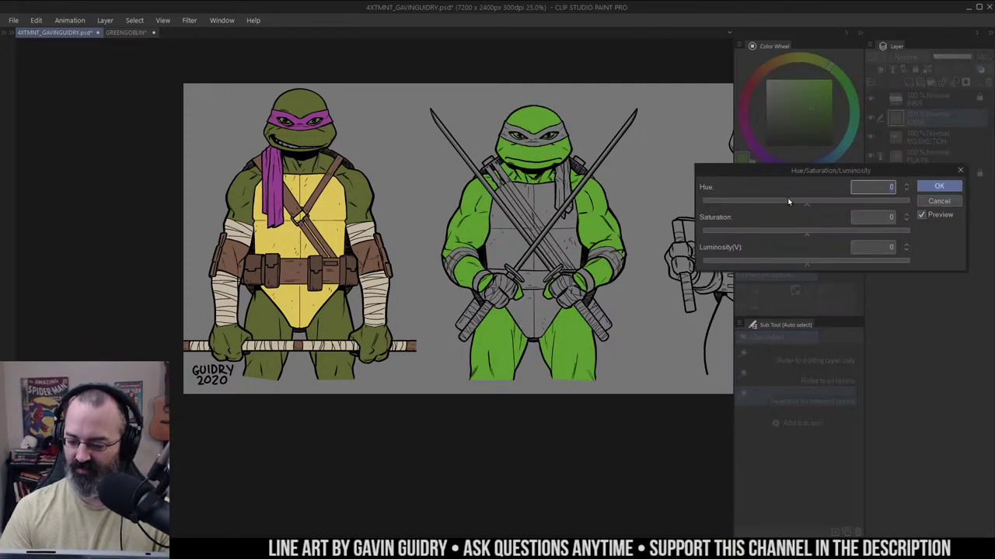
{"action": "left_click_drag", "start_coordinate": [806, 233], "coordinate": [793, 235]}
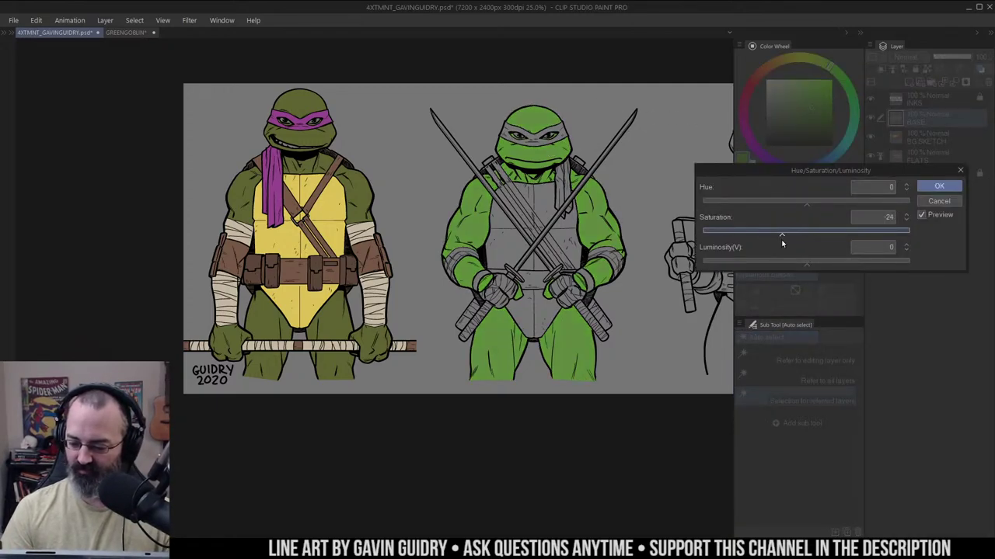
{"action": "left_click_drag", "start_coordinate": [779, 245], "coordinate": [799, 271]}
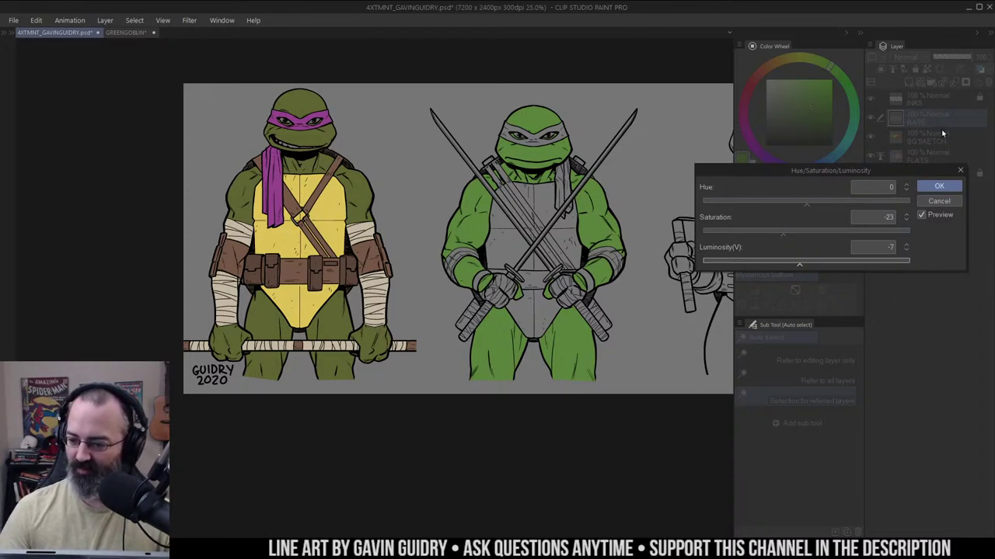
{"action": "left_click", "coordinate": [939, 186]}
Auto-select the second turtle's mask and its hanging tail, fill them with blue (RGB 49, 131, 175), and deselect
{"action": "key", "text": "m"}
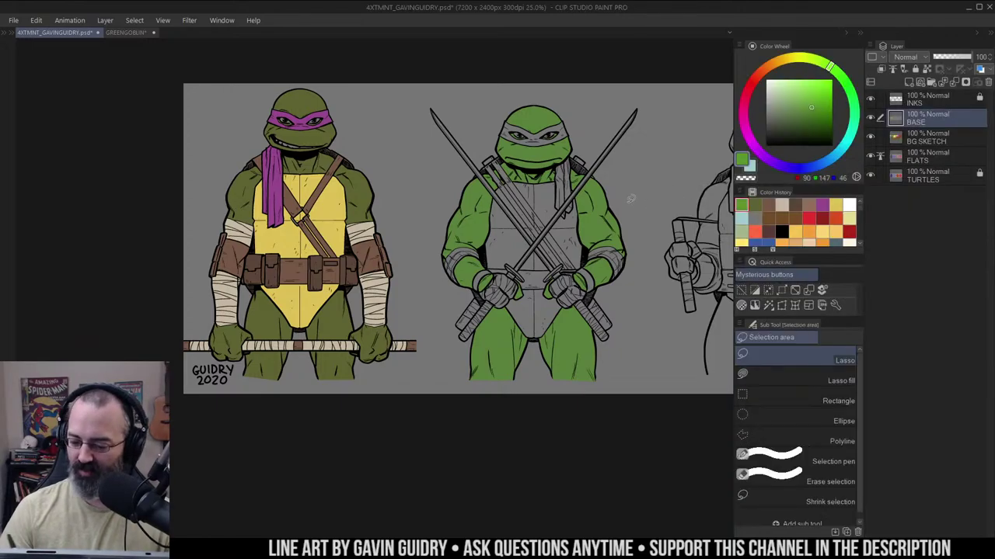
{"action": "left_click", "coordinate": [630, 200]}
{"action": "left_click_drag", "start_coordinate": [658, 174], "coordinate": [614, 190]}
{"action": "key", "text": "w"}
{"action": "left_click", "coordinate": [515, 144]}
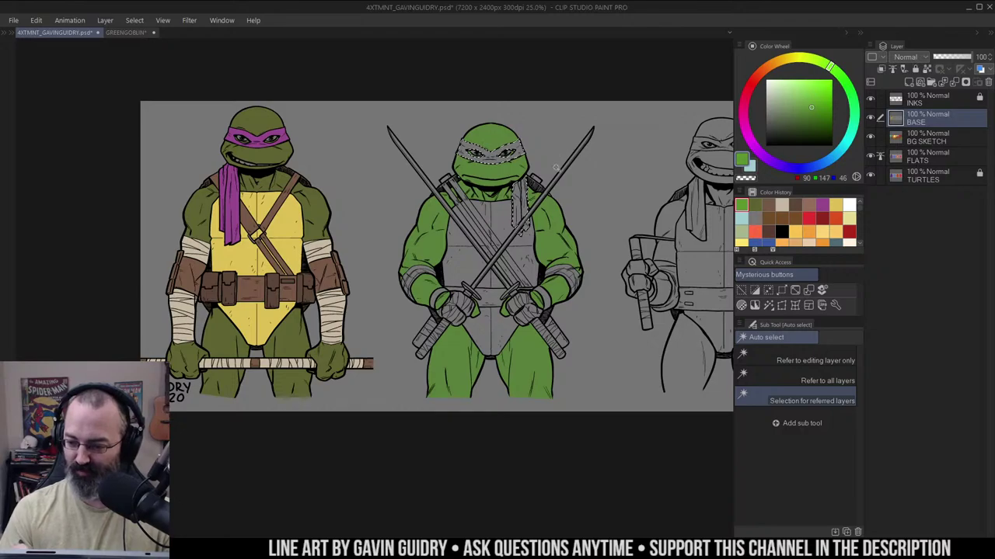
{"action": "left_click", "coordinate": [835, 159]}
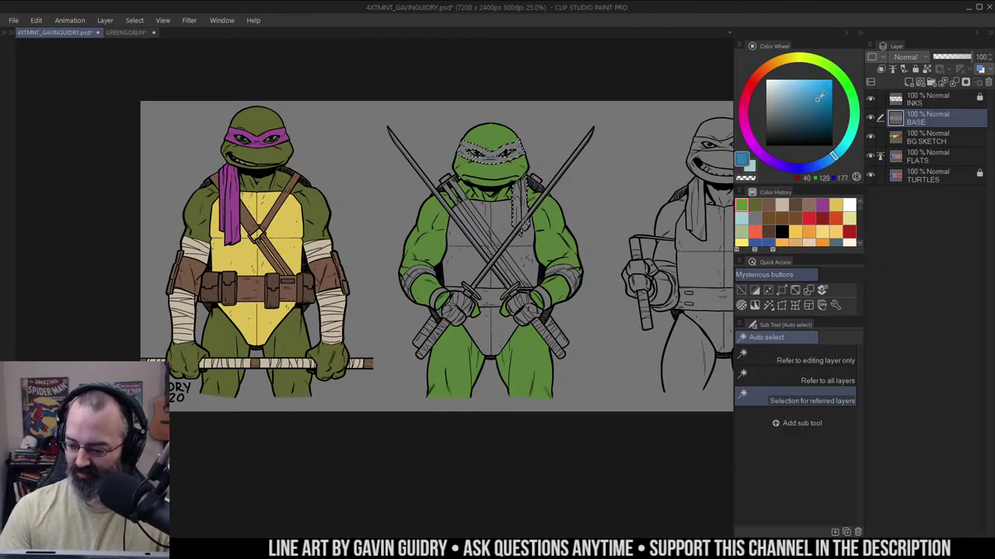
{"action": "left_click_drag", "start_coordinate": [818, 93], "coordinate": [814, 98]}
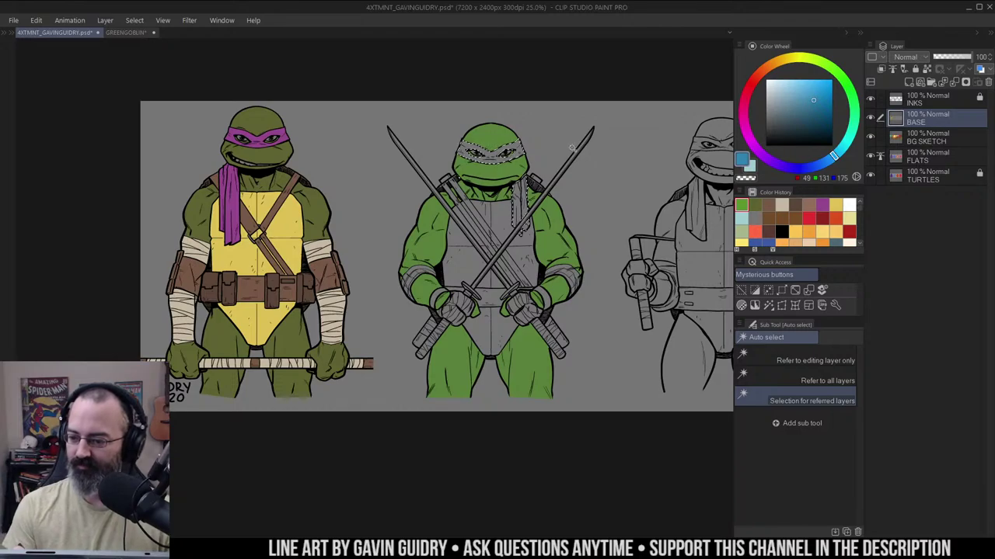
{"action": "key", "text": "g"}
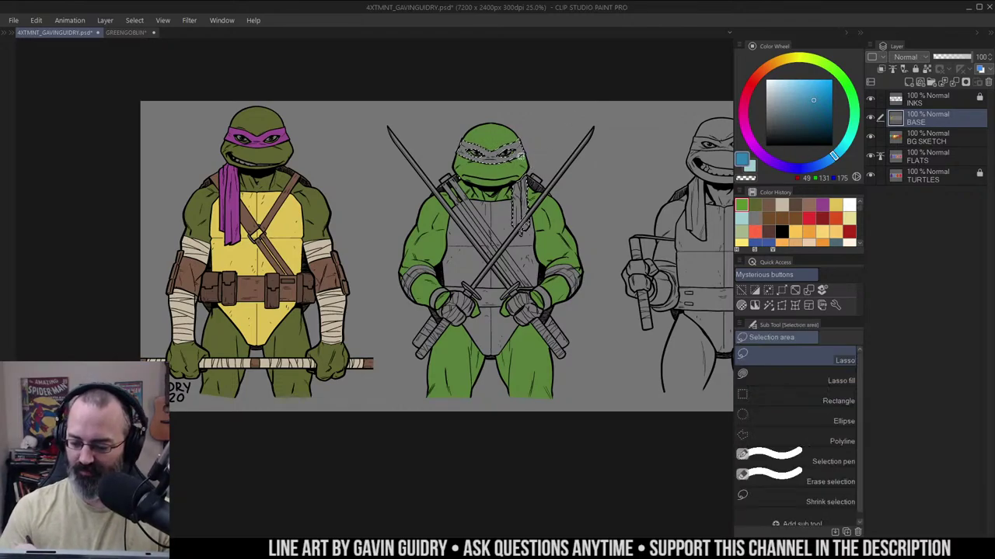
{"action": "left_click", "coordinate": [521, 148]}
{"action": "key", "text": "ctrl+d"}
{"action": "key", "text": "m"}
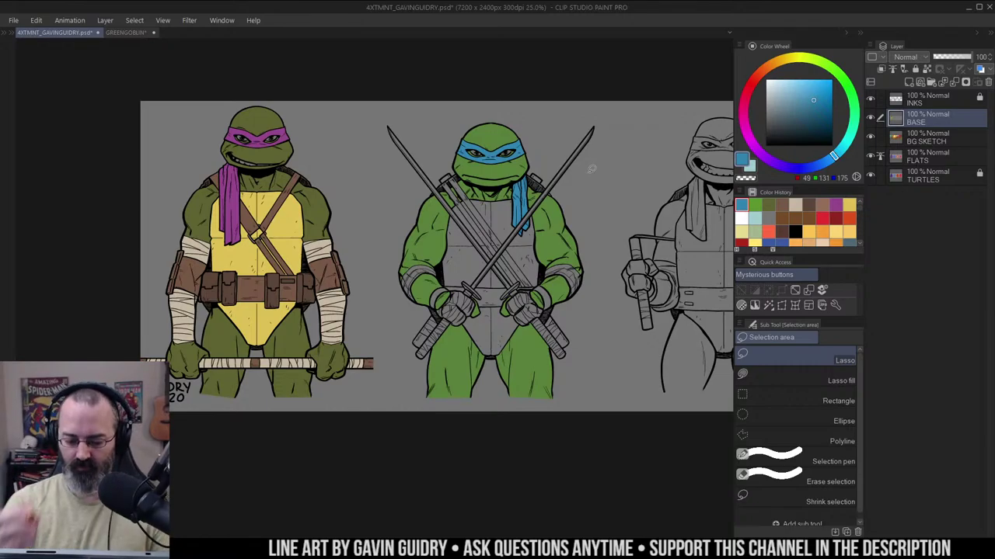
Auto-select the second turtle's chest plate and fill it with the first turtle's chest yellow (RGB 221, 192, 85)
{"action": "left_click", "coordinate": [318, 201], "text": "alt"}
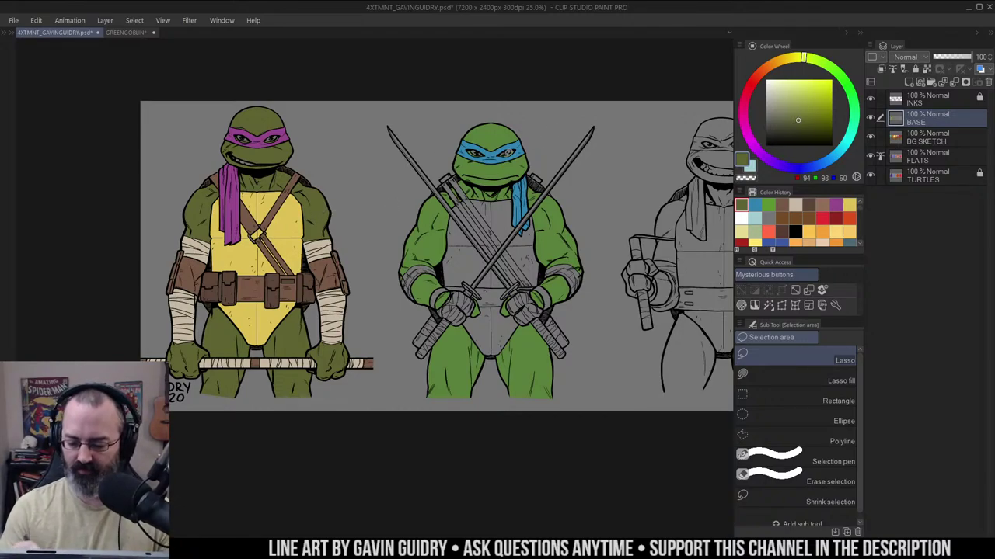
{"action": "key", "text": "w"}
{"action": "left_click", "coordinate": [289, 214], "text": "alt"}
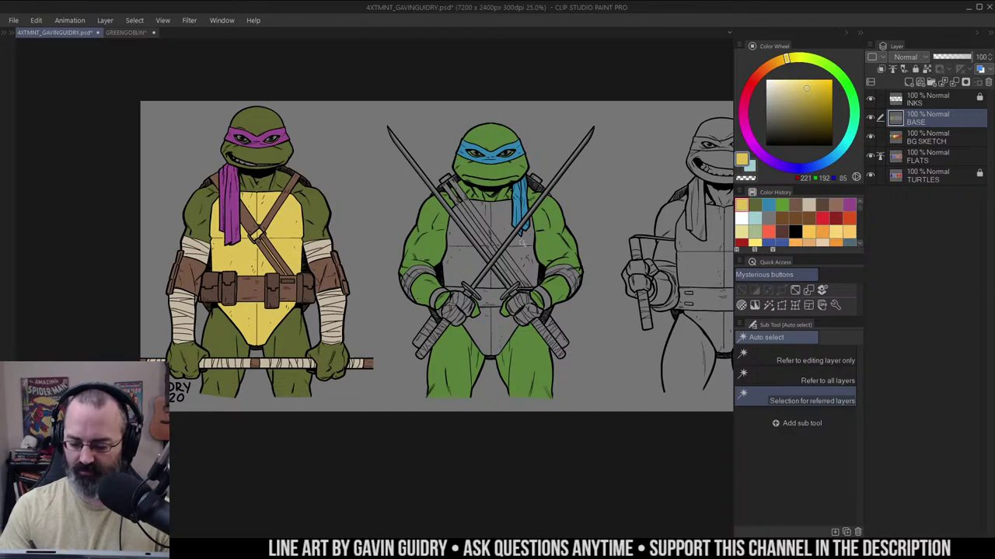
{"action": "left_click", "coordinate": [501, 222]}
{"action": "key", "text": "g"}
{"action": "left_click", "coordinate": [503, 220]}
{"action": "key", "text": "w"}
{"action": "key", "text": "w"}
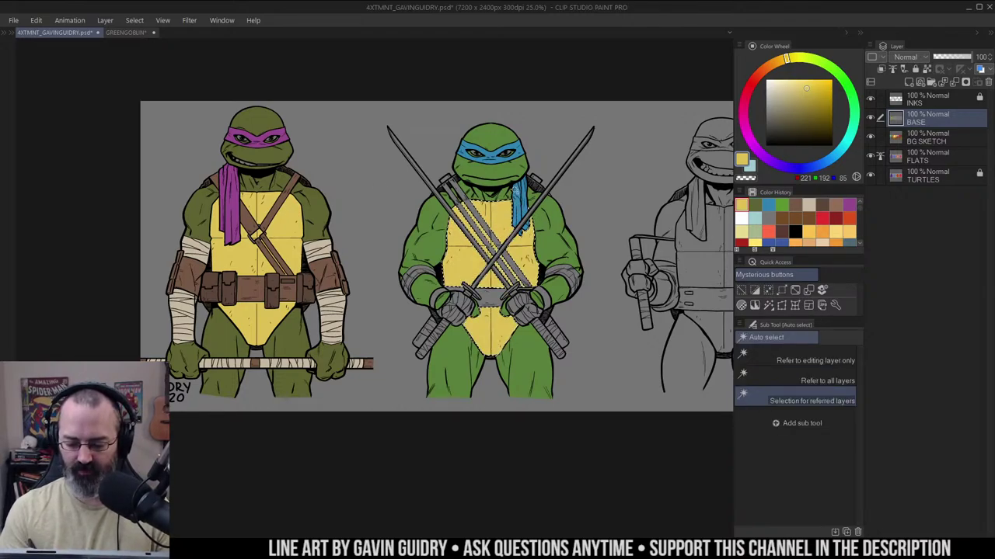
Add the first turtle's chest plate to the selection and reduce the saturation of both yellow chest plates by 10
{"action": "key", "text": "w"}
{"action": "key", "text": "w"}
{"action": "left_click", "coordinate": [288, 219], "text": "shift"}
{"action": "key", "text": "ctrl+u"}
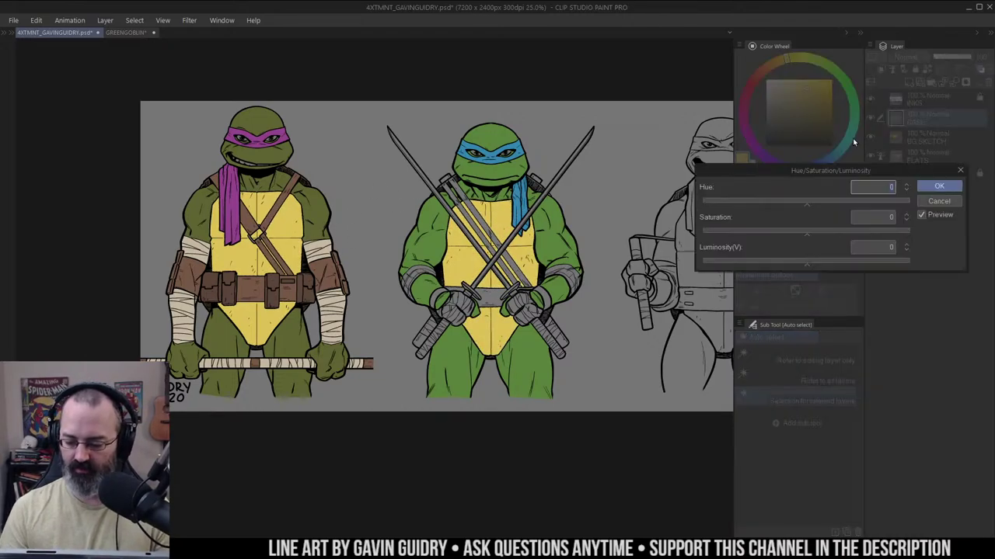
{"action": "mouse_move", "coordinate": [804, 231]}
{"action": "left_mouse_down"}
{"action": "mouse_move", "coordinate": [784, 246]}
{"action": "mouse_move", "coordinate": [796, 246]}
{"action": "left_mouse_up"}
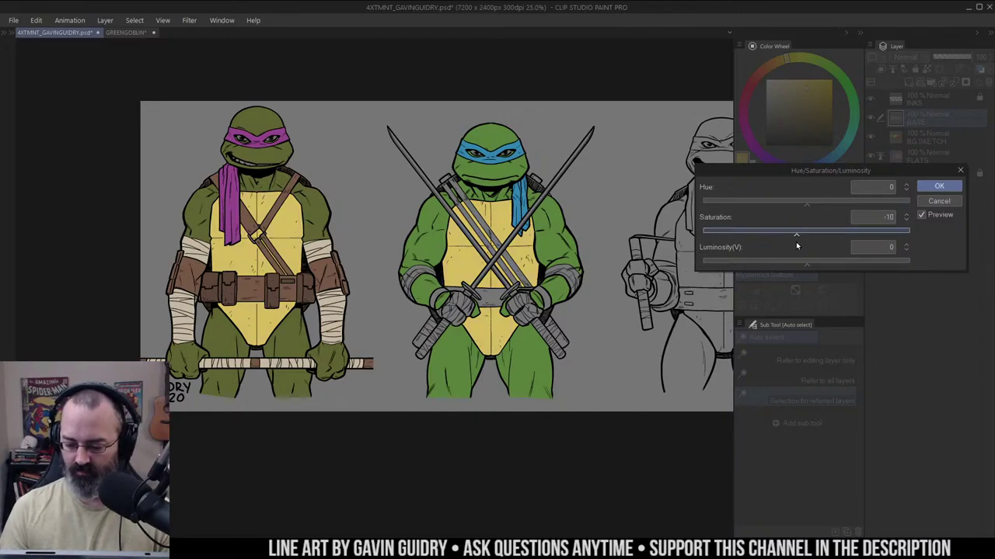
{"action": "left_click", "coordinate": [937, 187]}
Auto-select the second turtle's chest straps and belt, fill them with the first turtle's strap brown (RGB 119, 88, 70), and deselect
{"action": "key", "text": "m"}
{"action": "left_click_drag", "start_coordinate": [626, 212], "coordinate": [621, 204]}
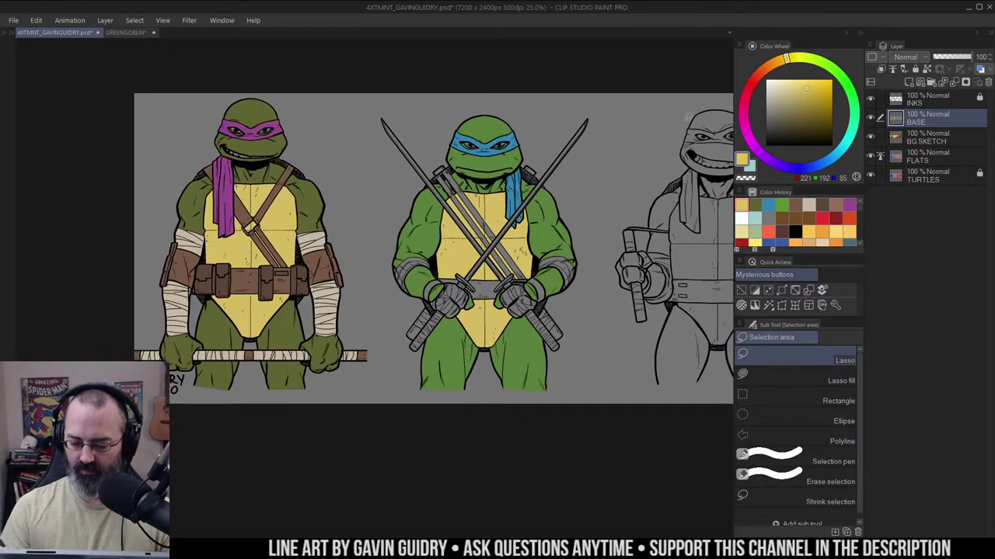
{"action": "left_click", "coordinate": [277, 180], "text": "alt"}
{"action": "key", "text": "w"}
{"action": "left_click", "coordinate": [472, 214]}
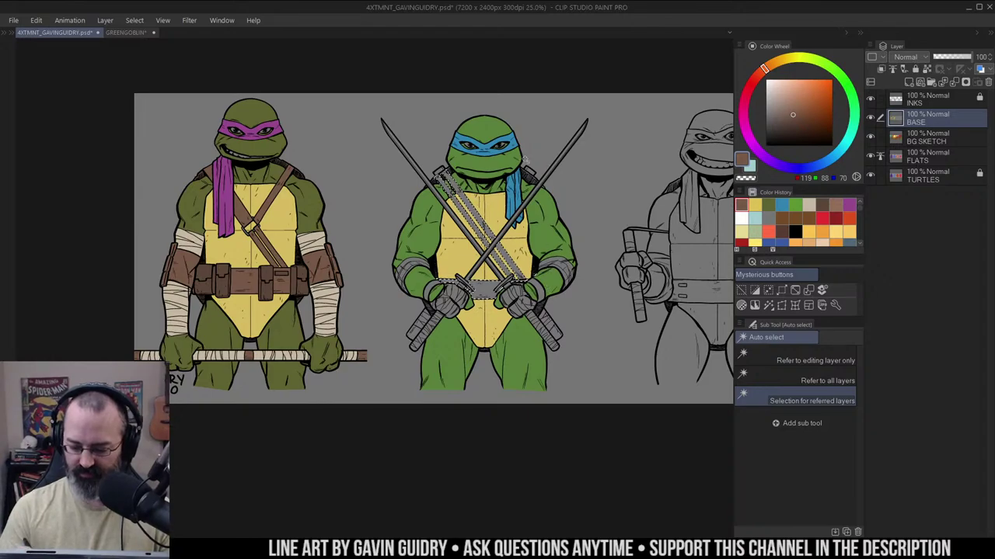
{"action": "key", "text": "g"}
{"action": "left_click", "coordinate": [501, 257]}
{"action": "left_click", "coordinate": [519, 277]}
{"action": "key", "text": "w"}
{"action": "key", "text": "w"}
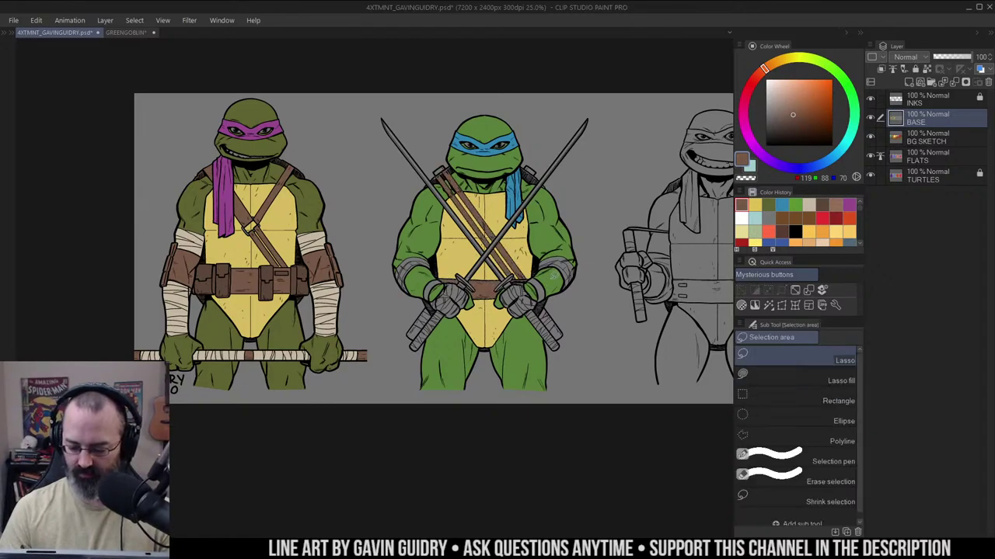
{"action": "left_click", "coordinate": [543, 292]}
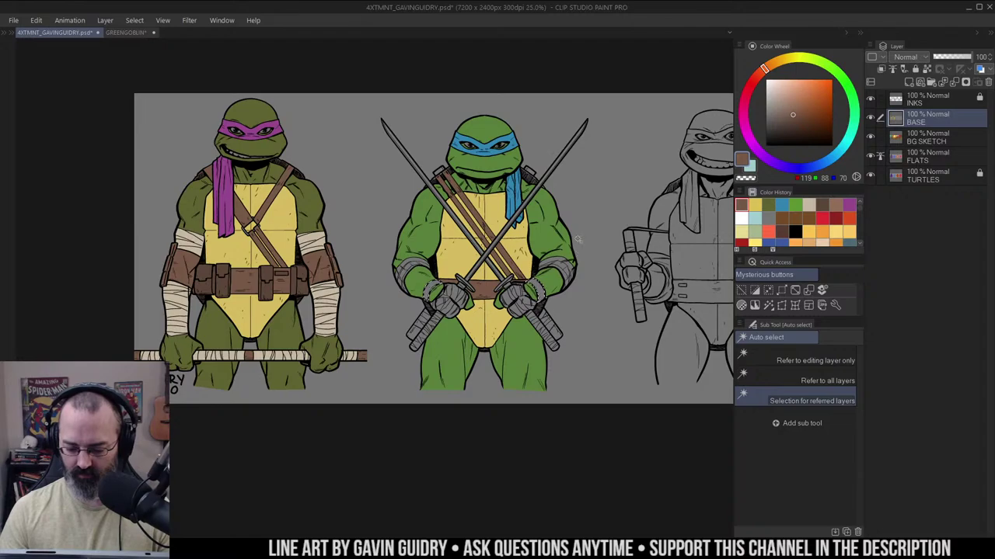
{"action": "scroll", "coordinate": [540, 297], "scroll_direction": "up", "scroll_amount": 1}
{"action": "left_click_drag", "start_coordinate": [544, 297], "coordinate": [606, 247]}
{"action": "key", "text": "m"}
{"action": "key", "text": "ctrl+d"}
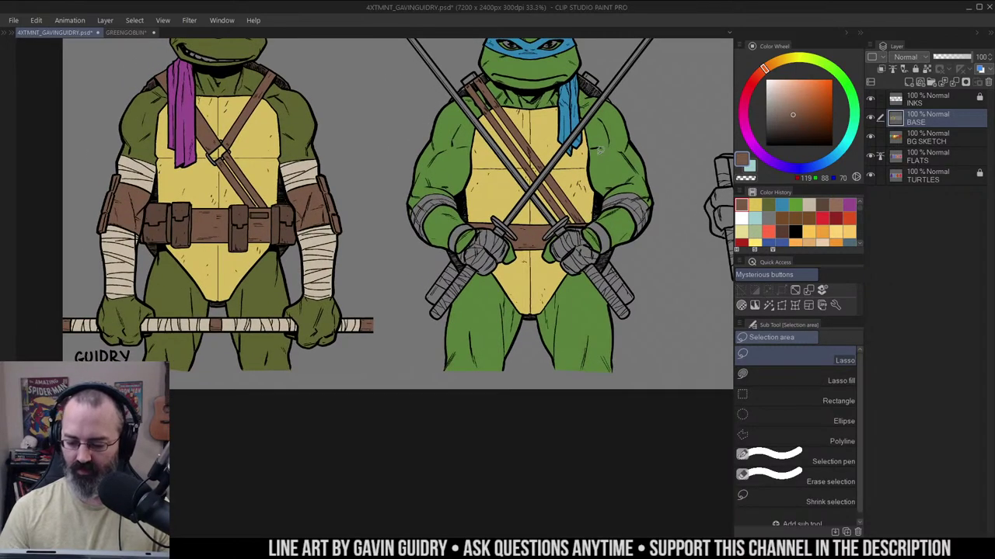
Fill the second turtle's elbow wraps with the first turtle's pale beige wrap colour (RGB 197, 184, 161)
{"action": "scroll", "coordinate": [621, 133], "scroll_direction": "up", "scroll_amount": 1}
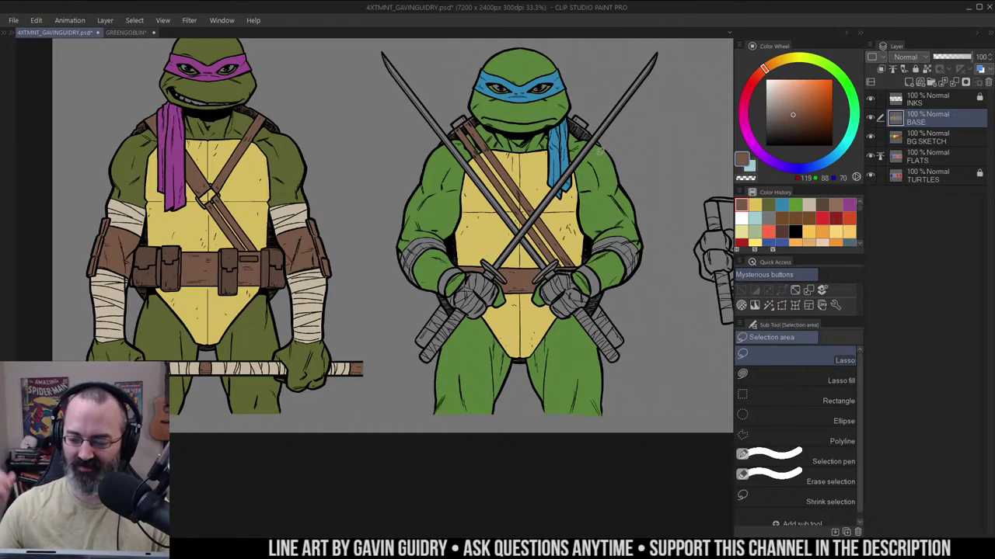
{"action": "left_click_drag", "start_coordinate": [605, 152], "coordinate": [623, 136]}
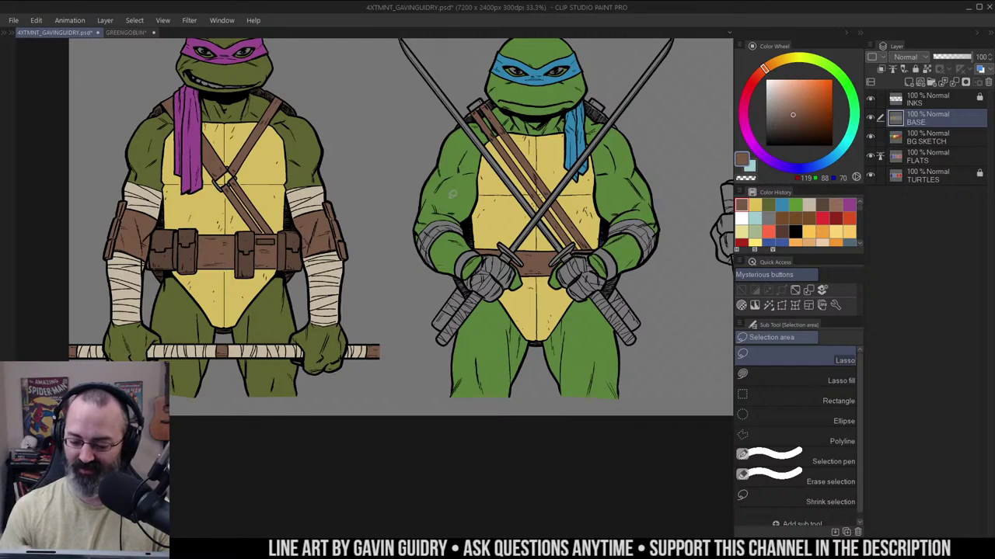
{"action": "right_click", "coordinate": [311, 195]}
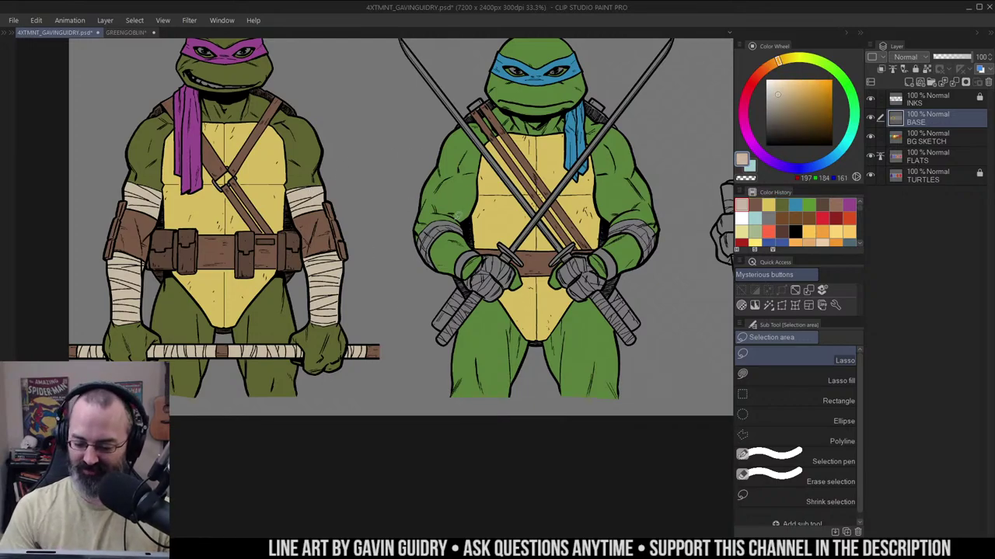
{"action": "left_click_drag", "start_coordinate": [551, 216], "coordinate": [553, 200]}
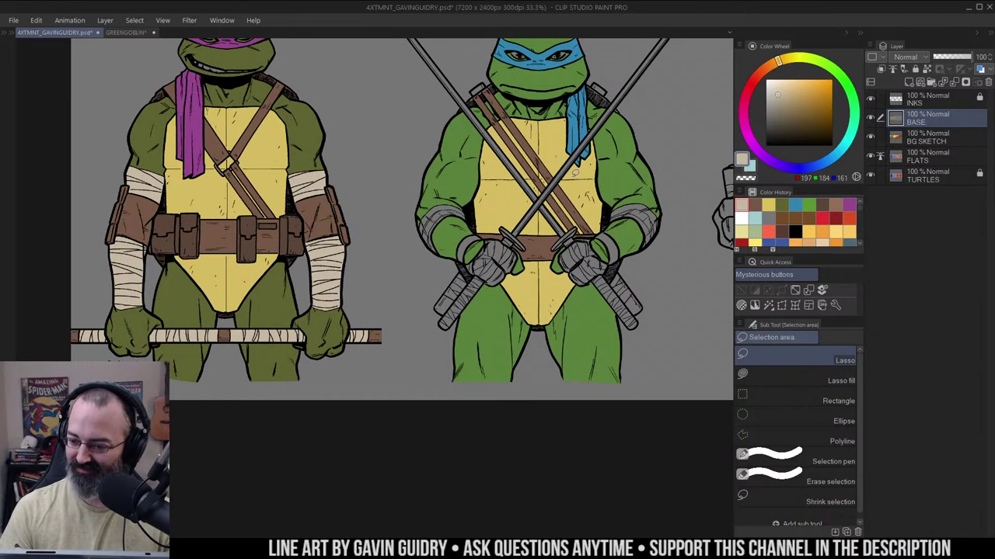
{"action": "key", "text": "g"}
{"action": "left_click", "coordinate": [463, 208]}
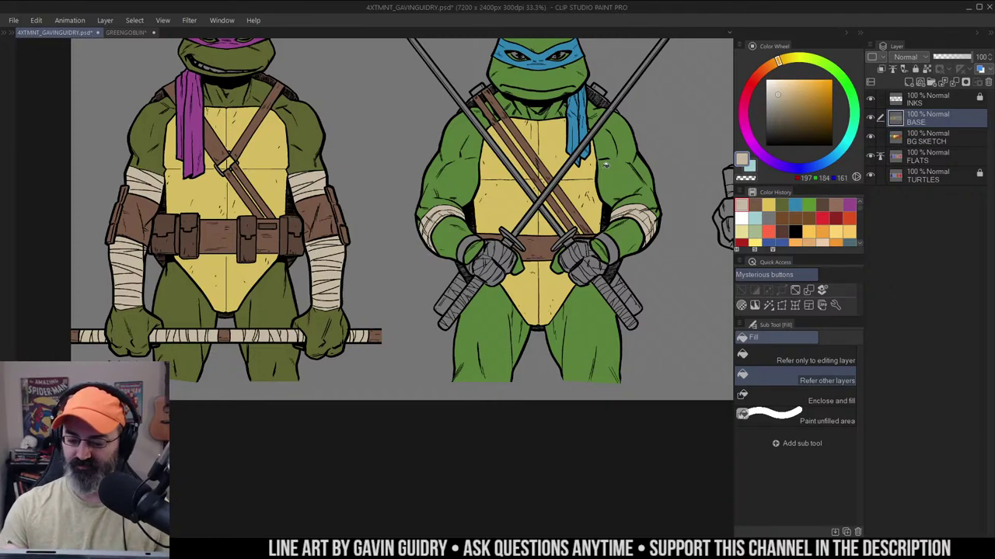
{"action": "left_click_drag", "start_coordinate": [611, 149], "coordinate": [602, 166]}
{"action": "scroll", "coordinate": [603, 167], "scroll_direction": "down", "scroll_amount": 1}
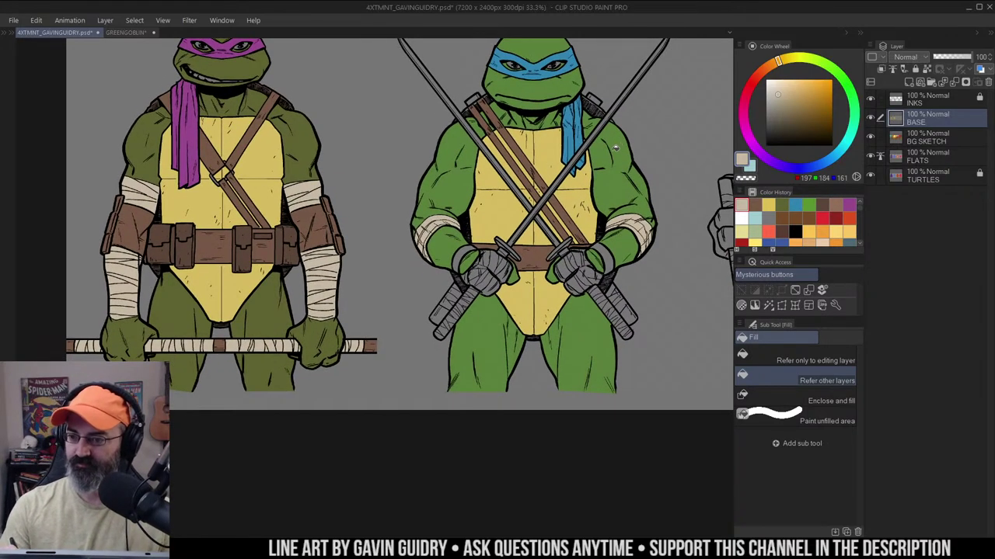
{"action": "scroll", "coordinate": [614, 146], "scroll_direction": "up", "scroll_amount": 1}
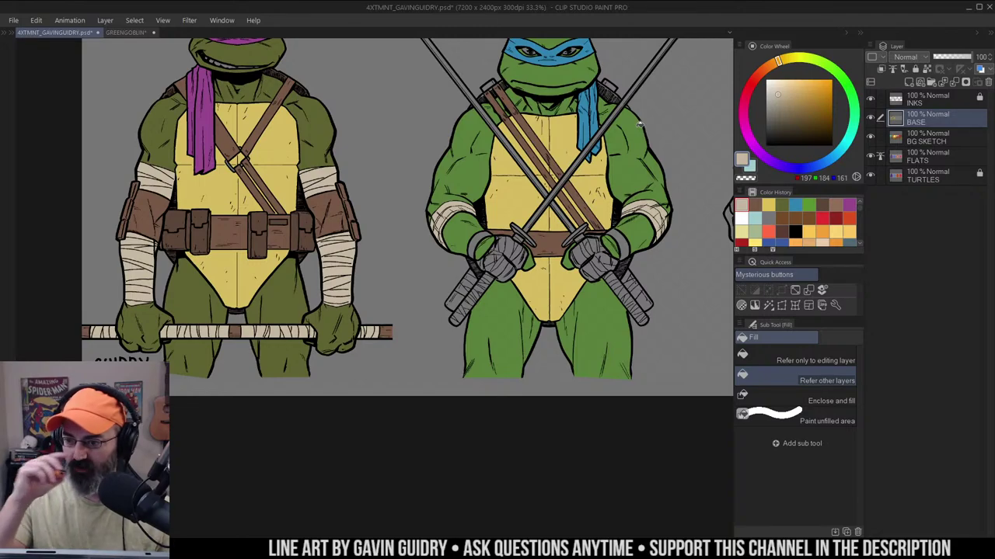
{"action": "left_click_drag", "start_coordinate": [637, 181], "coordinate": [623, 183]}
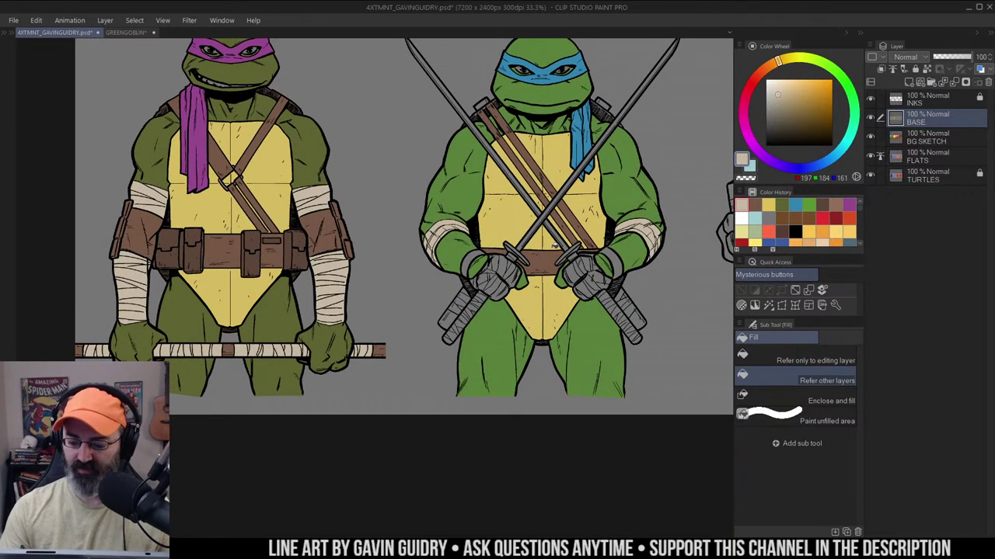
Lasso around both of the second turtle's wrapped hands and fill the hand wraps with the elbow wraps' beige (RGB 197, 184, 161)
{"action": "left_click", "coordinate": [555, 253], "text": "alt"}
{"action": "left_click_drag", "start_coordinate": [611, 243], "coordinate": [621, 204]}
{"action": "left_click", "coordinate": [606, 242], "text": "ctrl"}
{"action": "left_click", "coordinate": [606, 233], "text": "ctrl"}
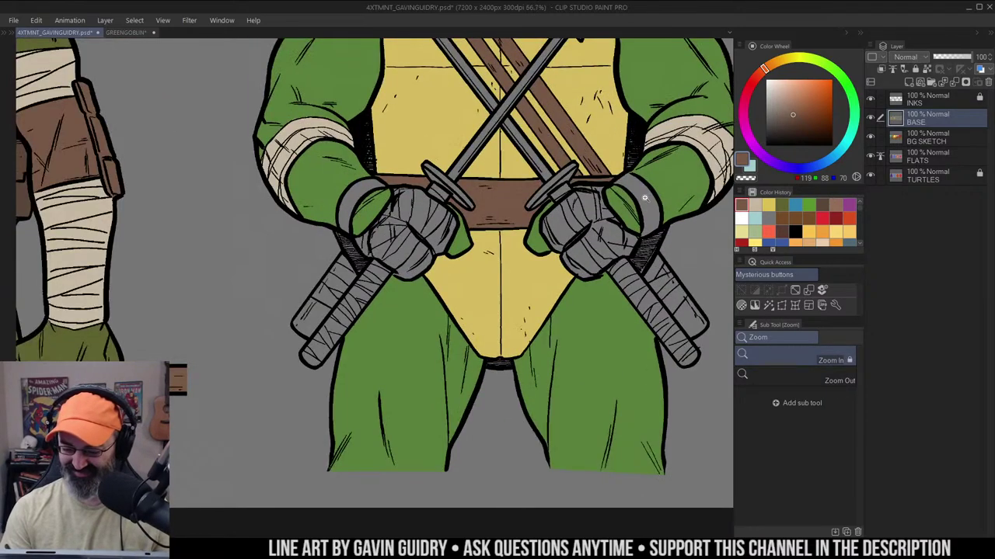
{"action": "key", "text": "m"}
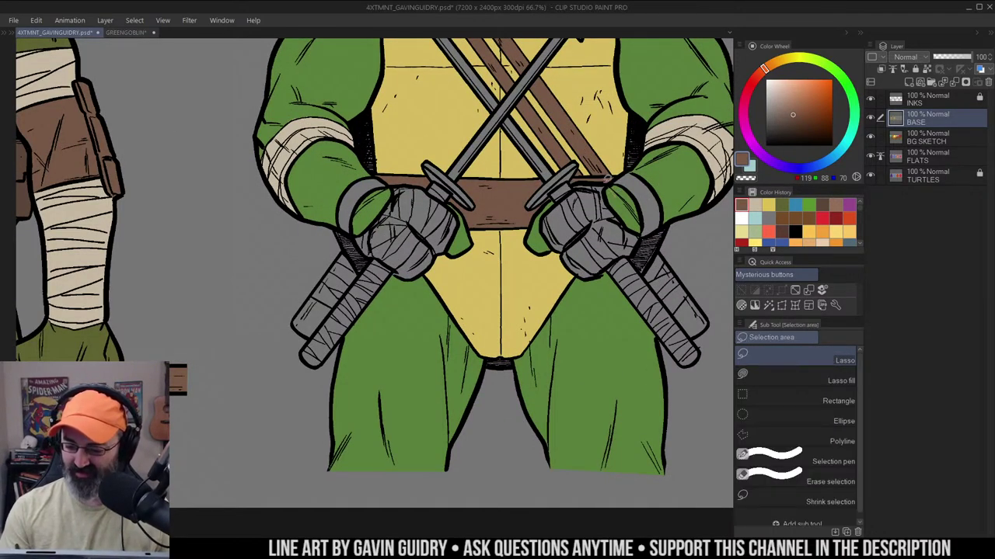
{"action": "mouse_move", "coordinate": [598, 172]}
{"action": "left_mouse_down"}
{"action": "mouse_move", "coordinate": [573, 180]}
{"action": "mouse_move", "coordinate": [531, 220]}
{"action": "mouse_move", "coordinate": [561, 295]}
{"action": "mouse_move", "coordinate": [604, 276]}
{"action": "mouse_move", "coordinate": [635, 196]}
{"action": "left_mouse_up"}
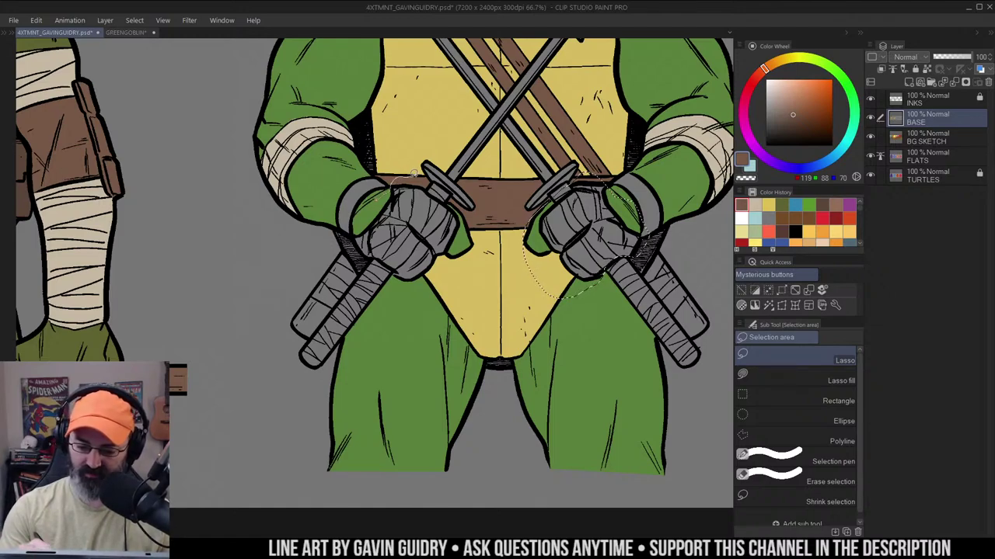
{"action": "mouse_move", "coordinate": [412, 173]}
{"action": "left_mouse_down"}
{"action": "mouse_move", "coordinate": [469, 213]}
{"action": "mouse_move", "coordinate": [440, 284]}
{"action": "mouse_move", "coordinate": [400, 290]}
{"action": "mouse_move", "coordinate": [384, 255]}
{"action": "mouse_move", "coordinate": [366, 255]}
{"action": "mouse_move", "coordinate": [378, 195]}
{"action": "left_mouse_up"}
{"action": "left_click", "coordinate": [304, 118], "text": "alt"}
{"action": "key", "text": "g"}
{"action": "left_click", "coordinate": [411, 221]}
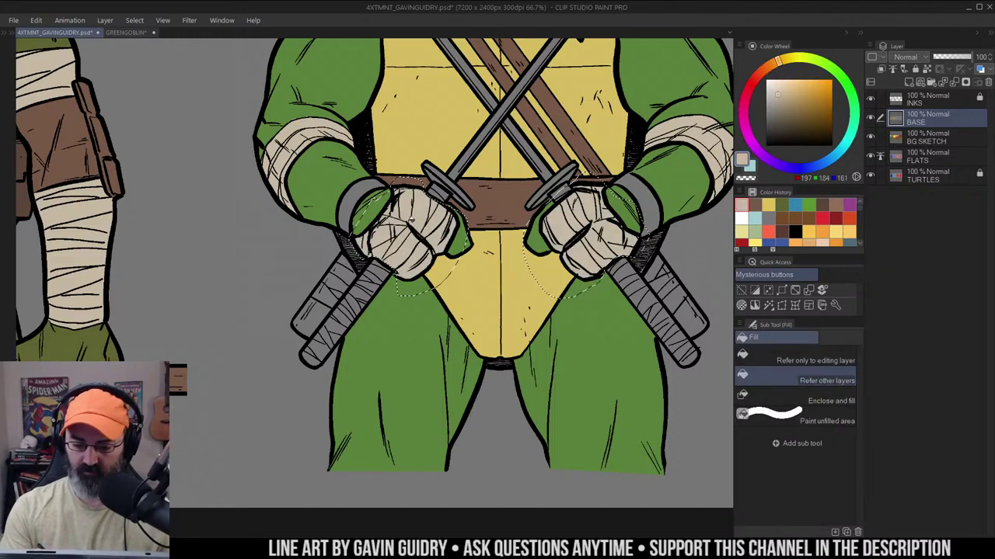
Lasso around both of the second turtle's wristbands and fill them with the chest straps' brown (RGB 119, 88, 70)
{"action": "key", "text": "ctrl+d"}
{"action": "key", "text": "m"}
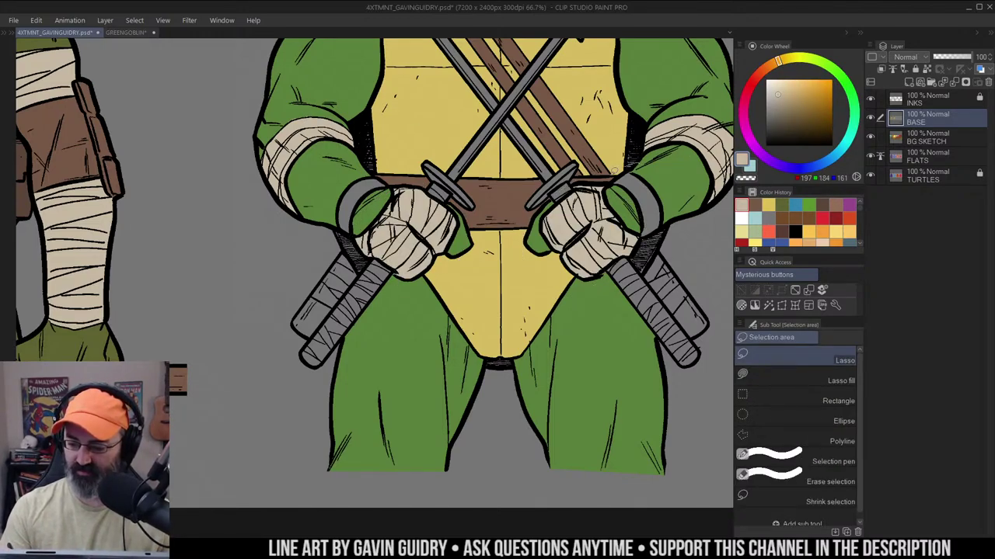
{"action": "mouse_move", "coordinate": [612, 171]}
{"action": "left_mouse_down"}
{"action": "mouse_move", "coordinate": [645, 235]}
{"action": "mouse_move", "coordinate": [642, 157]}
{"action": "left_mouse_up"}
{"action": "mouse_move", "coordinate": [381, 162]}
{"action": "left_mouse_down"}
{"action": "mouse_move", "coordinate": [390, 189]}
{"action": "mouse_move", "coordinate": [383, 150]}
{"action": "left_mouse_up"}
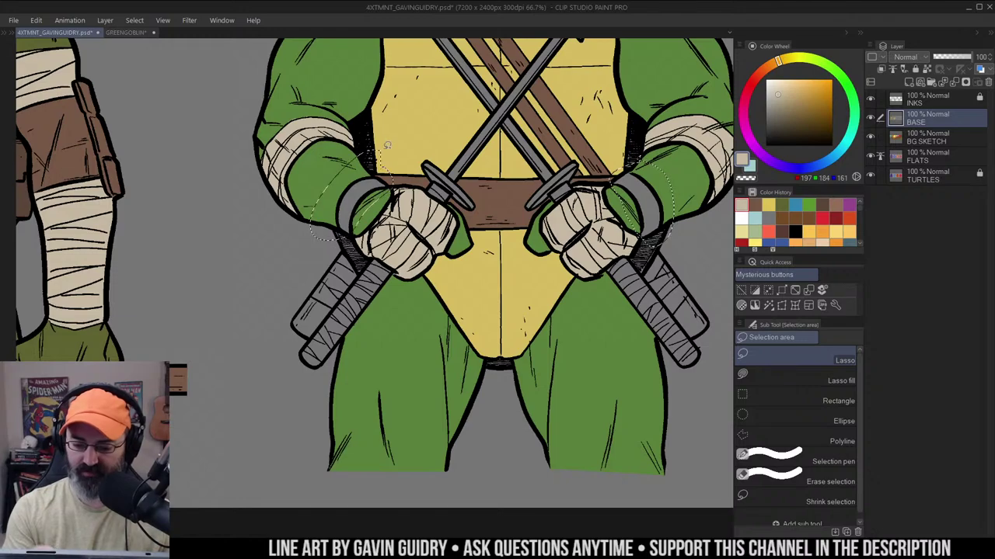
{"action": "left_click", "coordinate": [342, 169], "text": "alt"}
{"action": "key", "text": "g"}
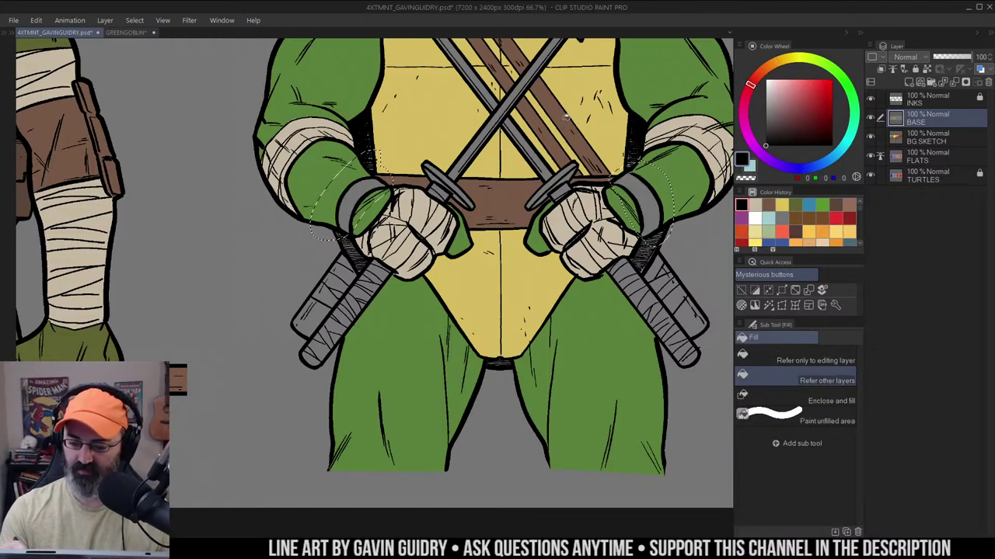
{"action": "left_click", "coordinate": [566, 117], "text": "alt"}
{"action": "left_click", "coordinate": [646, 199]}
{"action": "key", "text": "ctrl+d"}
Select both brown wristbands and lower their luminosity to a darker brown
{"action": "key", "text": "ctrl+u"}
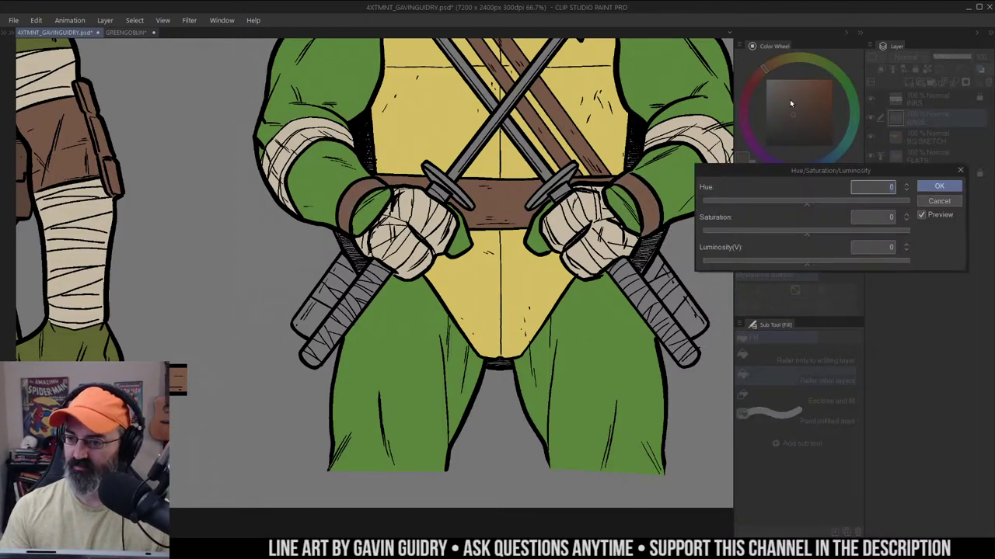
{"action": "left_click_drag", "start_coordinate": [806, 263], "coordinate": [790, 265]}
{"action": "left_click", "coordinate": [937, 187]}
{"action": "key", "text": "w"}
{"action": "left_click", "coordinate": [653, 195]}
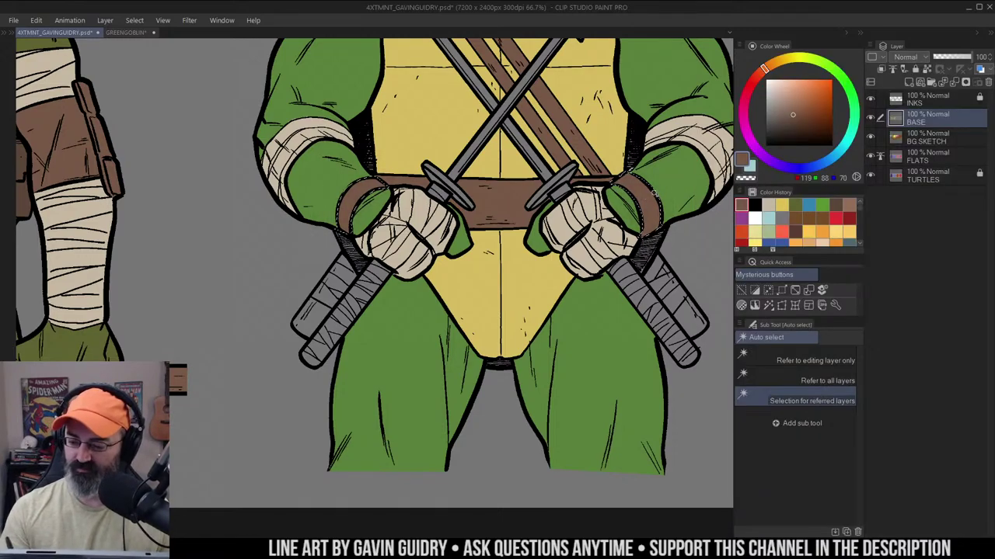
{"action": "key", "text": "ctrl+u"}
{"action": "left_click_drag", "start_coordinate": [802, 266], "coordinate": [782, 267]}
{"action": "left_click", "coordinate": [939, 187]}
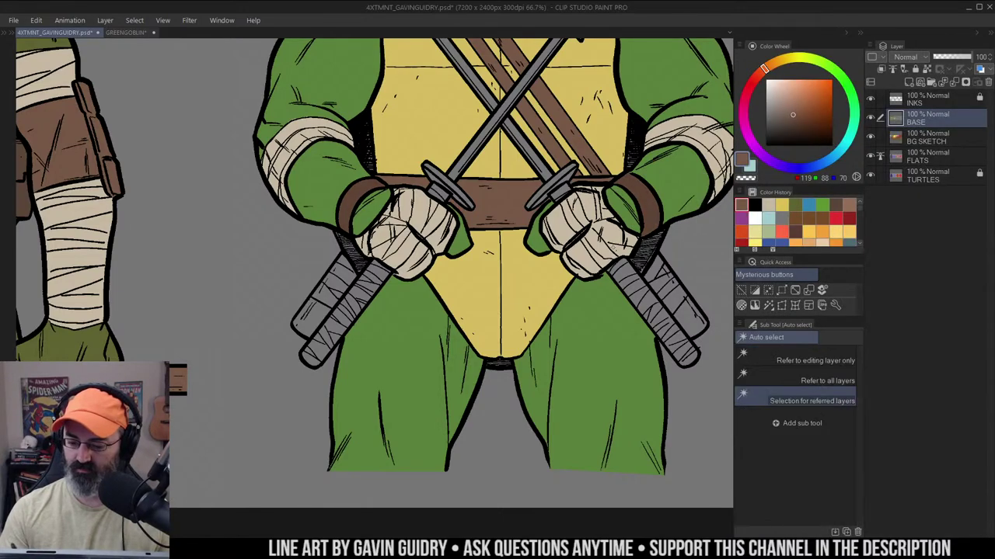
Examine the second turtle's wrapped hands and sword handles up close
{"action": "key", "text": "ctrl+space"}
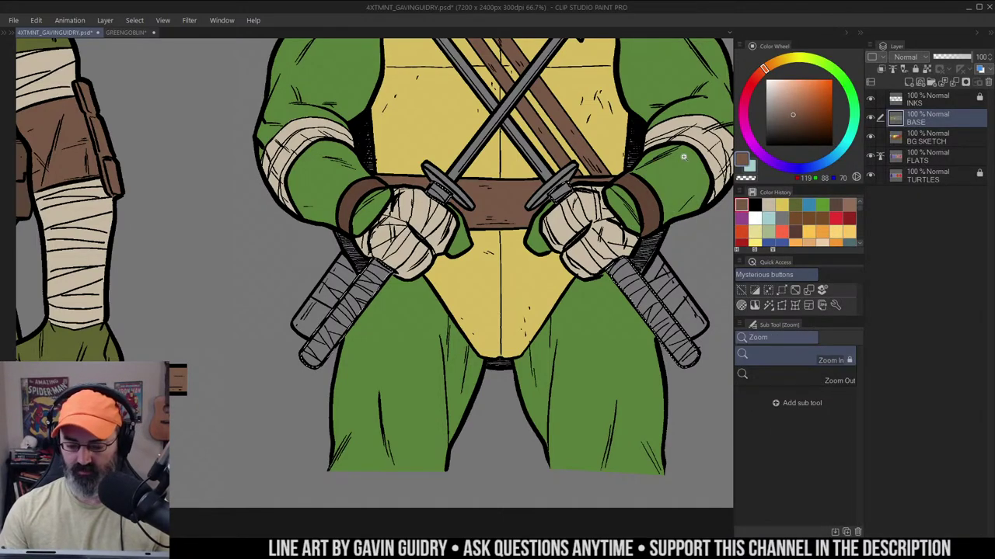
{"action": "left_click_drag", "start_coordinate": [630, 229], "coordinate": [599, 233]}
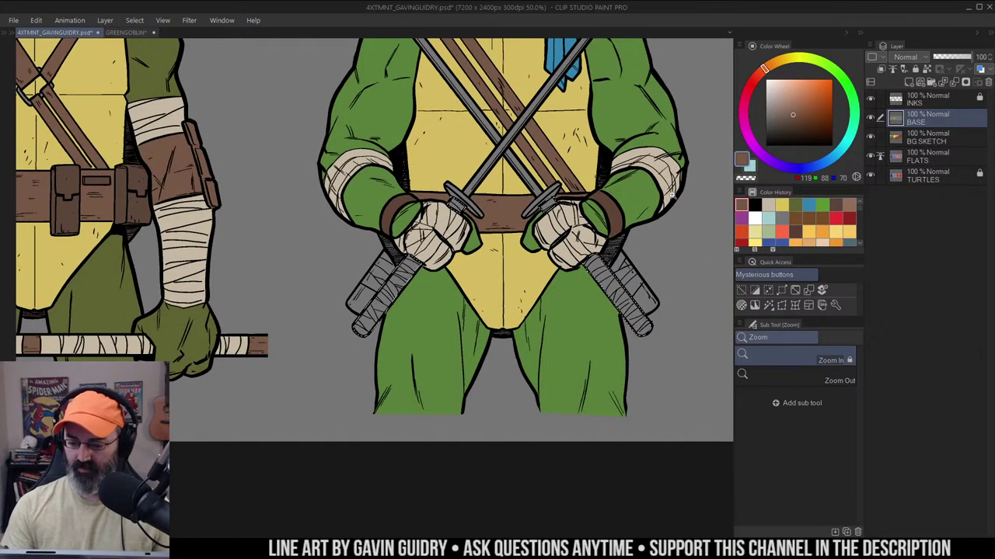
{"action": "left_click_drag", "start_coordinate": [664, 201], "coordinate": [620, 214]}
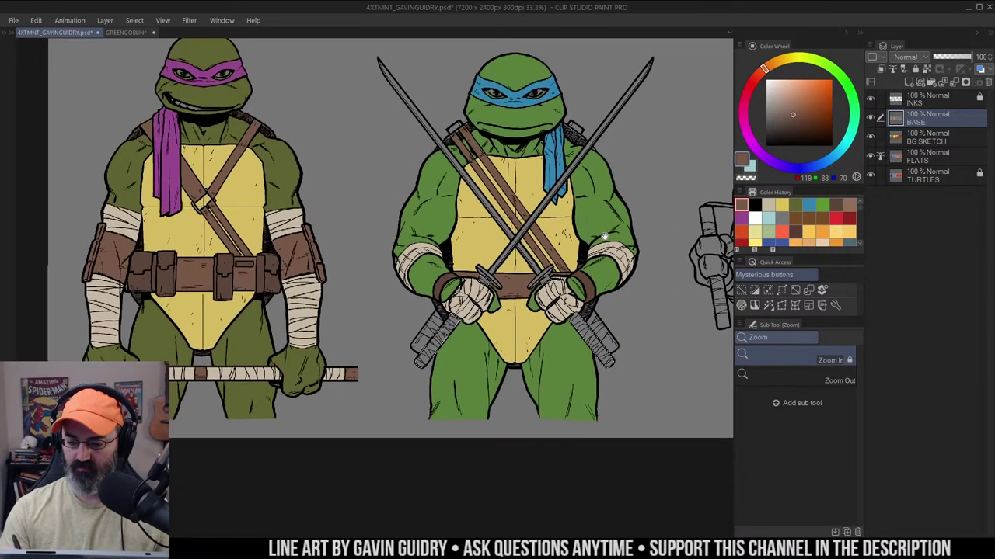
{"action": "left_click", "coordinate": [518, 312]}
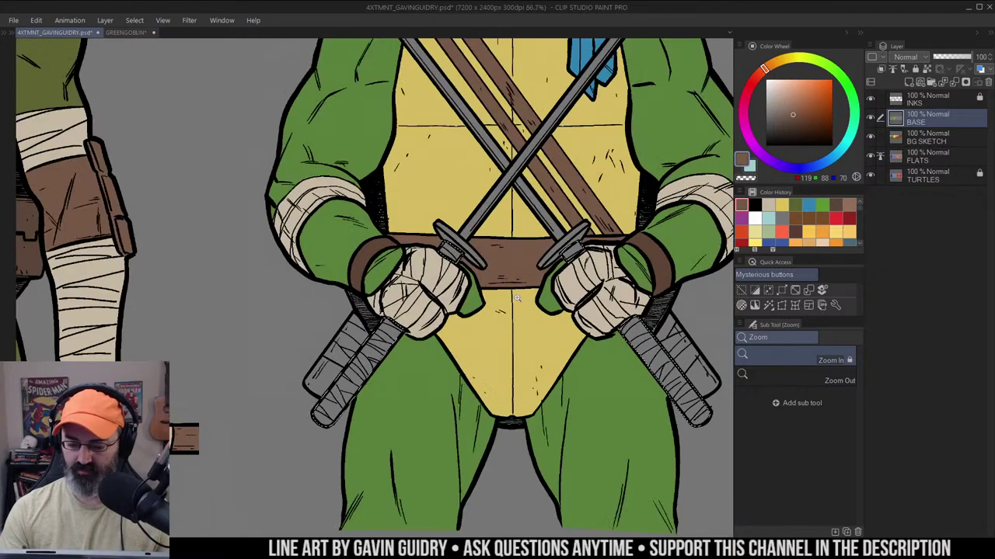
{"action": "left_click", "coordinate": [456, 299]}
{"action": "key", "text": "m"}
{"action": "left_click_drag", "start_coordinate": [484, 210], "coordinate": [554, 138]}
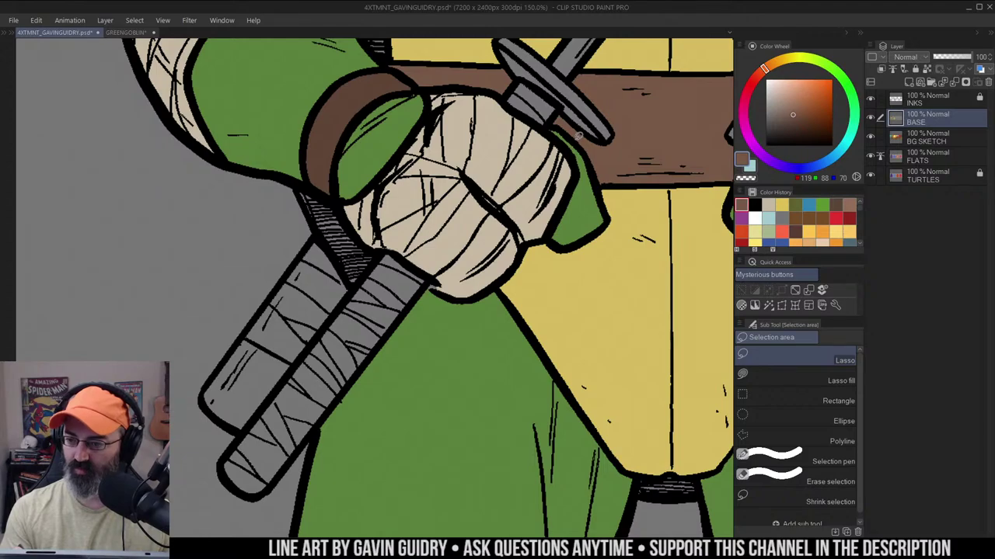
{"action": "key", "text": "slash"}
{"action": "scroll", "coordinate": [562, 156], "scroll_direction": "down", "scroll_amount": 2}
{"action": "left_click_drag", "start_coordinate": [589, 146], "coordinate": [555, 202]}
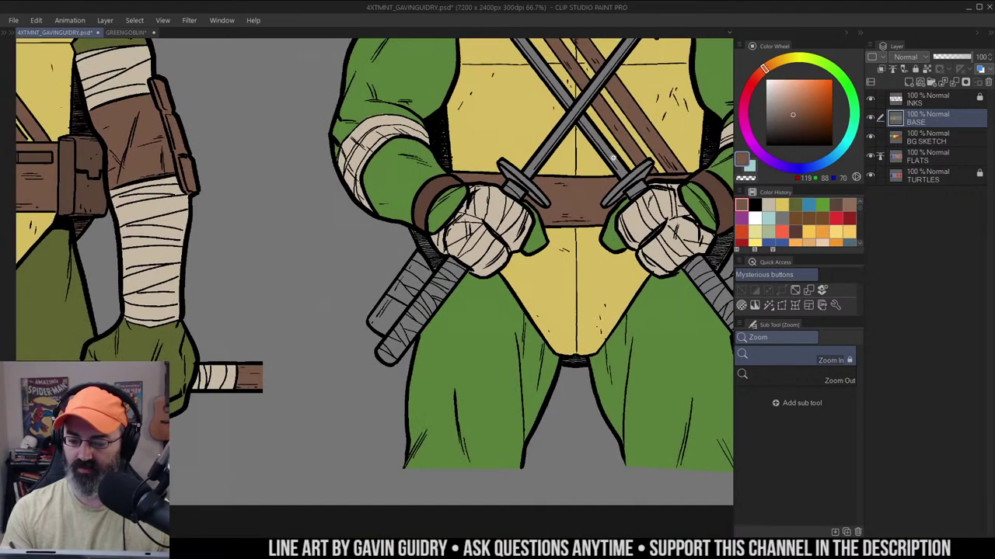
{"action": "scroll", "coordinate": [613, 158], "scroll_direction": "down", "scroll_amount": 1}
{"action": "left_click_drag", "start_coordinate": [613, 157], "coordinate": [503, 149]}
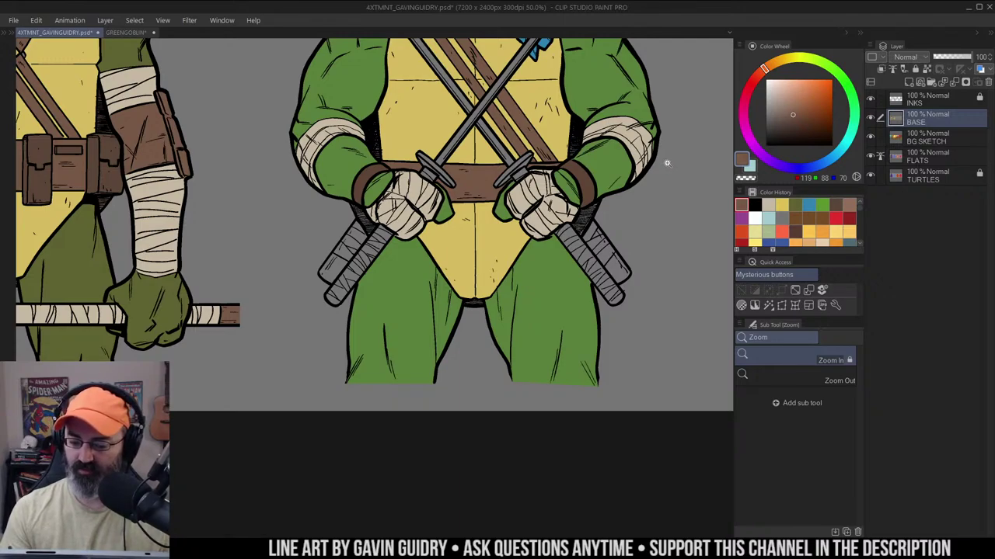
Lasso the finger side of one wrapped hand and try filling it with the skin green (RGB 89, 127, 59)
{"action": "left_click", "coordinate": [429, 208]}
{"action": "left_click_drag", "start_coordinate": [449, 234], "coordinate": [560, 189]}
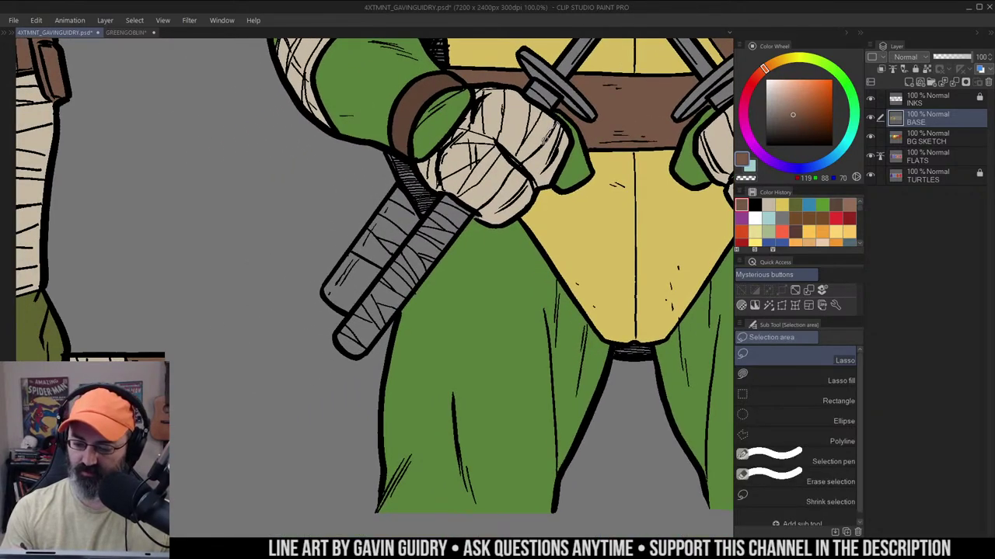
{"action": "mouse_move", "coordinate": [544, 137]}
{"action": "left_mouse_down"}
{"action": "mouse_move", "coordinate": [489, 201]}
{"action": "mouse_move", "coordinate": [494, 247]}
{"action": "mouse_move", "coordinate": [581, 136]}
{"action": "left_mouse_up"}
{"action": "key", "text": "g"}
{"action": "left_click", "coordinate": [577, 156], "text": "alt"}
{"action": "left_click", "coordinate": [550, 162]}
{"action": "key", "text": "ctrl+d"}
{"action": "key", "text": "m"}
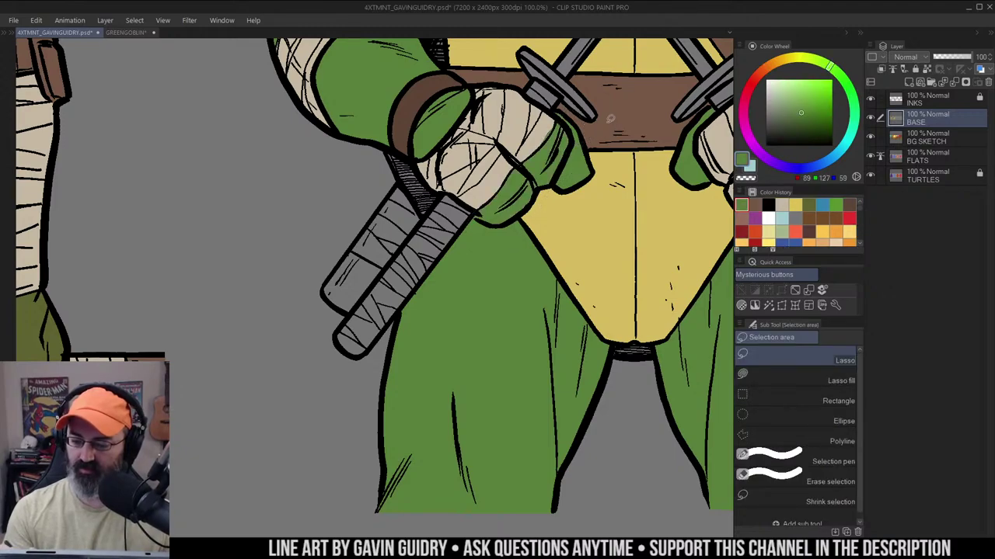
{"action": "left_click_drag", "start_coordinate": [653, 168], "coordinate": [386, 192]}
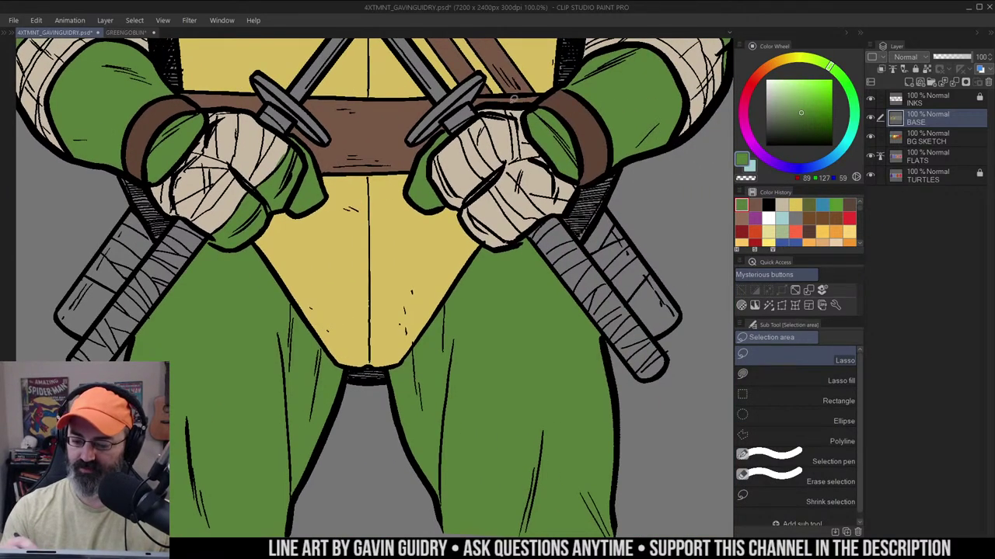
Undo the green fill on the wrapped hand and clear the selection
{"action": "key", "text": "ctrl+z"}
{"action": "key", "text": "ctrl+z"}
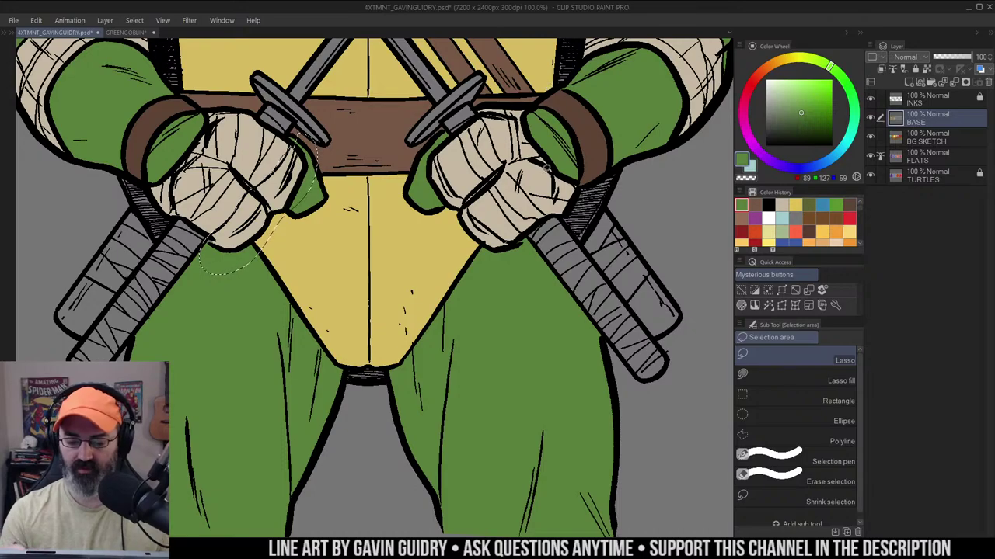
{"action": "key", "text": "ctrl+d"}
Fill the second turtle's shell behind the shoulders with a dark olive (RGB 94, 89, 56)
{"action": "left_click_drag", "start_coordinate": [551, 165], "coordinate": [602, 213]}
{"action": "left_click", "coordinate": [634, 180], "text": "ctrl+alt"}
{"action": "left_click", "coordinate": [589, 244], "text": "alt"}
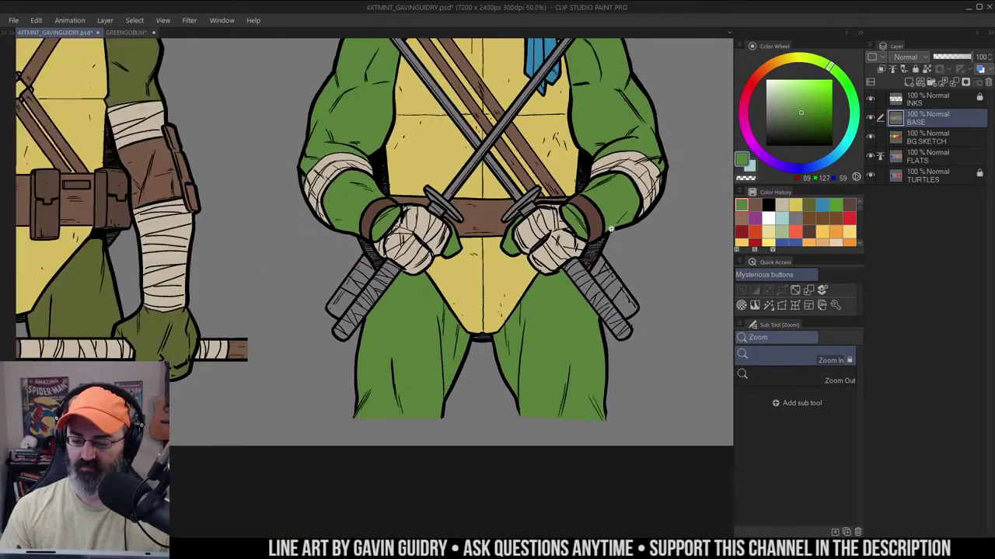
{"action": "left_click_drag", "start_coordinate": [589, 160], "coordinate": [599, 230]}
{"action": "left_click_drag", "start_coordinate": [574, 138], "coordinate": [586, 184]}
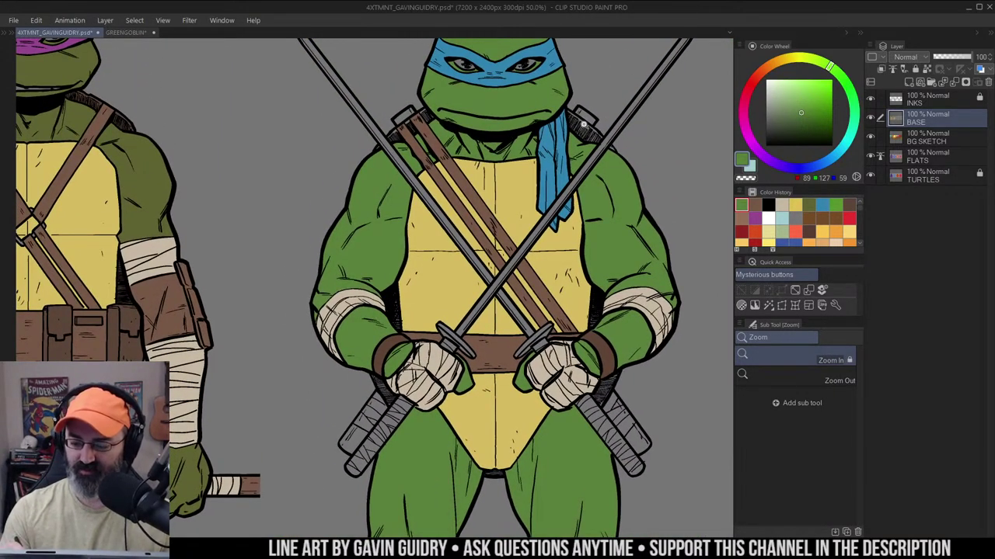
{"action": "key", "text": "w"}
{"action": "left_click_drag", "start_coordinate": [801, 112], "coordinate": [792, 121]}
{"action": "left_click_drag", "start_coordinate": [829, 67], "coordinate": [791, 58]}
{"action": "key", "text": "g"}
{"action": "left_click", "coordinate": [588, 128]}
Select the scabbard tops behind the second turtle's shoulders and fill them with a dark brown (RGB 92, 74, 64)
{"action": "key", "text": "w"}
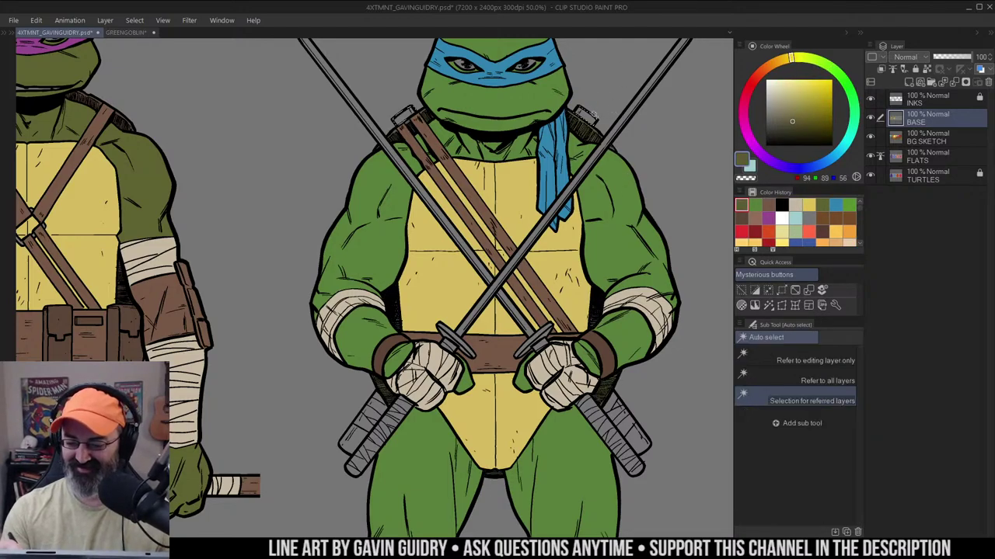
{"action": "left_click", "coordinate": [543, 286], "text": "alt"}
{"action": "left_click", "coordinate": [588, 119], "text": "alt"}
{"action": "key", "text": "m"}
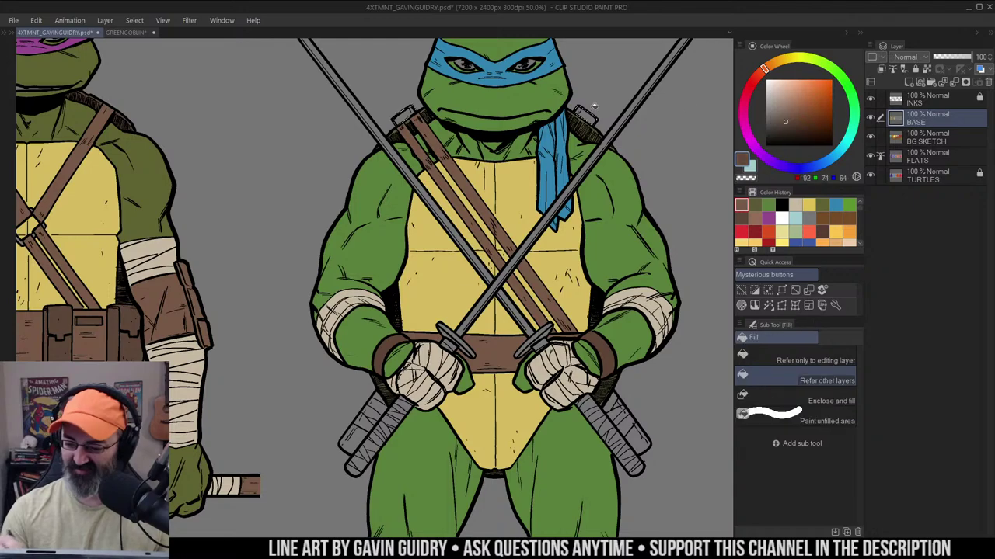
Lasso the green inner areas of both wristbands and fill them with the wristbands' dark brown (RGB 93, 68, 54)
{"action": "left_click_drag", "start_coordinate": [661, 254], "coordinate": [670, 163]}
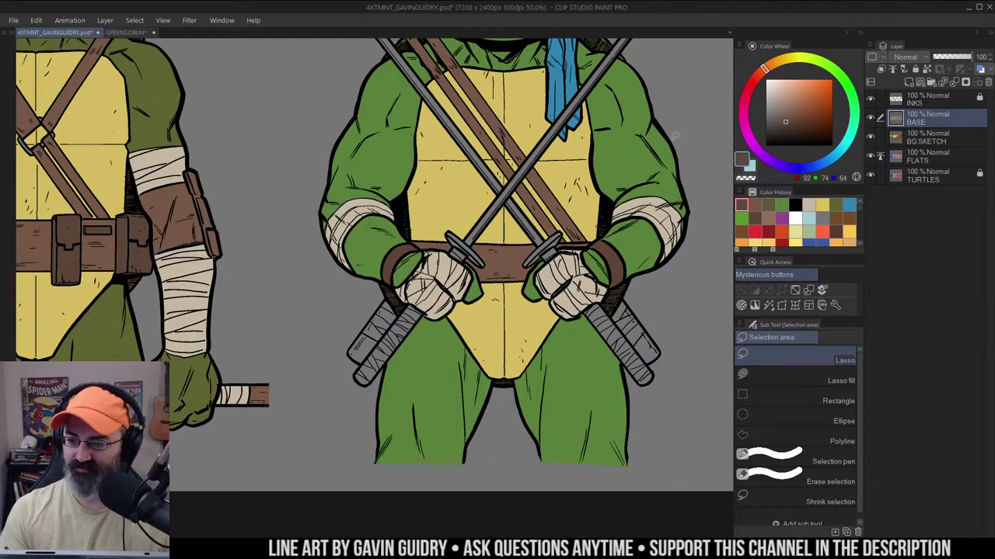
{"action": "left_click_drag", "start_coordinate": [597, 208], "coordinate": [585, 205]}
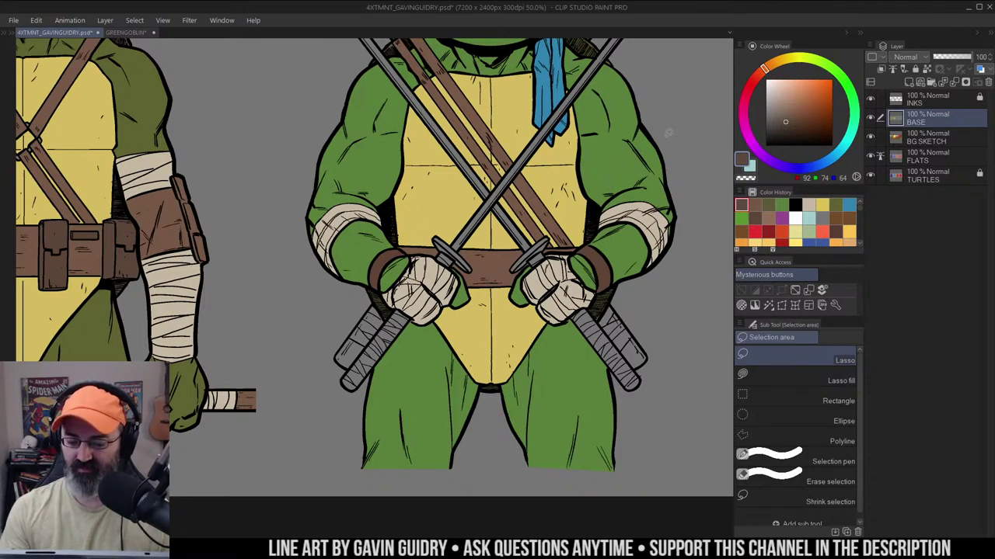
{"action": "left_click_drag", "start_coordinate": [659, 198], "coordinate": [691, 172]}
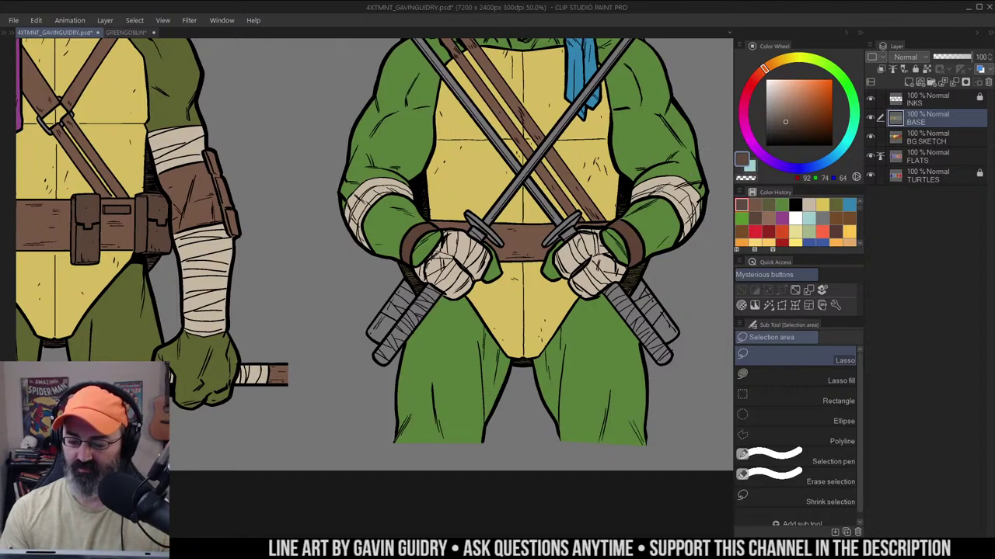
{"action": "left_click", "coordinate": [633, 228], "text": "alt"}
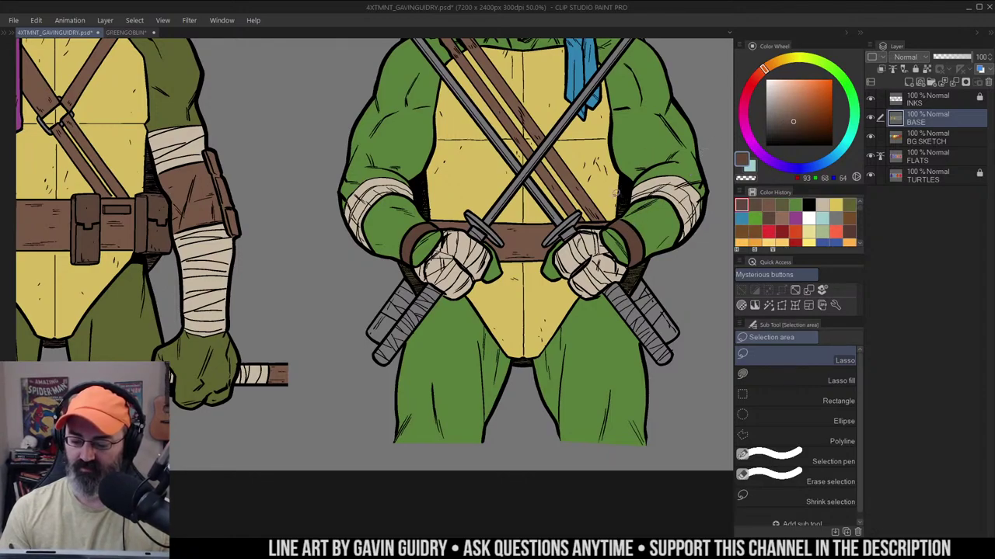
{"action": "mouse_move", "coordinate": [443, 223]}
{"action": "left_mouse_down"}
{"action": "mouse_move", "coordinate": [406, 250]}
{"action": "mouse_move", "coordinate": [441, 232]}
{"action": "left_mouse_up"}
{"action": "key", "text": "alt+Delete"}
{"action": "key", "text": "ctrl+d"}
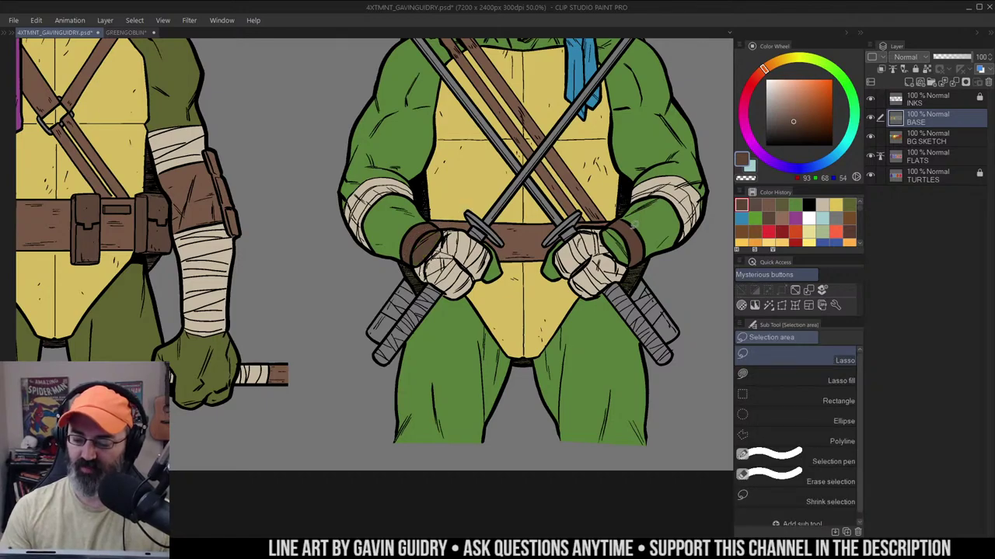
{"action": "mouse_move", "coordinate": [631, 236]}
{"action": "left_mouse_down"}
{"action": "mouse_move", "coordinate": [607, 237]}
{"action": "mouse_move", "coordinate": [628, 234]}
{"action": "left_mouse_up"}
{"action": "key", "text": "g"}
{"action": "left_click", "coordinate": [617, 247]}
{"action": "key", "text": "m"}
{"action": "key", "text": "ctrl+d"}
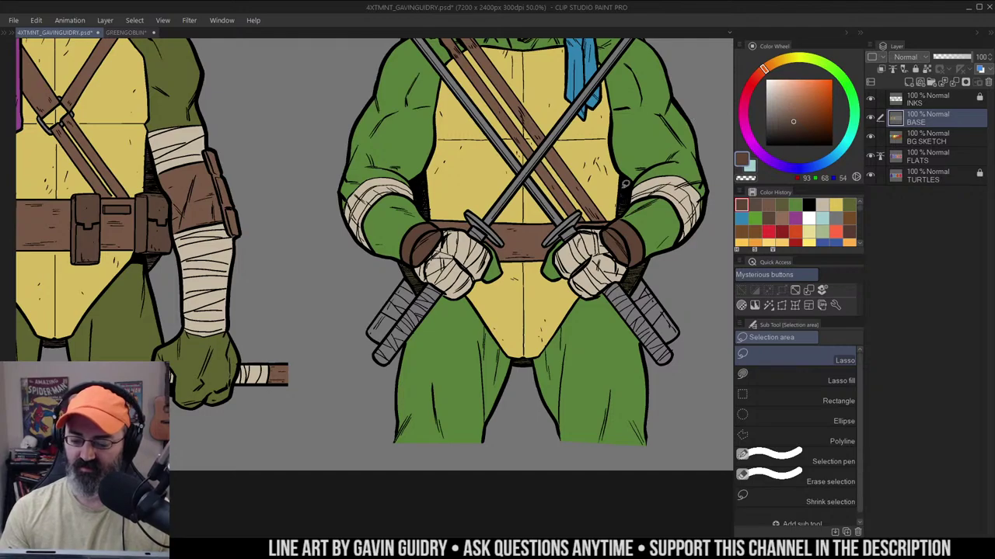
Lasso around one sword handle and scabbard and try filling the handle with the wristbands' dark brown (RGB 93, 68, 54)
{"action": "mouse_move", "coordinate": [382, 283]}
{"action": "left_mouse_down"}
{"action": "mouse_move", "coordinate": [463, 298]}
{"action": "mouse_move", "coordinate": [369, 284]}
{"action": "left_mouse_up"}
{"action": "key", "text": "g"}
{"action": "left_click", "coordinate": [428, 308]}
{"action": "key", "text": "ctrl+z"}
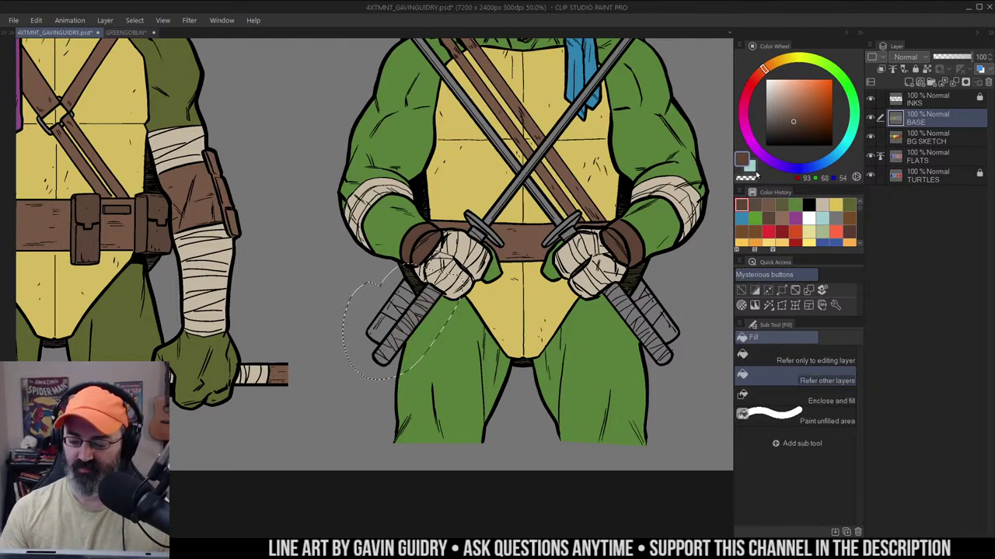
{"action": "key", "text": "m"}
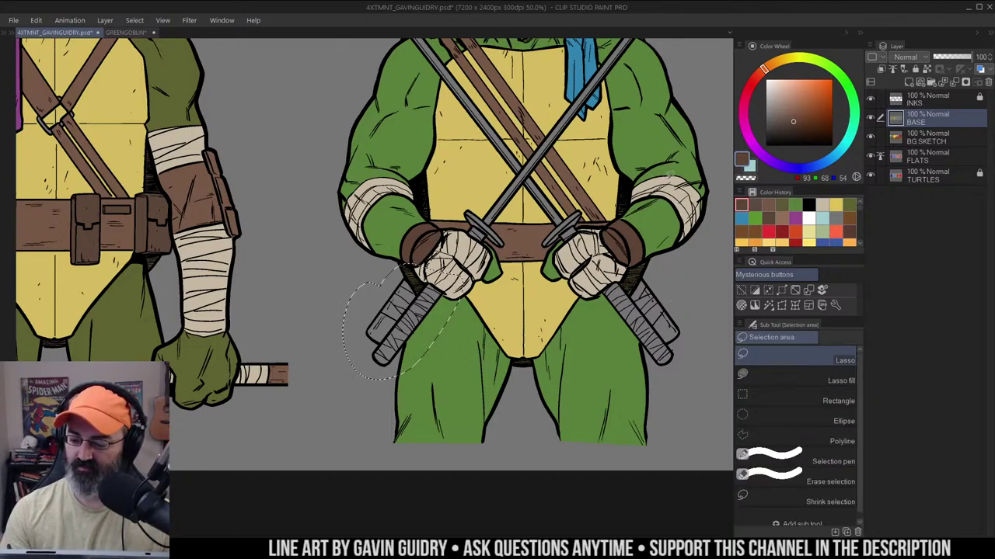
Lasso around the sword handles on both sides and try filling them with the wraps' beige (RGB 197, 184, 161)
{"action": "left_click", "coordinate": [664, 175], "text": "alt"}
{"action": "key", "text": "ctrl+d"}
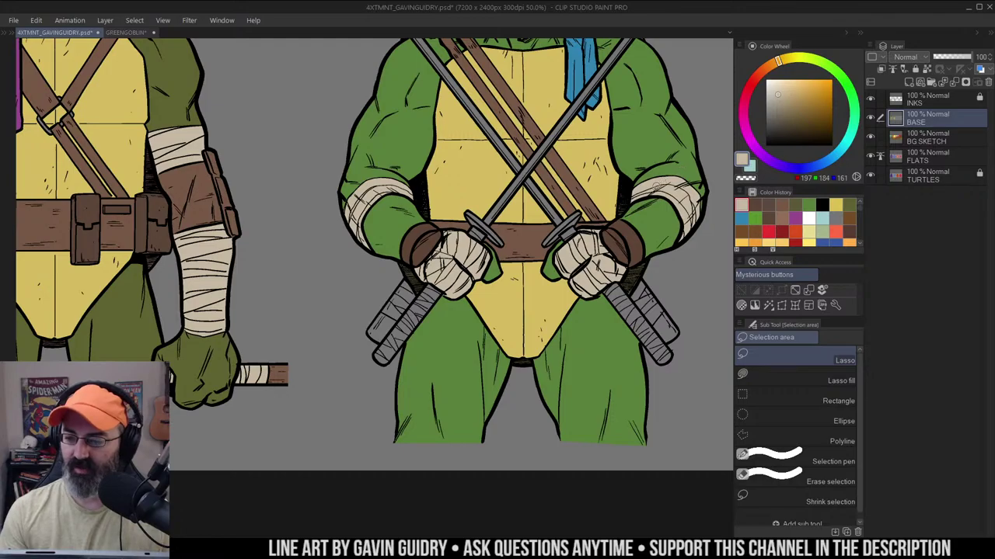
{"action": "mouse_move", "coordinate": [660, 209]}
{"action": "left_mouse_down"}
{"action": "mouse_move", "coordinate": [627, 134]}
{"action": "mouse_move", "coordinate": [616, 189]}
{"action": "mouse_move", "coordinate": [623, 197]}
{"action": "mouse_move", "coordinate": [654, 188]}
{"action": "left_mouse_up"}
{"action": "left_click", "coordinate": [637, 116], "text": "alt"}
{"action": "scroll", "coordinate": [587, 247], "scroll_direction": "up", "scroll_amount": 1}
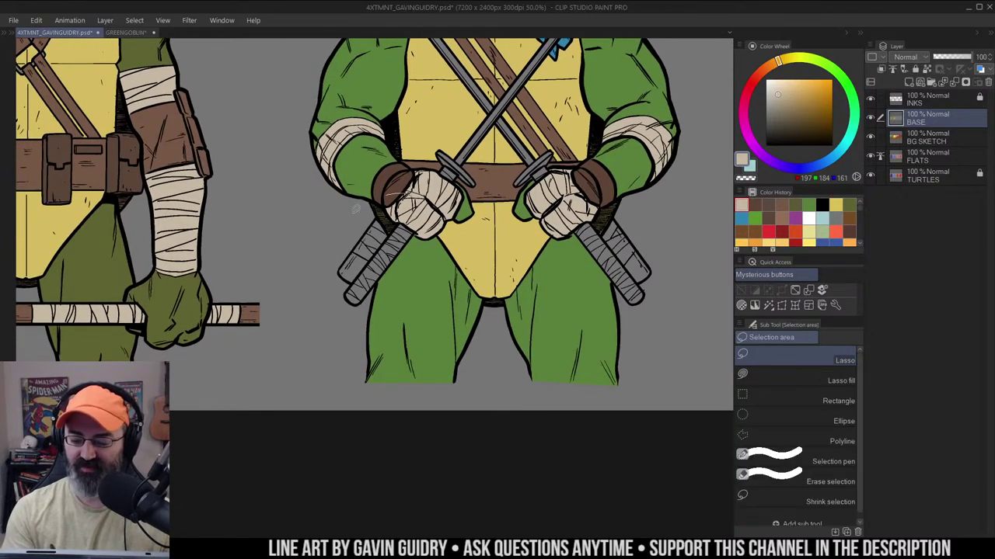
{"action": "mouse_move", "coordinate": [381, 197]}
{"action": "left_mouse_down"}
{"action": "mouse_move", "coordinate": [645, 164]}
{"action": "mouse_move", "coordinate": [622, 165]}
{"action": "left_mouse_up"}
{"action": "key", "text": "g"}
{"action": "left_click", "coordinate": [624, 243]}
{"action": "key", "text": "m"}
{"action": "key", "text": "ctrl+z"}
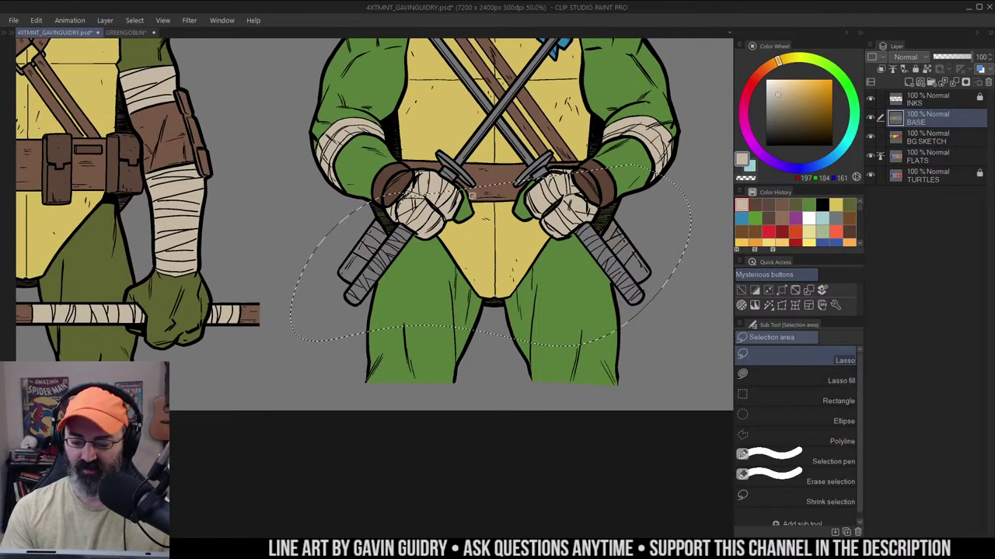
{"action": "left_click_drag", "start_coordinate": [601, 205], "coordinate": [614, 184]}
{"action": "scroll", "coordinate": [613, 184], "scroll_direction": "up", "scroll_amount": 1}
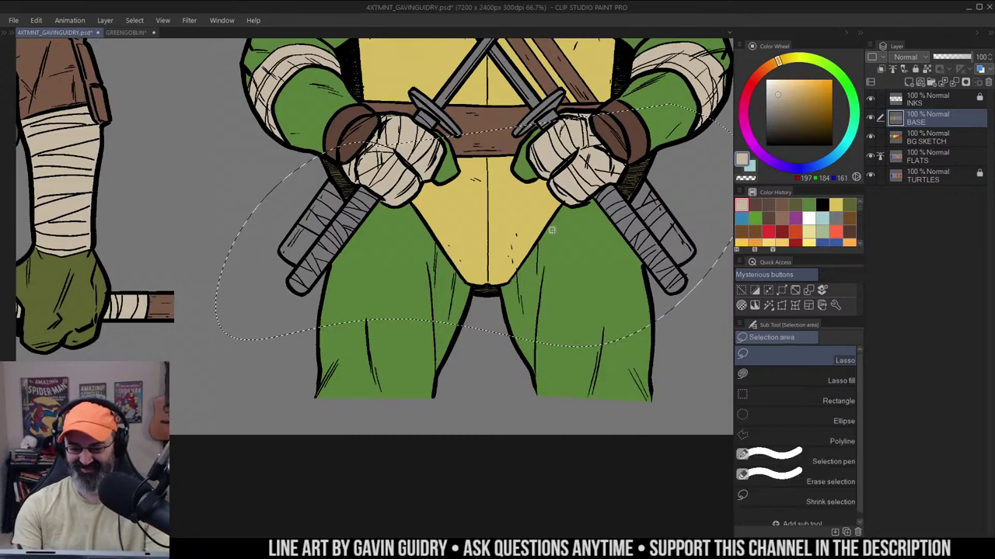
{"action": "key", "text": "ctrl+d"}
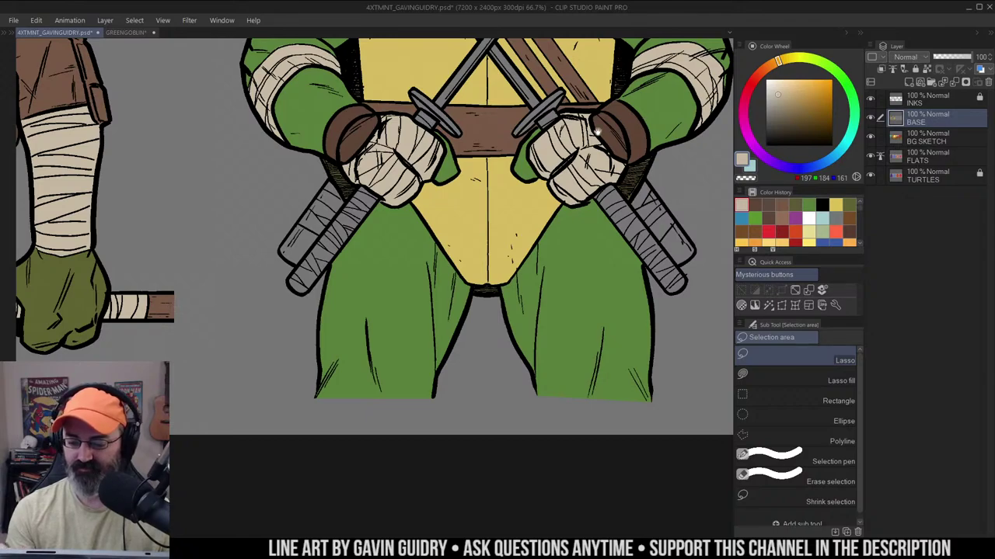
Select both crossed sword blades, check them with the quick mask, and fill them with a pale blue-grey (RGB 161, 196, 203)
{"action": "left_click_drag", "start_coordinate": [598, 132], "coordinate": [580, 285]}
{"action": "key", "text": "w"}
{"action": "left_click", "coordinate": [448, 164]}
{"action": "left_click", "coordinate": [562, 195], "text": "alt"}
{"action": "left_click", "coordinate": [561, 194], "text": "alt"}
{"action": "left_click_drag", "start_coordinate": [637, 128], "coordinate": [601, 182]}
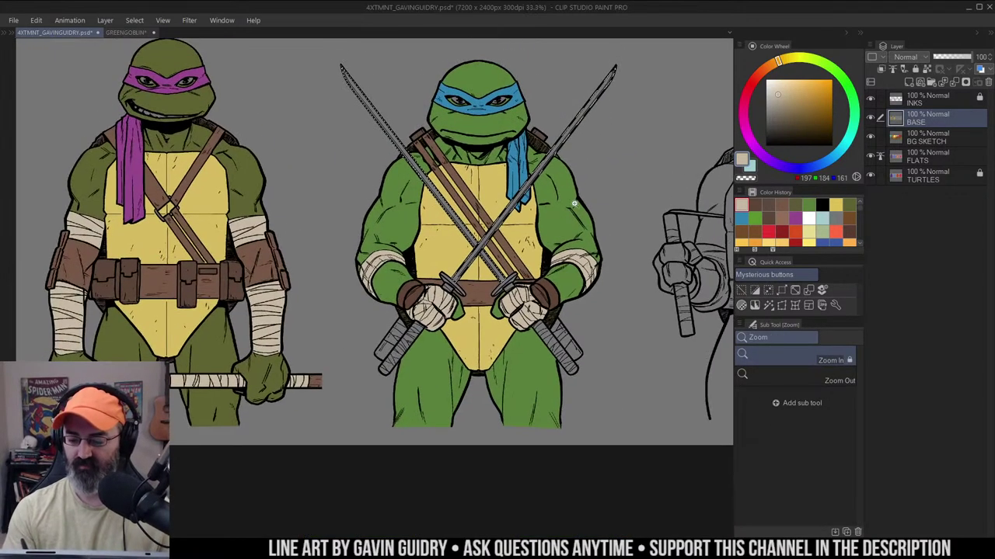
{"action": "key", "text": "q"}
{"action": "key", "text": "q"}
{"action": "key", "text": "q"}
{"action": "key", "text": "q"}
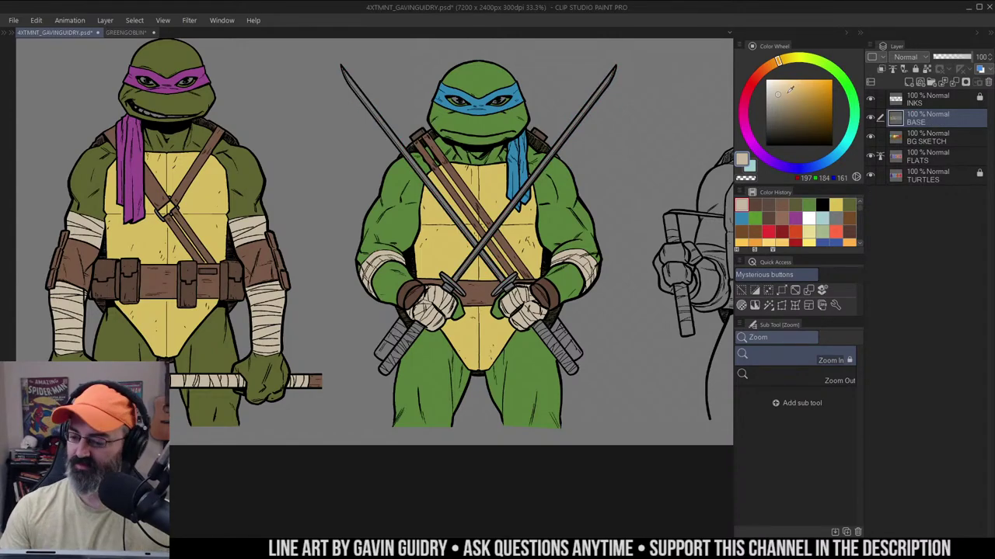
{"action": "left_click", "coordinate": [841, 148]}
{"action": "left_click", "coordinate": [779, 93]}
{"action": "key", "text": "g"}
{"action": "left_click", "coordinate": [553, 153]}
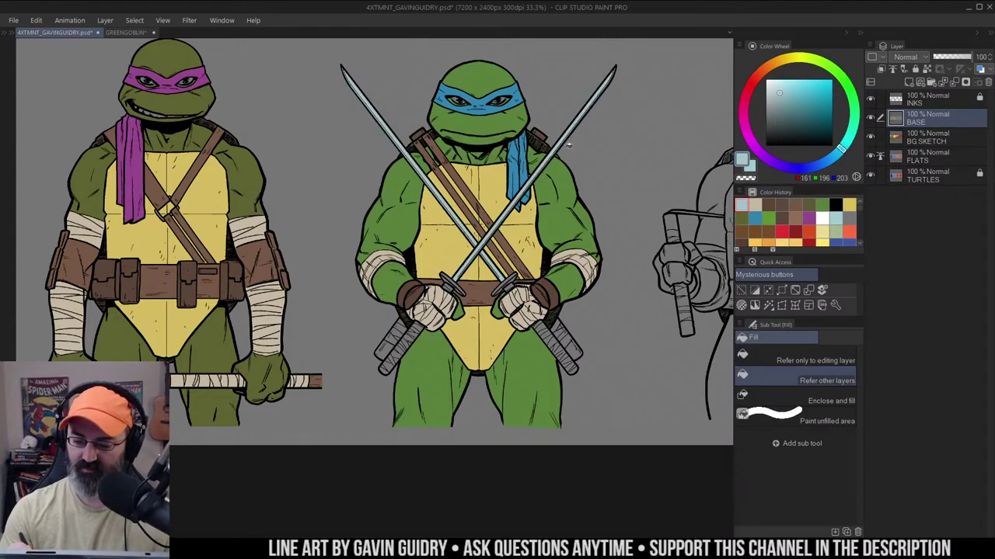
{"action": "key", "text": "m"}
Select the outer scabbard ends below the second turtle's hands and fill them with the wristbands' dark brown (RGB 93, 68, 54)
{"action": "left_click_drag", "start_coordinate": [603, 215], "coordinate": [616, 129]}
{"action": "left_click", "coordinate": [567, 248], "text": "ctrl"}
{"action": "left_click_drag", "start_coordinate": [580, 263], "coordinate": [600, 212]}
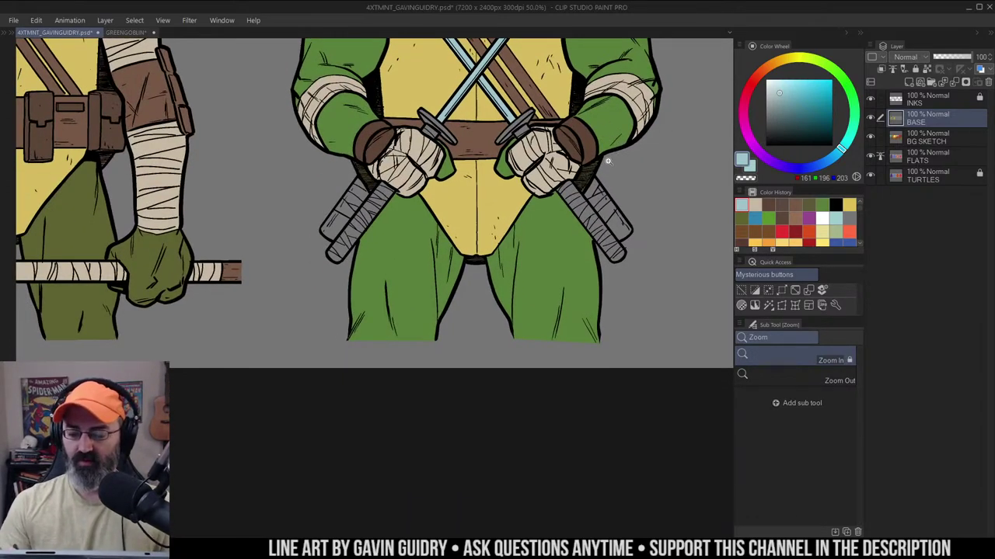
{"action": "scroll", "coordinate": [607, 153], "scroll_direction": "up", "scroll_amount": 3}
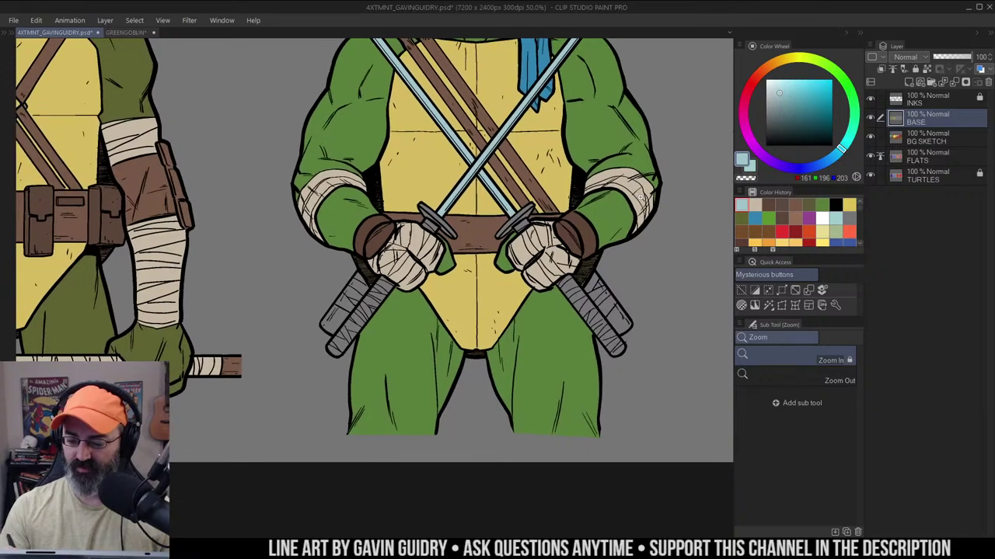
{"action": "scroll", "coordinate": [613, 195], "scroll_direction": "down", "scroll_amount": 2}
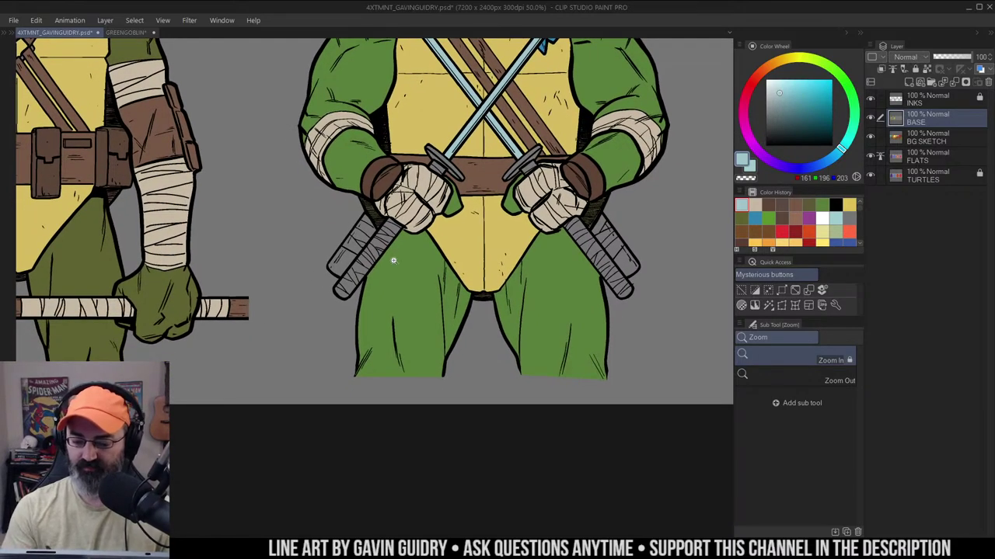
{"action": "key", "text": "w"}
{"action": "left_click", "coordinate": [626, 258]}
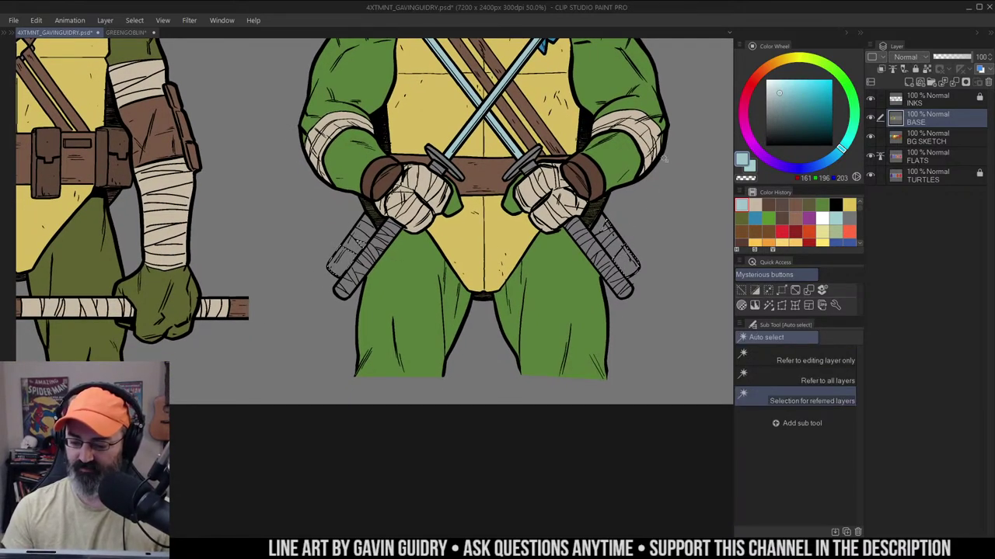
{"action": "left_click", "coordinate": [589, 162], "text": "alt"}
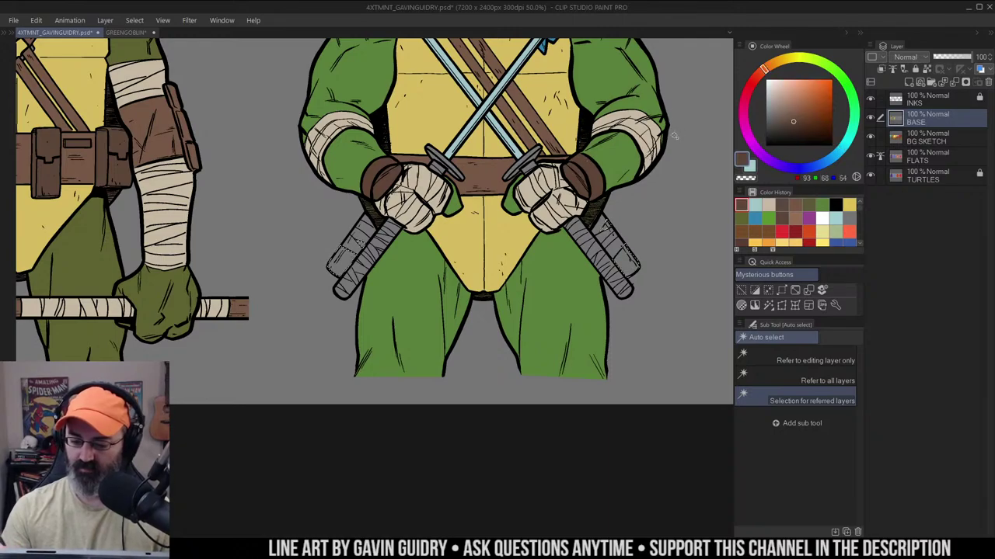
{"action": "key", "text": "g"}
{"action": "left_click", "coordinate": [631, 257]}
{"action": "key", "text": "m"}
{"action": "key", "text": "ctrl+d"}
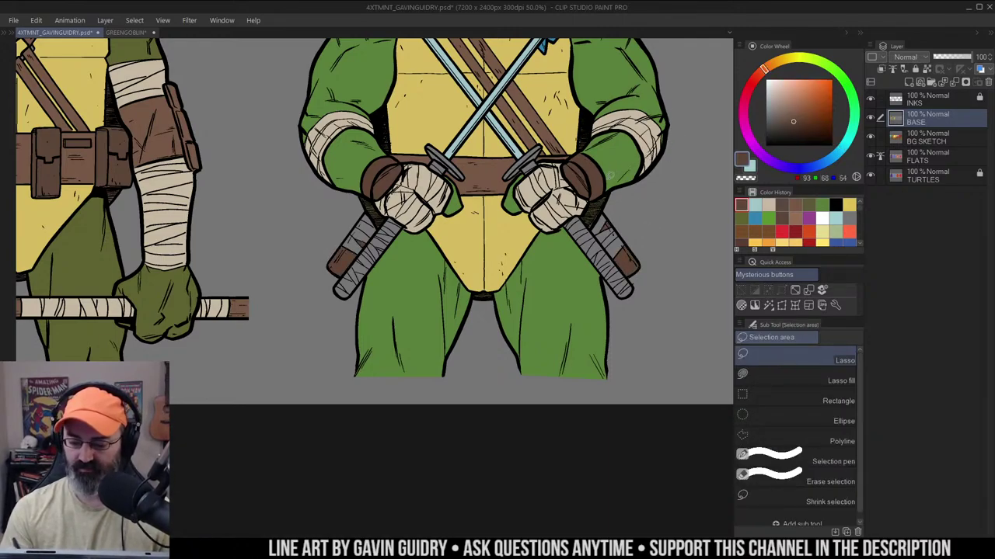
Select the wrapped sections of the outer scabbard ends and fill them with the wraps' beige (RGB 197, 184, 161)
{"action": "key", "text": "w"}
{"action": "left_click", "coordinate": [601, 223]}
{"action": "key", "text": "ctrl+d"}
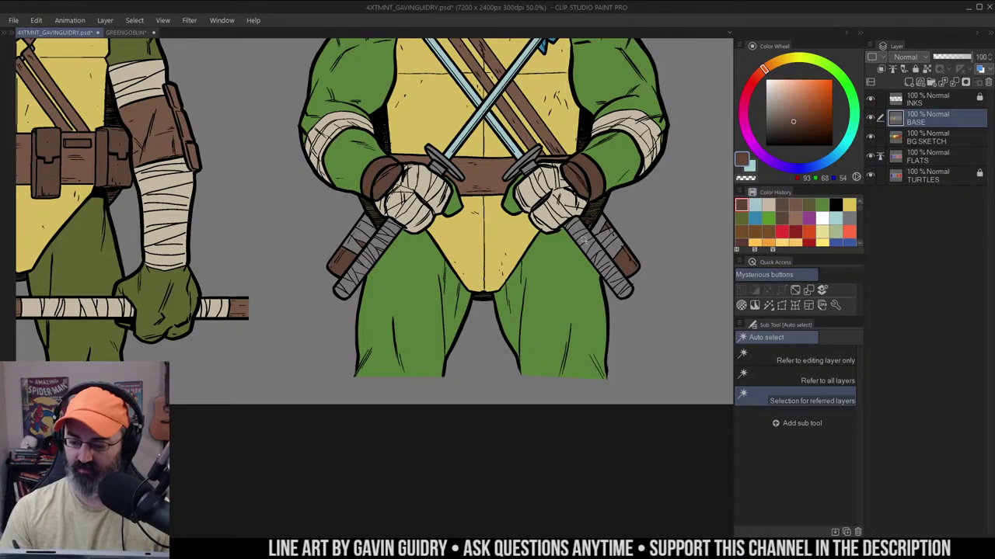
{"action": "left_click", "coordinate": [587, 242]}
{"action": "left_click", "coordinate": [608, 231], "text": "alt"}
{"action": "key", "text": "g"}
{"action": "key", "text": "alt+Delete"}
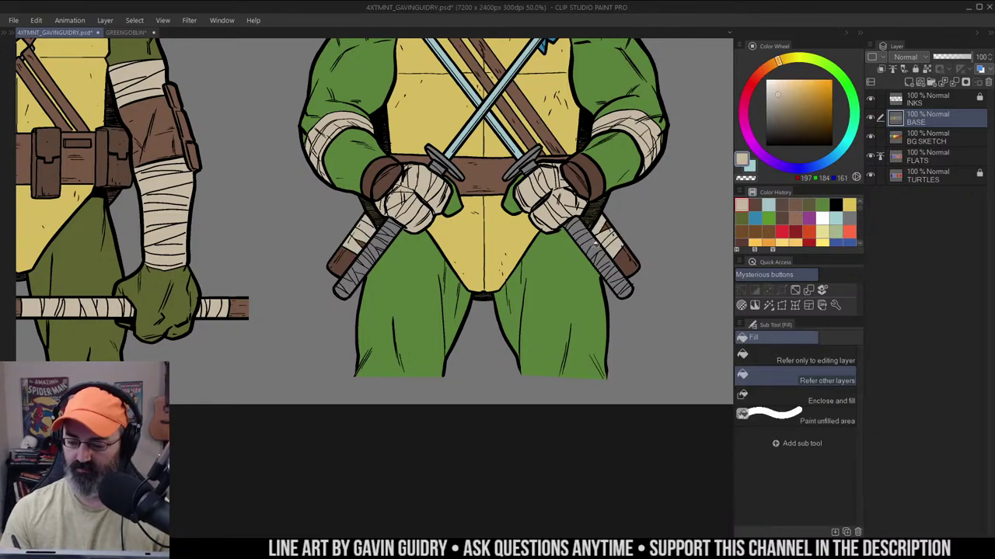
Select both sword handles of the second turtle and fill them with the same beige (RGB 197, 184, 161)
{"action": "key", "text": "w"}
{"action": "left_click", "coordinate": [596, 250]}
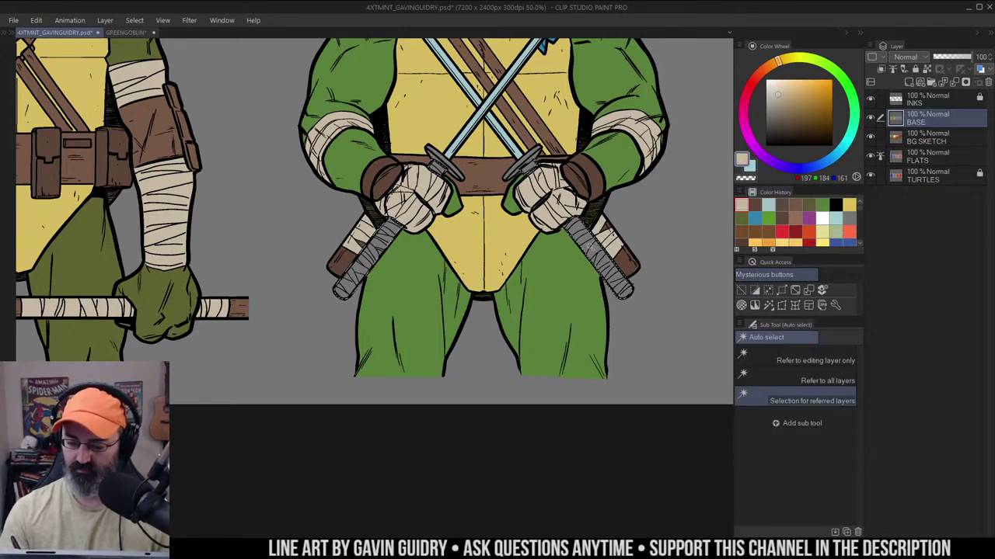
{"action": "key", "text": "g"}
{"action": "left_click", "coordinate": [593, 247]}
{"action": "key", "text": "m"}
{"action": "left_click", "coordinate": [615, 199]}
Select both sword guards and fill them with a greyer, lighter variant of the wristband brown (RGB 110, 84, 70)
{"action": "key", "text": "w"}
{"action": "left_click", "coordinate": [522, 162]}
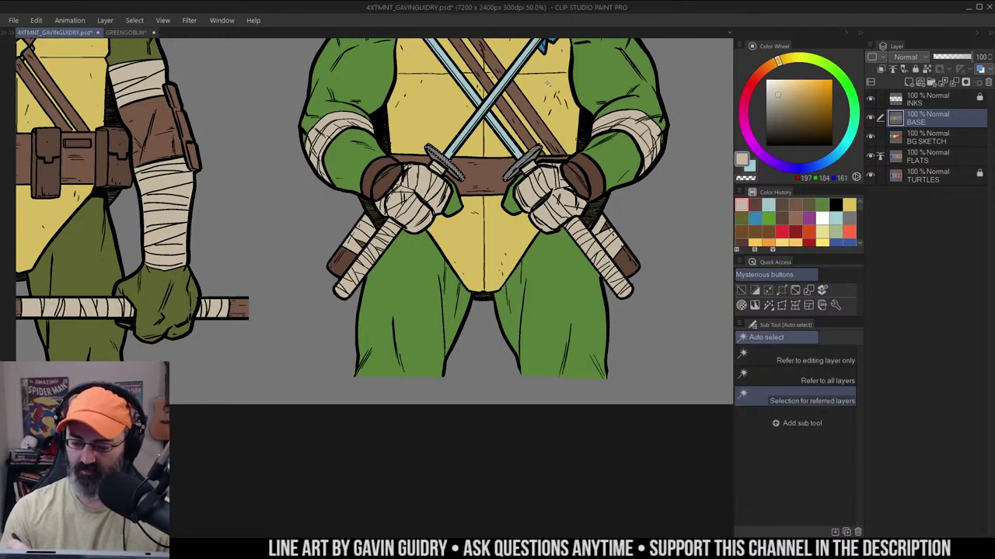
{"action": "left_click", "coordinate": [520, 59], "text": "alt"}
{"action": "left_click", "coordinate": [589, 169], "text": "alt"}
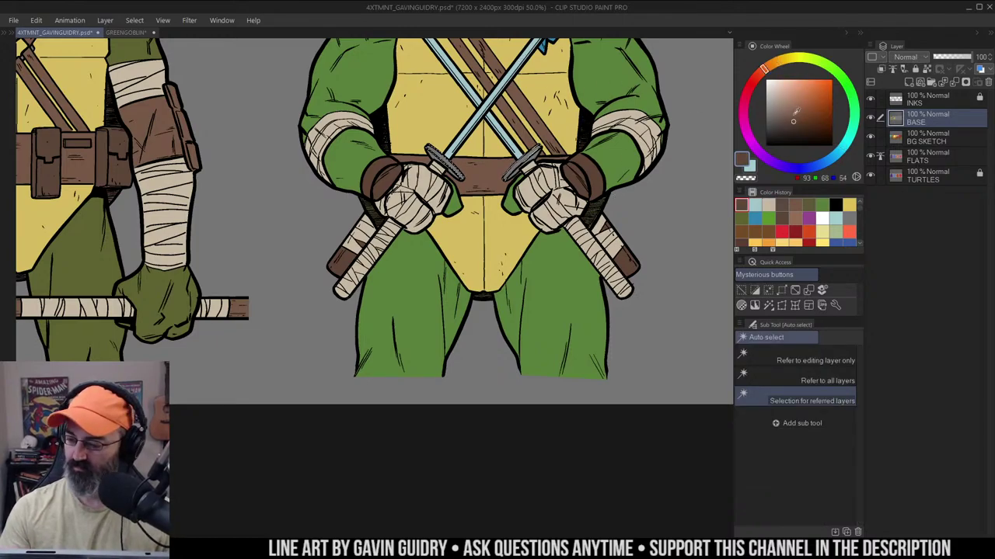
{"action": "left_click", "coordinate": [789, 117]}
{"action": "key", "text": "g"}
{"action": "left_click", "coordinate": [536, 149]}
{"action": "key", "text": "m"}
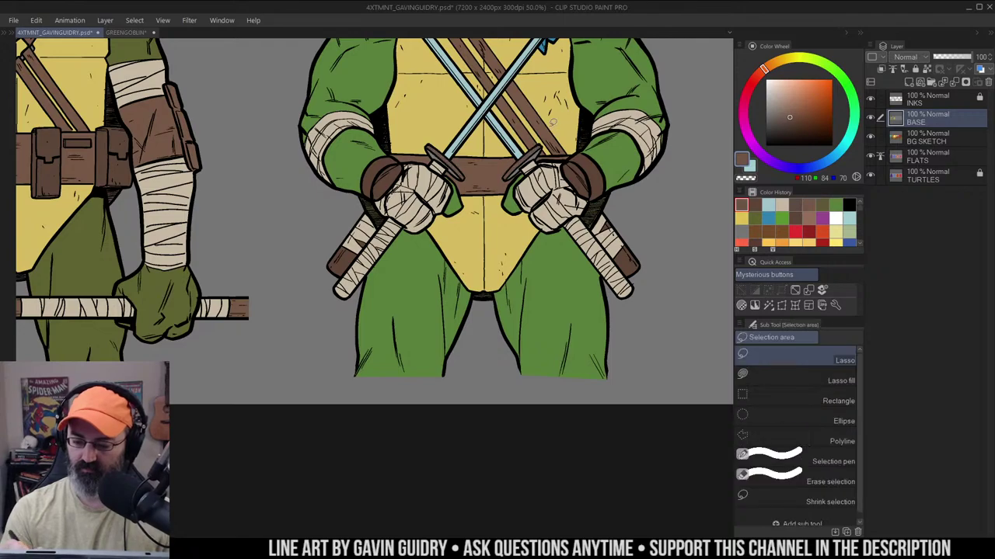
Reselect the two sword guards and display the selection as a quick mask
{"action": "key", "text": "g"}
{"action": "key", "text": "w"}
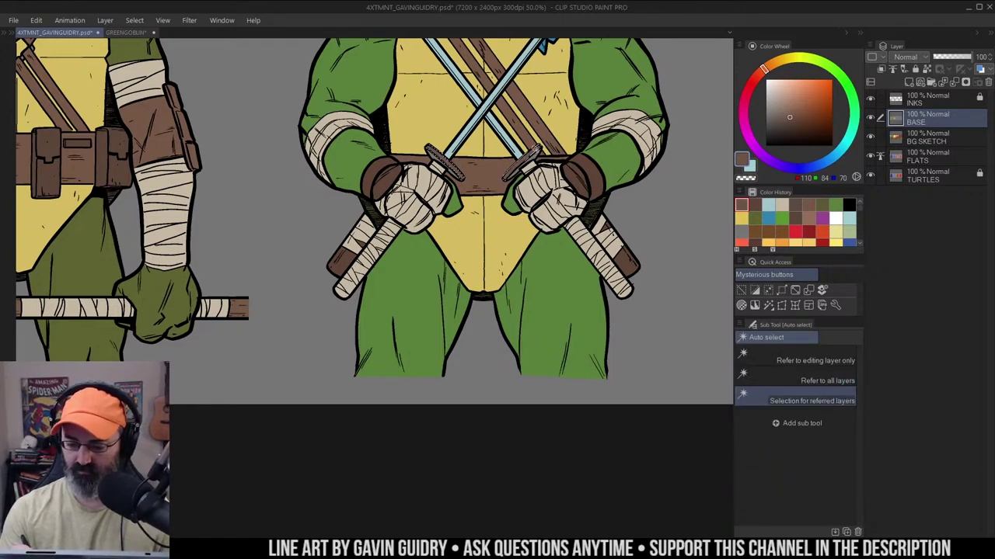
{"action": "key", "text": "g"}
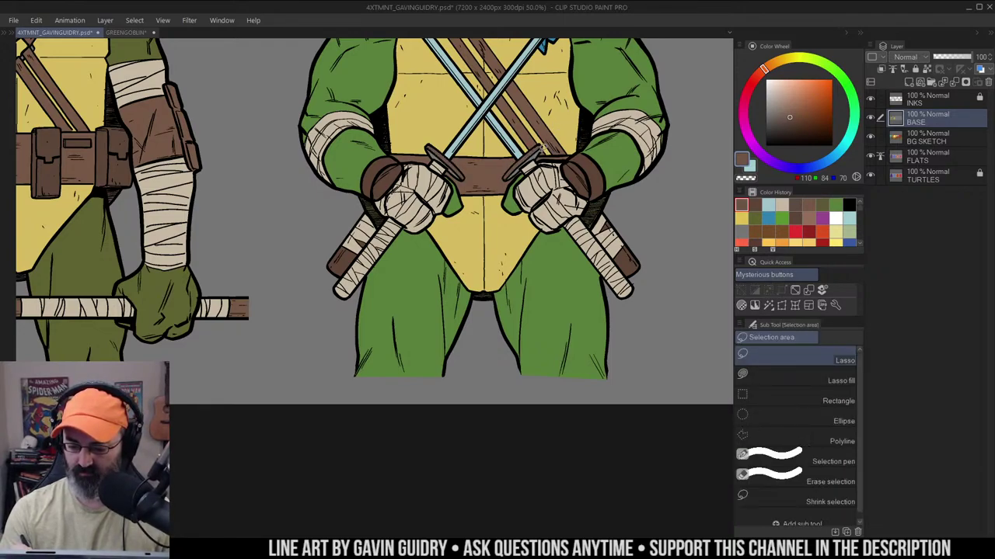
{"action": "left_click", "coordinate": [590, 177], "text": "ctrl+alt"}
{"action": "key", "text": "w"}
{"action": "left_click", "coordinate": [493, 168]}
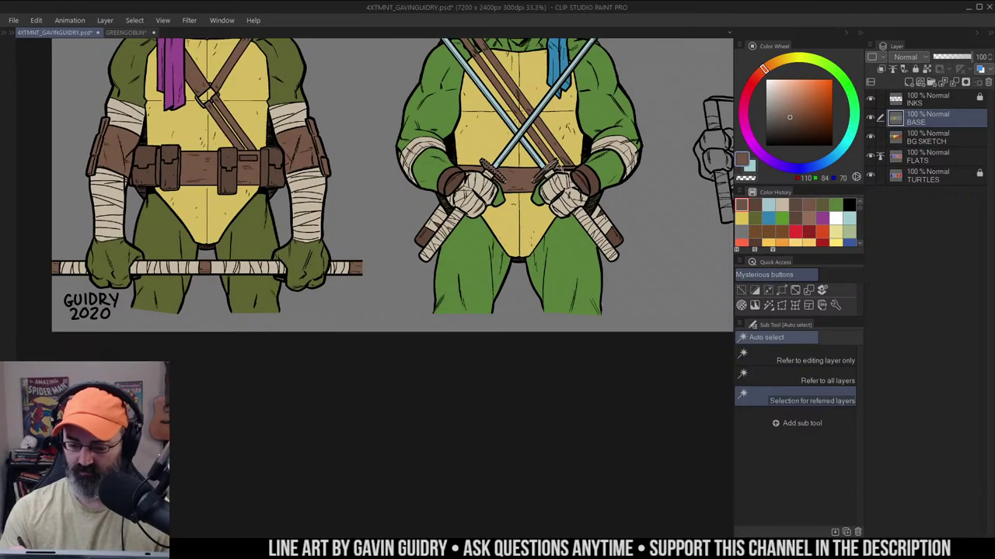
{"action": "left_click", "coordinate": [545, 167]}
{"action": "left_click", "coordinate": [556, 165], "text": "ctrl"}
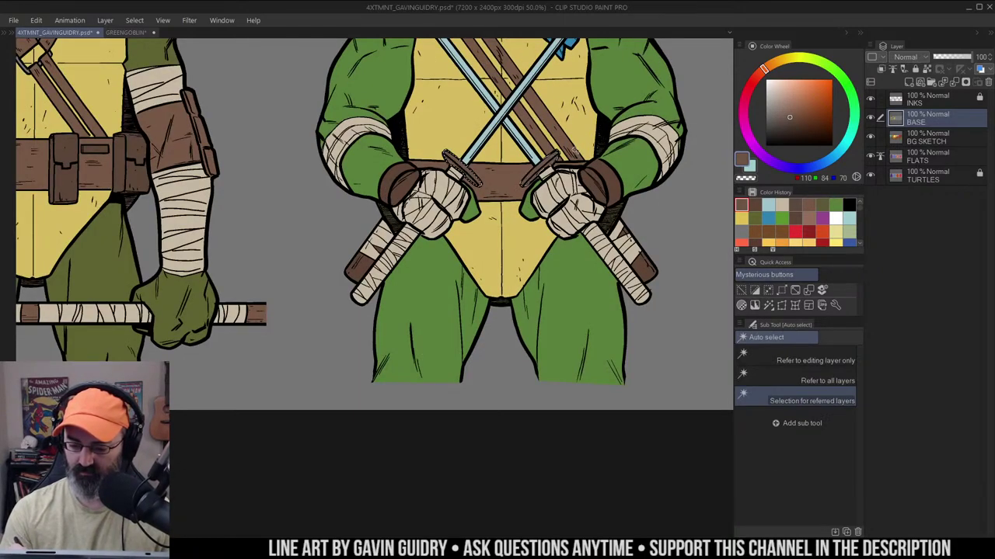
{"action": "left_click", "coordinate": [555, 163], "text": "alt"}
{"action": "left_click_drag", "start_coordinate": [607, 151], "coordinate": [556, 216]}
{"action": "left_click", "coordinate": [580, 192]}
{"action": "key", "text": "q"}
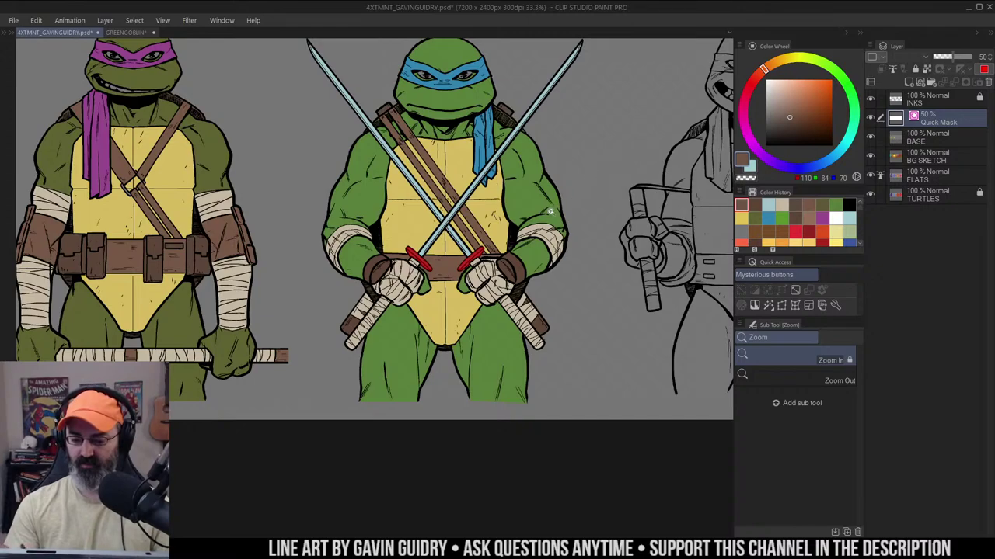
Examine the masked sword guards against the whole figure, and look over the uncoloured third turtle
{"action": "left_click", "coordinate": [558, 219], "text": "alt"}
{"action": "left_click_drag", "start_coordinate": [596, 188], "coordinate": [568, 200]}
{"action": "key", "text": "m"}
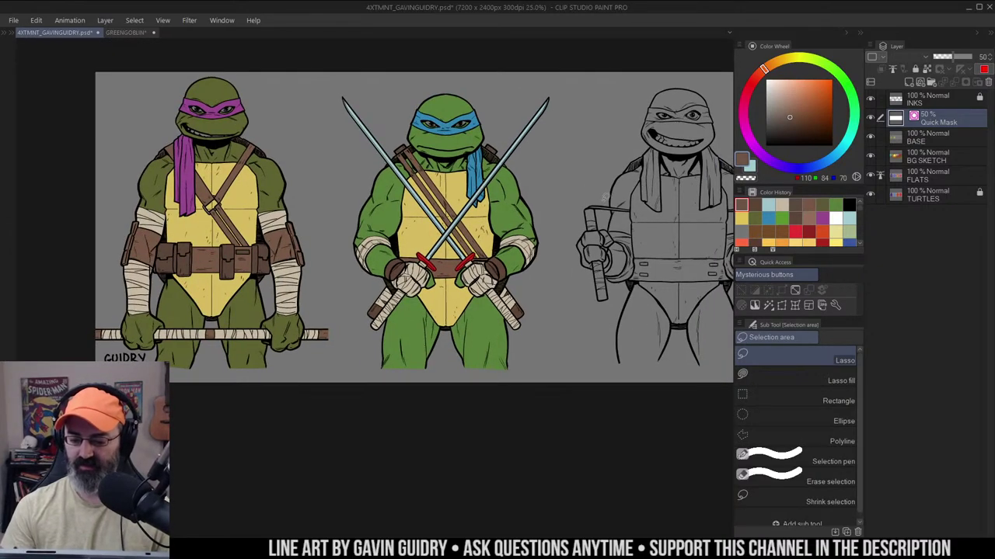
{"action": "key", "text": "z"}
{"action": "left_click", "coordinate": [462, 274]}
{"action": "left_click_drag", "start_coordinate": [464, 297], "coordinate": [520, 233]}
{"action": "left_click", "coordinate": [523, 253]}
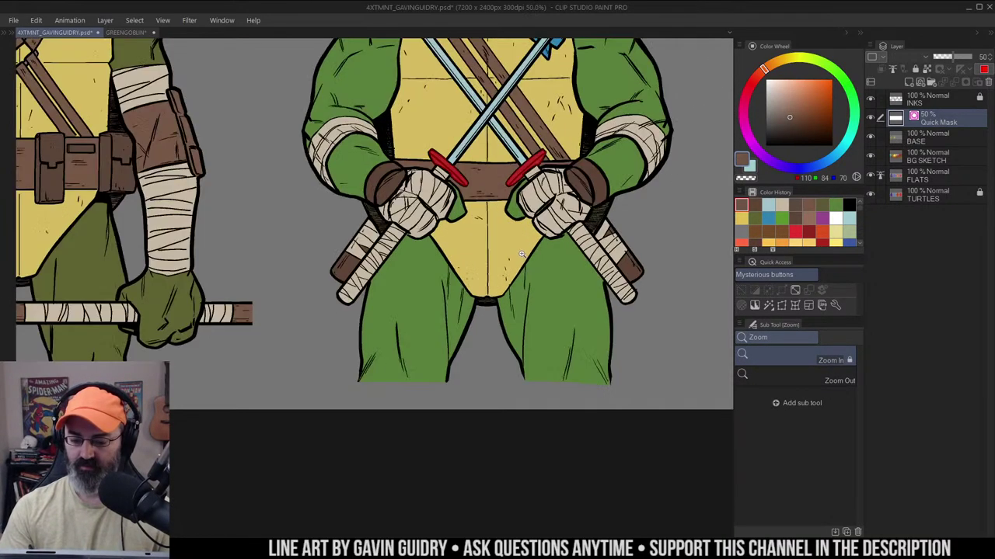
{"action": "left_click", "coordinate": [588, 189], "text": "alt"}
{"action": "left_click", "coordinate": [605, 184], "text": "alt"}
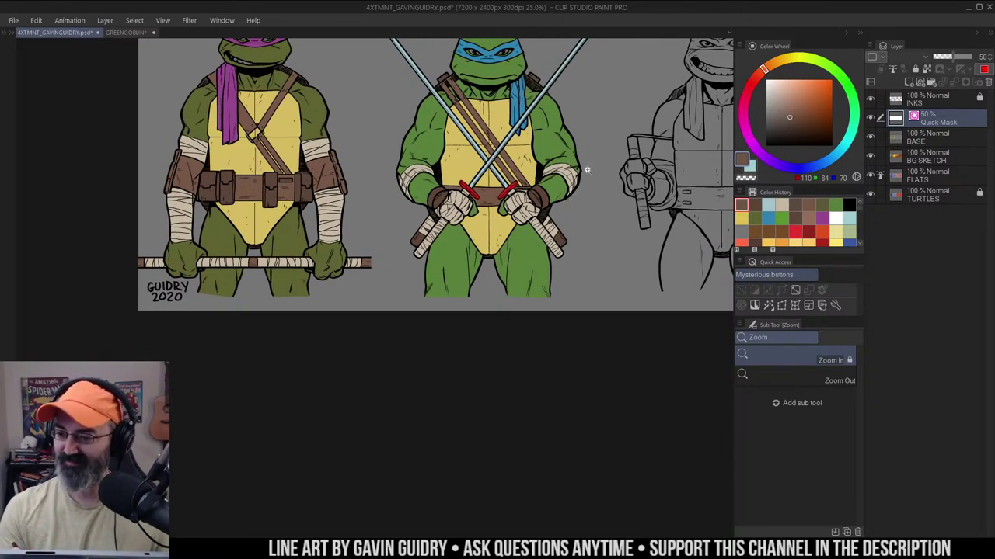
{"action": "left_click_drag", "start_coordinate": [620, 150], "coordinate": [393, 183]}
{"action": "left_click_drag", "start_coordinate": [610, 168], "coordinate": [640, 207]}
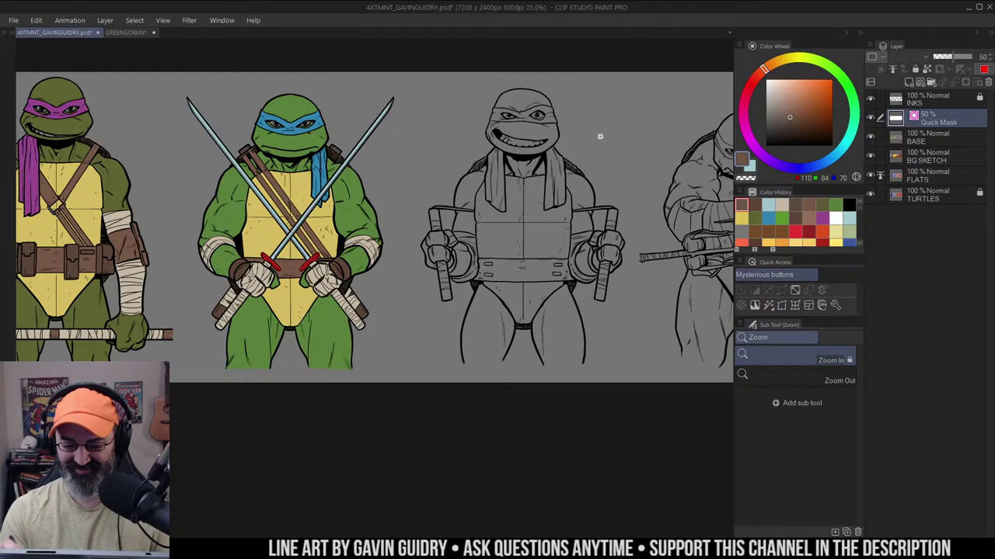
{"action": "left_click", "coordinate": [583, 184]}
{"action": "left_click_drag", "start_coordinate": [616, 167], "coordinate": [628, 174]}
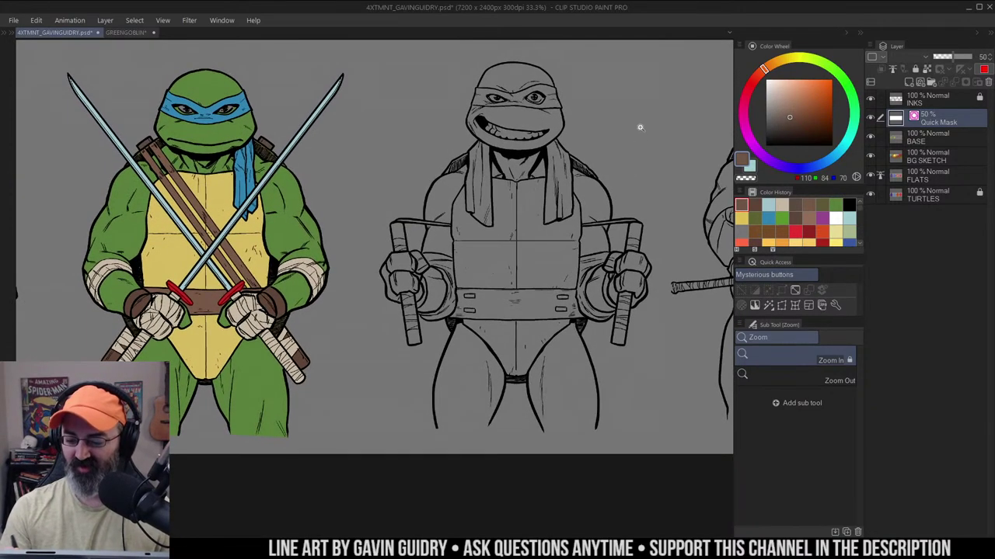
{"action": "key", "text": "w"}
{"action": "left_click", "coordinate": [537, 113]}
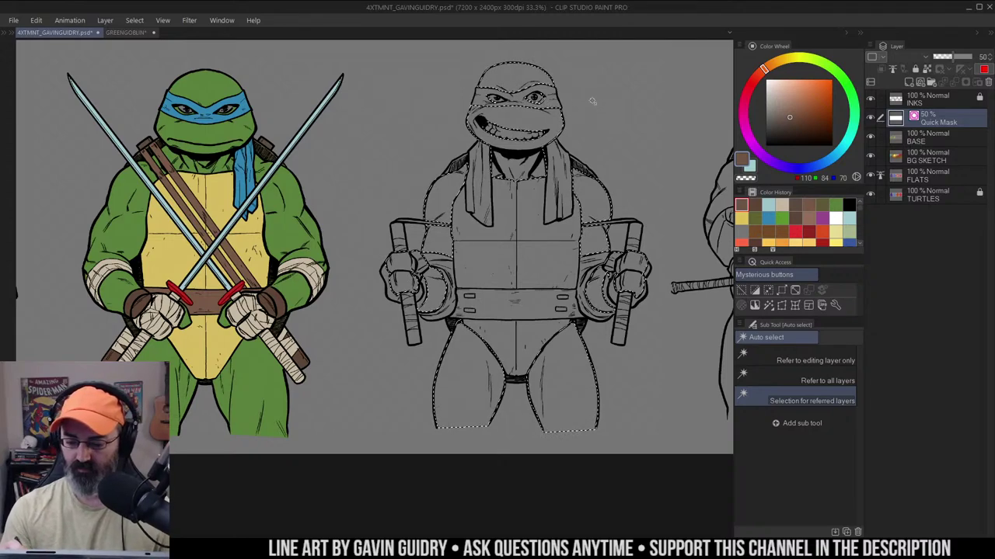
{"action": "key", "text": "ctrl+d"}
{"action": "left_click", "coordinate": [314, 170]}
{"action": "key", "text": "m"}
{"action": "key", "text": "ctrl+d"}
{"action": "key", "text": "w"}
{"action": "key", "text": "m"}
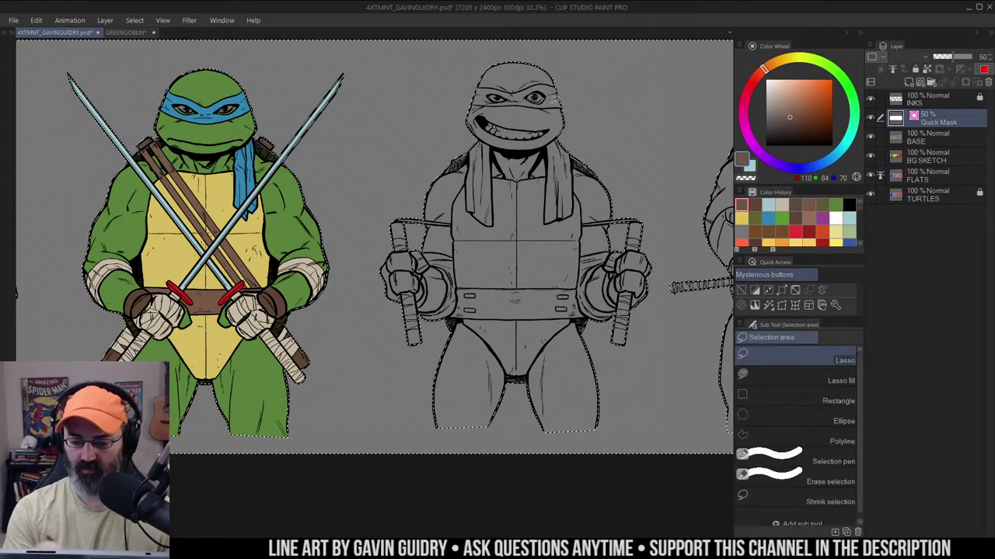
{"action": "key", "text": "w"}
{"action": "left_click", "coordinate": [566, 95]}
{"action": "key", "text": "m"}
{"action": "key", "text": "ctrl+d"}
Select the third turtle's skin areas, leave the quick mask, and fill them on the BASE layer with green (RGB 89, 127, 59)
{"action": "key", "text": "w"}
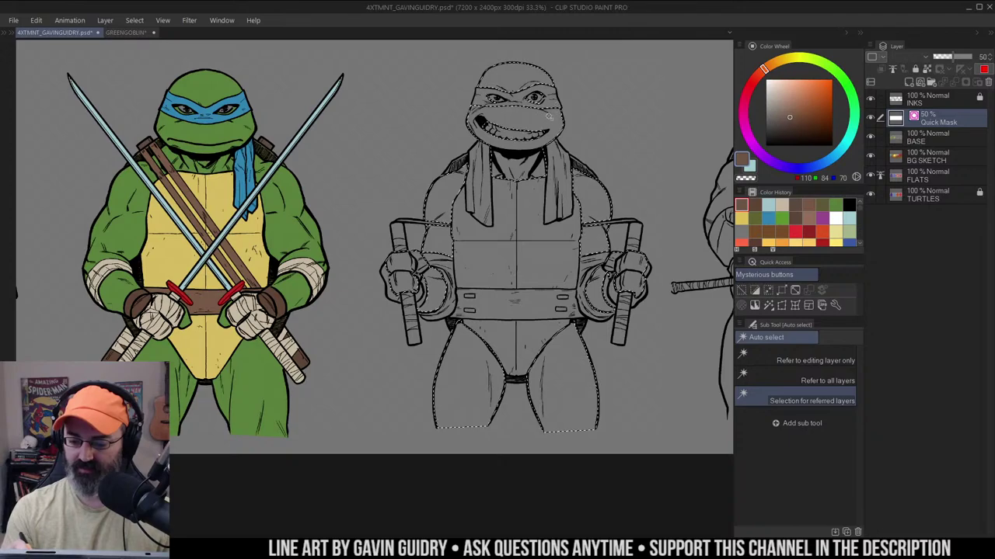
{"action": "left_click", "coordinate": [296, 186], "text": "alt"}
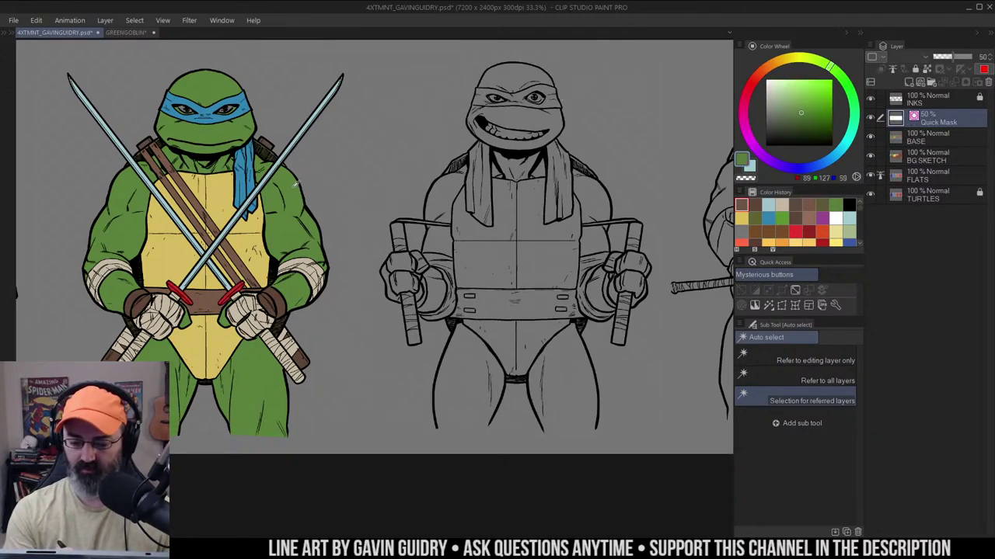
{"action": "key", "text": "g"}
{"action": "left_click", "coordinate": [546, 116]}
{"action": "key", "text": "m"}
{"action": "key", "text": "q"}
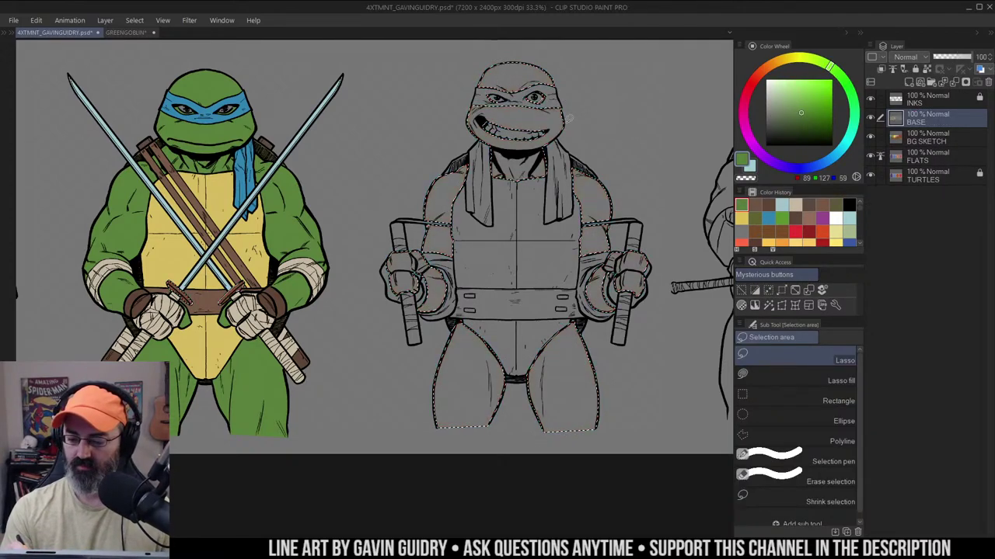
{"action": "key", "text": "g"}
{"action": "left_click", "coordinate": [553, 118]}
{"action": "key", "text": "ctrl+d"}
Adjust the third turtle's skin colour with Hue/Saturation/Luminosity, setting hue 27, saturation 10 and luminosity -15
{"action": "key", "text": "ctrl+u"}
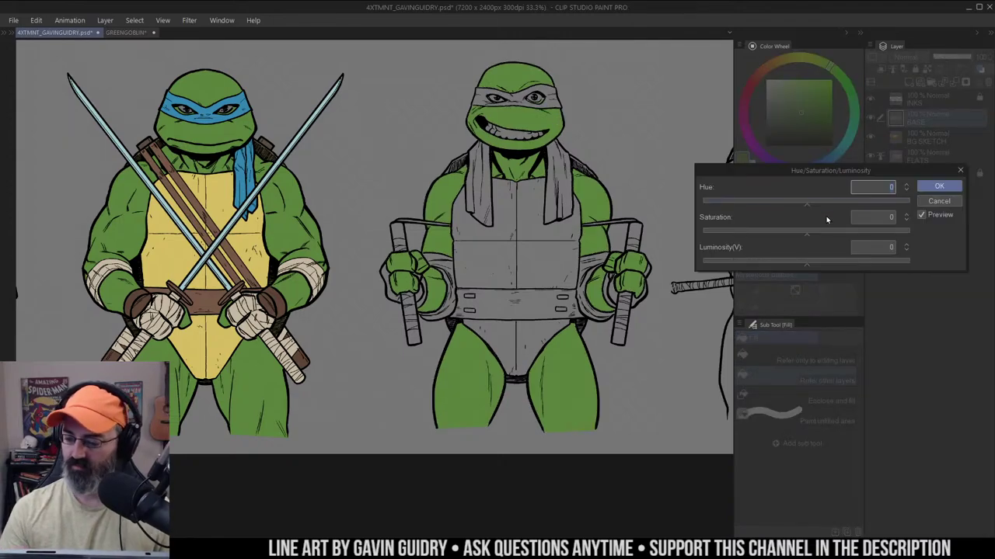
{"action": "left_click_drag", "start_coordinate": [806, 232], "coordinate": [842, 235]}
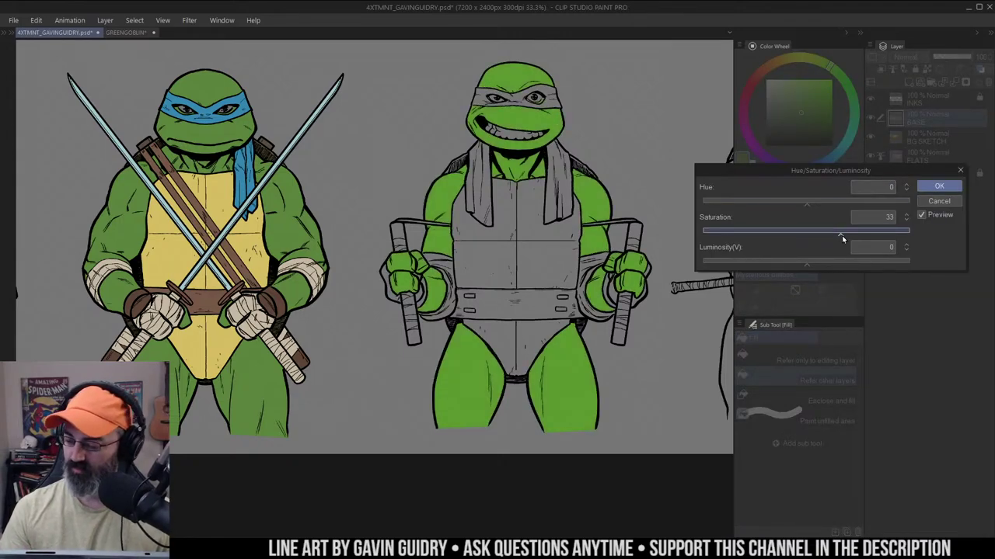
{"action": "left_click_drag", "start_coordinate": [841, 237], "coordinate": [823, 245]}
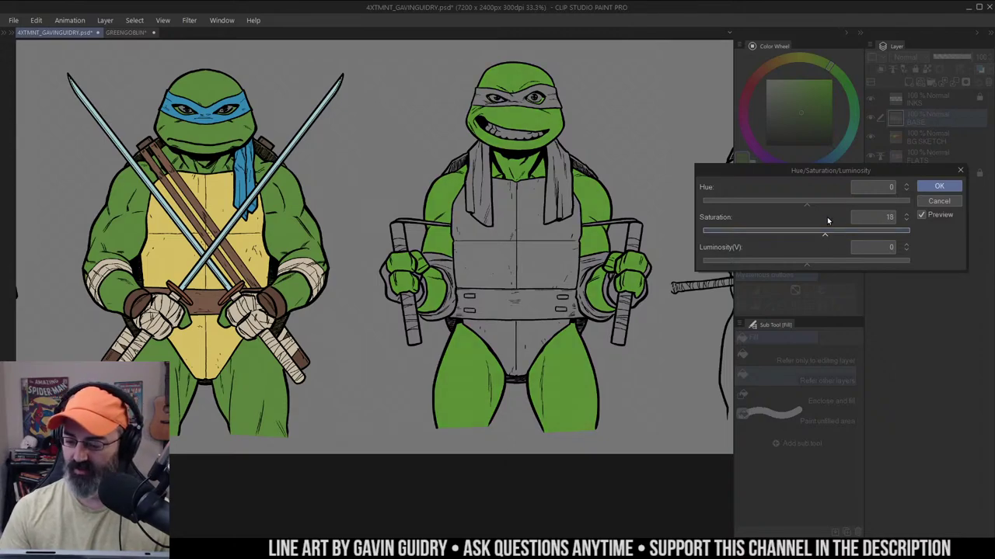
{"action": "left_click_drag", "start_coordinate": [807, 203], "coordinate": [803, 206]}
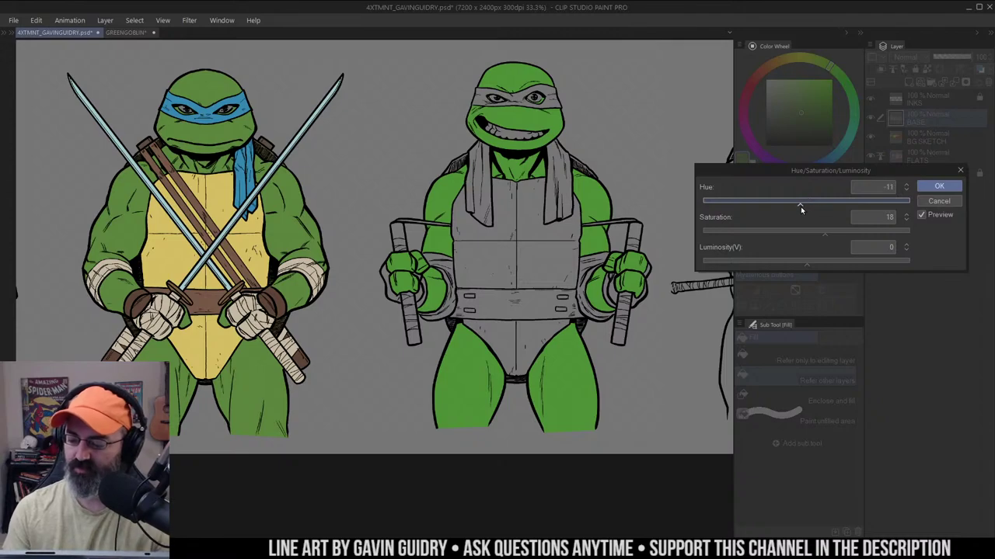
{"action": "left_click_drag", "start_coordinate": [803, 264], "coordinate": [788, 266]}
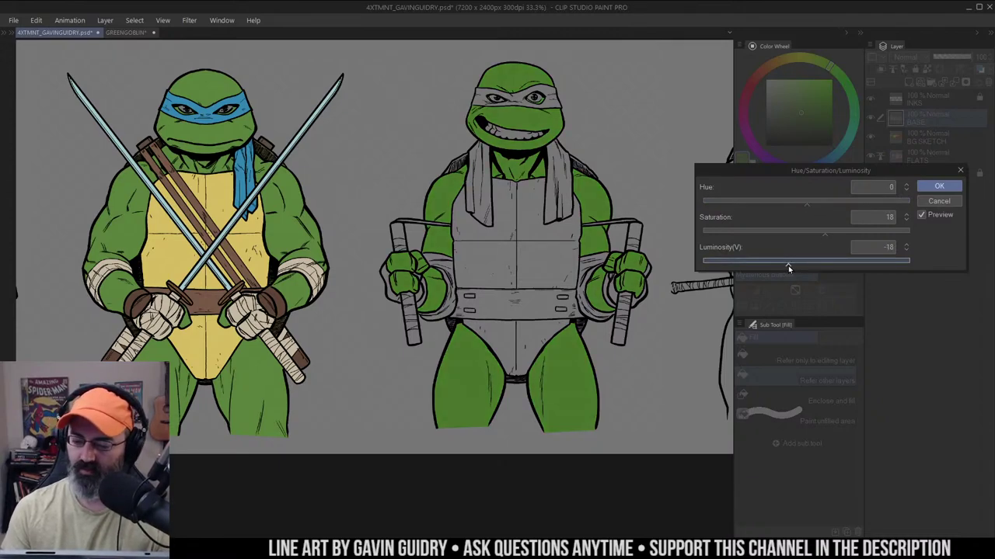
{"action": "left_click", "coordinate": [798, 203]}
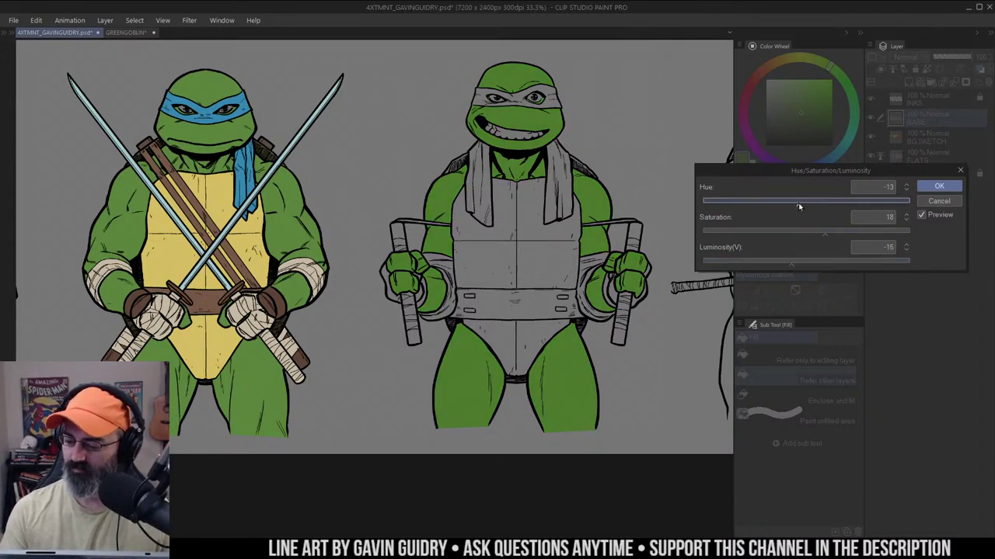
{"action": "left_click_drag", "start_coordinate": [800, 204], "coordinate": [823, 204]}
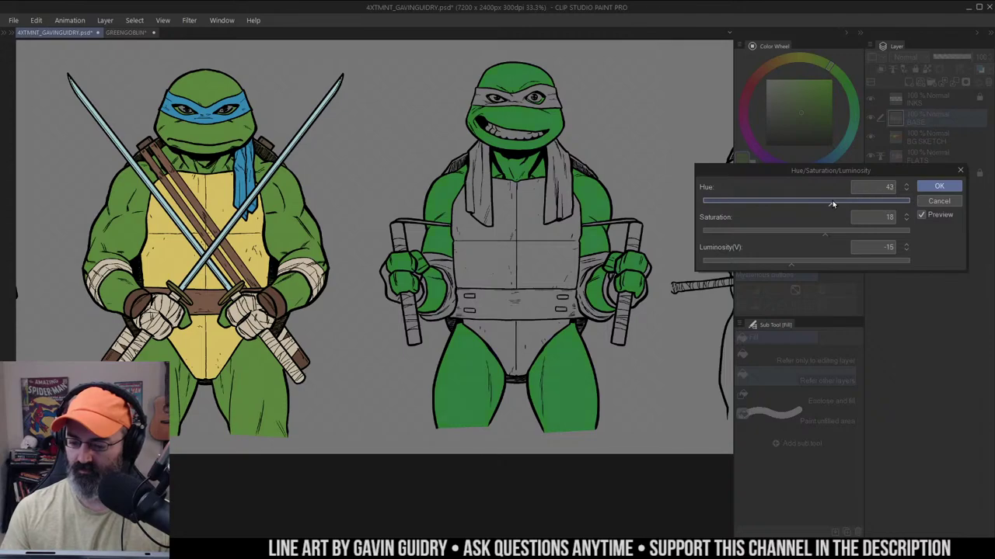
{"action": "left_click_drag", "start_coordinate": [832, 200], "coordinate": [824, 203]}
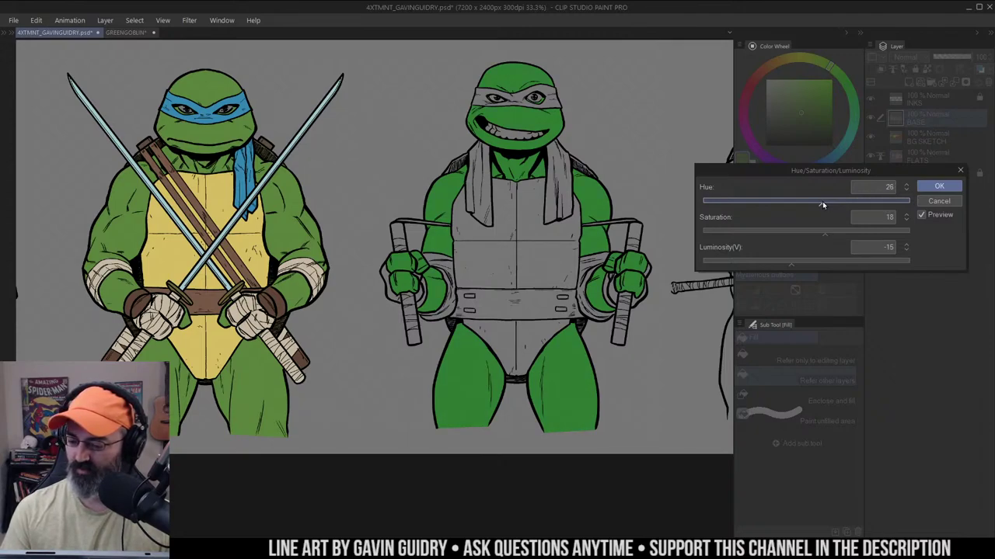
{"action": "mouse_move", "coordinate": [826, 233]}
{"action": "left_mouse_down"}
{"action": "mouse_move", "coordinate": [806, 242]}
{"action": "mouse_move", "coordinate": [846, 236]}
{"action": "mouse_move", "coordinate": [825, 243]}
{"action": "left_mouse_up"}
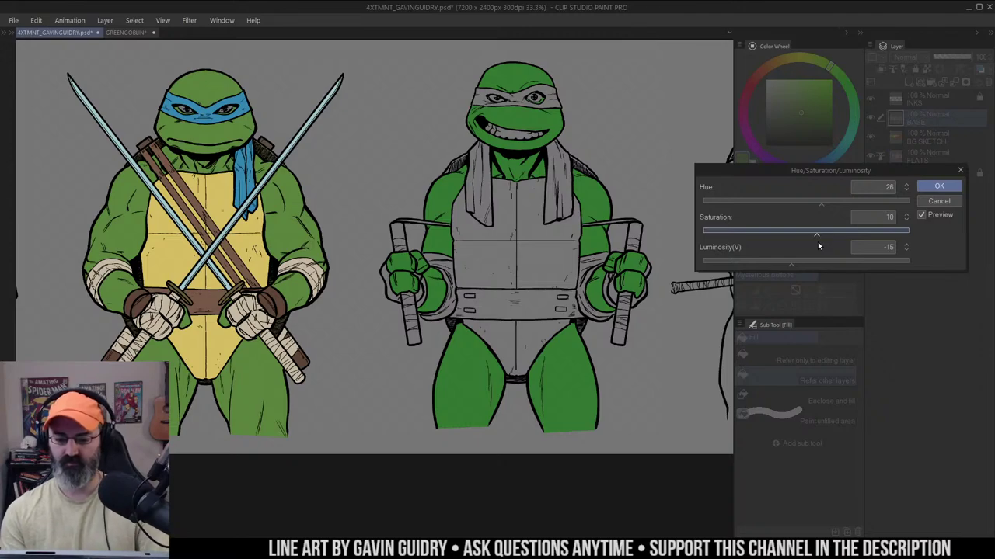
{"action": "left_click_drag", "start_coordinate": [822, 204], "coordinate": [829, 207]}
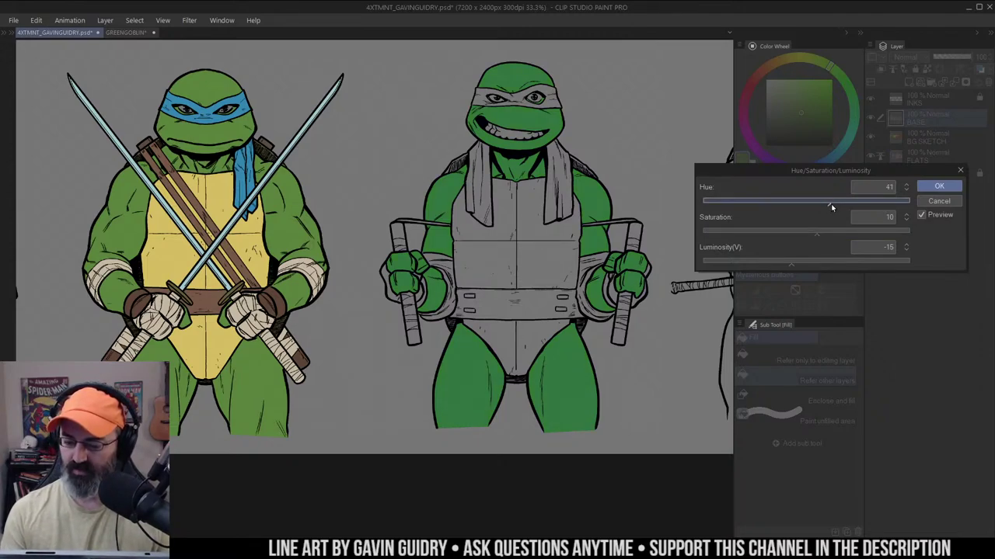
{"action": "left_click_drag", "start_coordinate": [831, 203], "coordinate": [824, 207]}
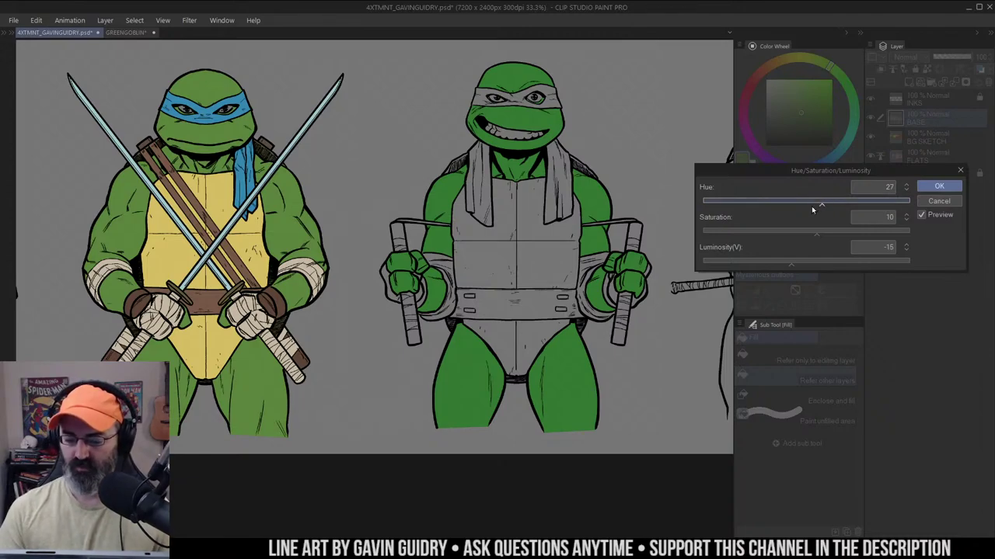
{"action": "left_click", "coordinate": [944, 187]}
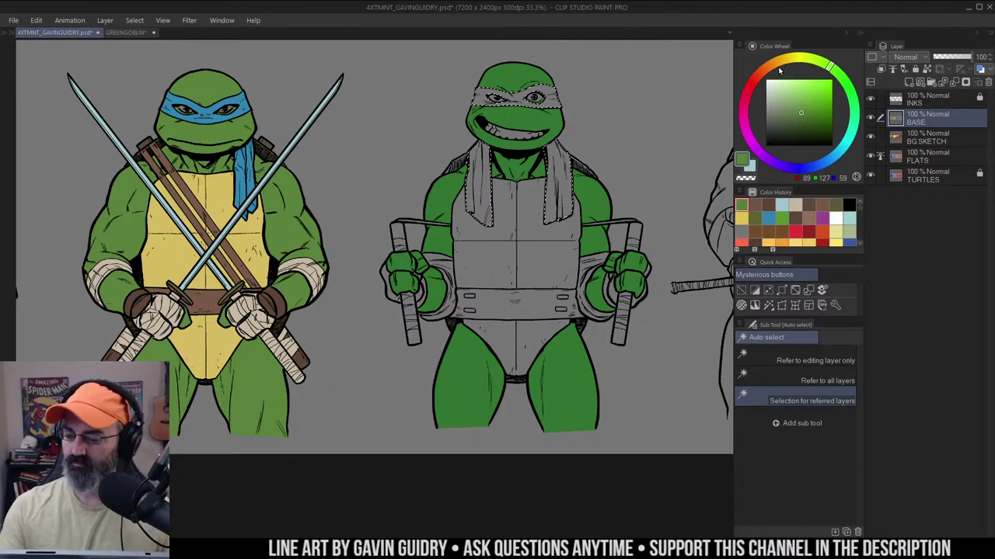
Fill the third turtle's selected mask and its hanging tails with orange (RGB 205, 137, 51), and clear the selection
{"action": "left_click", "coordinate": [773, 63]}
{"action": "left_click", "coordinate": [815, 93]}
{"action": "key", "text": "g"}
{"action": "left_click", "coordinate": [548, 99]}
{"action": "key", "text": "ctrl+d"}
{"action": "key", "text": "m"}
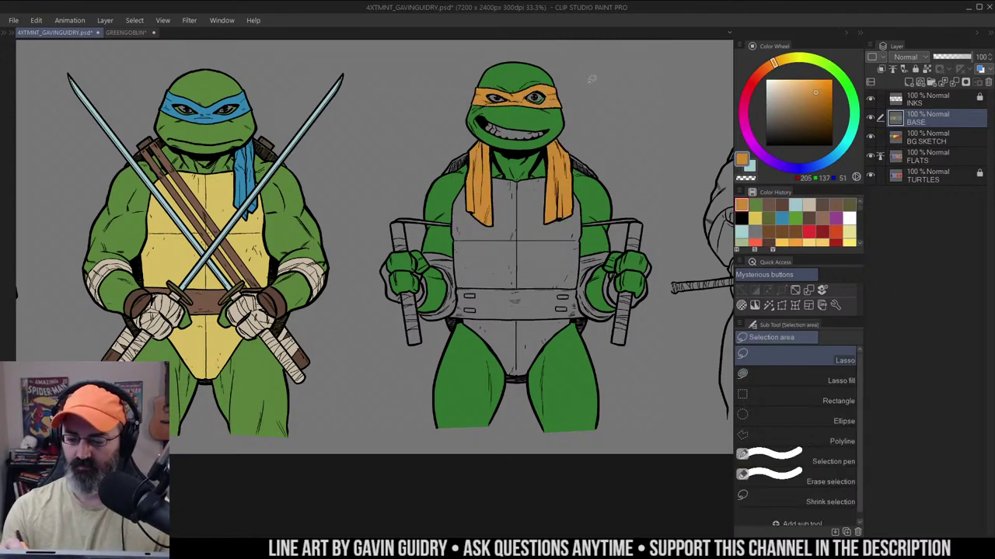
Select the third turtle's nunchuck handles, fill them with the beige sampled from the second turtle's sword wraps (RGB 197, 184, 161), and deselect
{"action": "left_click_drag", "start_coordinate": [661, 156], "coordinate": [628, 131]}
{"action": "key", "text": "w"}
{"action": "left_click", "coordinate": [372, 209]}
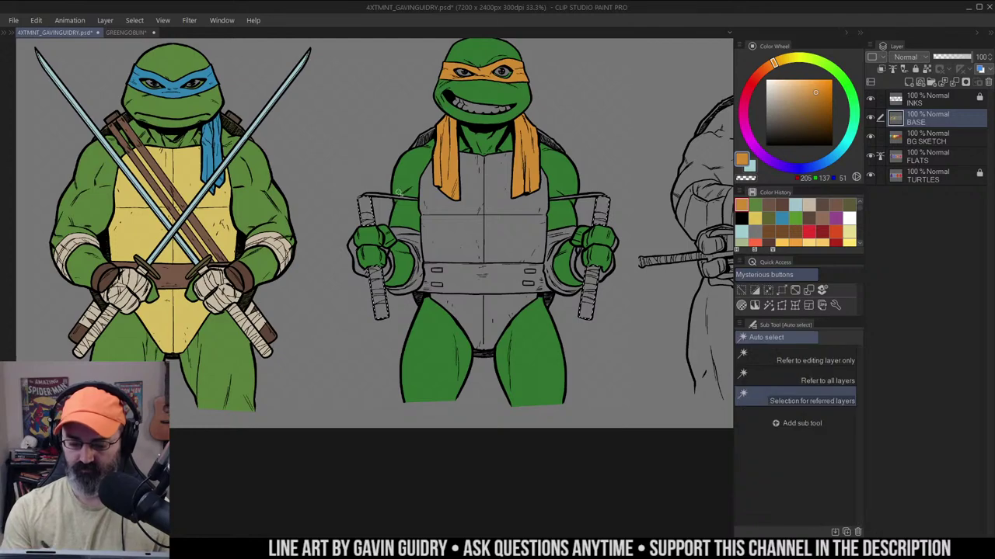
{"action": "left_click_drag", "start_coordinate": [567, 180], "coordinate": [598, 153]}
{"action": "key", "text": "m"}
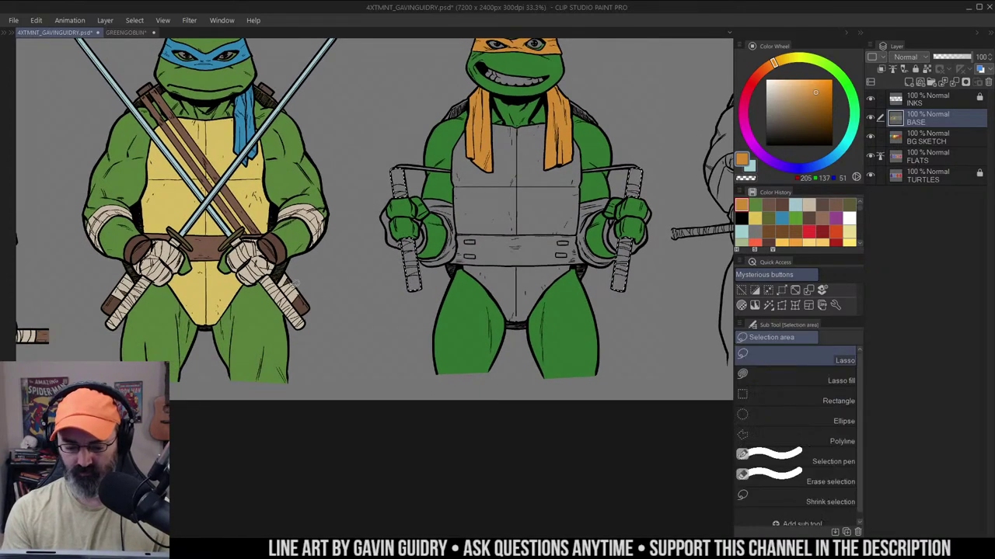
{"action": "left_click", "coordinate": [296, 285], "text": "alt"}
{"action": "key", "text": "g"}
{"action": "left_click", "coordinate": [400, 187]}
{"action": "left_click", "coordinate": [634, 187]}
{"action": "left_click", "coordinate": [409, 264]}
{"action": "left_click", "coordinate": [622, 264]}
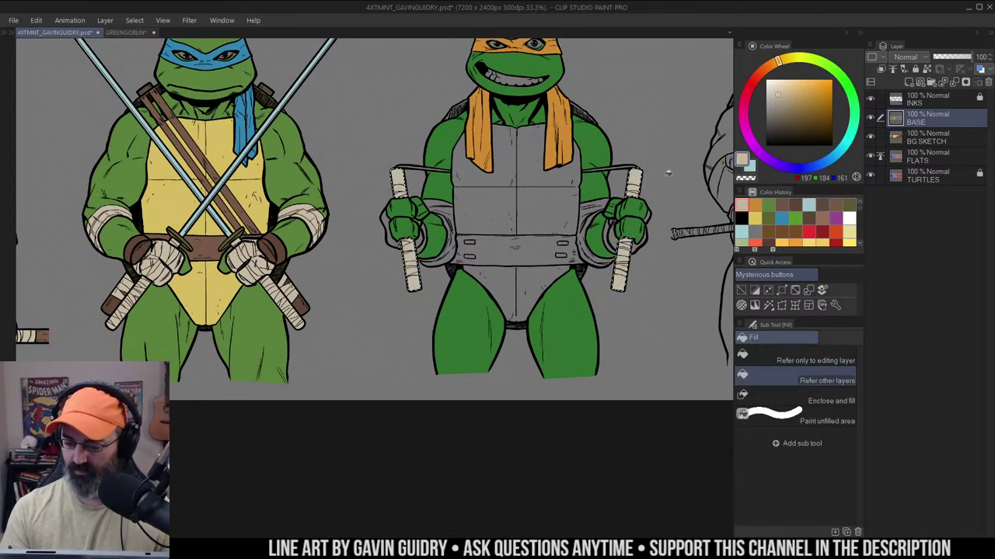
{"action": "key", "text": "ctrl+space"}
{"action": "left_click", "coordinate": [454, 166]}
{"action": "key", "text": "ctrl+d"}
Lasso the lower tip of the third turtle's left nunchuck and fill it with the sword-handle brown (RGB 93, 68, 54)
{"action": "key", "text": "m"}
{"action": "key", "text": "ctrl+space"}
{"action": "mouse_move", "coordinate": [351, 211]}
{"action": "left_mouse_down"}
{"action": "mouse_move", "coordinate": [540, 154]}
{"action": "mouse_move", "coordinate": [571, 126]}
{"action": "mouse_move", "coordinate": [474, 138]}
{"action": "left_mouse_up"}
{"action": "left_click", "coordinate": [539, 154]}
{"action": "left_click_drag", "start_coordinate": [645, 202], "coordinate": [594, 87]}
{"action": "mouse_move", "coordinate": [515, 295]}
{"action": "left_mouse_down"}
{"action": "mouse_move", "coordinate": [550, 289]}
{"action": "mouse_move", "coordinate": [475, 320]}
{"action": "mouse_move", "coordinate": [514, 296]}
{"action": "left_mouse_up"}
{"action": "left_click", "coordinate": [190, 370], "text": "alt"}
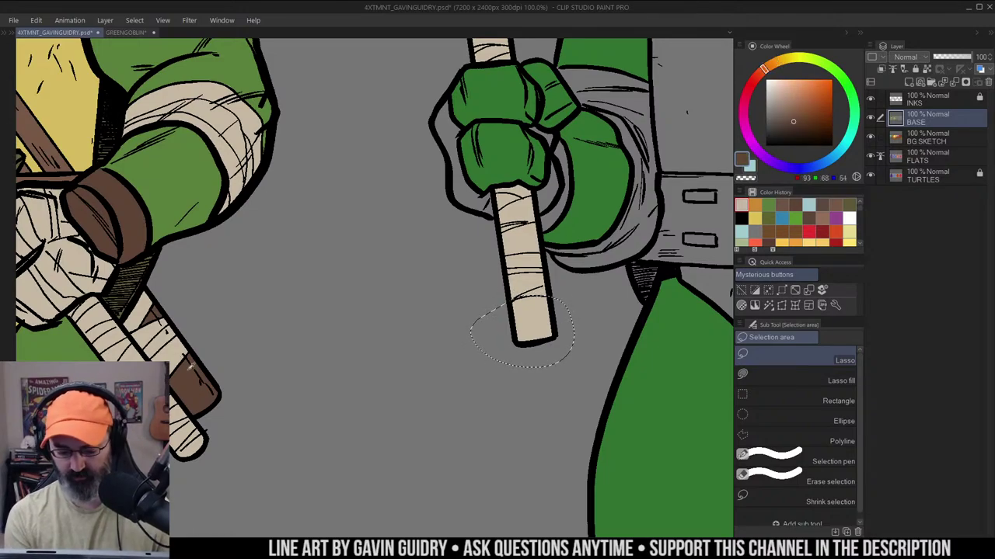
{"action": "key", "text": "g"}
{"action": "left_click", "coordinate": [536, 319]}
{"action": "left_click_drag", "start_coordinate": [635, 118], "coordinate": [481, 315]}
{"action": "key", "text": "ctrl+d"}
Lasso the upper tip of the right nunchuck above the wrap lines and fill it with the same brown
{"action": "key", "text": "m"}
{"action": "mouse_move", "coordinate": [601, 282]}
{"action": "left_mouse_down"}
{"action": "mouse_move", "coordinate": [491, 207]}
{"action": "mouse_move", "coordinate": [270, 120]}
{"action": "left_mouse_up"}
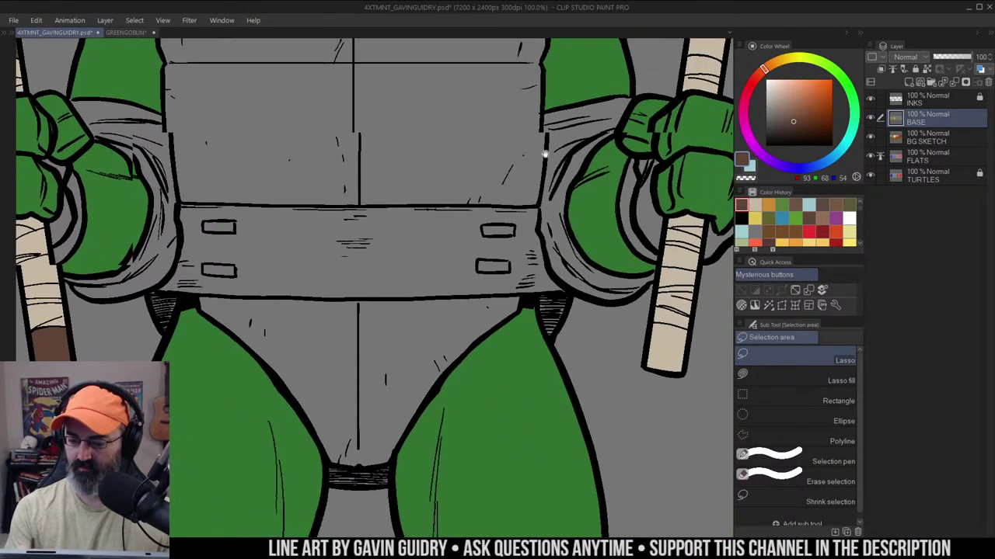
{"action": "left_click_drag", "start_coordinate": [655, 107], "coordinate": [604, 172]}
{"action": "left_click_drag", "start_coordinate": [640, 126], "coordinate": [606, 148]}
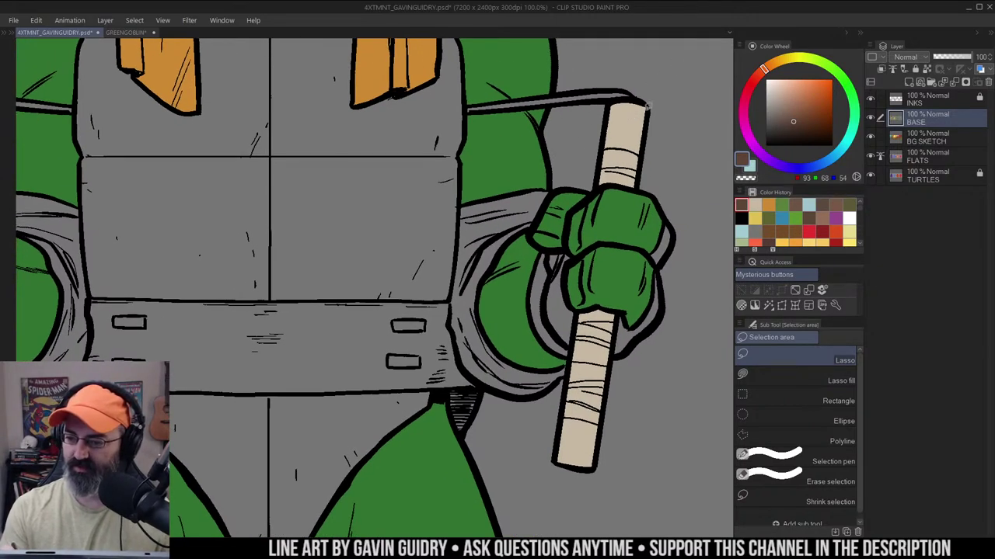
{"action": "left_click", "coordinate": [622, 149], "text": "ctrl"}
{"action": "left_click", "coordinate": [622, 149], "text": "ctrl"}
{"action": "mouse_move", "coordinate": [577, 151]}
{"action": "left_mouse_down"}
{"action": "mouse_move", "coordinate": [637, 148]}
{"action": "mouse_move", "coordinate": [693, 119]}
{"action": "mouse_move", "coordinate": [541, 90]}
{"action": "left_mouse_up"}
{"action": "key", "text": "g"}
{"action": "left_click", "coordinate": [632, 102]}
{"action": "left_click", "coordinate": [643, 211], "text": "alt"}
{"action": "left_click", "coordinate": [643, 210], "text": "alt"}
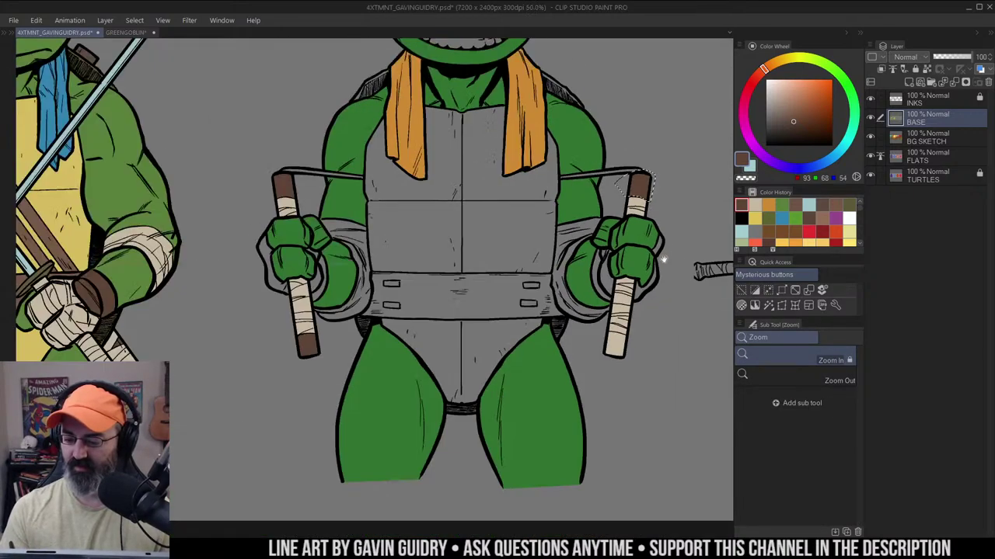
Lasso the lower tip of the right nunchuck, fill it with the same brown, and clear the selection
{"action": "left_click_drag", "start_coordinate": [663, 260], "coordinate": [660, 155]}
{"action": "left_click", "coordinate": [627, 236], "text": "ctrl"}
{"action": "left_click", "coordinate": [628, 236], "text": "ctrl"}
{"action": "left_click", "coordinate": [628, 235], "text": "ctrl"}
{"action": "left_click", "coordinate": [628, 235], "text": "ctrl"}
{"action": "key", "text": "m"}
{"action": "key", "text": "ctrl+d"}
{"action": "mouse_move", "coordinate": [512, 212]}
{"action": "left_mouse_down"}
{"action": "mouse_move", "coordinate": [544, 196]}
{"action": "mouse_move", "coordinate": [569, 199]}
{"action": "left_mouse_up"}
{"action": "left_click_drag", "start_coordinate": [622, 226], "coordinate": [501, 222]}
{"action": "key", "text": "g"}
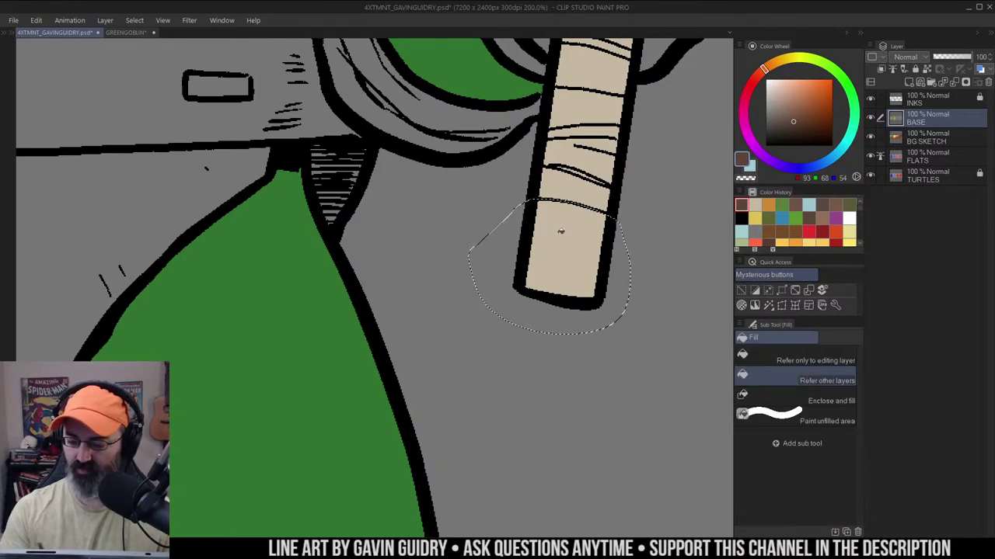
{"action": "left_click", "coordinate": [559, 231]}
{"action": "left_click", "coordinate": [655, 185], "text": "alt"}
{"action": "left_click", "coordinate": [655, 183], "text": "alt"}
{"action": "left_click", "coordinate": [655, 182], "text": "alt"}
{"action": "left_click_drag", "start_coordinate": [622, 146], "coordinate": [614, 257]}
{"action": "left_click", "coordinate": [615, 255], "text": "alt"}
{"action": "left_click_drag", "start_coordinate": [651, 200], "coordinate": [658, 267]}
{"action": "key", "text": "ctrl+d"}
Select the chains of both nunchucks on the third turtle
{"action": "mouse_move", "coordinate": [536, 225]}
{"action": "left_mouse_down"}
{"action": "mouse_move", "coordinate": [604, 222]}
{"action": "mouse_move", "coordinate": [529, 224]}
{"action": "left_mouse_up"}
{"action": "left_click", "coordinate": [559, 245], "text": "ctrl"}
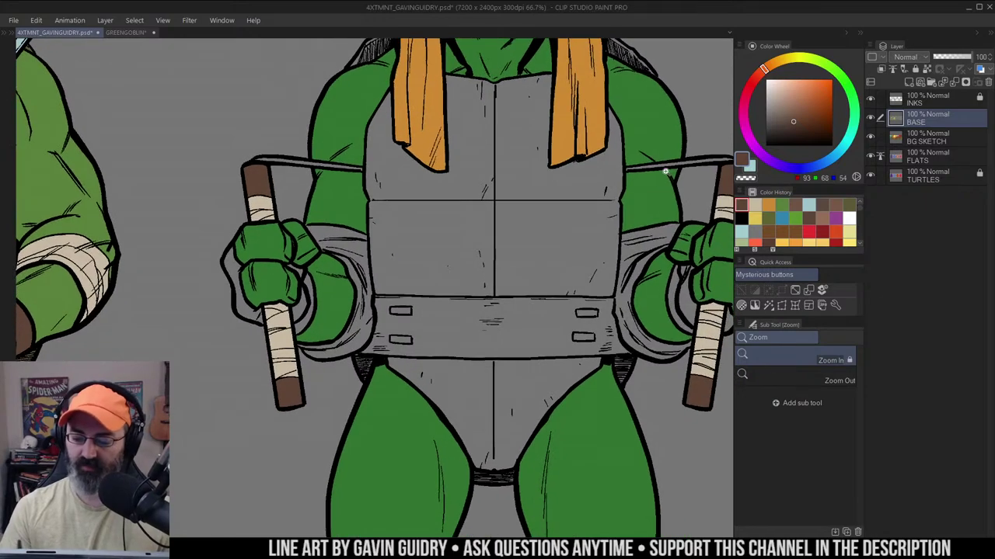
{"action": "key", "text": "w"}
{"action": "left_click", "coordinate": [677, 164]}
{"action": "key", "text": "z"}
{"action": "left_click", "coordinate": [617, 202], "text": "alt"}
{"action": "left_click", "coordinate": [617, 202], "text": "alt"}
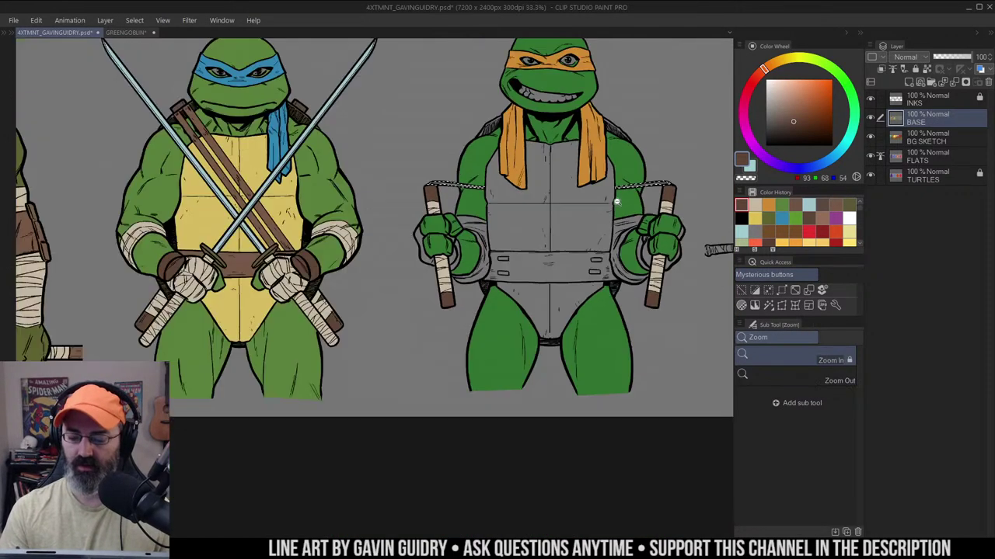
{"action": "left_click_drag", "start_coordinate": [630, 193], "coordinate": [606, 209]}
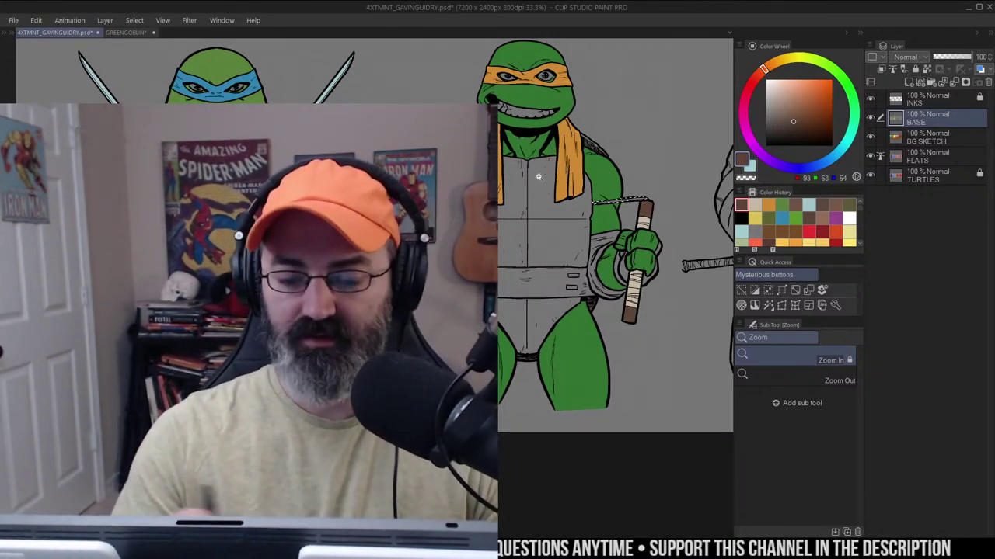
Lasso the fingers of the second turtle's hand on the figure's left side and fill them with the sampled skin green (RGB 89, 127, 59)
{"action": "left_click", "coordinate": [259, 258]}
{"action": "left_click_drag", "start_coordinate": [326, 326], "coordinate": [622, 210]}
{"action": "left_click", "coordinate": [584, 247]}
{"action": "left_click", "coordinate": [584, 247]}
{"action": "left_click", "coordinate": [584, 247]}
{"action": "left_click", "coordinate": [633, 404], "text": "alt"}
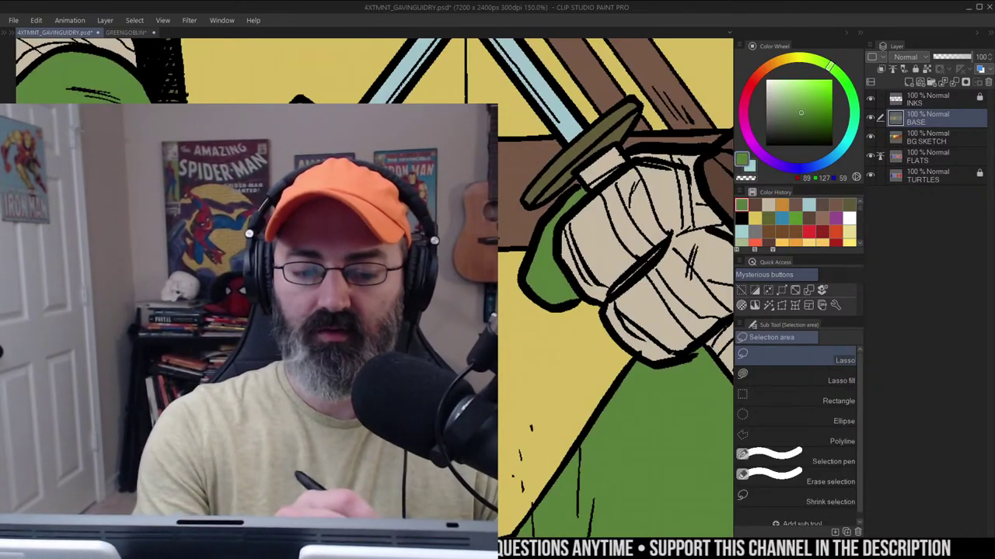
{"action": "left_click_drag", "start_coordinate": [467, 318], "coordinate": [683, 272]}
{"action": "key", "text": "ctrl+d"}
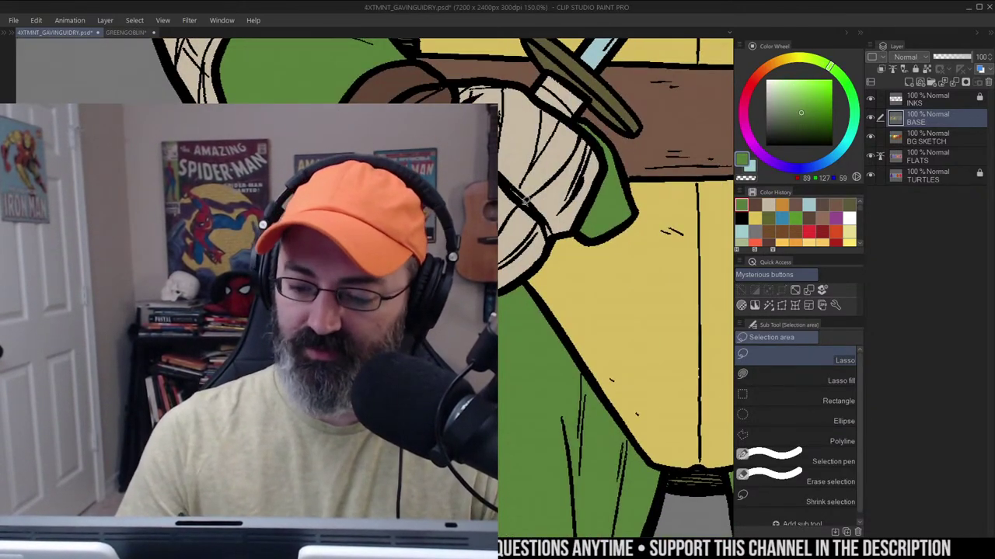
{"action": "mouse_move", "coordinate": [528, 320]}
{"action": "left_mouse_down"}
{"action": "mouse_move", "coordinate": [621, 183]}
{"action": "mouse_move", "coordinate": [584, 128]}
{"action": "mouse_move", "coordinate": [575, 151]}
{"action": "mouse_move", "coordinate": [505, 214]}
{"action": "left_mouse_up"}
{"action": "key", "text": "g"}
{"action": "left_click", "coordinate": [570, 186]}
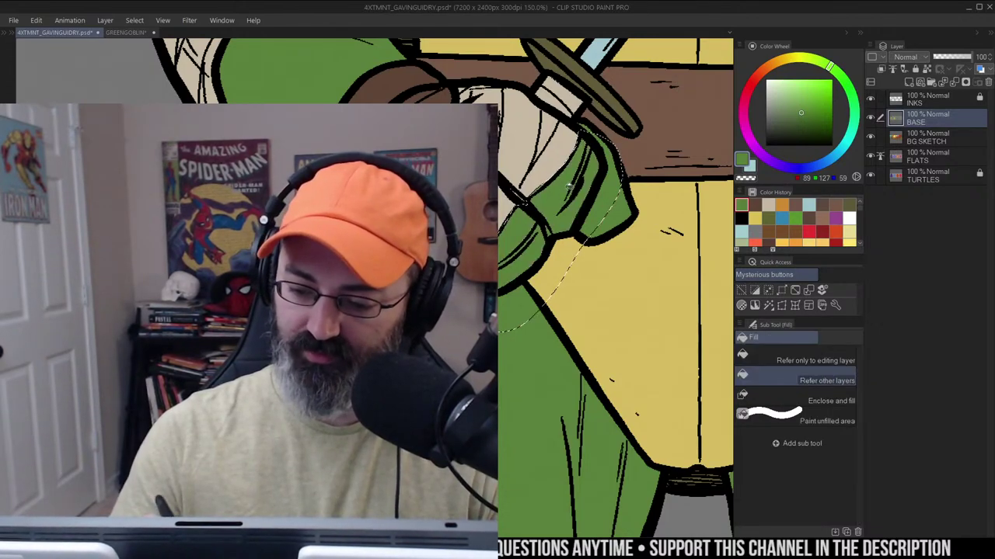
{"action": "key", "text": "m"}
{"action": "key", "text": "ctrl+d"}
Lasso the fingers of the second turtle's other hand, fill them with the same skin green, and deselect
{"action": "left_click", "coordinate": [587, 211], "text": "alt"}
{"action": "left_click", "coordinate": [589, 212], "text": "alt"}
{"action": "left_click", "coordinate": [593, 211], "text": "alt"}
{"action": "left_click_drag", "start_coordinate": [594, 210], "coordinate": [396, 211]}
{"action": "left_click", "coordinate": [528, 256]}
{"action": "left_click", "coordinate": [528, 225]}
{"action": "mouse_move", "coordinate": [447, 125]}
{"action": "left_mouse_down"}
{"action": "mouse_move", "coordinate": [532, 117]}
{"action": "mouse_move", "coordinate": [509, 117]}
{"action": "mouse_move", "coordinate": [581, 233]}
{"action": "left_mouse_up"}
{"action": "left_click", "coordinate": [512, 125]}
{"action": "left_click_drag", "start_coordinate": [583, 294], "coordinate": [505, 118]}
{"action": "key", "text": "g"}
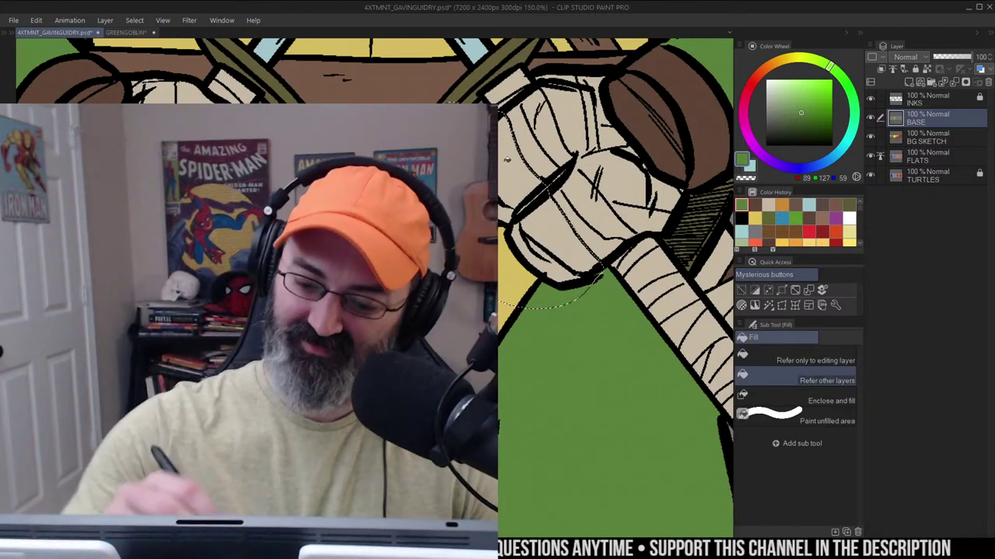
{"action": "left_click", "coordinate": [561, 227]}
{"action": "left_click_drag", "start_coordinate": [605, 228], "coordinate": [544, 228]}
{"action": "key", "text": "ctrl+d"}
{"action": "left_click_drag", "start_coordinate": [643, 206], "coordinate": [509, 231]}
{"action": "left_click_drag", "start_coordinate": [587, 217], "coordinate": [609, 207]}
{"action": "left_click", "coordinate": [577, 153], "text": "ctrl"}
{"action": "left_click_drag", "start_coordinate": [578, 153], "coordinate": [579, 176]}
{"action": "left_click", "coordinate": [579, 175], "text": "alt"}
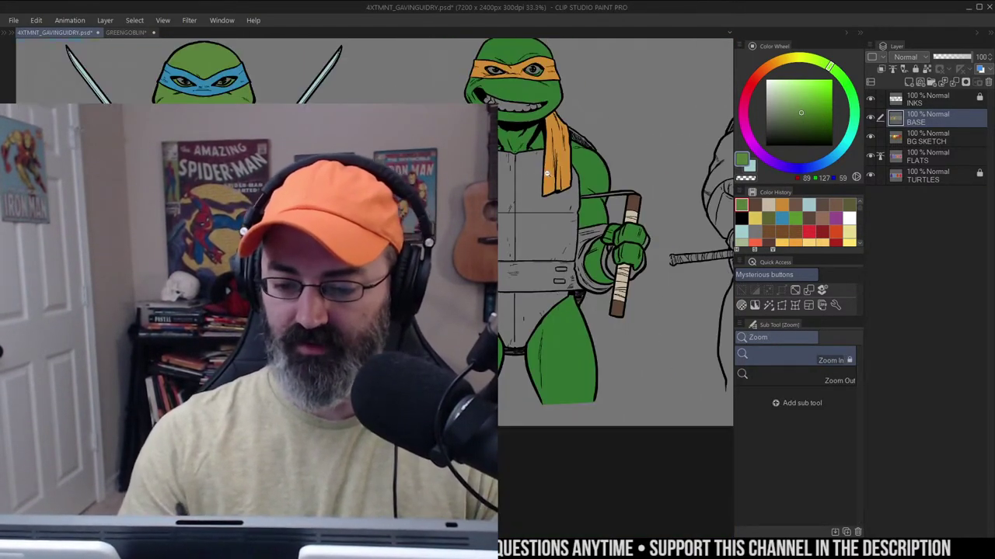
Select the purple-masked first turtle's skin and shift its hue to -12 with Hue/Saturation/Luminosity
{"action": "left_click", "coordinate": [507, 176], "text": "alt"}
{"action": "left_click_drag", "start_coordinate": [506, 176], "coordinate": [664, 193]}
{"action": "left_click_drag", "start_coordinate": [598, 154], "coordinate": [619, 167]}
{"action": "key", "text": "m"}
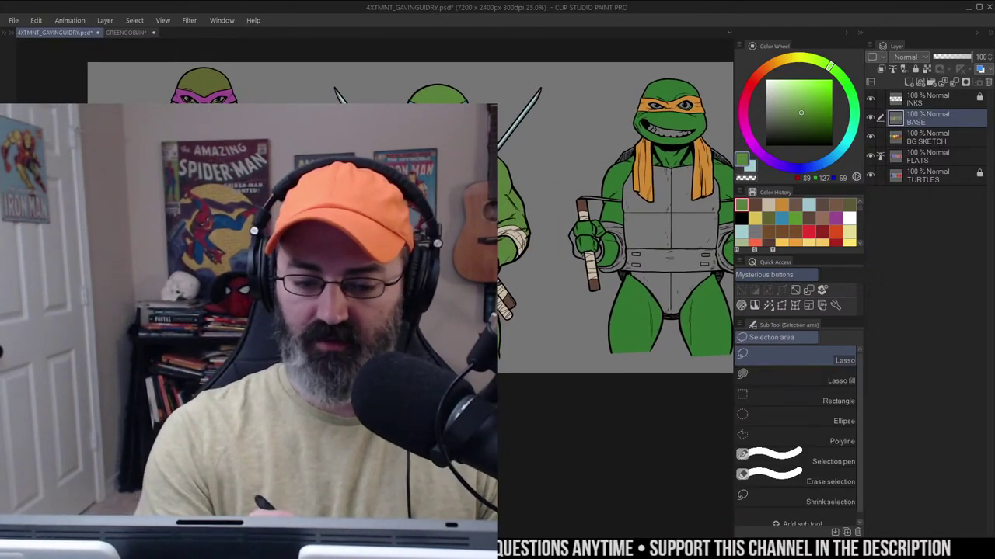
{"action": "key", "text": "w"}
{"action": "key", "text": "m"}
{"action": "key", "text": "w"}
{"action": "key", "text": "ctrl+d"}
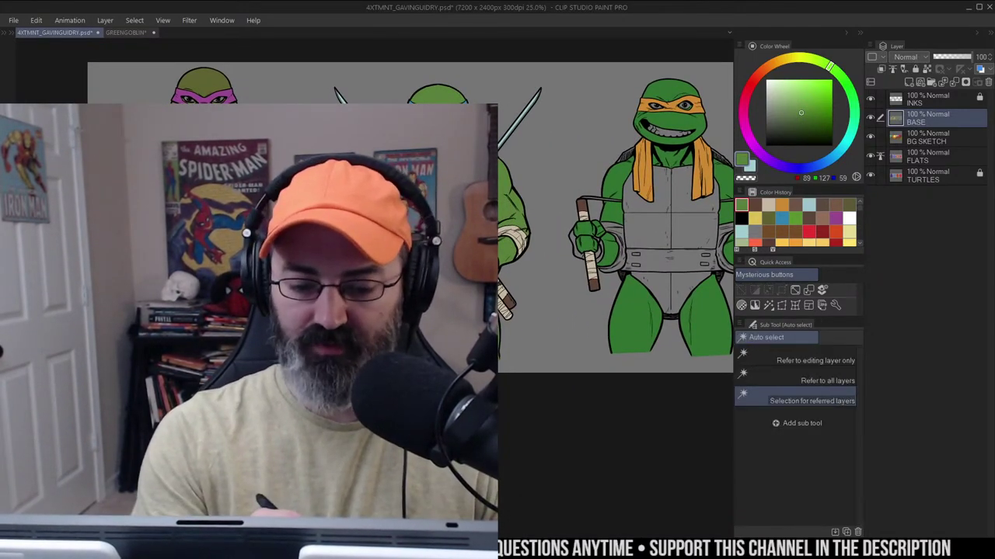
{"action": "key", "text": "m"}
{"action": "key", "text": "w"}
{"action": "left_click", "coordinate": [204, 84]}
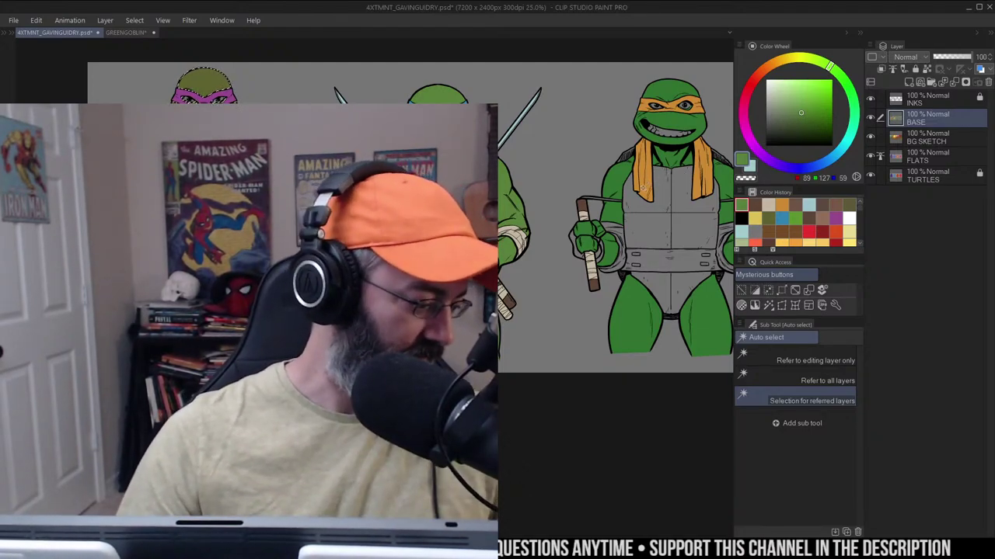
{"action": "key", "text": "ctrl+u"}
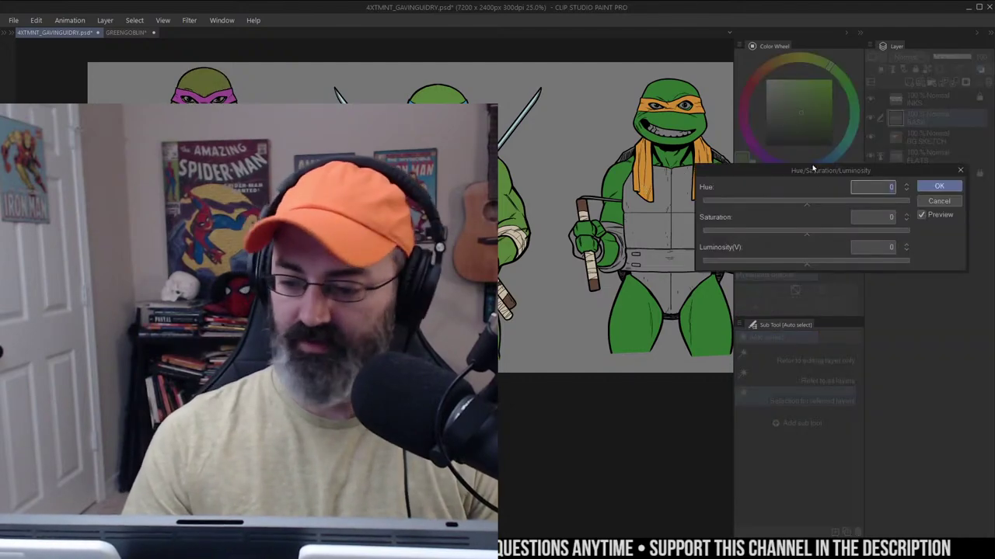
{"action": "left_click_drag", "start_coordinate": [806, 204], "coordinate": [801, 205]}
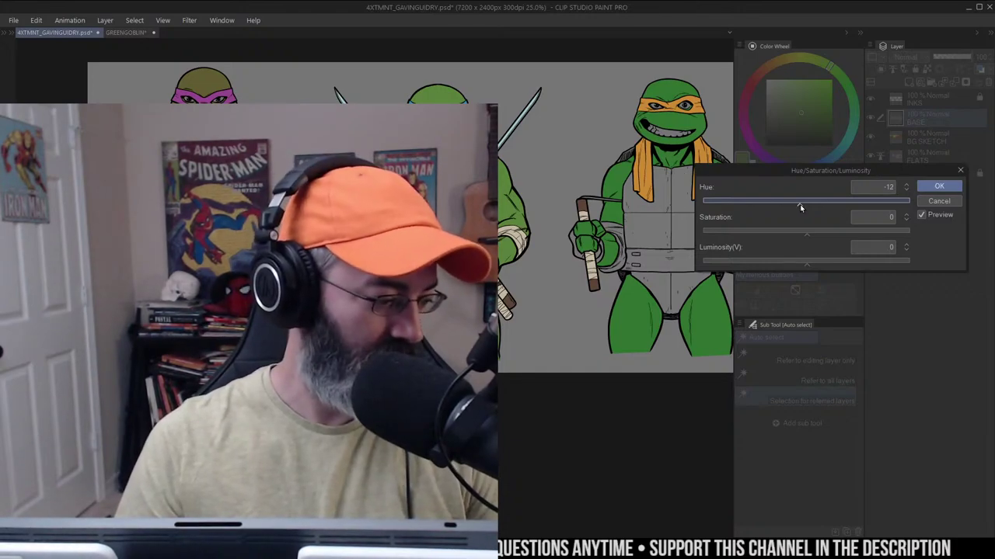
{"action": "left_click", "coordinate": [937, 189]}
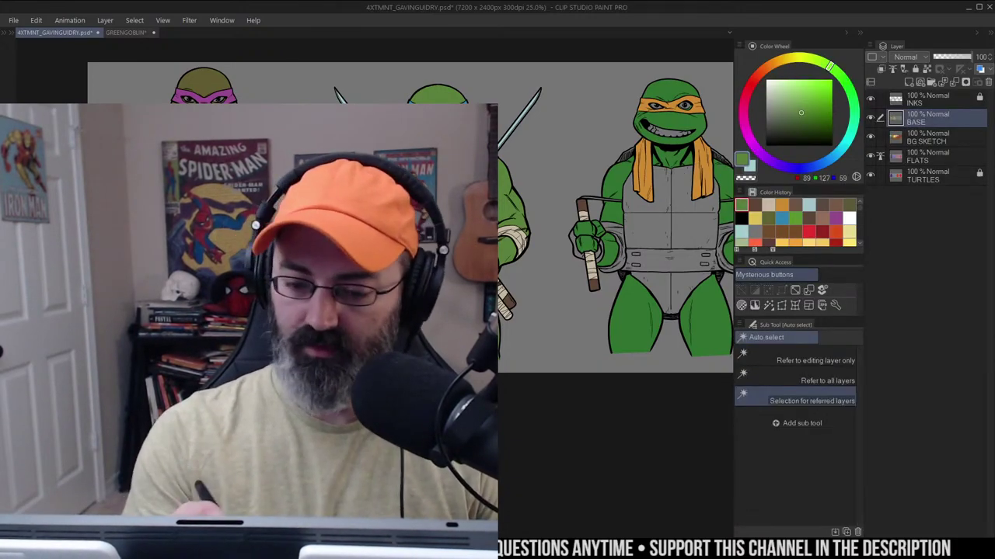
Shift the blue-masked second turtle's skin to hue -23 and luminosity -7 with Hue/Saturation/Luminosity, and deselect
{"action": "key", "text": "ctrl+u"}
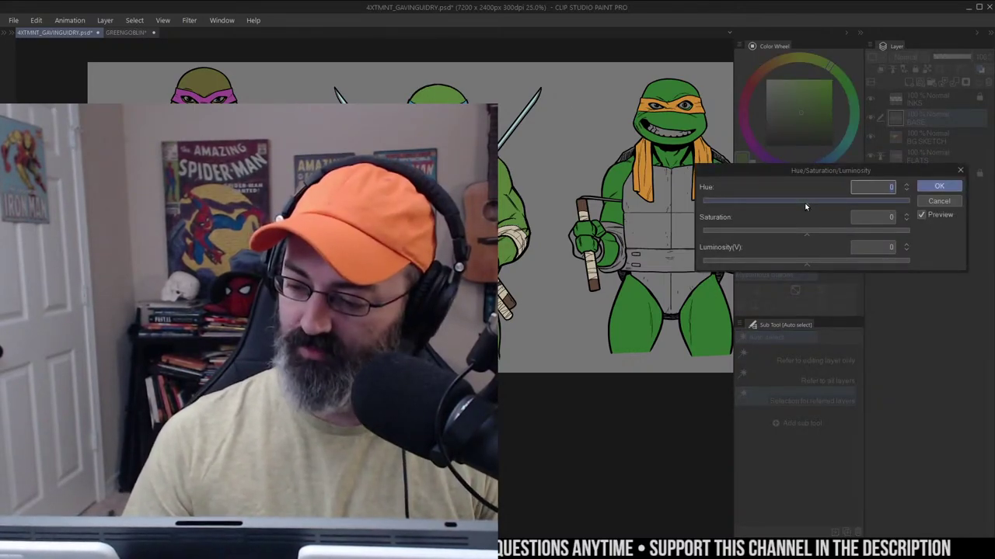
{"action": "left_click_drag", "start_coordinate": [804, 203], "coordinate": [796, 203]}
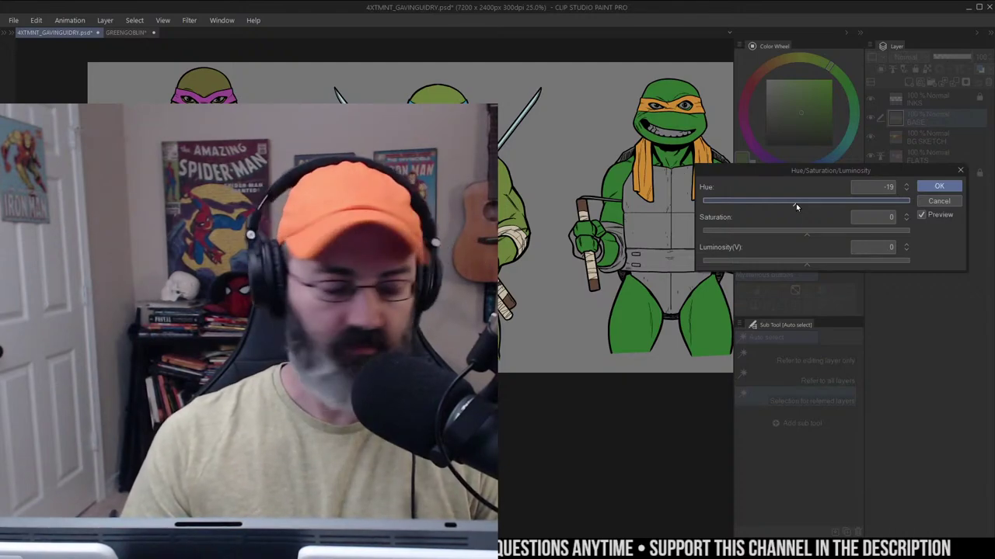
{"action": "left_click_drag", "start_coordinate": [795, 204], "coordinate": [794, 205]}
{"action": "left_click", "coordinate": [801, 264]}
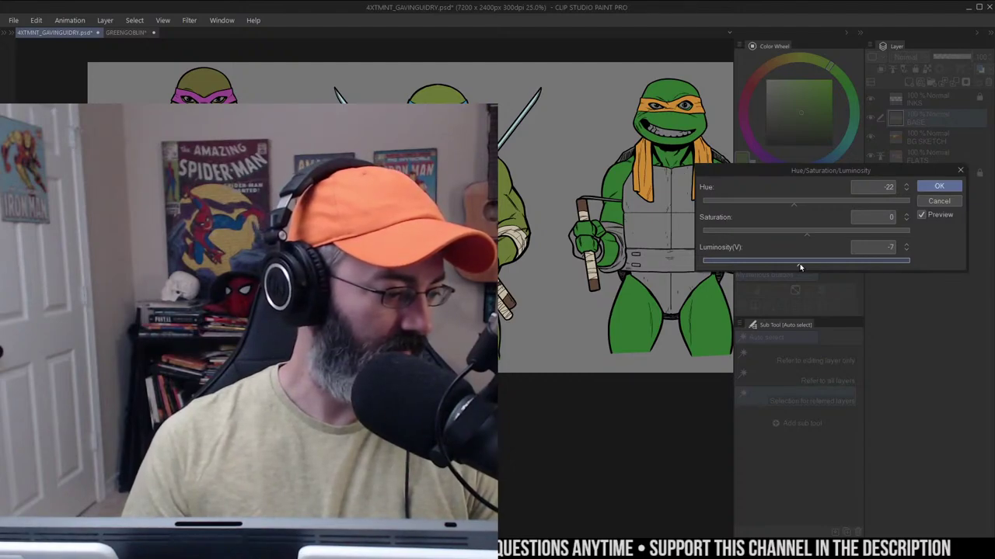
{"action": "left_click_drag", "start_coordinate": [804, 202], "coordinate": [792, 207]}
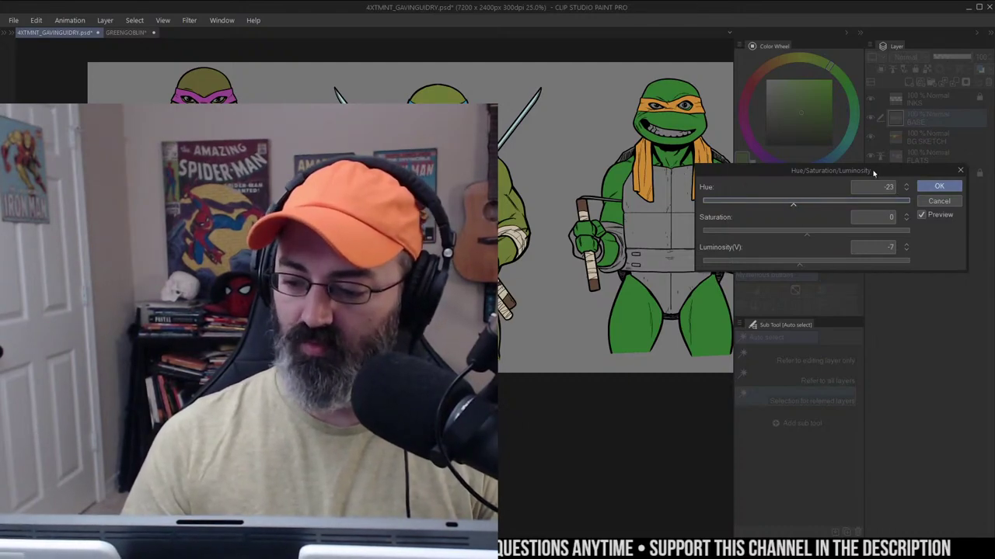
{"action": "left_click", "coordinate": [926, 187]}
{"action": "key", "text": "m"}
{"action": "key", "text": "ctrl+d"}
Select the orange-masked third turtle's skin and lower its saturation to -32 with Hue/Saturation/Luminosity
{"action": "left_click_drag", "start_coordinate": [664, 215], "coordinate": [505, 242]}
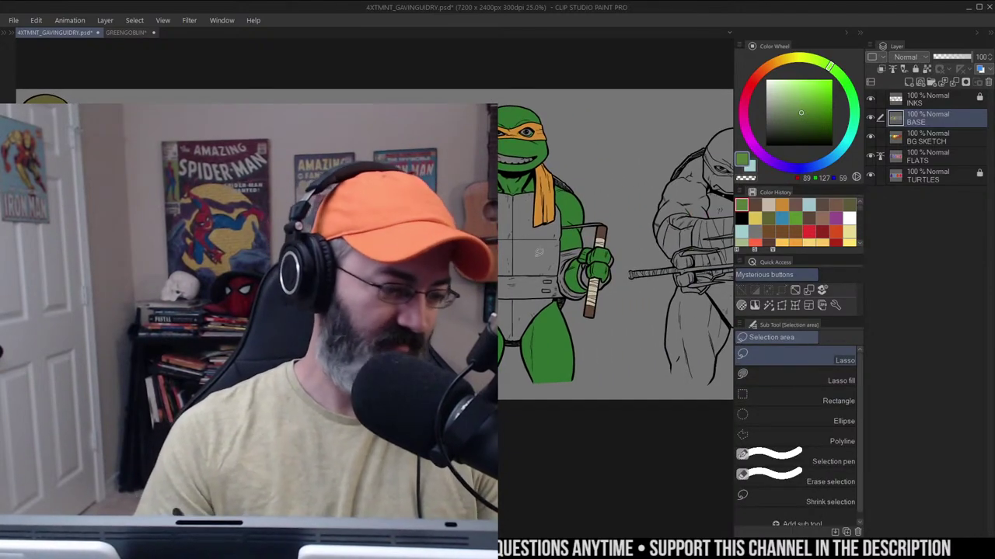
{"action": "left_click_drag", "start_coordinate": [598, 226], "coordinate": [636, 224]}
{"action": "key", "text": "w"}
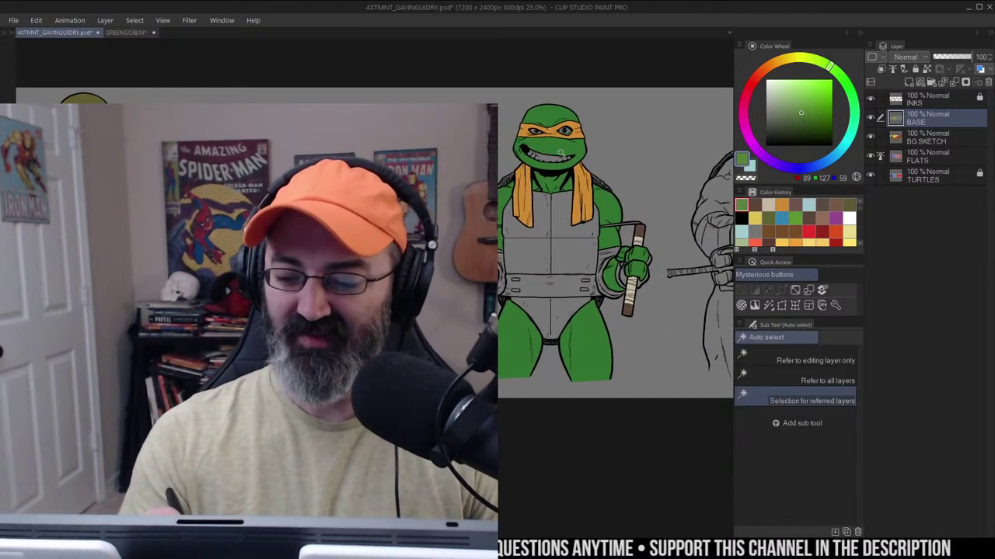
{"action": "left_click", "coordinate": [556, 148]}
{"action": "left_click_drag", "start_coordinate": [623, 161], "coordinate": [565, 157]}
{"action": "key", "text": "ctrl+u"}
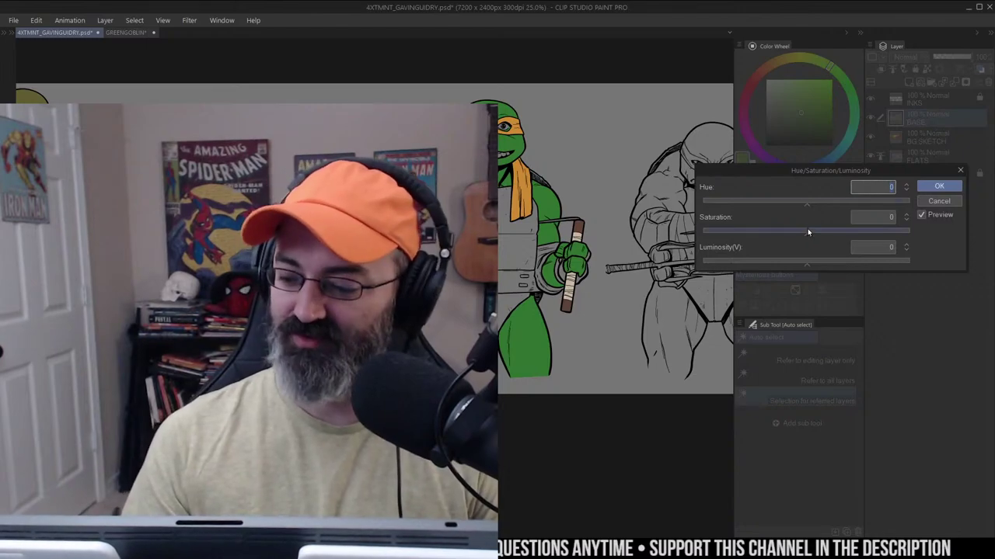
{"action": "left_click_drag", "start_coordinate": [807, 230], "coordinate": [774, 234]}
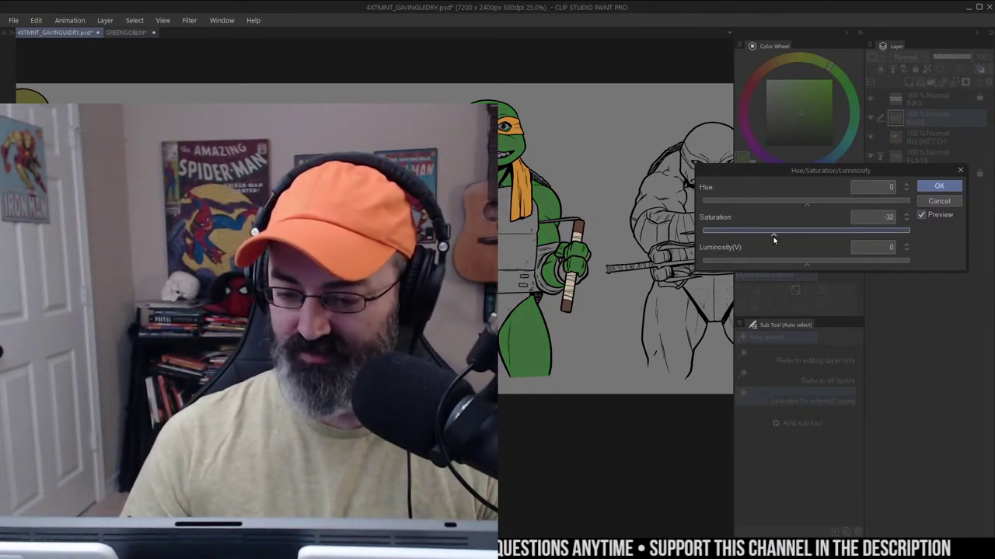
{"action": "left_click", "coordinate": [938, 186]}
Select the fourth turtle's skin and fill it with the green sampled from the third turtle (RGB 61, 104, 61)
{"action": "left_click_drag", "start_coordinate": [674, 152], "coordinate": [613, 168]}
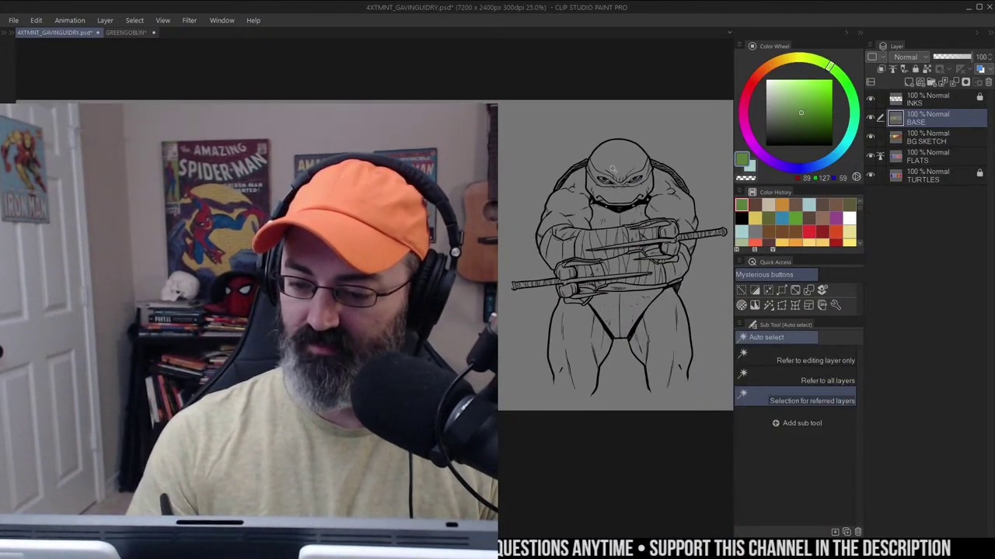
{"action": "left_click", "coordinate": [614, 167]}
{"action": "left_click", "coordinate": [435, 162], "text": "alt"}
{"action": "key", "text": "g"}
{"action": "left_click", "coordinate": [617, 148]}
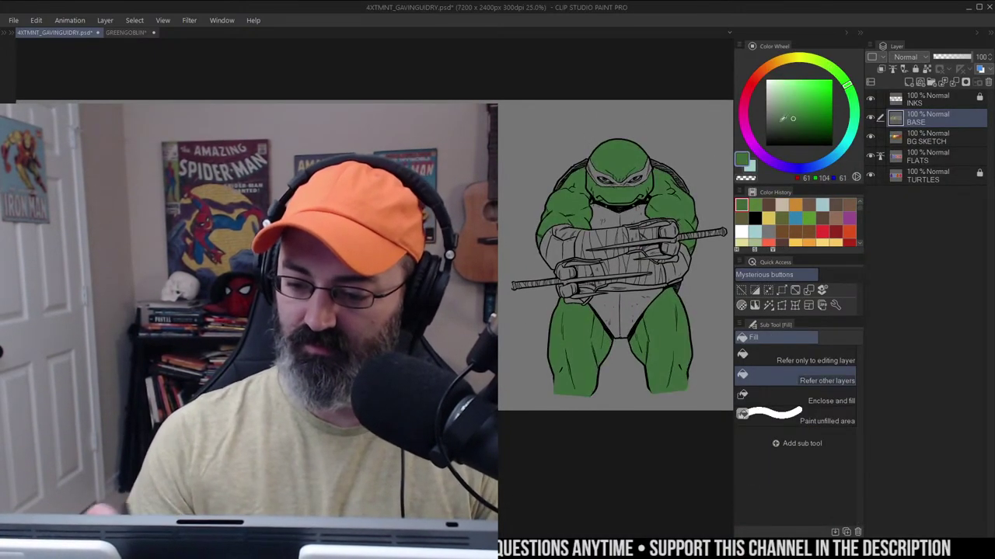
Adjust the fourth turtle's skin to hue -4, saturation 19 and luminosity 9 with Hue/Saturation/Luminosity
{"action": "key", "text": "ctrl+u"}
{"action": "left_click_drag", "start_coordinate": [822, 231], "coordinate": [842, 232]}
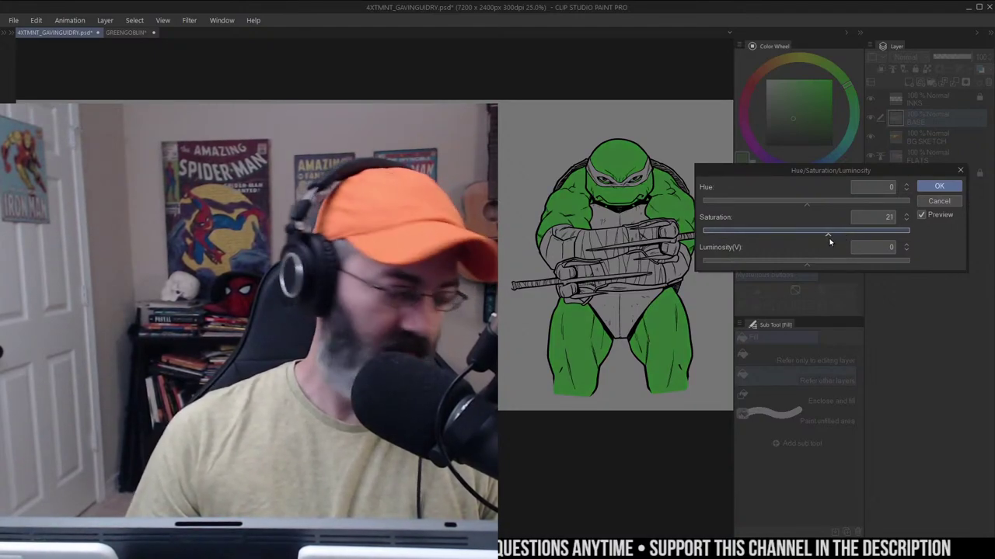
{"action": "left_click_drag", "start_coordinate": [812, 264], "coordinate": [815, 264]}
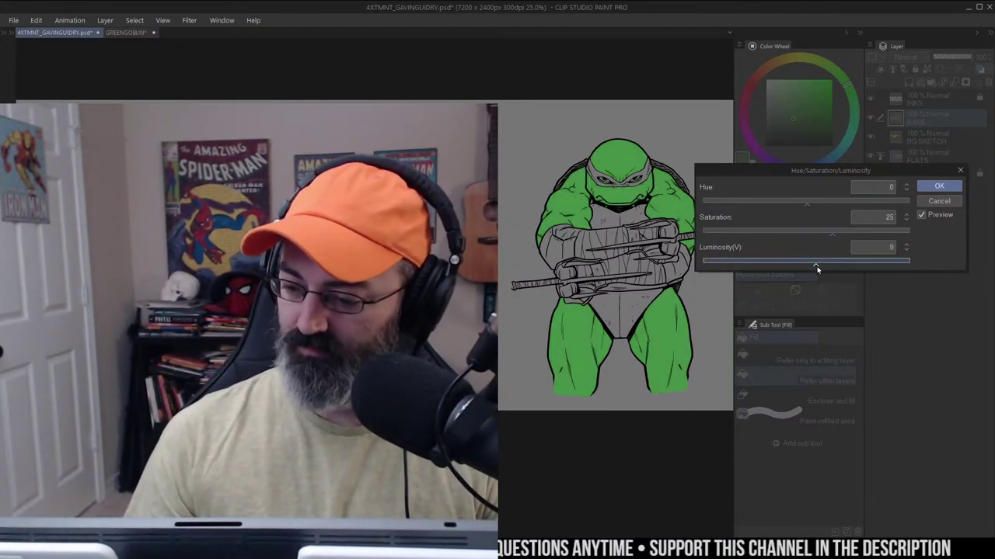
{"action": "left_click", "coordinate": [833, 235]}
{"action": "left_click_drag", "start_coordinate": [826, 198], "coordinate": [803, 203]}
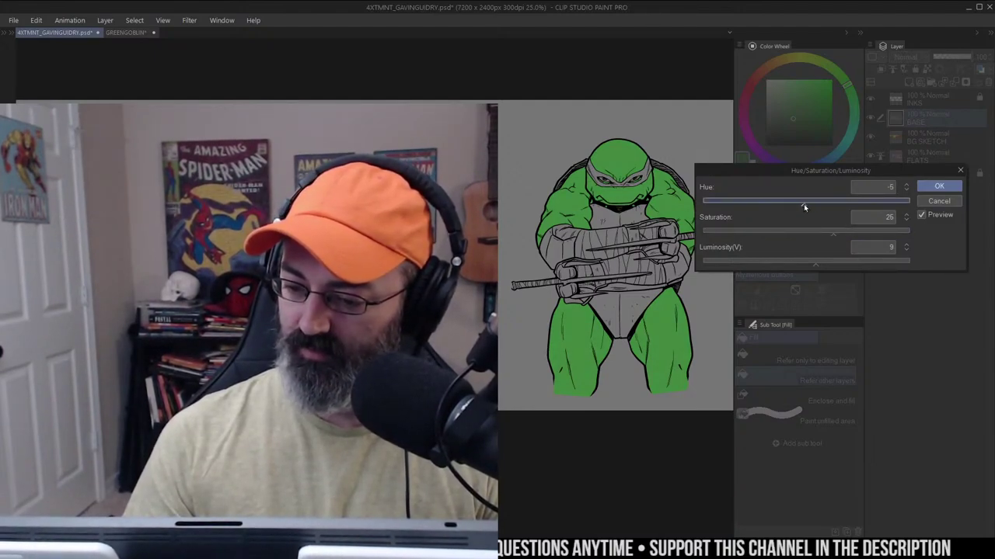
{"action": "left_click", "coordinate": [842, 233]}
{"action": "left_click_drag", "start_coordinate": [842, 236], "coordinate": [825, 240]}
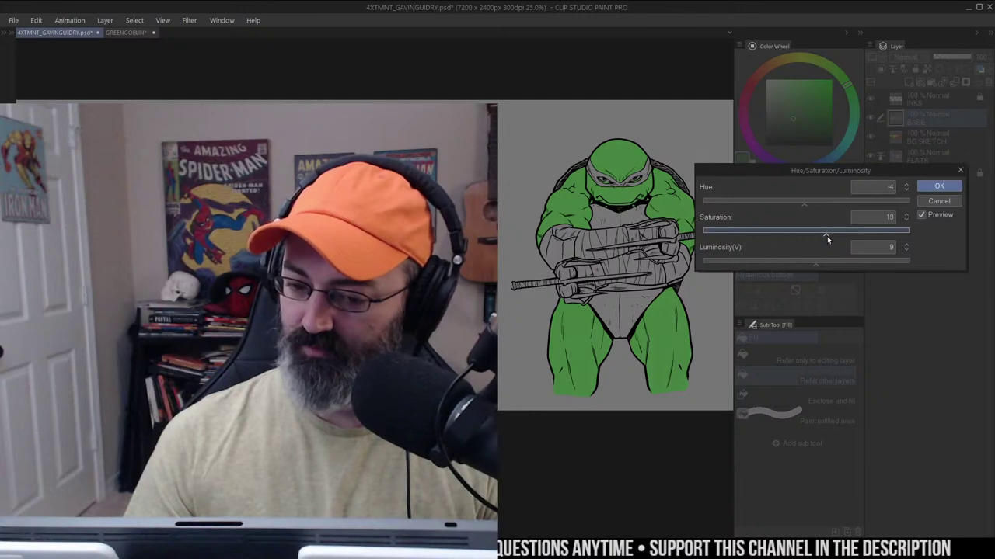
{"action": "left_click", "coordinate": [926, 191]}
Select the fourth turtle's mask, fill it with a muted red (RGB 143, 60, 43), and deselect
{"action": "key", "text": "slash"}
{"action": "scroll", "coordinate": [552, 229], "scroll_direction": "down", "scroll_amount": 2}
{"action": "left_click_drag", "start_coordinate": [571, 247], "coordinate": [611, 242]}
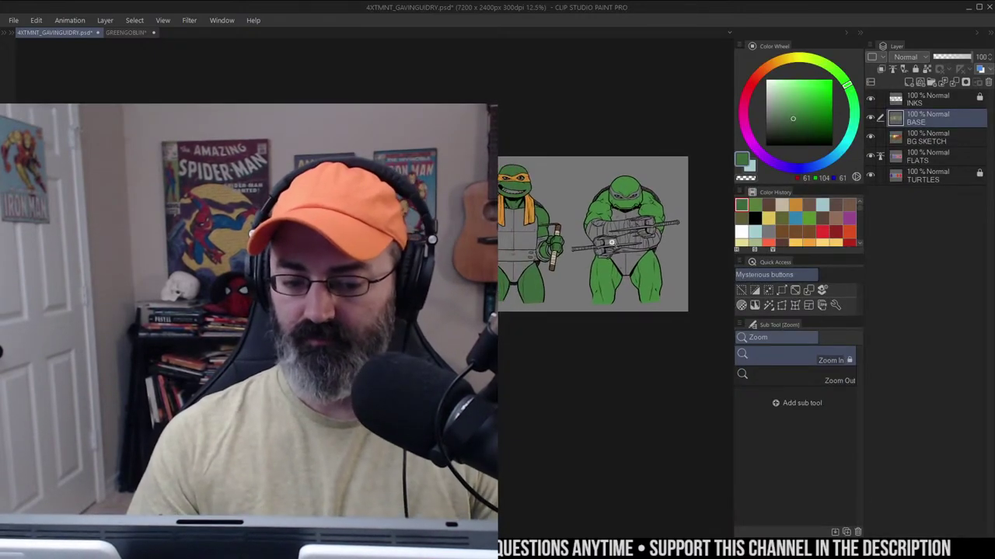
{"action": "scroll", "coordinate": [633, 202], "scroll_direction": "up", "scroll_amount": 3}
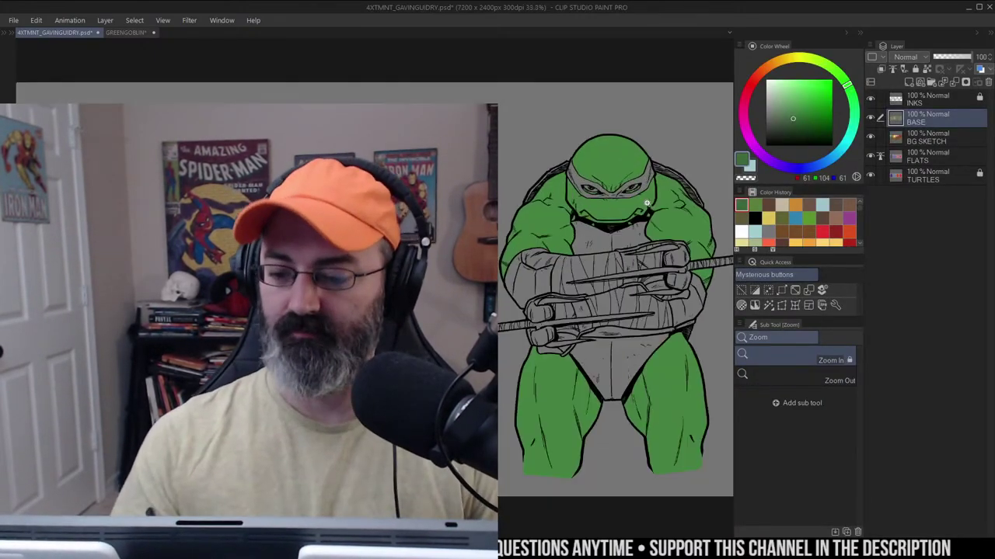
{"action": "left_click_drag", "start_coordinate": [633, 201], "coordinate": [595, 194]}
{"action": "key", "text": "w"}
{"action": "left_click", "coordinate": [608, 168]}
{"action": "key", "text": "m"}
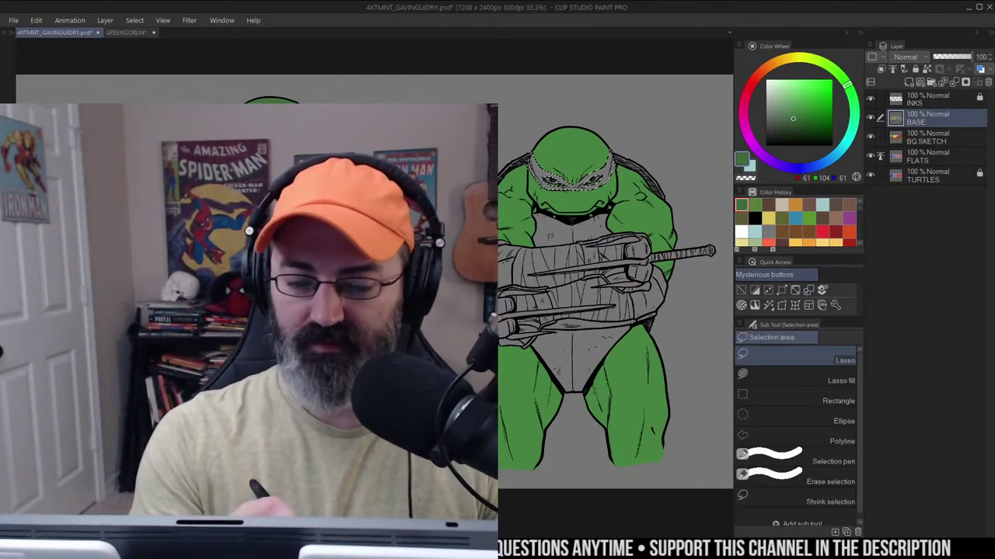
{"action": "left_click", "coordinate": [752, 83]}
{"action": "left_click_drag", "start_coordinate": [753, 86], "coordinate": [756, 77]}
{"action": "left_click_drag", "start_coordinate": [811, 91], "coordinate": [812, 109]}
{"action": "key", "text": "g"}
{"action": "left_click", "coordinate": [588, 168]}
{"action": "key", "text": "ctrl+d"}
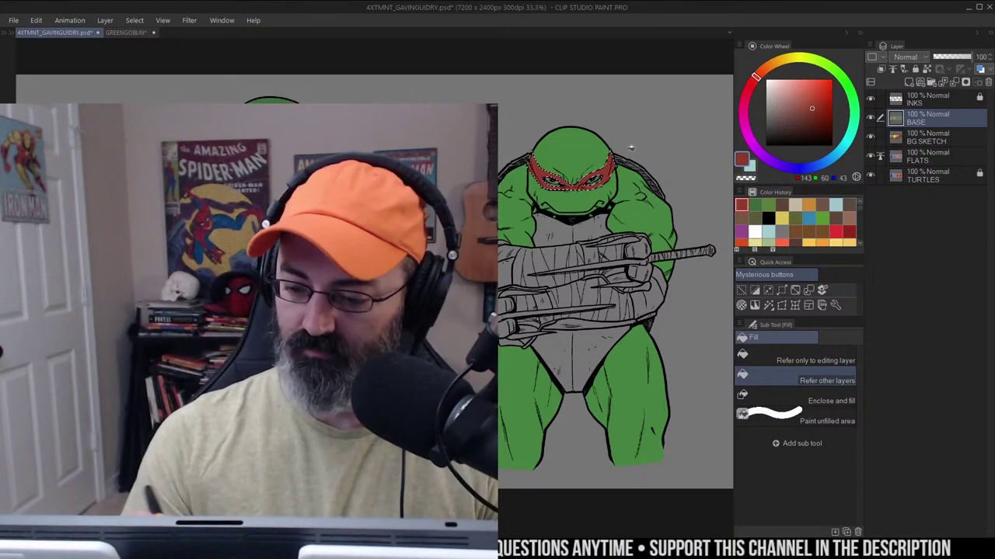
{"action": "key", "text": "m"}
{"action": "key", "text": "w"}
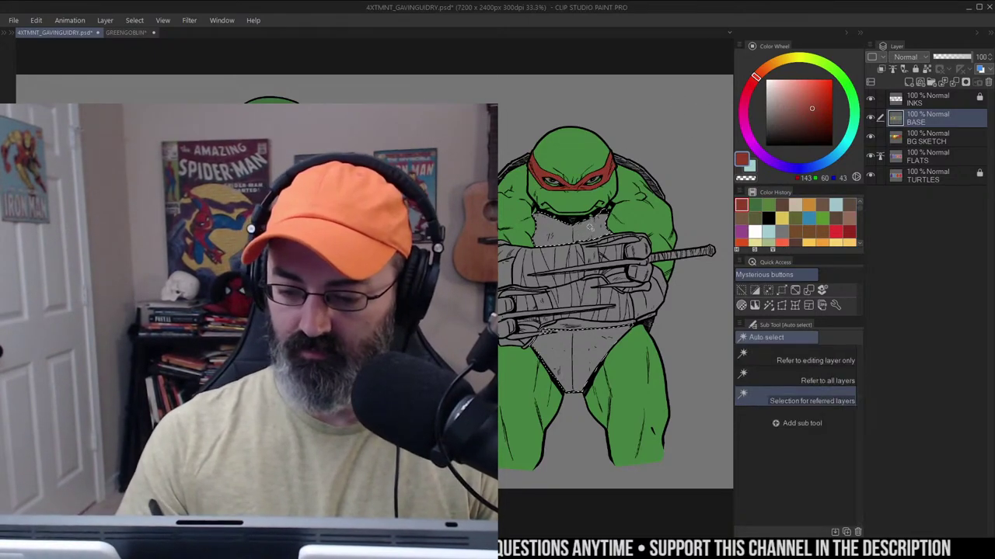
{"action": "key", "text": "slash"}
{"action": "left_click", "coordinate": [319, 270], "text": "alt"}
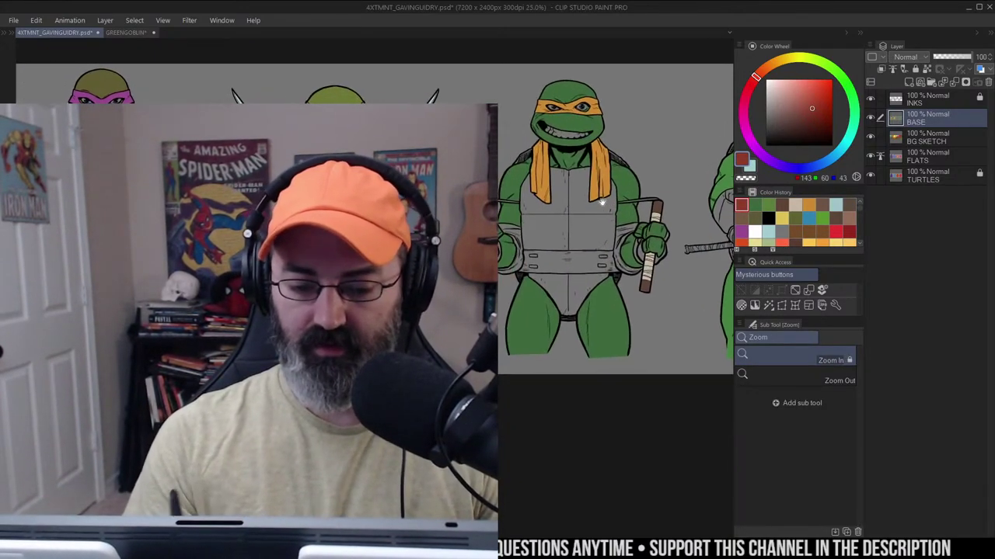
Select the third turtle's skin and set its hue to -15 and saturation to 11 with Hue/Saturation/Luminosity
{"action": "key", "text": "w"}
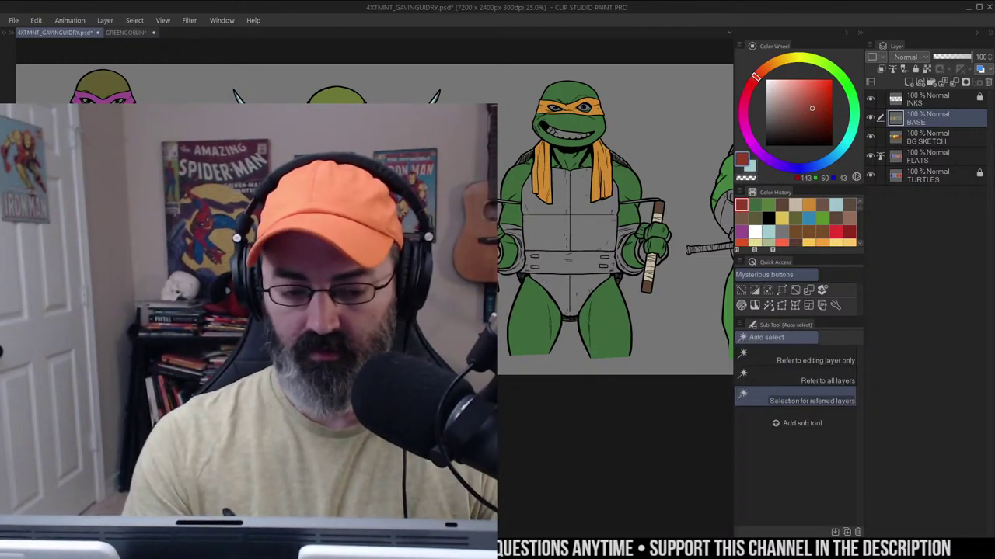
{"action": "key", "text": "ctrl+u"}
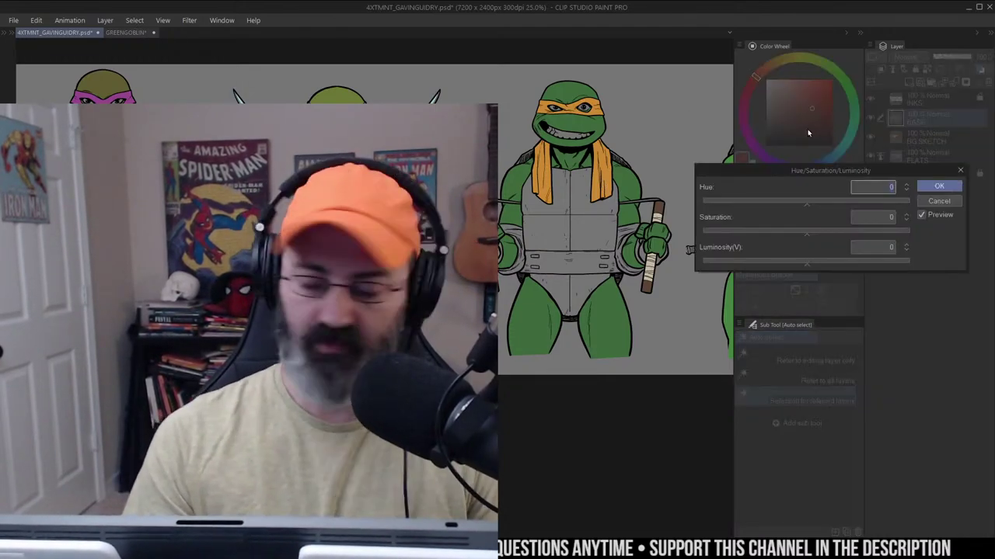
{"action": "left_click_drag", "start_coordinate": [807, 207], "coordinate": [792, 208]}
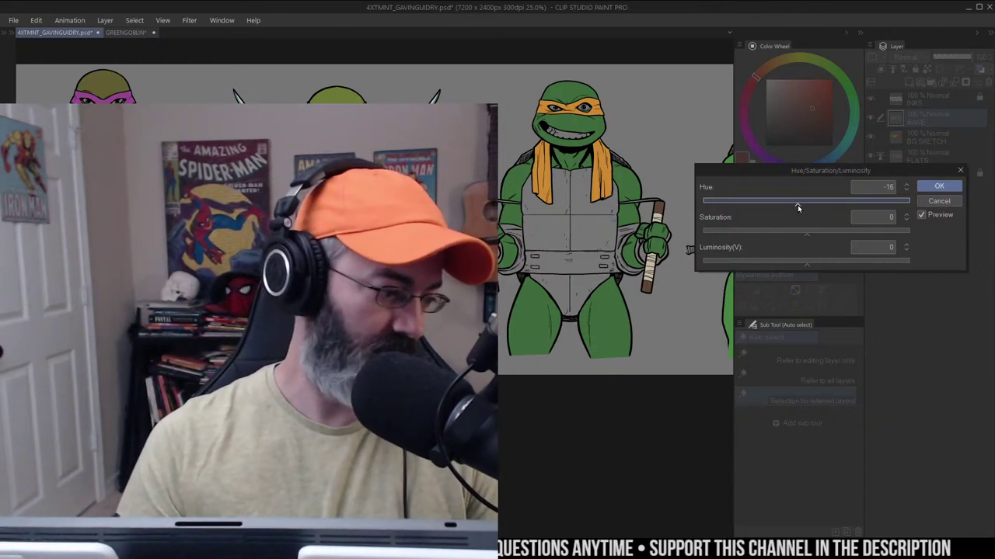
{"action": "left_click_drag", "start_coordinate": [829, 231], "coordinate": [820, 235]}
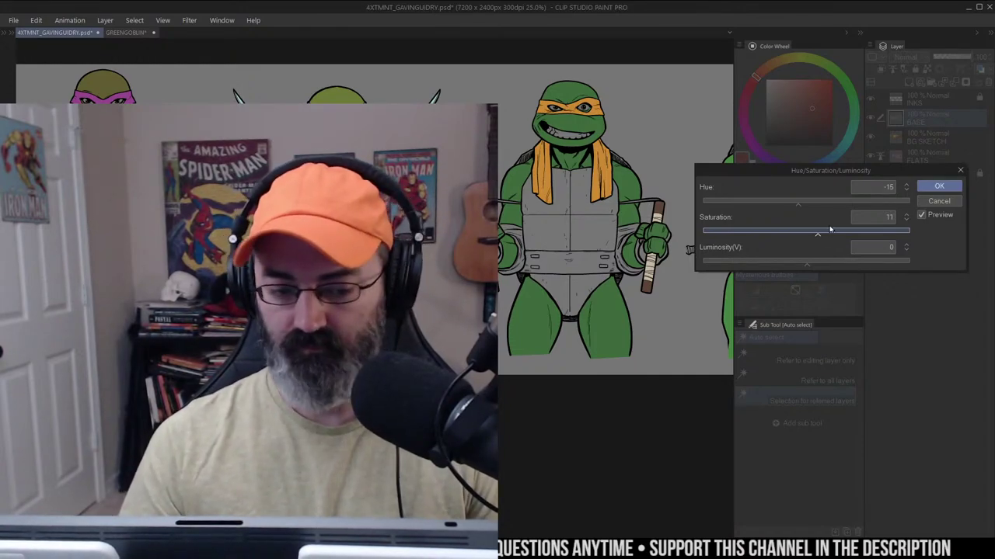
{"action": "left_click", "coordinate": [938, 187]}
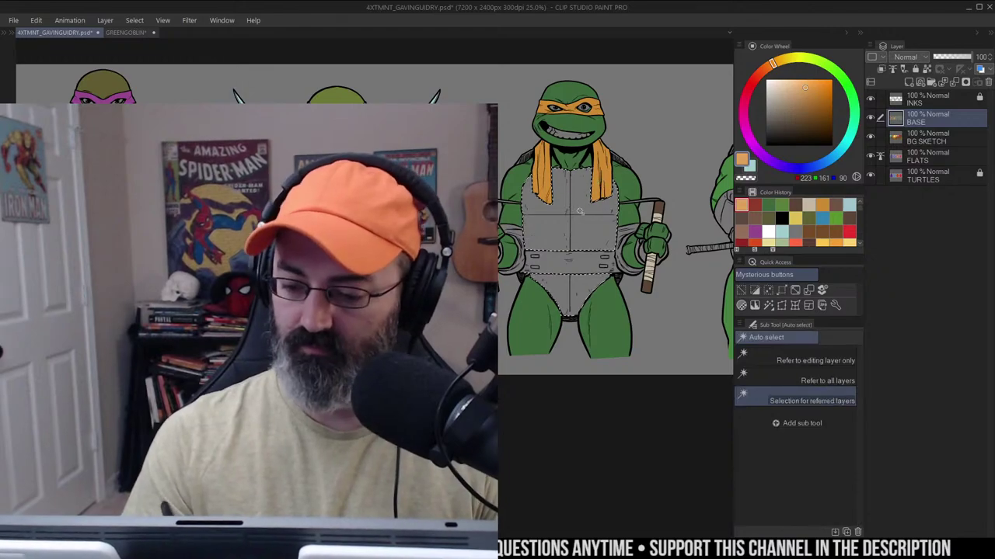
Fill the third and fourth turtles' plastrons with the sampled light orange (RGB 223, 161, 90), and deselect
{"action": "left_click_drag", "start_coordinate": [580, 212], "coordinate": [402, 215]}
{"action": "left_click", "coordinate": [625, 183]}
{"action": "left_click", "coordinate": [620, 272]}
{"action": "key", "text": "alt+Delete"}
{"action": "key", "text": "ctrl+d"}
{"action": "key", "text": "g"}
Fill the third turtle's belt with the brown sampled from the nunchuck, darkened to RGB 80, 65, 57
{"action": "key", "text": "m"}
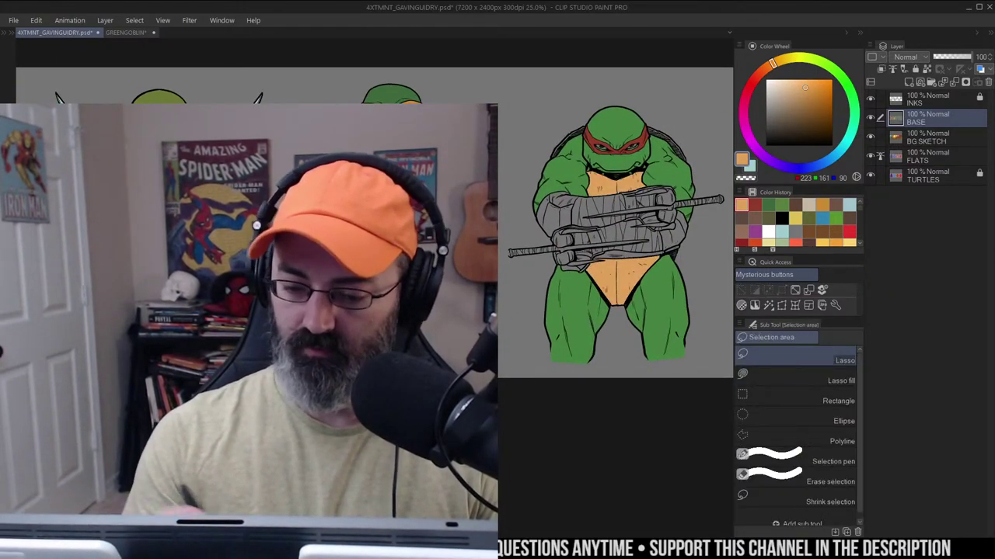
{"action": "key", "text": "g"}
{"action": "left_click_drag", "start_coordinate": [504, 170], "coordinate": [575, 148]}
{"action": "key", "text": "m"}
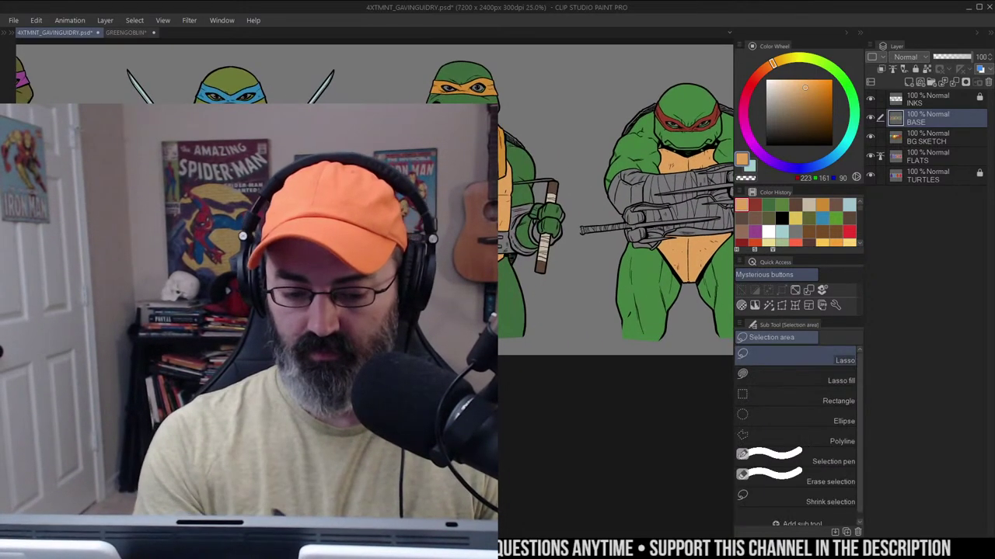
{"action": "left_click", "coordinate": [552, 191], "text": "alt"}
{"action": "key", "text": "g"}
{"action": "left_click", "coordinate": [505, 242]}
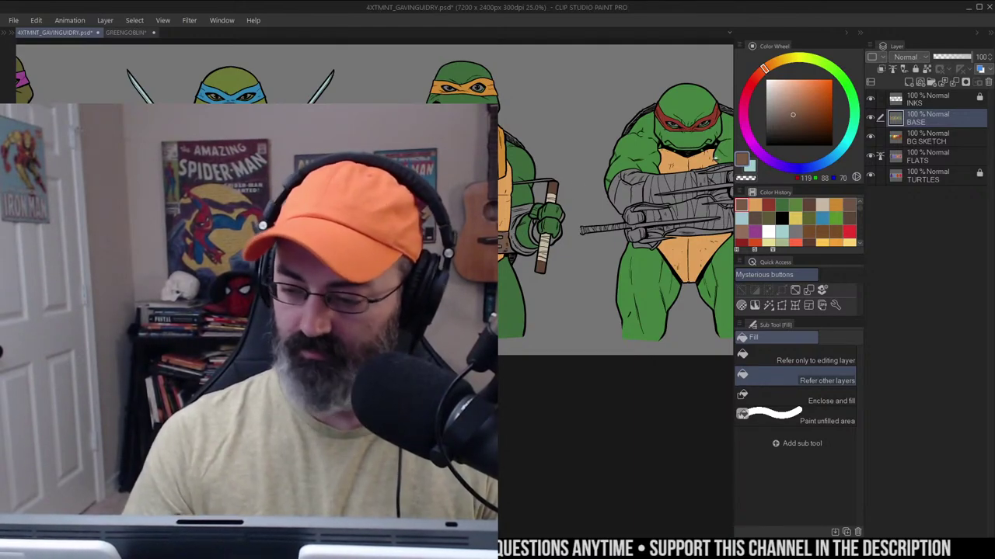
{"action": "left_click", "coordinate": [784, 125]}
{"action": "left_click", "coordinate": [507, 237]}
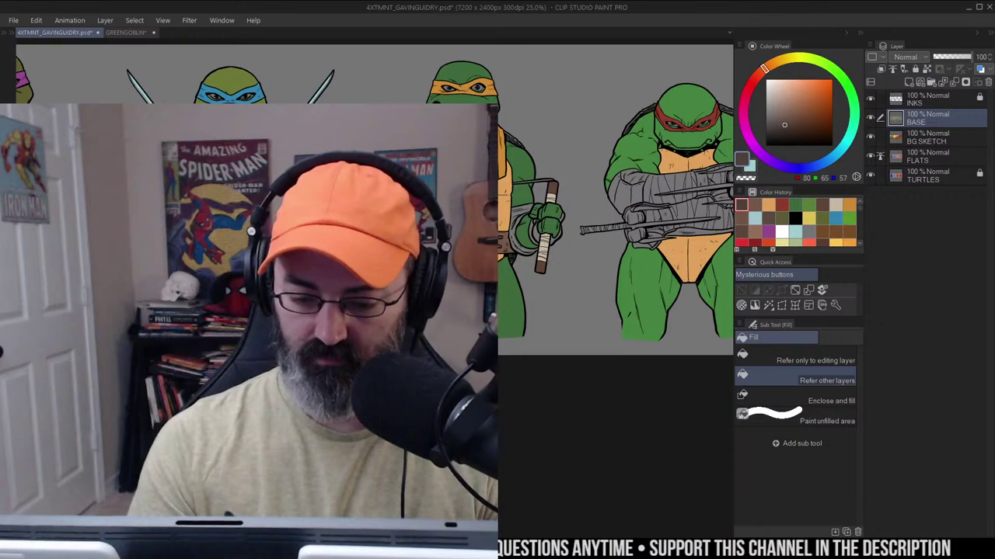
Fill the third turtle's forearm wraps with the cream sampled from the nunchuck grip (RGB 197, 184, 161)
{"action": "left_click", "coordinate": [551, 199], "text": "alt"}
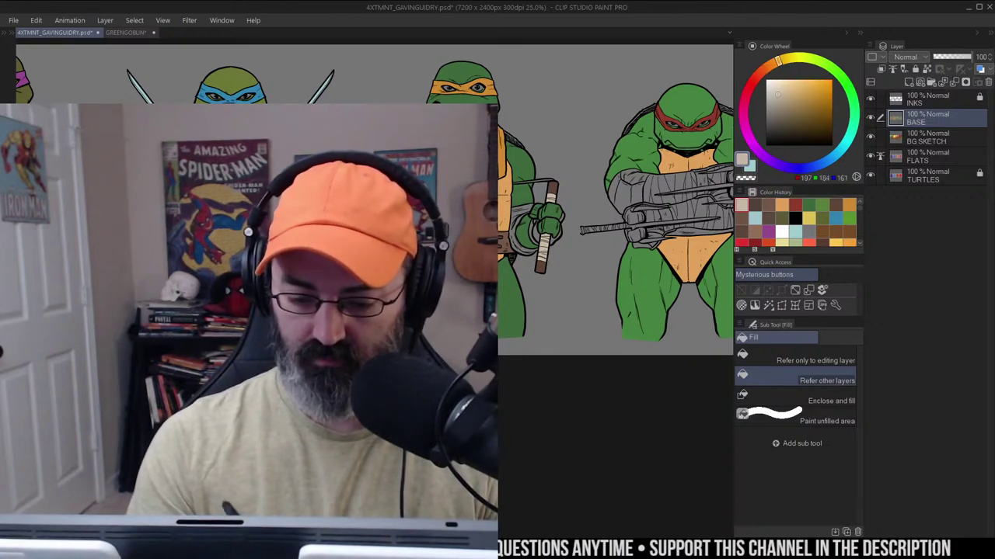
{"action": "key", "text": "ctrl+space"}
{"action": "left_click", "coordinate": [378, 250]}
{"action": "left_click", "coordinate": [617, 217]}
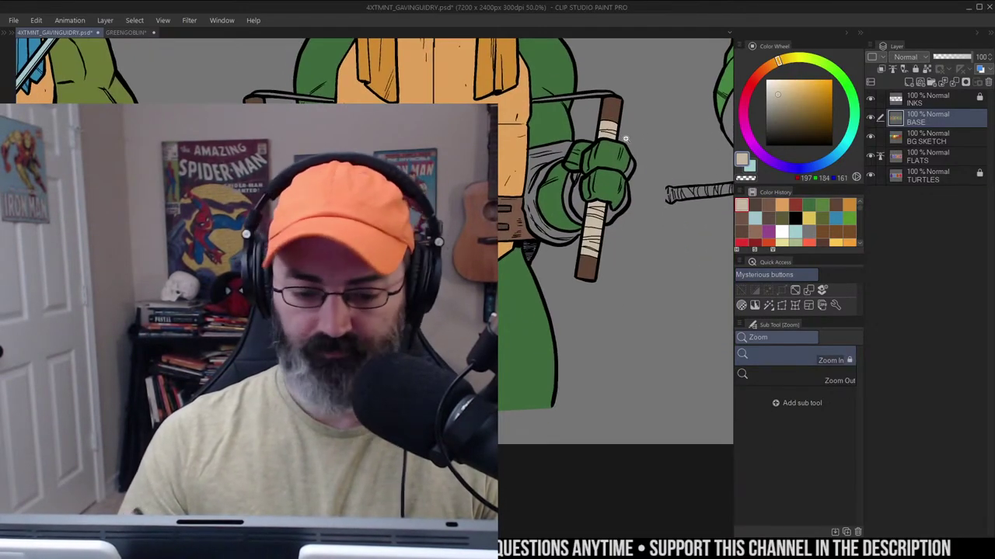
{"action": "left_click_drag", "start_coordinate": [625, 138], "coordinate": [674, 157]}
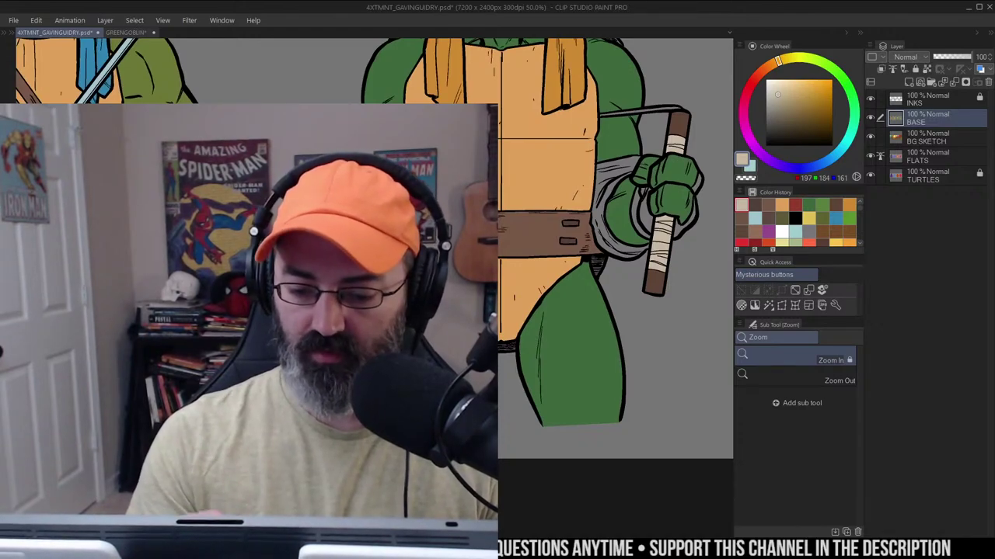
{"action": "left_click", "coordinate": [604, 208]}
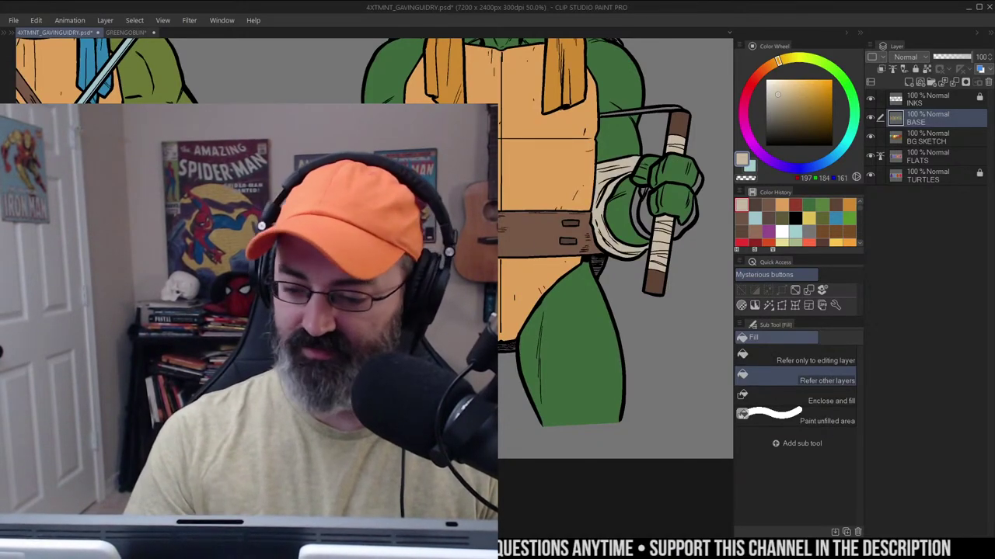
{"action": "left_click", "coordinate": [643, 215], "text": "alt"}
{"action": "left_click_drag", "start_coordinate": [643, 215], "coordinate": [631, 232]}
{"action": "left_click", "coordinate": [594, 216]}
{"action": "left_click", "coordinate": [605, 222]}
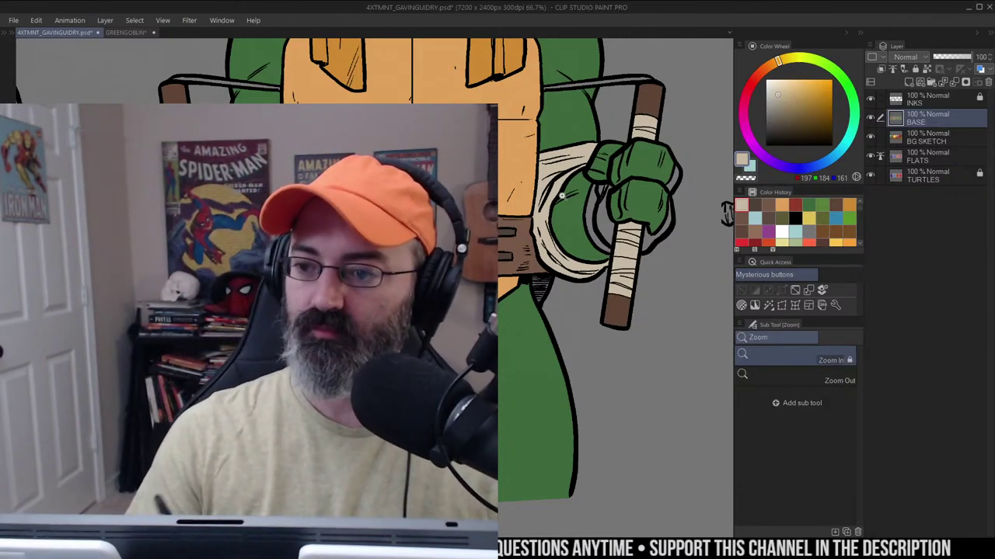
{"action": "scroll", "coordinate": [562, 196], "scroll_direction": "down", "scroll_amount": 3}
{"action": "scroll", "coordinate": [559, 199], "scroll_direction": "up", "scroll_amount": 1}
{"action": "left_click_drag", "start_coordinate": [452, 208], "coordinate": [636, 192]}
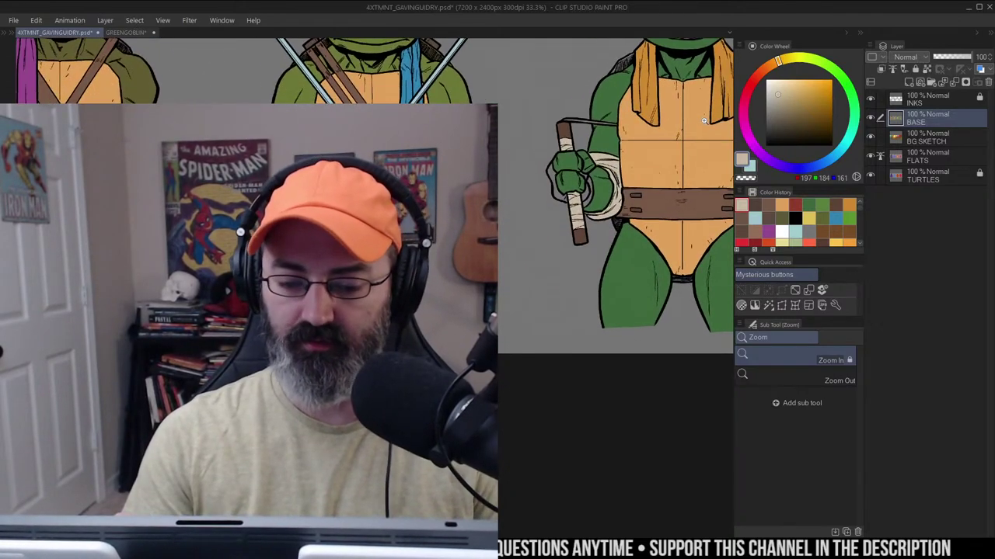
{"action": "left_click_drag", "start_coordinate": [504, 191], "coordinate": [591, 192]}
{"action": "scroll", "coordinate": [587, 193], "scroll_direction": "up", "scroll_amount": 1}
{"action": "left_click_drag", "start_coordinate": [501, 140], "coordinate": [582, 136]}
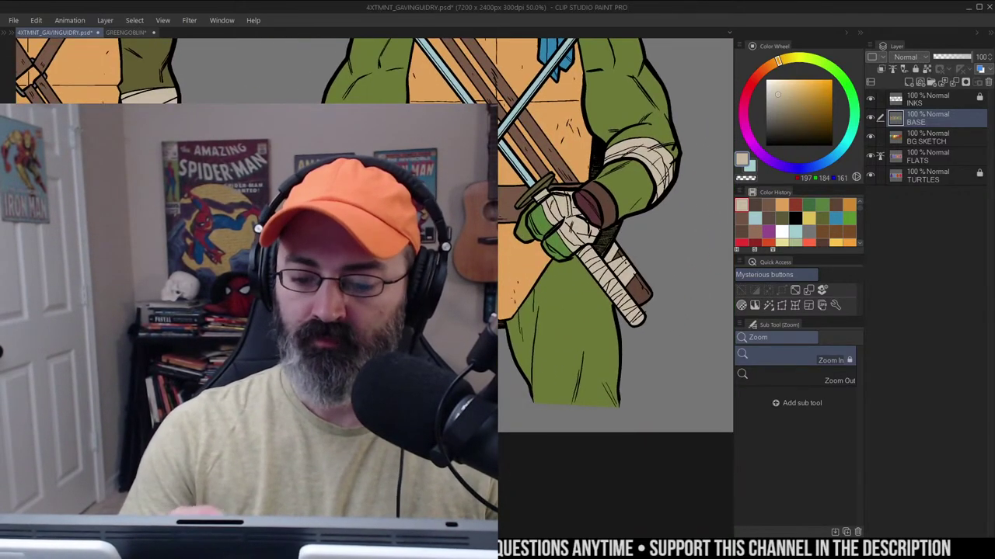
{"action": "scroll", "coordinate": [388, 171], "scroll_direction": "up", "scroll_amount": 1}
{"action": "left_click_drag", "start_coordinate": [388, 171], "coordinate": [456, 163]}
{"action": "key", "text": "m"}
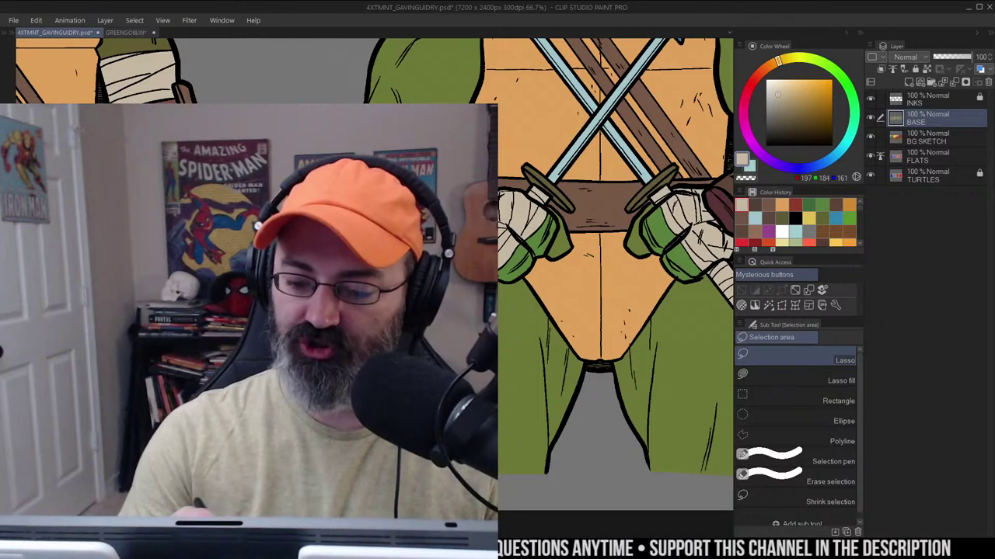
{"action": "left_click_drag", "start_coordinate": [731, 55], "coordinate": [608, 65]}
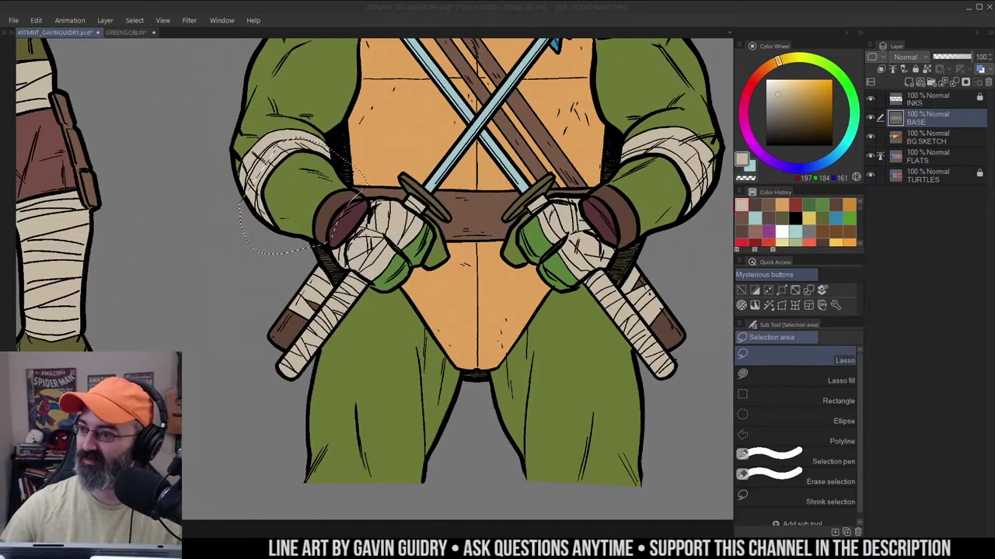
{"action": "left_click", "coordinate": [510, 166]}
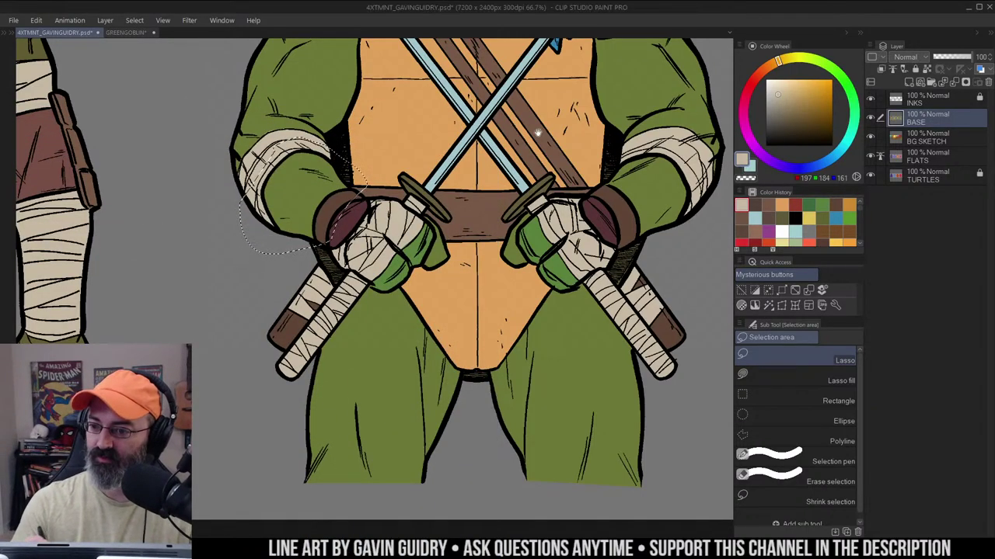
{"action": "key", "text": "ctrl+d"}
Lasso the second turtle's forearm on the first turtle's side, between the elbow wraps and the wristband
{"action": "left_click_drag", "start_coordinate": [538, 128], "coordinate": [592, 114]}
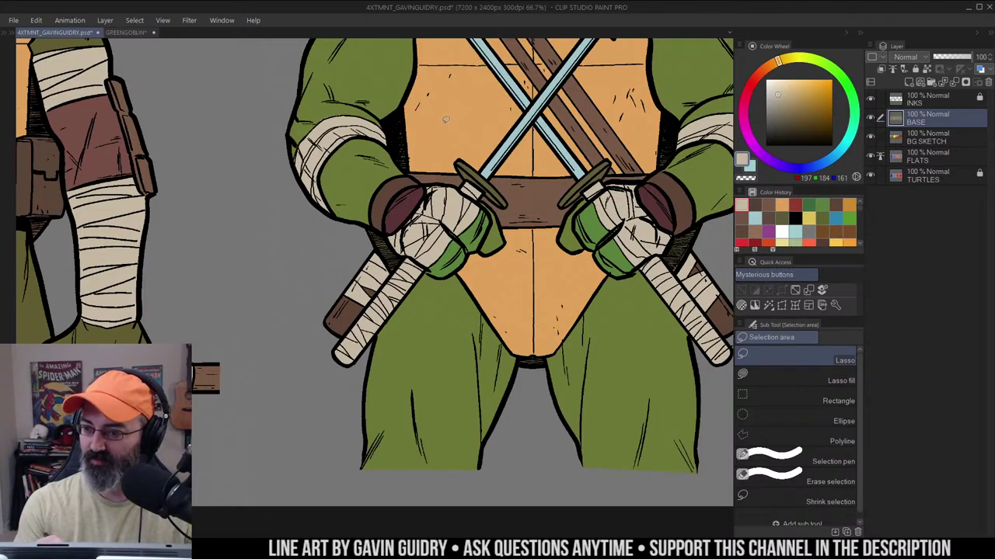
{"action": "mouse_move", "coordinate": [388, 126]}
{"action": "left_mouse_down"}
{"action": "mouse_move", "coordinate": [417, 133]}
{"action": "mouse_move", "coordinate": [408, 180]}
{"action": "mouse_move", "coordinate": [371, 241]}
{"action": "mouse_move", "coordinate": [319, 148]}
{"action": "left_mouse_up"}
{"action": "key", "text": "g"}
{"action": "key", "text": "ctrl+z"}
{"action": "left_click", "coordinate": [394, 180], "text": "alt"}
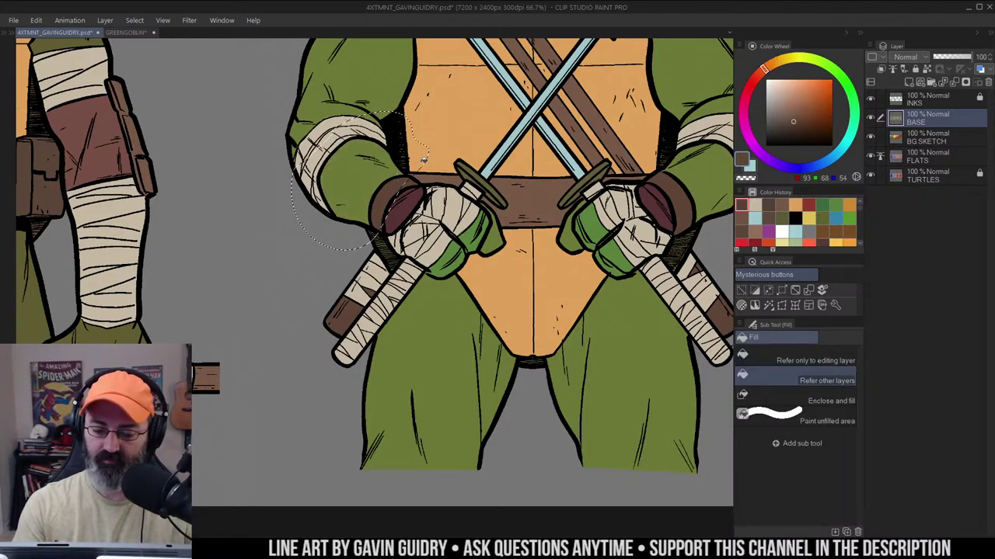
{"action": "left_click", "coordinate": [405, 201], "text": "alt"}
{"action": "left_click", "coordinate": [407, 199], "text": "alt"}
{"action": "left_click", "coordinate": [369, 180]}
{"action": "key", "text": "m"}
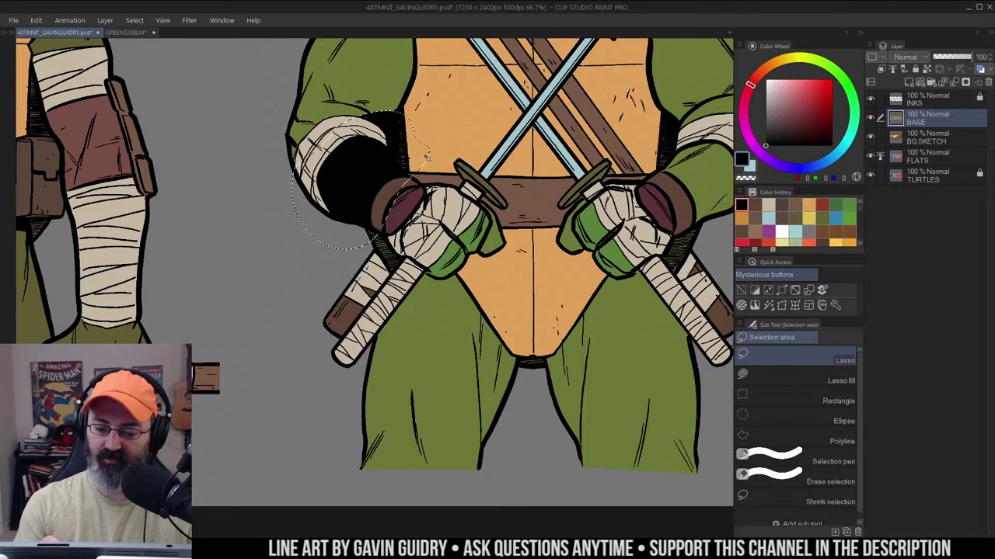
{"action": "key", "text": "ctrl+z"}
Fill the selected forearm with the dark maroon sampled from inside the wristband (RGB 87, 50, 51), and deselect
{"action": "left_click", "coordinate": [404, 205], "text": "alt"}
{"action": "key", "text": "g"}
{"action": "left_click", "coordinate": [369, 180]}
{"action": "key", "text": "m"}
{"action": "key", "text": "ctrl+z"}
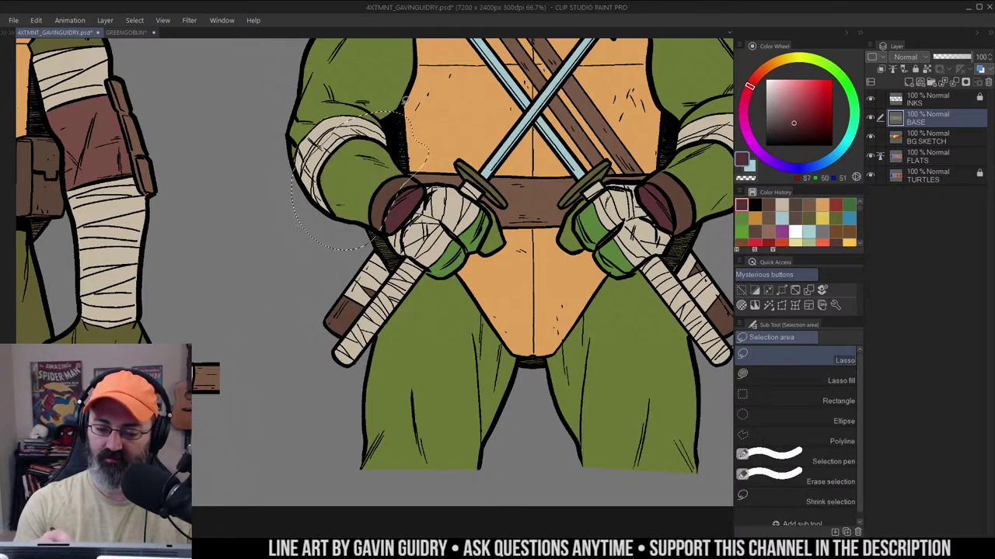
{"action": "key", "text": "g"}
{"action": "left_click", "coordinate": [366, 182]}
{"action": "key", "text": "m"}
{"action": "key", "text": "ctrl+d"}
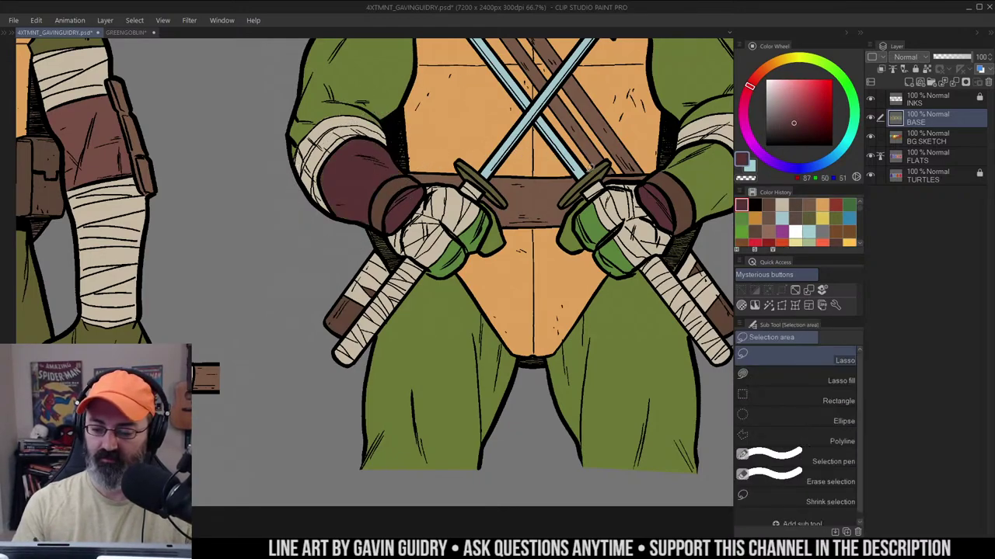
Lasso the second turtle's other forearm and fill it with the same dark maroon (RGB 87, 50, 51)
{"action": "left_click", "coordinate": [547, 193], "text": "alt"}
{"action": "left_click", "coordinate": [548, 193], "text": "alt"}
{"action": "left_click_drag", "start_coordinate": [628, 206], "coordinate": [510, 206]}
{"action": "scroll", "coordinate": [509, 206], "scroll_direction": "up", "scroll_amount": 2}
{"action": "key", "text": "m"}
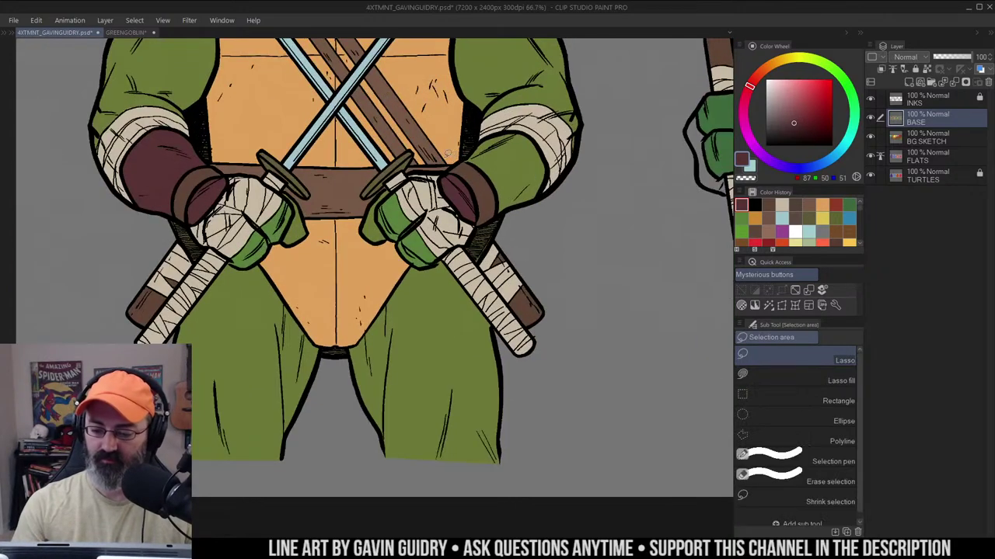
{"action": "mouse_move", "coordinate": [450, 154]}
{"action": "left_mouse_down"}
{"action": "mouse_move", "coordinate": [565, 201]}
{"action": "mouse_move", "coordinate": [490, 115]}
{"action": "left_mouse_up"}
{"action": "key", "text": "g"}
{"action": "key", "text": "ctrl+d"}
Shift the second turtle's maroon forearms to hue 39, saturation 10 and luminosity 10 with Hue/Saturation/Luminosity
{"action": "scroll", "coordinate": [515, 157], "scroll_direction": "down", "scroll_amount": 3}
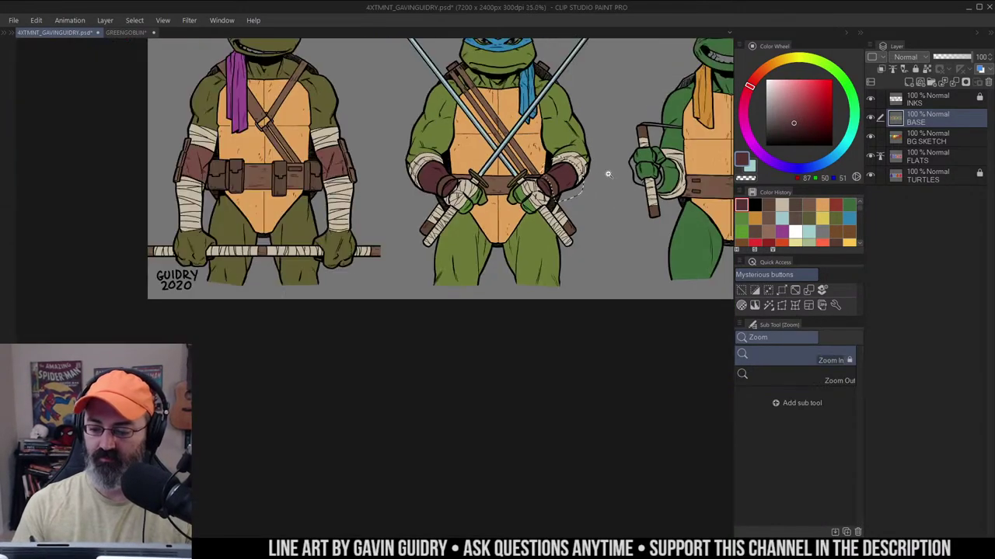
{"action": "key", "text": "w"}
{"action": "key", "text": "m"}
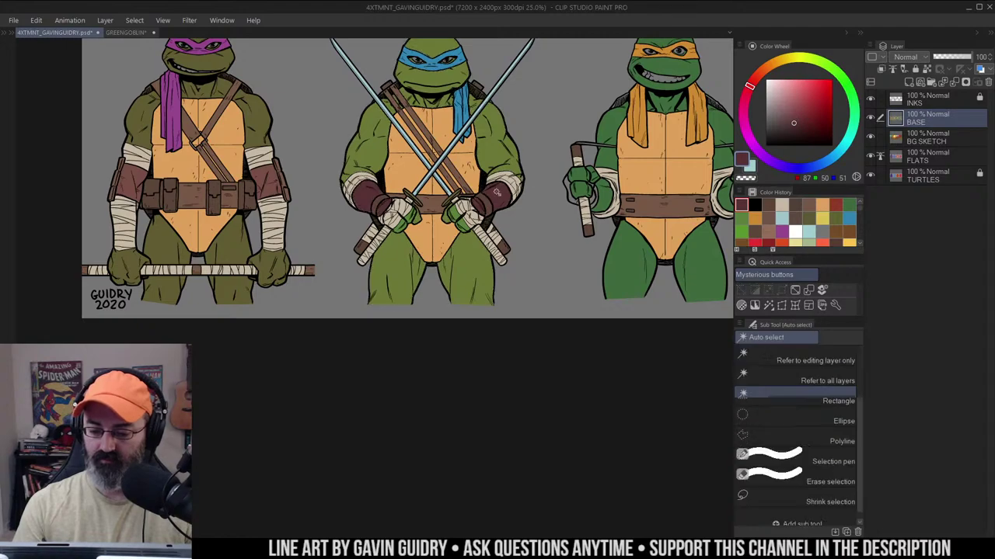
{"action": "scroll", "coordinate": [493, 198], "scroll_direction": "up", "scroll_amount": 2}
{"action": "key", "text": "w"}
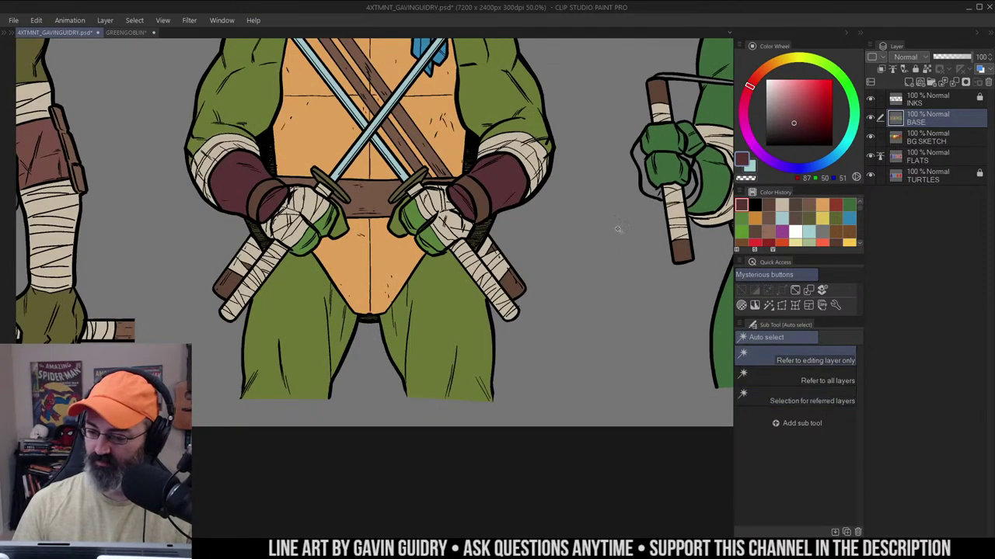
{"action": "key", "text": "ctrl+u"}
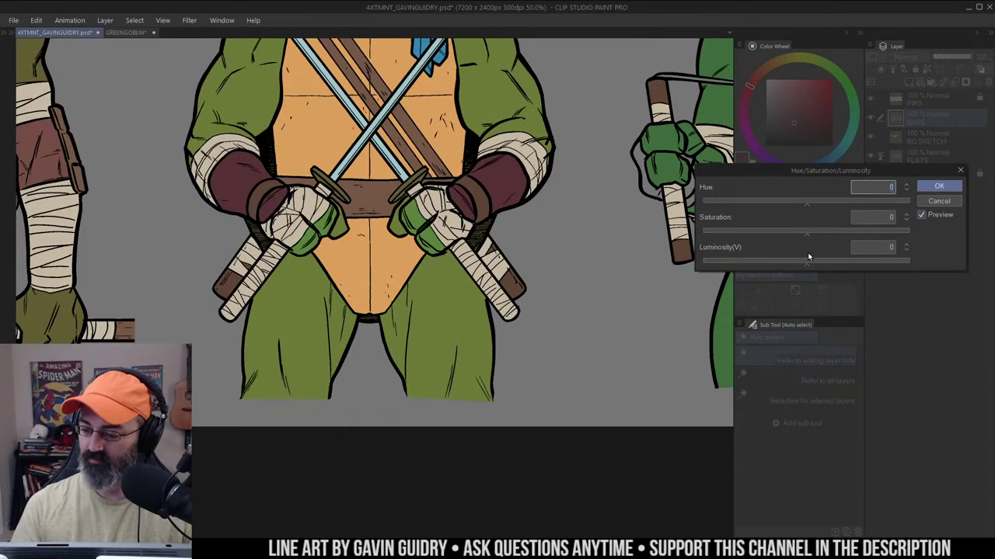
{"action": "left_click_drag", "start_coordinate": [808, 258], "coordinate": [820, 262]}
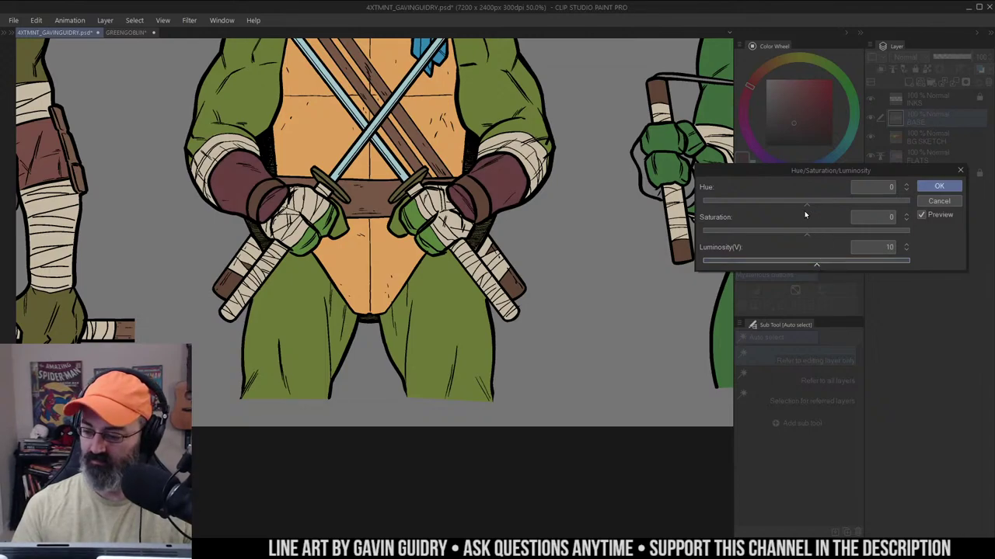
{"action": "mouse_move", "coordinate": [804, 204]}
{"action": "left_mouse_down"}
{"action": "mouse_move", "coordinate": [794, 202]}
{"action": "mouse_move", "coordinate": [818, 203]}
{"action": "left_mouse_up"}
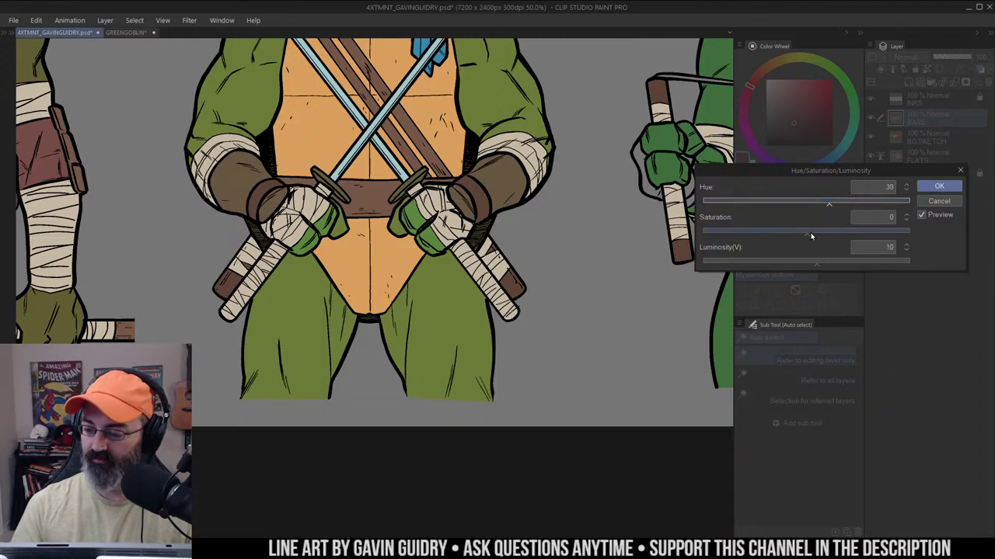
{"action": "left_click_drag", "start_coordinate": [810, 235], "coordinate": [819, 234]}
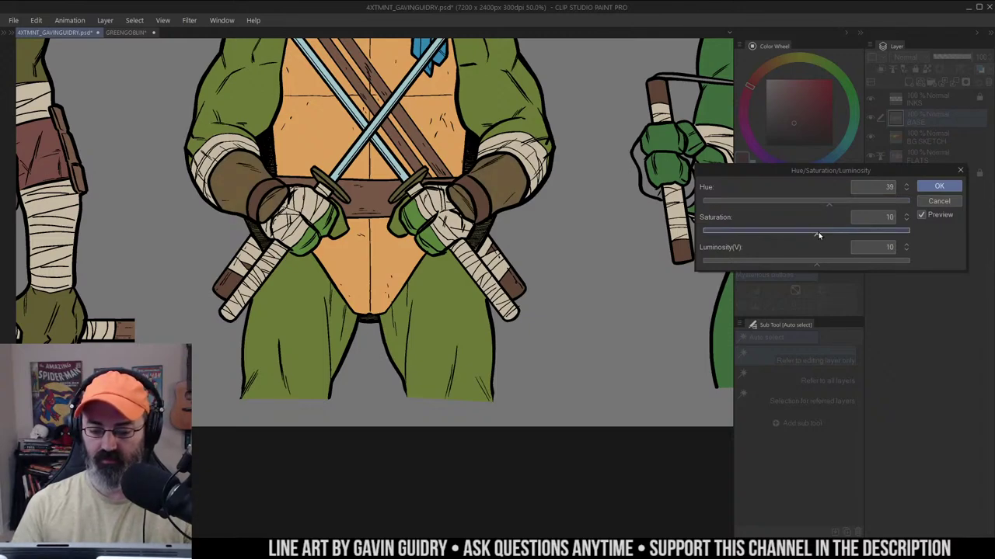
{"action": "left_click", "coordinate": [938, 187]}
Fill the third turtle's forearm guards behind the fists with the brown sampled from the second turtle's forearm (RGB 109, 90, 60)
{"action": "left_click", "coordinate": [516, 223], "text": "alt"}
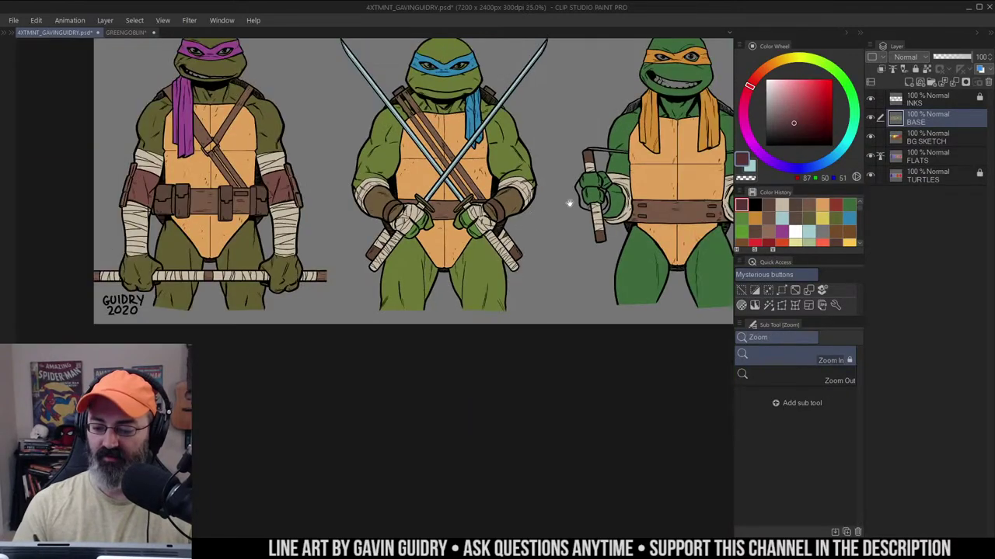
{"action": "left_click_drag", "start_coordinate": [569, 203], "coordinate": [556, 240]}
{"action": "left_click_drag", "start_coordinate": [615, 158], "coordinate": [604, 138]}
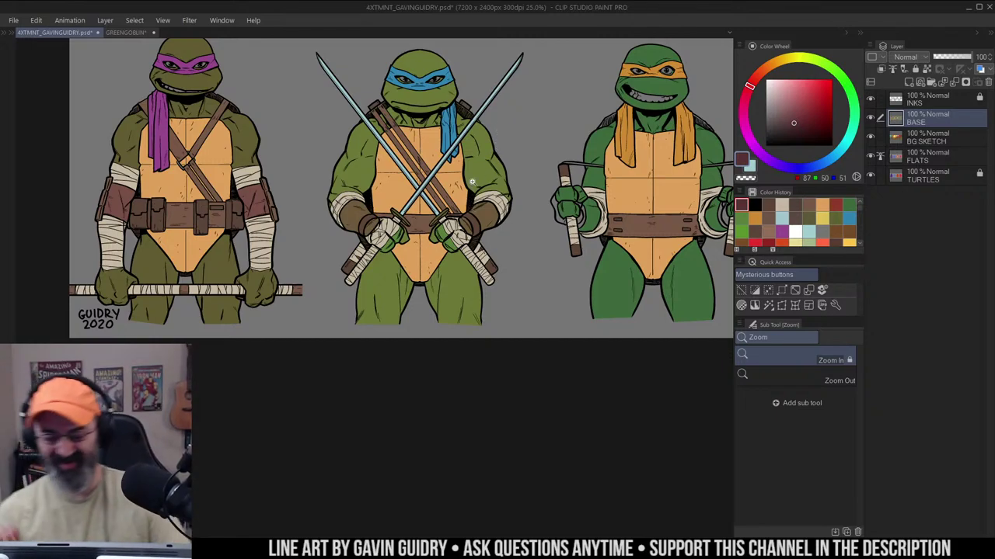
{"action": "key", "text": "m"}
{"action": "left_click_drag", "start_coordinate": [634, 196], "coordinate": [509, 204]}
{"action": "key", "text": "ctrl+space"}
{"action": "left_click", "coordinate": [523, 234]}
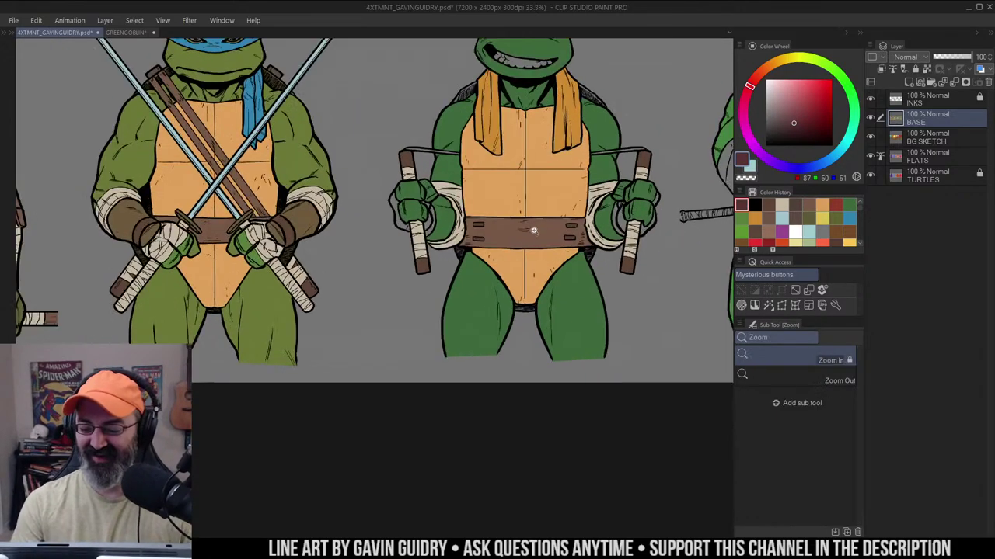
{"action": "left_click", "coordinate": [533, 229]}
{"action": "left_click_drag", "start_coordinate": [546, 231], "coordinate": [565, 213]}
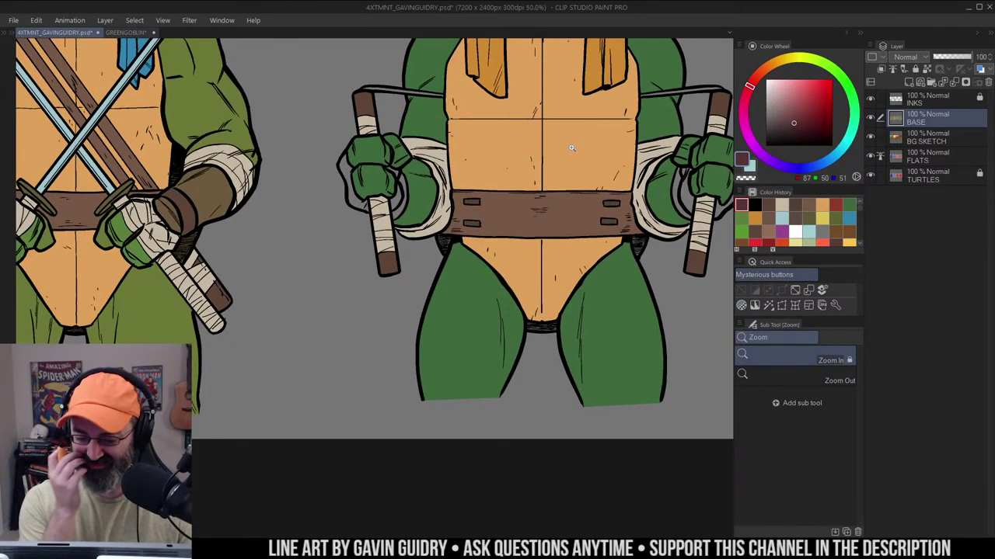
{"action": "left_click_drag", "start_coordinate": [571, 147], "coordinate": [529, 219]}
{"action": "key", "text": "w"}
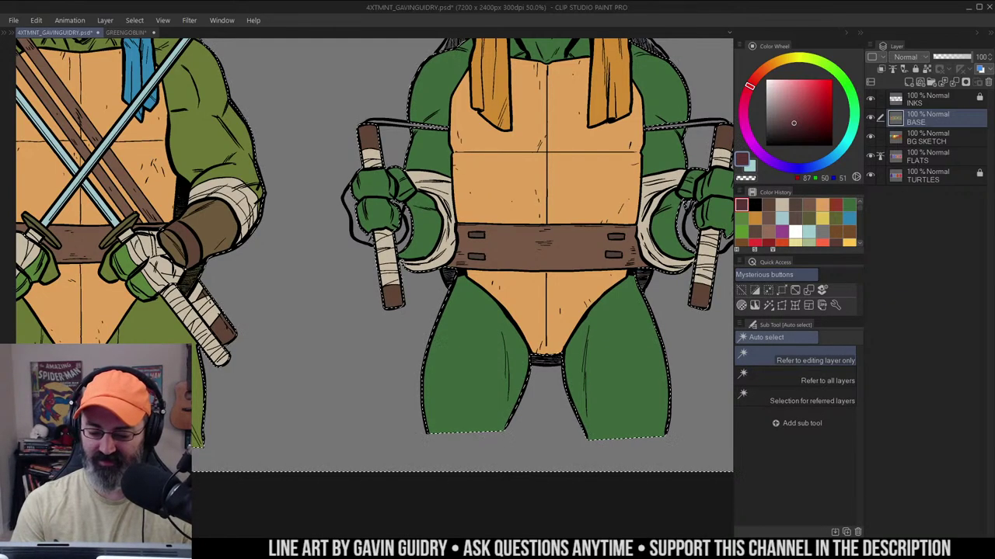
{"action": "key", "text": "m"}
{"action": "key", "text": "w"}
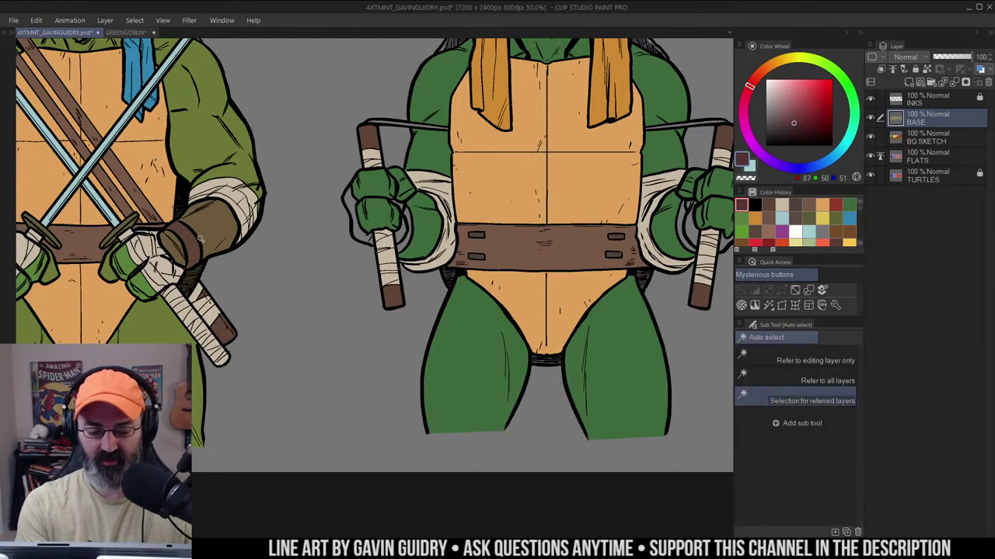
{"action": "left_click", "coordinate": [213, 226], "text": "alt"}
{"action": "key", "text": "g"}
{"action": "left_click", "coordinate": [405, 230]}
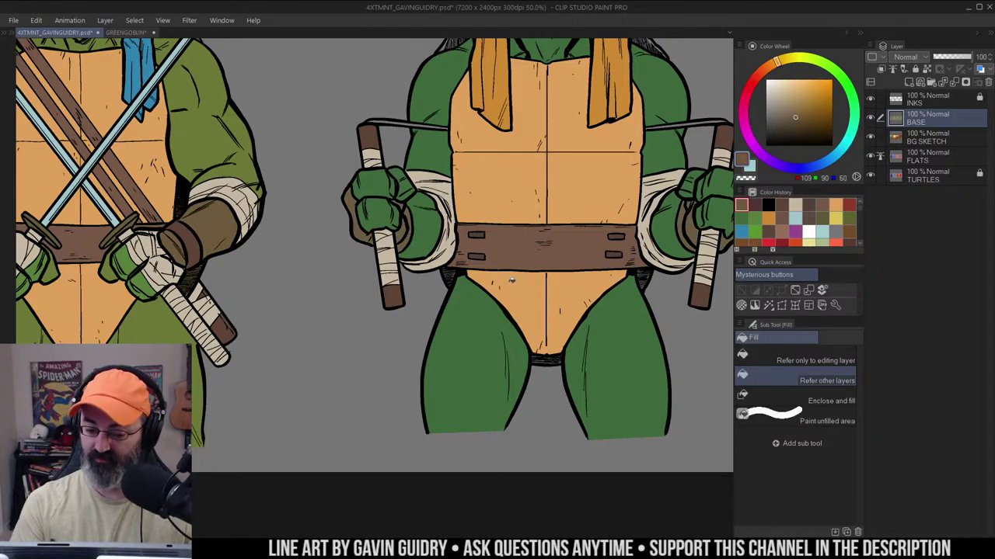
Sample the third turtle's skin green and darken it to RGB 58, 82, 58
{"action": "left_click_drag", "start_coordinate": [628, 280], "coordinate": [463, 262]}
{"action": "key", "text": "z"}
{"action": "left_click", "coordinate": [558, 226], "text": "alt"}
{"action": "left_click_drag", "start_coordinate": [585, 189], "coordinate": [604, 237]}
{"action": "left_click_drag", "start_coordinate": [671, 248], "coordinate": [607, 230]}
{"action": "left_click_drag", "start_coordinate": [250, 122], "coordinate": [386, 164]}
{"action": "key", "text": "m"}
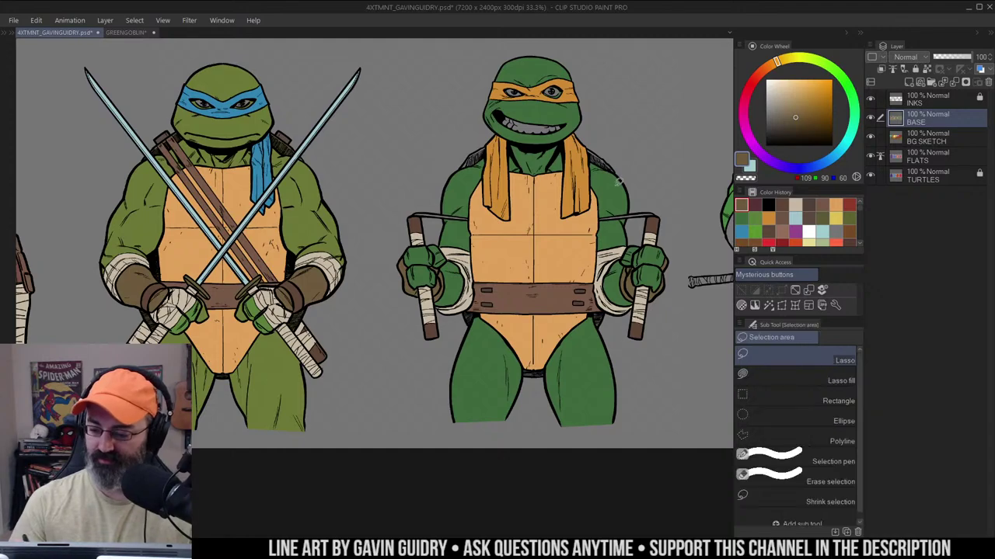
{"action": "key", "text": "w"}
{"action": "left_click", "coordinate": [612, 182], "text": "alt"}
{"action": "left_click_drag", "start_coordinate": [792, 118], "coordinate": [785, 125]}
Try to fill the third turtle's shell with the darkened green
{"action": "key", "text": "g"}
{"action": "left_click", "coordinate": [598, 150]}
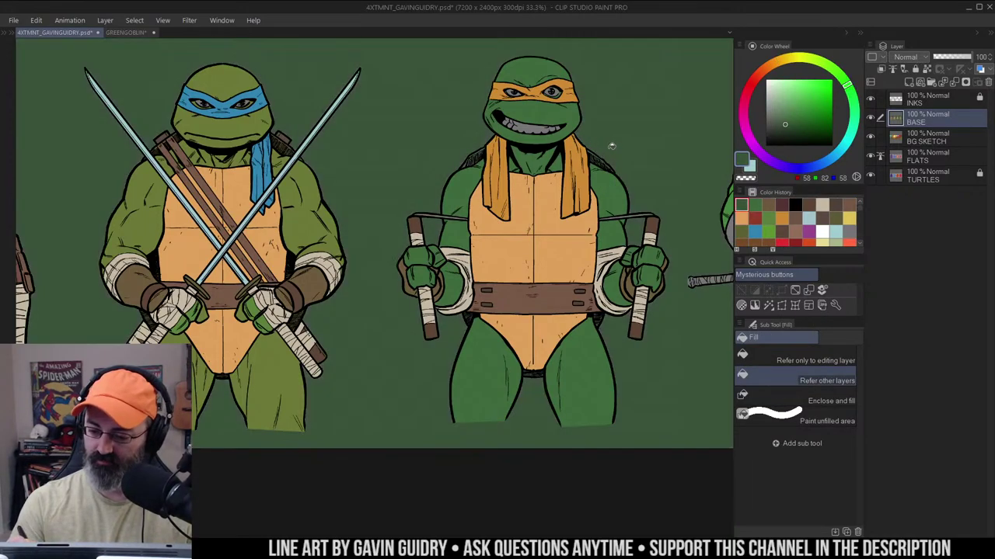
{"action": "key", "text": "ctrl+z"}
Shift the dark green towards yellow to RGB 72, 82, 58 and fill the fourth turtle's shell with it
{"action": "left_click_drag", "start_coordinate": [652, 171], "coordinate": [391, 173]}
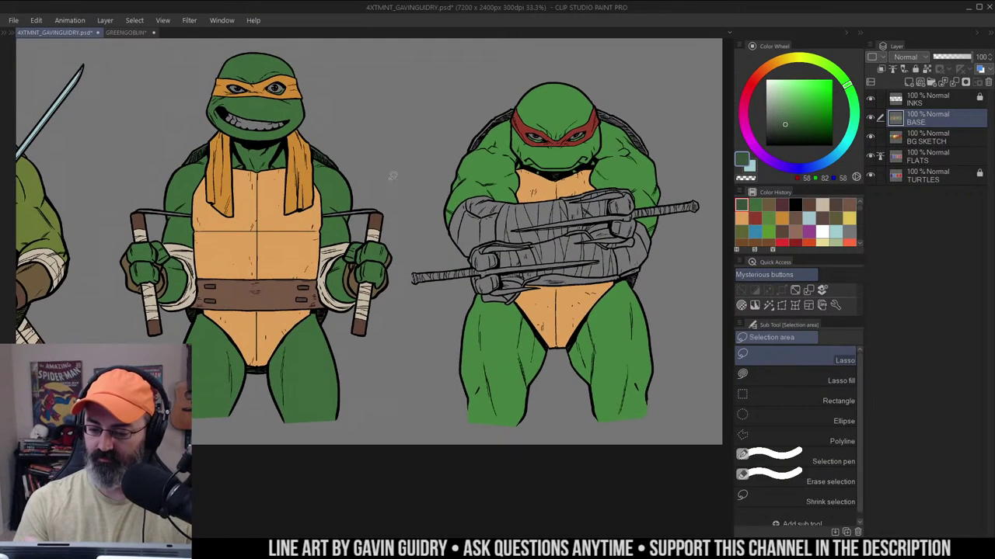
{"action": "left_click_drag", "start_coordinate": [832, 71], "coordinate": [821, 61]}
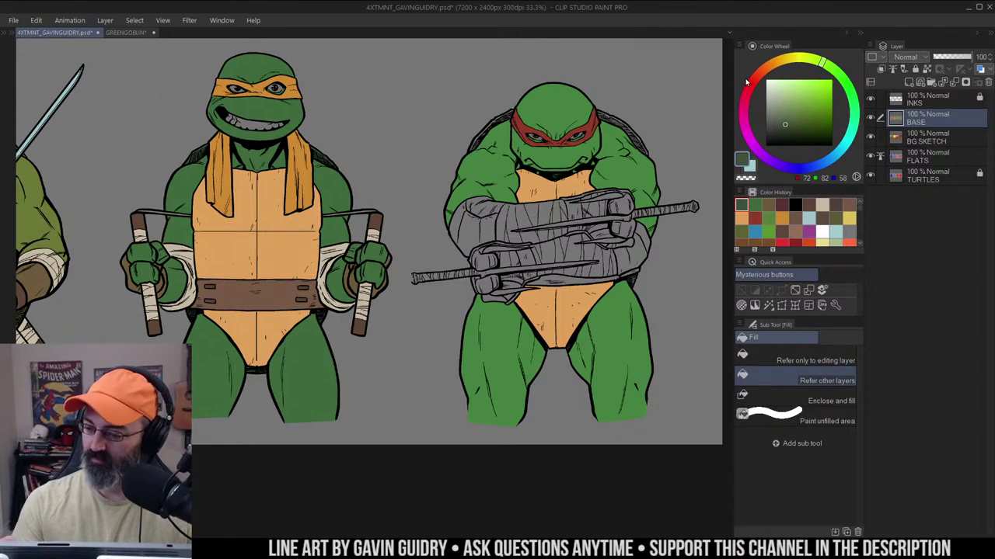
{"action": "left_click", "coordinate": [634, 132]}
{"action": "key", "text": "m"}
{"action": "key", "text": "ctrl+space"}
{"action": "left_click", "coordinate": [542, 218]}
{"action": "mouse_move", "coordinate": [627, 255]}
{"action": "left_mouse_down"}
{"action": "mouse_move", "coordinate": [574, 219]}
{"action": "mouse_move", "coordinate": [603, 240]}
{"action": "left_mouse_up"}
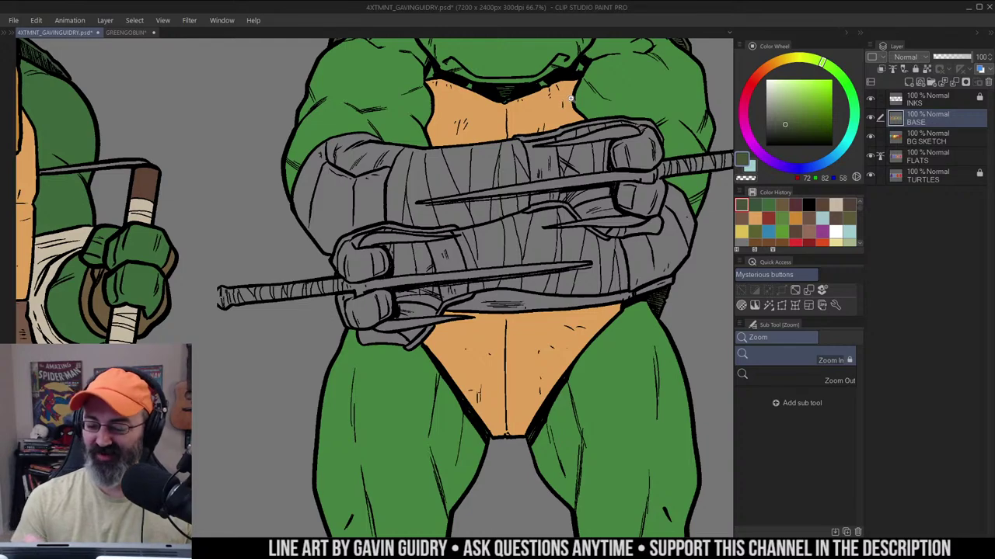
{"action": "left_click_drag", "start_coordinate": [593, 140], "coordinate": [600, 152]}
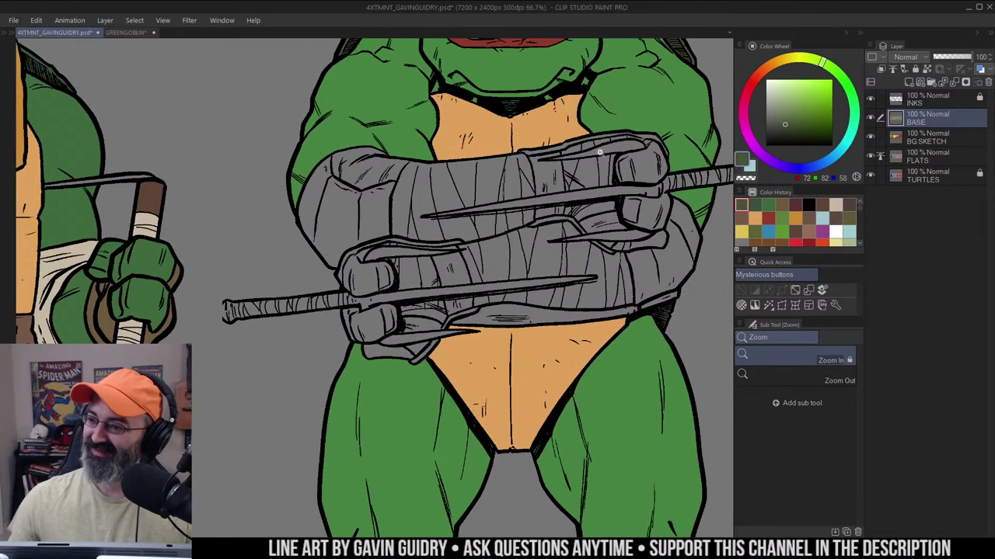
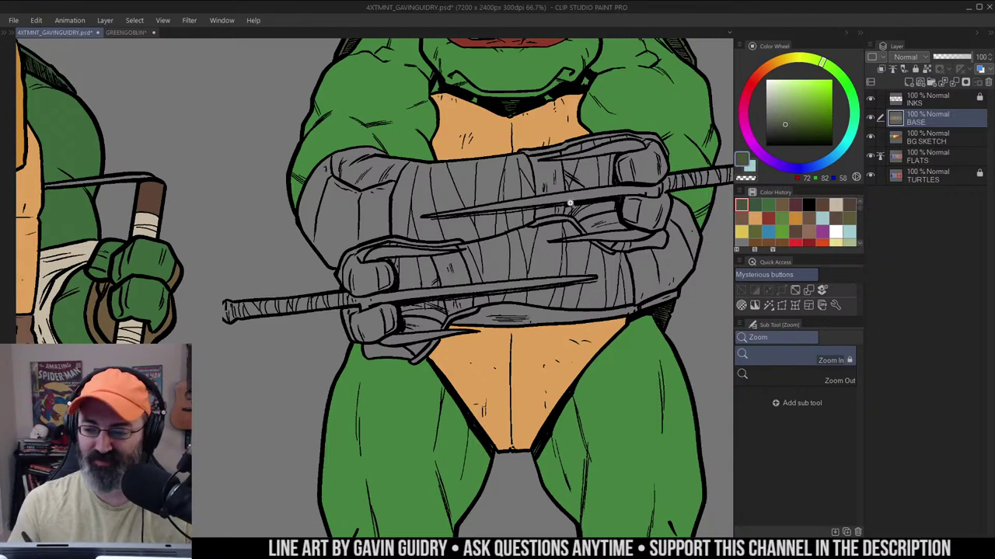
{"action": "mouse_move", "coordinate": [610, 188]}
{"action": "left_mouse_down"}
{"action": "mouse_move", "coordinate": [571, 177]}
{"action": "mouse_move", "coordinate": [628, 185]}
{"action": "left_mouse_up"}
{"action": "key", "text": "m"}
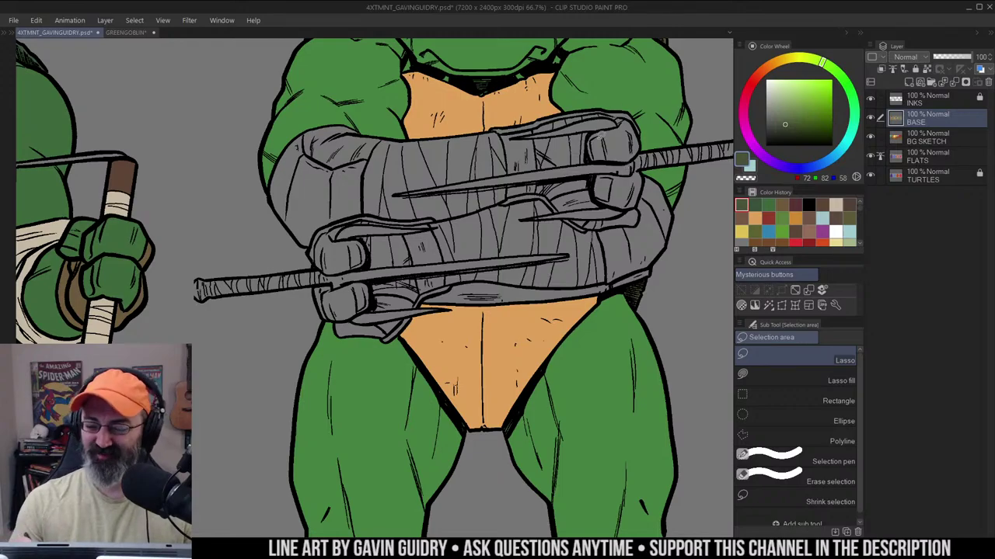
Fill the fourth turtle's elbow pads with the reddish brown sampled from the first turtle's elbow pad (RGB 119, 78, 70)
{"action": "left_click", "coordinate": [571, 170], "text": "alt"}
{"action": "left_click", "coordinate": [571, 170], "text": "alt"}
{"action": "left_click_drag", "start_coordinate": [569, 177], "coordinate": [632, 180]}
{"action": "left_click", "coordinate": [596, 189], "text": "alt"}
{"action": "left_click_drag", "start_coordinate": [553, 198], "coordinate": [623, 183]}
{"action": "left_click_drag", "start_coordinate": [634, 216], "coordinate": [529, 214]}
{"action": "right_click", "coordinate": [133, 184]}
{"action": "left_click", "coordinate": [651, 211]}
{"action": "scroll", "coordinate": [528, 213], "scroll_direction": "up", "scroll_amount": 1}
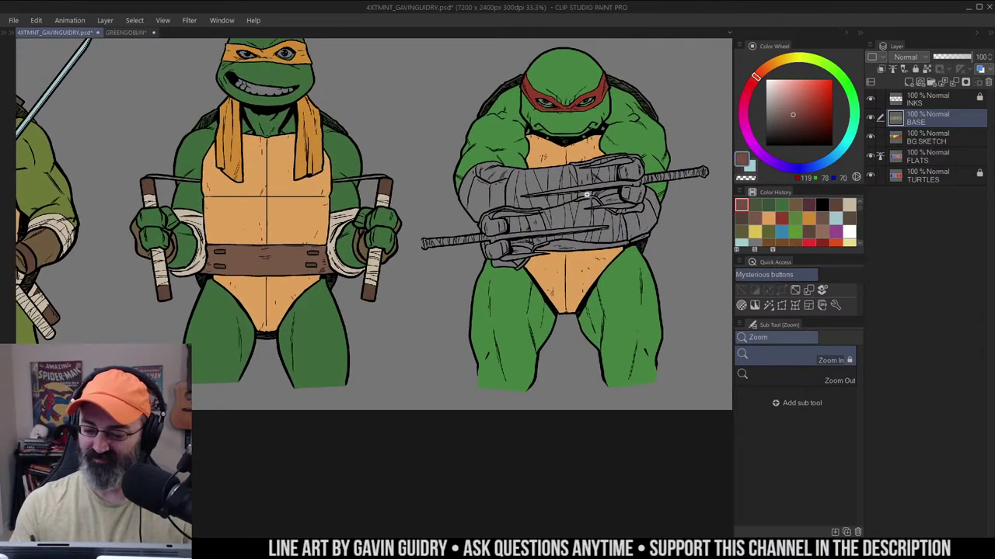
{"action": "key", "text": "g"}
{"action": "left_click", "coordinate": [477, 189]}
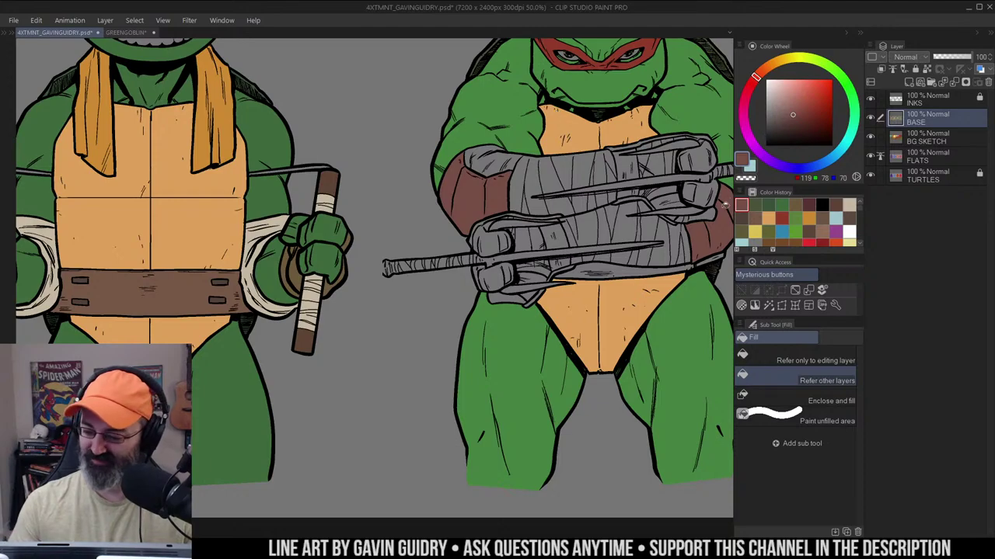
Fill the fourth turtle's forearm wraps with the third turtle's wrap cream (RGB 197, 184, 161) and the upper elbow pad section with greyish brown (RGB 124, 100, 96)
{"action": "scroll", "coordinate": [712, 213], "scroll_direction": "right", "scroll_amount": 2}
{"action": "left_click", "coordinate": [218, 241], "text": "alt"}
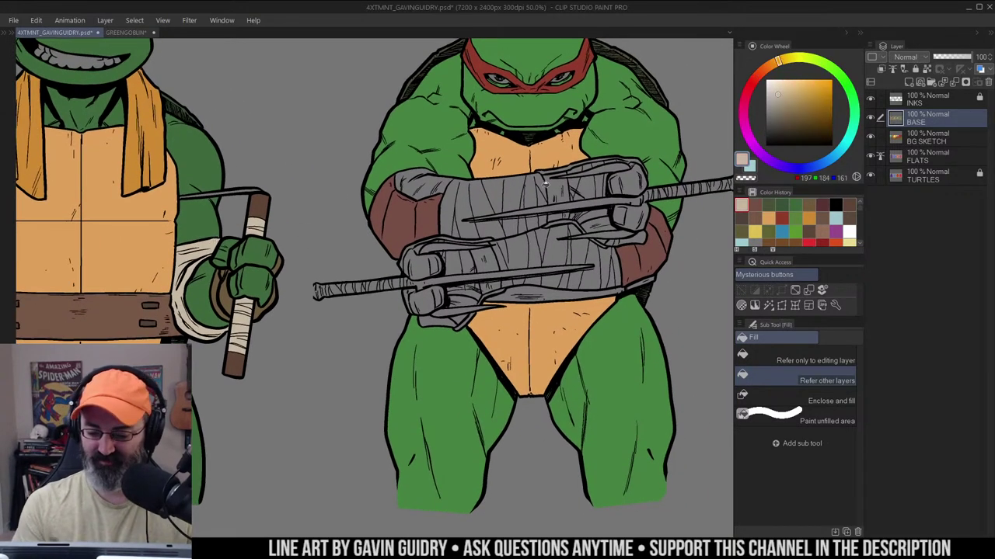
{"action": "left_click", "coordinate": [546, 182]}
{"action": "left_click", "coordinate": [433, 199], "text": "alt"}
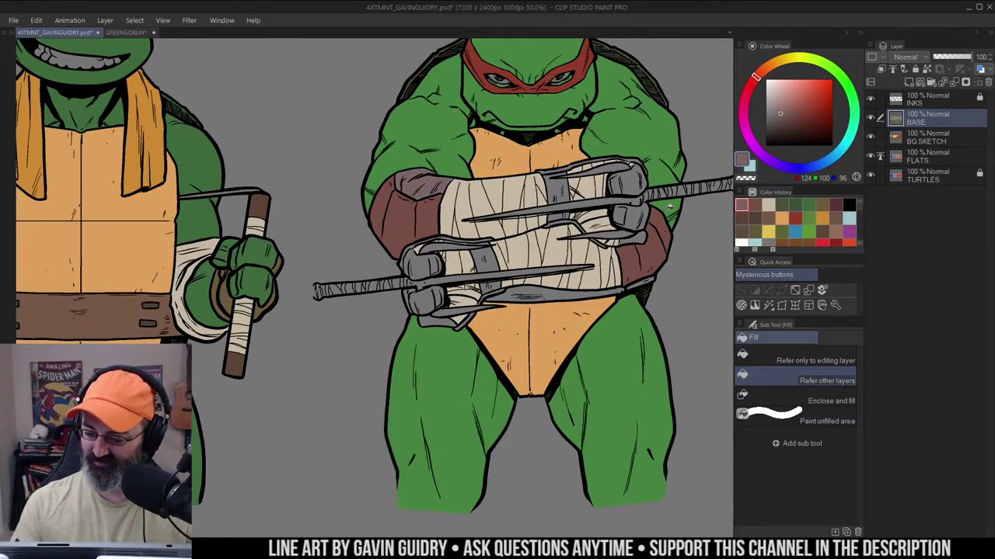
Fill the fourth turtle's hands with the green sampled from its skin (RGB 69, 130, 65)
{"action": "left_click", "coordinate": [476, 126], "text": "alt"}
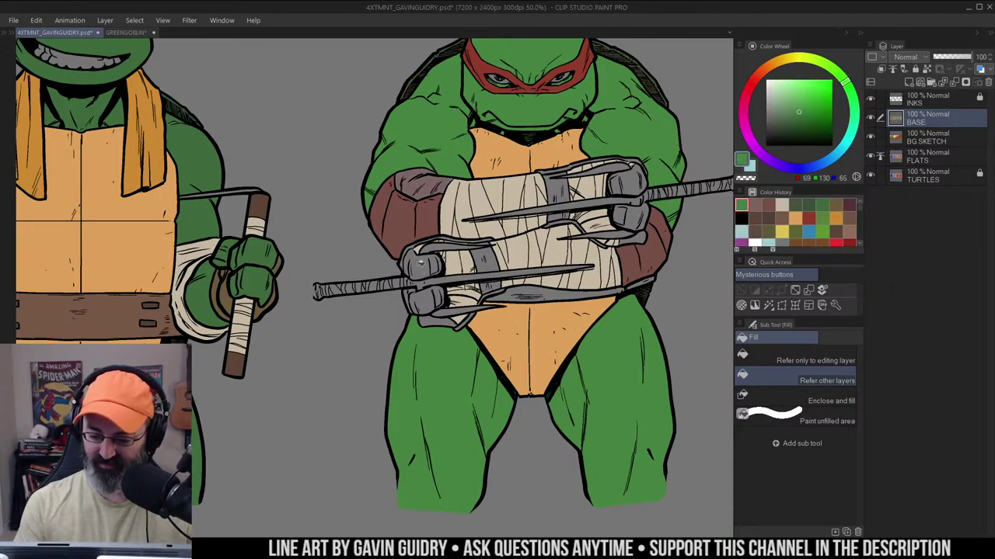
{"action": "left_click", "coordinate": [419, 263]}
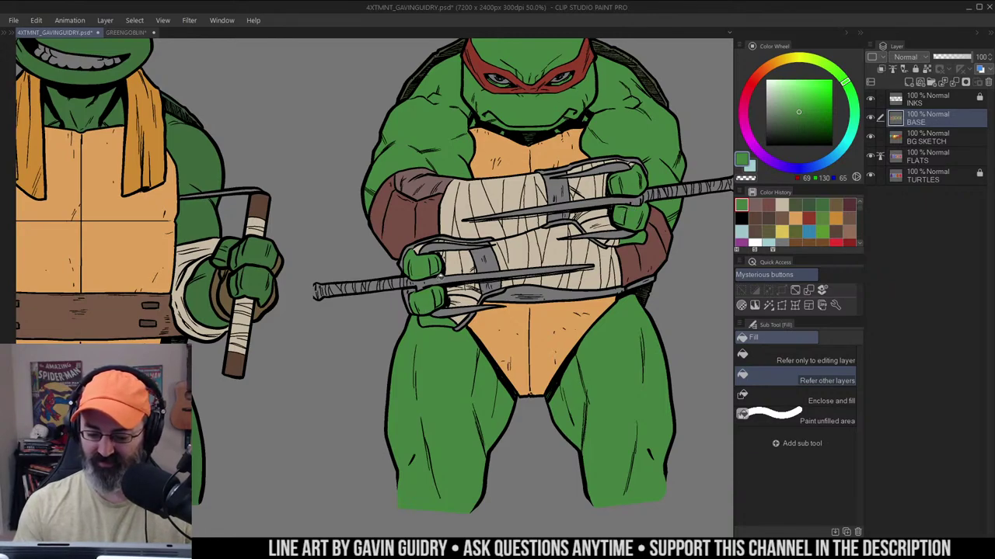
{"action": "key", "text": "m"}
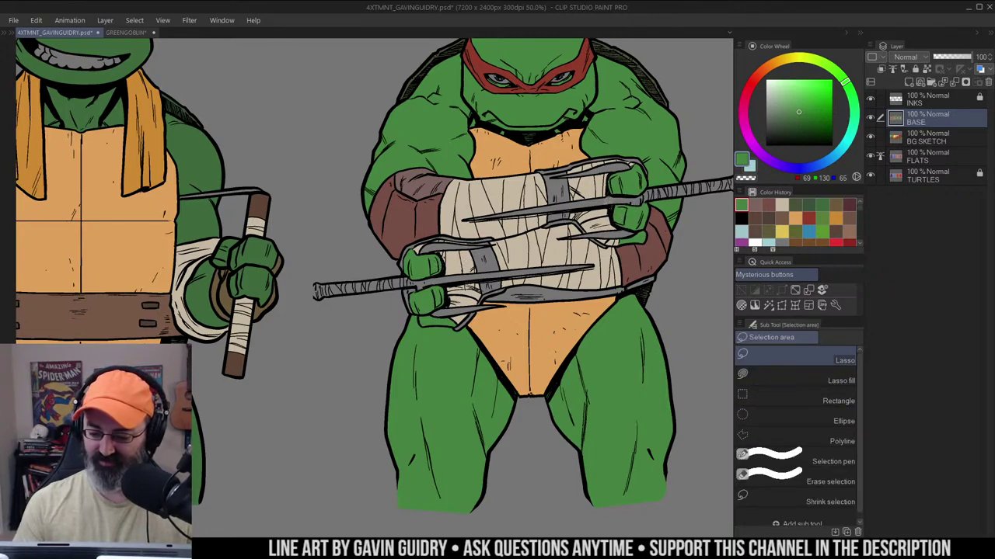
Select the fourth turtle's sai handles, fill them with the cream sampled from its wraps (RGB 197, 184, 161), and clear the selection
{"action": "key", "text": "w"}
{"action": "left_click", "coordinate": [386, 287]}
{"action": "key", "text": "alt+space"}
{"action": "left_click", "coordinate": [541, 253], "text": "alt"}
{"action": "left_click_drag", "start_coordinate": [541, 253], "coordinate": [558, 231]}
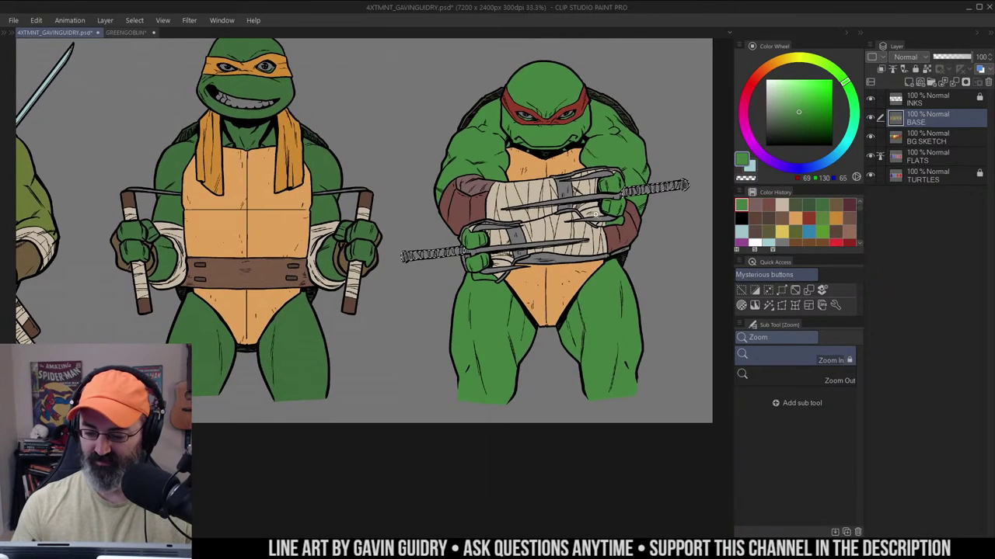
{"action": "left_click", "coordinate": [568, 219], "text": "alt"}
{"action": "key", "text": "g"}
{"action": "left_click", "coordinate": [646, 189]}
{"action": "key", "text": "ctrl+d"}
{"action": "key", "text": "m"}
{"action": "left_click_drag", "start_coordinate": [649, 159], "coordinate": [645, 165]}
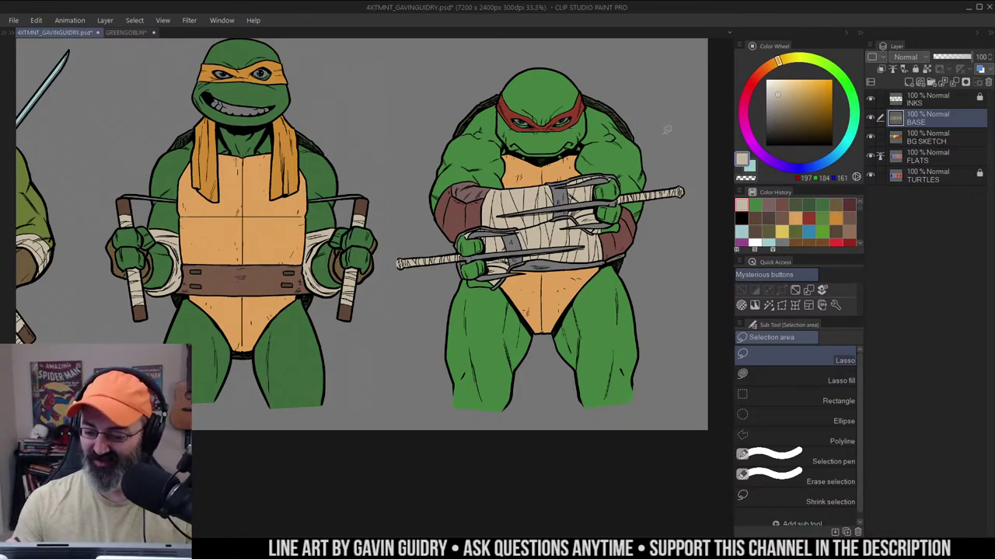
Fill the straps over the fourth turtle's forearm and hand wraps with the reddish brown sampled from its elbow pad (RGB 119, 78, 70)
{"action": "left_click", "coordinate": [524, 251], "text": "ctrl"}
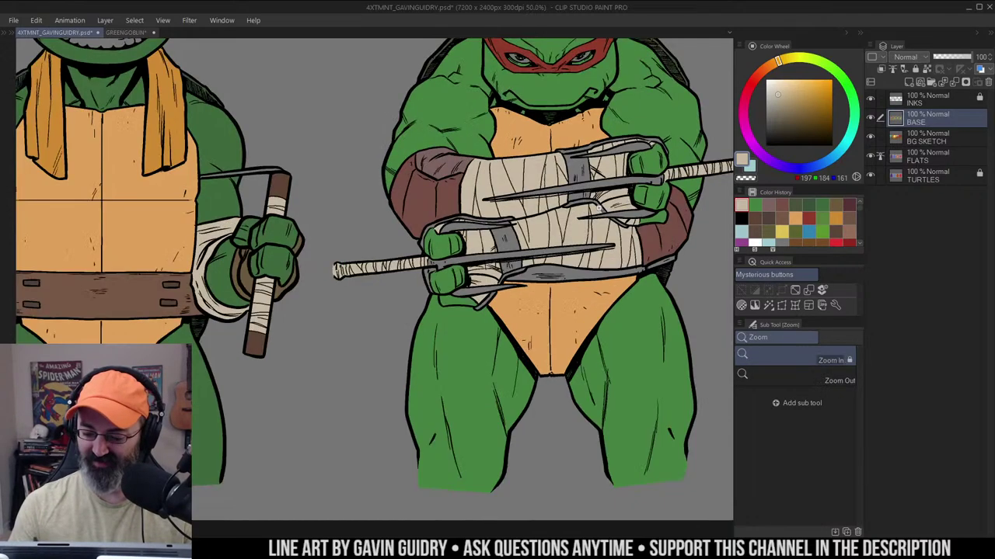
{"action": "left_click", "coordinate": [441, 191], "text": "alt"}
{"action": "key", "text": "g"}
{"action": "left_click", "coordinate": [583, 164]}
{"action": "left_click_drag", "start_coordinate": [612, 145], "coordinate": [565, 167]}
{"action": "key", "text": "w"}
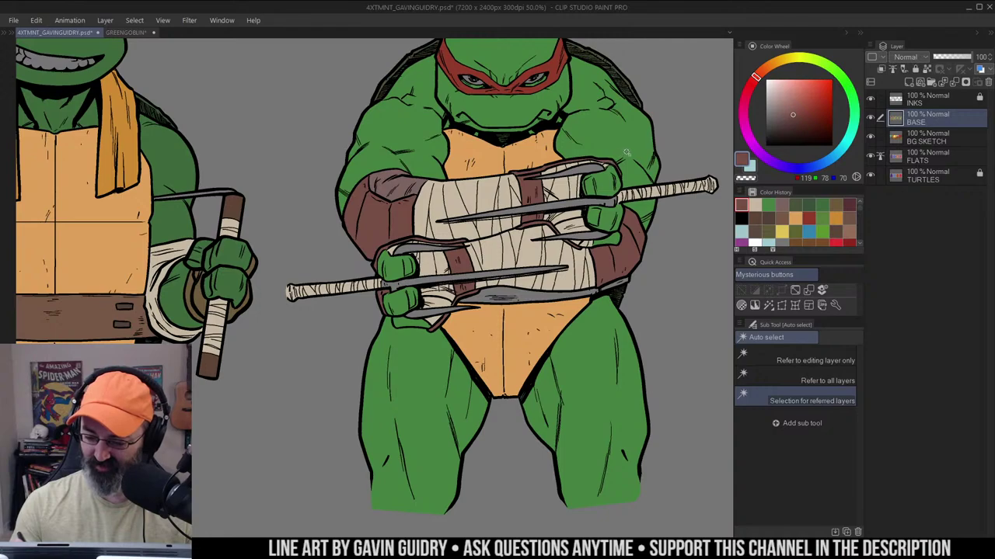
{"action": "key", "text": "g"}
{"action": "key", "text": "w"}
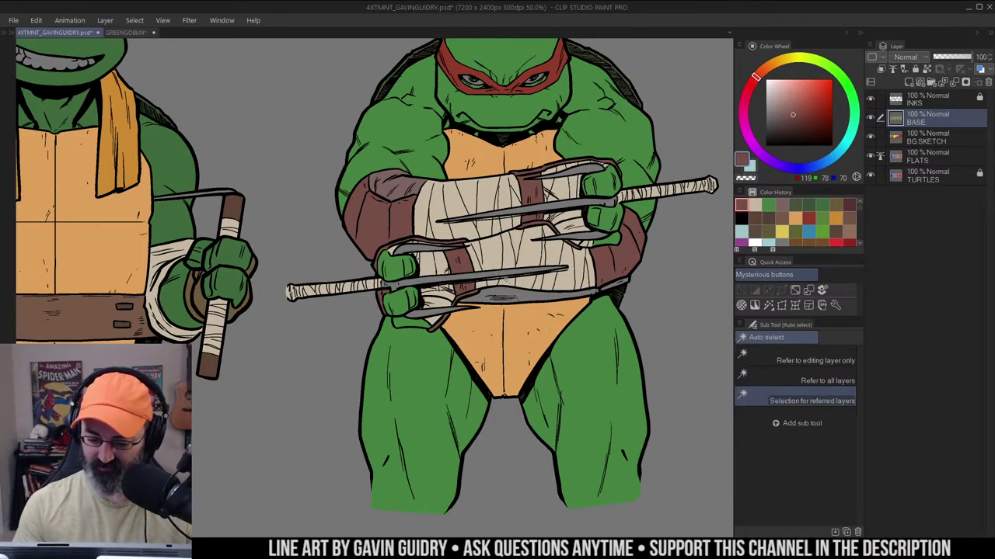
{"action": "key", "text": "g"}
Desaturate the reddish brown to RGB 116, 92, 87 and fill the fourth turtle's belt with it
{"action": "left_click", "coordinate": [782, 115]}
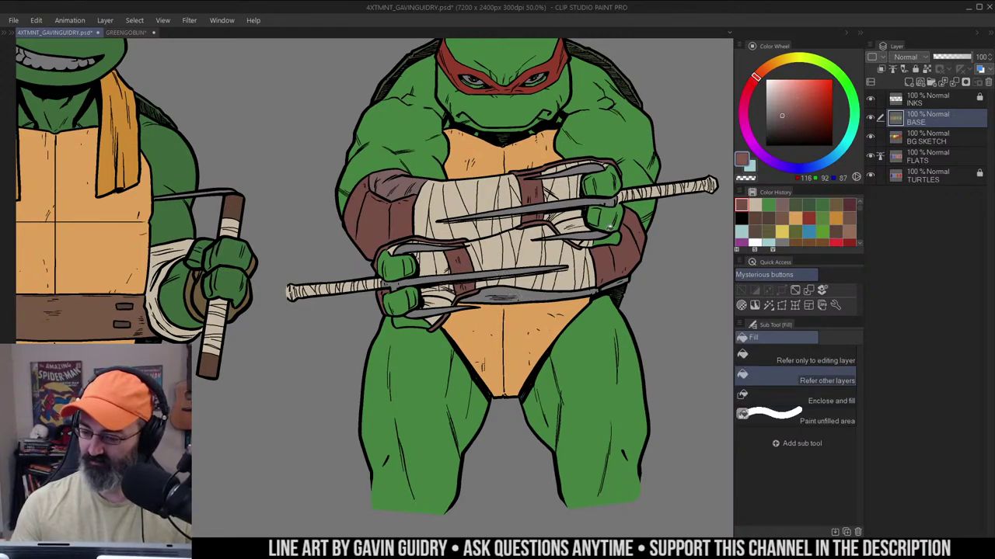
{"action": "left_click", "coordinate": [551, 293]}
{"action": "key", "text": "m"}
{"action": "key", "text": "g"}
{"action": "left_click", "coordinate": [617, 286]}
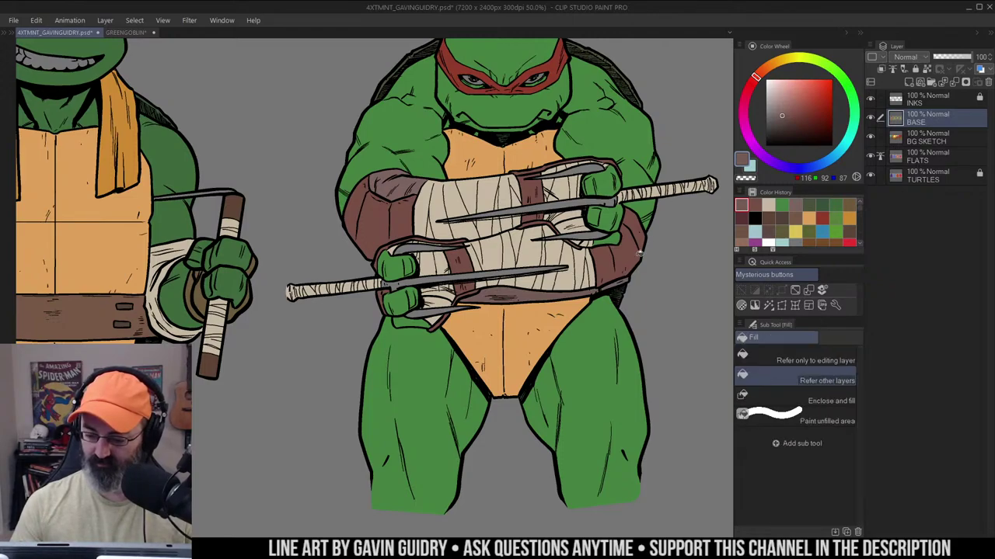
Select the fourth turtle's sai blades, fill them with pale blue sampled from the second turtle's sword (RGB 161, 196, 203), and clear the selection
{"action": "key", "text": "w"}
{"action": "left_click", "coordinate": [431, 280]}
{"action": "left_click", "coordinate": [258, 240], "text": "alt"}
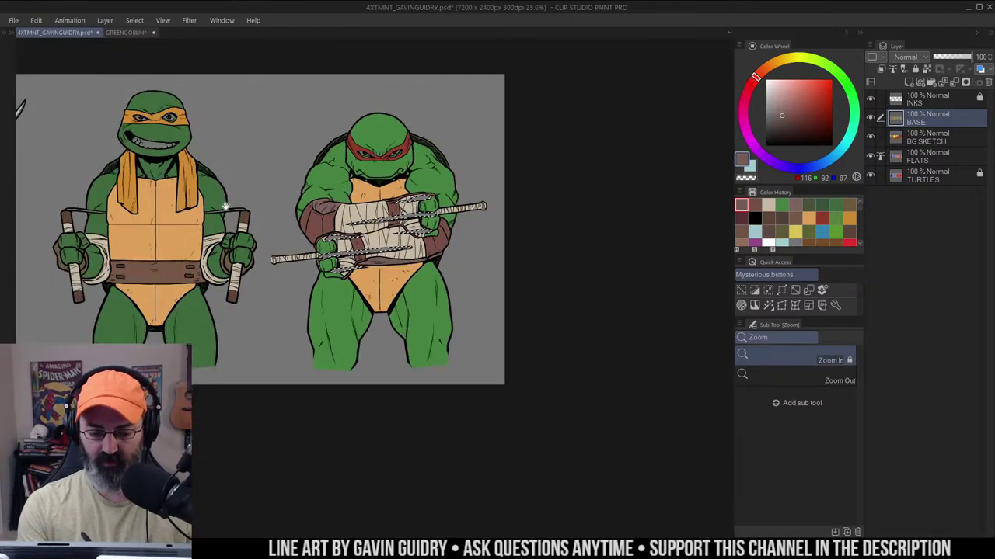
{"action": "left_click_drag", "start_coordinate": [140, 141], "coordinate": [530, 160]}
{"action": "left_click", "coordinate": [237, 149], "text": "alt"}
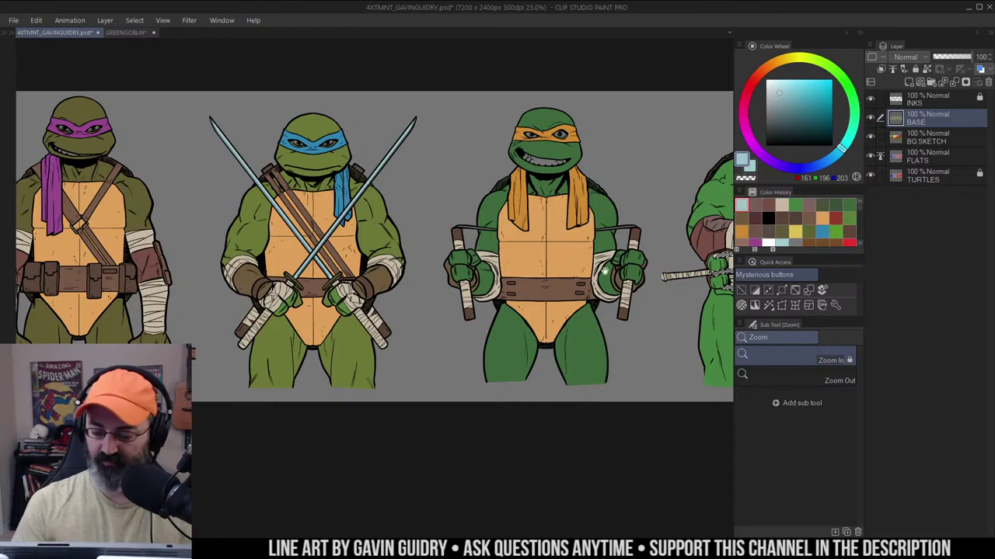
{"action": "left_click_drag", "start_coordinate": [604, 272], "coordinate": [168, 270]}
{"action": "key", "text": "g"}
{"action": "left_click", "coordinate": [386, 228]}
{"action": "key", "text": "ctrl+d"}
{"action": "left_click_drag", "start_coordinate": [427, 244], "coordinate": [614, 237]}
{"action": "key", "text": "m"}
Auto-select the eyes of all four turtles and the teeth of the first and third, and raise their luminosity by 36
{"action": "key", "text": "w"}
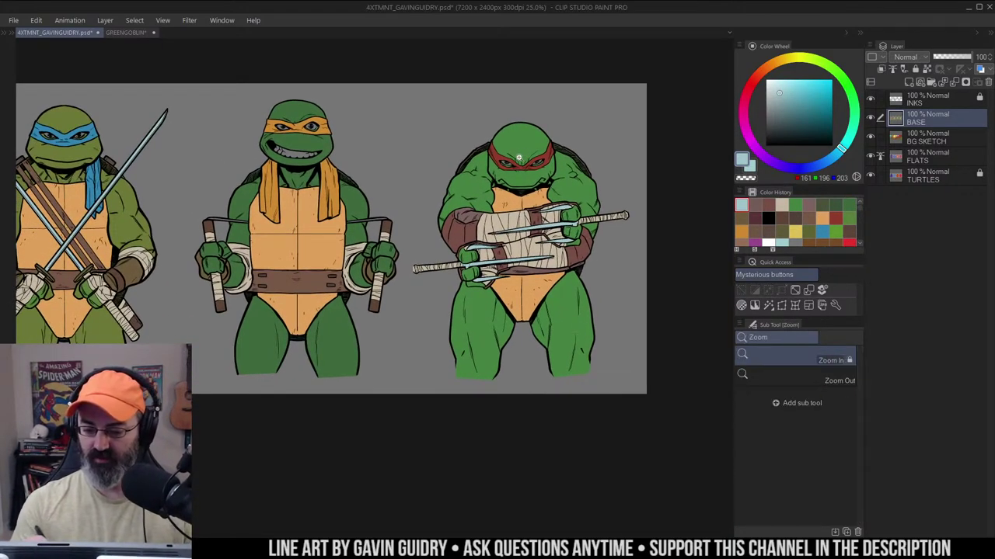
{"action": "scroll", "coordinate": [509, 167], "scroll_direction": "up", "scroll_amount": 1}
{"action": "left_click", "coordinate": [512, 169]}
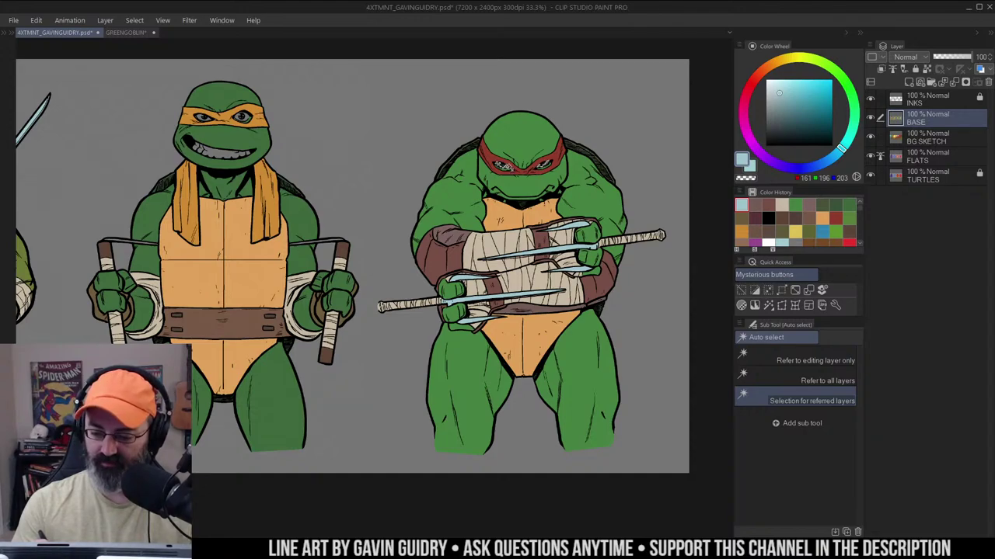
{"action": "left_click_drag", "start_coordinate": [460, 156], "coordinate": [653, 181]}
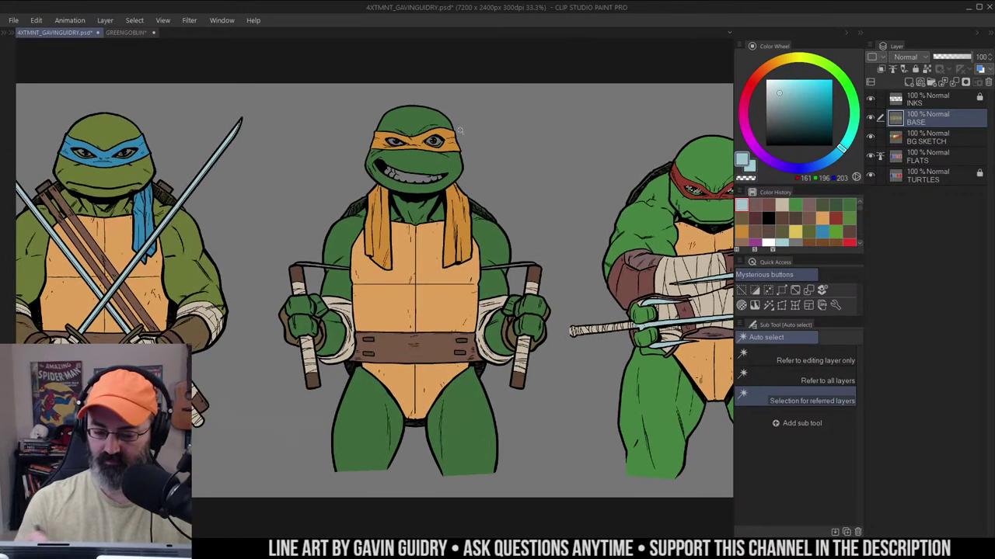
{"action": "left_click", "coordinate": [438, 142], "text": "shift"}
{"action": "left_click", "coordinate": [396, 143], "text": "shift"}
{"action": "left_click", "coordinate": [418, 181], "text": "shift"}
{"action": "left_click_drag", "start_coordinate": [346, 205], "coordinate": [365, 211]}
{"action": "left_click_drag", "start_coordinate": [156, 154], "coordinate": [476, 135]}
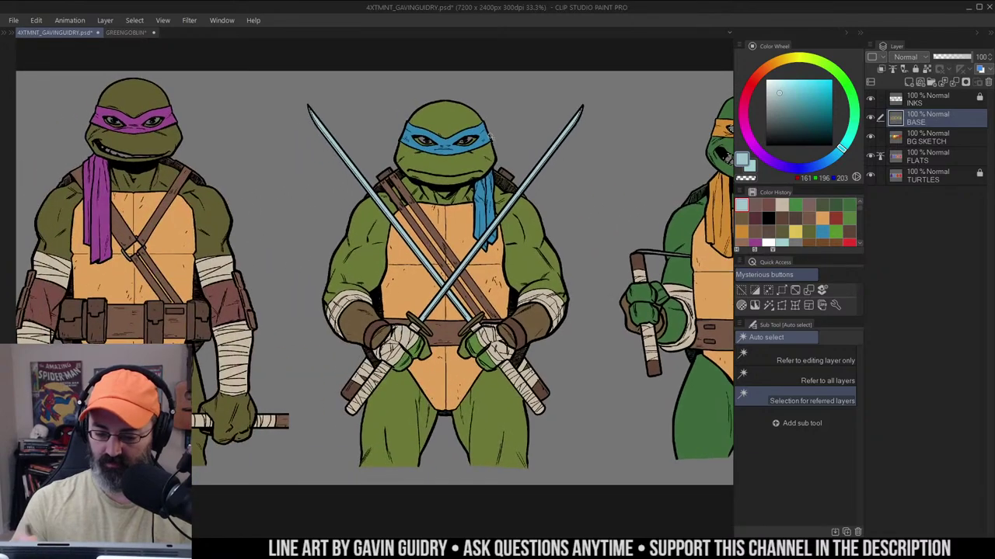
{"action": "left_click", "coordinate": [157, 121], "text": "shift"}
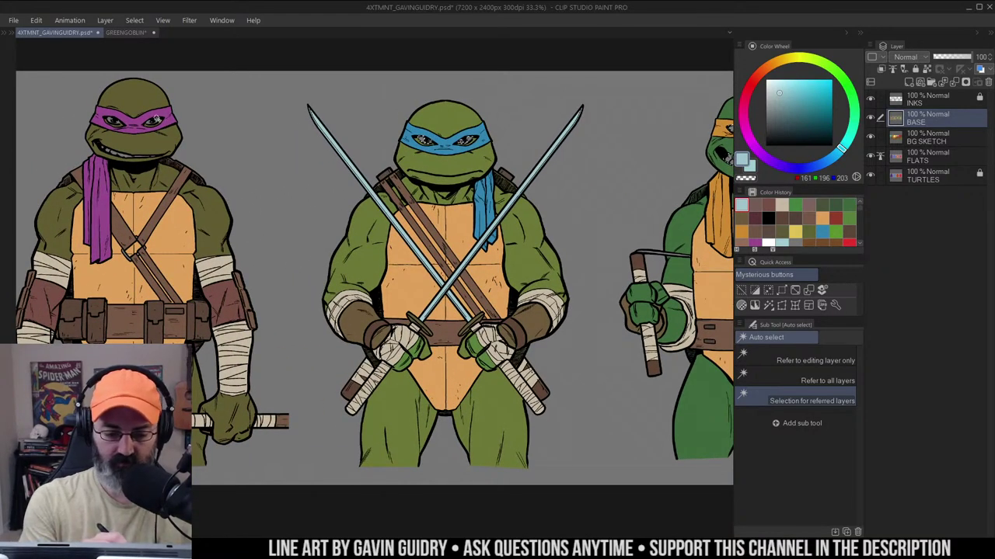
{"action": "left_click", "coordinate": [113, 122], "text": "shift"}
{"action": "left_click", "coordinate": [124, 153], "text": "shift"}
{"action": "left_click", "coordinate": [424, 227], "text": "alt"}
{"action": "left_click_drag", "start_coordinate": [592, 243], "coordinate": [467, 223]}
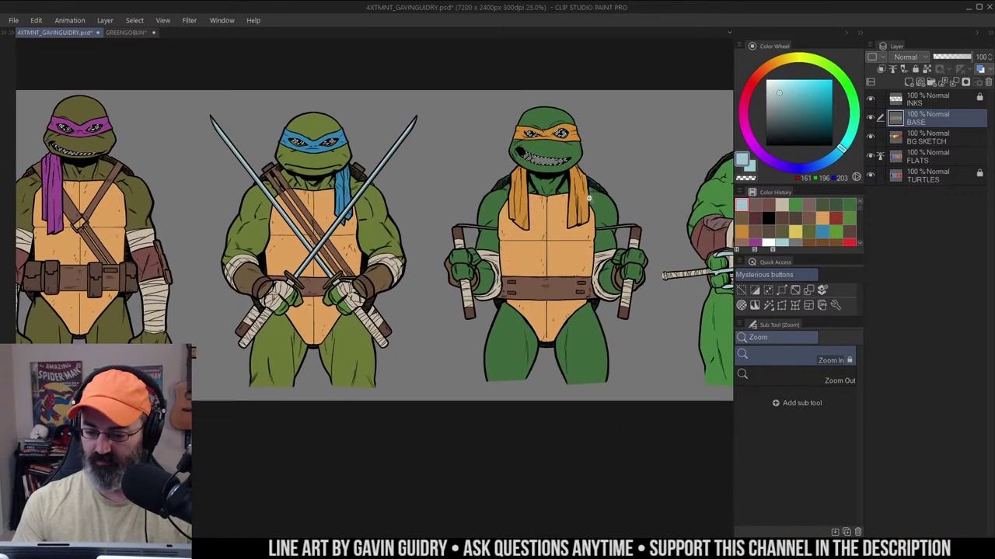
{"action": "key", "text": "ctrl+u"}
{"action": "left_click_drag", "start_coordinate": [806, 262], "coordinate": [844, 266]}
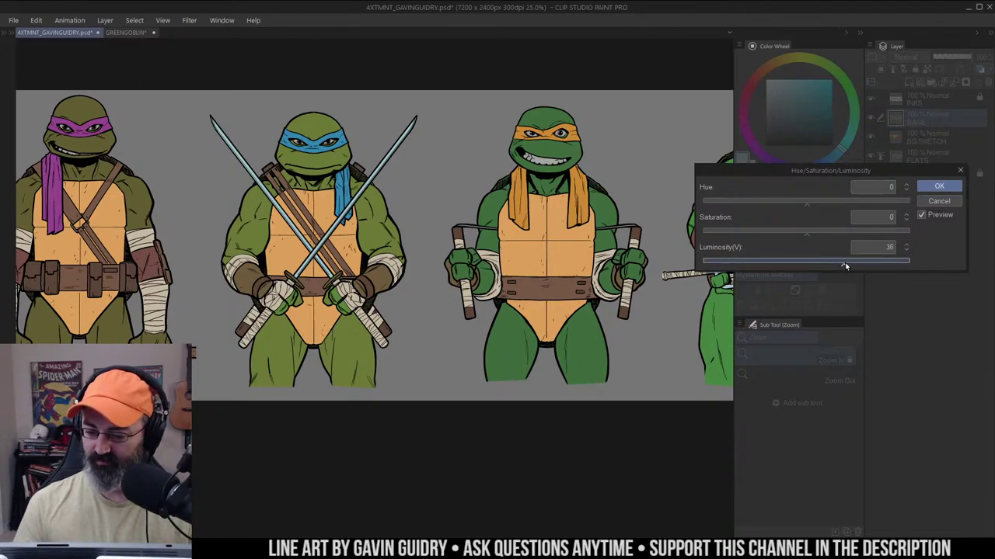
{"action": "left_click", "coordinate": [938, 187]}
{"action": "key", "text": "m"}
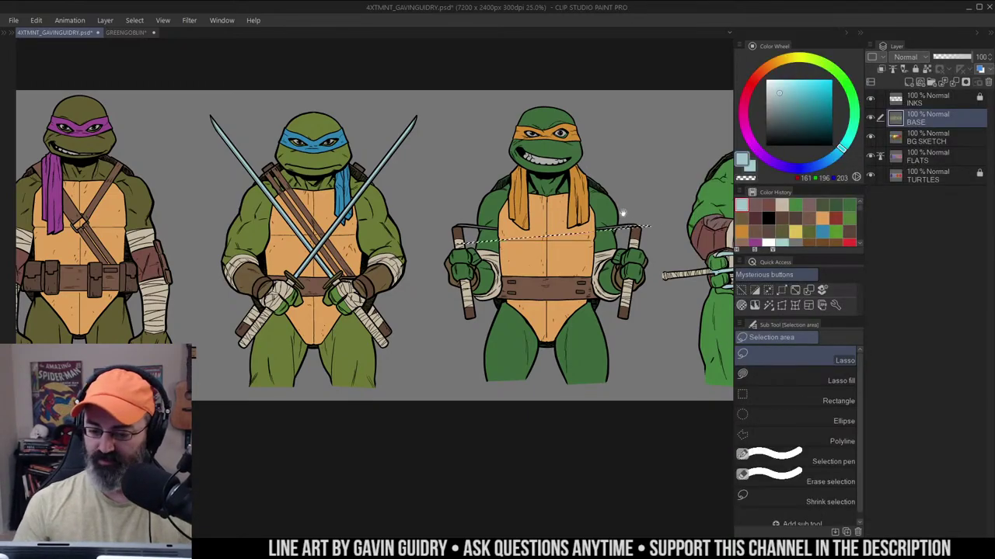
{"action": "key", "text": "z"}
{"action": "key", "text": "ctrl+z"}
{"action": "key", "text": "ctrl+y"}
Examine the third turtle's eyes and teeth up close, and look over the base colours across the whole lineup
{"action": "left_click_drag", "start_coordinate": [702, 223], "coordinate": [583, 226]}
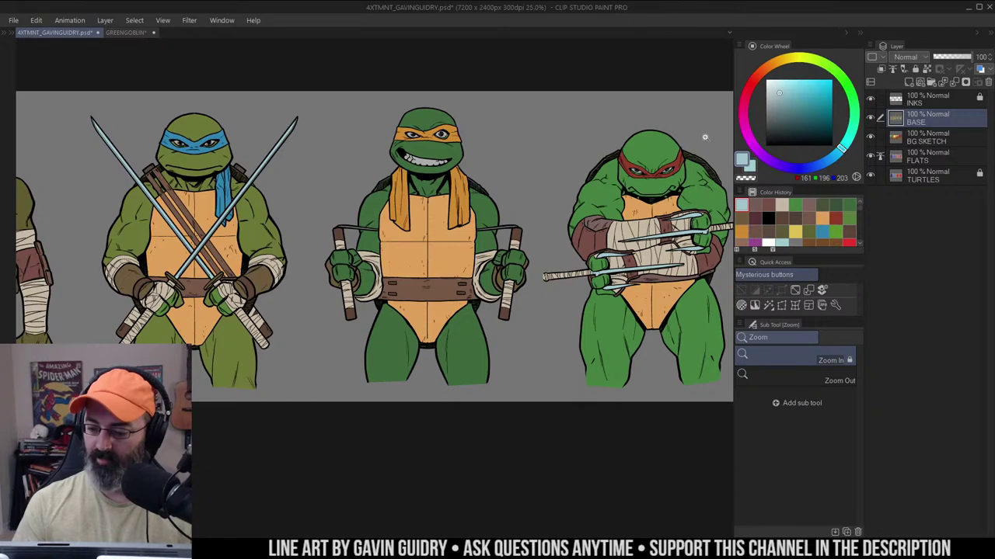
{"action": "left_click", "coordinate": [480, 171]}
{"action": "left_click", "coordinate": [376, 150], "text": "alt"}
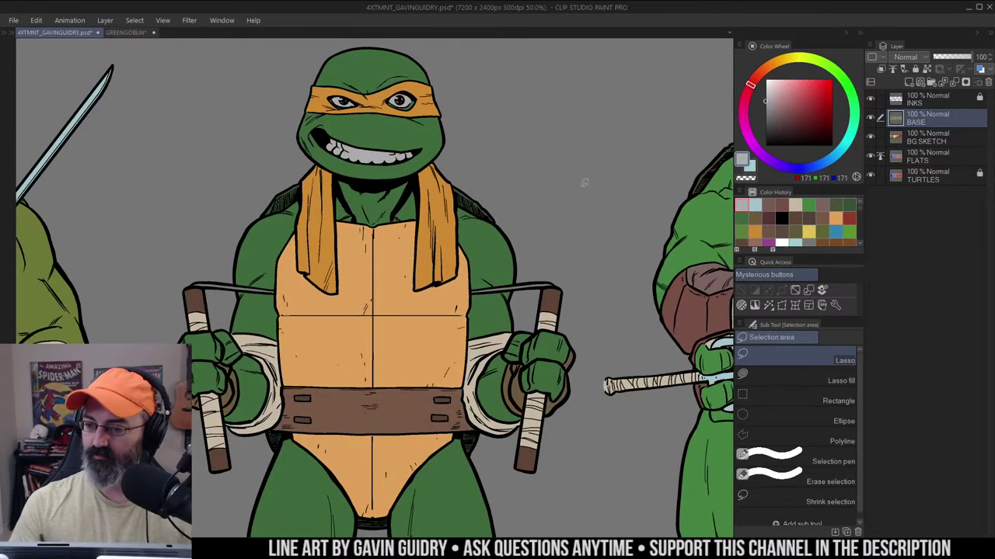
{"action": "key", "text": "z"}
{"action": "left_click", "coordinate": [618, 174], "text": "alt"}
{"action": "left_click_drag", "start_coordinate": [635, 203], "coordinate": [617, 145]}
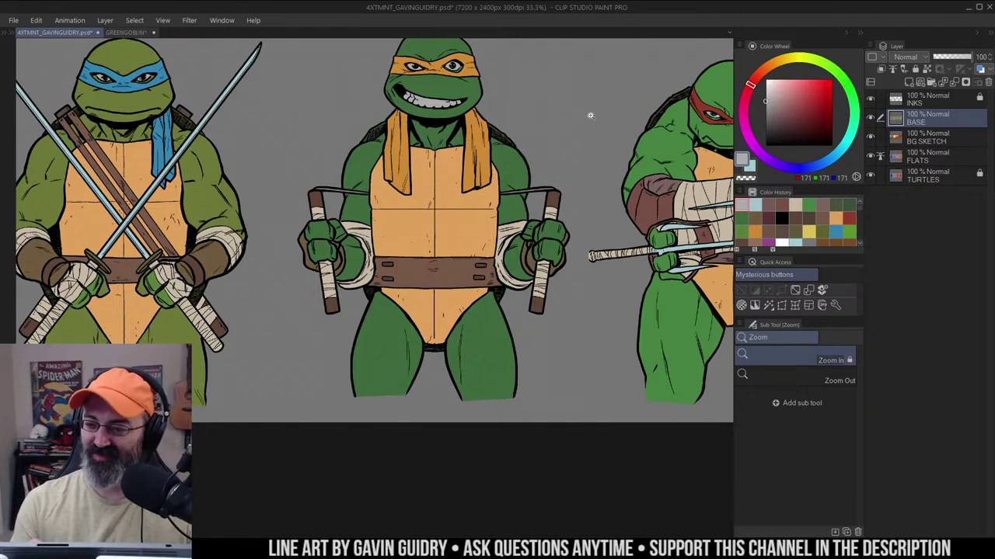
{"action": "scroll", "coordinate": [543, 177], "scroll_direction": "down", "scroll_amount": 1}
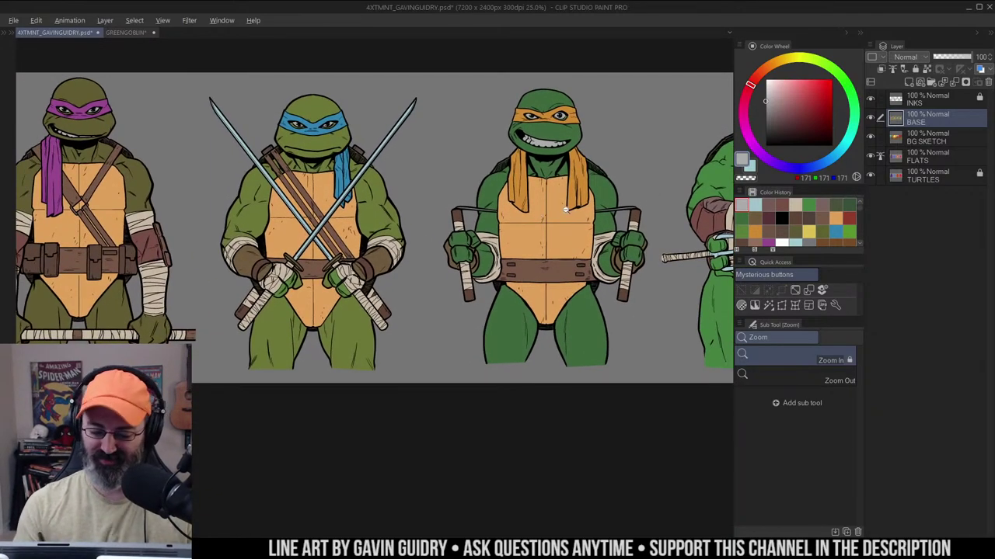
{"action": "left_click_drag", "start_coordinate": [622, 203], "coordinate": [652, 204]}
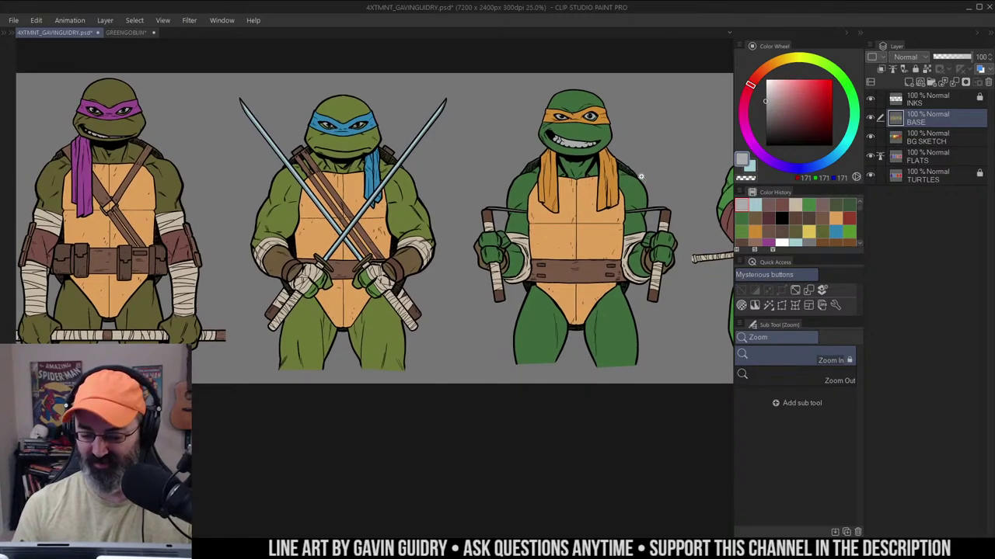
{"action": "left_click_drag", "start_coordinate": [695, 216], "coordinate": [620, 211]}
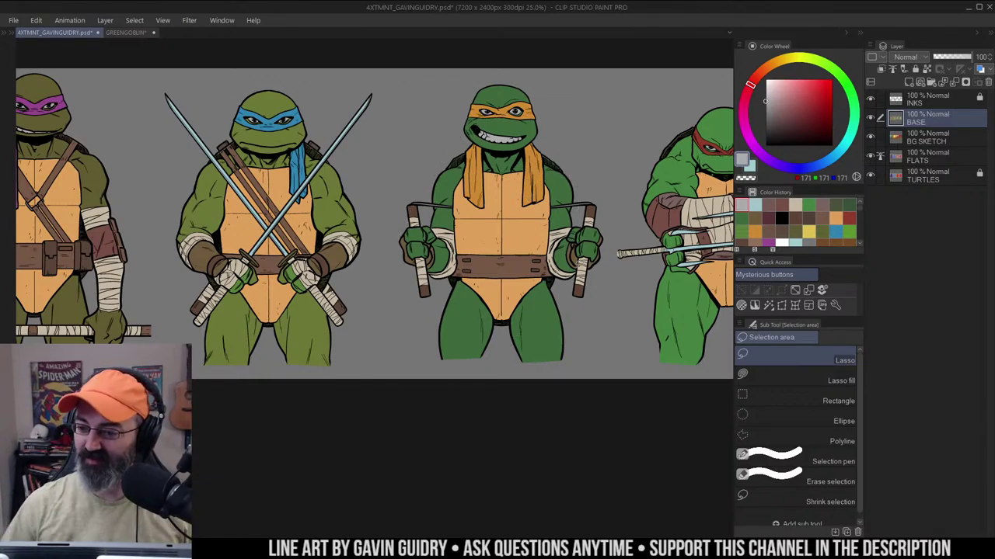
{"action": "left_click_drag", "start_coordinate": [622, 178], "coordinate": [515, 187]}
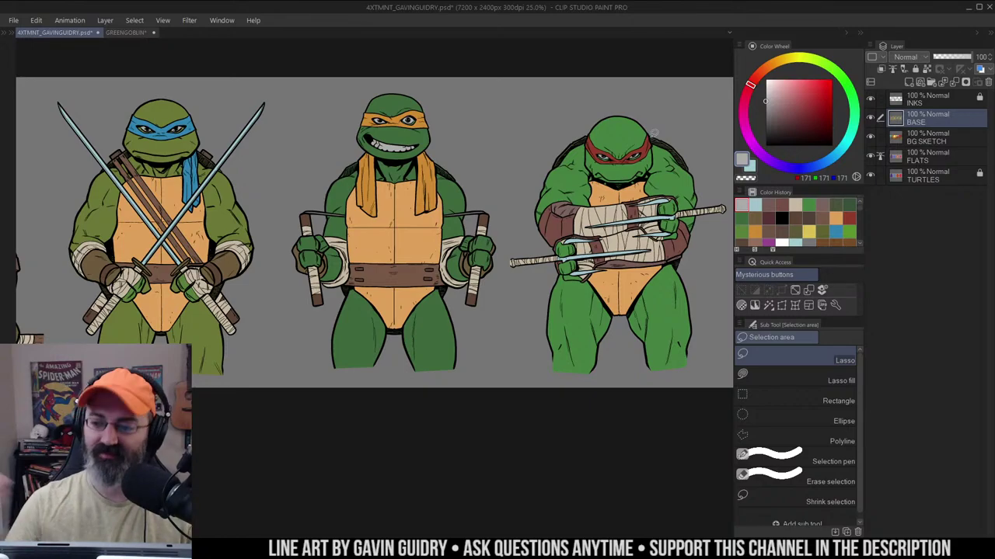
{"action": "key", "text": "ctrl+space"}
{"action": "left_click_drag", "start_coordinate": [665, 160], "coordinate": [622, 211]}
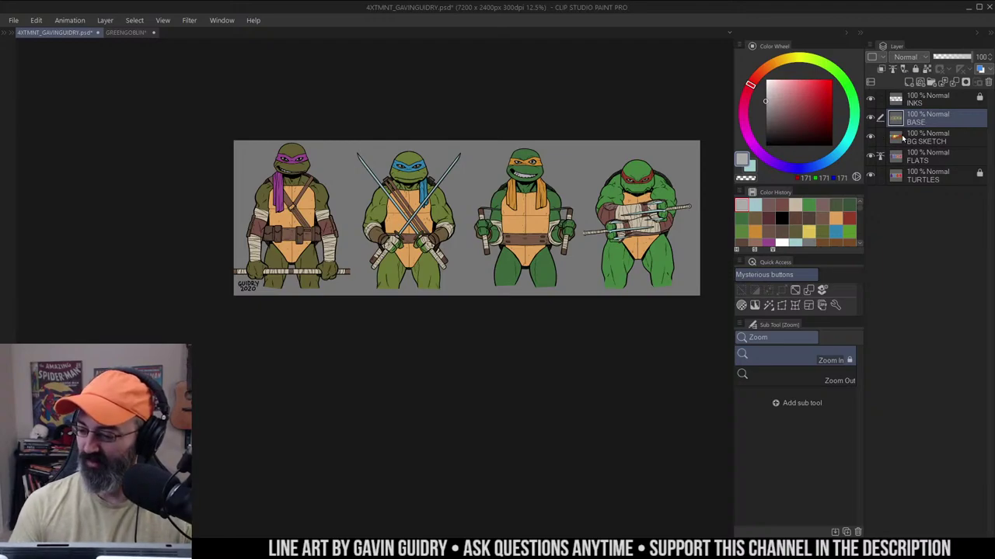
Select the grey background around the turtles on the BASE layer and delete it
{"action": "left_click", "coordinate": [686, 143]}
{"action": "key", "text": "w"}
{"action": "left_click", "coordinate": [676, 153]}
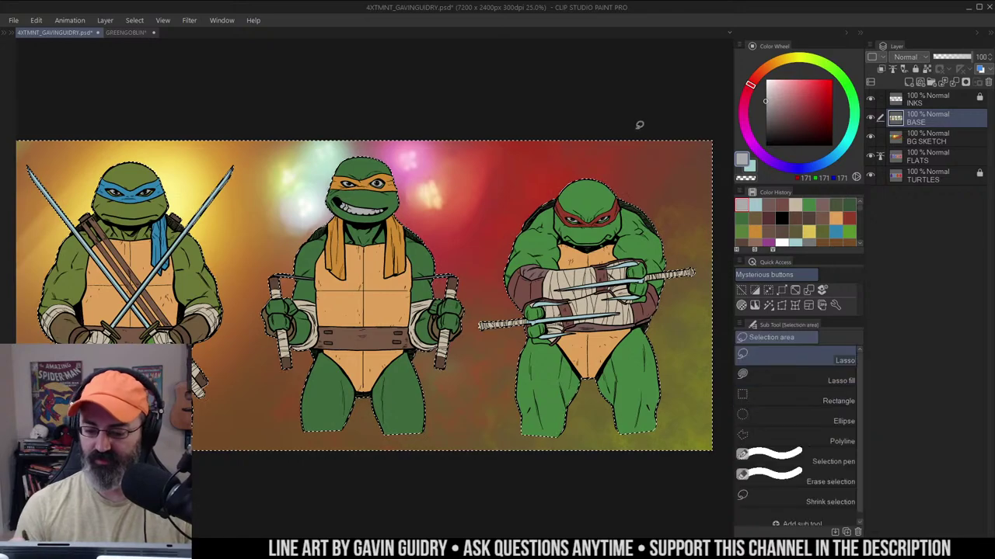
{"action": "left_click", "coordinate": [622, 192], "text": "ctrl+alt"}
{"action": "left_click_drag", "start_coordinate": [622, 192], "coordinate": [663, 178]}
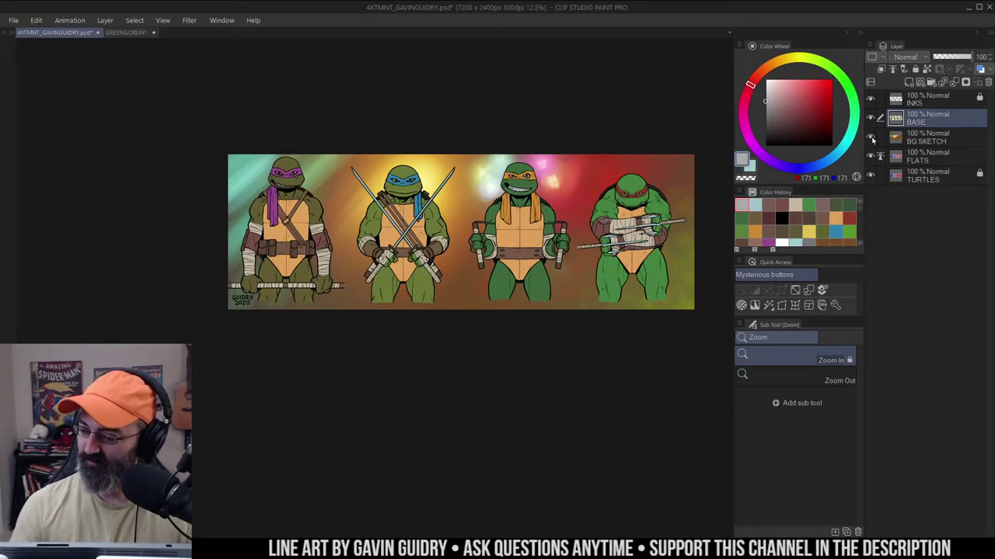
Hide the BG SKETCH layer and fill the background around the turtles with white (RGB 255, 255, 255) on the BASE layer
{"action": "left_click", "coordinate": [872, 137]}
{"action": "left_click", "coordinate": [765, 80]}
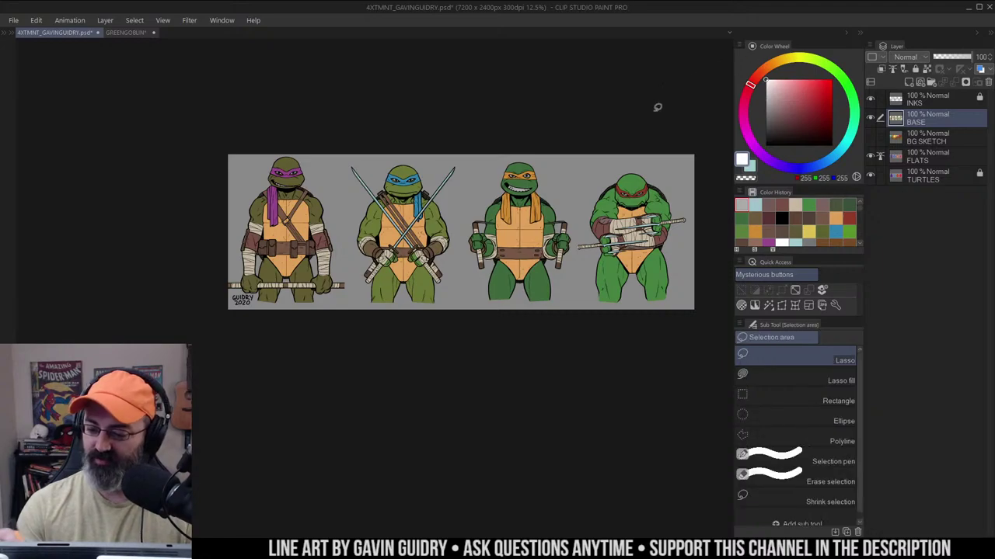
{"action": "key", "text": "g"}
{"action": "left_click", "coordinate": [681, 167]}
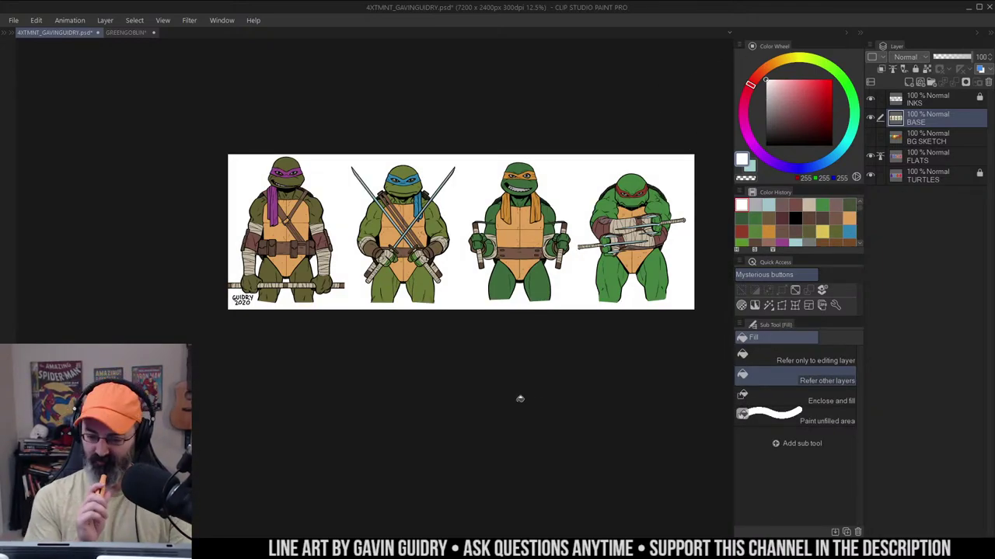
Show the BG SKETCH layer and delete the white background around the turtles from the BASE layer
{"action": "left_click", "coordinate": [870, 118]}
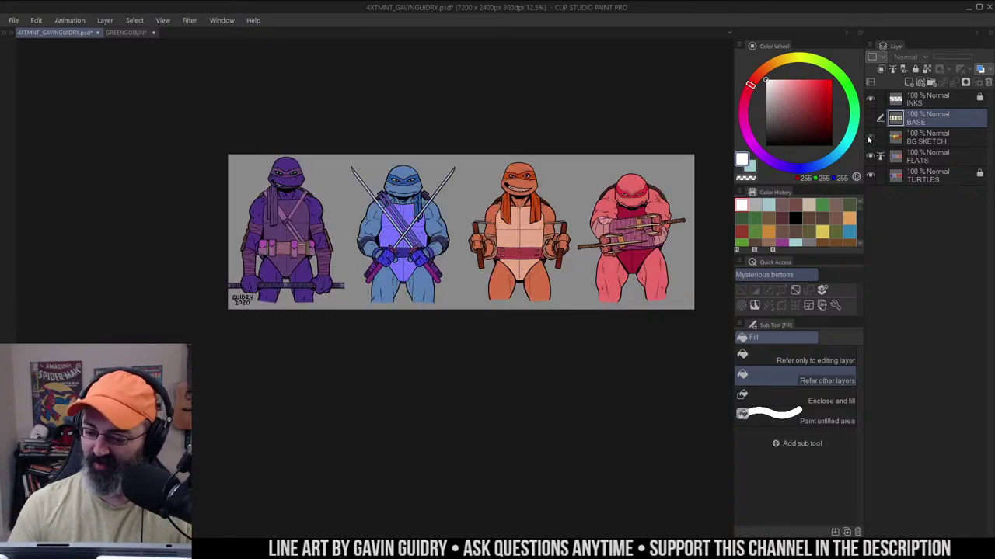
{"action": "left_click", "coordinate": [871, 137]}
{"action": "left_click", "coordinate": [871, 118]}
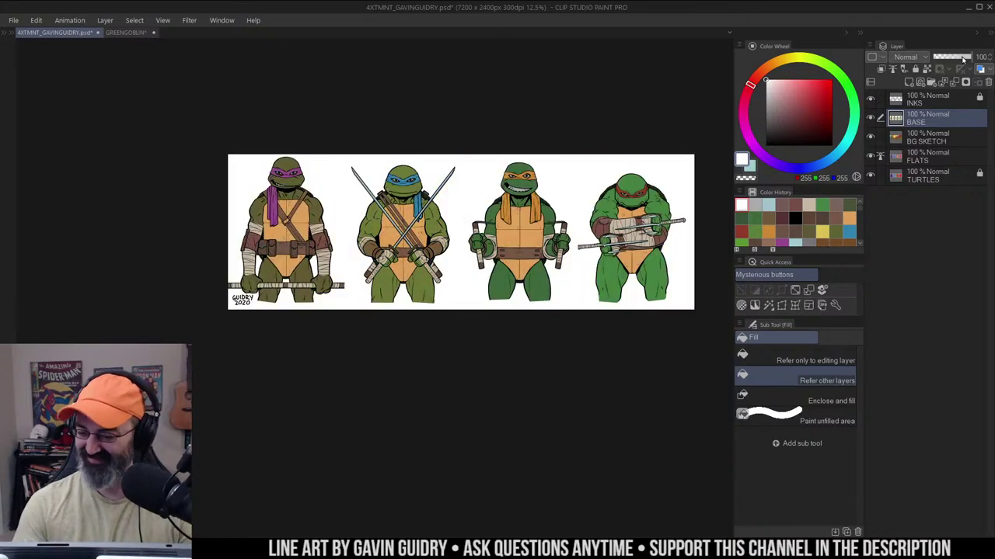
{"action": "key", "text": "w"}
{"action": "left_click", "coordinate": [670, 162]}
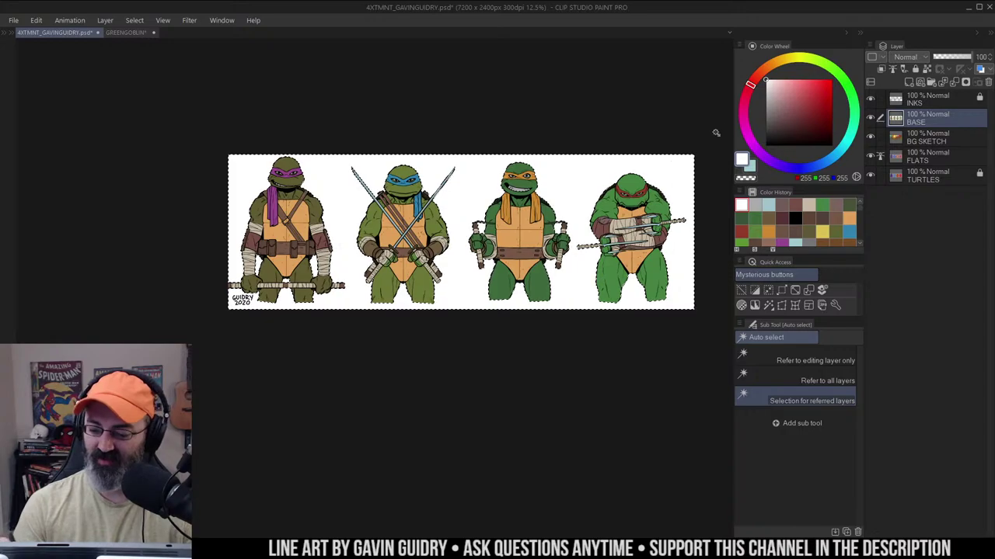
{"action": "key", "text": "Delete"}
{"action": "key", "text": "ctrl+d"}
Examine the turtles' base colours against the painted background, moving in closer on the first two turtles
{"action": "key", "text": "m"}
{"action": "left_click_drag", "start_coordinate": [664, 125], "coordinate": [653, 109]}
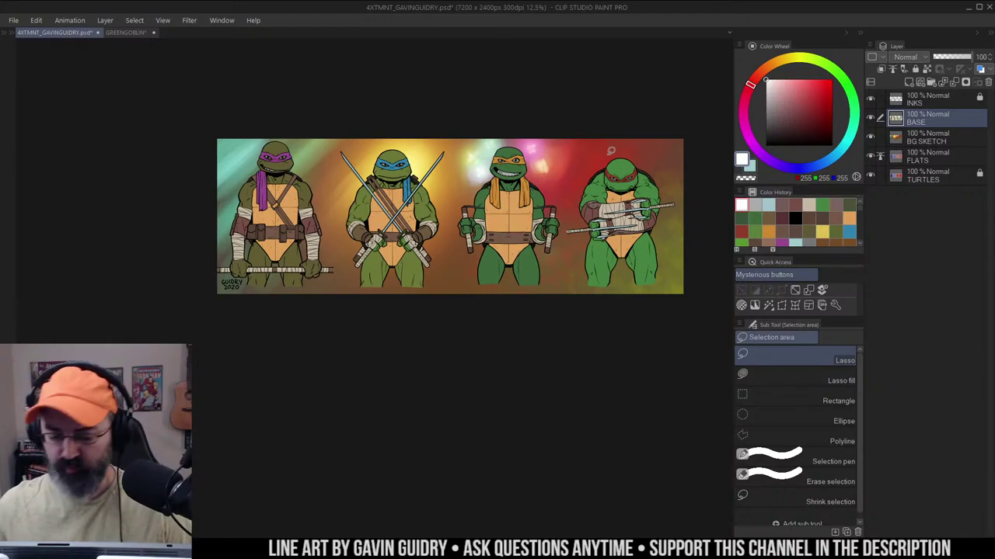
{"action": "key", "text": "slash"}
{"action": "left_click", "coordinate": [416, 178]}
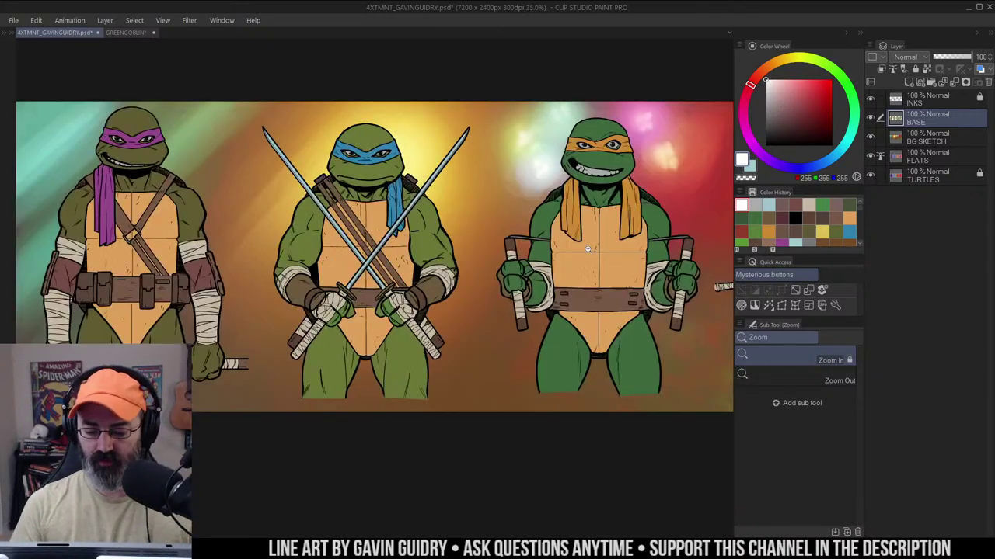
{"action": "left_click_drag", "start_coordinate": [439, 203], "coordinate": [675, 173]}
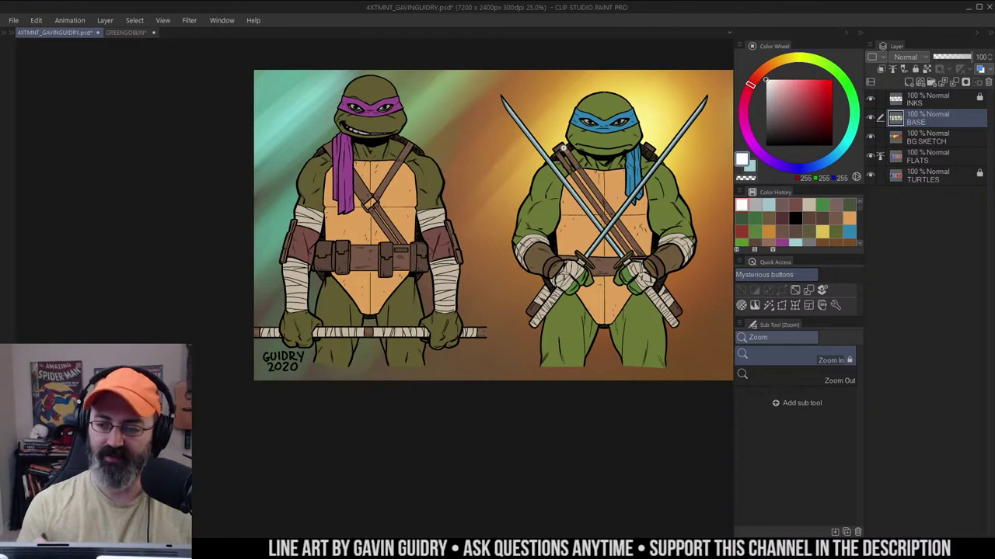
{"action": "key", "text": "m"}
{"action": "left_click_drag", "start_coordinate": [619, 160], "coordinate": [573, 175]}
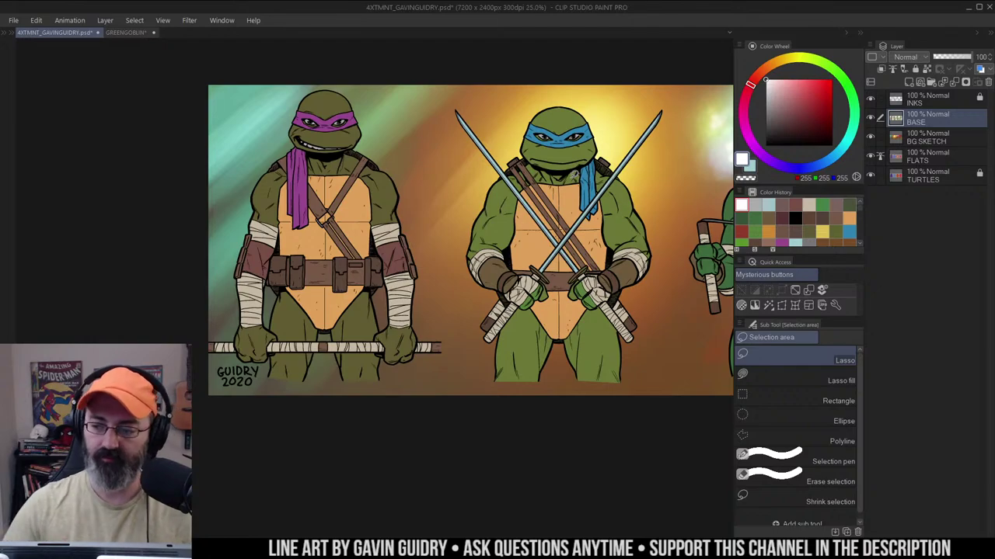
{"action": "left_click_drag", "start_coordinate": [587, 155], "coordinate": [551, 170]}
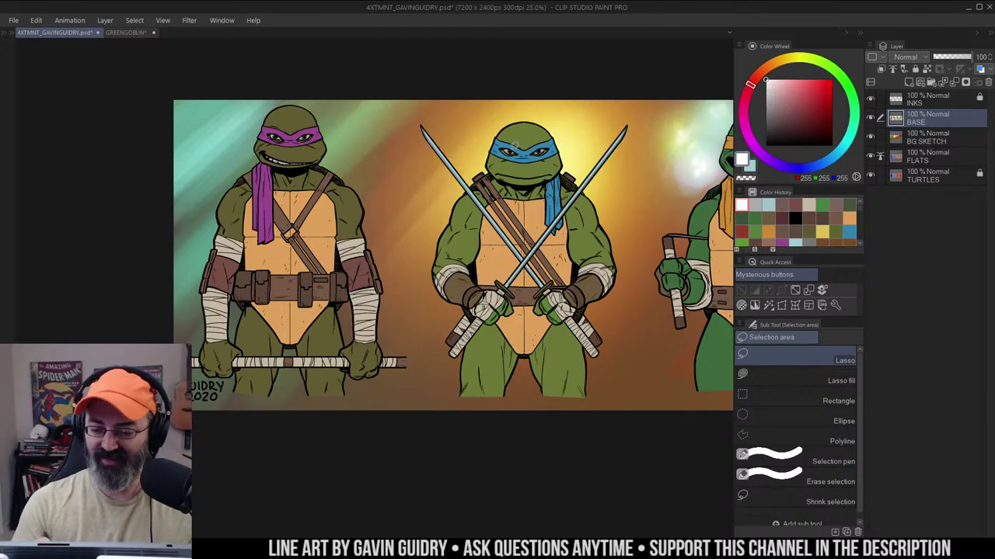
{"action": "left_click_drag", "start_coordinate": [608, 174], "coordinate": [546, 190]}
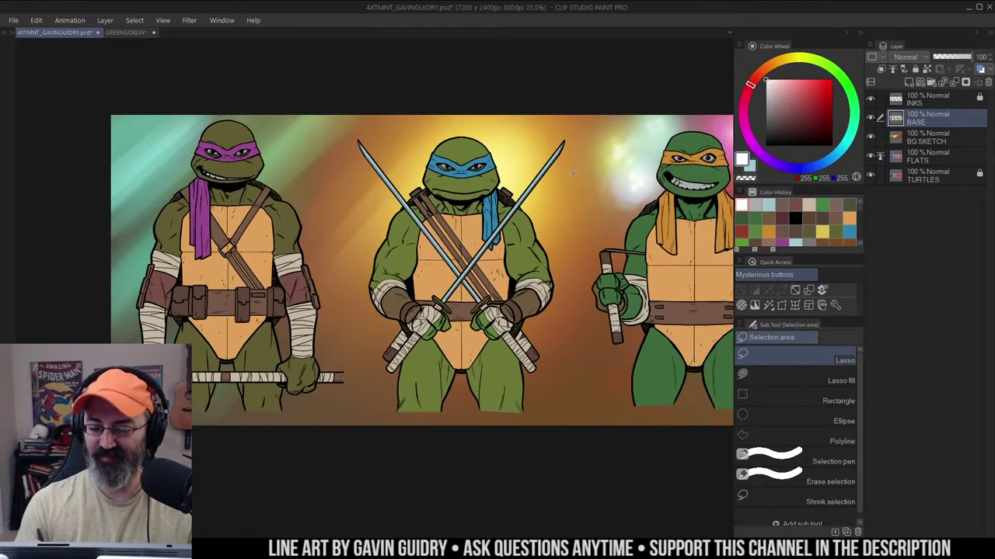
Isolate the INKS layer to examine the turtles' line art, and restore the visibility of all layers
{"action": "left_click", "coordinate": [929, 99]}
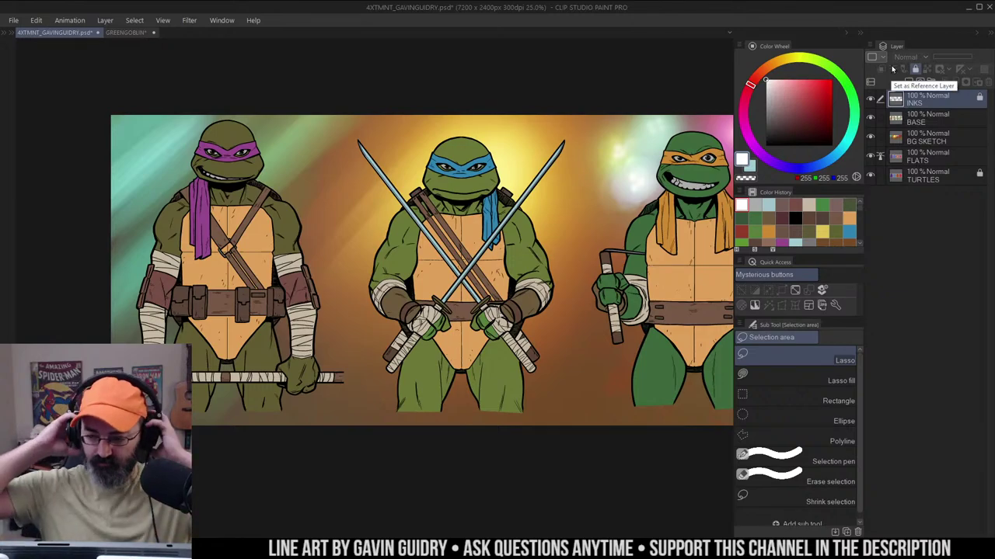
{"action": "left_click", "coordinate": [870, 99], "text": "alt"}
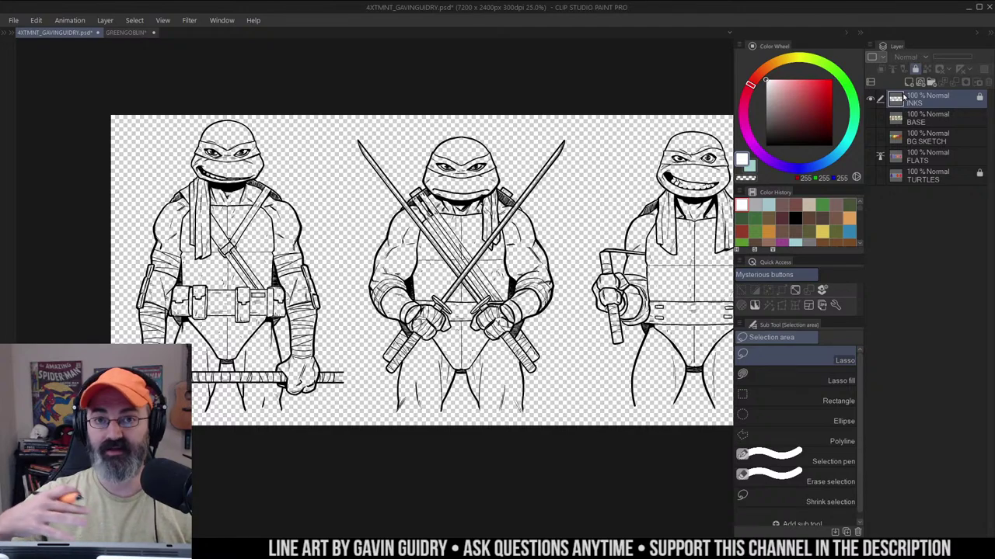
{"action": "left_click", "coordinate": [36, 20]}
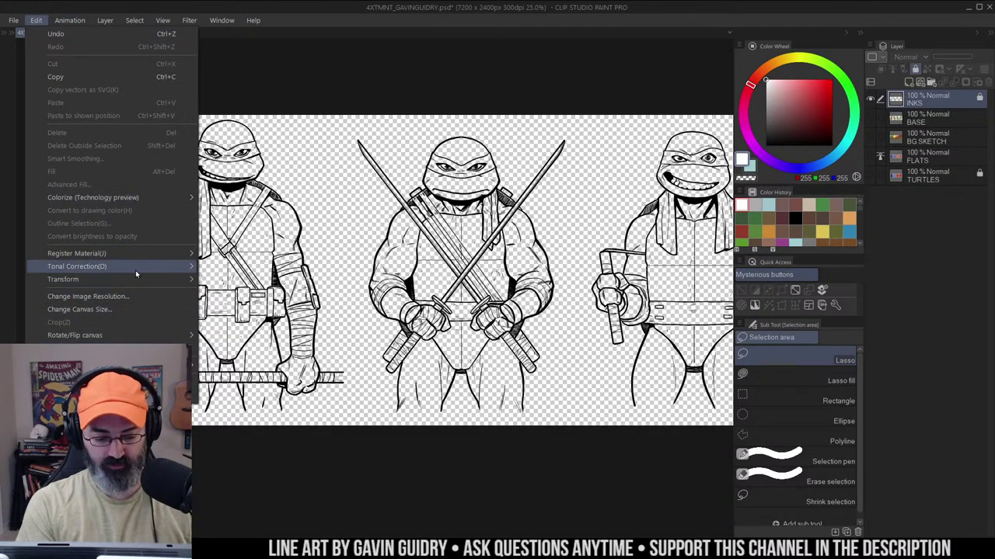
{"action": "mouse_move", "coordinate": [137, 22]}
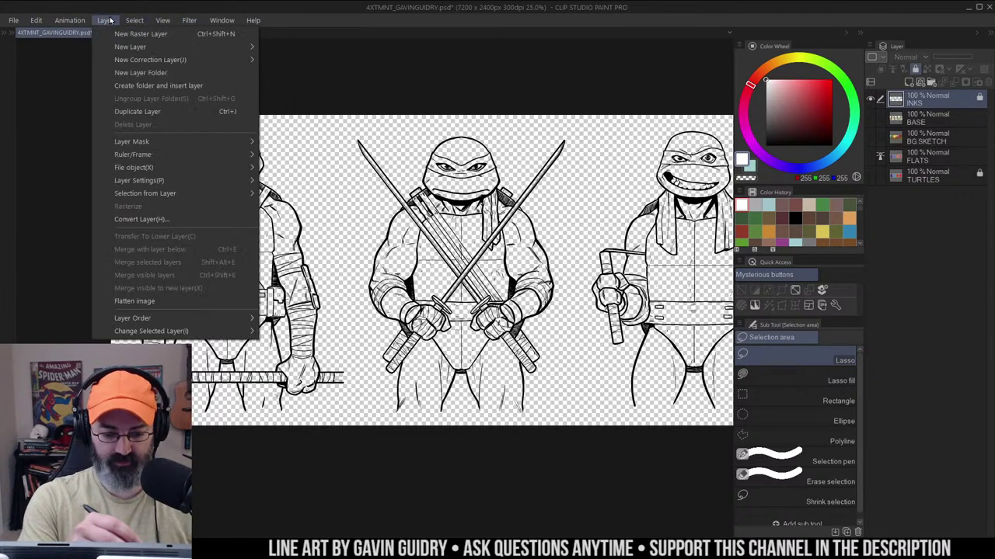
{"action": "mouse_move", "coordinate": [63, 25]}
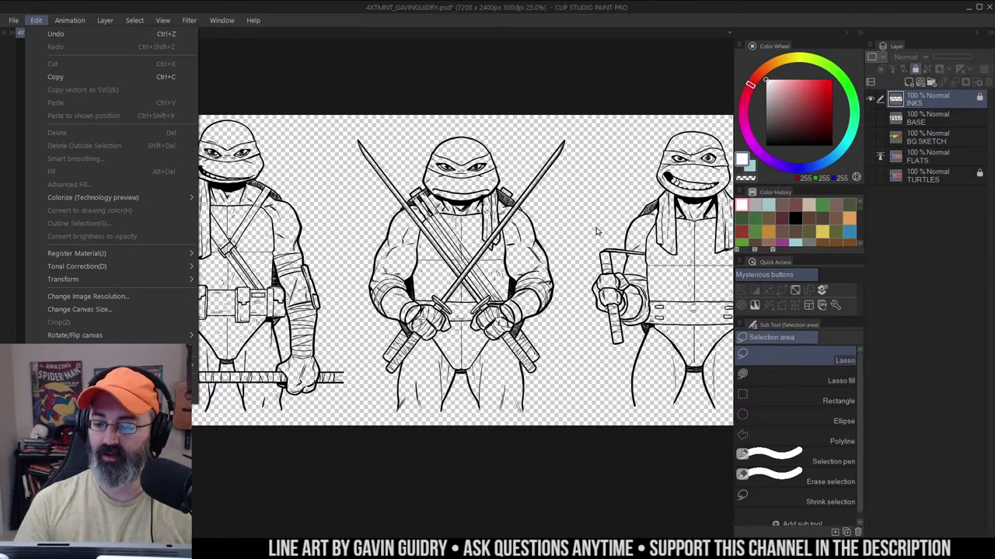
{"action": "left_click", "coordinate": [622, 209]}
{"action": "left_click_drag", "start_coordinate": [605, 216], "coordinate": [570, 216]}
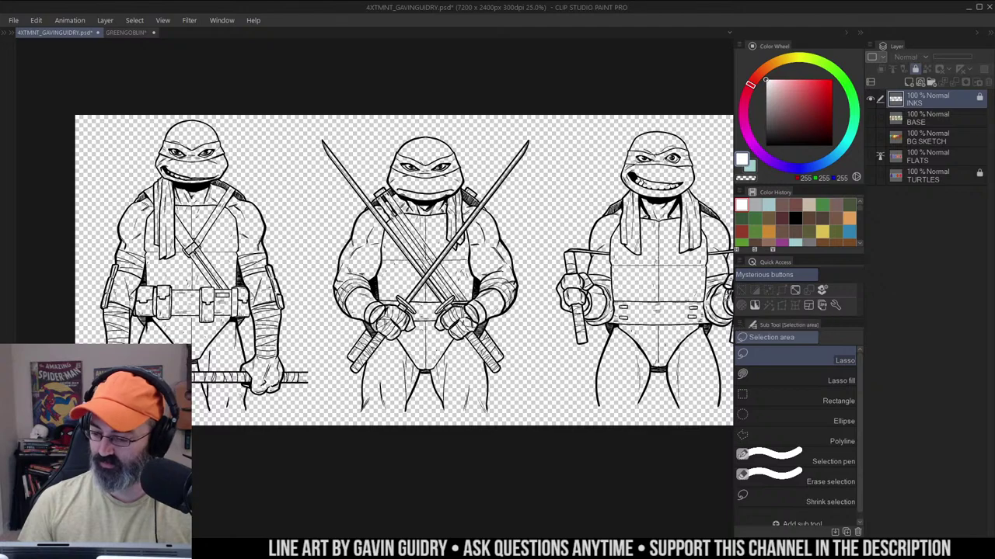
{"action": "left_click", "coordinate": [872, 103], "text": "alt"}
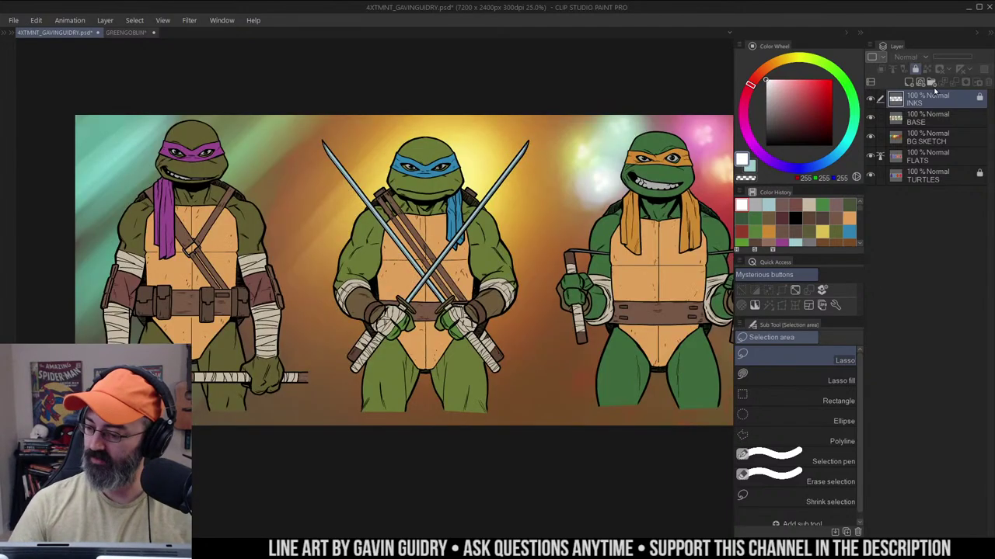
View the BASE layer's flat colours on their own, and bring all layers back into view
{"action": "left_click", "coordinate": [871, 119], "text": "alt"}
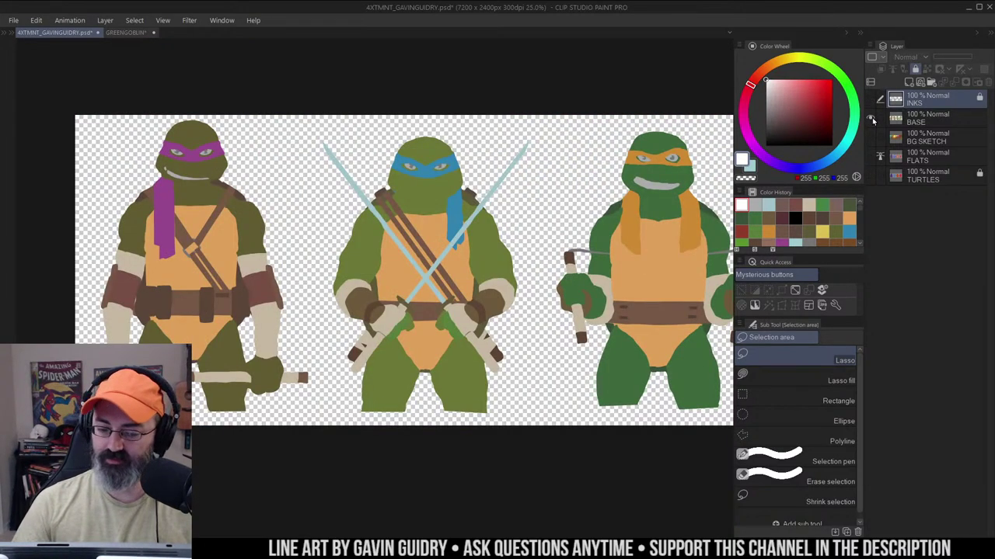
{"action": "left_click", "coordinate": [871, 119], "text": "alt"}
{"action": "left_click_drag", "start_coordinate": [590, 257], "coordinate": [513, 230]}
{"action": "left_click", "coordinate": [871, 120]}
{"action": "left_click", "coordinate": [871, 119]}
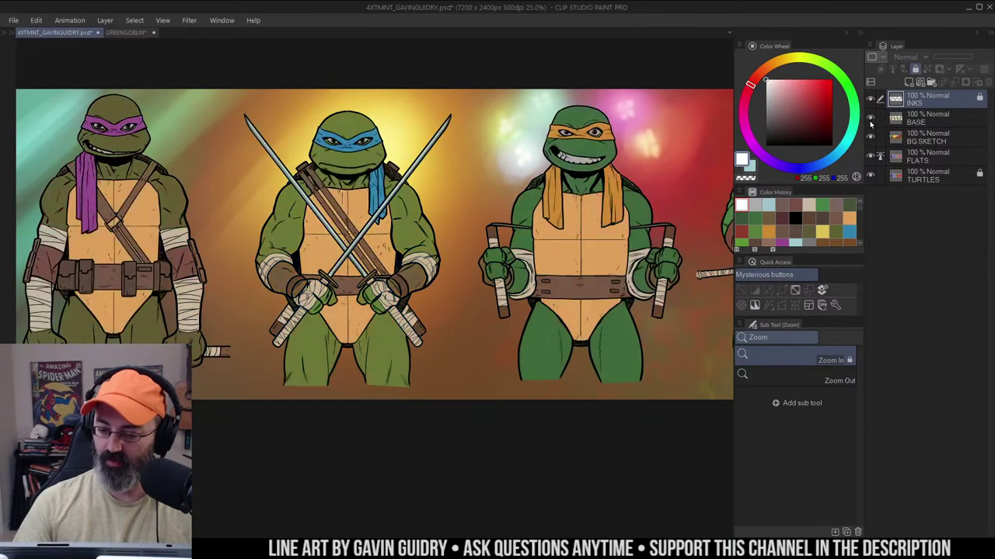
Make BASE the active layer, isolate the BG SKETCH layer and examine its teal streaks and yellow glow up close
{"action": "left_click", "coordinate": [938, 121]}
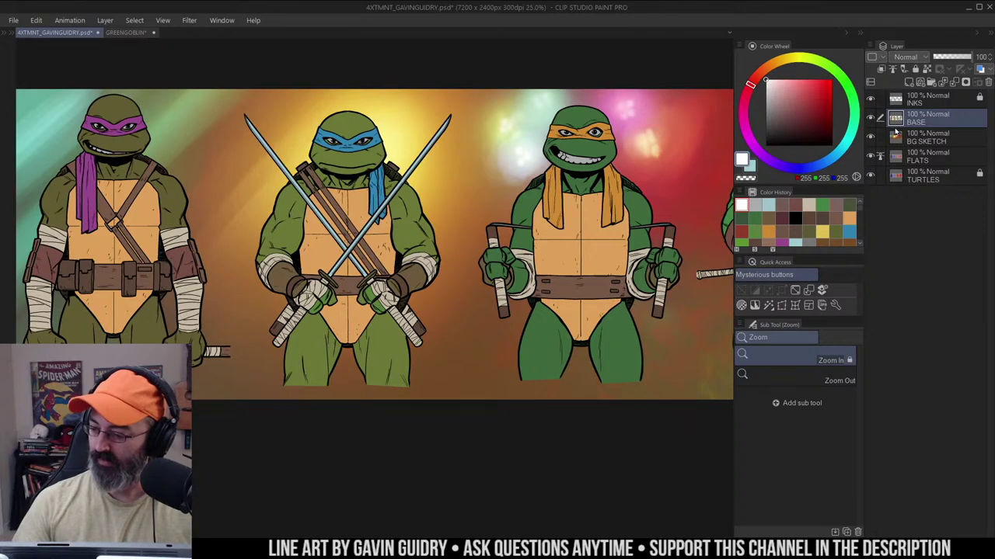
{"action": "left_click", "coordinate": [871, 139]}
{"action": "left_click", "coordinate": [871, 140]}
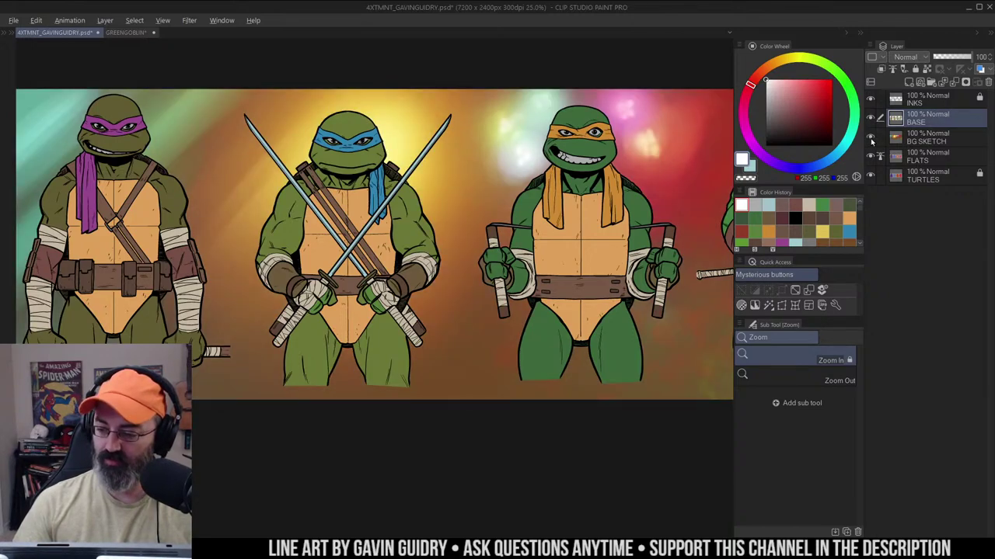
{"action": "left_click", "coordinate": [871, 140], "text": "alt"}
{"action": "left_click", "coordinate": [660, 200], "text": "alt"}
{"action": "left_click_drag", "start_coordinate": [660, 201], "coordinate": [552, 202]}
{"action": "mouse_move", "coordinate": [624, 226]}
{"action": "left_mouse_down"}
{"action": "mouse_move", "coordinate": [553, 195]}
{"action": "mouse_move", "coordinate": [632, 244]}
{"action": "left_mouse_up"}
{"action": "left_click", "coordinate": [552, 194]}
{"action": "left_click", "coordinate": [551, 194]}
{"action": "left_click", "coordinate": [573, 177], "text": "alt"}
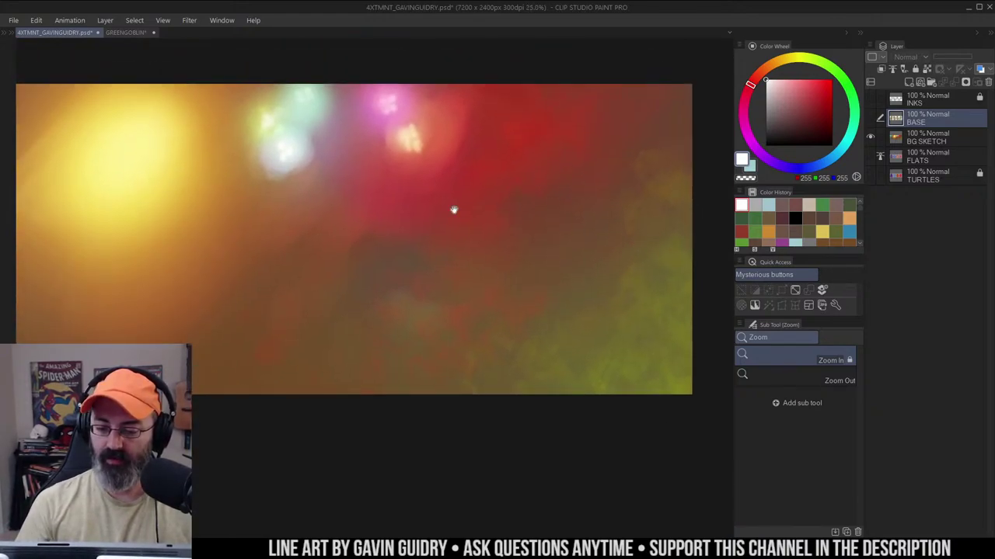
{"action": "left_click_drag", "start_coordinate": [215, 200], "coordinate": [717, 183]}
{"action": "scroll", "coordinate": [497, 205], "scroll_direction": "up", "scroll_amount": 1}
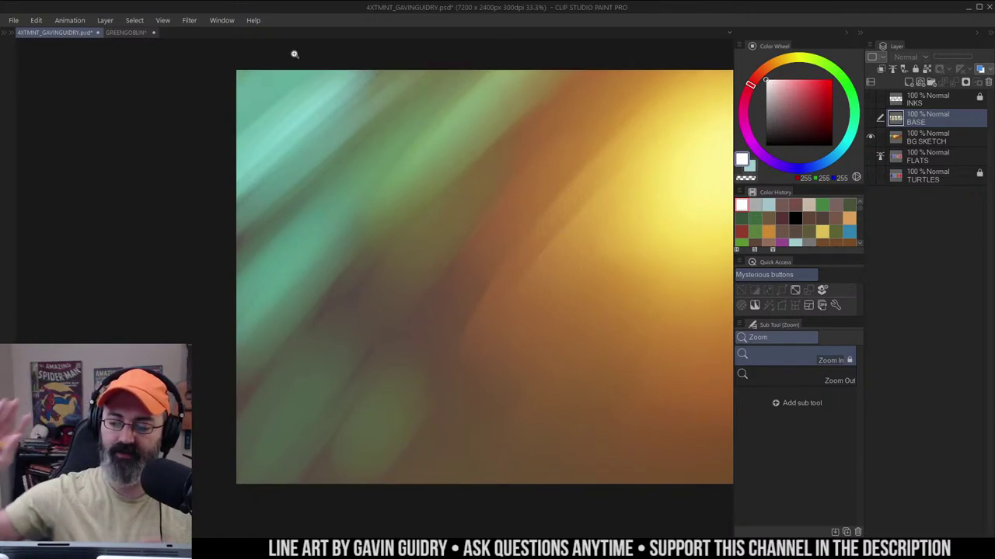
{"action": "key", "text": "m"}
{"action": "left_click_drag", "start_coordinate": [595, 146], "coordinate": [351, 157]}
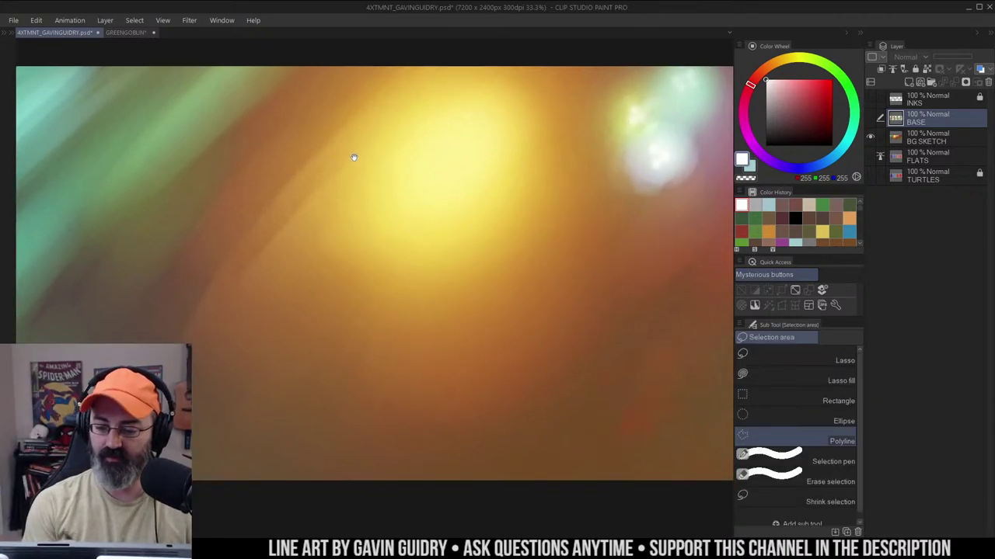
{"action": "key", "text": "m"}
{"action": "left_click_drag", "start_coordinate": [514, 173], "coordinate": [501, 172]}
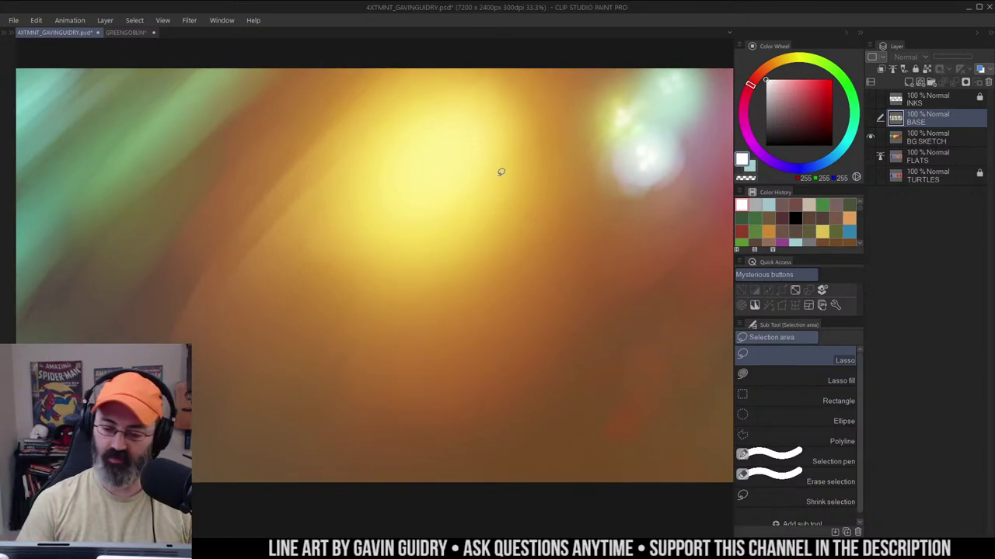
Lasso the cluster of coloured lights in the background sketch, clear the selection, and restore all layers after viewing the red and green area
{"action": "left_click_drag", "start_coordinate": [617, 178], "coordinate": [349, 192]}
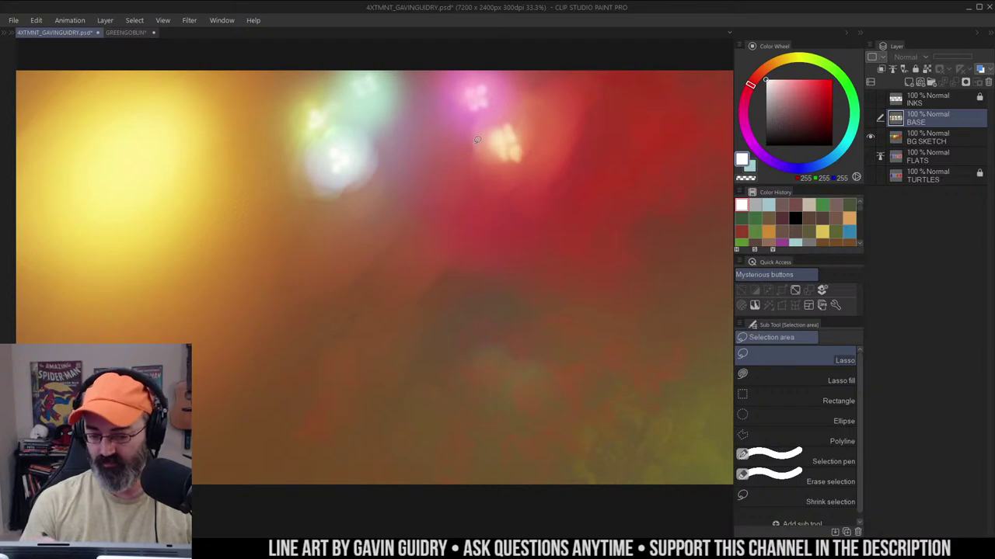
{"action": "mouse_move", "coordinate": [412, 69]}
{"action": "left_mouse_down"}
{"action": "mouse_move", "coordinate": [268, 187]}
{"action": "mouse_move", "coordinate": [555, 132]}
{"action": "mouse_move", "coordinate": [560, 155]}
{"action": "left_mouse_up"}
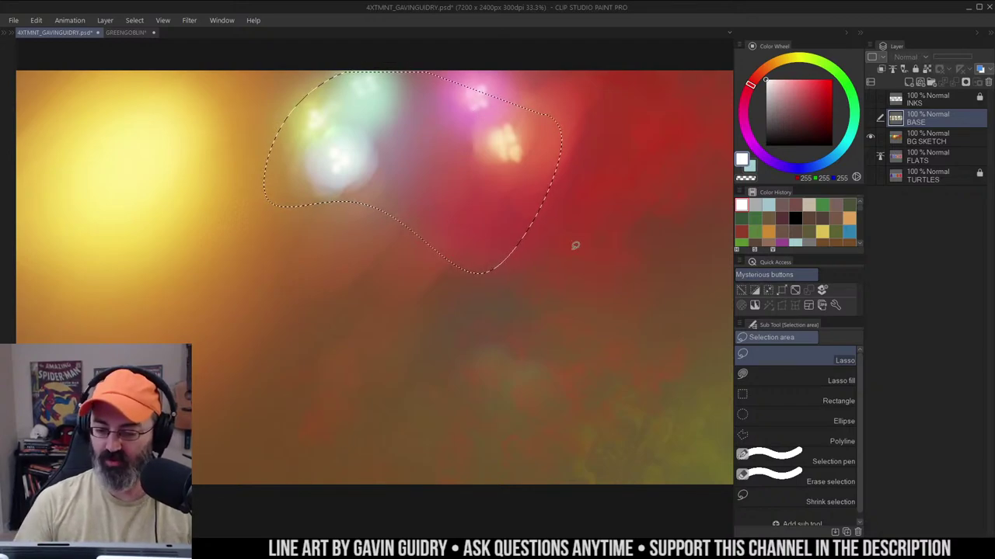
{"action": "key", "text": "ctrl+d"}
{"action": "mouse_move", "coordinate": [636, 236]}
{"action": "left_mouse_down"}
{"action": "mouse_move", "coordinate": [368, 231]}
{"action": "mouse_move", "coordinate": [317, 219]}
{"action": "left_mouse_up"}
{"action": "left_click_drag", "start_coordinate": [578, 247], "coordinate": [627, 243]}
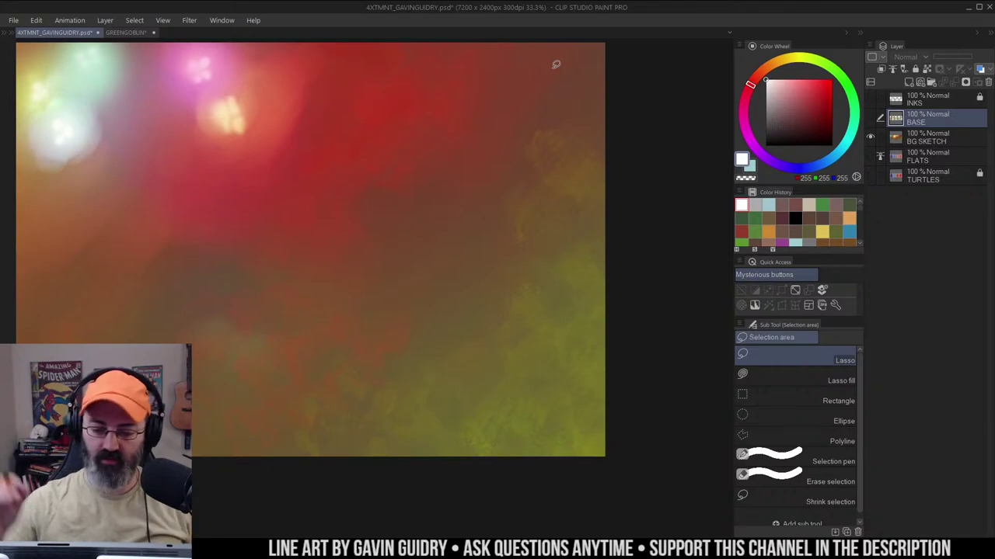
{"action": "scroll", "coordinate": [509, 178], "scroll_direction": "down", "scroll_amount": 3}
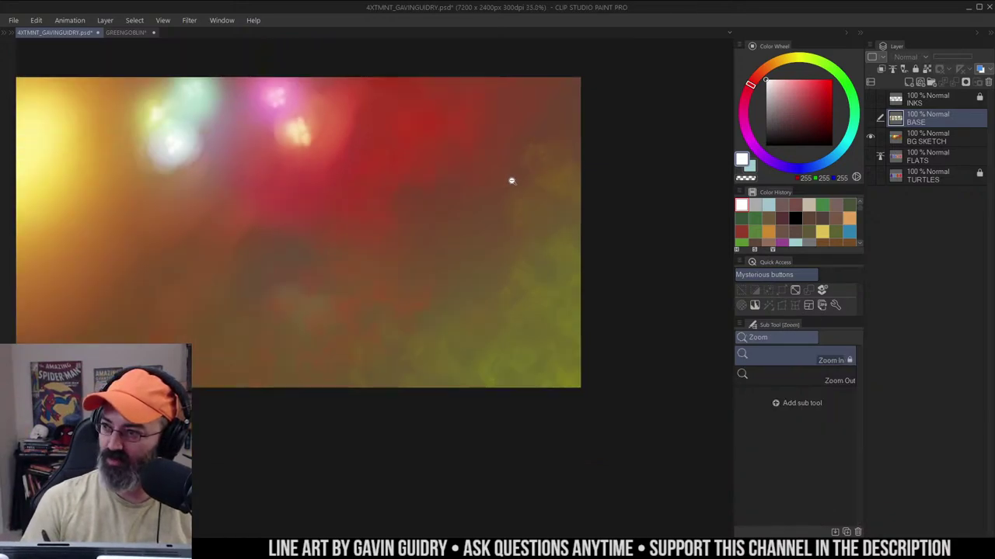
{"action": "left_click_drag", "start_coordinate": [533, 183], "coordinate": [623, 193]}
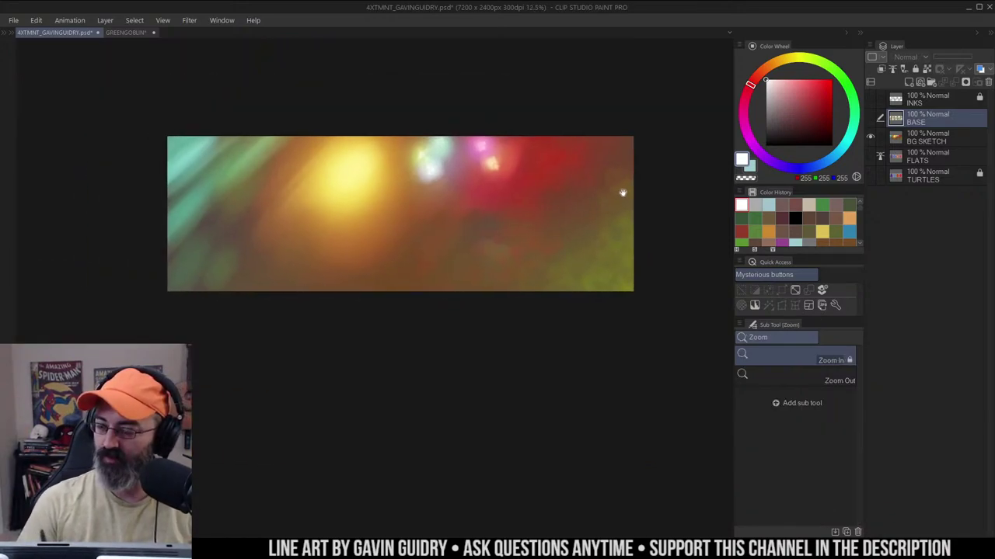
{"action": "left_click", "coordinate": [871, 137], "text": "alt"}
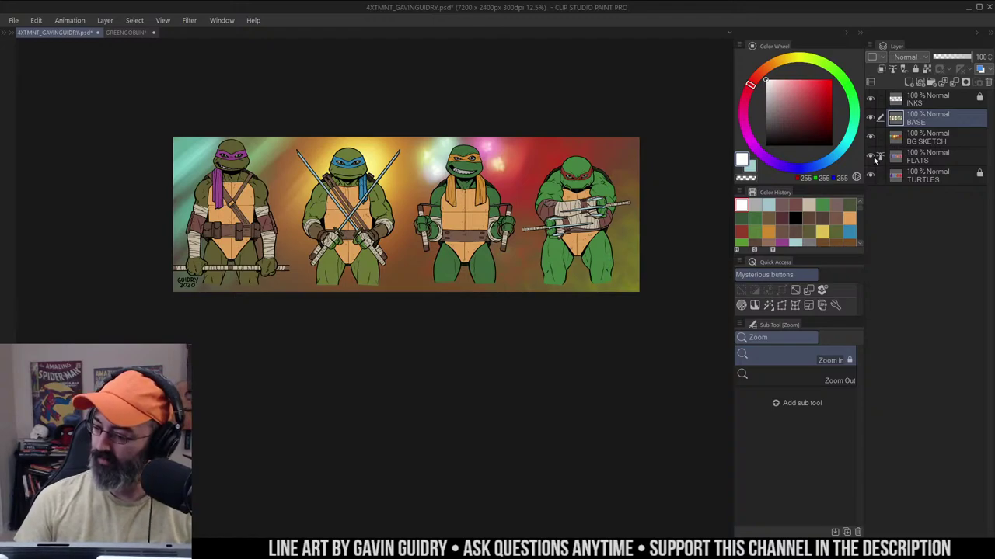
Isolate the FLATS layer and, with BASE active, auto-select the fourth turtle's skin and hand areas as a test
{"action": "left_click", "coordinate": [871, 158], "text": "alt"}
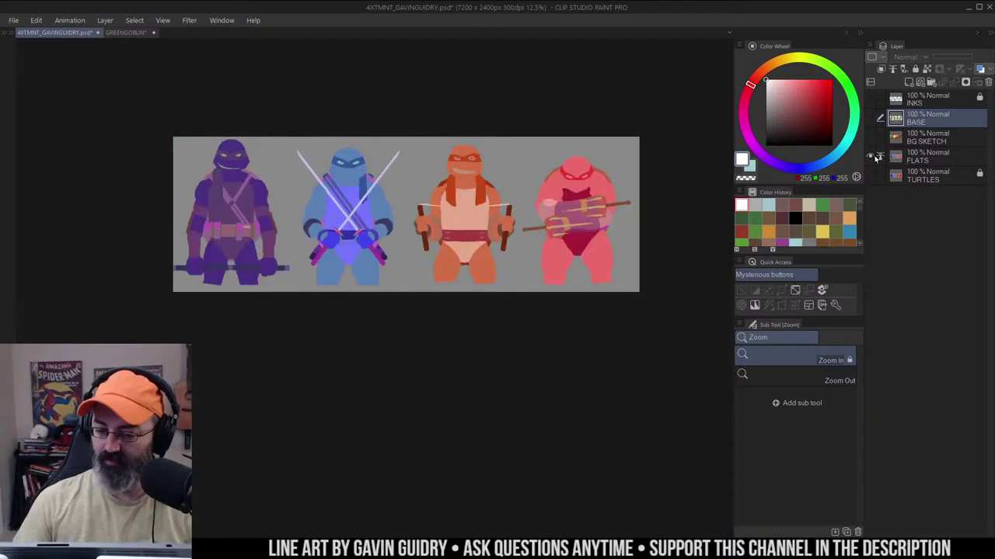
{"action": "left_click", "coordinate": [926, 157]}
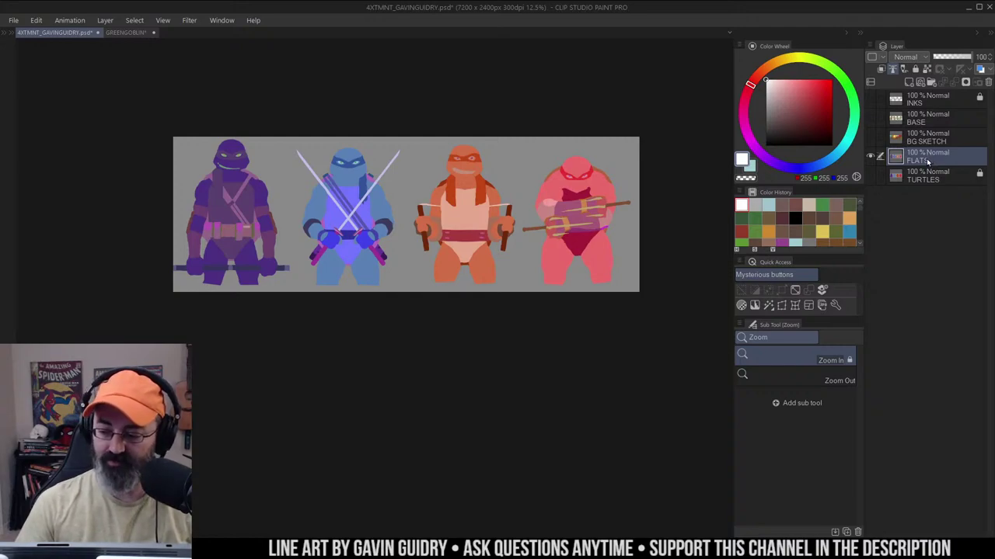
{"action": "left_click", "coordinate": [916, 119]}
{"action": "key", "text": "w"}
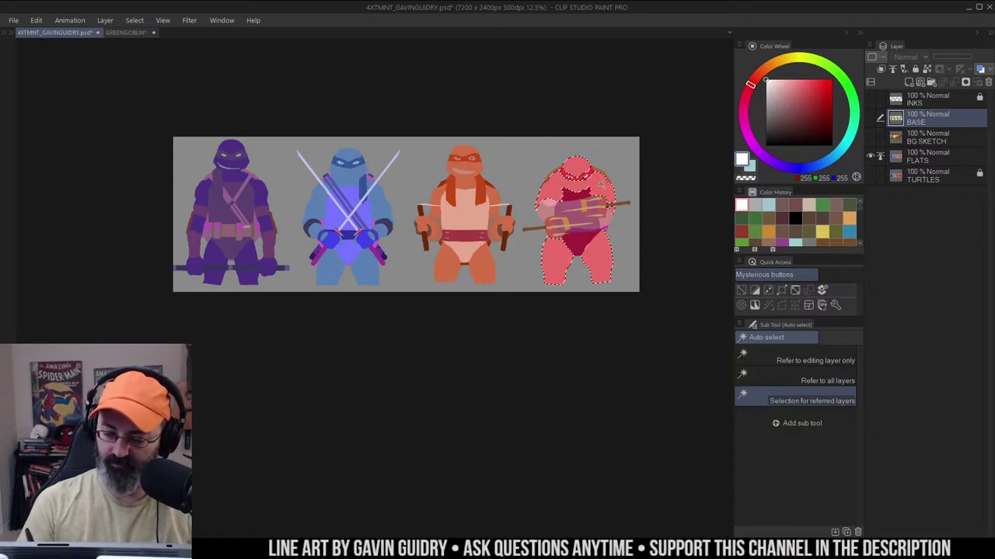
{"action": "left_click", "coordinate": [587, 208]}
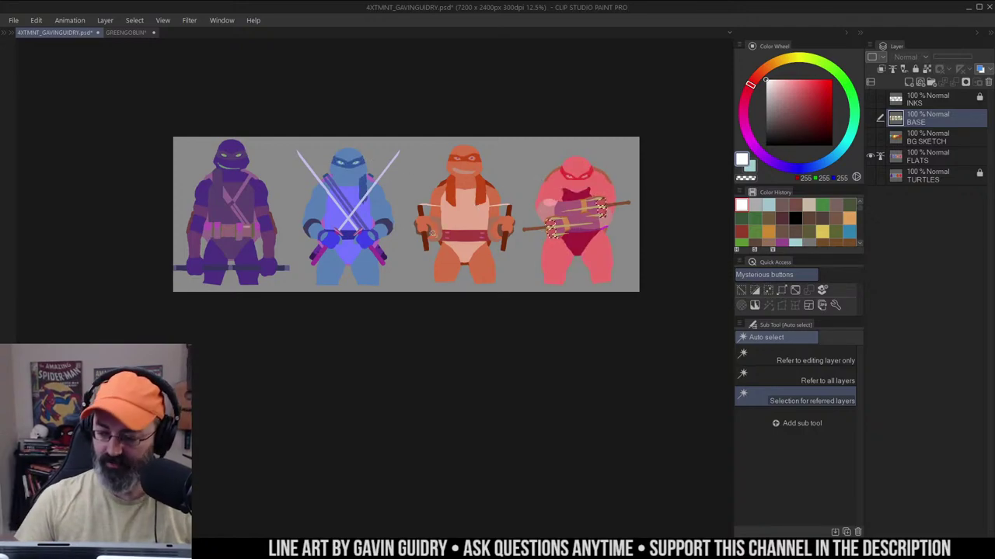
{"action": "key", "text": "m"}
View the TURTLES layer's silhouettes alone, try an auto-selection on the orange turtle, and clear the selection
{"action": "left_click", "coordinate": [871, 177]}
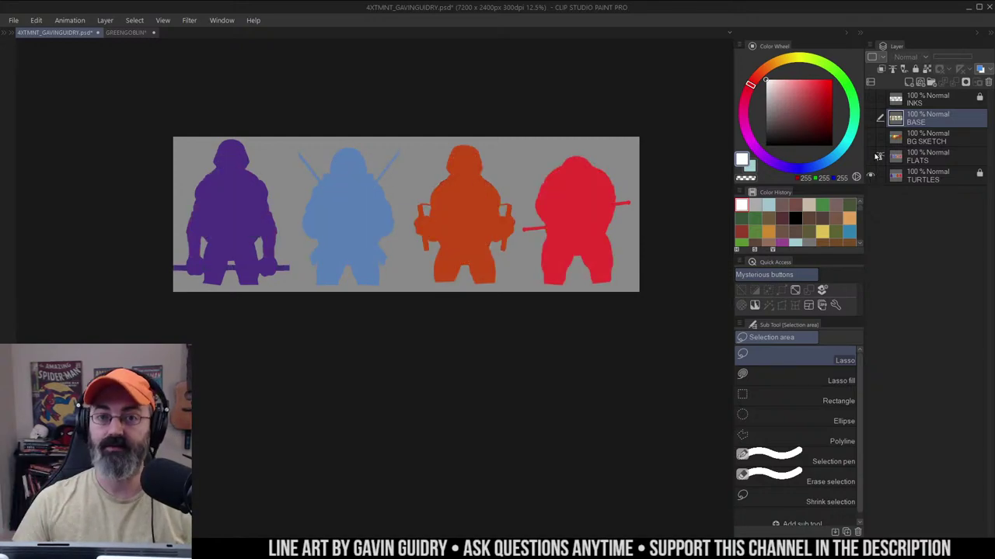
{"action": "left_click", "coordinate": [902, 177]}
{"action": "key", "text": "w"}
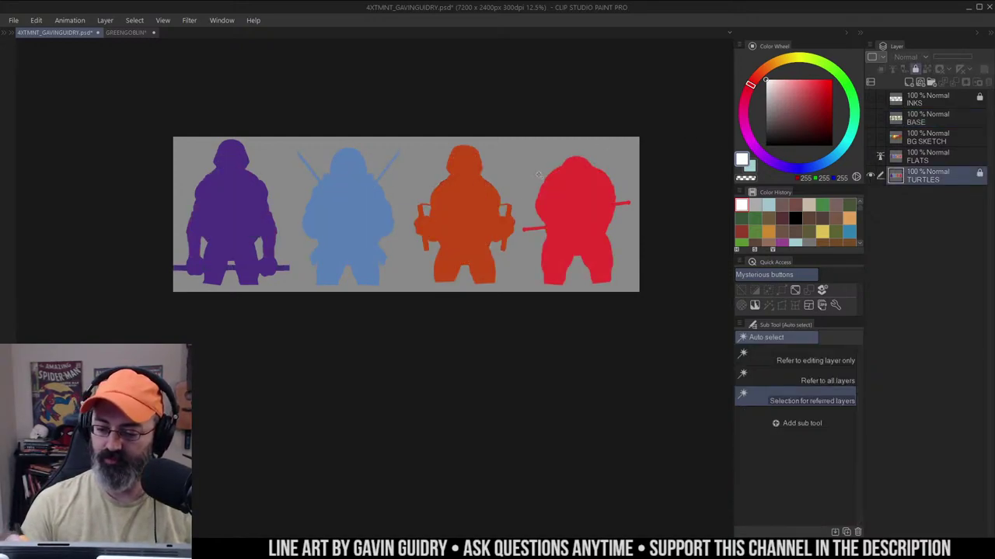
{"action": "left_click", "coordinate": [823, 288]}
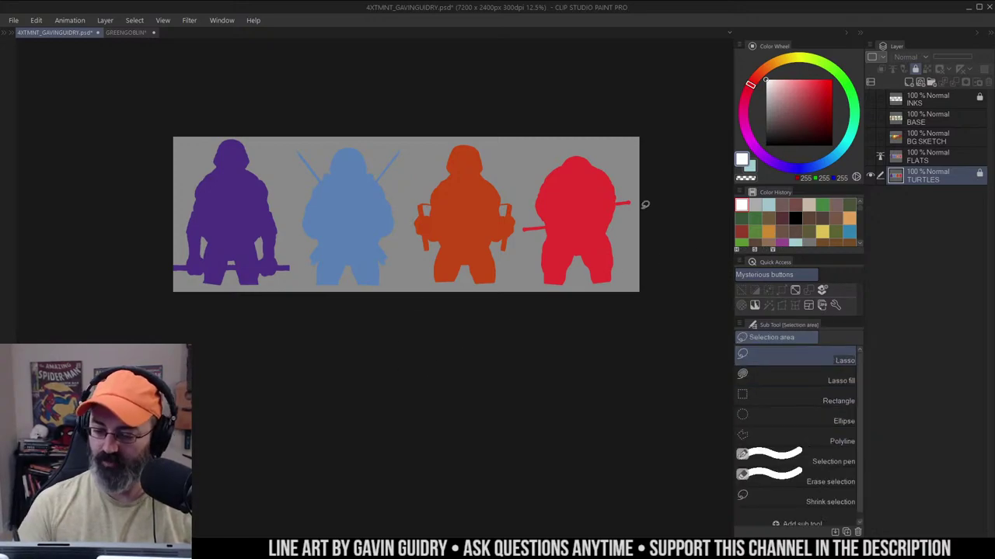
{"action": "key", "text": "w"}
{"action": "left_click", "coordinate": [468, 217]}
{"action": "key", "text": "ctrl+d"}
{"action": "key", "text": "m"}
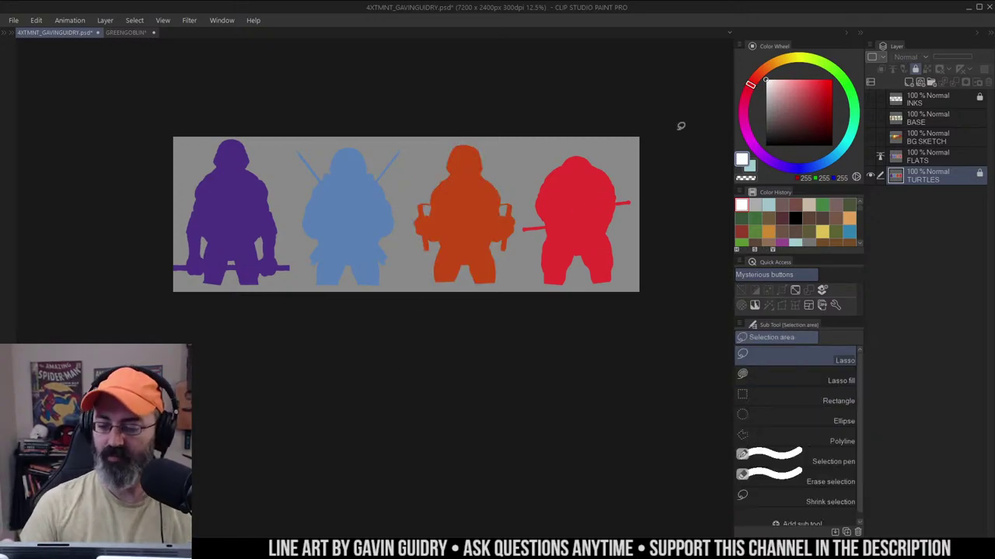
Show all layers again and lasso around the whole third turtle
{"action": "left_click_drag", "start_coordinate": [870, 99], "coordinate": [870, 172]}
{"action": "left_click_drag", "start_coordinate": [634, 168], "coordinate": [643, 188]}
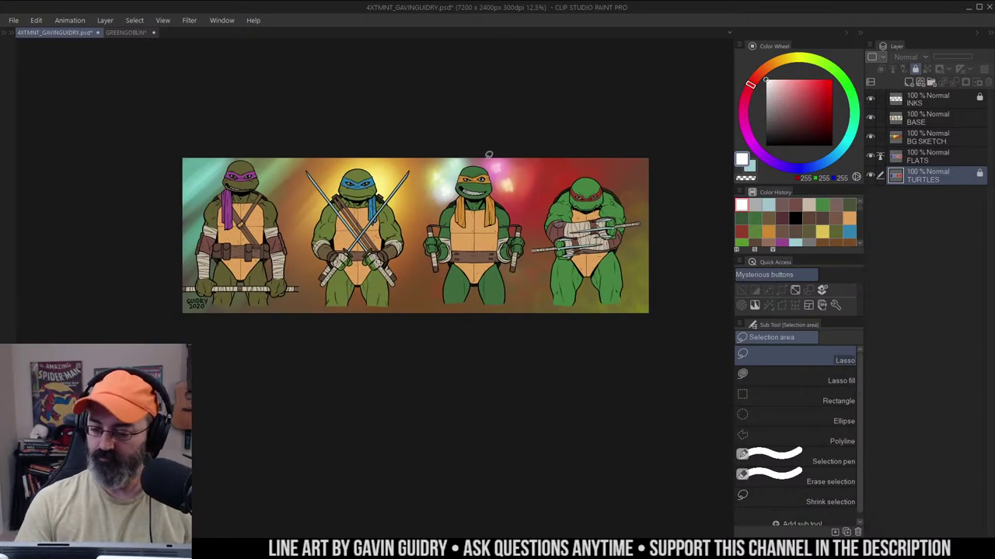
{"action": "mouse_move", "coordinate": [519, 189]}
{"action": "left_mouse_down"}
{"action": "mouse_move", "coordinate": [515, 167]}
{"action": "mouse_move", "coordinate": [413, 195]}
{"action": "mouse_move", "coordinate": [529, 309]}
{"action": "mouse_move", "coordinate": [514, 138]}
{"action": "left_mouse_up"}
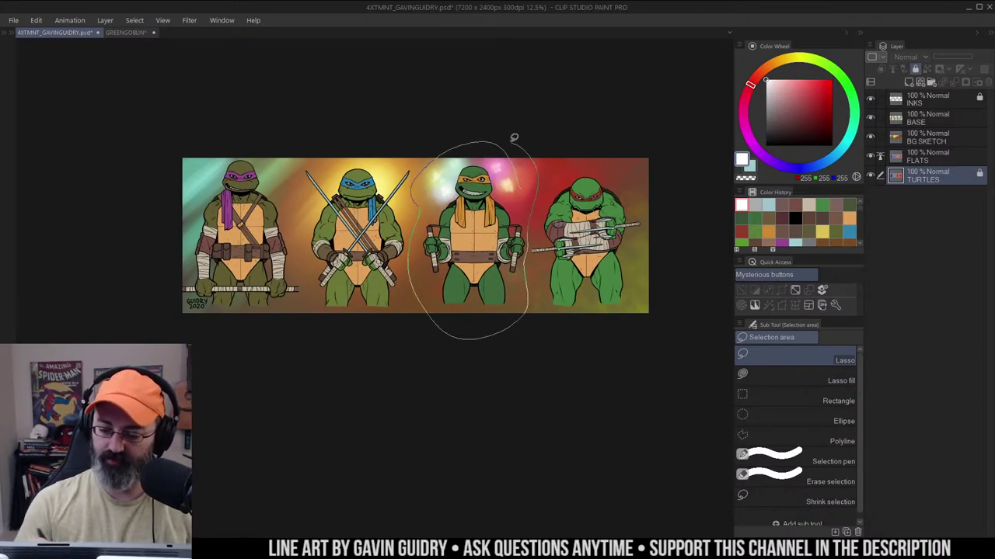
Shrink the lasso selection to the orange-masked turtle's silhouette on the TURTLES layer, and clear the selection
{"action": "key", "text": "w"}
{"action": "left_click", "coordinate": [512, 191], "text": "alt"}
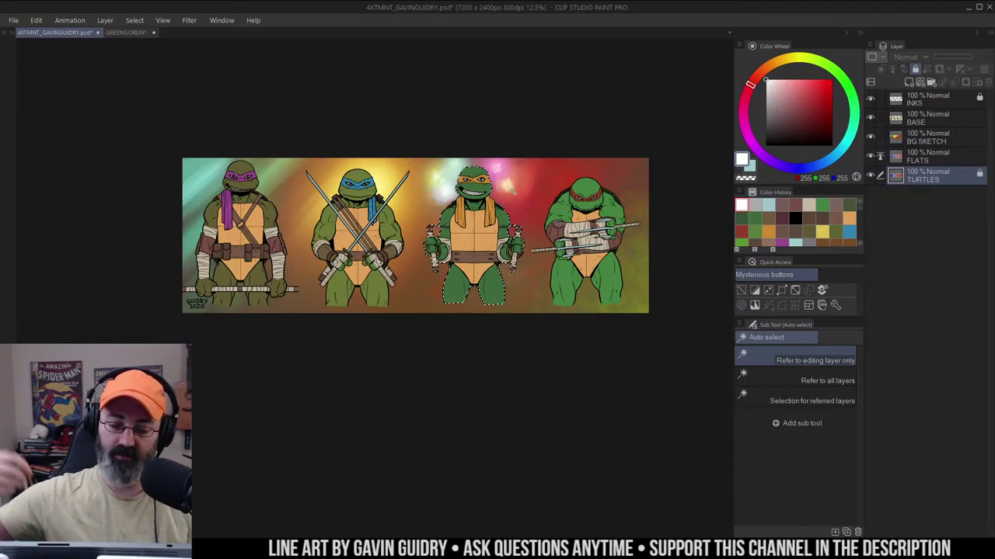
{"action": "key", "text": "ctrl+d"}
{"action": "key", "text": "m"}
{"action": "left_click_drag", "start_coordinate": [468, 343], "coordinate": [471, 315]}
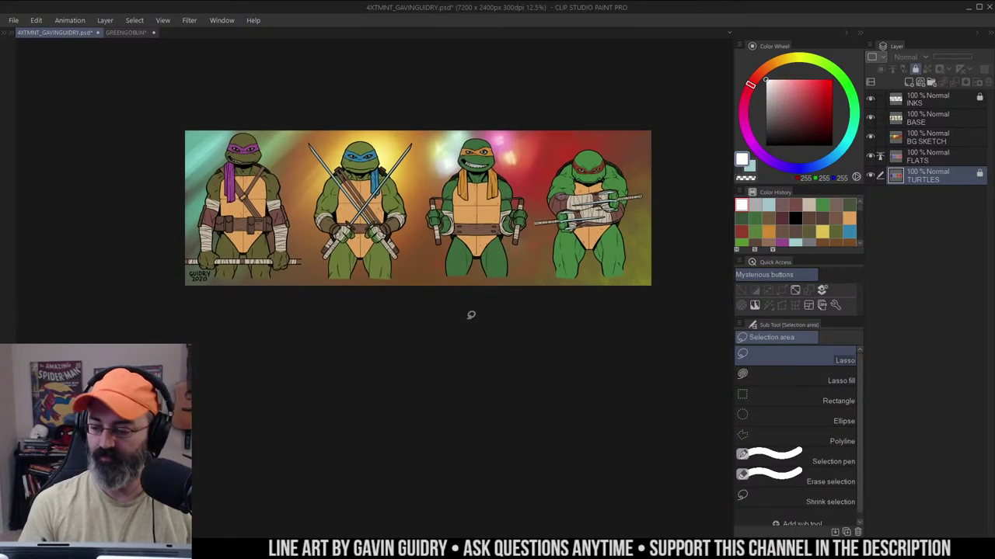
Add a Hard light layer directly above the BASE layer and name it SHADOWS
{"action": "left_click", "coordinate": [911, 123]}
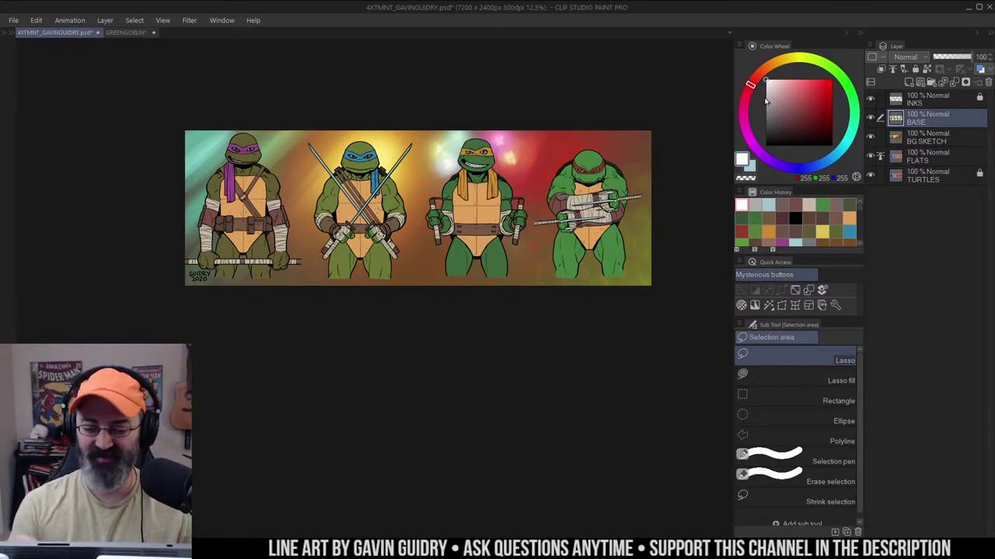
{"action": "key", "text": "F2"}
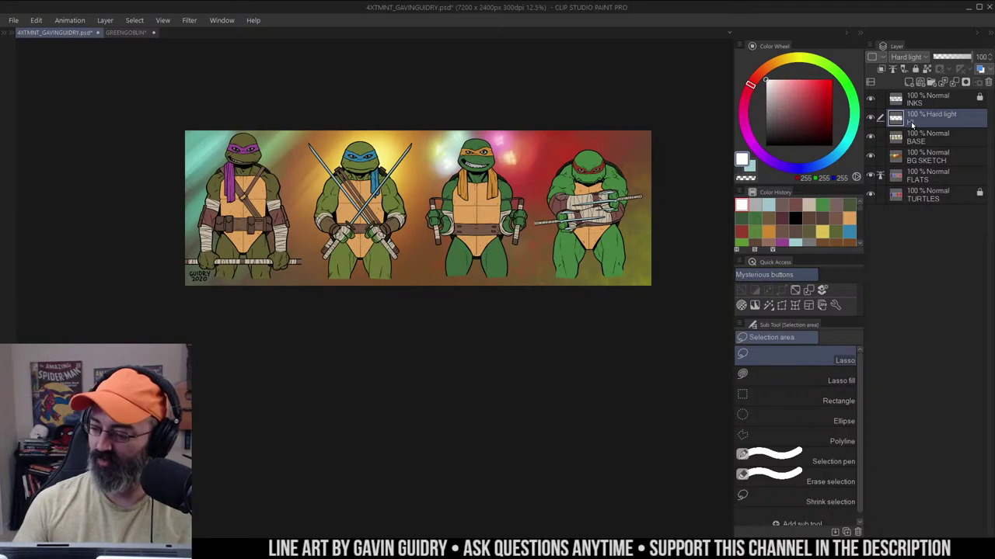
{"action": "double_click", "coordinate": [912, 123]}
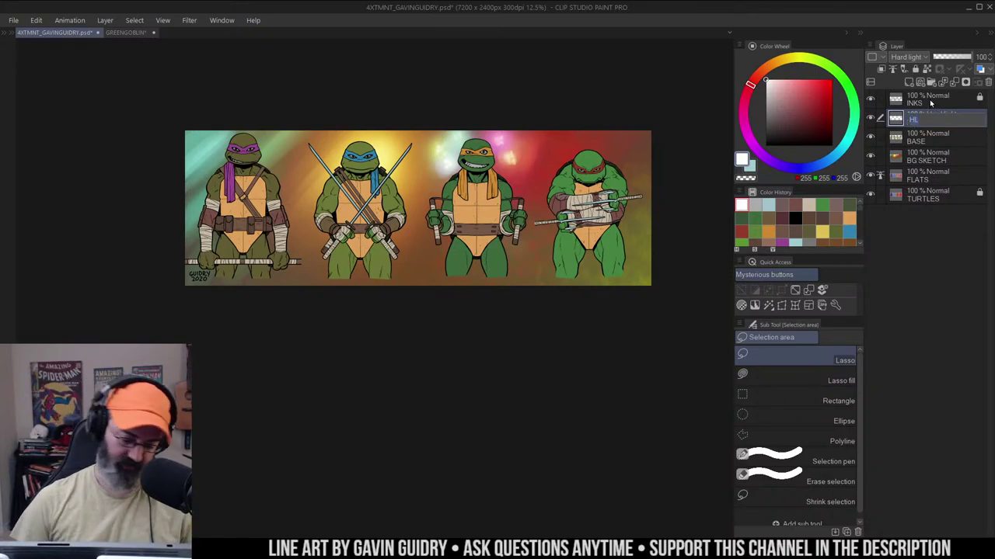
{"action": "type", "text": "shad"}
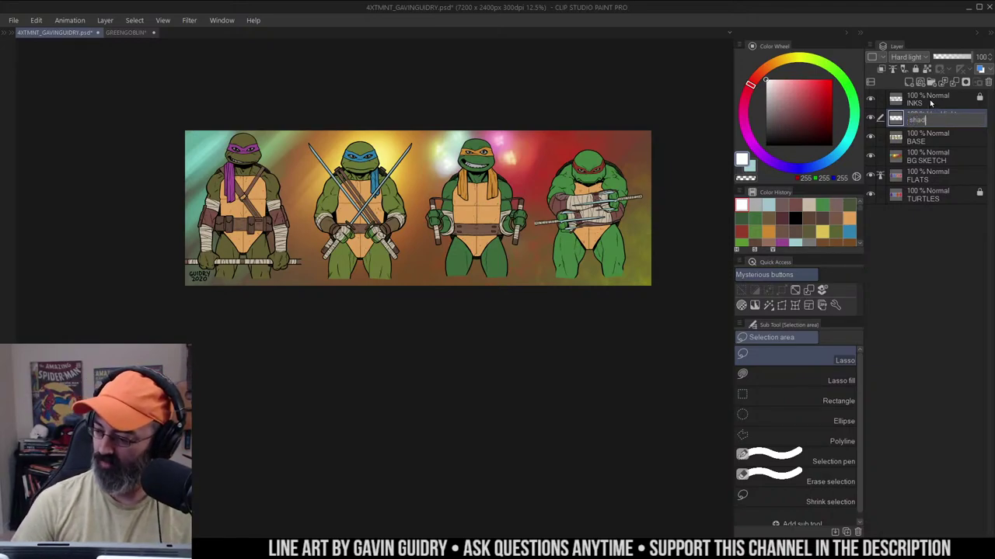
{"action": "key", "text": "BackSpace"}
{"action": "key", "text": "BackSpace"}
{"action": "key", "text": "BackSpace"}
{"action": "key", "text": "BackSpace"}
{"action": "type", "text": "SHADOWS"}
{"action": "key", "text": "Return"}
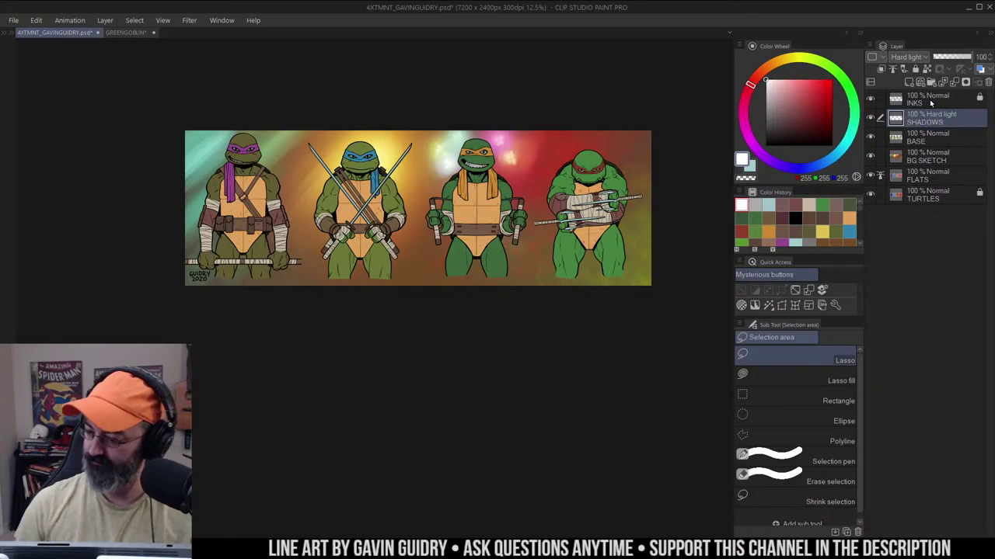
Examine the background lighting behind each of the four turtles, from the purple-masked one to the red-masked one
{"action": "key", "text": "ctrl+space"}
{"action": "left_click", "coordinate": [271, 192]}
{"action": "left_click_drag", "start_coordinate": [291, 192], "coordinate": [468, 210]}
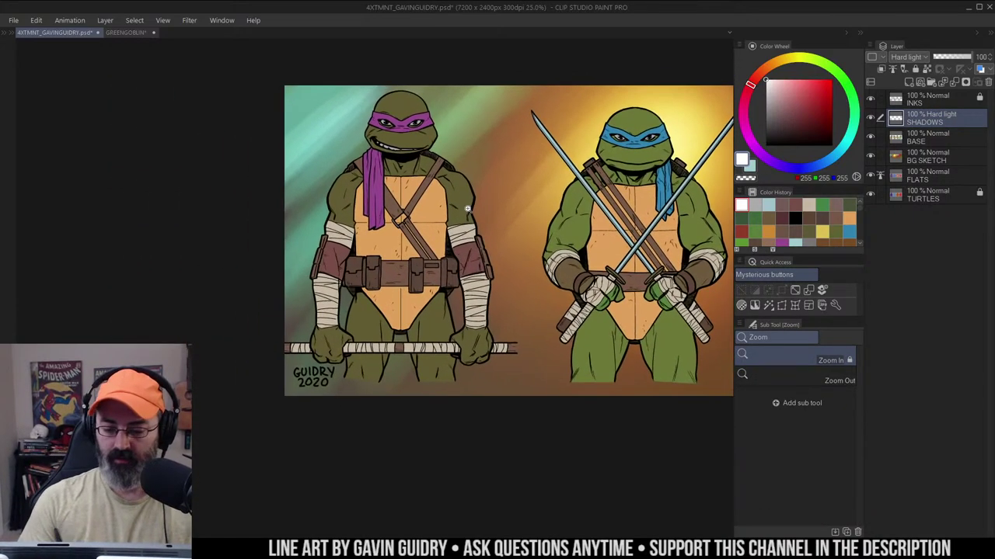
{"action": "left_click_drag", "start_coordinate": [547, 190], "coordinate": [522, 205]}
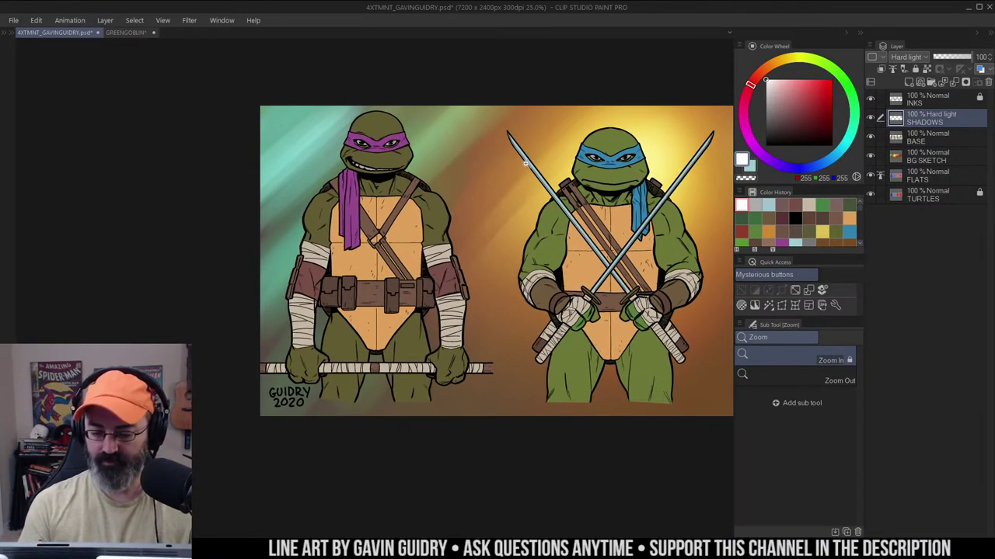
{"action": "left_click_drag", "start_coordinate": [529, 190], "coordinate": [588, 182]}
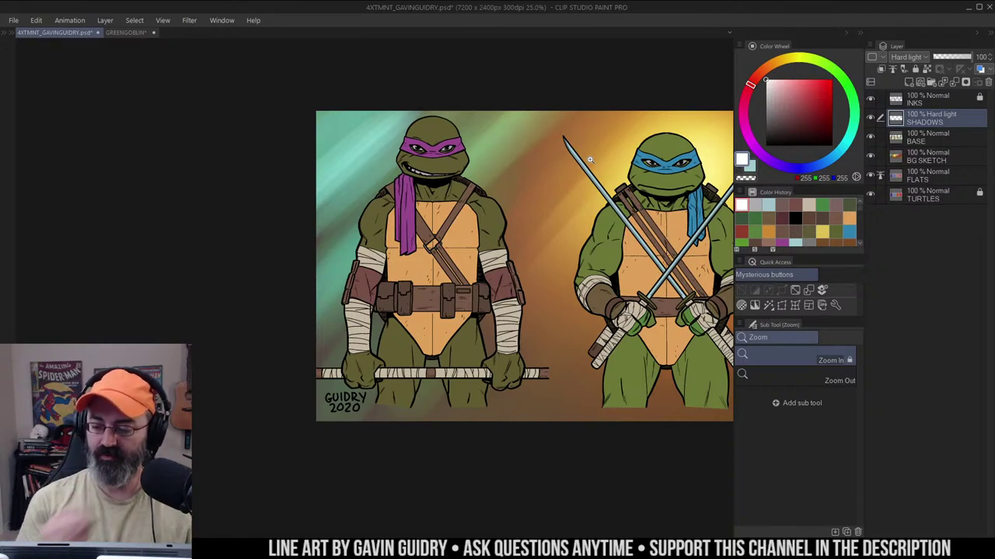
{"action": "key", "text": "m"}
{"action": "mouse_move", "coordinate": [658, 223]}
{"action": "left_mouse_down"}
{"action": "mouse_move", "coordinate": [626, 220]}
{"action": "mouse_move", "coordinate": [639, 222]}
{"action": "left_mouse_up"}
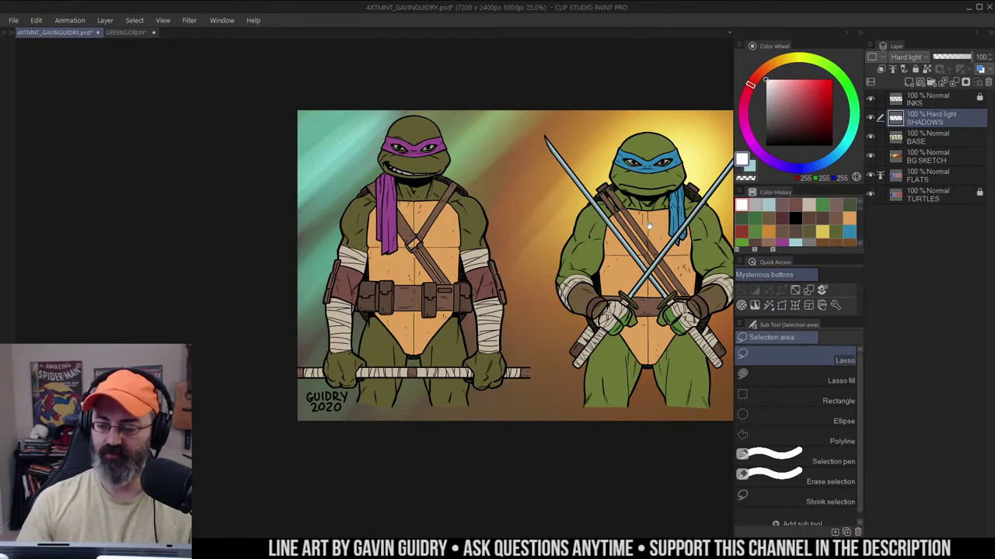
{"action": "left_click_drag", "start_coordinate": [654, 226], "coordinate": [512, 201]}
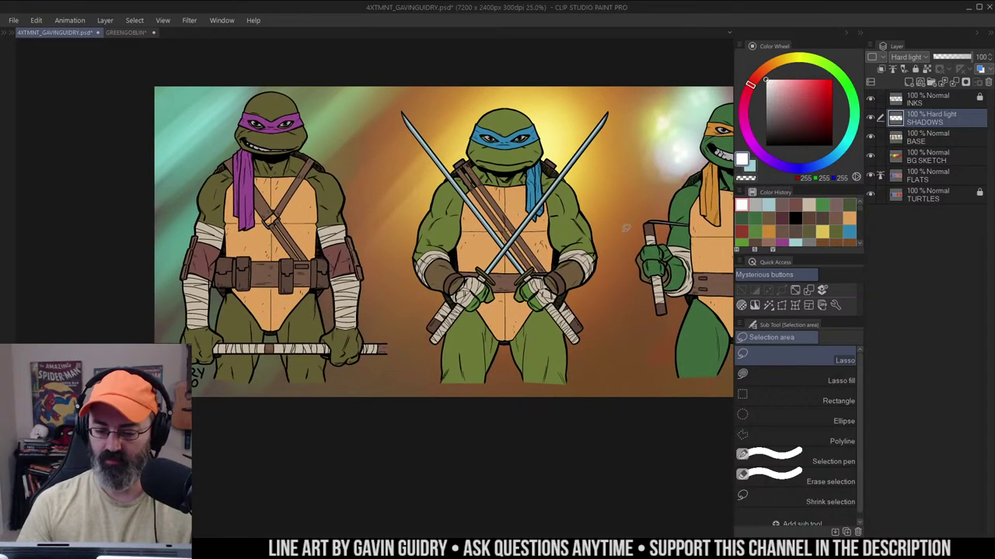
{"action": "scroll", "coordinate": [629, 225], "scroll_direction": "right", "scroll_amount": 3}
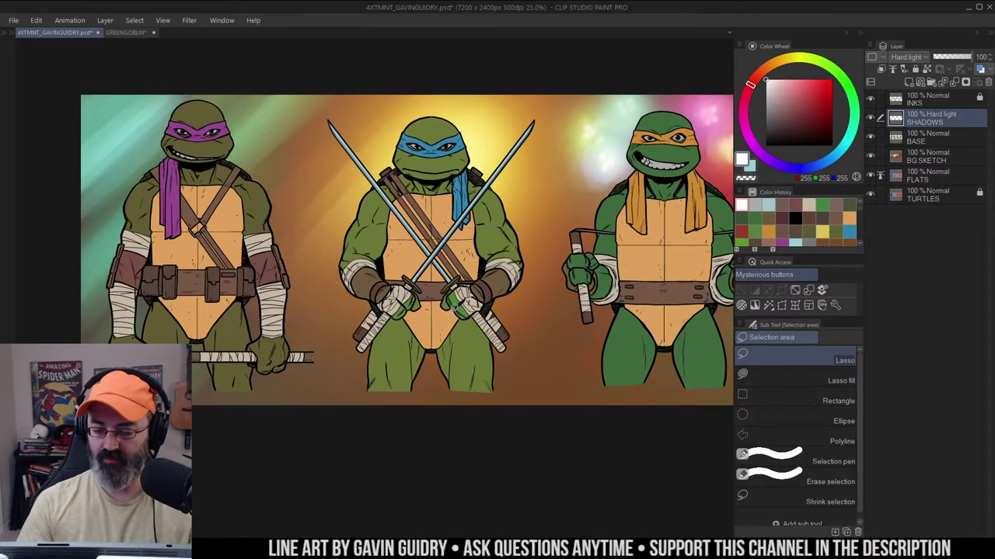
{"action": "scroll", "coordinate": [622, 206], "scroll_direction": "right", "scroll_amount": 5}
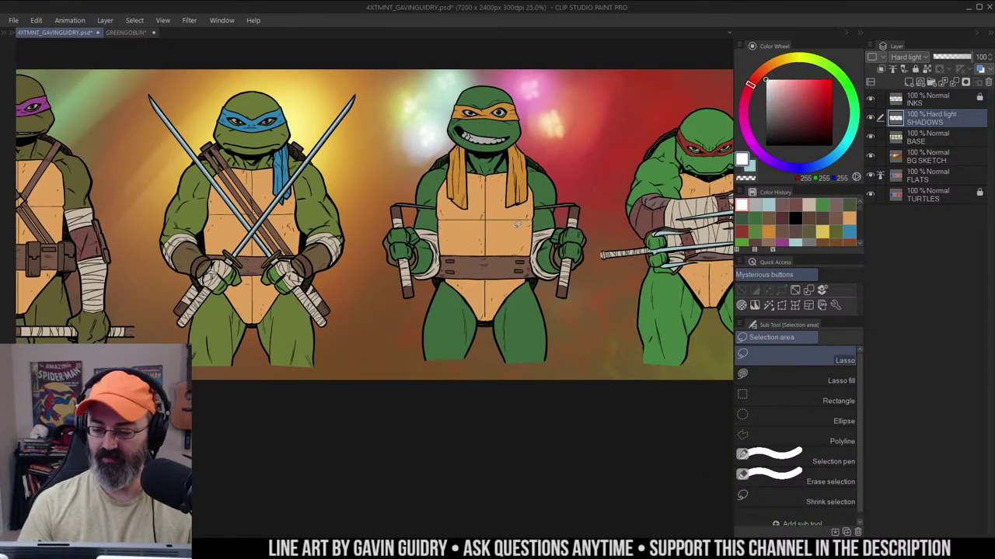
{"action": "scroll", "coordinate": [511, 241], "scroll_direction": "right", "scroll_amount": 4}
{"action": "left_click_drag", "start_coordinate": [507, 223], "coordinate": [507, 220]}
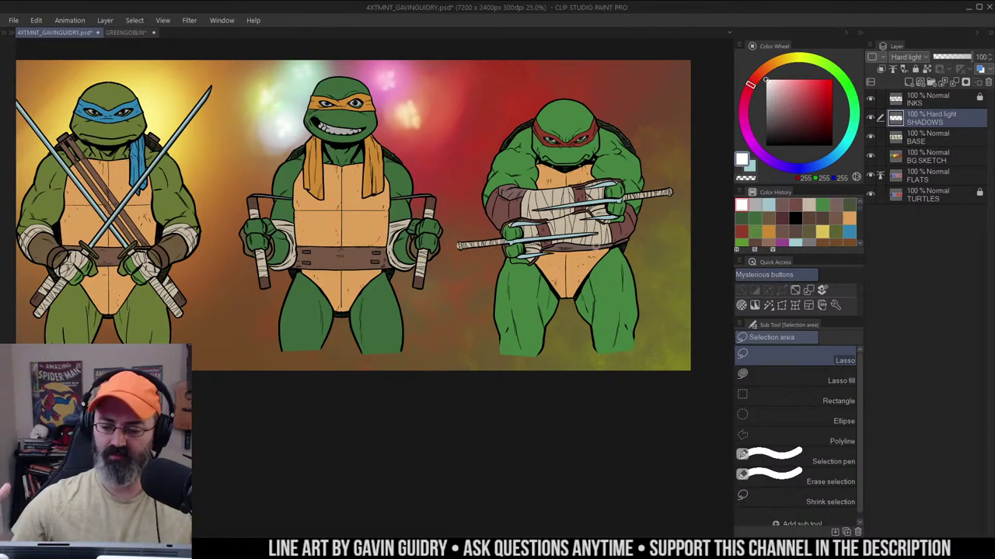
{"action": "key", "text": "space"}
{"action": "left_click_drag", "start_coordinate": [392, 183], "coordinate": [744, 186]}
{"action": "left_click_drag", "start_coordinate": [529, 191], "coordinate": [770, 214]}
Swap to the light blue colour, try a brush stroke on the SHADOWS layer, and undo it
{"action": "key", "text": "x"}
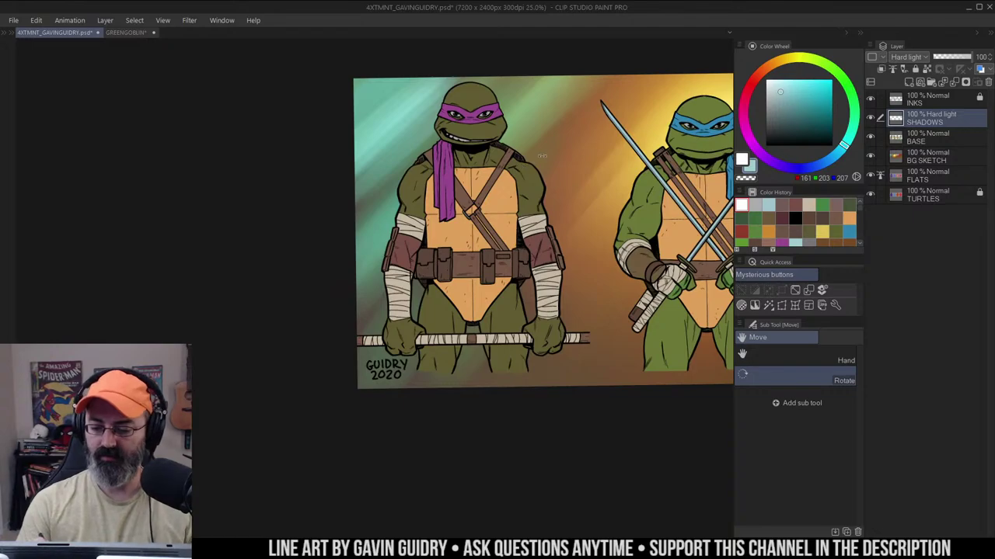
{"action": "key", "text": "b"}
{"action": "mouse_move", "coordinate": [729, 151]}
{"action": "left_mouse_down"}
{"action": "mouse_move", "coordinate": [555, 134]}
{"action": "mouse_move", "coordinate": [585, 149]}
{"action": "left_mouse_up"}
{"action": "key", "text": "ctrl+z"}
{"action": "key", "text": "r"}
{"action": "scroll", "coordinate": [568, 87], "scroll_direction": "up", "scroll_amount": 1}
{"action": "key", "text": "w"}
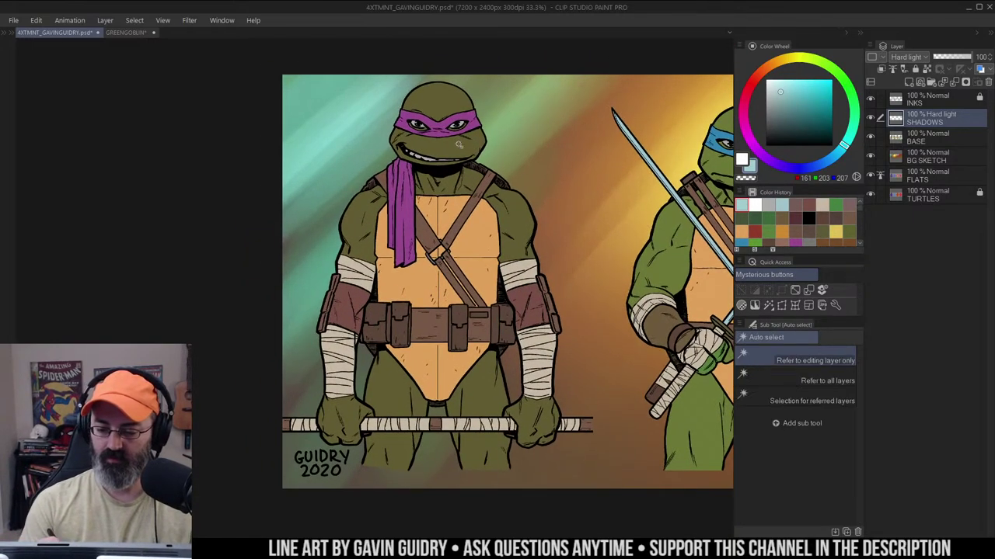
{"action": "key", "text": "ctrl+a"}
{"action": "key", "text": "ctrl+d"}
Inspect the turtles' flat colours and line art at closer range across the whole illustration
{"action": "left_click_drag", "start_coordinate": [592, 122], "coordinate": [545, 98]}
{"action": "key", "text": "m"}
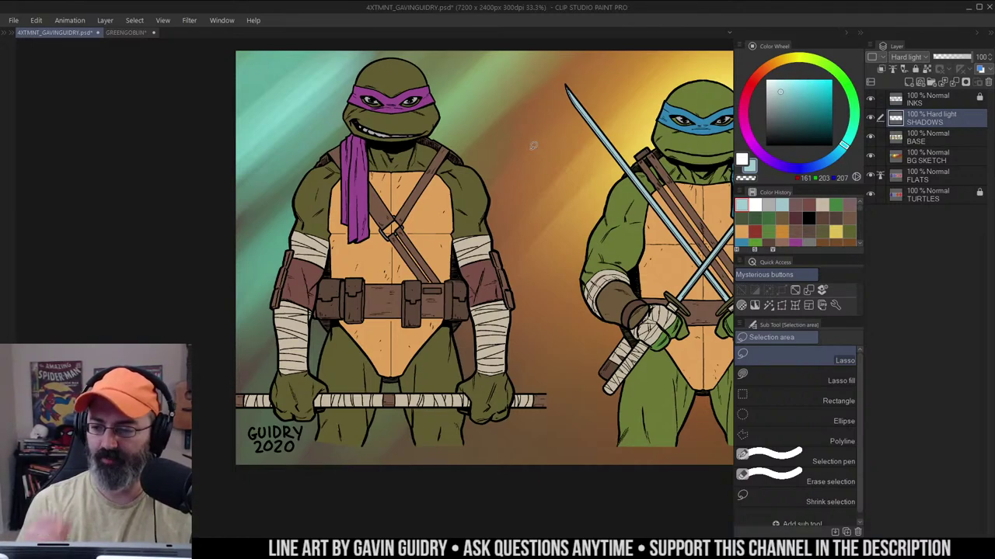
{"action": "mouse_move", "coordinate": [490, 144]}
{"action": "left_mouse_down"}
{"action": "mouse_move", "coordinate": [487, 160]}
{"action": "mouse_move", "coordinate": [504, 153]}
{"action": "left_mouse_up"}
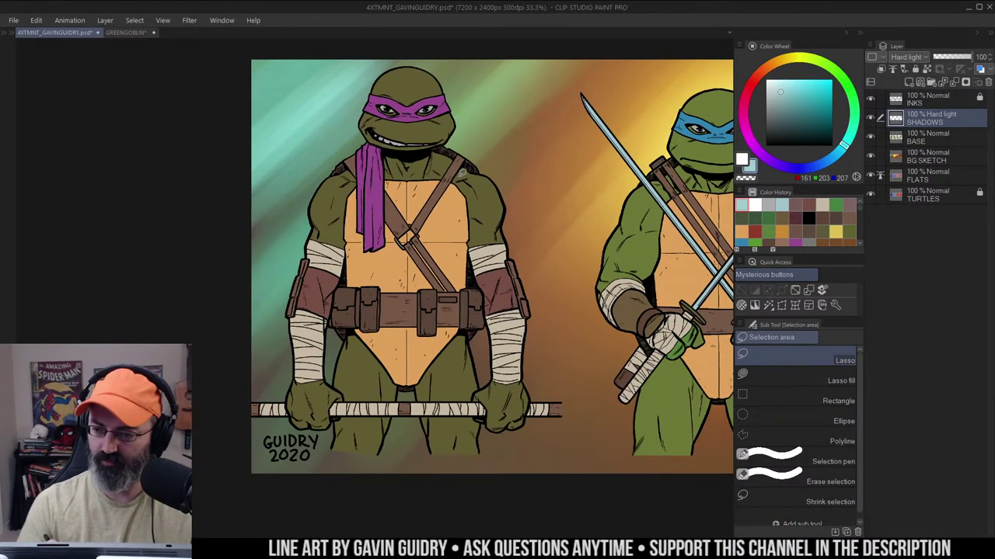
{"action": "mouse_move", "coordinate": [531, 148]}
{"action": "left_mouse_down"}
{"action": "mouse_move", "coordinate": [482, 163]}
{"action": "mouse_move", "coordinate": [515, 154]}
{"action": "left_mouse_up"}
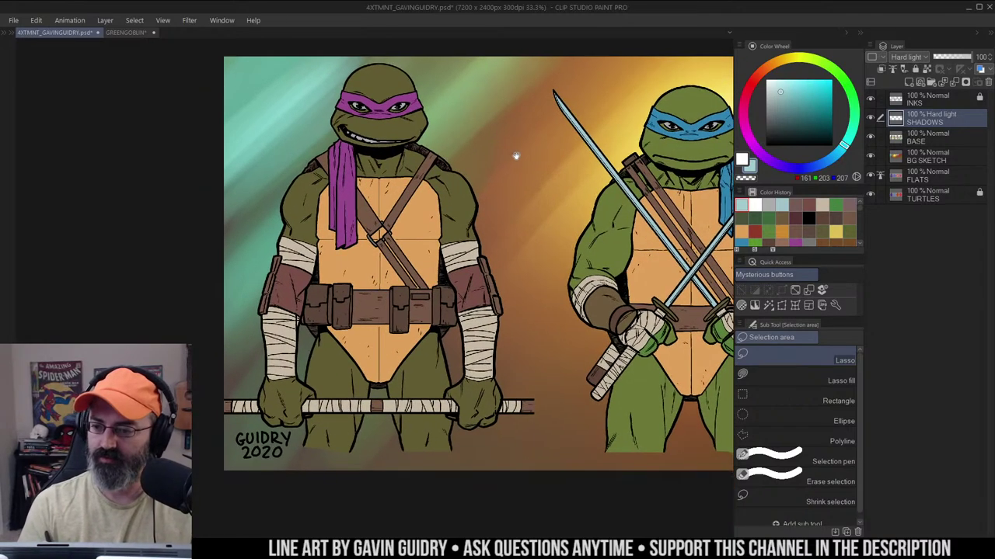
{"action": "key", "text": "/"}
{"action": "left_click", "coordinate": [408, 138]}
{"action": "left_click", "coordinate": [449, 150], "text": "alt"}
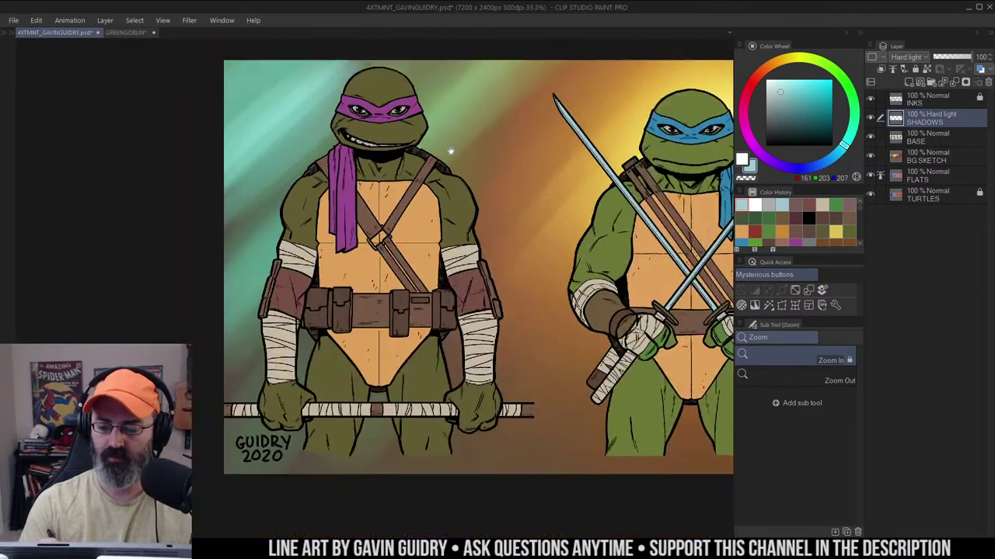
{"action": "scroll", "coordinate": [450, 149], "scroll_direction": "up", "scroll_amount": 1}
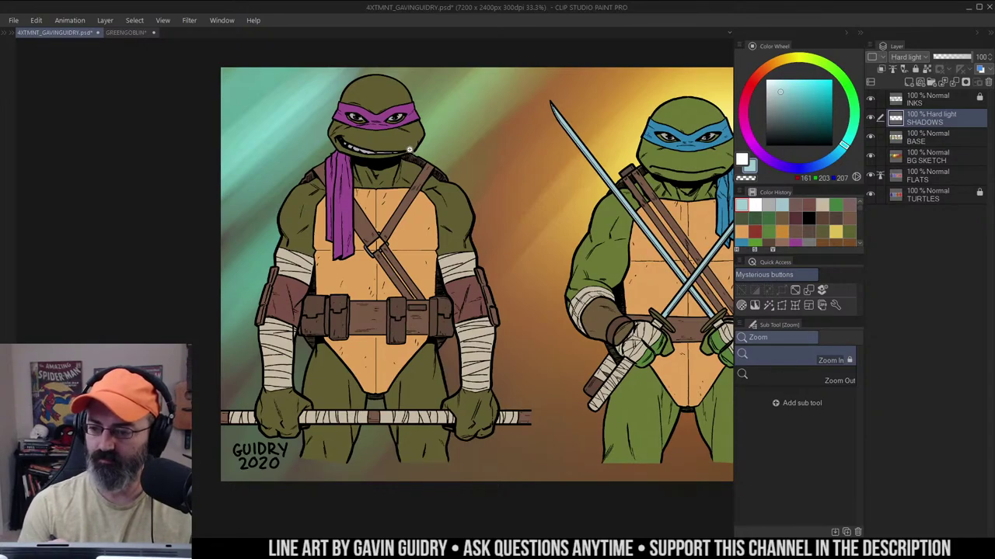
{"action": "left_click_drag", "start_coordinate": [498, 156], "coordinate": [520, 149]}
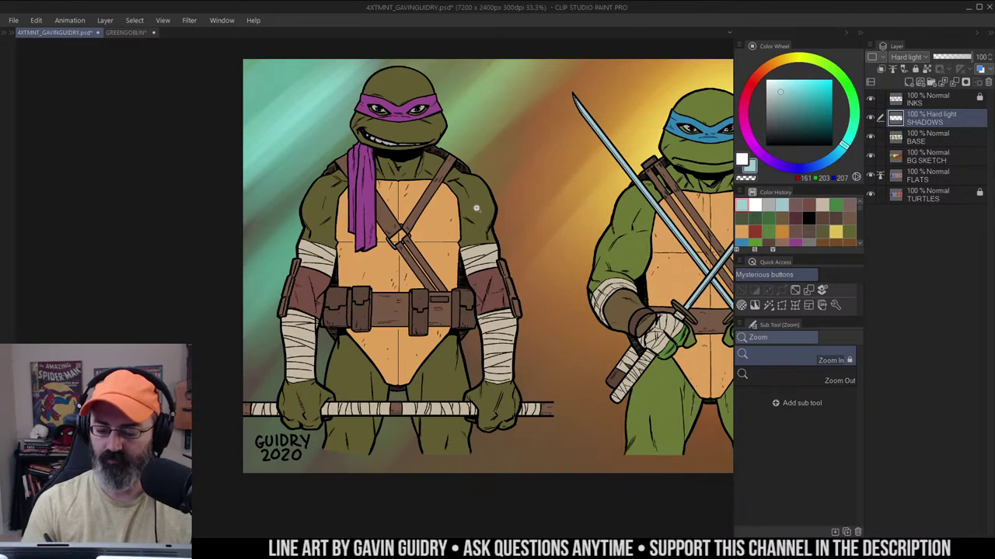
{"action": "left_click_drag", "start_coordinate": [574, 206], "coordinate": [448, 213]}
{"action": "left_click_drag", "start_coordinate": [684, 272], "coordinate": [401, 245]}
{"action": "left_click_drag", "start_coordinate": [594, 317], "coordinate": [391, 317]}
{"action": "left_click_drag", "start_coordinate": [557, 343], "coordinate": [389, 349]}
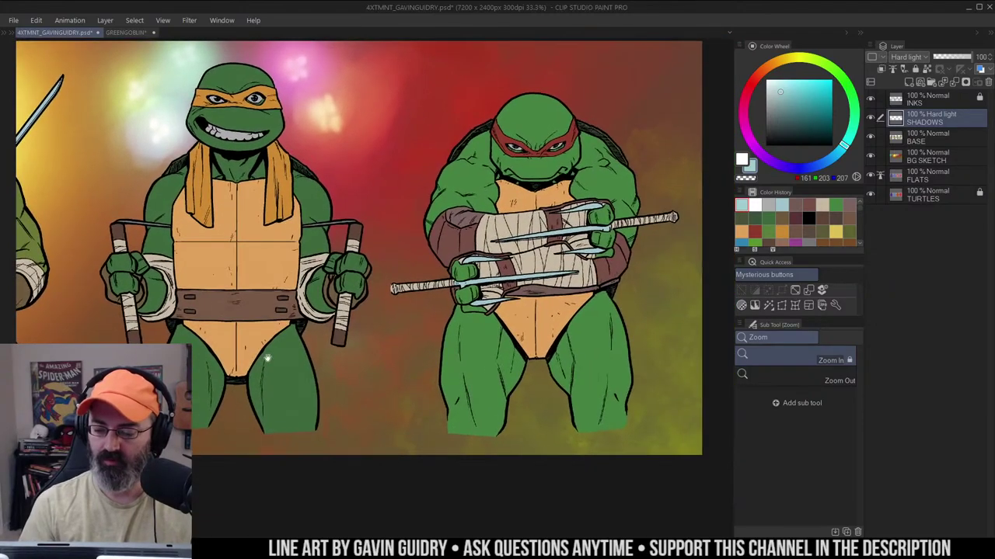
{"action": "left_click_drag", "start_coordinate": [229, 350], "coordinate": [728, 342]}
{"action": "left_click_drag", "start_coordinate": [360, 352], "coordinate": [613, 368]}
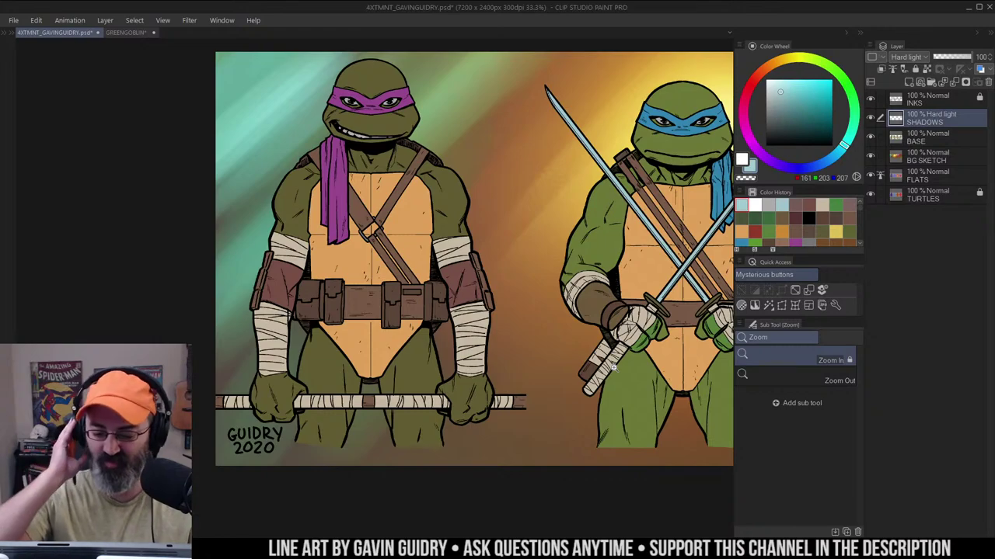
{"action": "key", "text": "m"}
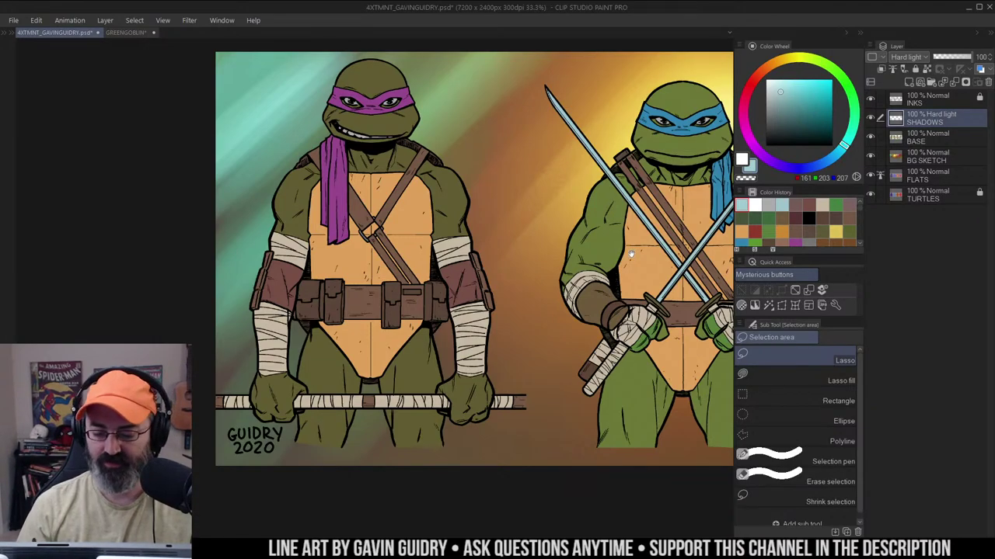
{"action": "left_click_drag", "start_coordinate": [631, 251], "coordinate": [585, 242]}
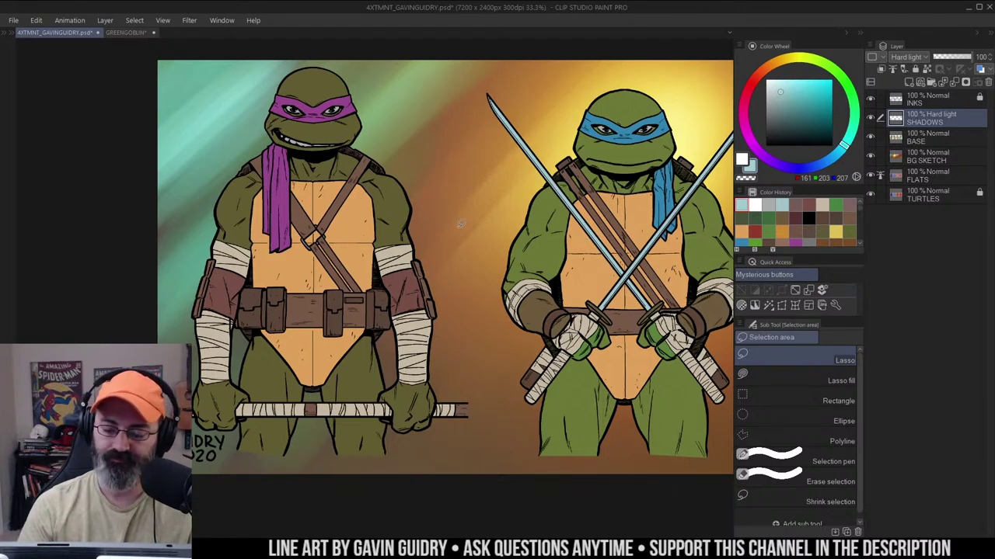
{"action": "left_click", "coordinate": [550, 197], "text": "alt"}
{"action": "left_click_drag", "start_coordinate": [630, 218], "coordinate": [477, 218]}
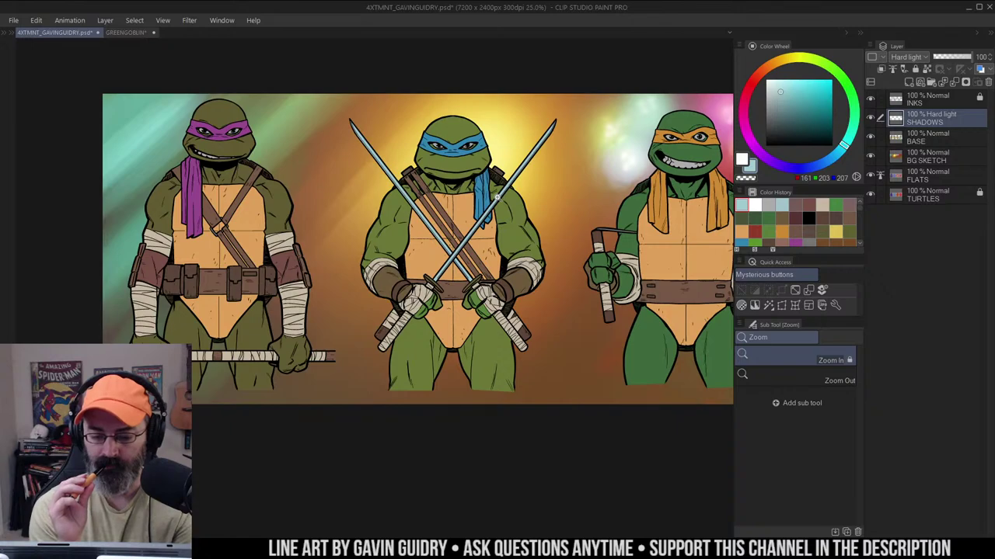
{"action": "left_click_drag", "start_coordinate": [493, 151], "coordinate": [635, 140]}
{"action": "left_click", "coordinate": [462, 165]}
{"action": "left_click_drag", "start_coordinate": [530, 174], "coordinate": [547, 144]}
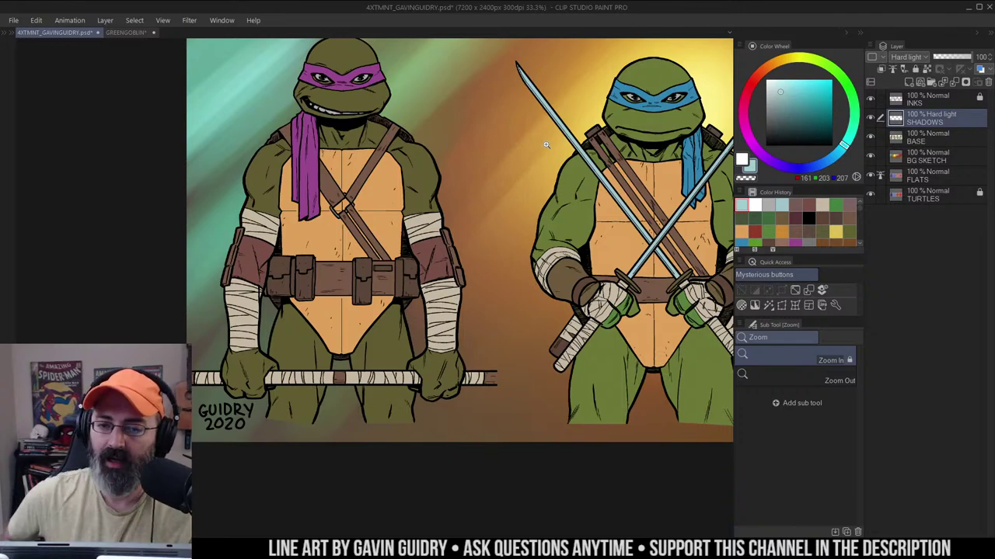
Try selecting the purple-masked turtle's skin with Auto select referring to the editing layer only, and deselect
{"action": "left_click", "coordinate": [371, 118]}
{"action": "left_click", "coordinate": [406, 163]}
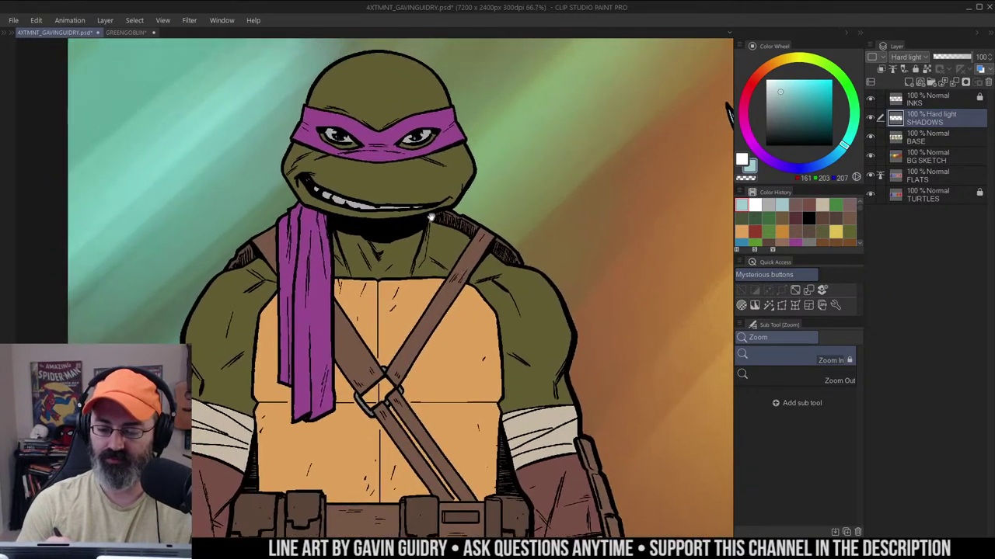
{"action": "key", "text": "w"}
{"action": "left_click", "coordinate": [442, 180]}
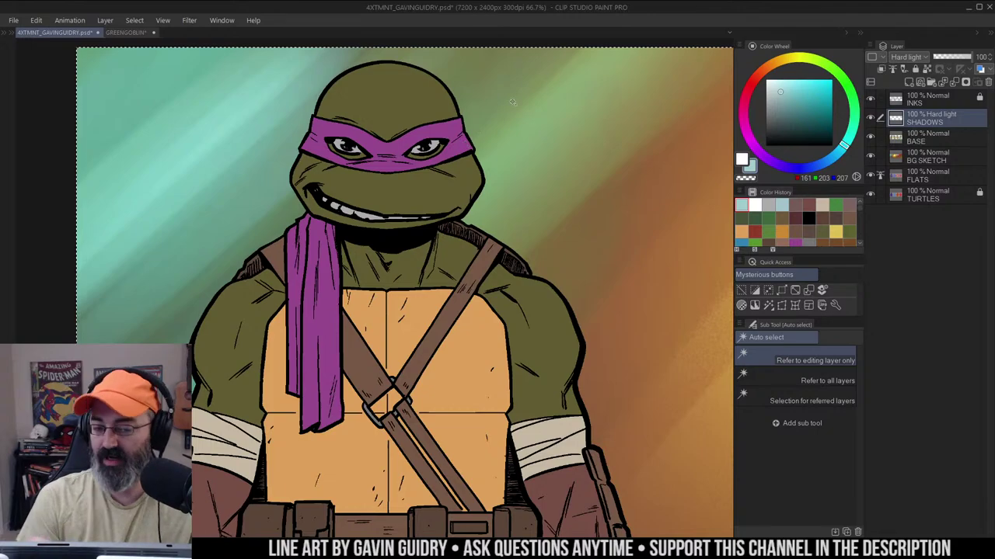
{"action": "key", "text": "m"}
{"action": "key", "text": "ctrl+d"}
Select the purple-masked turtle's green skin with Auto select using the referred layers
{"action": "scroll", "coordinate": [497, 128], "scroll_direction": "down", "scroll_amount": 1}
{"action": "left_click_drag", "start_coordinate": [575, 171], "coordinate": [521, 179]}
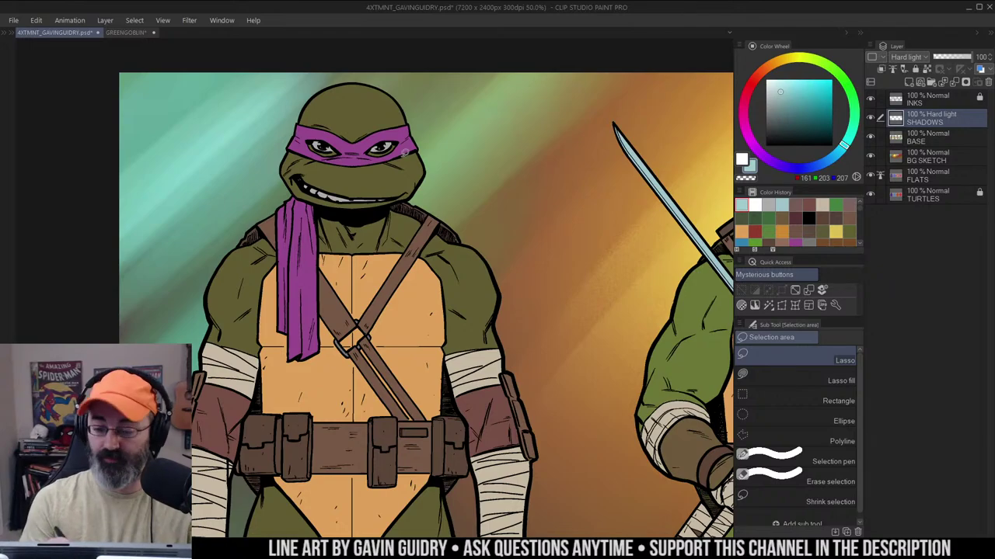
{"action": "key", "text": "w"}
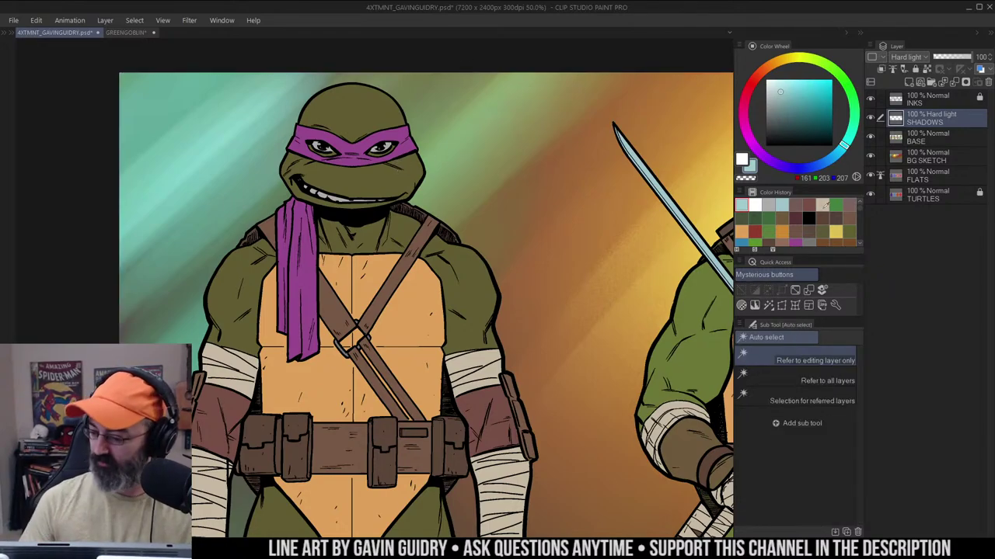
{"action": "left_click", "coordinate": [812, 400]}
{"action": "left_click", "coordinate": [430, 206]}
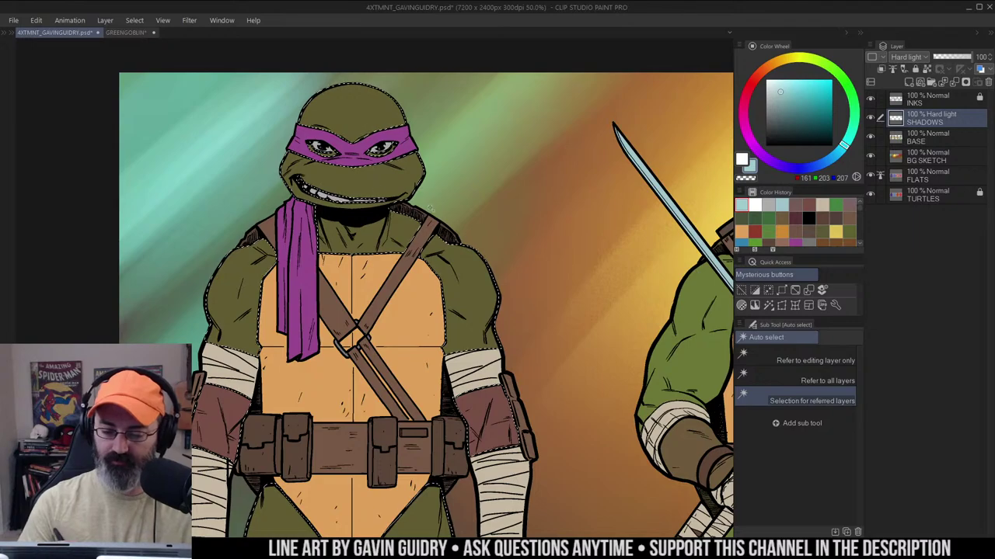
Hide the selection outline and set up the Soft airbrush with a dark grey-blue (RGB 71, 90, 92)
{"action": "key", "text": "ctrl+h"}
{"action": "key", "text": "b"}
{"action": "left_click", "coordinate": [834, 355]}
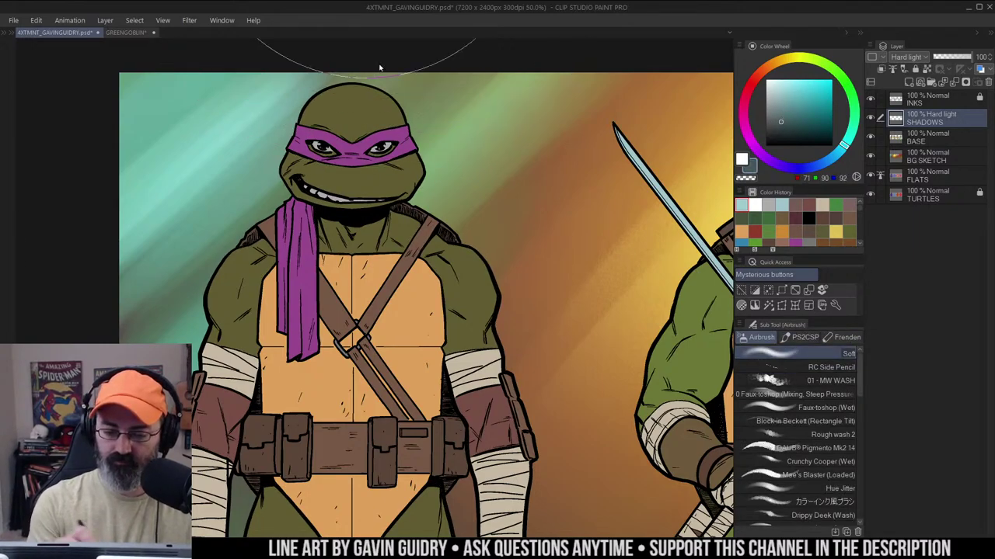
{"action": "mouse_move", "coordinate": [363, 71]}
{"action": "left_mouse_down"}
{"action": "mouse_move", "coordinate": [415, 176]}
{"action": "mouse_move", "coordinate": [393, 61]}
{"action": "left_mouse_up"}
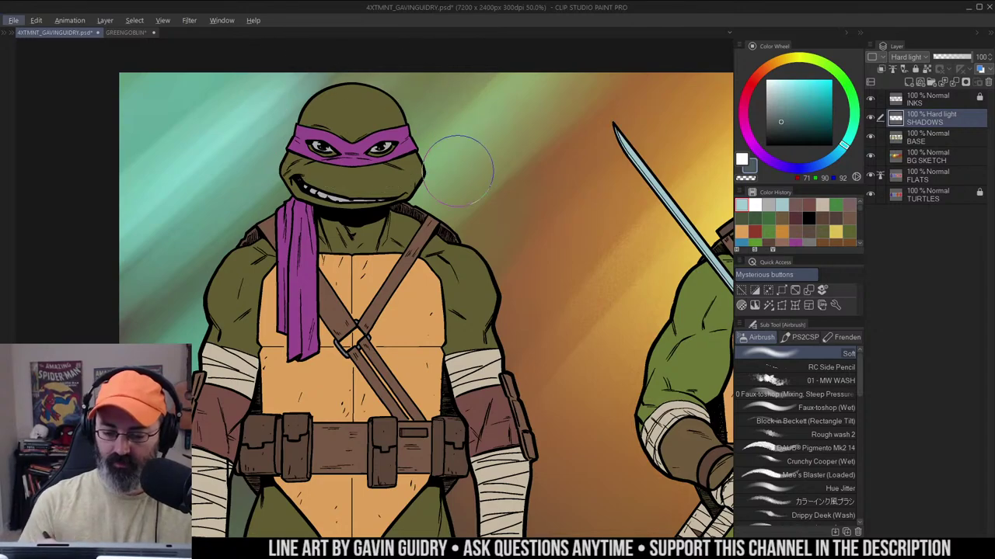
Shade the edges of the purple-masked turtle's head, face and neck with the Soft airbrush on the SHADOWS layer
{"action": "left_click_drag", "start_coordinate": [512, 179], "coordinate": [531, 145]}
{"action": "key", "text": "alt+space"}
{"action": "left_click", "coordinate": [487, 179], "text": "alt"}
{"action": "left_click_drag", "start_coordinate": [579, 182], "coordinate": [480, 155]}
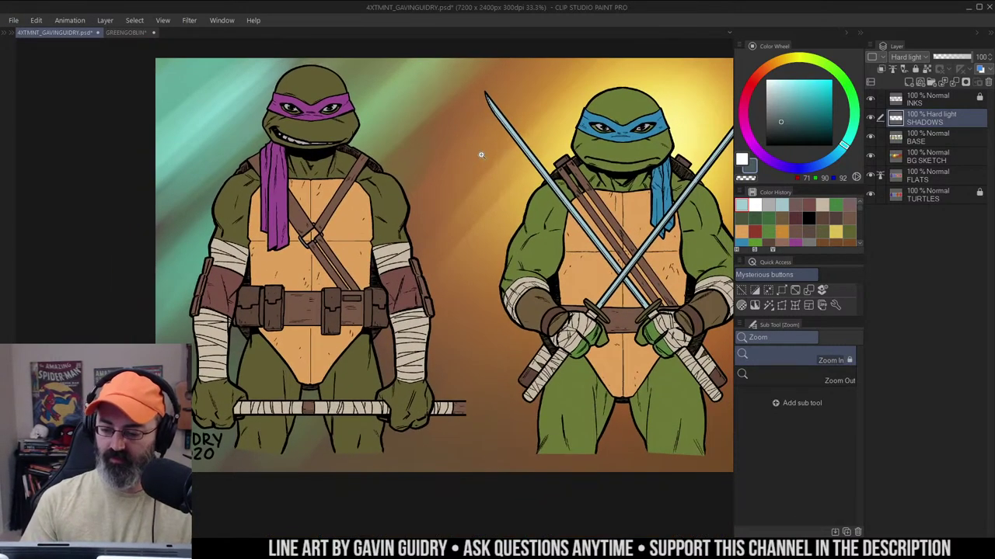
{"action": "scroll", "coordinate": [556, 209], "scroll_direction": "down", "scroll_amount": 1}
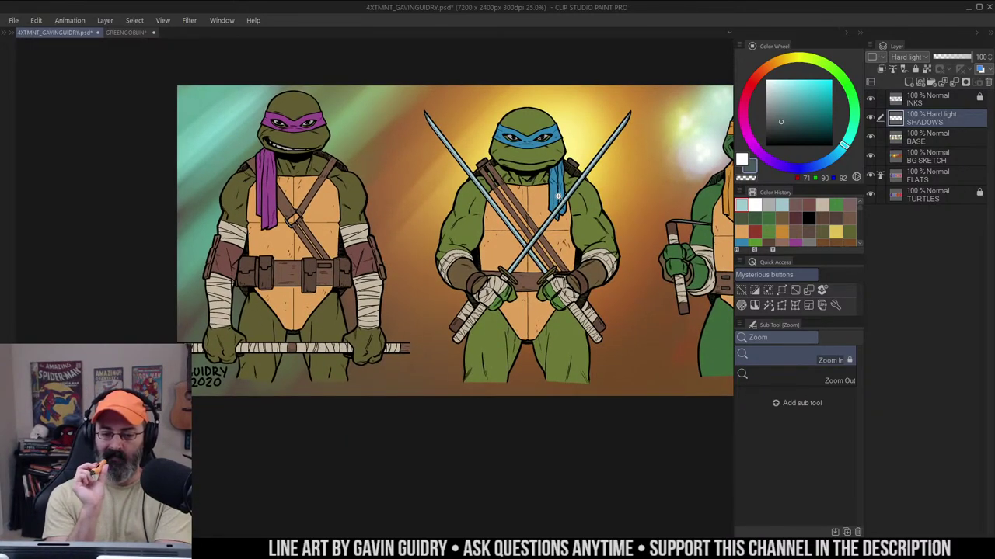
{"action": "scroll", "coordinate": [296, 138], "scroll_direction": "up", "scroll_amount": 2}
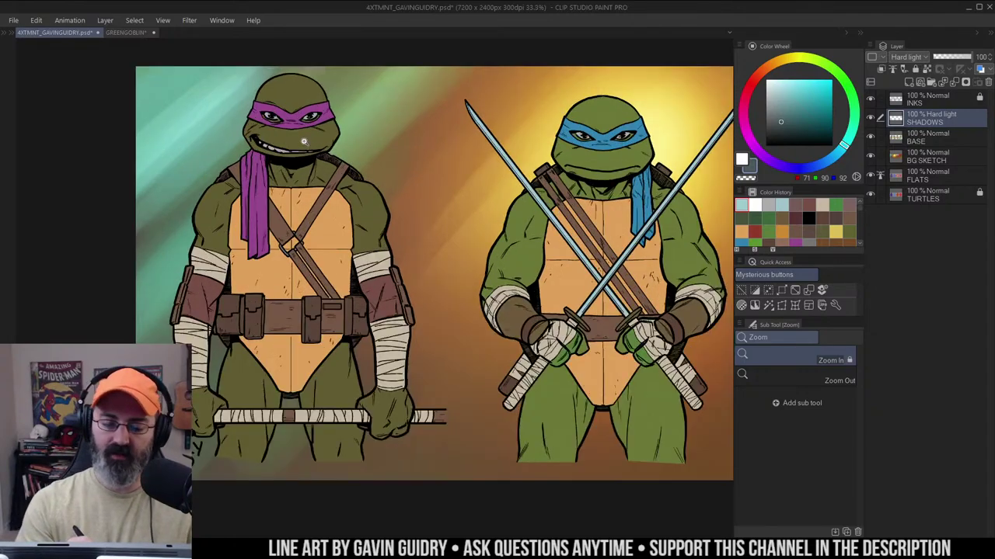
{"action": "scroll", "coordinate": [473, 158], "scroll_direction": "up", "scroll_amount": 1}
{"action": "key", "text": "b"}
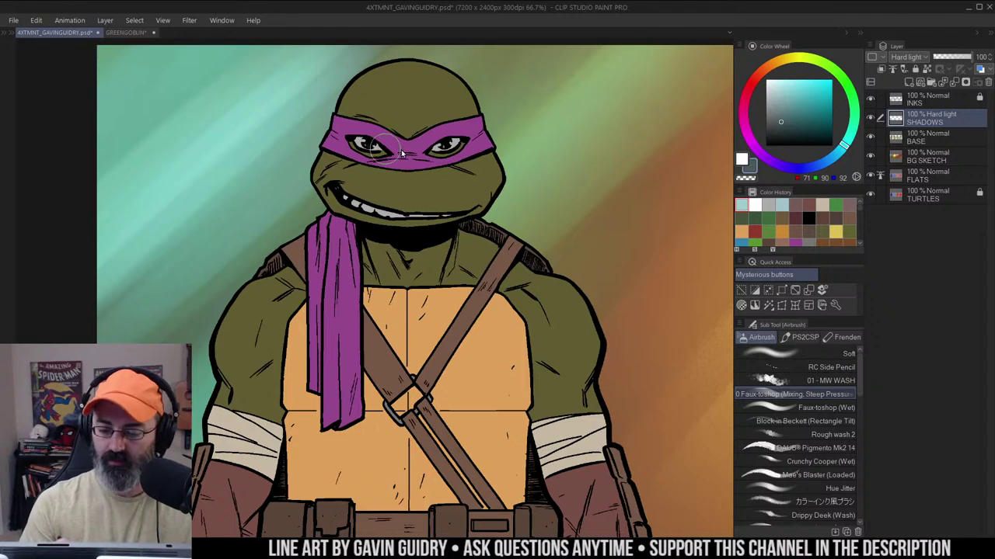
{"action": "left_click", "coordinate": [816, 354]}
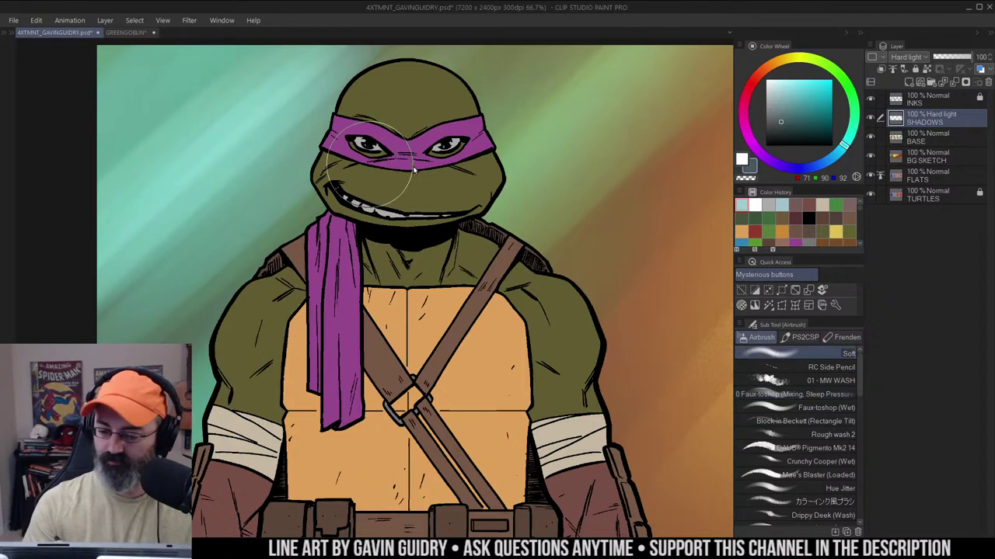
{"action": "left_click_drag", "start_coordinate": [317, 105], "coordinate": [305, 123]}
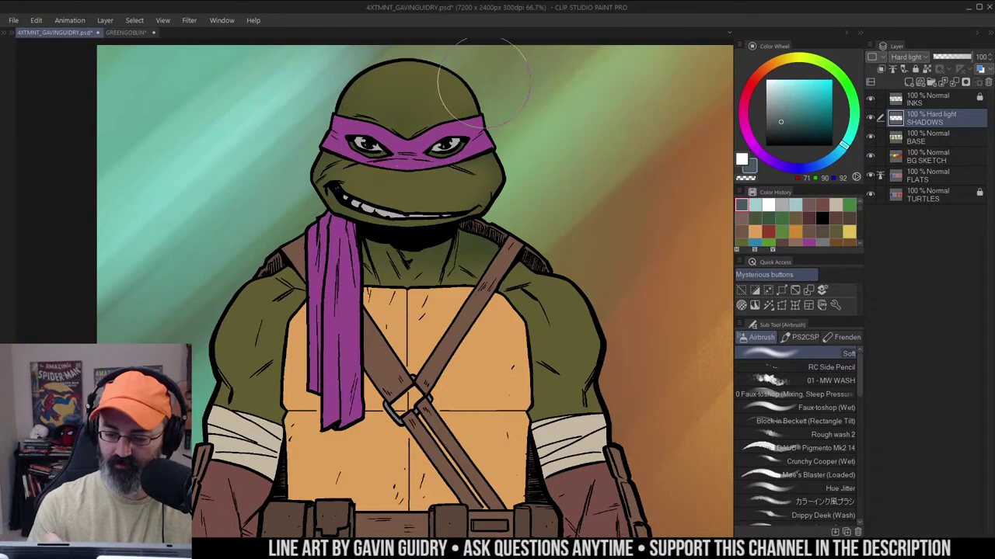
{"action": "left_click_drag", "start_coordinate": [400, 127], "coordinate": [428, 121]}
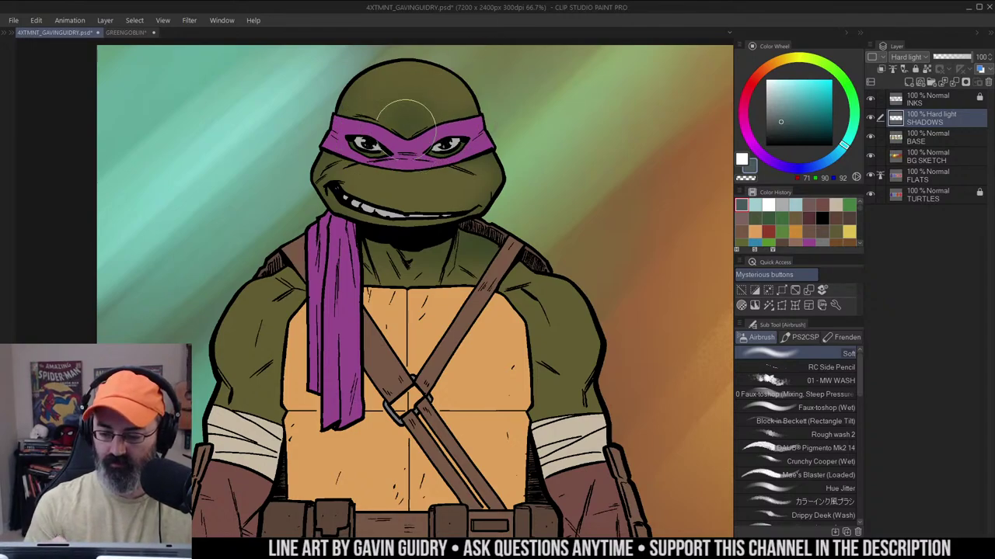
Airbrush soft shadows onto the purple-masked turtle's shoulders, upper arms and hands
{"action": "left_click", "coordinate": [488, 142], "text": "ctrl+alt"}
{"action": "left_click", "coordinate": [498, 164], "text": "alt"}
{"action": "left_click", "coordinate": [501, 189], "text": "ctrl"}
{"action": "left_click_drag", "start_coordinate": [509, 194], "coordinate": [507, 153]}
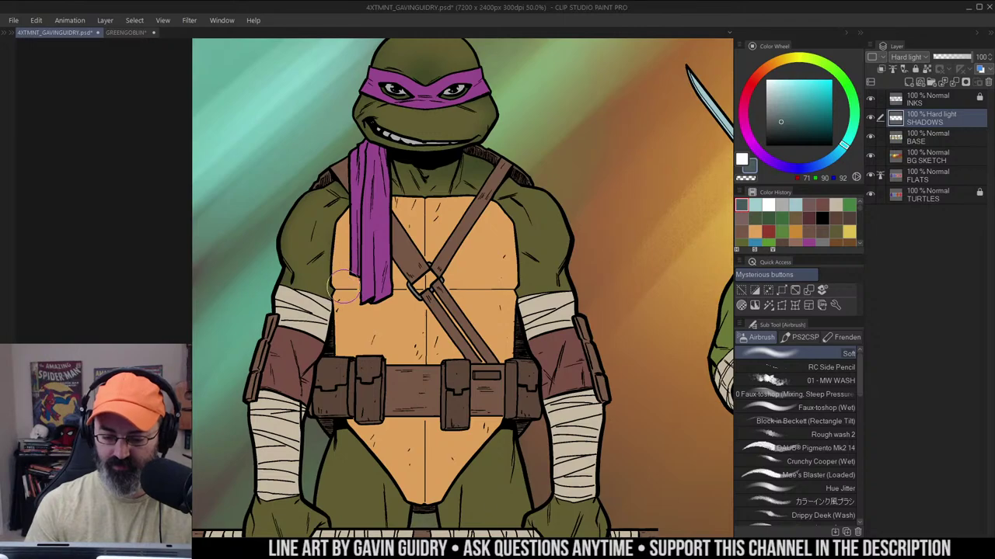
{"action": "left_click_drag", "start_coordinate": [331, 321], "coordinate": [324, 277]}
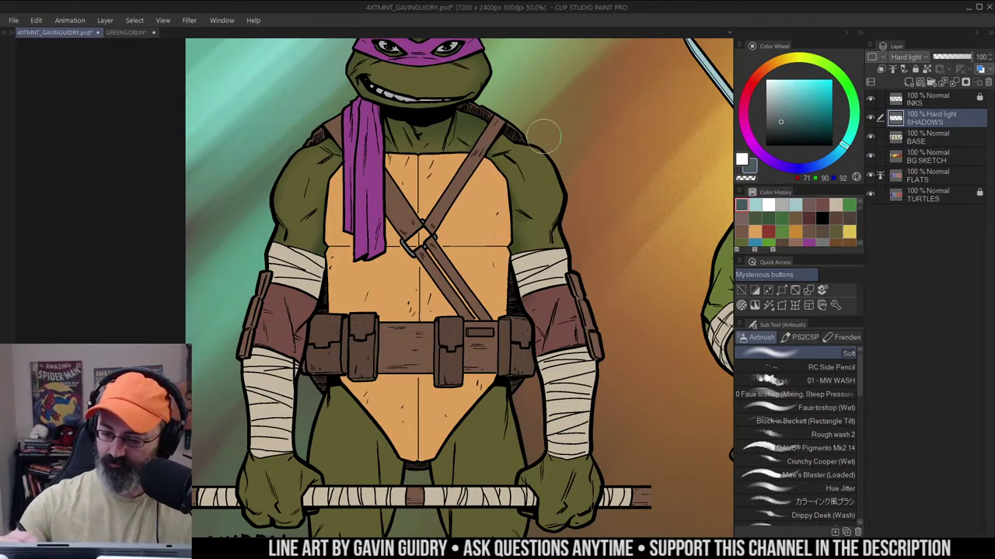
{"action": "left_click_drag", "start_coordinate": [593, 190], "coordinate": [595, 170]}
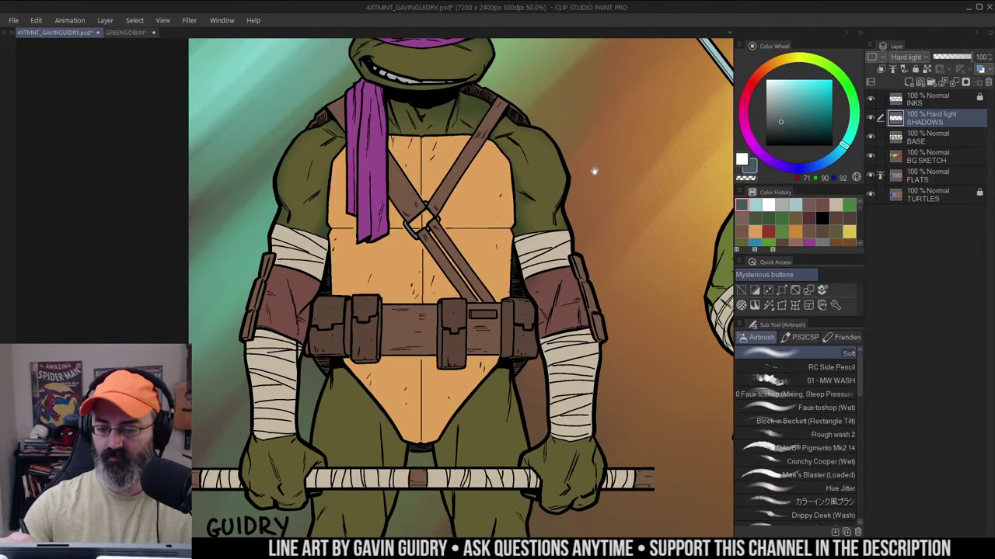
{"action": "left_click_drag", "start_coordinate": [388, 221], "coordinate": [398, 165]}
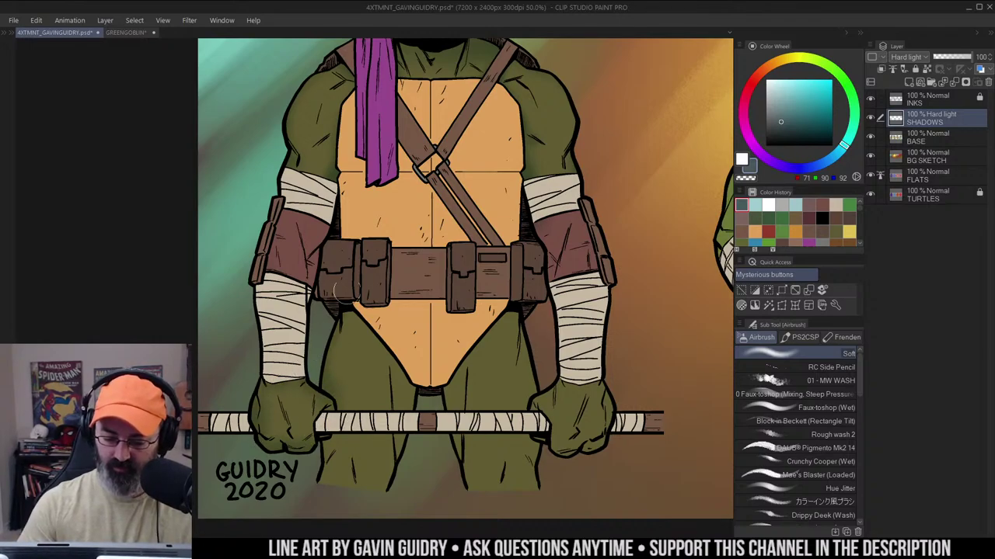
Airbrush shadows onto both of the purple-masked turtle's legs, softening them in the middle with transparent colour
{"action": "left_click_drag", "start_coordinate": [358, 302], "coordinate": [397, 206]}
{"action": "key", "text": "c"}
{"action": "mouse_move", "coordinate": [365, 278]}
{"action": "left_mouse_down"}
{"action": "mouse_move", "coordinate": [392, 224]}
{"action": "mouse_move", "coordinate": [364, 304]}
{"action": "mouse_move", "coordinate": [356, 403]}
{"action": "left_mouse_up"}
{"action": "key", "text": "c"}
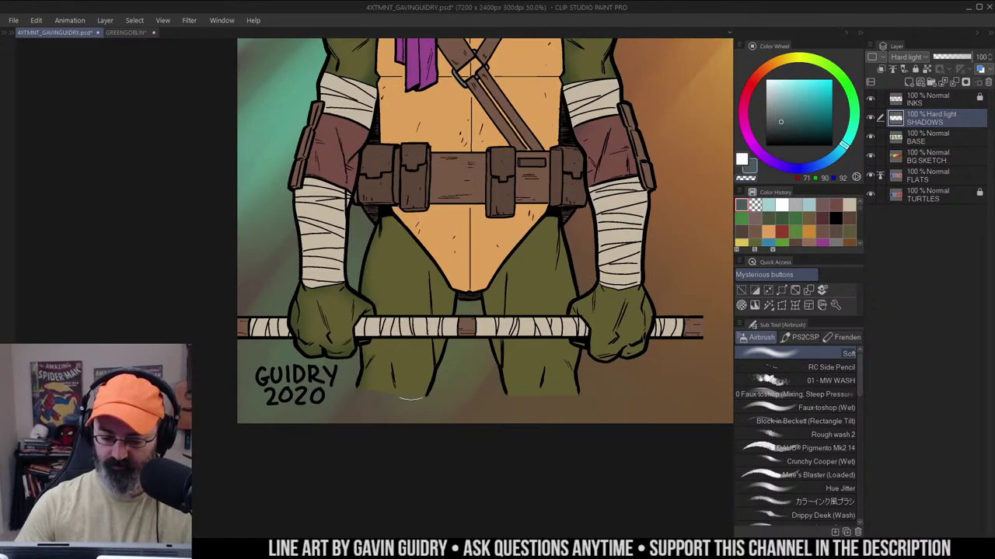
{"action": "mouse_move", "coordinate": [411, 361]}
{"action": "left_mouse_down"}
{"action": "mouse_move", "coordinate": [389, 324]}
{"action": "mouse_move", "coordinate": [427, 368]}
{"action": "left_mouse_up"}
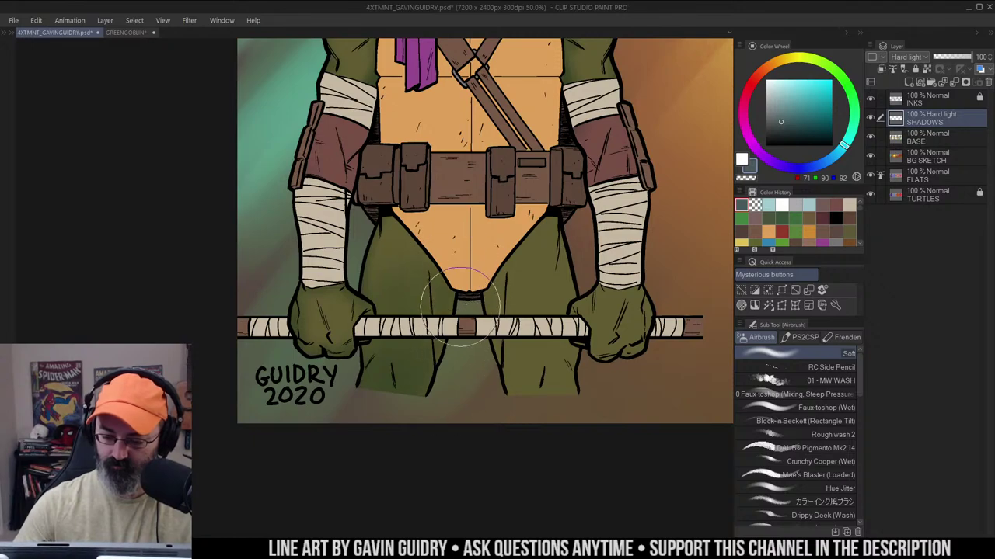
{"action": "mouse_move", "coordinate": [461, 306]}
{"action": "left_mouse_down"}
{"action": "mouse_move", "coordinate": [488, 292]}
{"action": "mouse_move", "coordinate": [489, 381]}
{"action": "mouse_move", "coordinate": [495, 257]}
{"action": "mouse_move", "coordinate": [509, 323]}
{"action": "mouse_move", "coordinate": [523, 228]}
{"action": "mouse_move", "coordinate": [514, 332]}
{"action": "mouse_move", "coordinate": [556, 230]}
{"action": "mouse_move", "coordinate": [536, 348]}
{"action": "mouse_move", "coordinate": [550, 399]}
{"action": "mouse_move", "coordinate": [552, 286]}
{"action": "mouse_move", "coordinate": [563, 391]}
{"action": "mouse_move", "coordinate": [577, 393]}
{"action": "mouse_move", "coordinate": [561, 238]}
{"action": "mouse_move", "coordinate": [563, 322]}
{"action": "left_mouse_up"}
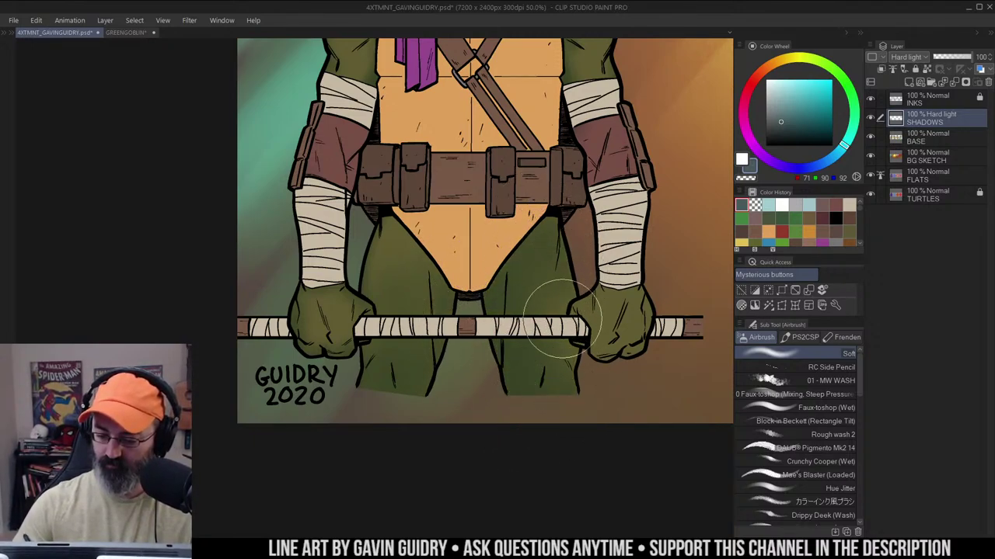
{"action": "mouse_move", "coordinate": [568, 241]}
{"action": "left_mouse_down"}
{"action": "mouse_move", "coordinate": [537, 285]}
{"action": "mouse_move", "coordinate": [532, 264]}
{"action": "mouse_move", "coordinate": [531, 291]}
{"action": "mouse_move", "coordinate": [500, 284]}
{"action": "mouse_move", "coordinate": [536, 239]}
{"action": "mouse_move", "coordinate": [530, 324]}
{"action": "mouse_move", "coordinate": [546, 386]}
{"action": "mouse_move", "coordinate": [533, 330]}
{"action": "mouse_move", "coordinate": [536, 382]}
{"action": "left_mouse_up"}
{"action": "key", "text": "c"}
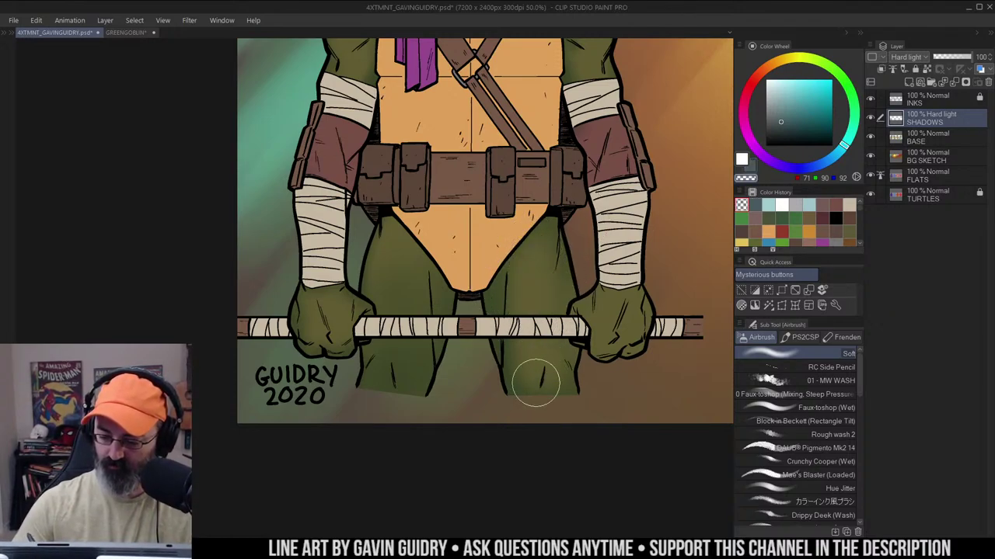
{"action": "mouse_move", "coordinate": [397, 268]}
{"action": "left_mouse_down"}
{"action": "mouse_move", "coordinate": [406, 360]}
{"action": "mouse_move", "coordinate": [399, 267]}
{"action": "left_mouse_up"}
Refine the soft shading on the purple-masked turtle's shoulder and upper arm on the sword side, alternating shadow and transparent colour
{"action": "key", "text": "alt+space"}
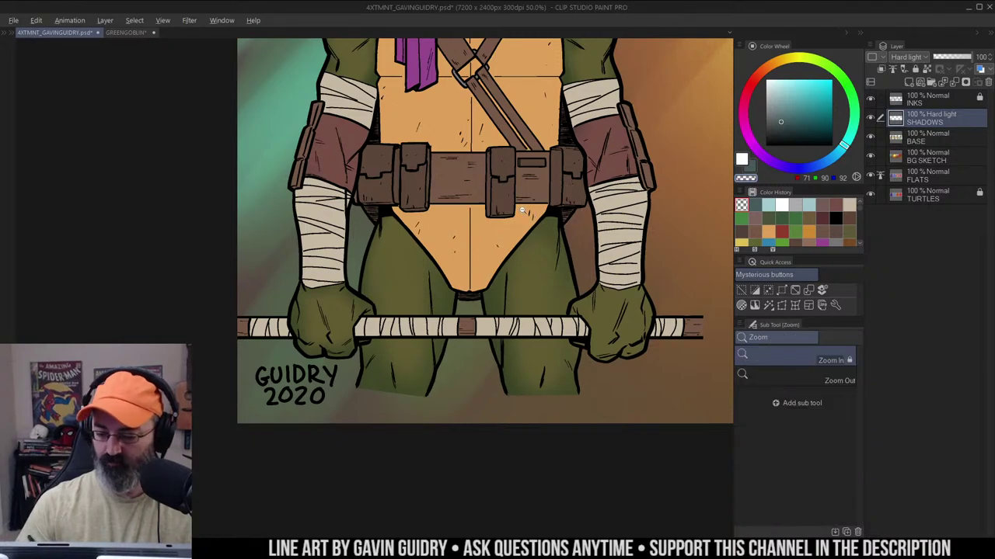
{"action": "left_click", "coordinate": [522, 209], "text": "alt"}
{"action": "left_click_drag", "start_coordinate": [564, 143], "coordinate": [476, 223]}
{"action": "left_click", "coordinate": [488, 218], "text": "alt"}
{"action": "left_click_drag", "start_coordinate": [513, 185], "coordinate": [494, 193]}
{"action": "left_click", "coordinate": [445, 140], "text": "ctrl"}
{"action": "left_click_drag", "start_coordinate": [457, 143], "coordinate": [467, 180]}
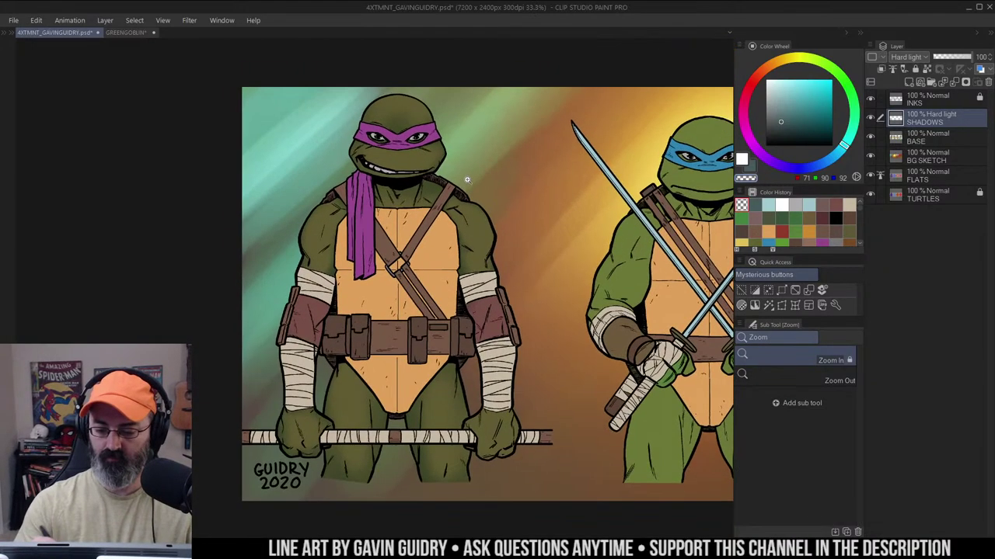
{"action": "left_click", "coordinate": [473, 216], "text": "ctrl"}
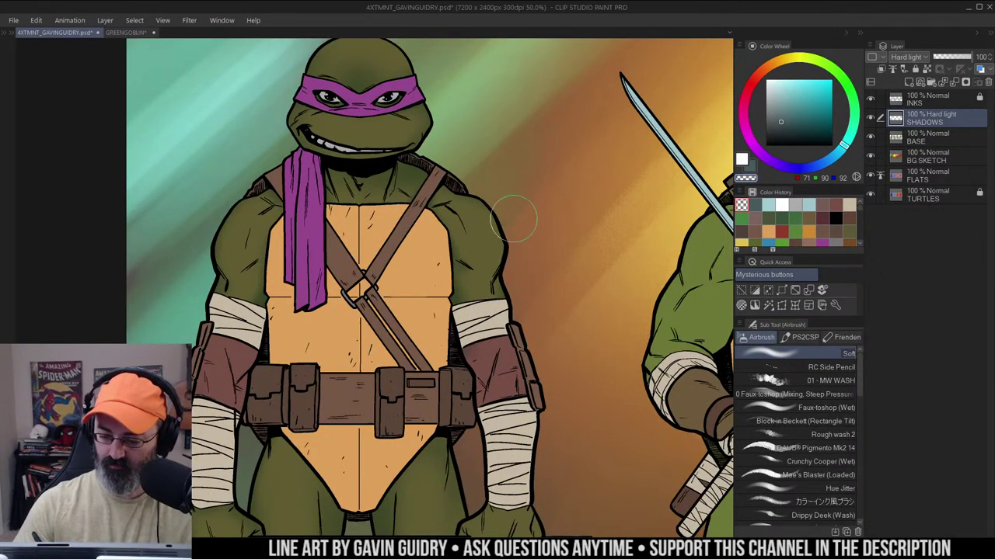
{"action": "key", "text": "c"}
{"action": "left_click_drag", "start_coordinate": [522, 253], "coordinate": [520, 247]}
{"action": "left_click", "coordinate": [486, 212], "text": "alt"}
{"action": "left_click_drag", "start_coordinate": [515, 197], "coordinate": [527, 169]}
{"action": "key", "text": "c"}
Refine the neck shading with the Faux-toshop (Mixing, Steep Pressure) brush, using transparent colour to pull back the shadow
{"action": "left_click", "coordinate": [417, 173], "text": "ctrl"}
{"action": "left_click", "coordinate": [416, 173], "text": "ctrl"}
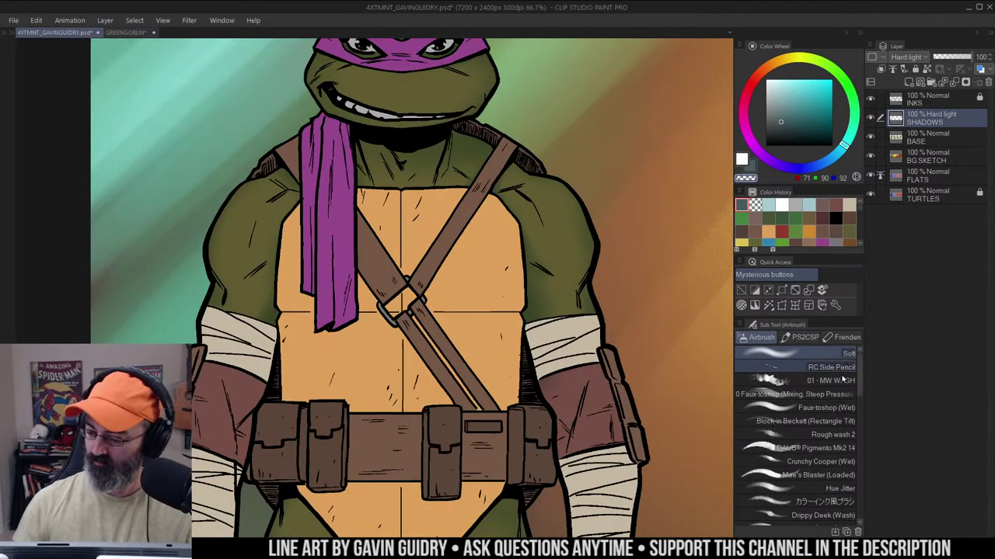
{"action": "left_click", "coordinate": [842, 380]}
{"action": "left_click", "coordinate": [810, 394]}
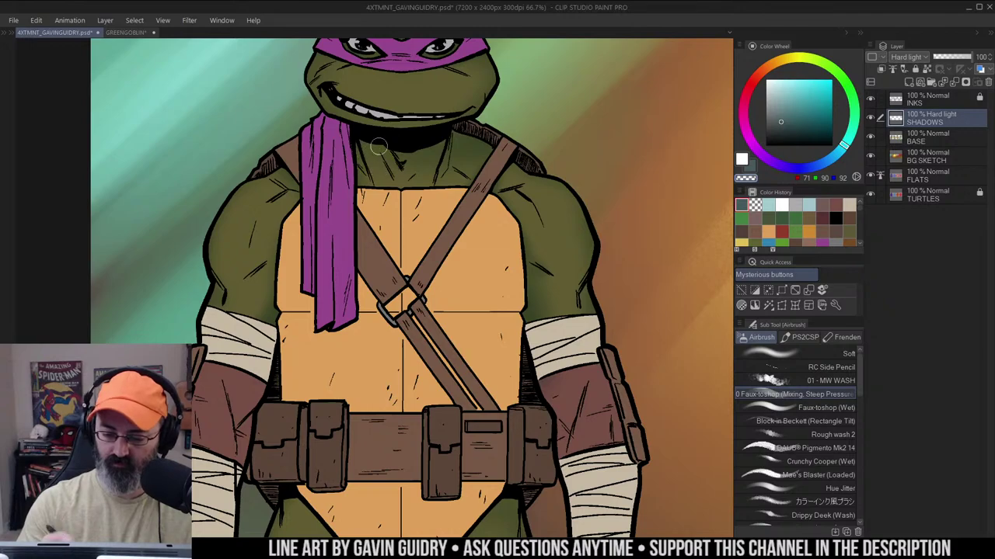
{"action": "left_click_drag", "start_coordinate": [370, 158], "coordinate": [382, 181]}
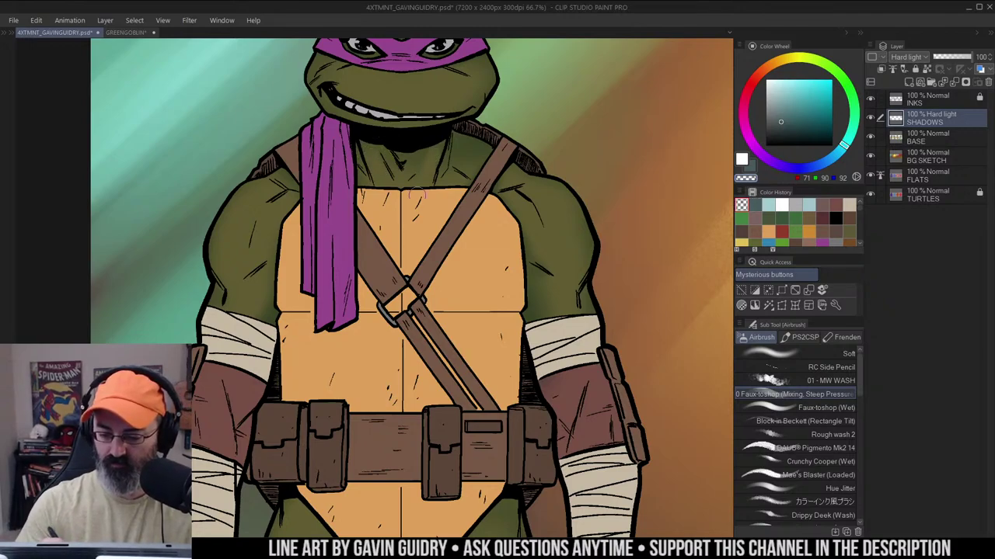
{"action": "scroll", "coordinate": [493, 144], "scroll_direction": "down", "scroll_amount": 1}
{"action": "scroll", "coordinate": [497, 141], "scroll_direction": "up", "scroll_amount": 1}
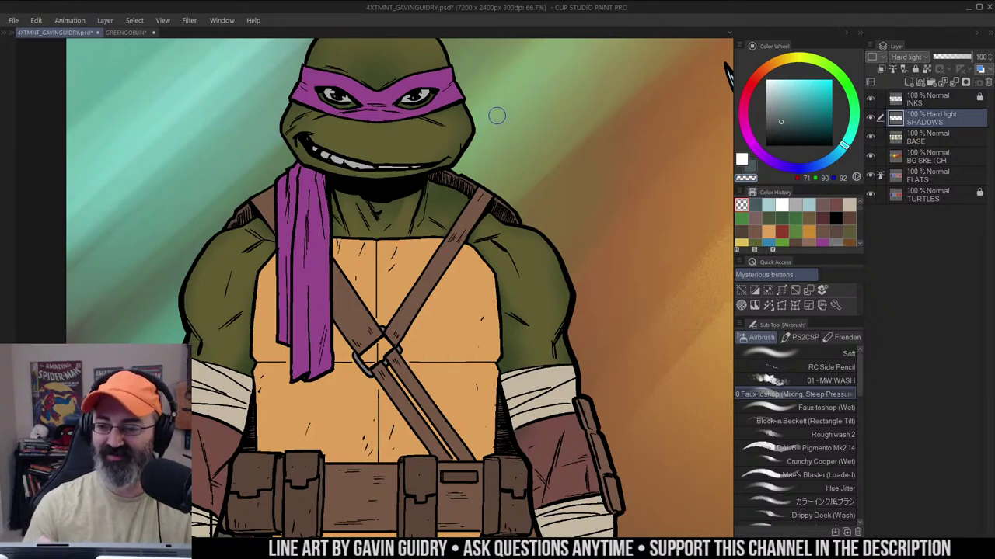
{"action": "left_click_drag", "start_coordinate": [477, 103], "coordinate": [502, 149]}
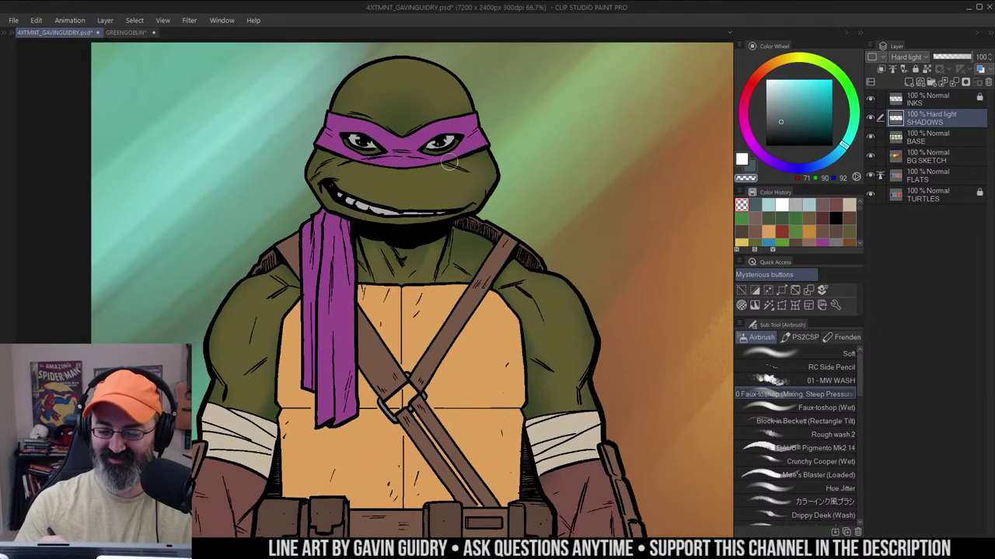
Select the purple-masked turtle's brown chest straps with Auto select using the referred layers
{"action": "key", "text": "ctrl+space"}
{"action": "left_click", "coordinate": [455, 132]}
{"action": "left_click", "coordinate": [511, 169], "text": "alt"}
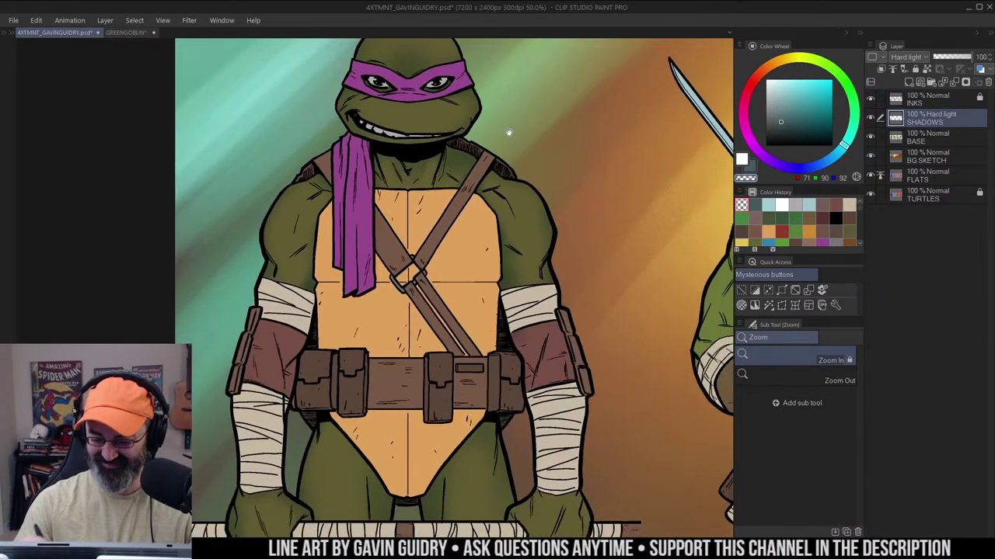
{"action": "left_click", "coordinate": [495, 181], "text": "alt"}
{"action": "mouse_move", "coordinate": [529, 180]}
{"action": "left_mouse_down"}
{"action": "mouse_move", "coordinate": [537, 163]}
{"action": "mouse_move", "coordinate": [533, 171]}
{"action": "left_mouse_up"}
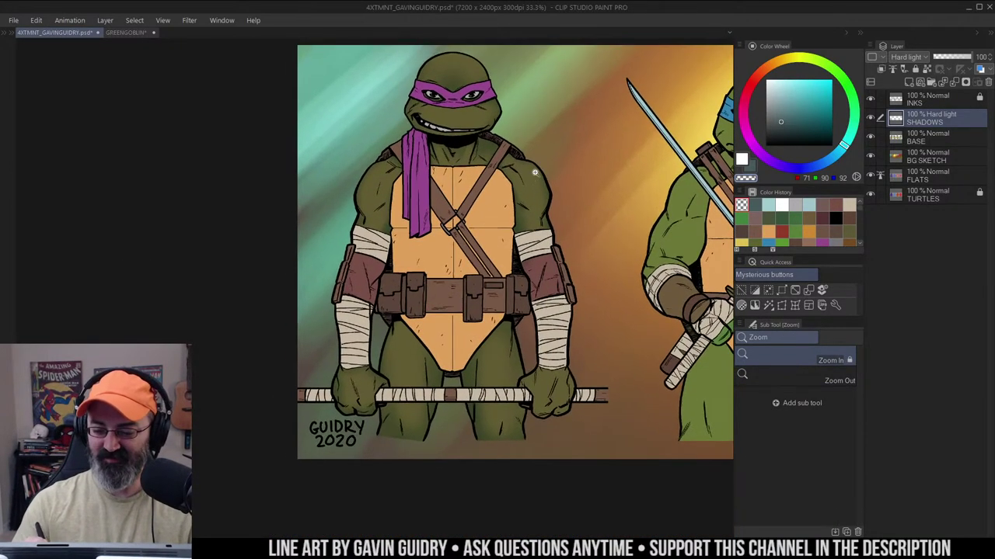
{"action": "left_click", "coordinate": [532, 177]}
{"action": "key", "text": "w"}
{"action": "left_click", "coordinate": [418, 245]}
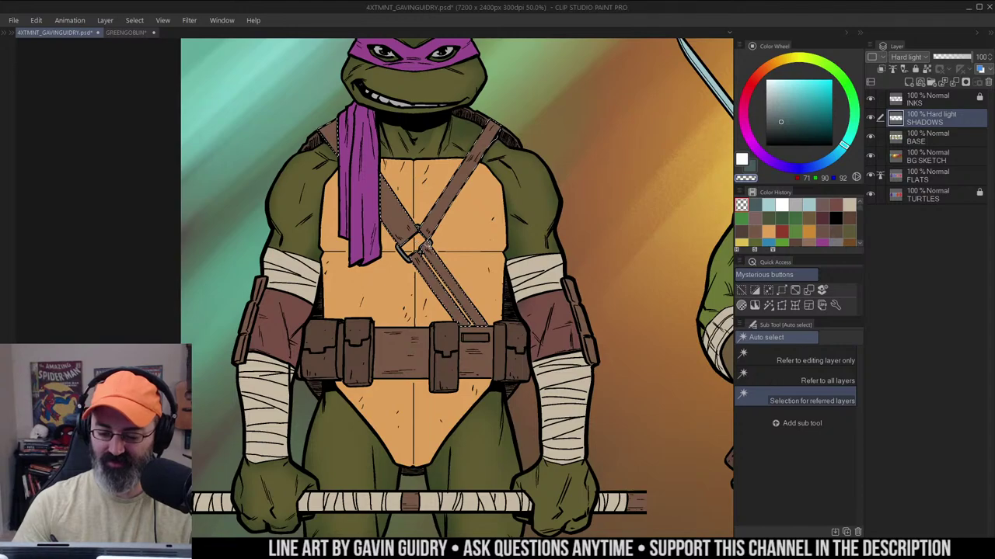
Paint a shadow on the brown strap beside the purple mask tail with the Faux-toshop brush in the dark grey-blue
{"action": "key", "text": "b"}
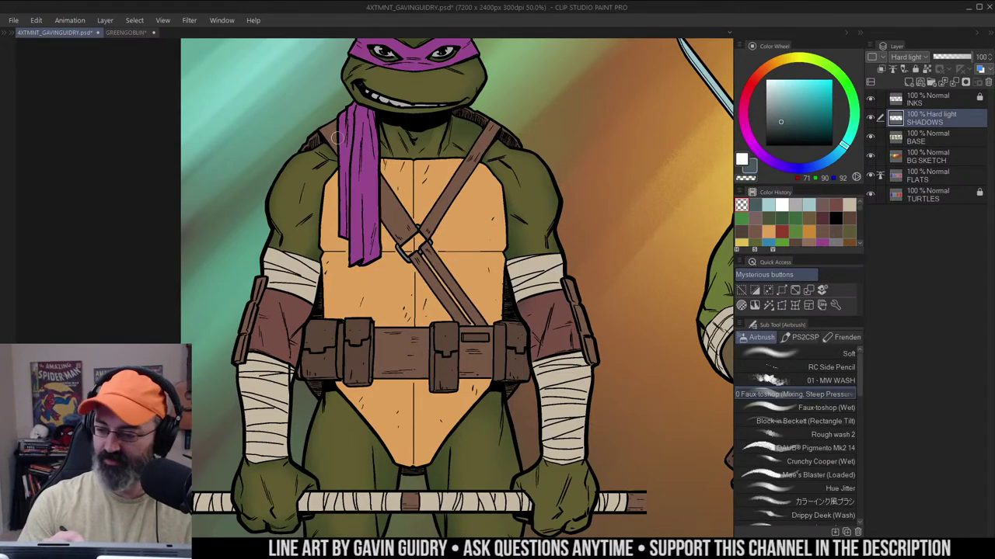
{"action": "left_click_drag", "start_coordinate": [349, 132], "coordinate": [341, 157]}
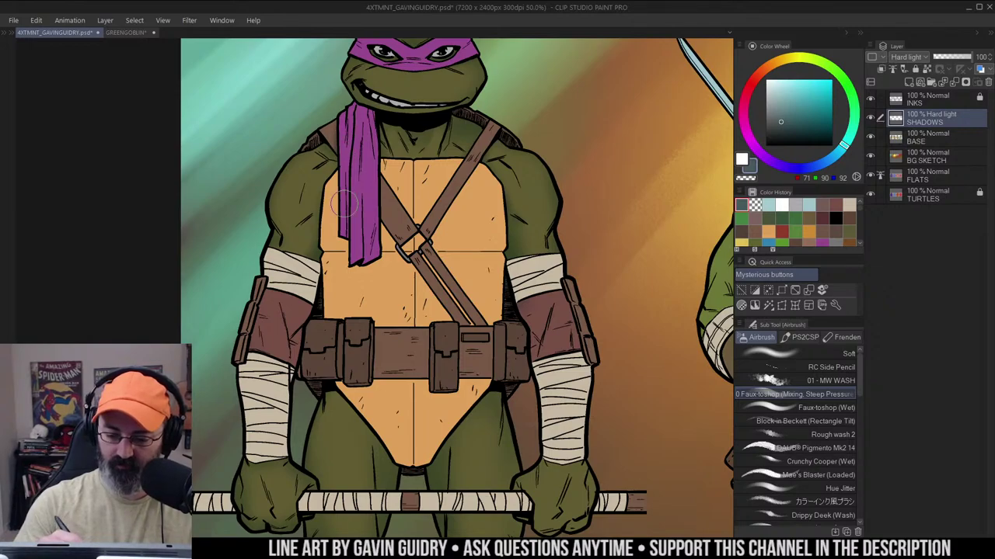
{"action": "left_click_drag", "start_coordinate": [372, 171], "coordinate": [371, 226]}
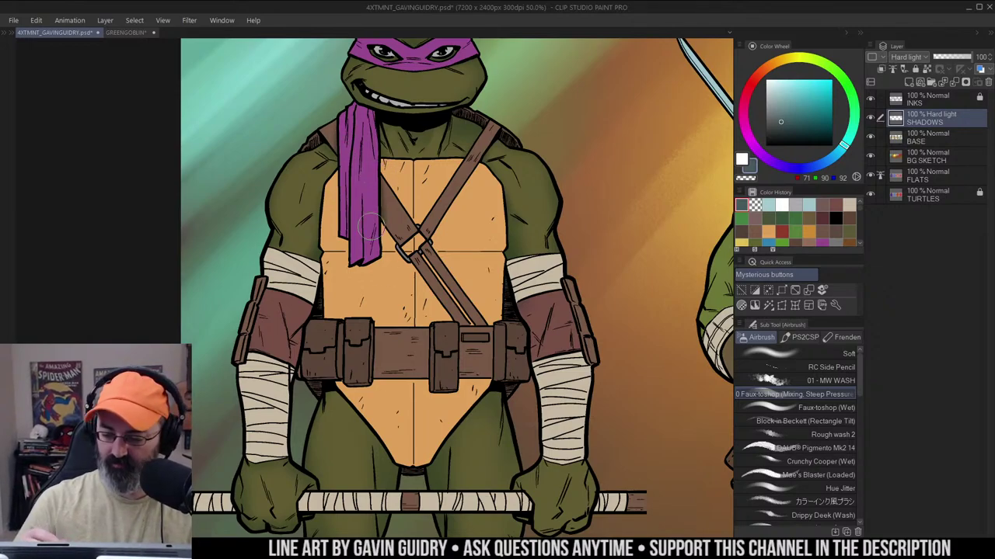
Paint shadows along the crossing diagonal strap and the paired straps running from the buckle down to the belt
{"action": "key", "text": "ctrl+space"}
{"action": "left_click", "coordinate": [419, 226]}
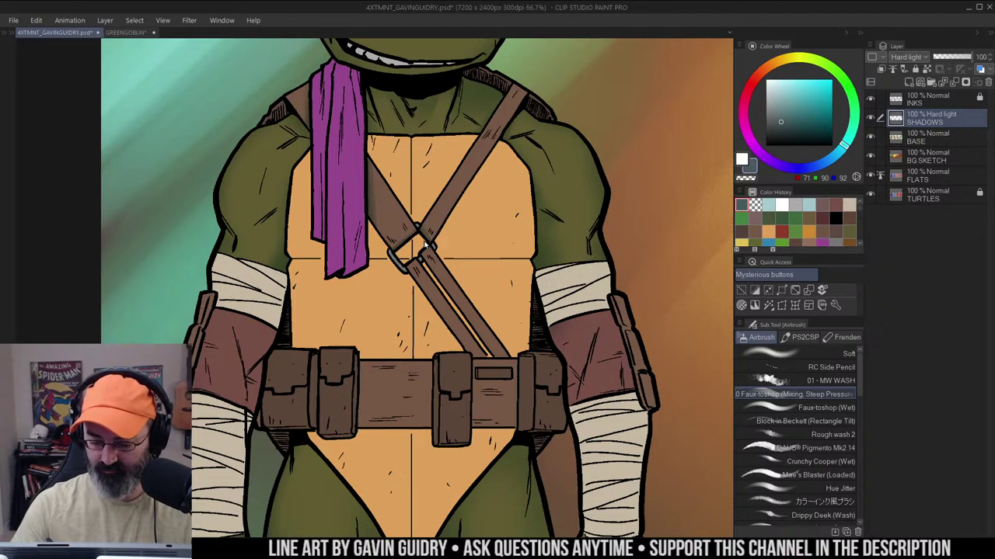
{"action": "left_click_drag", "start_coordinate": [466, 230], "coordinate": [461, 198]}
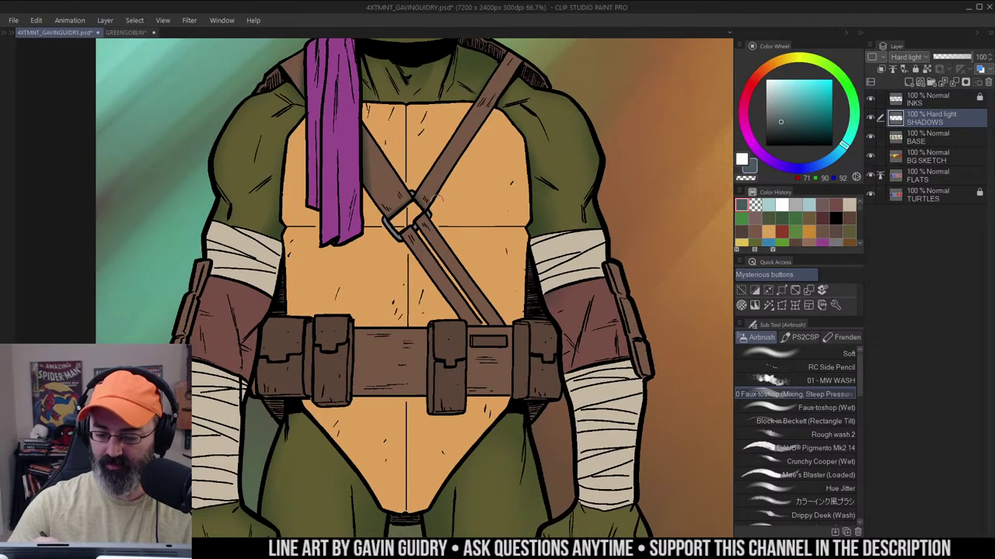
{"action": "left_click_drag", "start_coordinate": [473, 144], "coordinate": [518, 77]}
{"action": "left_click_drag", "start_coordinate": [504, 152], "coordinate": [516, 111]}
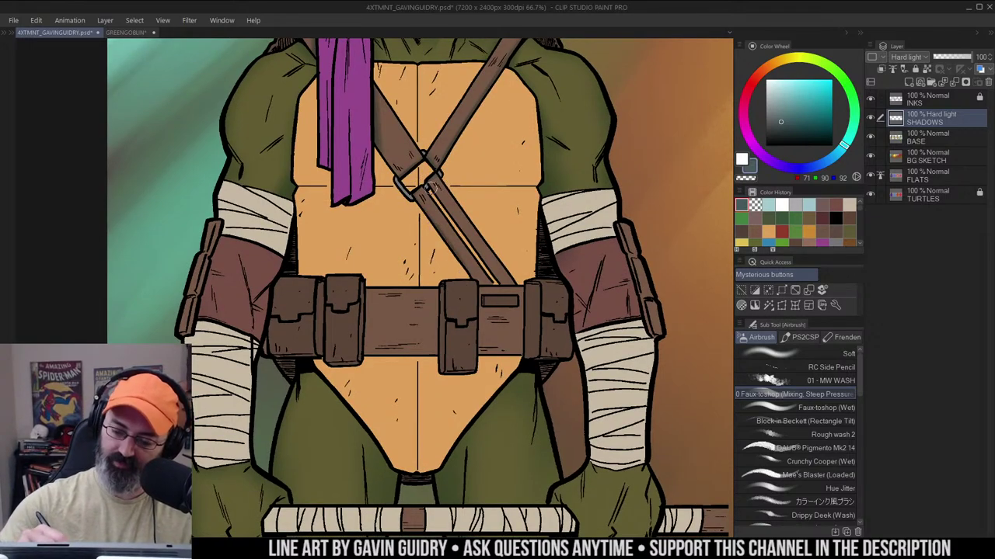
{"action": "left_click_drag", "start_coordinate": [441, 206], "coordinate": [504, 285]}
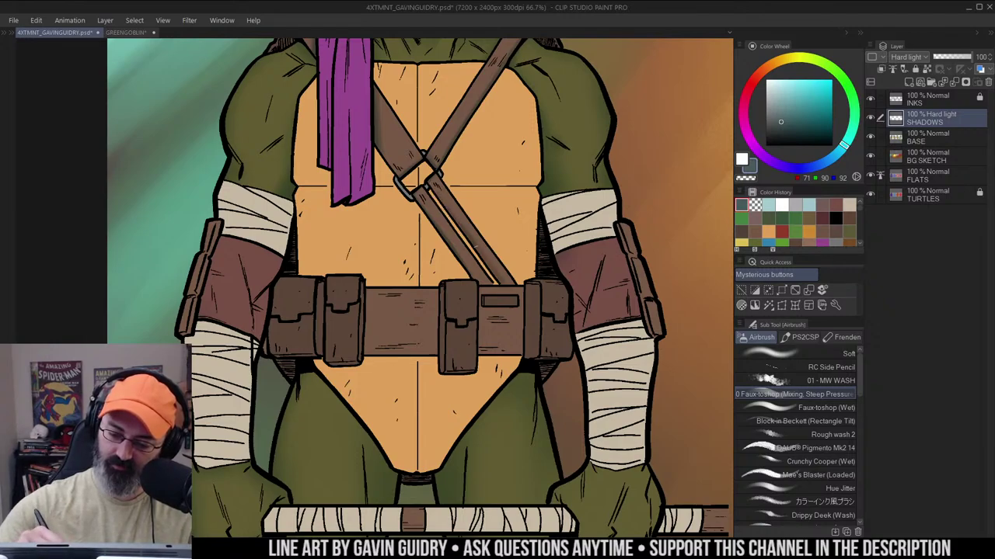
Select the belt pouches' side faces with Auto select and shade the rightmost pouch's side with the Faux-toshop brush
{"action": "key", "text": "ctrl+space"}
{"action": "left_click", "coordinate": [471, 194], "text": "alt"}
{"action": "left_click_drag", "start_coordinate": [491, 198], "coordinate": [503, 189]}
{"action": "scroll", "coordinate": [502, 189], "scroll_direction": "up", "scroll_amount": 5}
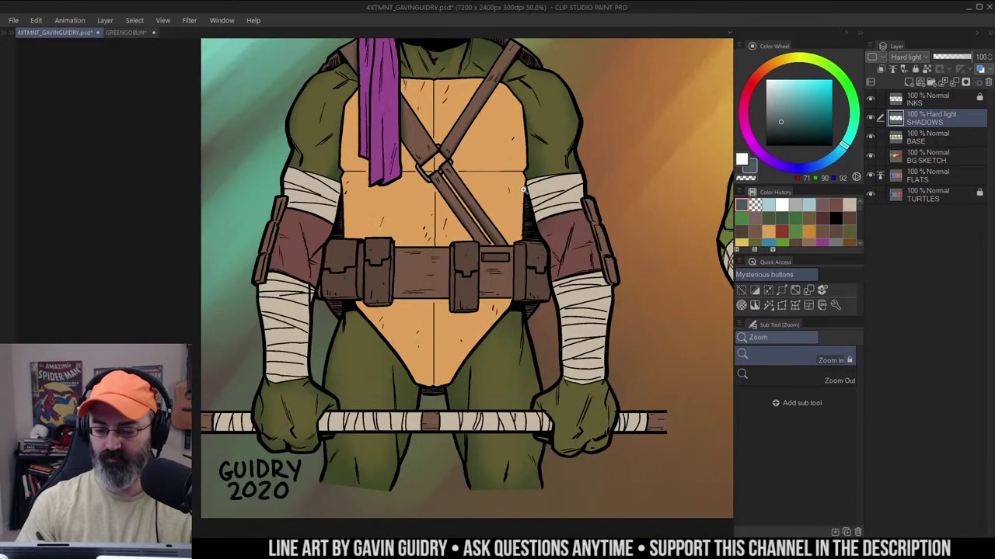
{"action": "scroll", "coordinate": [481, 214], "scroll_direction": "down", "scroll_amount": 4}
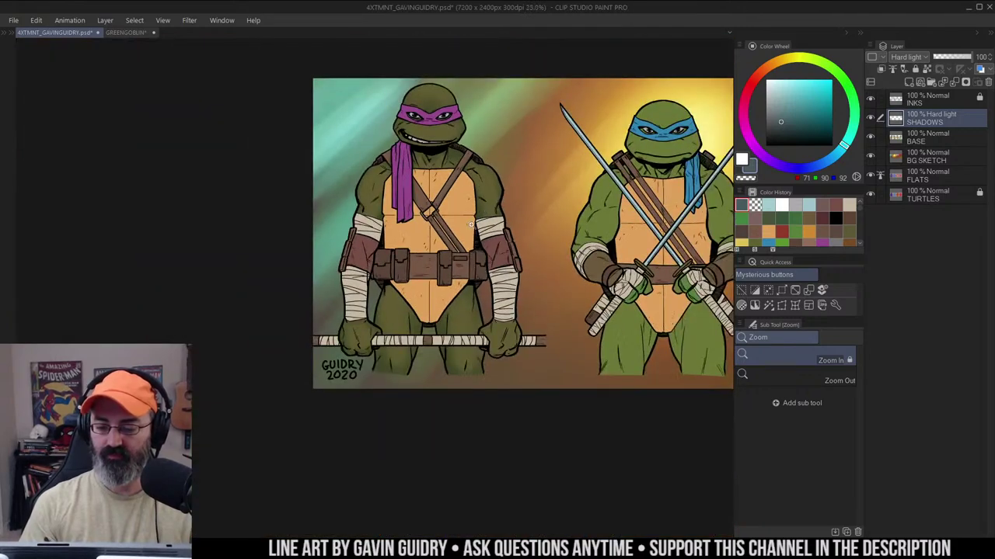
{"action": "scroll", "coordinate": [441, 244], "scroll_direction": "up", "scroll_amount": 2}
{"action": "left_click_drag", "start_coordinate": [441, 244], "coordinate": [465, 208]}
{"action": "key", "text": "w"}
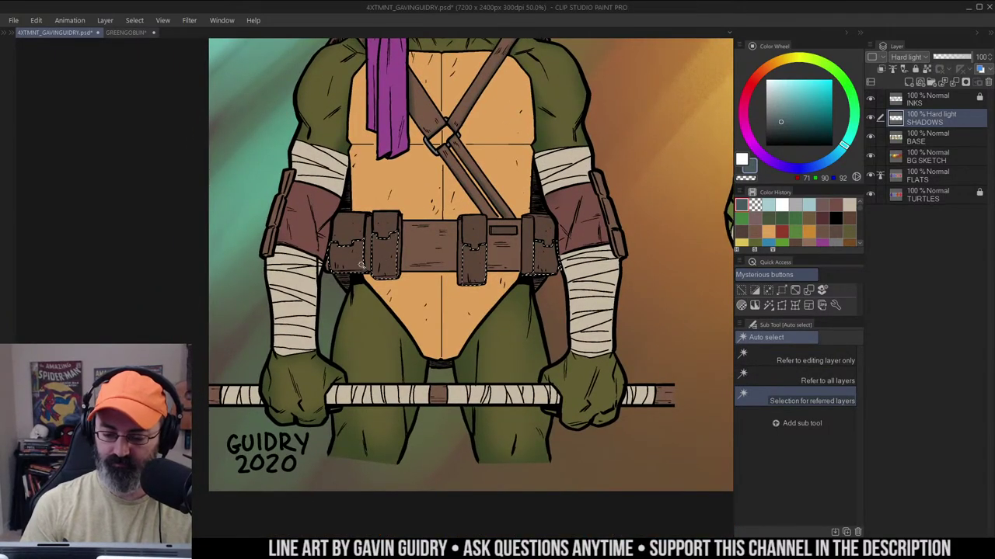
{"action": "left_click", "coordinate": [381, 249]}
{"action": "key", "text": "ctrl+h"}
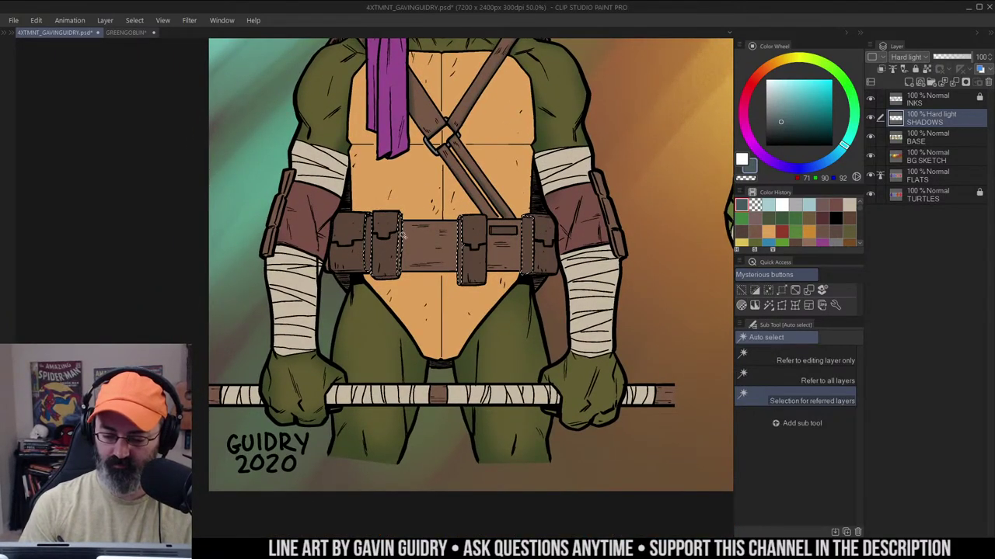
{"action": "key", "text": "b"}
{"action": "key", "text": "alt"}
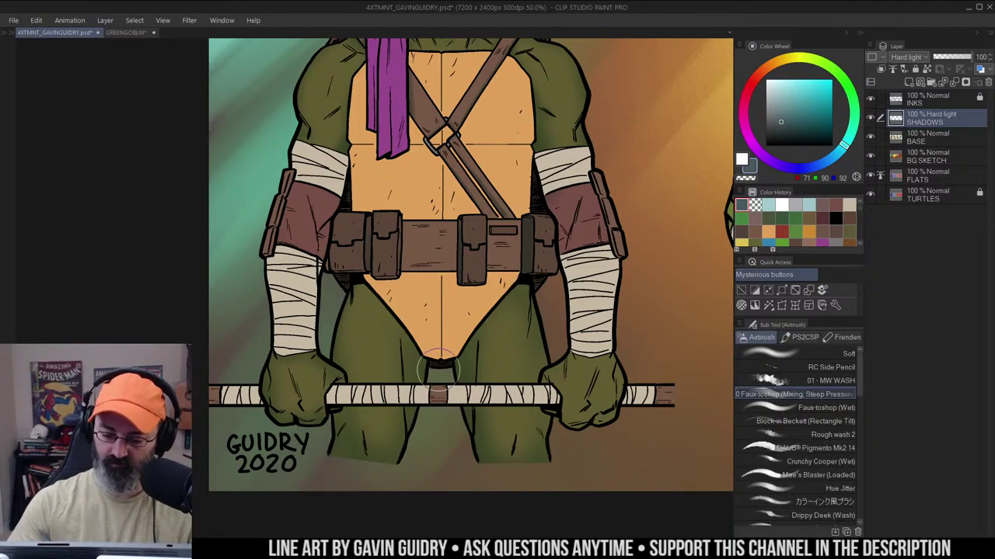
Select the purple-masked turtle's wrapped bo staff with Auto select and paint shadows along it and beside both fists
{"action": "key", "text": "w"}
{"action": "left_click", "coordinate": [414, 393]}
{"action": "left_click_drag", "start_coordinate": [543, 327], "coordinate": [582, 217]}
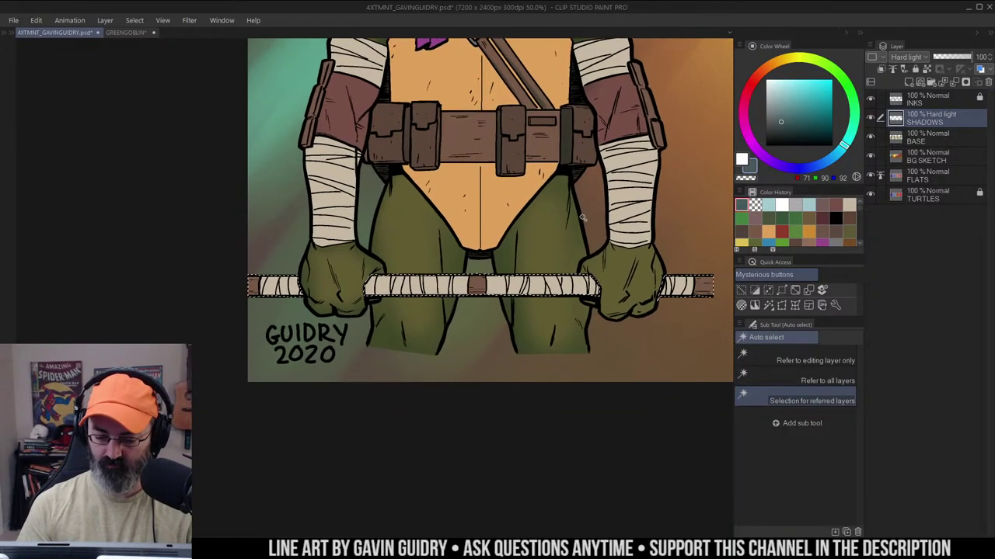
{"action": "key", "text": "b"}
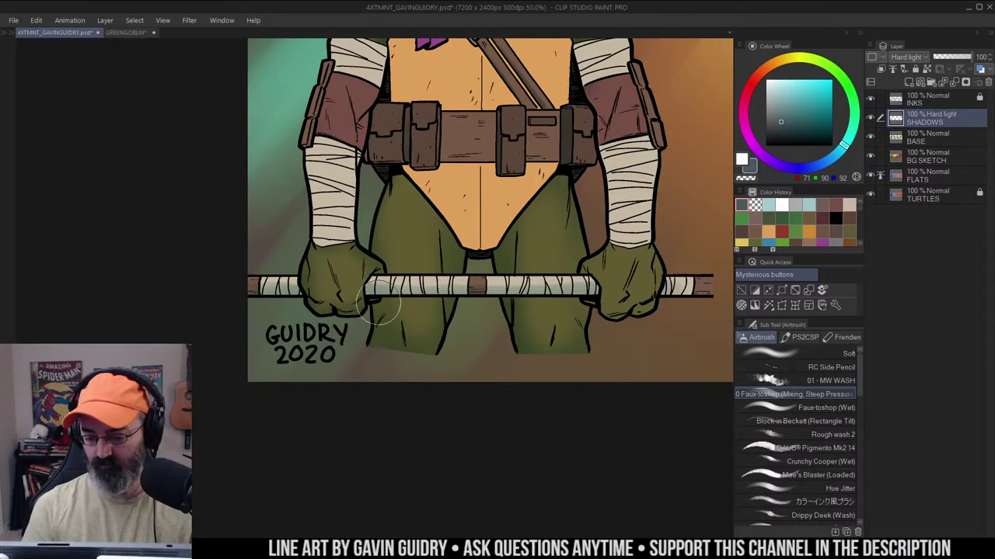
{"action": "left_click_drag", "start_coordinate": [583, 295], "coordinate": [504, 255]}
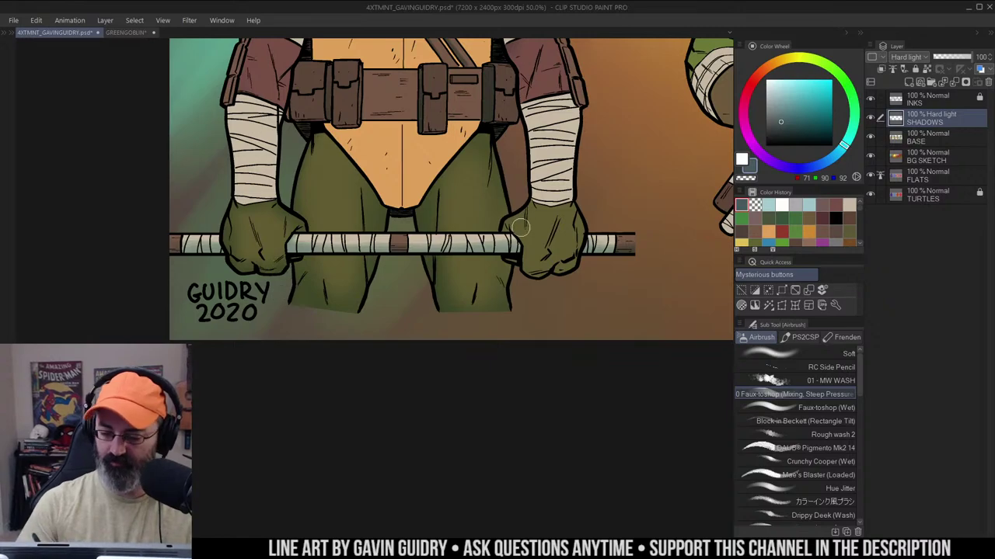
{"action": "key", "text": "/"}
Select the orange plastron, undo the first stroke, and paint a shadow along the outer and lower edges of the upper-left chest panel
{"action": "scroll", "coordinate": [540, 201], "scroll_direction": "down", "scroll_amount": 1}
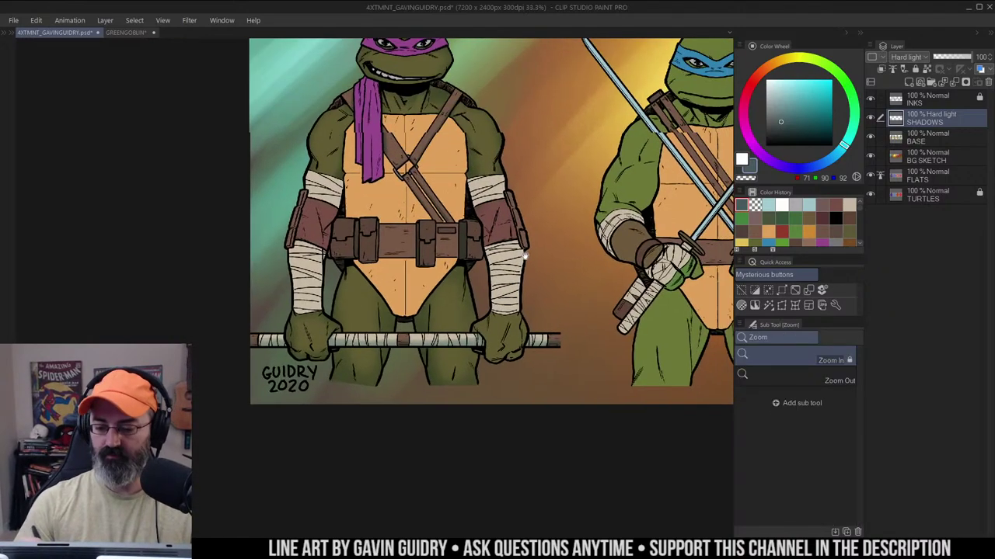
{"action": "scroll", "coordinate": [455, 154], "scroll_direction": "up", "scroll_amount": 1}
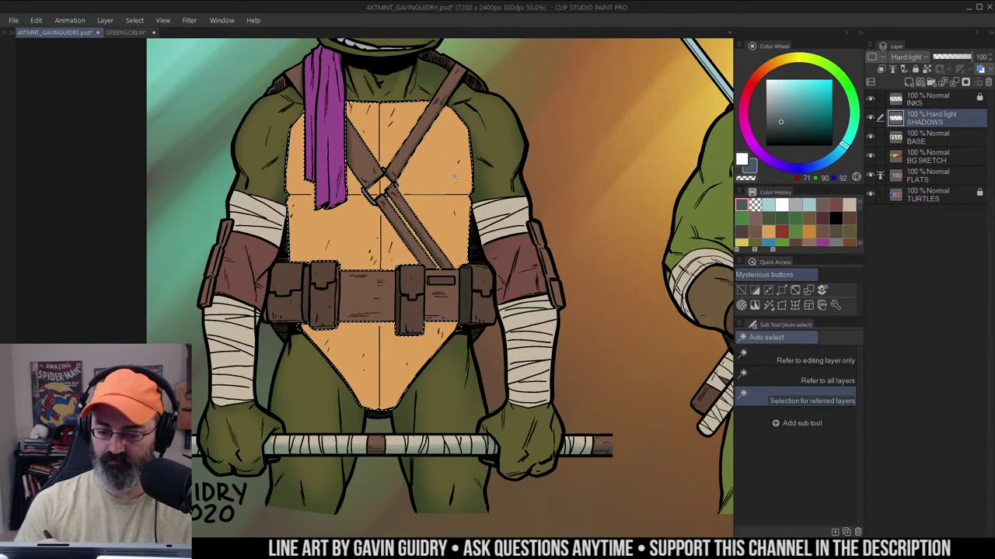
{"action": "key", "text": "b"}
{"action": "scroll", "coordinate": [430, 144], "scroll_direction": "up", "scroll_amount": 1}
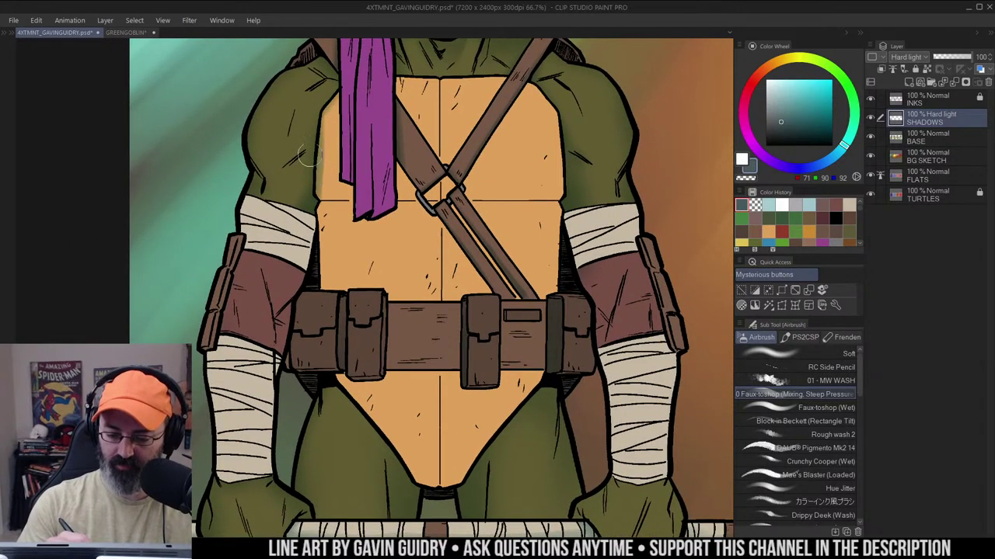
{"action": "key", "text": "ctrl+z"}
{"action": "mouse_move", "coordinate": [321, 111]}
{"action": "left_mouse_down"}
{"action": "mouse_move", "coordinate": [313, 197]}
{"action": "mouse_move", "coordinate": [349, 193]}
{"action": "mouse_move", "coordinate": [337, 181]}
{"action": "mouse_move", "coordinate": [328, 187]}
{"action": "mouse_move", "coordinate": [335, 199]}
{"action": "mouse_move", "coordinate": [323, 193]}
{"action": "mouse_move", "coordinate": [351, 199]}
{"action": "left_mouse_up"}
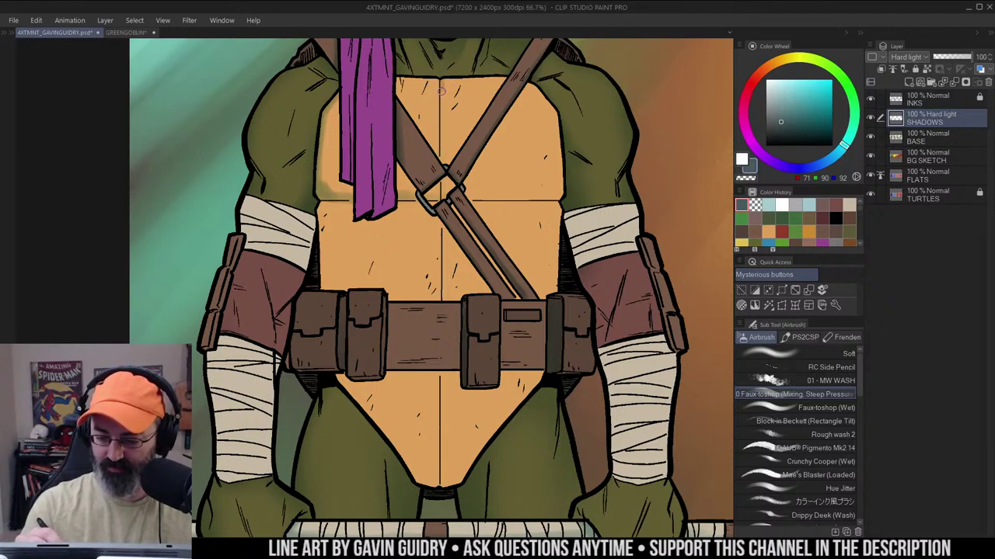
Shade the plastron's upper centre line and the lower and outer edges of the upper-right chest panel
{"action": "left_click_drag", "start_coordinate": [440, 90], "coordinate": [442, 191]}
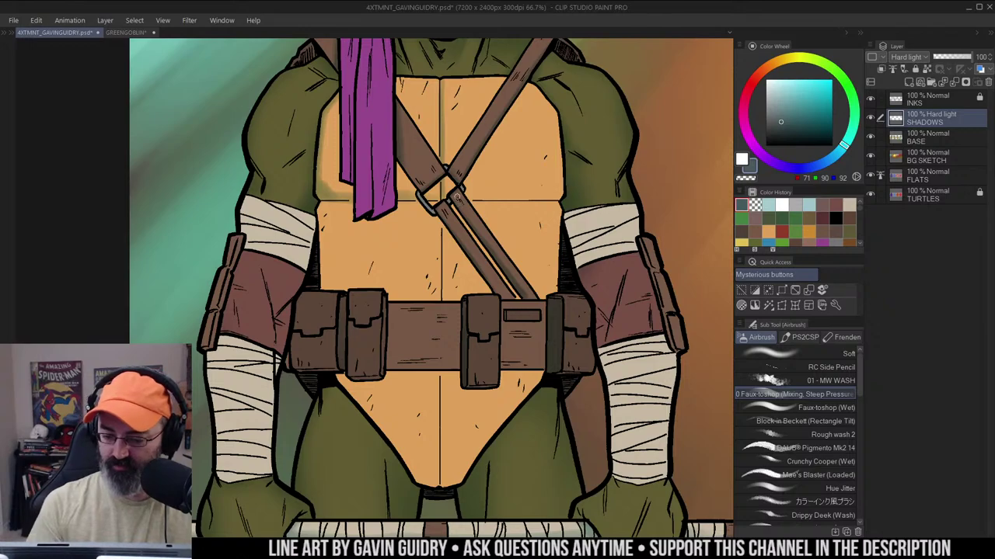
{"action": "mouse_move", "coordinate": [507, 199]}
{"action": "left_mouse_down"}
{"action": "mouse_move", "coordinate": [483, 201]}
{"action": "mouse_move", "coordinate": [567, 198]}
{"action": "left_mouse_up"}
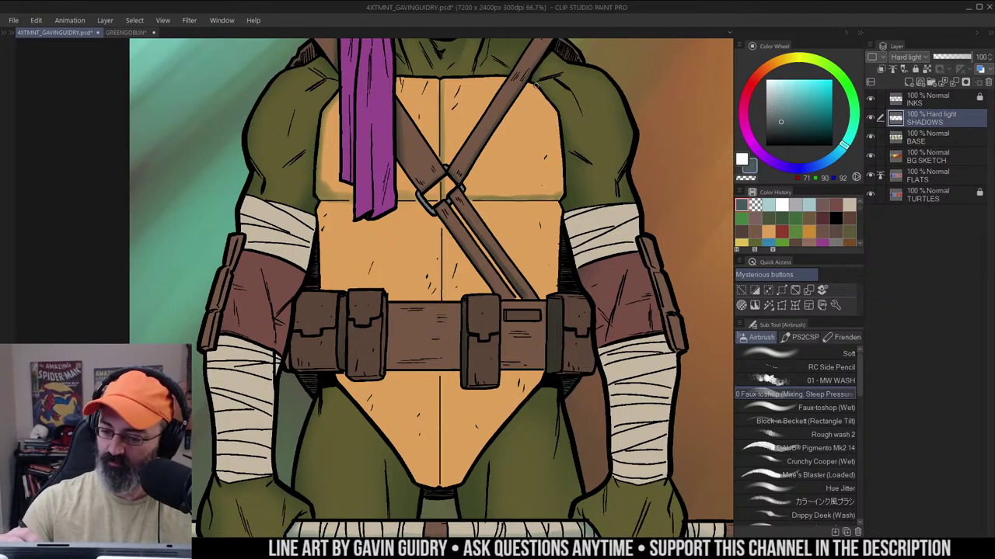
{"action": "left_click_drag", "start_coordinate": [555, 109], "coordinate": [561, 181]}
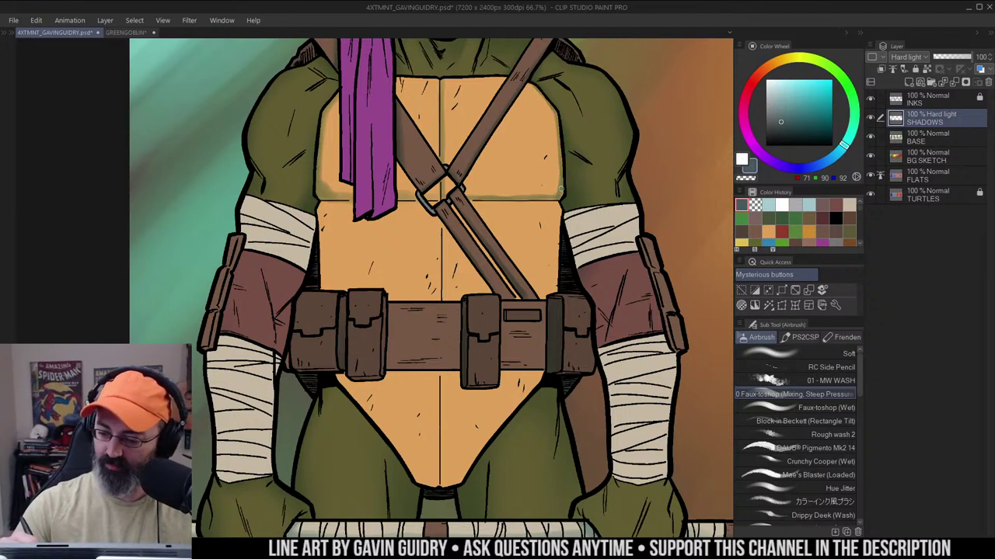
Paint a shadow on the plastron beneath the purple mask tail and soften it with the Blend tool
{"action": "key", "text": "ctrl+minus"}
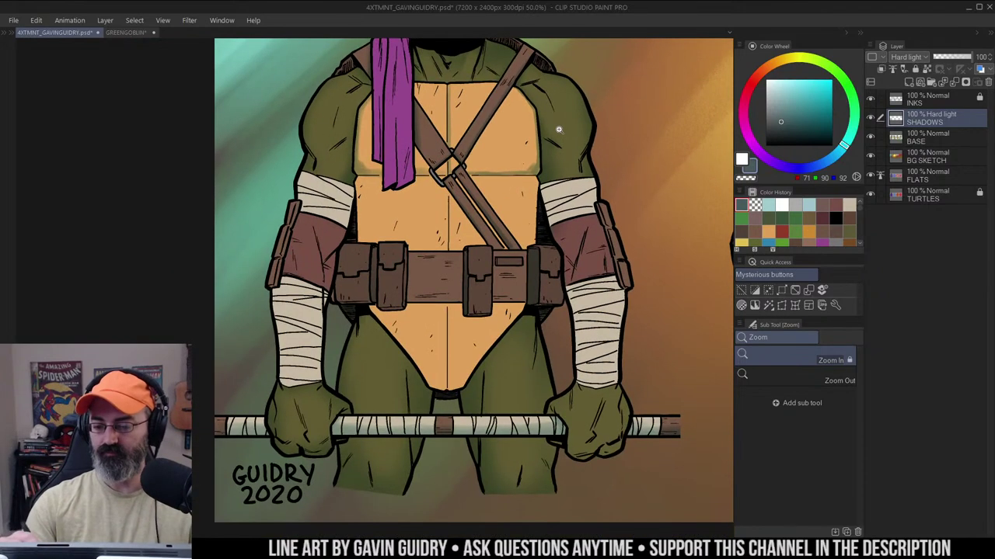
{"action": "mouse_move", "coordinate": [358, 179]}
{"action": "left_mouse_down"}
{"action": "mouse_move", "coordinate": [360, 242]}
{"action": "mouse_move", "coordinate": [359, 189]}
{"action": "mouse_move", "coordinate": [380, 167]}
{"action": "mouse_move", "coordinate": [404, 187]}
{"action": "mouse_move", "coordinate": [384, 170]}
{"action": "left_mouse_up"}
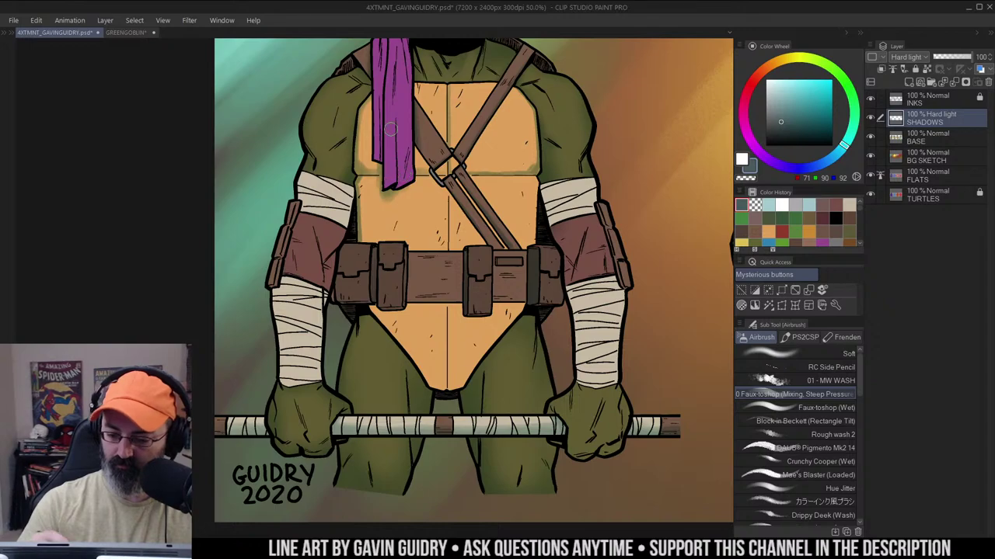
{"action": "key", "text": "j"}
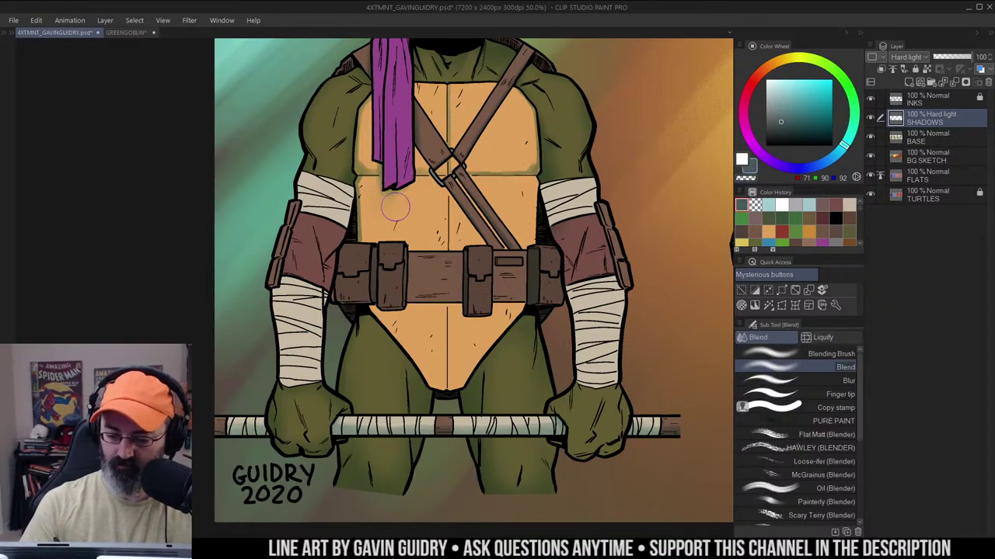
{"action": "key", "text": "b"}
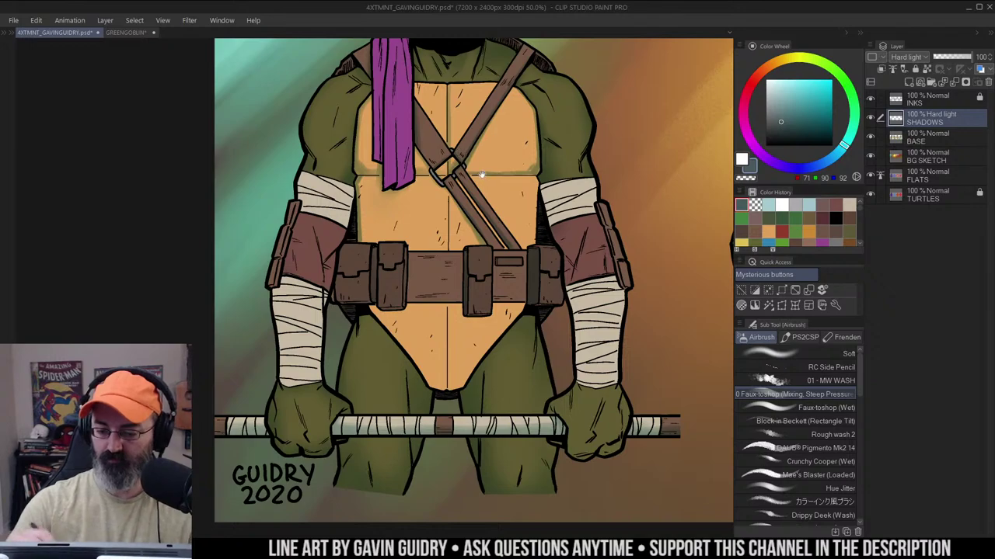
Paint shadows around the belt and pouches and down the plastron's lower centre line with the Faux-toshop brush
{"action": "scroll", "coordinate": [458, 159], "scroll_direction": "down", "scroll_amount": 3}
{"action": "key", "text": "w"}
{"action": "key", "text": "b"}
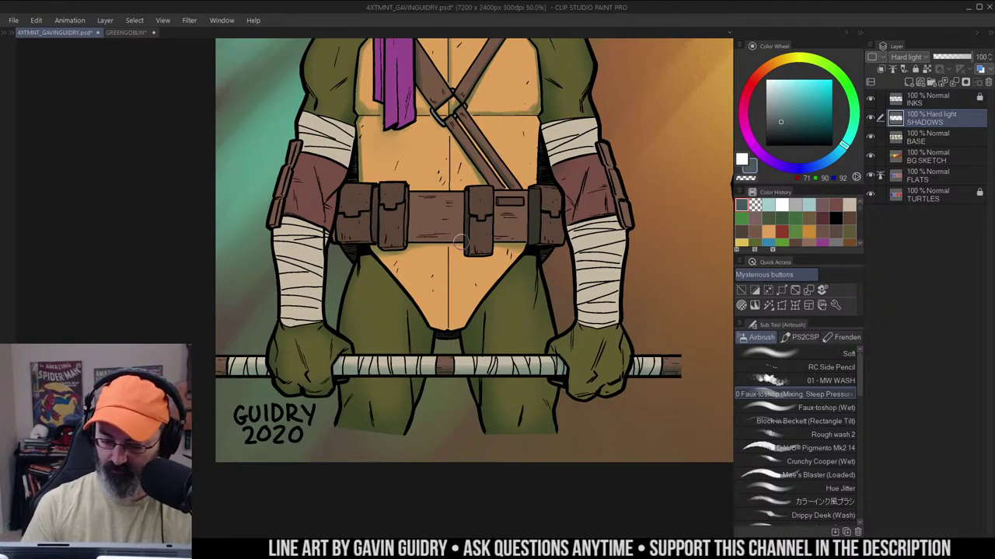
{"action": "left_click", "coordinate": [516, 220], "text": "alt"}
{"action": "left_click_drag", "start_coordinate": [552, 170], "coordinate": [510, 198]}
{"action": "left_click", "coordinate": [511, 198], "text": "alt"}
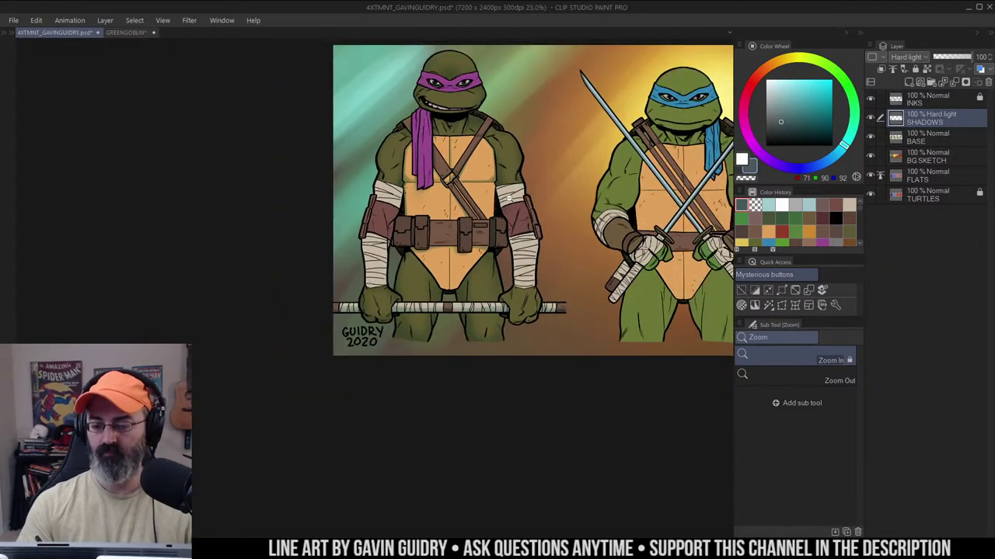
{"action": "left_click_drag", "start_coordinate": [510, 149], "coordinate": [418, 171]}
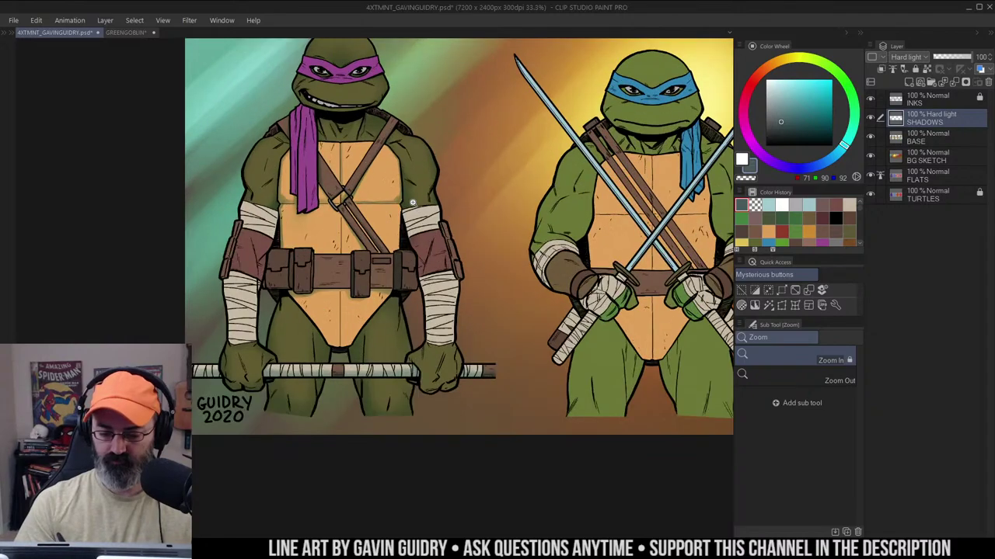
Shade the lower plastron below the belt, refining its right slanted edge with a smaller brush by alternating transparent colour and the shadow colour
{"action": "left_click", "coordinate": [411, 204]}
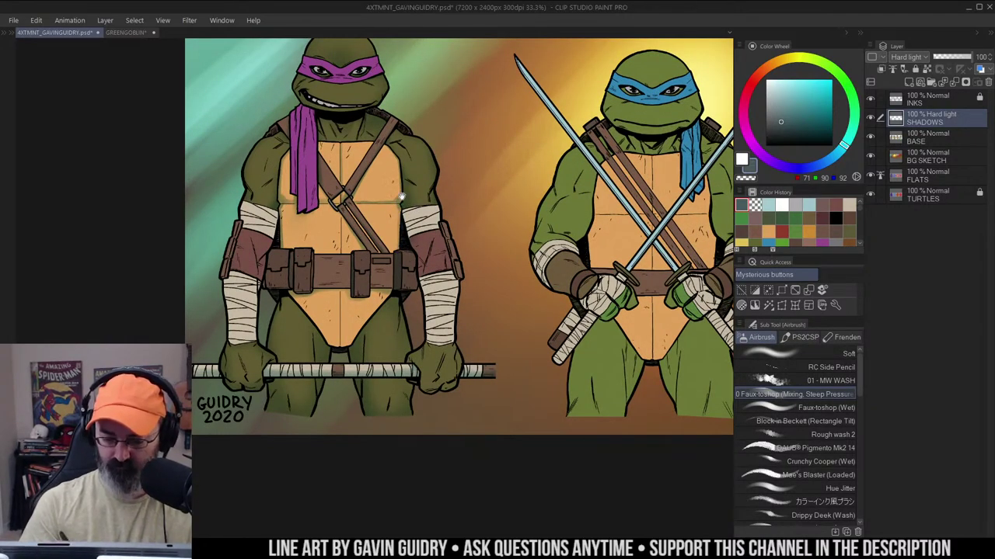
{"action": "left_click_drag", "start_coordinate": [402, 197], "coordinate": [468, 176]}
{"action": "left_click", "coordinate": [469, 175]}
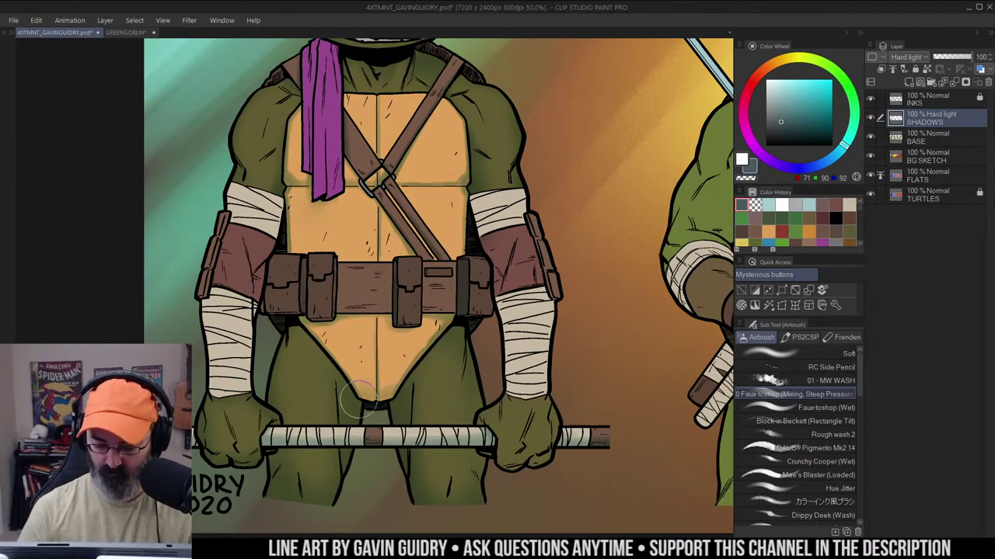
{"action": "key", "text": "c"}
{"action": "left_click_drag", "start_coordinate": [421, 338], "coordinate": [394, 370]}
{"action": "key", "text": "bracketleft"}
{"action": "key", "text": "bracketleft"}
{"action": "key", "text": "bracketleft"}
{"action": "left_click_drag", "start_coordinate": [428, 334], "coordinate": [404, 365]}
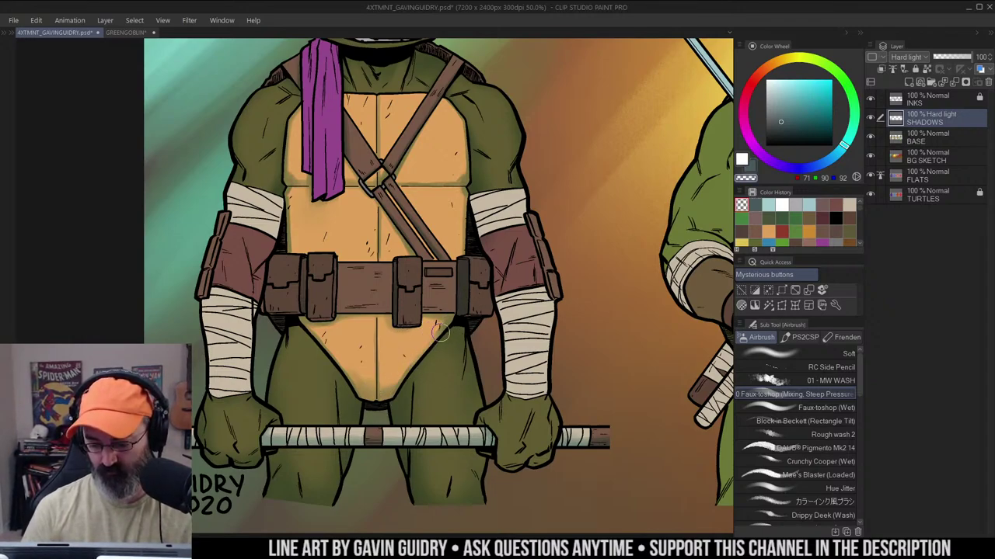
{"action": "key", "text": "c"}
{"action": "left_click_drag", "start_coordinate": [448, 334], "coordinate": [411, 366]}
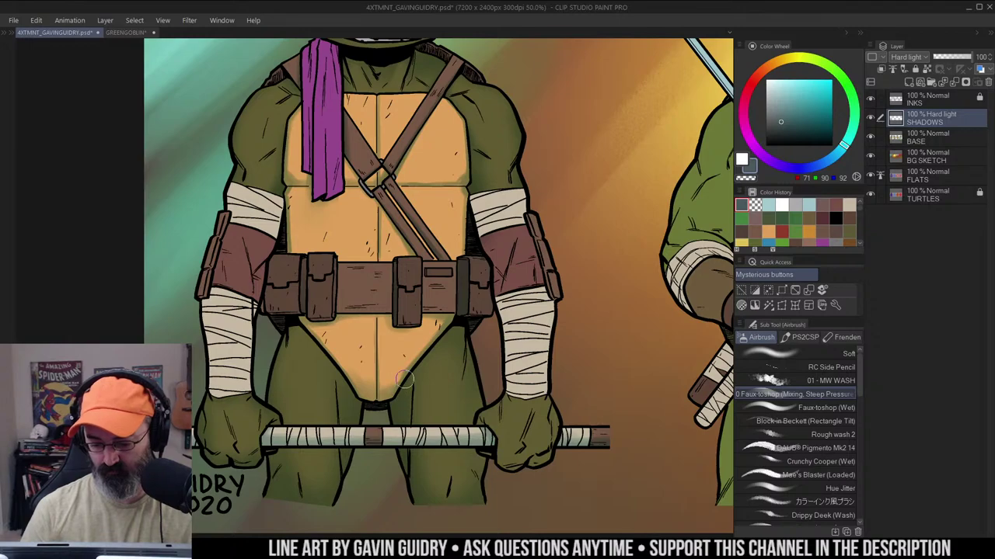
Examine the purple-masked turtle's finished shading against the background and the blue-masked turtle
{"action": "key", "text": "ctrl+space"}
{"action": "scroll", "coordinate": [444, 306], "scroll_direction": "down", "scroll_amount": 2}
{"action": "left_click_drag", "start_coordinate": [505, 234], "coordinate": [445, 237]}
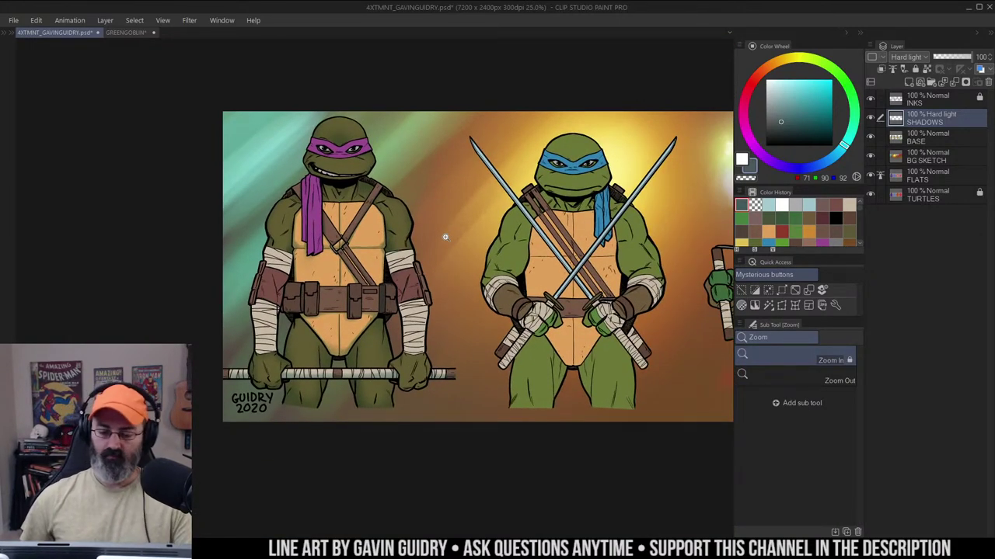
{"action": "key", "text": "m"}
{"action": "left_click_drag", "start_coordinate": [445, 166], "coordinate": [443, 137]}
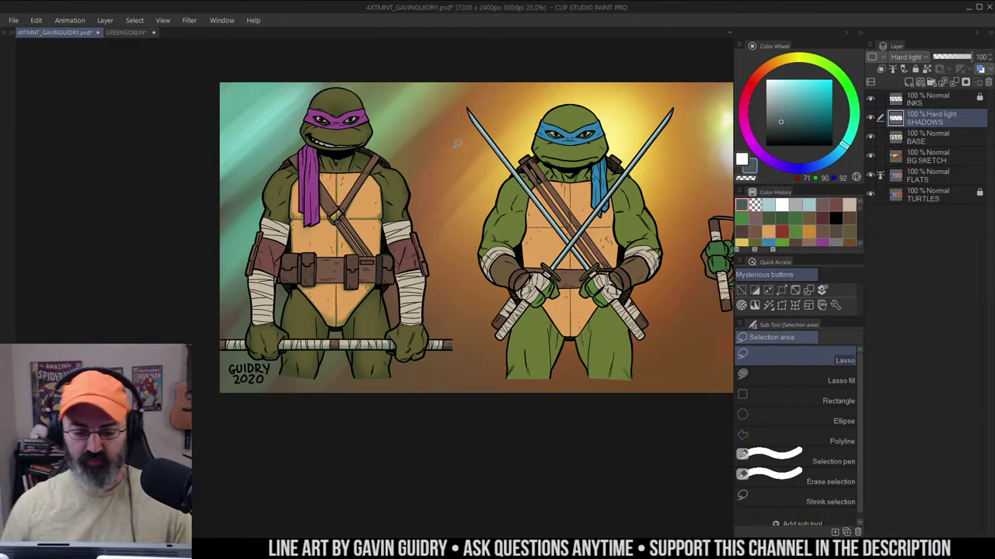
{"action": "key", "text": "ctrl+space"}
{"action": "left_click", "coordinate": [378, 126]}
{"action": "mouse_move", "coordinate": [377, 126]}
{"action": "left_mouse_down"}
{"action": "mouse_move", "coordinate": [399, 146]}
{"action": "mouse_move", "coordinate": [453, 145]}
{"action": "left_mouse_up"}
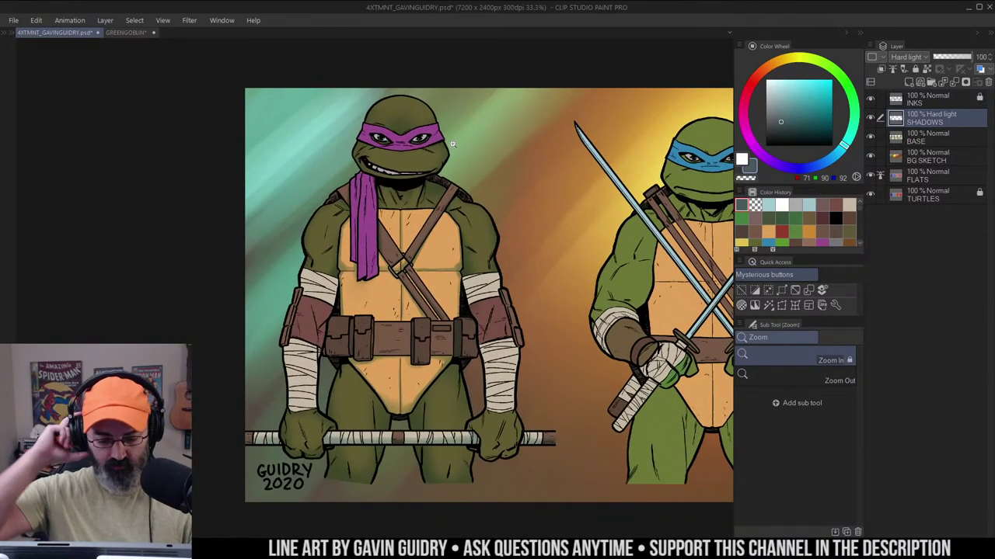
{"action": "left_click", "coordinate": [407, 162], "text": "ctrl"}
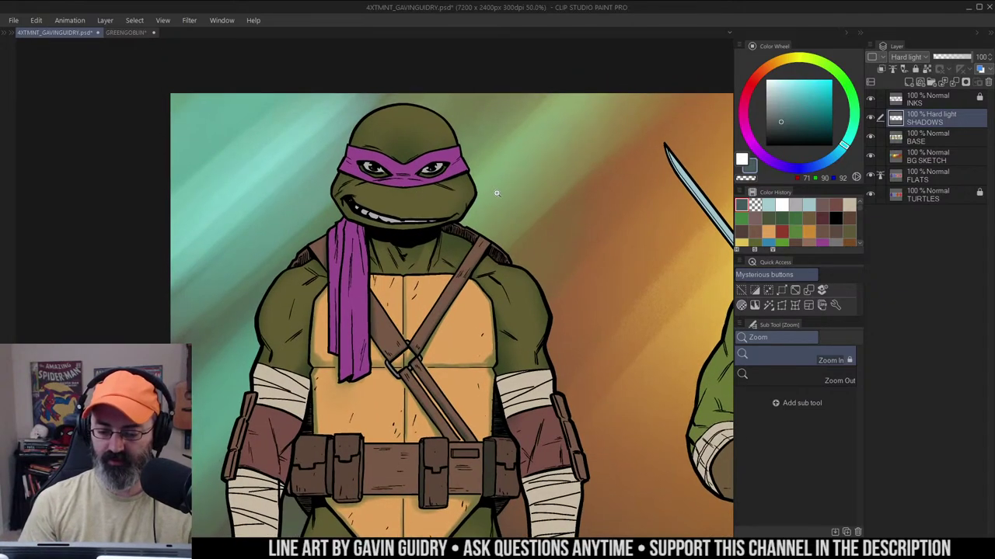
Add a Hard light layer above SHADOWS and name it RIM LIGHT
{"action": "key", "text": "ctrl+shift+n"}
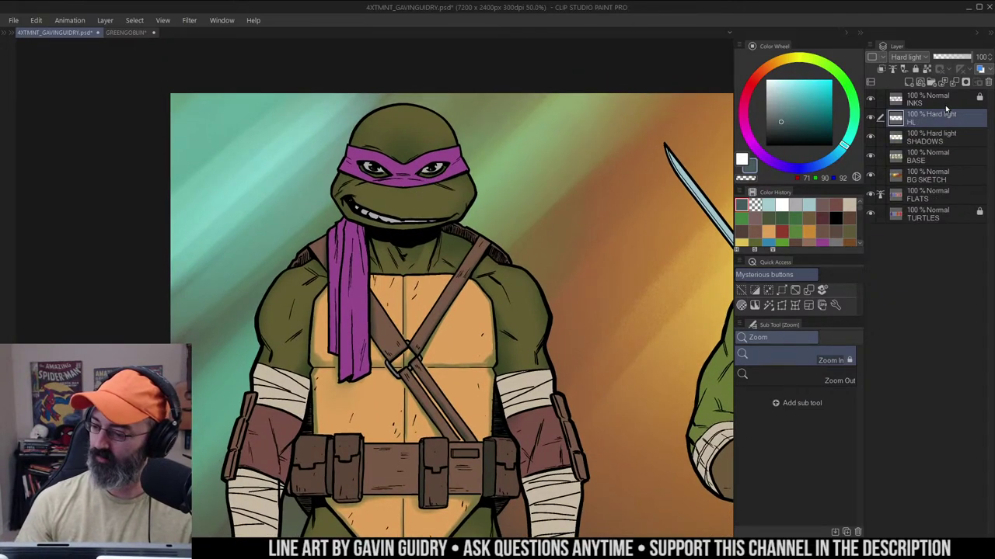
{"action": "double_click", "coordinate": [913, 123]}
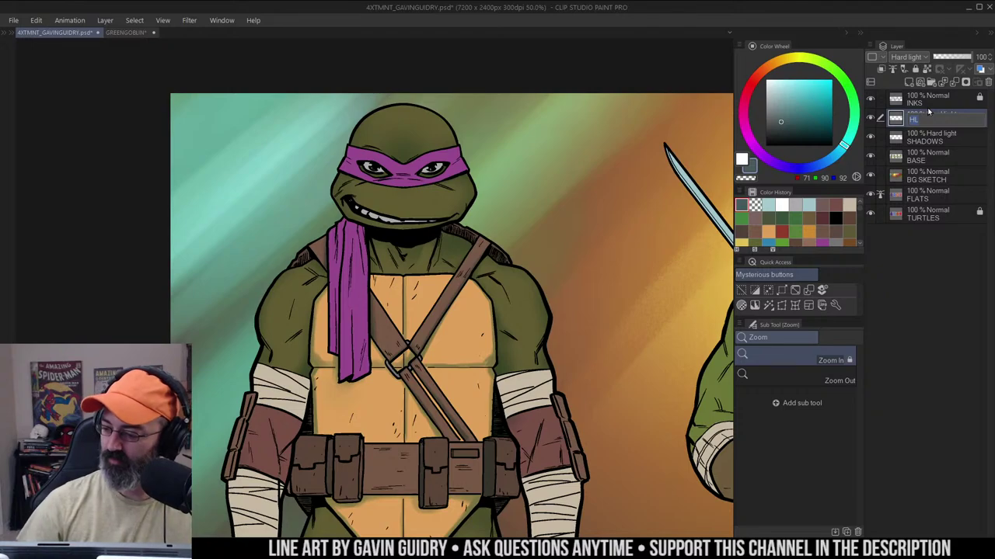
{"action": "type", "text": "RIM LIG"}
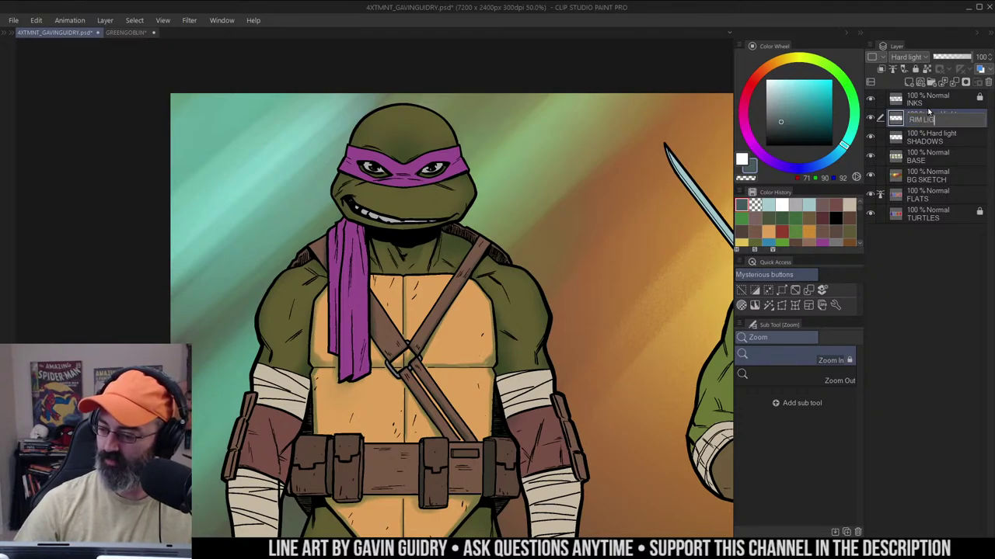
{"action": "type", "text": "HT"}
{"action": "key", "text": "Return"}
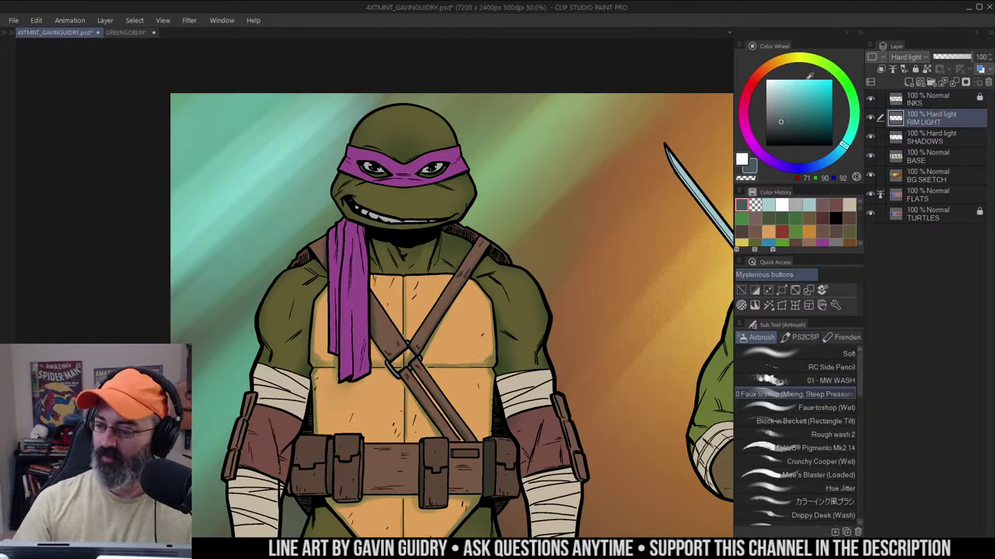
Pick light cyan (RGB 129, 200, 207) and paint rim light along the left side of the purple-masked turtle's crown with the Faux-toshop brush
{"action": "left_click", "coordinate": [791, 93]}
{"action": "left_click_drag", "start_coordinate": [376, 115], "coordinate": [353, 140]}
{"action": "key", "text": "c"}
{"action": "key", "text": "w"}
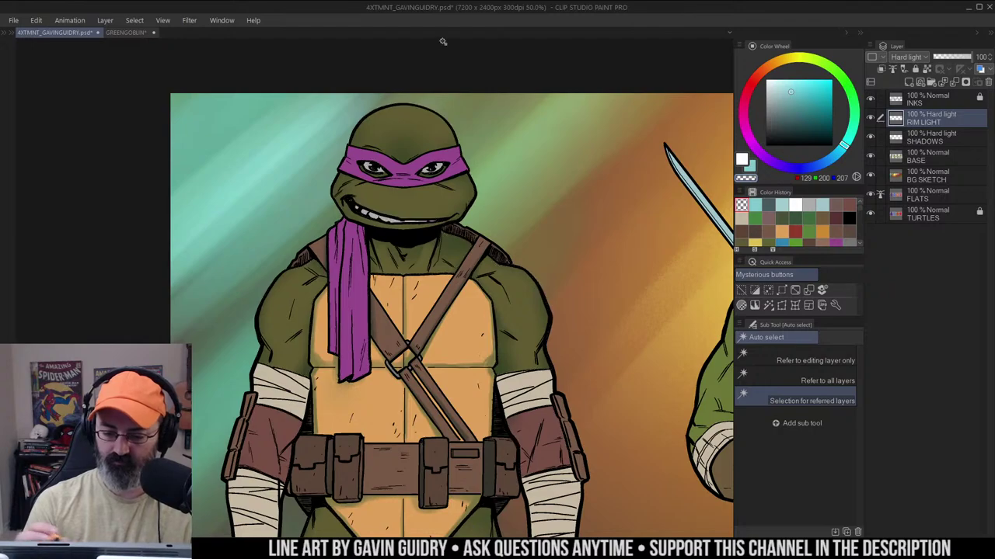
{"action": "key", "text": "b"}
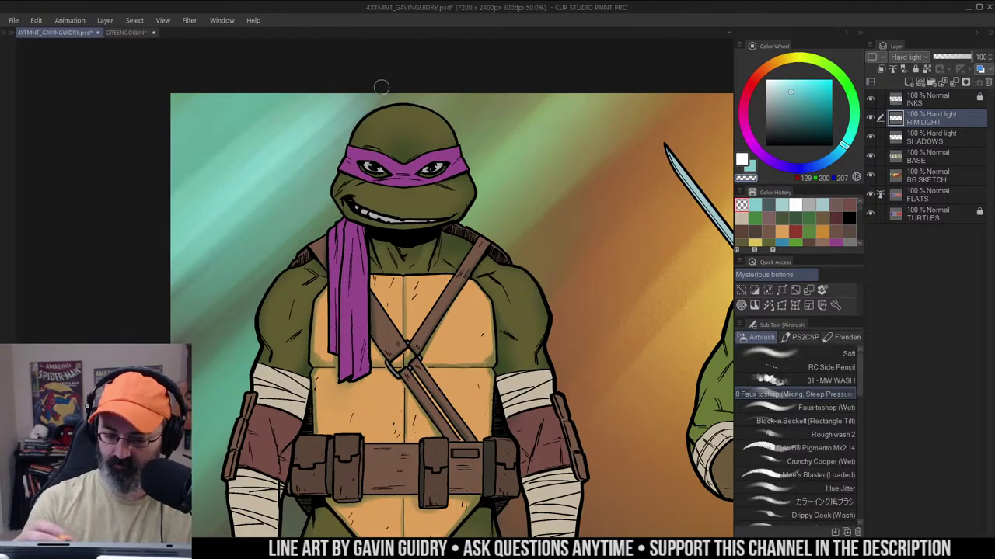
{"action": "mouse_move", "coordinate": [362, 126]}
{"action": "left_mouse_down"}
{"action": "mouse_move", "coordinate": [353, 147]}
{"action": "mouse_move", "coordinate": [383, 114]}
{"action": "mouse_move", "coordinate": [409, 107]}
{"action": "mouse_move", "coordinate": [350, 136]}
{"action": "left_mouse_up"}
{"action": "scroll", "coordinate": [365, 140], "scroll_direction": "up", "scroll_amount": 1}
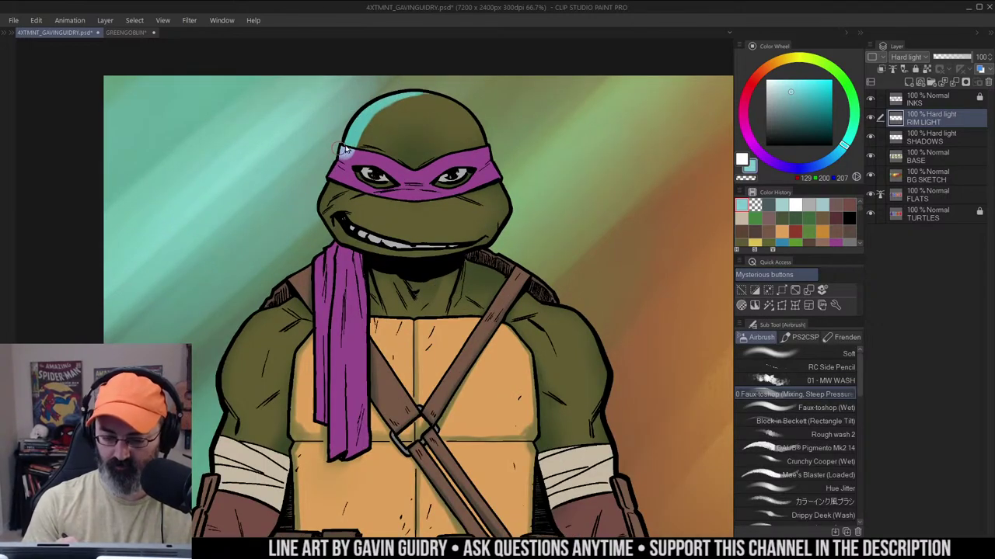
Add a cyan highlight to the left end of the purple mask, trimming it with transparent colour
{"action": "scroll", "coordinate": [342, 148], "scroll_direction": "up", "scroll_amount": 1}
{"action": "mouse_move", "coordinate": [344, 155]}
{"action": "left_mouse_down"}
{"action": "mouse_move", "coordinate": [312, 196]}
{"action": "mouse_move", "coordinate": [337, 158]}
{"action": "mouse_move", "coordinate": [346, 156]}
{"action": "mouse_move", "coordinate": [335, 166]}
{"action": "mouse_move", "coordinate": [366, 146]}
{"action": "mouse_move", "coordinate": [342, 164]}
{"action": "left_mouse_up"}
{"action": "key", "text": "c"}
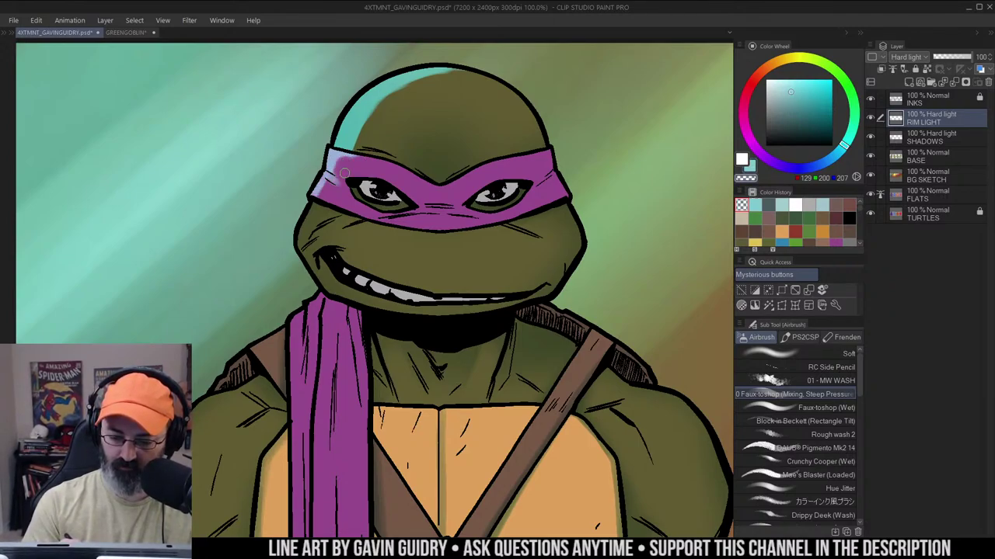
{"action": "left_click", "coordinate": [396, 149], "text": "alt"}
{"action": "left_click", "coordinate": [366, 179], "text": "ctrl"}
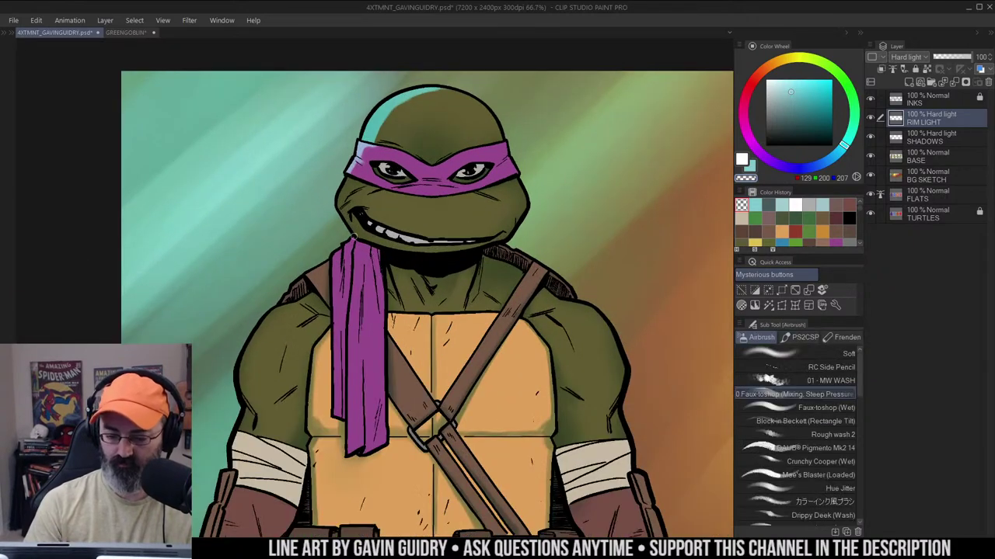
Paint light cyan streaks down the folds and left edges of the hanging purple mask tails
{"action": "key", "text": "c"}
{"action": "mouse_move", "coordinate": [355, 240]}
{"action": "left_mouse_down"}
{"action": "mouse_move", "coordinate": [344, 255]}
{"action": "mouse_move", "coordinate": [343, 328]}
{"action": "left_mouse_up"}
{"action": "left_click_drag", "start_coordinate": [334, 257], "coordinate": [336, 342]}
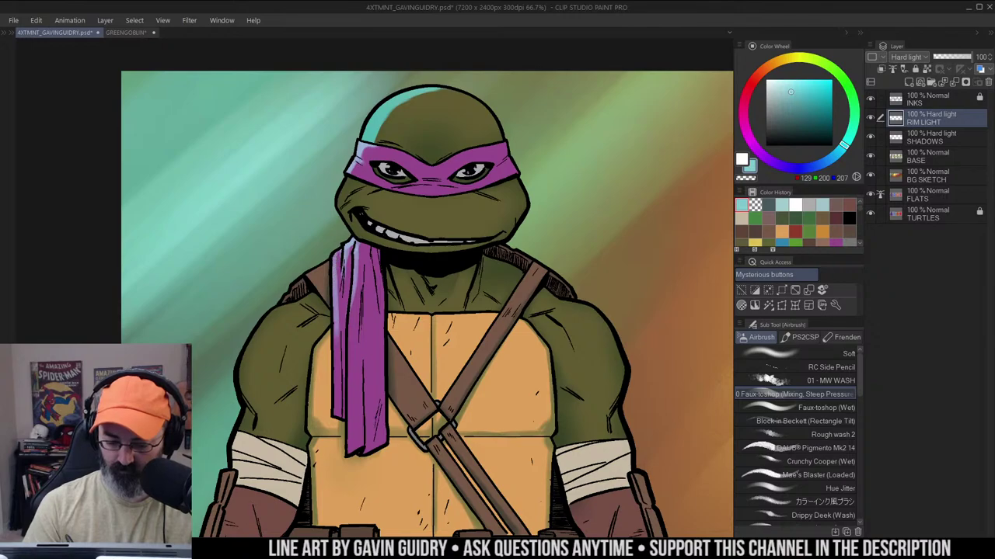
{"action": "left_click_drag", "start_coordinate": [333, 265], "coordinate": [335, 350]}
{"action": "mouse_move", "coordinate": [346, 254]}
{"action": "left_mouse_down"}
{"action": "mouse_move", "coordinate": [338, 396]}
{"action": "mouse_move", "coordinate": [351, 325]}
{"action": "mouse_move", "coordinate": [353, 354]}
{"action": "left_mouse_up"}
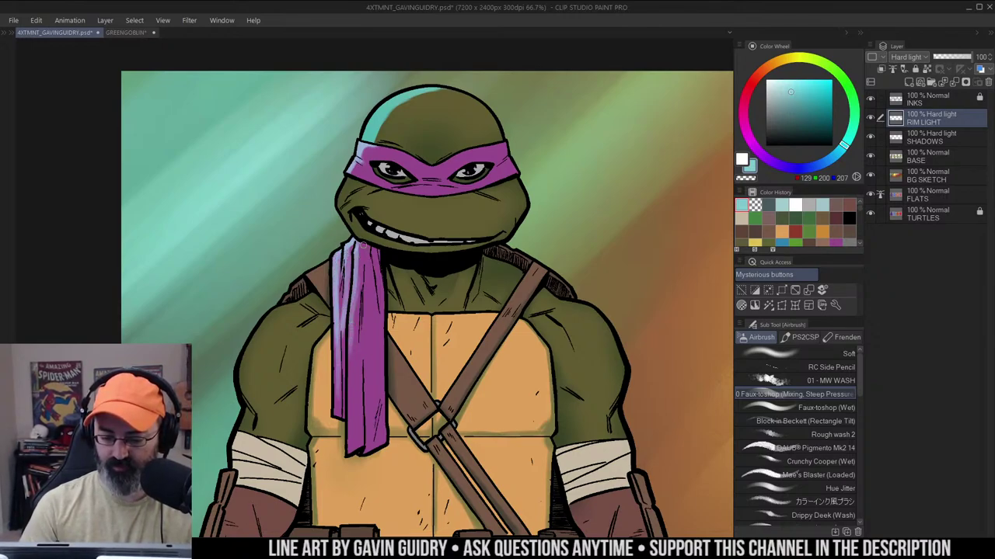
{"action": "mouse_move", "coordinate": [368, 269]}
{"action": "left_mouse_down"}
{"action": "mouse_move", "coordinate": [362, 345]}
{"action": "mouse_move", "coordinate": [367, 258]}
{"action": "mouse_move", "coordinate": [363, 377]}
{"action": "left_mouse_up"}
{"action": "left_click", "coordinate": [386, 293], "text": "alt"}
{"action": "left_click_drag", "start_coordinate": [462, 274], "coordinate": [490, 199]}
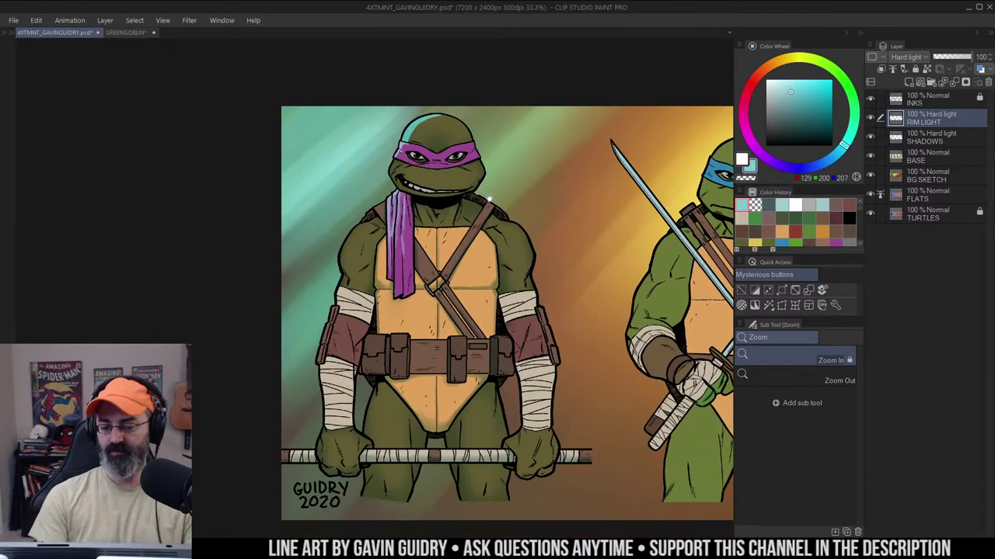
Select and highlight the shoulder strap and then the shell rim beside the mask tails with cyan rim light
{"action": "left_click", "coordinate": [386, 210]}
{"action": "key", "text": "w"}
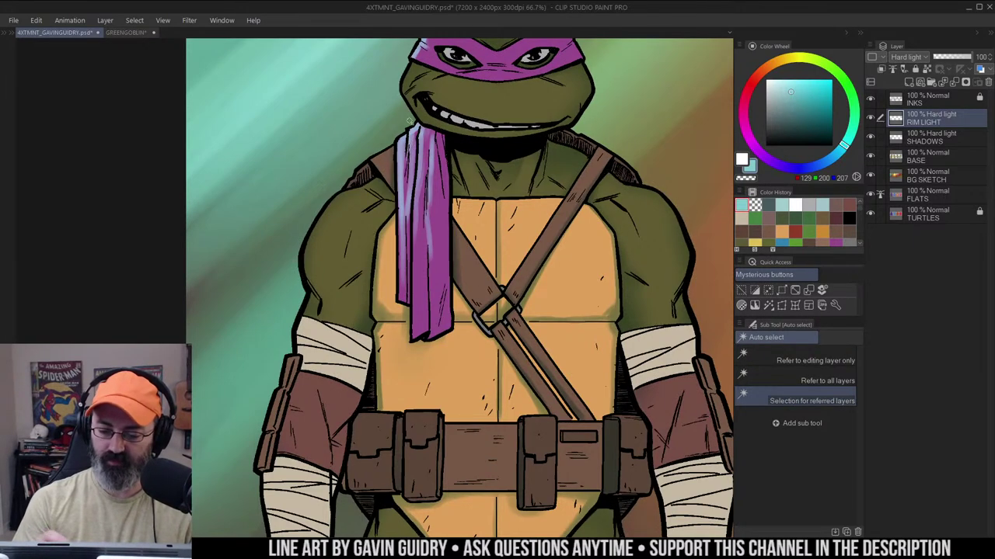
{"action": "key", "text": "b"}
{"action": "left_click_drag", "start_coordinate": [392, 148], "coordinate": [363, 166]}
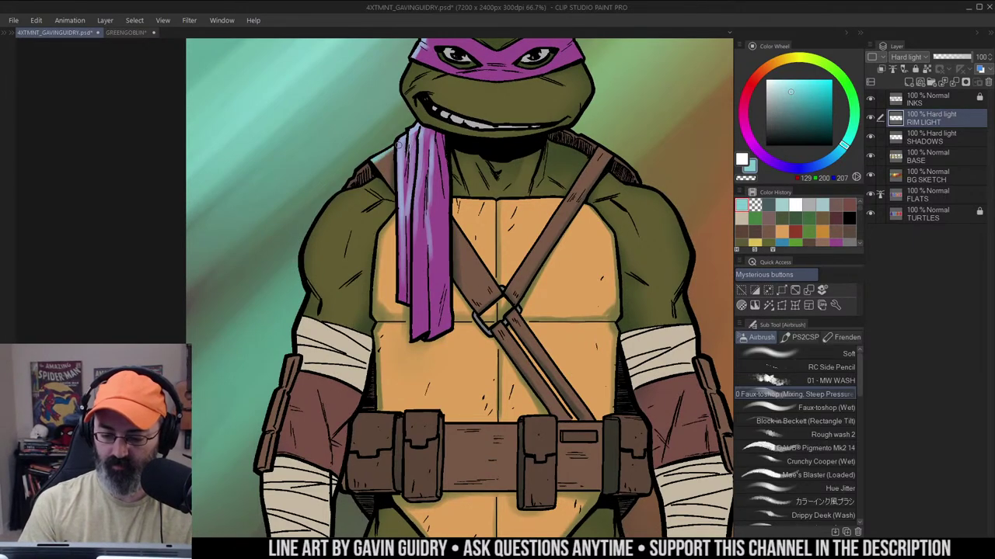
{"action": "key", "text": "w"}
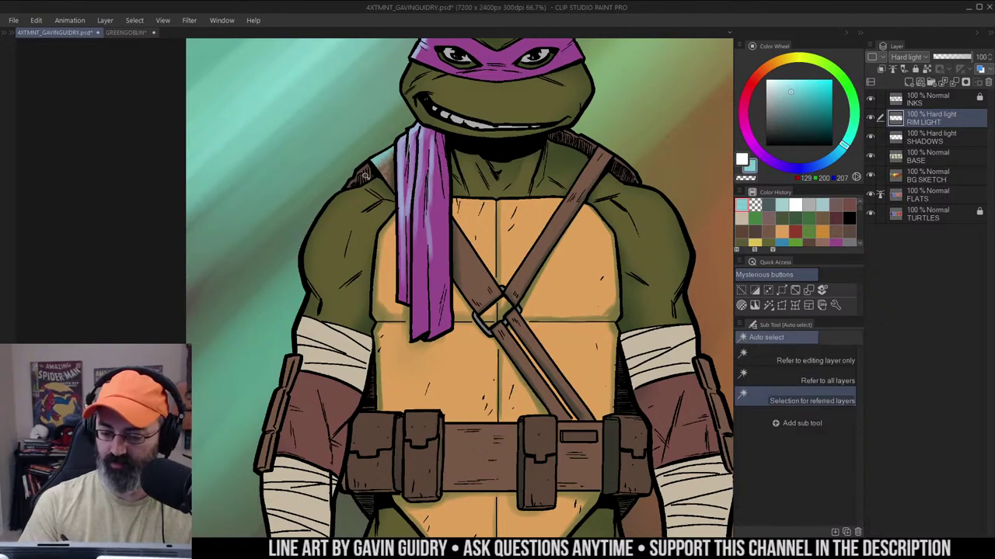
{"action": "left_click", "coordinate": [365, 173]}
{"action": "key", "text": "b"}
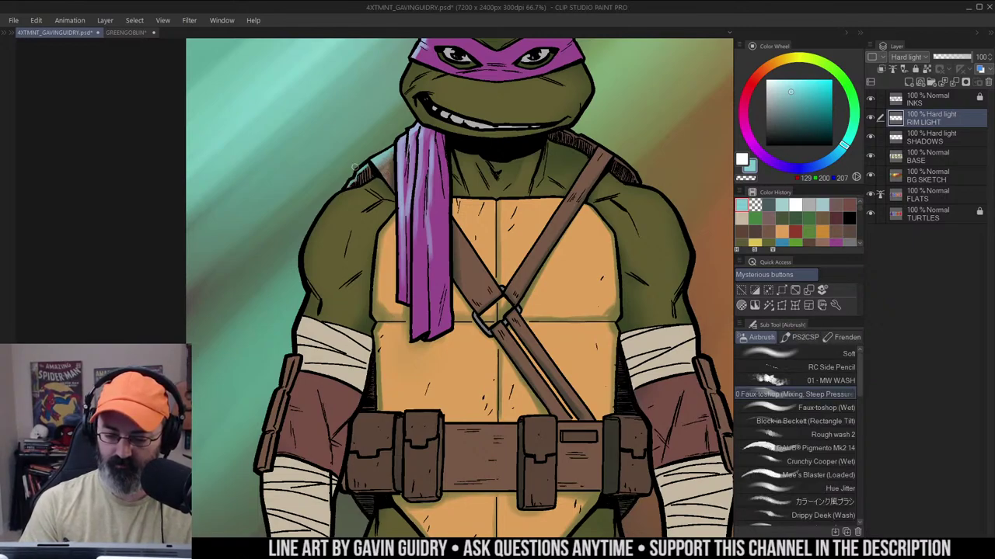
{"action": "key", "text": "slash"}
Select the green skin and paint soft cyan rim light around the left shoulder and down the outer upper arm
{"action": "left_click", "coordinate": [426, 149], "text": "alt"}
{"action": "left_click", "coordinate": [458, 136], "text": "alt"}
{"action": "left_click", "coordinate": [375, 188]}
{"action": "key", "text": "w"}
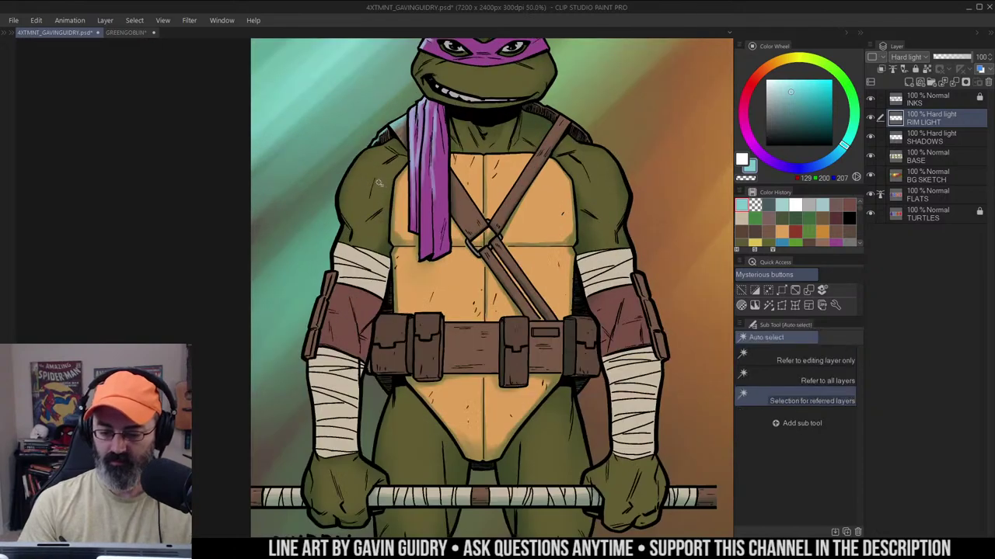
{"action": "left_click", "coordinate": [379, 183]}
{"action": "key", "text": "b"}
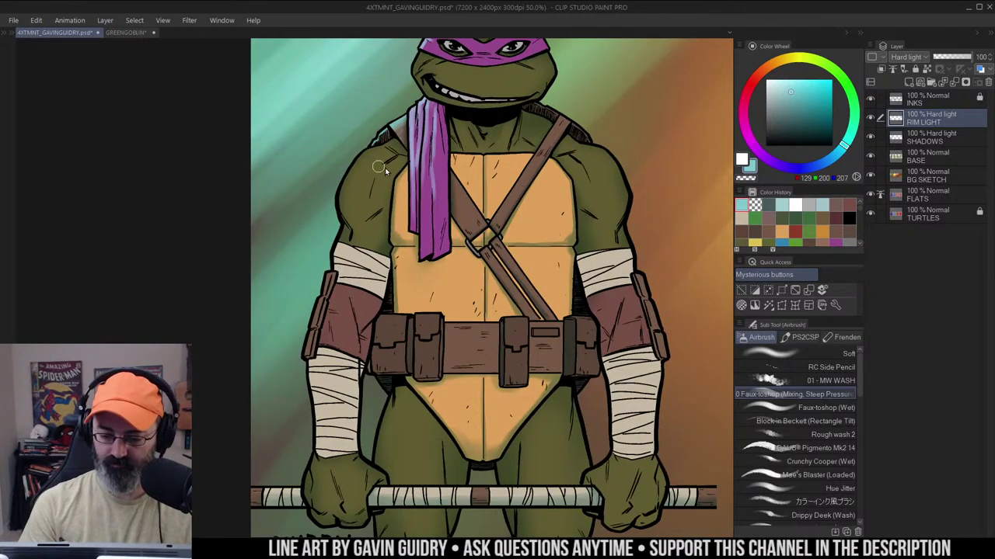
{"action": "scroll", "coordinate": [385, 168], "scroll_direction": "up", "scroll_amount": 1}
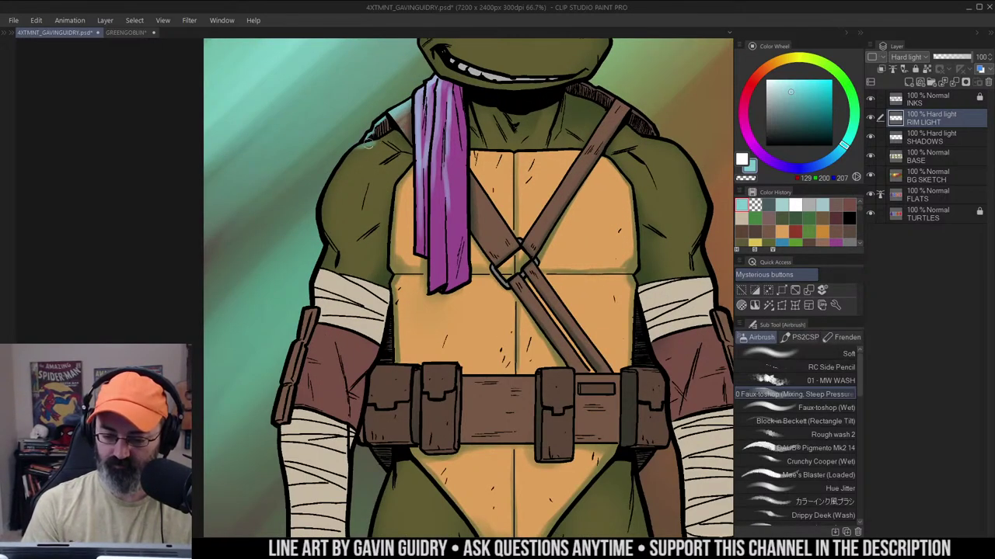
{"action": "left_click_drag", "start_coordinate": [379, 149], "coordinate": [329, 213]}
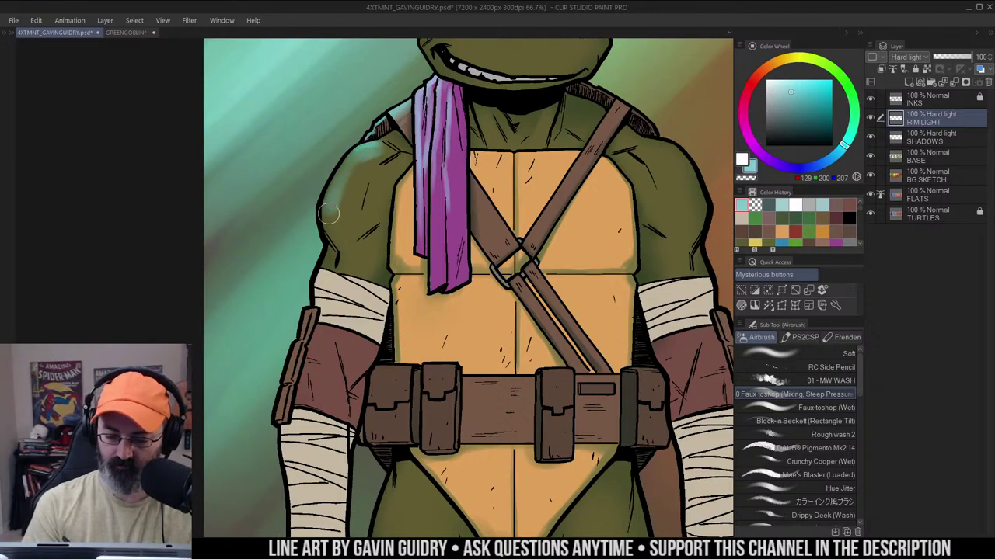
{"action": "mouse_move", "coordinate": [354, 161]}
{"action": "left_mouse_down"}
{"action": "mouse_move", "coordinate": [335, 239]}
{"action": "mouse_move", "coordinate": [343, 181]}
{"action": "mouse_move", "coordinate": [352, 174]}
{"action": "mouse_move", "coordinate": [333, 222]}
{"action": "mouse_move", "coordinate": [337, 240]}
{"action": "mouse_move", "coordinate": [325, 196]}
{"action": "mouse_move", "coordinate": [364, 145]}
{"action": "mouse_move", "coordinate": [351, 155]}
{"action": "mouse_move", "coordinate": [364, 145]}
{"action": "mouse_move", "coordinate": [337, 215]}
{"action": "mouse_move", "coordinate": [380, 159]}
{"action": "mouse_move", "coordinate": [347, 195]}
{"action": "mouse_move", "coordinate": [343, 231]}
{"action": "mouse_move", "coordinate": [358, 168]}
{"action": "mouse_move", "coordinate": [340, 202]}
{"action": "mouse_move", "coordinate": [363, 163]}
{"action": "mouse_move", "coordinate": [391, 150]}
{"action": "mouse_move", "coordinate": [351, 196]}
{"action": "mouse_move", "coordinate": [349, 264]}
{"action": "left_mouse_up"}
{"action": "mouse_move", "coordinate": [381, 167]}
{"action": "left_mouse_down"}
{"action": "mouse_move", "coordinate": [353, 241]}
{"action": "mouse_move", "coordinate": [349, 195]}
{"action": "mouse_move", "coordinate": [340, 215]}
{"action": "left_mouse_up"}
{"action": "key", "text": "c"}
Select the arm wraps, paint rim light along the left arm's outer wrap edges, and soften it with transparent colour
{"action": "mouse_move", "coordinate": [441, 171]}
{"action": "left_mouse_down"}
{"action": "mouse_move", "coordinate": [392, 173]}
{"action": "mouse_move", "coordinate": [413, 172]}
{"action": "left_mouse_up"}
{"action": "key", "text": "w"}
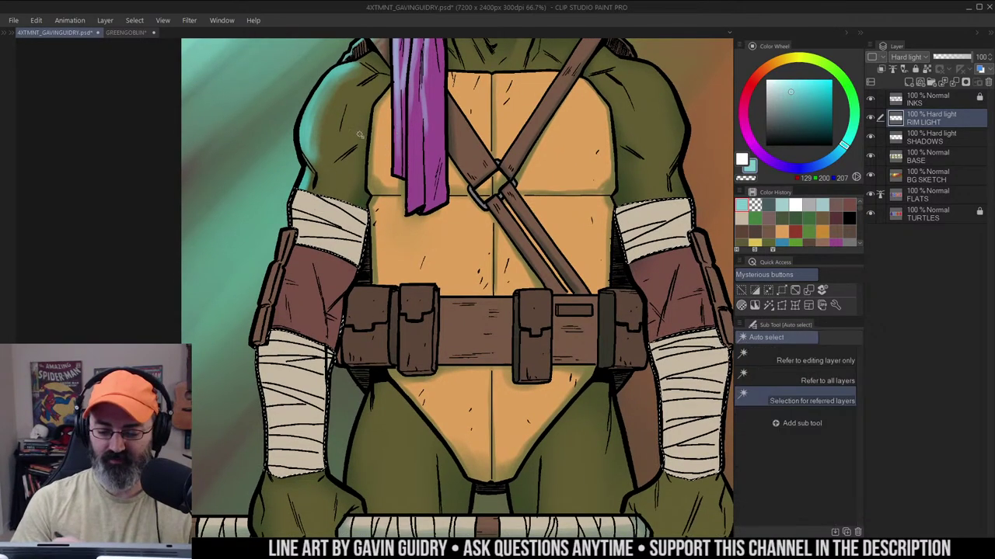
{"action": "mouse_move", "coordinate": [355, 189]}
{"action": "left_mouse_down"}
{"action": "mouse_move", "coordinate": [381, 155]}
{"action": "mouse_move", "coordinate": [308, 190]}
{"action": "left_mouse_up"}
{"action": "key", "text": "b"}
{"action": "left_click_drag", "start_coordinate": [400, 176], "coordinate": [421, 108]}
{"action": "left_click_drag", "start_coordinate": [307, 251], "coordinate": [323, 387]}
{"action": "left_click_drag", "start_coordinate": [317, 333], "coordinate": [316, 361]}
{"action": "key", "text": "z"}
{"action": "left_click", "coordinate": [388, 195], "text": "alt"}
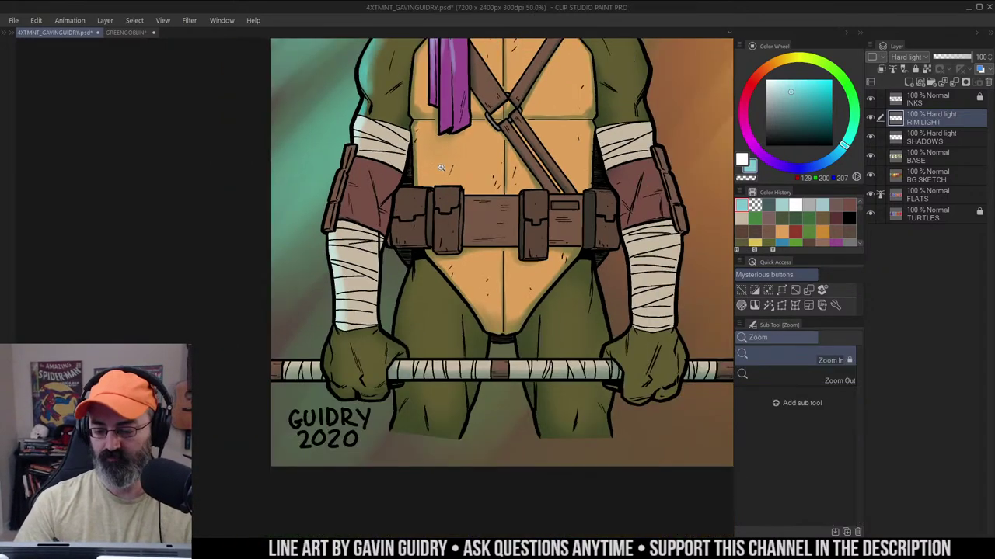
{"action": "left_click_drag", "start_coordinate": [418, 171], "coordinate": [383, 179]}
{"action": "key", "text": "c"}
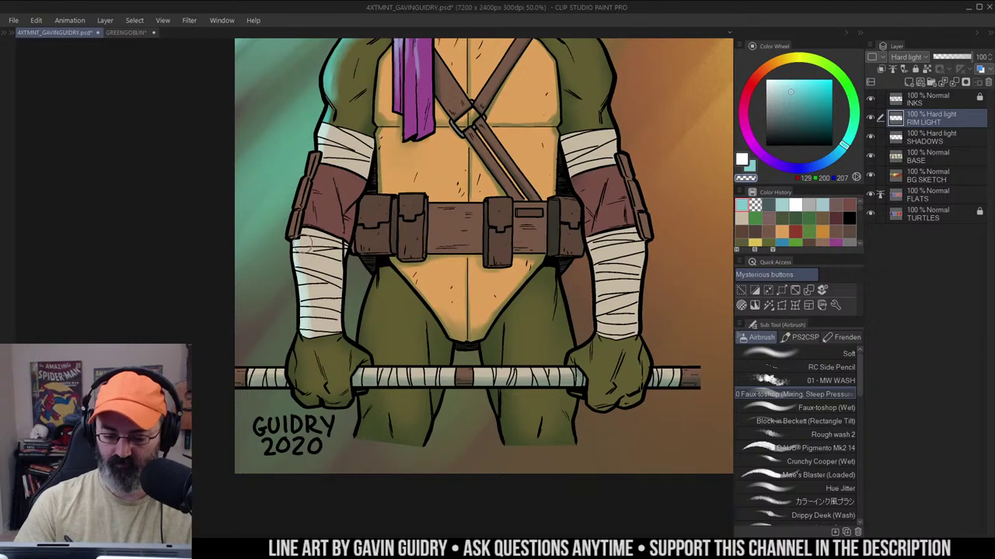
{"action": "left_click_drag", "start_coordinate": [313, 326], "coordinate": [312, 342]}
{"action": "left_click", "coordinate": [453, 196], "text": "alt"}
{"action": "left_click_drag", "start_coordinate": [530, 119], "coordinate": [467, 196]}
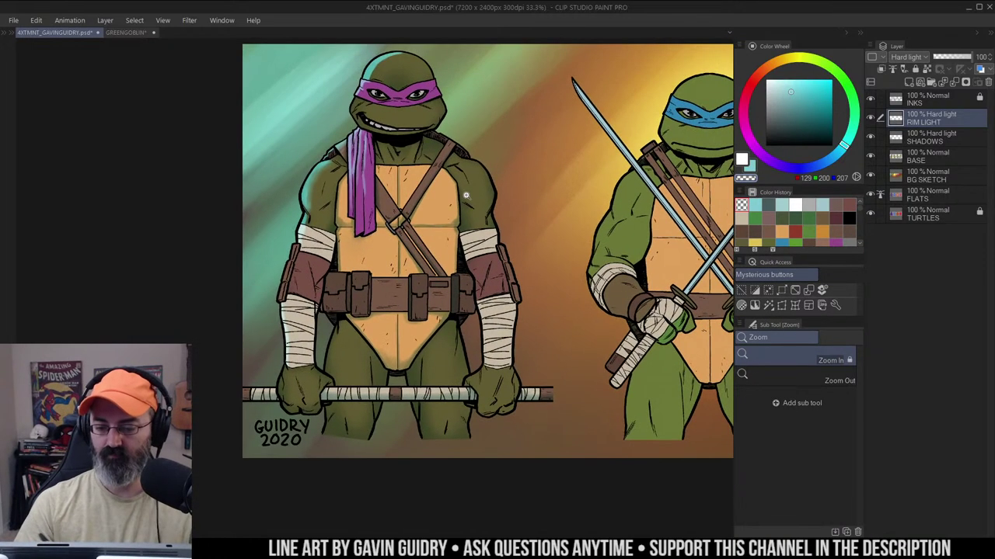
{"action": "left_click", "coordinate": [459, 212], "text": "ctrl+alt"}
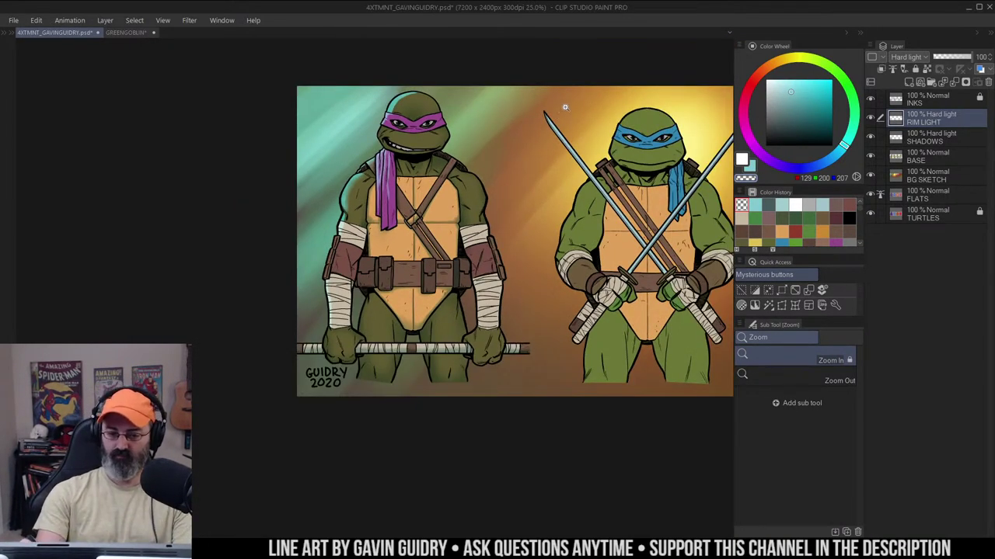
Select the skin of the left fist and paint cyan rim light along its outer edge above and around the staff
{"action": "left_click_drag", "start_coordinate": [366, 282], "coordinate": [437, 196]}
{"action": "left_click", "coordinate": [408, 201]}
{"action": "left_click", "coordinate": [360, 263]}
{"action": "key", "text": "w"}
{"action": "left_click", "coordinate": [361, 263]}
{"action": "key", "text": "b"}
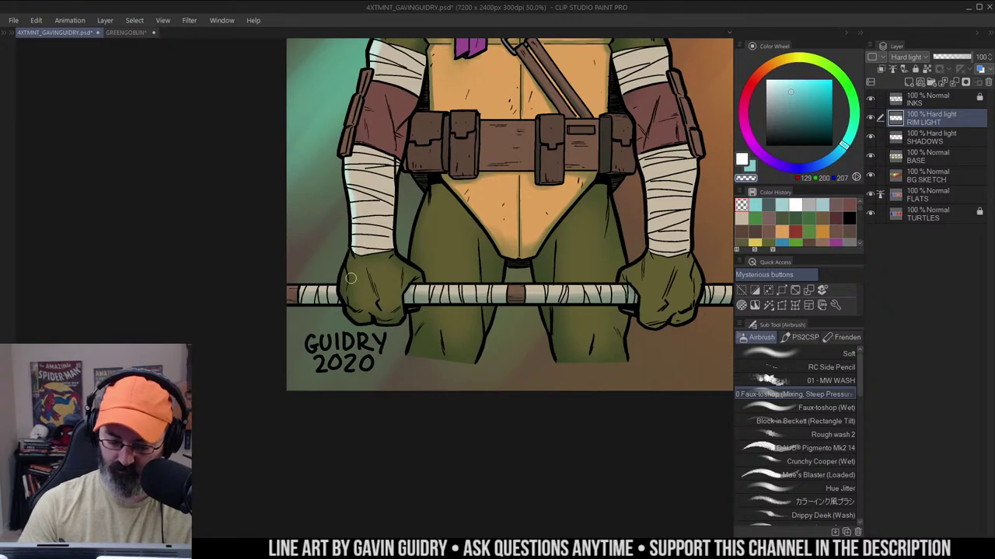
{"action": "left_click_drag", "start_coordinate": [351, 253], "coordinate": [347, 306]}
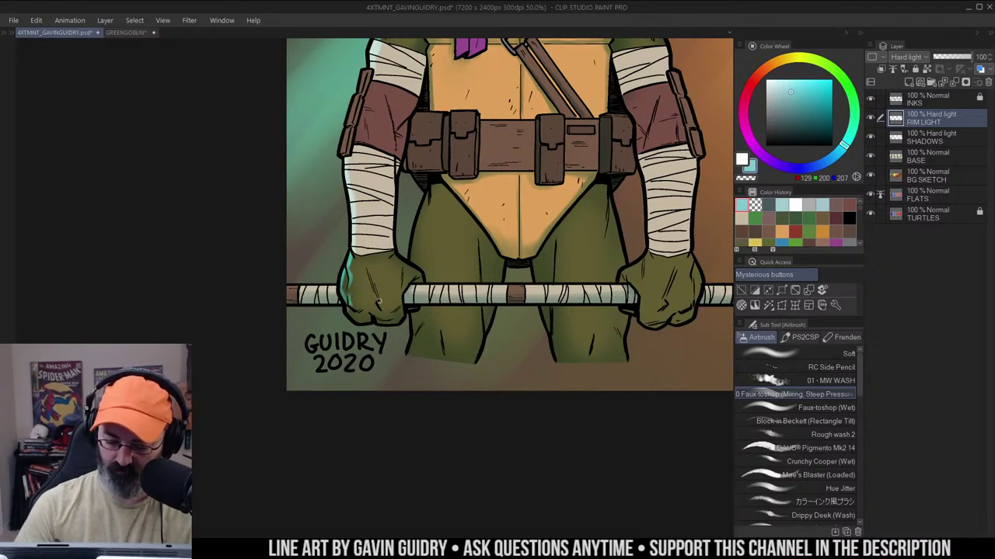
{"action": "key", "text": "ctrl+space"}
{"action": "left_click", "coordinate": [427, 250], "text": "alt"}
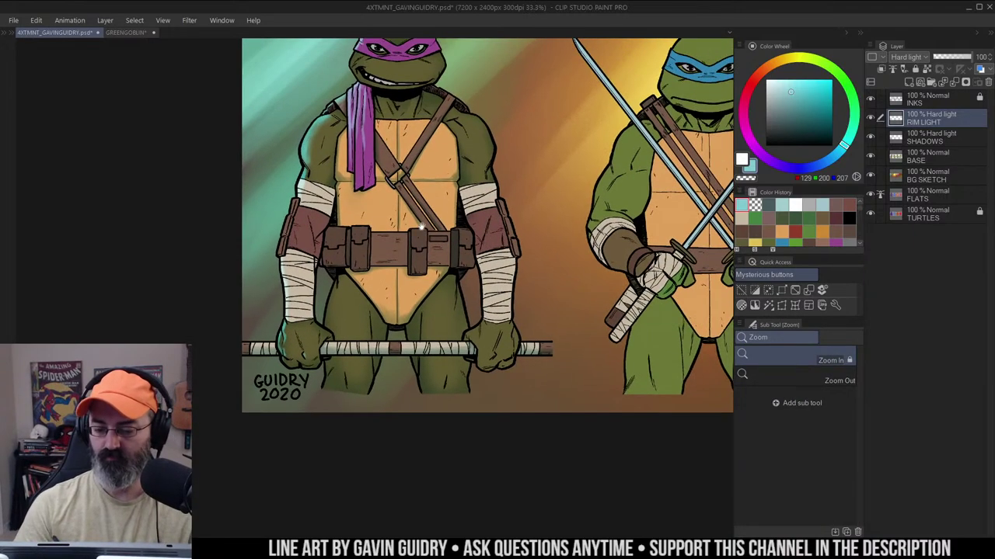
Select the brown plates on the left elbow guard and paint cyan rim light down their outer edges
{"action": "left_click", "coordinate": [354, 196]}
{"action": "key", "text": "w"}
{"action": "left_click", "coordinate": [363, 162]}
{"action": "key", "text": "b"}
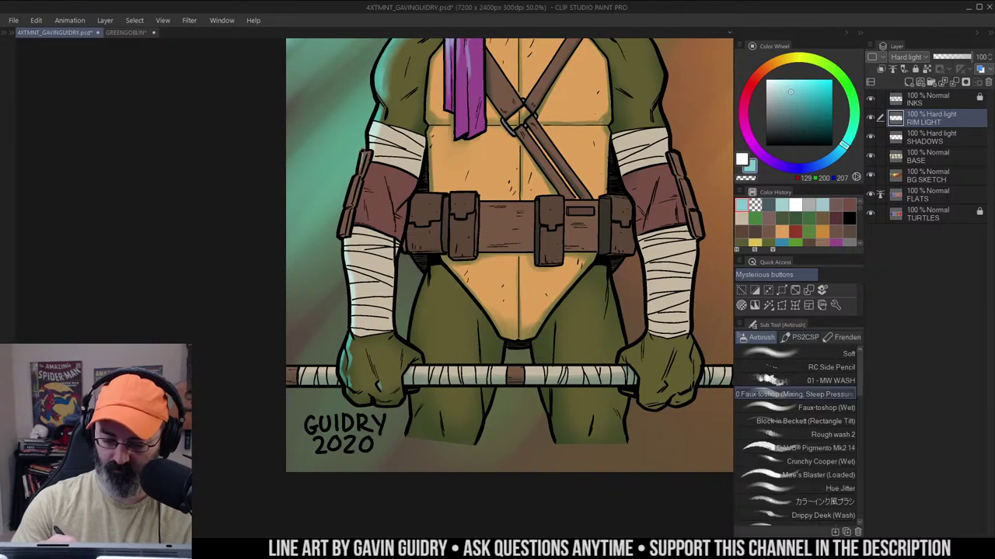
{"action": "left_click_drag", "start_coordinate": [364, 153], "coordinate": [339, 238]}
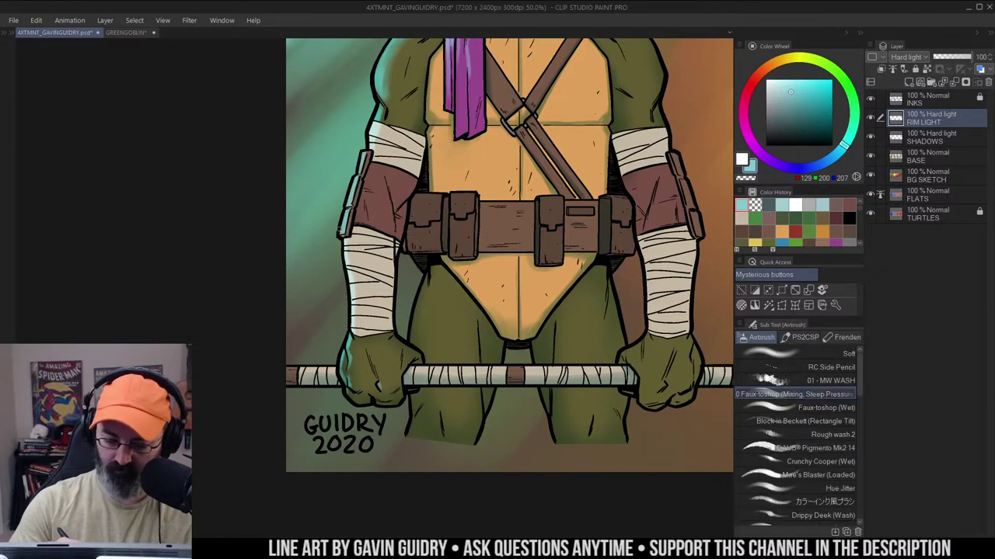
{"action": "key", "text": "z"}
{"action": "left_click", "coordinate": [508, 167], "text": "alt"}
{"action": "mouse_move", "coordinate": [633, 105]}
{"action": "left_mouse_down"}
{"action": "mouse_move", "coordinate": [594, 115]}
{"action": "mouse_move", "coordinate": [522, 177]}
{"action": "mouse_move", "coordinate": [538, 183]}
{"action": "mouse_move", "coordinate": [523, 162]}
{"action": "left_mouse_up"}
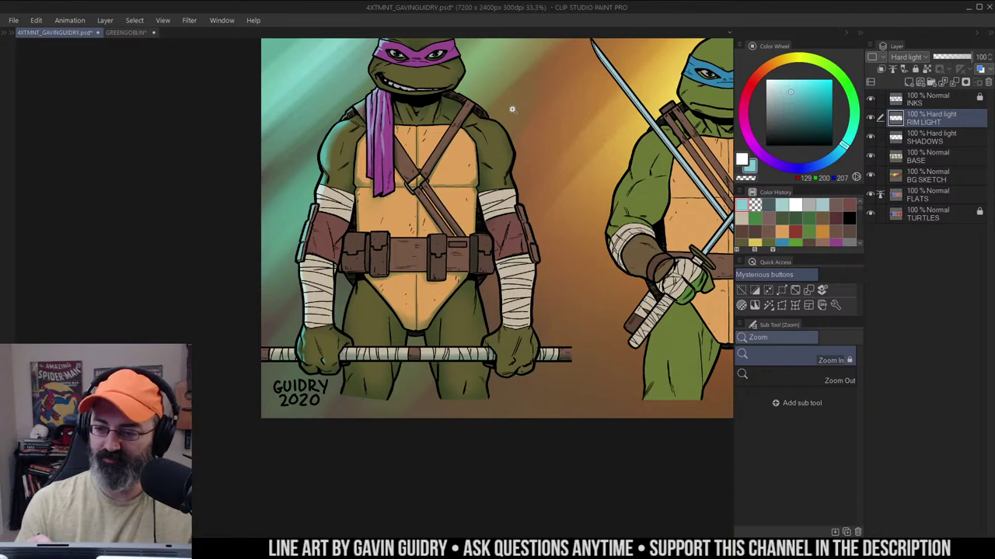
{"action": "left_click", "coordinate": [464, 154], "text": "alt"}
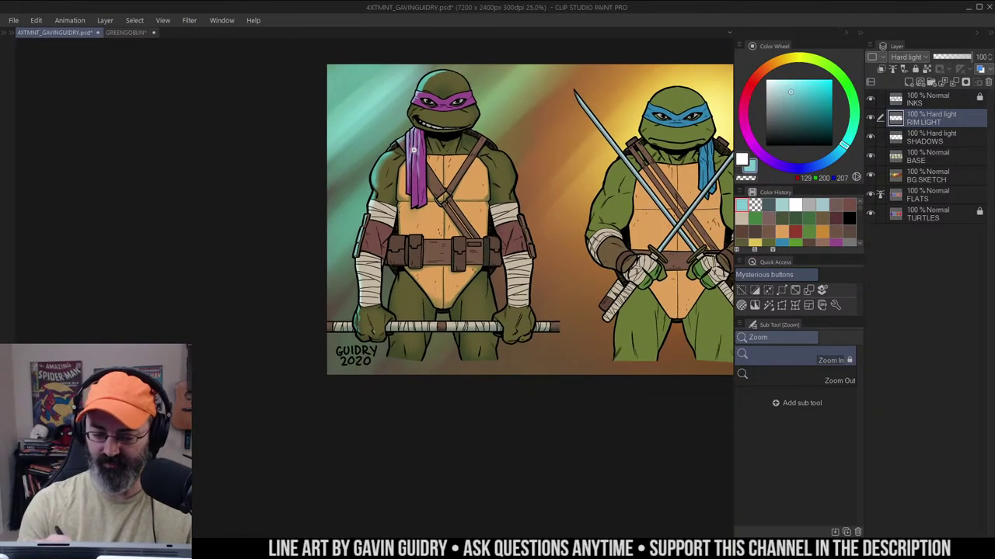
Reselect the green skin and strengthen the cyan rim light down the left shoulder and outer upper arm
{"action": "left_click", "coordinate": [413, 148]}
{"action": "key", "text": "b"}
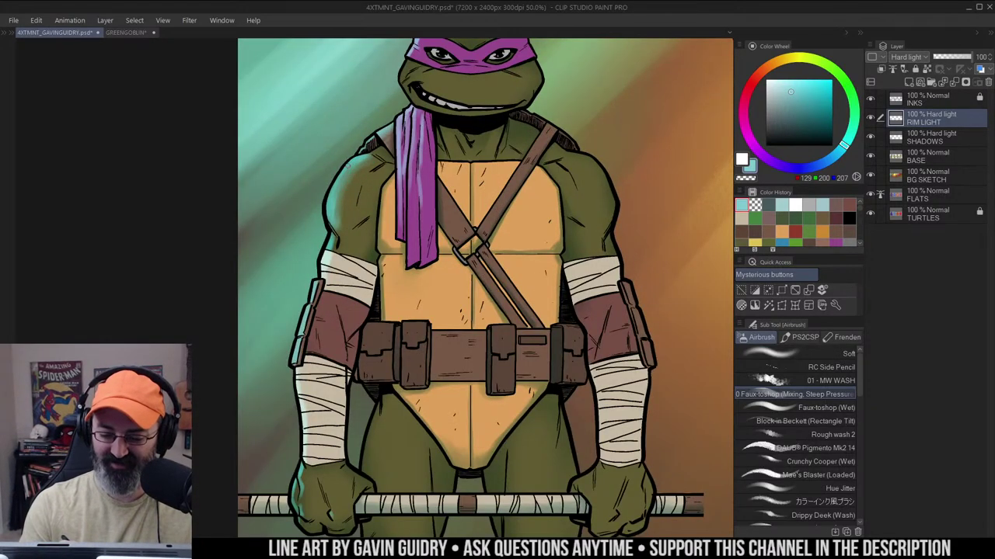
{"action": "key", "text": "c"}
{"action": "key", "text": "w"}
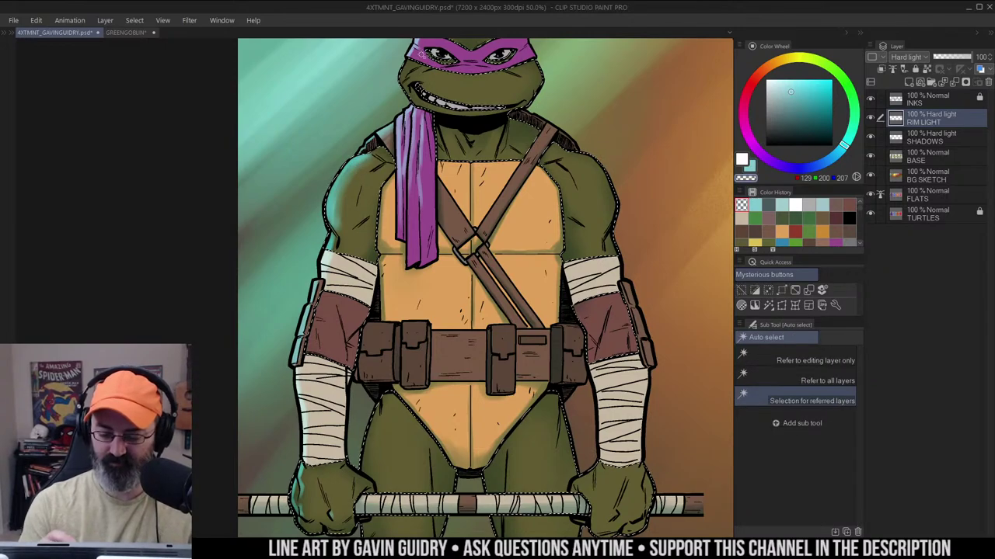
{"action": "key", "text": "b"}
{"action": "key", "text": "c"}
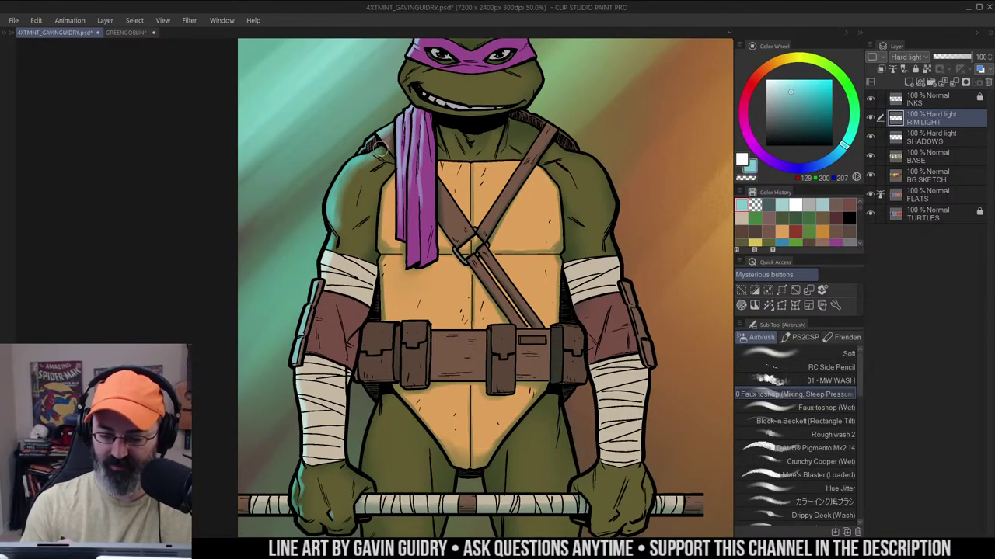
{"action": "mouse_move", "coordinate": [347, 179]}
{"action": "left_mouse_down"}
{"action": "mouse_move", "coordinate": [340, 213]}
{"action": "mouse_move", "coordinate": [357, 164]}
{"action": "mouse_move", "coordinate": [331, 208]}
{"action": "mouse_move", "coordinate": [342, 239]}
{"action": "left_mouse_up"}
{"action": "key", "text": "ctrl+space"}
{"action": "left_click", "coordinate": [465, 180], "text": "alt"}
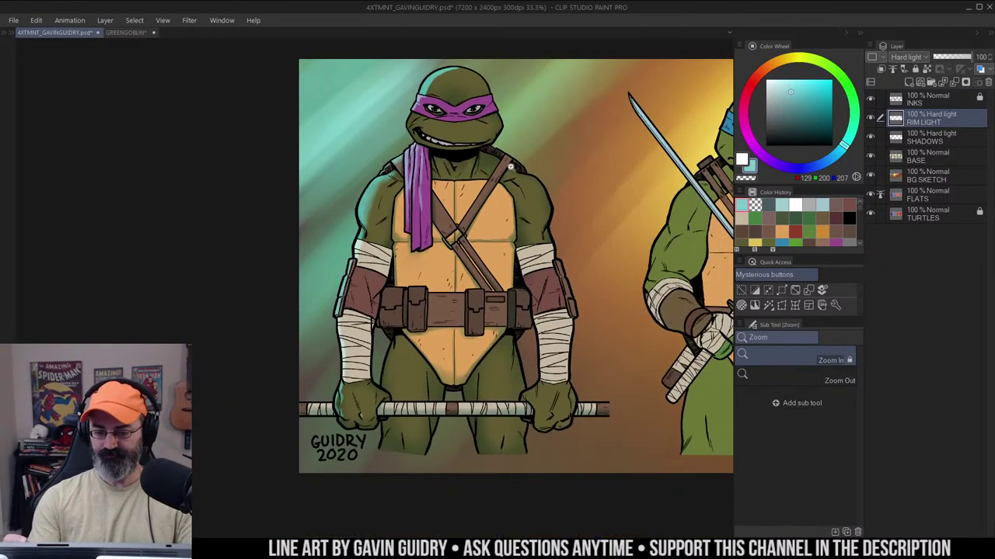
Select the face skin, hide the selection border, and paint cyan rim light on the left cheek below the mask
{"action": "double_click", "coordinate": [427, 135]}
{"action": "key", "text": "space"}
{"action": "left_click_drag", "start_coordinate": [420, 99], "coordinate": [422, 180]}
{"action": "key", "text": "w"}
{"action": "left_click", "coordinate": [410, 186]}
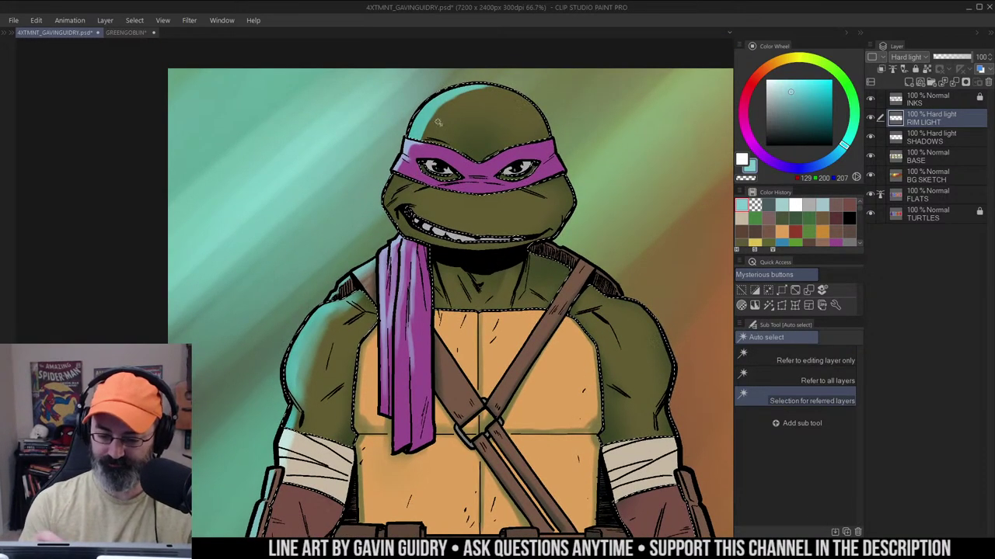
{"action": "key", "text": "ctrl+space"}
{"action": "left_click", "coordinate": [460, 119]}
{"action": "key", "text": "ctrl+h"}
{"action": "key", "text": "b"}
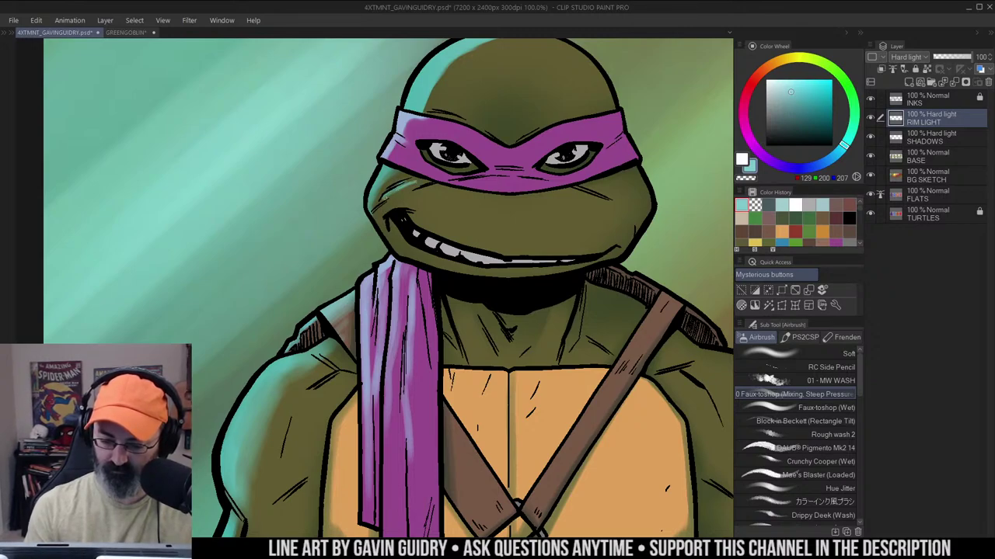
{"action": "mouse_move", "coordinate": [421, 192]}
{"action": "left_mouse_down"}
{"action": "mouse_move", "coordinate": [386, 205]}
{"action": "mouse_move", "coordinate": [380, 229]}
{"action": "left_mouse_up"}
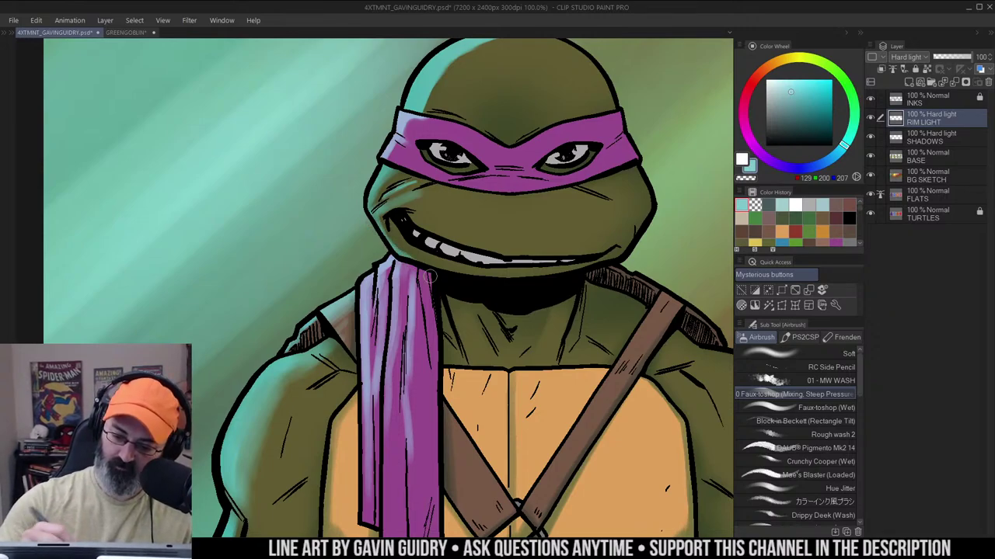
Erase excess cyan from the left cheek and touch up its rim light just below the purple mask
{"action": "key", "text": "c"}
{"action": "left_click_drag", "start_coordinate": [397, 216], "coordinate": [392, 224]}
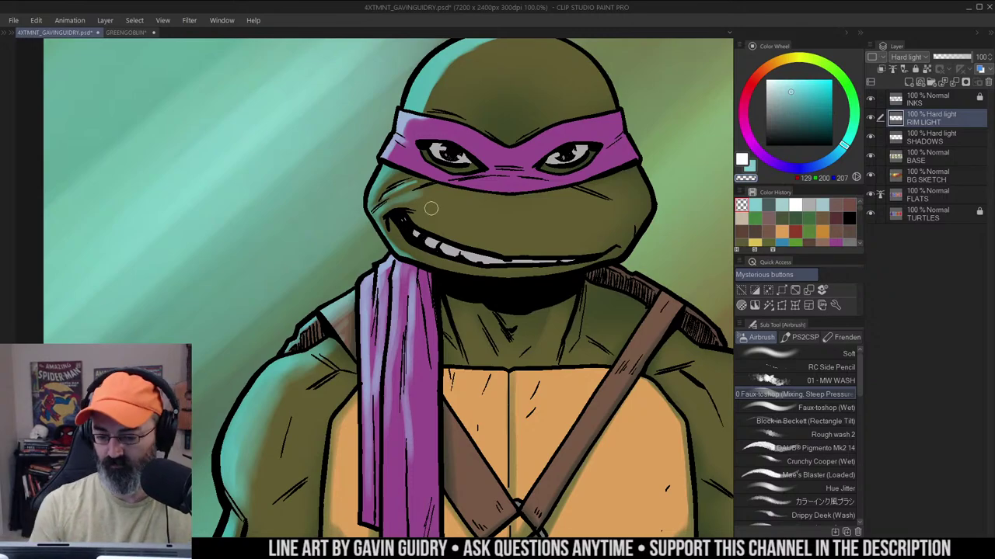
{"action": "key", "text": "c"}
{"action": "left_click_drag", "start_coordinate": [449, 184], "coordinate": [439, 183]}
{"action": "key", "text": "z"}
{"action": "left_click", "coordinate": [466, 165], "text": "alt"}
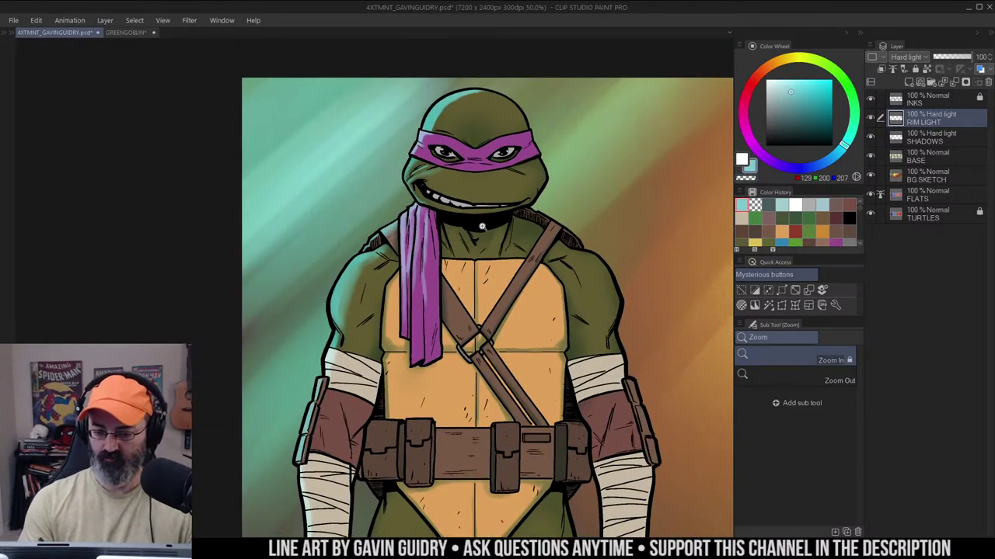
{"action": "left_click", "coordinate": [483, 227], "text": "alt"}
{"action": "left_click_drag", "start_coordinate": [524, 223], "coordinate": [505, 208]}
{"action": "left_click", "coordinate": [505, 207], "text": "ctrl+alt"}
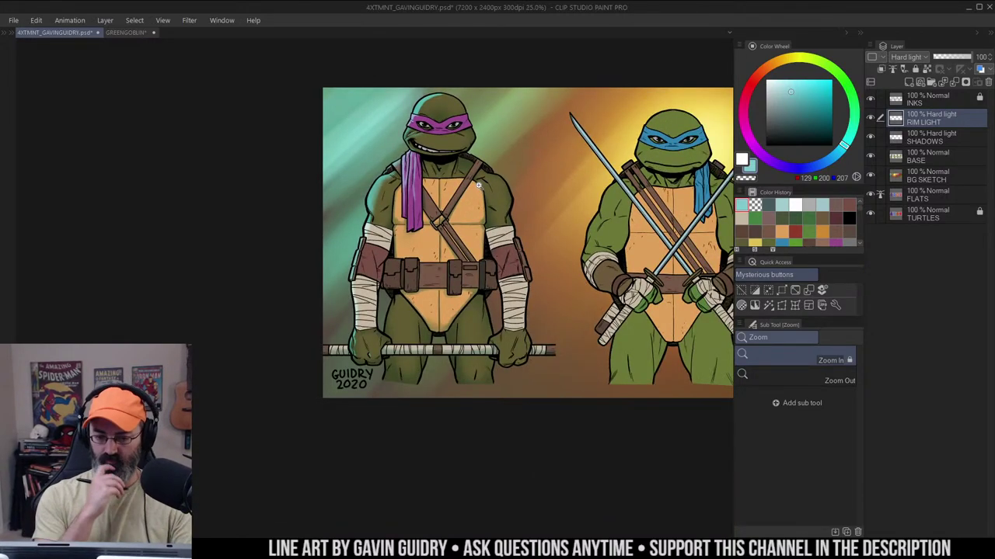
Select the green skin areas of the purple-masked turtle
{"action": "left_click", "coordinate": [436, 123]}
{"action": "left_click", "coordinate": [437, 122]}
{"action": "left_click", "coordinate": [466, 111]}
{"action": "left_click_drag", "start_coordinate": [466, 111], "coordinate": [501, 155]}
{"action": "left_click", "coordinate": [468, 173]}
{"action": "key", "text": "w"}
{"action": "left_click", "coordinate": [398, 105]}
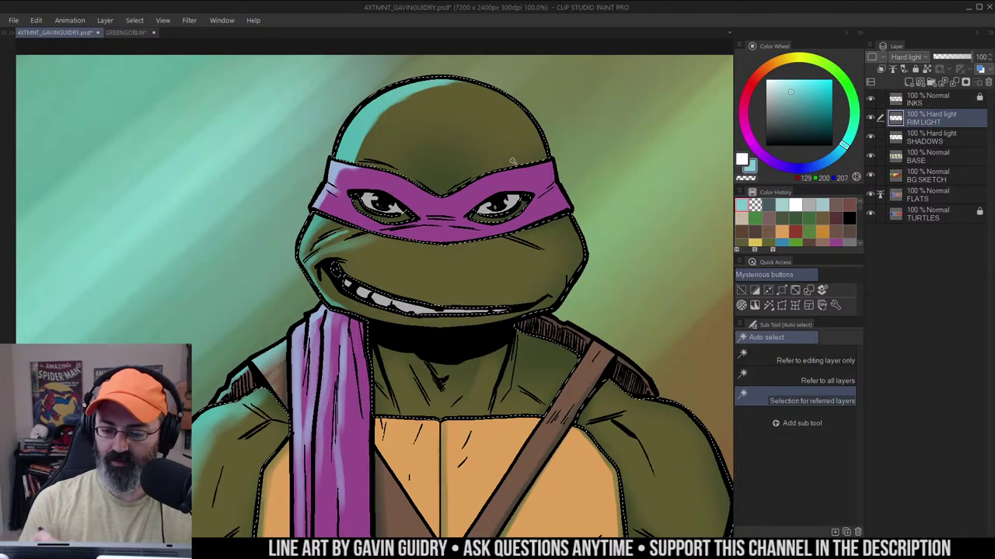
{"action": "left_click", "coordinate": [491, 214], "text": "alt"}
{"action": "left_click_drag", "start_coordinate": [497, 213], "coordinate": [523, 211]}
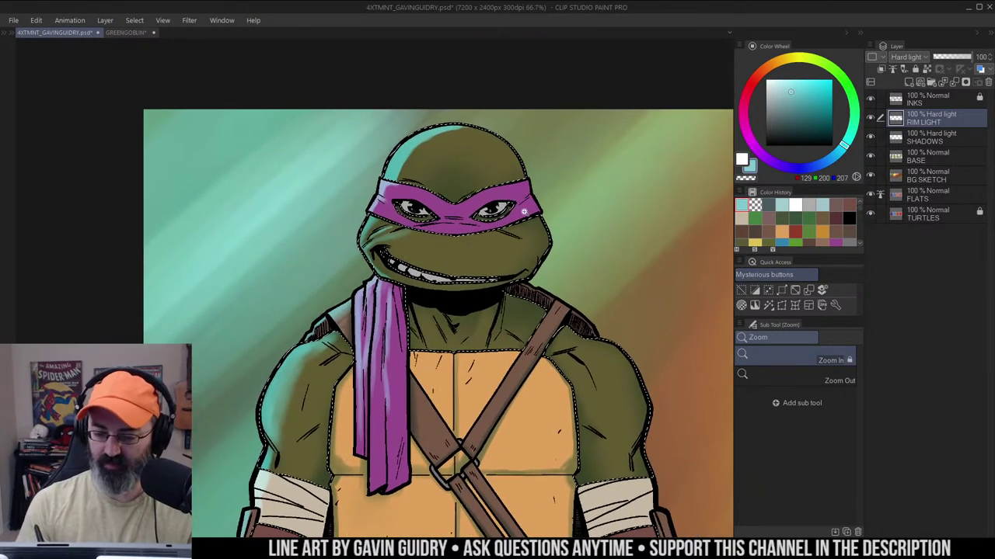
Soften the inner edge of the cyan rim light on the left upper arm with transparent colour, and clear the selection
{"action": "scroll", "coordinate": [525, 211], "scroll_direction": "up", "scroll_amount": 2}
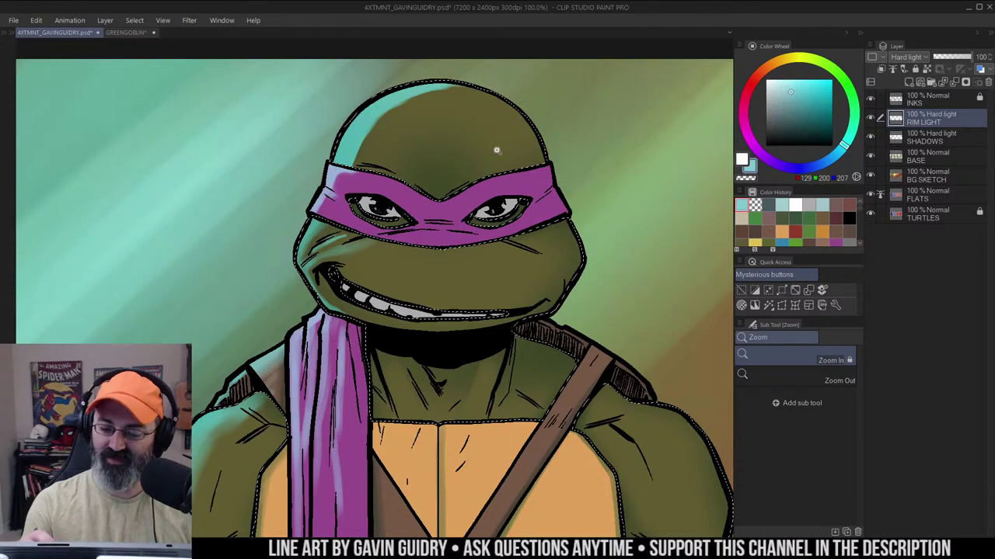
{"action": "left_click", "coordinate": [458, 194], "text": "alt"}
{"action": "left_click_drag", "start_coordinate": [547, 227], "coordinate": [523, 157]}
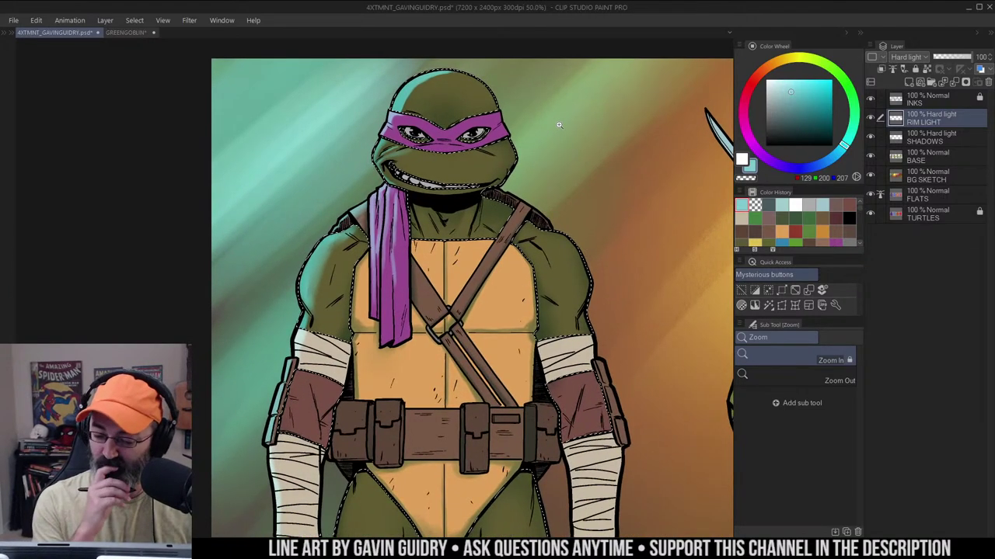
{"action": "scroll", "coordinate": [338, 253], "scroll_direction": "up", "scroll_amount": 1}
{"action": "key", "text": "b"}
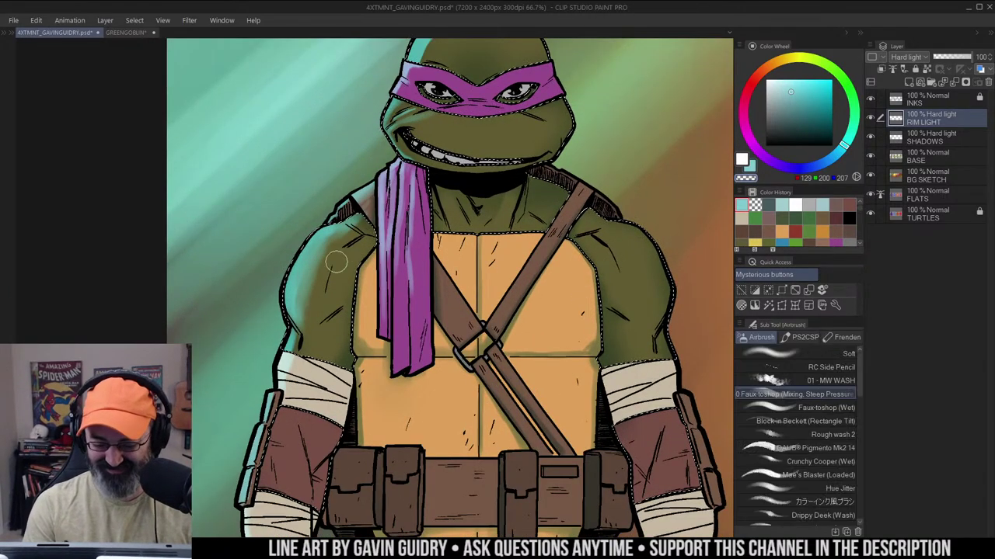
{"action": "left_click_drag", "start_coordinate": [336, 262], "coordinate": [309, 294]}
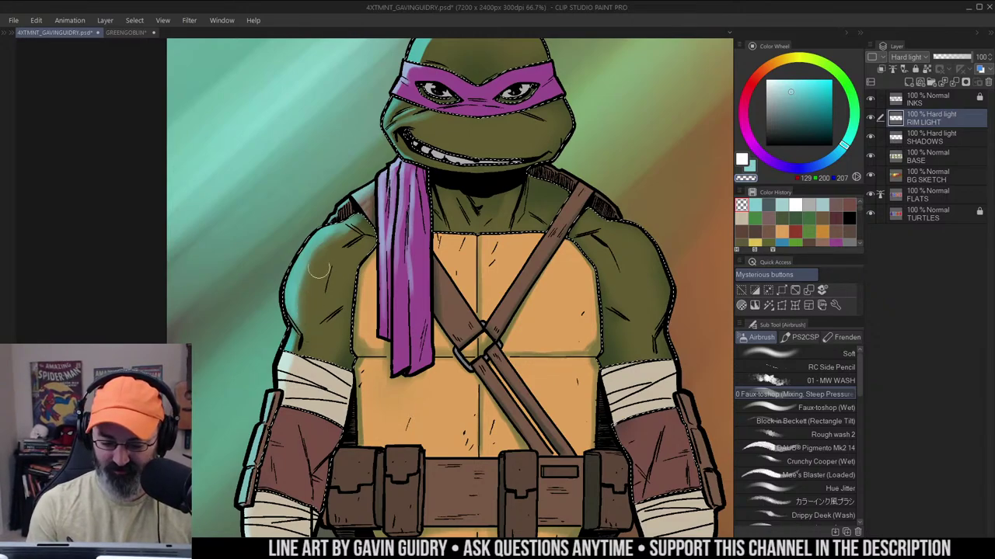
{"action": "left_click_drag", "start_coordinate": [319, 244], "coordinate": [301, 298]}
{"action": "left_click", "coordinate": [389, 253], "text": "alt"}
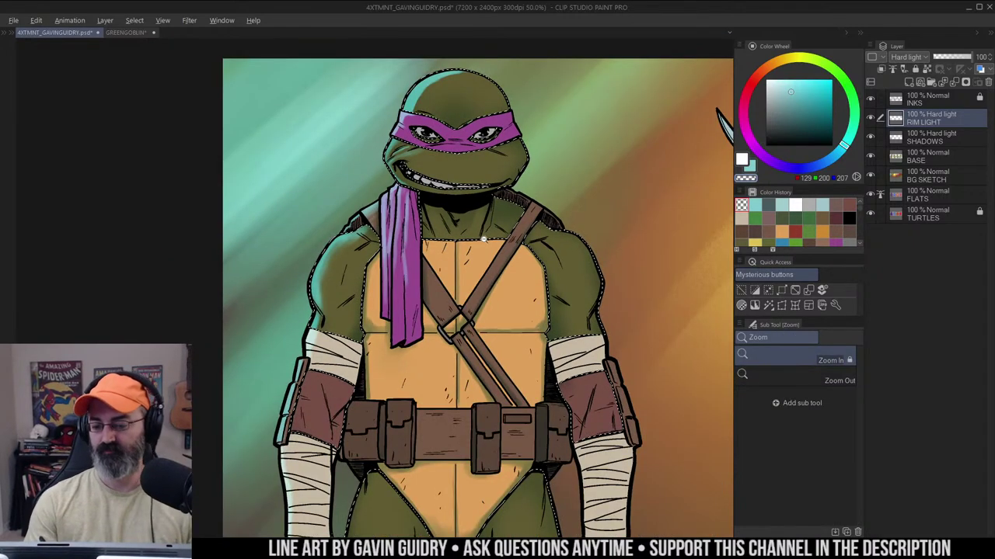
{"action": "left_click", "coordinate": [501, 226], "text": "alt"}
{"action": "key", "text": "m"}
{"action": "key", "text": "ctrl+d"}
{"action": "left_click_drag", "start_coordinate": [551, 185], "coordinate": [532, 134]}
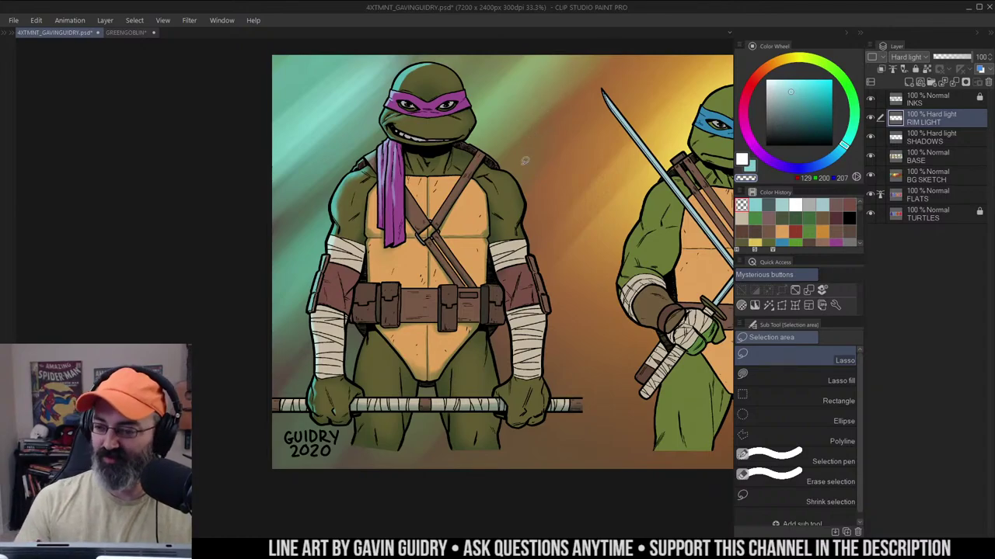
Pick a very pale cyan (RGB 218, 251, 255) and paint a highlight inside the rim light along the head's left edge
{"action": "key", "text": "ctrl+space"}
{"action": "left_click", "coordinate": [427, 153]}
{"action": "left_click", "coordinate": [428, 156]}
{"action": "left_click_drag", "start_coordinate": [429, 156], "coordinate": [441, 262]}
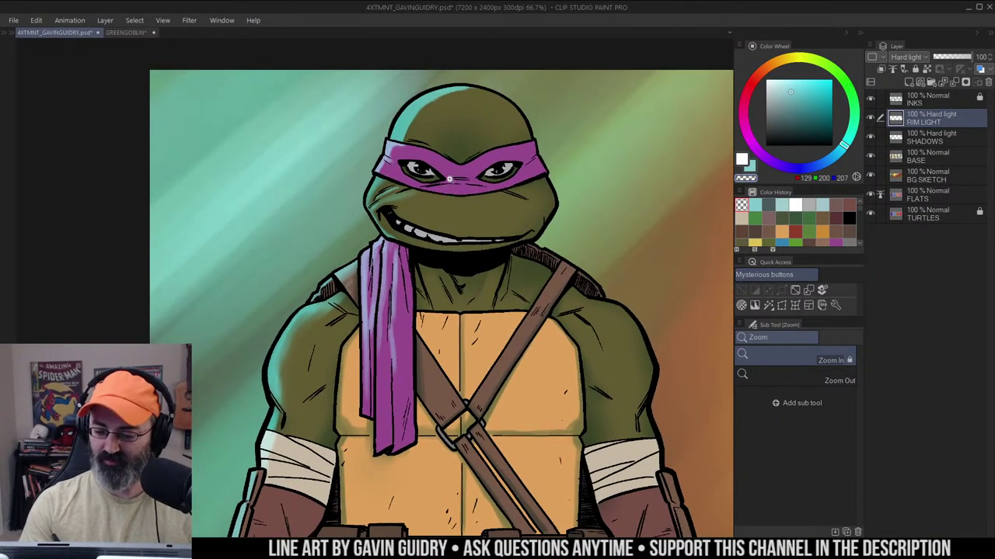
{"action": "left_click", "coordinate": [450, 159]}
{"action": "left_click_drag", "start_coordinate": [450, 158], "coordinate": [466, 192]}
{"action": "key", "text": "b"}
{"action": "left_click_drag", "start_coordinate": [781, 80], "coordinate": [774, 79]}
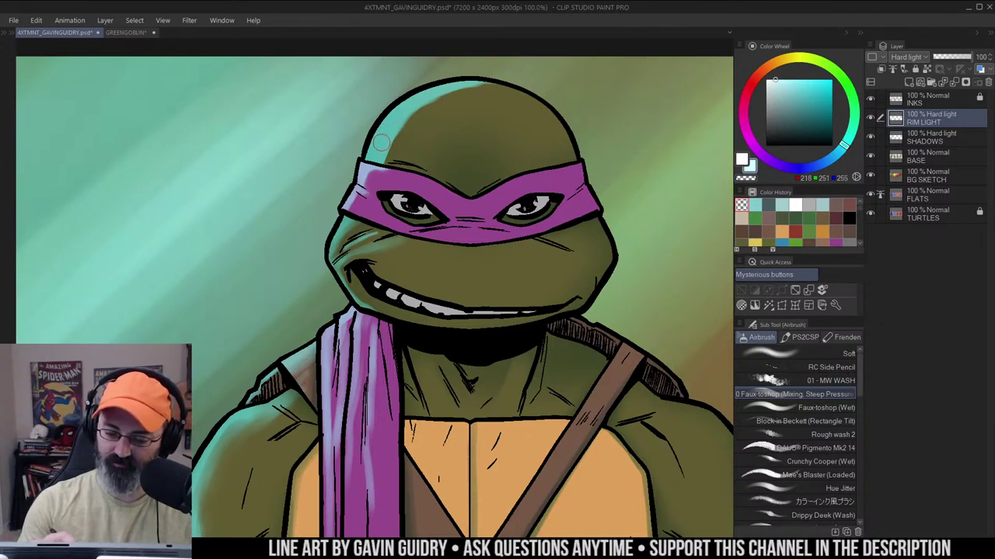
{"action": "left_click_drag", "start_coordinate": [381, 141], "coordinate": [374, 160]}
{"action": "key", "text": "w"}
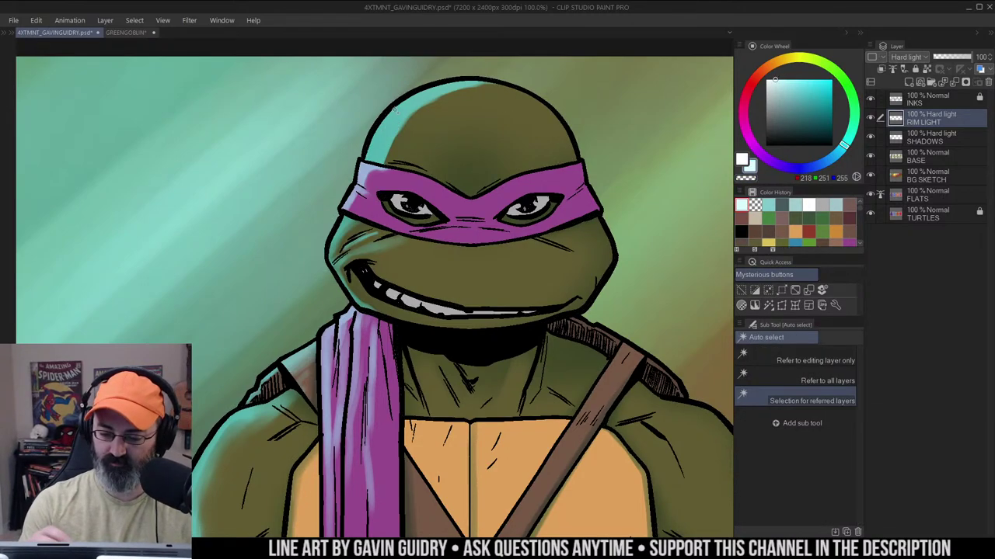
{"action": "key", "text": "b"}
{"action": "mouse_move", "coordinate": [373, 159]}
{"action": "left_mouse_down"}
{"action": "mouse_move", "coordinate": [389, 121]}
{"action": "mouse_move", "coordinate": [384, 138]}
{"action": "mouse_move", "coordinate": [459, 54]}
{"action": "mouse_move", "coordinate": [422, 100]}
{"action": "mouse_move", "coordinate": [483, 64]}
{"action": "mouse_move", "coordinate": [404, 104]}
{"action": "left_mouse_up"}
Undo the last erasing strokes and extend the pale cyan highlight up the head's left curve towards the crown
{"action": "key", "text": "c"}
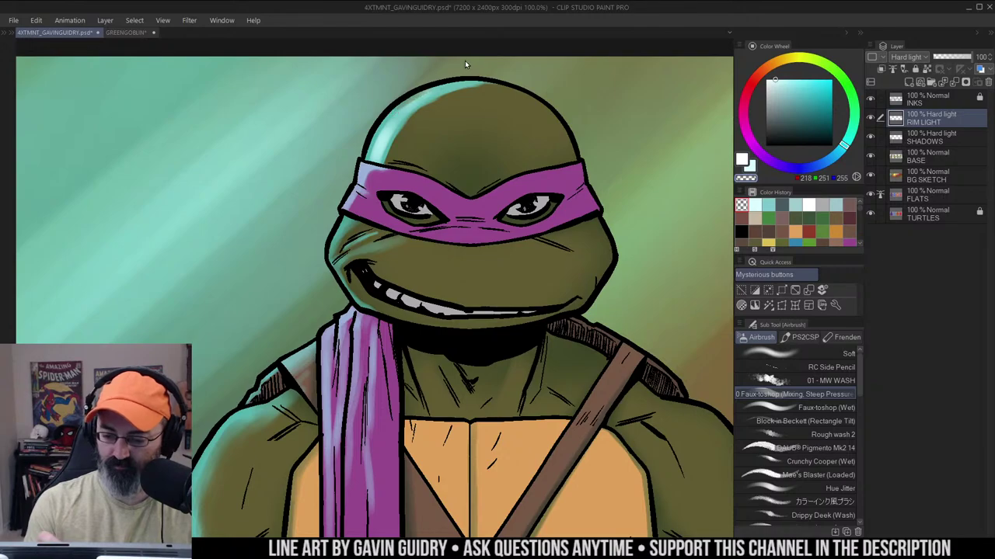
{"action": "key", "text": "ctrl+z"}
{"action": "key", "text": "ctrl+z"}
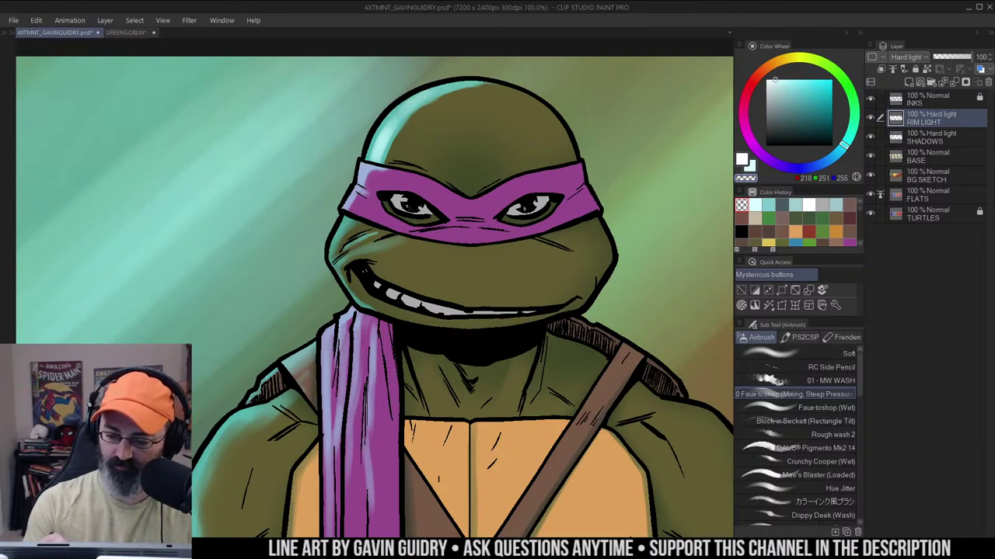
{"action": "key", "text": "c"}
{"action": "left_click_drag", "start_coordinate": [397, 122], "coordinate": [423, 97]}
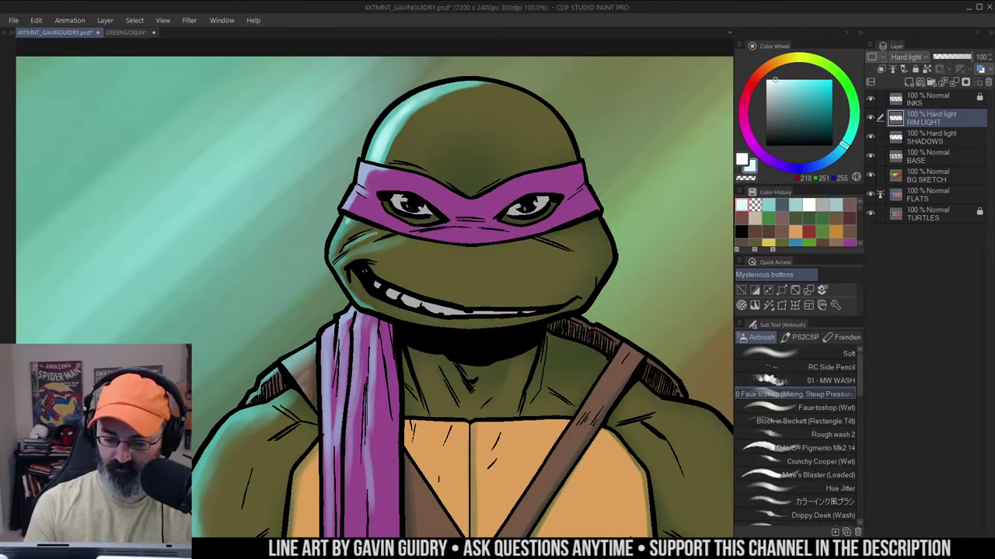
Paint pale cyan highlights down the outer left cheek and along its creases below the mask
{"action": "scroll", "coordinate": [346, 222], "scroll_direction": "up", "scroll_amount": 1}
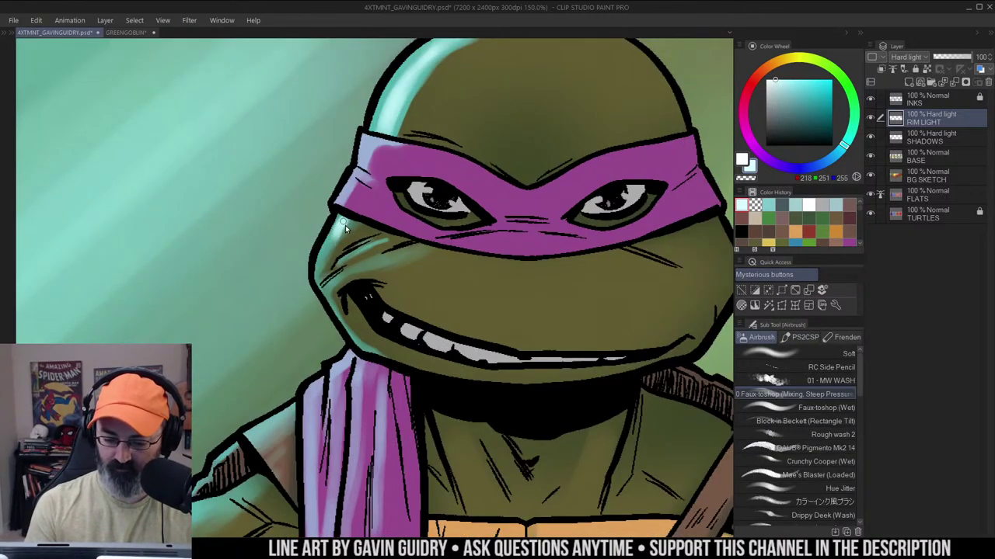
{"action": "mouse_move", "coordinate": [345, 226]}
{"action": "left_mouse_down"}
{"action": "mouse_move", "coordinate": [322, 261]}
{"action": "mouse_move", "coordinate": [359, 253]}
{"action": "mouse_move", "coordinate": [333, 282]}
{"action": "mouse_move", "coordinate": [333, 304]}
{"action": "left_mouse_up"}
{"action": "left_click_drag", "start_coordinate": [444, 205], "coordinate": [458, 112]}
{"action": "mouse_move", "coordinate": [363, 210]}
{"action": "left_mouse_down"}
{"action": "mouse_move", "coordinate": [352, 218]}
{"action": "mouse_move", "coordinate": [378, 253]}
{"action": "left_mouse_up"}
{"action": "left_click", "coordinate": [412, 208], "text": "alt"}
{"action": "left_click", "coordinate": [412, 209], "text": "alt"}
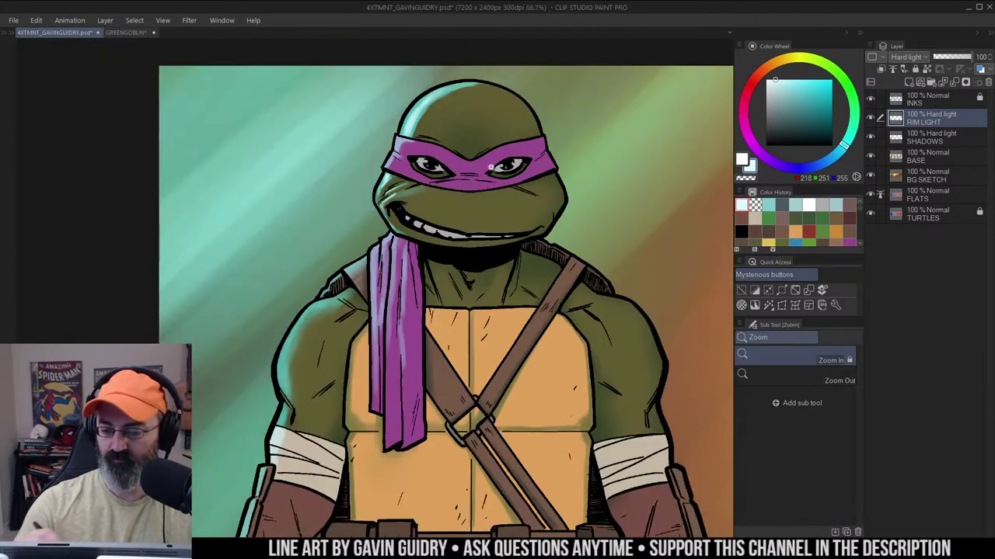
{"action": "left_click_drag", "start_coordinate": [490, 167], "coordinate": [493, 158]}
Strengthen the pale cyan highlight on the cheek fold above the left corner of the mouth
{"action": "left_click", "coordinate": [480, 191]}
{"action": "left_click_drag", "start_coordinate": [354, 185], "coordinate": [390, 171]}
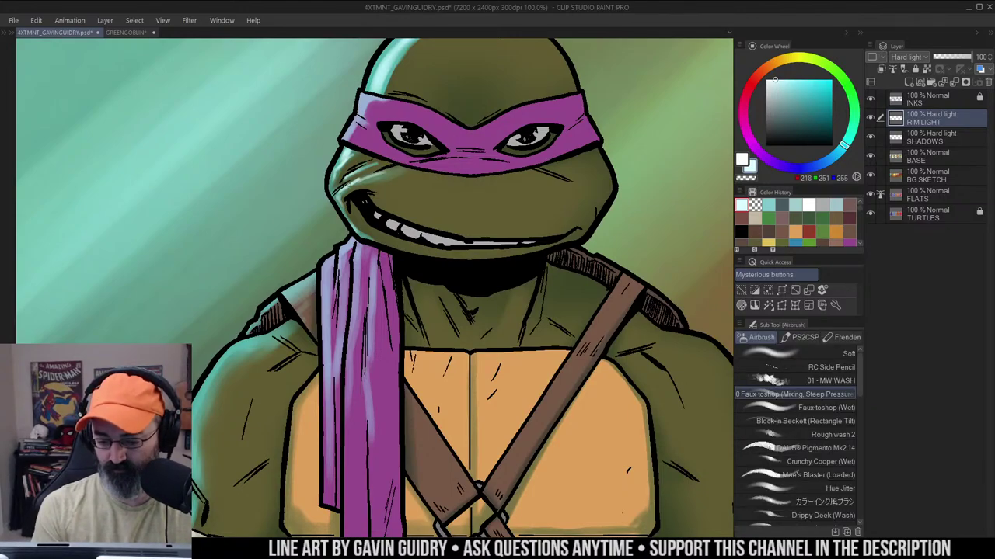
{"action": "left_click", "coordinate": [443, 217], "text": "alt"}
{"action": "left_click", "coordinate": [443, 217], "text": "alt"}
{"action": "left_click_drag", "start_coordinate": [526, 174], "coordinate": [529, 108]}
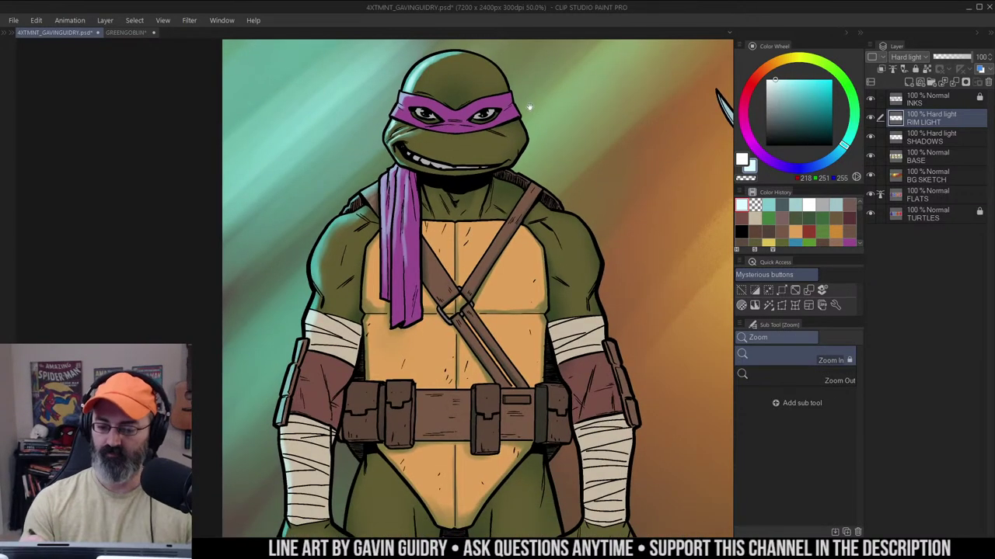
Paint pale cyan highlights on the top and upper folds of the hanging purple mask tails
{"action": "left_click", "coordinate": [410, 194]}
{"action": "scroll", "coordinate": [408, 190], "scroll_direction": "up", "scroll_amount": 1}
{"action": "key", "text": "b"}
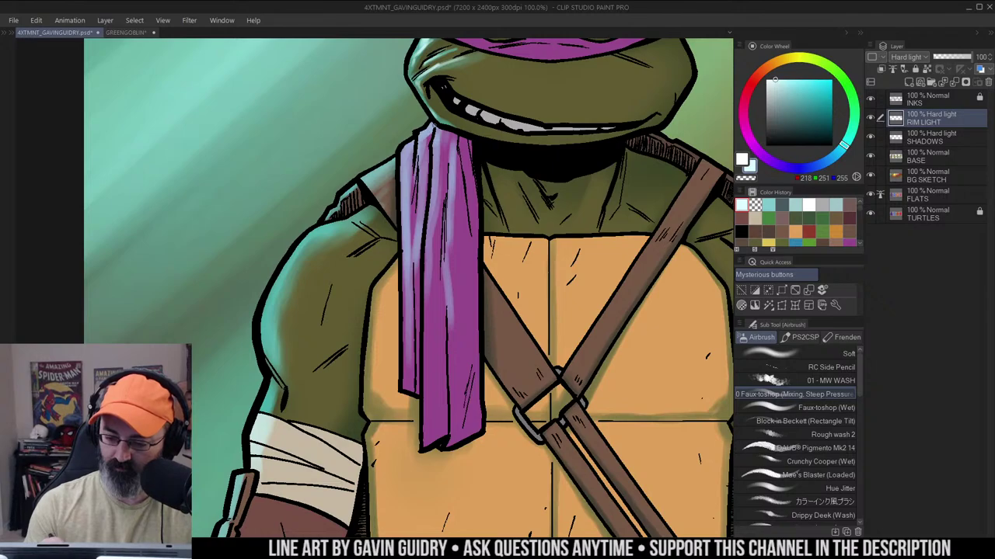
{"action": "key", "text": "c"}
{"action": "left_click_drag", "start_coordinate": [433, 127], "coordinate": [423, 136]}
{"action": "key", "text": "ctrl+d"}
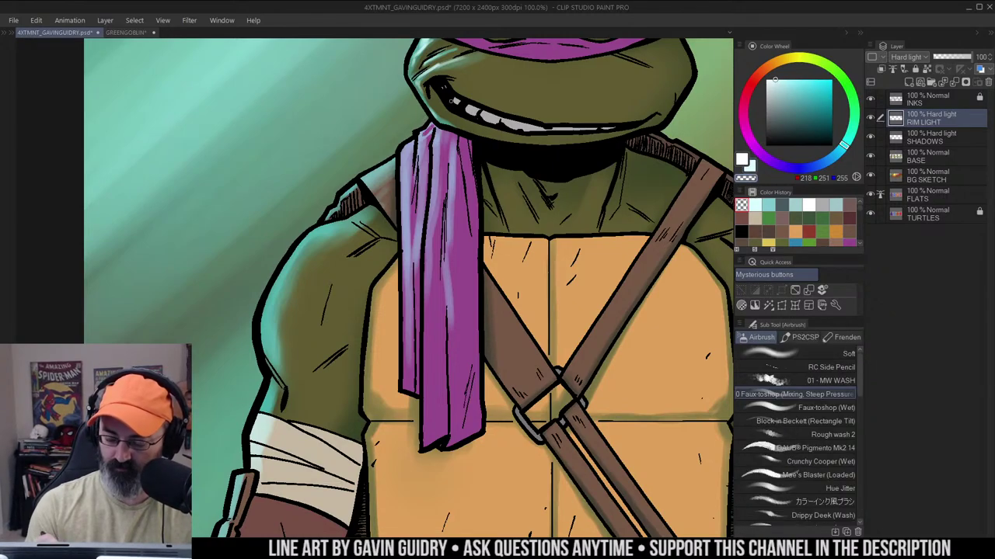
{"action": "key", "text": "c"}
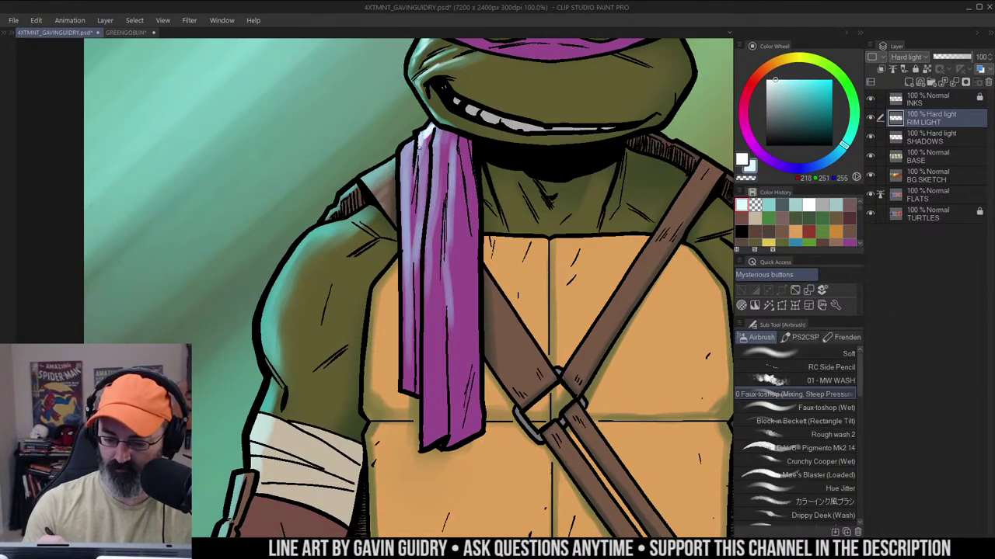
{"action": "mouse_move", "coordinate": [421, 139]}
{"action": "left_mouse_down"}
{"action": "mouse_move", "coordinate": [421, 165]}
{"action": "mouse_move", "coordinate": [404, 154]}
{"action": "mouse_move", "coordinate": [404, 218]}
{"action": "left_mouse_up"}
{"action": "left_click_drag", "start_coordinate": [404, 200], "coordinate": [405, 232]}
{"action": "left_click_drag", "start_coordinate": [439, 133], "coordinate": [428, 250]}
{"action": "left_click_drag", "start_coordinate": [449, 173], "coordinate": [449, 216]}
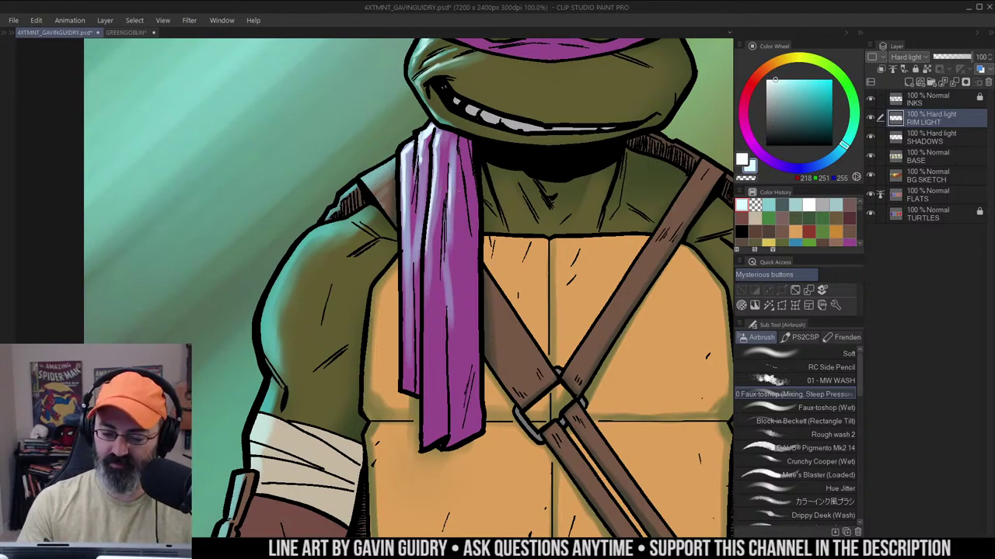
{"action": "key", "text": "slash"}
{"action": "left_click", "coordinate": [520, 177], "text": "alt"}
{"action": "left_click", "coordinate": [528, 177], "text": "alt"}
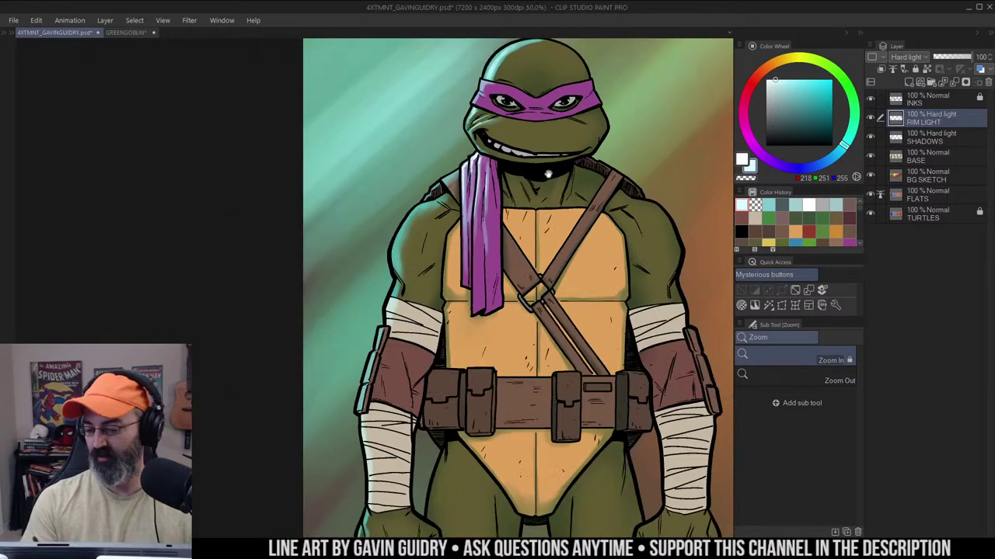
{"action": "left_click_drag", "start_coordinate": [551, 174], "coordinate": [526, 164]}
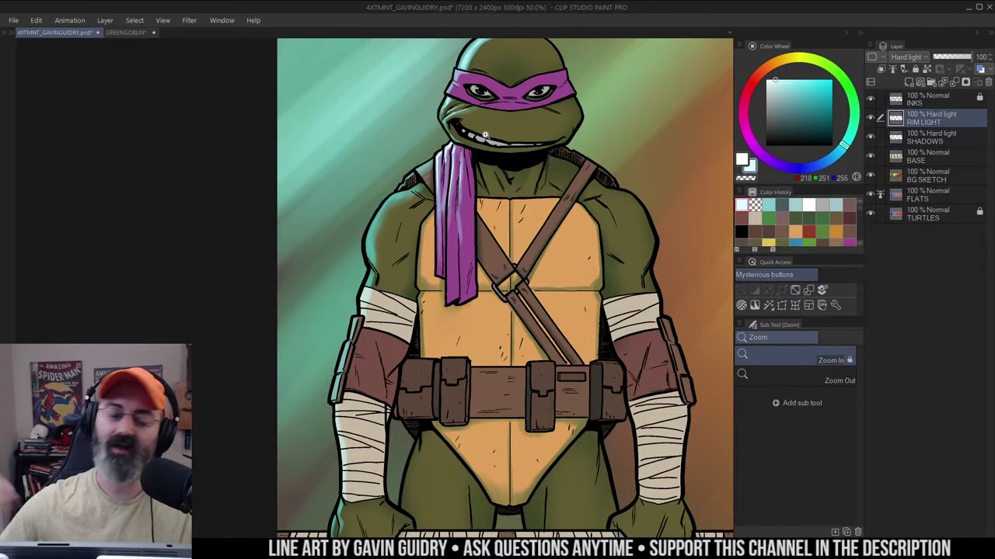
{"action": "key", "text": "m"}
{"action": "left_click_drag", "start_coordinate": [561, 147], "coordinate": [565, 136]}
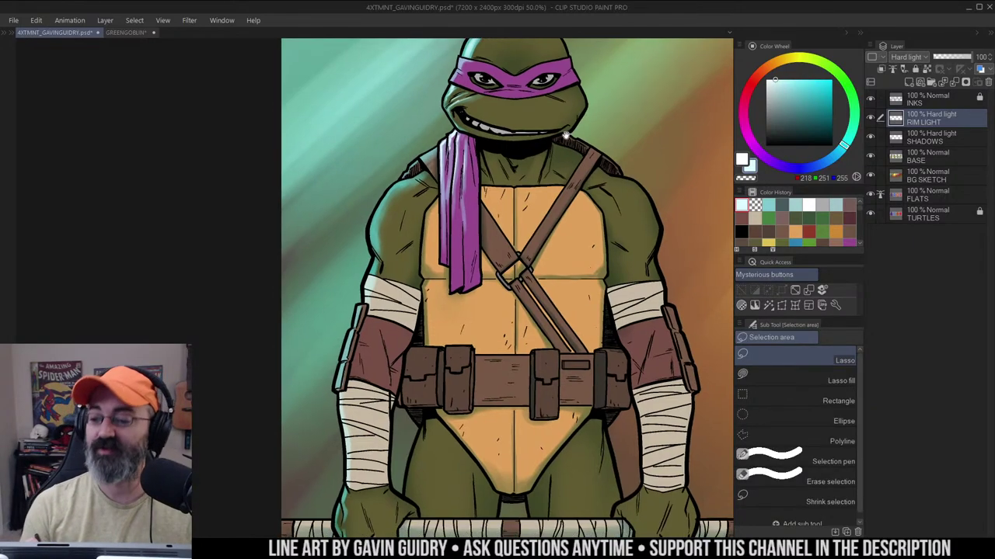
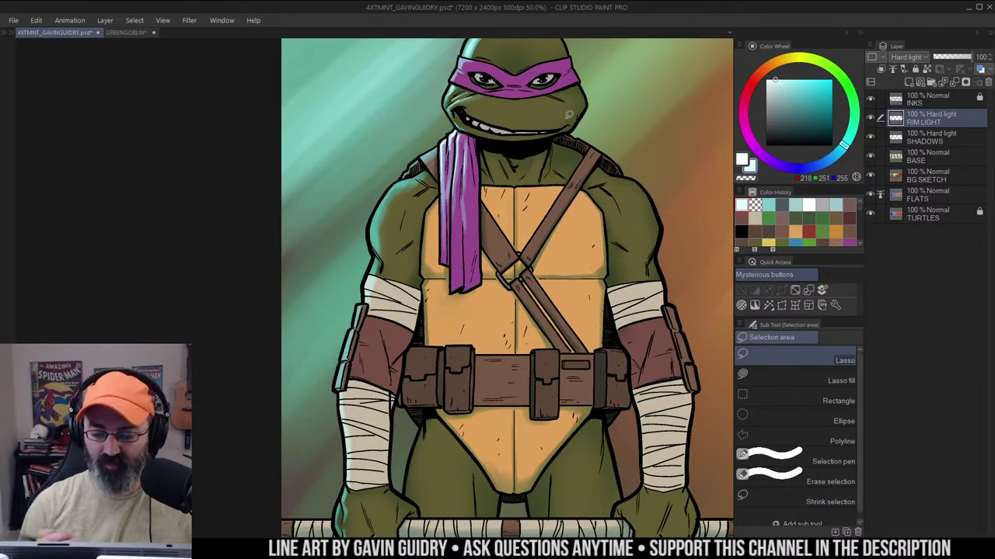
Paint a pale cyan highlight on the brown strap over the left shoulder, beside the mask tails
{"action": "key", "text": "ctrl+space"}
{"action": "left_click", "coordinate": [441, 127]}
{"action": "left_click", "coordinate": [445, 157]}
{"action": "left_click", "coordinate": [448, 157]}
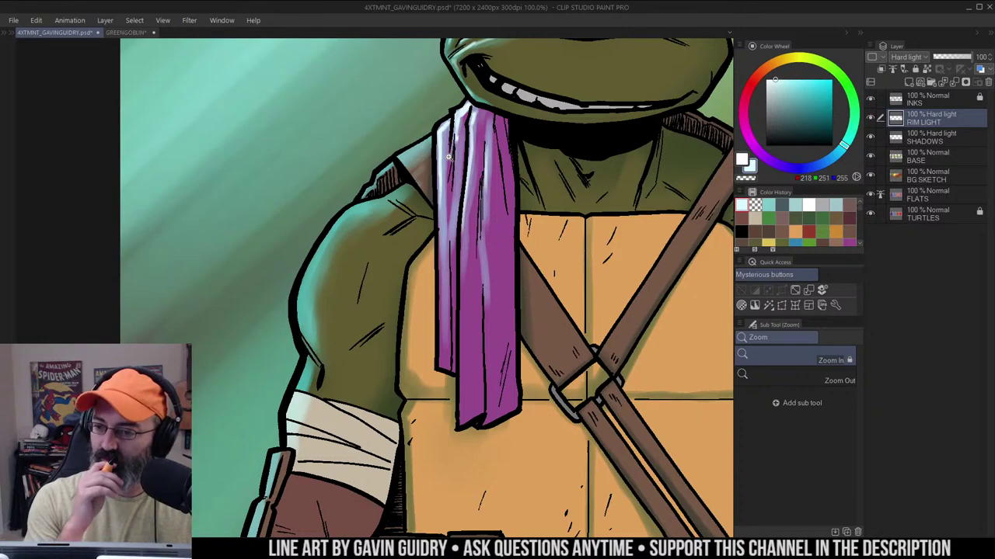
{"action": "key", "text": "b"}
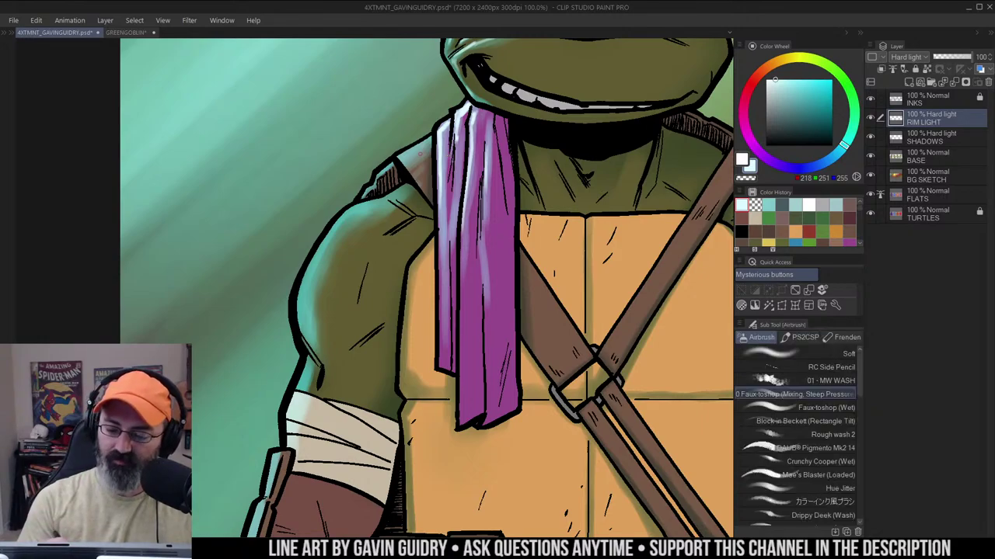
{"action": "mouse_move", "coordinate": [430, 141]}
{"action": "left_mouse_down"}
{"action": "mouse_move", "coordinate": [404, 159]}
{"action": "mouse_move", "coordinate": [407, 170]}
{"action": "left_mouse_up"}
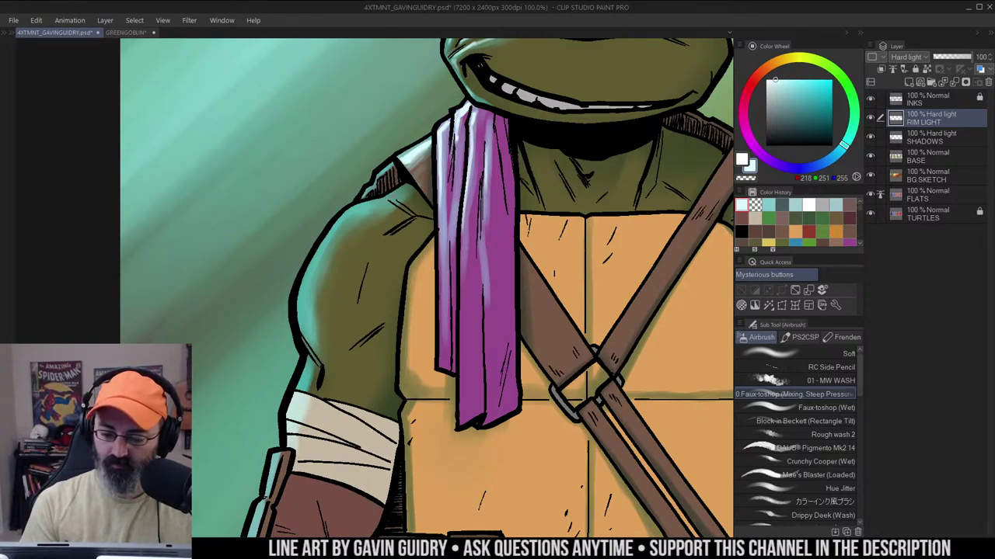
Paint pale cyan highlights along the top of the left shoulder and down the outer upper arm
{"action": "mouse_move", "coordinate": [403, 190]}
{"action": "left_mouse_down"}
{"action": "mouse_move", "coordinate": [355, 209]}
{"action": "mouse_move", "coordinate": [317, 259]}
{"action": "mouse_move", "coordinate": [336, 229]}
{"action": "mouse_move", "coordinate": [307, 320]}
{"action": "left_mouse_up"}
{"action": "left_click_drag", "start_coordinate": [311, 271], "coordinate": [309, 335]}
{"action": "left_click", "coordinate": [360, 260], "text": "alt"}
{"action": "left_click", "coordinate": [371, 254], "text": "alt"}
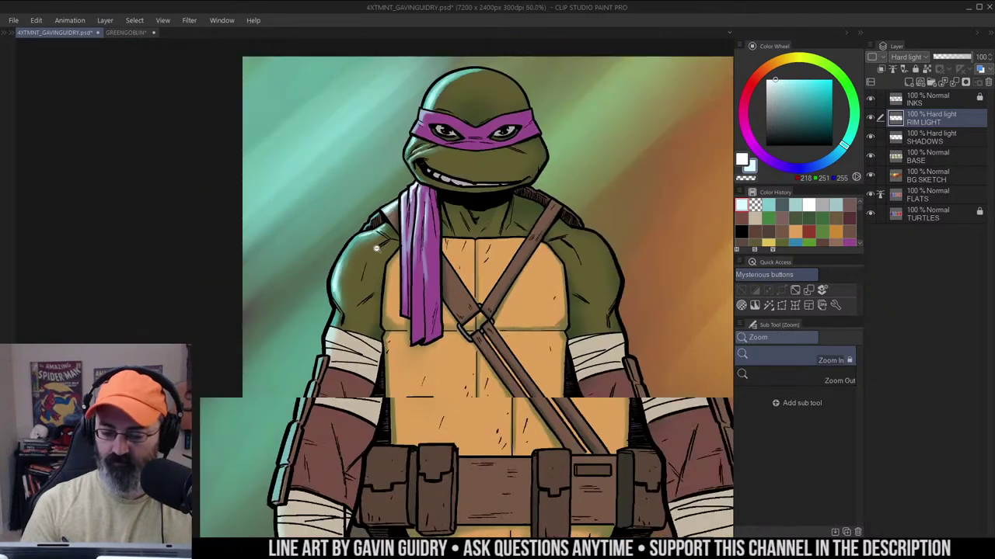
{"action": "left_click_drag", "start_coordinate": [468, 218], "coordinate": [444, 149]}
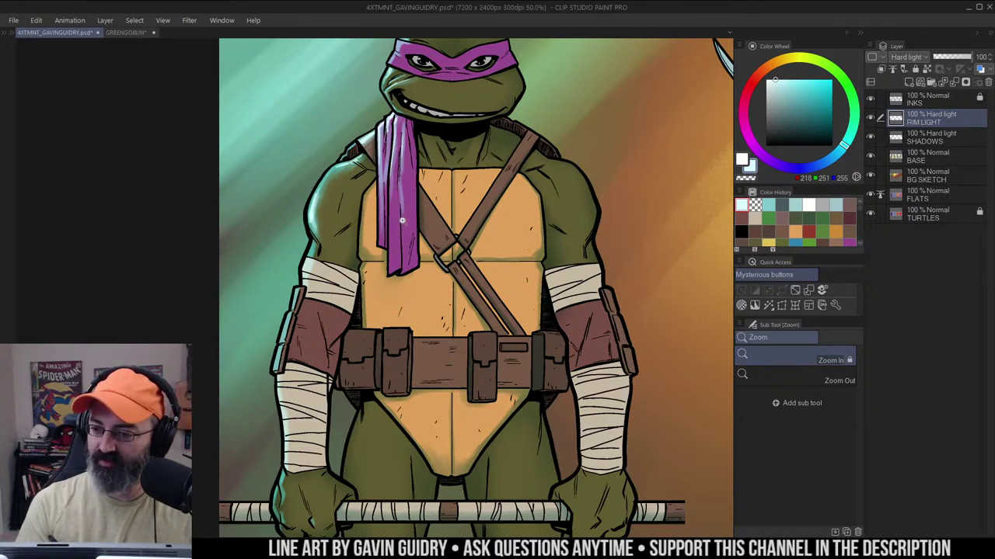
{"action": "scroll", "coordinate": [406, 217], "scroll_direction": "down", "scroll_amount": 3}
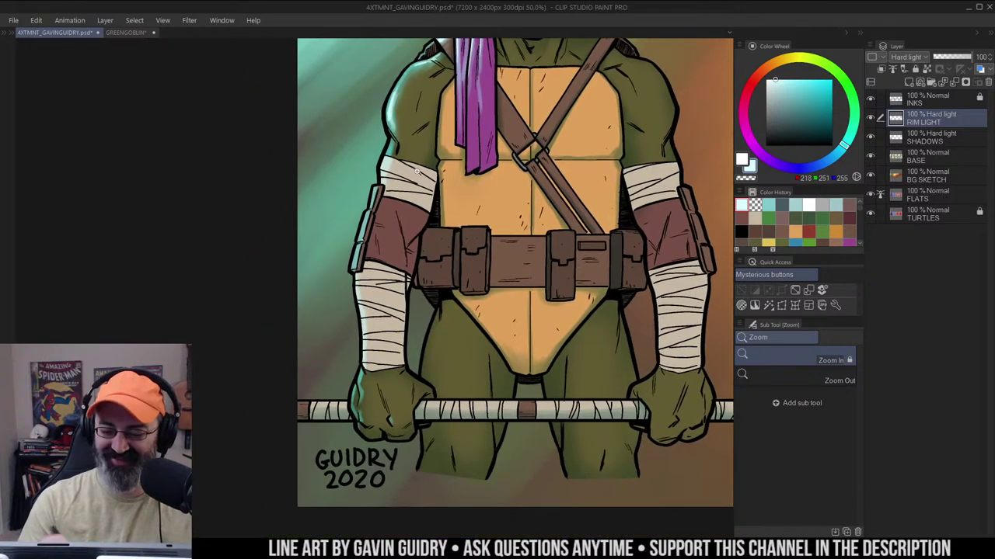
Paint pale cyan highlights along the outer edges of the left upper-arm bandage and the elbow pad's plates
{"action": "left_click", "coordinate": [417, 166]}
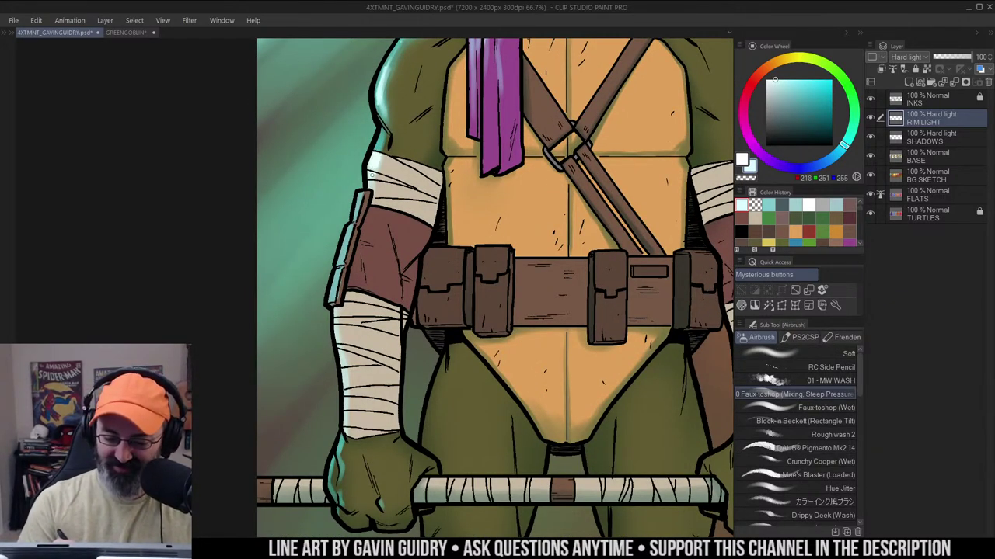
{"action": "mouse_move", "coordinate": [373, 183]}
{"action": "left_mouse_down"}
{"action": "mouse_move", "coordinate": [384, 132]}
{"action": "mouse_move", "coordinate": [369, 163]}
{"action": "left_mouse_up"}
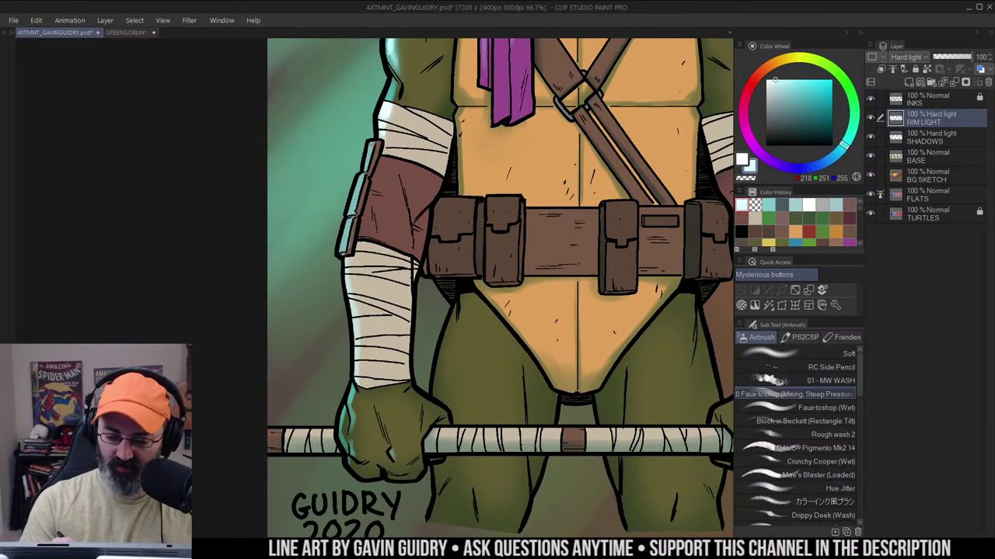
{"action": "left_click_drag", "start_coordinate": [354, 203], "coordinate": [361, 179]}
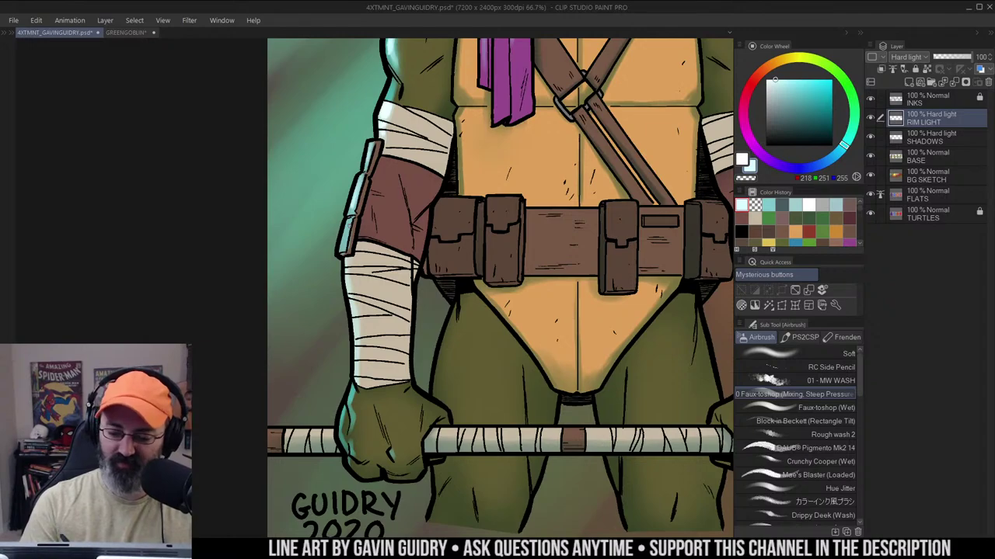
{"action": "left_click_drag", "start_coordinate": [348, 246], "coordinate": [344, 222]}
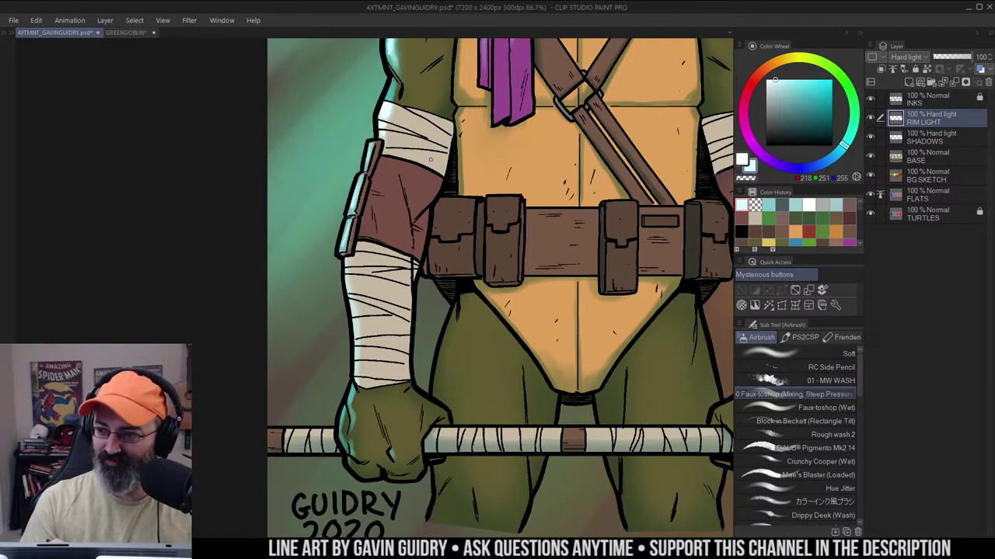
Paint pale cyan highlights down the outer edge of the left forearm wraps and onto the fist gripping the staff
{"action": "left_click_drag", "start_coordinate": [443, 228], "coordinate": [448, 159]}
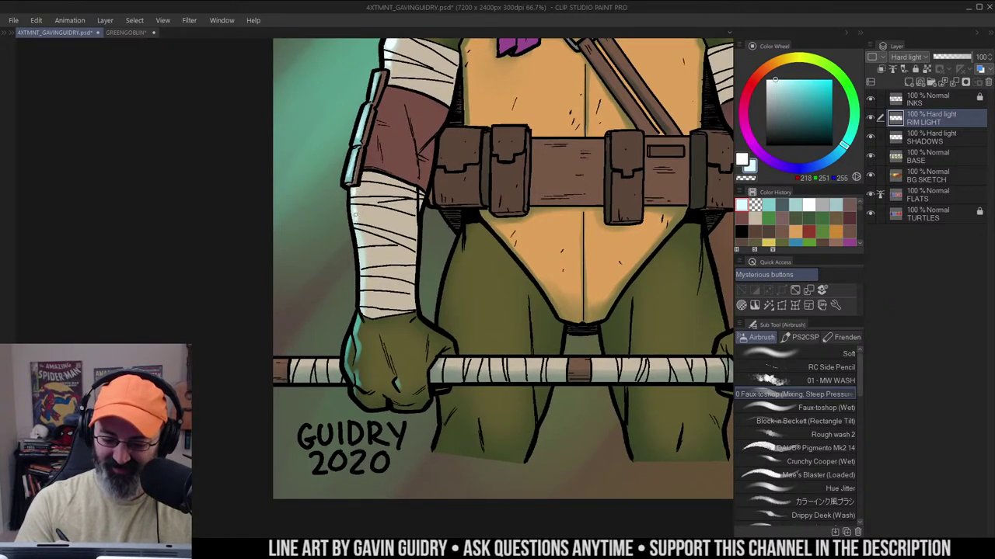
{"action": "left_click_drag", "start_coordinate": [363, 251], "coordinate": [364, 265]}
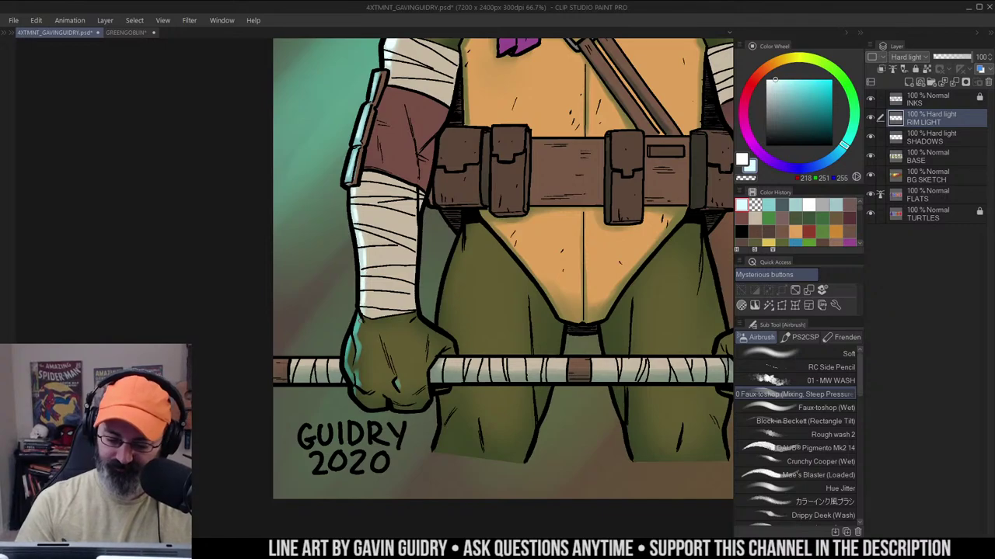
{"action": "left_click_drag", "start_coordinate": [359, 318], "coordinate": [357, 333]}
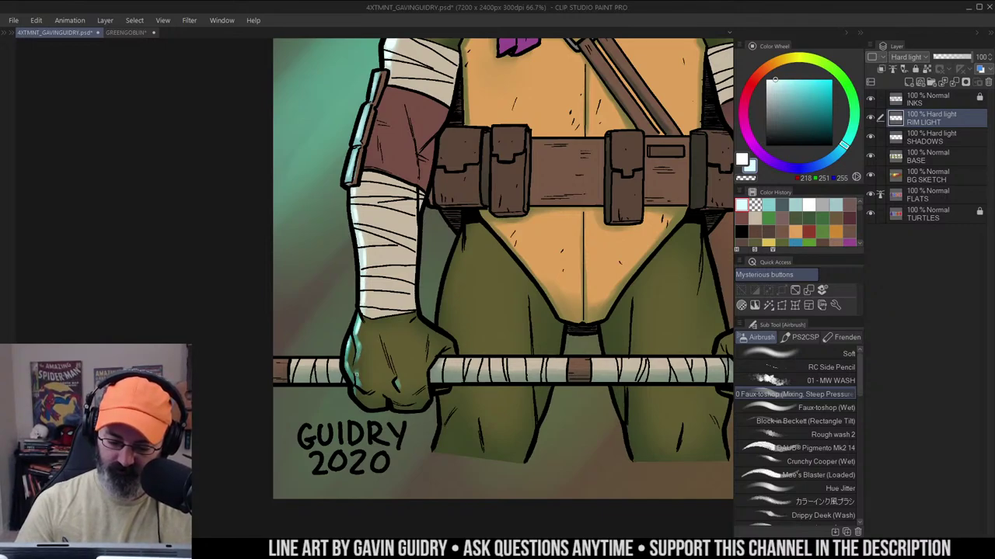
Lasso freehand highlight patches on the purple-masked turtle's forehead and cheek
{"action": "left_click", "coordinate": [418, 284], "text": "alt"}
{"action": "left_click_drag", "start_coordinate": [418, 284], "coordinate": [323, 328]}
{"action": "left_click", "coordinate": [497, 132], "text": "alt"}
{"action": "left_click_drag", "start_coordinate": [556, 113], "coordinate": [523, 196]}
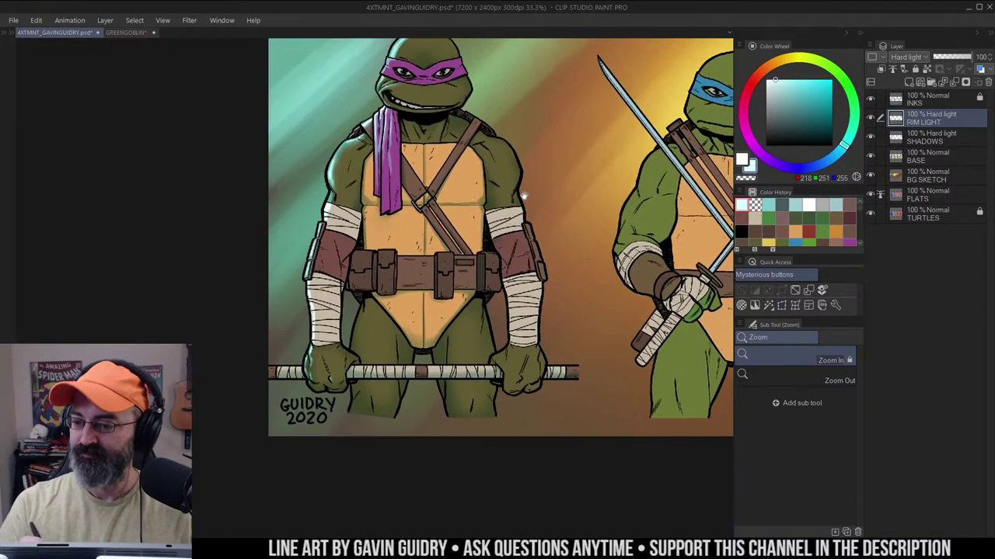
{"action": "key", "text": "m"}
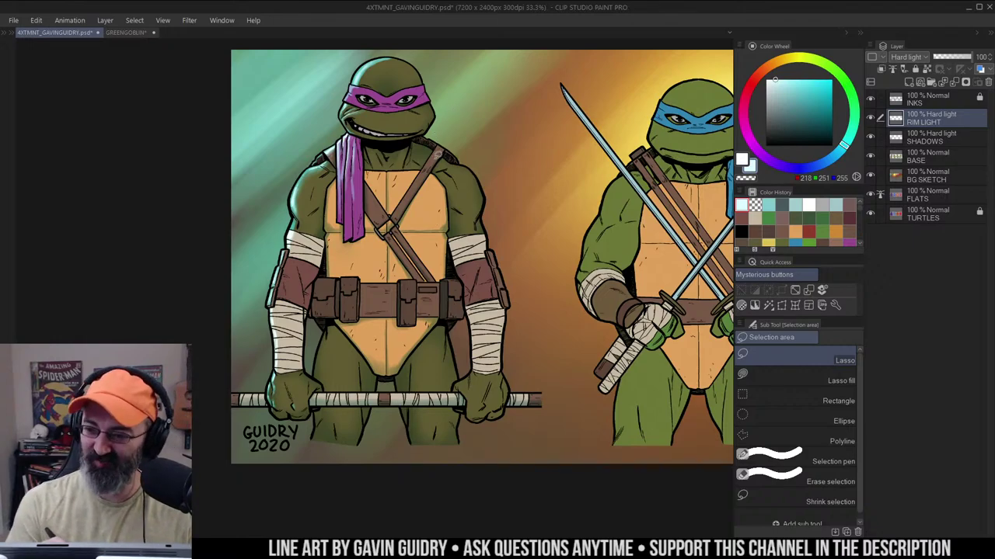
{"action": "key", "text": "space"}
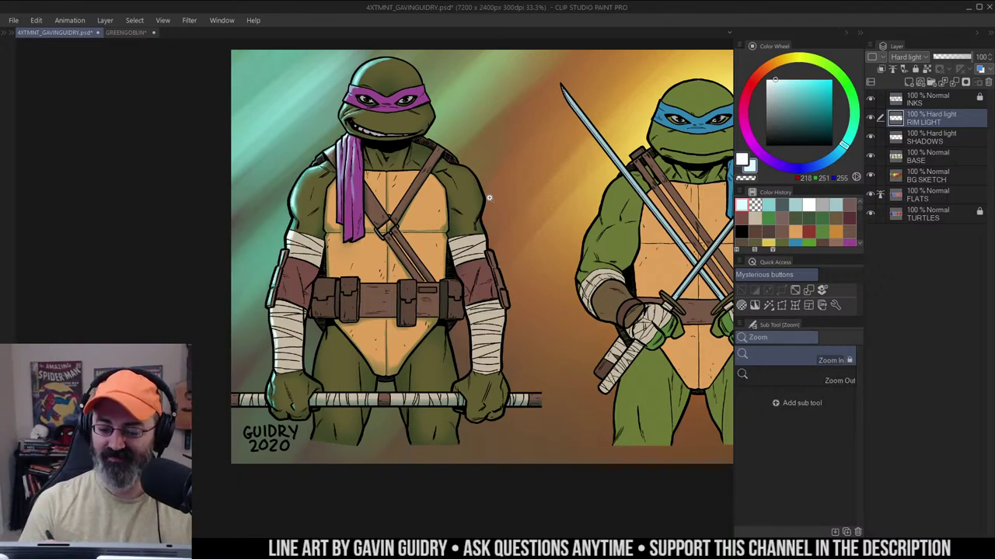
{"action": "left_click_drag", "start_coordinate": [464, 166], "coordinate": [516, 222]}
{"action": "left_click", "coordinate": [491, 179], "text": "ctrl"}
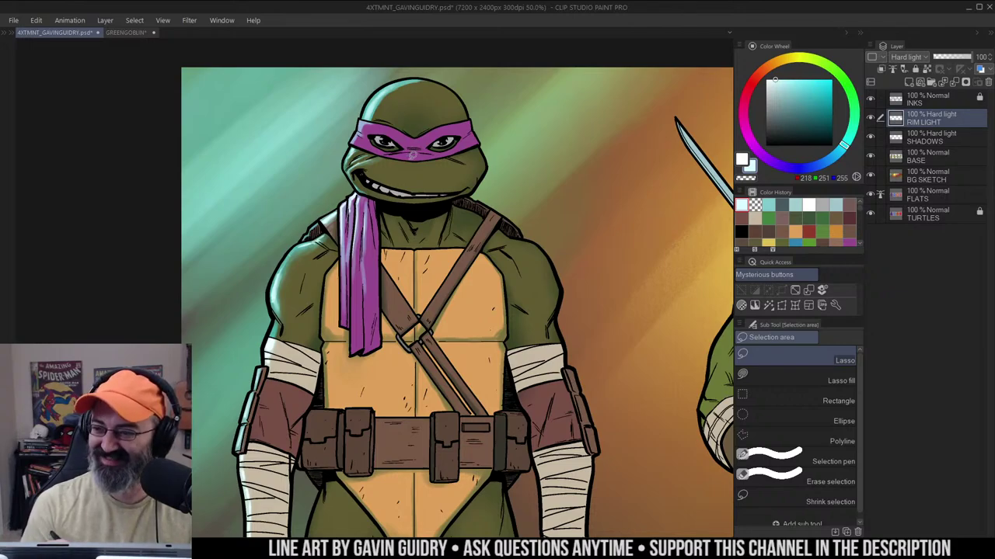
{"action": "left_click_drag", "start_coordinate": [492, 213], "coordinate": [465, 183]}
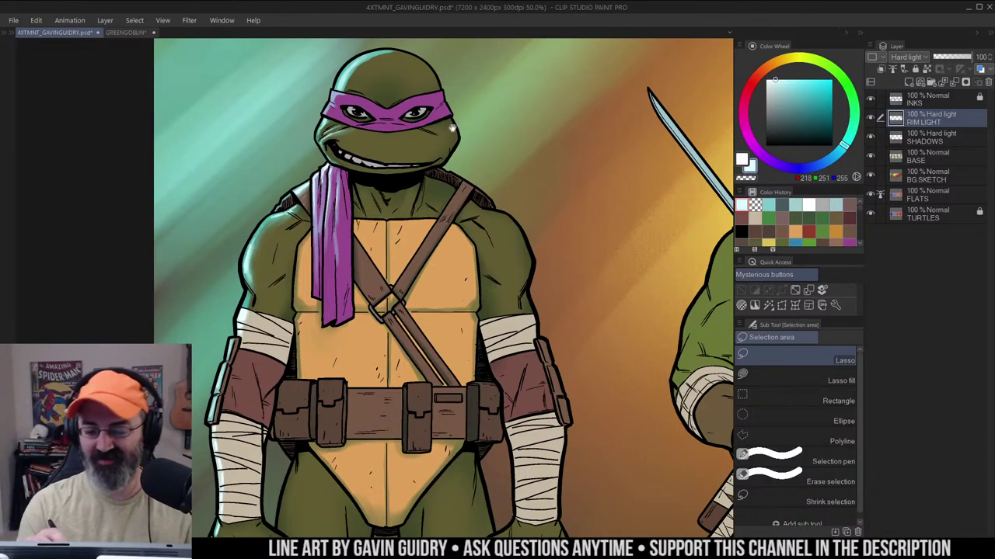
{"action": "scroll", "coordinate": [435, 124], "scroll_direction": "up", "scroll_amount": 1}
{"action": "mouse_move", "coordinate": [407, 97]}
{"action": "left_mouse_down"}
{"action": "mouse_move", "coordinate": [380, 179]}
{"action": "mouse_move", "coordinate": [433, 154]}
{"action": "left_mouse_up"}
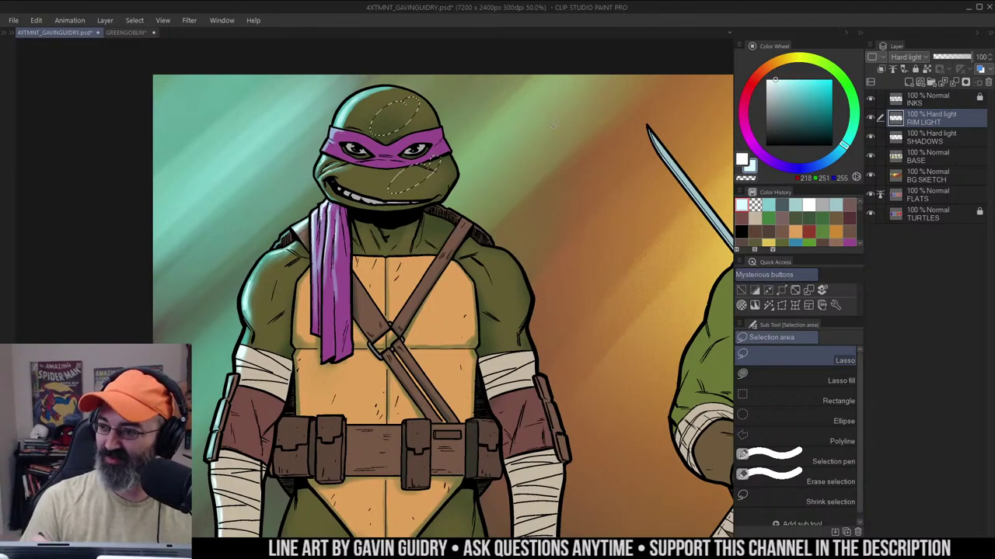
Add a Level Correction layer above RIM LIGHT from the selected patches, lowering the input white point to brighten them
{"action": "right_click", "coordinate": [942, 115]}
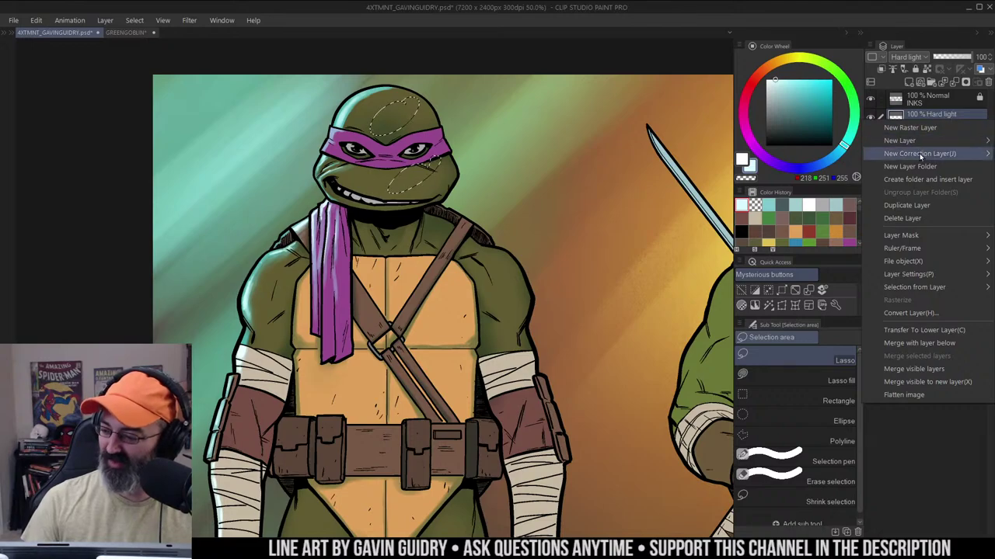
{"action": "mouse_move", "coordinate": [924, 153]}
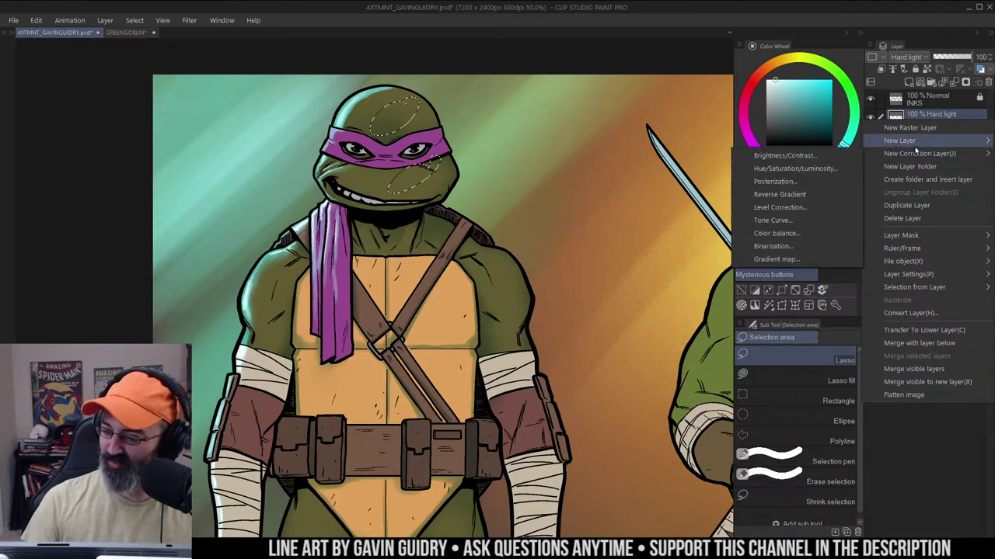
{"action": "left_click", "coordinate": [785, 207]}
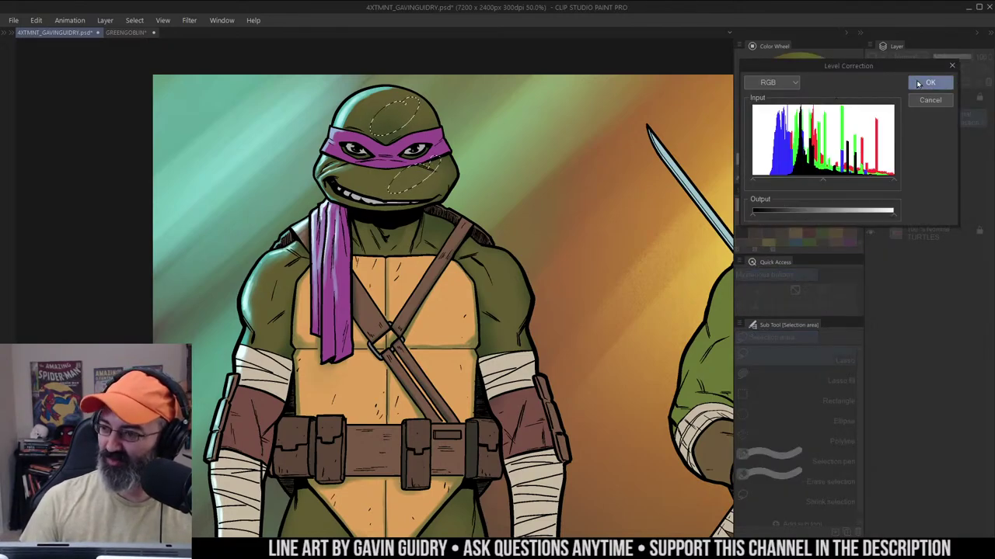
{"action": "left_click_drag", "start_coordinate": [892, 181], "coordinate": [849, 181]}
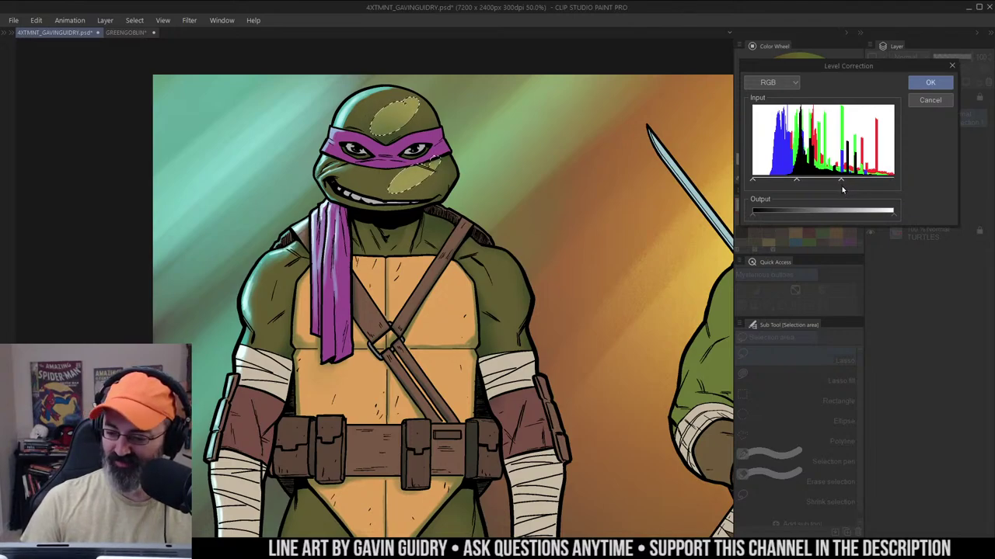
{"action": "left_click", "coordinate": [930, 82]}
Clear the brightened forehead and cheek patches from the Level Correction 1 mask with a transparent fill
{"action": "key", "text": "g"}
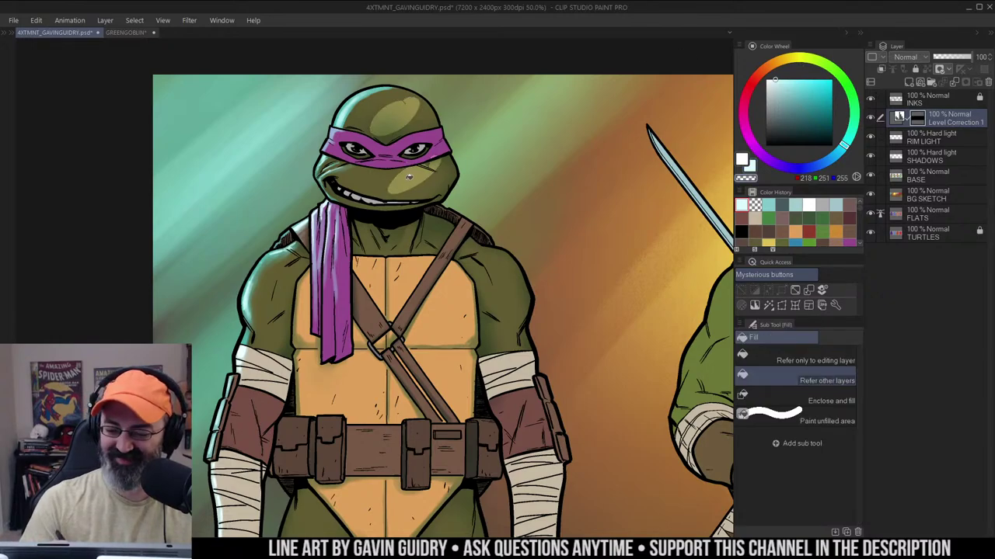
{"action": "left_click", "coordinate": [409, 178]}
{"action": "key", "text": "c"}
{"action": "key", "text": "w"}
{"action": "left_click", "coordinate": [438, 151]}
{"action": "key", "text": "g"}
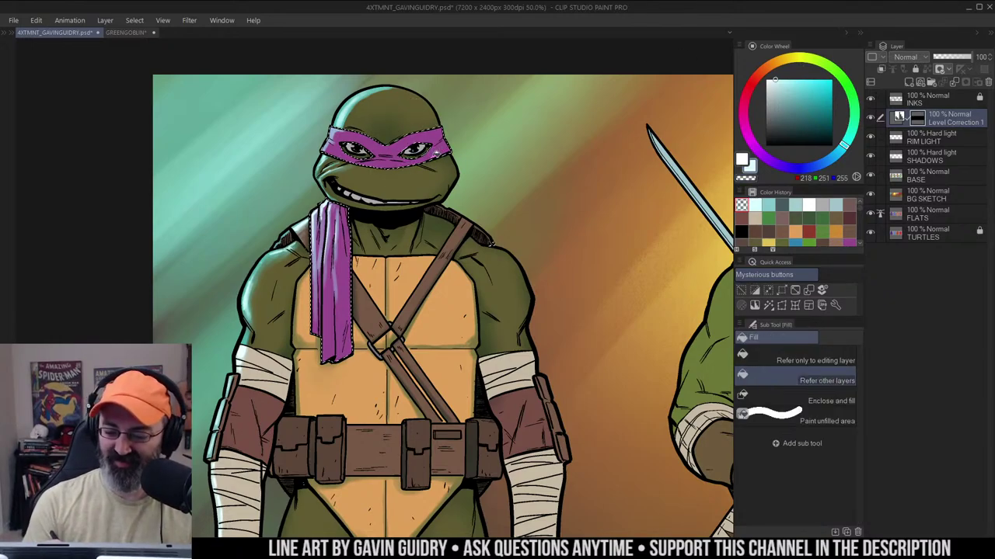
{"action": "key", "text": "b"}
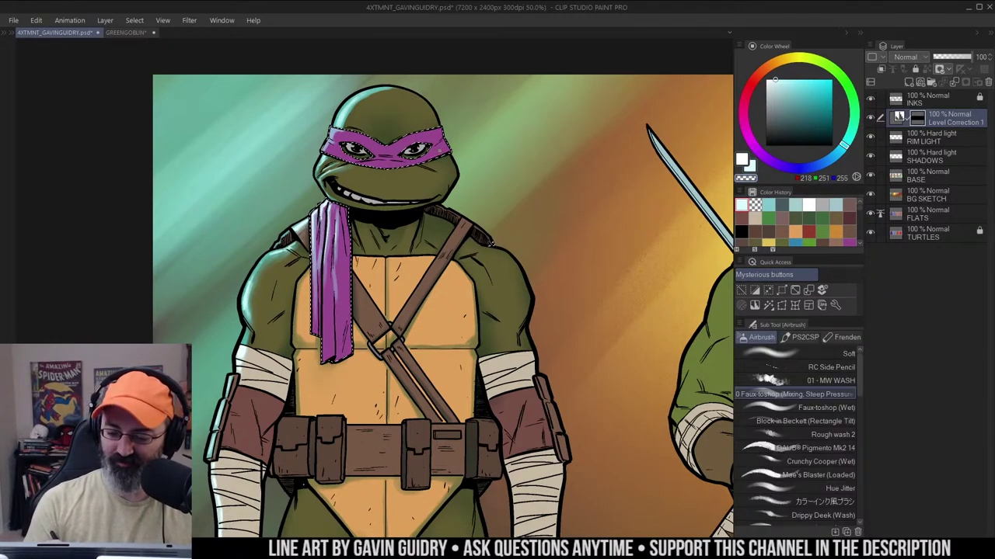
{"action": "key", "text": "ctrl+d"}
Brush soft lighter areas onto the turtle's forehead above the purple mask, working on the Level Correction 1 mask
{"action": "key", "text": "m"}
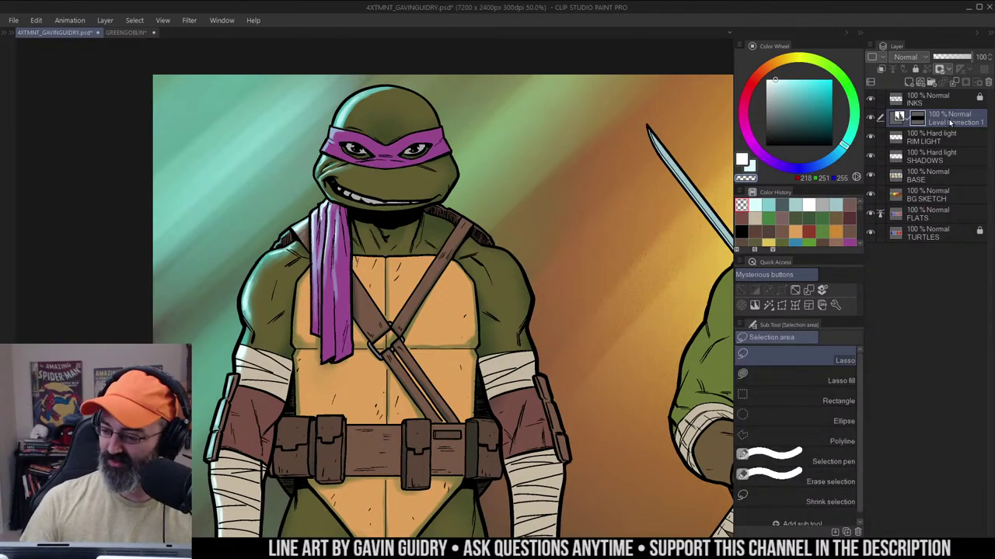
{"action": "left_click_drag", "start_coordinate": [419, 134], "coordinate": [437, 157]}
{"action": "scroll", "coordinate": [429, 146], "scroll_direction": "up", "scroll_amount": 1}
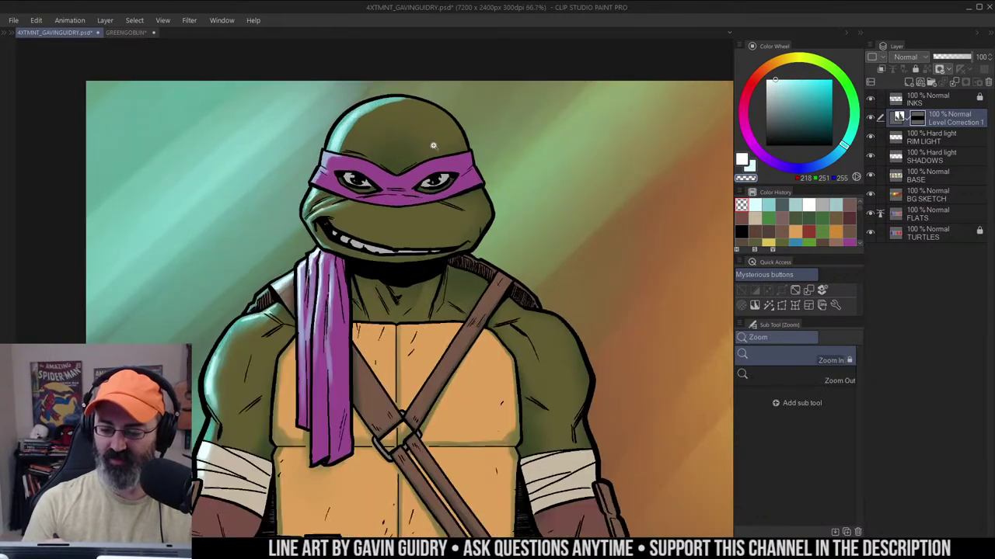
{"action": "key", "text": "b"}
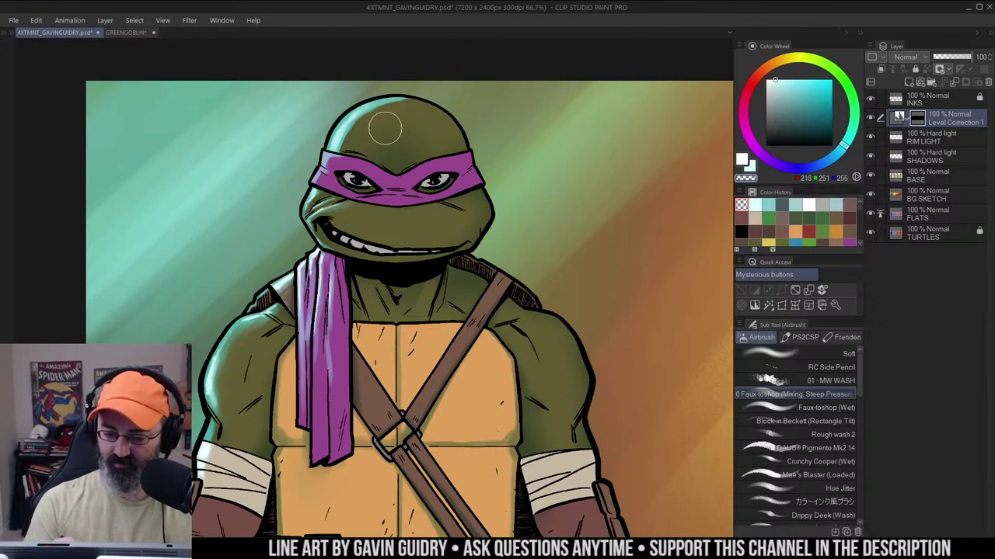
{"action": "key", "text": "c"}
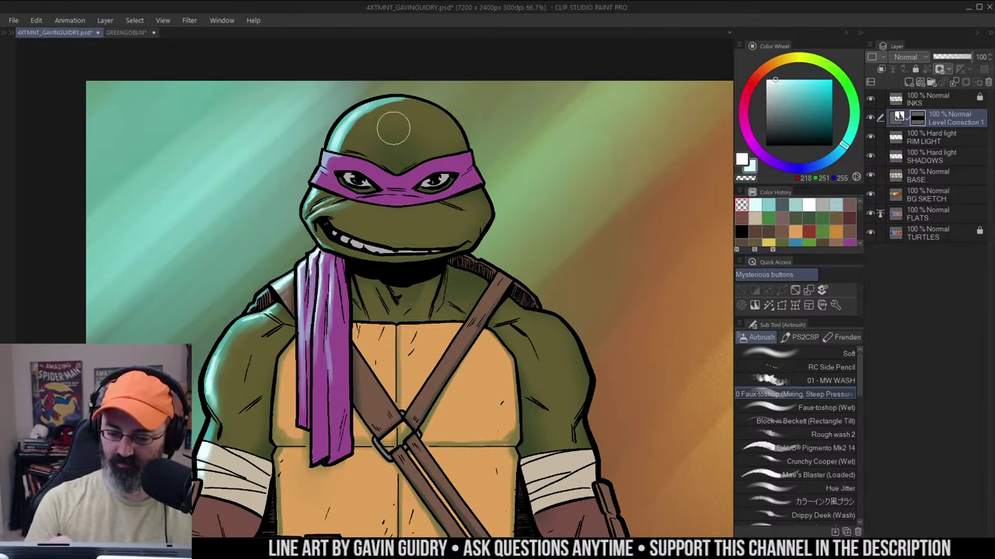
{"action": "mouse_move", "coordinate": [393, 129]}
{"action": "left_mouse_down"}
{"action": "mouse_move", "coordinate": [432, 124]}
{"action": "mouse_move", "coordinate": [426, 134]}
{"action": "mouse_move", "coordinate": [410, 128]}
{"action": "mouse_move", "coordinate": [412, 118]}
{"action": "mouse_move", "coordinate": [432, 134]}
{"action": "mouse_move", "coordinate": [377, 126]}
{"action": "mouse_move", "coordinate": [371, 141]}
{"action": "mouse_move", "coordinate": [424, 133]}
{"action": "mouse_move", "coordinate": [440, 143]}
{"action": "mouse_move", "coordinate": [425, 117]}
{"action": "mouse_move", "coordinate": [444, 146]}
{"action": "mouse_move", "coordinate": [425, 112]}
{"action": "mouse_move", "coordinate": [375, 124]}
{"action": "mouse_move", "coordinate": [445, 127]}
{"action": "left_mouse_up"}
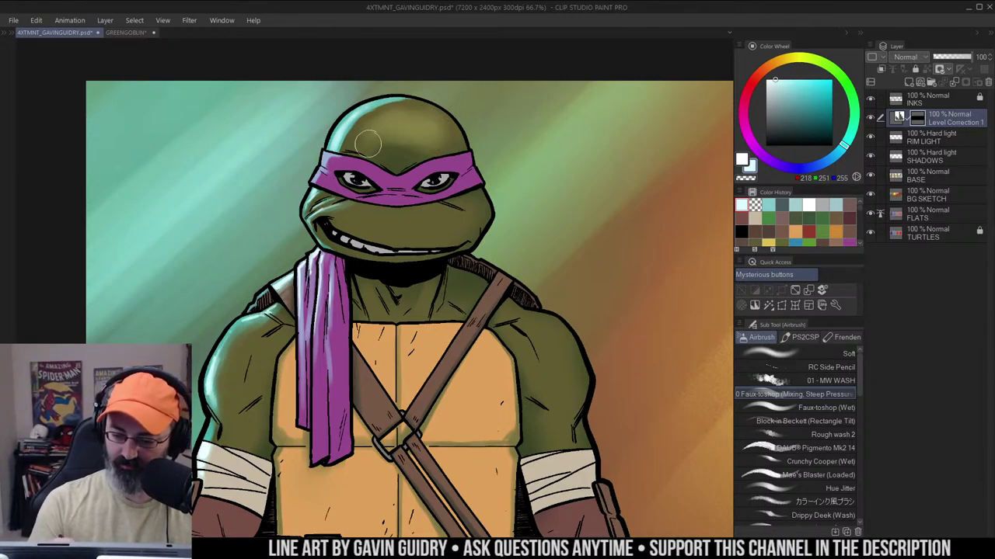
Try to brush soft lightening across the cheek and muzzle below the purple mask on the Level Correction 1 mask
{"action": "key", "text": "ctrl+space"}
{"action": "left_click", "coordinate": [446, 133], "text": "alt"}
{"action": "left_click", "coordinate": [453, 129], "text": "ctrl"}
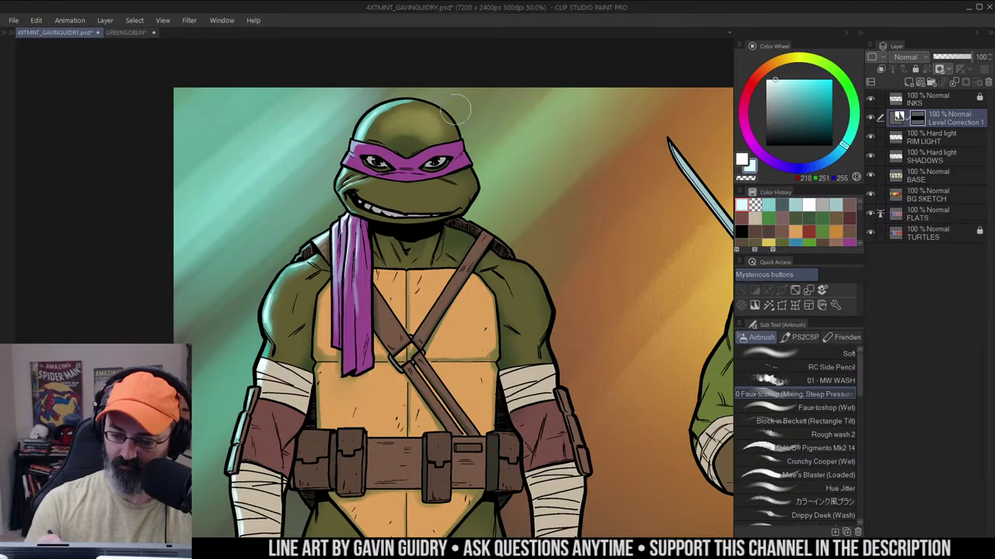
{"action": "left_click", "coordinate": [454, 128], "text": "alt"}
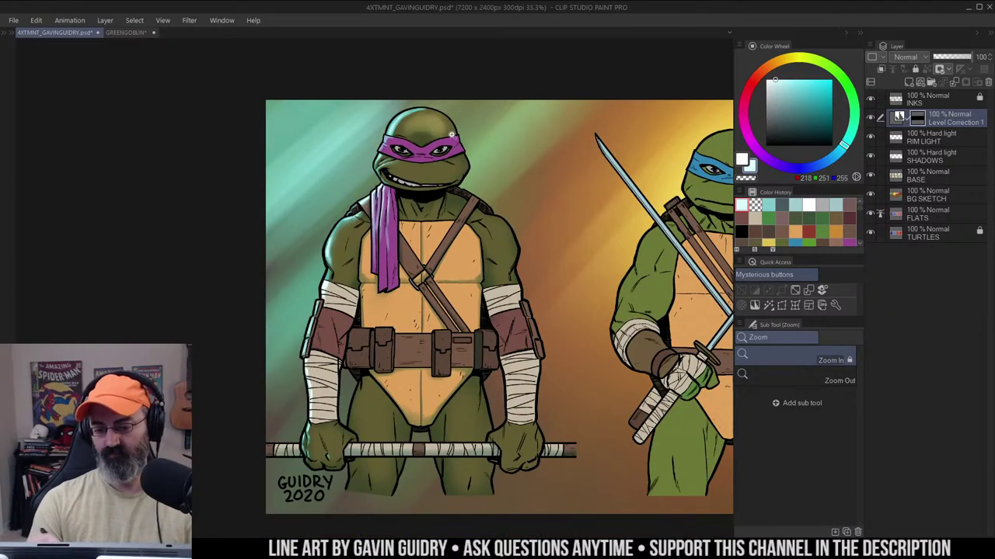
{"action": "left_click", "coordinate": [452, 134], "text": "ctrl"}
{"action": "left_click", "coordinate": [431, 177], "text": "ctrl"}
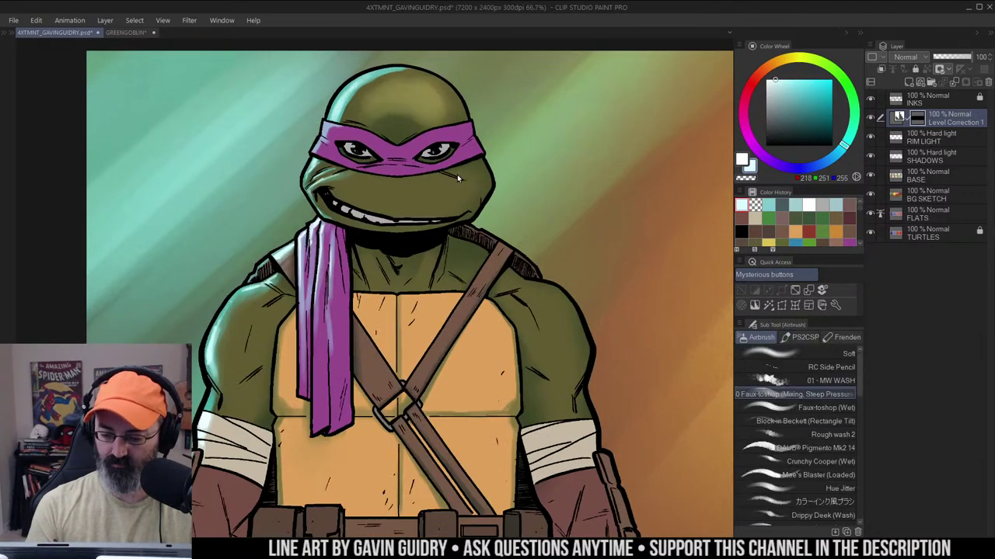
{"action": "mouse_move", "coordinate": [471, 174]}
{"action": "left_mouse_down"}
{"action": "mouse_move", "coordinate": [462, 188]}
{"action": "mouse_move", "coordinate": [429, 189]}
{"action": "left_mouse_up"}
{"action": "mouse_move", "coordinate": [365, 183]}
{"action": "left_mouse_down"}
{"action": "mouse_move", "coordinate": [399, 192]}
{"action": "mouse_move", "coordinate": [427, 184]}
{"action": "mouse_move", "coordinate": [360, 190]}
{"action": "mouse_move", "coordinate": [447, 195]}
{"action": "left_mouse_up"}
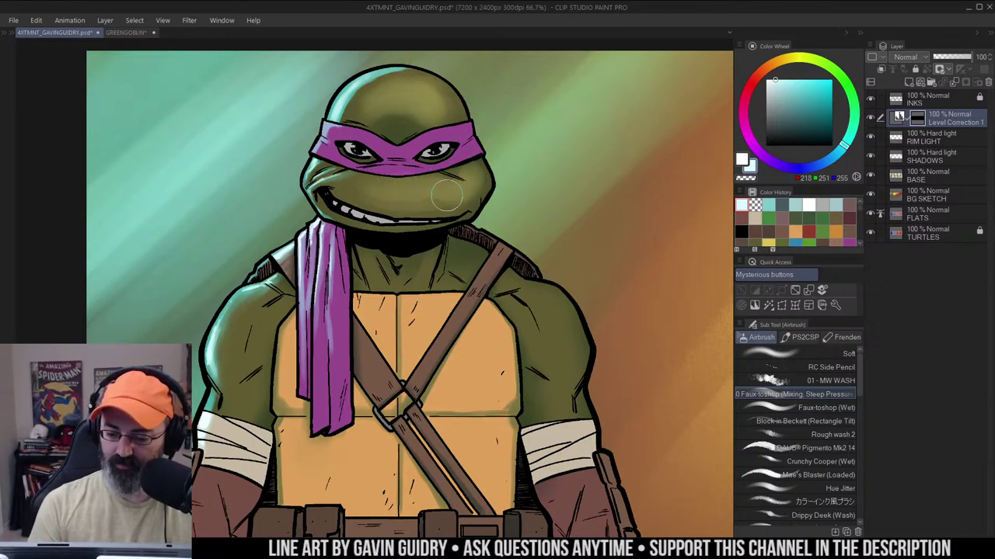
Undo the last lightening strokes on the cheek and muzzle
{"action": "key", "text": "ctrl+z"}
{"action": "key", "text": "ctrl+z"}
{"action": "key", "text": "ctrl+z"}
{"action": "key", "text": "ctrl+z"}
{"action": "key", "text": "ctrl+z"}
{"action": "key", "text": "ctrl+z"}
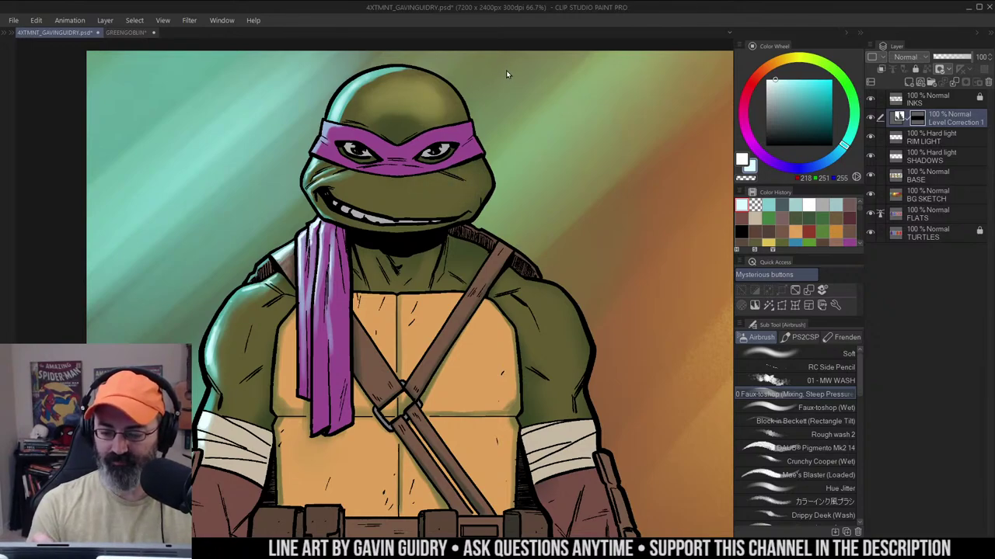
Touch up the lightening beside the rim light on the left side of the forehead
{"action": "key", "text": "w"}
{"action": "left_click", "coordinate": [535, 76]}
{"action": "key", "text": "ctrl+h"}
{"action": "key", "text": "b"}
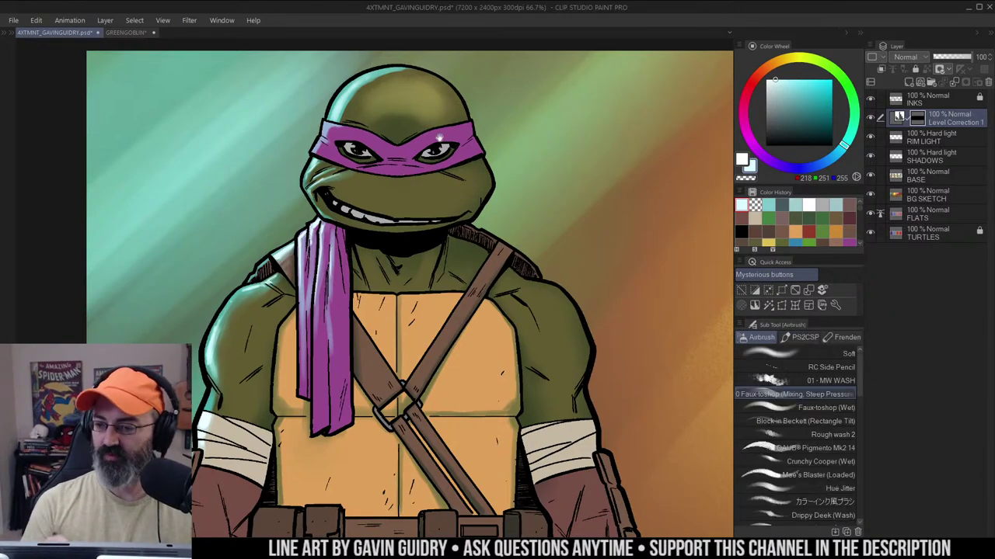
{"action": "mouse_move", "coordinate": [440, 138]}
{"action": "left_mouse_down"}
{"action": "mouse_move", "coordinate": [491, 128]}
{"action": "mouse_move", "coordinate": [509, 139]}
{"action": "left_mouse_up"}
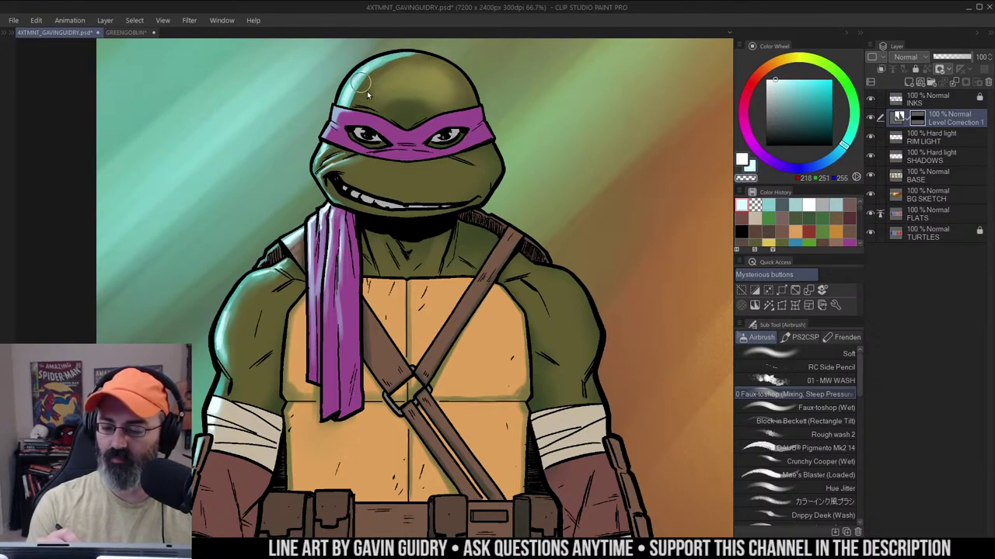
{"action": "left_click_drag", "start_coordinate": [360, 95], "coordinate": [357, 99]}
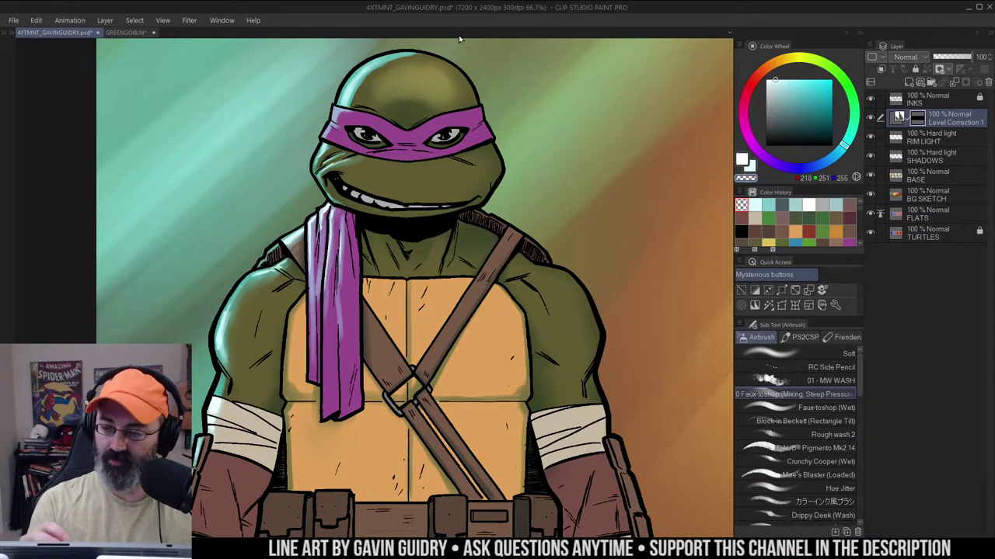
{"action": "key", "text": "m"}
{"action": "key", "text": "w"}
{"action": "left_click", "coordinate": [443, 174]}
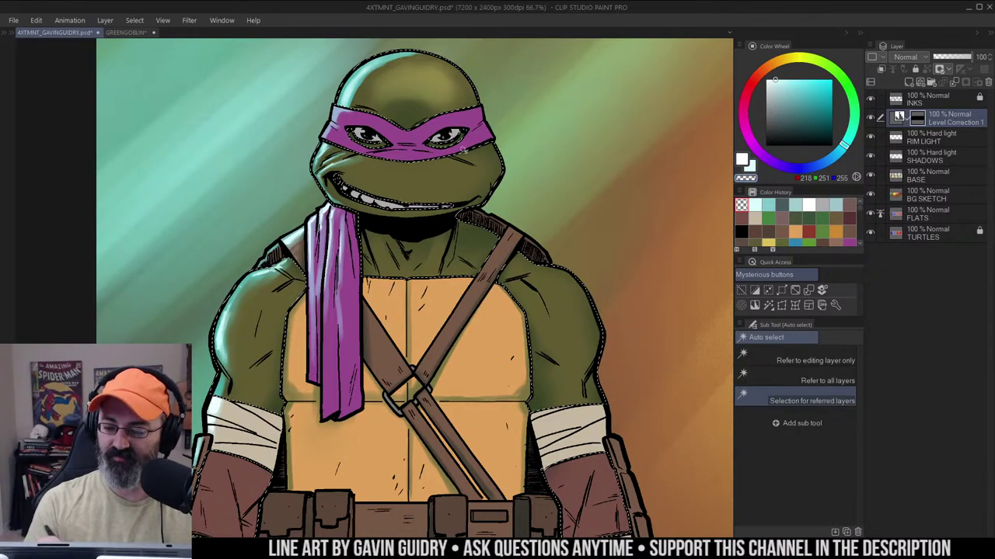
{"action": "key", "text": "ctrl+d"}
{"action": "key", "text": "b"}
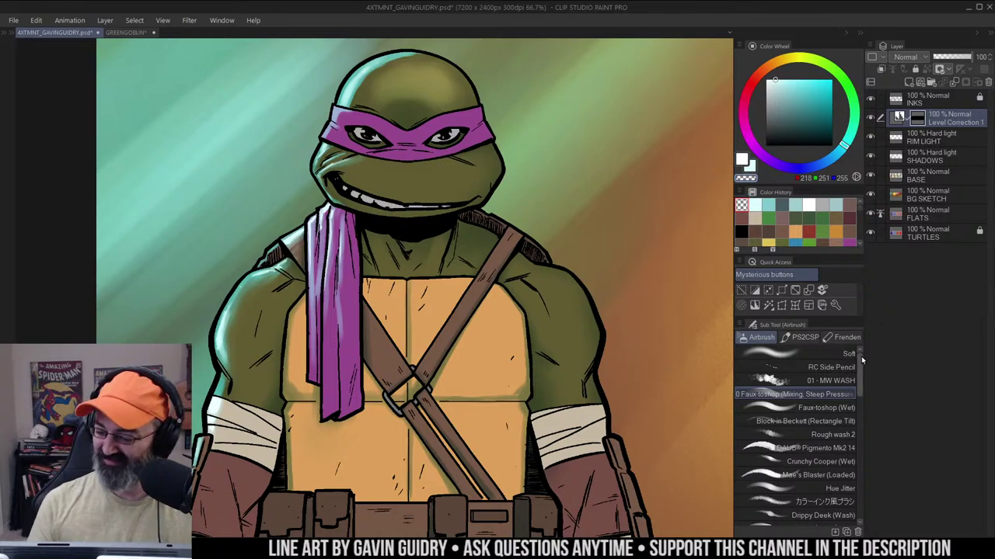
Brush lightening across the muzzle below the purple mask with the Soft airbrush on the Level Correction 1 mask
{"action": "left_click", "coordinate": [815, 354]}
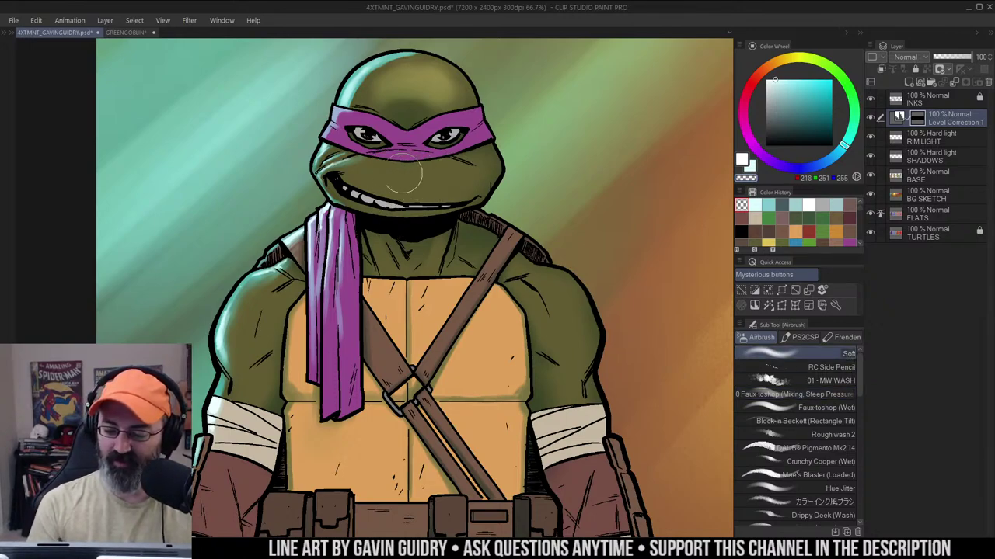
{"action": "key", "text": "c"}
{"action": "mouse_move", "coordinate": [392, 174]}
{"action": "left_mouse_down"}
{"action": "mouse_move", "coordinate": [449, 176]}
{"action": "mouse_move", "coordinate": [396, 183]}
{"action": "mouse_move", "coordinate": [468, 179]}
{"action": "left_mouse_up"}
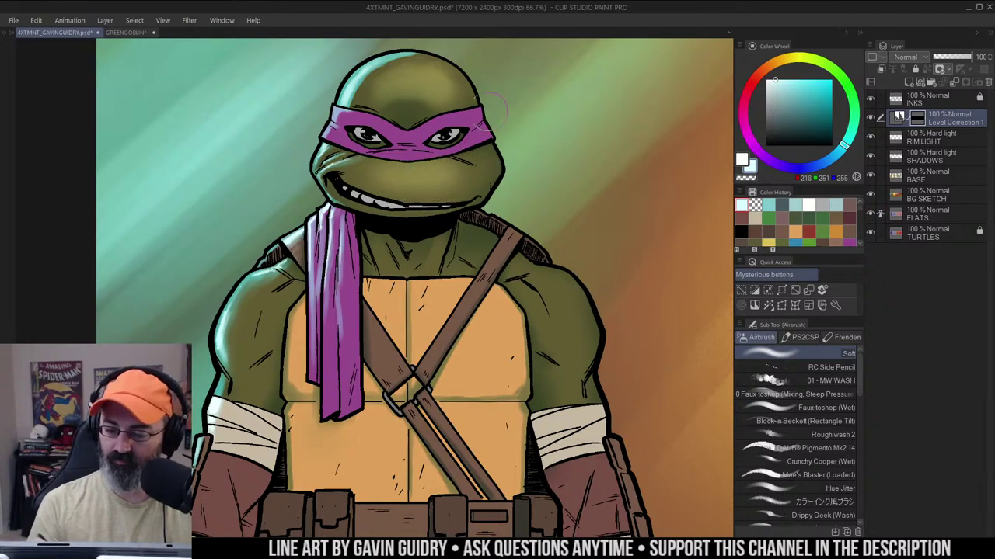
{"action": "key", "text": "bracketleft"}
{"action": "key", "text": "bracketleft"}
{"action": "key", "text": "bracketleft"}
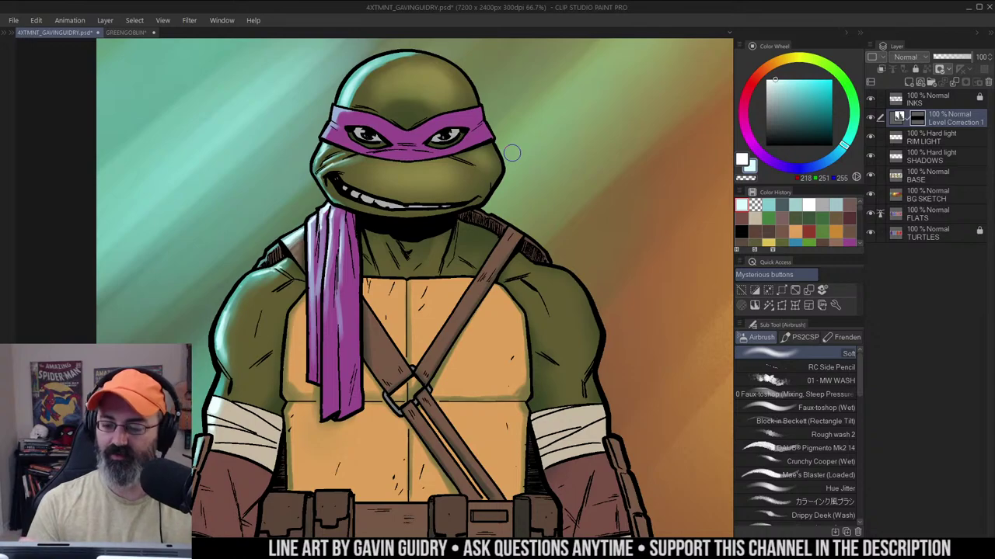
Switch to the Faux-toshop mixing brush and try a stroke across the muzzle just below the purple mask
{"action": "left_click", "coordinate": [835, 398]}
{"action": "scroll", "coordinate": [437, 142], "scroll_direction": "up", "scroll_amount": 3}
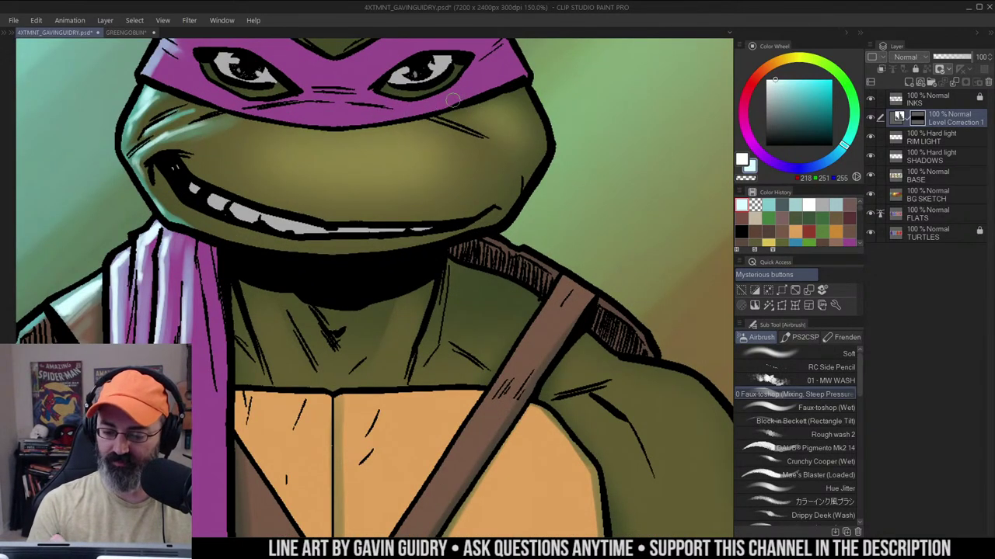
{"action": "left_click_drag", "start_coordinate": [433, 134], "coordinate": [509, 180]}
{"action": "key", "text": "c"}
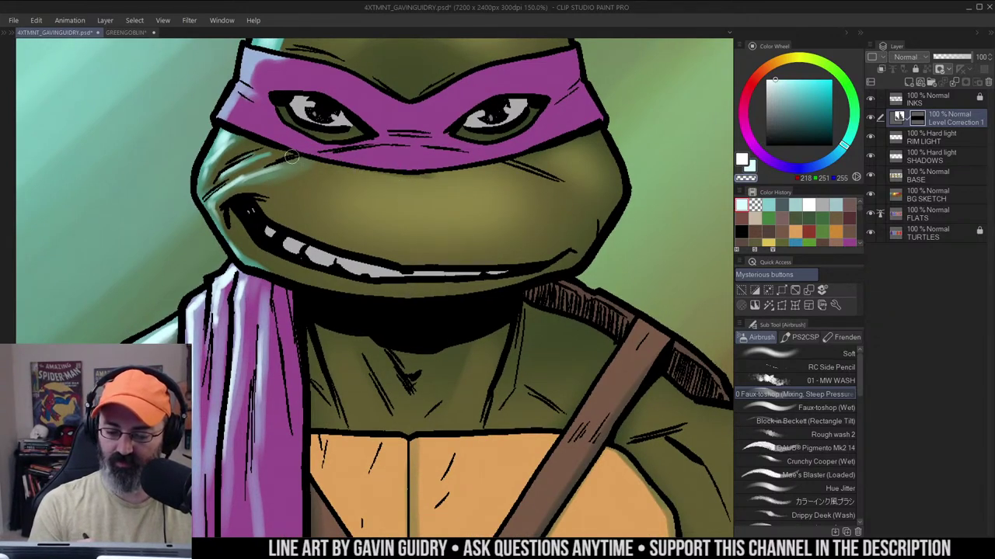
{"action": "left_click_drag", "start_coordinate": [359, 169], "coordinate": [487, 174]}
{"action": "key", "text": "ctrl+z"}
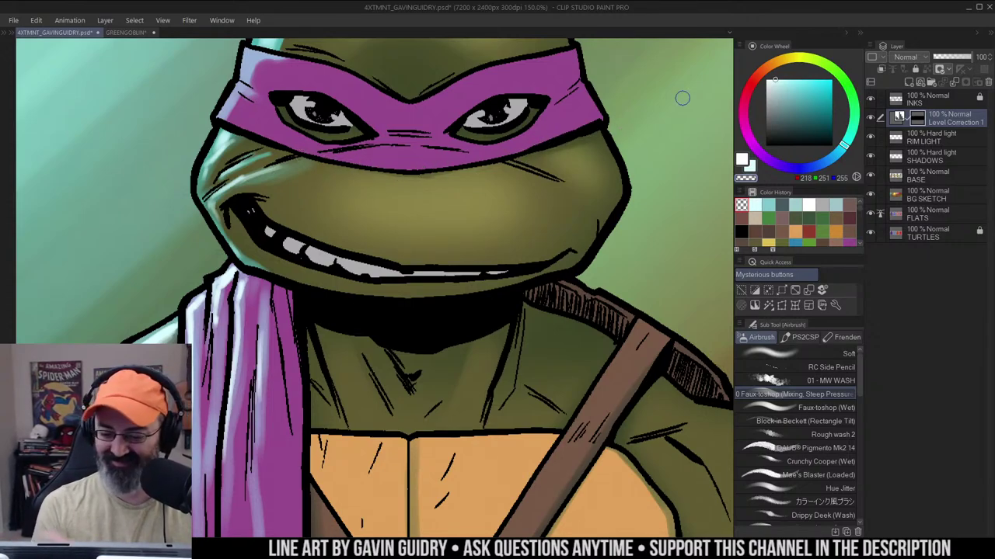
Touch up the lightening on the forehead just above the left part of the purple mask
{"action": "left_click_drag", "start_coordinate": [394, 127], "coordinate": [390, 183]}
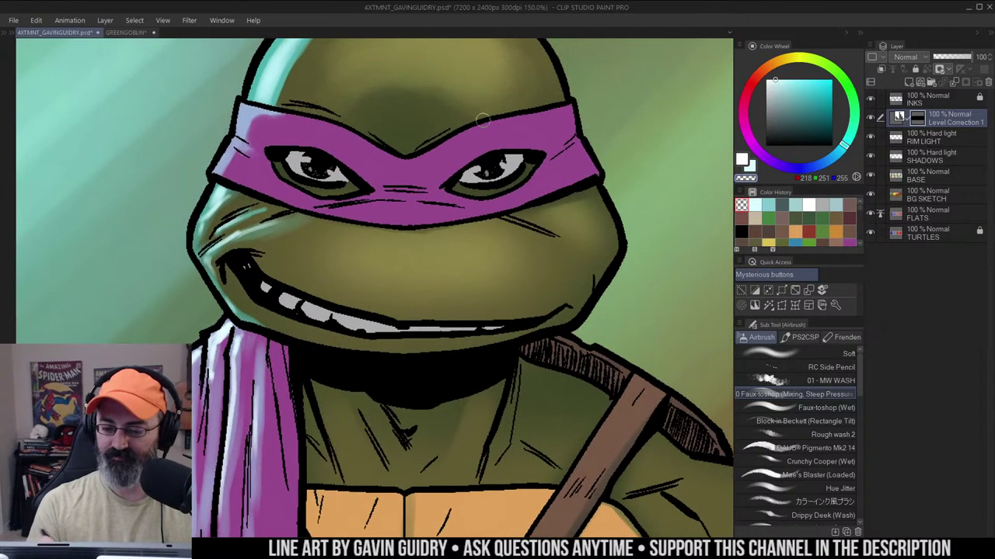
{"action": "key", "text": "c"}
{"action": "left_click_drag", "start_coordinate": [302, 112], "coordinate": [347, 121]}
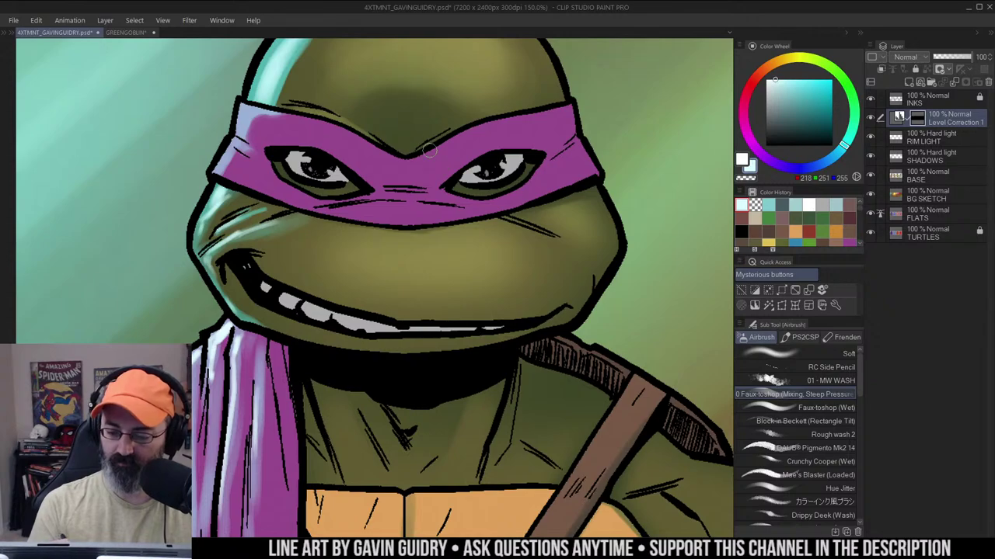
{"action": "left_click_drag", "start_coordinate": [550, 100], "coordinate": [567, 133]}
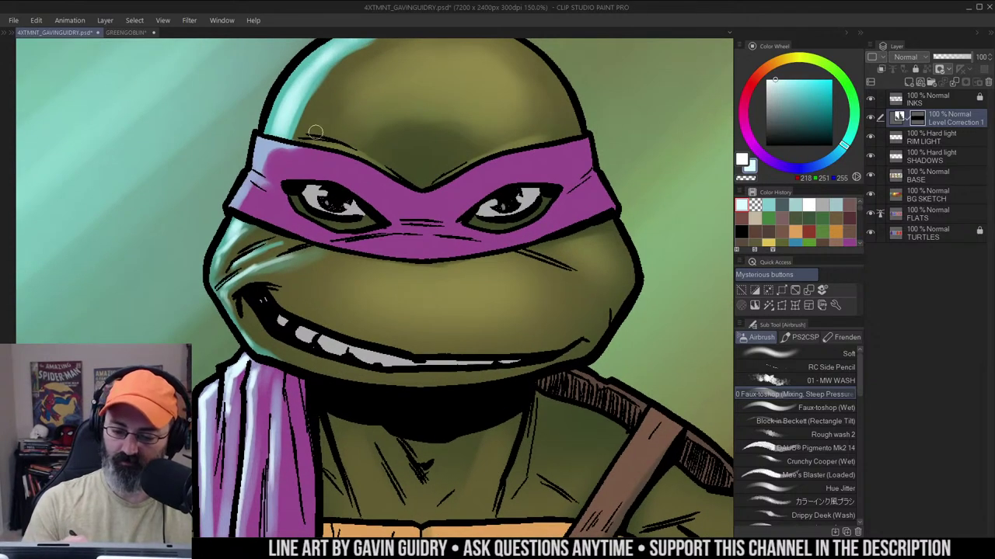
{"action": "key", "text": "ctrl+space"}
{"action": "mouse_move", "coordinate": [518, 109]}
{"action": "left_mouse_down"}
{"action": "mouse_move", "coordinate": [542, 110]}
{"action": "mouse_move", "coordinate": [533, 126]}
{"action": "mouse_move", "coordinate": [558, 124]}
{"action": "left_mouse_up"}
{"action": "left_click", "coordinate": [557, 122]}
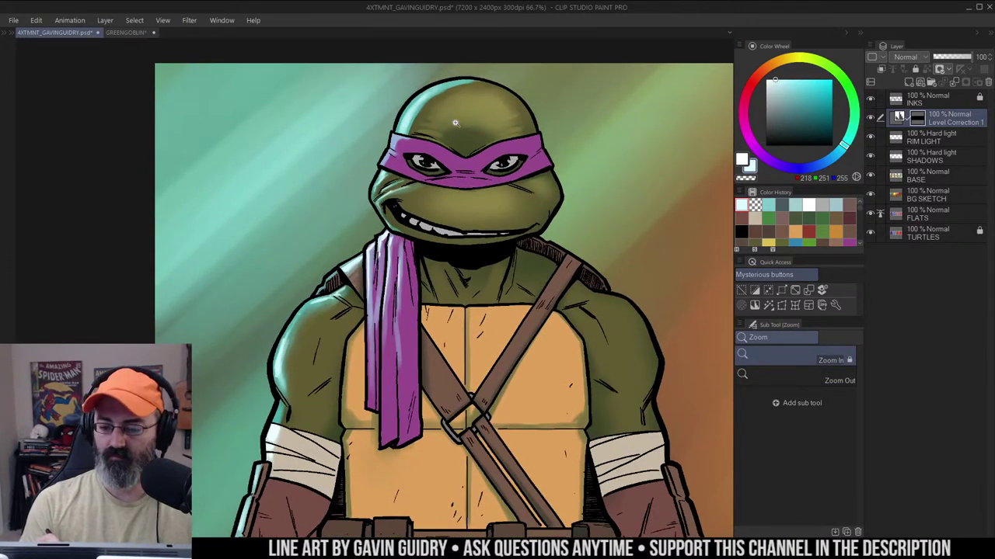
Refine the lightening around the crease on the right cheek below the purple mask with the Faux-toshop brush
{"action": "key", "text": "b"}
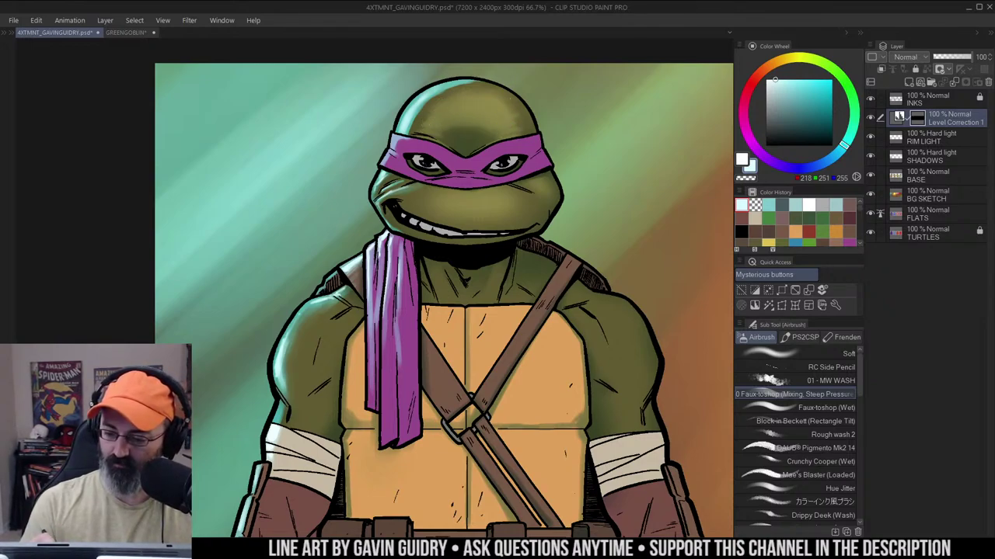
{"action": "left_click", "coordinate": [495, 158], "text": "ctrl+alt"}
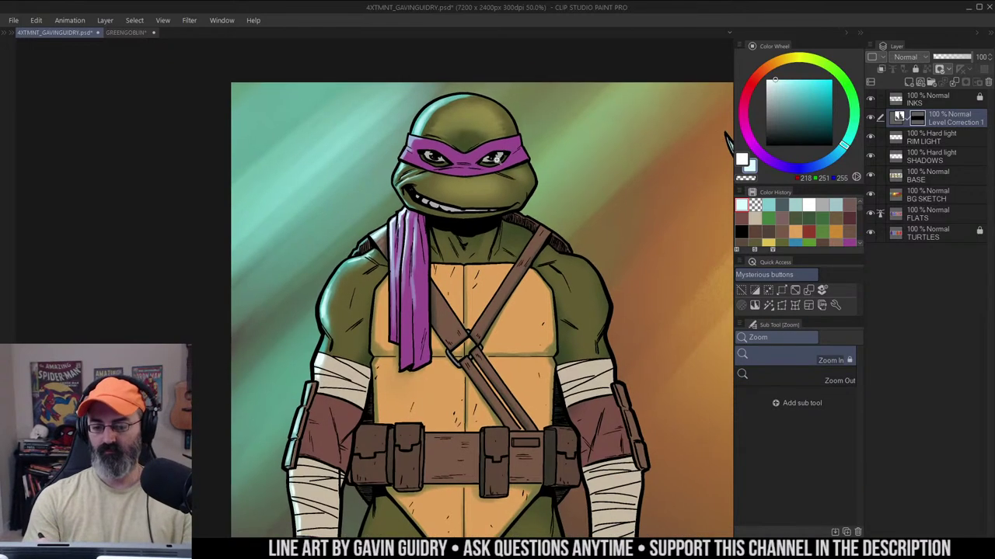
{"action": "left_click", "coordinate": [495, 158], "text": "ctrl"}
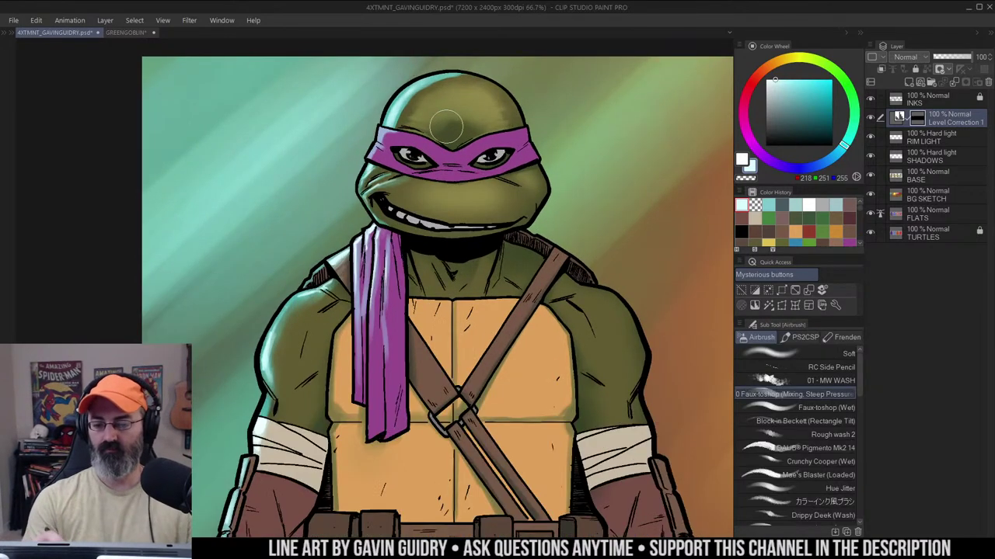
{"action": "left_click", "coordinate": [491, 123], "text": "ctrl+alt"}
{"action": "left_click", "coordinate": [508, 169], "text": "ctrl"}
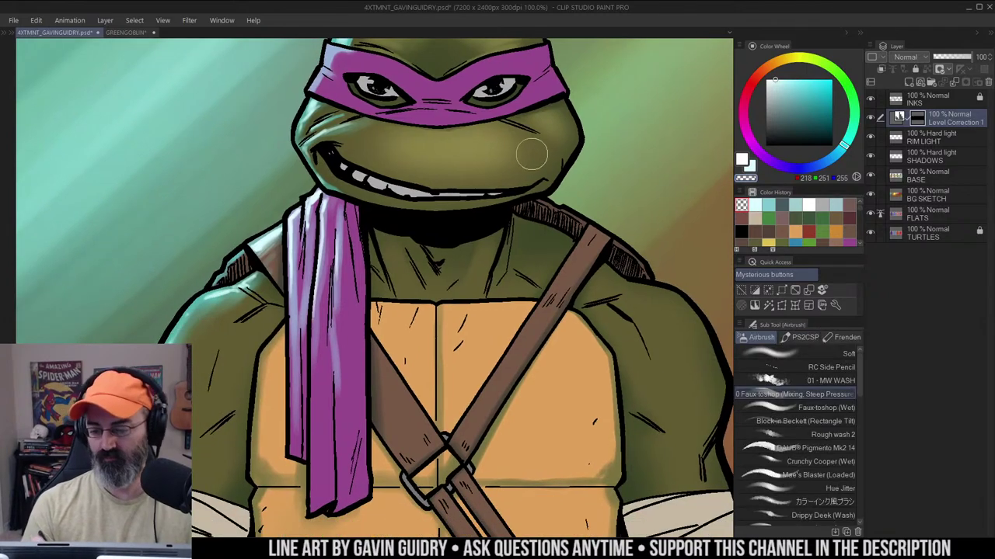
{"action": "key", "text": "c"}
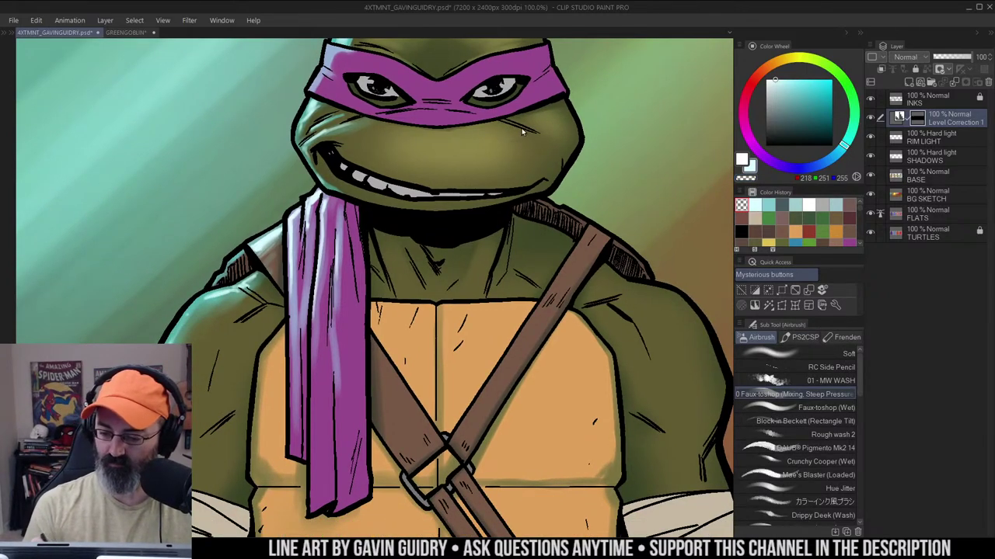
{"action": "left_click_drag", "start_coordinate": [493, 131], "coordinate": [547, 149]}
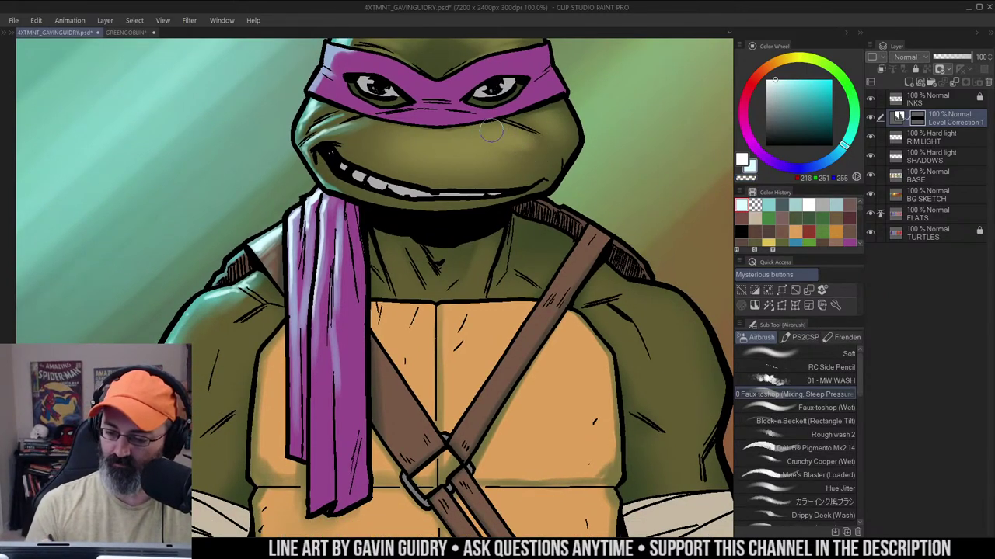
{"action": "mouse_move", "coordinate": [491, 131]}
{"action": "left_mouse_down"}
{"action": "mouse_move", "coordinate": [553, 149]}
{"action": "mouse_move", "coordinate": [524, 140]}
{"action": "mouse_move", "coordinate": [542, 153]}
{"action": "mouse_move", "coordinate": [518, 153]}
{"action": "left_mouse_up"}
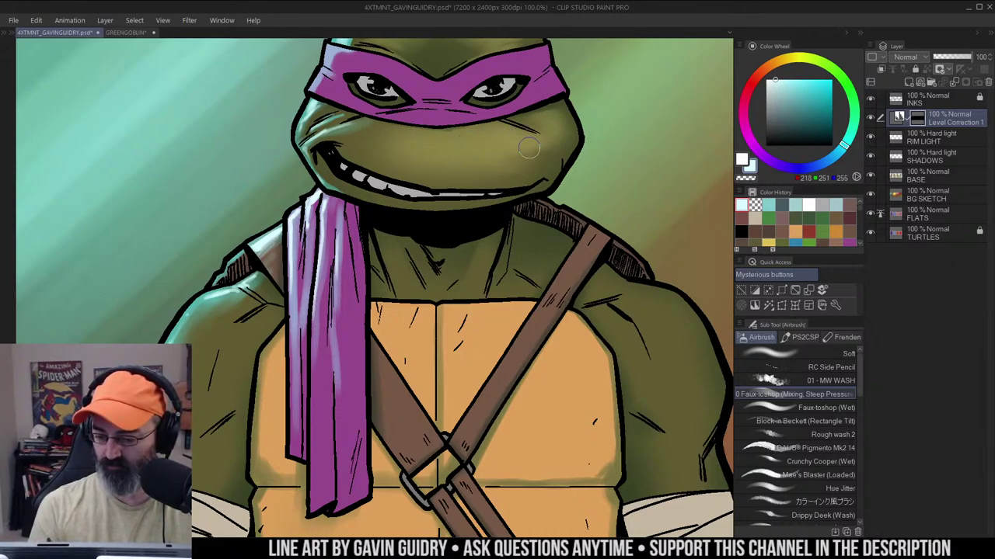
Soften the lightening at the right end of the muzzle and cheek with the Soft airbrush
{"action": "left_click", "coordinate": [816, 353]}
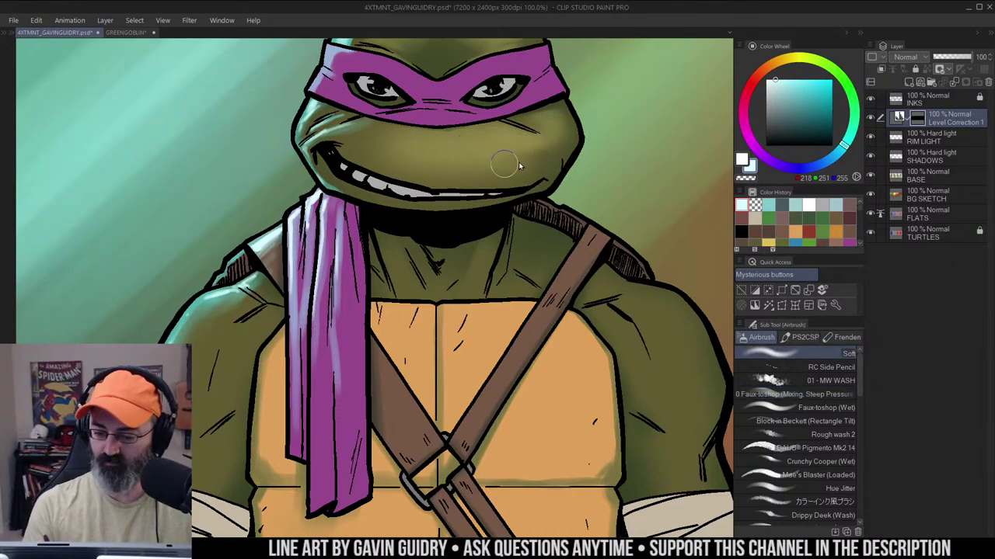
{"action": "key", "text": "c"}
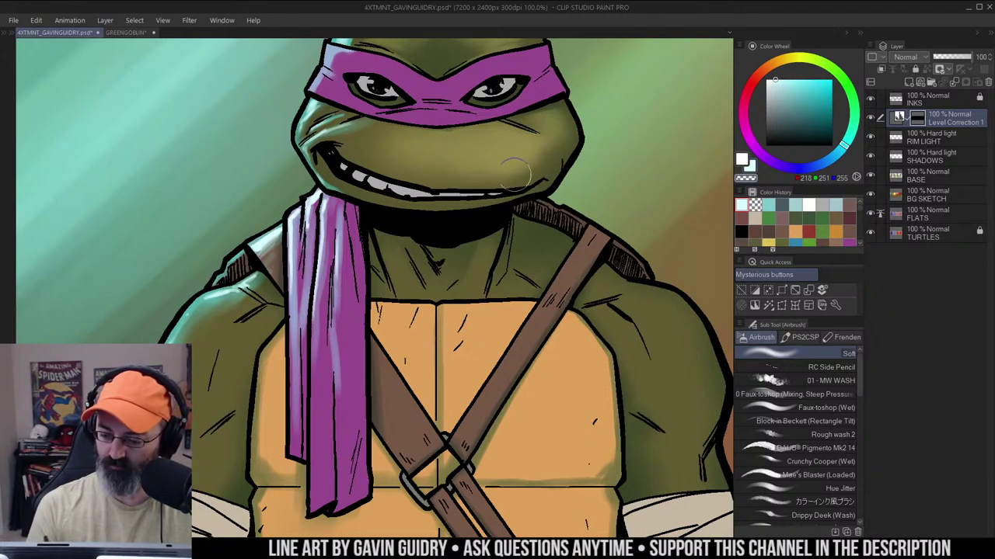
{"action": "left_click_drag", "start_coordinate": [514, 173], "coordinate": [556, 161]}
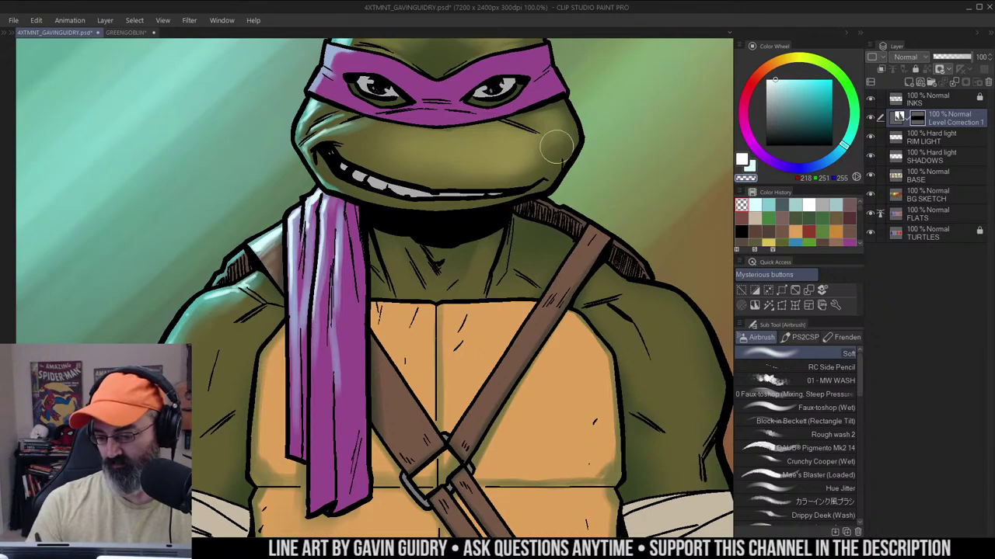
{"action": "left_click_drag", "start_coordinate": [529, 151], "coordinate": [567, 147]}
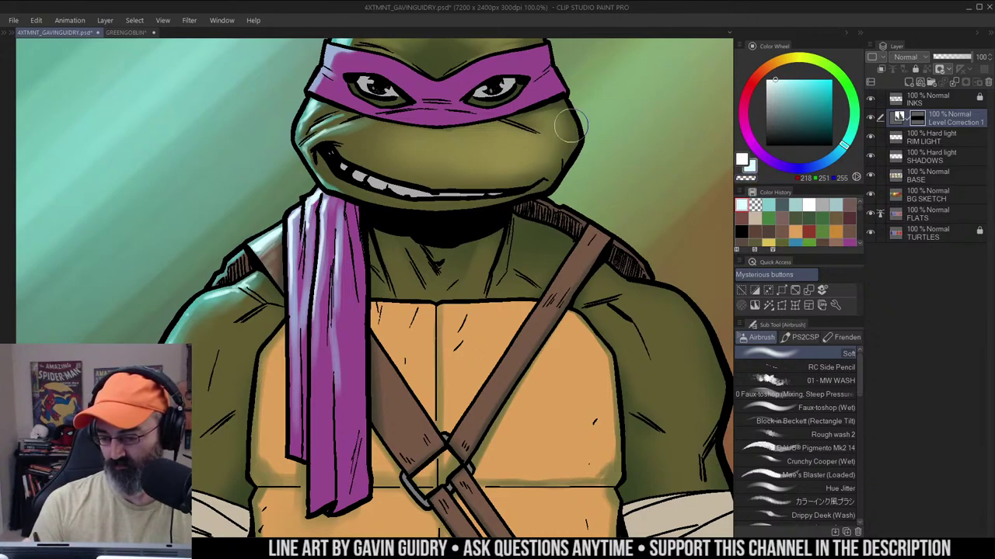
Examine the lightened face against the rest of the turtle's figure
{"action": "key", "text": "ctrl+space"}
{"action": "left_click", "coordinate": [560, 128], "text": "alt"}
{"action": "left_click_drag", "start_coordinate": [580, 132], "coordinate": [546, 146]}
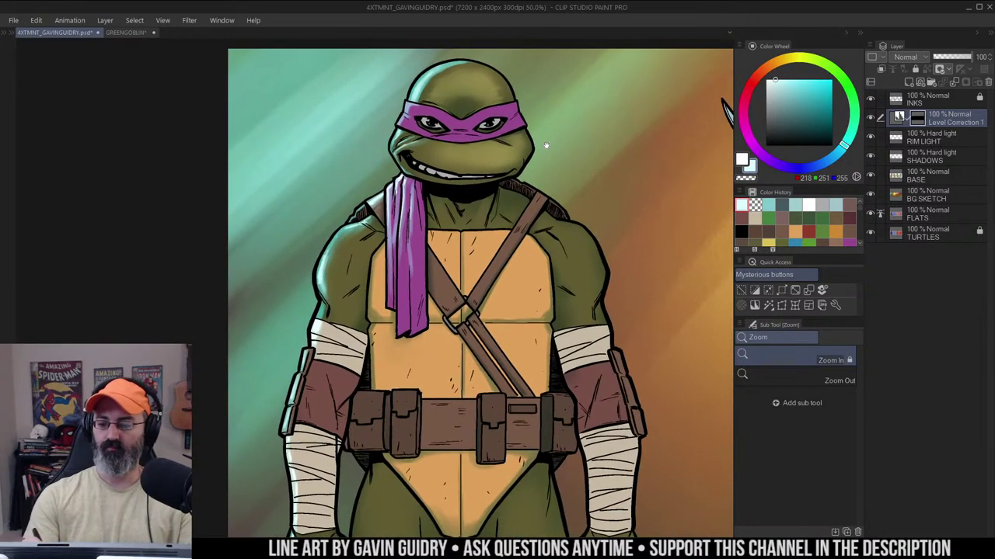
{"action": "key", "text": "c"}
{"action": "key", "text": "c"}
{"action": "mouse_move", "coordinate": [497, 177]}
{"action": "left_mouse_down"}
{"action": "mouse_move", "coordinate": [522, 166]}
{"action": "mouse_move", "coordinate": [477, 198]}
{"action": "mouse_move", "coordinate": [489, 193]}
{"action": "left_mouse_up"}
{"action": "left_click", "coordinate": [515, 181], "text": "alt"}
{"action": "left_click", "coordinate": [522, 180], "text": "alt"}
{"action": "left_click", "coordinate": [523, 180], "text": "alt"}
{"action": "left_click", "coordinate": [527, 179], "text": "alt"}
{"action": "left_click", "coordinate": [530, 179], "text": "alt"}
{"action": "left_click", "coordinate": [530, 179], "text": "alt"}
{"action": "left_click", "coordinate": [483, 199]}
{"action": "key", "text": "c"}
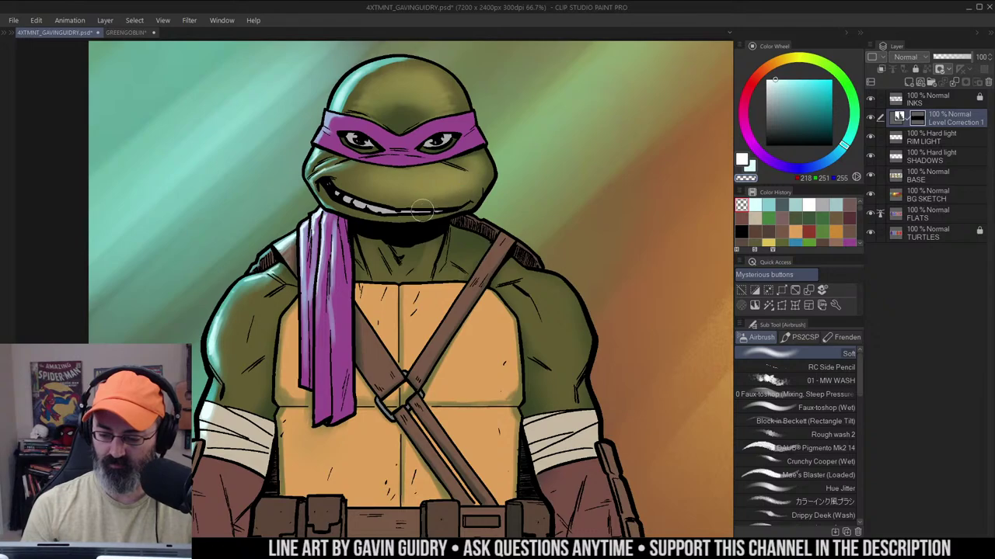
Brush a little more soft lightening onto the left part of the muzzle below the purple mask
{"action": "scroll", "coordinate": [515, 166], "scroll_direction": "down", "scroll_amount": 1}
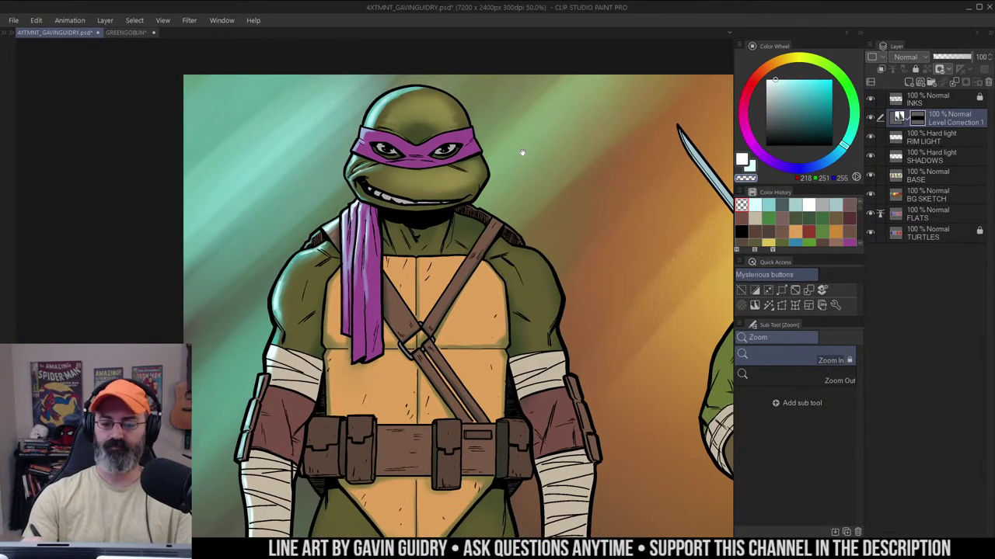
{"action": "scroll", "coordinate": [420, 189], "scroll_direction": "up", "scroll_amount": 1}
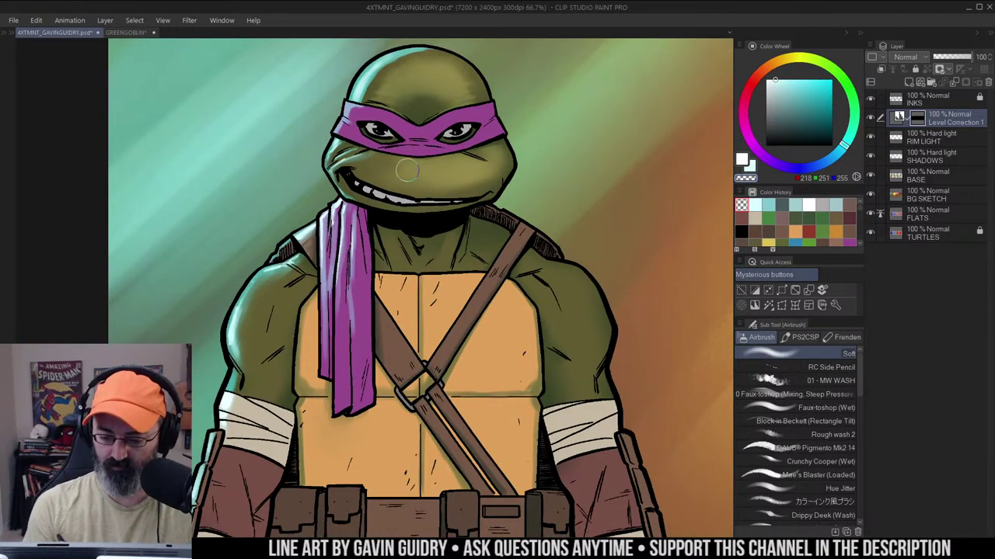
{"action": "left_click_drag", "start_coordinate": [385, 164], "coordinate": [412, 163]}
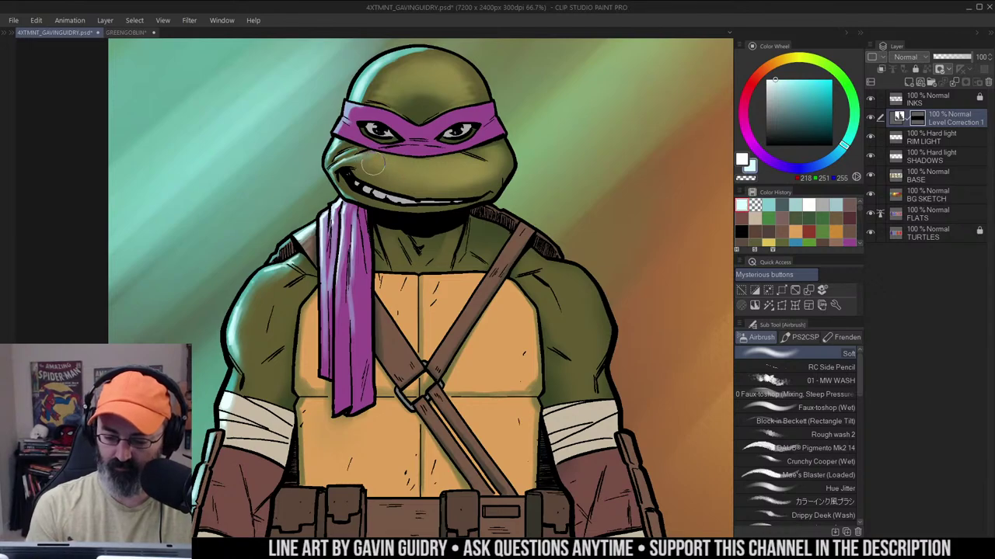
Blend the inner edge of the forehead's rim light on the RIM LIGHT layer with the Blend tool
{"action": "scroll", "coordinate": [515, 128], "scroll_direction": "down", "scroll_amount": 1}
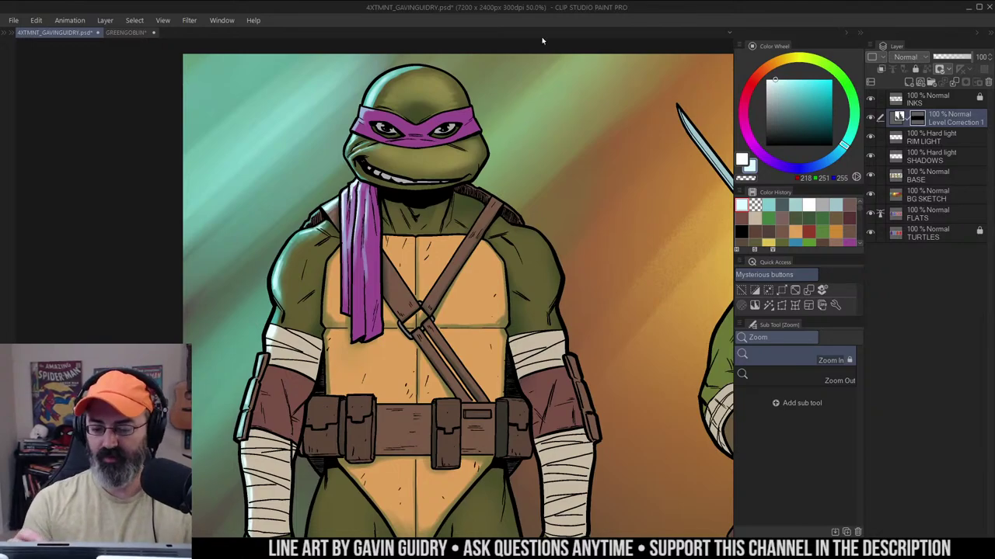
{"action": "scroll", "coordinate": [487, 129], "scroll_direction": "up", "scroll_amount": 1}
{"action": "left_click_drag", "start_coordinate": [499, 175], "coordinate": [515, 205]}
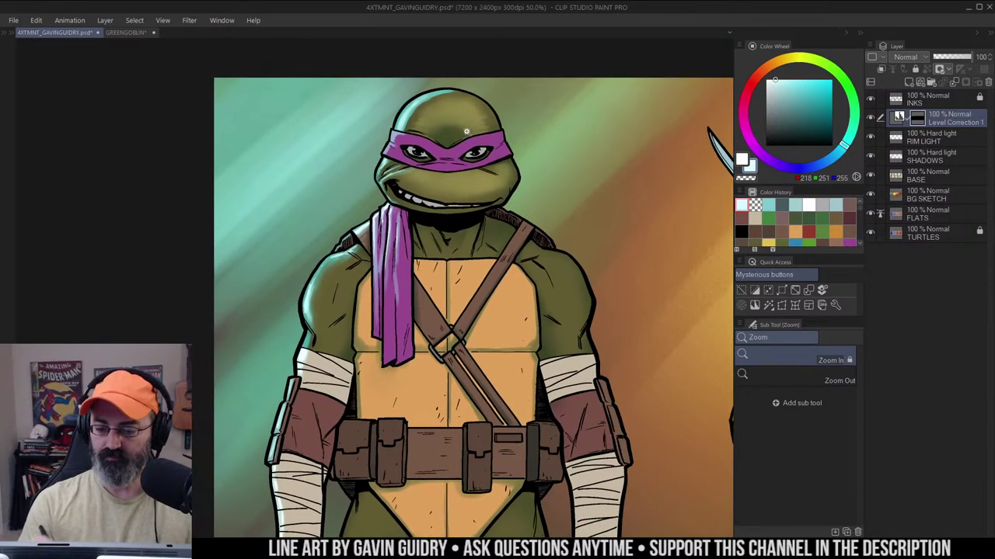
{"action": "left_click", "coordinate": [464, 115]}
{"action": "scroll", "coordinate": [437, 120], "scroll_direction": "up", "scroll_amount": 1}
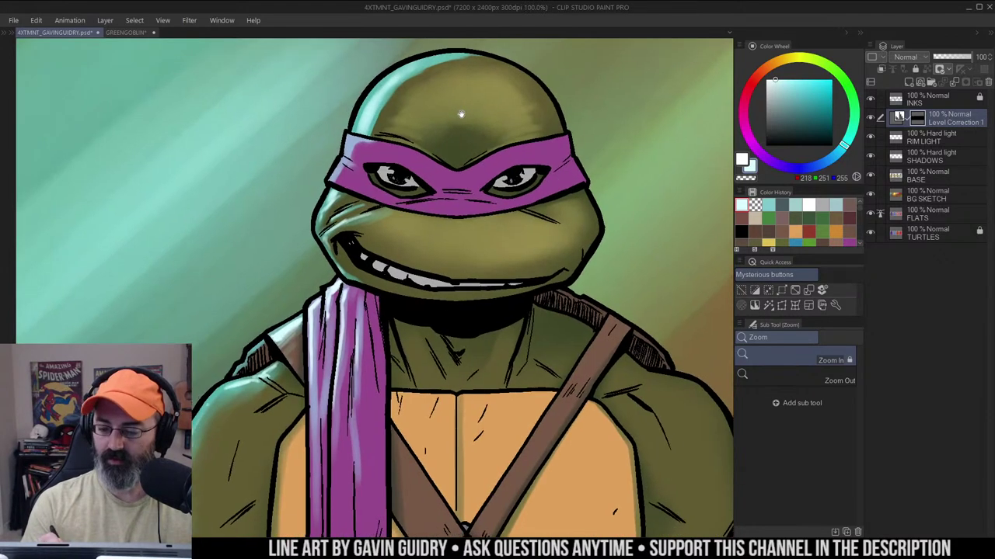
{"action": "scroll", "coordinate": [475, 122], "scroll_direction": "down", "scroll_amount": 1}
{"action": "left_click", "coordinate": [460, 147]}
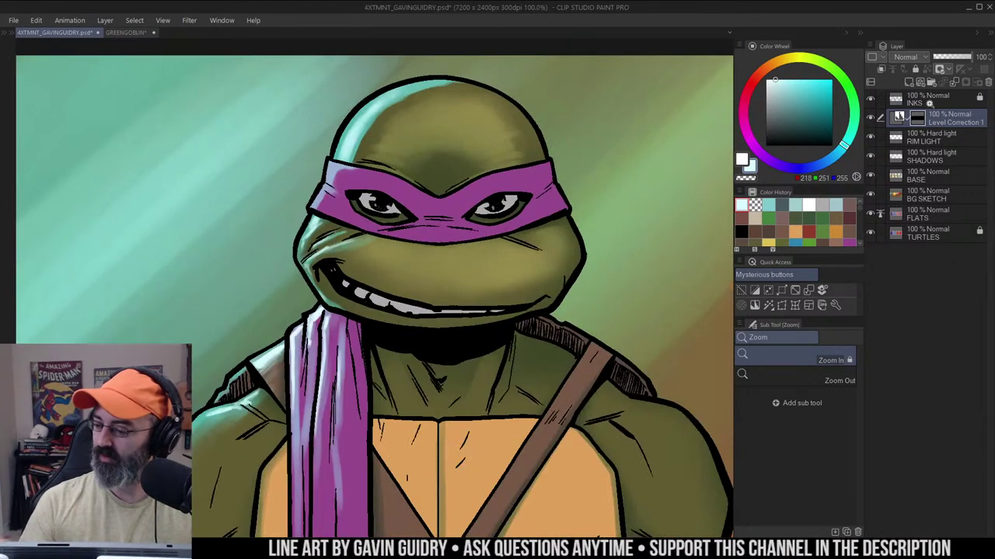
{"action": "left_click", "coordinate": [896, 137]}
{"action": "key", "text": "j"}
{"action": "mouse_move", "coordinate": [356, 157]}
{"action": "left_mouse_down"}
{"action": "mouse_move", "coordinate": [375, 124]}
{"action": "mouse_move", "coordinate": [360, 162]}
{"action": "mouse_move", "coordinate": [391, 106]}
{"action": "mouse_move", "coordinate": [450, 89]}
{"action": "mouse_move", "coordinate": [409, 94]}
{"action": "mouse_move", "coordinate": [453, 86]}
{"action": "left_mouse_up"}
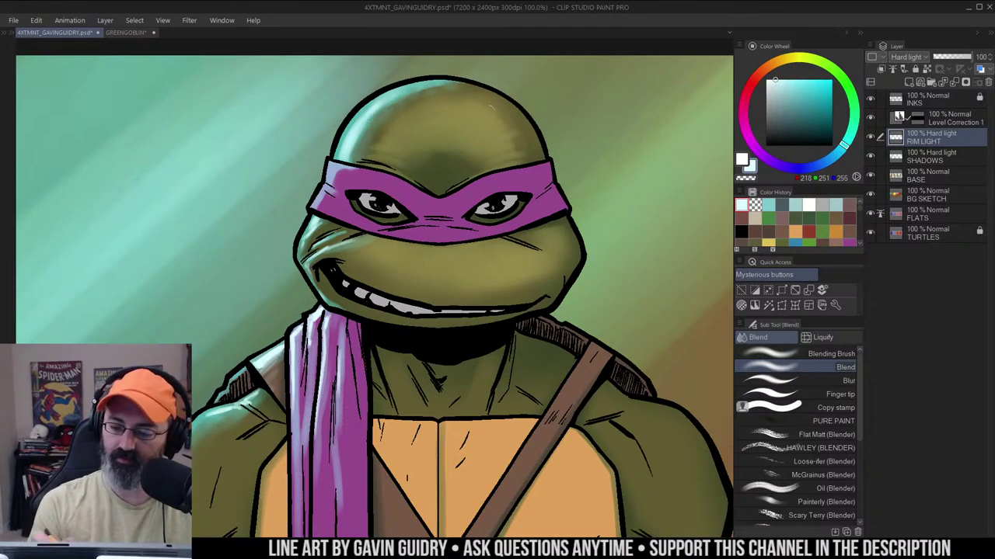
Try a Soft airbrush stroke along the lower lip on the RIM LIGHT layer
{"action": "key", "text": "ctrl+space"}
{"action": "left_click", "coordinate": [491, 118], "text": "alt"}
{"action": "left_click", "coordinate": [492, 122], "text": "alt"}
{"action": "left_click", "coordinate": [499, 160], "text": "alt"}
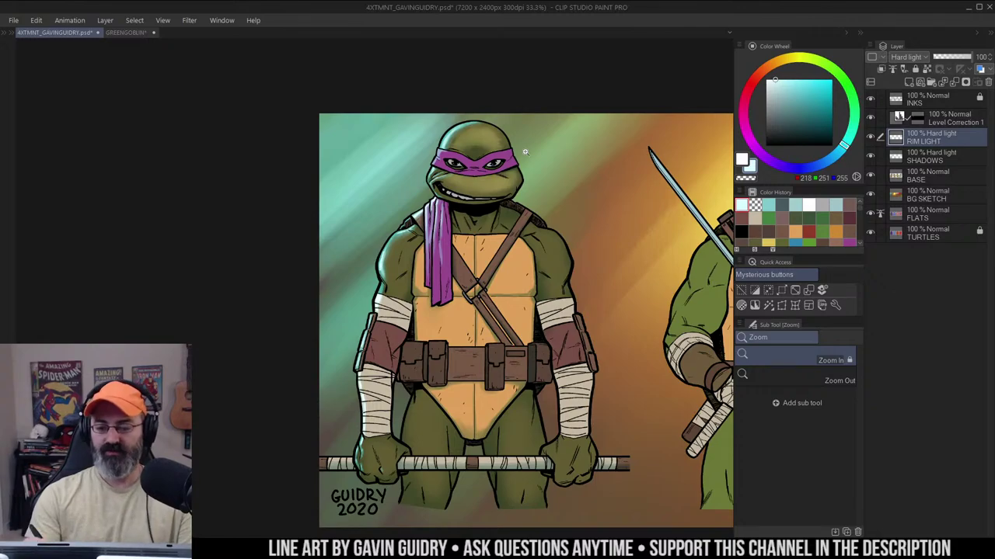
{"action": "left_click", "coordinate": [494, 155]}
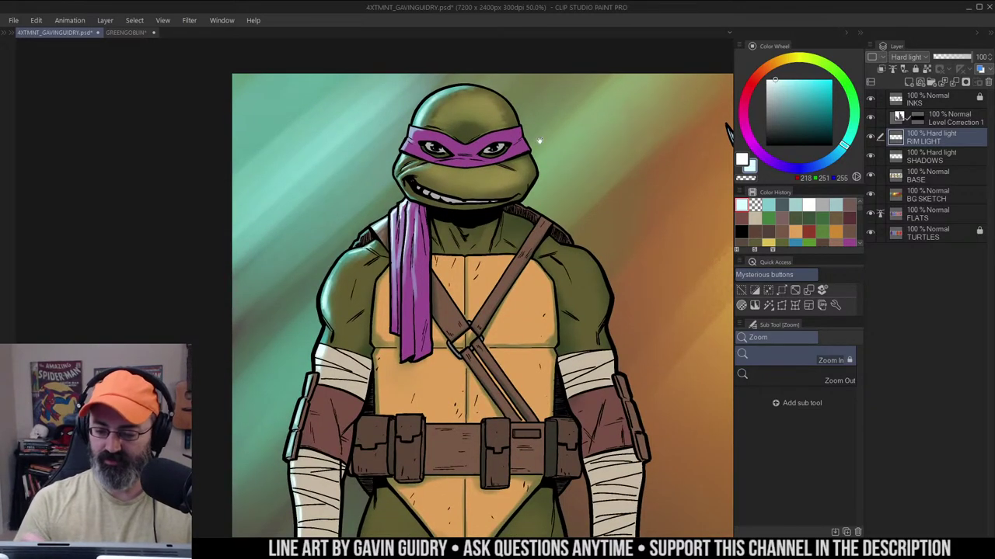
{"action": "left_click", "coordinate": [480, 195]}
{"action": "key", "text": "b"}
{"action": "key", "text": "b"}
{"action": "key", "text": "b"}
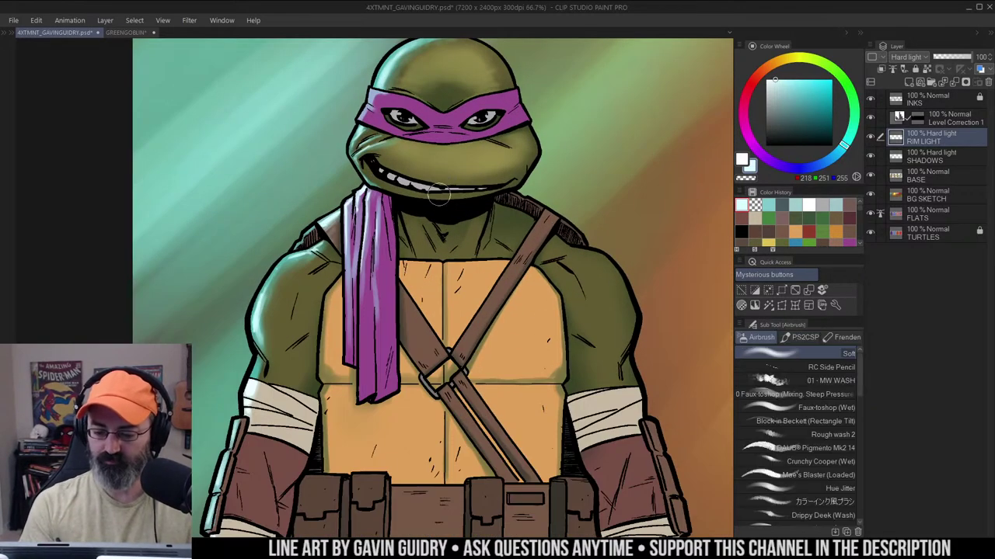
{"action": "left_click_drag", "start_coordinate": [422, 196], "coordinate": [465, 197]}
{"action": "key", "text": "ctrl+z"}
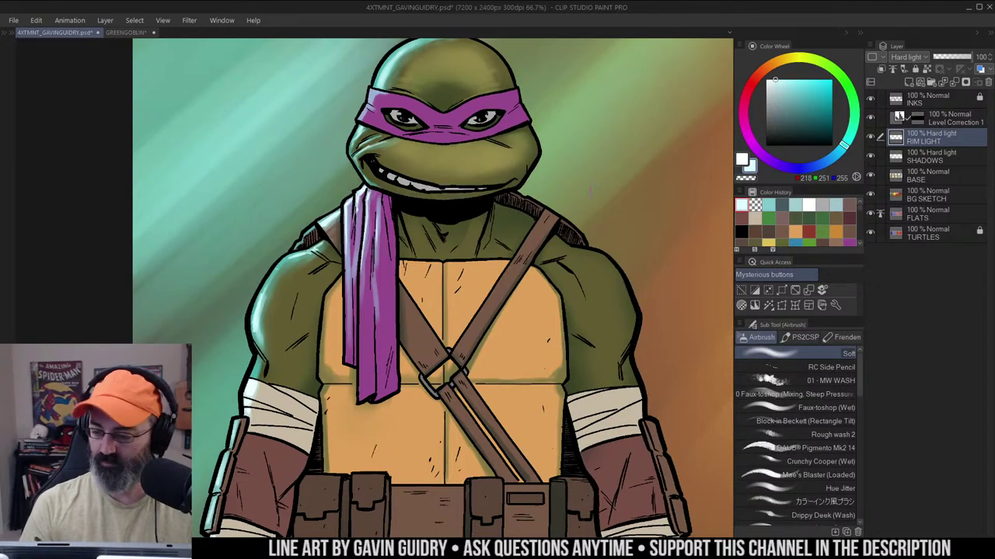
Refine the lightening along the lower lip and cheek folds on the Level Correction 1 mask with the Faux-toshop (Mixing, Steep Pressure) airbrush
{"action": "left_click", "coordinate": [943, 118]}
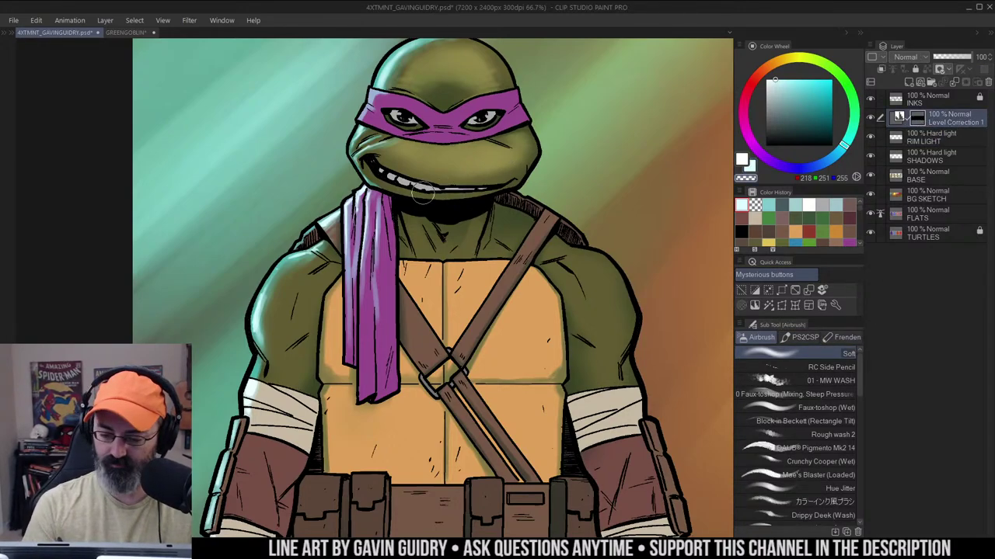
{"action": "scroll", "coordinate": [453, 194], "scroll_direction": "up", "scroll_amount": 2}
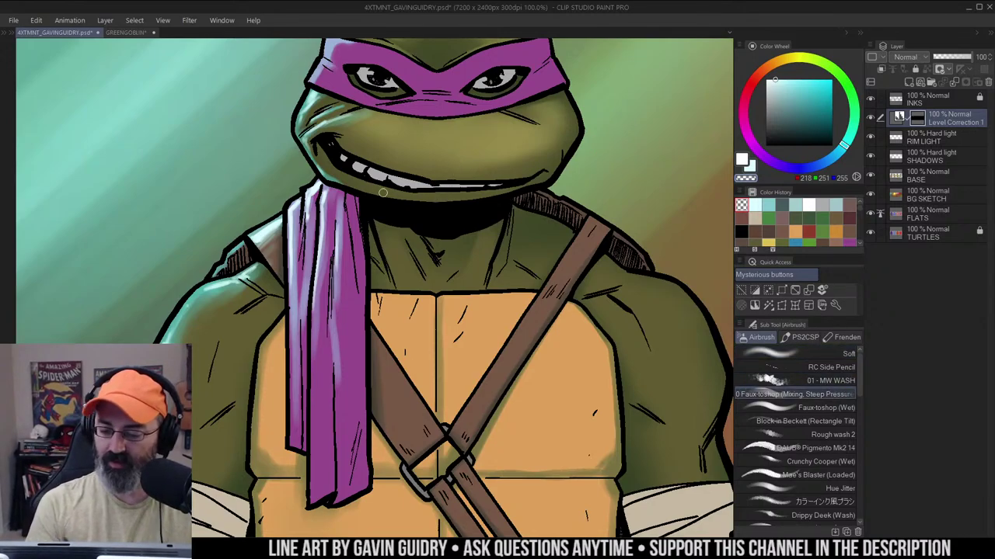
{"action": "key", "text": "c"}
{"action": "left_click_drag", "start_coordinate": [366, 183], "coordinate": [458, 194]}
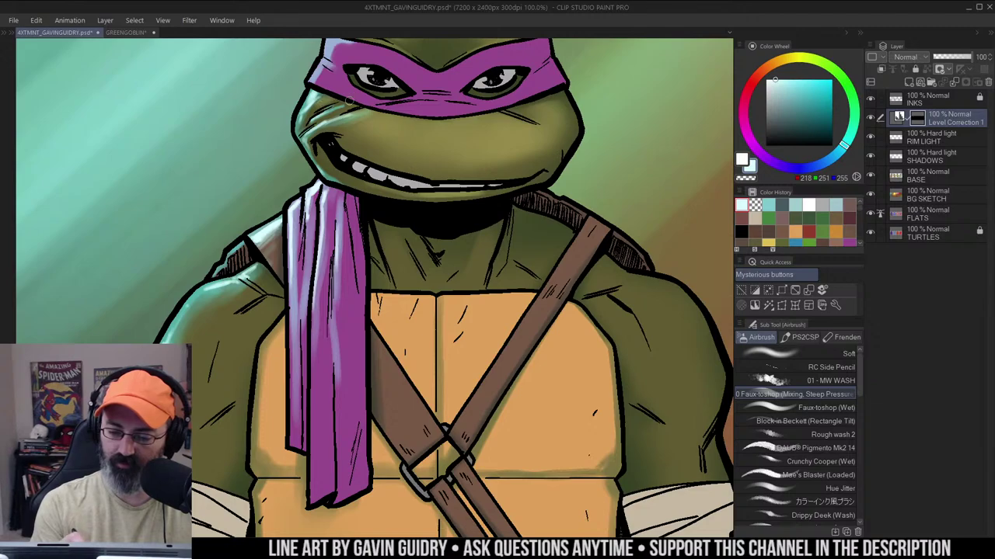
{"action": "left_click_drag", "start_coordinate": [327, 115], "coordinate": [353, 102]}
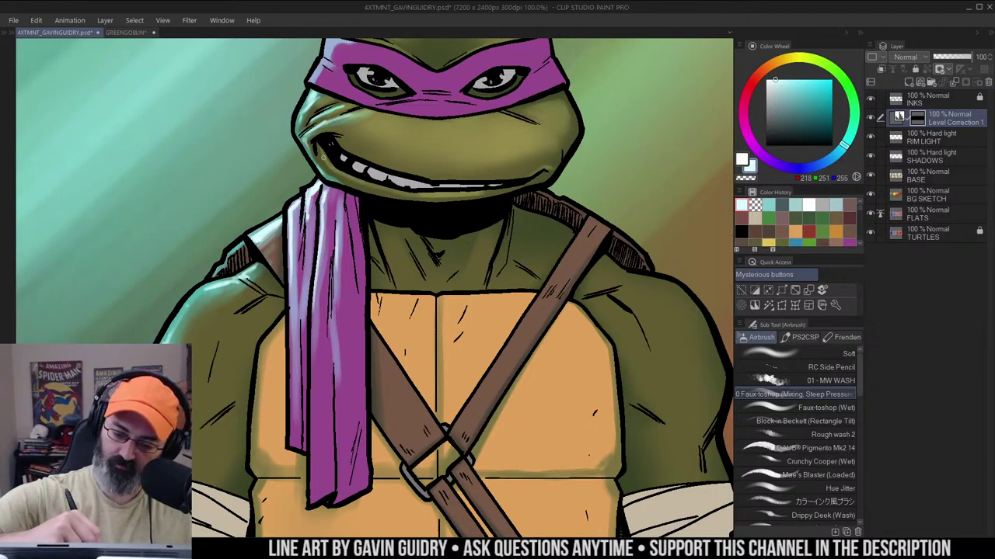
Isolate the purple-masked turtle's neck with Auto select and brush soft lightening onto it on the Level Correction 1 mask
{"action": "key", "text": "ctrl+space"}
{"action": "left_click", "coordinate": [494, 173], "text": "alt"}
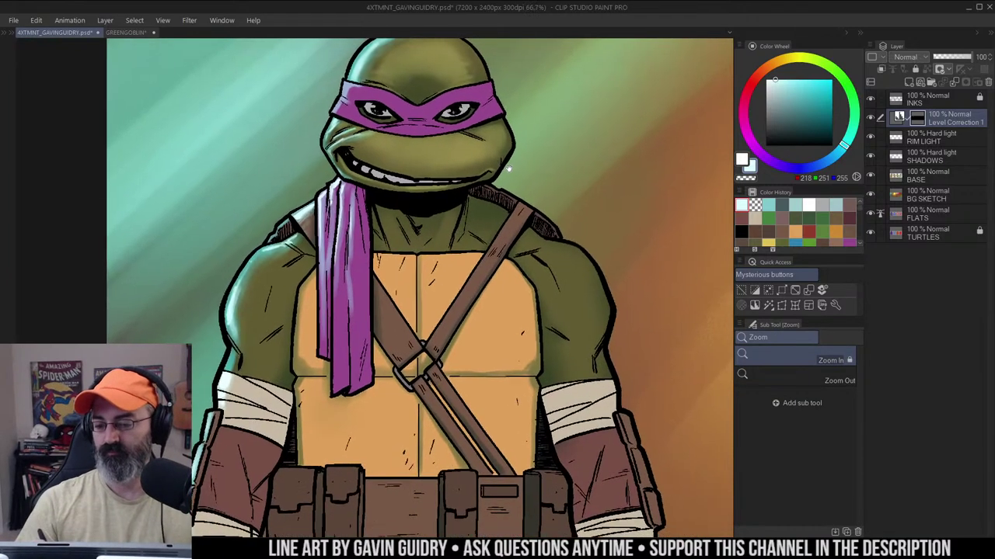
{"action": "left_click", "coordinate": [503, 196], "text": "alt"}
{"action": "left_click_drag", "start_coordinate": [509, 196], "coordinate": [521, 173]}
{"action": "left_click", "coordinate": [522, 171]}
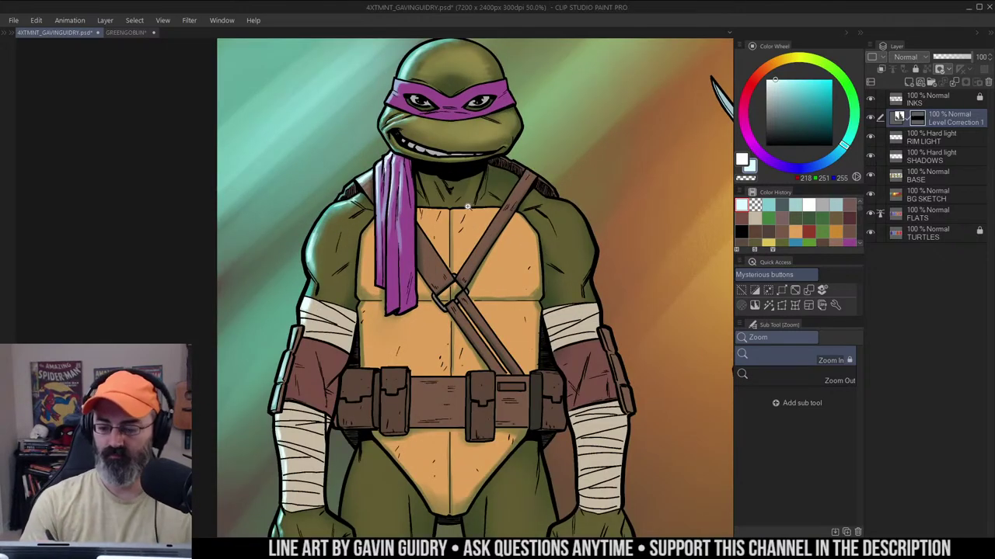
{"action": "key", "text": "w"}
{"action": "key", "text": "b"}
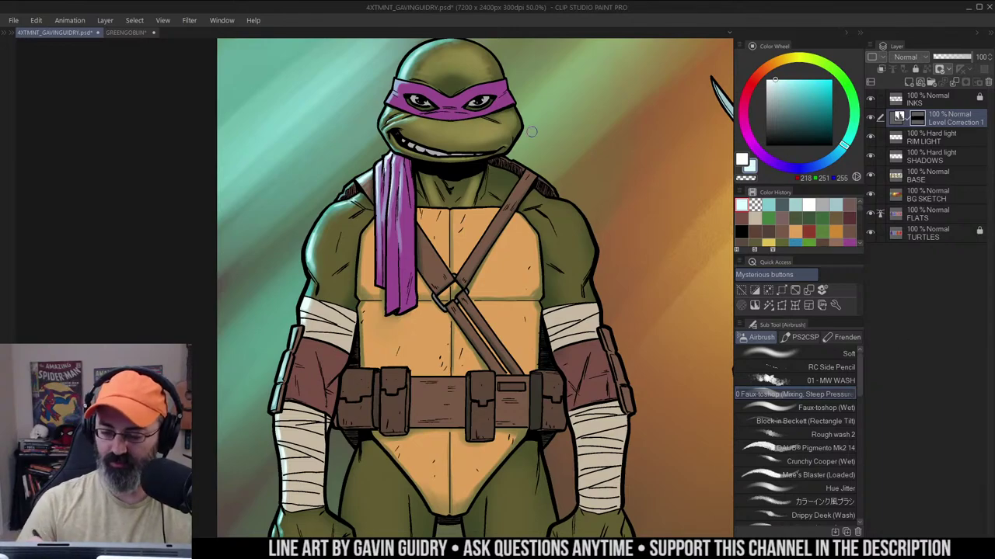
{"action": "scroll", "coordinate": [440, 190], "scroll_direction": "up", "scroll_amount": 1}
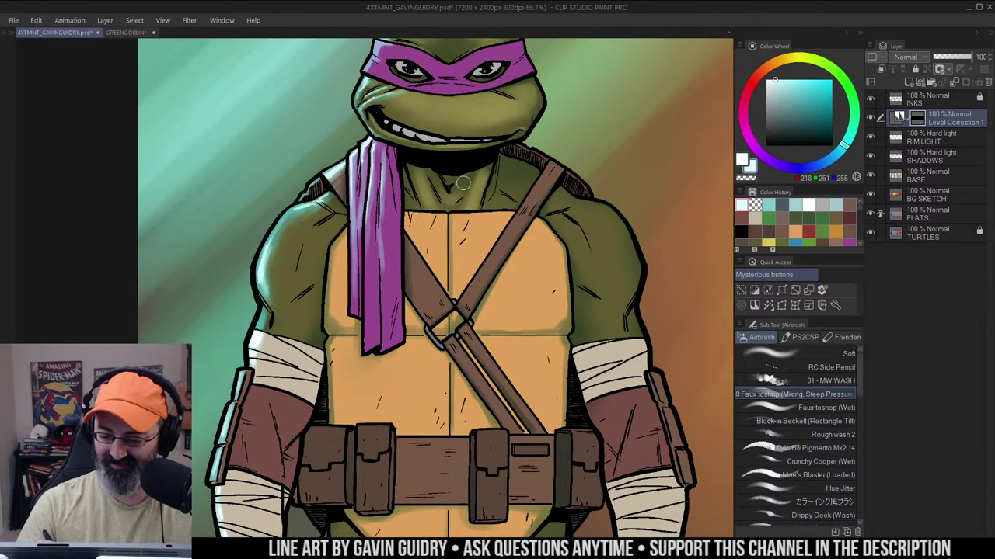
Select the turtle's shoulder and arm areas and brush lightening over the muscles of both upper arms
{"action": "scroll", "coordinate": [505, 172], "scroll_direction": "down", "scroll_amount": 2}
{"action": "left_click_drag", "start_coordinate": [540, 218], "coordinate": [519, 211]}
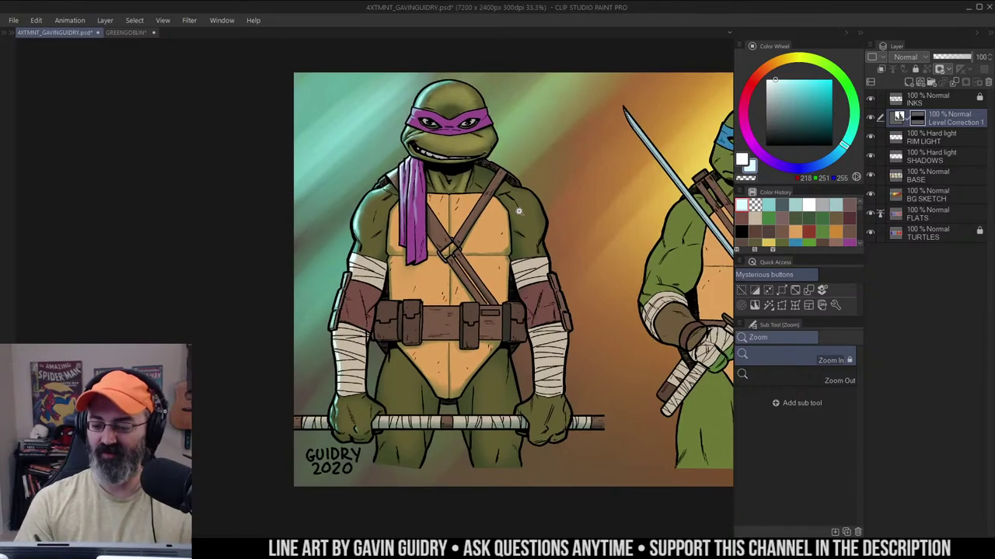
{"action": "scroll", "coordinate": [519, 210], "scroll_direction": "up", "scroll_amount": 1}
{"action": "key", "text": "w"}
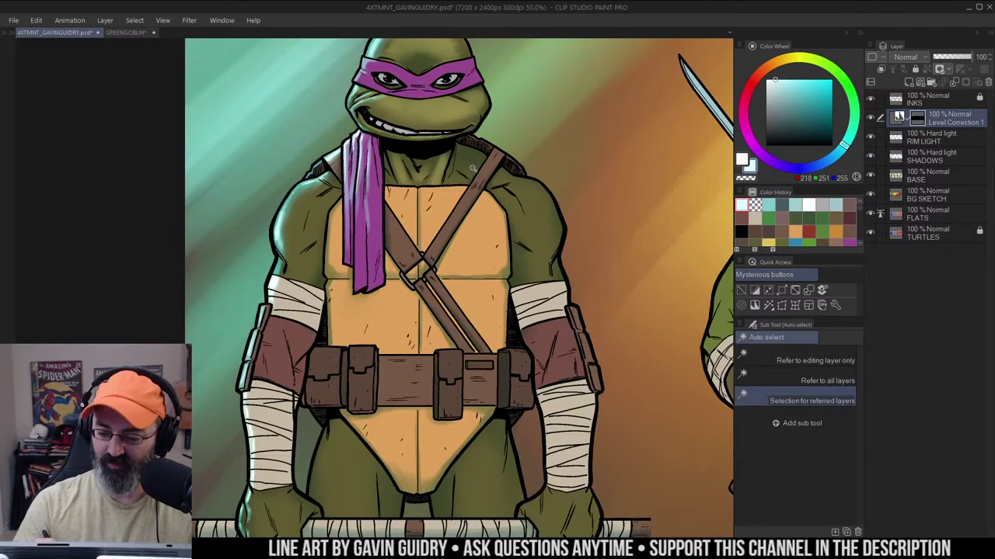
{"action": "left_click", "coordinate": [568, 60]}
{"action": "key", "text": "b"}
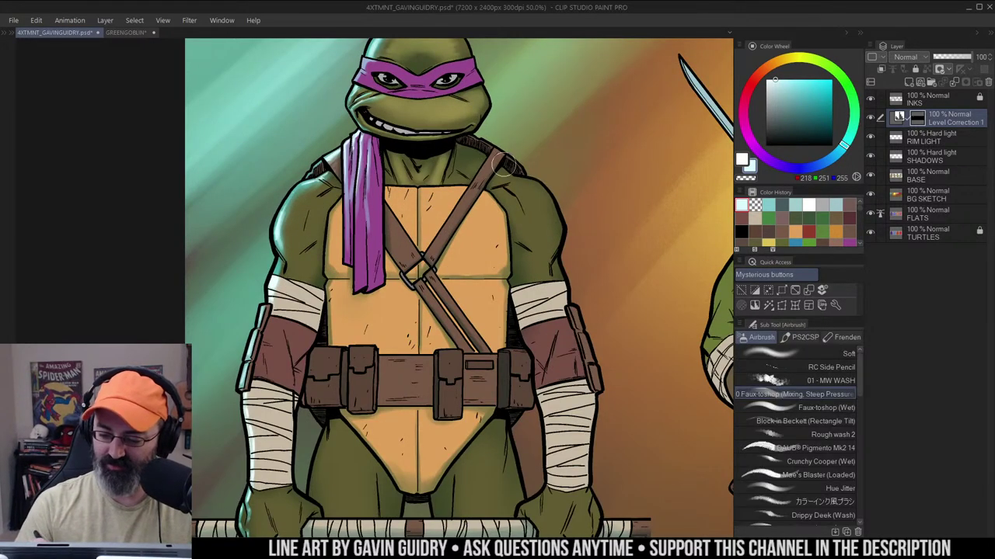
{"action": "scroll", "coordinate": [501, 177], "scroll_direction": "up", "scroll_amount": 1}
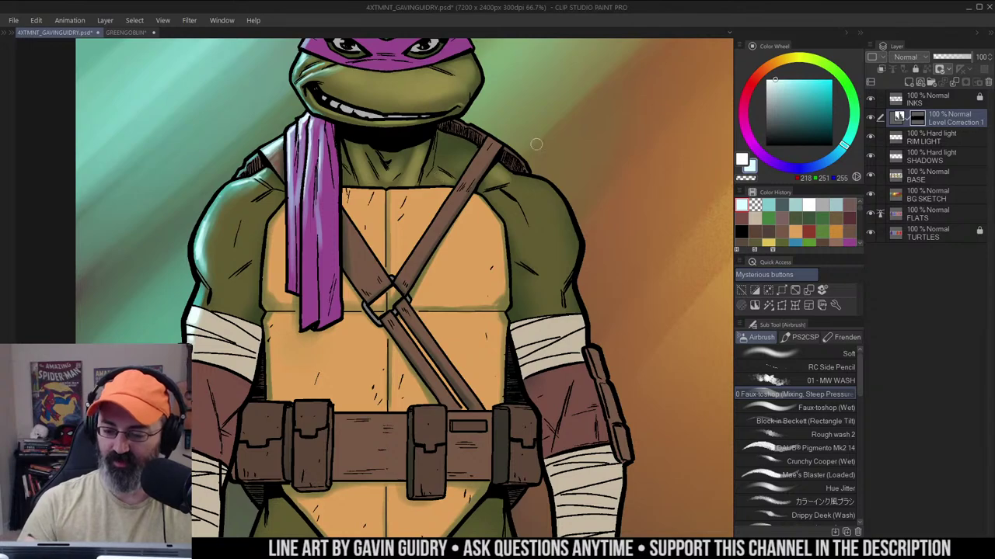
{"action": "left_click_drag", "start_coordinate": [581, 139], "coordinate": [571, 118]}
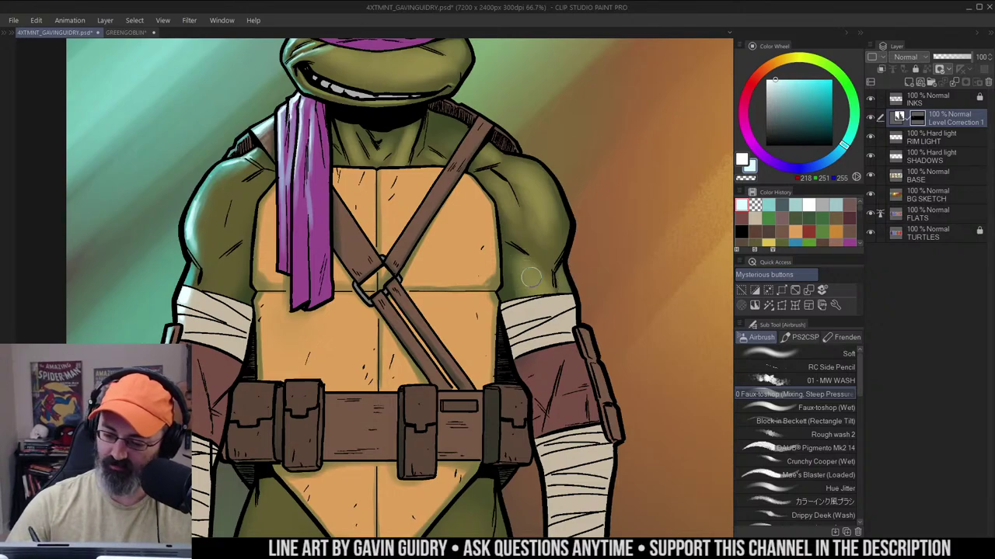
{"action": "left_click_drag", "start_coordinate": [527, 107], "coordinate": [619, 87]}
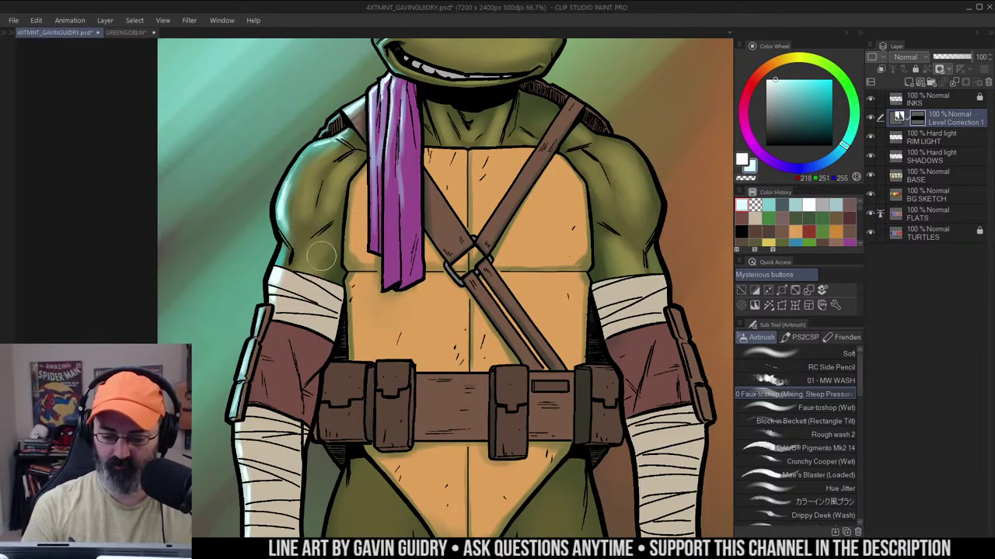
Clear the selection and examine the lightened arms and neck against the whole figure and the neighbouring turtle
{"action": "left_click", "coordinate": [486, 195], "text": "alt"}
{"action": "left_click", "coordinate": [473, 184], "text": "alt"}
{"action": "scroll", "coordinate": [482, 186], "scroll_direction": "down", "scroll_amount": 1}
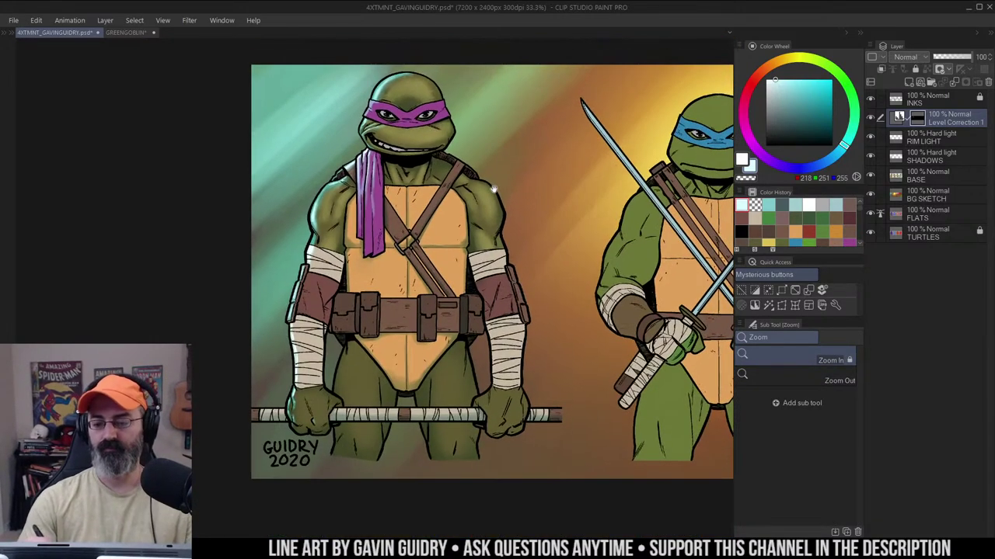
{"action": "scroll", "coordinate": [485, 198], "scroll_direction": "down", "scroll_amount": 1}
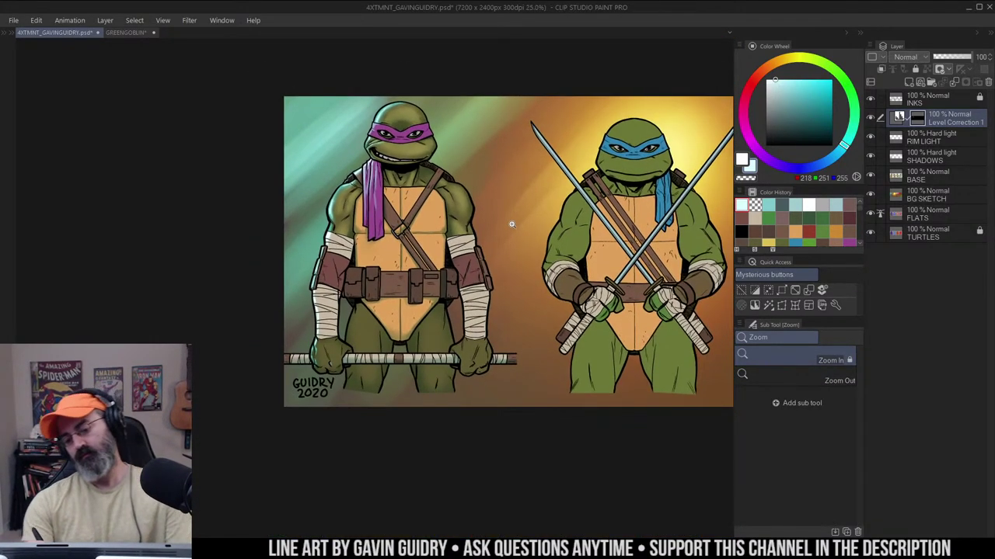
{"action": "left_click_drag", "start_coordinate": [502, 190], "coordinate": [519, 175]}
{"action": "key", "text": "m"}
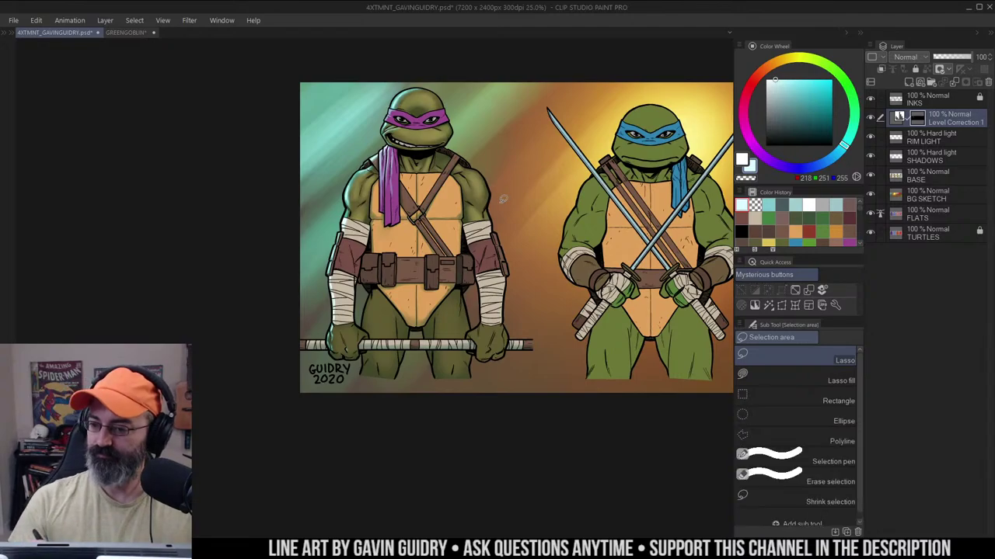
{"action": "left_click_drag", "start_coordinate": [495, 139], "coordinate": [467, 164]}
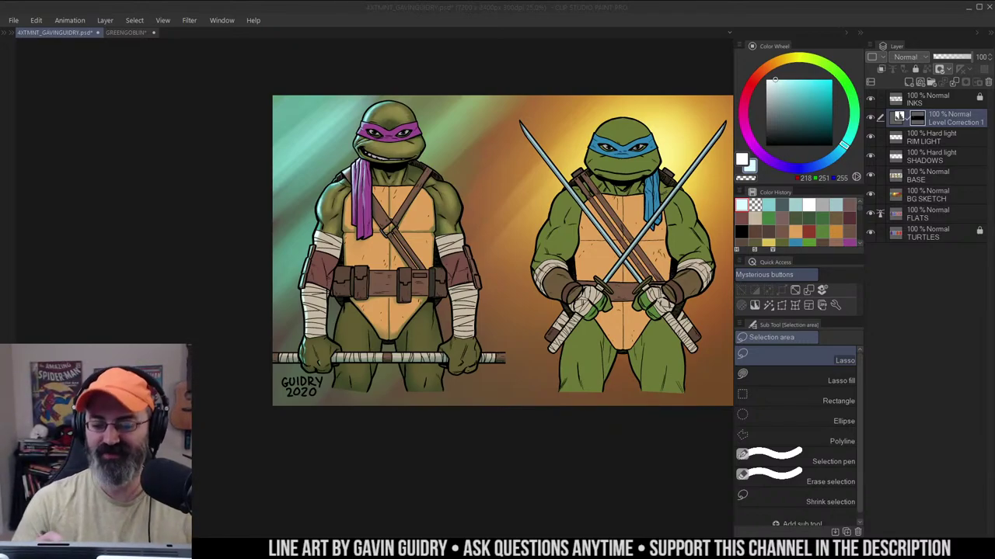
{"action": "key", "text": "ctrl+space"}
{"action": "left_click", "coordinate": [439, 191]}
{"action": "left_click", "coordinate": [449, 192]}
{"action": "mouse_move", "coordinate": [439, 155]}
{"action": "left_mouse_down"}
{"action": "mouse_move", "coordinate": [464, 193]}
{"action": "mouse_move", "coordinate": [468, 175]}
{"action": "left_mouse_up"}
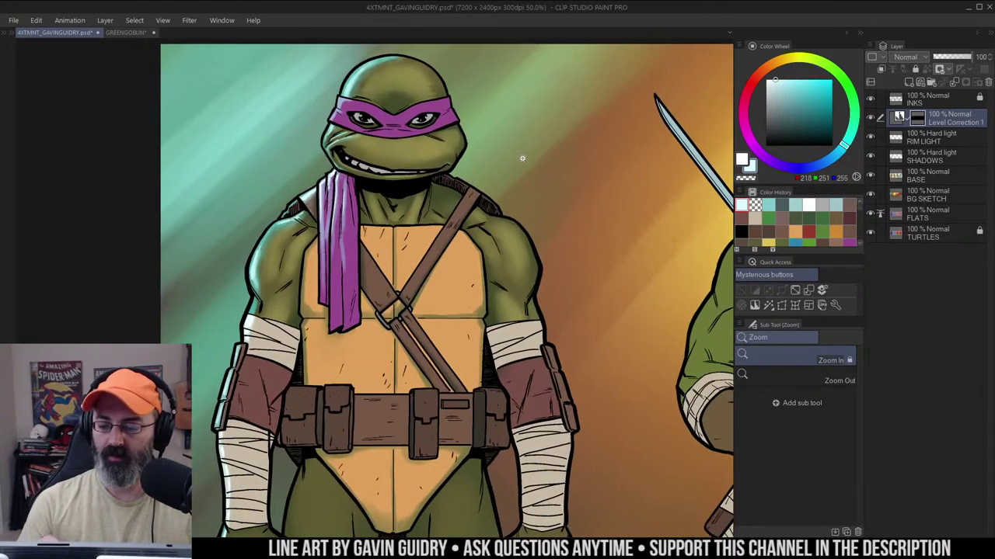
Soften the edges of the lightening on the arms and jaw using the Soft airbrush with transparent colour
{"action": "key", "text": "b"}
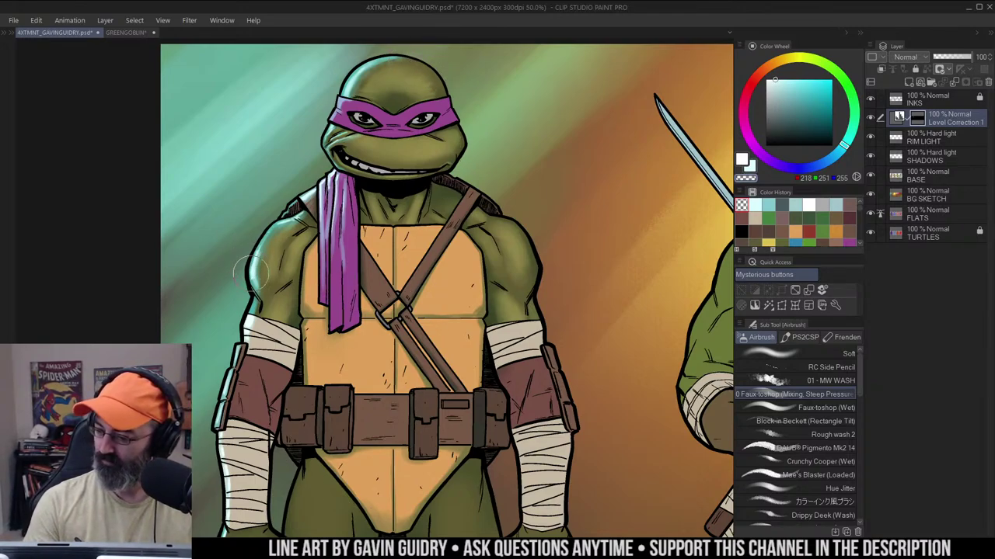
{"action": "left_click", "coordinate": [839, 353]}
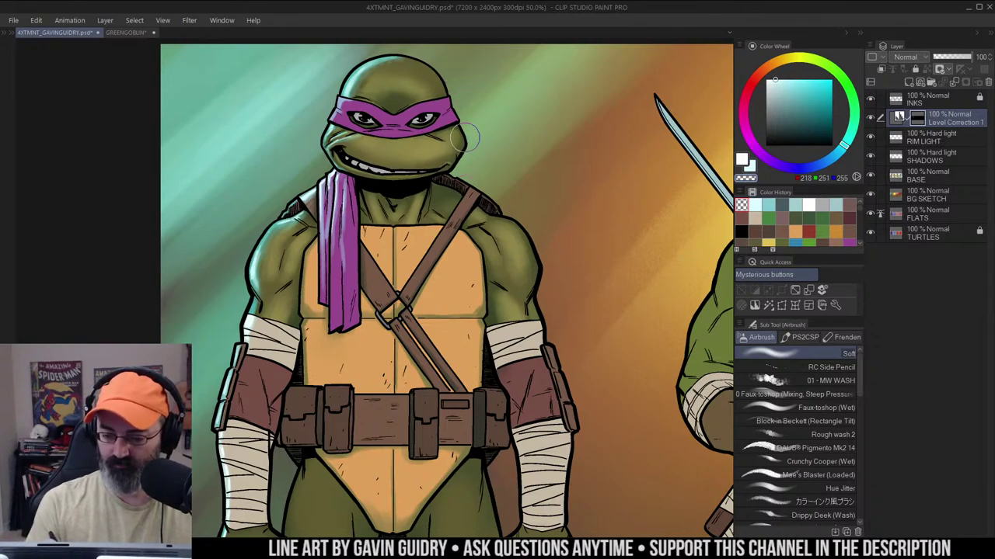
{"action": "left_click_drag", "start_coordinate": [367, 238], "coordinate": [403, 195]}
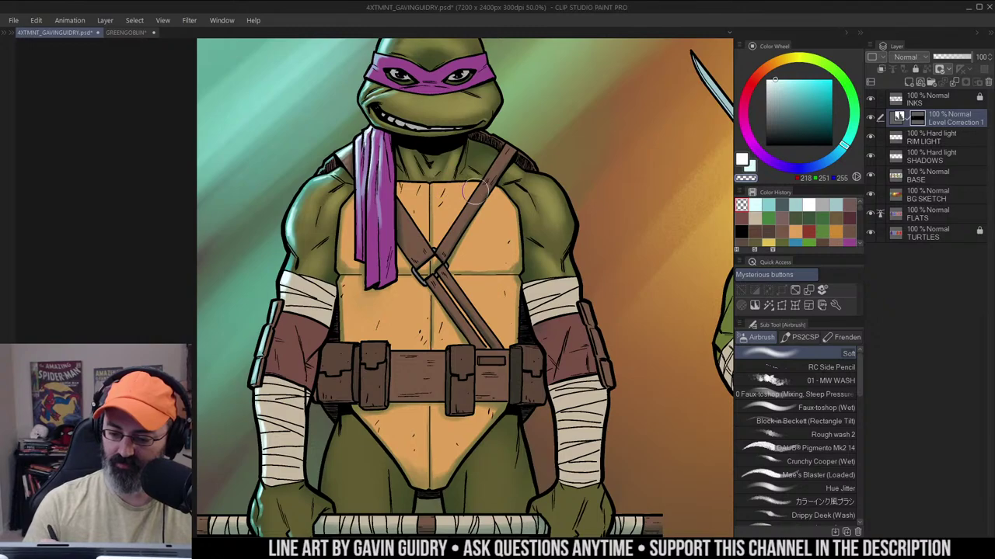
Select the turtle's leg areas with Auto select and try a Soft airbrush lightening stroke down one thigh
{"action": "key", "text": "ctrl+space"}
{"action": "left_click_drag", "start_coordinate": [497, 215], "coordinate": [454, 229]}
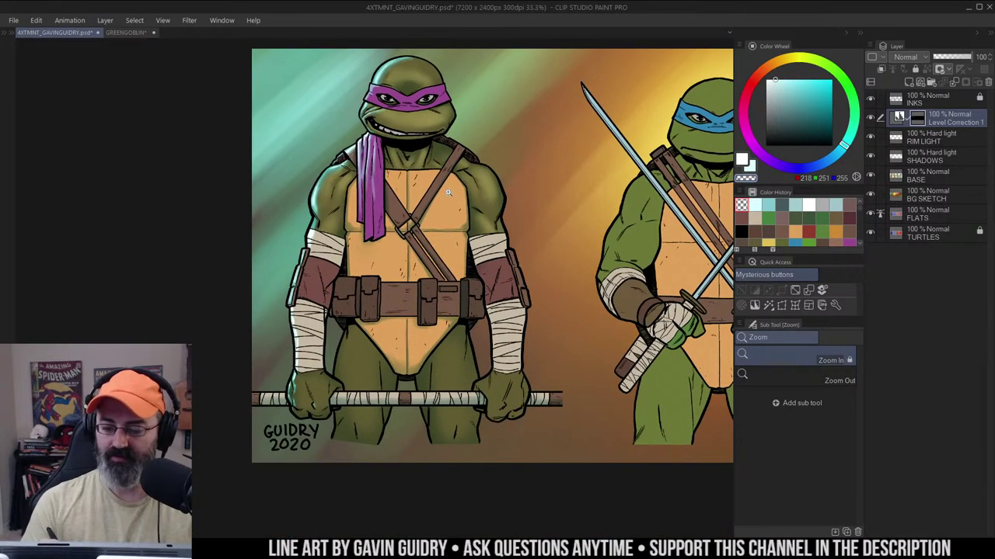
{"action": "left_click", "coordinate": [449, 193], "text": "alt"}
{"action": "left_click", "coordinate": [445, 217], "text": "alt"}
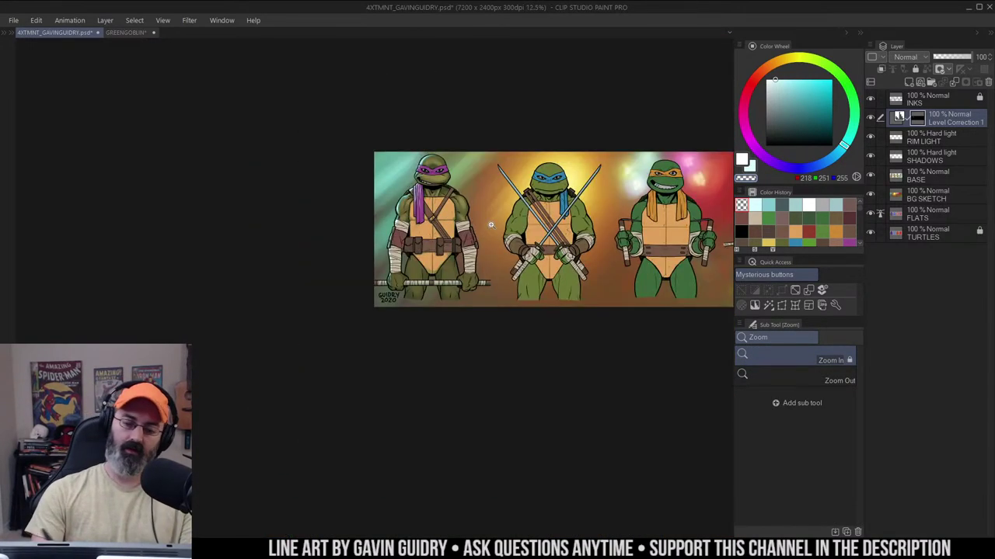
{"action": "left_click", "coordinate": [448, 224]}
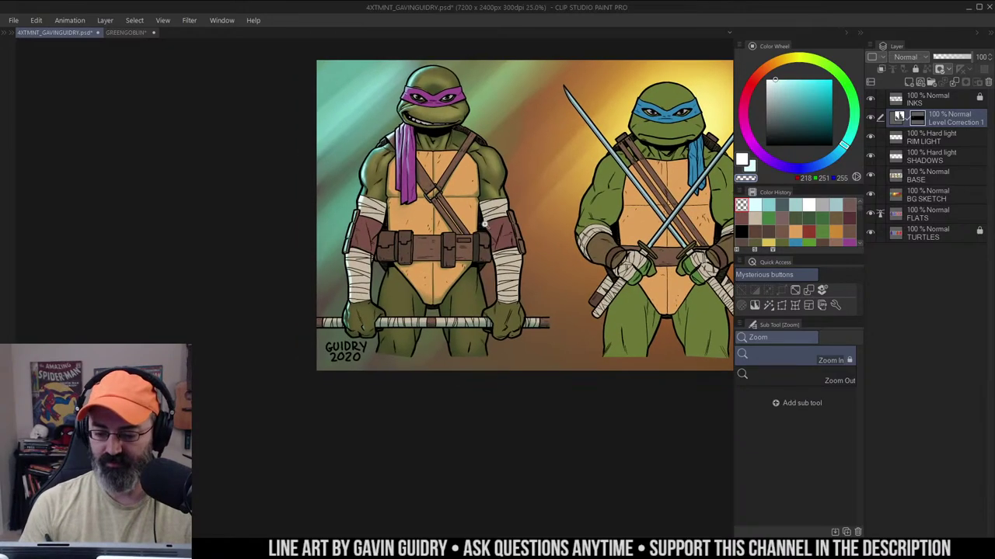
{"action": "left_click_drag", "start_coordinate": [494, 171], "coordinate": [527, 192]}
{"action": "left_click", "coordinate": [417, 298]}
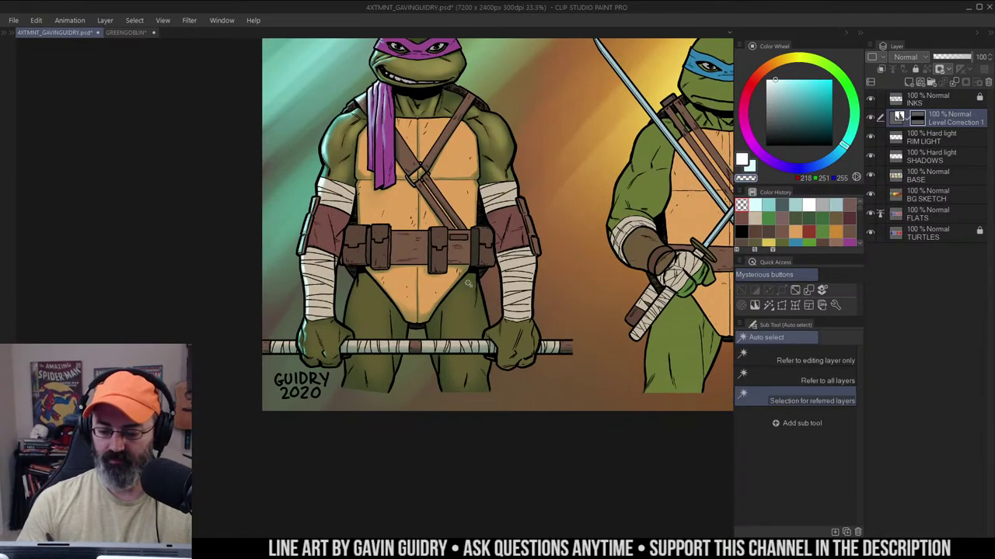
{"action": "key", "text": "b"}
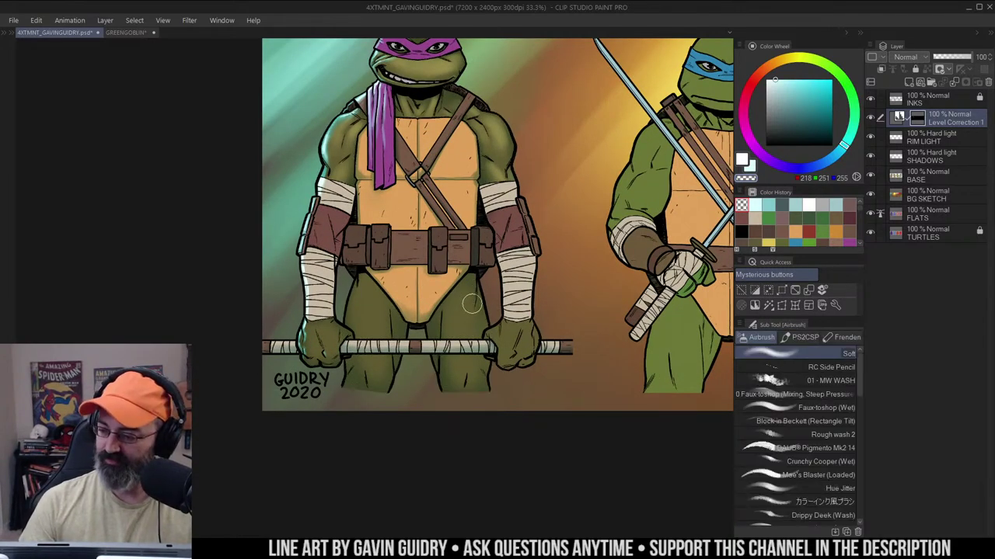
{"action": "left_click_drag", "start_coordinate": [462, 294], "coordinate": [463, 335]}
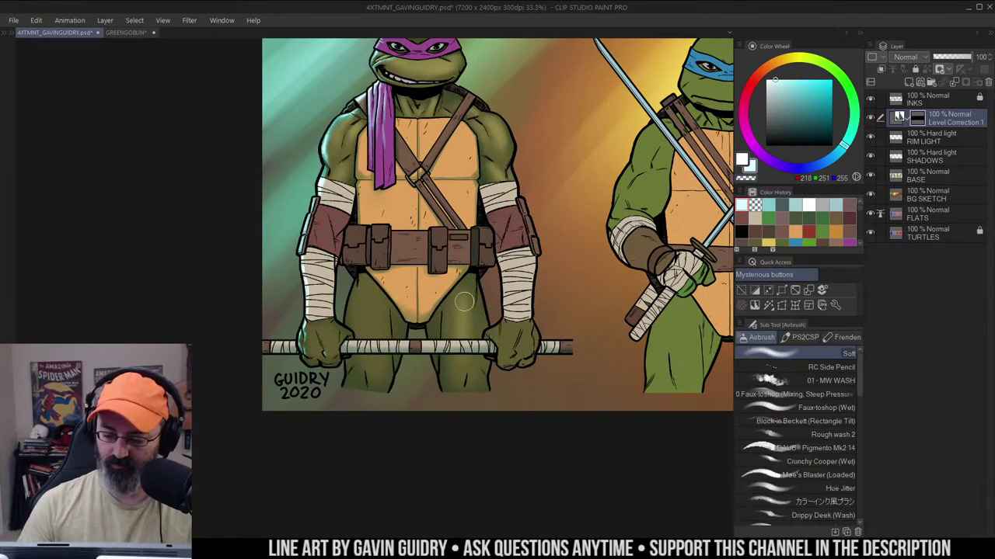
{"action": "key", "text": "ctrl+z"}
Enlarge the Soft airbrush and brush broad lightening down both legs, above and below the staff
{"action": "key", "text": "bracketright"}
{"action": "key", "text": "bracketright"}
{"action": "key", "text": "bracketright"}
{"action": "key", "text": "bracketright"}
{"action": "left_click_drag", "start_coordinate": [464, 299], "coordinate": [460, 330]}
{"action": "key", "text": "bracketleft"}
{"action": "key", "text": "bracketleft"}
{"action": "key", "text": "bracketleft"}
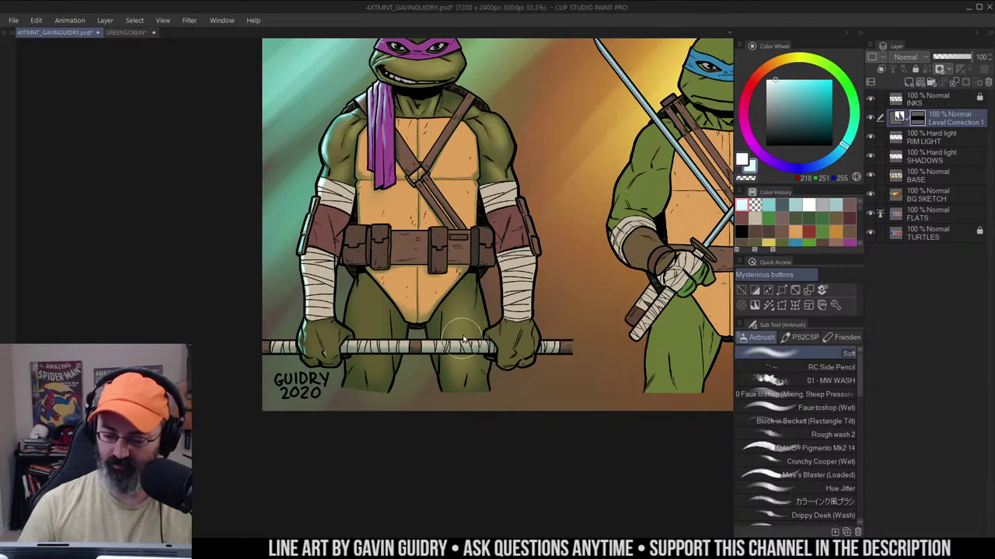
{"action": "left_click_drag", "start_coordinate": [477, 366], "coordinate": [476, 398]}
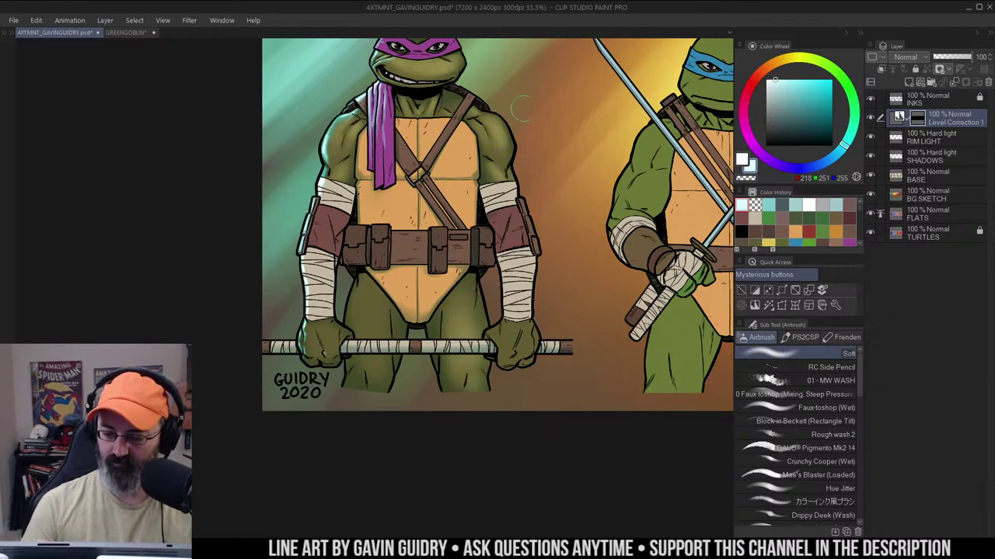
{"action": "key", "text": "ctrl+z"}
{"action": "left_click_drag", "start_coordinate": [369, 302], "coordinate": [371, 377]}
Examine the lightened legs against the full lineup and return to the purple-masked turtle's upper body with the Faux-toshop (Mixing, Steep Pressure) airbrush
{"action": "key", "text": "ctrl+space"}
{"action": "left_click_drag", "start_coordinate": [513, 245], "coordinate": [492, 252]}
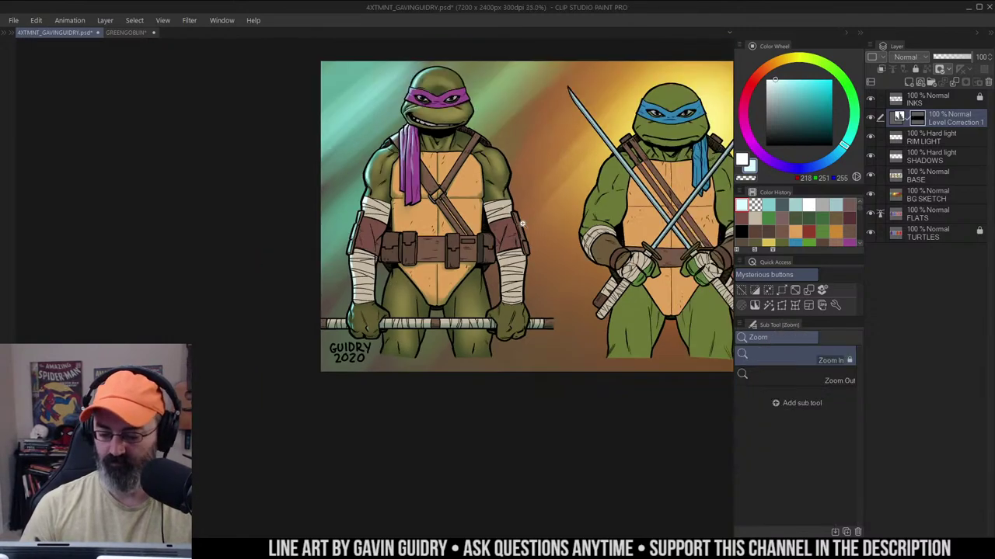
{"action": "left_click_drag", "start_coordinate": [497, 187], "coordinate": [470, 210]}
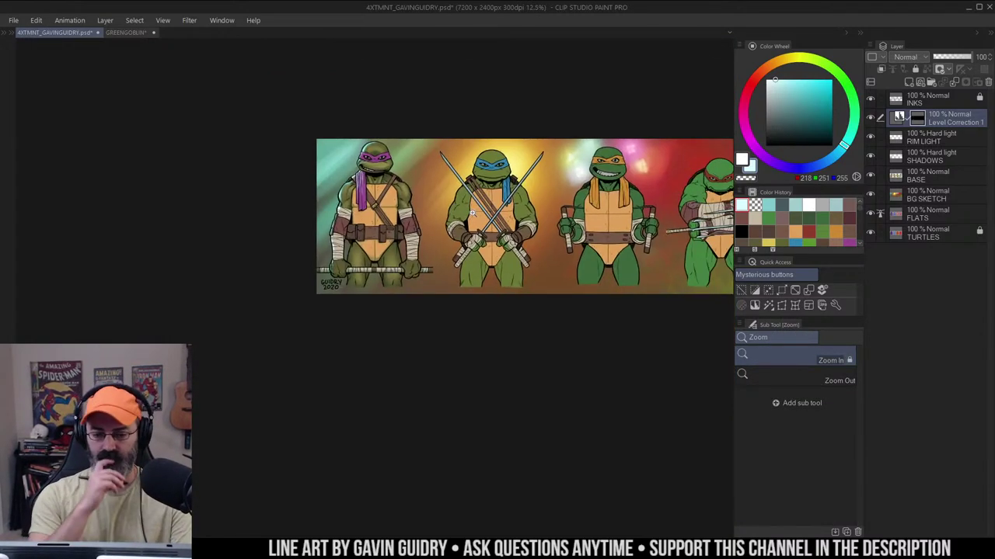
{"action": "left_click_drag", "start_coordinate": [399, 204], "coordinate": [455, 191]}
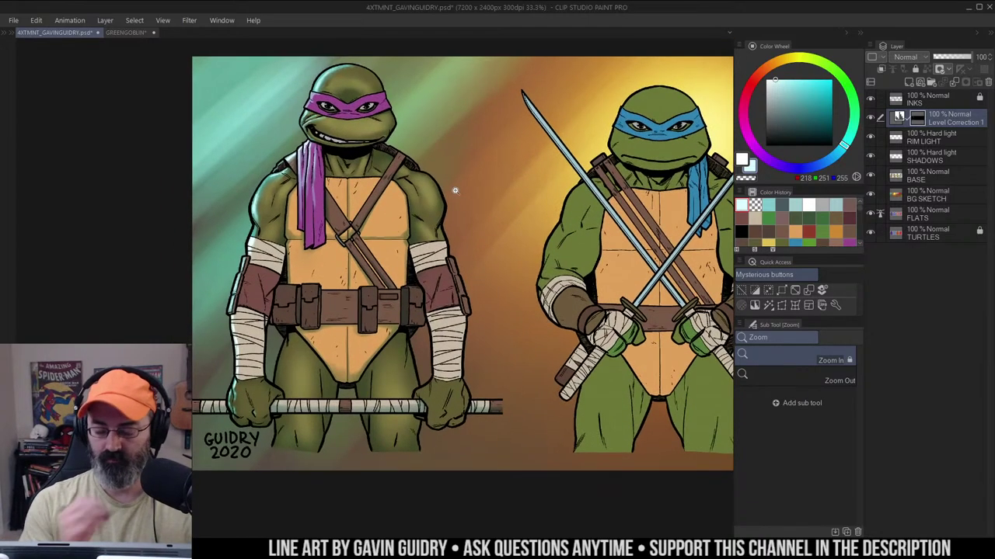
{"action": "left_click", "coordinate": [369, 100]}
{"action": "left_click", "coordinate": [424, 128]}
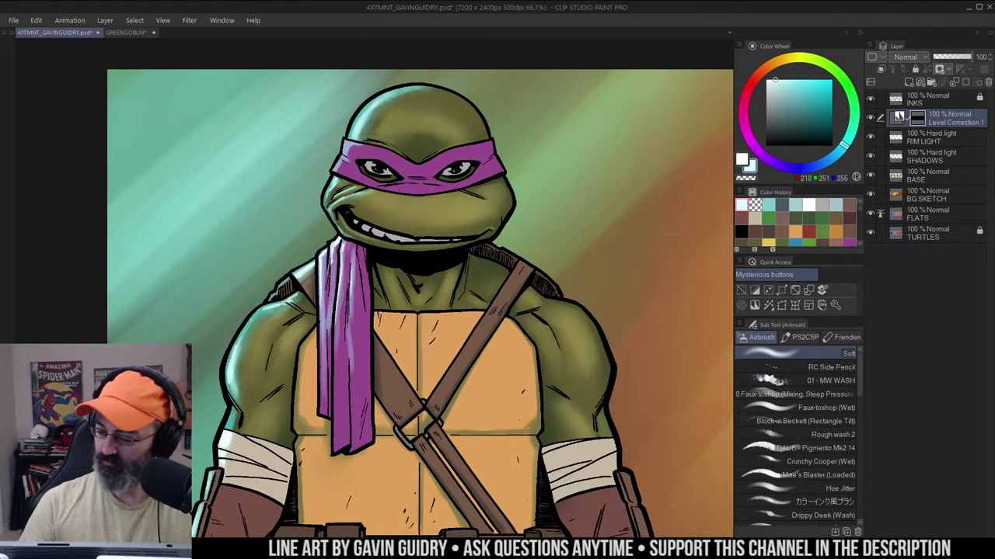
{"action": "left_click", "coordinate": [838, 394]}
{"action": "left_click_drag", "start_coordinate": [568, 189], "coordinate": [534, 151]}
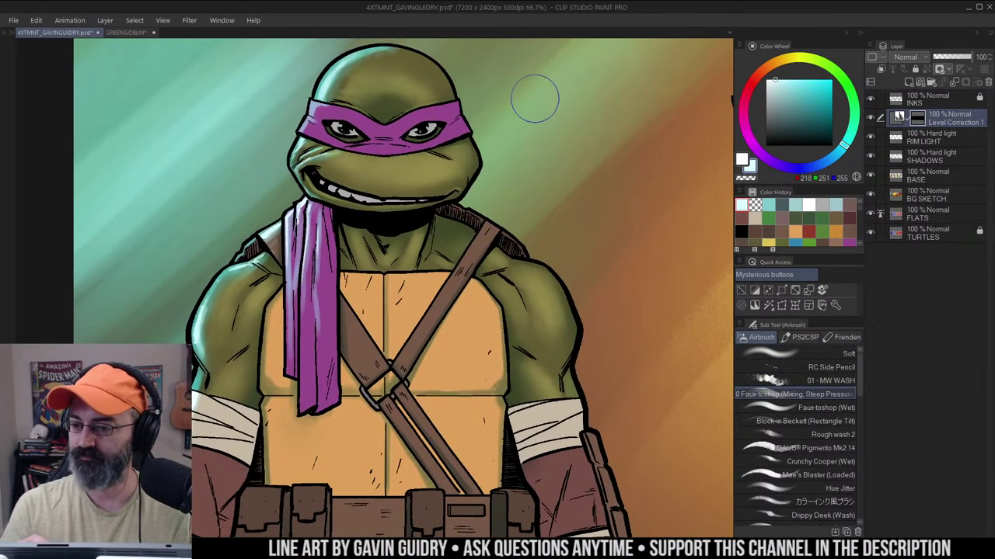
Select the turtle's purple mask areas with Auto select and airbrush lightening along the mask's brow through the level correction mask
{"action": "left_click_drag", "start_coordinate": [535, 98], "coordinate": [536, 119]}
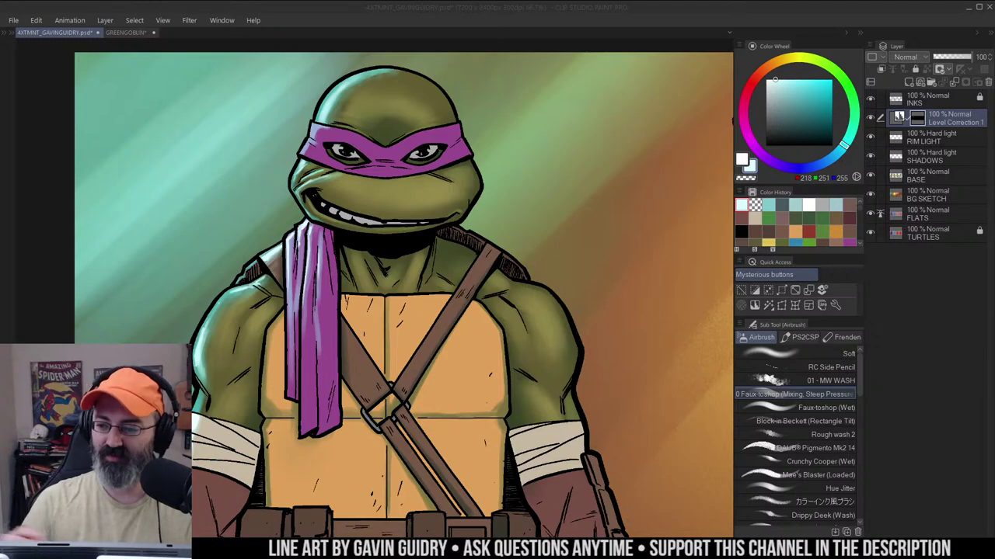
{"action": "key", "text": "w"}
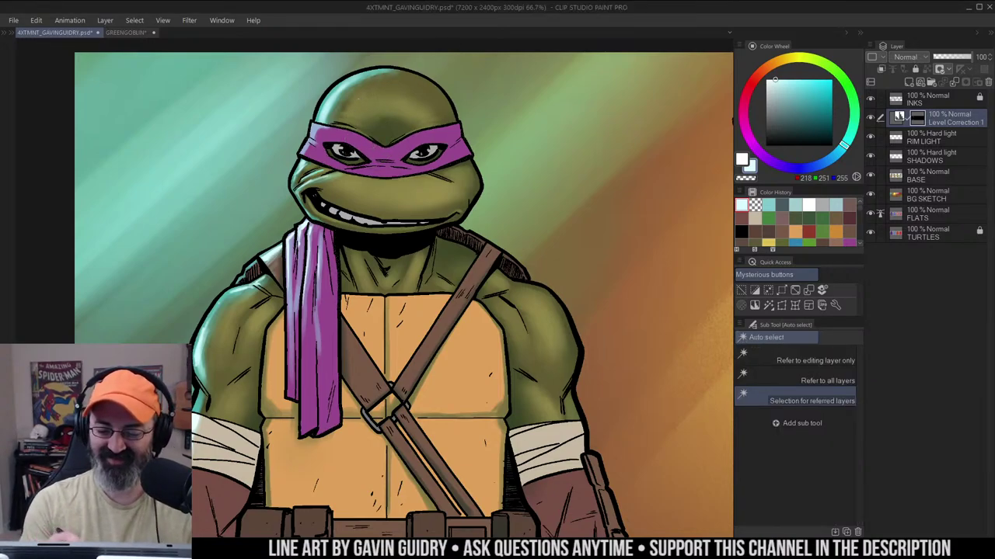
{"action": "key", "text": "b"}
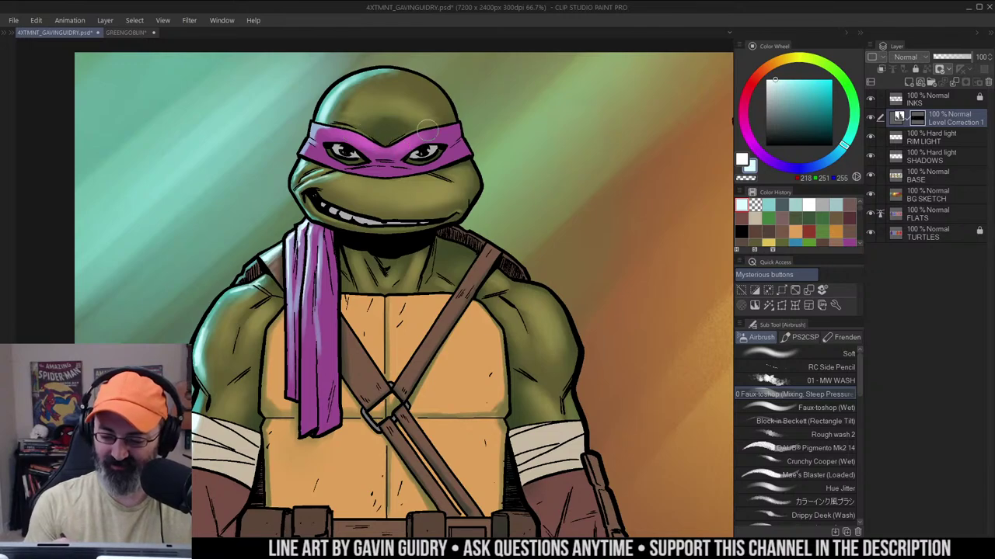
Brush lightening along the purple mask's lower edge, the nose bridge and the areas around both eyes, refining it with transparent colour
{"action": "key", "text": "ctrl+space"}
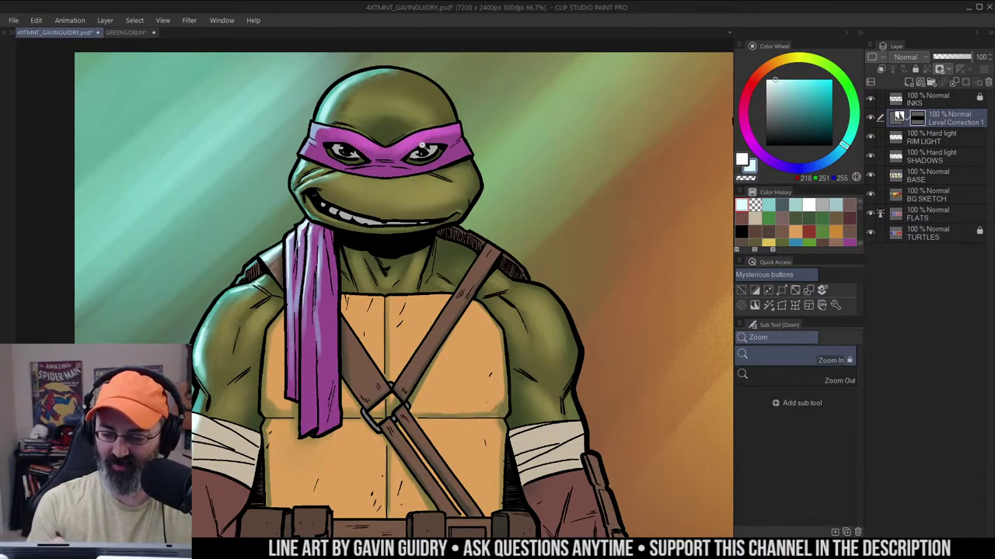
{"action": "left_click", "coordinate": [421, 145]}
{"action": "key", "text": "b"}
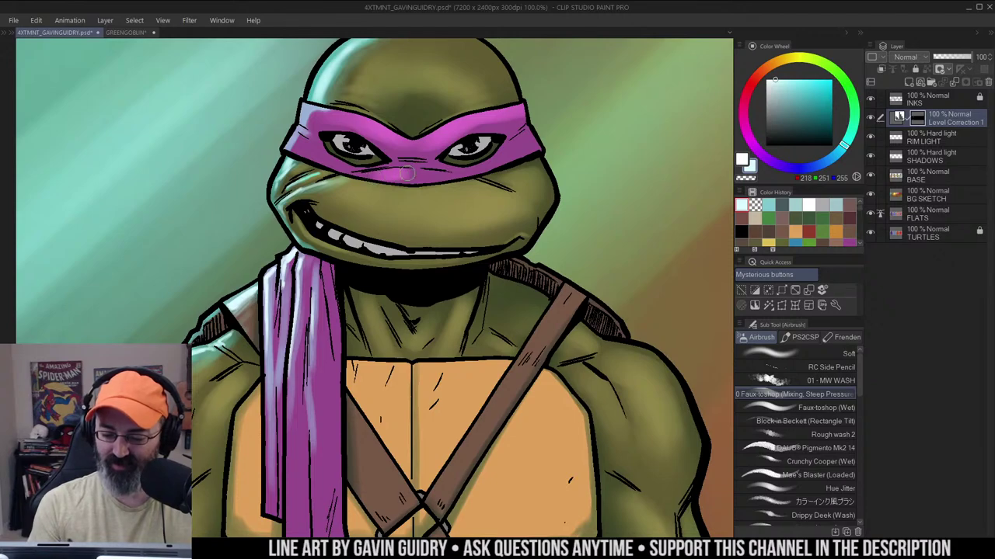
{"action": "mouse_move", "coordinate": [407, 174]}
{"action": "left_mouse_down"}
{"action": "mouse_move", "coordinate": [447, 182]}
{"action": "mouse_move", "coordinate": [374, 182]}
{"action": "mouse_move", "coordinate": [450, 177]}
{"action": "left_mouse_up"}
{"action": "key", "text": "ctrl+z"}
{"action": "mouse_move", "coordinate": [368, 178]}
{"action": "left_mouse_down"}
{"action": "mouse_move", "coordinate": [455, 183]}
{"action": "mouse_move", "coordinate": [381, 178]}
{"action": "left_mouse_up"}
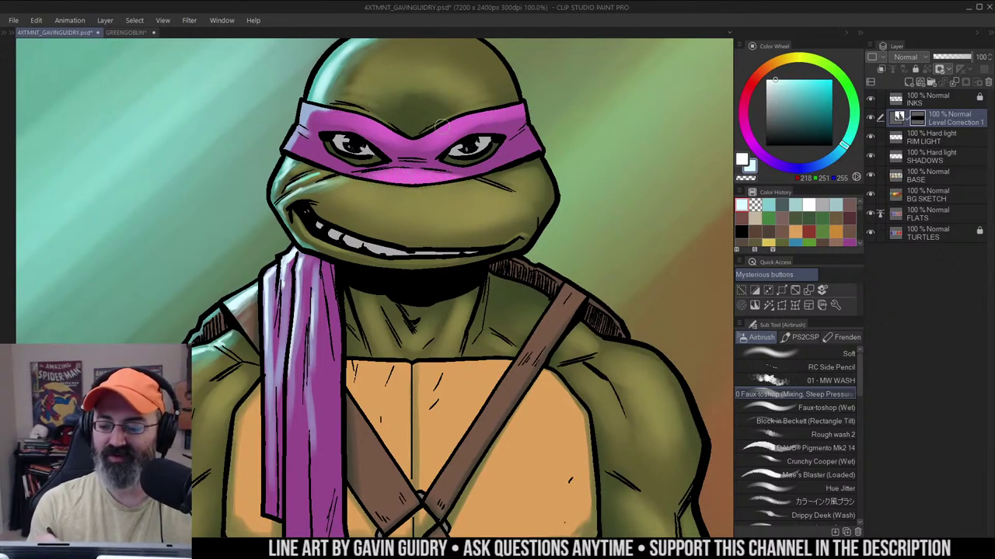
{"action": "mouse_move", "coordinate": [442, 127]}
{"action": "left_mouse_down"}
{"action": "mouse_move", "coordinate": [432, 133]}
{"action": "mouse_move", "coordinate": [448, 149]}
{"action": "left_mouse_up"}
{"action": "key", "text": "c"}
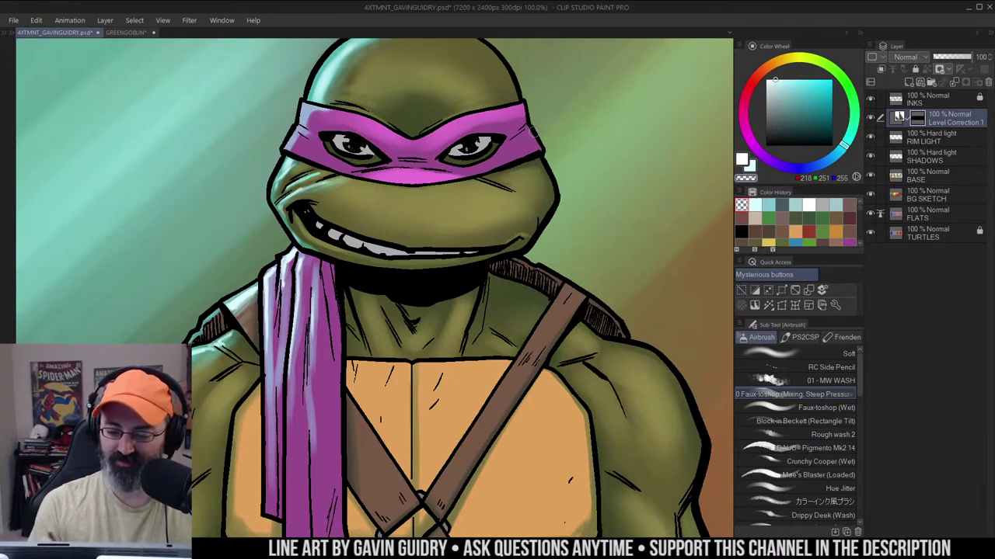
{"action": "key", "text": "c"}
{"action": "left_click_drag", "start_coordinate": [394, 149], "coordinate": [419, 147]}
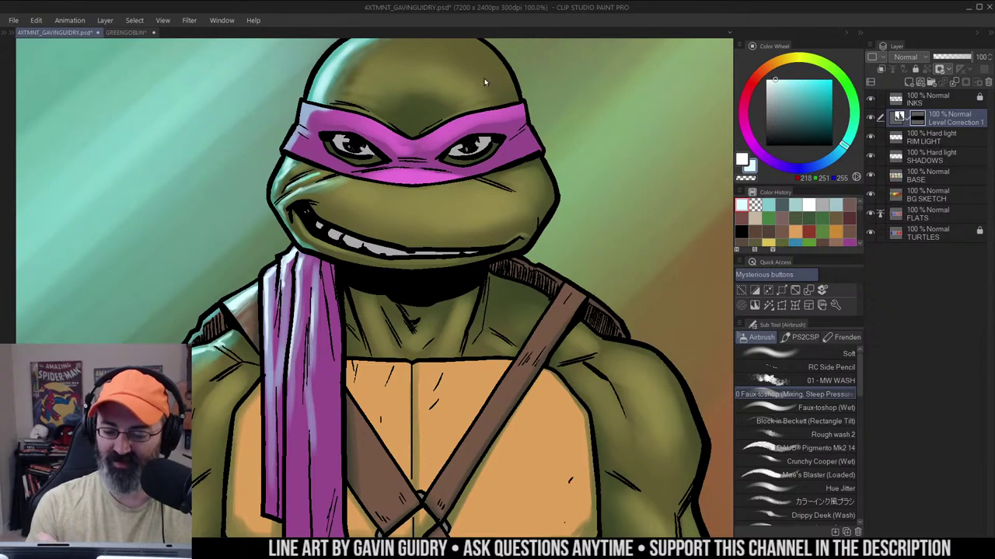
{"action": "mouse_move", "coordinate": [334, 120]}
{"action": "left_mouse_down"}
{"action": "mouse_move", "coordinate": [325, 118]}
{"action": "mouse_move", "coordinate": [356, 121]}
{"action": "mouse_move", "coordinate": [323, 120]}
{"action": "left_mouse_up"}
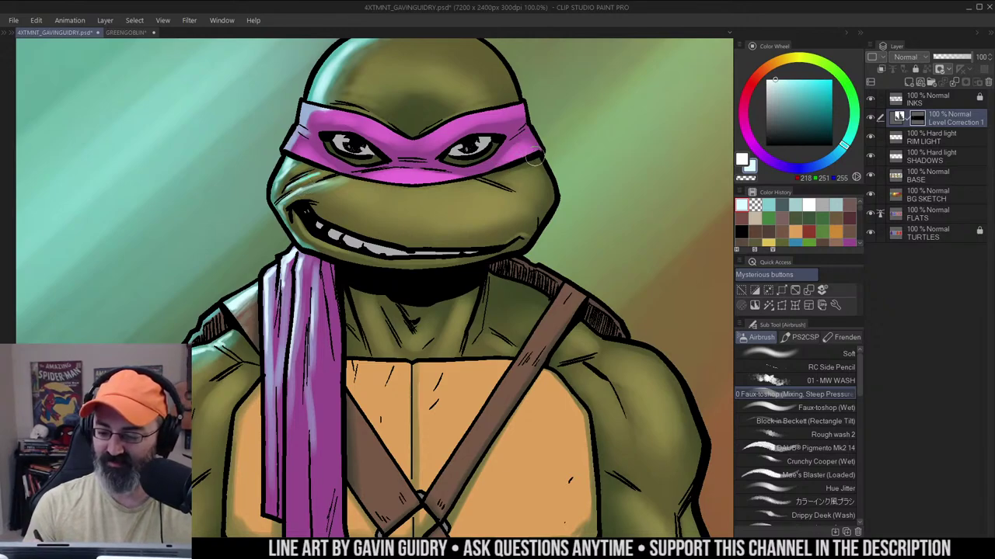
Brush long vertical strokes of lightening down the folds of the purple mask's hanging tails
{"action": "key", "text": "ctrl+space"}
{"action": "left_click_drag", "start_coordinate": [514, 163], "coordinate": [478, 162]}
{"action": "left_click_drag", "start_coordinate": [558, 134], "coordinate": [539, 130]}
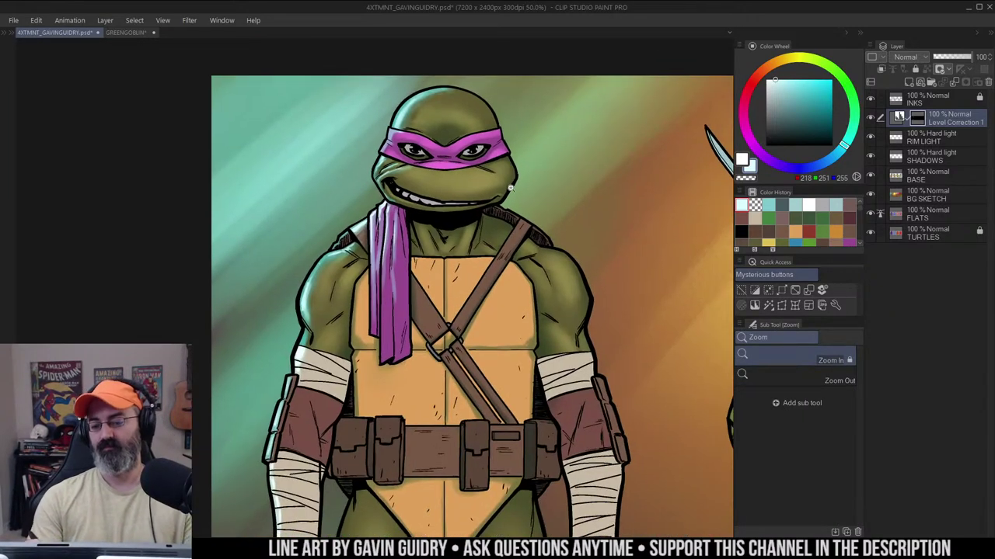
{"action": "left_click", "coordinate": [543, 211], "text": "alt"}
{"action": "mouse_move", "coordinate": [542, 211]}
{"action": "left_mouse_down"}
{"action": "mouse_move", "coordinate": [498, 184]}
{"action": "mouse_move", "coordinate": [452, 184]}
{"action": "left_mouse_up"}
{"action": "left_click", "coordinate": [429, 206]}
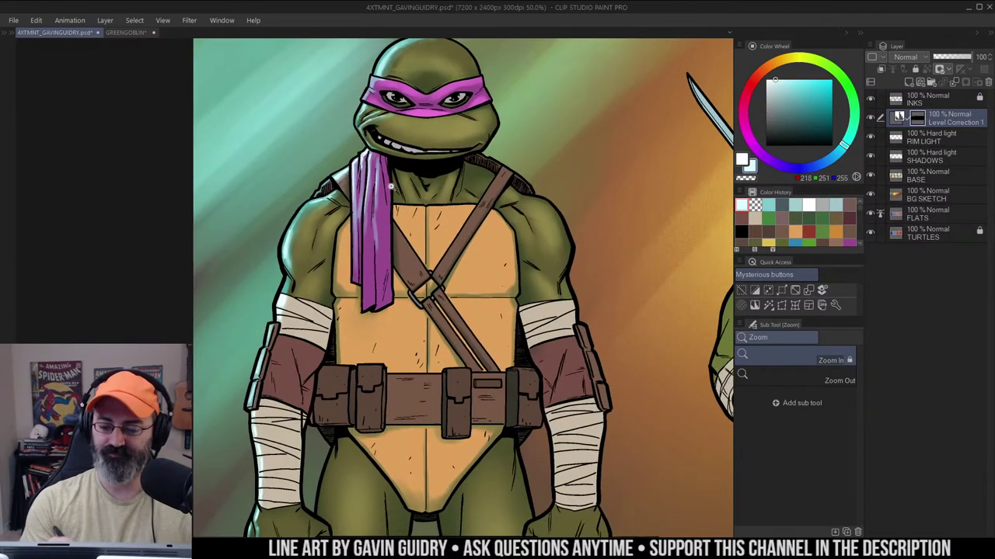
{"action": "left_click", "coordinate": [391, 187]}
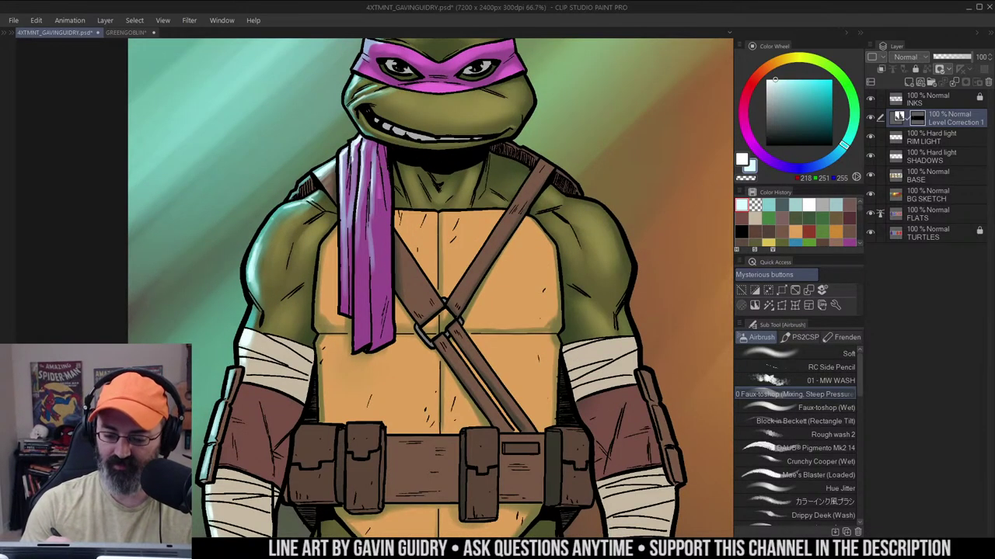
{"action": "left_click_drag", "start_coordinate": [382, 202], "coordinate": [380, 251]}
{"action": "left_click_drag", "start_coordinate": [382, 193], "coordinate": [382, 297]}
{"action": "left_click_drag", "start_coordinate": [363, 219], "coordinate": [363, 336]}
{"action": "left_click_drag", "start_coordinate": [358, 252], "coordinate": [358, 326]}
{"action": "left_click_drag", "start_coordinate": [383, 266], "coordinate": [383, 338]}
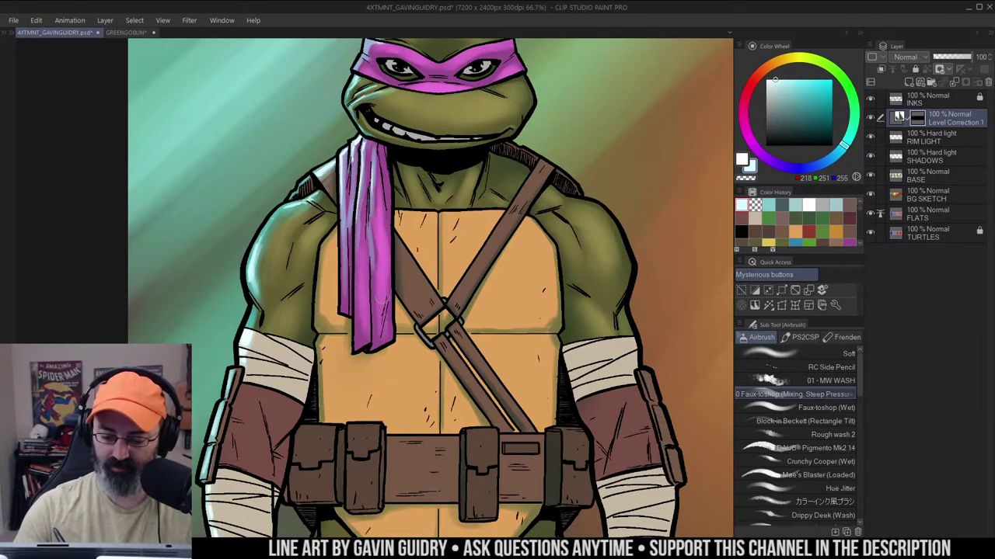
{"action": "left_click_drag", "start_coordinate": [388, 284], "coordinate": [389, 325]}
{"action": "left_click_drag", "start_coordinate": [376, 233], "coordinate": [375, 294]}
{"action": "left_click_drag", "start_coordinate": [376, 174], "coordinate": [374, 213]}
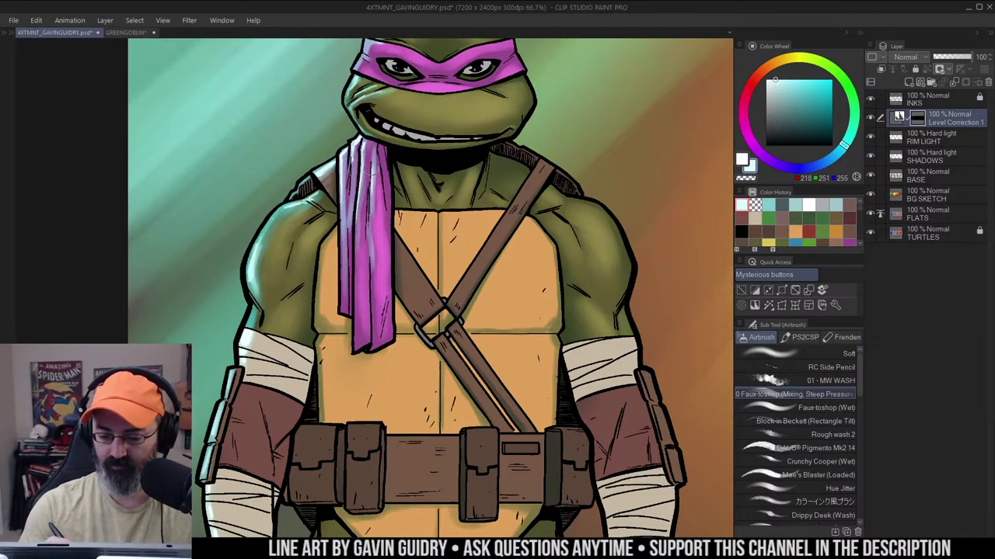
{"action": "left_click_drag", "start_coordinate": [384, 158], "coordinate": [385, 187]}
Select the purple mask and its tails, and adjust them on the BASE layer with Hue -24, Saturation 13 and Luminosity -11
{"action": "key", "text": "ctrl+space"}
{"action": "left_click", "coordinate": [449, 203], "text": "alt"}
{"action": "left_click", "coordinate": [450, 204], "text": "alt"}
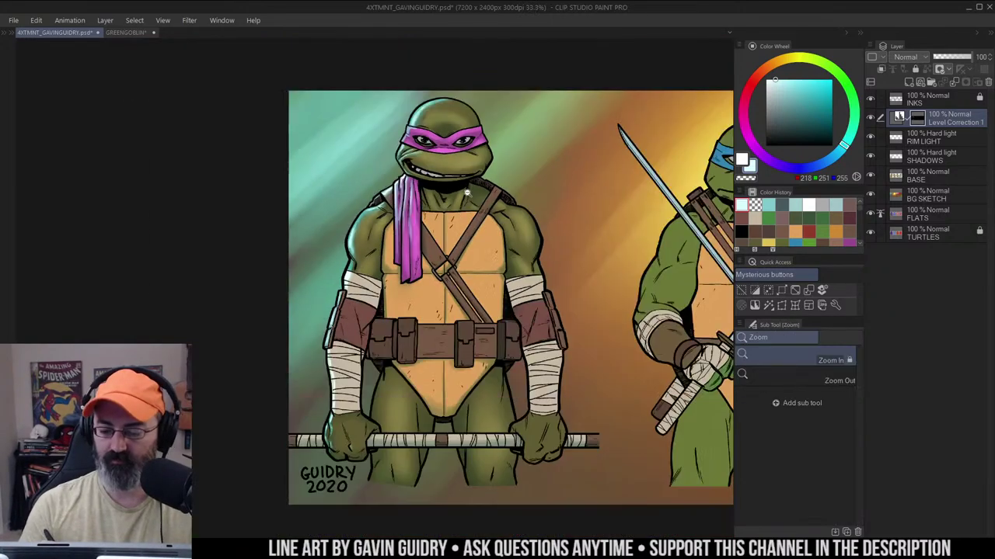
{"action": "mouse_move", "coordinate": [497, 214]}
{"action": "left_mouse_down"}
{"action": "mouse_move", "coordinate": [436, 196]}
{"action": "mouse_move", "coordinate": [454, 221]}
{"action": "left_mouse_up"}
{"action": "left_click", "coordinate": [490, 206], "text": "alt"}
{"action": "left_click", "coordinate": [432, 197]}
{"action": "key", "text": "w"}
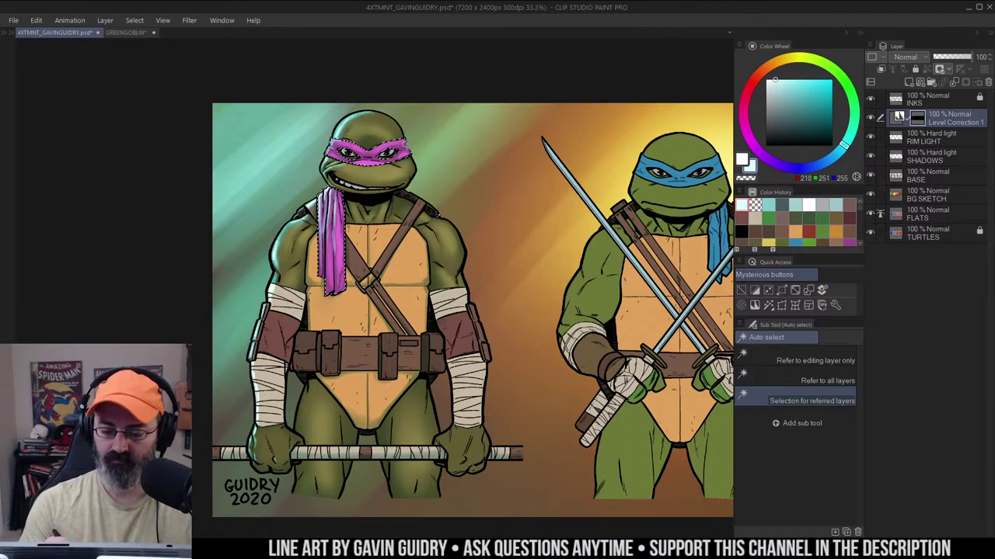
{"action": "key", "text": "ctrl+d"}
{"action": "left_click", "coordinate": [896, 182]}
{"action": "key", "text": "ctrl+u"}
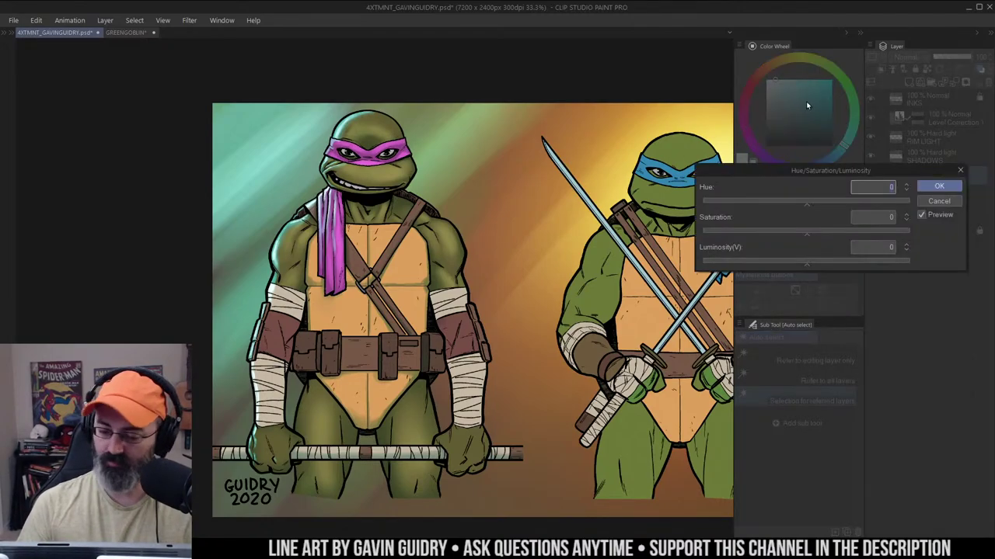
{"action": "left_click_drag", "start_coordinate": [805, 262], "coordinate": [792, 267]}
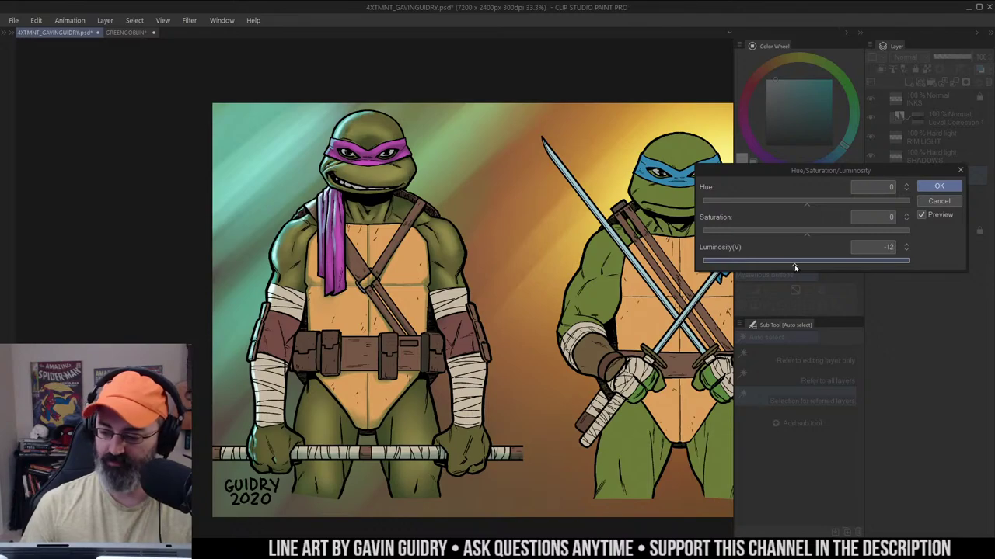
{"action": "left_click_drag", "start_coordinate": [795, 266], "coordinate": [796, 267]}
{"action": "left_click_drag", "start_coordinate": [807, 232], "coordinate": [800, 207]}
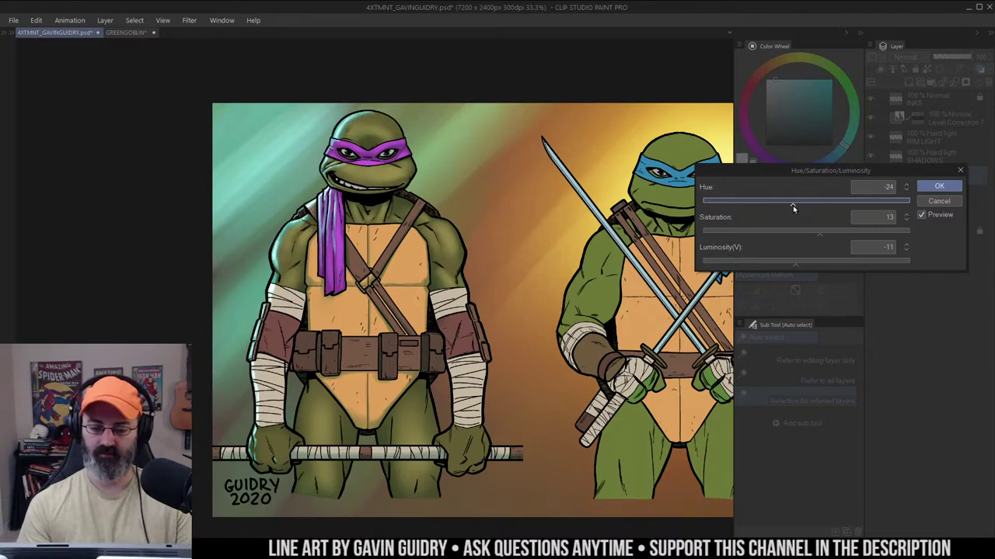
{"action": "left_click", "coordinate": [938, 186]}
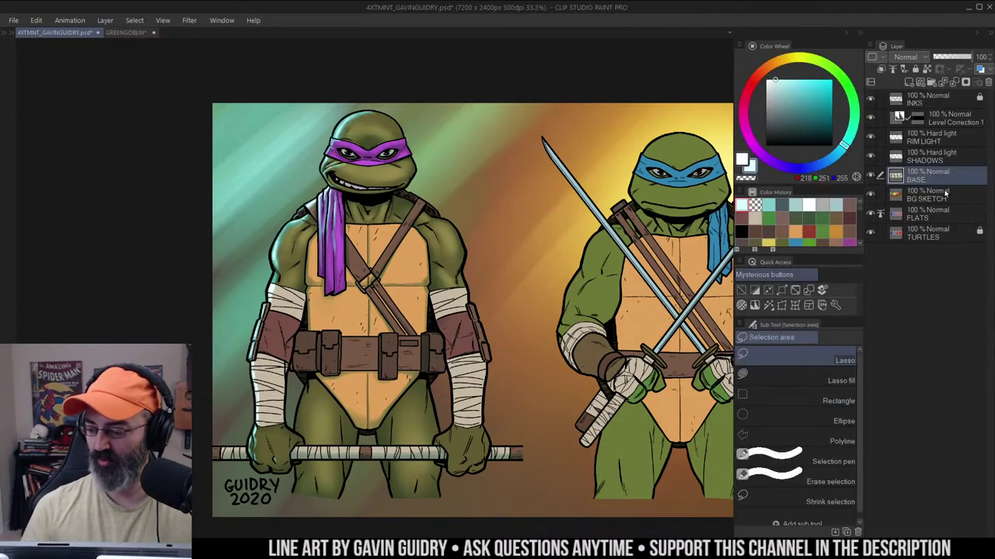
Select the brown leather areas with Auto select and airbrush lightening onto the upper chest straps through the Level Correction 1 mask
{"action": "left_click", "coordinate": [488, 207], "text": "alt"}
{"action": "left_click_drag", "start_coordinate": [526, 217], "coordinate": [510, 186]}
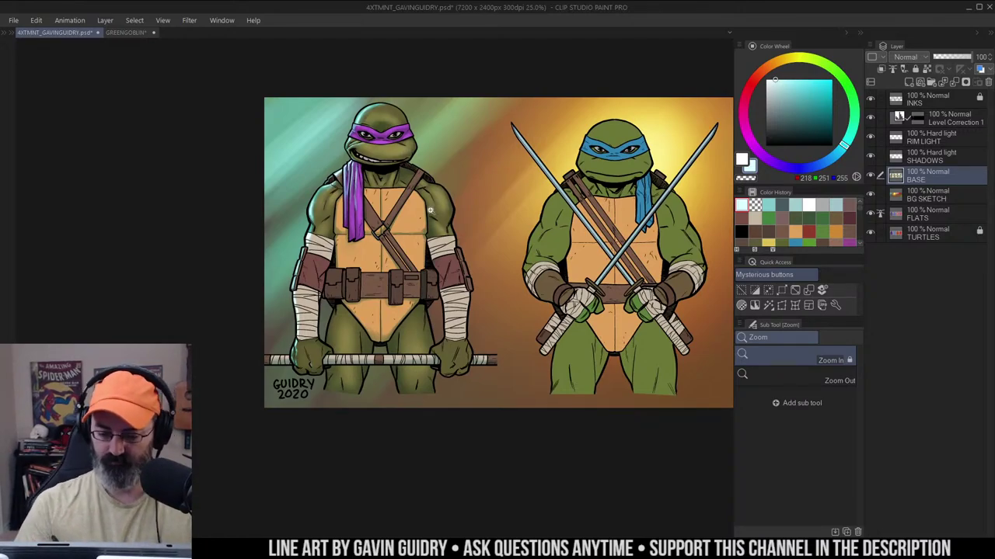
{"action": "left_click", "coordinate": [398, 223]}
{"action": "left_click_drag", "start_coordinate": [461, 207], "coordinate": [488, 271]}
{"action": "left_click", "coordinate": [424, 235]}
{"action": "key", "text": "w"}
{"action": "key", "text": "ctrl+d"}
{"action": "key", "text": "b"}
{"action": "scroll", "coordinate": [450, 228], "scroll_direction": "up", "scroll_amount": 1}
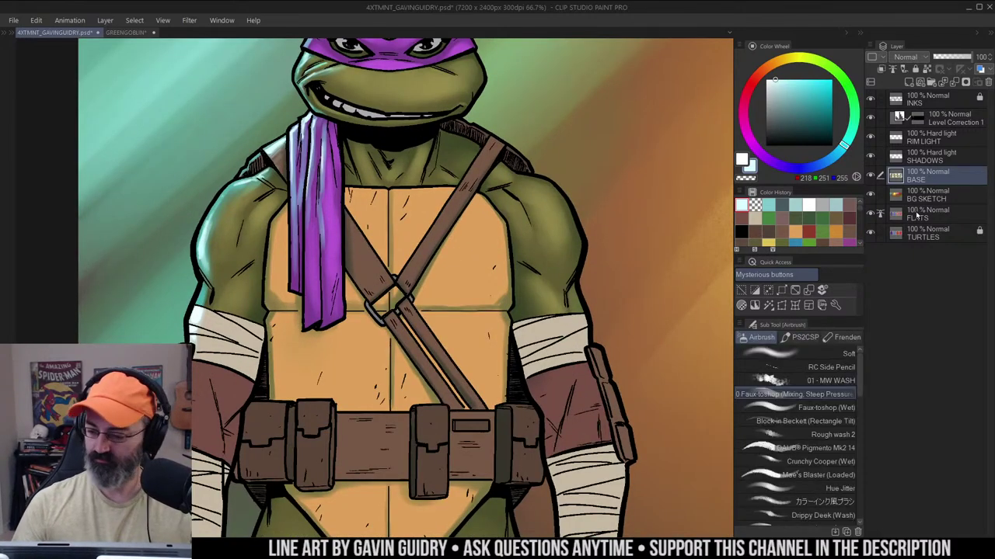
{"action": "left_click", "coordinate": [918, 120]}
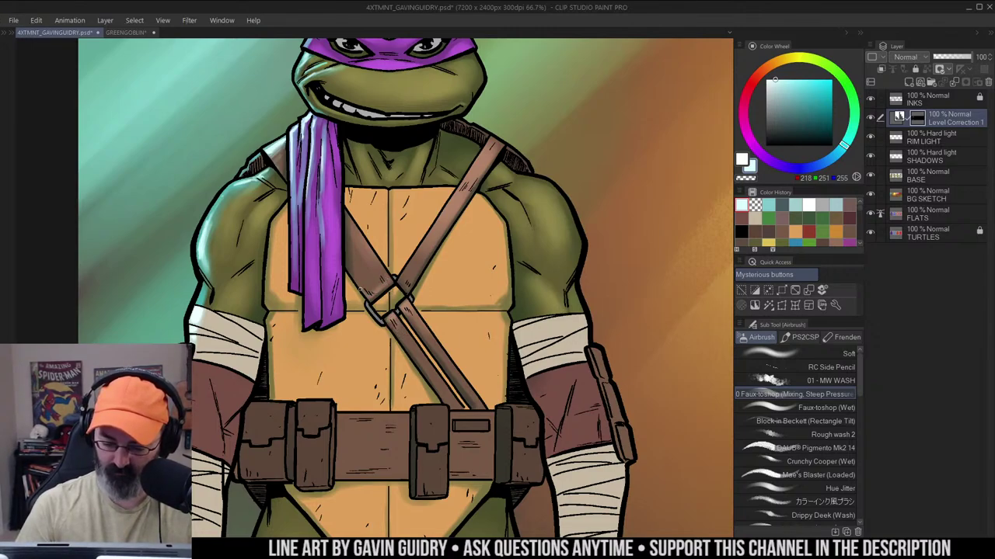
{"action": "scroll", "coordinate": [365, 311], "scroll_direction": "up", "scroll_amount": 2}
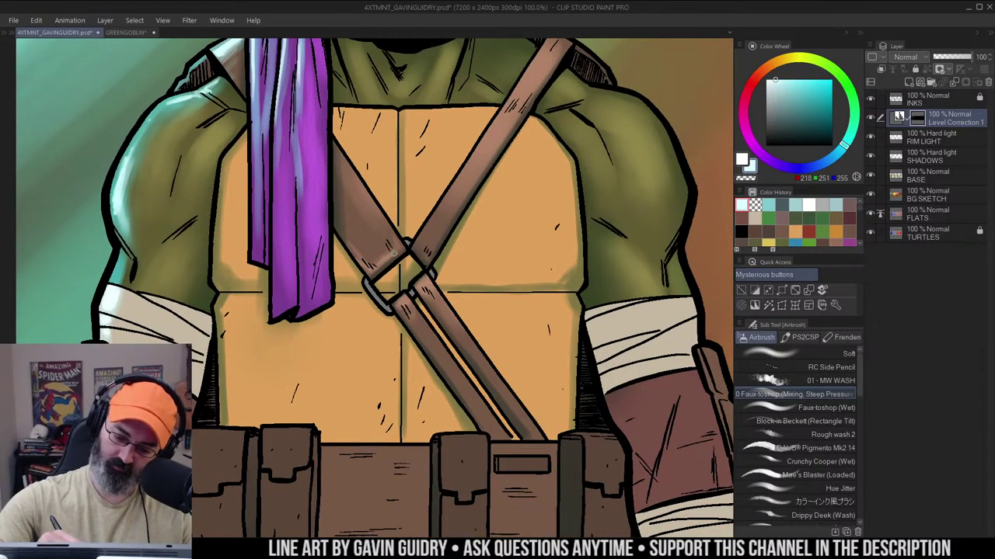
{"action": "left_click_drag", "start_coordinate": [394, 247], "coordinate": [369, 203]}
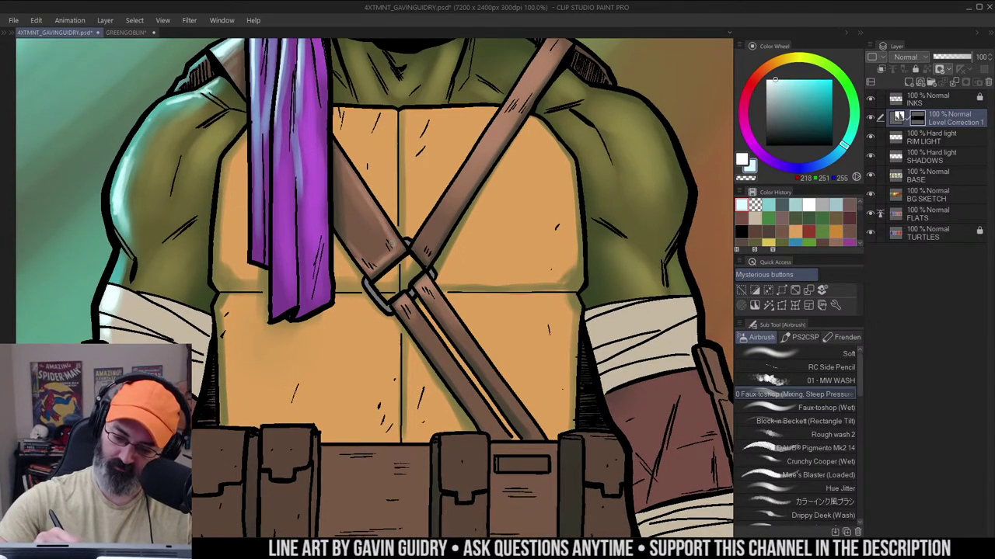
{"action": "mouse_move", "coordinate": [432, 225]}
{"action": "left_mouse_down"}
{"action": "mouse_move", "coordinate": [451, 184]}
{"action": "mouse_move", "coordinate": [443, 201]}
{"action": "left_mouse_up"}
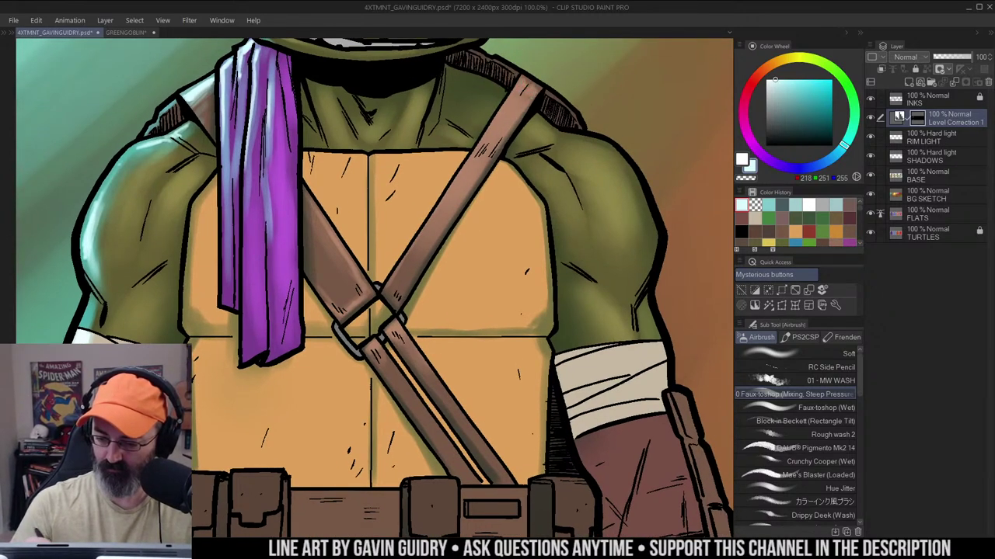
Refine the lightening where the diagonal strap meets the metal ring and brush highlights down the two lower straps
{"action": "left_click_drag", "start_coordinate": [411, 249], "coordinate": [384, 290]}
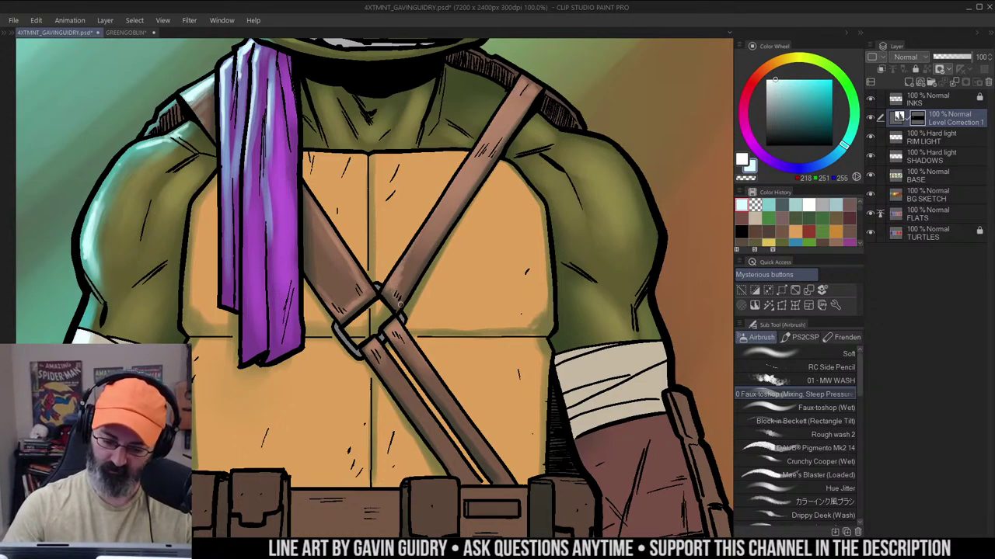
{"action": "key", "text": "ctrl+z"}
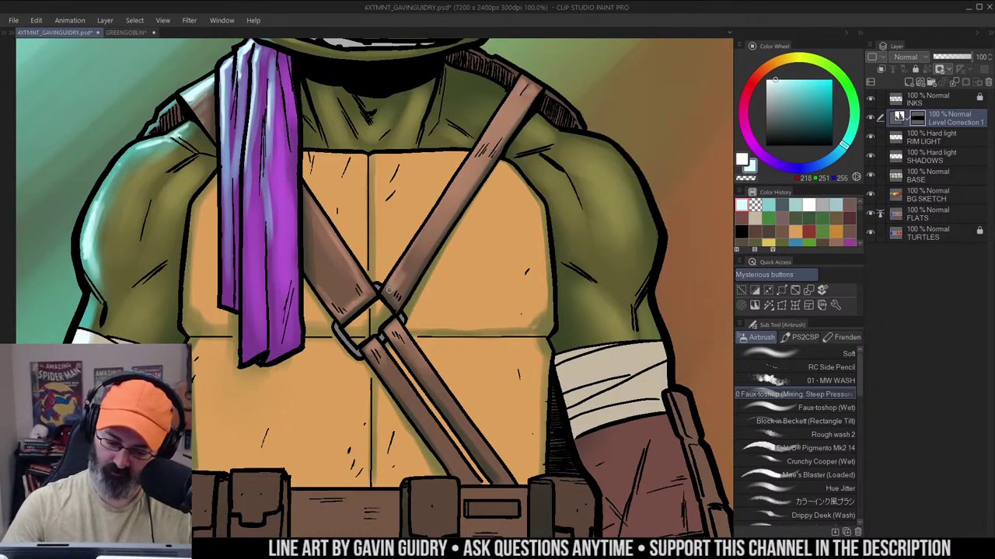
{"action": "left_click_drag", "start_coordinate": [412, 245], "coordinate": [395, 282]}
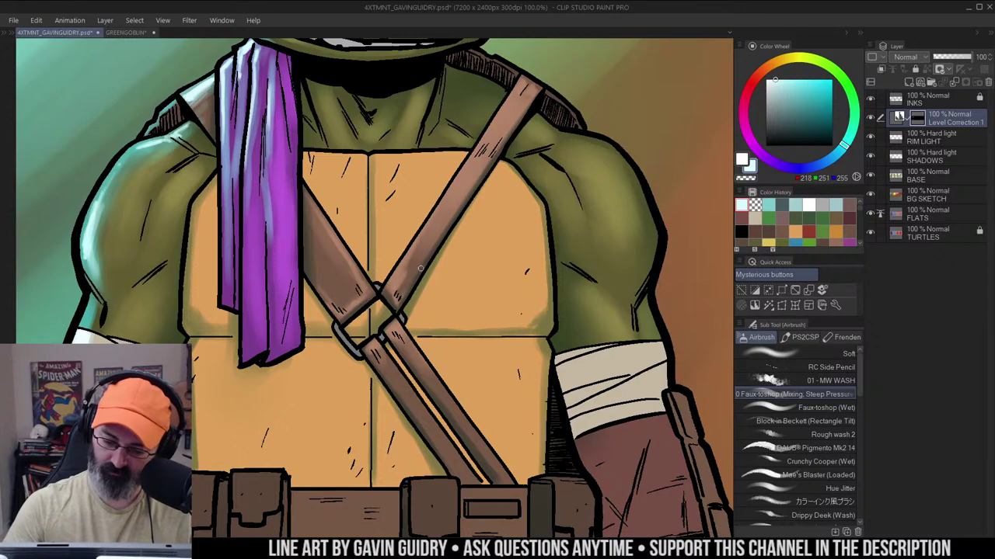
{"action": "scroll", "coordinate": [419, 268], "scroll_direction": "down", "scroll_amount": 2}
{"action": "left_click_drag", "start_coordinate": [412, 292], "coordinate": [440, 331]}
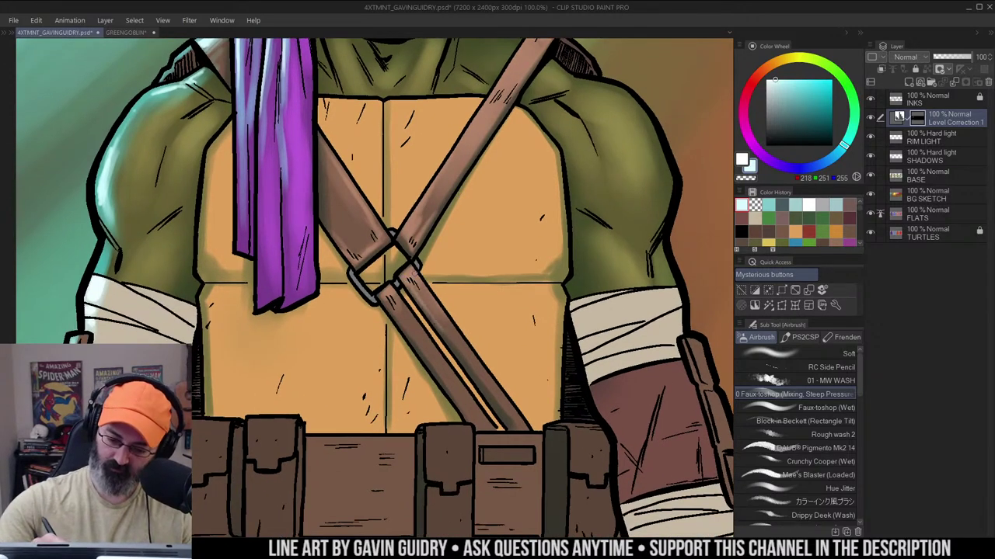
{"action": "mouse_move", "coordinate": [399, 287]}
{"action": "left_mouse_down"}
{"action": "mouse_move", "coordinate": [423, 335]}
{"action": "mouse_move", "coordinate": [412, 336]}
{"action": "mouse_move", "coordinate": [451, 343]}
{"action": "left_mouse_up"}
{"action": "left_click_drag", "start_coordinate": [493, 272], "coordinate": [482, 237]}
{"action": "left_click", "coordinate": [494, 214], "text": "alt"}
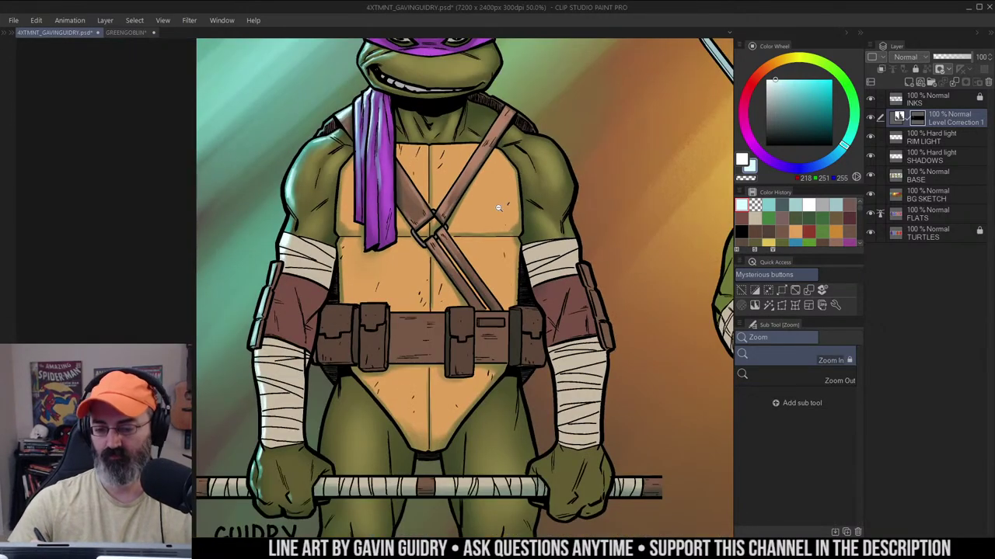
{"action": "mouse_move", "coordinate": [528, 144]}
{"action": "left_mouse_down"}
{"action": "mouse_move", "coordinate": [488, 206]}
{"action": "mouse_move", "coordinate": [513, 175]}
{"action": "left_mouse_up"}
{"action": "left_click", "coordinate": [492, 214], "text": "alt"}
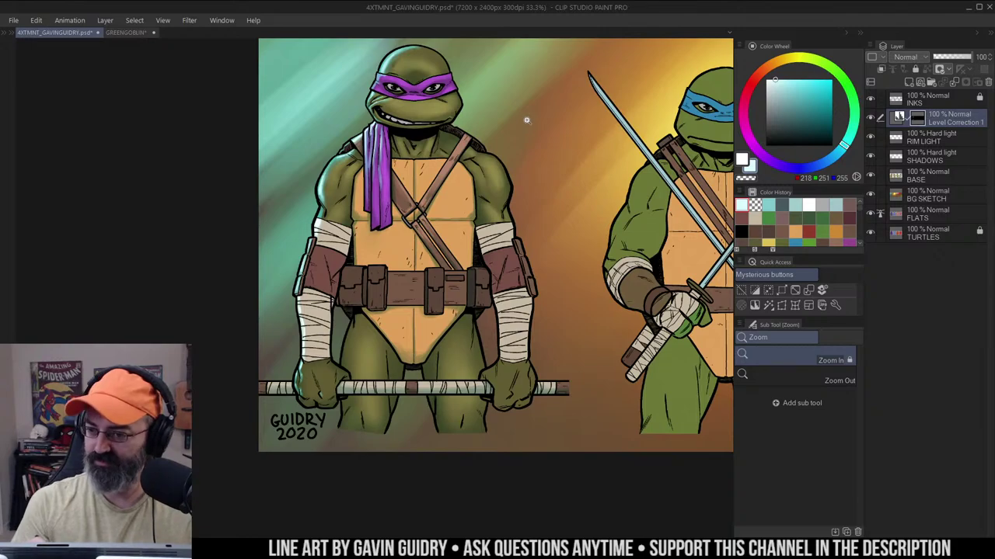
{"action": "left_click_drag", "start_coordinate": [500, 166], "coordinate": [527, 121]}
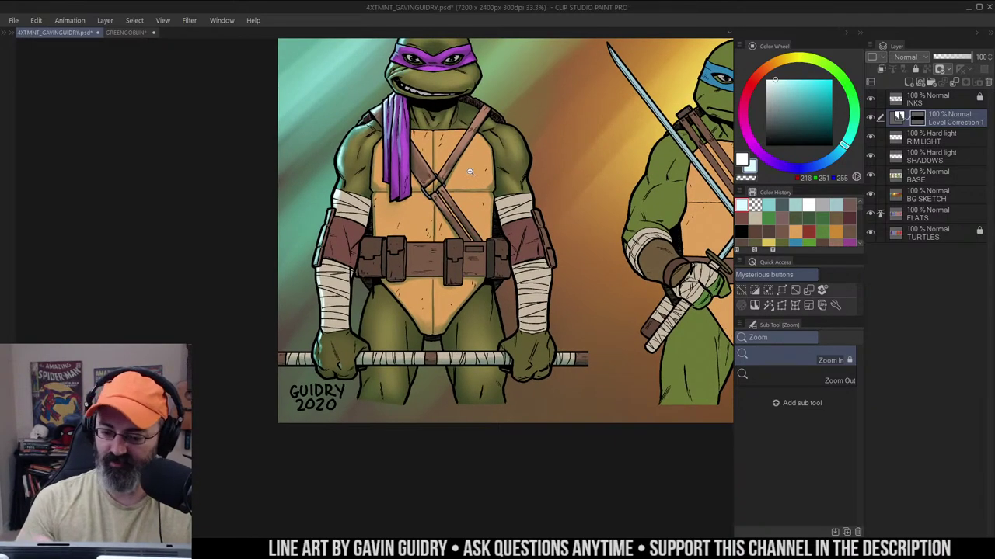
Select the arm wrappings with Auto select and airbrush lightening onto the teal-side arm's upper wrapping and reddish elbow pad
{"action": "scroll", "coordinate": [469, 171], "scroll_direction": "up", "scroll_amount": 2}
{"action": "key", "text": "w"}
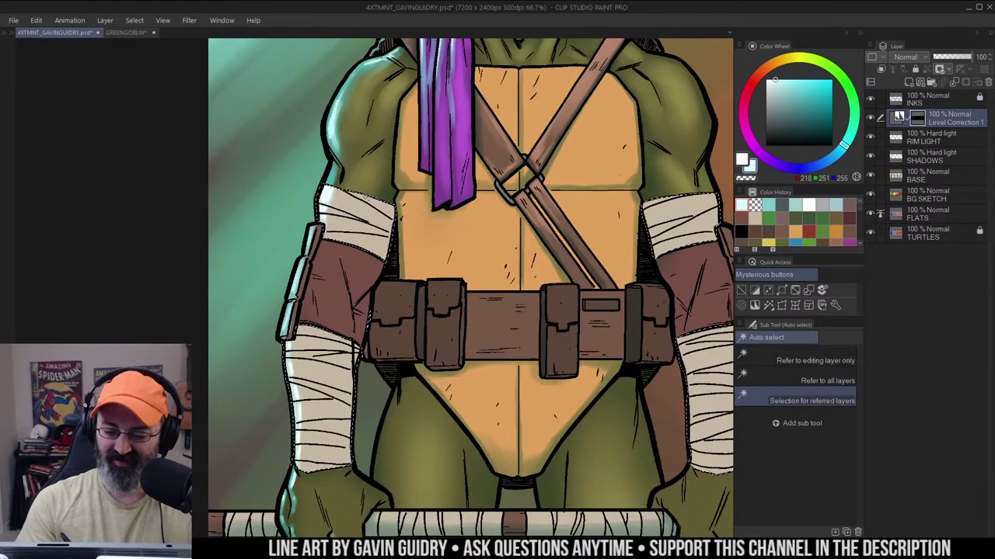
{"action": "key", "text": "slash"}
{"action": "left_click", "coordinate": [544, 167], "text": "alt"}
{"action": "left_click_drag", "start_coordinate": [619, 141], "coordinate": [500, 207]}
{"action": "key", "text": "m"}
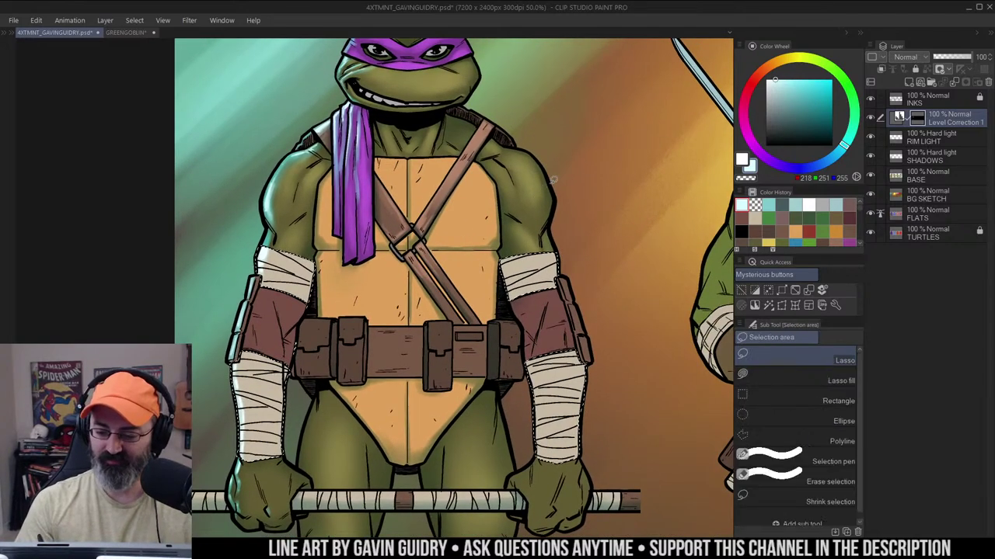
{"action": "key", "text": "ctrl+d"}
{"action": "left_click_drag", "start_coordinate": [285, 260], "coordinate": [367, 216]}
{"action": "key", "text": "slash"}
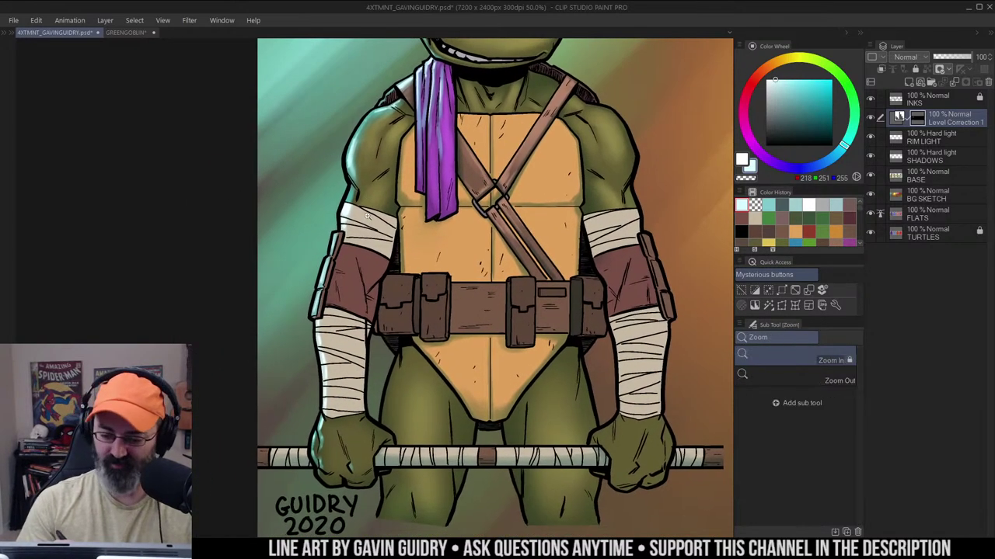
{"action": "scroll", "coordinate": [366, 214], "scroll_direction": "up", "scroll_amount": 1}
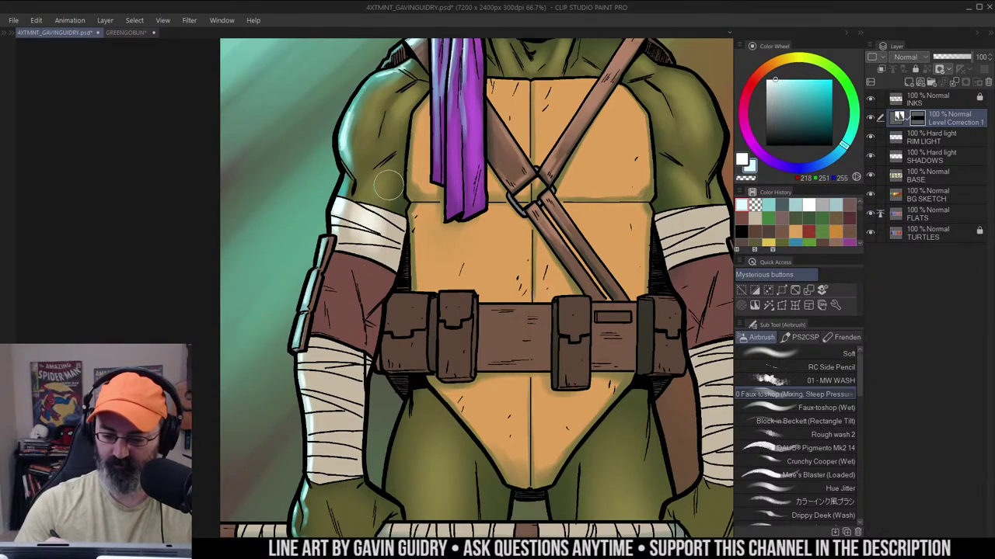
{"action": "mouse_move", "coordinate": [361, 248]}
{"action": "left_mouse_down"}
{"action": "mouse_move", "coordinate": [372, 203]}
{"action": "mouse_move", "coordinate": [354, 275]}
{"action": "left_mouse_up"}
{"action": "left_click_drag", "start_coordinate": [347, 223], "coordinate": [363, 296]}
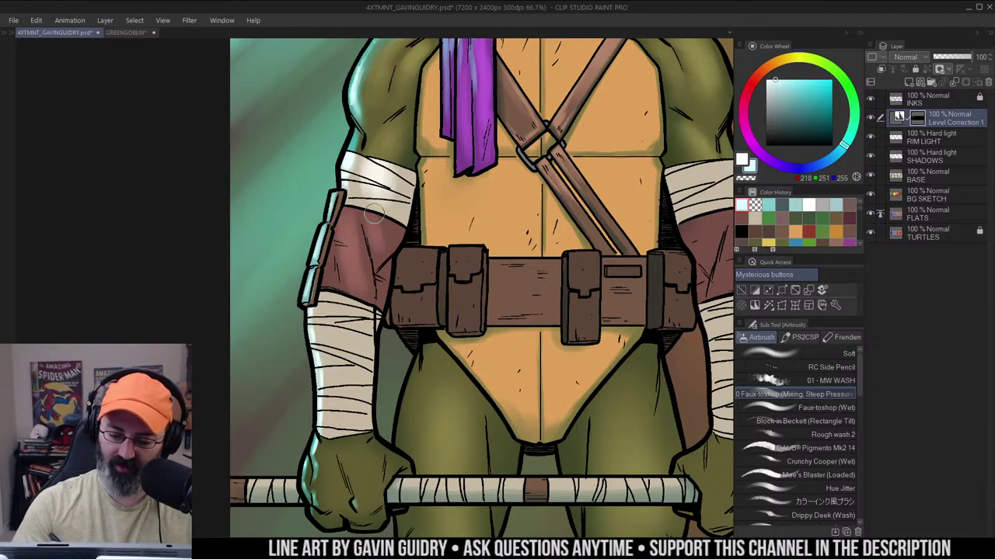
Airbrush matching lightening onto the reddish elbow pad of the arm on the orange background side
{"action": "left_click", "coordinate": [404, 211], "text": "alt"}
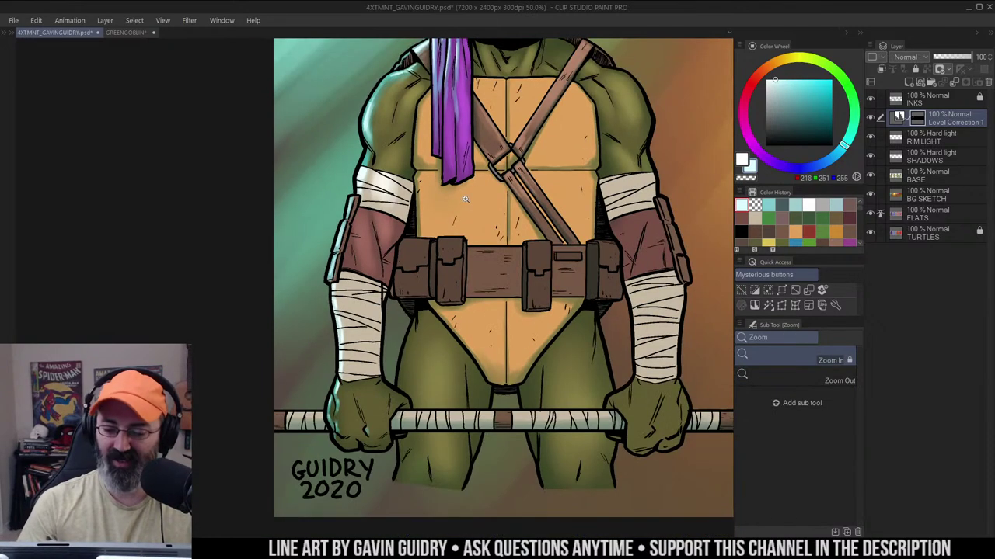
{"action": "mouse_move", "coordinate": [589, 185]}
{"action": "left_mouse_down"}
{"action": "mouse_move", "coordinate": [570, 180]}
{"action": "mouse_move", "coordinate": [553, 205]}
{"action": "mouse_move", "coordinate": [553, 213]}
{"action": "mouse_move", "coordinate": [569, 200]}
{"action": "mouse_move", "coordinate": [575, 233]}
{"action": "mouse_move", "coordinate": [572, 194]}
{"action": "mouse_move", "coordinate": [574, 250]}
{"action": "left_mouse_up"}
{"action": "key", "text": "b"}
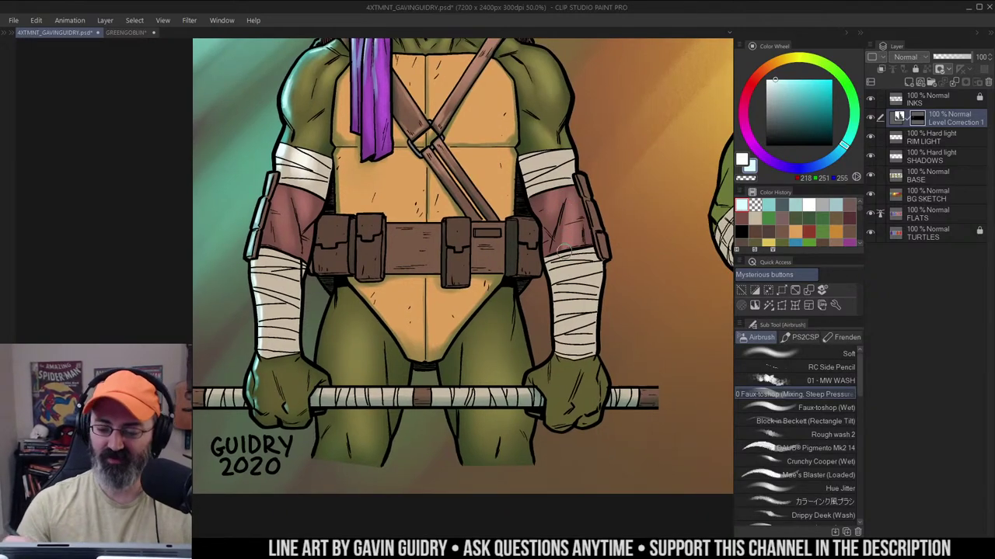
Select the belt pouches with Auto select, hide the selection outline and airbrush lightening onto the pouch flaps and fronts
{"action": "key", "text": "w"}
{"action": "left_click", "coordinate": [266, 208]}
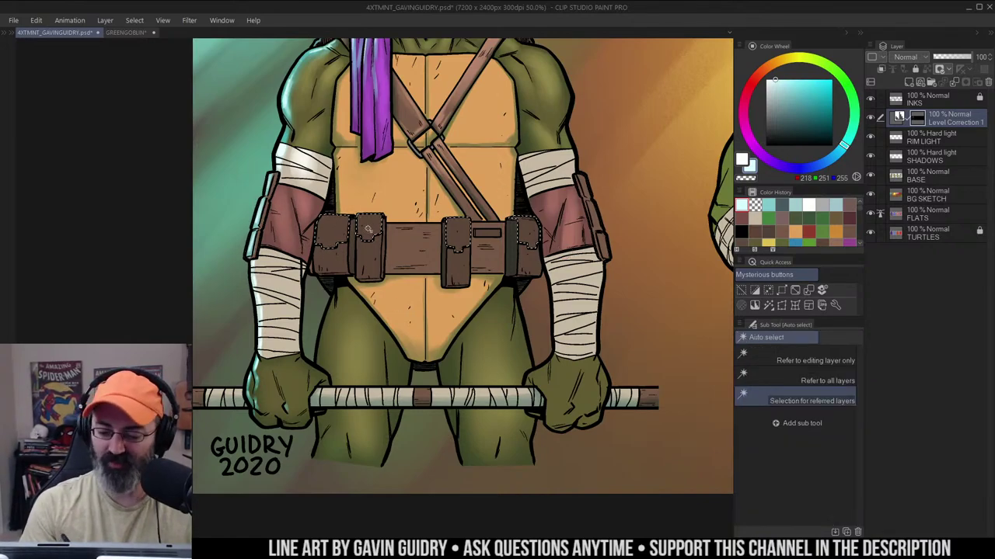
{"action": "left_click", "coordinate": [370, 245]}
{"action": "left_click", "coordinate": [370, 247], "text": "ctrl"}
{"action": "left_click_drag", "start_coordinate": [457, 205], "coordinate": [501, 191]}
{"action": "key", "text": "ctrl+h"}
{"action": "key", "text": "b"}
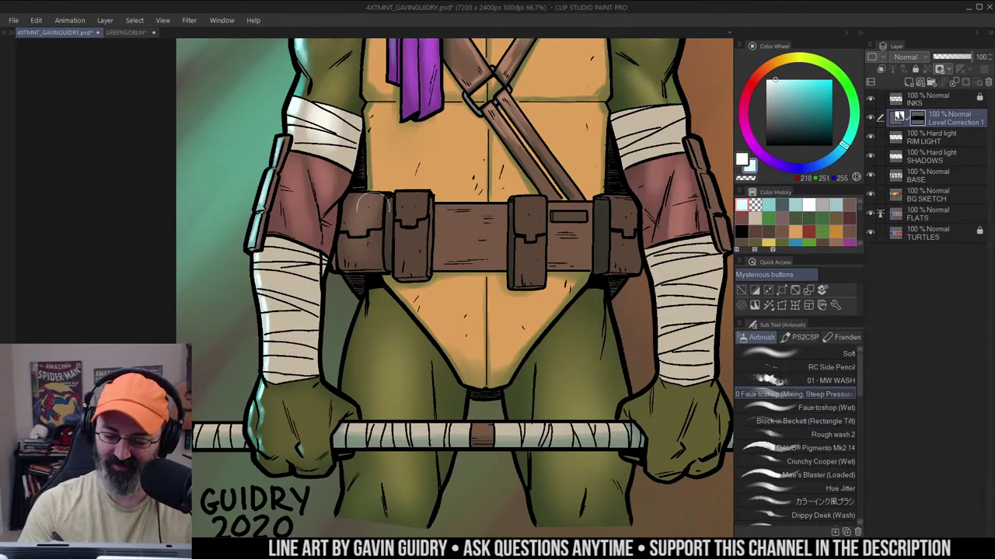
{"action": "left_click_drag", "start_coordinate": [412, 241], "coordinate": [411, 256]}
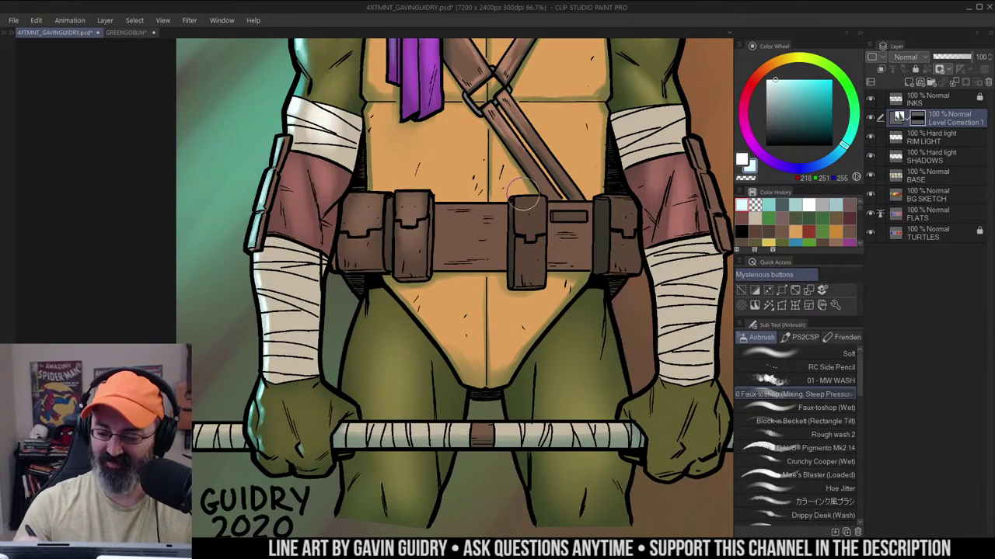
{"action": "left_click_drag", "start_coordinate": [523, 195], "coordinate": [532, 256]}
Select the brown belt sections between the pouches, airbrush subtle lightening onto them and clear the selection
{"action": "mouse_move", "coordinate": [616, 179]}
{"action": "left_mouse_down"}
{"action": "mouse_move", "coordinate": [545, 164]}
{"action": "mouse_move", "coordinate": [559, 237]}
{"action": "left_mouse_up"}
{"action": "left_click", "coordinate": [568, 168], "text": "ctrl+alt"}
{"action": "key", "text": "w"}
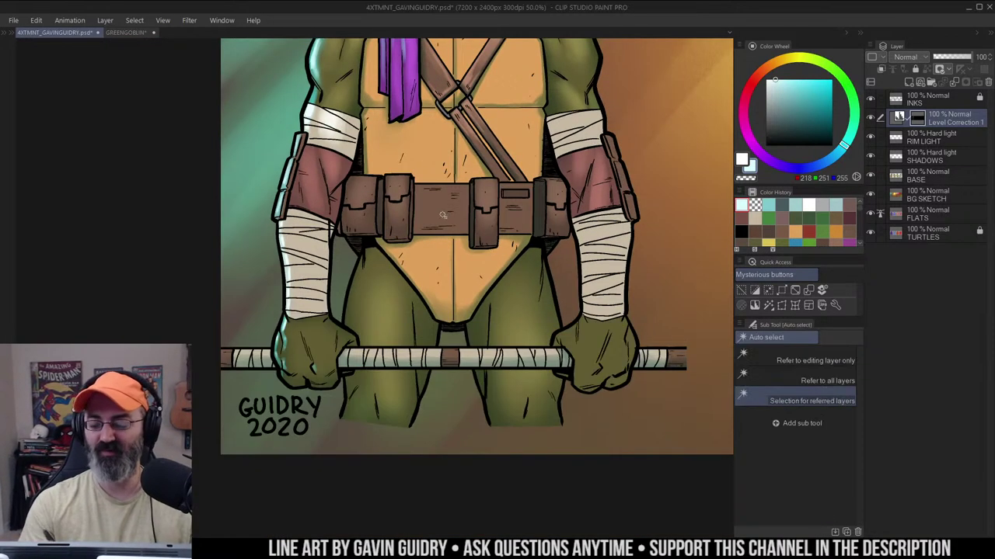
{"action": "key", "text": "ctrl+d"}
{"action": "left_click", "coordinate": [516, 213]}
{"action": "key", "text": "b"}
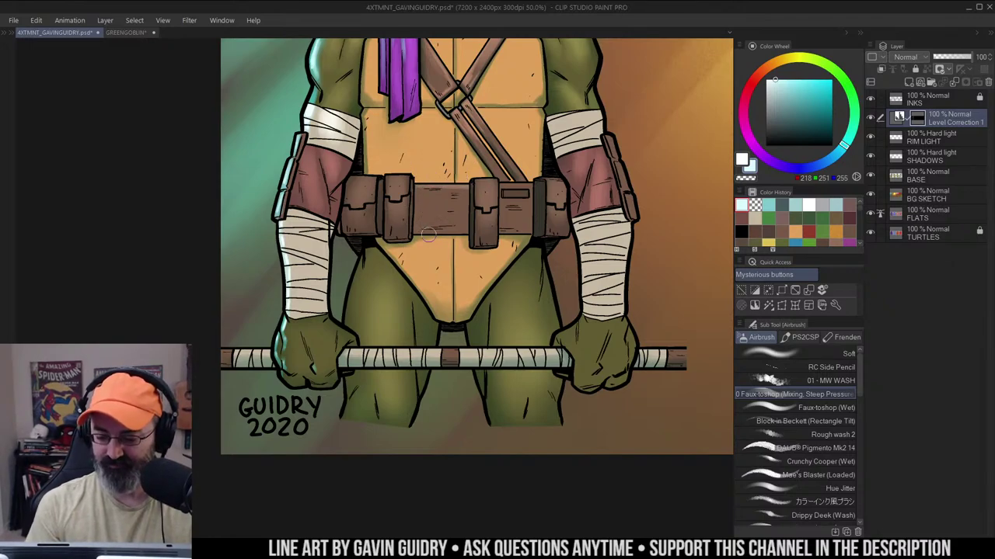
{"action": "left_click_drag", "start_coordinate": [554, 129], "coordinate": [538, 141]}
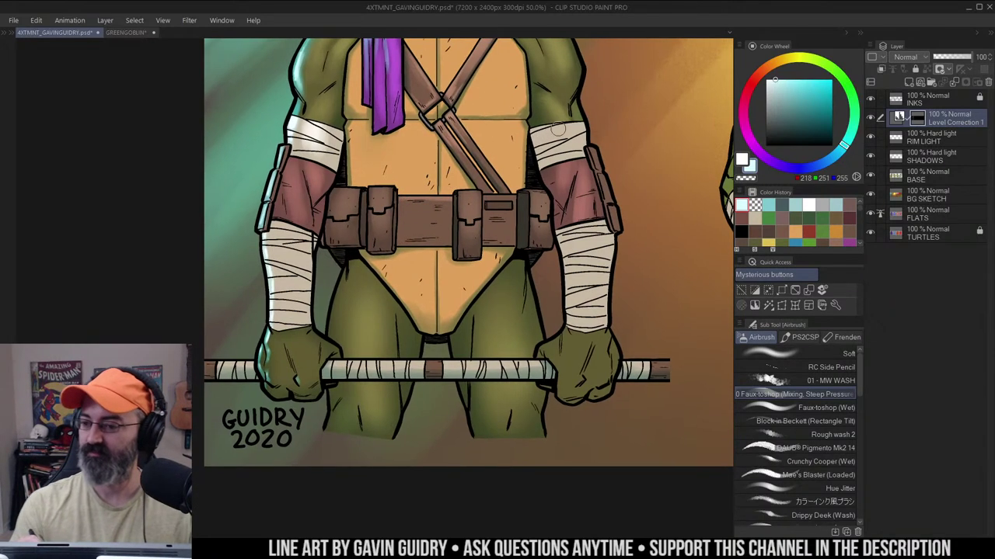
{"action": "key", "text": "m"}
{"action": "key", "text": "ctrl+d"}
{"action": "left_click_drag", "start_coordinate": [593, 126], "coordinate": [596, 118]}
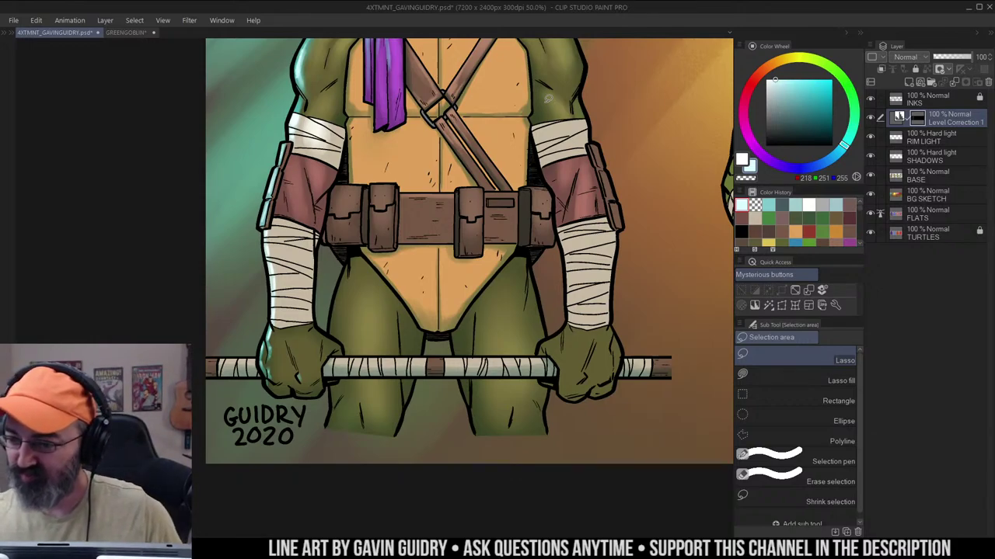
{"action": "left_click_drag", "start_coordinate": [601, 141], "coordinate": [578, 152]}
{"action": "left_click_drag", "start_coordinate": [576, 75], "coordinate": [564, 86]}
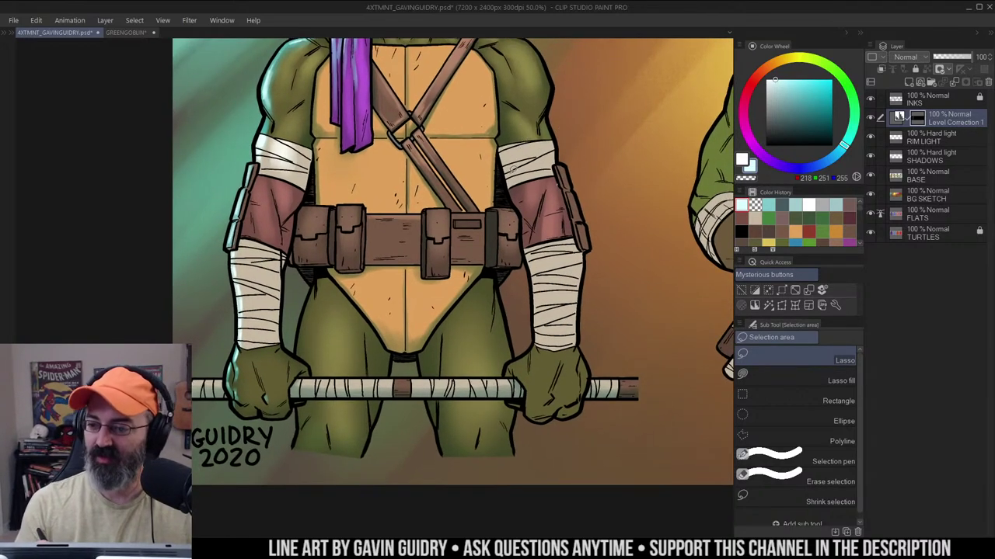
{"action": "left_click", "coordinate": [488, 203], "text": "alt"}
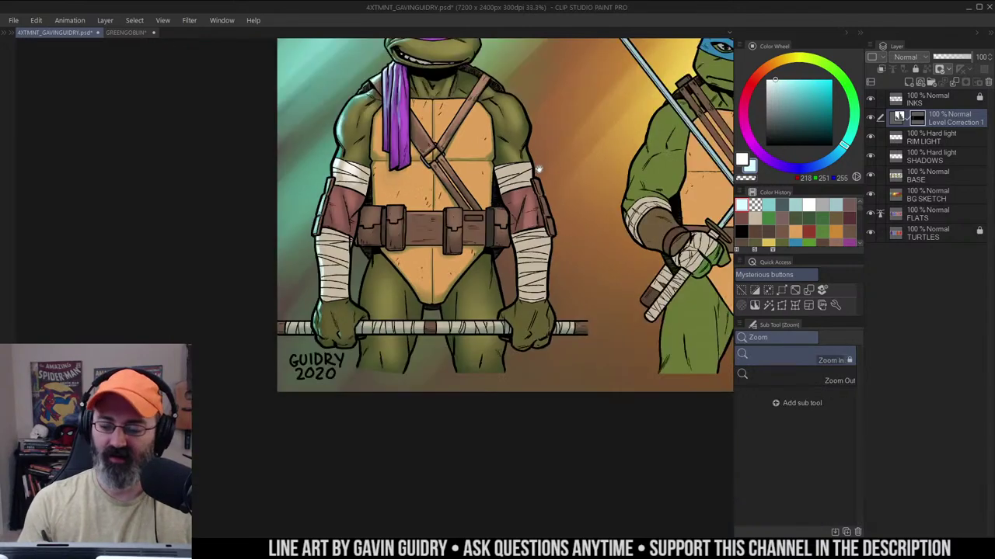
{"action": "left_click_drag", "start_coordinate": [531, 61], "coordinate": [514, 129]}
{"action": "mouse_move", "coordinate": [527, 215]}
{"action": "left_mouse_down"}
{"action": "mouse_move", "coordinate": [511, 187]}
{"action": "mouse_move", "coordinate": [516, 201]}
{"action": "left_mouse_up"}
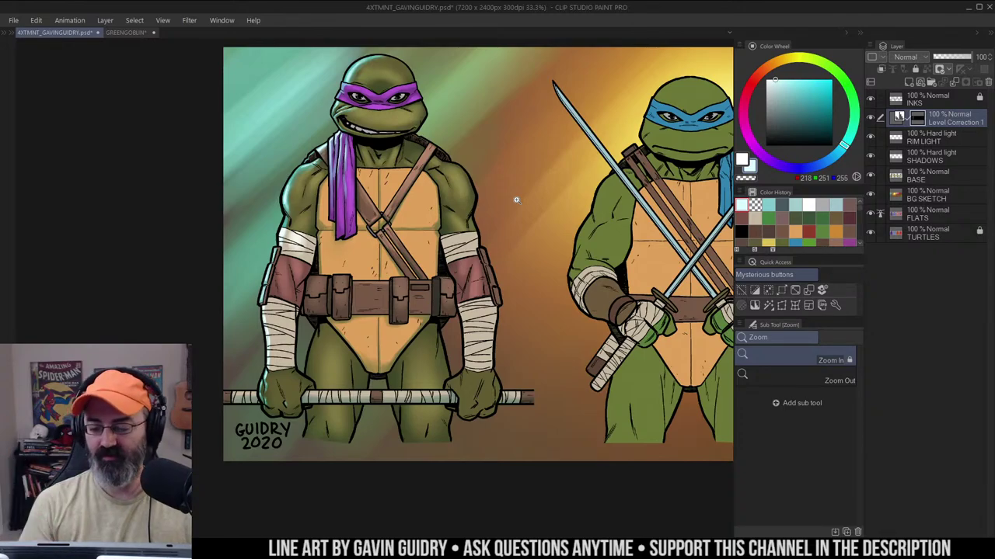
{"action": "left_click_drag", "start_coordinate": [483, 274], "coordinate": [528, 218]}
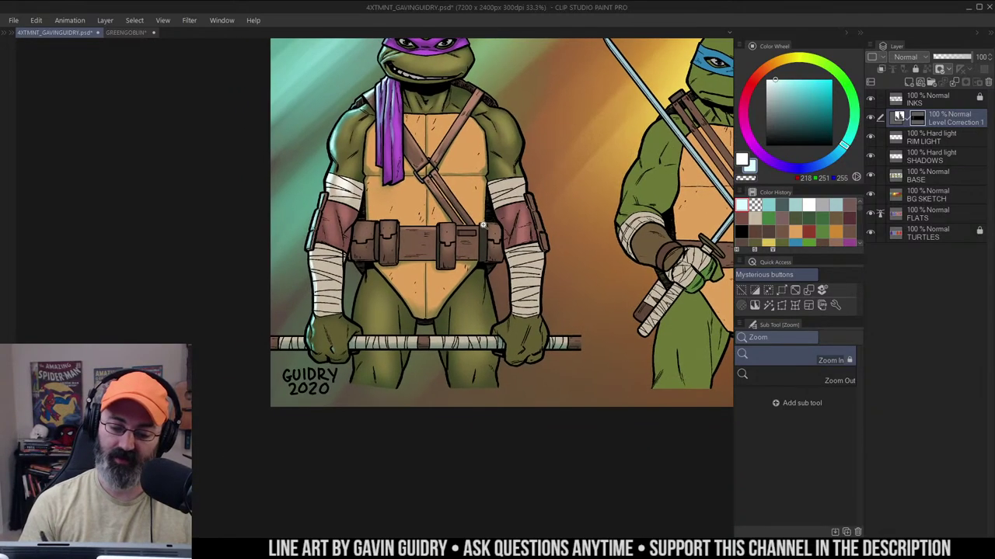
Select the arm wrappings and airbrush lightening onto the upper-arm wrapping on the orange background side
{"action": "left_click", "coordinate": [529, 198]}
{"action": "key", "text": "w"}
{"action": "left_click", "coordinate": [526, 190]}
{"action": "key", "text": "b"}
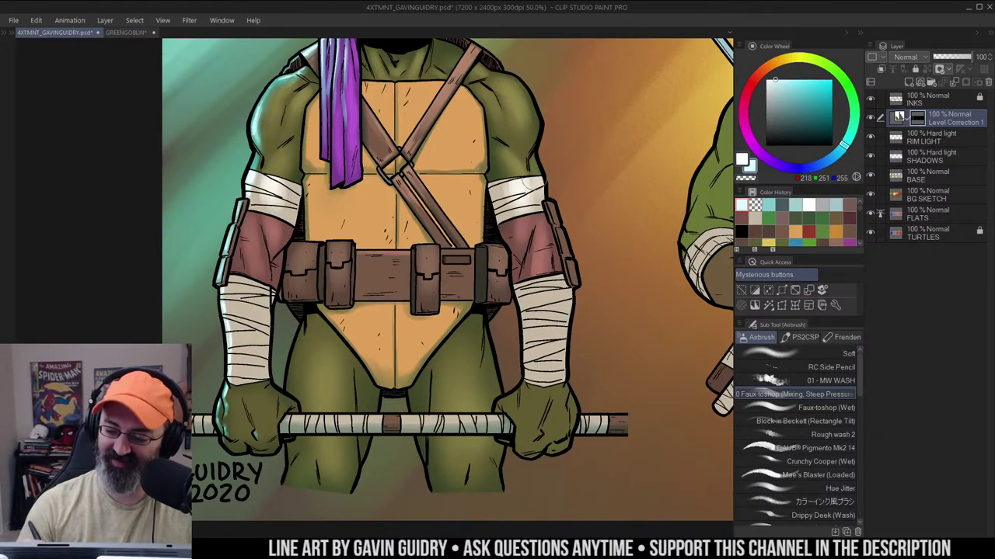
{"action": "mouse_move", "coordinate": [509, 207]}
{"action": "left_mouse_down"}
{"action": "mouse_move", "coordinate": [510, 193]}
{"action": "mouse_move", "coordinate": [514, 212]}
{"action": "mouse_move", "coordinate": [505, 199]}
{"action": "mouse_move", "coordinate": [573, 150]}
{"action": "left_mouse_up"}
Soften the lightening on the teal-side upper-arm wrapping by brushing with the transparent color
{"action": "key", "text": "ctrl+space"}
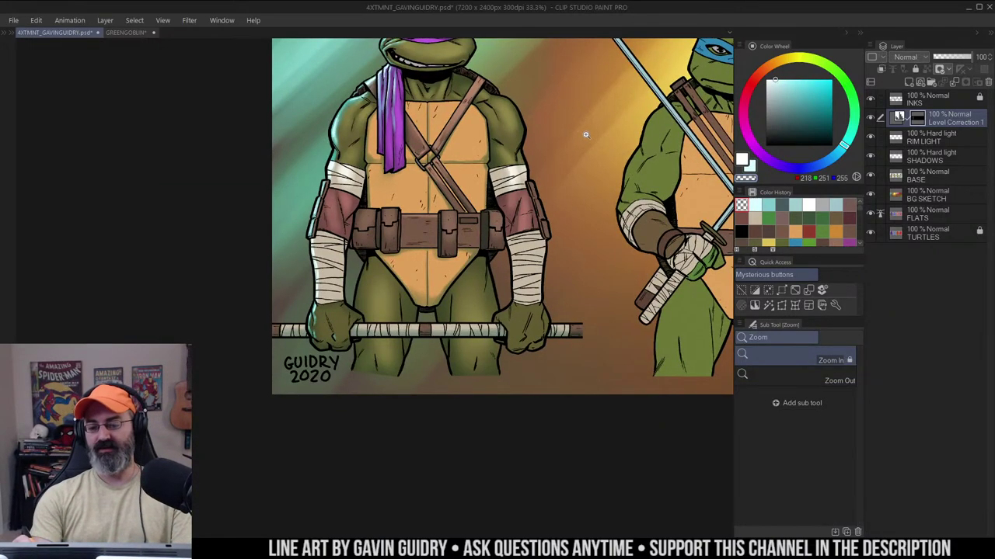
{"action": "mouse_move", "coordinate": [353, 170]}
{"action": "left_mouse_down"}
{"action": "mouse_move", "coordinate": [353, 185]}
{"action": "mouse_move", "coordinate": [361, 178]}
{"action": "left_mouse_up"}
{"action": "key", "text": "c"}
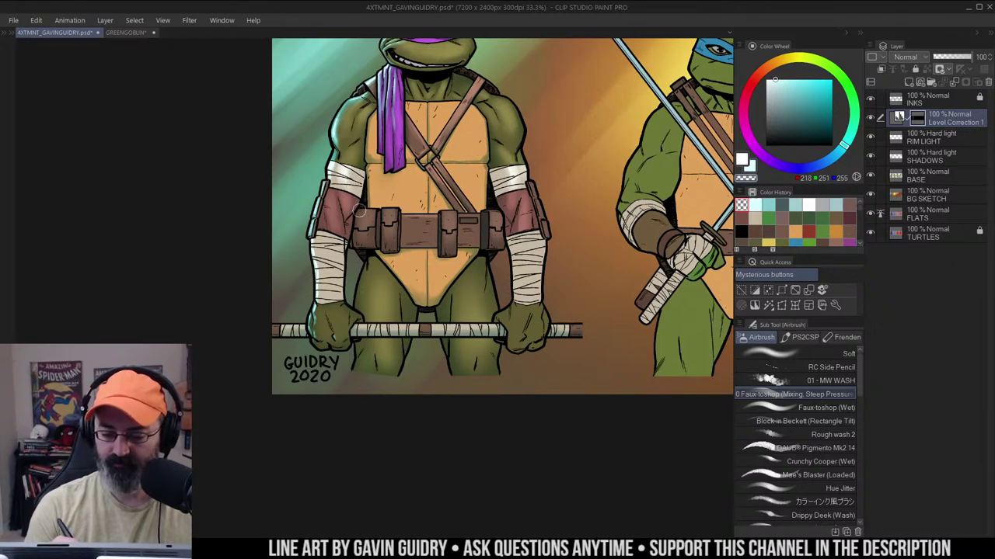
{"action": "mouse_move", "coordinate": [553, 172]}
{"action": "left_mouse_down"}
{"action": "mouse_move", "coordinate": [529, 203]}
{"action": "mouse_move", "coordinate": [528, 149]}
{"action": "mouse_move", "coordinate": [550, 129]}
{"action": "mouse_move", "coordinate": [542, 145]}
{"action": "left_mouse_up"}
{"action": "key", "text": "m"}
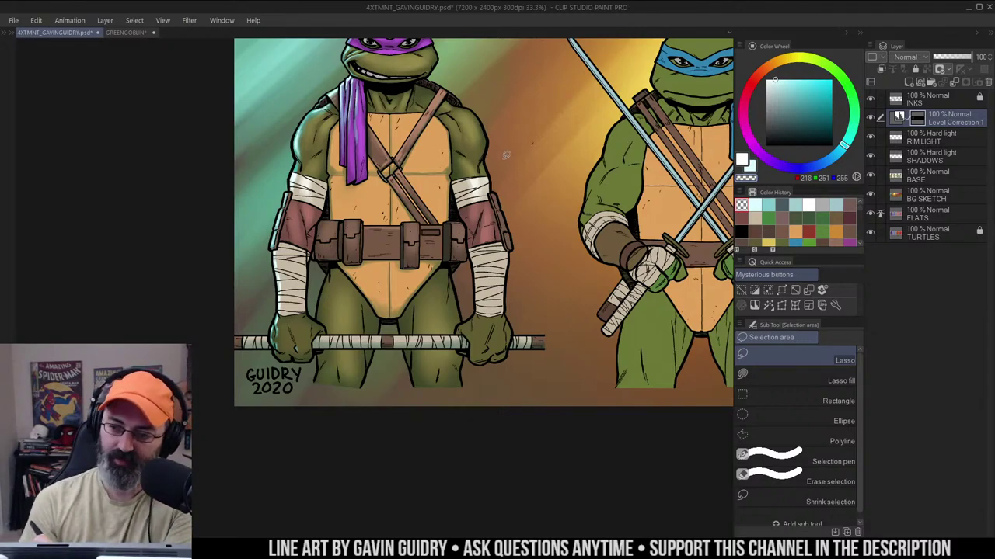
Select the reddish elbow pads with Auto select and tone down their lightening with the transparent color
{"action": "left_click_drag", "start_coordinate": [468, 228], "coordinate": [499, 219]}
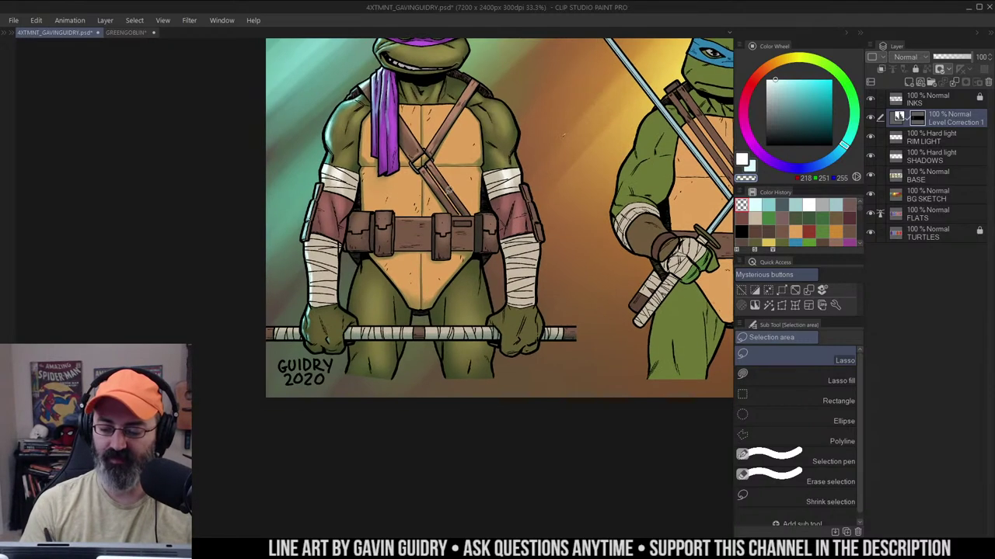
{"action": "scroll", "coordinate": [347, 198], "scroll_direction": "up", "scroll_amount": 1}
{"action": "key", "text": "w"}
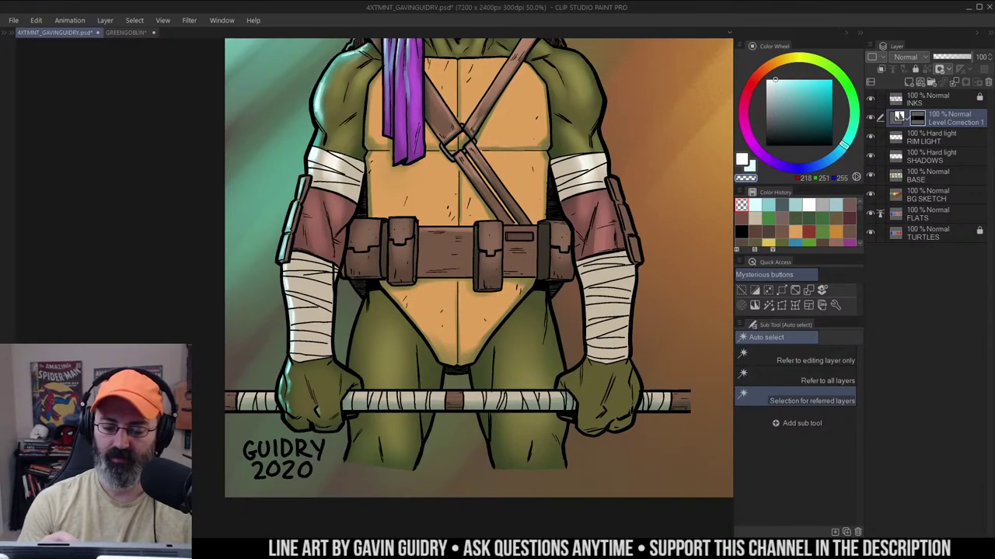
{"action": "key", "text": "b"}
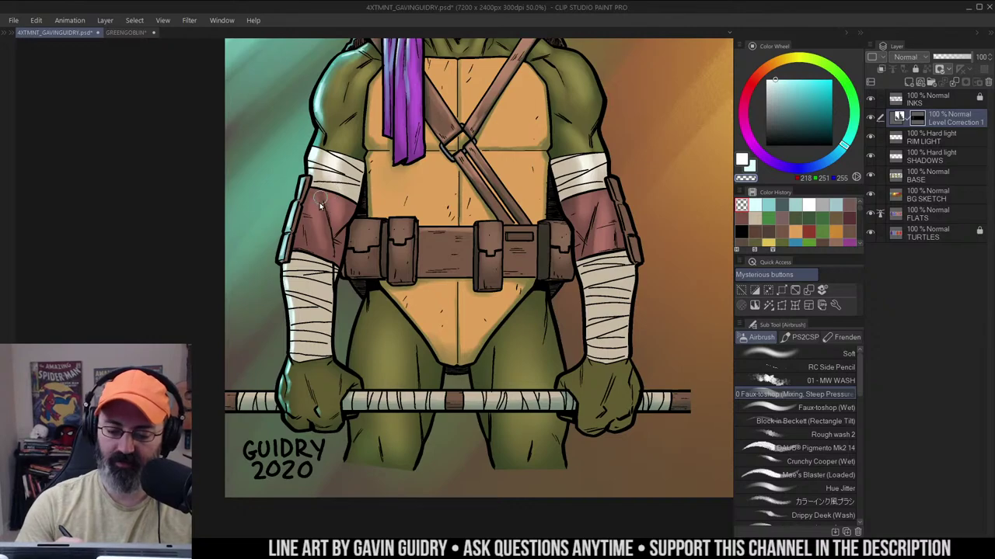
{"action": "left_click_drag", "start_coordinate": [535, 188], "coordinate": [476, 171]}
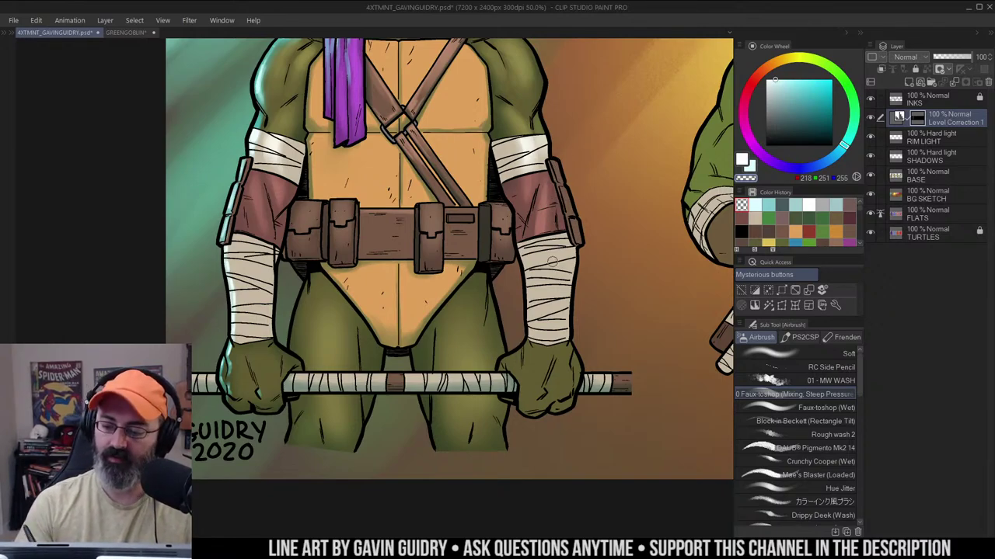
Select the arm wrappings with Auto select and brush vertical highlights down both forearm wrappings
{"action": "left_click", "coordinate": [551, 195], "text": "ctrl+alt"}
{"action": "left_click_drag", "start_coordinate": [582, 176], "coordinate": [548, 209]}
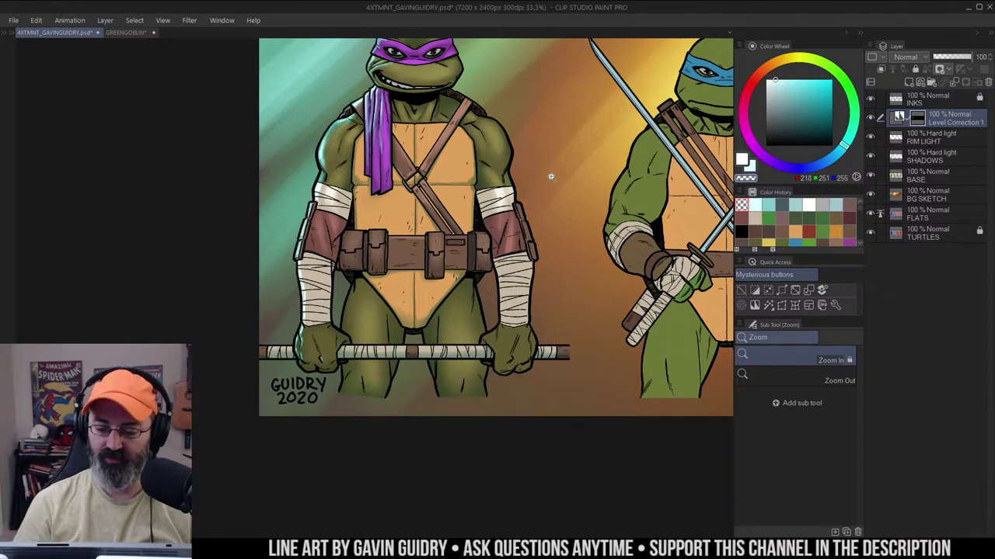
{"action": "left_click_drag", "start_coordinate": [405, 264], "coordinate": [417, 189]}
{"action": "left_click", "coordinate": [354, 229]}
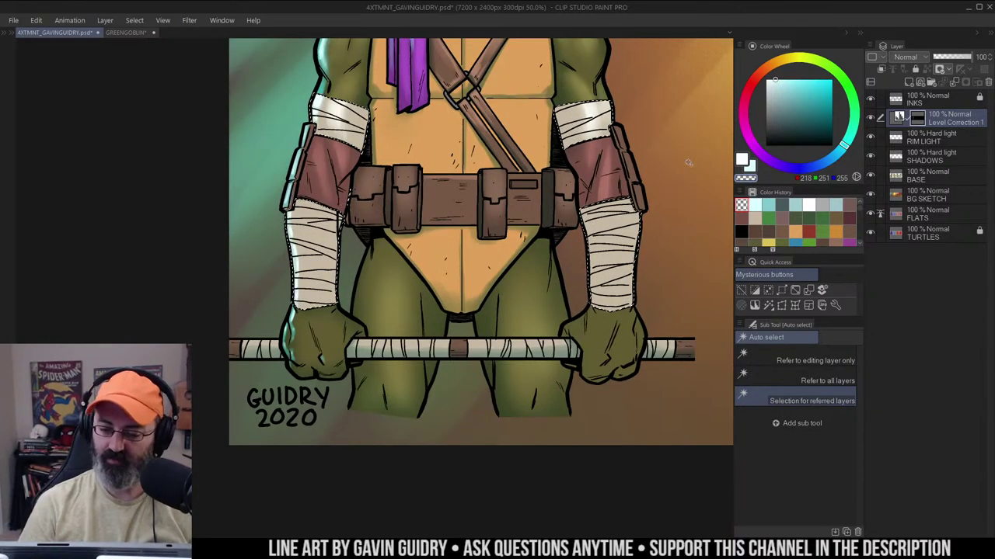
{"action": "key", "text": "b"}
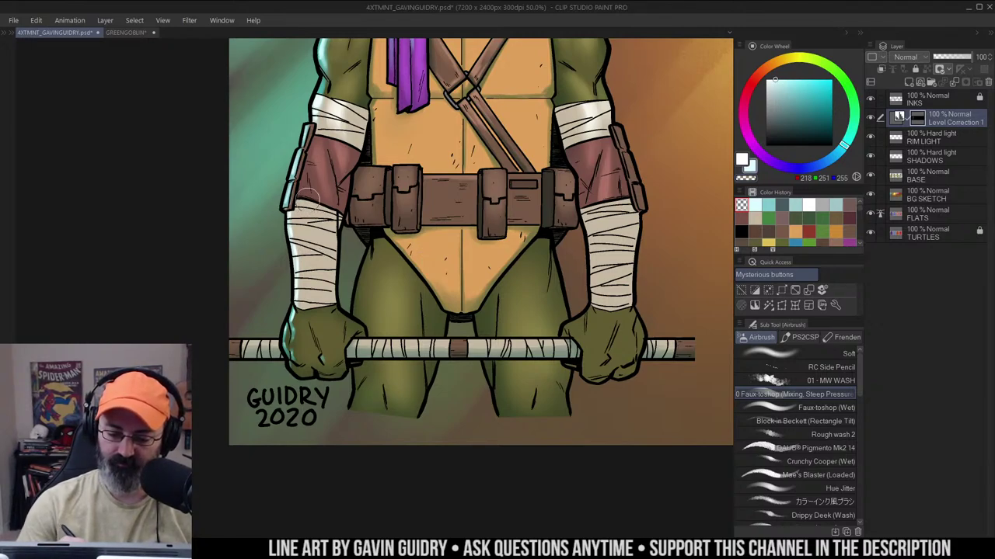
{"action": "mouse_move", "coordinate": [307, 198]}
{"action": "left_mouse_down"}
{"action": "mouse_move", "coordinate": [315, 299]}
{"action": "mouse_move", "coordinate": [315, 244]}
{"action": "left_mouse_up"}
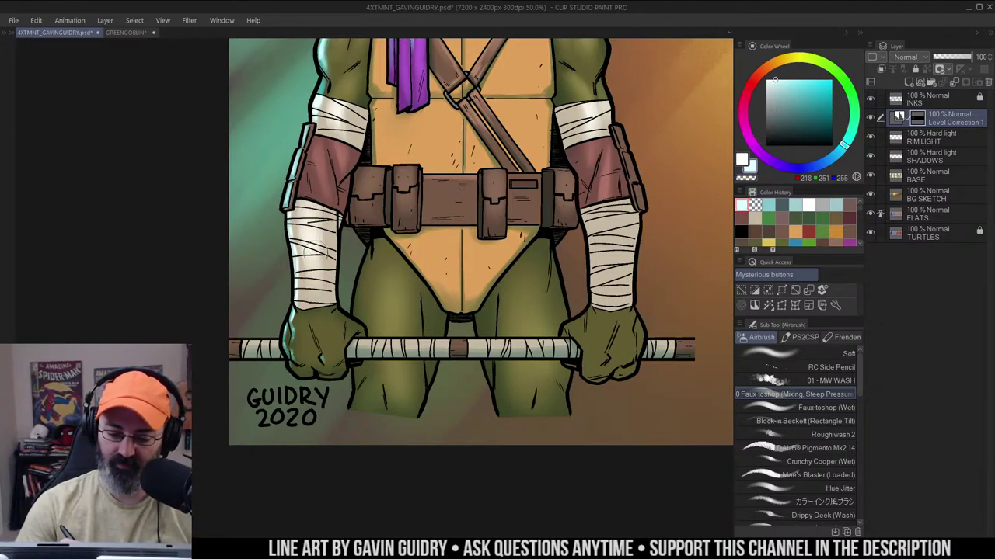
{"action": "mouse_move", "coordinate": [606, 199]}
{"action": "left_mouse_down"}
{"action": "mouse_move", "coordinate": [613, 281]}
{"action": "mouse_move", "coordinate": [613, 258]}
{"action": "left_mouse_up"}
Reduce the airbrush size for detailing the folds of the teal-side upper-arm wrapping
{"action": "left_click", "coordinate": [627, 151], "text": "alt"}
{"action": "left_click_drag", "start_coordinate": [626, 151], "coordinate": [576, 228]}
{"action": "left_click", "coordinate": [431, 202], "text": "ctrl"}
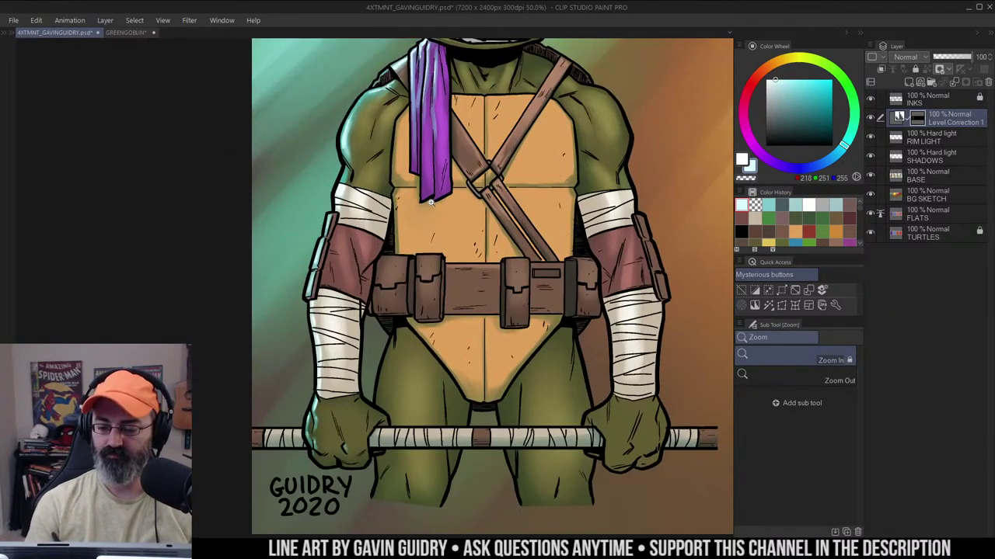
{"action": "left_click", "coordinate": [431, 203], "text": "ctrl"}
{"action": "left_click", "coordinate": [431, 202], "text": "ctrl"}
{"action": "left_click_drag", "start_coordinate": [385, 221], "coordinate": [504, 193]}
{"action": "left_click", "coordinate": [452, 197], "text": "ctrl"}
{"action": "key", "text": "bracketleft"}
{"action": "key", "text": "bracketleft"}
{"action": "key", "text": "bracketleft"}
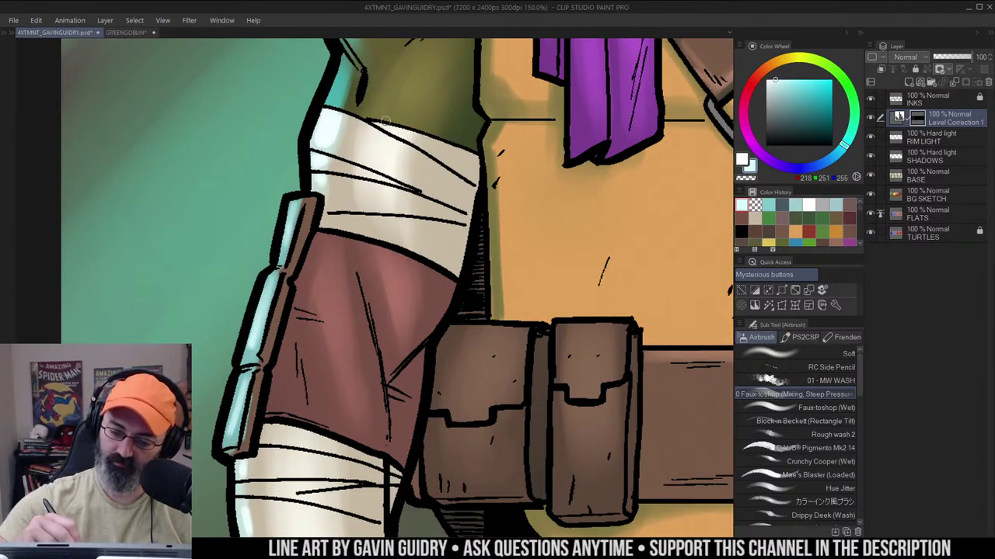
{"action": "left_click_drag", "start_coordinate": [348, 118], "coordinate": [471, 189]}
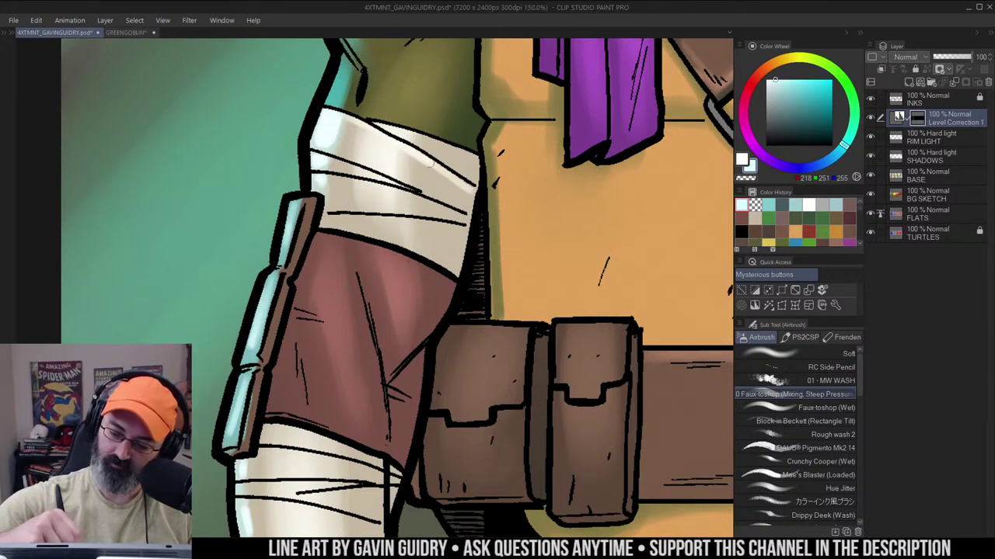
{"action": "key", "text": "ctrl+z"}
{"action": "key", "text": "ctrl+z"}
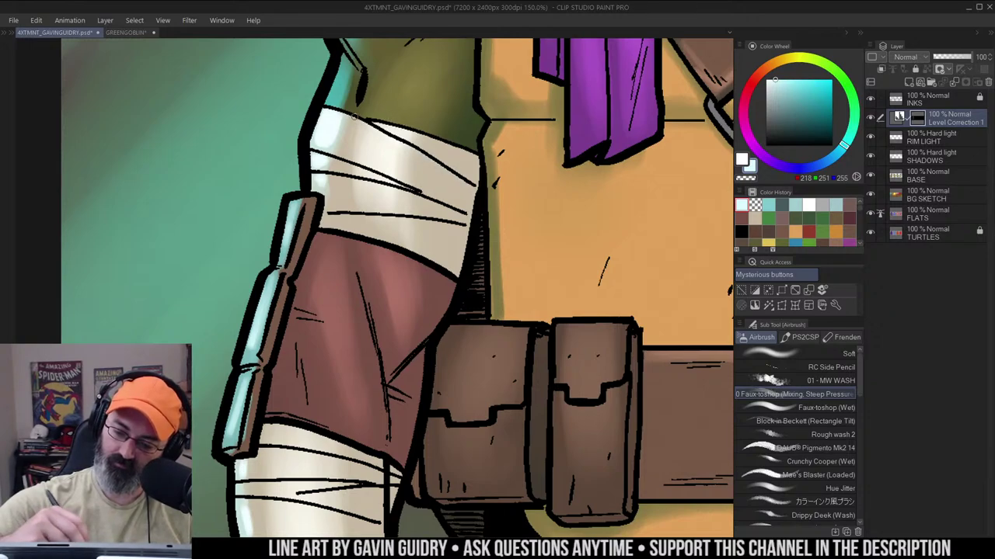
Airbrush a thin highlight along the top fold of the teal-side upper-arm wrapping and tone down the fold below with the transparent color
{"action": "left_click_drag", "start_coordinate": [354, 115], "coordinate": [471, 187]}
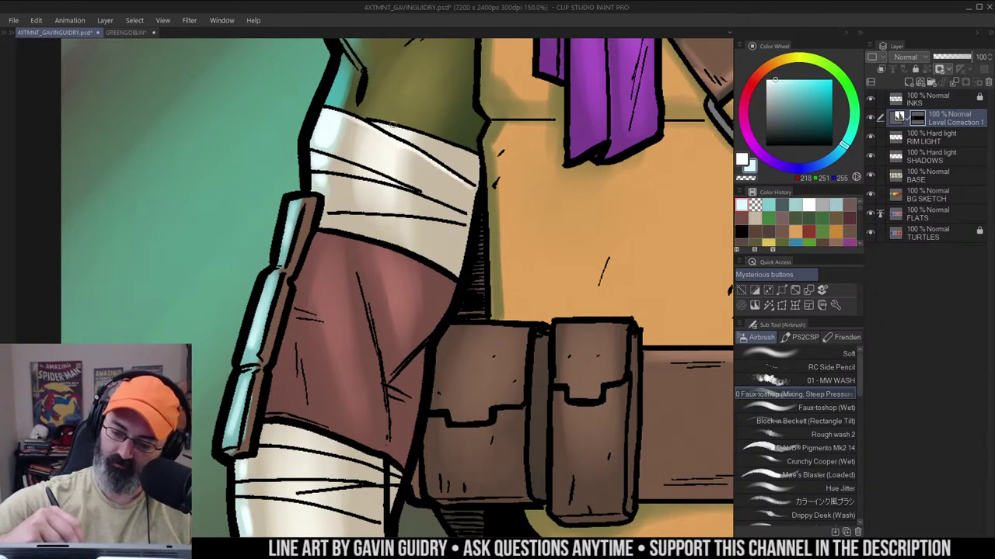
{"action": "left_click_drag", "start_coordinate": [394, 126], "coordinate": [446, 152]}
{"action": "key", "text": "c"}
{"action": "left_click_drag", "start_coordinate": [317, 144], "coordinate": [445, 202]}
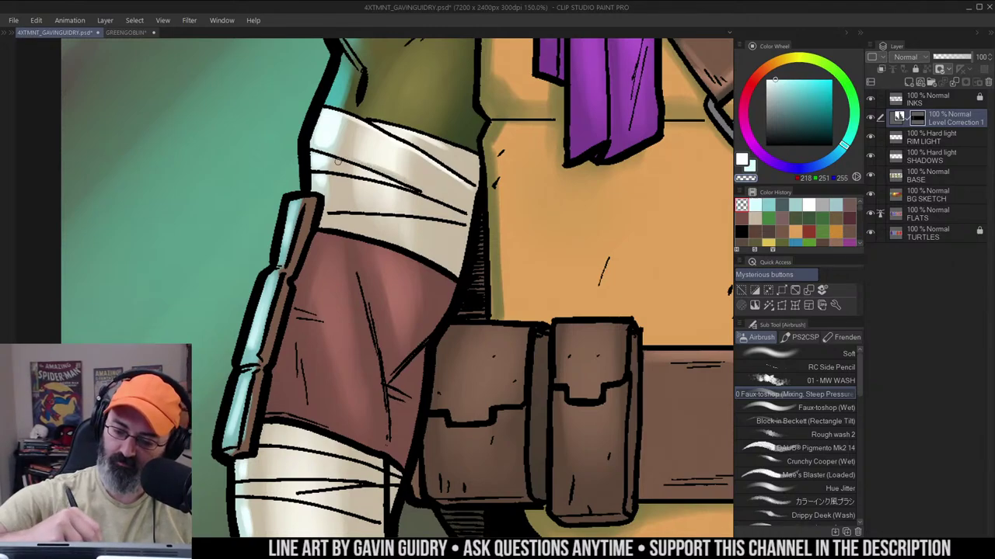
{"action": "left_click_drag", "start_coordinate": [350, 166], "coordinate": [398, 183]}
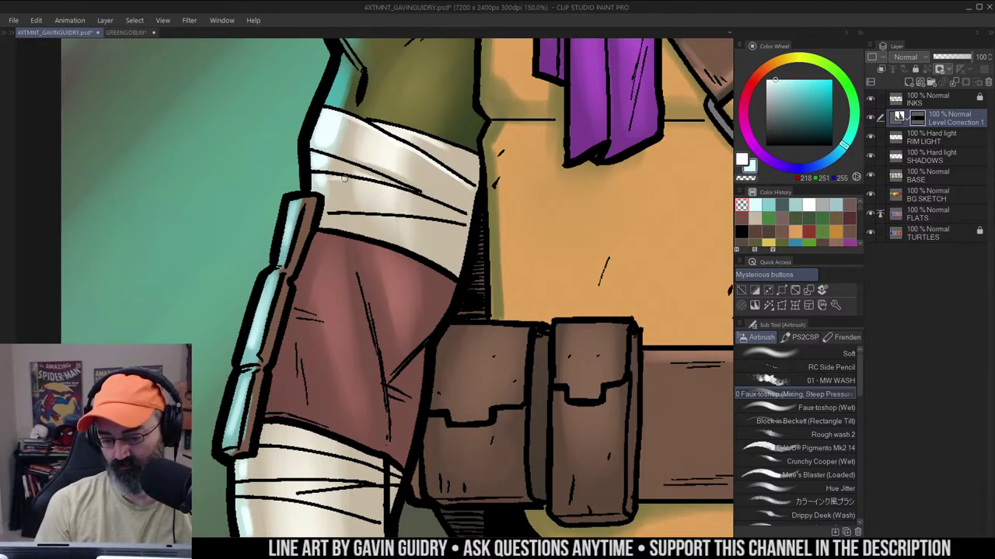
Define the lower folds of the teal-side upper-arm wrapping with thin transparent and lightening strokes along their lines
{"action": "left_click_drag", "start_coordinate": [344, 178], "coordinate": [466, 217]}
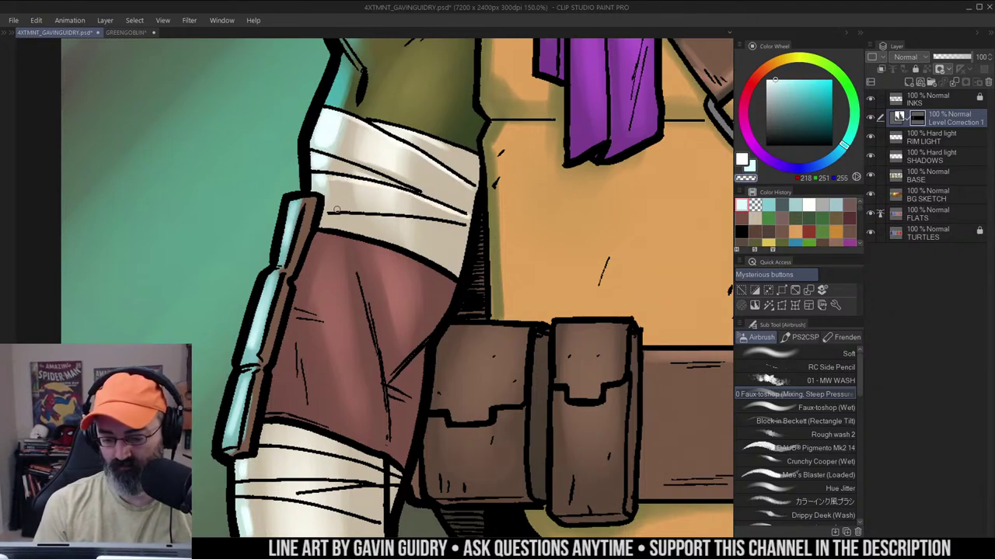
{"action": "left_click_drag", "start_coordinate": [337, 209], "coordinate": [450, 220]}
{"action": "key", "text": "c"}
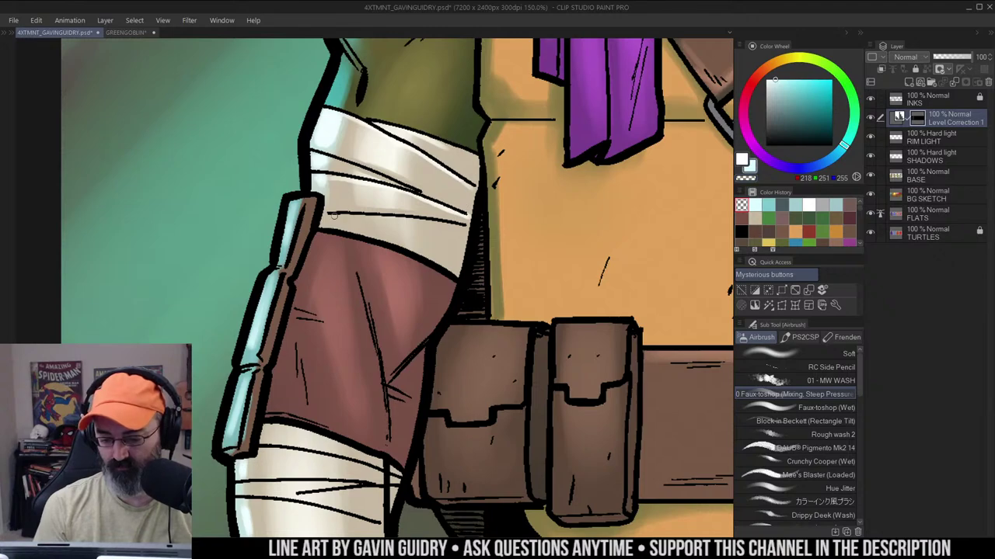
{"action": "left_click_drag", "start_coordinate": [334, 215], "coordinate": [421, 214]}
Tone down the uppermost folds of the teal-side forearm wrapping with thin strokes of the transparent color
{"action": "key", "text": "ctrl+space"}
{"action": "scroll", "coordinate": [413, 214], "scroll_direction": "down", "scroll_amount": 3}
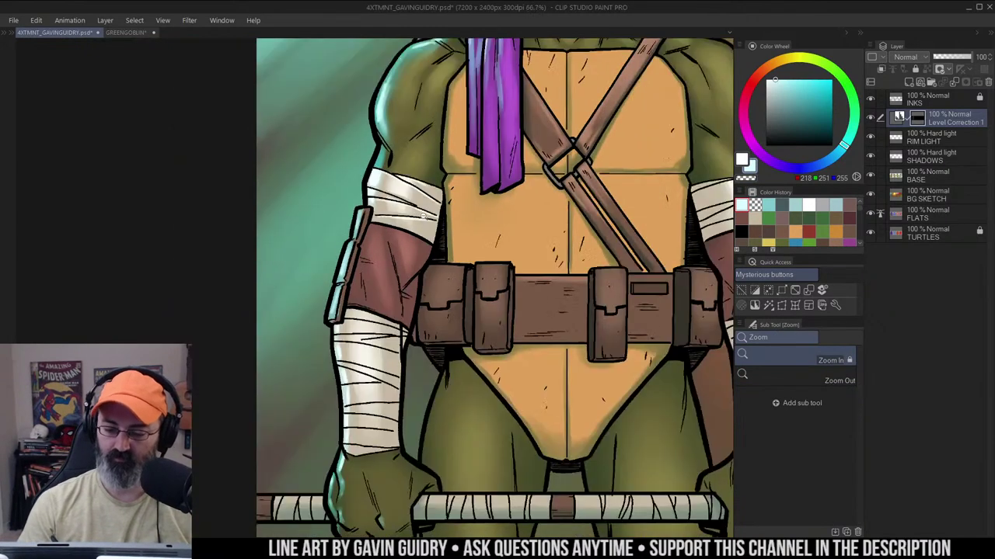
{"action": "left_click_drag", "start_coordinate": [404, 265], "coordinate": [476, 179]}
{"action": "scroll", "coordinate": [423, 196], "scroll_direction": "up", "scroll_amount": 1}
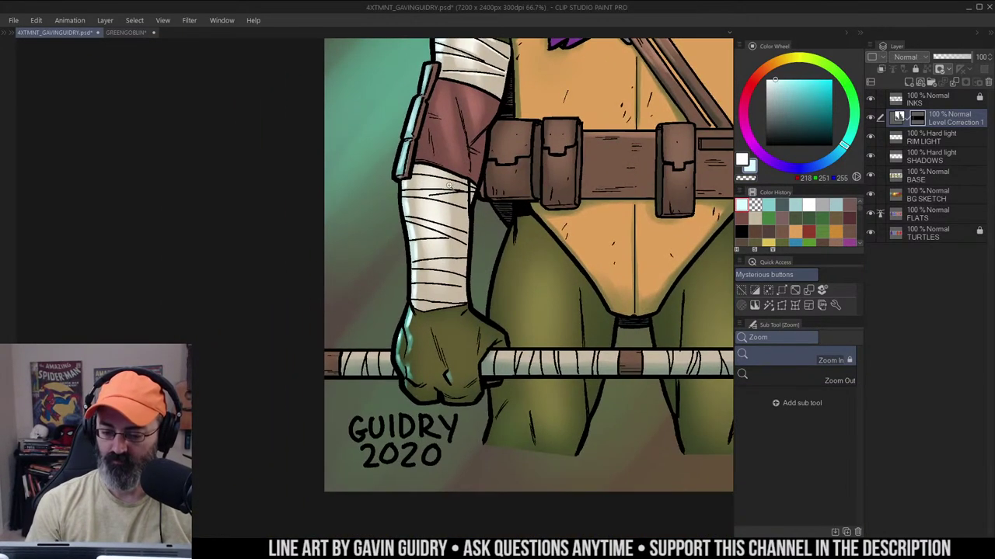
{"action": "left_click", "coordinate": [476, 178]}
{"action": "left_click_drag", "start_coordinate": [395, 169], "coordinate": [471, 180]}
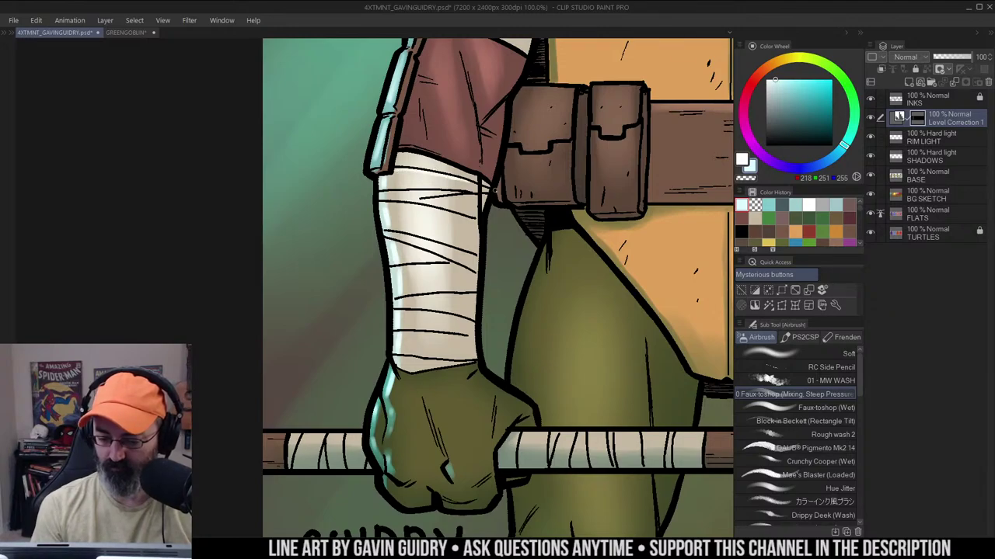
{"action": "key", "text": "m"}
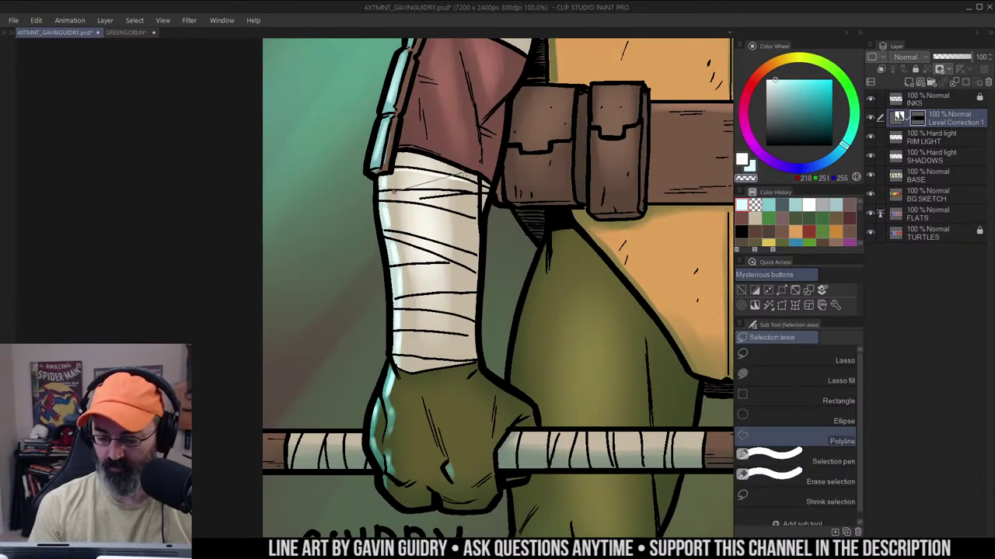
{"action": "key", "text": "b"}
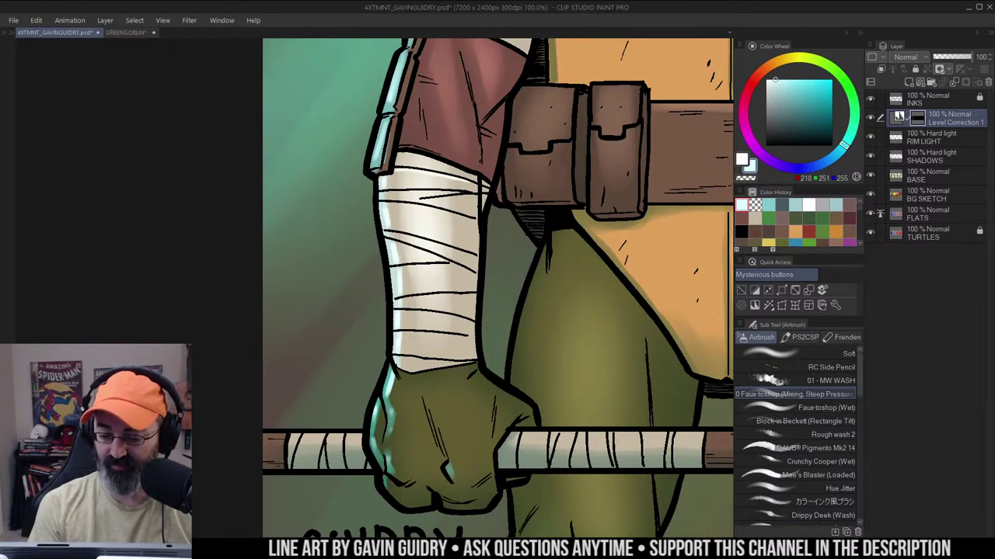
{"action": "left_click_drag", "start_coordinate": [409, 187], "coordinate": [476, 192]}
{"action": "left_click_drag", "start_coordinate": [397, 191], "coordinate": [455, 191]}
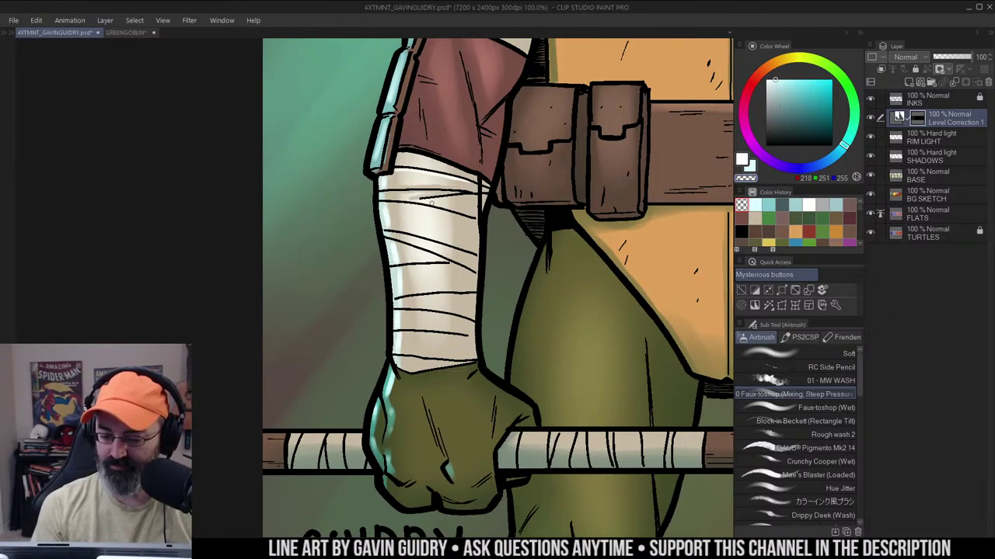
Lighten the edges of the upper folds on the teal-side forearm wrapping and shade the adjoining fold with the transparent color
{"action": "key", "text": "c"}
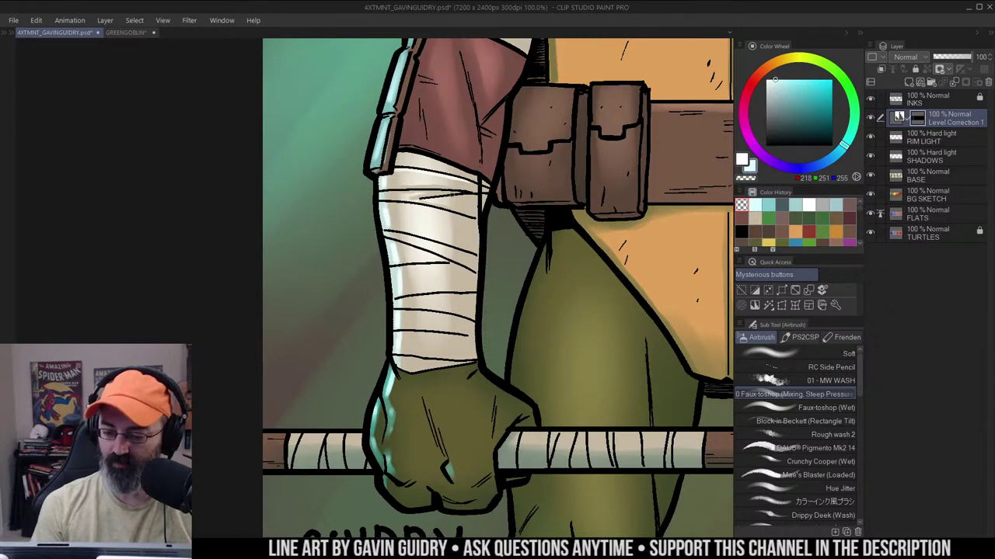
{"action": "left_click_drag", "start_coordinate": [433, 199], "coordinate": [472, 195]}
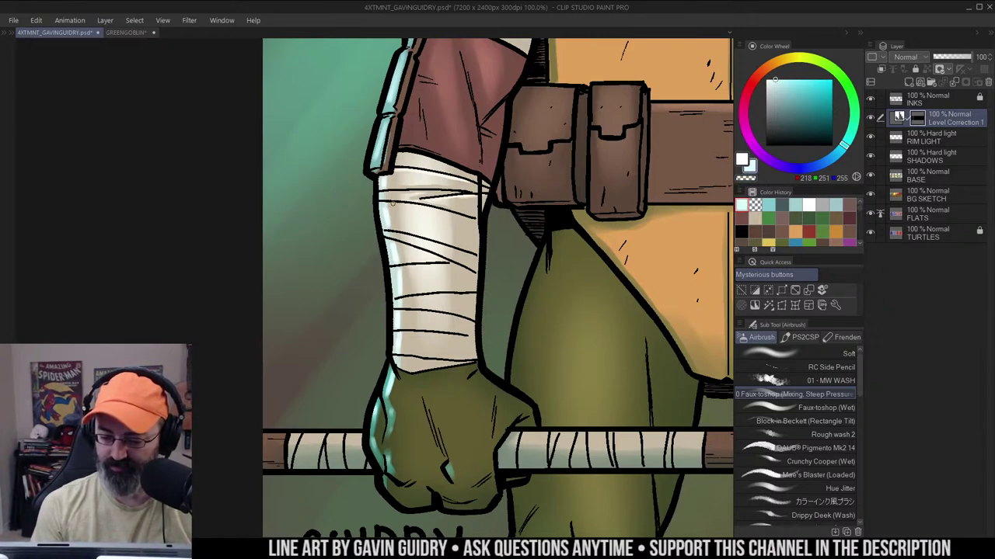
{"action": "left_click_drag", "start_coordinate": [459, 218], "coordinate": [415, 207]}
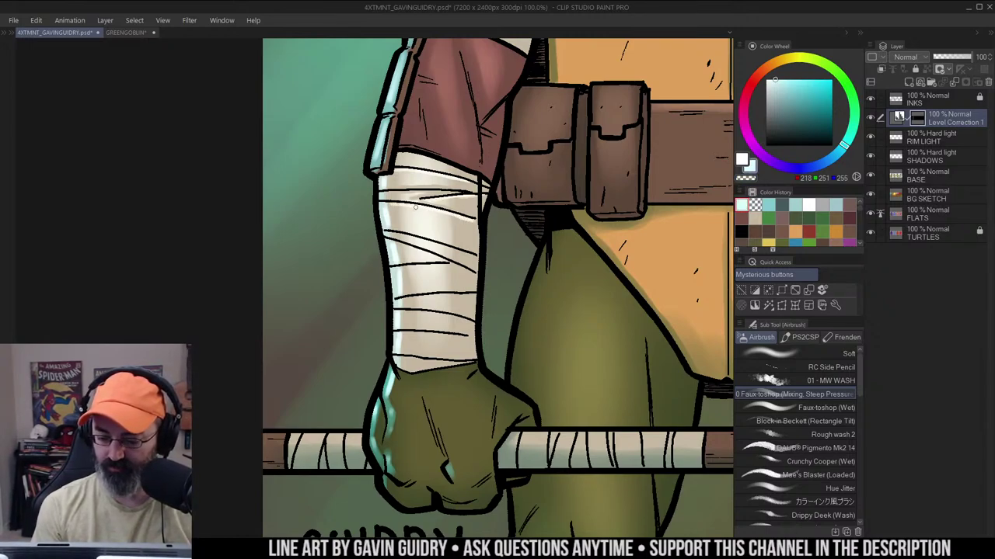
{"action": "key", "text": "c"}
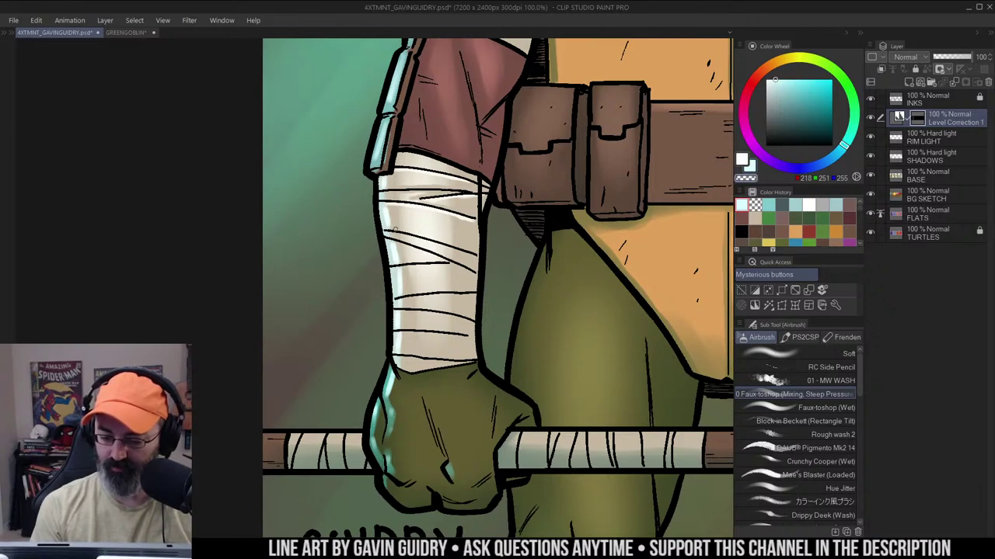
{"action": "left_click_drag", "start_coordinate": [445, 241], "coordinate": [417, 233]}
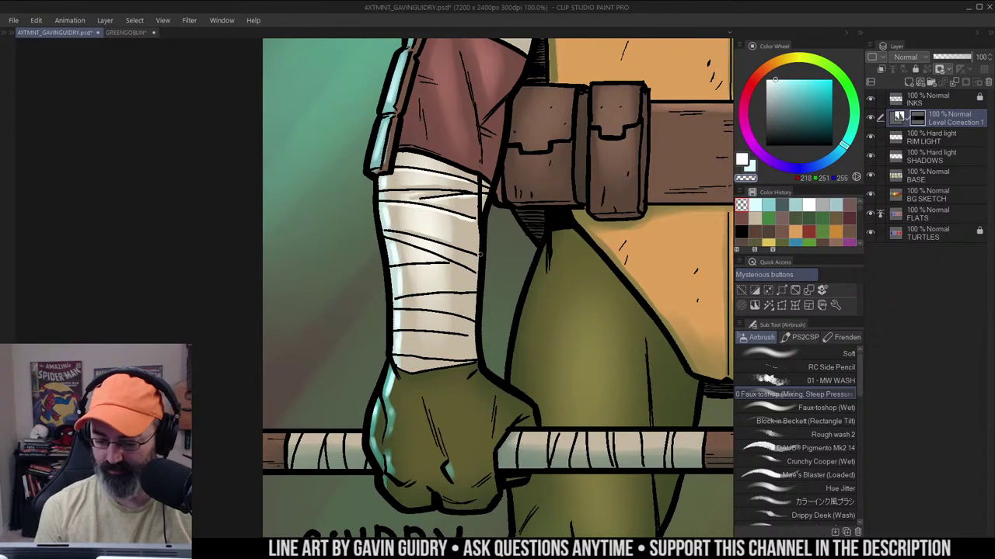
Define the middle folds of the teal-side forearm wrapping by alternating thin transparent and lightening strokes
{"action": "left_click_drag", "start_coordinate": [520, 237], "coordinate": [497, 187]}
{"action": "key", "text": "c"}
{"action": "left_click_drag", "start_coordinate": [376, 184], "coordinate": [399, 192]}
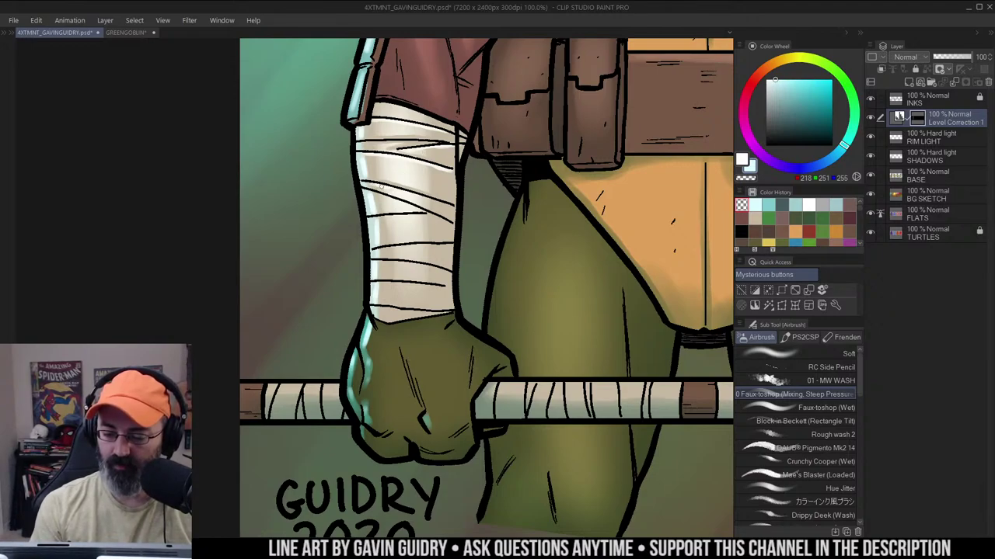
{"action": "key", "text": "c"}
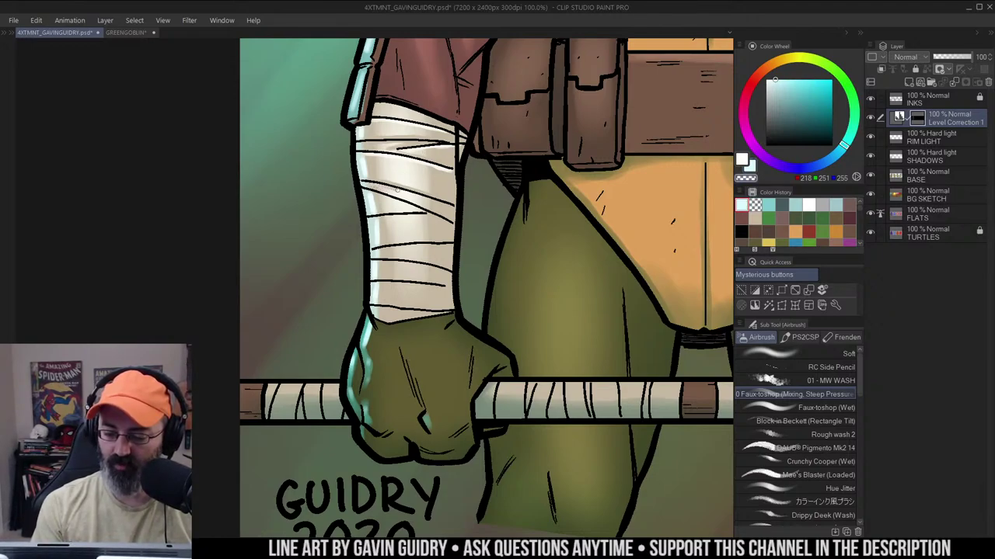
{"action": "mouse_move", "coordinate": [445, 205]}
{"action": "left_mouse_down"}
{"action": "mouse_move", "coordinate": [379, 185]}
{"action": "mouse_move", "coordinate": [433, 215]}
{"action": "mouse_move", "coordinate": [443, 241]}
{"action": "mouse_move", "coordinate": [410, 247]}
{"action": "mouse_move", "coordinate": [453, 244]}
{"action": "left_mouse_up"}
Define the lowest folds of the teal-side forearm wrapping near the wrist with thin airbrush strokes
{"action": "key", "text": "c"}
{"action": "key", "text": "c"}
{"action": "key", "text": "c"}
{"action": "key", "text": "c"}
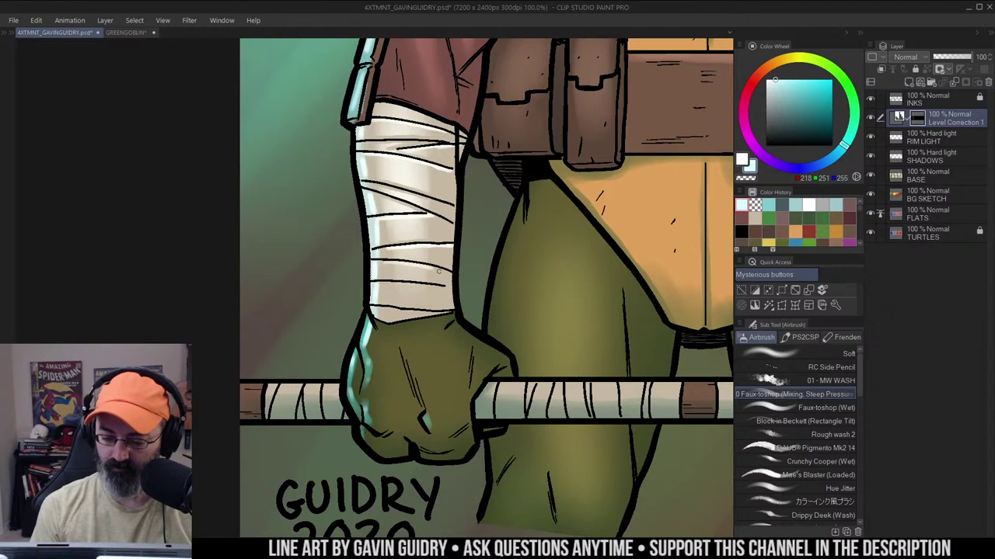
{"action": "mouse_move", "coordinate": [387, 285]}
{"action": "left_mouse_down"}
{"action": "mouse_move", "coordinate": [427, 287]}
{"action": "mouse_move", "coordinate": [404, 312]}
{"action": "mouse_move", "coordinate": [422, 314]}
{"action": "left_mouse_up"}
{"action": "key", "text": "c"}
{"action": "key", "text": "c"}
{"action": "left_click", "coordinate": [453, 292], "text": "ctrl"}
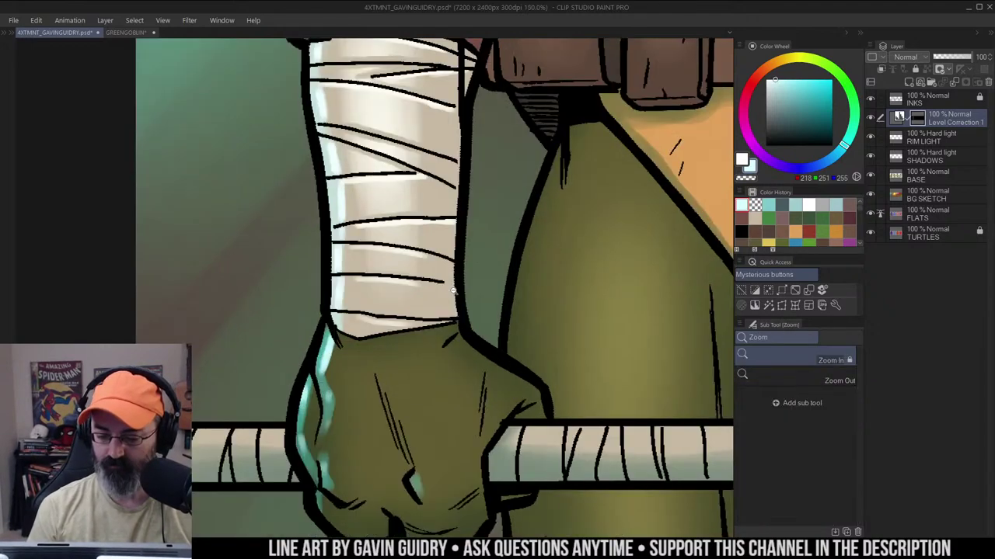
{"action": "left_click", "coordinate": [453, 292], "text": "alt"}
Airbrush thin highlights along the top, diagonal and lower folds of the upper-arm wrapping on the orange background side
{"action": "left_click_drag", "start_coordinate": [520, 238], "coordinate": [402, 241]}
{"action": "left_click", "coordinate": [410, 239], "text": "alt"}
{"action": "left_click", "coordinate": [410, 239], "text": "alt"}
{"action": "scroll", "coordinate": [534, 159], "scroll_direction": "up", "scroll_amount": 3}
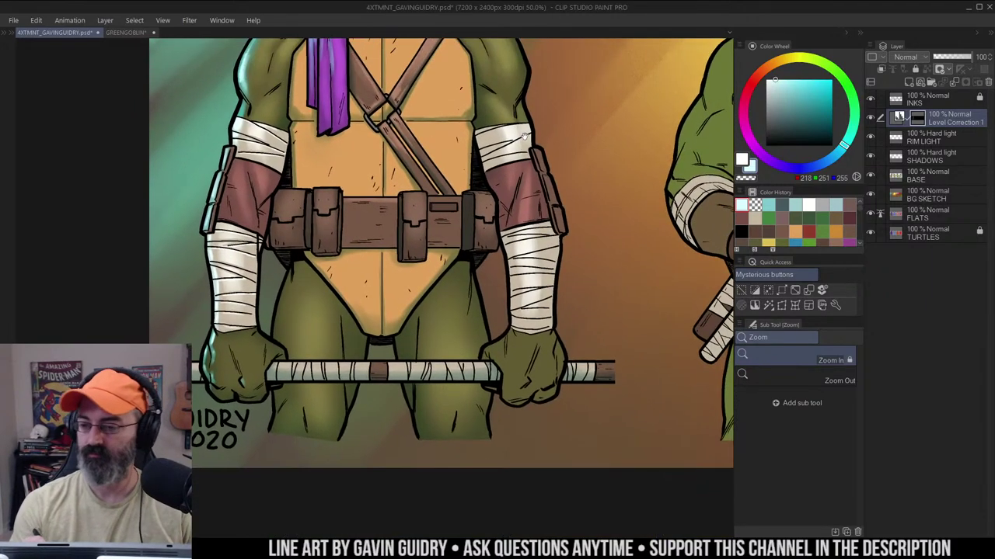
{"action": "scroll", "coordinate": [550, 136], "scroll_direction": "up", "scroll_amount": 1}
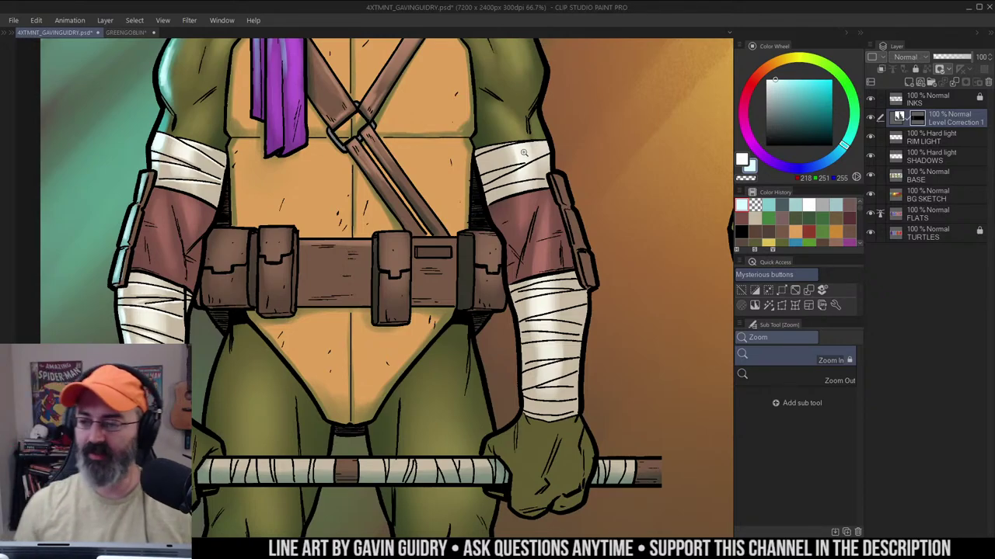
{"action": "left_click_drag", "start_coordinate": [568, 138], "coordinate": [566, 125]}
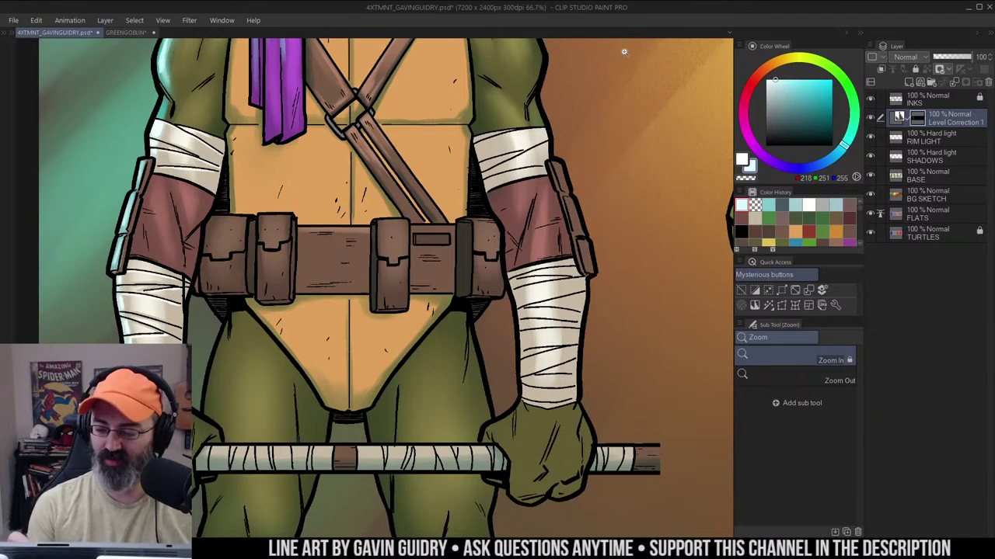
{"action": "left_click", "coordinate": [522, 138]}
{"action": "left_click", "coordinate": [522, 138]}
{"action": "left_click_drag", "start_coordinate": [522, 138], "coordinate": [554, 141]}
{"action": "key", "text": "b"}
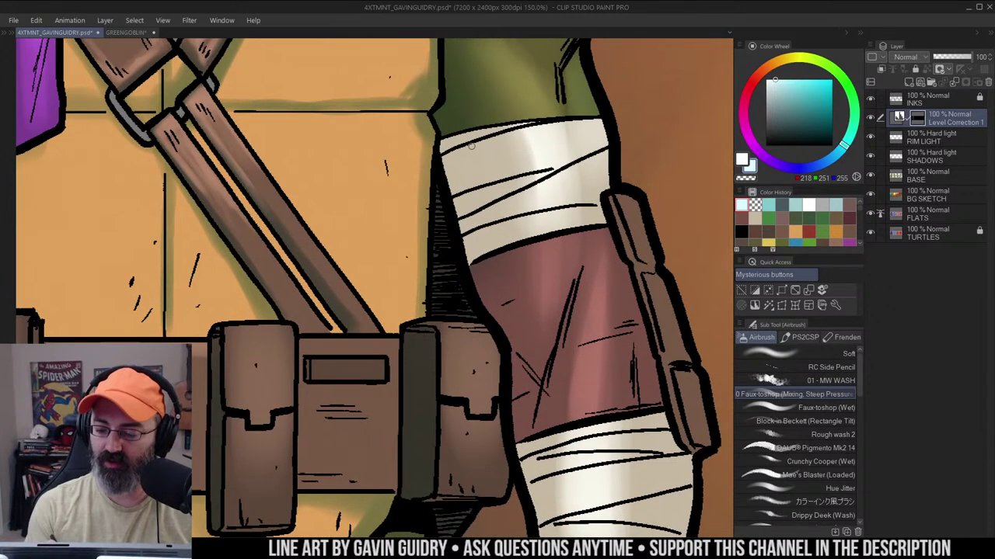
{"action": "left_click_drag", "start_coordinate": [471, 146], "coordinate": [553, 126]}
{"action": "left_click_drag", "start_coordinate": [455, 154], "coordinate": [631, 116]}
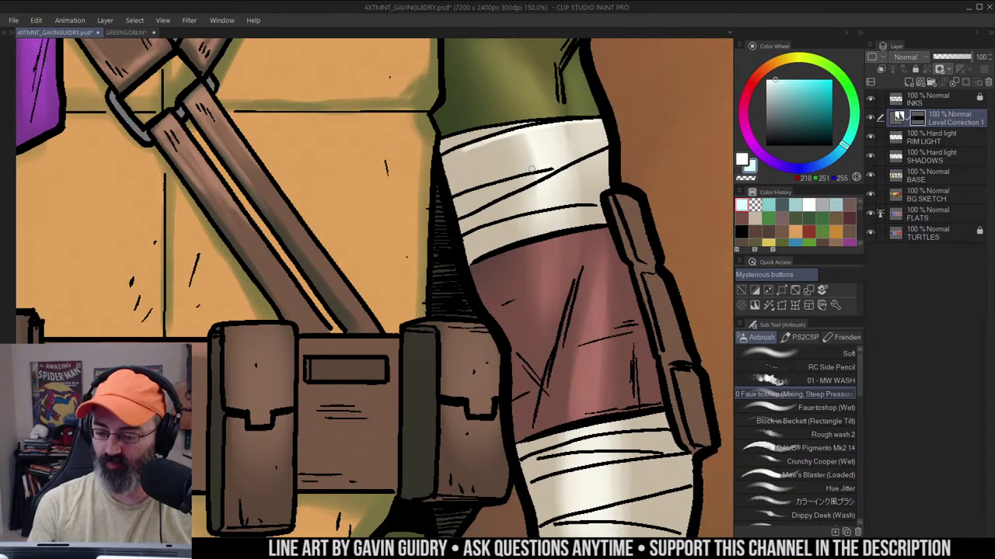
{"action": "left_click_drag", "start_coordinate": [495, 205], "coordinate": [602, 155]}
{"action": "left_click_drag", "start_coordinate": [487, 231], "coordinate": [603, 205]}
Tone down the middle fold of the orange-side upper-arm wrapping with the transparent color and brush a small highlight beside it
{"action": "key", "text": "c"}
{"action": "left_click_drag", "start_coordinate": [484, 183], "coordinate": [565, 163]}
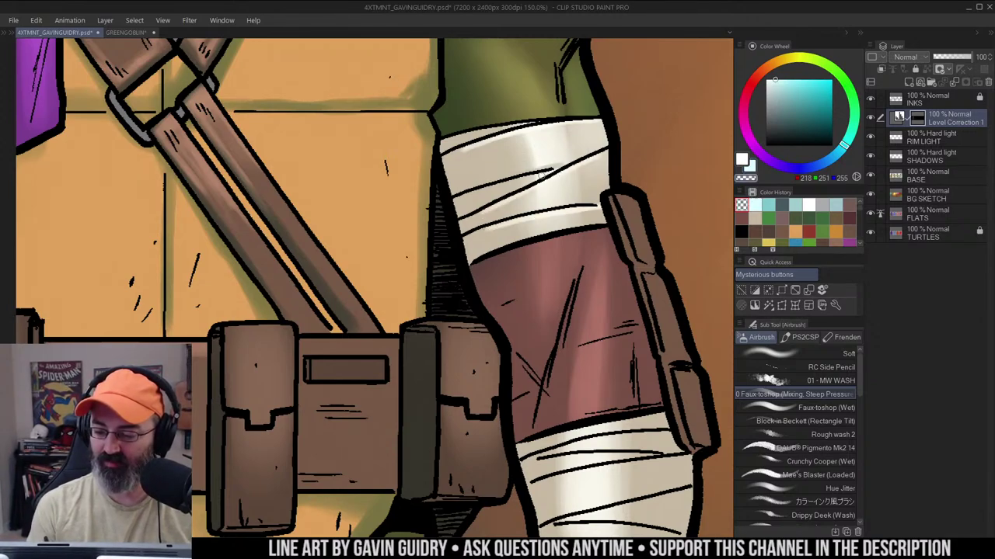
{"action": "left_click_drag", "start_coordinate": [489, 187], "coordinate": [557, 167]}
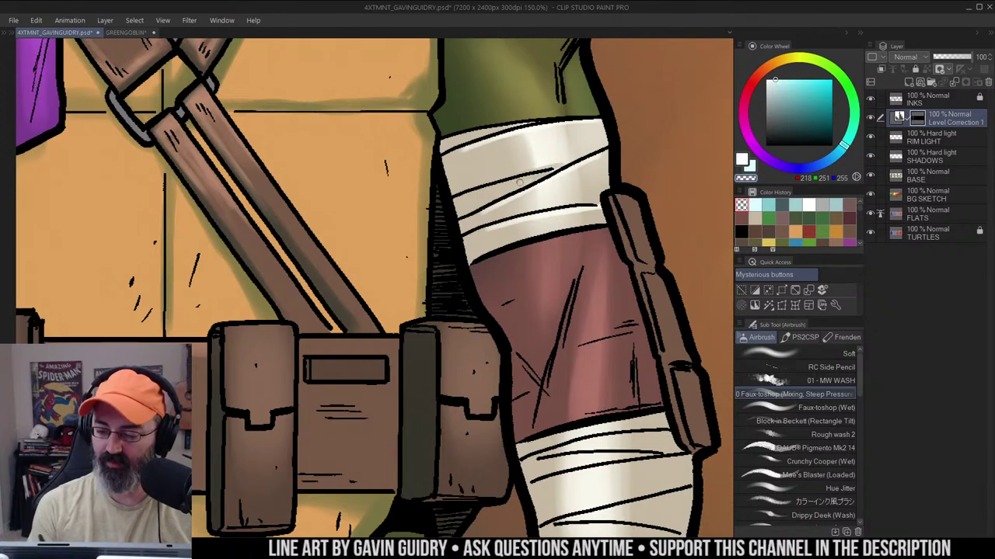
{"action": "key", "text": "c"}
{"action": "left_click_drag", "start_coordinate": [480, 195], "coordinate": [510, 191]}
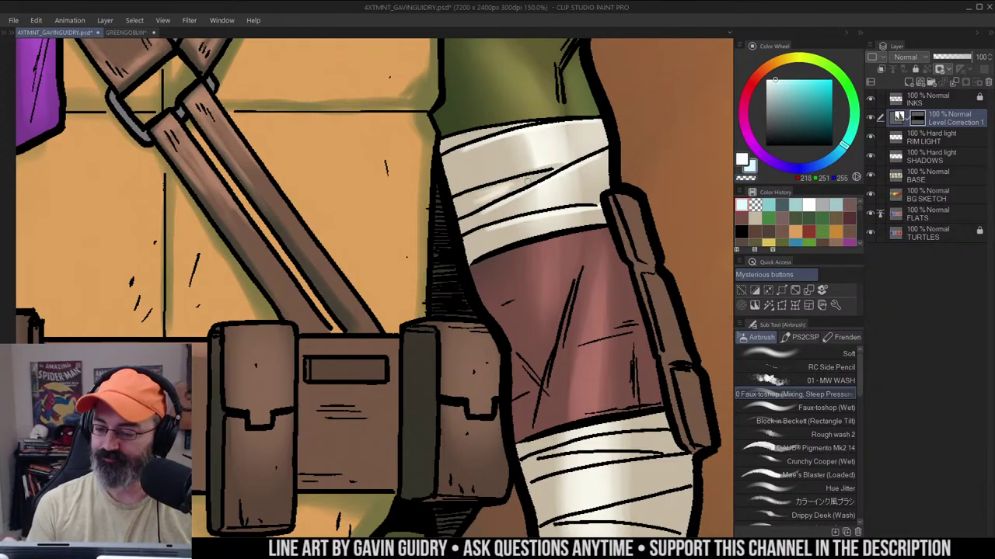
Shade along the lowest folds of the orange-side upper-arm wrapping, just above the elbow pad, with the transparent color
{"action": "left_click_drag", "start_coordinate": [644, 203], "coordinate": [614, 181]}
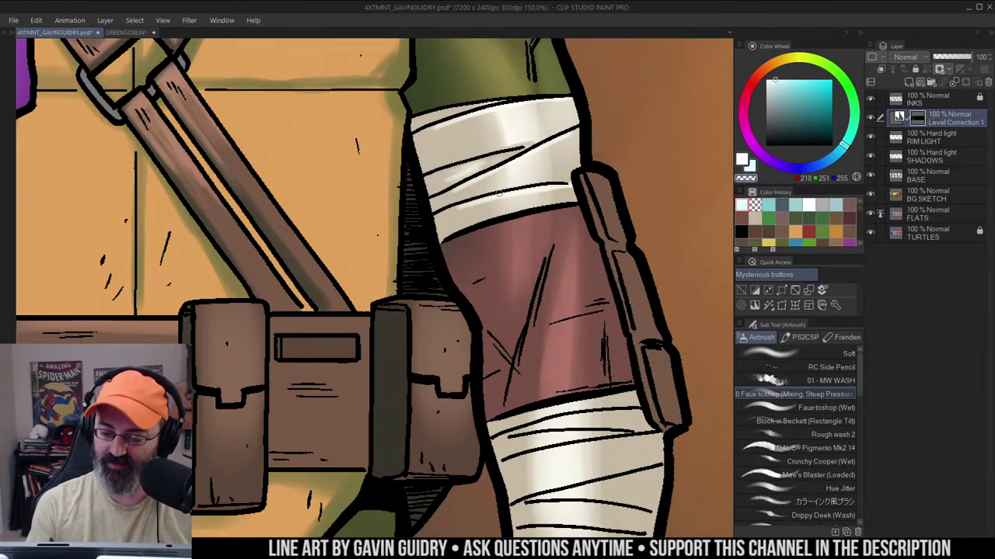
{"action": "left_click_drag", "start_coordinate": [499, 188], "coordinate": [565, 180]}
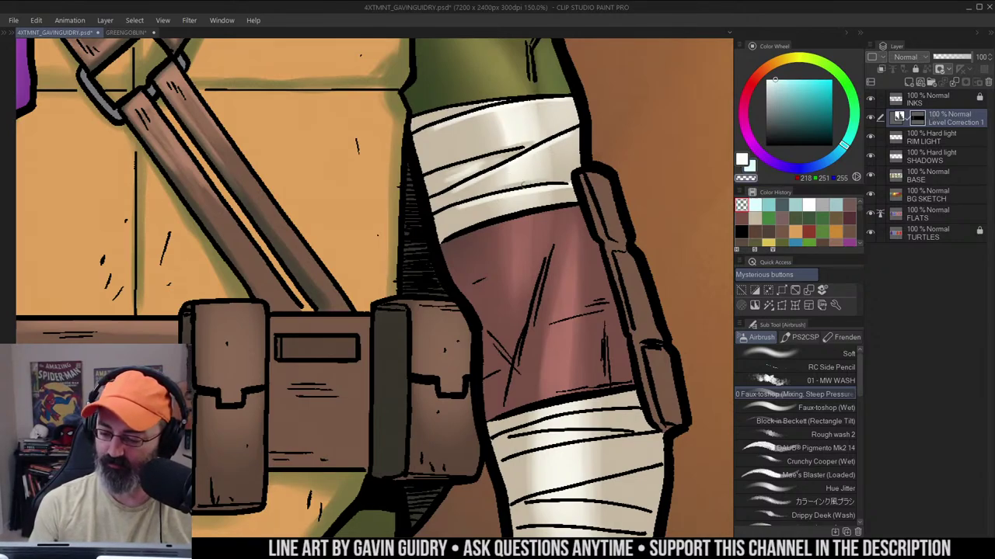
{"action": "left_click_drag", "start_coordinate": [489, 218], "coordinate": [554, 204]}
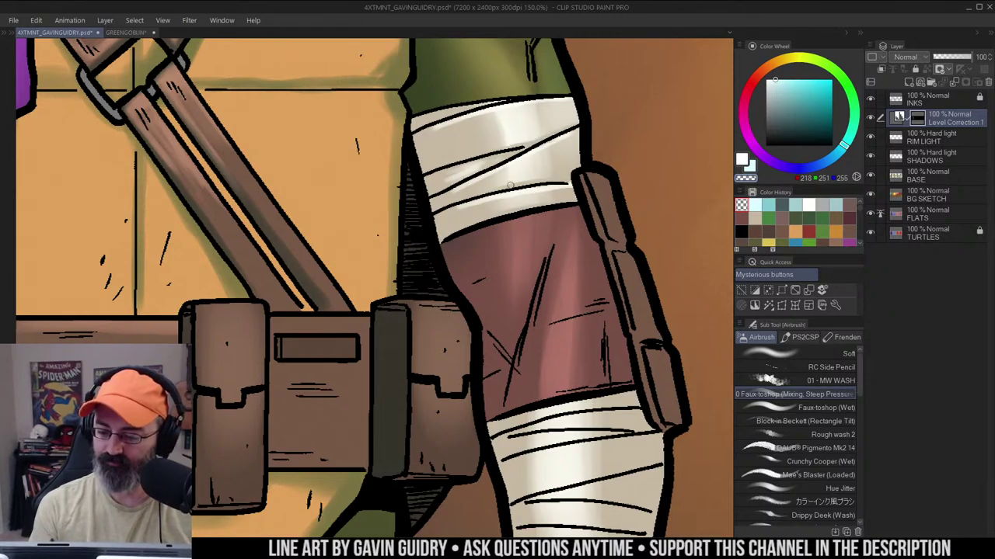
{"action": "left_click", "coordinate": [575, 181], "text": "alt"}
{"action": "scroll", "coordinate": [549, 153], "scroll_direction": "down", "scroll_amount": 1}
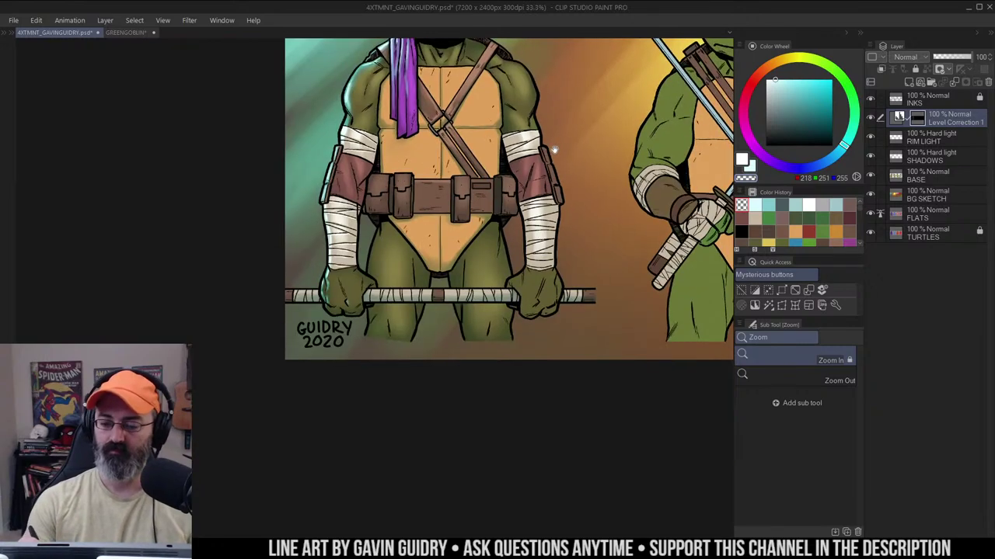
Paint white airbrush highlights along the uppermost bandage strips of the purple-masked turtle's right-hand forearm wrap on the Level Correction 1 mask
{"action": "scroll", "coordinate": [554, 178], "scroll_direction": "up", "scroll_amount": 3}
{"action": "scroll", "coordinate": [554, 184], "scroll_direction": "up", "scroll_amount": 2}
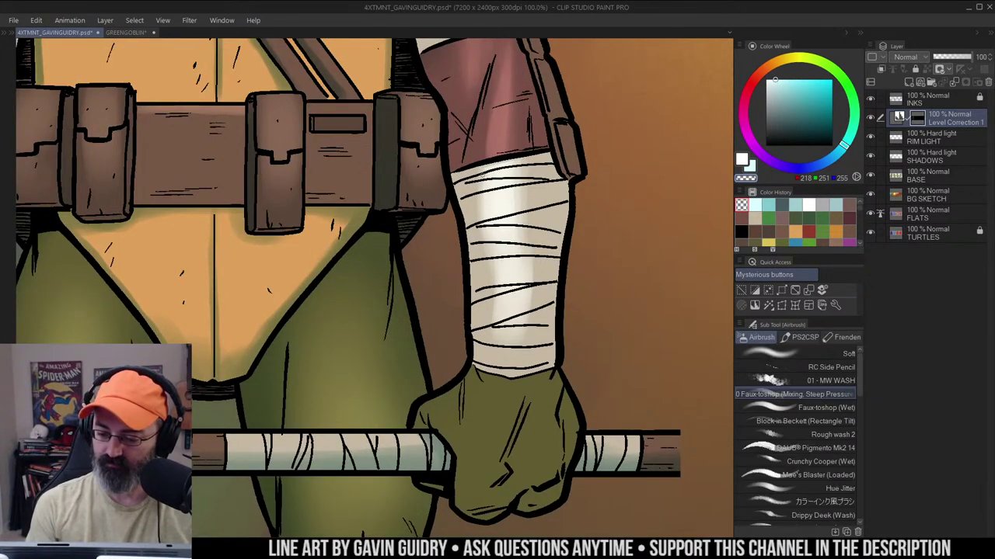
{"action": "left_click_drag", "start_coordinate": [482, 174], "coordinate": [535, 168]}
{"action": "key", "text": "c"}
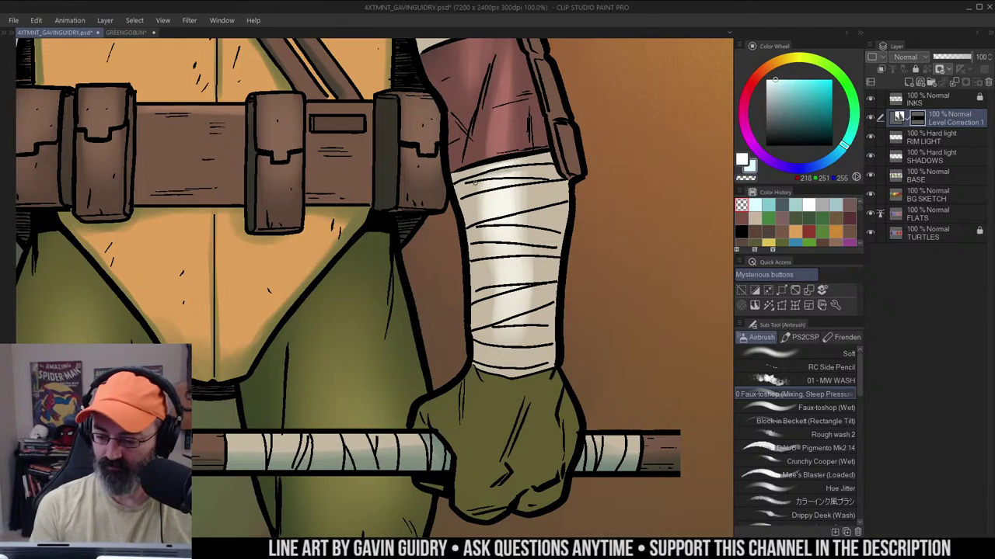
{"action": "left_click_drag", "start_coordinate": [464, 186], "coordinate": [553, 185]}
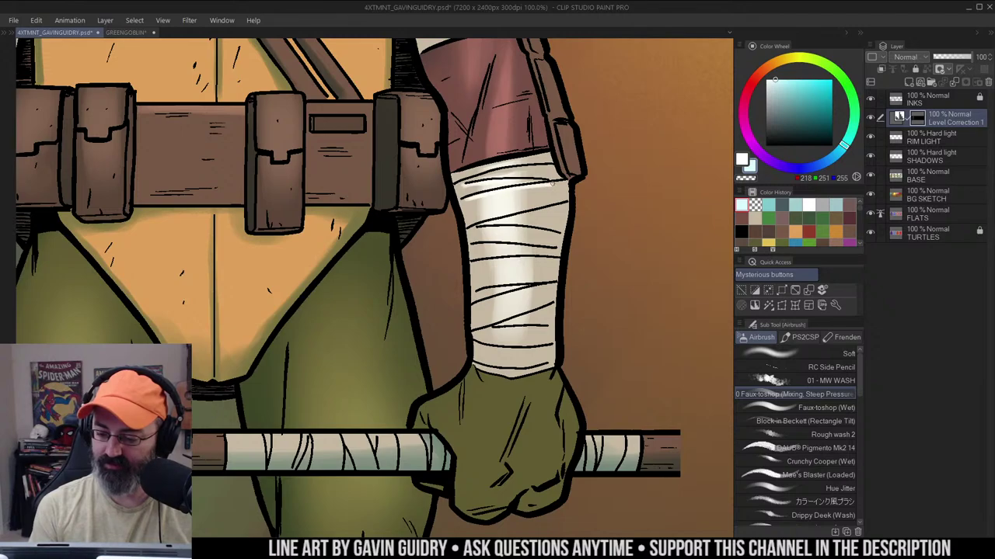
{"action": "key", "text": "c"}
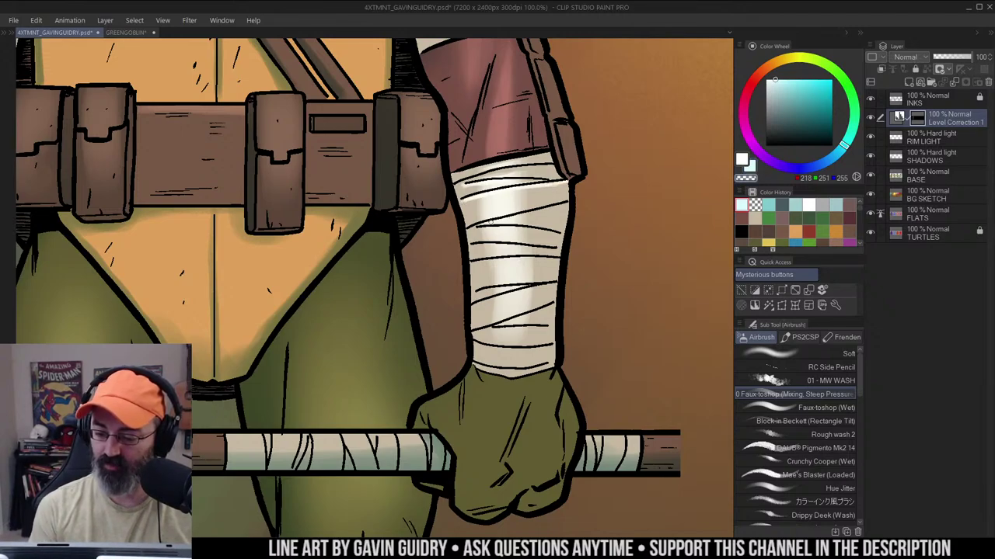
Refine the highlights on the middle strips of the same forearm wrap, alternating white and transparent colour along the ink lines
{"action": "left_click_drag", "start_coordinate": [492, 222], "coordinate": [553, 208]}
{"action": "key", "text": "c"}
{"action": "left_click_drag", "start_coordinate": [475, 228], "coordinate": [561, 233]}
{"action": "key", "text": "c"}
{"action": "mouse_move", "coordinate": [486, 245]}
{"action": "left_mouse_down"}
{"action": "mouse_move", "coordinate": [527, 248]}
{"action": "mouse_move", "coordinate": [491, 263]}
{"action": "mouse_move", "coordinate": [559, 257]}
{"action": "left_mouse_up"}
{"action": "key", "text": "c"}
{"action": "key", "text": "c"}
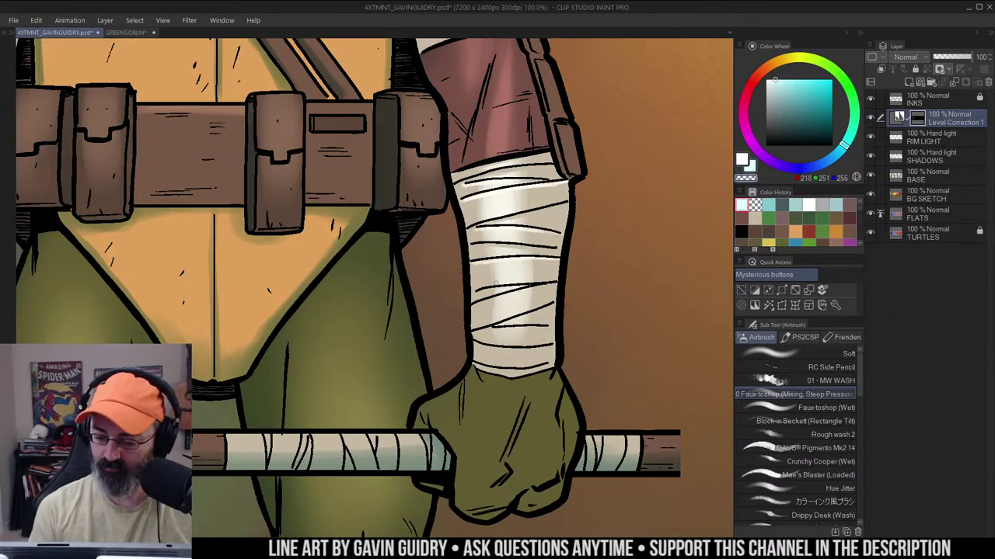
Break up the highlight on the lower forearm wrap strips down to the wrist, alternating transparent colour and white
{"action": "left_click_drag", "start_coordinate": [493, 285], "coordinate": [525, 286]}
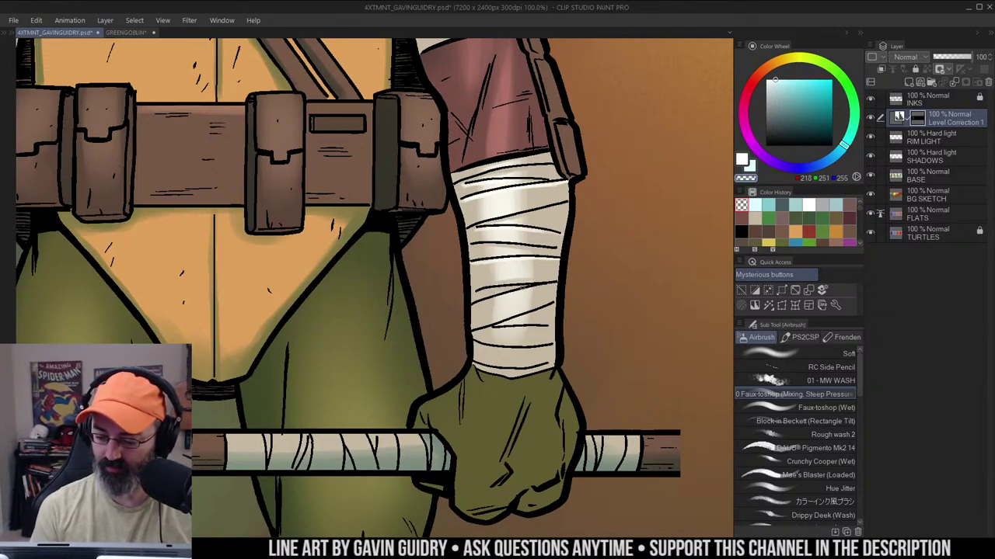
{"action": "key", "text": "c"}
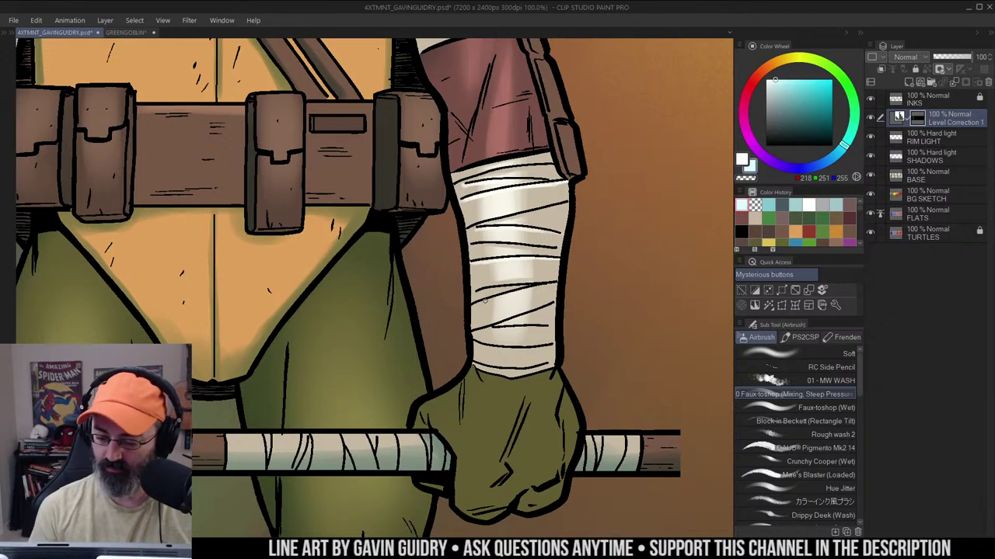
{"action": "left_click_drag", "start_coordinate": [473, 306], "coordinate": [555, 285]}
{"action": "key", "text": "c"}
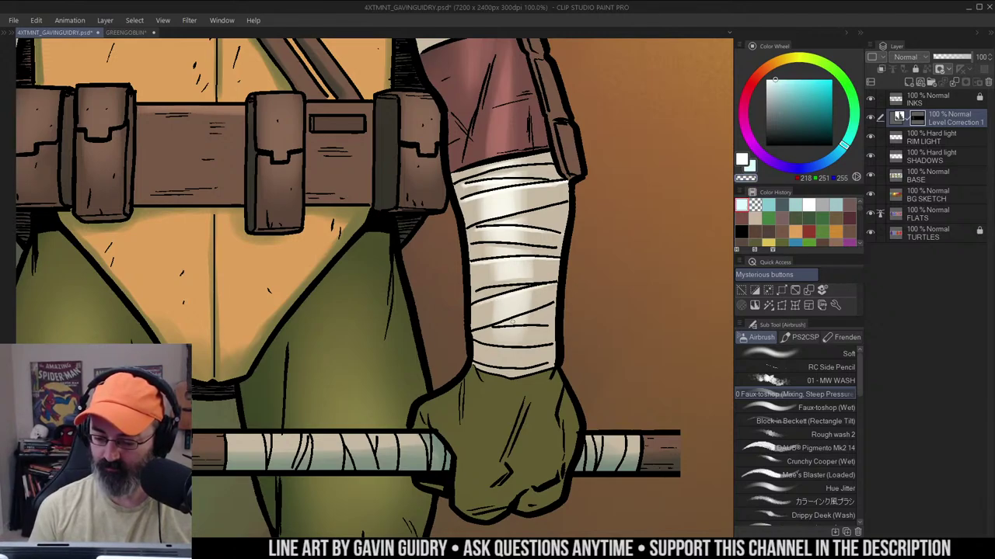
{"action": "left_click_drag", "start_coordinate": [496, 326], "coordinate": [545, 329]}
{"action": "key", "text": "c"}
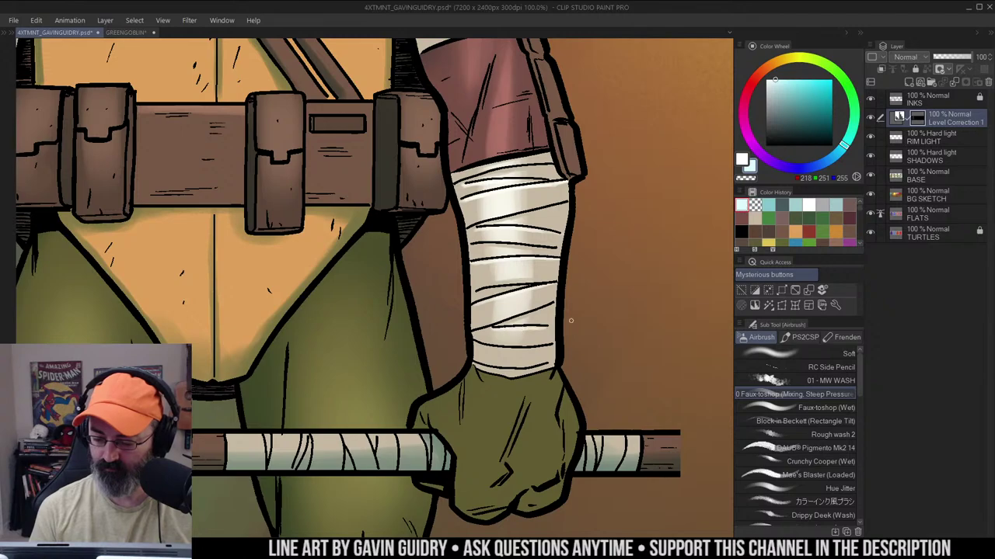
{"action": "mouse_move", "coordinate": [487, 347]}
{"action": "left_mouse_down"}
{"action": "mouse_move", "coordinate": [552, 345]}
{"action": "mouse_move", "coordinate": [527, 370]}
{"action": "left_mouse_up"}
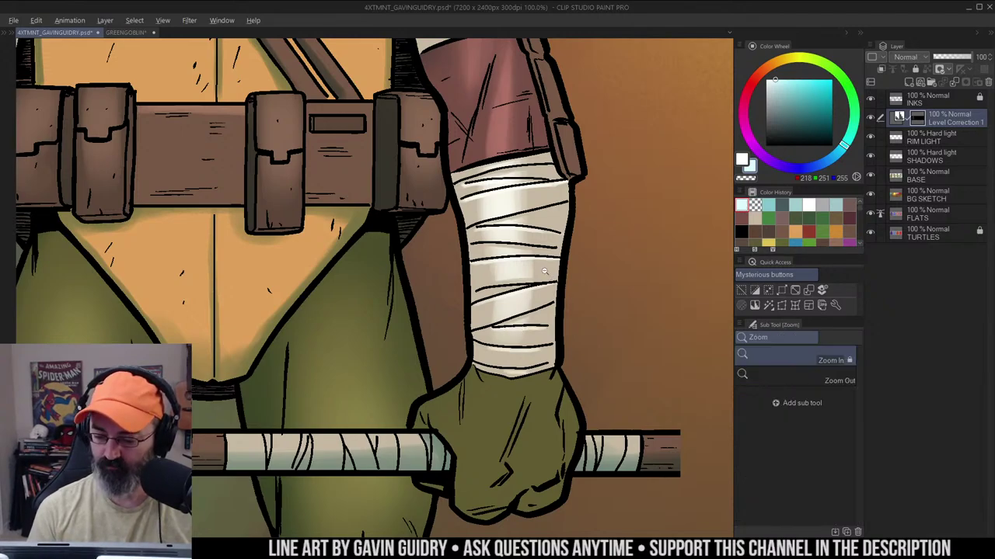
{"action": "key", "text": "/"}
{"action": "left_click", "coordinate": [534, 328]}
{"action": "left_click_drag", "start_coordinate": [461, 388], "coordinate": [498, 393]}
Examine the forearm wraps up close and against the whole purple-masked turtle
{"action": "key", "text": "ctrl+space"}
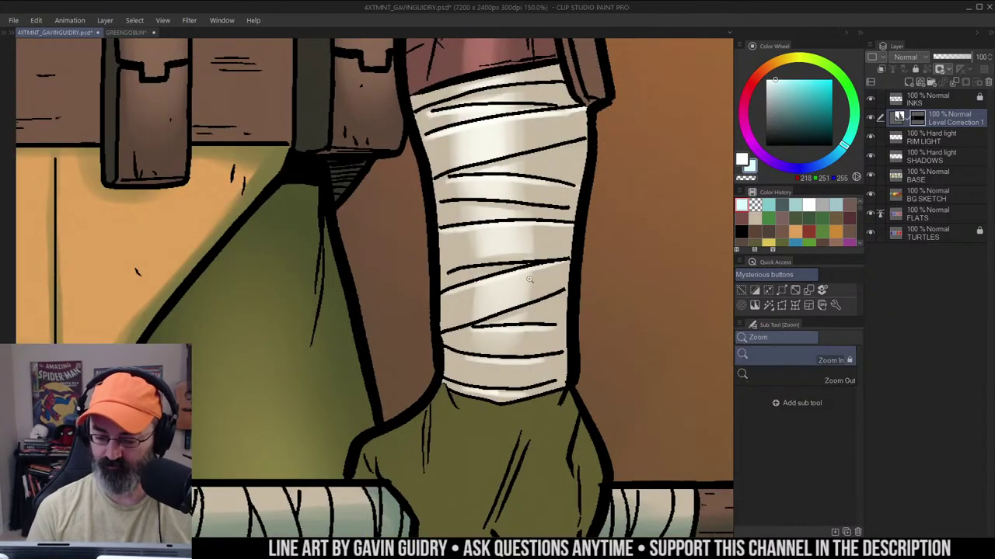
{"action": "left_click", "coordinate": [505, 373], "text": "alt"}
{"action": "left_click", "coordinate": [548, 222], "text": "alt"}
{"action": "left_click_drag", "start_coordinate": [531, 163], "coordinate": [553, 245]}
{"action": "left_click", "coordinate": [586, 185], "text": "alt"}
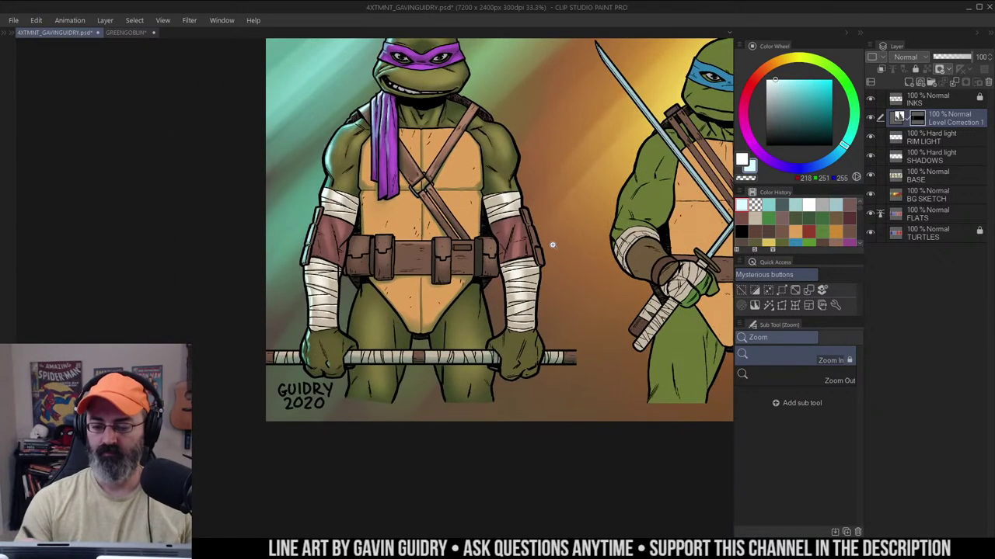
{"action": "left_click_drag", "start_coordinate": [441, 96], "coordinate": [459, 173]}
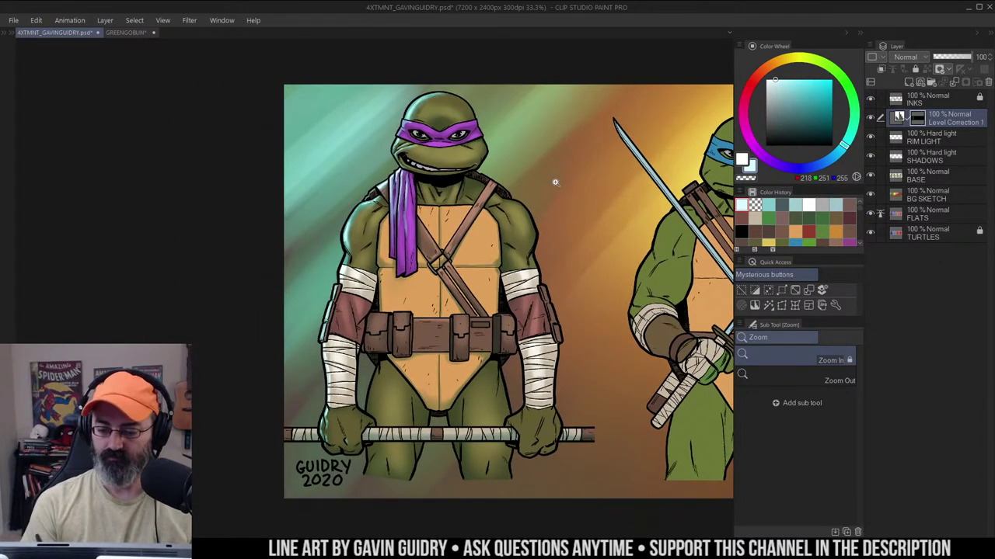
{"action": "scroll", "coordinate": [464, 333], "scroll_direction": "down", "scroll_amount": 1}
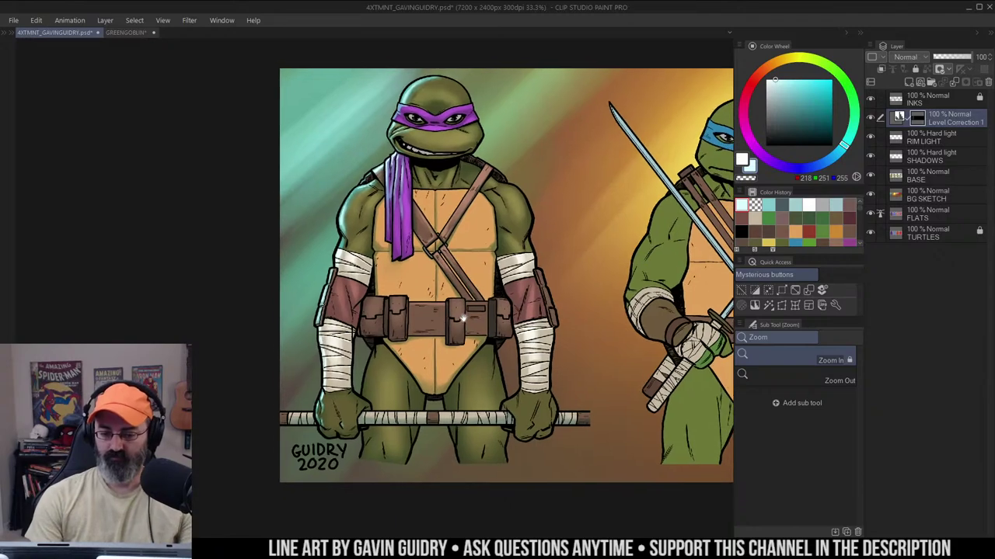
Select the brown belt pouches by their flat colour, with the airbrush ready for painting them
{"action": "left_click", "coordinate": [452, 333]}
{"action": "left_click", "coordinate": [492, 305]}
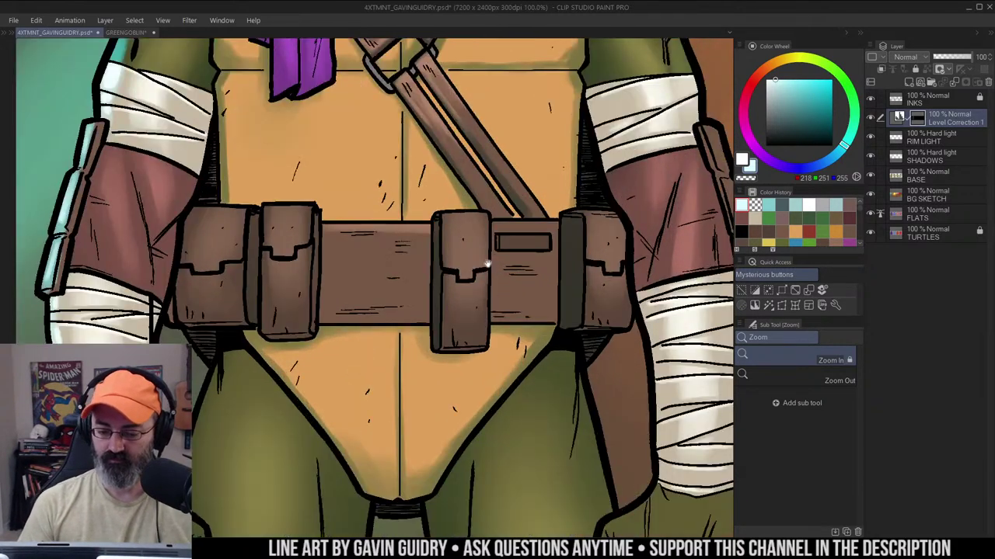
{"action": "key", "text": "b"}
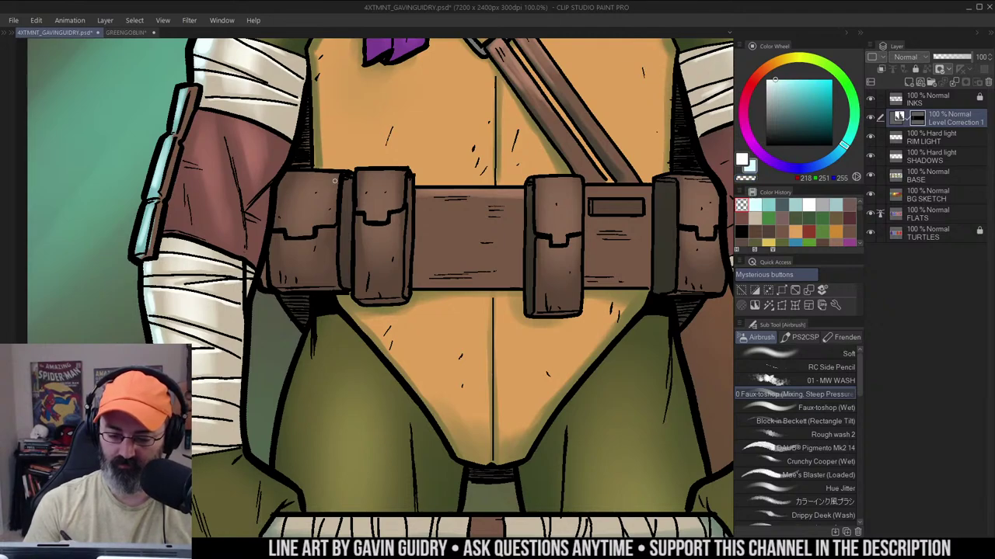
{"action": "key", "text": "w"}
{"action": "left_click", "coordinate": [326, 193]}
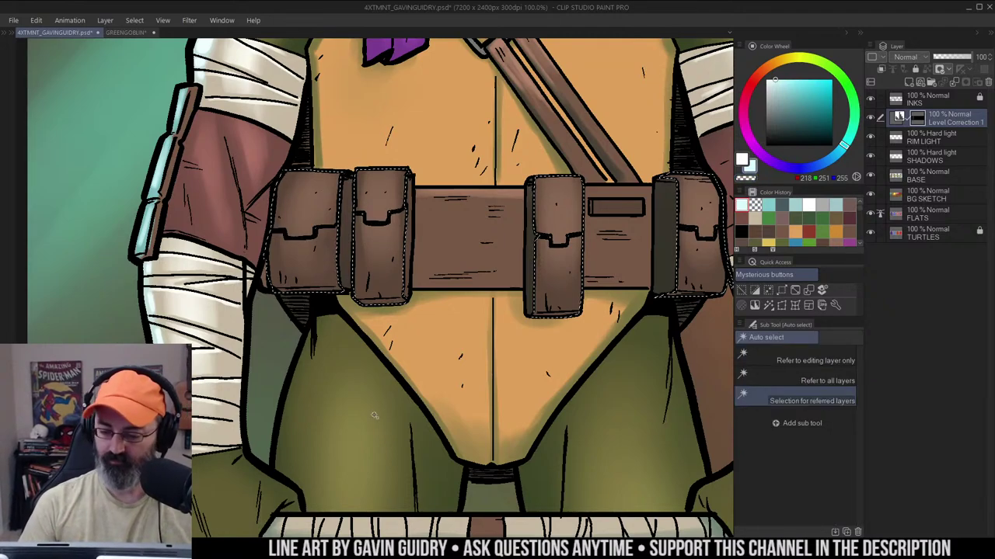
{"action": "key", "text": "ctrl+d"}
{"action": "key", "text": "b"}
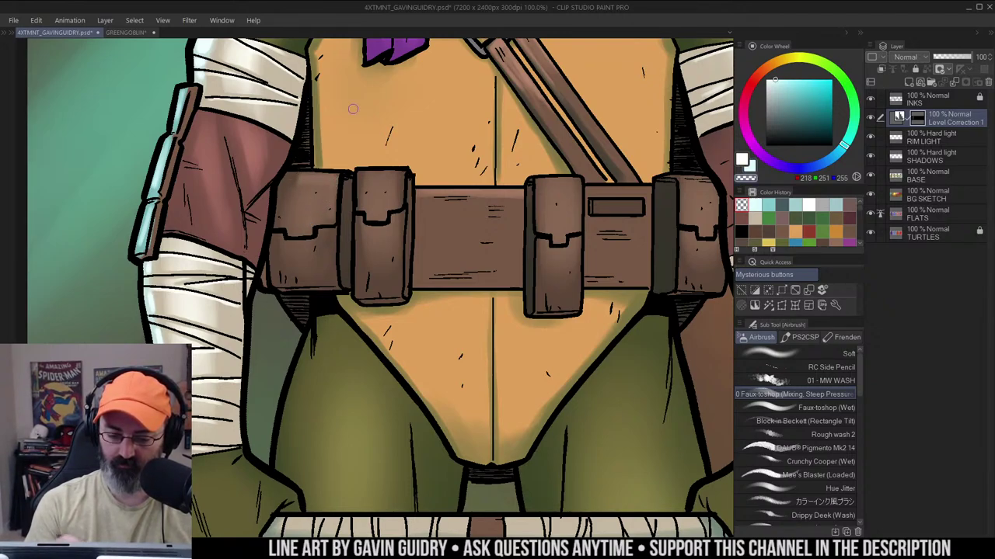
Shade beneath the flaps of the belt pouches with transparent colour on the Level Correction 1 mask
{"action": "key", "text": "c"}
{"action": "left_click_drag", "start_coordinate": [291, 243], "coordinate": [330, 228]}
{"action": "key", "text": "c"}
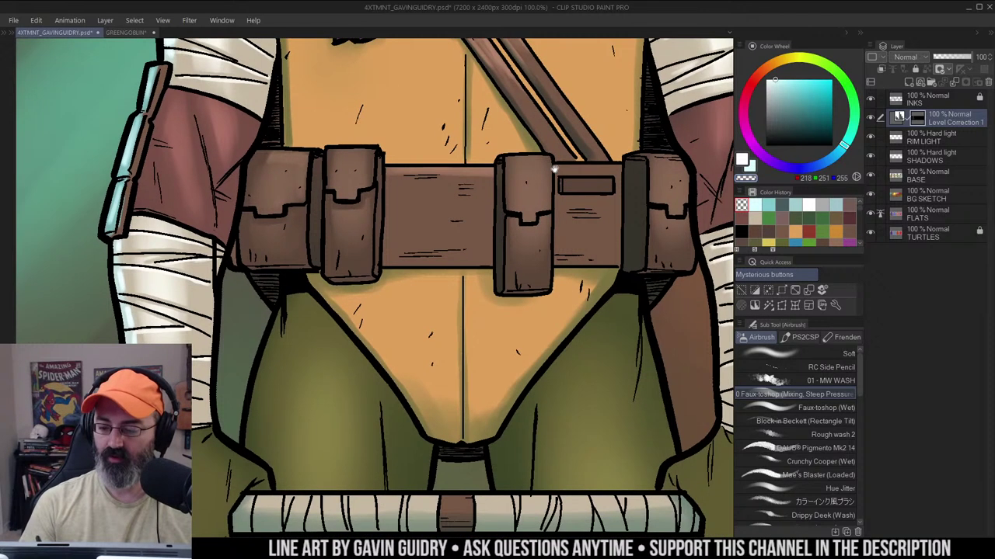
{"action": "left_click_drag", "start_coordinate": [584, 183], "coordinate": [555, 161]}
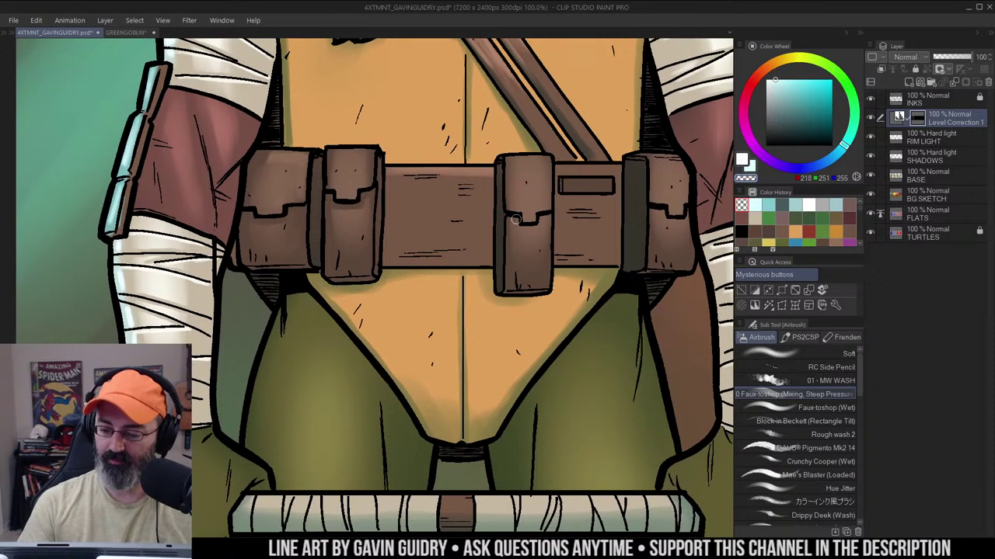
{"action": "mouse_move", "coordinate": [544, 216]}
{"action": "left_mouse_down"}
{"action": "mouse_move", "coordinate": [527, 205]}
{"action": "mouse_move", "coordinate": [528, 179]}
{"action": "left_mouse_up"}
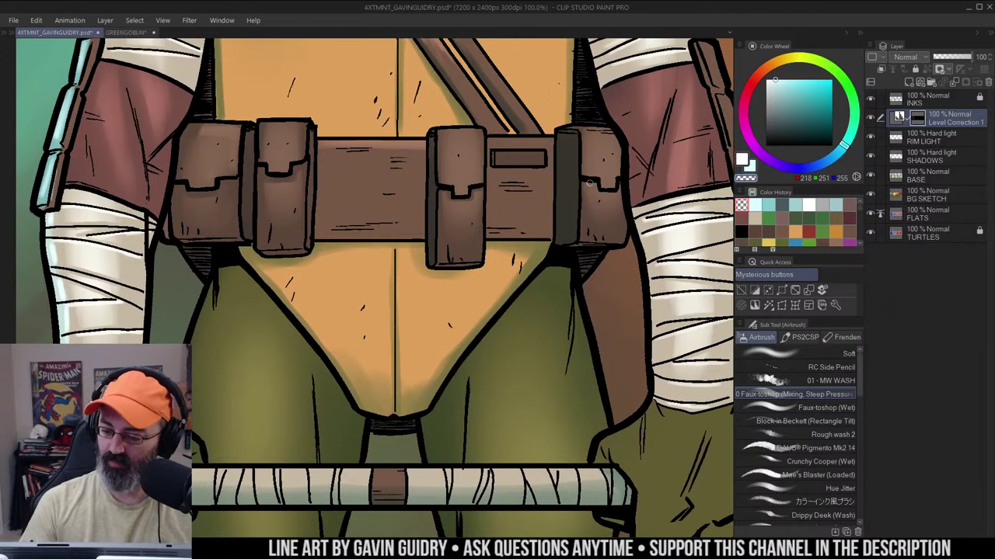
{"action": "left_click_drag", "start_coordinate": [589, 183], "coordinate": [625, 185]}
{"action": "left_click_drag", "start_coordinate": [517, 162], "coordinate": [621, 156]}
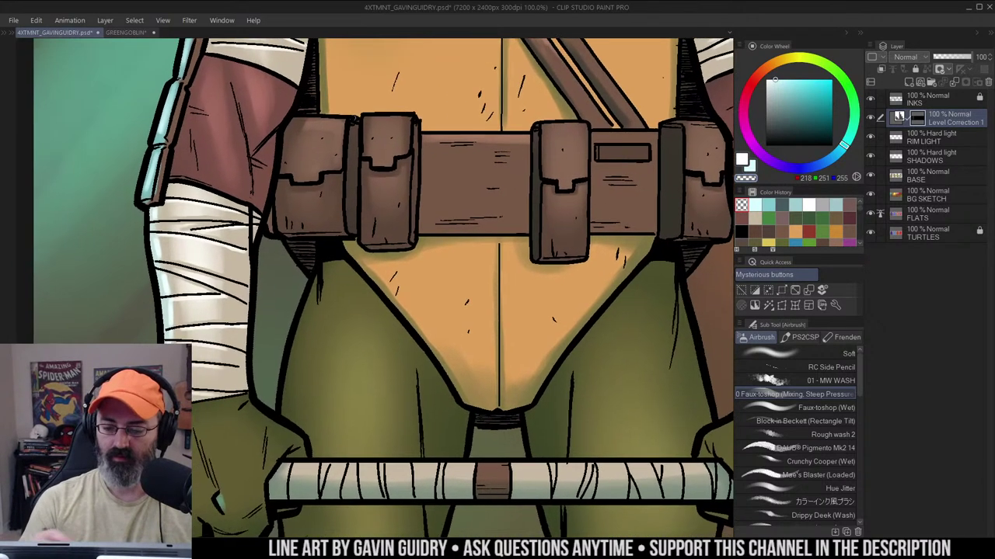
Paint white highlights along the edges of the left-hand and centre belt pouches
{"action": "key", "text": "c"}
{"action": "left_click_drag", "start_coordinate": [339, 183], "coordinate": [338, 232]}
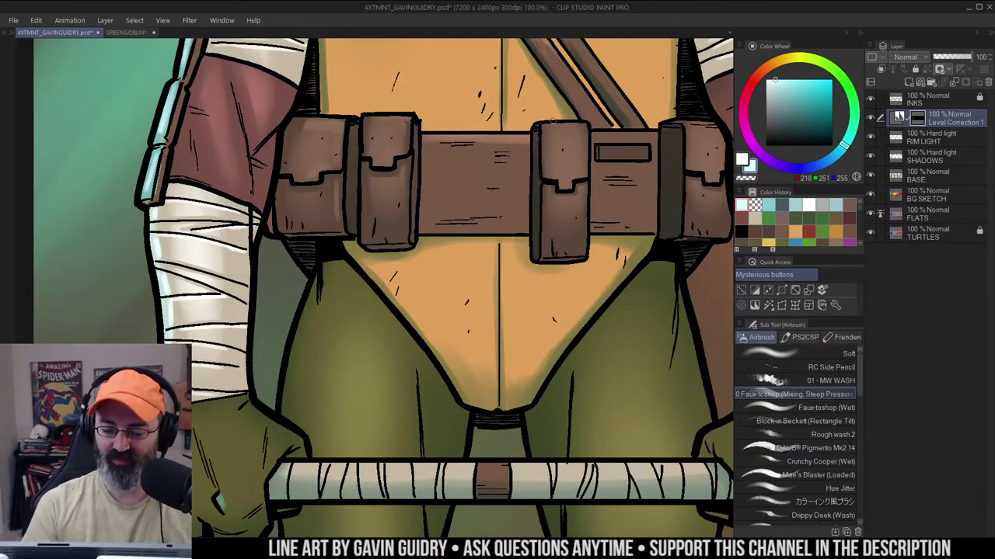
{"action": "left_click_drag", "start_coordinate": [565, 196], "coordinate": [427, 216]}
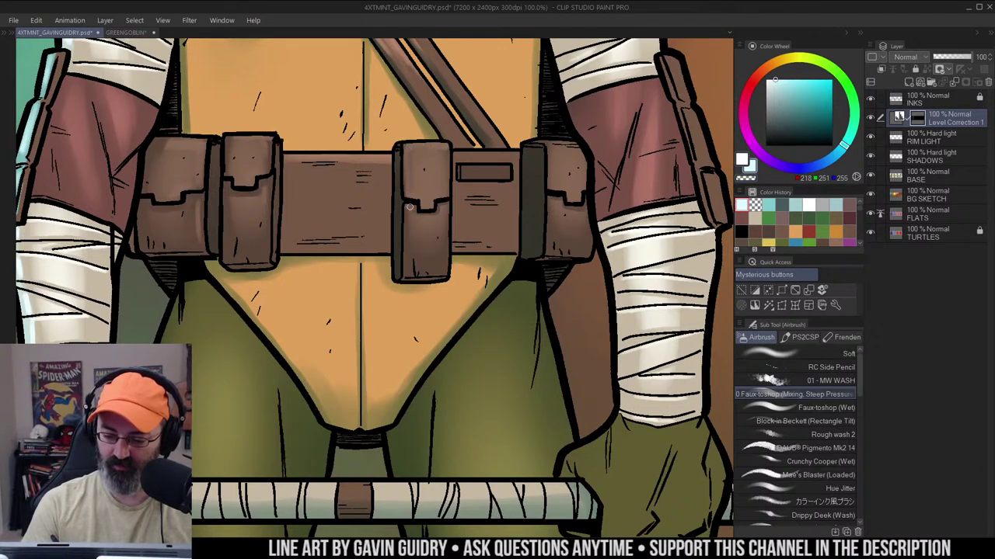
{"action": "left_click_drag", "start_coordinate": [521, 185], "coordinate": [486, 166]}
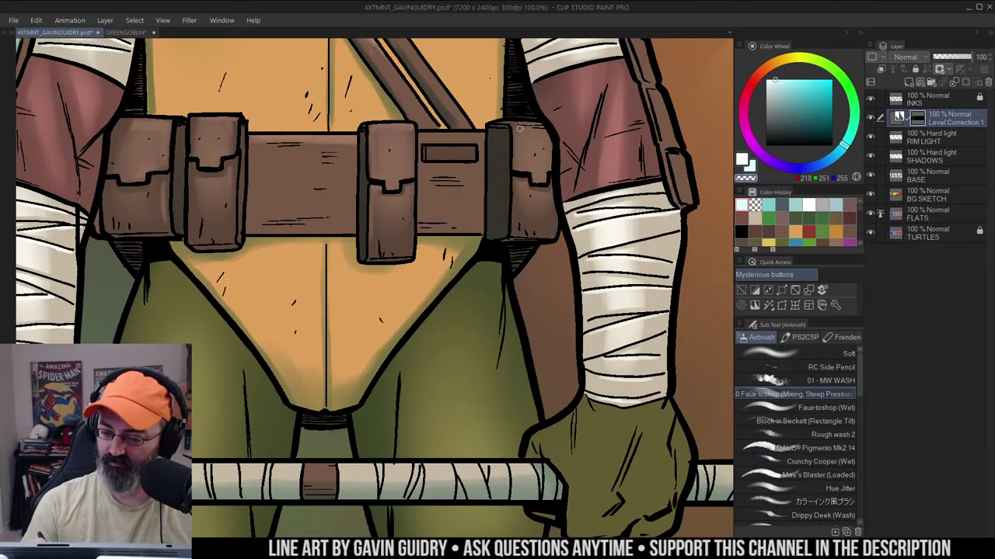
Undo the first highlight stroke on the right-hand belt pouch and repaint it down the pouch's front edge
{"action": "mouse_move", "coordinate": [520, 128]}
{"action": "left_mouse_down"}
{"action": "mouse_move", "coordinate": [538, 130]}
{"action": "mouse_move", "coordinate": [516, 159]}
{"action": "mouse_move", "coordinate": [517, 222]}
{"action": "left_mouse_up"}
{"action": "key", "text": "ctrl+z"}
{"action": "key", "text": "c"}
{"action": "key", "text": "c"}
{"action": "key", "text": "c"}
{"action": "left_click_drag", "start_coordinate": [517, 186], "coordinate": [519, 222]}
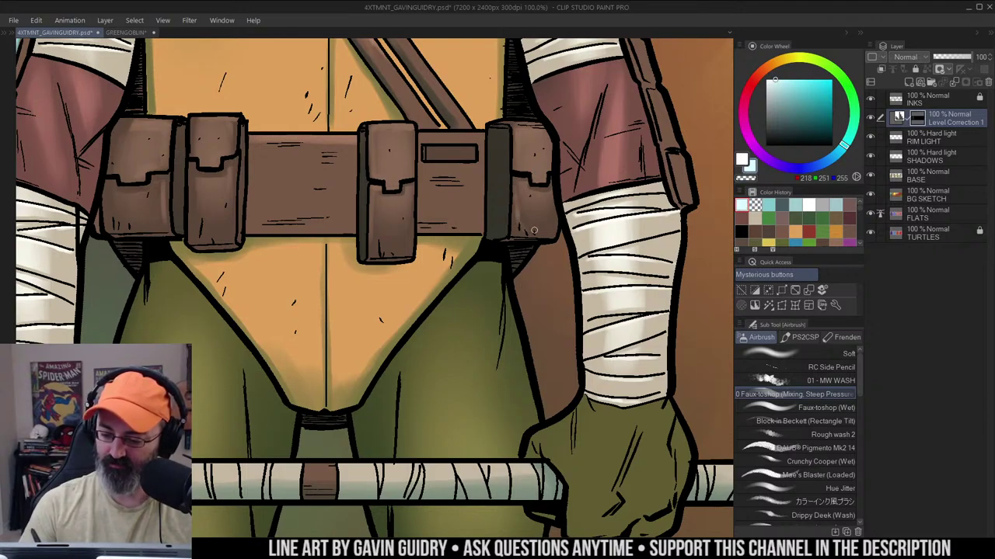
Add finishing highlight strokes to the lower parts and edges of the belt pouches
{"action": "mouse_move", "coordinate": [370, 250]}
{"action": "left_mouse_down"}
{"action": "mouse_move", "coordinate": [405, 254]}
{"action": "mouse_move", "coordinate": [410, 234]}
{"action": "left_mouse_up"}
{"action": "left_click_drag", "start_coordinate": [438, 172], "coordinate": [522, 146]}
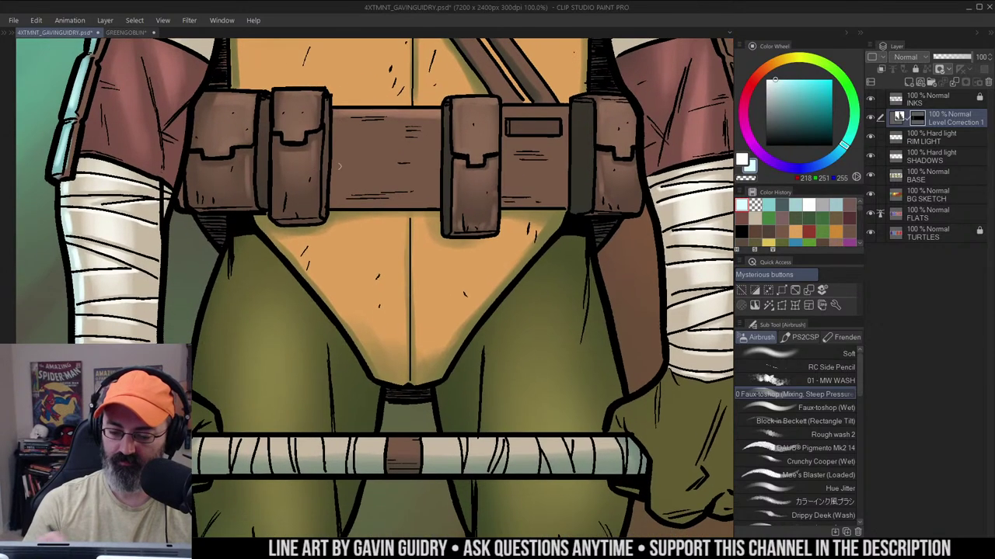
{"action": "mouse_move", "coordinate": [279, 193]}
{"action": "left_mouse_down"}
{"action": "mouse_move", "coordinate": [273, 213]}
{"action": "mouse_move", "coordinate": [285, 198]}
{"action": "mouse_move", "coordinate": [375, 181]}
{"action": "left_mouse_up"}
{"action": "mouse_move", "coordinate": [233, 172]}
{"action": "left_mouse_down"}
{"action": "mouse_move", "coordinate": [240, 185]}
{"action": "mouse_move", "coordinate": [278, 195]}
{"action": "left_mouse_up"}
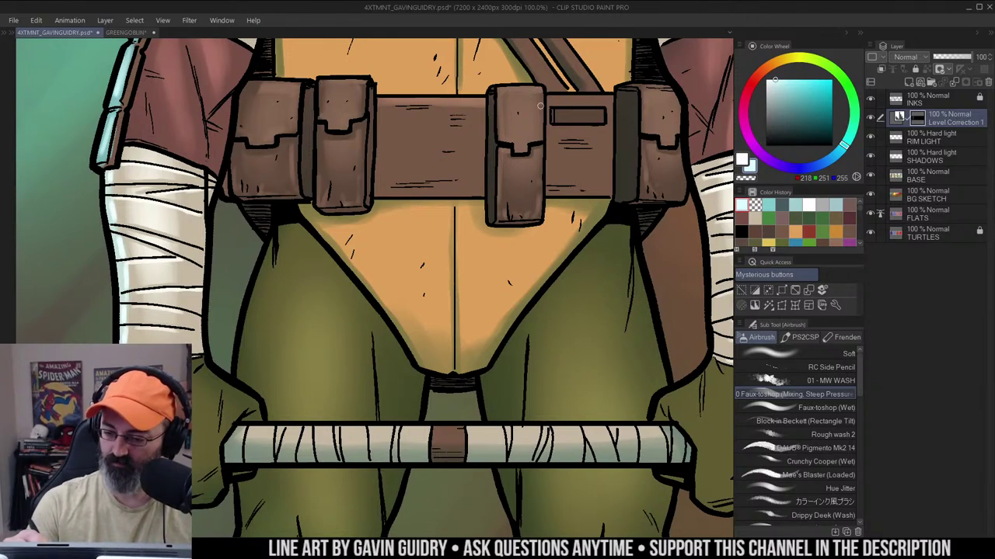
{"action": "left_click_drag", "start_coordinate": [645, 95], "coordinate": [552, 118]}
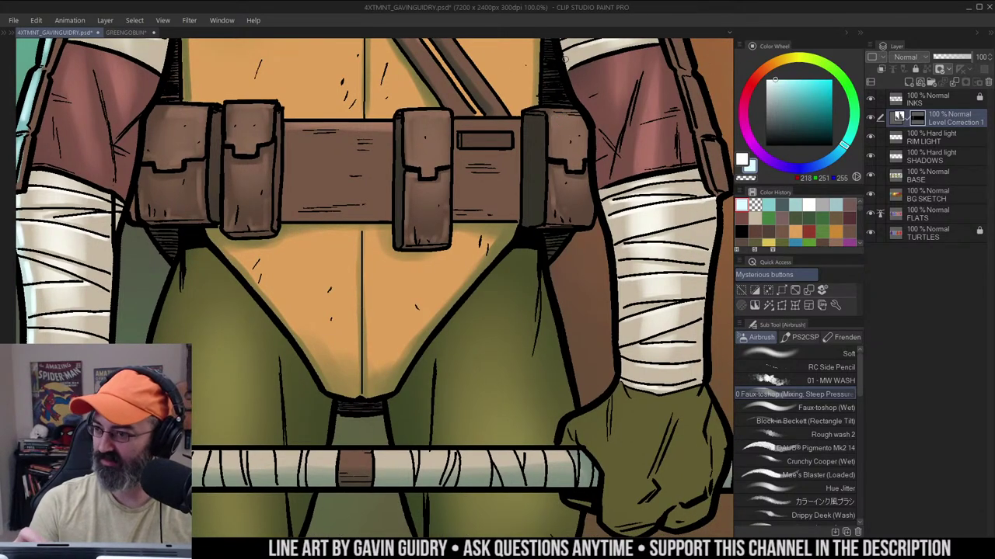
{"action": "left_click_drag", "start_coordinate": [581, 116], "coordinate": [577, 105]}
Deselect the pouches and select the brown belt strap by its flat colour
{"action": "key", "text": "m"}
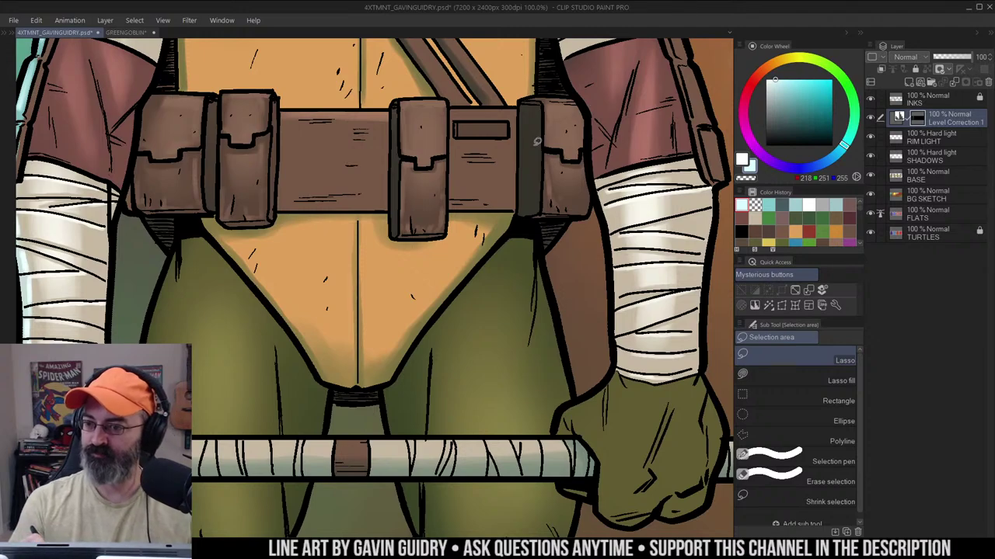
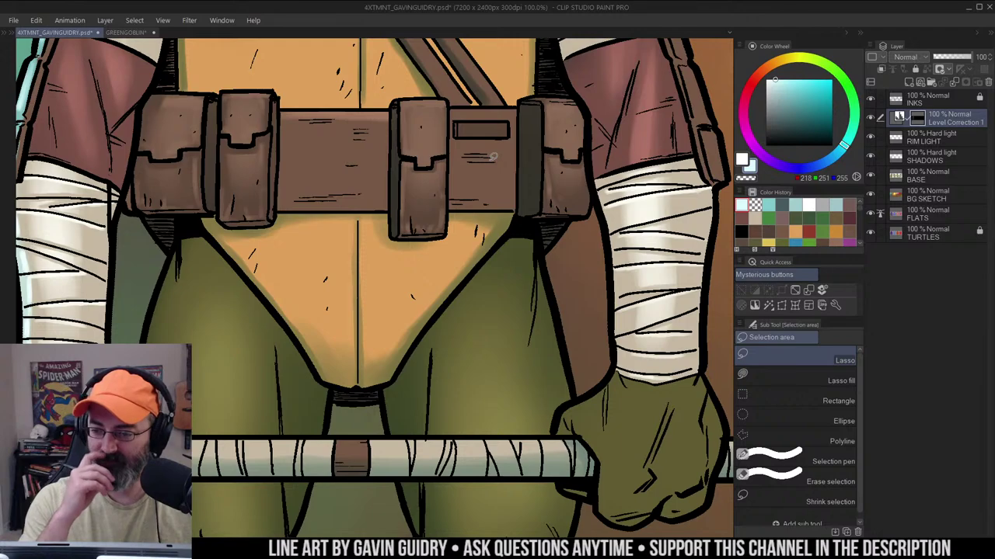
{"action": "key", "text": "ctrl+space"}
{"action": "left_click", "coordinate": [488, 184], "text": "alt"}
{"action": "left_click_drag", "start_coordinate": [457, 159], "coordinate": [462, 179]}
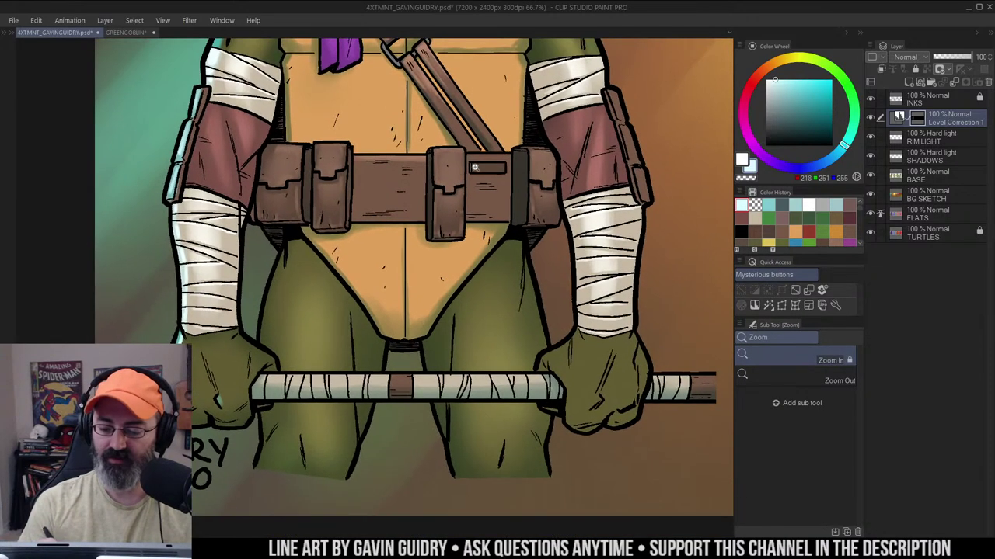
{"action": "left_click", "coordinate": [480, 172], "text": "ctrl"}
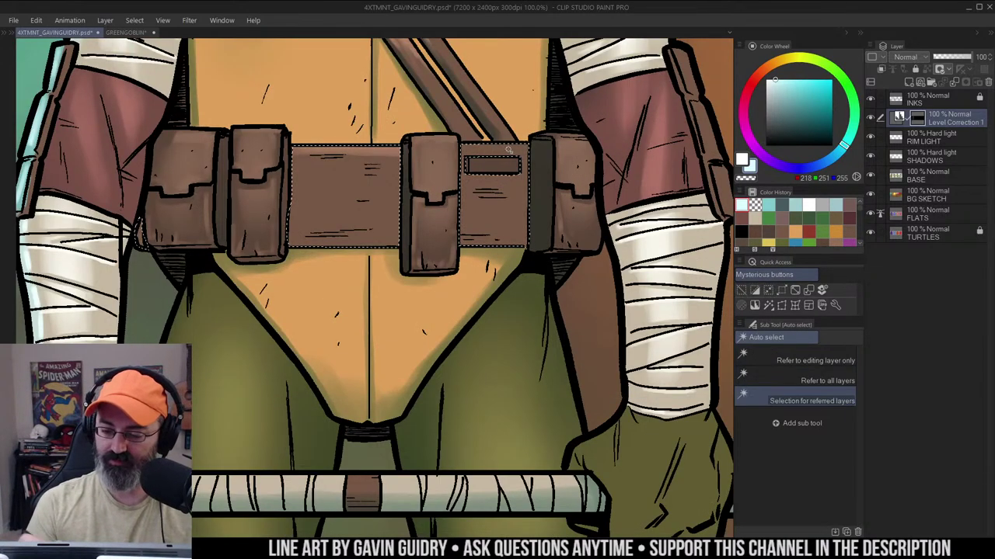
{"action": "mouse_move", "coordinate": [463, 146]}
{"action": "left_mouse_down"}
{"action": "mouse_move", "coordinate": [532, 144]}
{"action": "mouse_move", "coordinate": [479, 147]}
{"action": "mouse_move", "coordinate": [523, 147]}
{"action": "mouse_move", "coordinate": [532, 138]}
{"action": "mouse_move", "coordinate": [467, 150]}
{"action": "mouse_move", "coordinate": [538, 136]}
{"action": "left_mouse_up"}
Brush soft shading along the upper edge of the brown belt between the pouches on the Level Correction 1 mask
{"action": "key", "text": "c"}
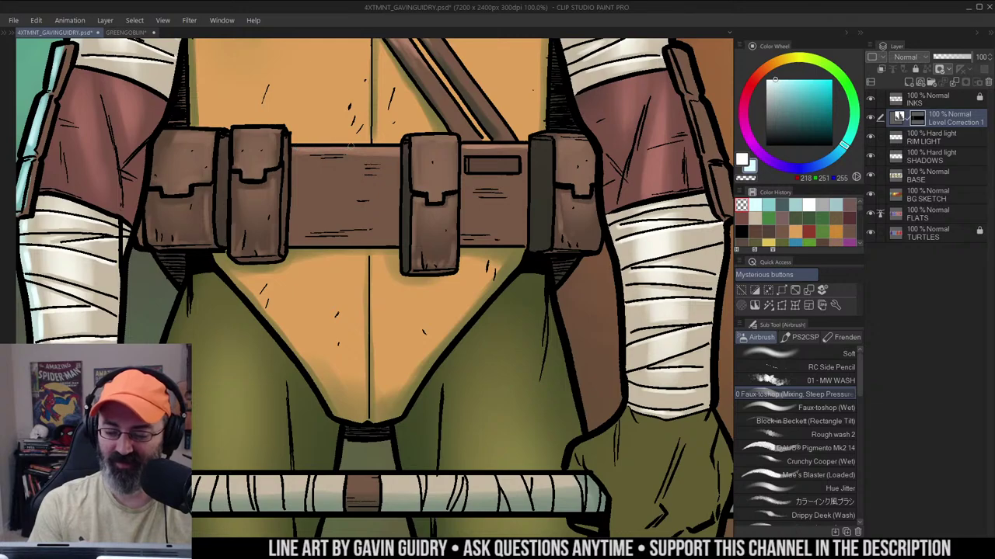
{"action": "key", "text": "c"}
{"action": "mouse_move", "coordinate": [350, 146]}
{"action": "left_mouse_down"}
{"action": "mouse_move", "coordinate": [287, 147]}
{"action": "mouse_move", "coordinate": [297, 163]}
{"action": "left_mouse_up"}
{"action": "key", "text": "c"}
{"action": "key", "text": "c"}
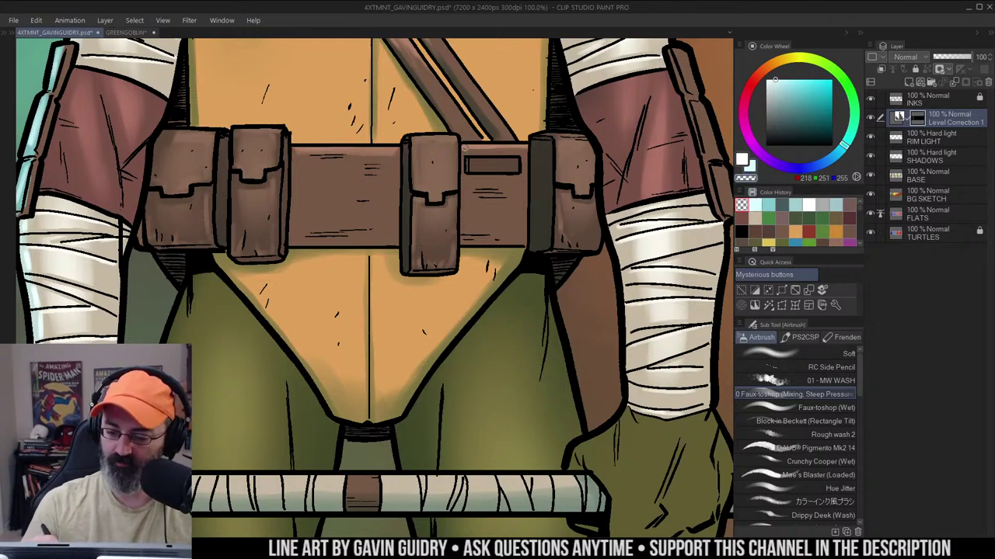
Select the purple-masked turtle's orange chest plate by its flat colour and toggle the SHADOWS layer's visibility to compare the shading
{"action": "left_click", "coordinate": [540, 190], "text": "alt"}
{"action": "left_click_drag", "start_coordinate": [616, 184], "coordinate": [566, 179]}
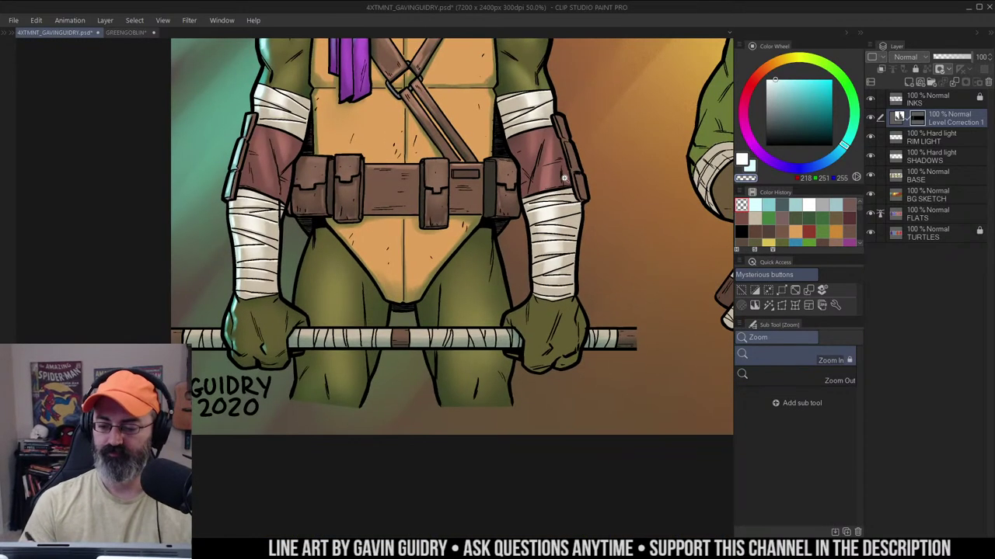
{"action": "left_click_drag", "start_coordinate": [496, 138], "coordinate": [472, 278]}
{"action": "key", "text": "w"}
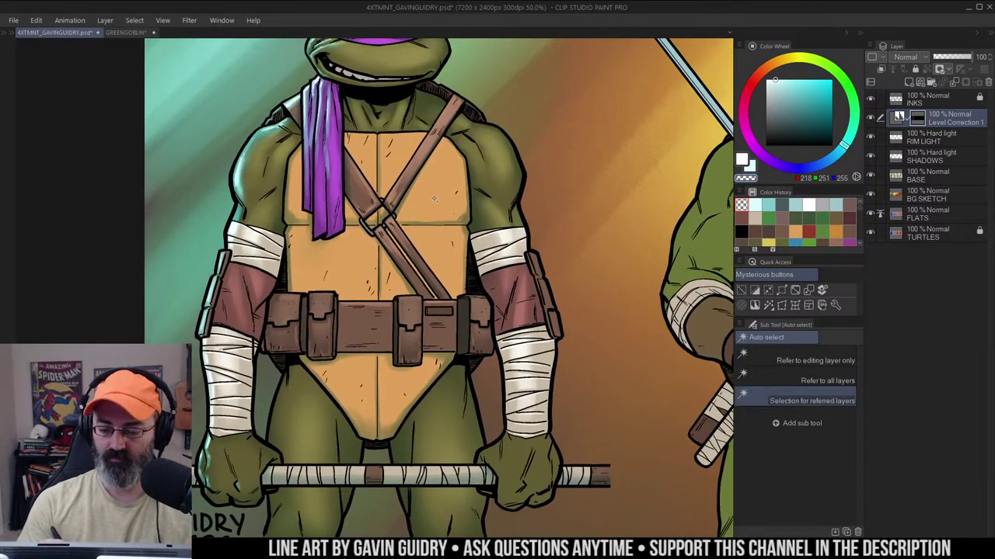
{"action": "left_click", "coordinate": [444, 253]}
{"action": "key", "text": "slash"}
{"action": "left_click", "coordinate": [559, 180], "text": "alt"}
{"action": "left_click_drag", "start_coordinate": [560, 180], "coordinate": [494, 215]}
{"action": "left_click", "coordinate": [468, 230]}
{"action": "left_click", "coordinate": [871, 156]}
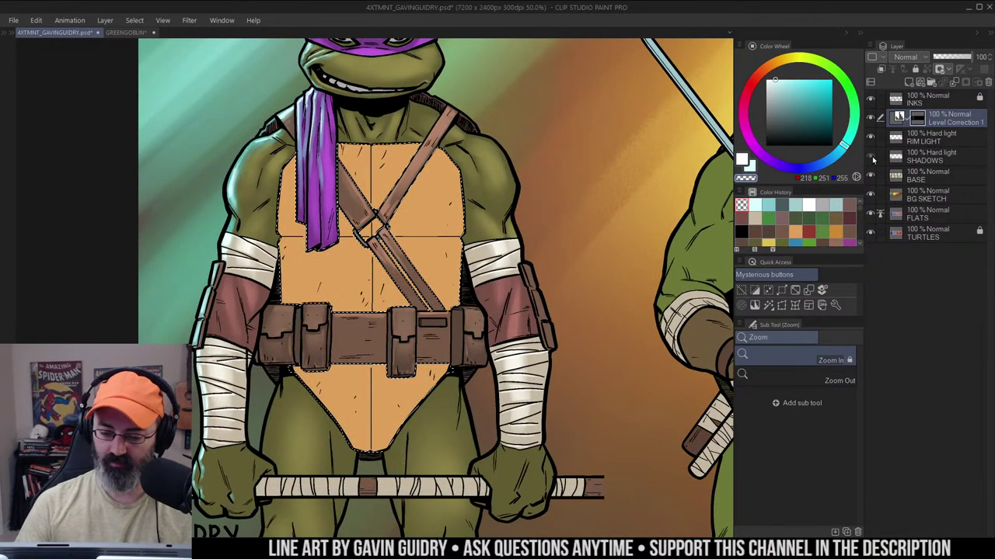
{"action": "left_click", "coordinate": [870, 156]}
Shift the hue of the chest plate's shading on the SHADOWS layer by 73
{"action": "left_click", "coordinate": [906, 154]}
{"action": "key", "text": "ctrl+d"}
{"action": "key", "text": "ctrl+u"}
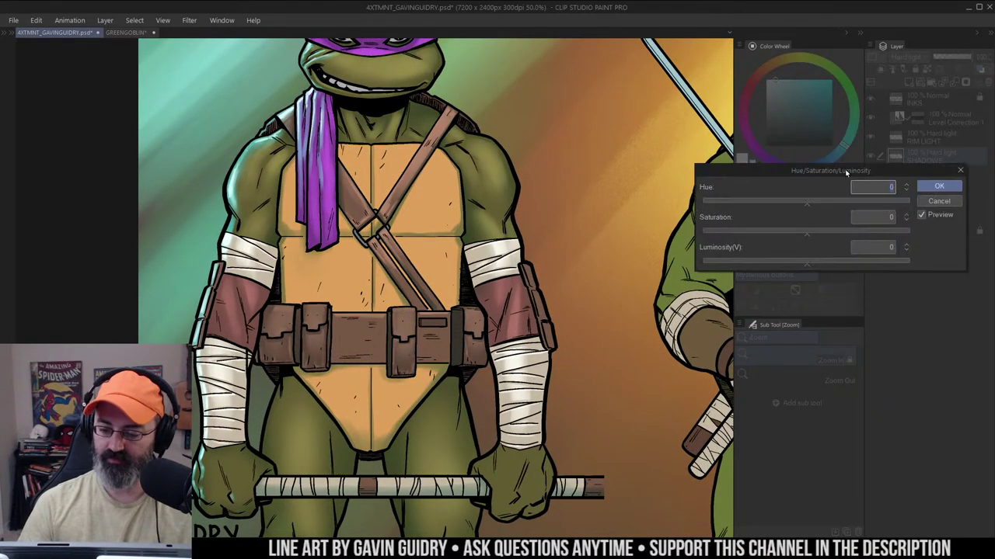
{"action": "left_click", "coordinate": [824, 203]}
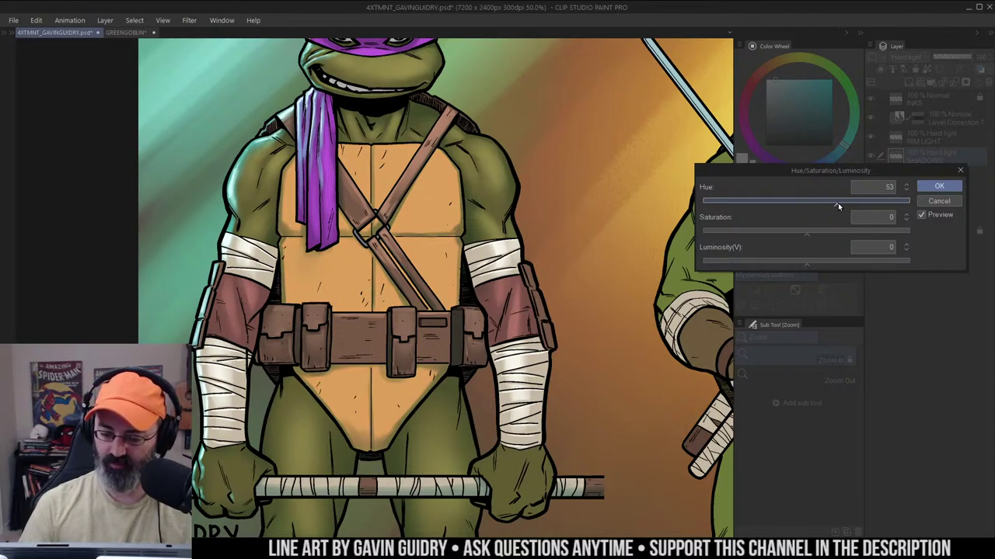
{"action": "left_click_drag", "start_coordinate": [837, 203], "coordinate": [843, 204]}
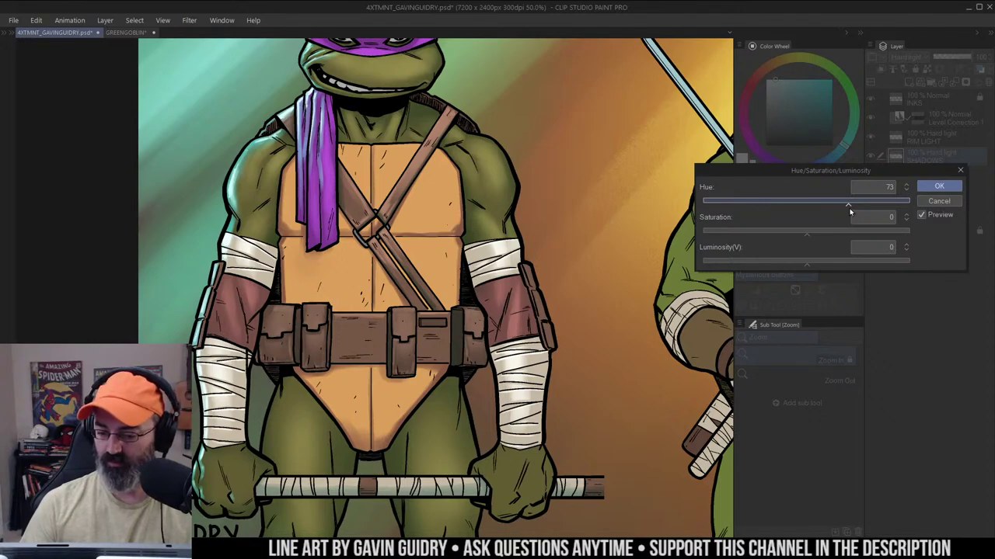
{"action": "left_click", "coordinate": [939, 186]}
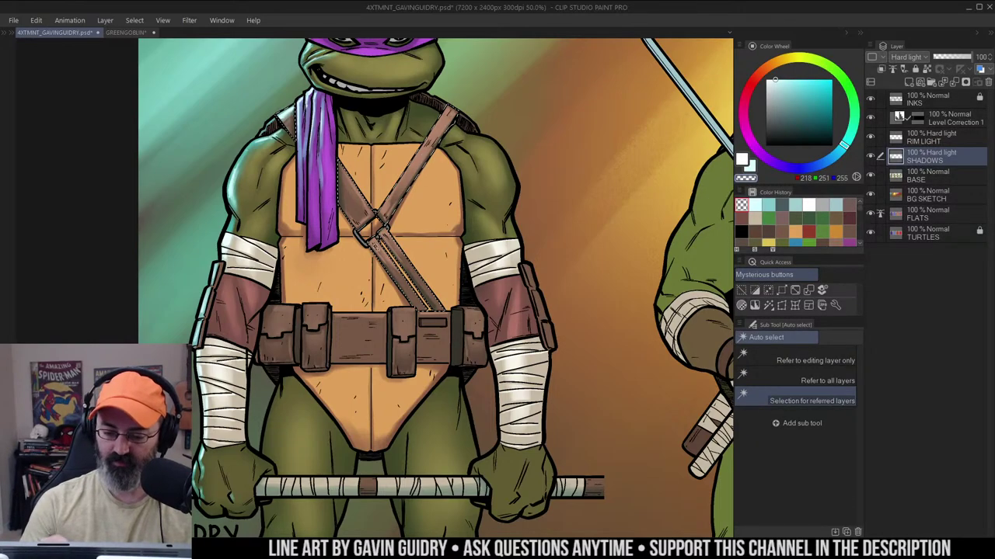
Select the turtle's brown straps, belt, pouches and elbow pads by flat colour and check the selection with Quick Mask
{"action": "left_click", "coordinate": [458, 342]}
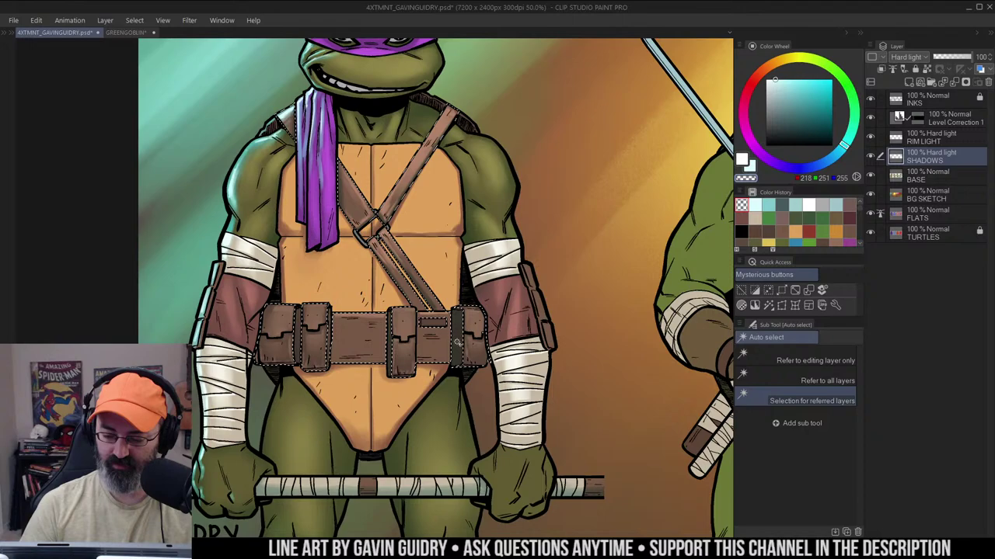
{"action": "left_click", "coordinate": [387, 368], "text": "shift"}
{"action": "left_click", "coordinate": [526, 287], "text": "shift"}
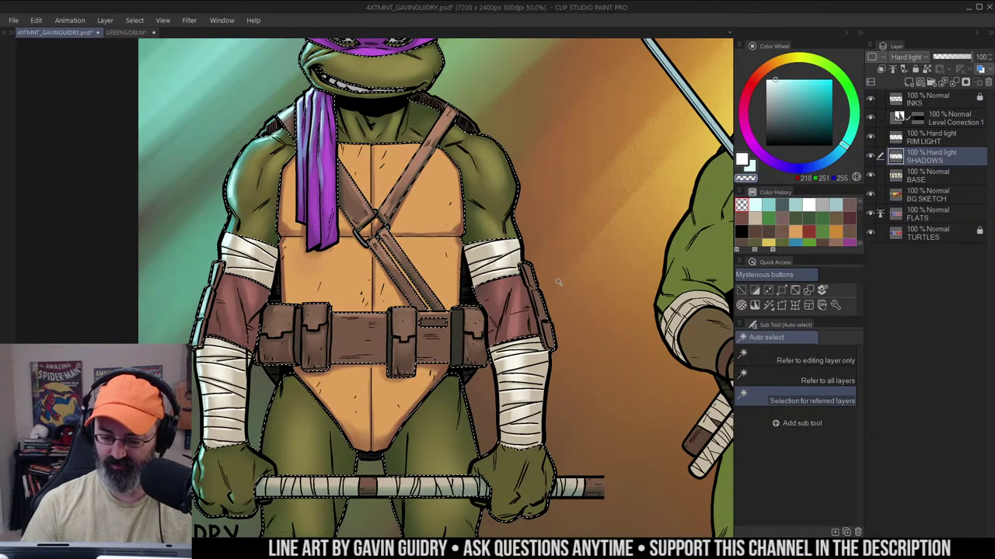
{"action": "key", "text": "q"}
{"action": "key", "text": "ctrl+z"}
{"action": "key", "text": "ctrl+z"}
{"action": "key", "text": "ctrl+m"}
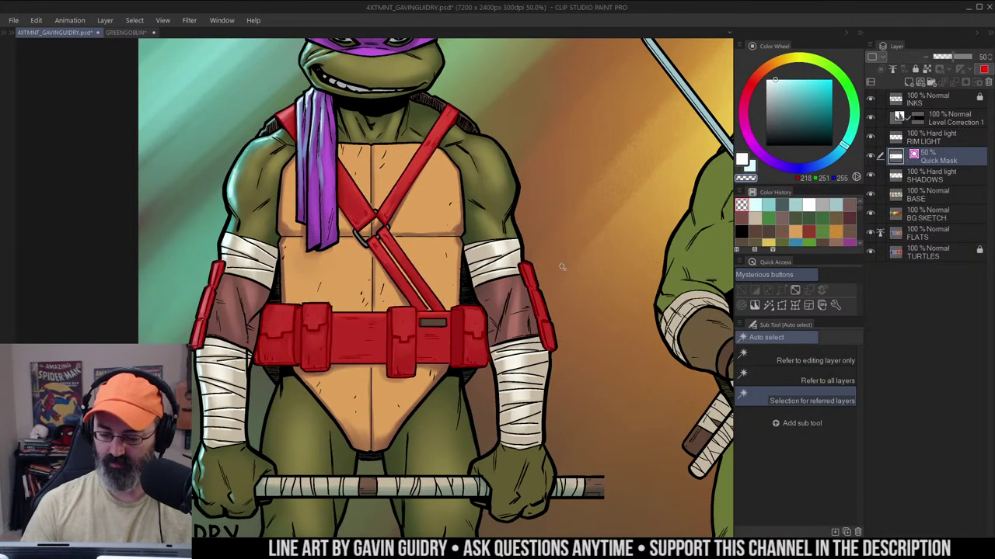
{"action": "key", "text": "ctrl+m"}
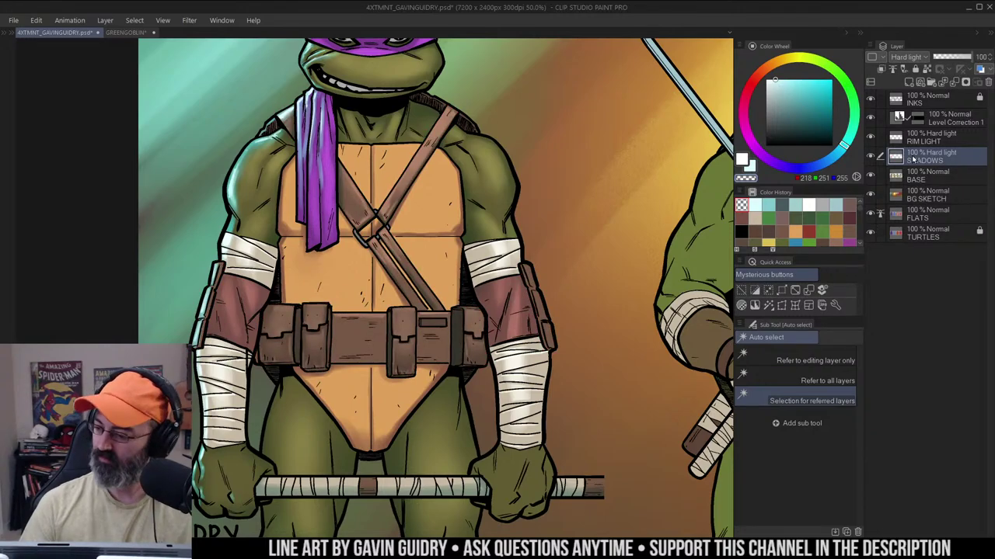
Shift the hue of the brown leather's shading on the SHADOWS layer by 94
{"action": "key", "text": "ctrl+u"}
{"action": "left_click", "coordinate": [830, 202]}
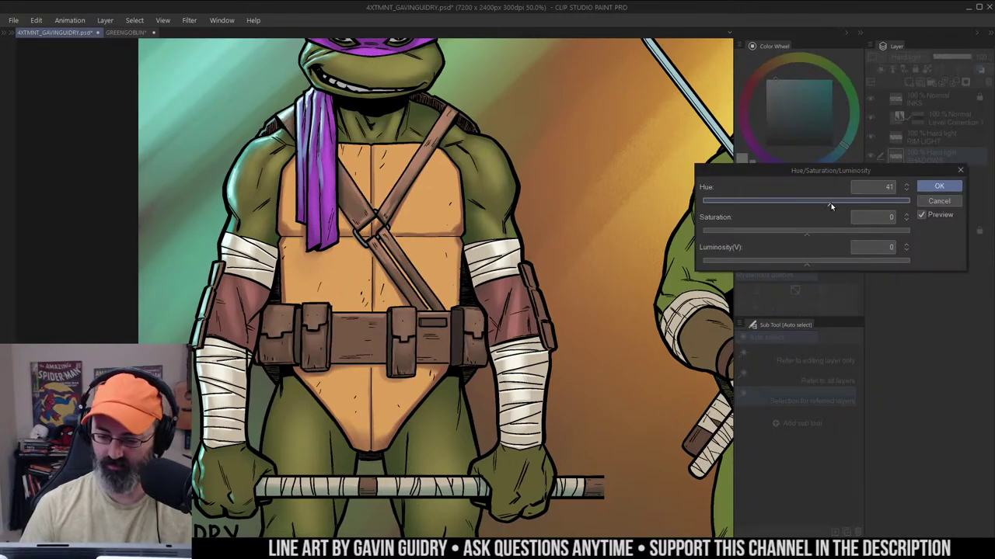
{"action": "left_click_drag", "start_coordinate": [830, 203], "coordinate": [862, 210]}
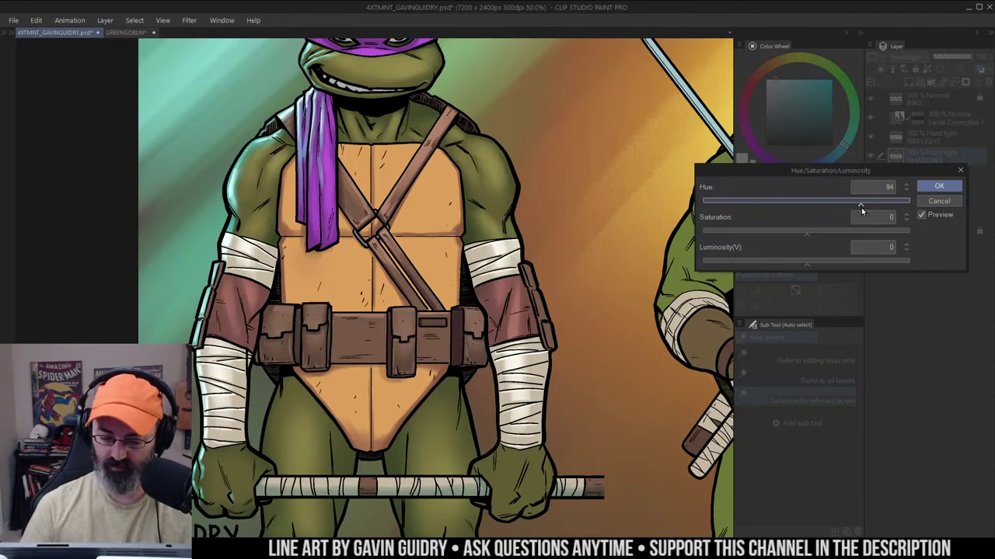
{"action": "left_click", "coordinate": [938, 186]}
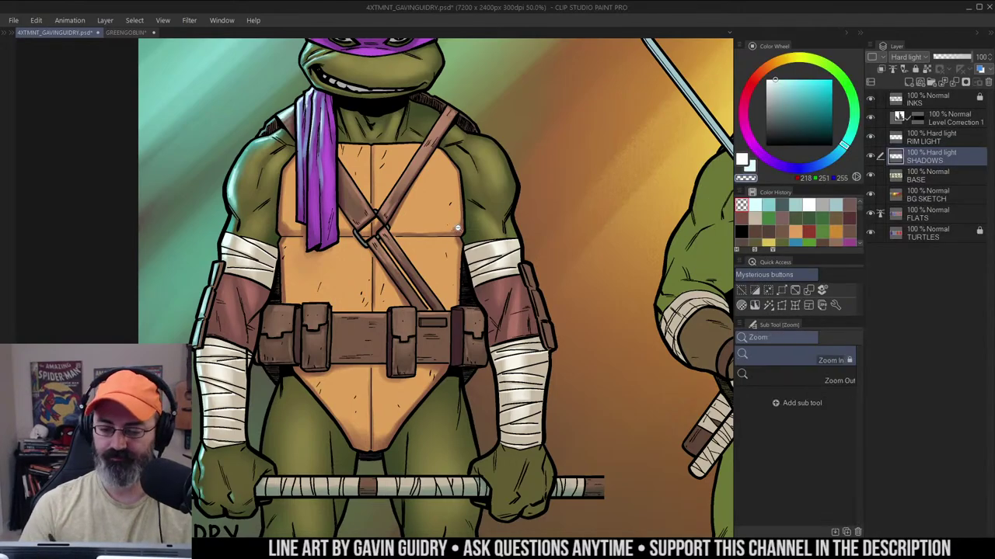
Switch back to the Level Correction 1 mask and airbrush highlights along the plates of the right-hand elbow pad
{"action": "left_click", "coordinate": [458, 228], "text": "alt"}
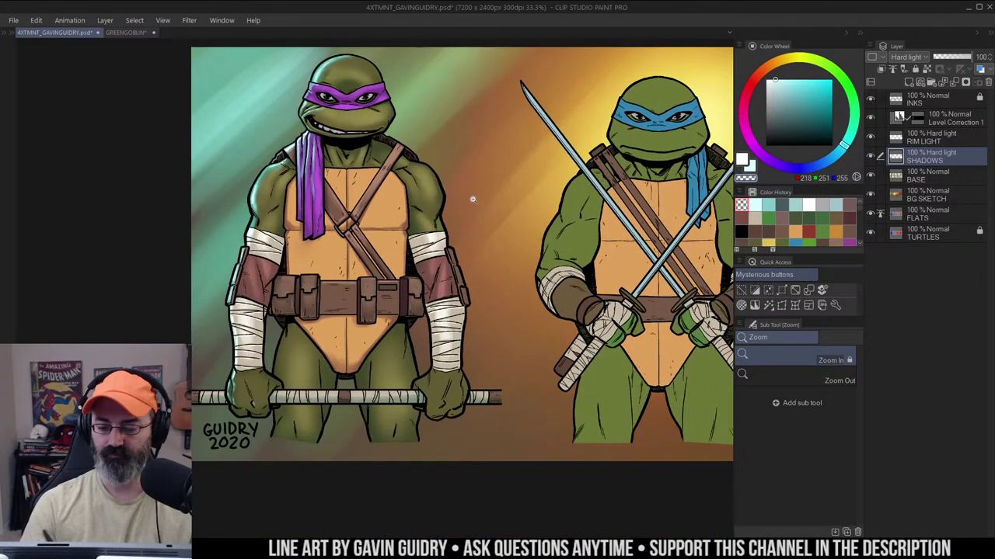
{"action": "left_click_drag", "start_coordinate": [452, 232], "coordinate": [450, 208]}
{"action": "left_click", "coordinate": [458, 254]}
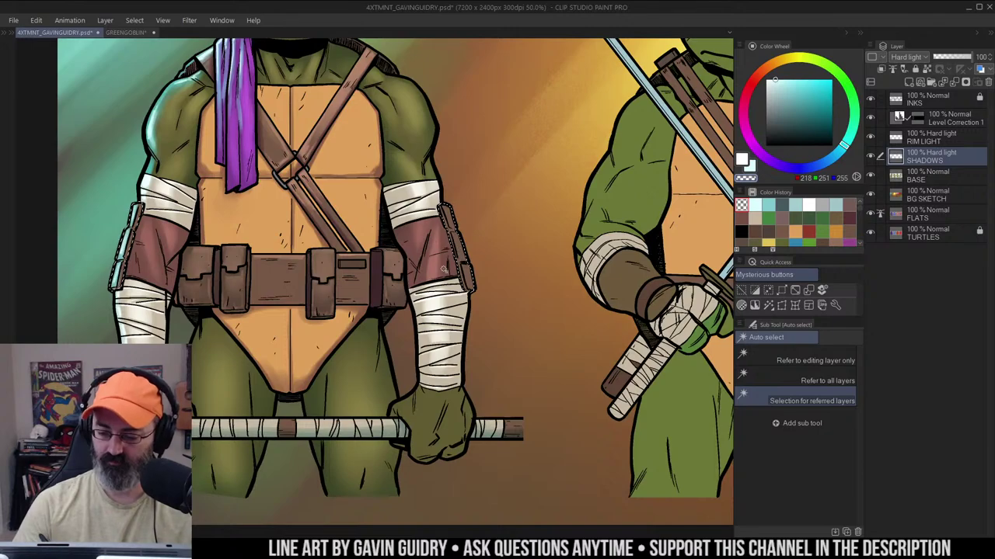
{"action": "left_click", "coordinate": [928, 120]}
{"action": "key", "text": "b"}
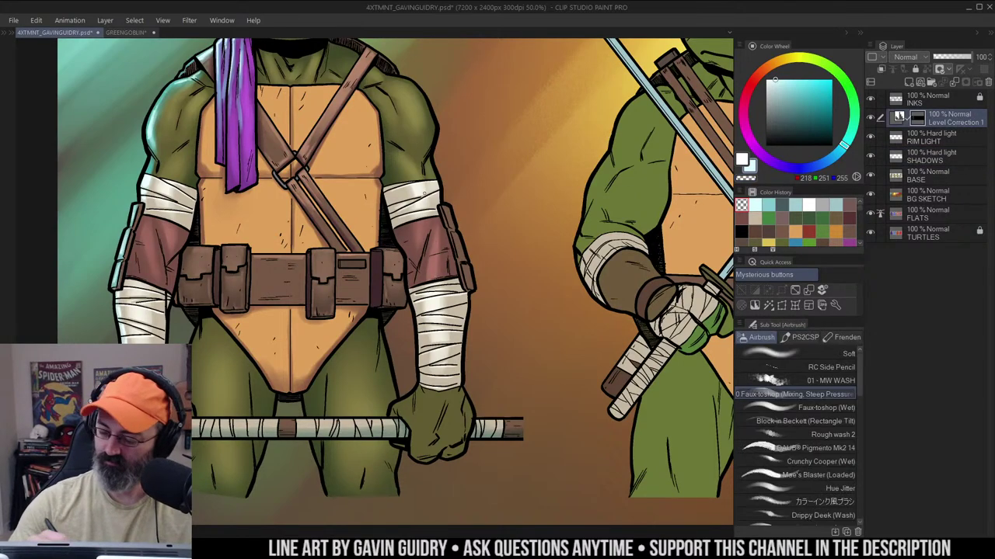
{"action": "left_click_drag", "start_coordinate": [446, 206], "coordinate": [456, 225]}
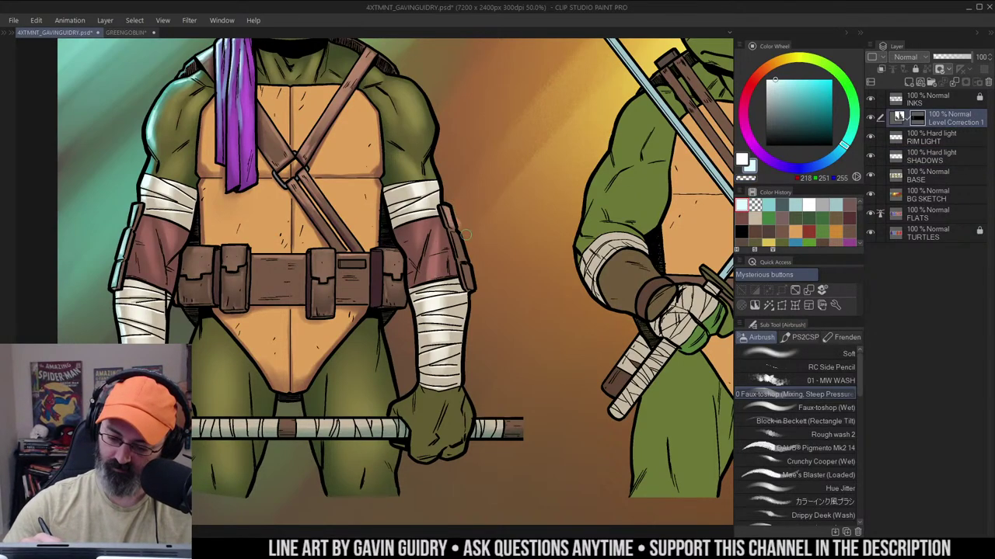
{"action": "key", "text": "w"}
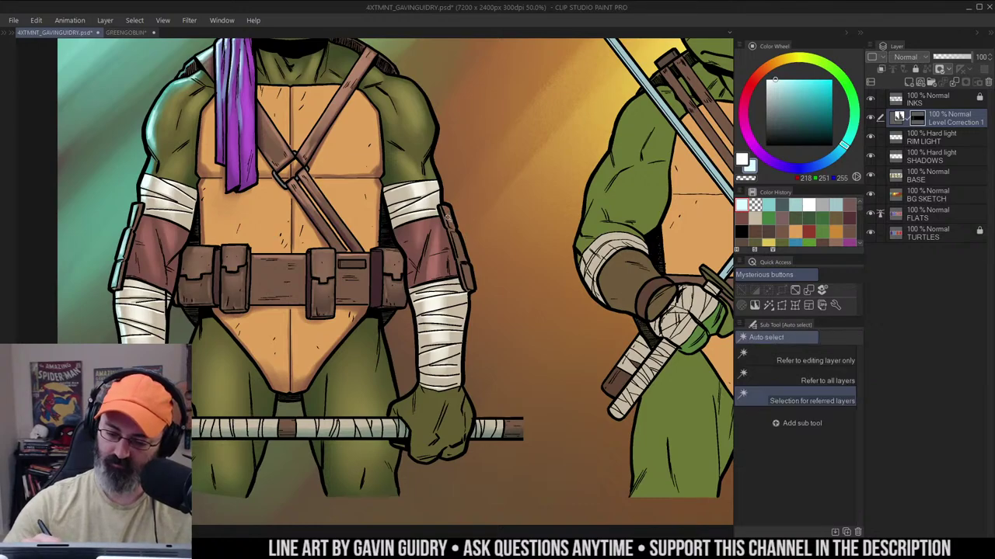
{"action": "left_click", "coordinate": [451, 219]}
{"action": "key", "text": "b"}
{"action": "left_click_drag", "start_coordinate": [448, 205], "coordinate": [473, 285]}
Touch up the light rendering along the lower edge of the purple mask and the right-hand side of the turtle's face
{"action": "key", "text": "slash"}
{"action": "left_click", "coordinate": [477, 230], "text": "alt"}
{"action": "left_click", "coordinate": [475, 223], "text": "alt"}
{"action": "left_click_drag", "start_coordinate": [498, 191], "coordinate": [471, 204]}
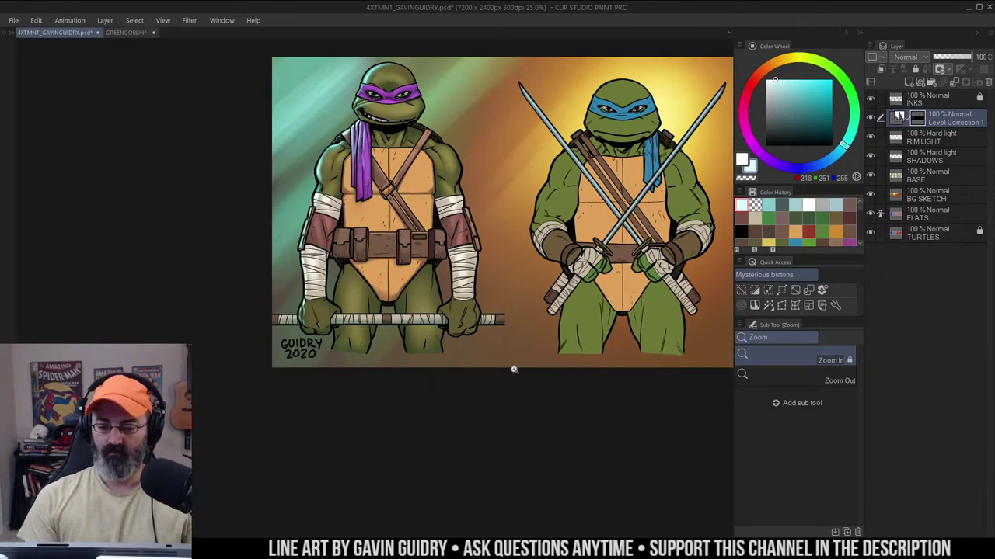
{"action": "left_click", "coordinate": [407, 122]}
{"action": "left_click", "coordinate": [408, 122]}
{"action": "left_click_drag", "start_coordinate": [410, 122], "coordinate": [533, 261]}
{"action": "left_click", "coordinate": [473, 199]}
{"action": "left_click", "coordinate": [502, 223]}
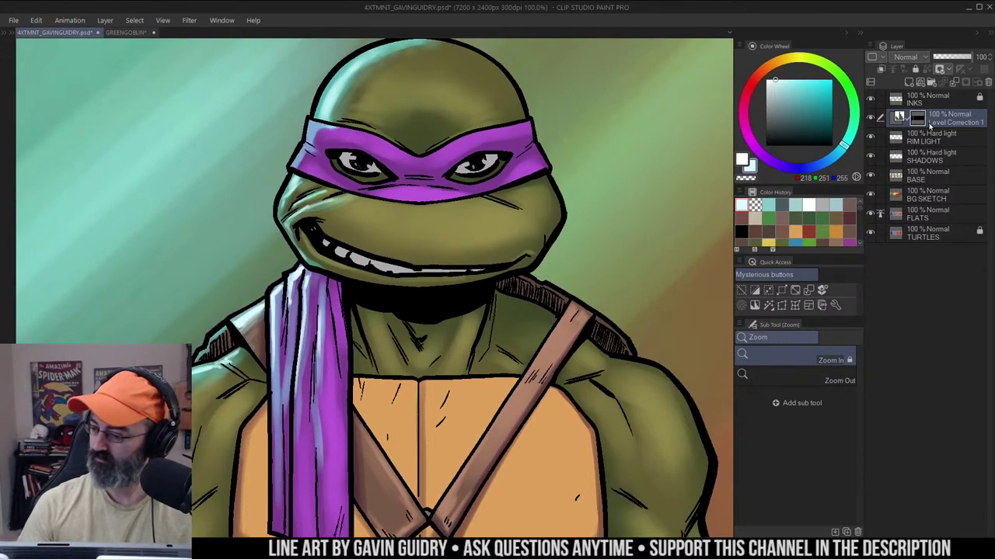
{"action": "key", "text": "b"}
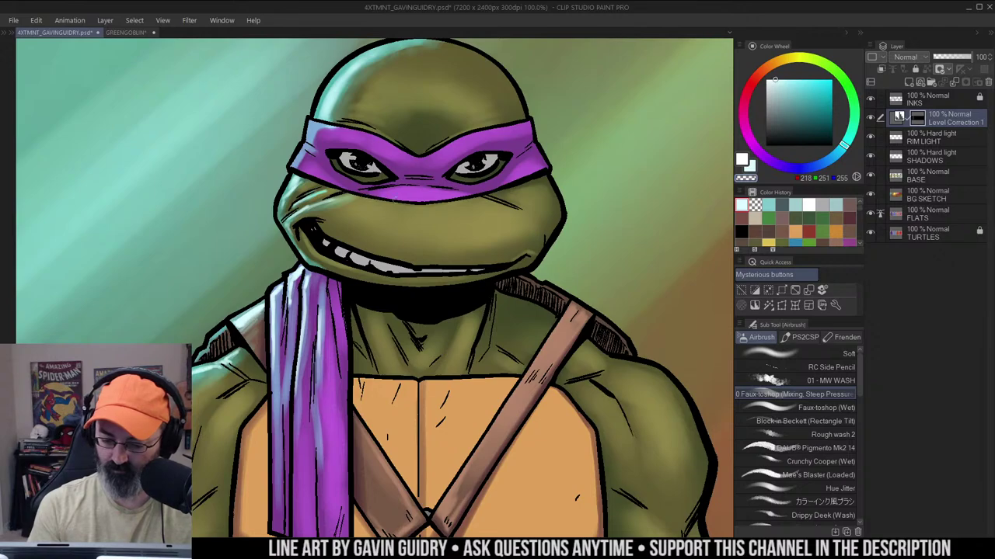
{"action": "mouse_move", "coordinate": [395, 199]}
{"action": "left_mouse_down"}
{"action": "mouse_move", "coordinate": [439, 202]}
{"action": "mouse_move", "coordinate": [429, 203]}
{"action": "left_mouse_up"}
{"action": "key", "text": "c"}
{"action": "key", "text": "w"}
{"action": "left_click", "coordinate": [429, 205]}
{"action": "key", "text": "b"}
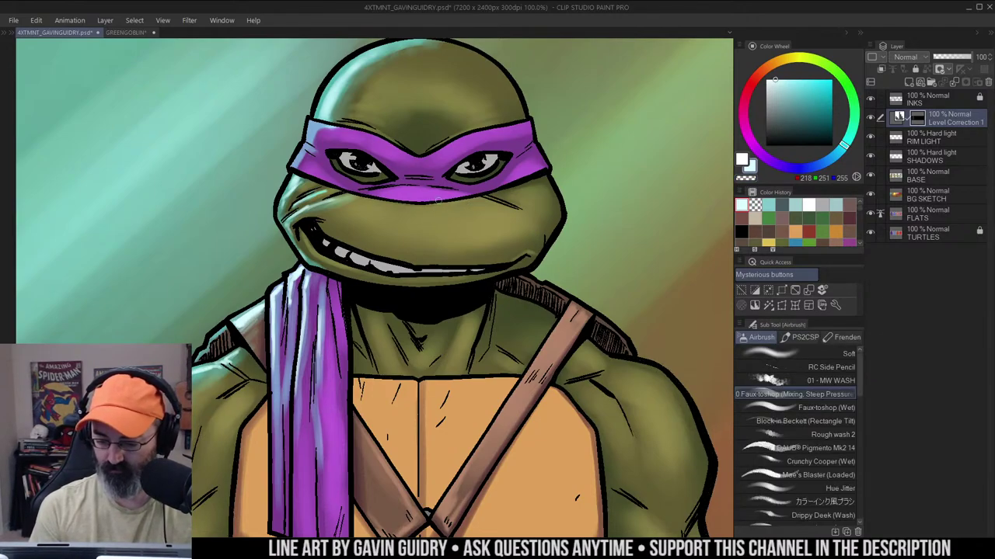
{"action": "key", "text": "c"}
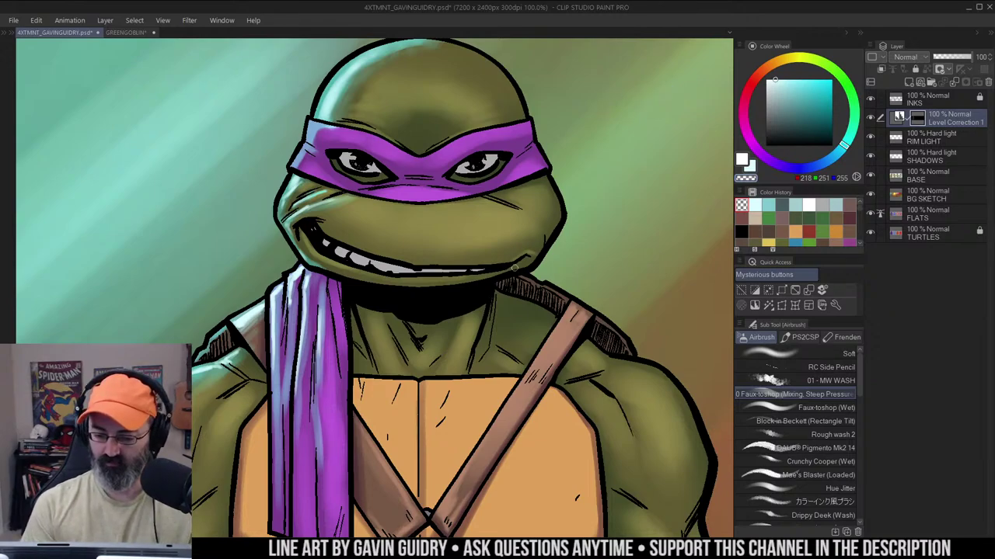
{"action": "left_click_drag", "start_coordinate": [561, 204], "coordinate": [572, 223]}
Soften the highlights on both sides of the turtle's neck with the Blend tool
{"action": "key", "text": "ctrl+space"}
{"action": "left_click_drag", "start_coordinate": [598, 156], "coordinate": [552, 177]}
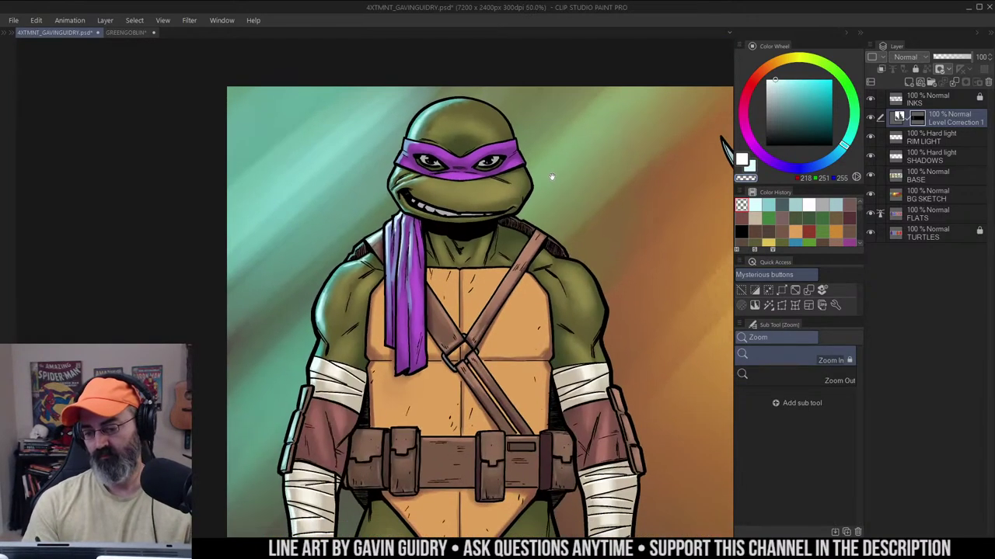
{"action": "left_click", "coordinate": [490, 231]}
{"action": "left_click", "coordinate": [490, 245]}
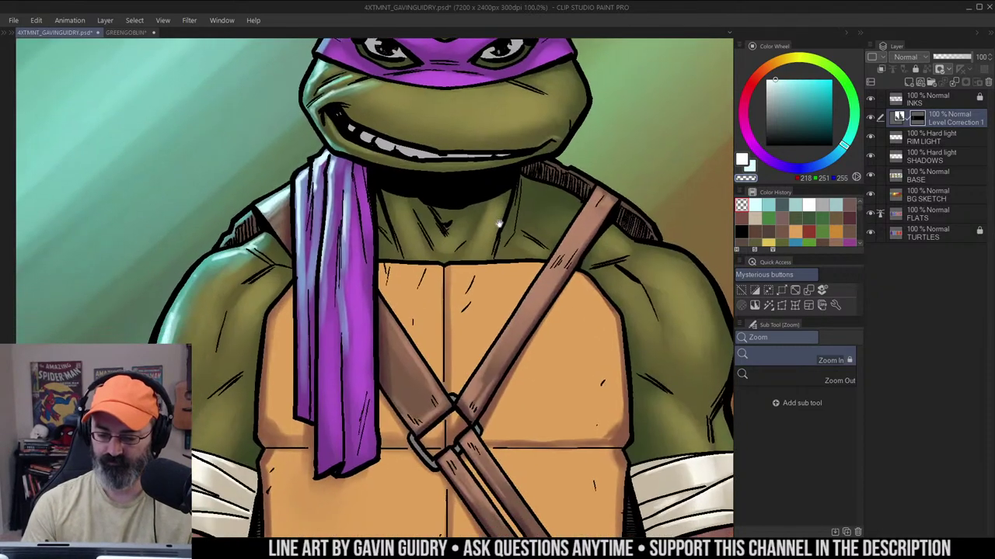
{"action": "left_click_drag", "start_coordinate": [498, 226], "coordinate": [497, 217]}
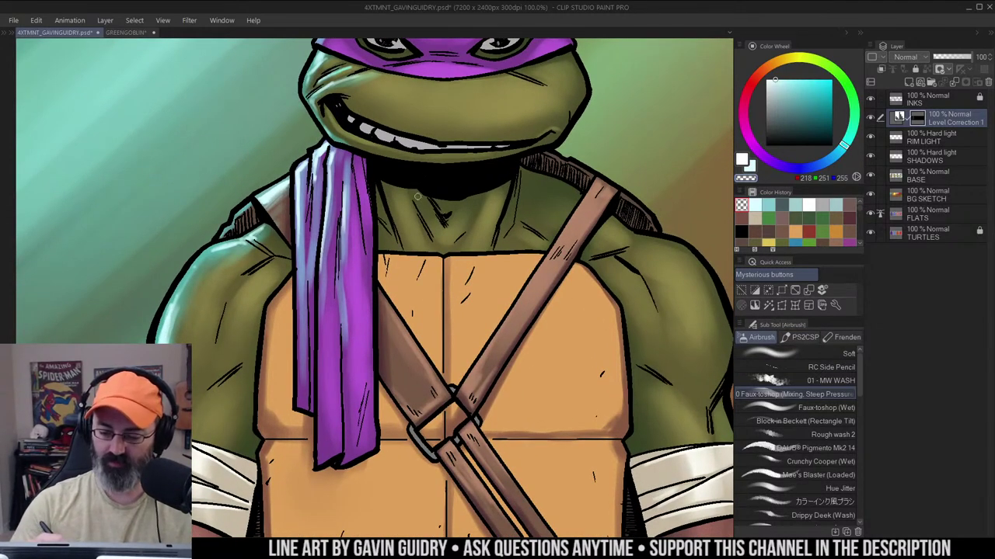
{"action": "key", "text": "j"}
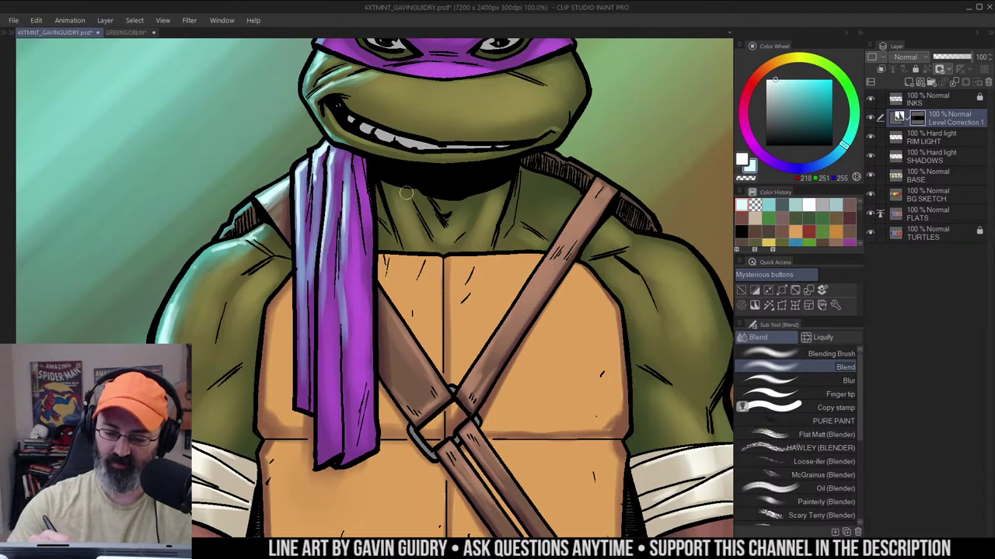
{"action": "mouse_move", "coordinate": [400, 187]}
{"action": "left_mouse_down"}
{"action": "mouse_move", "coordinate": [419, 226]}
{"action": "mouse_move", "coordinate": [404, 228]}
{"action": "left_mouse_up"}
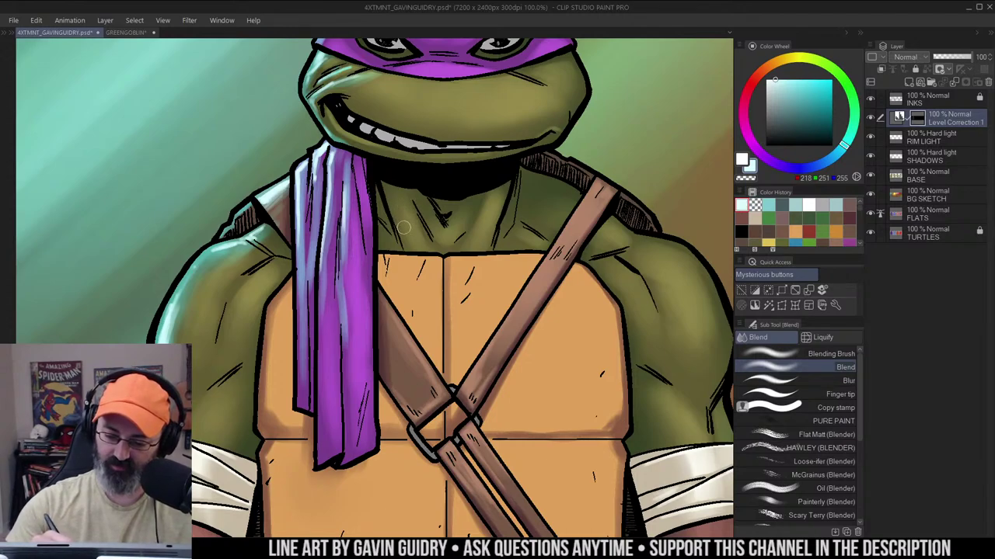
{"action": "mouse_move", "coordinate": [492, 185]}
{"action": "left_mouse_down"}
{"action": "mouse_move", "coordinate": [476, 210]}
{"action": "mouse_move", "coordinate": [484, 193]}
{"action": "mouse_move", "coordinate": [504, 189]}
{"action": "mouse_move", "coordinate": [472, 220]}
{"action": "mouse_move", "coordinate": [494, 190]}
{"action": "mouse_move", "coordinate": [479, 201]}
{"action": "mouse_move", "coordinate": [448, 253]}
{"action": "mouse_move", "coordinate": [498, 221]}
{"action": "left_mouse_up"}
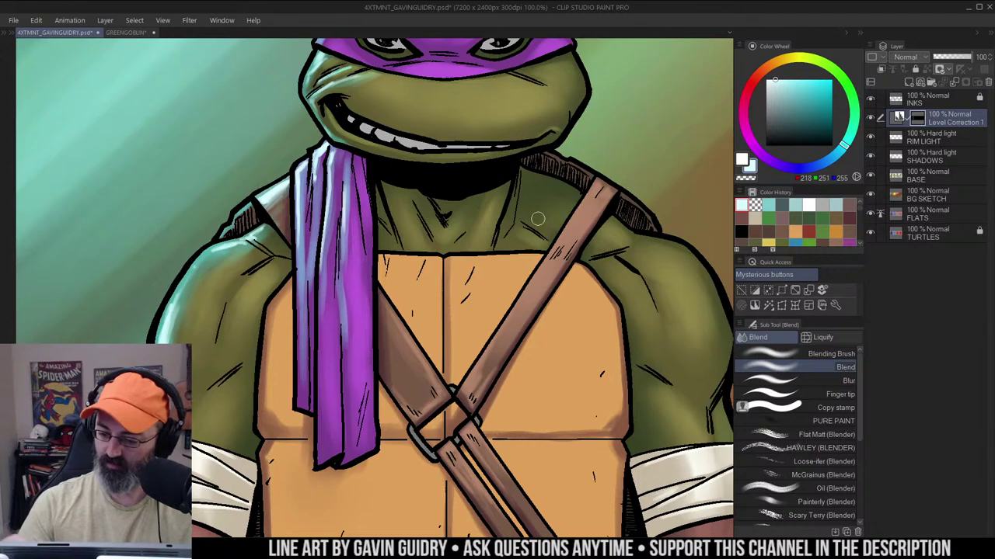
Rework the light on the right-hand shoulder and upper arm, airbrushing highlights and erasing their excess with transparent colour
{"action": "left_click_drag", "start_coordinate": [625, 244], "coordinate": [569, 141]}
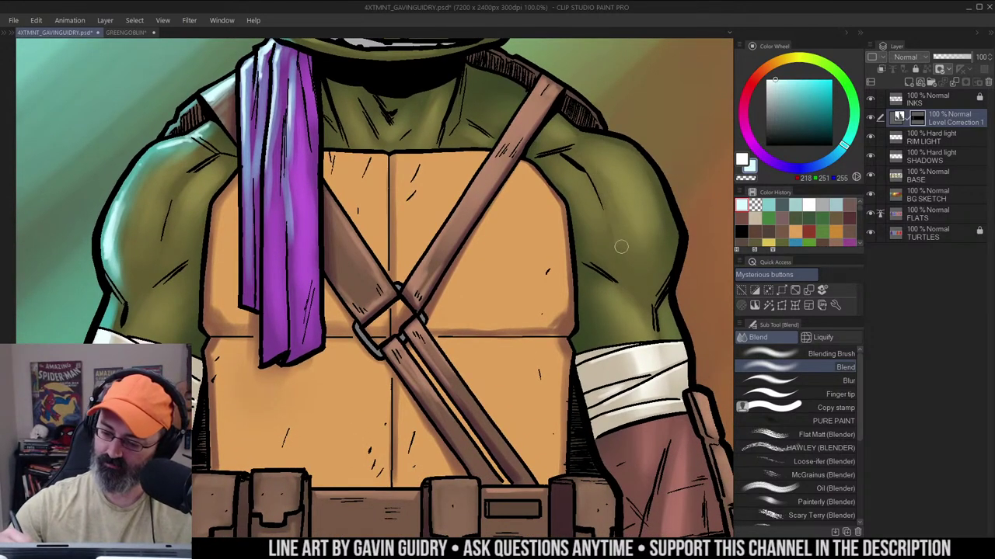
{"action": "left_click_drag", "start_coordinate": [638, 173], "coordinate": [617, 126]}
{"action": "key", "text": "b"}
{"action": "left_click_drag", "start_coordinate": [563, 176], "coordinate": [599, 227]}
{"action": "key", "text": "ctrl+z"}
{"action": "key", "text": "w"}
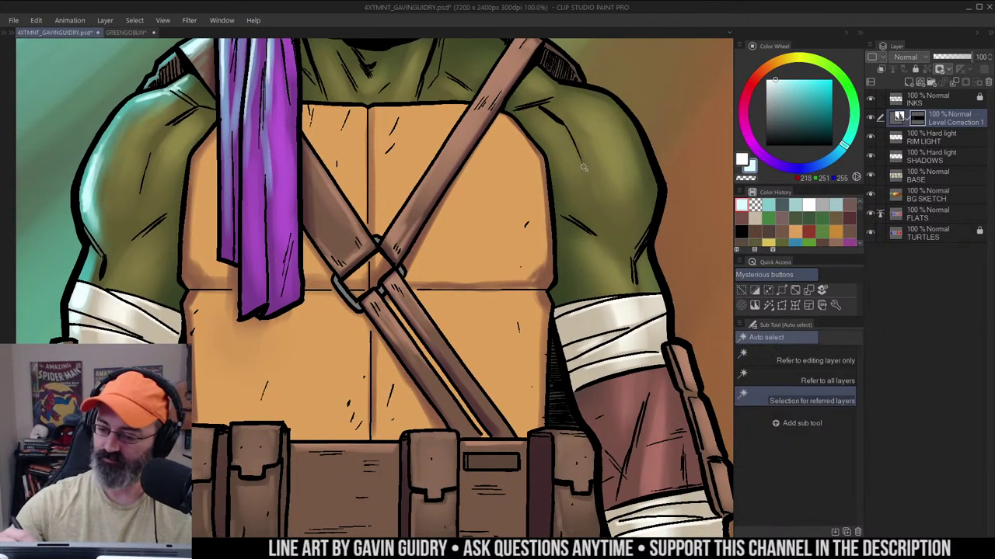
{"action": "key", "text": "b"}
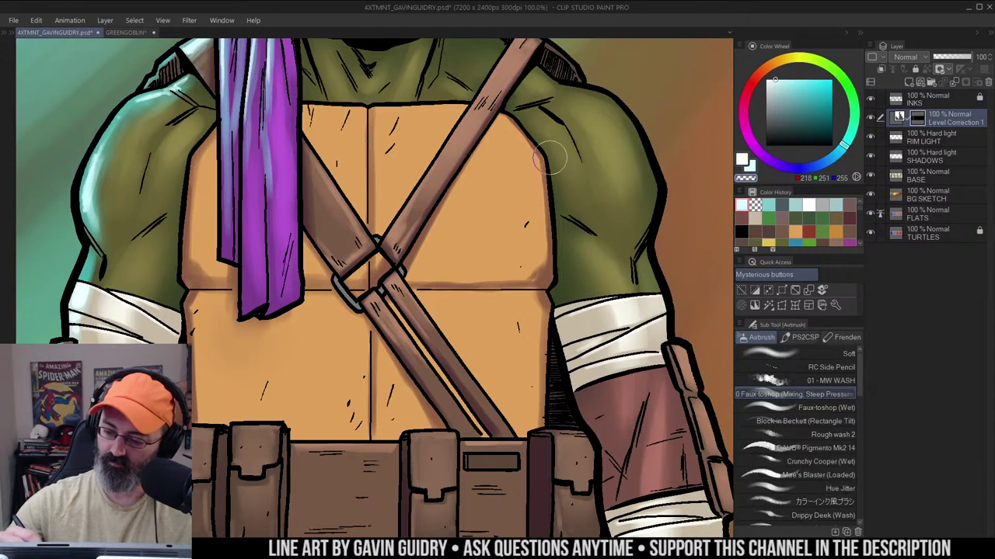
{"action": "key", "text": "c"}
{"action": "left_click_drag", "start_coordinate": [562, 185], "coordinate": [588, 222]}
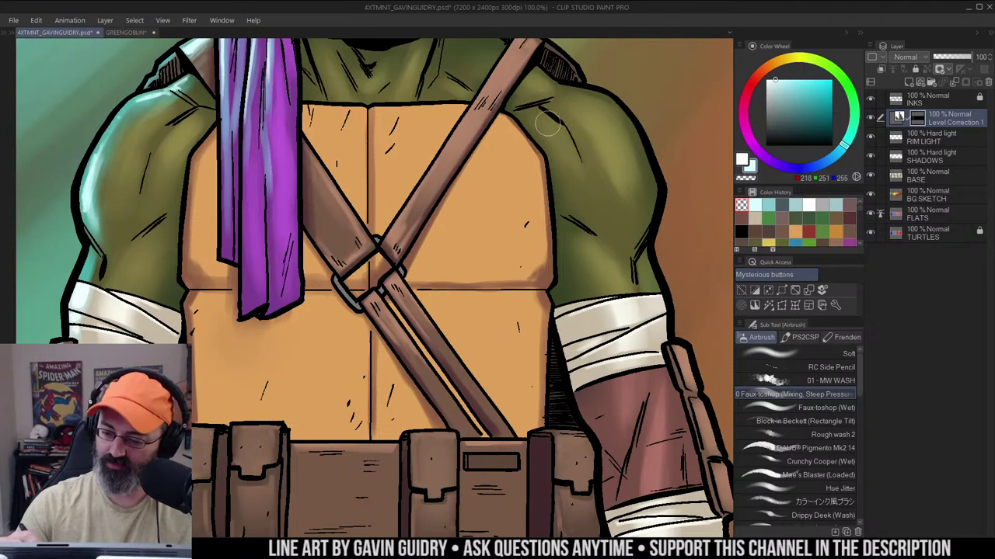
Fade the light along the inner edge of the right-hand upper arm beside the chest plate with the transparent airbrush
{"action": "key", "text": "ctrl+space"}
{"action": "left_click", "coordinate": [623, 138], "text": "alt"}
{"action": "left_click", "coordinate": [622, 138], "text": "alt"}
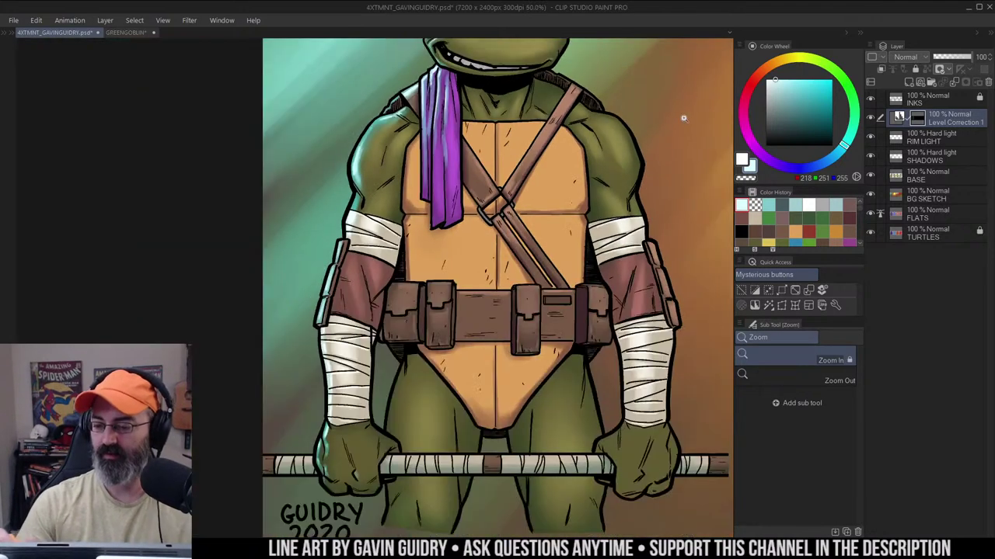
{"action": "left_click", "coordinate": [607, 193]}
{"action": "mouse_move", "coordinate": [374, 116]}
{"action": "left_mouse_down"}
{"action": "mouse_move", "coordinate": [460, 125]}
{"action": "mouse_move", "coordinate": [415, 156]}
{"action": "left_mouse_up"}
{"action": "key", "text": "c"}
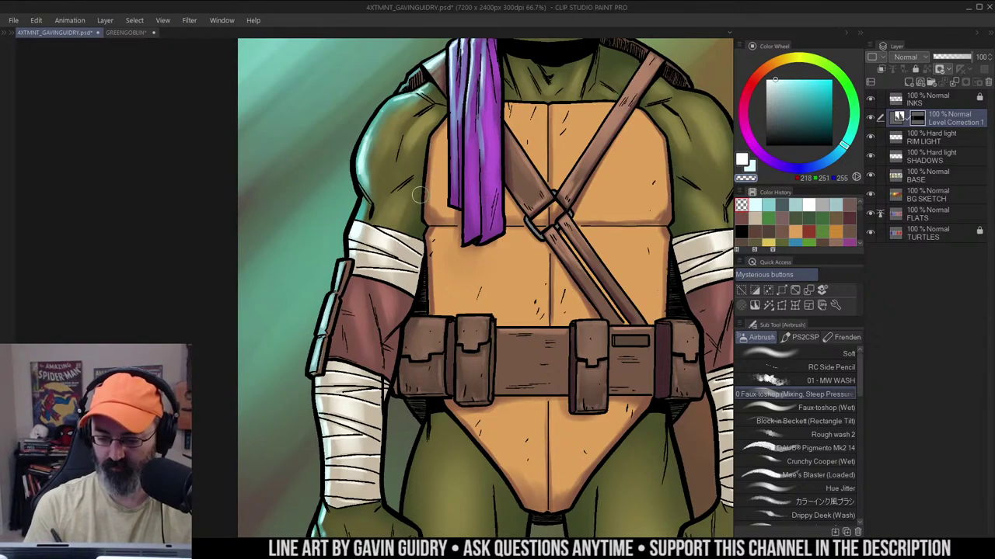
{"action": "left_click_drag", "start_coordinate": [549, 203], "coordinate": [415, 156]}
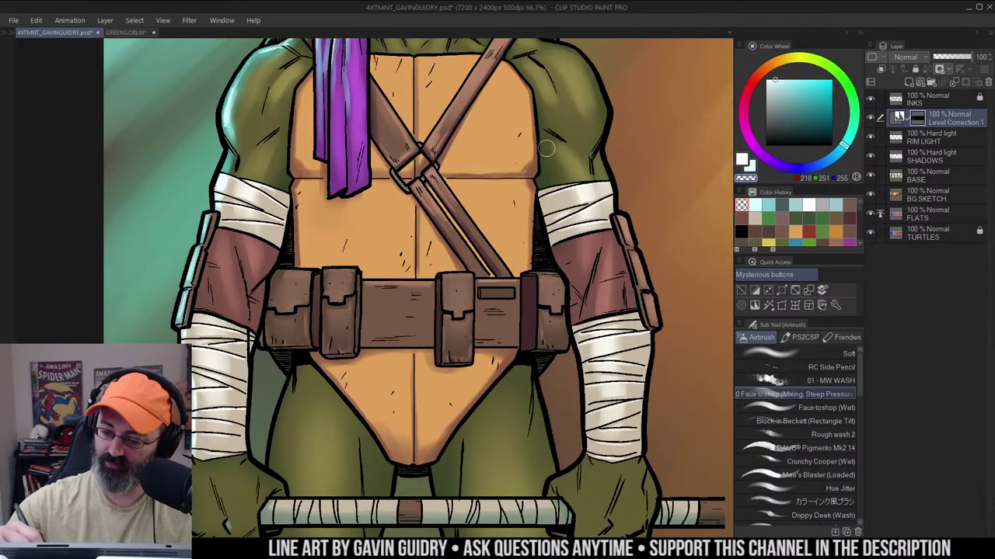
{"action": "mouse_move", "coordinate": [546, 139]}
{"action": "left_mouse_down"}
{"action": "mouse_move", "coordinate": [563, 167]}
{"action": "mouse_move", "coordinate": [555, 161]}
{"action": "left_mouse_up"}
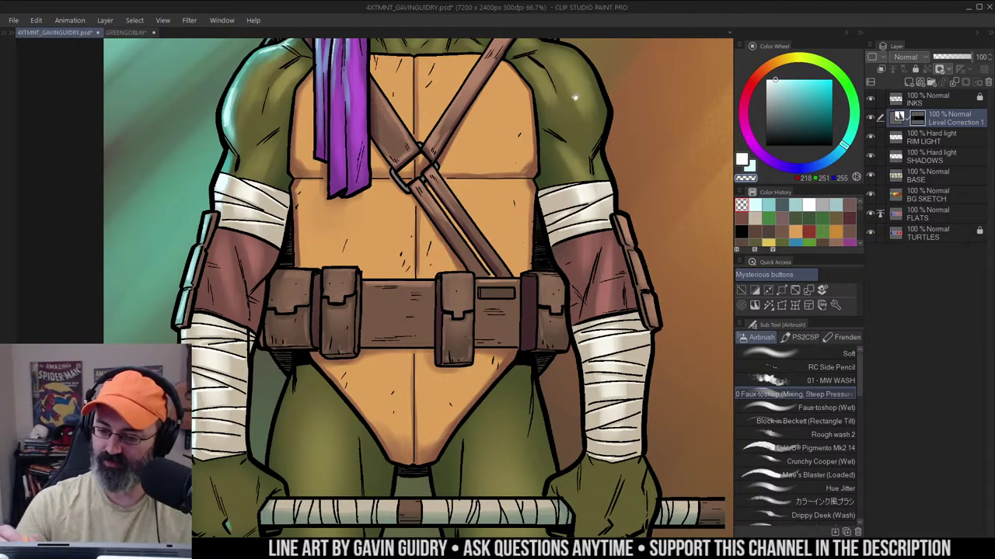
Examine the purple-masked turtle's rendering from face to staff and compare it with the blue-masked turtle beside it
{"action": "left_click_drag", "start_coordinate": [476, 79], "coordinate": [493, 188]}
{"action": "left_click", "coordinate": [518, 189], "text": "ctrl"}
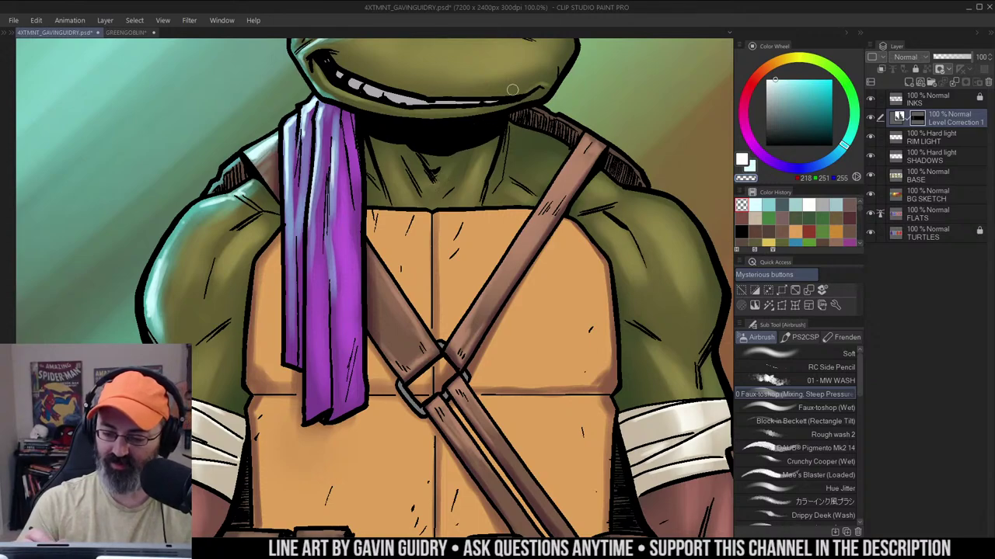
{"action": "left_click", "coordinate": [471, 171], "text": "alt"}
{"action": "left_click_drag", "start_coordinate": [509, 219], "coordinate": [529, 106]}
{"action": "left_click", "coordinate": [386, 152]}
{"action": "left_click_drag", "start_coordinate": [386, 148], "coordinate": [482, 146]}
{"action": "left_click", "coordinate": [512, 194], "text": "alt"}
{"action": "left_click_drag", "start_coordinate": [512, 194], "coordinate": [400, 172]}
{"action": "left_click_drag", "start_coordinate": [555, 175], "coordinate": [509, 165]}
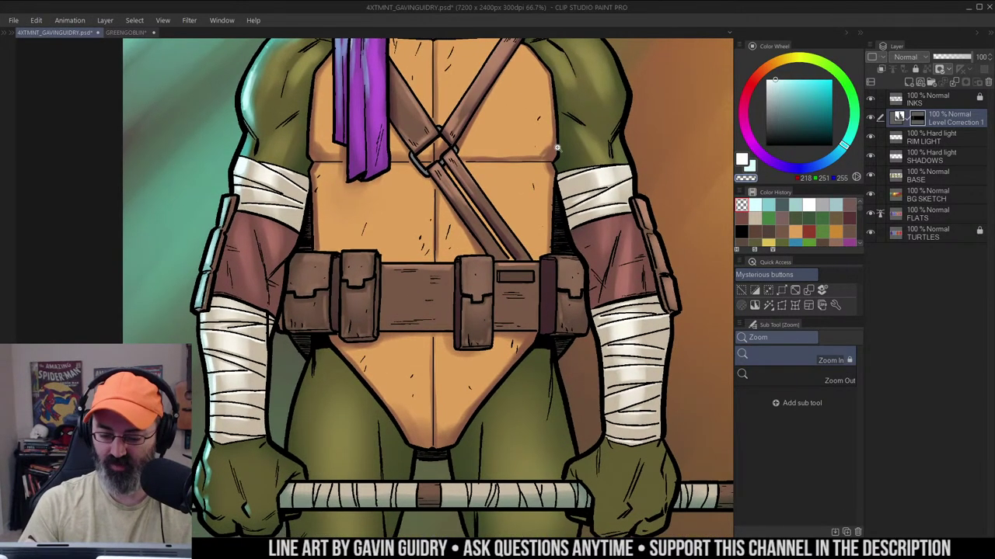
{"action": "left_click", "coordinate": [515, 210], "text": "alt"}
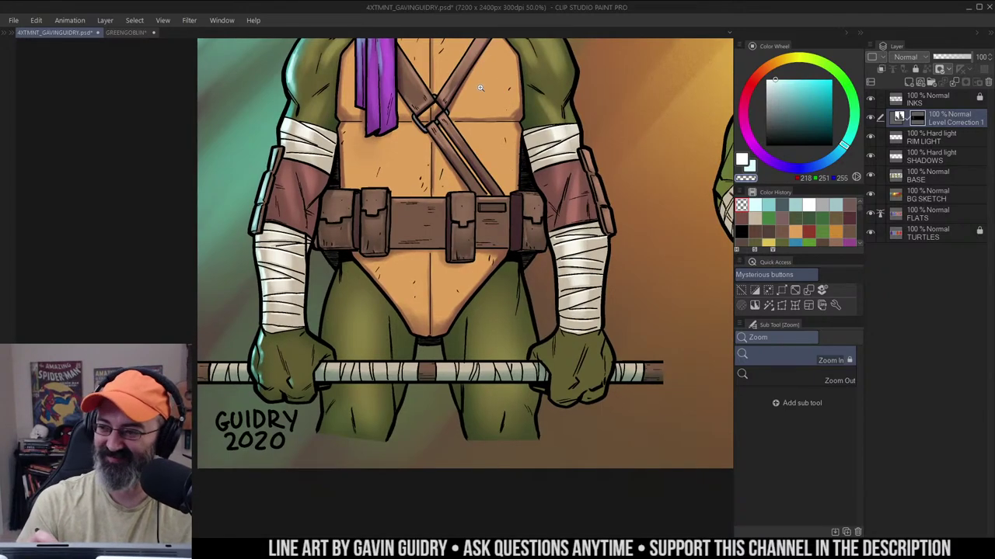
{"action": "left_click_drag", "start_coordinate": [479, 98], "coordinate": [456, 116]}
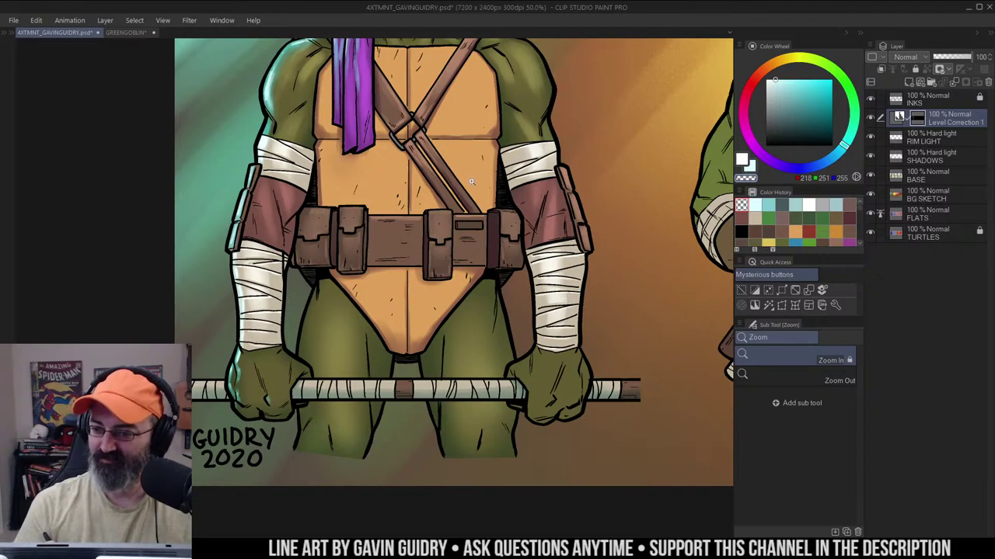
{"action": "scroll", "coordinate": [503, 165], "scroll_direction": "down", "scroll_amount": 3}
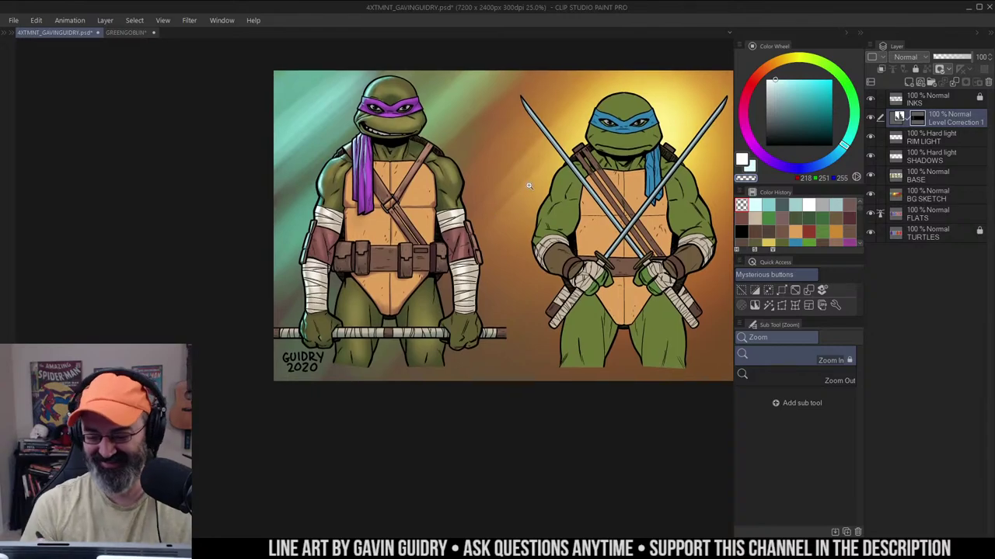
{"action": "left_click_drag", "start_coordinate": [645, 200], "coordinate": [477, 244]}
{"action": "scroll", "coordinate": [398, 211], "scroll_direction": "up", "scroll_amount": 1}
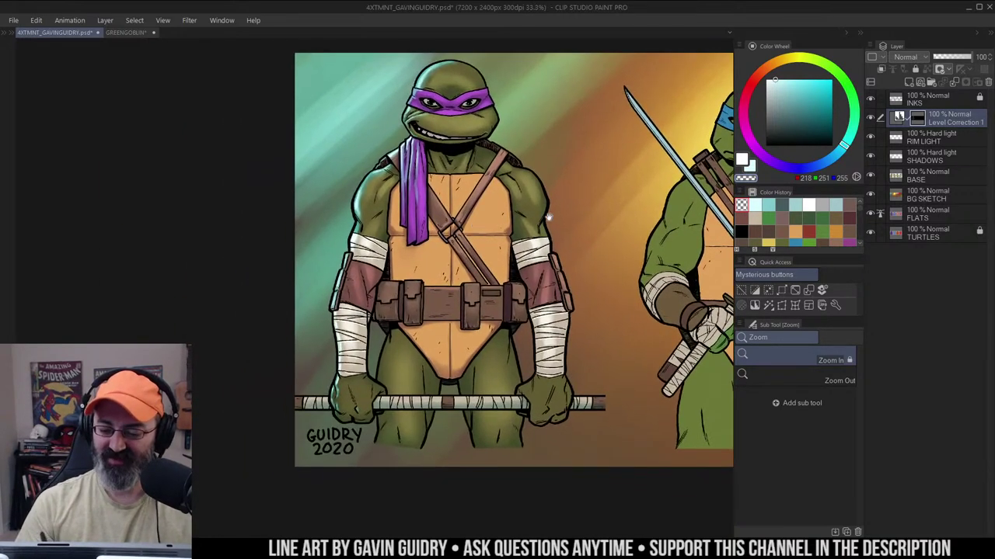
{"action": "left_click_drag", "start_coordinate": [548, 217], "coordinate": [532, 187]}
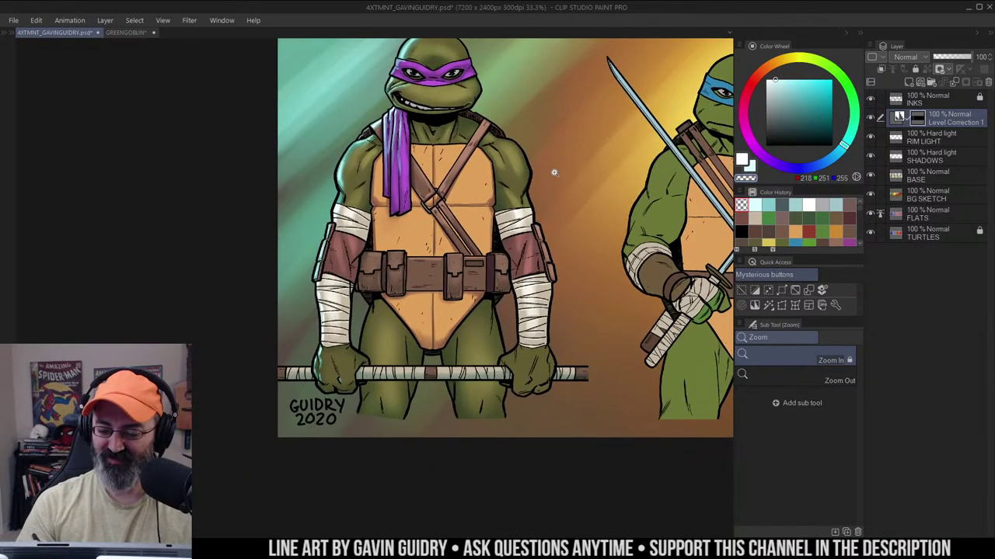
Airbrush and blend the highlight on the left-hand leg above and below the wrapped staff
{"action": "left_click", "coordinate": [438, 313]}
{"action": "left_click_drag", "start_coordinate": [418, 358], "coordinate": [460, 227]}
{"action": "key", "text": "w"}
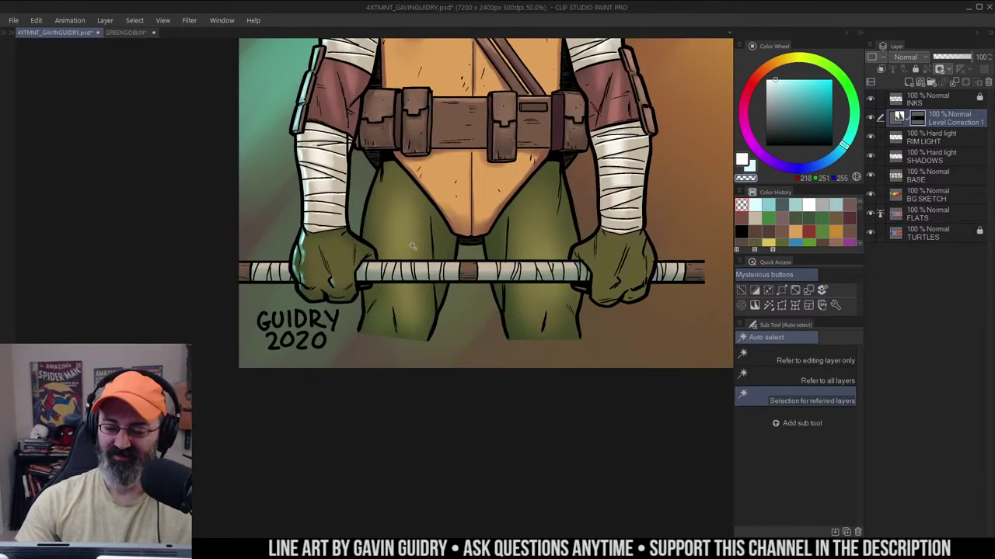
{"action": "left_click", "coordinate": [421, 237]}
{"action": "key", "text": "b"}
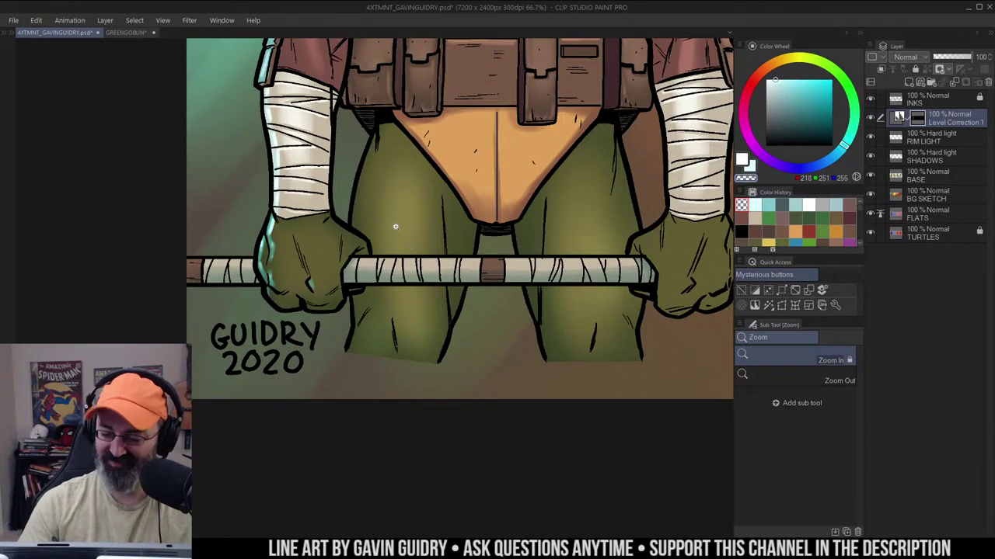
{"action": "key", "text": "c"}
{"action": "key", "text": "j"}
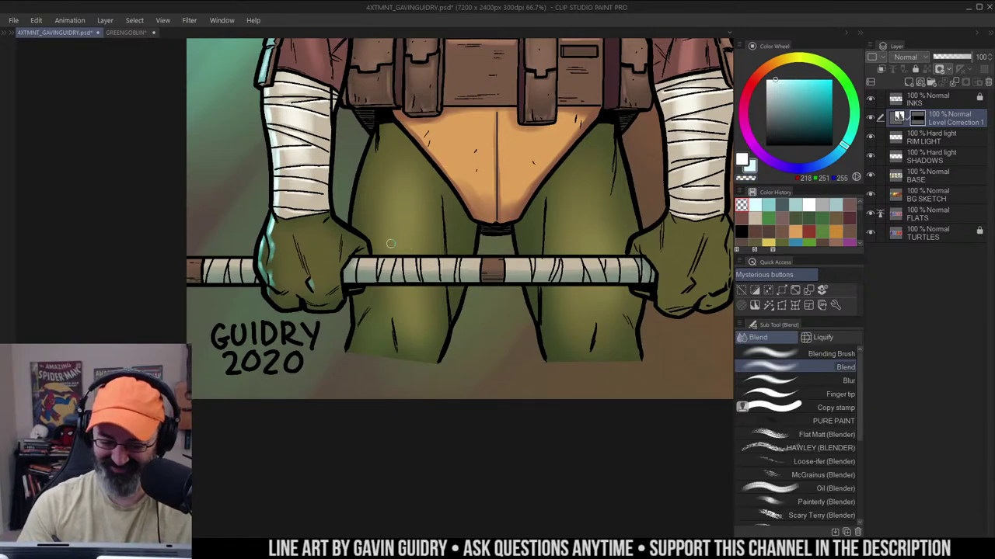
{"action": "mouse_move", "coordinate": [379, 271]}
{"action": "left_mouse_down"}
{"action": "mouse_move", "coordinate": [383, 265]}
{"action": "mouse_move", "coordinate": [378, 285]}
{"action": "left_mouse_up"}
{"action": "key", "text": "c"}
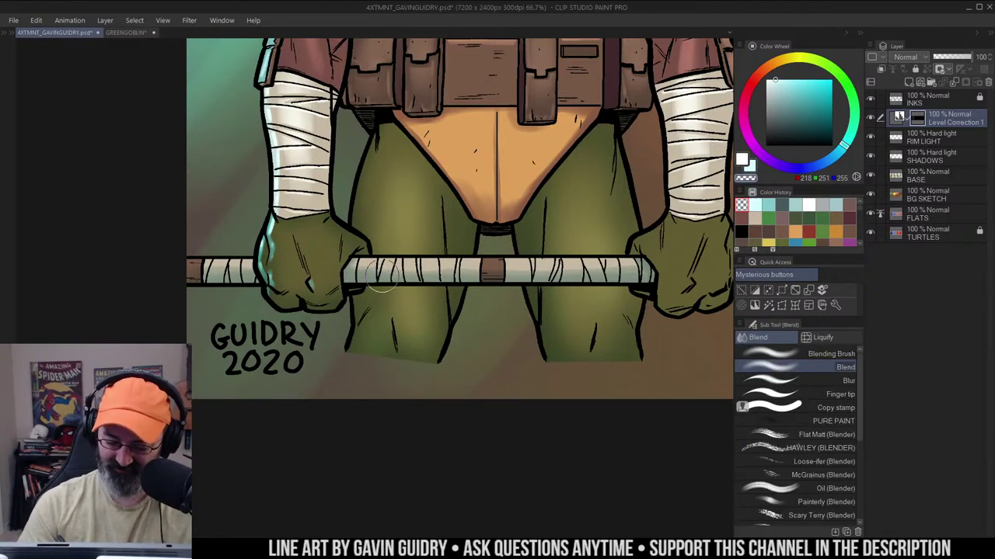
{"action": "key", "text": "b"}
{"action": "key", "text": "b"}
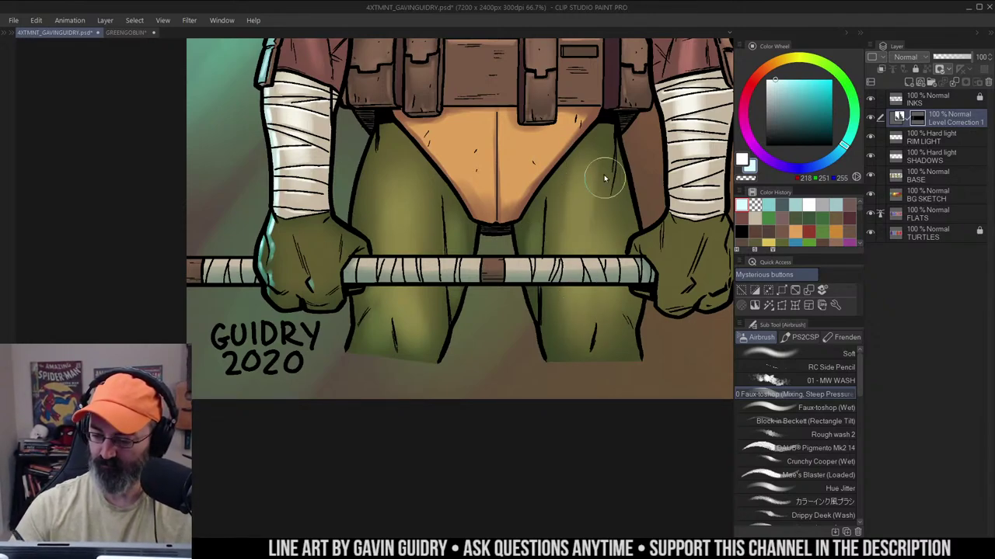
Refine the highlight on the right-hand leg by airbrushing with transparent colour from the upper thigh to below the staff
{"action": "key", "text": "c"}
{"action": "left_click_drag", "start_coordinate": [601, 155], "coordinate": [599, 162]}
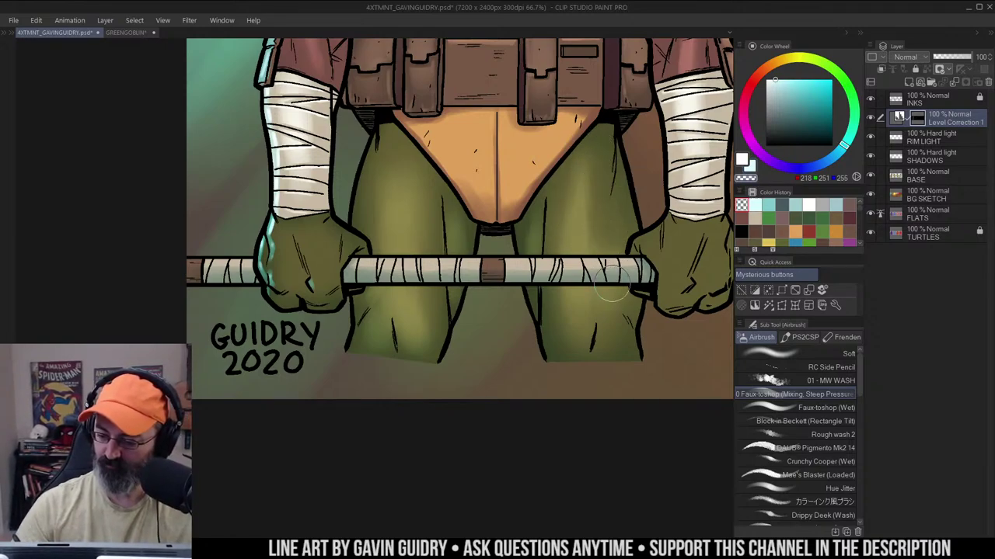
{"action": "key", "text": "c"}
{"action": "mouse_move", "coordinate": [615, 321]}
{"action": "left_mouse_down"}
{"action": "mouse_move", "coordinate": [608, 356]}
{"action": "mouse_move", "coordinate": [633, 314]}
{"action": "mouse_move", "coordinate": [637, 359]}
{"action": "left_mouse_up"}
{"action": "key", "text": "c"}
{"action": "key", "text": "alt+space"}
{"action": "scroll", "coordinate": [548, 241], "scroll_direction": "down", "scroll_amount": 3}
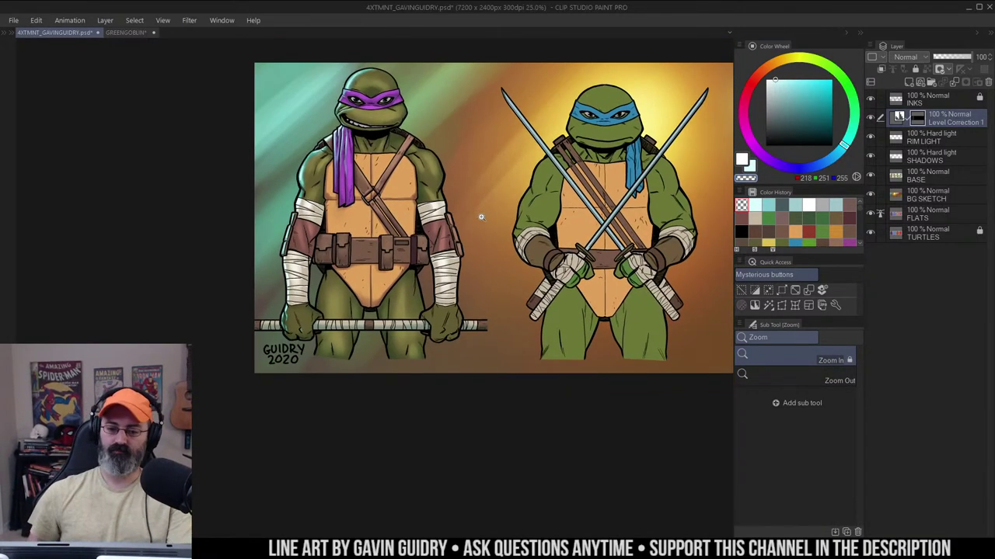
{"action": "scroll", "coordinate": [481, 217], "scroll_direction": "down", "scroll_amount": 3}
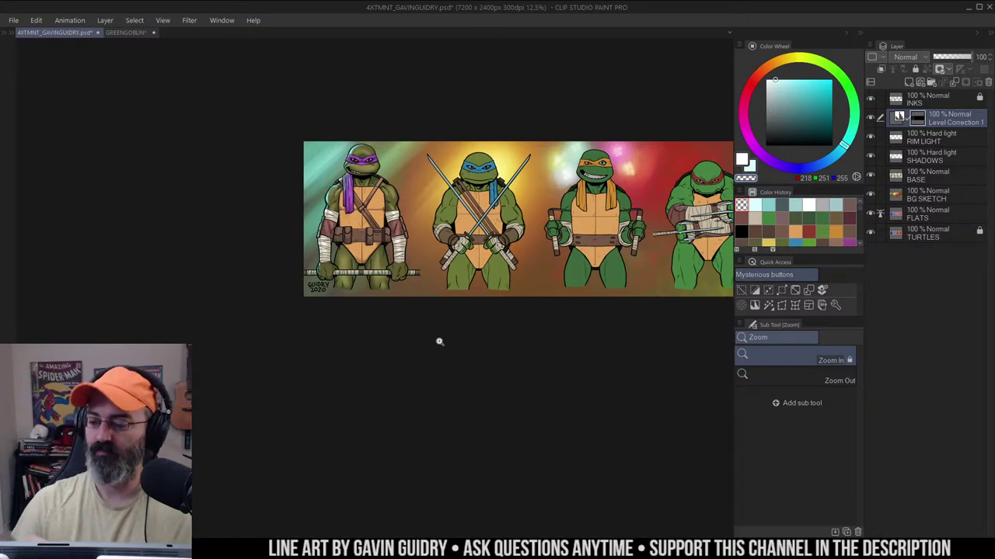
{"action": "scroll", "coordinate": [390, 182], "scroll_direction": "up", "scroll_amount": 3}
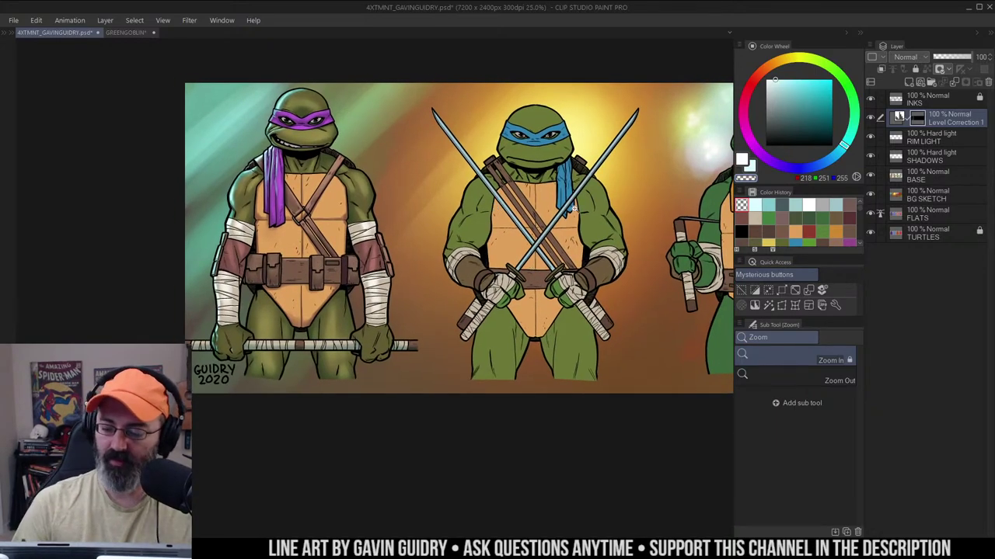
{"action": "left_click_drag", "start_coordinate": [546, 209], "coordinate": [622, 228]}
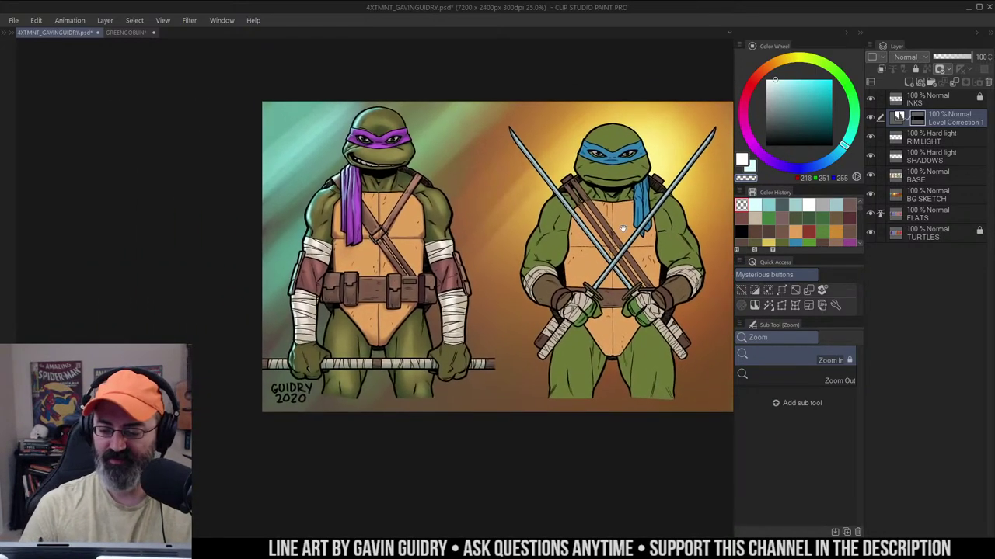
{"action": "scroll", "coordinate": [397, 206], "scroll_direction": "up", "scroll_amount": 2}
{"action": "key", "text": "w"}
{"action": "left_click", "coordinate": [432, 223]}
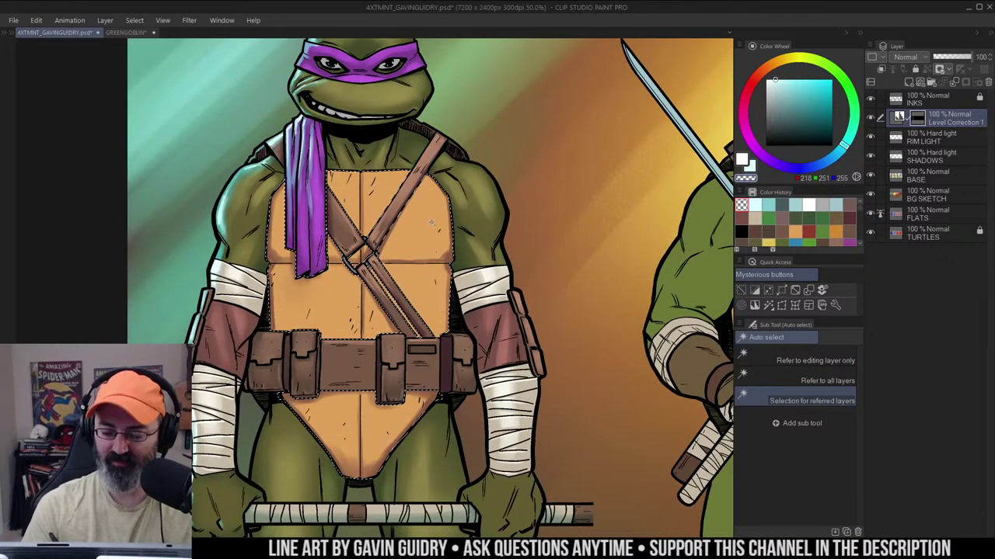
{"action": "key", "text": "z"}
{"action": "left_click", "coordinate": [524, 229], "text": "alt"}
{"action": "key", "text": "q"}
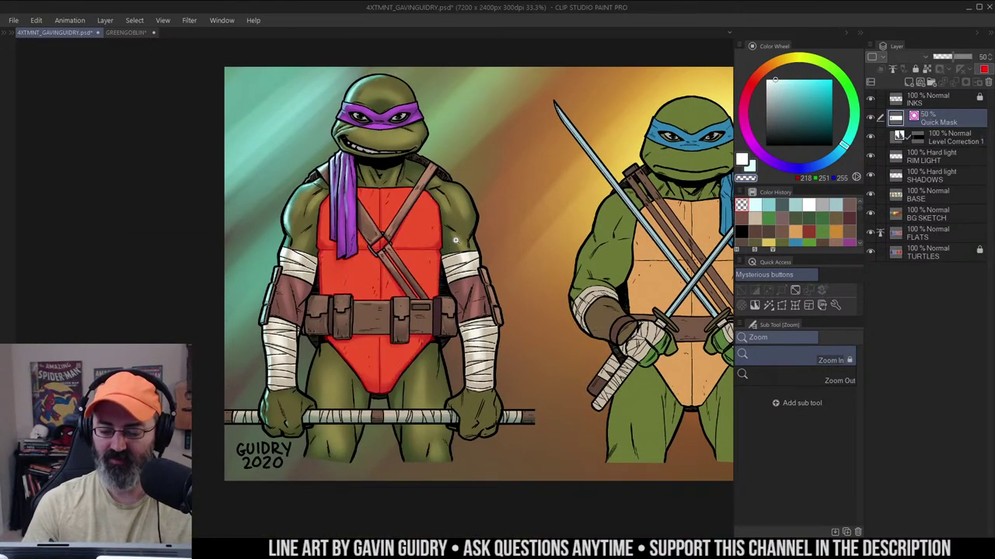
{"action": "key", "text": "q"}
{"action": "left_click", "coordinate": [456, 241]}
{"action": "left_click_drag", "start_coordinate": [483, 239], "coordinate": [503, 252]}
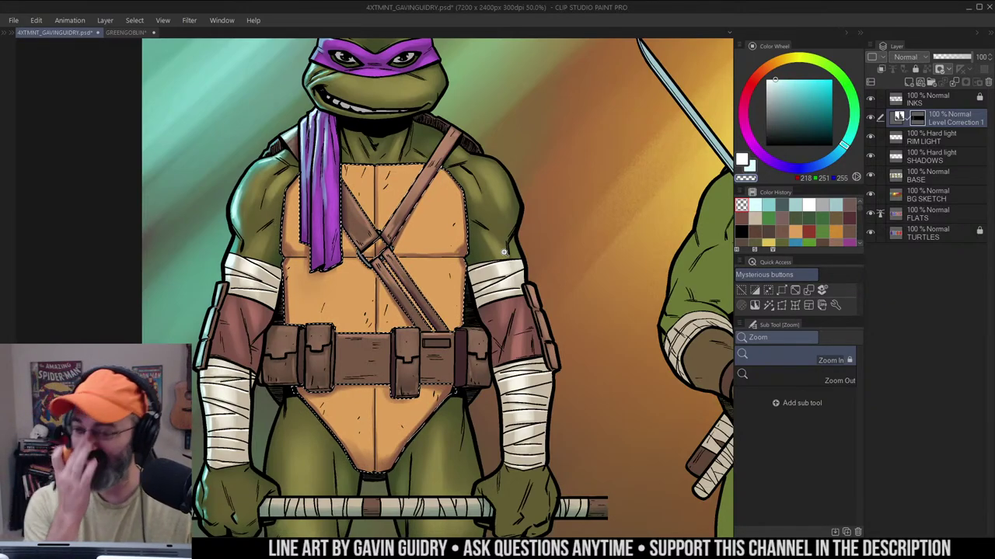
{"action": "key", "text": "m"}
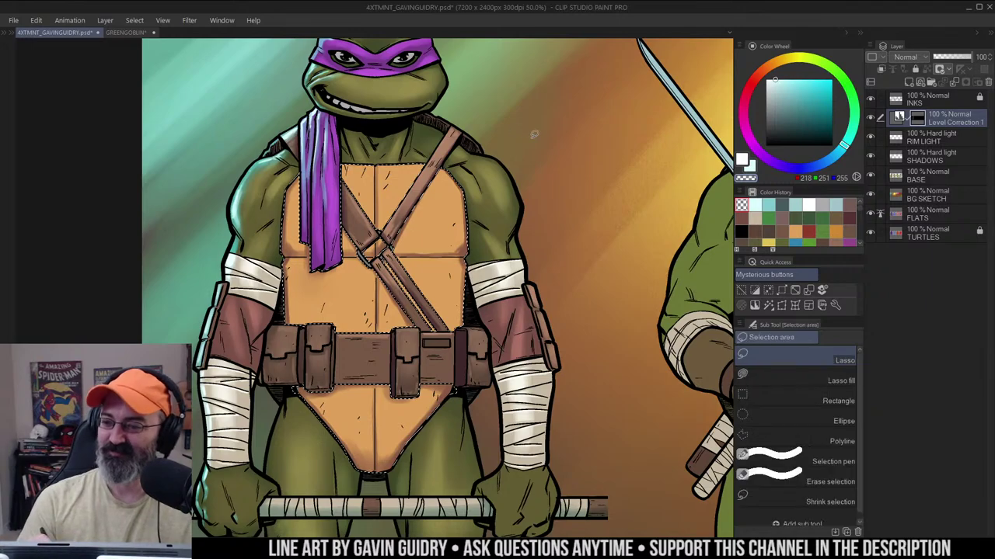
{"action": "left_click", "coordinate": [550, 118]}
{"action": "left_click_drag", "start_coordinate": [559, 138], "coordinate": [557, 116]}
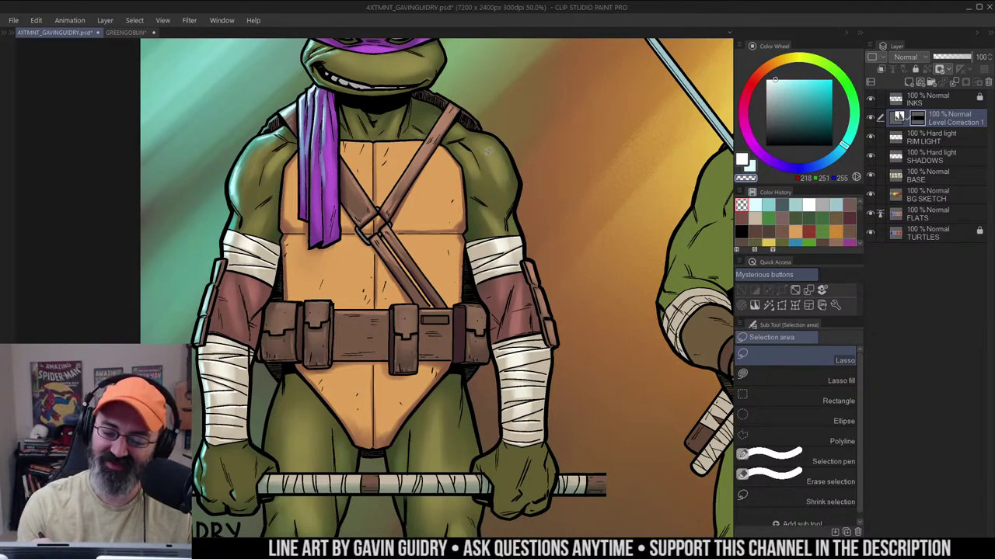
Switch to white, airbrush light onto the right-hand shoulder's muscle and soften it with the Blend tool
{"action": "key", "text": "j"}
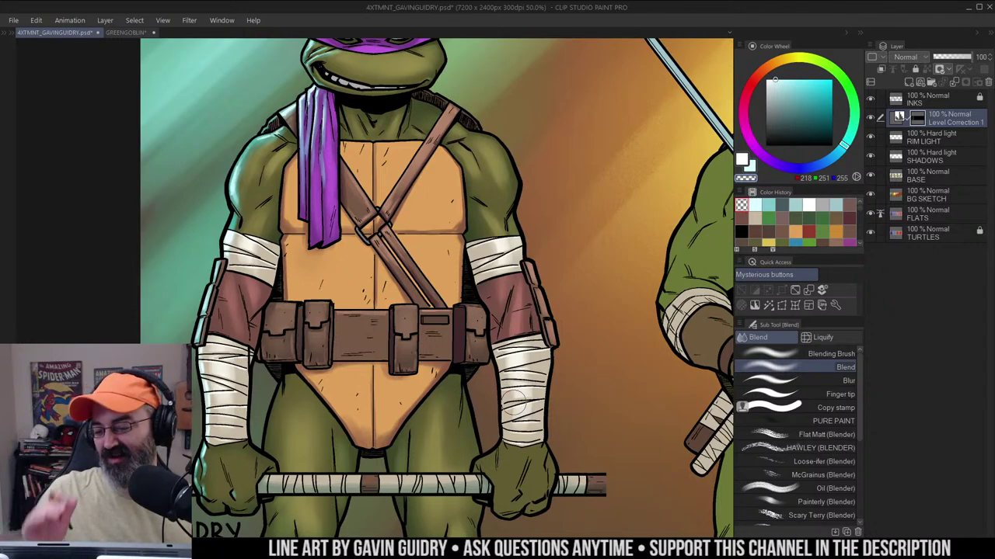
{"action": "key", "text": "x"}
{"action": "key", "text": "ctrl+space"}
{"action": "left_click", "coordinate": [509, 167]}
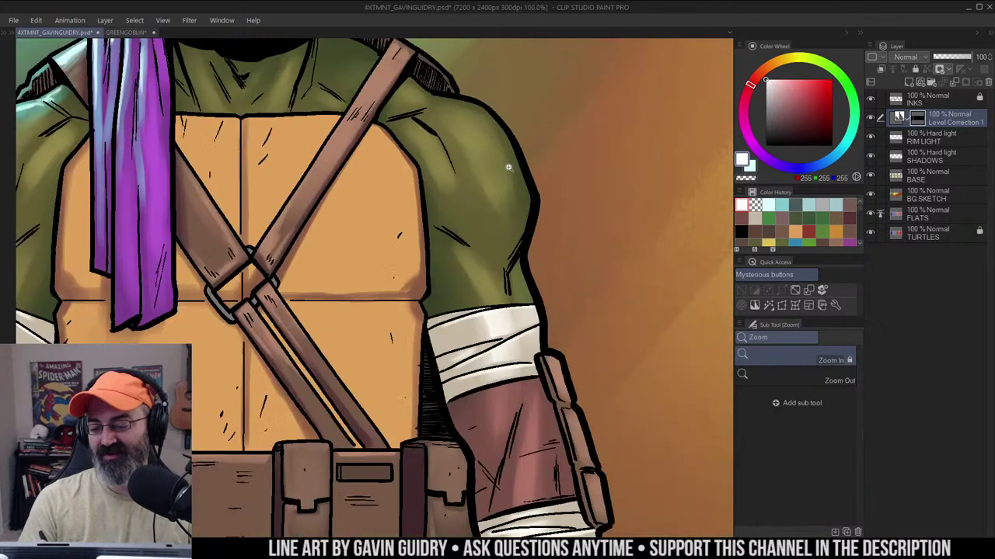
{"action": "left_click", "coordinate": [509, 166], "text": "ctrl"}
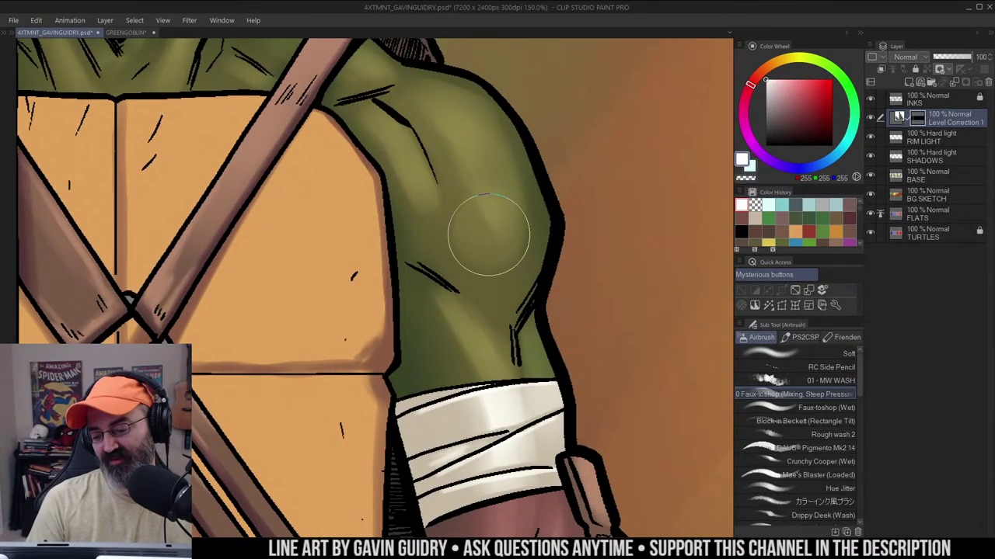
{"action": "key", "text": "j"}
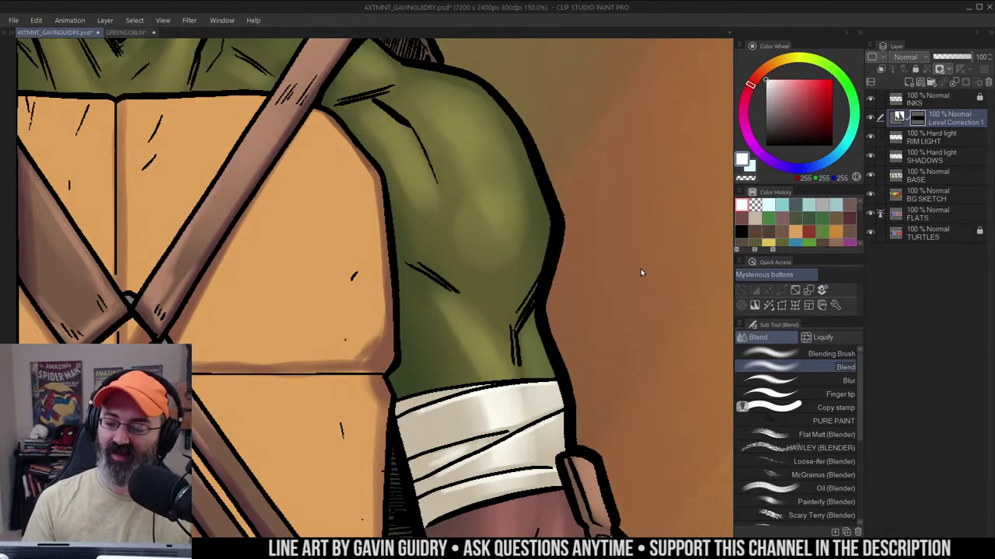
{"action": "key", "text": "/"}
{"action": "left_click", "coordinate": [528, 169], "text": "alt"}
{"action": "left_click_drag", "start_coordinate": [543, 161], "coordinate": [598, 187]}
{"action": "left_click", "coordinate": [585, 184], "text": "alt"}
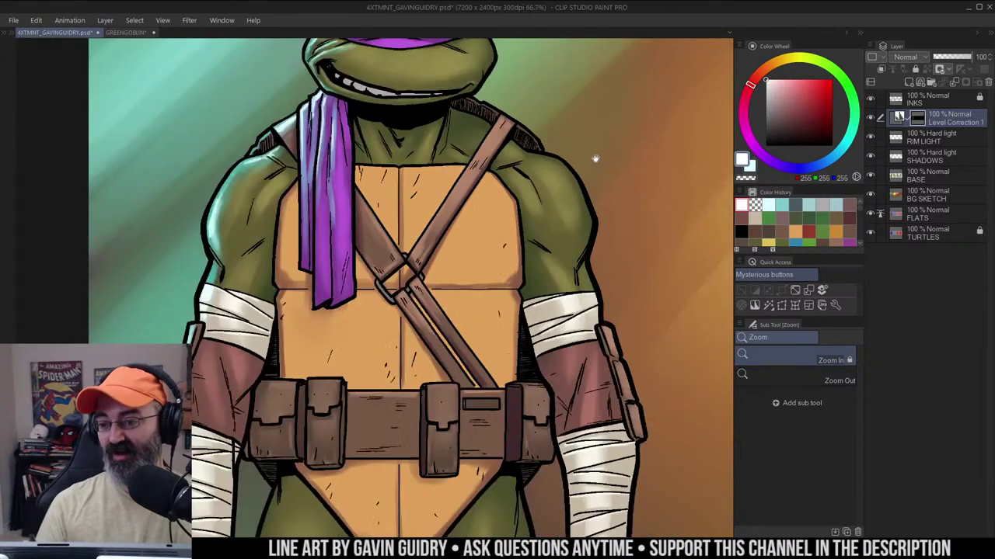
Set up the 01 - MW WASH airbrush at a much larger size for texturing the purple-masked turtle's chest plates
{"action": "left_click", "coordinate": [546, 177], "text": "alt"}
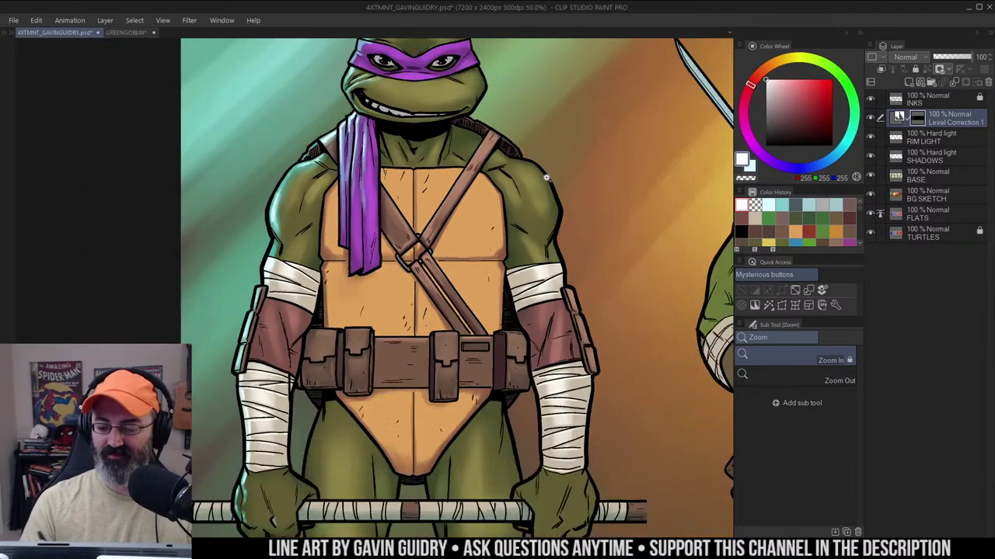
{"action": "left_click", "coordinate": [546, 178], "text": "alt"}
{"action": "left_click_drag", "start_coordinate": [520, 230], "coordinate": [513, 253]}
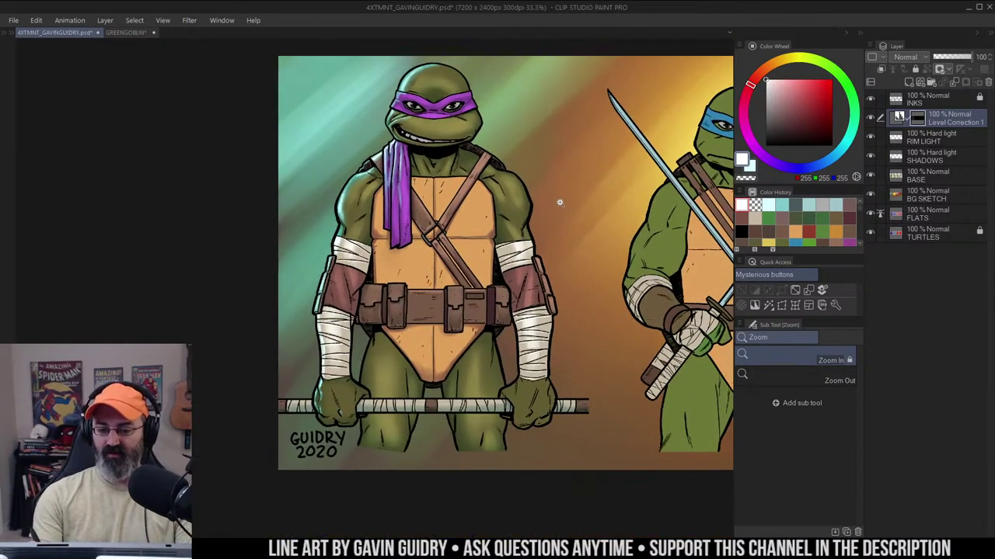
{"action": "left_click", "coordinate": [476, 232]}
{"action": "key", "text": "b"}
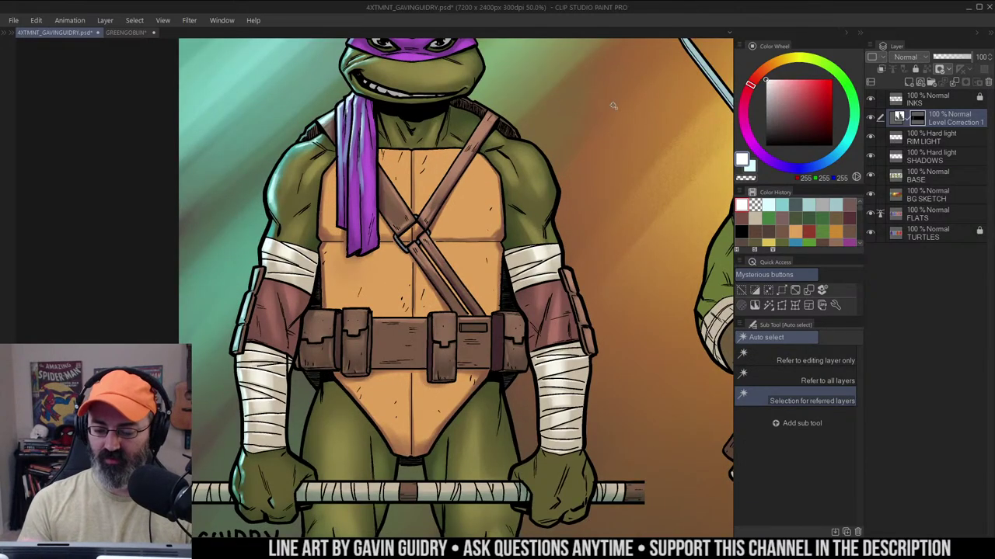
{"action": "left_click", "coordinate": [844, 383]}
{"action": "key", "text": "]"}
{"action": "key", "text": "]"}
{"action": "key", "text": "]"}
{"action": "key", "text": "]"}
{"action": "key", "text": "]"}
{"action": "key", "text": "]"}
{"action": "key", "text": "]"}
{"action": "key", "text": "]"}
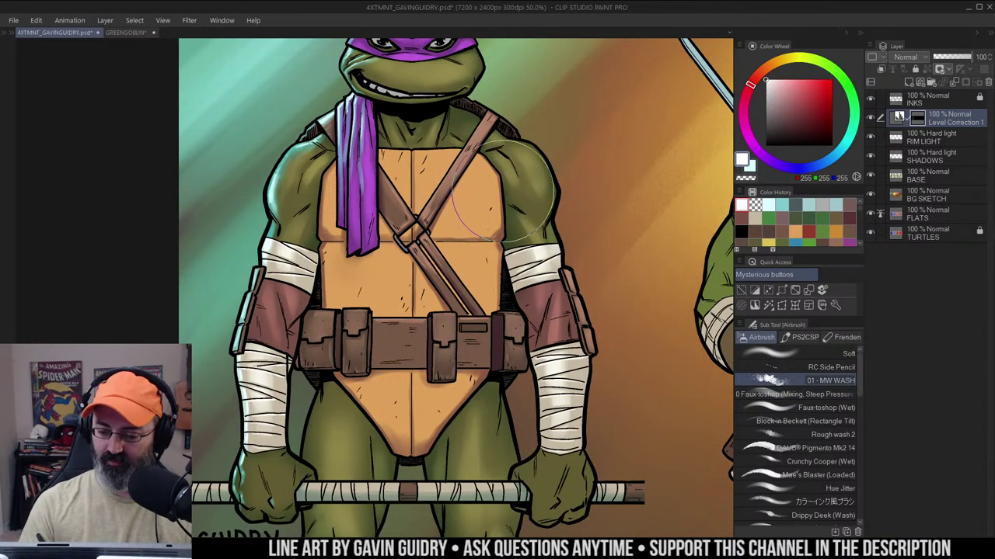
{"action": "mouse_move", "coordinate": [491, 176]}
{"action": "left_mouse_down"}
{"action": "mouse_move", "coordinate": [452, 176]}
{"action": "mouse_move", "coordinate": [440, 214]}
{"action": "mouse_move", "coordinate": [494, 174]}
{"action": "mouse_move", "coordinate": [481, 178]}
{"action": "mouse_move", "coordinate": [466, 262]}
{"action": "mouse_move", "coordinate": [436, 272]}
{"action": "mouse_move", "coordinate": [448, 186]}
{"action": "mouse_move", "coordinate": [478, 192]}
{"action": "mouse_move", "coordinate": [478, 251]}
{"action": "mouse_move", "coordinate": [470, 175]}
{"action": "mouse_move", "coordinate": [477, 206]}
{"action": "mouse_move", "coordinate": [473, 198]}
{"action": "mouse_move", "coordinate": [449, 218]}
{"action": "mouse_move", "coordinate": [392, 163]}
{"action": "mouse_move", "coordinate": [369, 191]}
{"action": "mouse_move", "coordinate": [383, 200]}
{"action": "mouse_move", "coordinate": [396, 178]}
{"action": "mouse_move", "coordinate": [341, 186]}
{"action": "mouse_move", "coordinate": [419, 245]}
{"action": "left_mouse_up"}
{"action": "key", "text": "ctrl+z"}
{"action": "key", "text": "ctrl+z"}
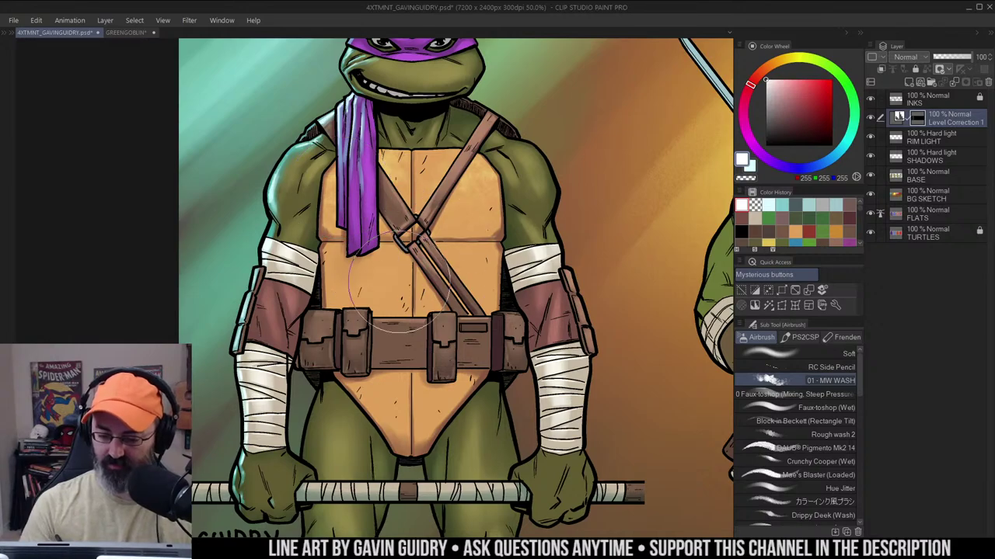
{"action": "key", "text": "ctrl+z"}
{"action": "key", "text": "ctrl+z"}
{"action": "key", "text": "ctrl+z"}
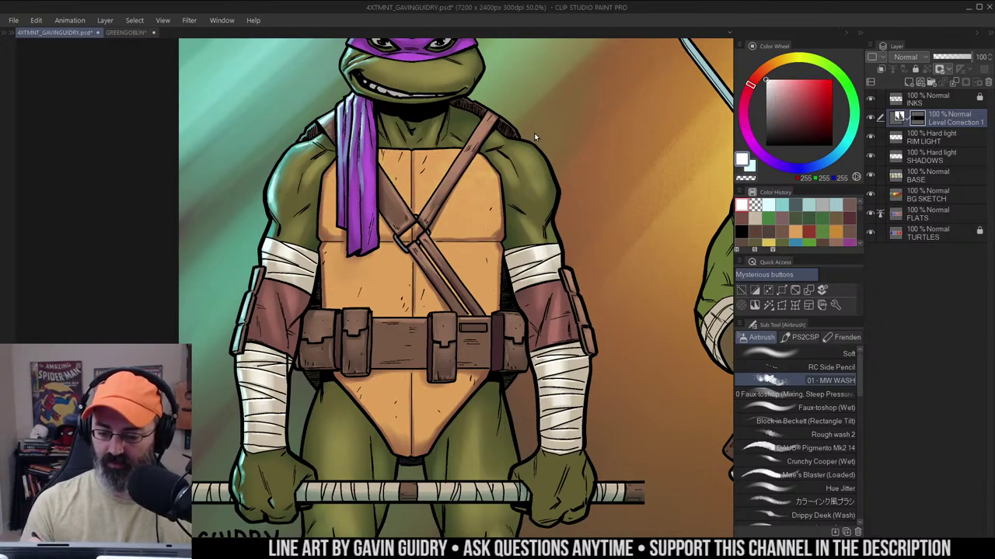
Airbrush mottled white light over the purple-masked turtle's chest and stomach plates with 01 - MW WASH on the Level Correction 1 mask
{"action": "key", "text": "ctrl+h"}
{"action": "key", "text": "ctrl+d"}
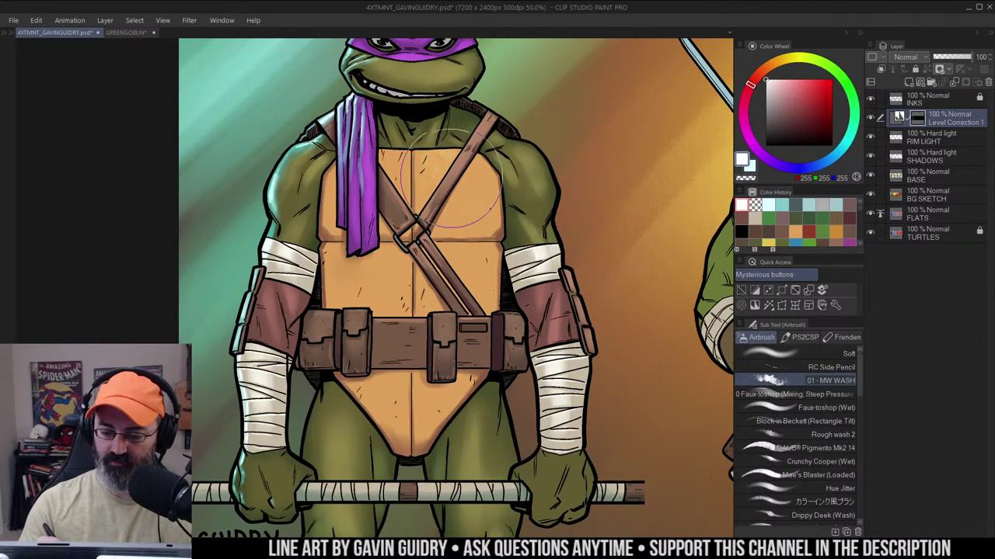
{"action": "mouse_move", "coordinate": [451, 179]}
{"action": "left_mouse_down"}
{"action": "mouse_move", "coordinate": [420, 210]}
{"action": "mouse_move", "coordinate": [465, 231]}
{"action": "mouse_move", "coordinate": [470, 214]}
{"action": "mouse_move", "coordinate": [474, 235]}
{"action": "mouse_move", "coordinate": [404, 178]}
{"action": "mouse_move", "coordinate": [385, 194]}
{"action": "mouse_move", "coordinate": [361, 190]}
{"action": "mouse_move", "coordinate": [373, 241]}
{"action": "mouse_move", "coordinate": [365, 276]}
{"action": "mouse_move", "coordinate": [388, 272]}
{"action": "mouse_move", "coordinate": [359, 299]}
{"action": "mouse_move", "coordinate": [409, 303]}
{"action": "mouse_move", "coordinate": [449, 255]}
{"action": "mouse_move", "coordinate": [457, 284]}
{"action": "mouse_move", "coordinate": [443, 249]}
{"action": "mouse_move", "coordinate": [478, 263]}
{"action": "mouse_move", "coordinate": [442, 268]}
{"action": "mouse_move", "coordinate": [418, 326]}
{"action": "mouse_move", "coordinate": [424, 292]}
{"action": "mouse_move", "coordinate": [390, 322]}
{"action": "mouse_move", "coordinate": [408, 389]}
{"action": "mouse_move", "coordinate": [468, 192]}
{"action": "mouse_move", "coordinate": [453, 275]}
{"action": "left_mouse_up"}
{"action": "key", "text": "slash"}
Examine the mottled chest plates from a distance and compare them with the flat plates of the blue-masked turtle
{"action": "left_click", "coordinate": [470, 240], "text": "alt"}
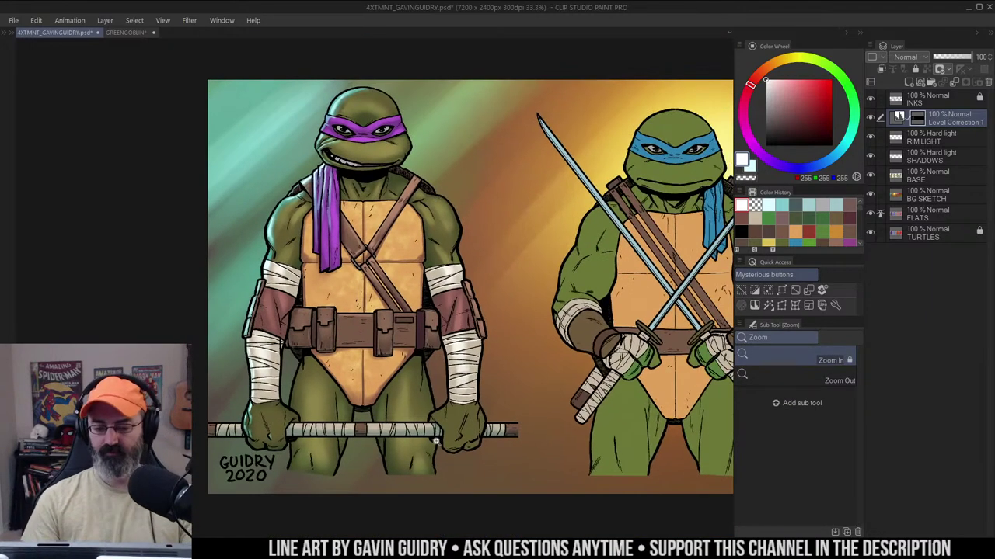
{"action": "left_click", "coordinate": [400, 245]}
{"action": "left_click", "coordinate": [450, 211], "text": "alt"}
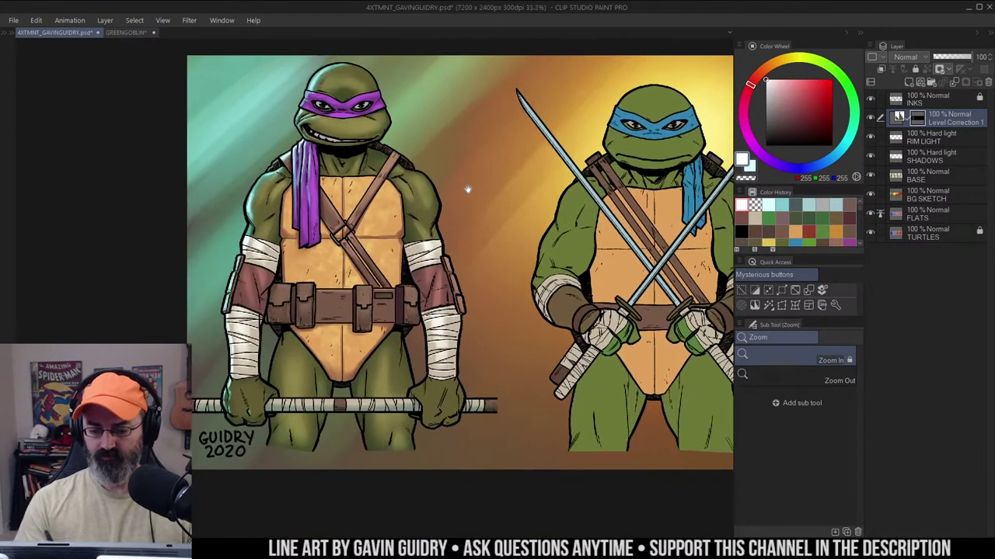
{"action": "left_click", "coordinate": [443, 225], "text": "alt"}
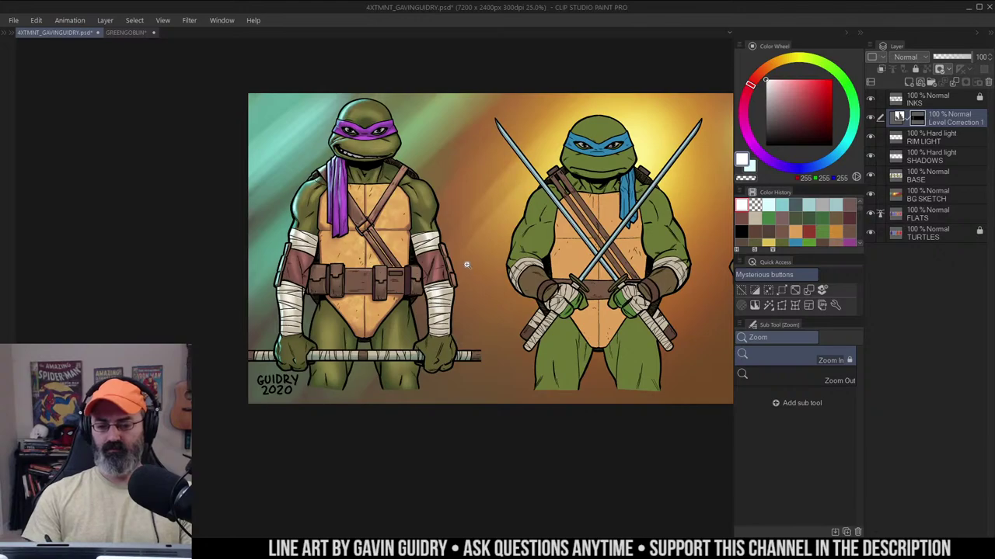
{"action": "left_click", "coordinate": [473, 251], "text": "alt"}
{"action": "left_click_drag", "start_coordinate": [480, 257], "coordinate": [469, 242]}
{"action": "left_click", "coordinate": [459, 233]}
{"action": "left_click", "coordinate": [460, 214]}
{"action": "left_click_drag", "start_coordinate": [414, 166], "coordinate": [474, 187]}
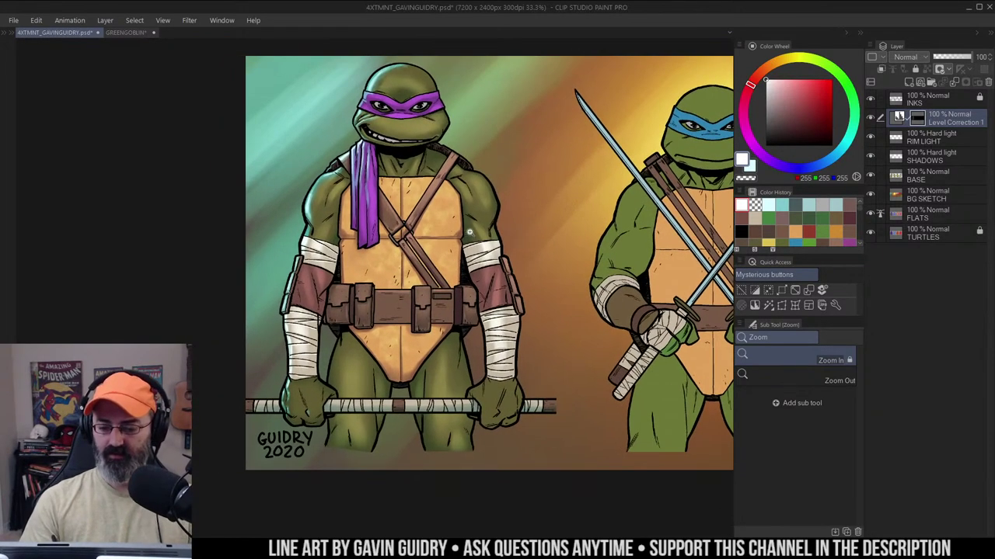
Brighten the centre of the chest and stomach plates with a large Soft airbrush in white
{"action": "scroll", "coordinate": [468, 231], "scroll_direction": "up", "scroll_amount": 1}
{"action": "key", "text": "j"}
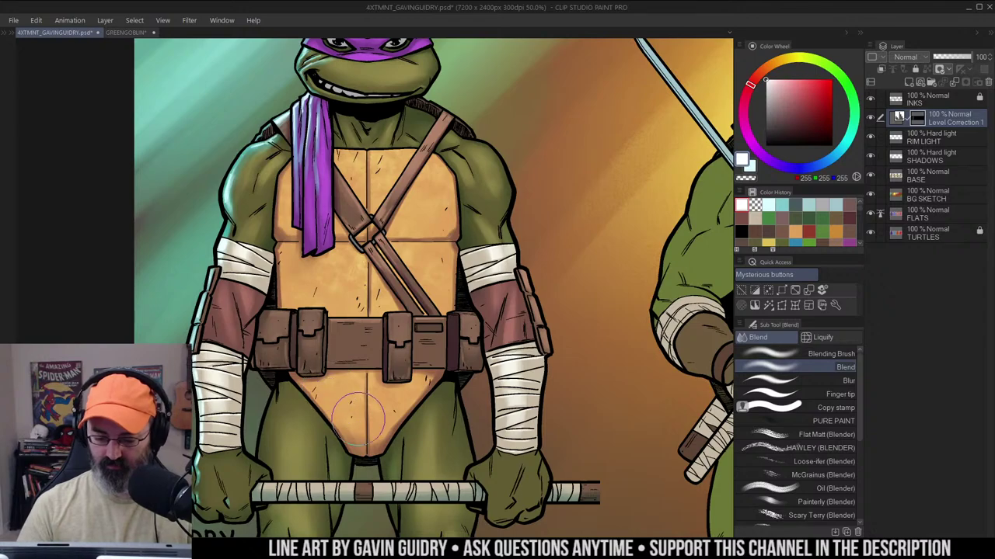
{"action": "key", "text": "w"}
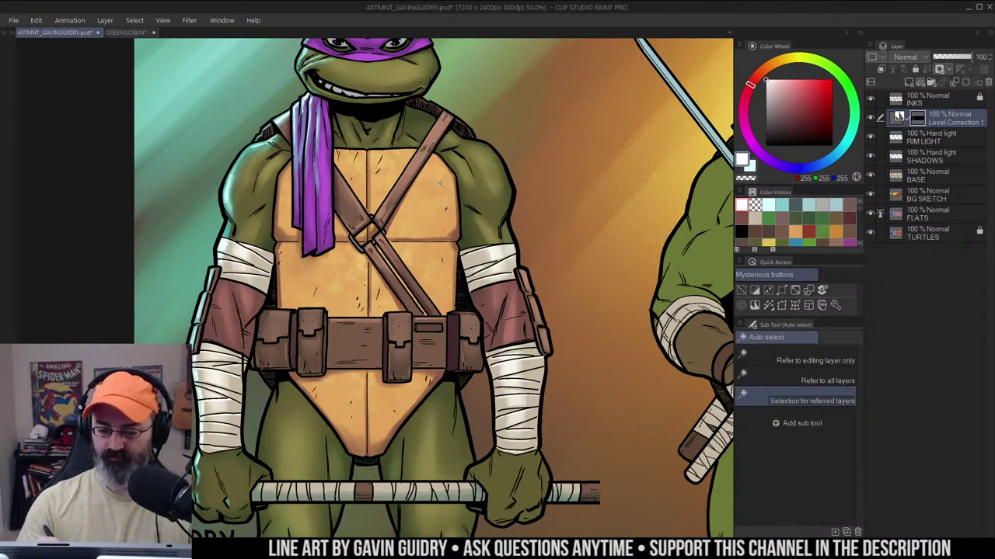
{"action": "key", "text": "b"}
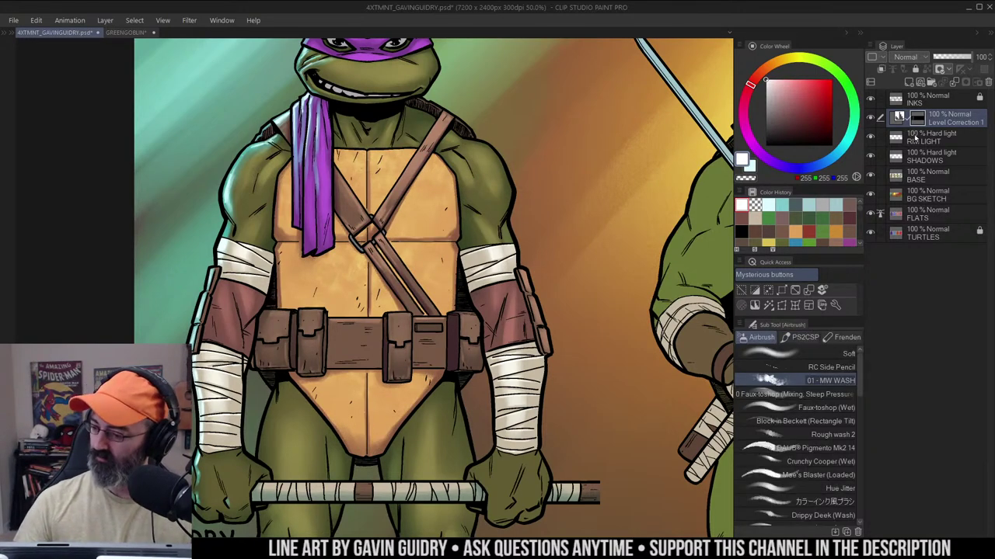
{"action": "left_click", "coordinate": [832, 353]}
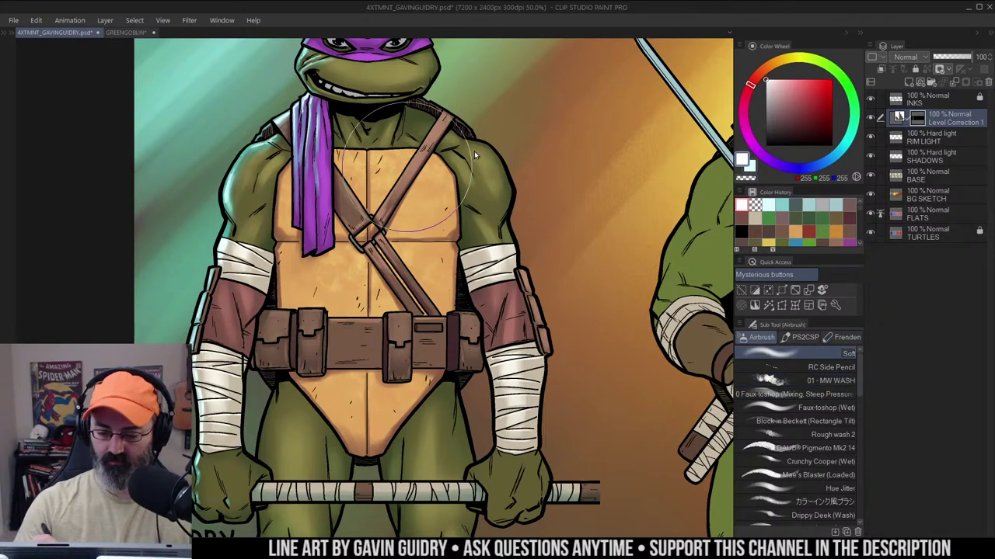
{"action": "mouse_move", "coordinate": [380, 224]}
{"action": "left_mouse_down"}
{"action": "mouse_move", "coordinate": [349, 267]}
{"action": "mouse_move", "coordinate": [368, 287]}
{"action": "mouse_move", "coordinate": [363, 334]}
{"action": "mouse_move", "coordinate": [418, 341]}
{"action": "left_mouse_up"}
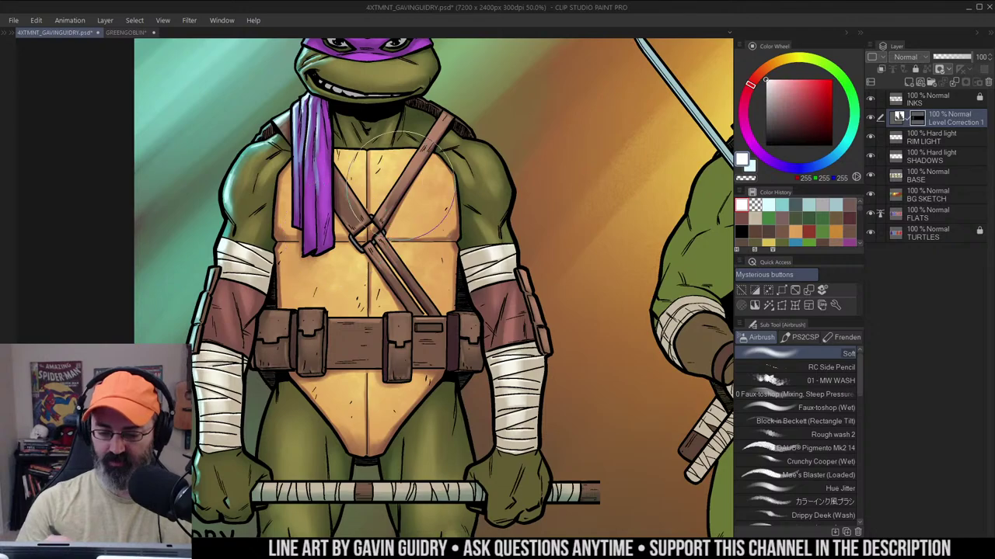
{"action": "key", "text": "ctrl+space"}
{"action": "left_click", "coordinate": [419, 238], "text": "alt"}
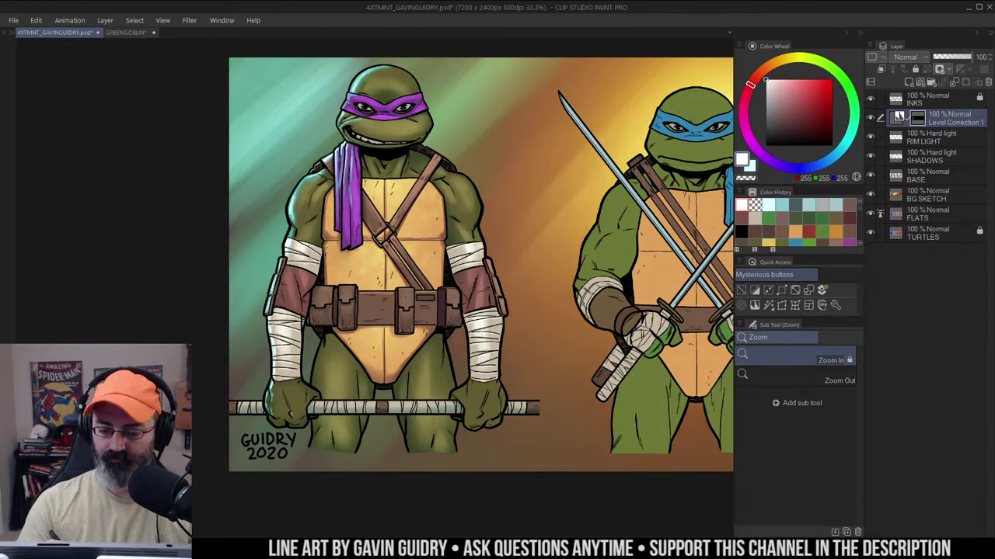
{"action": "key", "text": "b"}
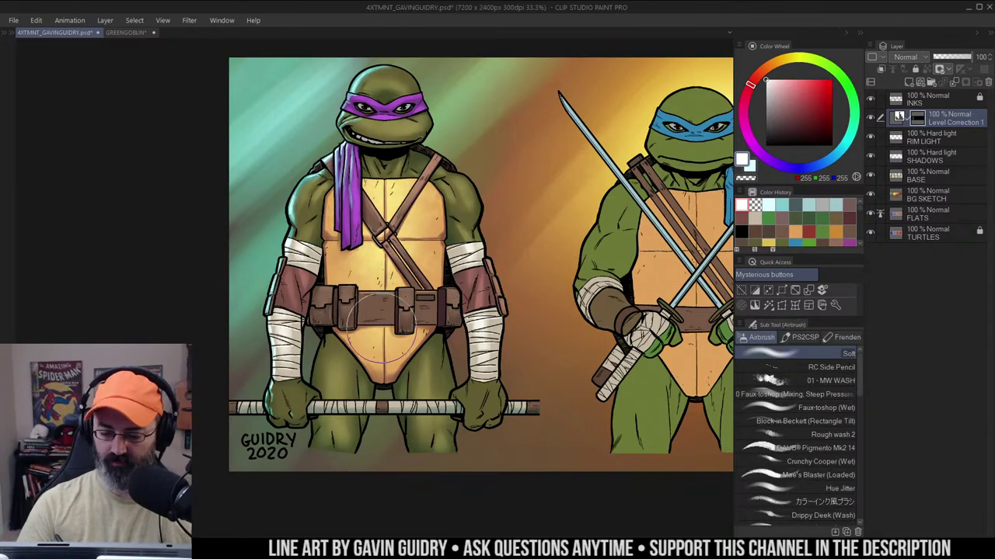
Examine the brightened shell front alongside the turtle's head, arms and the neighbouring figure at several magnifications
{"action": "left_click", "coordinate": [490, 221], "text": "alt"}
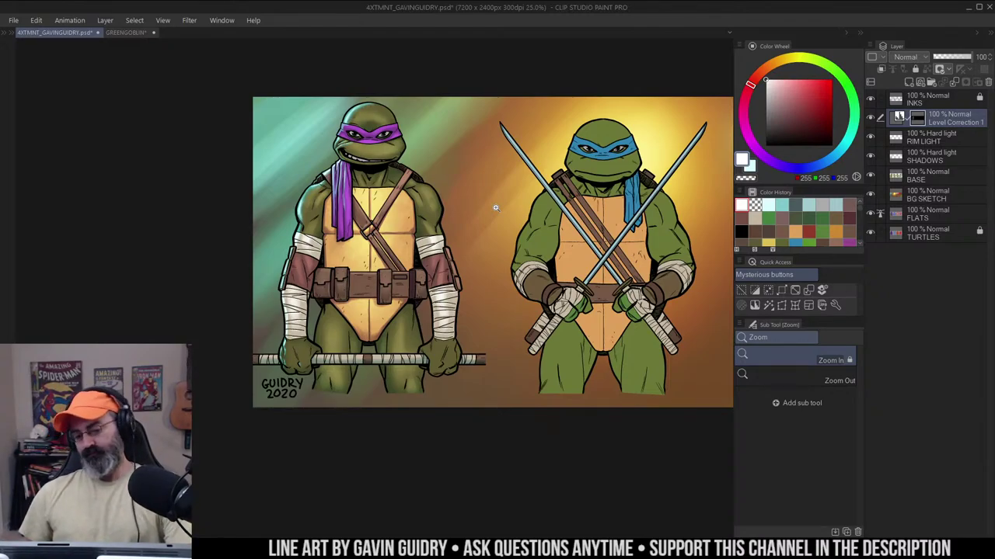
{"action": "left_click", "coordinate": [426, 189], "text": "alt"}
{"action": "left_click", "coordinate": [369, 228]}
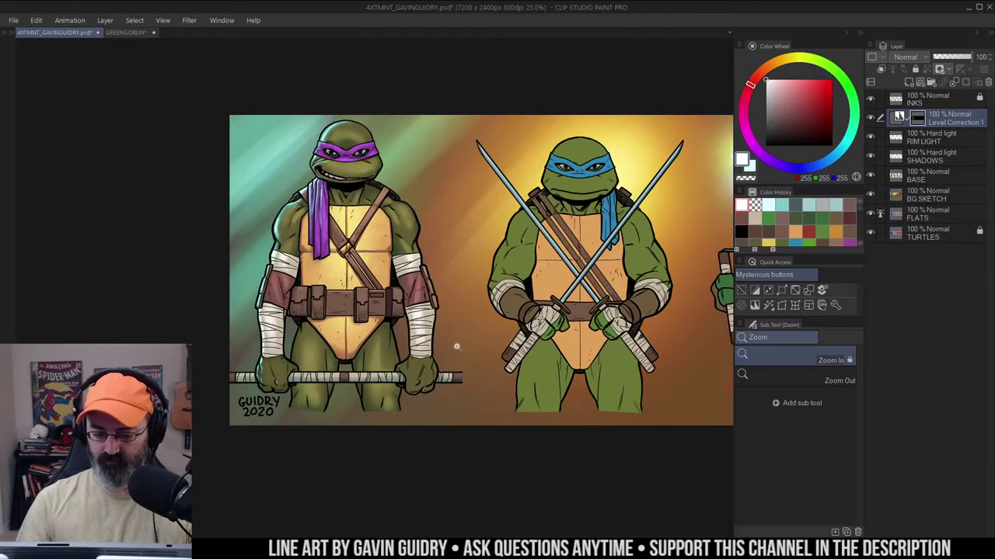
{"action": "left_click", "coordinate": [368, 197]}
{"action": "left_click_drag", "start_coordinate": [435, 230], "coordinate": [491, 231]}
{"action": "key", "text": "m"}
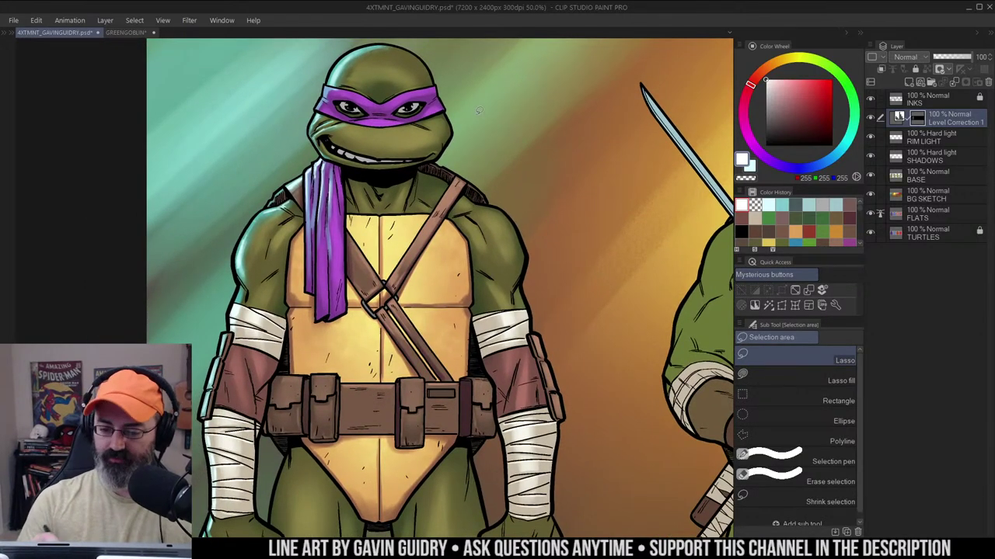
{"action": "left_click_drag", "start_coordinate": [479, 111], "coordinate": [542, 140]}
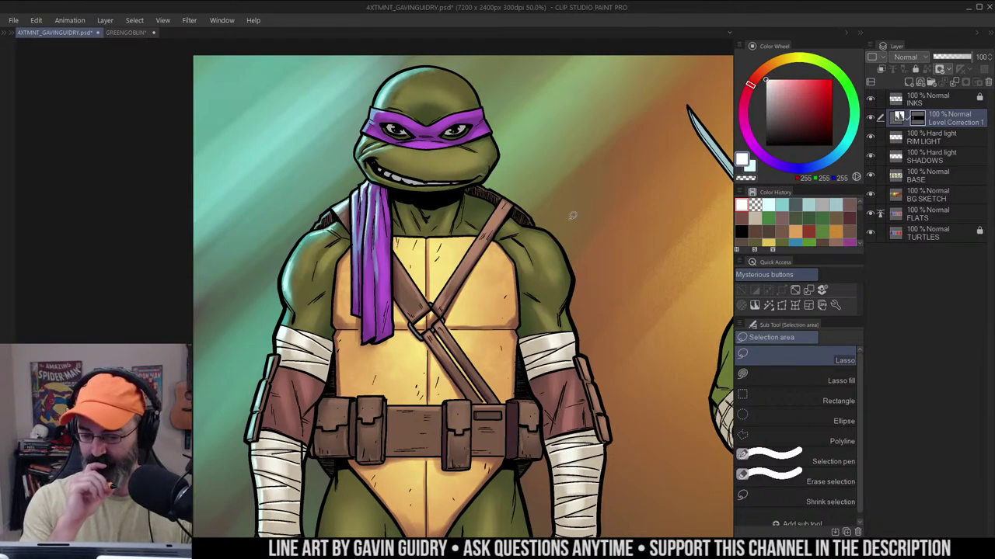
{"action": "left_click_drag", "start_coordinate": [577, 181], "coordinate": [557, 177]}
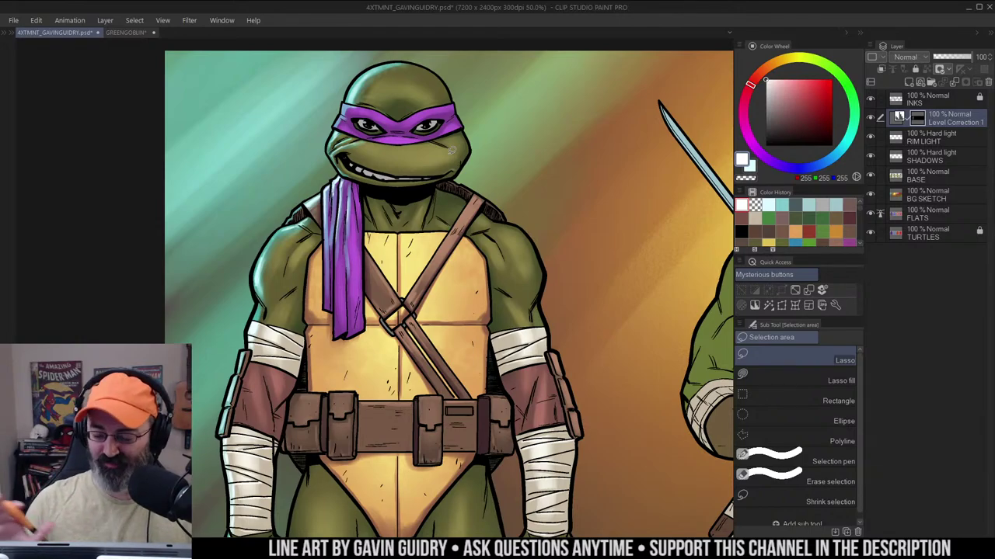
{"action": "left_click", "coordinate": [460, 227], "text": "alt"}
{"action": "left_click_drag", "start_coordinate": [517, 230], "coordinate": [512, 198]}
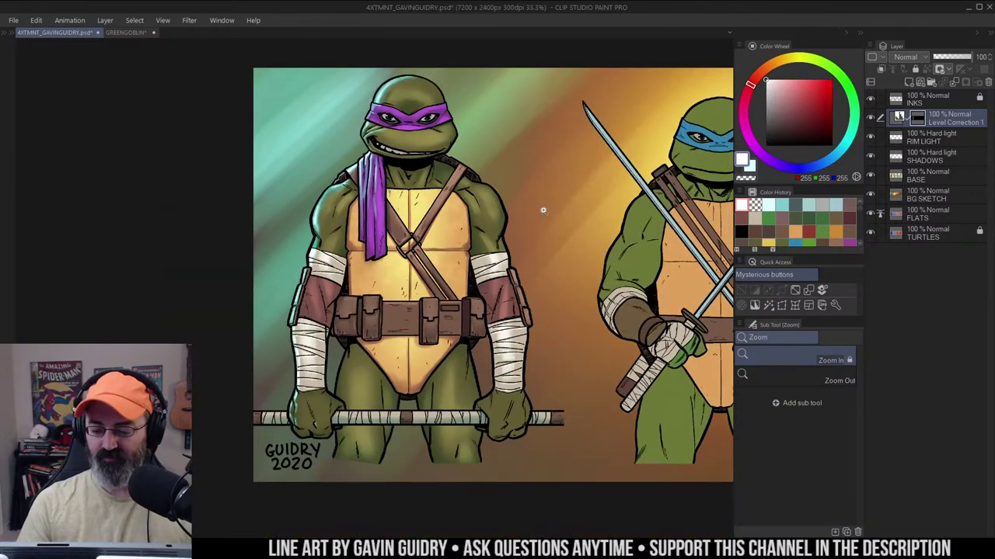
{"action": "left_click", "coordinate": [498, 202], "text": "alt"}
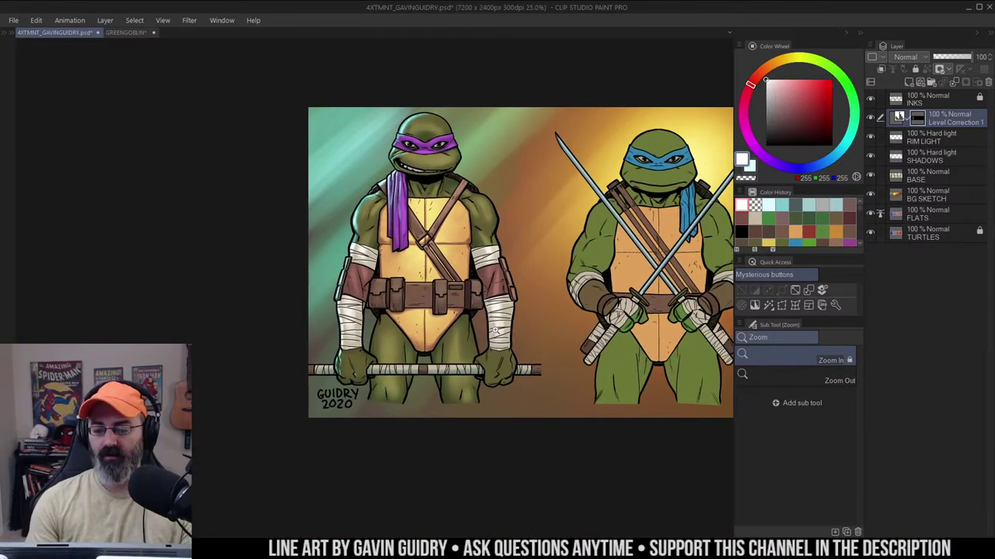
{"action": "scroll", "coordinate": [495, 177], "scroll_direction": "up", "scroll_amount": 3}
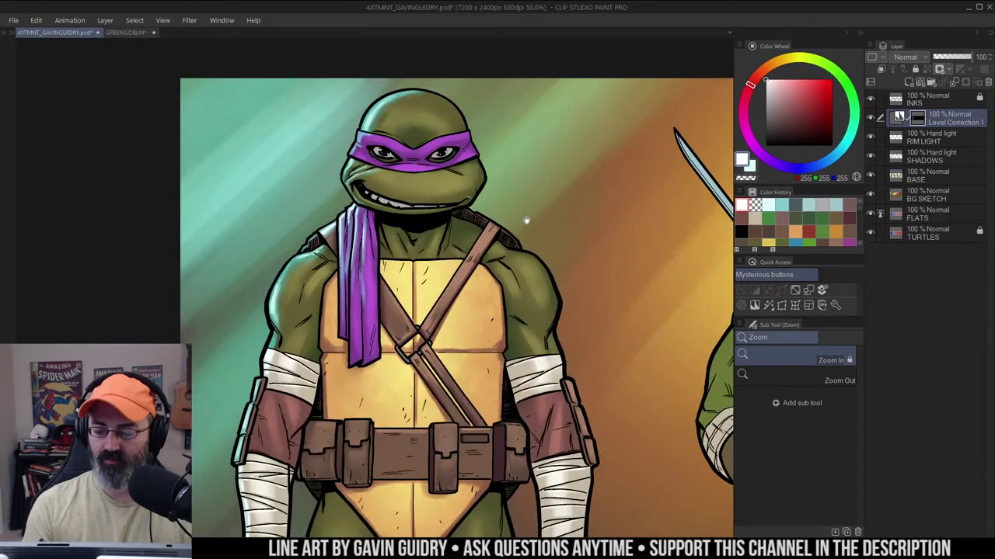
{"action": "left_click_drag", "start_coordinate": [526, 219], "coordinate": [528, 217]}
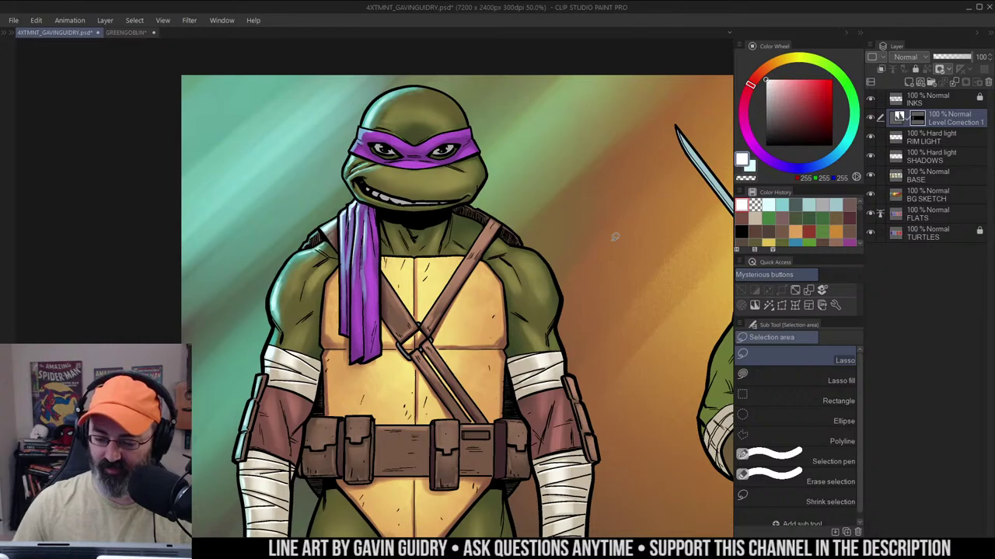
Duplicate the Level Correction 1 layer and replace the copy's mask with a new one that hides its whole effect
{"action": "key", "text": "ctrl+j"}
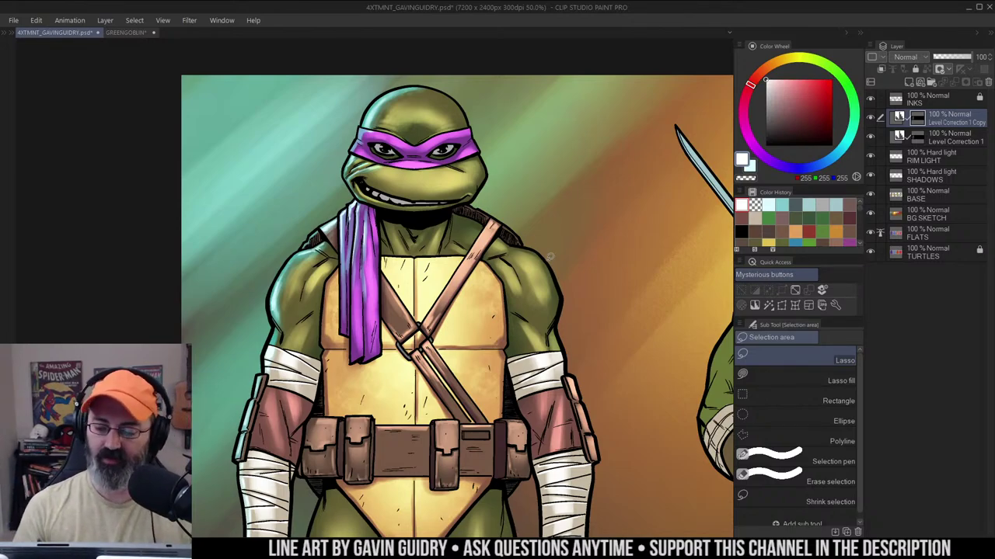
{"action": "right_click", "coordinate": [919, 118]}
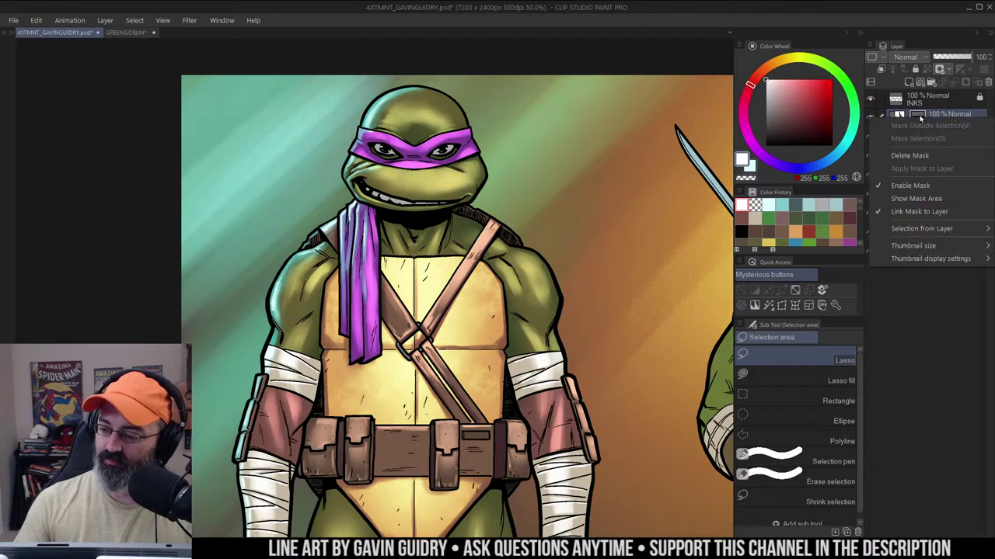
{"action": "left_click", "coordinate": [935, 108]}
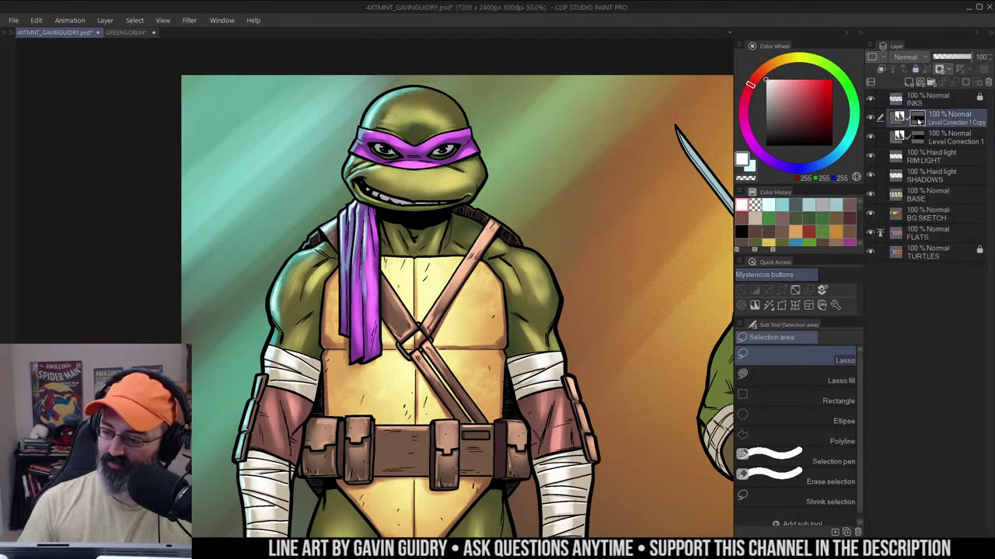
{"action": "right_click", "coordinate": [919, 119]}
{"action": "left_click", "coordinate": [920, 156]}
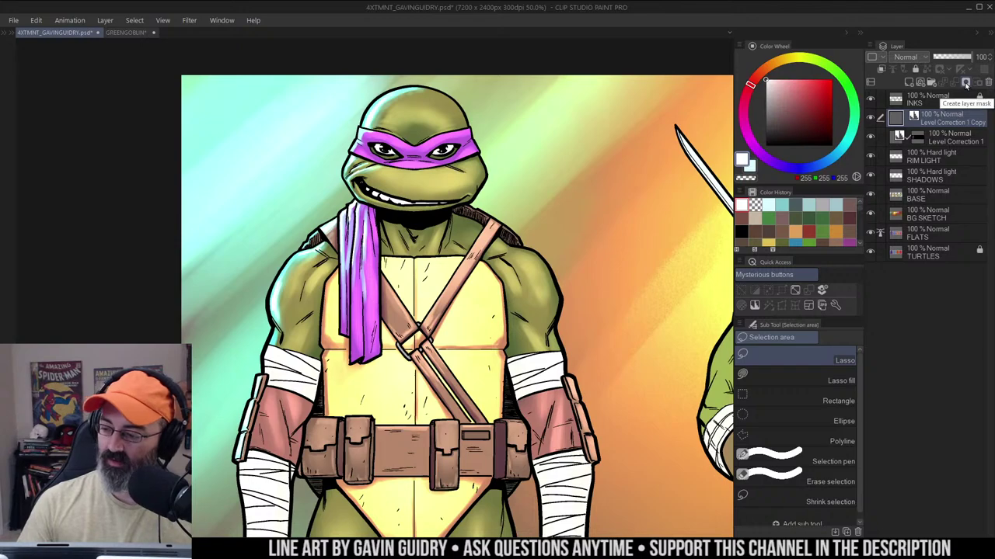
{"action": "left_click", "coordinate": [966, 84]}
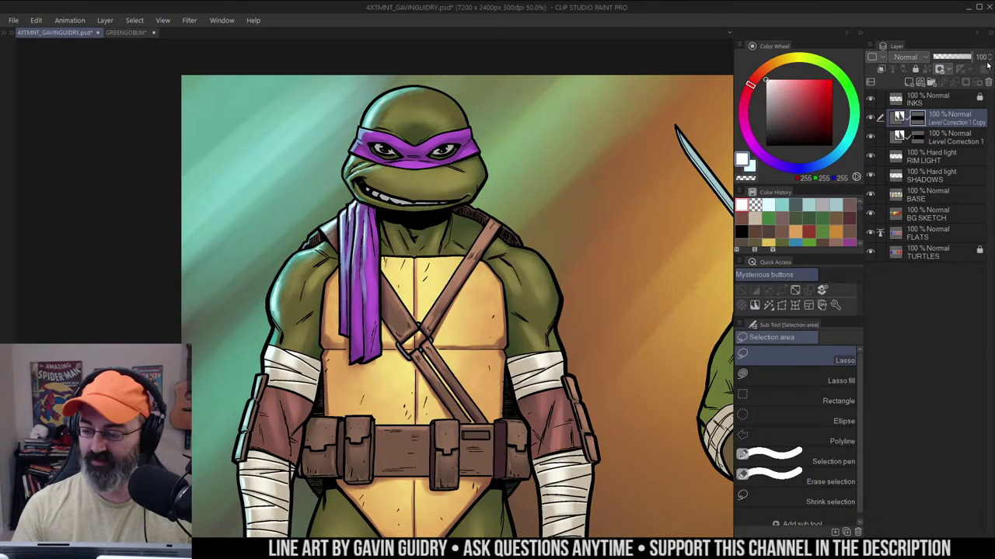
{"action": "left_click", "coordinate": [872, 119]}
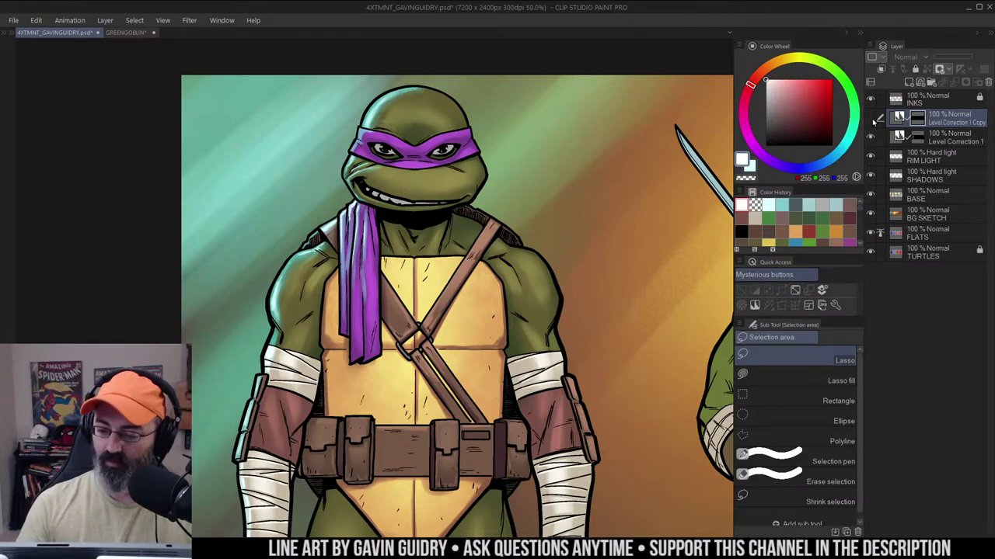
{"action": "left_click", "coordinate": [871, 123]}
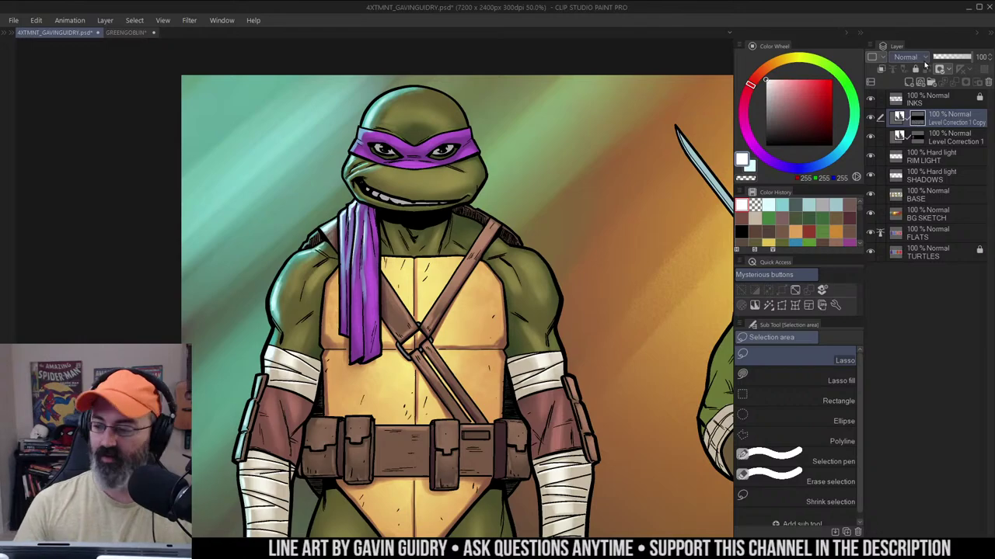
Try rough RC Side Pencil highlights down the turtle's forehead, mask and cheek on the copied level correction mask, and undo them
{"action": "key", "text": "ctrl+space"}
{"action": "left_click", "coordinate": [472, 154]}
{"action": "left_click", "coordinate": [490, 177]}
{"action": "key", "text": "b"}
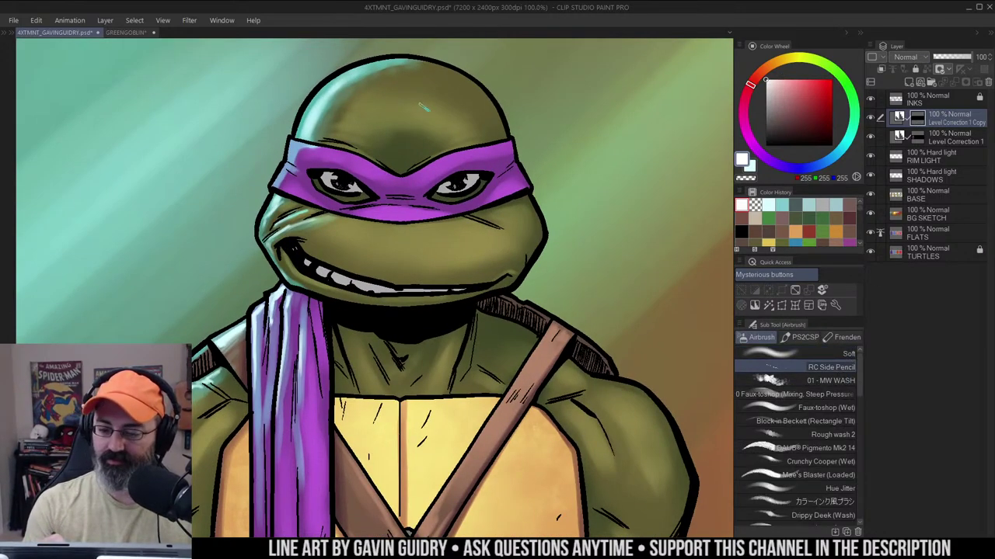
{"action": "mouse_move", "coordinate": [419, 115]}
{"action": "left_mouse_down"}
{"action": "mouse_move", "coordinate": [454, 105]}
{"action": "mouse_move", "coordinate": [449, 125]}
{"action": "mouse_move", "coordinate": [467, 132]}
{"action": "mouse_move", "coordinate": [480, 248]}
{"action": "mouse_move", "coordinate": [467, 277]}
{"action": "left_mouse_up"}
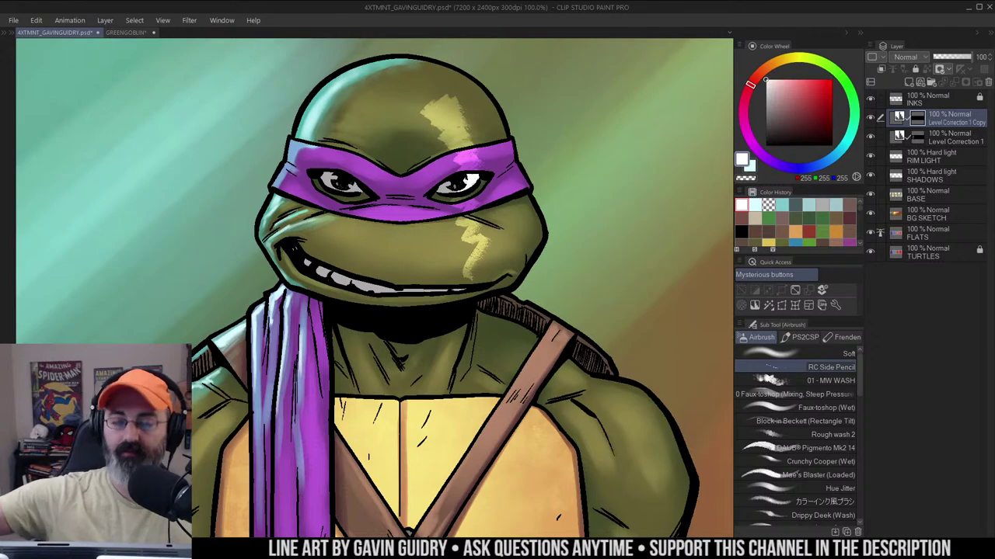
{"action": "key", "text": "ctrl+z"}
{"action": "key", "text": "ctrl+z"}
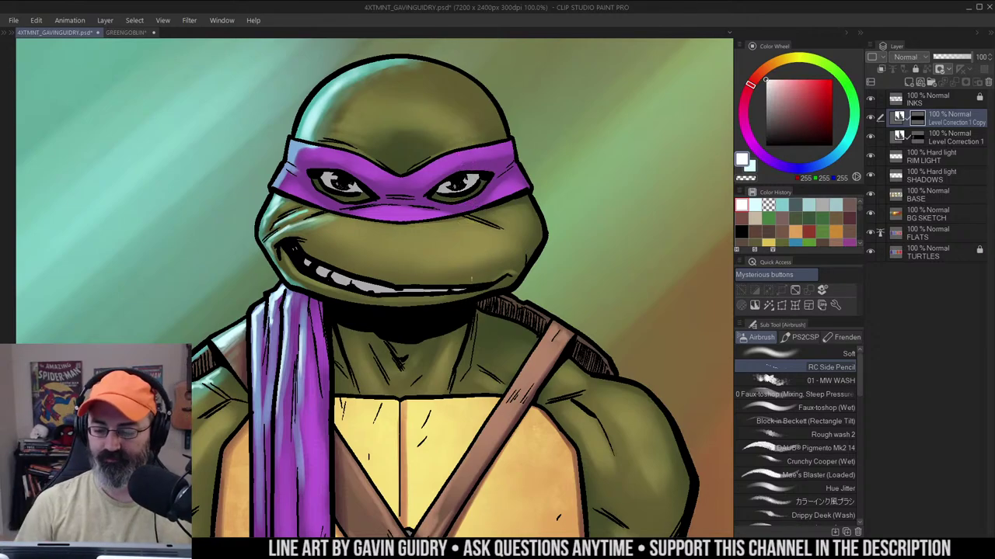
{"action": "left_click_drag", "start_coordinate": [472, 115], "coordinate": [478, 124]}
{"action": "key", "text": "ctrl+space"}
{"action": "key", "text": "alt"}
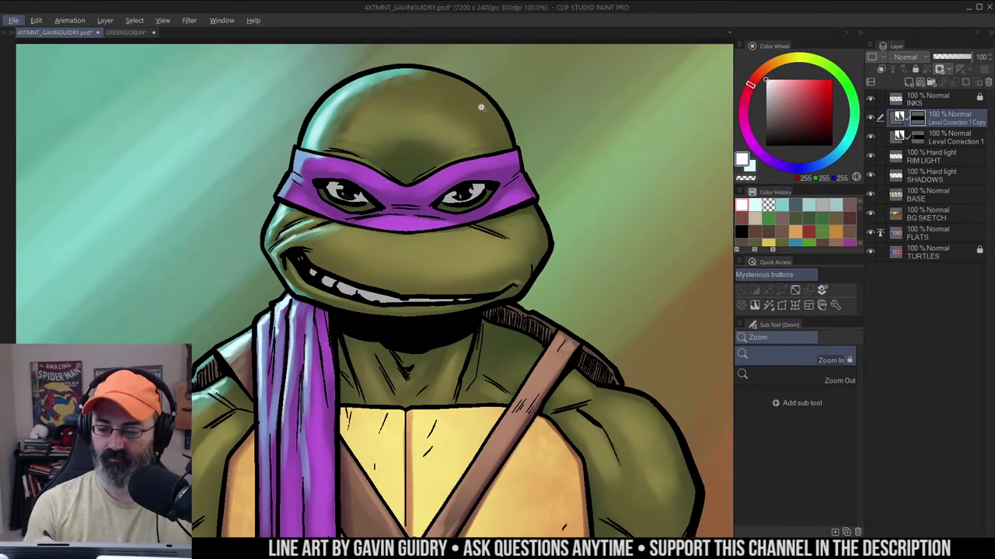
{"action": "key", "text": "Down"}
{"action": "key", "text": "Escape"}
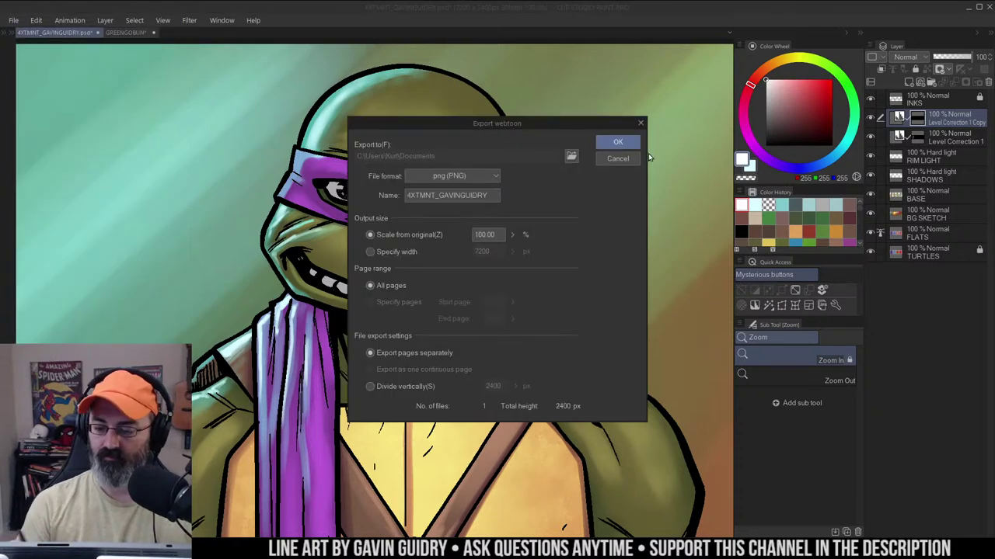
{"action": "left_click", "coordinate": [628, 159]}
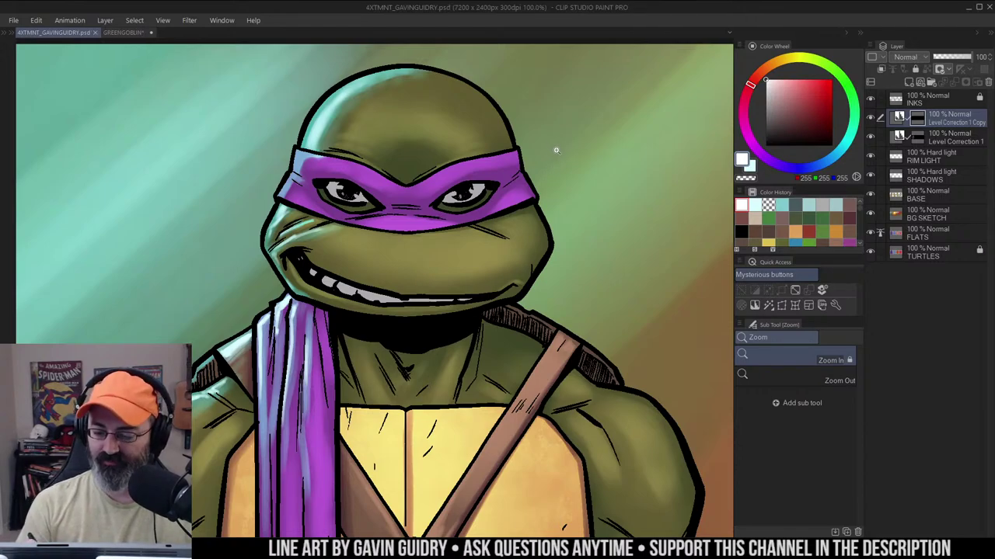
{"action": "scroll", "coordinate": [553, 165], "scroll_direction": "down", "scroll_amount": 3}
{"action": "left_click_drag", "start_coordinate": [578, 169], "coordinate": [550, 143]}
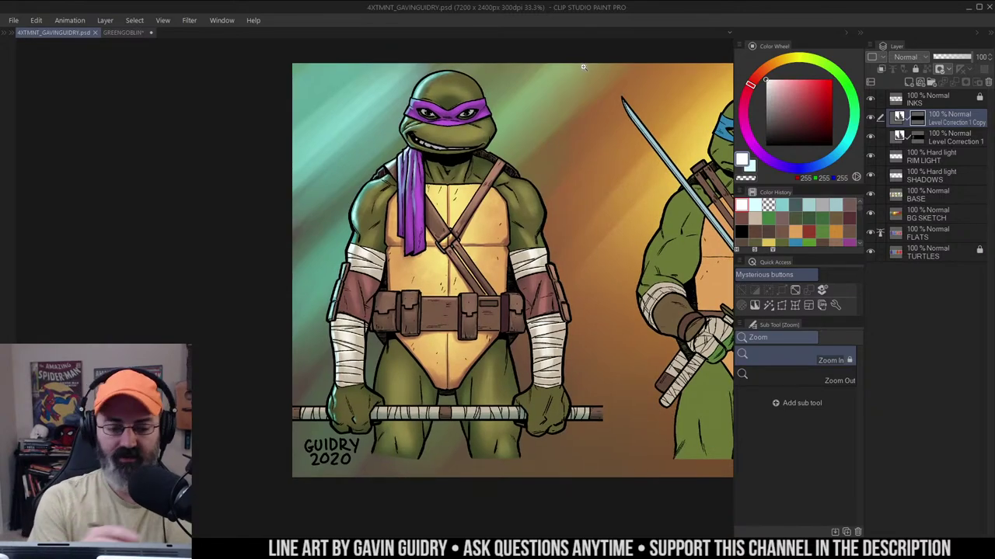
{"action": "left_click", "coordinate": [13, 20]}
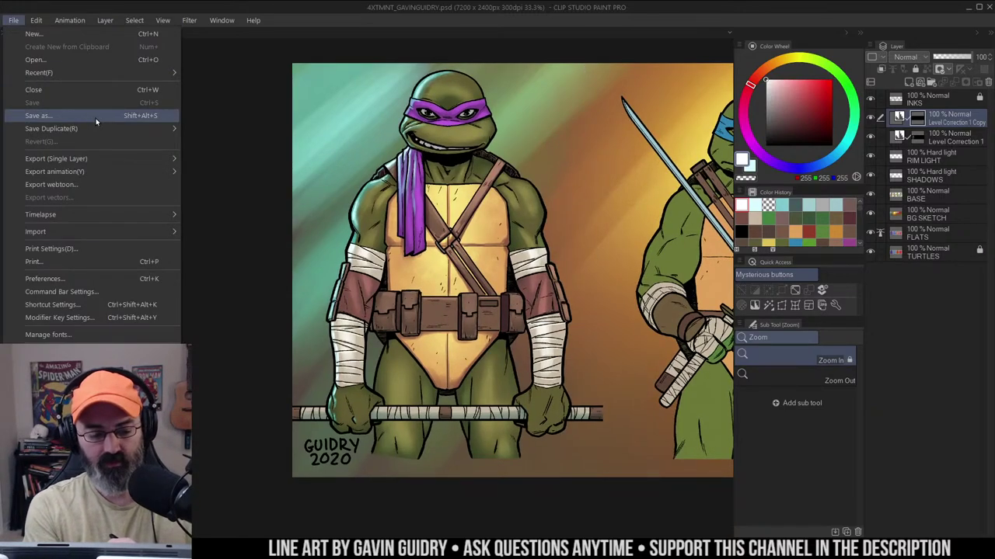
{"action": "left_click", "coordinate": [119, 116]}
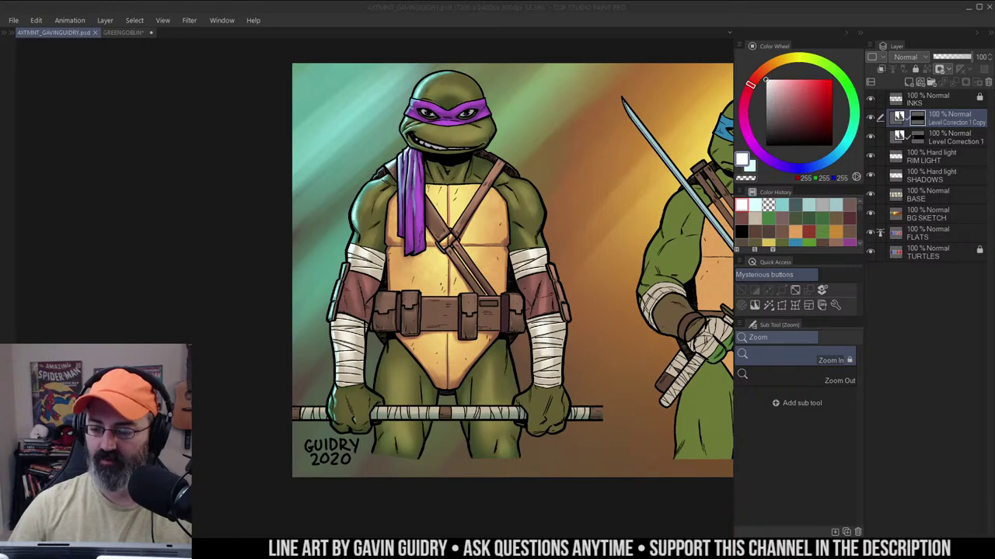
{"action": "left_click", "coordinate": [543, 264]}
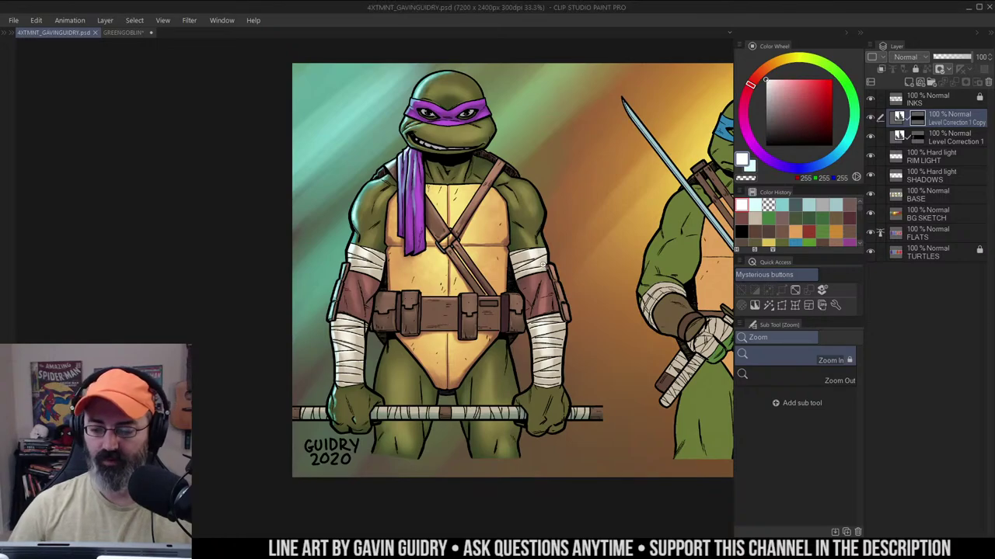
{"action": "left_click", "coordinate": [14, 21]}
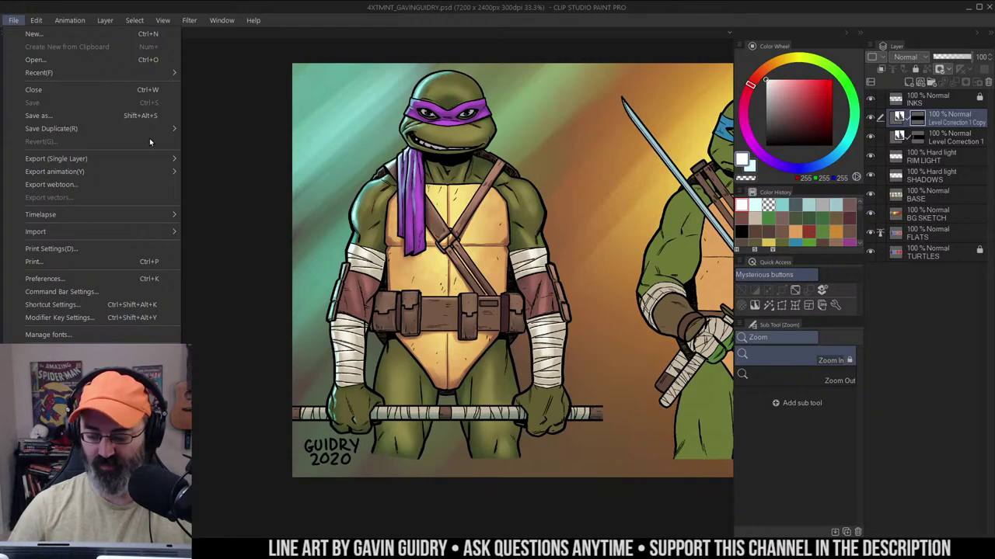
{"action": "mouse_move", "coordinate": [166, 217]}
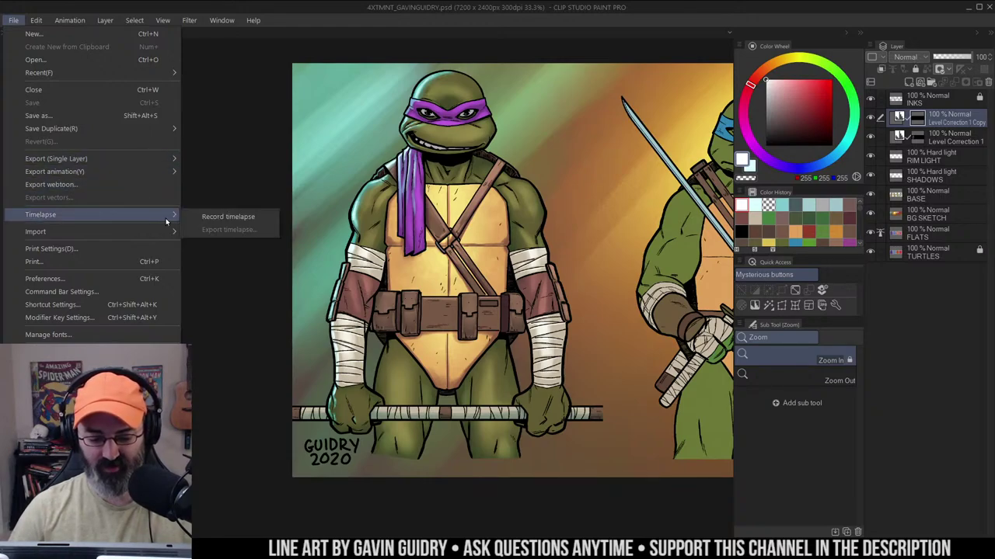
{"action": "left_click", "coordinate": [146, 116]}
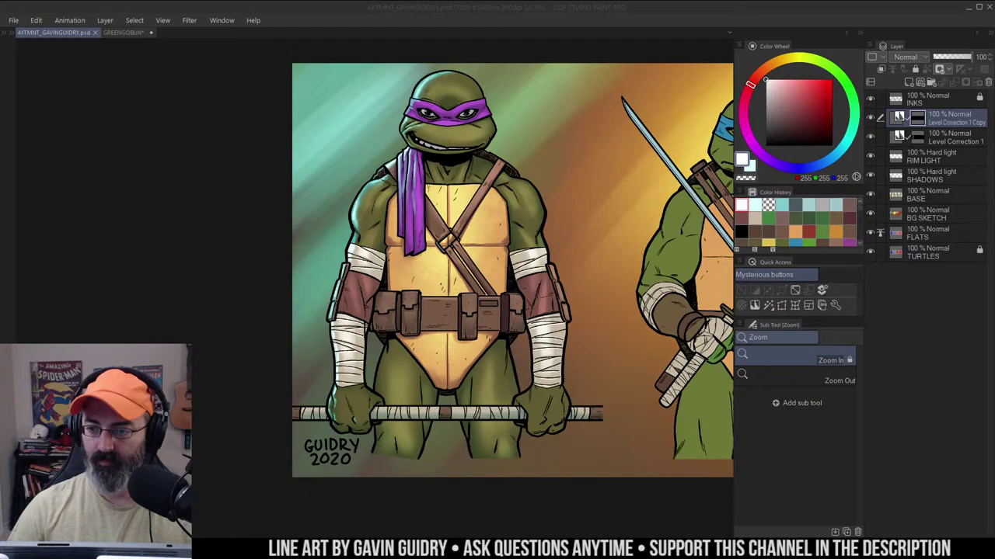
{"action": "key", "text": "Return"}
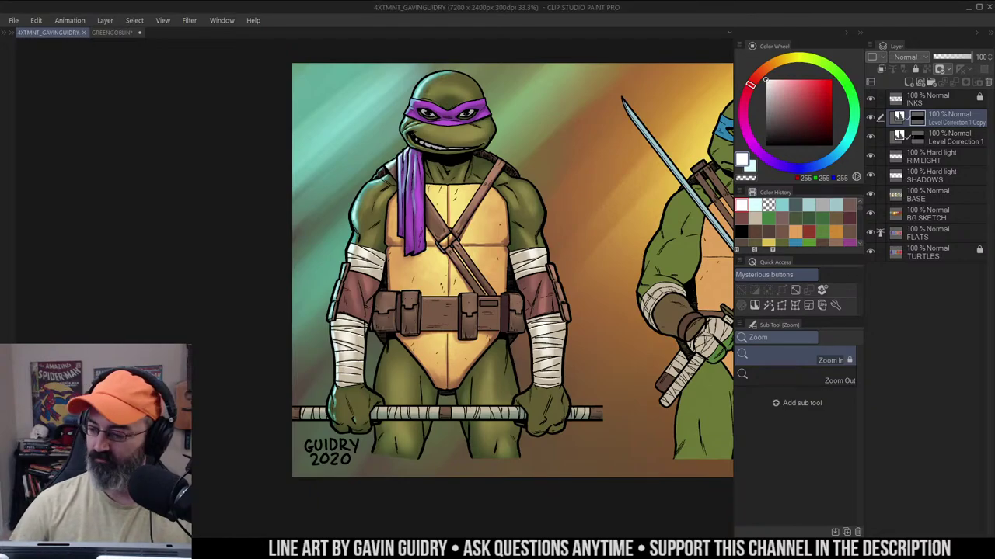
Turn on timelapse recording for the newly saved document
{"action": "left_click", "coordinate": [16, 21]}
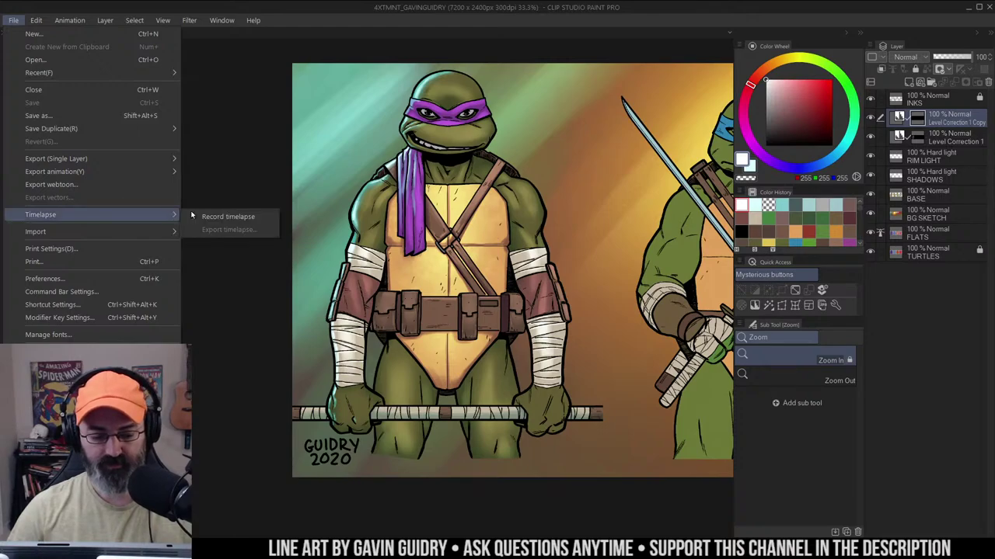
{"action": "left_click", "coordinate": [205, 212]}
{"action": "key", "text": "m"}
{"action": "left_click_drag", "start_coordinate": [556, 110], "coordinate": [516, 108]}
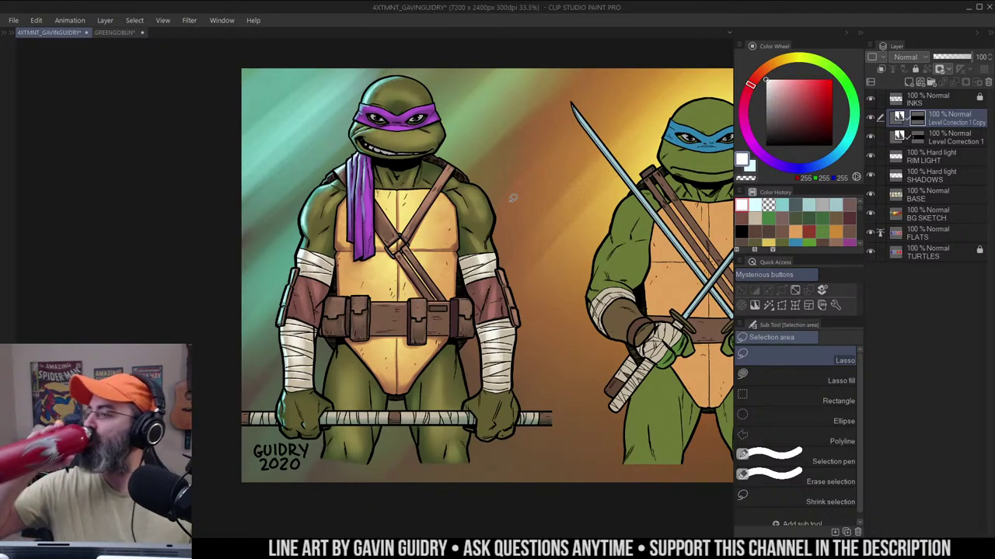
Paint a stronger highlight on the purple-masked turtle's forehead with the Faux-toshop (Mixing, Steep Pressure) brush on the Level Correction 1 Copy mask
{"action": "key", "text": "ctrl+space"}
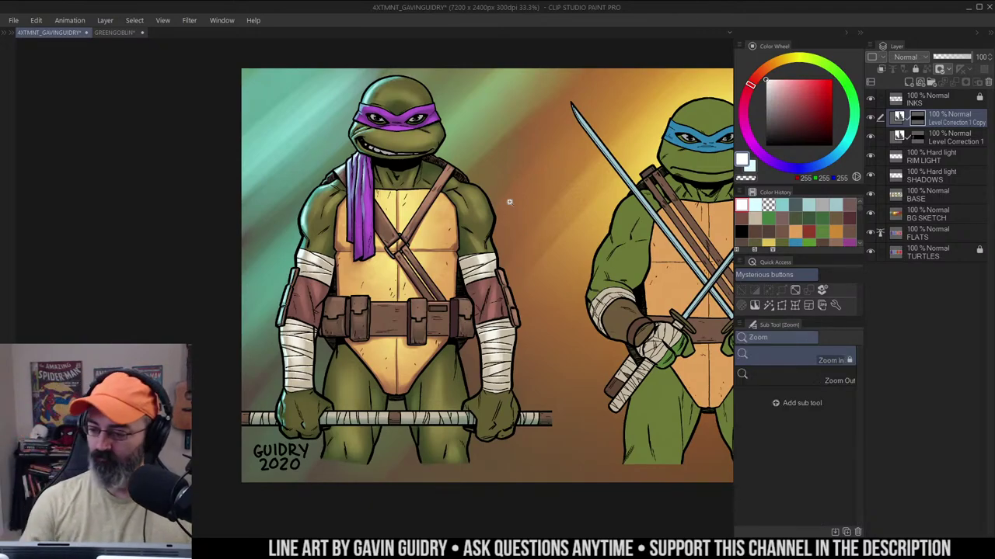
{"action": "left_click", "coordinate": [396, 130]}
{"action": "left_click_drag", "start_coordinate": [396, 130], "coordinate": [447, 192]}
{"action": "left_click", "coordinate": [486, 174]}
{"action": "key", "text": "b"}
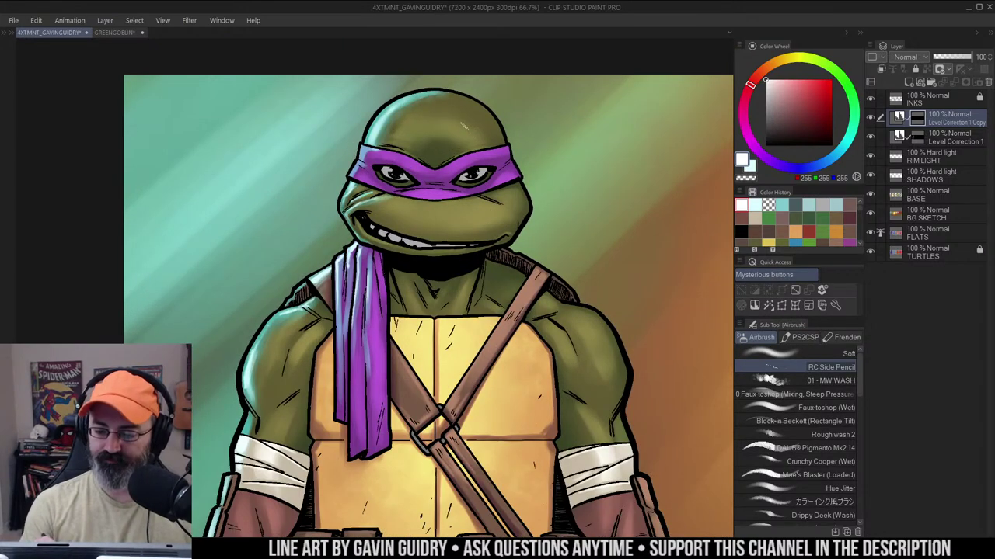
{"action": "left_click", "coordinate": [808, 394]}
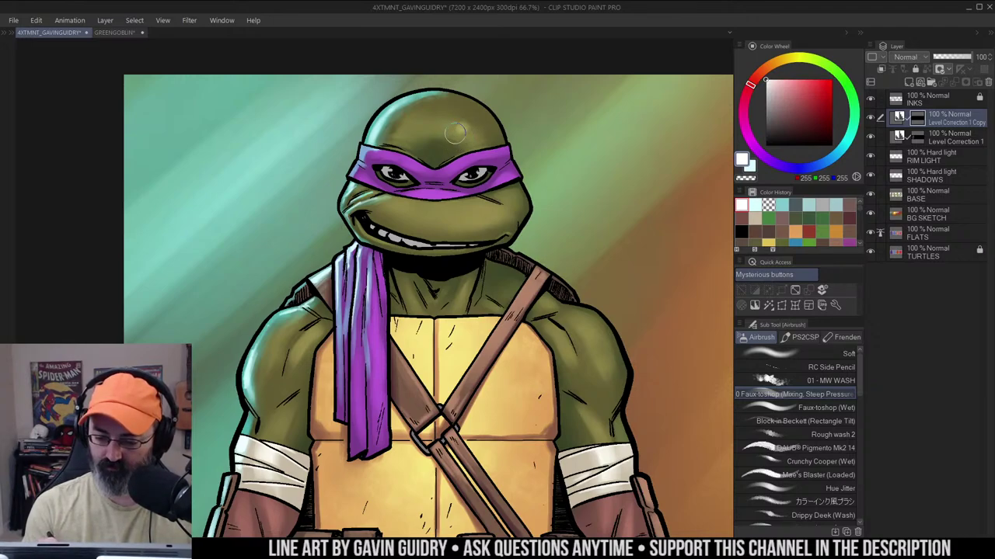
{"action": "mouse_move", "coordinate": [458, 136]}
{"action": "left_mouse_down"}
{"action": "mouse_move", "coordinate": [447, 129]}
{"action": "mouse_move", "coordinate": [472, 116]}
{"action": "mouse_move", "coordinate": [475, 125]}
{"action": "mouse_move", "coordinate": [462, 126]}
{"action": "left_mouse_up"}
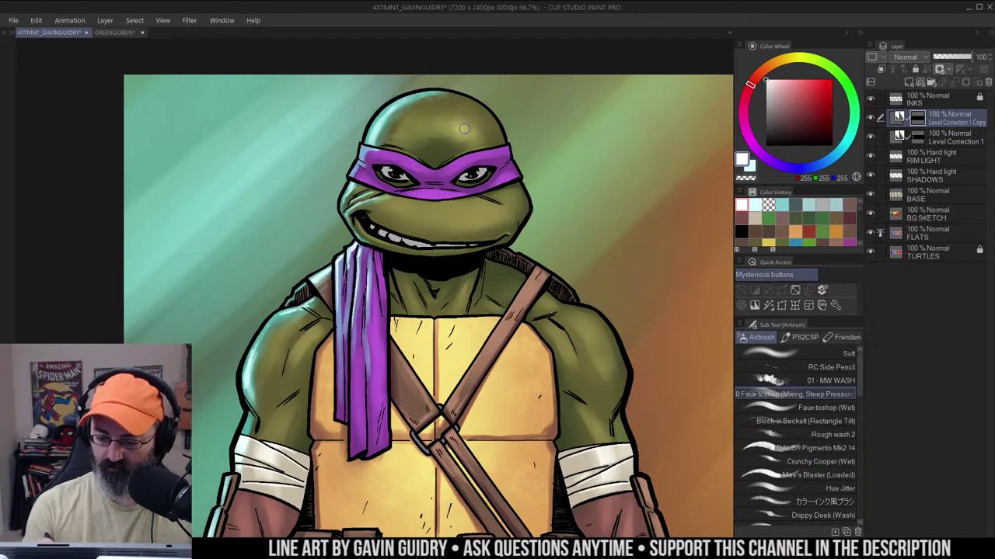
{"action": "left_click", "coordinate": [503, 124], "text": "ctrl+alt"}
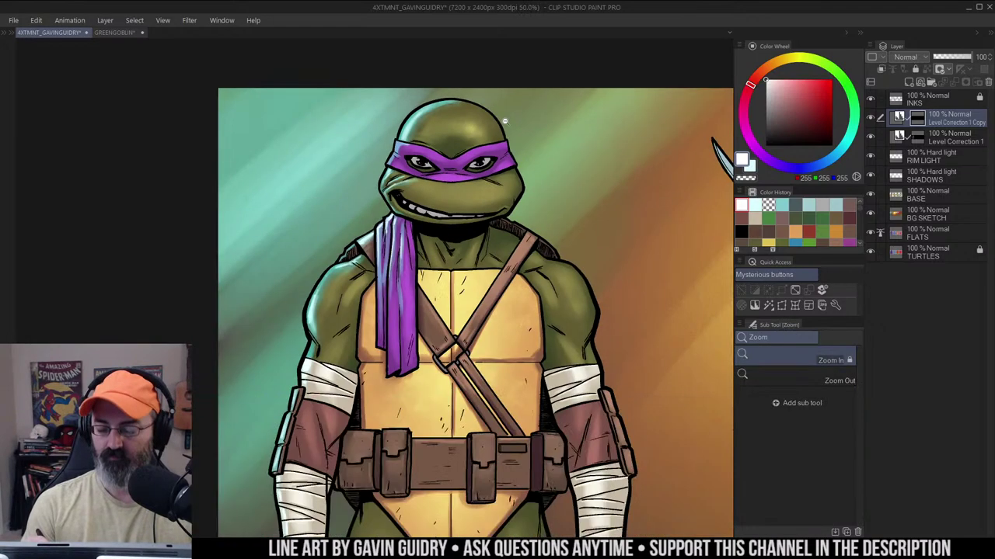
{"action": "left_click", "coordinate": [505, 121], "text": "ctrl+alt"}
{"action": "left_click", "coordinate": [495, 166], "text": "ctrl"}
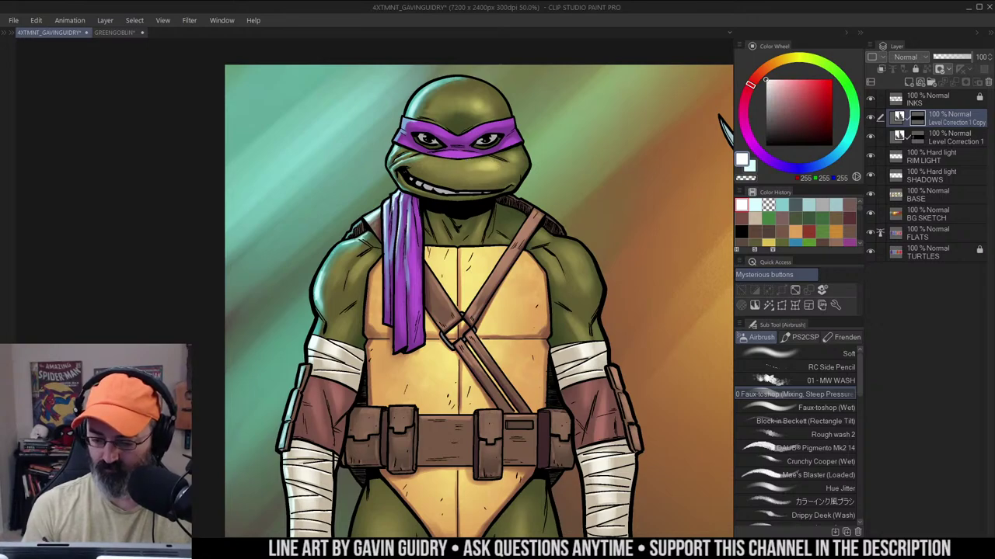
Brush a soft highlight across the muzzle below the purple mask with a reduced Soft airbrush
{"action": "scroll", "coordinate": [497, 160], "scroll_direction": "up", "scroll_amount": 1}
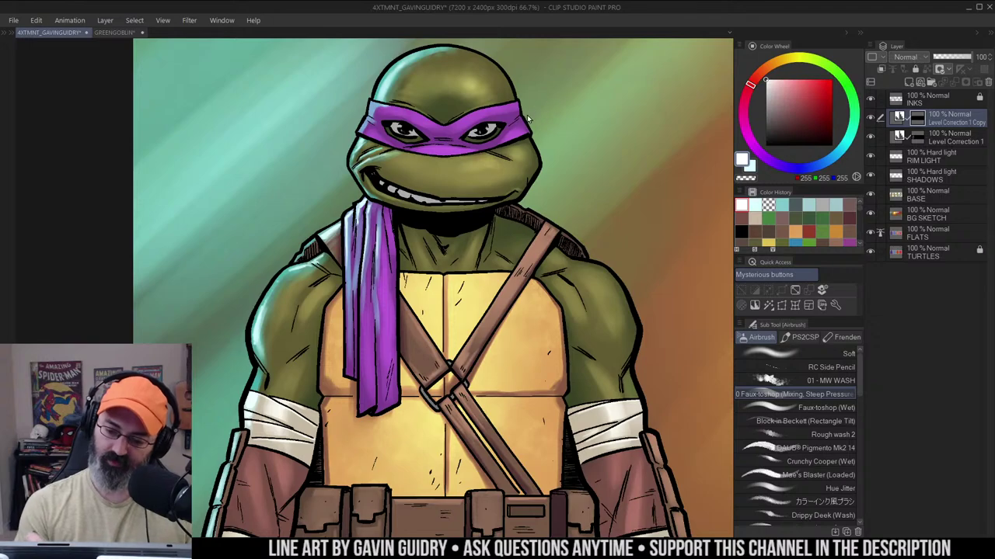
{"action": "left_click", "coordinate": [845, 354]}
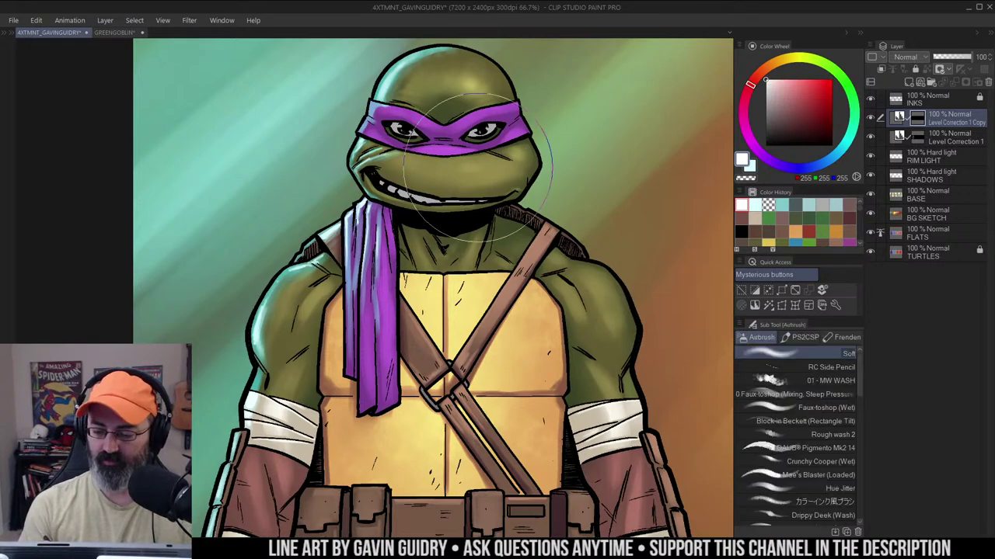
{"action": "key", "text": "["}
{"action": "key", "text": "["}
{"action": "key", "text": "["}
{"action": "key", "text": "["}
{"action": "key", "text": "["}
{"action": "key", "text": "["}
{"action": "mouse_move", "coordinate": [461, 159]}
{"action": "left_mouse_down"}
{"action": "mouse_move", "coordinate": [495, 172]}
{"action": "mouse_move", "coordinate": [452, 167]}
{"action": "left_mouse_up"}
{"action": "key", "text": "ctrl+z"}
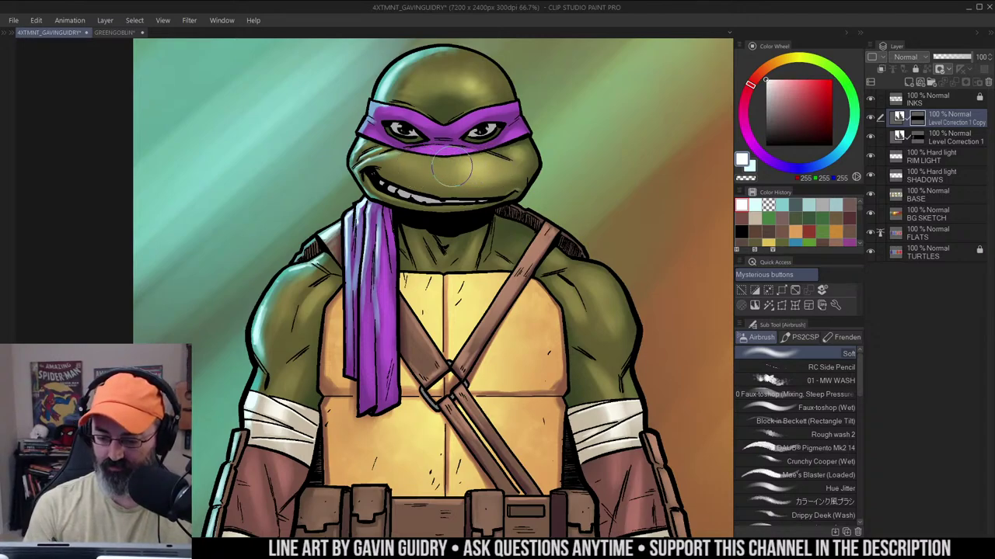
{"action": "key", "text": "["}
{"action": "key", "text": "["}
{"action": "key", "text": "["}
{"action": "key", "text": "["}
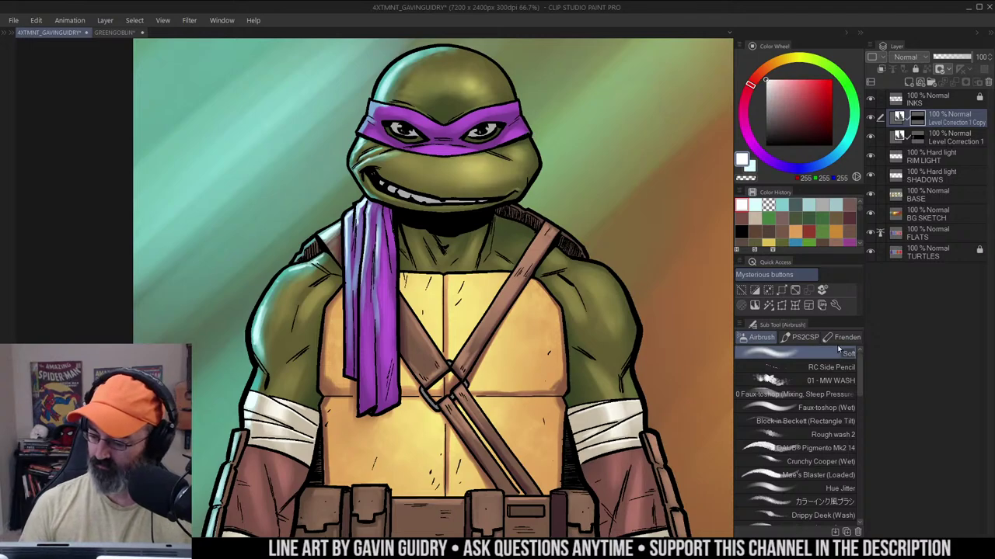
{"action": "key", "text": "]"}
{"action": "key", "text": "]"}
{"action": "key", "text": "]"}
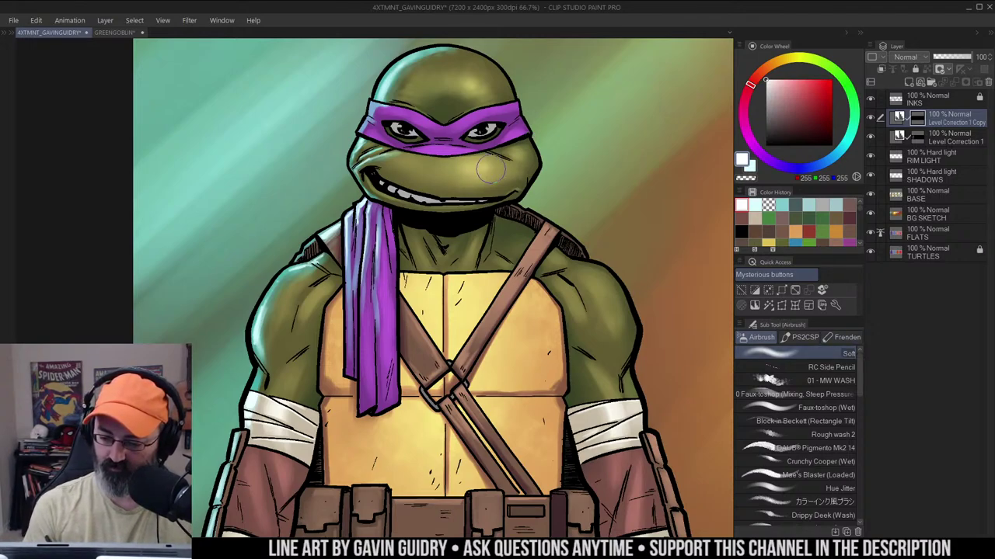
{"action": "mouse_move", "coordinate": [491, 169]}
{"action": "left_mouse_down"}
{"action": "mouse_move", "coordinate": [478, 171]}
{"action": "mouse_move", "coordinate": [501, 161]}
{"action": "mouse_move", "coordinate": [452, 170]}
{"action": "mouse_move", "coordinate": [435, 159]}
{"action": "left_mouse_up"}
{"action": "key", "text": "ctrl+space"}
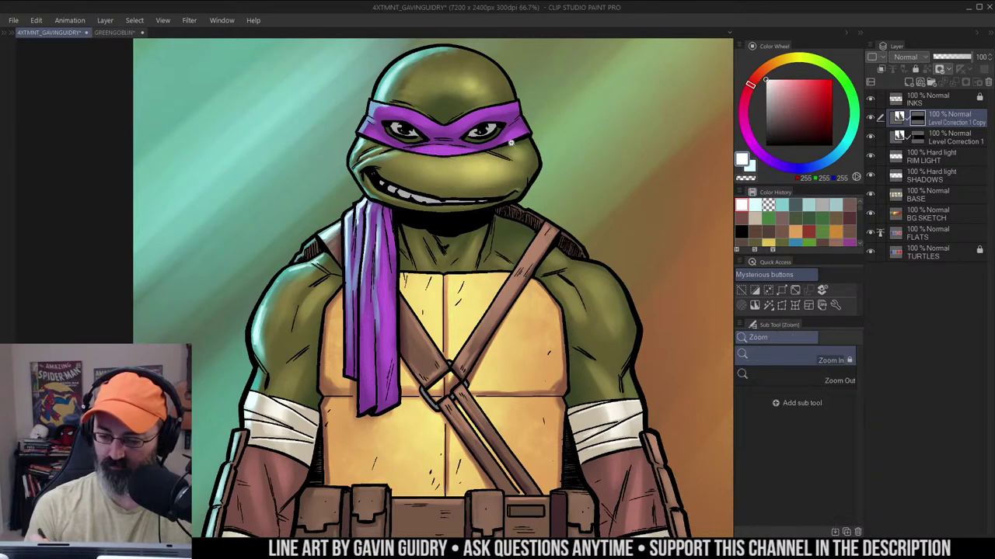
{"action": "mouse_move", "coordinate": [511, 143]}
{"action": "left_mouse_down"}
{"action": "mouse_move", "coordinate": [493, 148]}
{"action": "mouse_move", "coordinate": [502, 177]}
{"action": "left_mouse_up"}
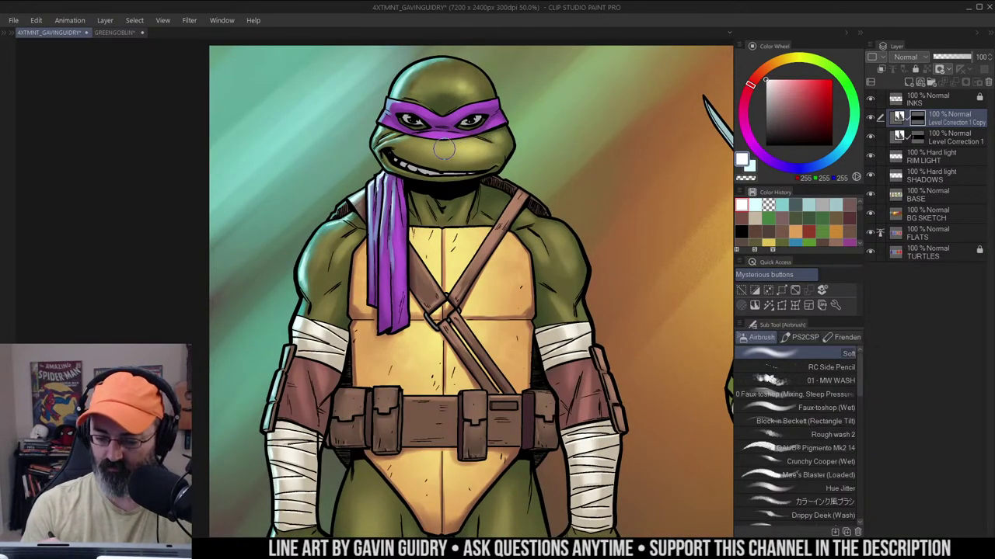
Paint stronger highlights on the purple-masked turtle's neck and strap-side shoulder with the Faux-toshop (Mixing, Steep Pressure) brush on the Level Correction 1 Copy mask
{"action": "key", "text": "ctrl+space"}
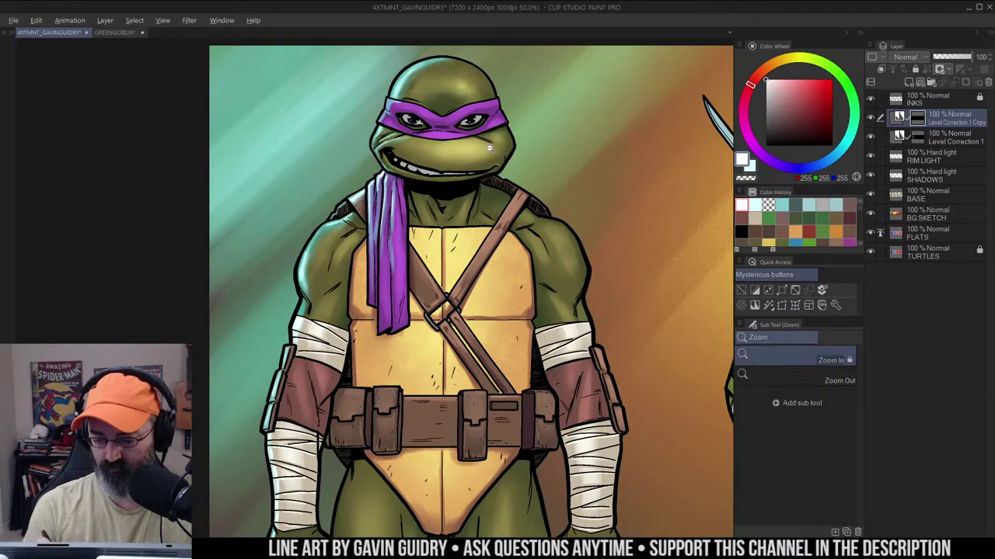
{"action": "left_click", "coordinate": [476, 143], "text": "alt"}
{"action": "left_click", "coordinate": [519, 149], "text": "alt"}
{"action": "left_click", "coordinate": [499, 174]}
{"action": "scroll", "coordinate": [499, 173], "scroll_direction": "up", "scroll_amount": 2}
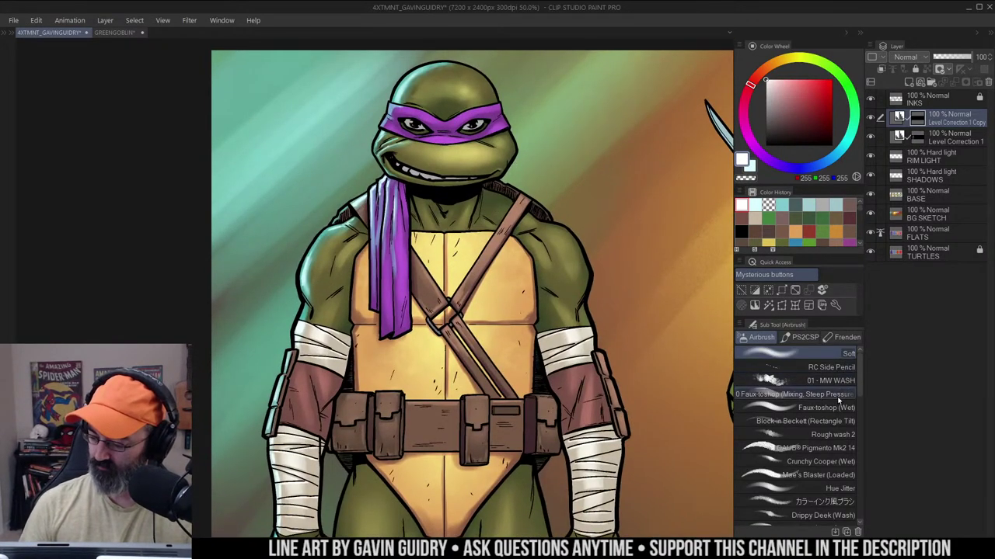
{"action": "left_click", "coordinate": [800, 393]}
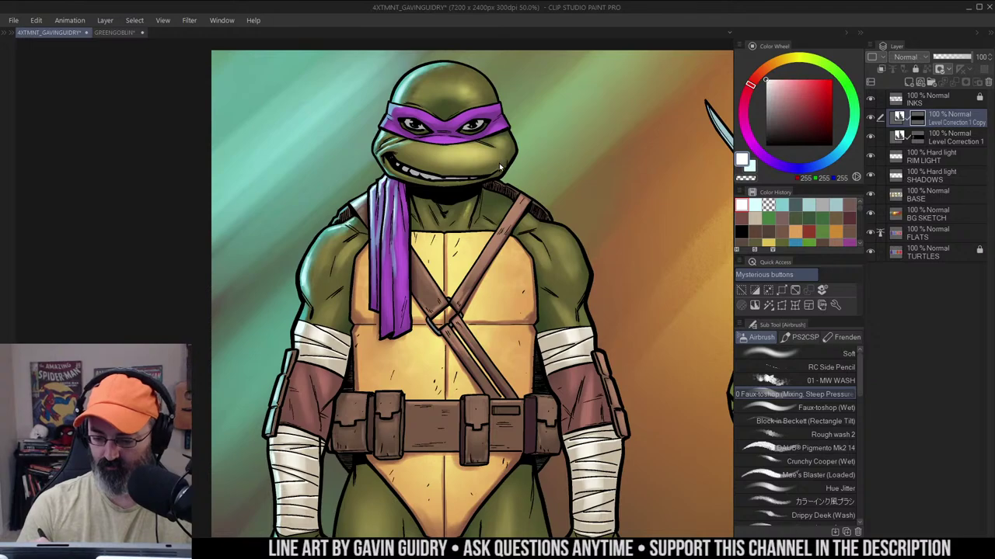
{"action": "scroll", "coordinate": [501, 161], "scroll_direction": "up", "scroll_amount": 1}
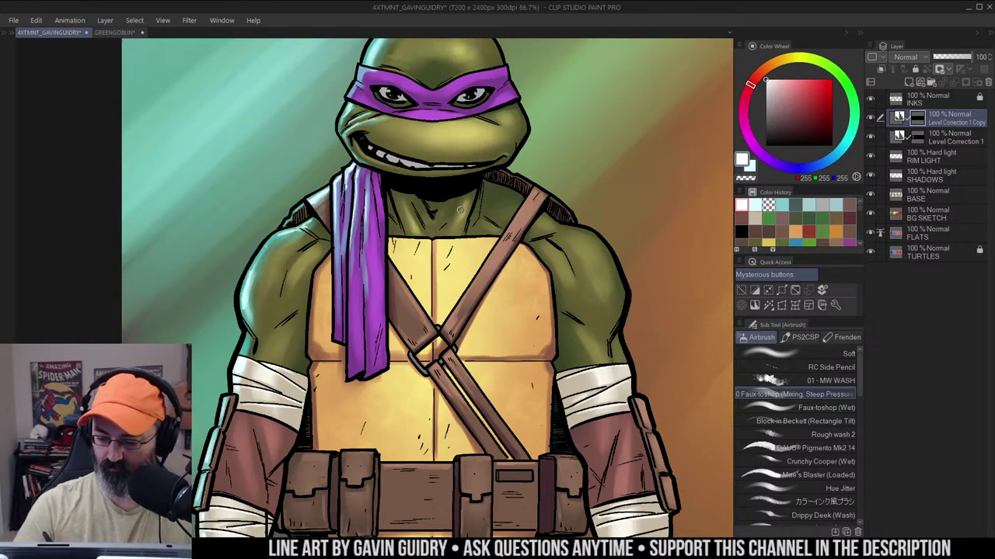
{"action": "left_click_drag", "start_coordinate": [452, 239], "coordinate": [450, 209]}
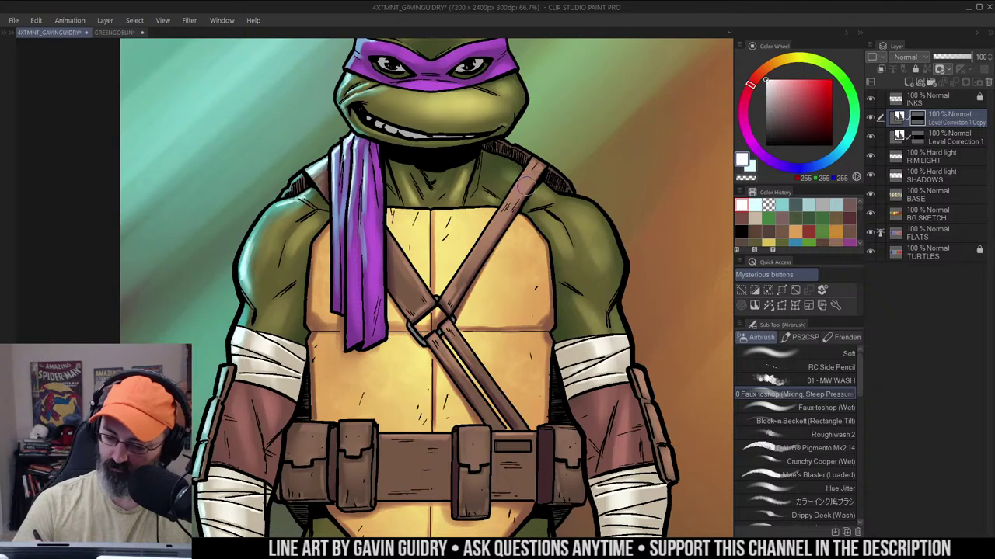
{"action": "scroll", "coordinate": [566, 146], "scroll_direction": "down", "scroll_amount": 1}
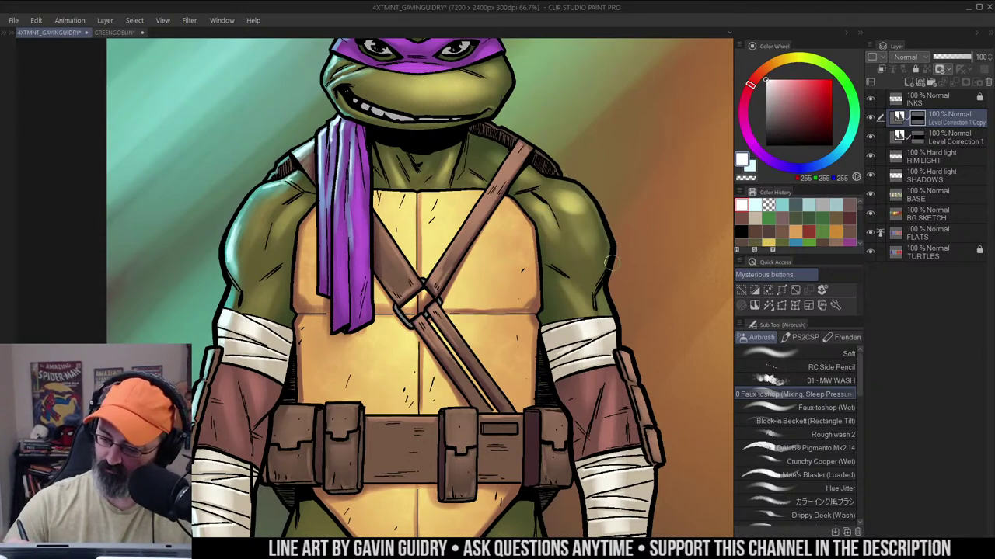
{"action": "mouse_move", "coordinate": [626, 224]}
{"action": "left_mouse_down"}
{"action": "mouse_move", "coordinate": [622, 190]}
{"action": "mouse_move", "coordinate": [557, 178]}
{"action": "mouse_move", "coordinate": [545, 159]}
{"action": "mouse_move", "coordinate": [556, 159]}
{"action": "mouse_move", "coordinate": [536, 159]}
{"action": "left_mouse_up"}
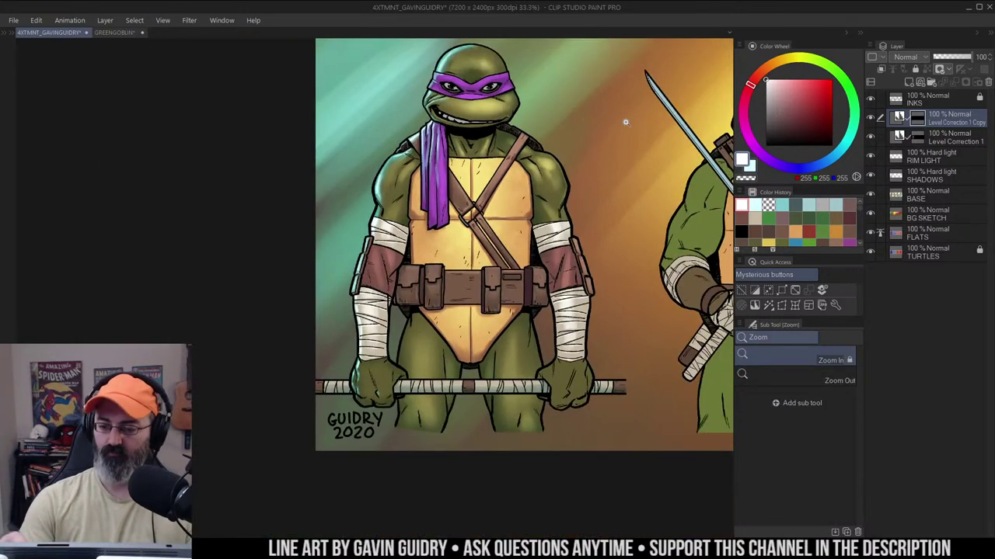
Soften the strap-side shoulder highlight with the Blend tool and refine its edges using the Faux-toshop brush with transparent colour
{"action": "left_click", "coordinate": [562, 179]}
{"action": "key", "text": "j"}
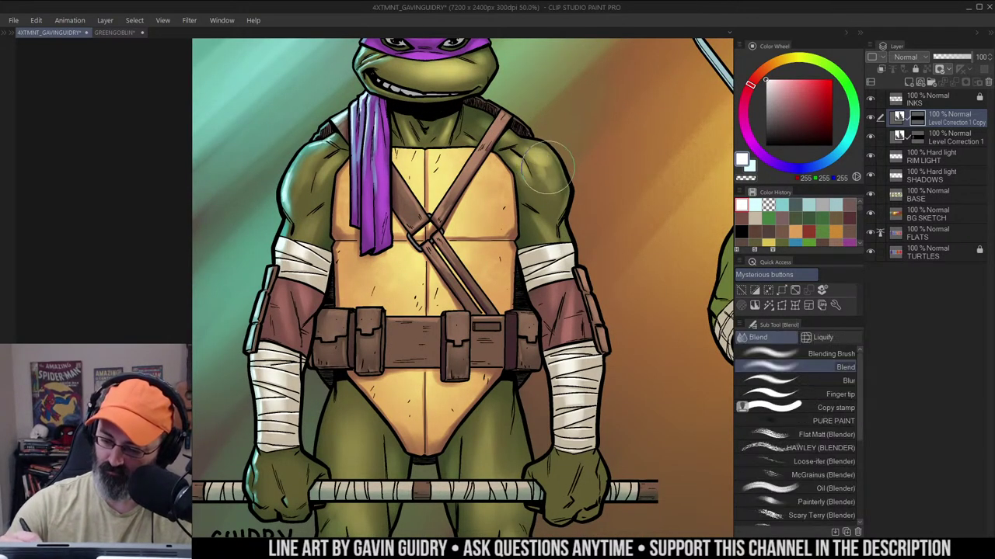
{"action": "left_click_drag", "start_coordinate": [550, 172], "coordinate": [571, 153]}
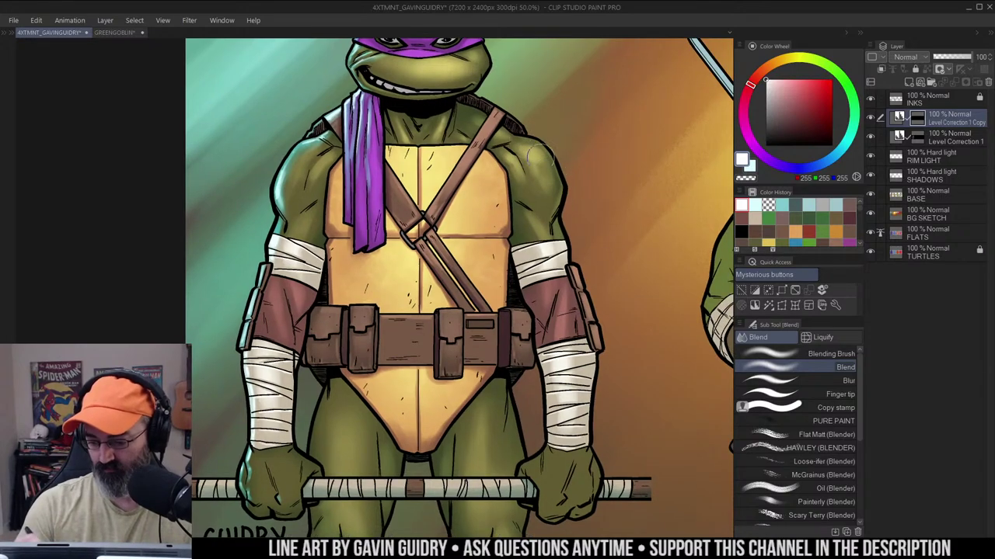
{"action": "key", "text": "b"}
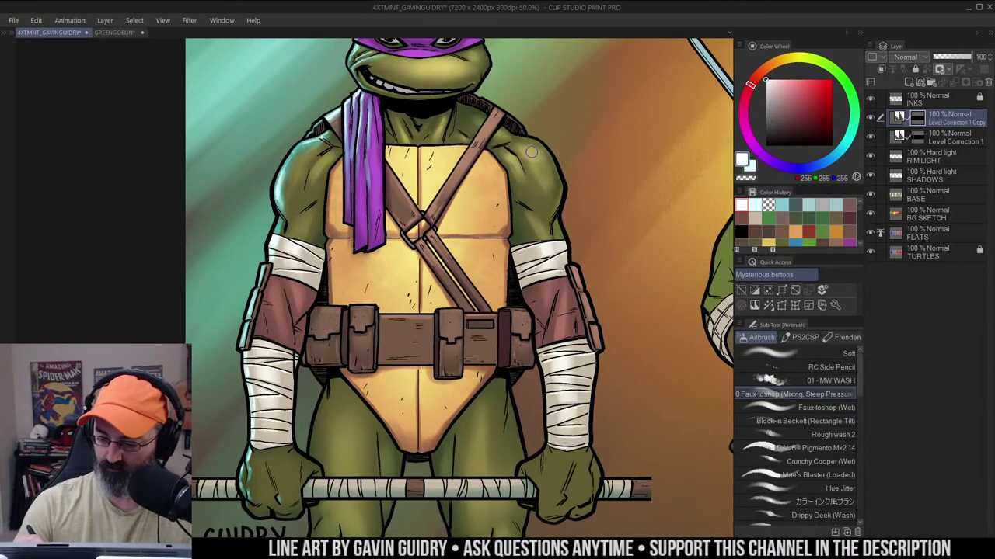
{"action": "key", "text": "c"}
{"action": "left_click_drag", "start_coordinate": [532, 148], "coordinate": [529, 155]}
{"action": "key", "text": "c"}
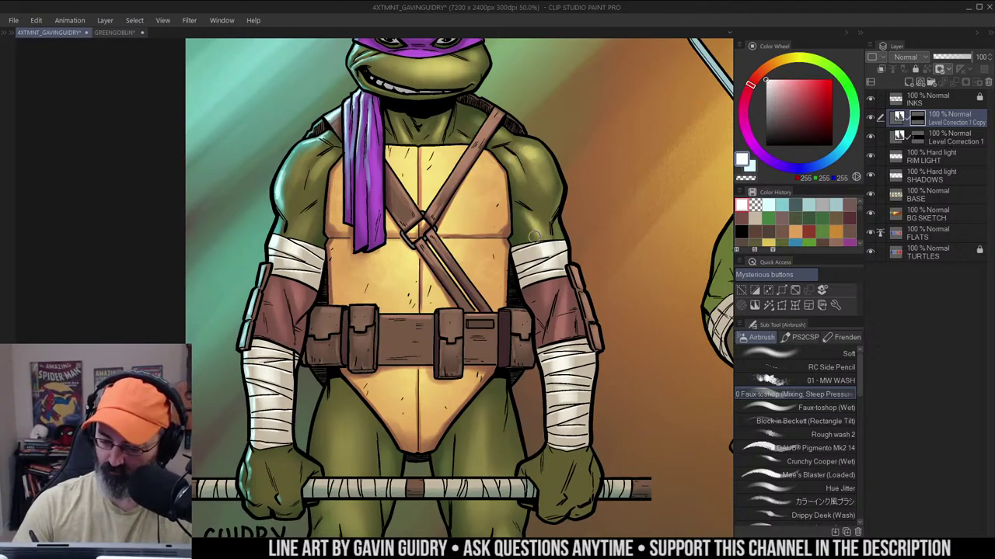
Paint a stronger highlight on the purple-masked turtle's scarf-side shoulder and upper arm with the Faux-toshop brush
{"action": "key", "text": "ctrl+space"}
{"action": "mouse_move", "coordinate": [595, 130]}
{"action": "left_mouse_down"}
{"action": "mouse_move", "coordinate": [577, 160]}
{"action": "mouse_move", "coordinate": [558, 165]}
{"action": "left_mouse_up"}
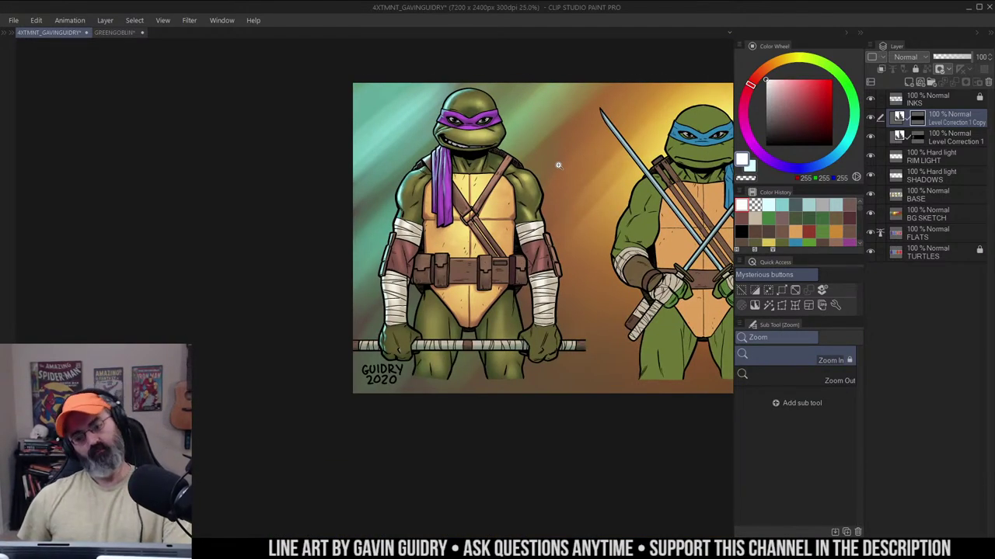
{"action": "left_click", "coordinate": [424, 174], "text": "ctrl"}
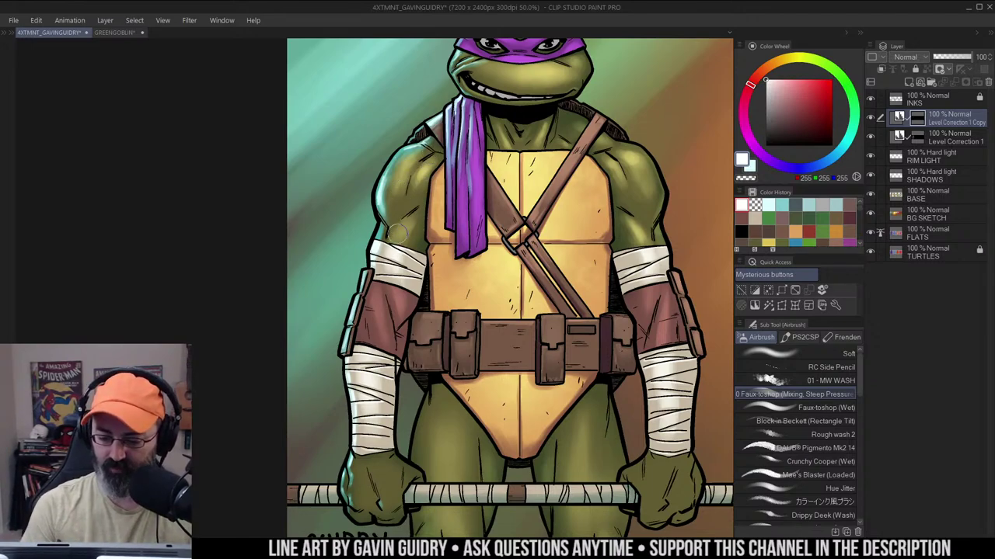
{"action": "key", "text": "ctrl+space"}
{"action": "left_click_drag", "start_coordinate": [474, 177], "coordinate": [554, 154]}
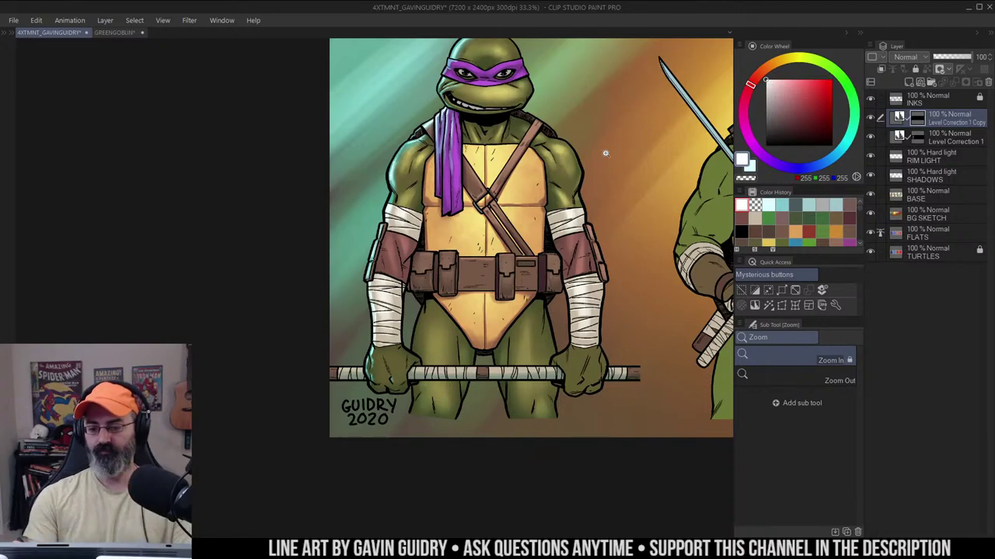
Paint a vertical highlight down the scarf-side leg above and below the staff, and soften it with the Blend tool
{"action": "left_click", "coordinate": [526, 241], "text": "ctrl"}
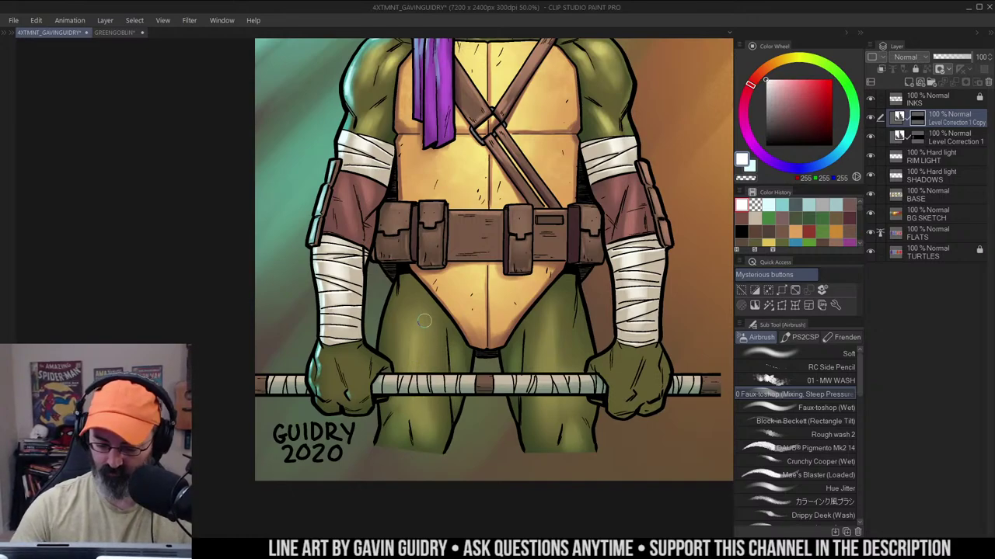
{"action": "left_click_drag", "start_coordinate": [422, 338], "coordinate": [426, 421]}
{"action": "left_click_drag", "start_coordinate": [426, 350], "coordinate": [430, 408]}
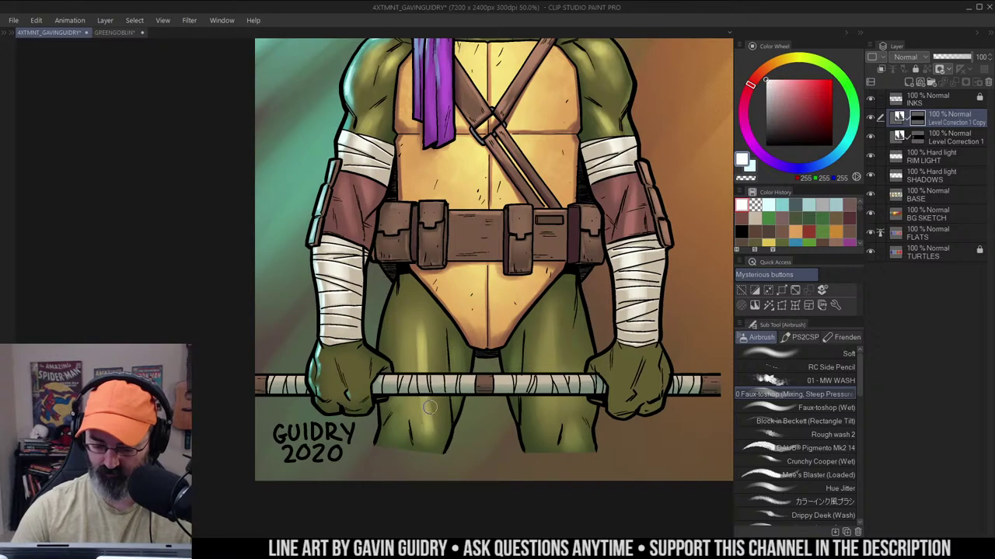
{"action": "key", "text": "j"}
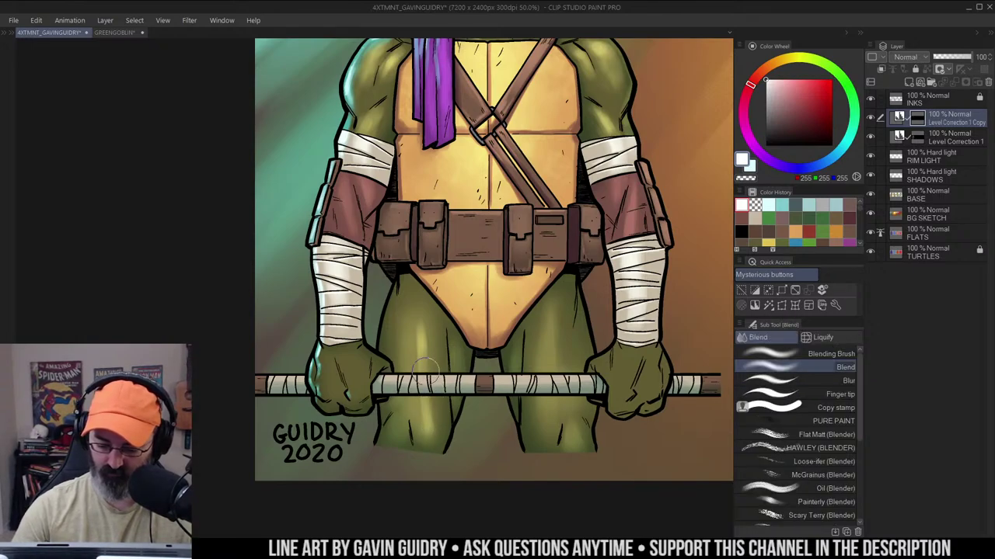
{"action": "mouse_move", "coordinate": [434, 326]}
{"action": "left_mouse_down"}
{"action": "mouse_move", "coordinate": [420, 370]}
{"action": "mouse_move", "coordinate": [423, 317]}
{"action": "left_mouse_up"}
{"action": "mouse_move", "coordinate": [437, 402]}
{"action": "left_mouse_down"}
{"action": "mouse_move", "coordinate": [440, 433]}
{"action": "mouse_move", "coordinate": [442, 413]}
{"action": "left_mouse_up"}
Paint a matching highlight down the strap-side leg with the Faux-toshop brush, refining it with transparent colour
{"action": "left_click", "coordinate": [518, 274], "text": "alt"}
{"action": "mouse_move", "coordinate": [562, 283]}
{"action": "left_mouse_down"}
{"action": "mouse_move", "coordinate": [543, 257]}
{"action": "mouse_move", "coordinate": [519, 346]}
{"action": "left_mouse_up"}
{"action": "key", "text": "b"}
{"action": "key", "text": "c"}
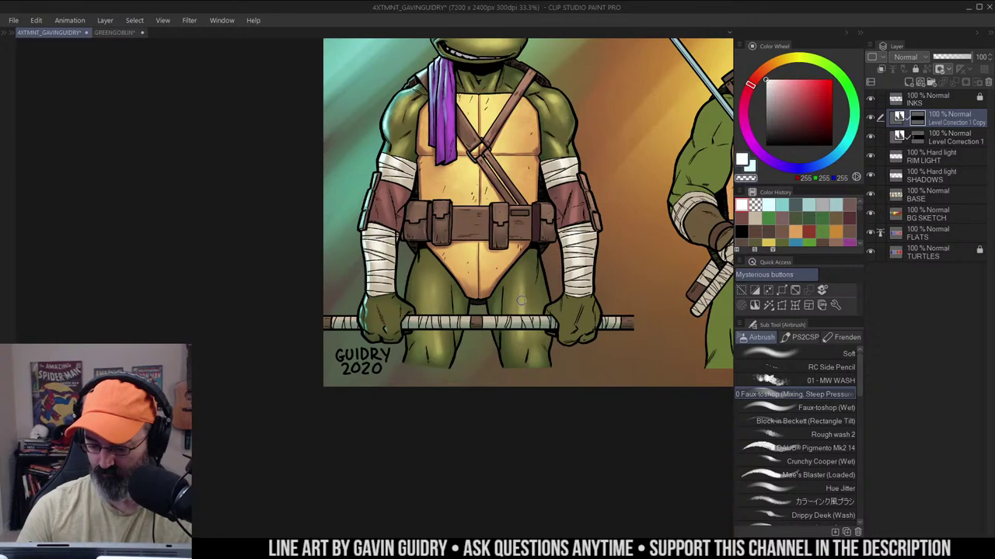
{"action": "left_click_drag", "start_coordinate": [522, 294], "coordinate": [519, 339]}
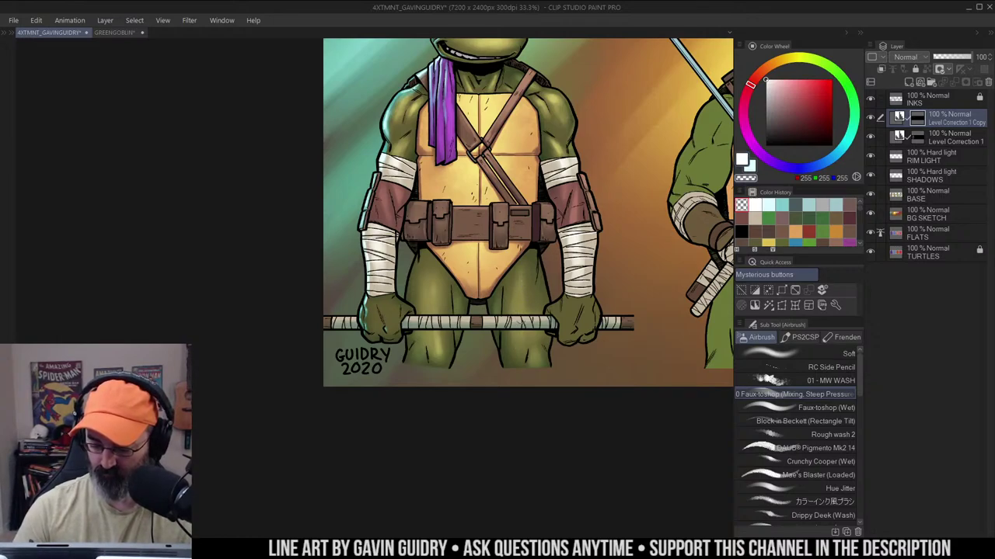
{"action": "key", "text": "c"}
{"action": "left_click_drag", "start_coordinate": [521, 291], "coordinate": [522, 357]}
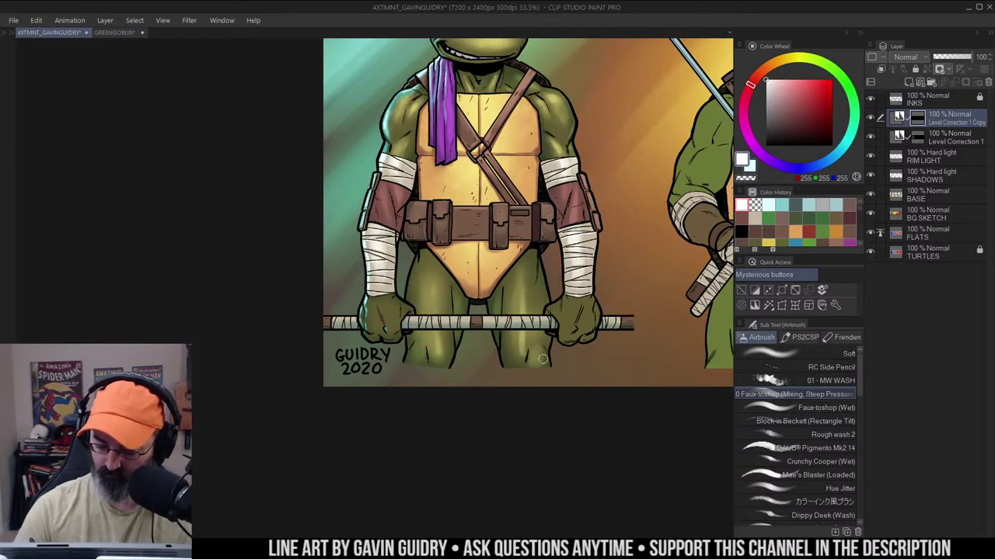
{"action": "key", "text": "j"}
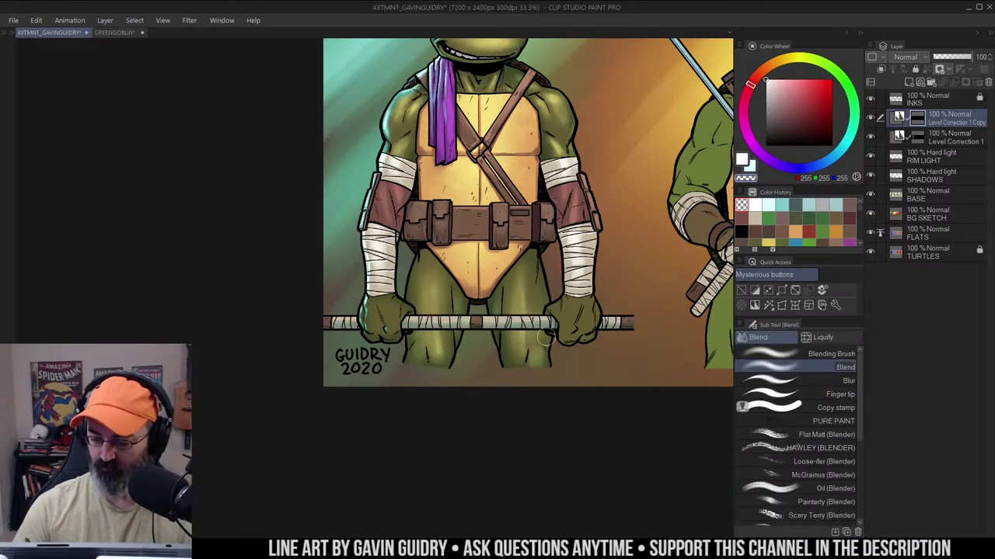
Compare the purple-masked turtle's new highlights with the other turtles and the background at several zoom levels
{"action": "left_click", "coordinate": [564, 215], "text": "alt"}
{"action": "left_click_drag", "start_coordinate": [575, 180], "coordinate": [538, 203]}
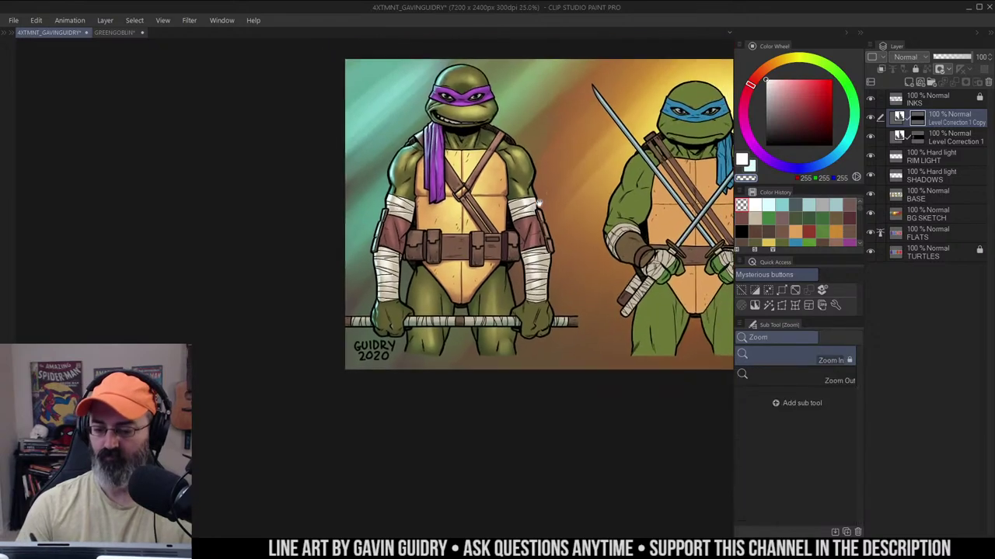
{"action": "left_click", "coordinate": [526, 162], "text": "ctrl+alt"}
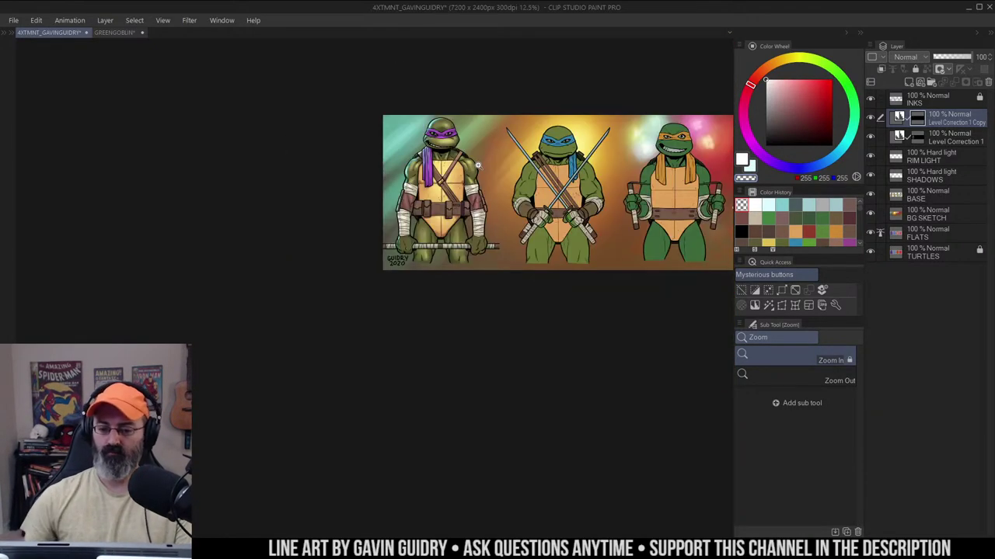
{"action": "left_click", "coordinate": [477, 165]}
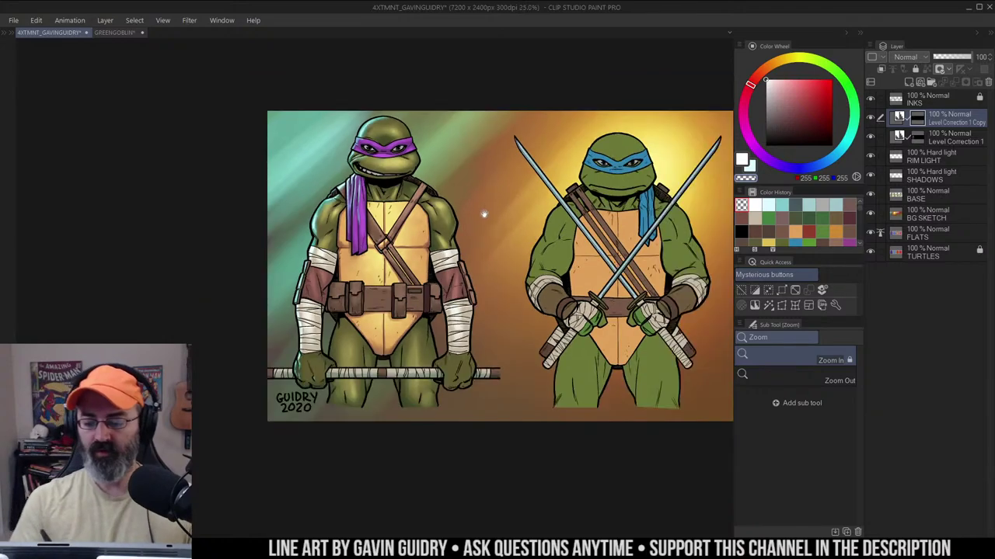
{"action": "left_click_drag", "start_coordinate": [484, 215], "coordinate": [476, 196]}
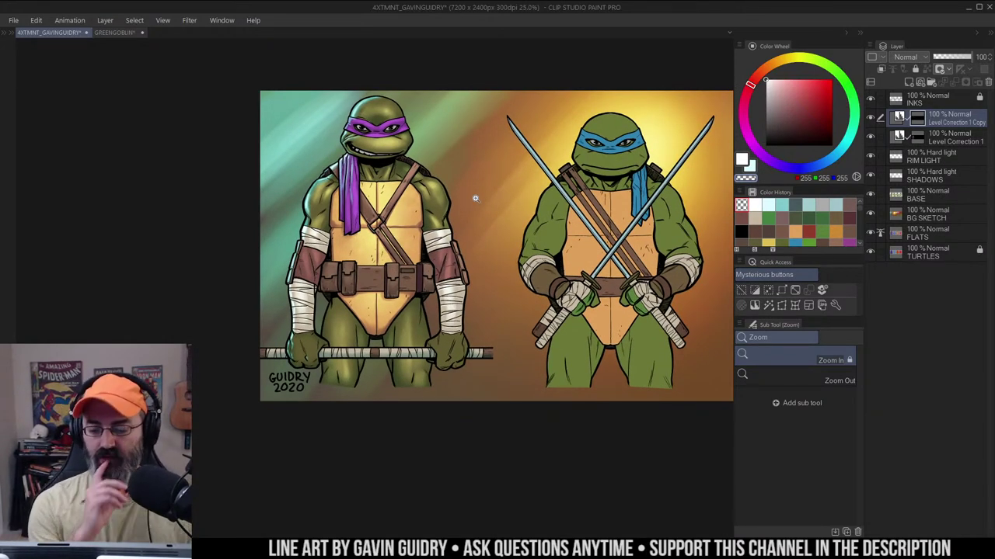
{"action": "left_click_drag", "start_coordinate": [438, 191], "coordinate": [461, 198]}
{"action": "key", "text": "m"}
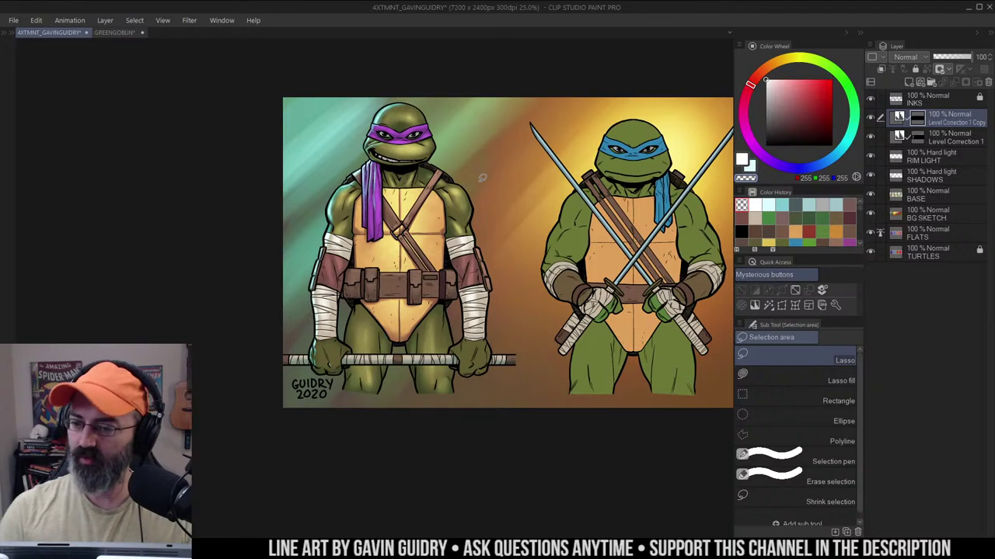
{"action": "key", "text": "slash"}
{"action": "left_click", "coordinate": [390, 202]}
{"action": "left_click_drag", "start_coordinate": [459, 206], "coordinate": [524, 175]}
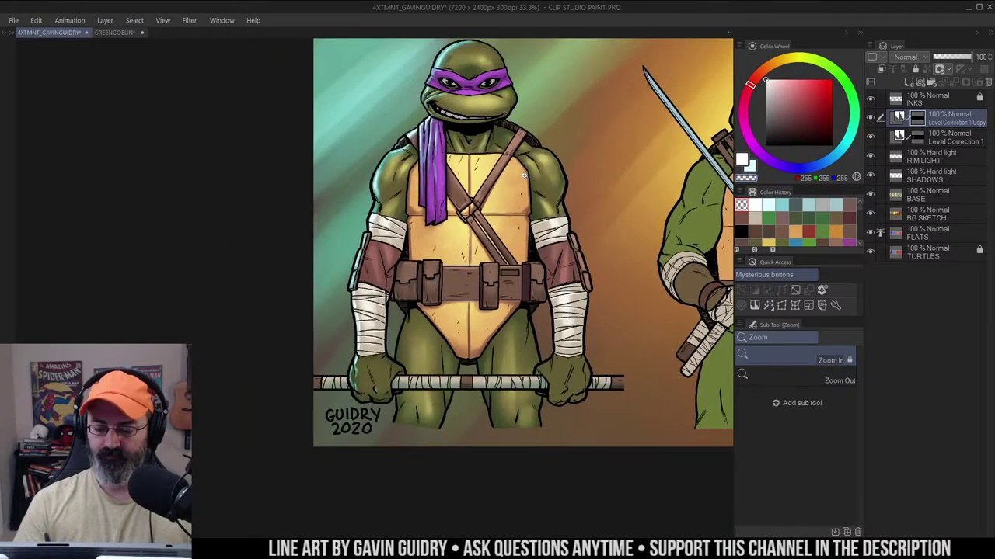
{"action": "left_click_drag", "start_coordinate": [589, 187], "coordinate": [550, 189]}
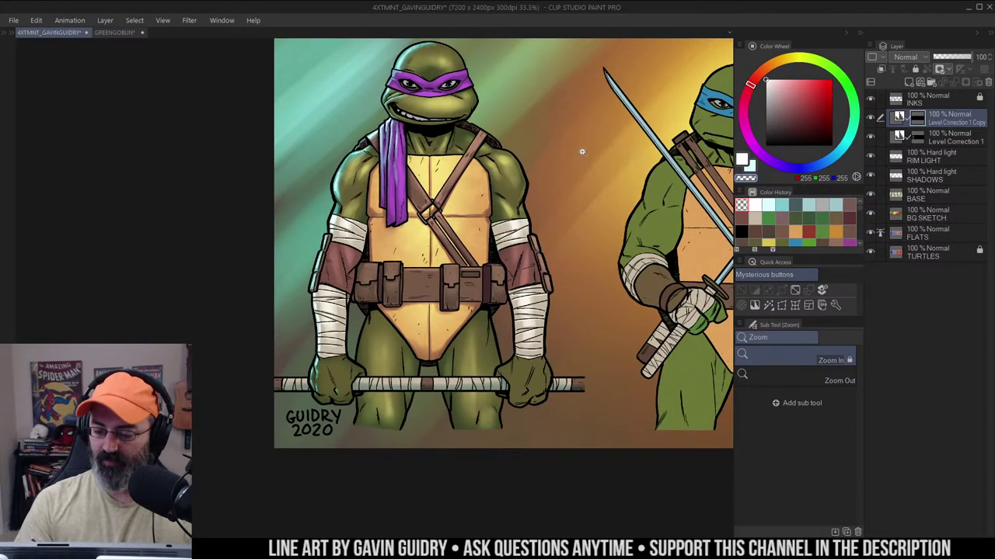
{"action": "left_click", "coordinate": [512, 233]}
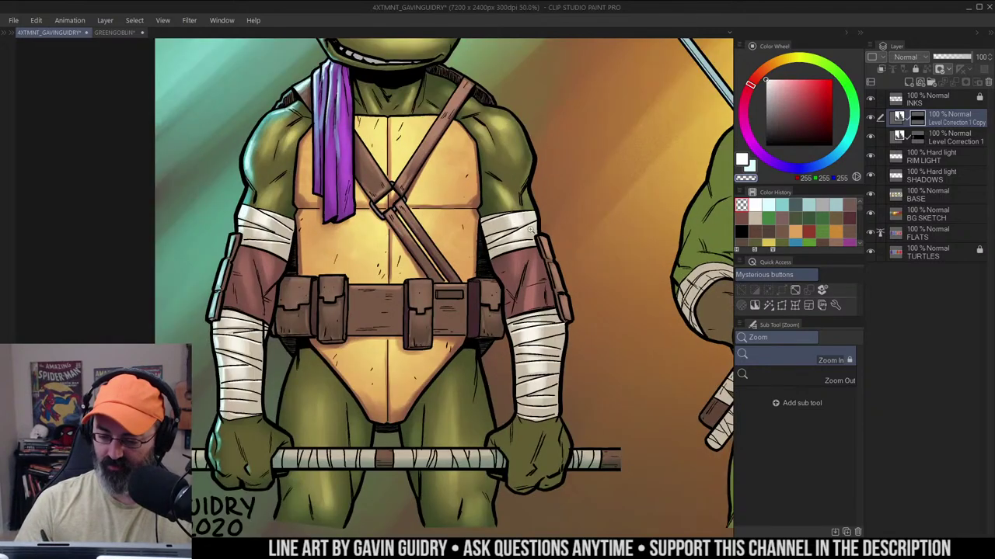
{"action": "key", "text": "w"}
{"action": "left_click", "coordinate": [510, 233]}
{"action": "key", "text": "ctrl+d"}
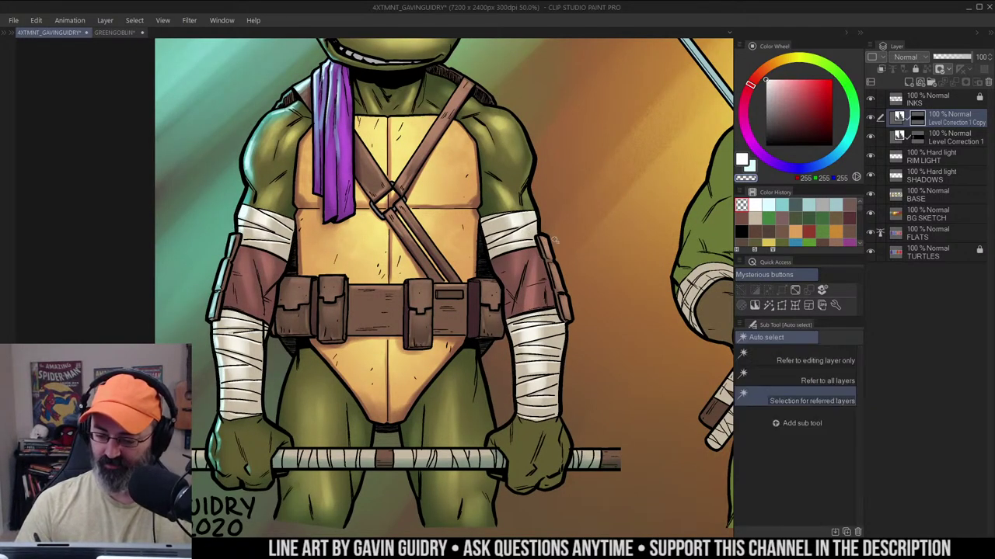
Examine the purple-masked turtle's chest, arms and overall figure close up and from a distance to judge the highlight rendering
{"action": "left_click_drag", "start_coordinate": [515, 197], "coordinate": [519, 219]}
{"action": "key", "text": "slash"}
{"action": "left_click", "coordinate": [554, 193], "text": "alt"}
{"action": "left_click", "coordinate": [566, 190], "text": "alt"}
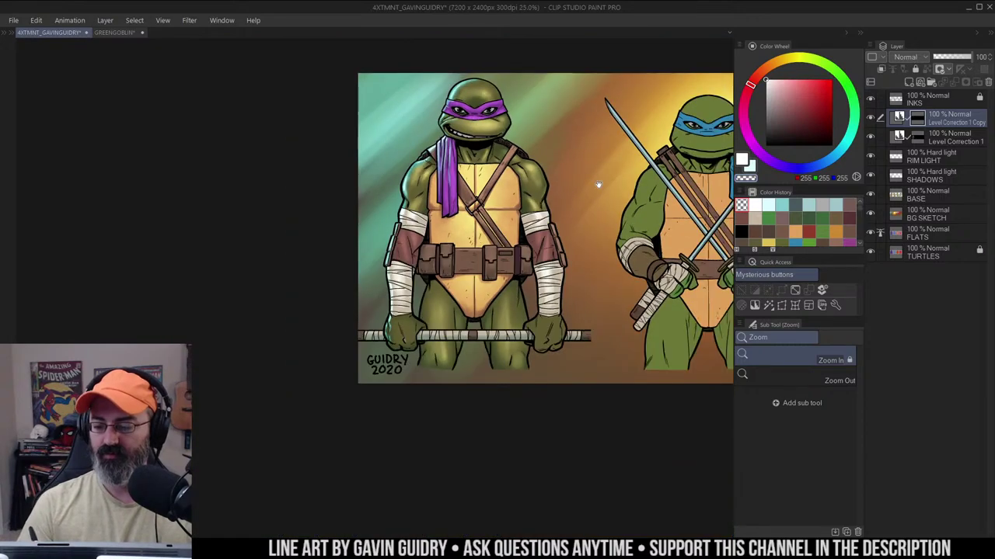
{"action": "left_click_drag", "start_coordinate": [597, 184], "coordinate": [521, 193]}
{"action": "left_click", "coordinate": [521, 195], "text": "alt"}
{"action": "scroll", "coordinate": [544, 217], "scroll_direction": "up", "scroll_amount": 3}
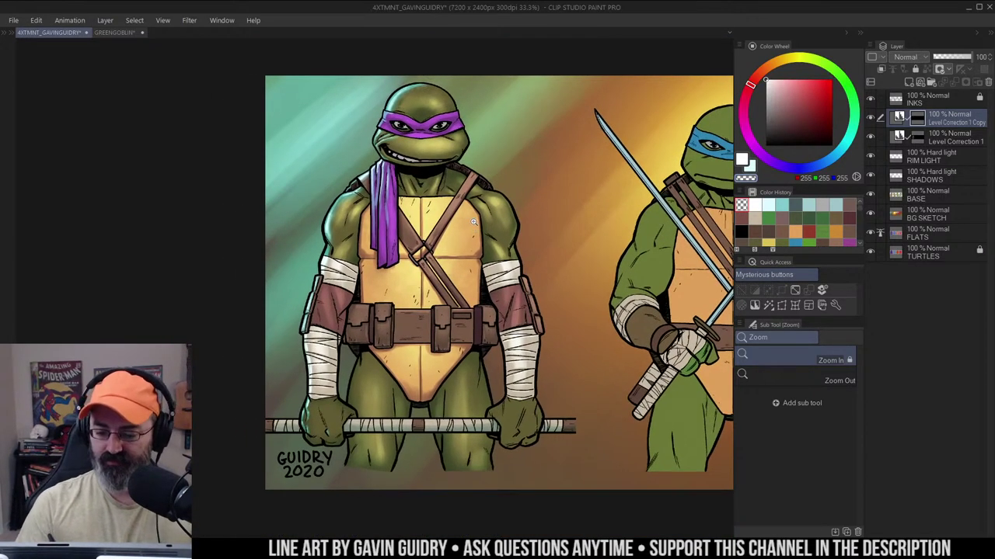
{"action": "scroll", "coordinate": [474, 217], "scroll_direction": "up", "scroll_amount": 1}
{"action": "key", "text": "j"}
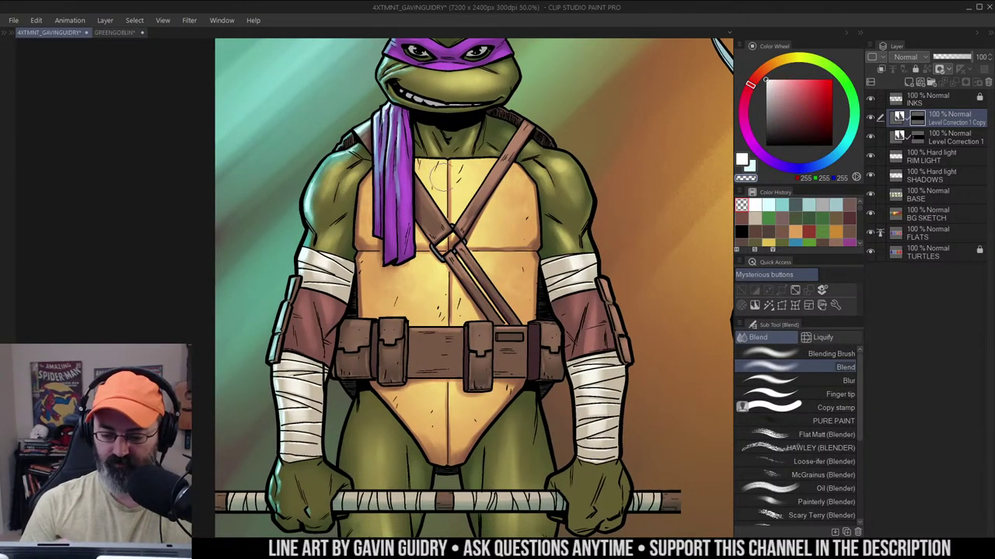
{"action": "left_click", "coordinate": [512, 194], "text": "alt"}
{"action": "left_click_drag", "start_coordinate": [574, 200], "coordinate": [535, 192]}
{"action": "scroll", "coordinate": [541, 227], "scroll_direction": "down", "scroll_amount": 1}
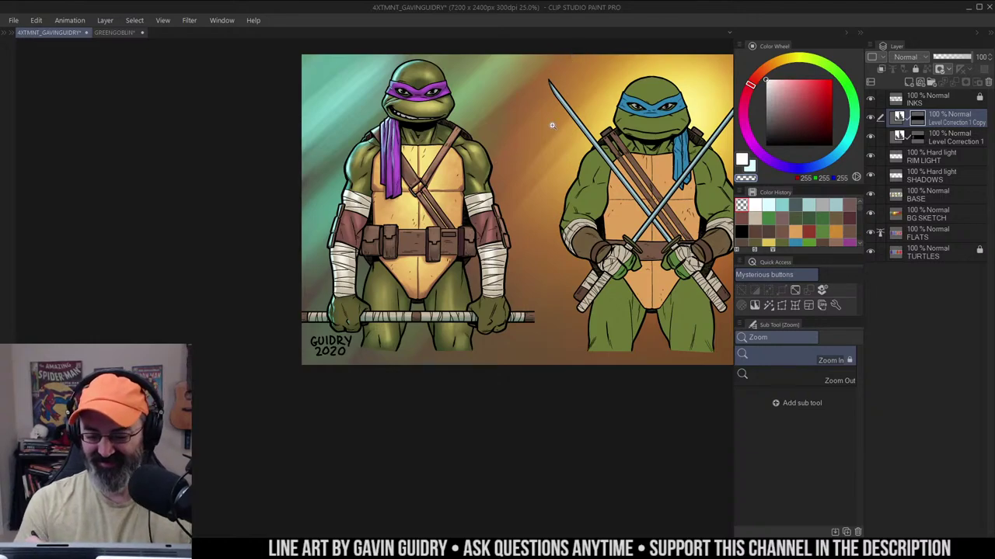
{"action": "left_click_drag", "start_coordinate": [495, 149], "coordinate": [500, 155]}
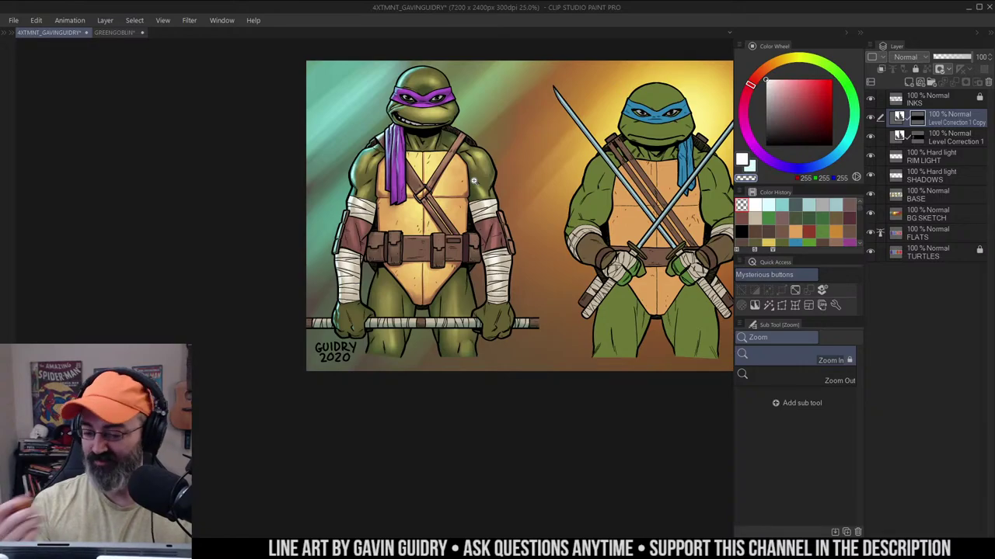
Soften the highlight on the purple-masked turtle's neck with the Blend tool
{"action": "left_click", "coordinate": [435, 149]}
{"action": "key", "text": "j"}
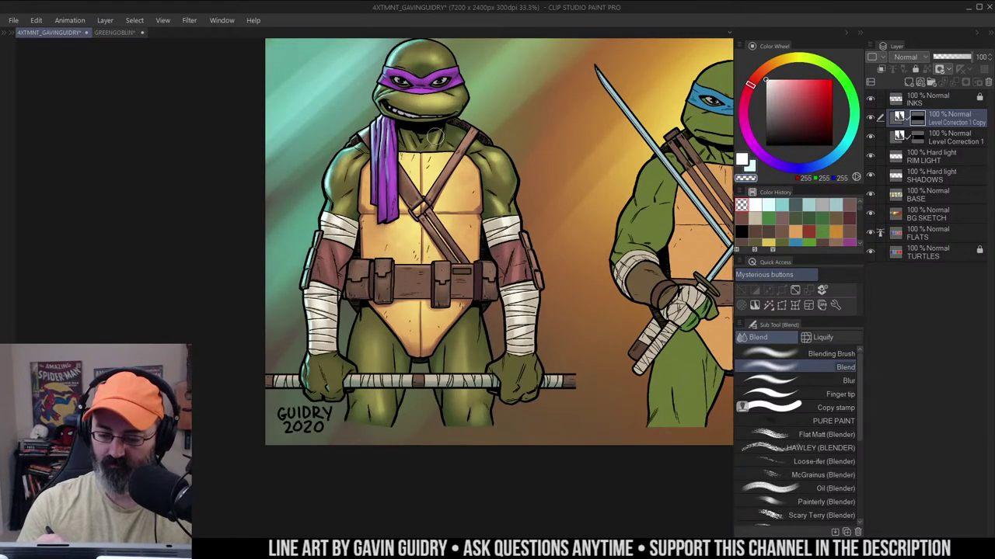
{"action": "left_click_drag", "start_coordinate": [435, 137], "coordinate": [437, 156]}
{"action": "key", "text": "/"}
{"action": "left_click", "coordinate": [491, 189], "text": "alt"}
{"action": "left_click_drag", "start_coordinate": [526, 179], "coordinate": [495, 175]}
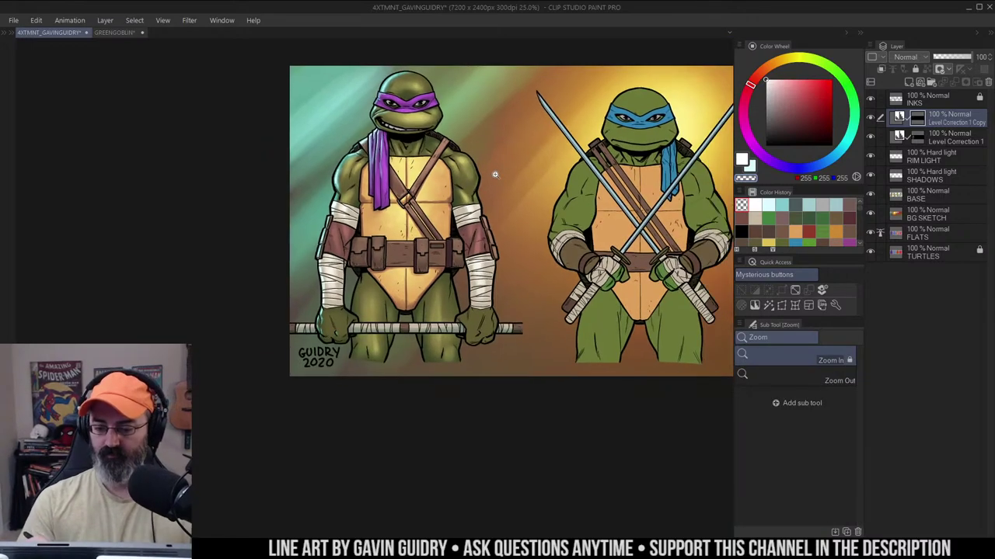
Select the turtle's green skin and paint a highlight on the scarf-side fist on the Level Correction 1 mask with the Faux-toshop brush
{"action": "left_click", "coordinate": [428, 247]}
{"action": "left_click", "coordinate": [376, 285]}
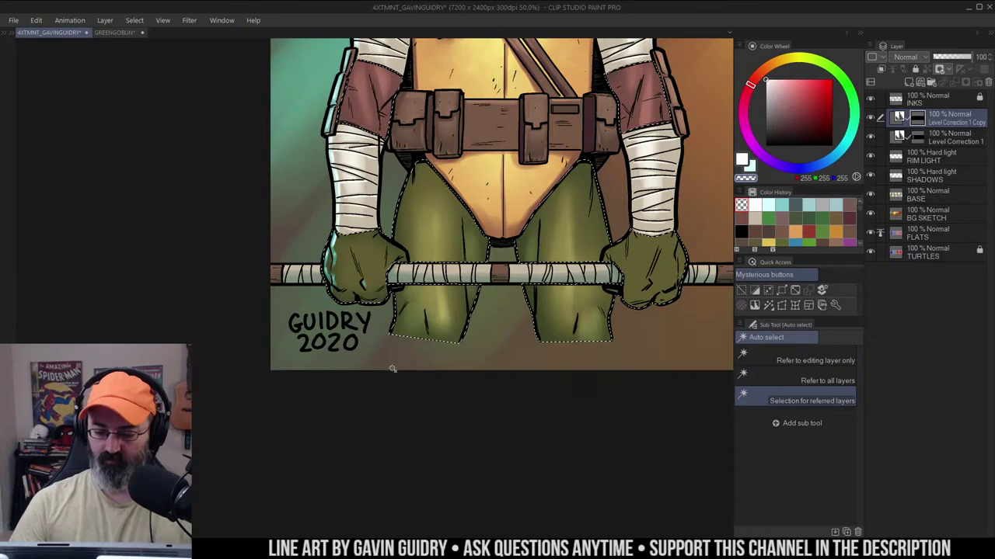
{"action": "key", "text": "b"}
{"action": "left_click", "coordinate": [901, 136]}
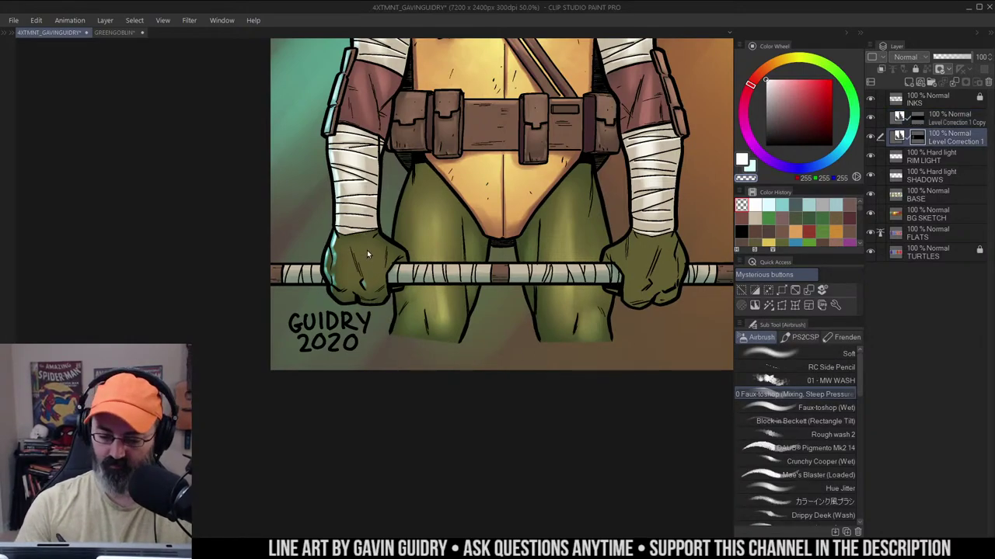
{"action": "mouse_move", "coordinate": [363, 239]}
{"action": "left_mouse_down"}
{"action": "mouse_move", "coordinate": [371, 283]}
{"action": "mouse_move", "coordinate": [371, 233]}
{"action": "mouse_move", "coordinate": [367, 279]}
{"action": "mouse_move", "coordinate": [347, 241]}
{"action": "mouse_move", "coordinate": [343, 269]}
{"action": "mouse_move", "coordinate": [373, 276]}
{"action": "mouse_move", "coordinate": [353, 263]}
{"action": "mouse_move", "coordinate": [347, 281]}
{"action": "mouse_move", "coordinate": [369, 289]}
{"action": "left_mouse_up"}
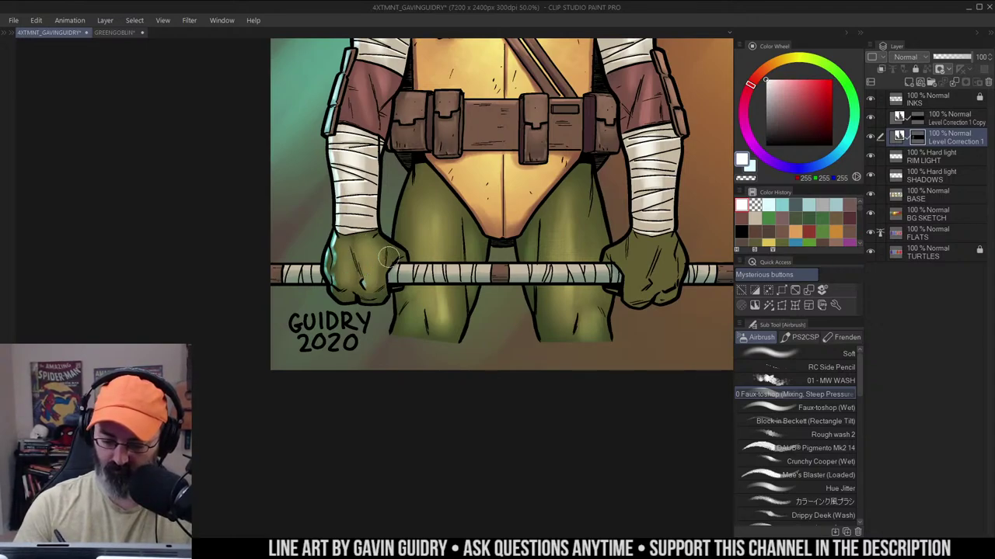
{"action": "left_click_drag", "start_coordinate": [398, 213], "coordinate": [393, 183]}
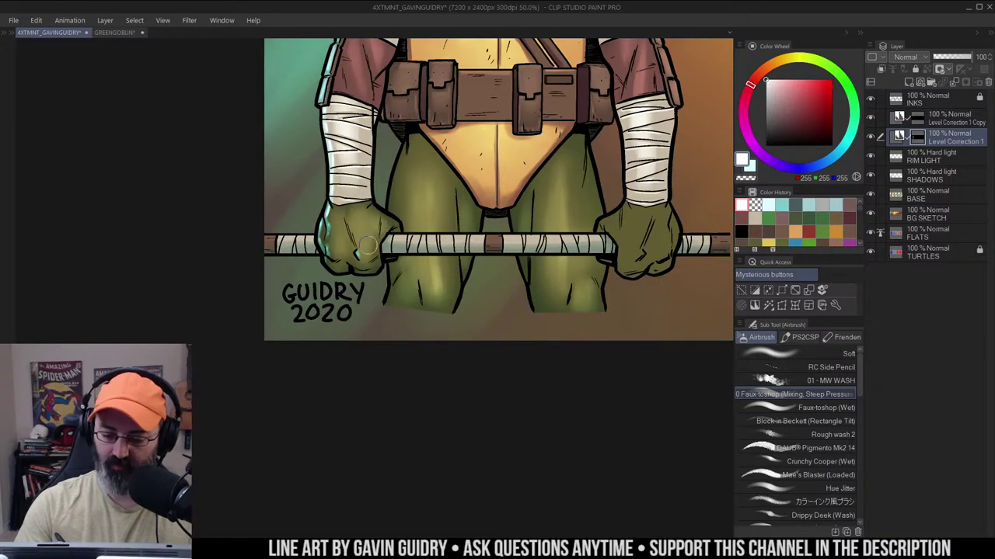
Paint highlights on the back, knuckles and thumb of the strap-side fist on the Level Correction 1 mask, refining them with transparent colour
{"action": "left_click_drag", "start_coordinate": [546, 190], "coordinate": [453, 140]}
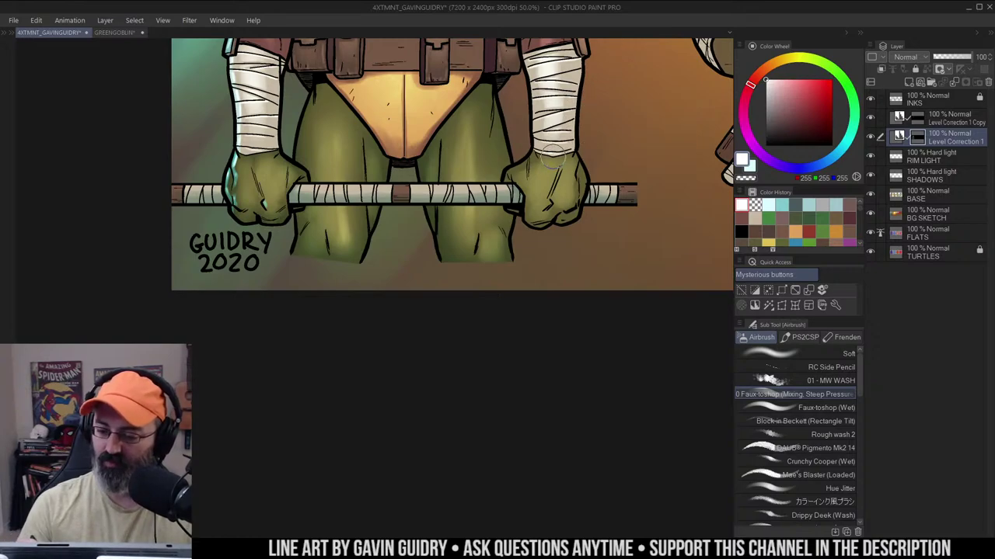
{"action": "key", "text": "c"}
{"action": "mouse_move", "coordinate": [551, 153]}
{"action": "left_mouse_down"}
{"action": "mouse_move", "coordinate": [557, 141]}
{"action": "mouse_move", "coordinate": [550, 147]}
{"action": "left_mouse_up"}
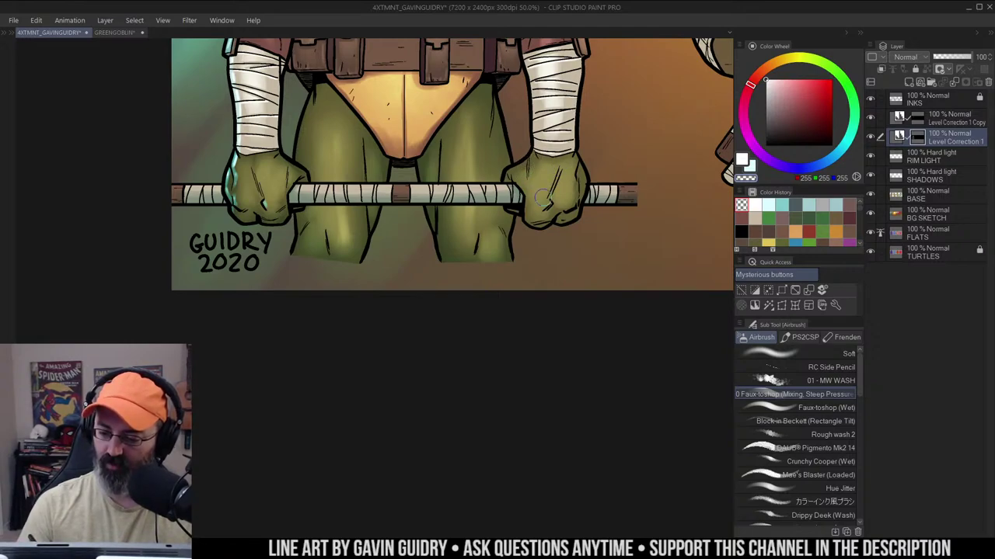
{"action": "key", "text": "c"}
{"action": "left_click_drag", "start_coordinate": [537, 208], "coordinate": [540, 203]}
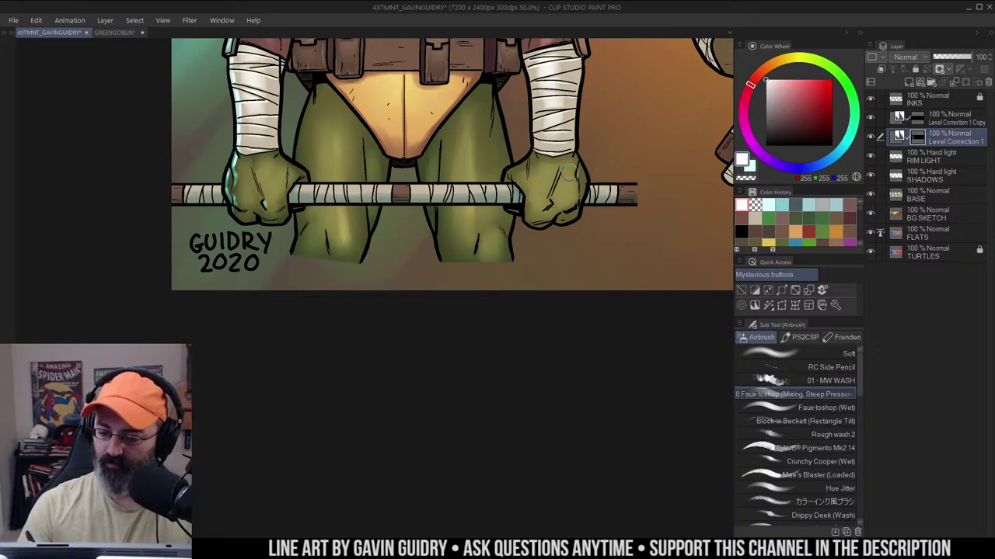
{"action": "left_click_drag", "start_coordinate": [618, 95], "coordinate": [577, 124]}
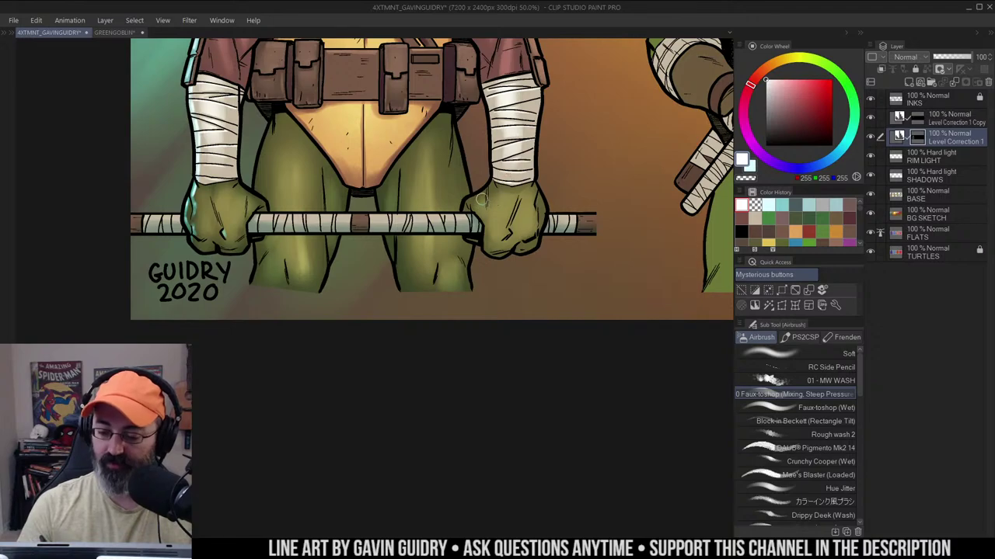
{"action": "key", "text": "c"}
{"action": "left_click_drag", "start_coordinate": [482, 199], "coordinate": [478, 210]}
{"action": "key", "text": "c"}
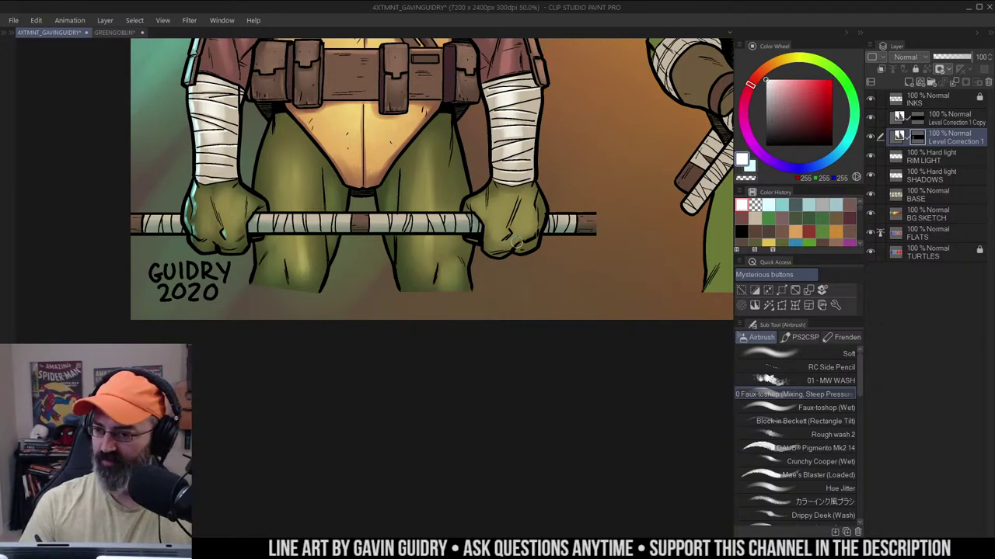
Add stronger highlights to the knuckles and thumbs of both fists on the Level Correction 1 Copy mask
{"action": "left_click", "coordinate": [918, 119]}
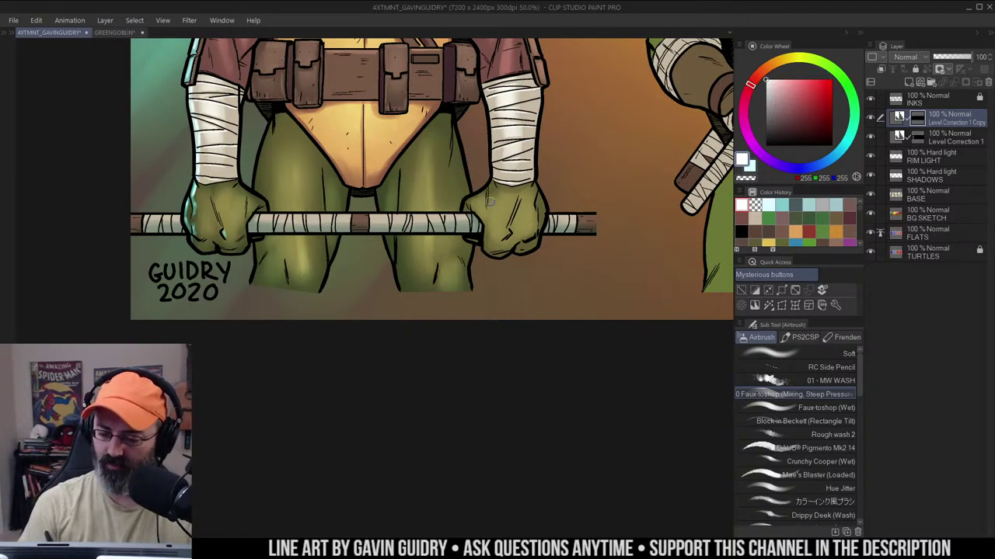
{"action": "left_click_drag", "start_coordinate": [507, 194], "coordinate": [512, 185]}
{"action": "left_click", "coordinate": [484, 199], "text": "ctrl"}
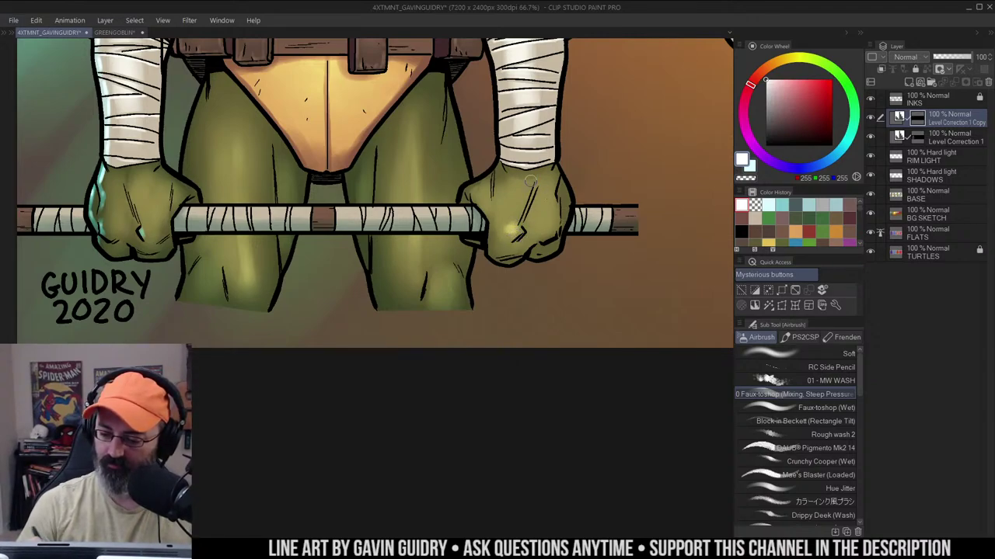
{"action": "scroll", "coordinate": [505, 235], "scroll_direction": "down", "scroll_amount": 1}
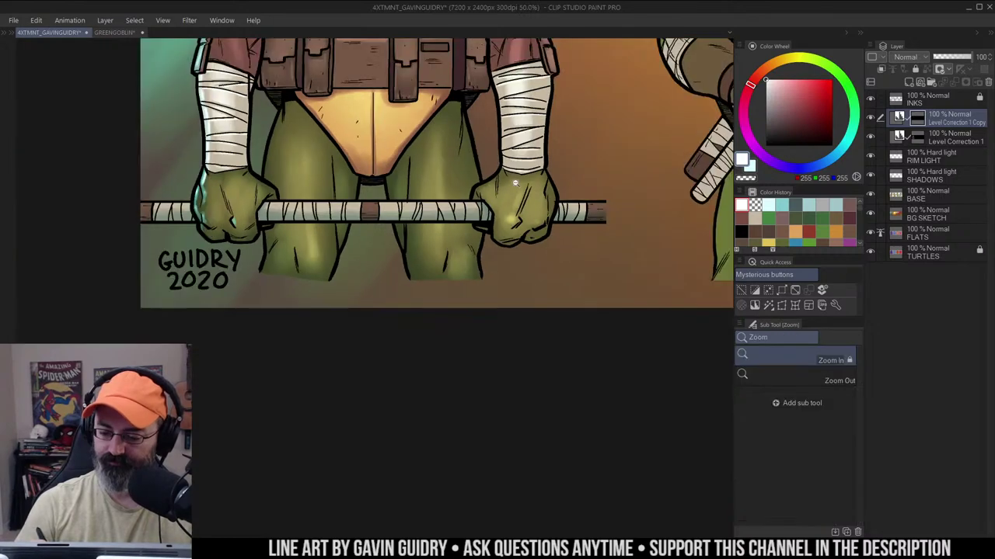
{"action": "left_click_drag", "start_coordinate": [487, 191], "coordinate": [492, 198]}
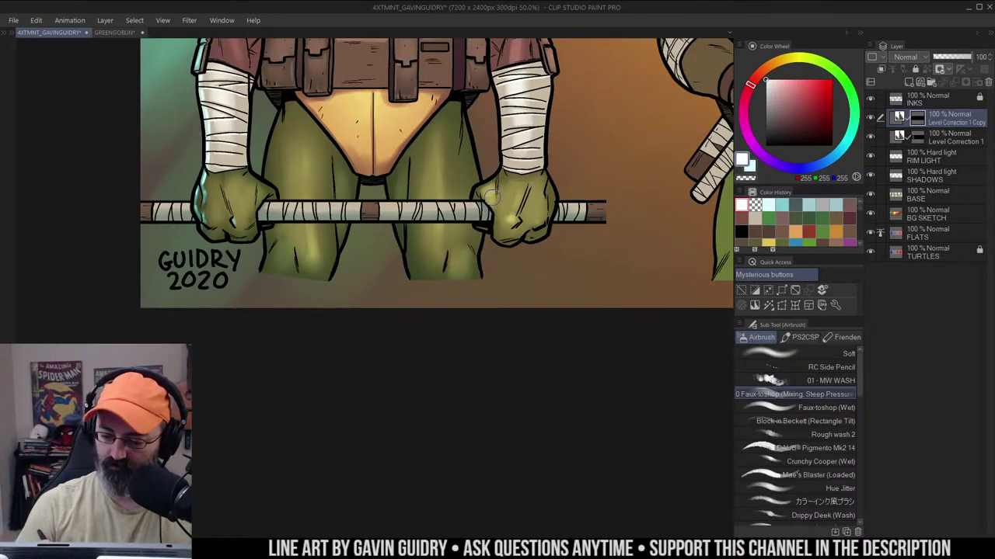
{"action": "left_click_drag", "start_coordinate": [553, 115], "coordinate": [594, 123]}
{"action": "left_click_drag", "start_coordinate": [301, 201], "coordinate": [307, 204]}
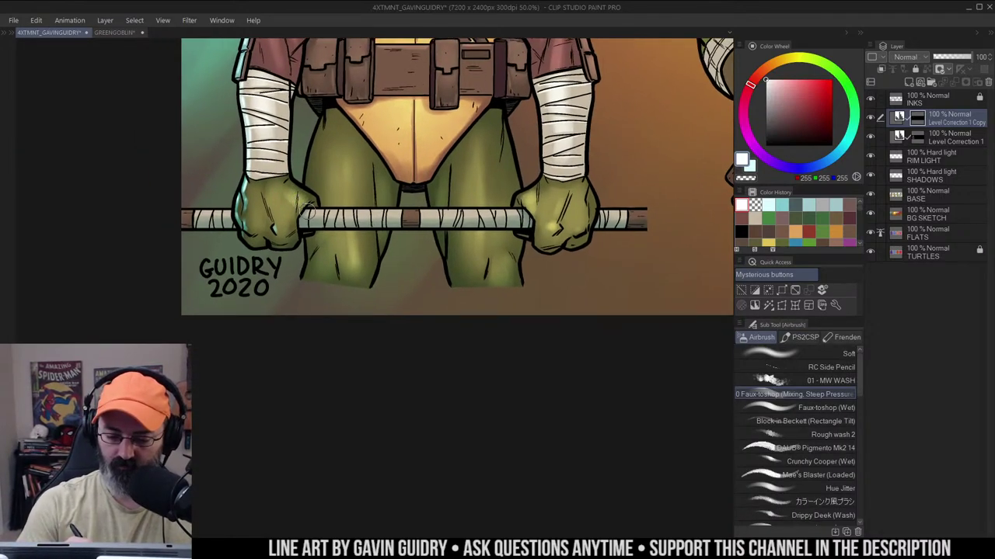
Compare the purple-masked turtle with the whole lineup from a distance, and examine his head and chest highlights close up
{"action": "left_click", "coordinate": [456, 173], "text": "alt"}
{"action": "mouse_move", "coordinate": [550, 121]}
{"action": "left_mouse_down"}
{"action": "mouse_move", "coordinate": [492, 198]}
{"action": "mouse_move", "coordinate": [504, 205]}
{"action": "mouse_move", "coordinate": [477, 188]}
{"action": "left_mouse_up"}
{"action": "left_click", "coordinate": [497, 190], "text": "alt"}
{"action": "left_click", "coordinate": [493, 213], "text": "alt"}
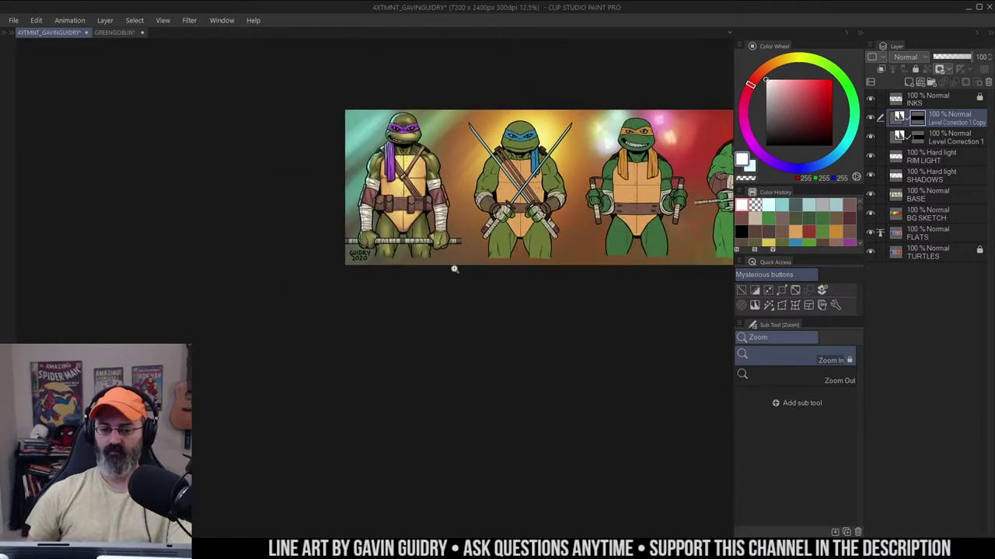
{"action": "left_click_drag", "start_coordinate": [518, 149], "coordinate": [462, 149]}
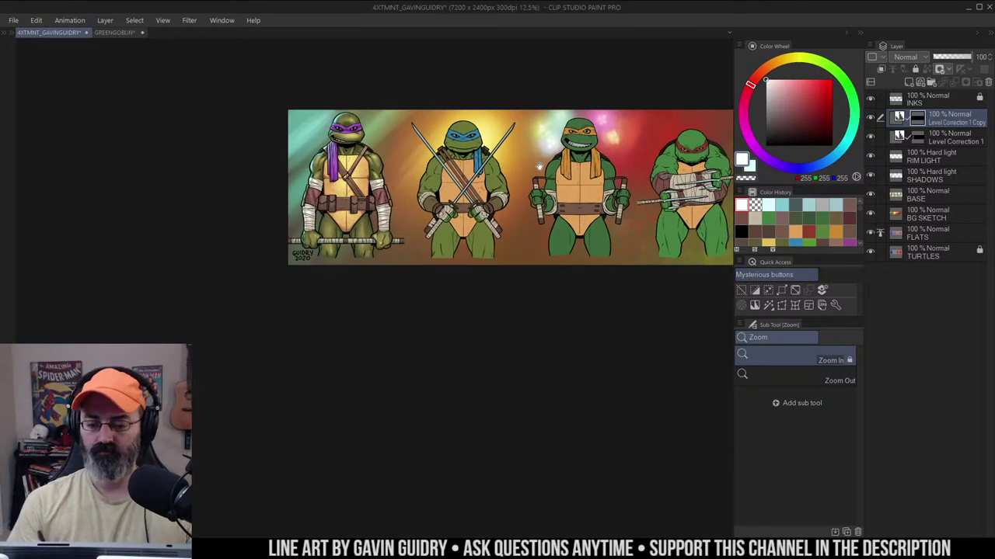
{"action": "left_click_drag", "start_coordinate": [540, 167], "coordinate": [583, 151]}
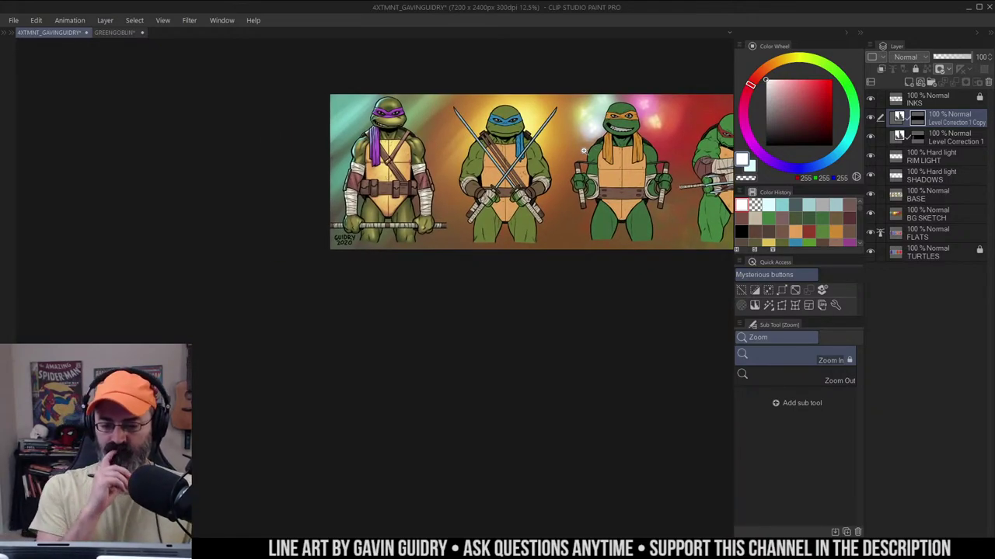
{"action": "left_click", "coordinate": [418, 147]}
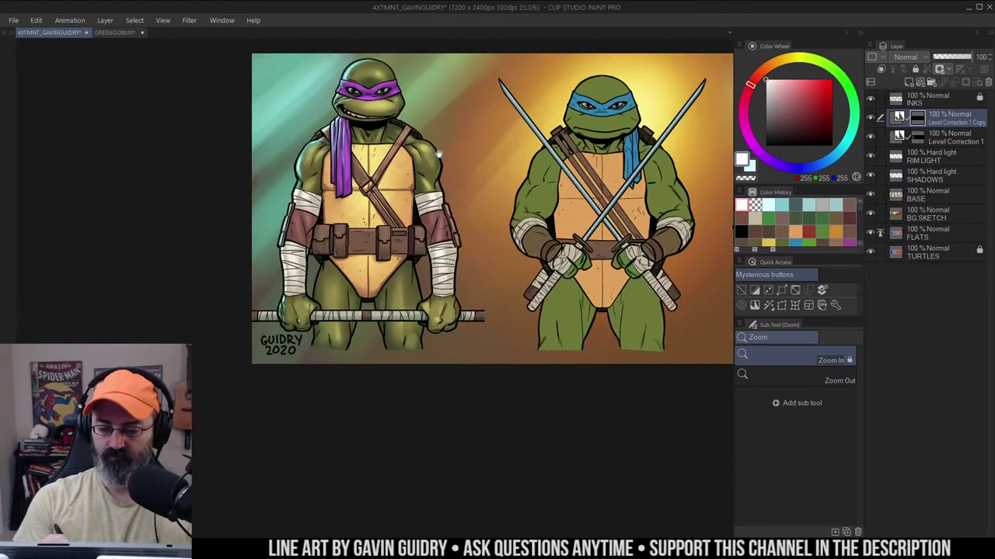
{"action": "left_click_drag", "start_coordinate": [435, 144], "coordinate": [513, 196]}
{"action": "left_click", "coordinate": [476, 162]}
{"action": "left_click", "coordinate": [479, 152]}
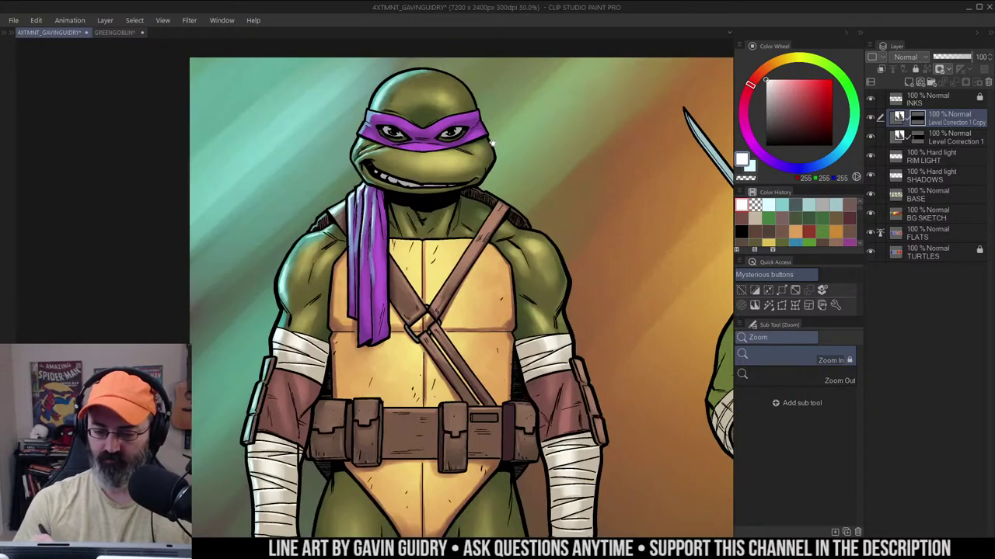
{"action": "left_click_drag", "start_coordinate": [479, 153], "coordinate": [500, 194]}
{"action": "left_click", "coordinate": [501, 203]}
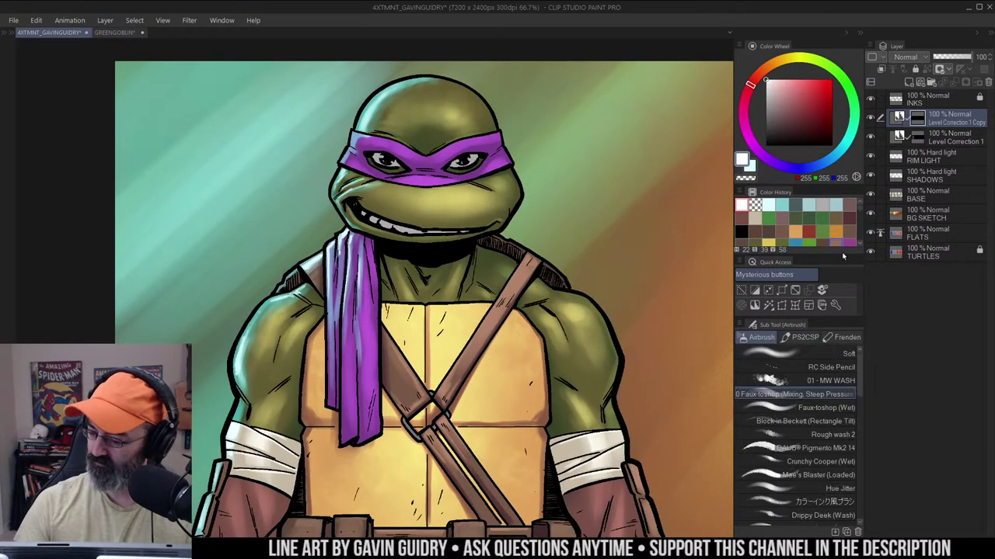
Duplicate the Level Correction 1 Copy layer and replace the duplicate's mask with a new one that hides the whole correction
{"action": "key", "text": "b"}
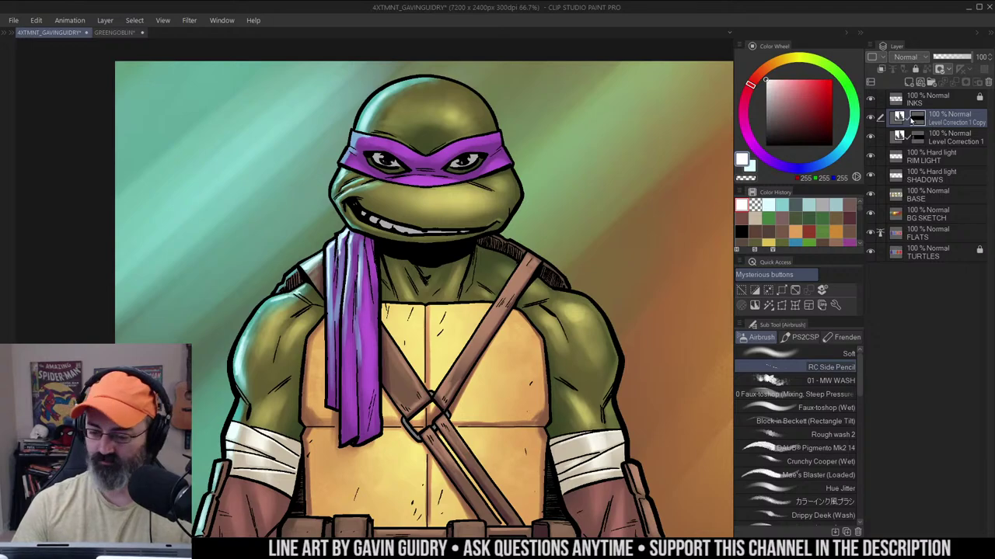
{"action": "key", "text": "m"}
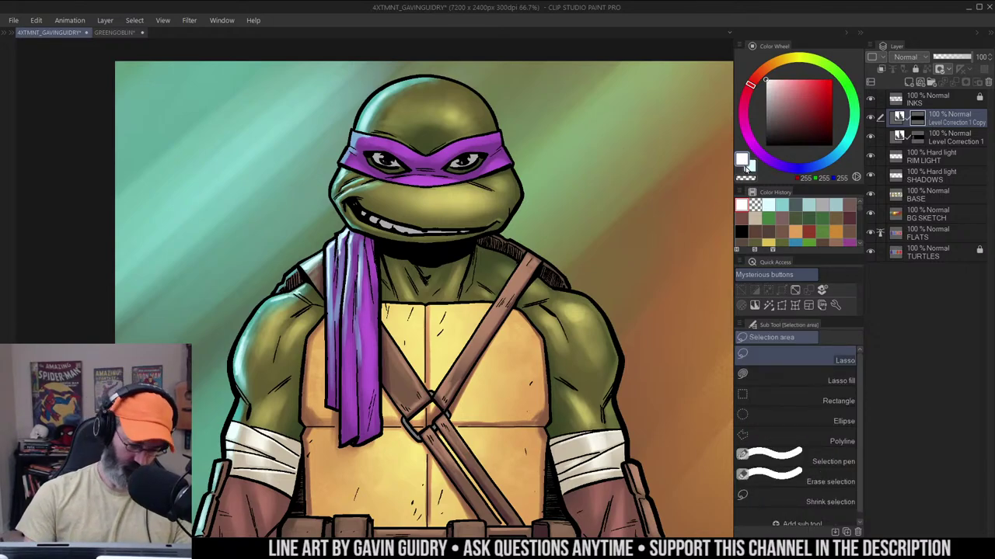
{"action": "key", "text": "ctrl+j"}
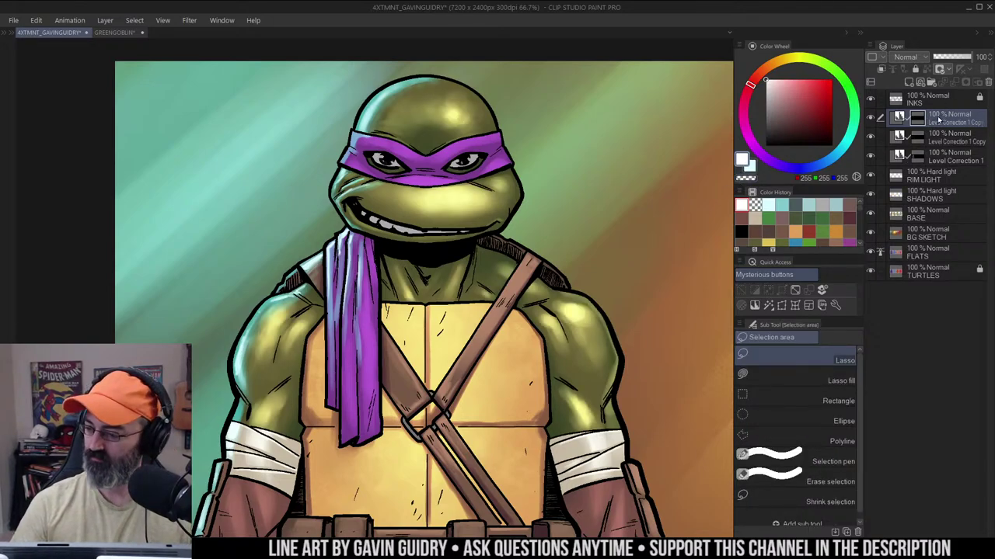
{"action": "right_click", "coordinate": [919, 120]}
{"action": "left_click", "coordinate": [925, 152]}
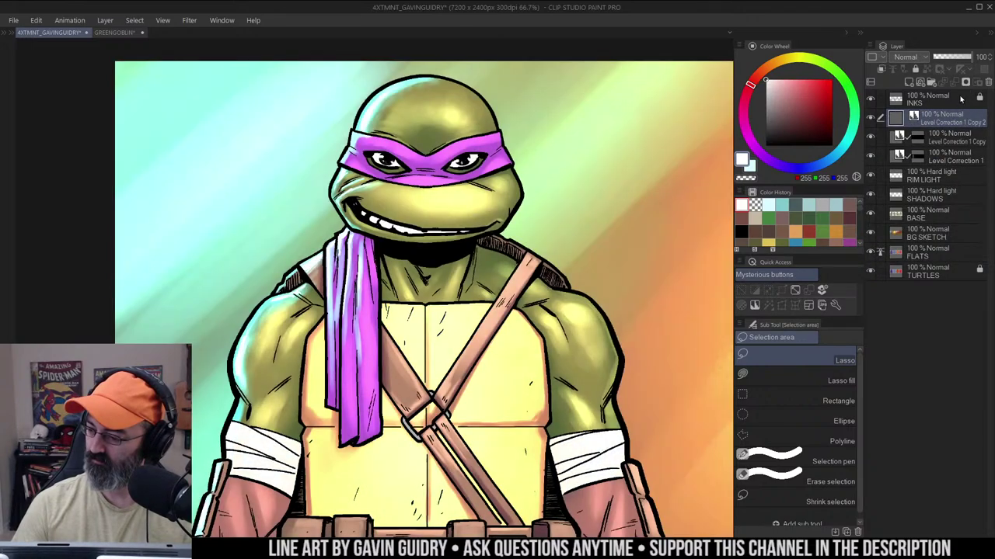
{"action": "left_click", "coordinate": [966, 83], "text": "alt"}
Paint a textured, brighter highlight on the top of the turtle's head on the new mask with the RC Side Pencil brush
{"action": "key", "text": "ctrl+space"}
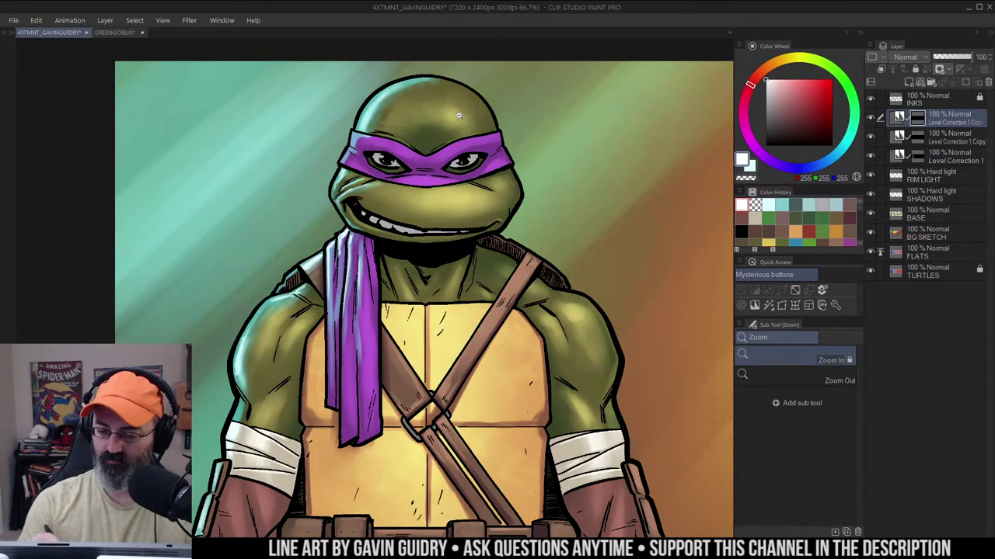
{"action": "left_click", "coordinate": [457, 114]}
{"action": "key", "text": "b"}
{"action": "left_click_drag", "start_coordinate": [449, 110], "coordinate": [458, 116]}
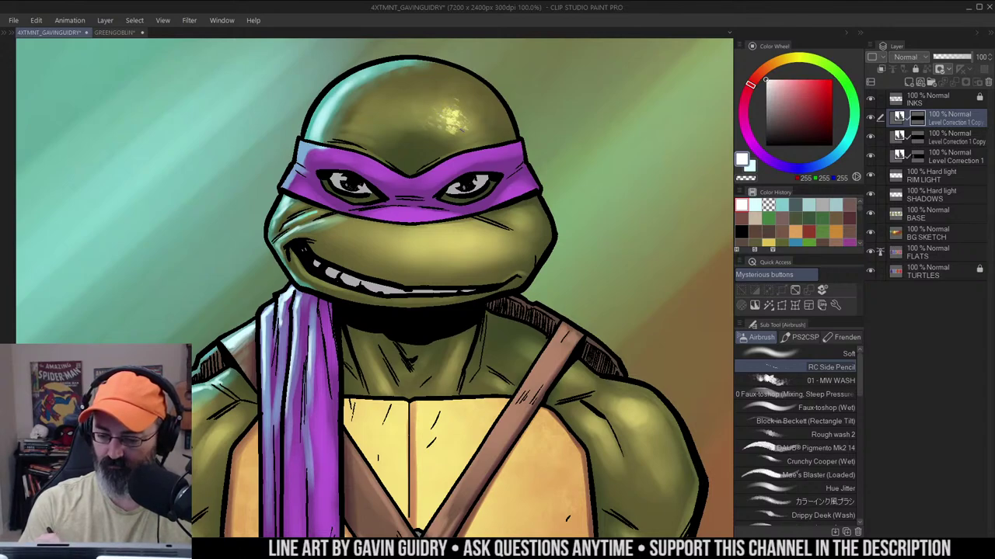
{"action": "key", "text": "slash"}
Examine the textured head highlight at several zoom levels, from the full figure to individual pixels, to judge the pencil texture
{"action": "left_click", "coordinate": [504, 119], "text": "alt"}
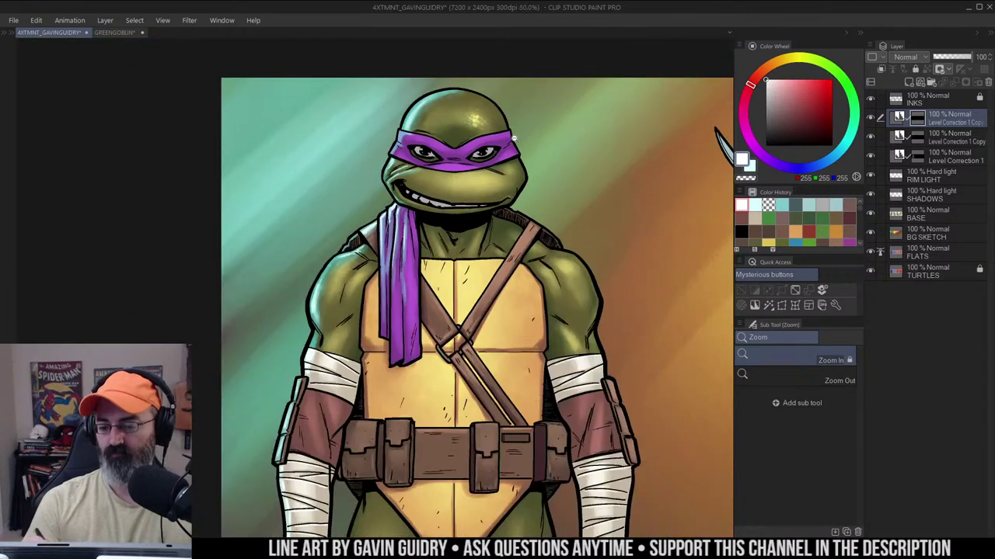
{"action": "left_click", "coordinate": [515, 139], "text": "alt"}
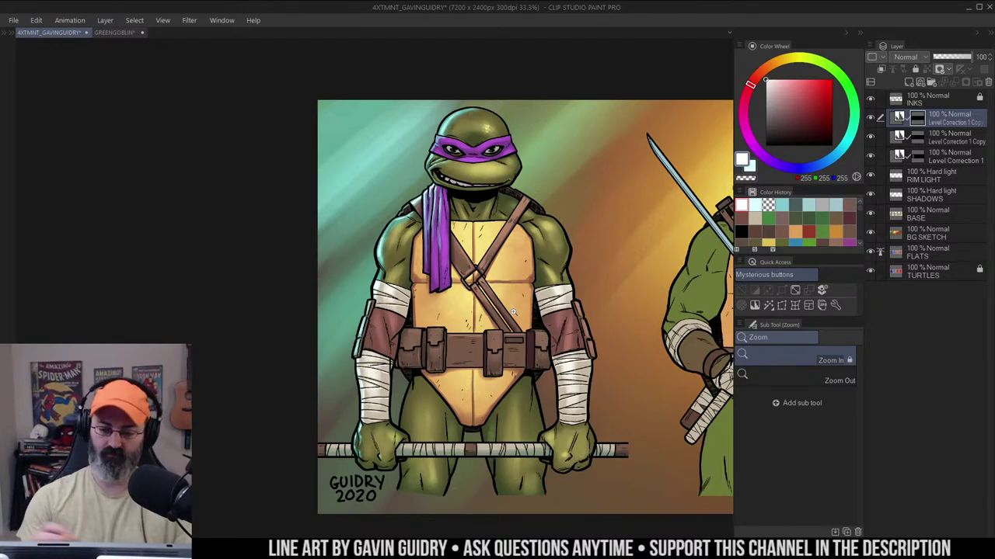
{"action": "left_click", "coordinate": [501, 154]}
{"action": "left_click", "coordinate": [501, 156]}
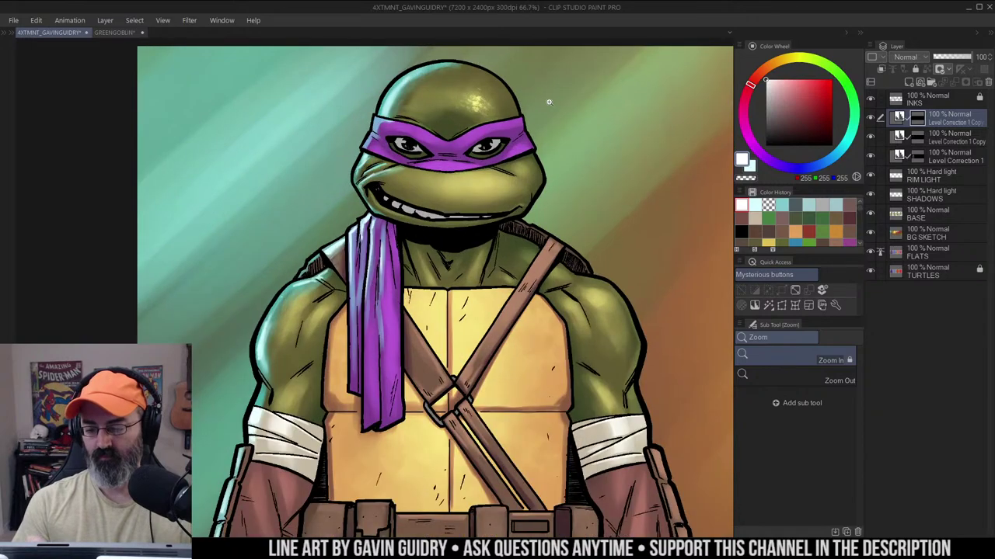
{"action": "left_click", "coordinate": [496, 101]}
{"action": "left_click", "coordinate": [496, 101]}
{"action": "left_click", "coordinate": [496, 102]}
{"action": "left_click", "coordinate": [493, 109]}
{"action": "left_click", "coordinate": [513, 140]}
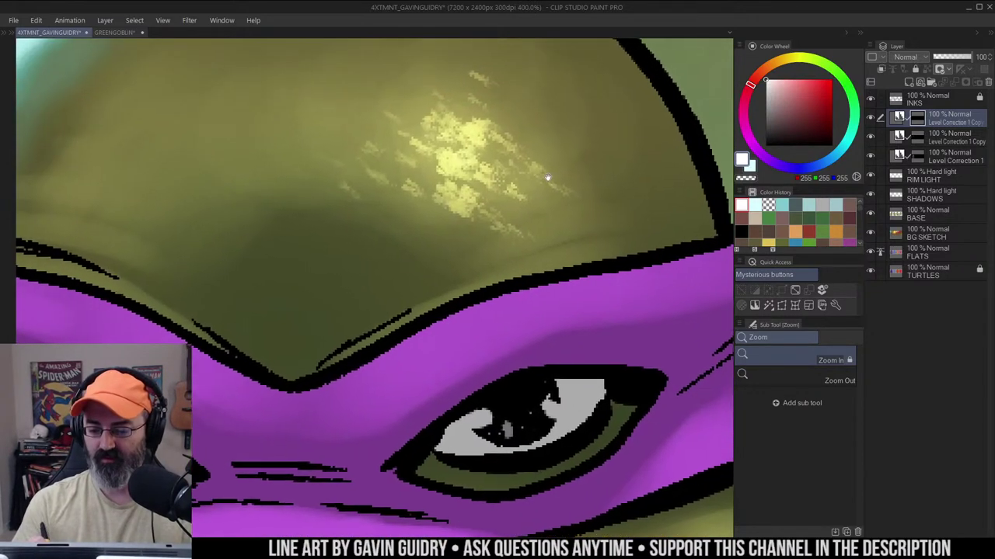
{"action": "left_click", "coordinate": [548, 186]}
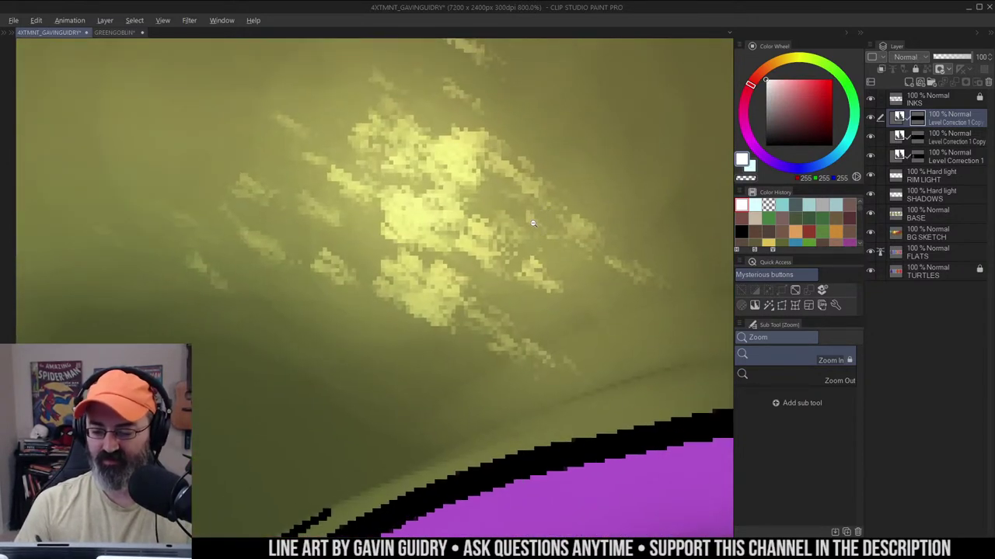
{"action": "left_click", "coordinate": [533, 224], "text": "alt"}
{"action": "left_click", "coordinate": [533, 224], "text": "alt"}
{"action": "left_click", "coordinate": [533, 224], "text": "alt"}
{"action": "left_click", "coordinate": [538, 216], "text": "alt"}
{"action": "left_click_drag", "start_coordinate": [595, 233], "coordinate": [486, 162]}
{"action": "left_click", "coordinate": [574, 171], "text": "alt"}
{"action": "left_click", "coordinate": [573, 171], "text": "alt"}
{"action": "left_click_drag", "start_coordinate": [574, 171], "coordinate": [453, 138]}
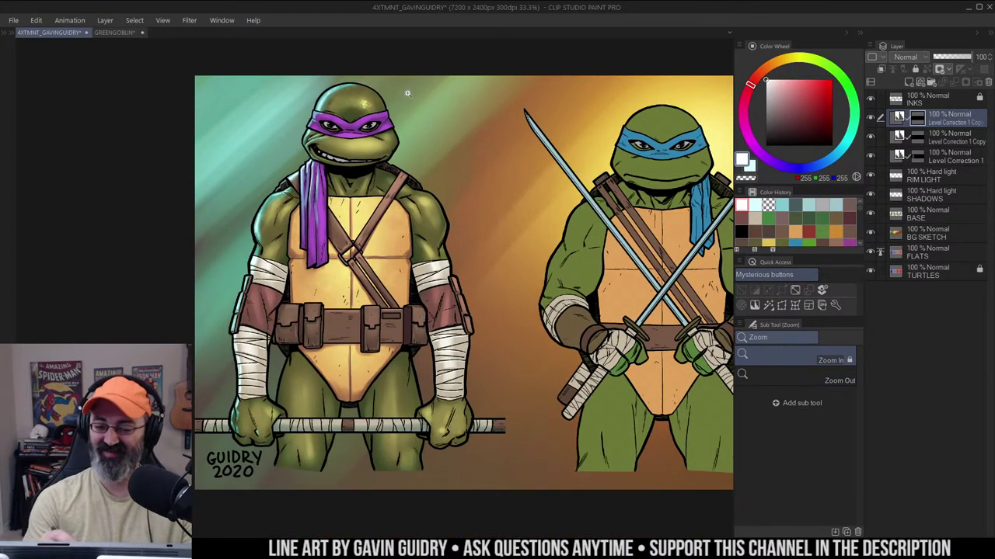
{"action": "scroll", "coordinate": [369, 111], "scroll_direction": "up", "scroll_amount": 5}
{"action": "scroll", "coordinate": [378, 109], "scroll_direction": "up", "scroll_amount": 4}
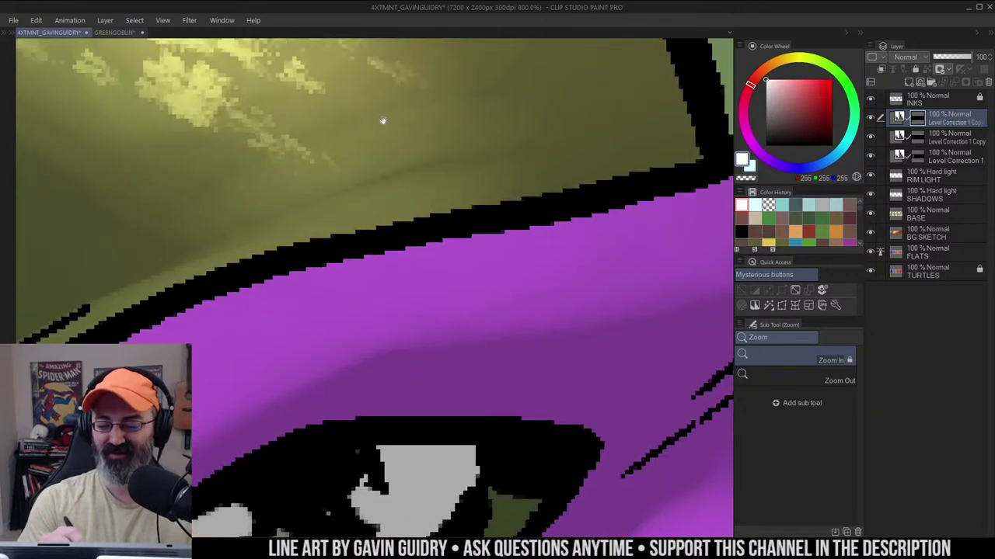
Paint a textured, brighter highlight across the purple-masked turtle's muzzle above the mouth with the RC Side Pencil brush
{"action": "scroll", "coordinate": [605, 366], "scroll_direction": "down", "scroll_amount": 9}
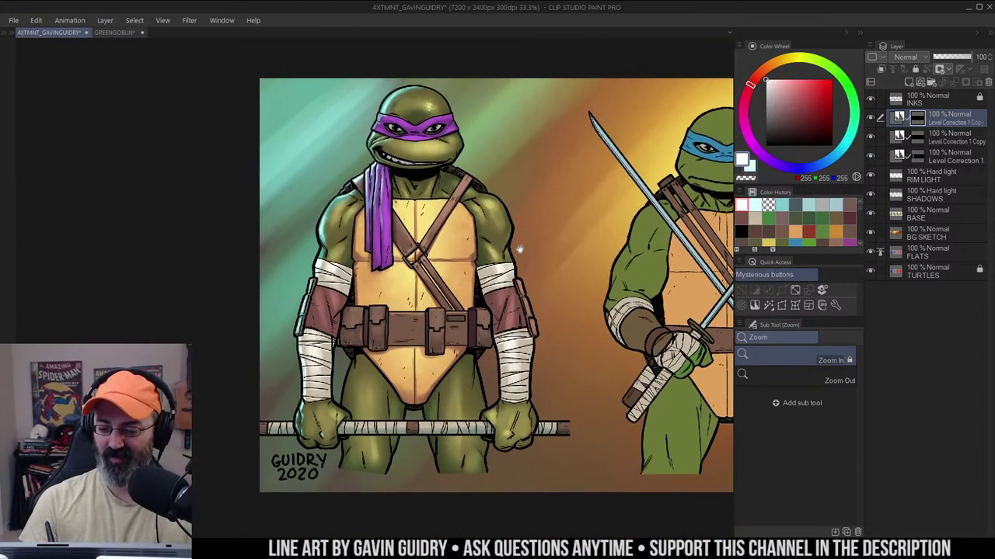
{"action": "scroll", "coordinate": [500, 189], "scroll_direction": "up", "scroll_amount": 3}
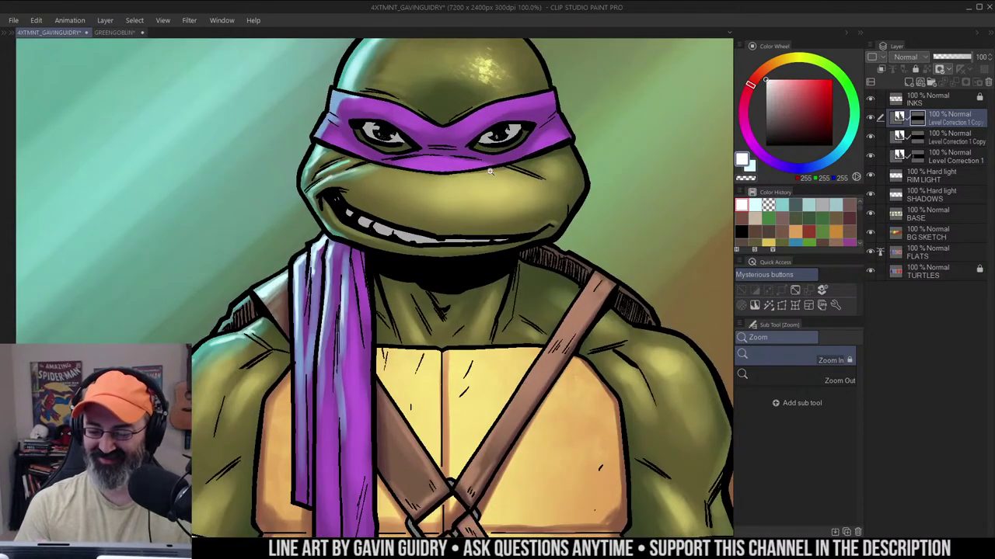
{"action": "key", "text": "b"}
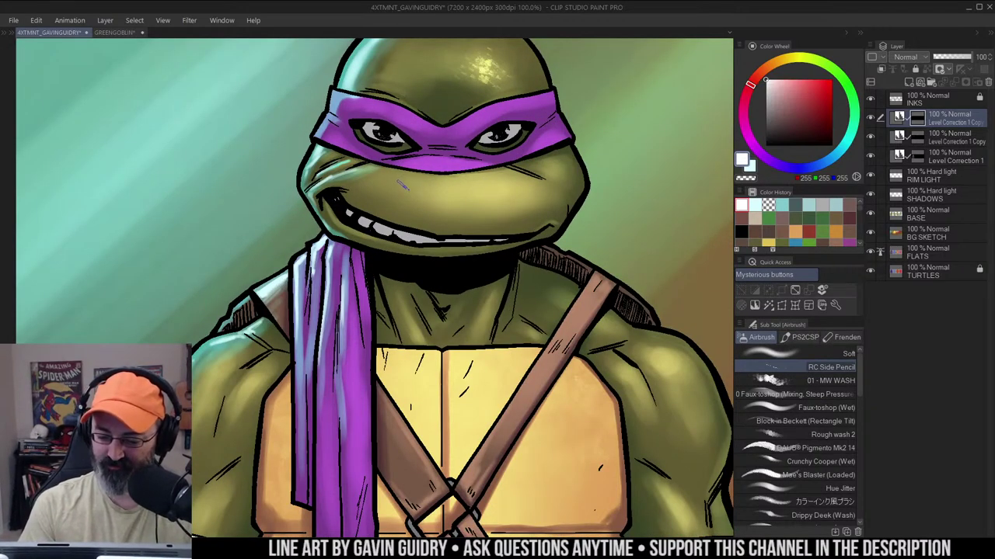
{"action": "mouse_move", "coordinate": [425, 188]}
{"action": "left_mouse_down"}
{"action": "mouse_move", "coordinate": [445, 202]}
{"action": "mouse_move", "coordinate": [457, 184]}
{"action": "mouse_move", "coordinate": [463, 205]}
{"action": "mouse_move", "coordinate": [476, 183]}
{"action": "mouse_move", "coordinate": [487, 206]}
{"action": "mouse_move", "coordinate": [517, 179]}
{"action": "mouse_move", "coordinate": [533, 187]}
{"action": "mouse_move", "coordinate": [515, 203]}
{"action": "mouse_move", "coordinate": [533, 189]}
{"action": "mouse_move", "coordinate": [543, 199]}
{"action": "mouse_move", "coordinate": [473, 187]}
{"action": "mouse_move", "coordinate": [496, 195]}
{"action": "left_mouse_up"}
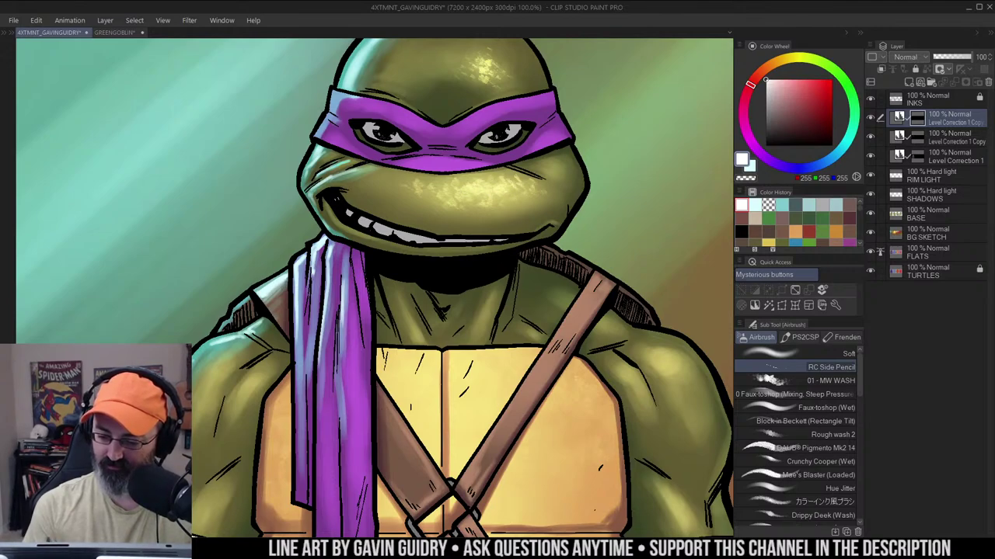
Soften the textured muzzle highlight with the Blend tool
{"action": "key", "text": "ctrl+space"}
{"action": "left_click", "coordinate": [519, 179], "text": "alt"}
{"action": "left_click", "coordinate": [519, 179], "text": "alt"}
{"action": "left_click", "coordinate": [538, 173], "text": "alt"}
{"action": "left_click", "coordinate": [536, 191]}
{"action": "left_click", "coordinate": [536, 192]}
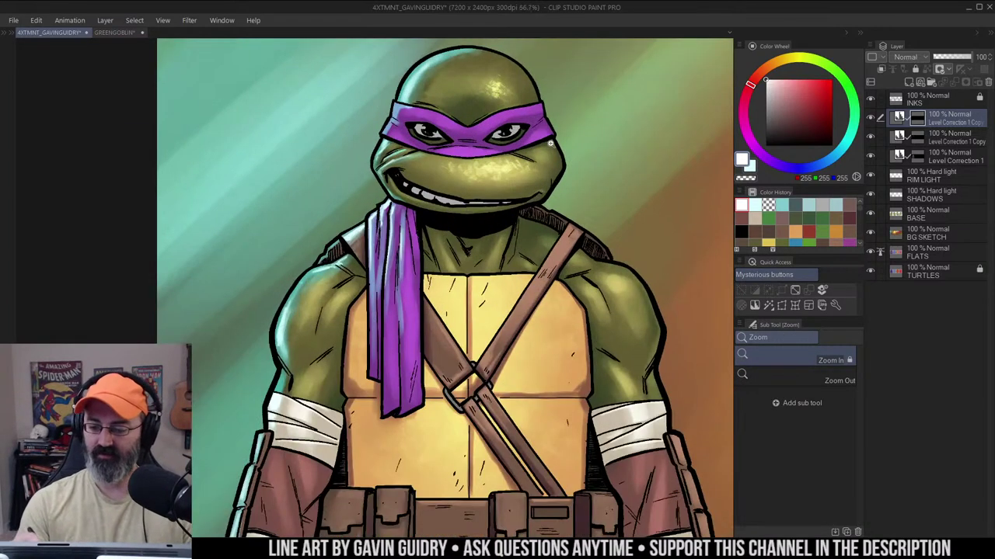
{"action": "key", "text": "j"}
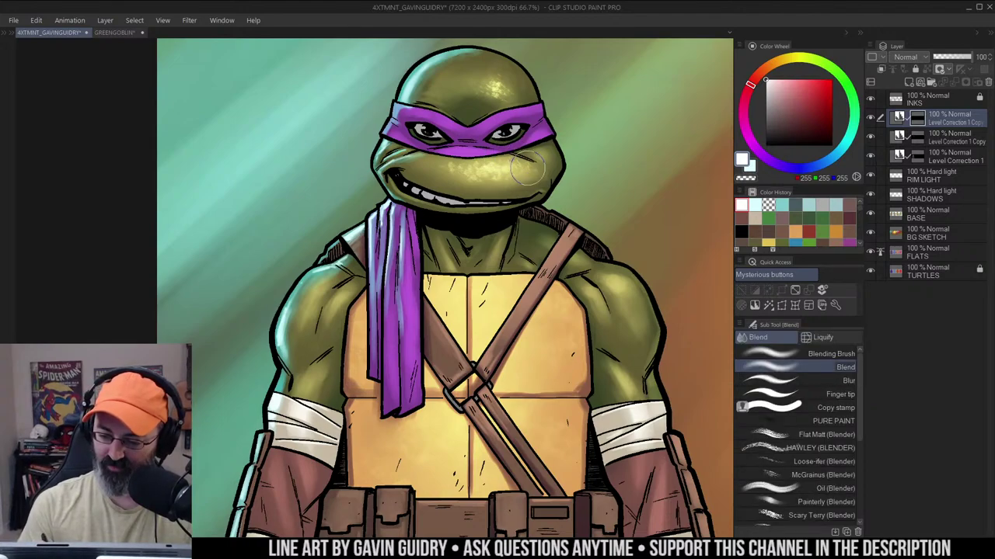
{"action": "mouse_move", "coordinate": [528, 168]}
{"action": "left_mouse_down"}
{"action": "mouse_move", "coordinate": [506, 185]}
{"action": "mouse_move", "coordinate": [471, 185]}
{"action": "mouse_move", "coordinate": [495, 189]}
{"action": "mouse_move", "coordinate": [442, 179]}
{"action": "mouse_move", "coordinate": [479, 183]}
{"action": "mouse_move", "coordinate": [450, 171]}
{"action": "mouse_move", "coordinate": [503, 187]}
{"action": "mouse_move", "coordinate": [468, 161]}
{"action": "mouse_move", "coordinate": [551, 178]}
{"action": "mouse_move", "coordinate": [516, 155]}
{"action": "left_mouse_up"}
Paint a smaller textured highlight on the cheek below the mask's outer edge with the RC Side Pencil brush
{"action": "key", "text": "/"}
{"action": "left_click", "coordinate": [561, 167], "text": "alt"}
{"action": "left_click", "coordinate": [561, 166], "text": "alt"}
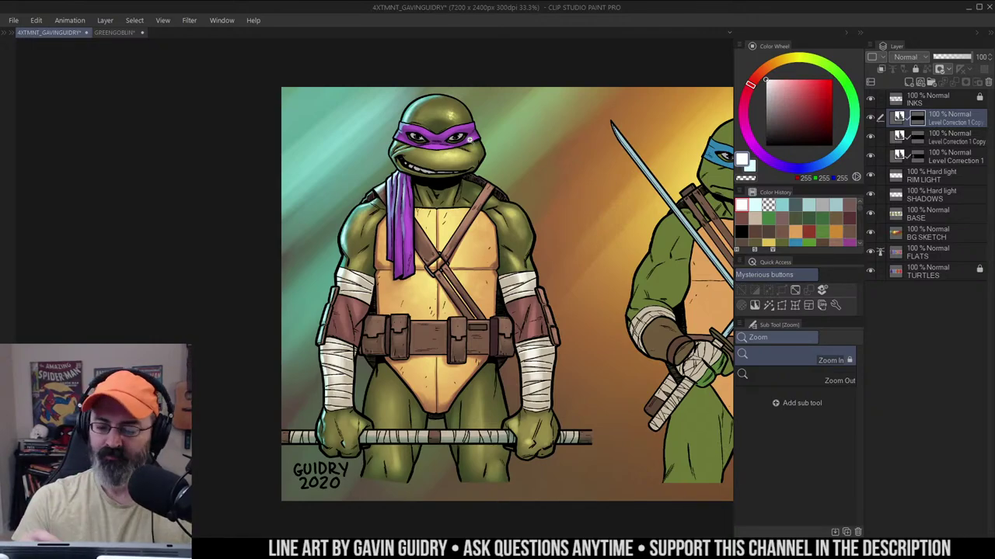
{"action": "left_click_drag", "start_coordinate": [471, 142], "coordinate": [530, 169]}
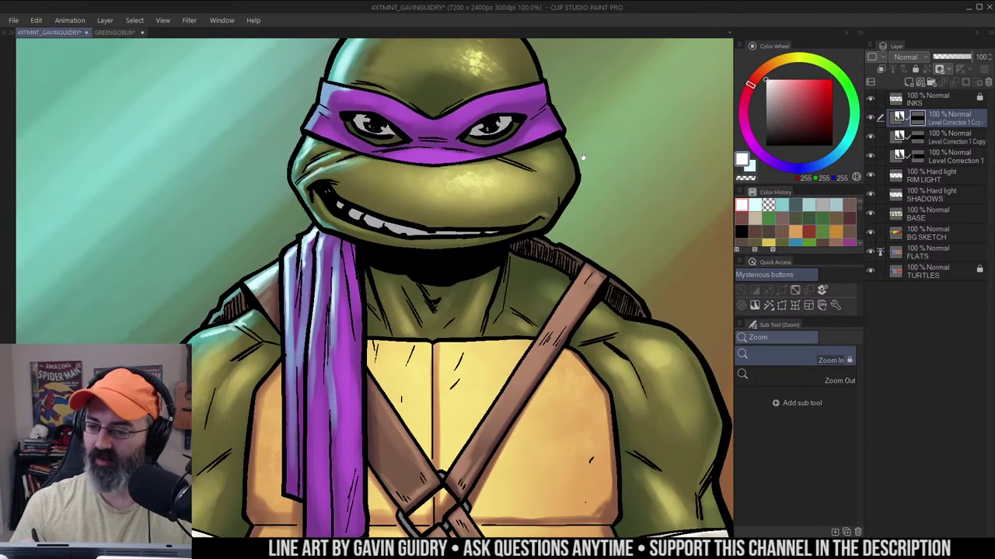
{"action": "key", "text": "b"}
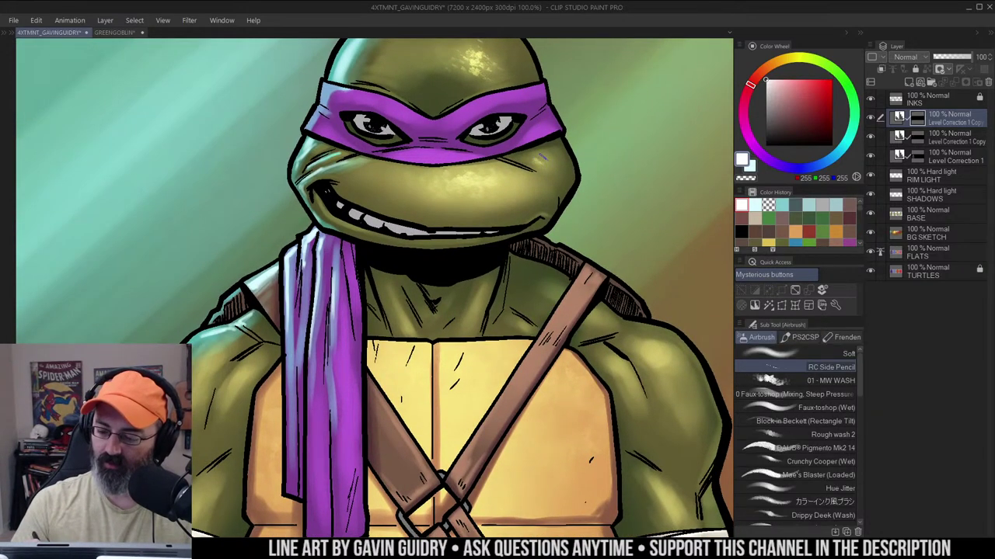
{"action": "left_click_drag", "start_coordinate": [547, 157], "coordinate": [557, 179]}
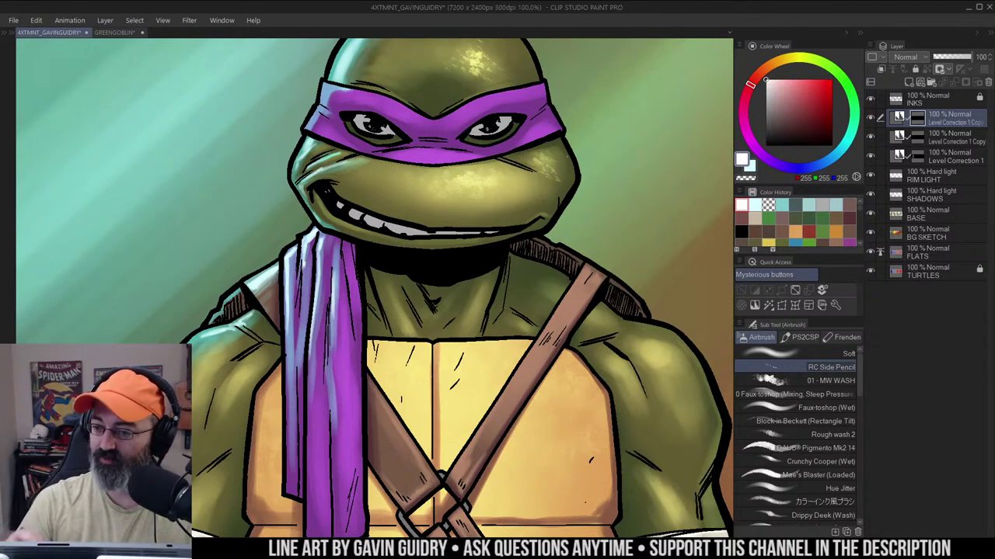
Soften the textured cheek highlight below the mask with the Blend tool
{"action": "left_click_drag", "start_coordinate": [573, 126], "coordinate": [568, 128]}
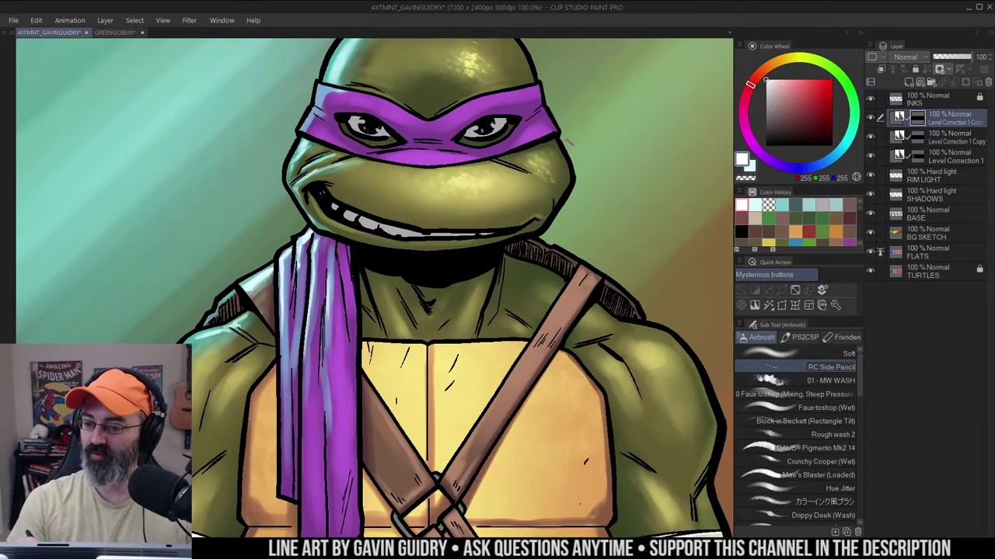
{"action": "key", "text": "j"}
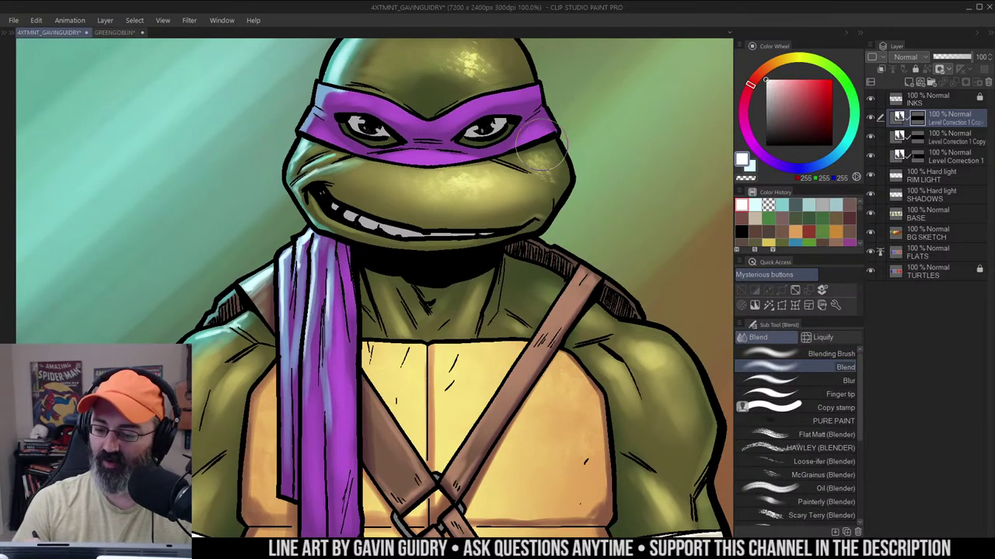
{"action": "left_click", "coordinate": [589, 173], "text": "alt"}
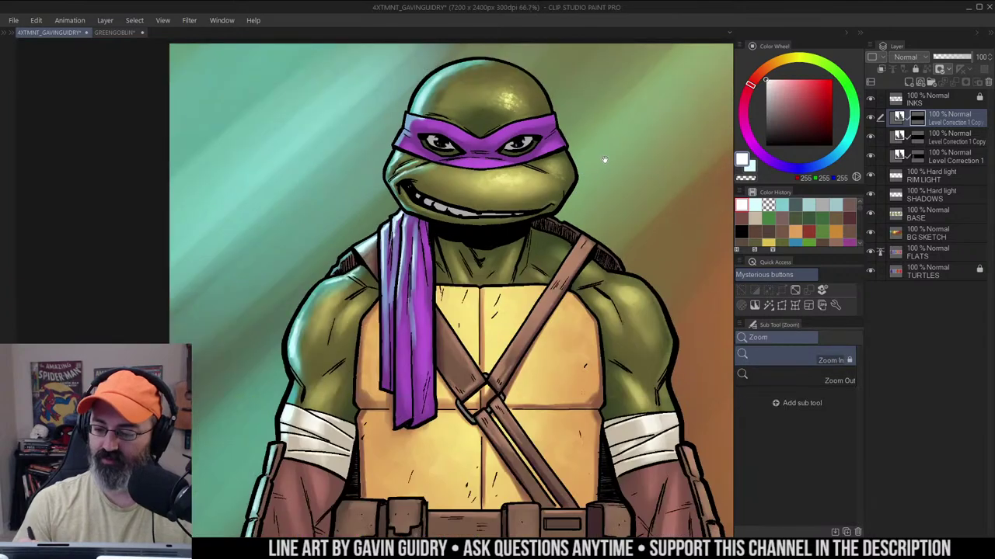
{"action": "left_click_drag", "start_coordinate": [604, 160], "coordinate": [577, 171]}
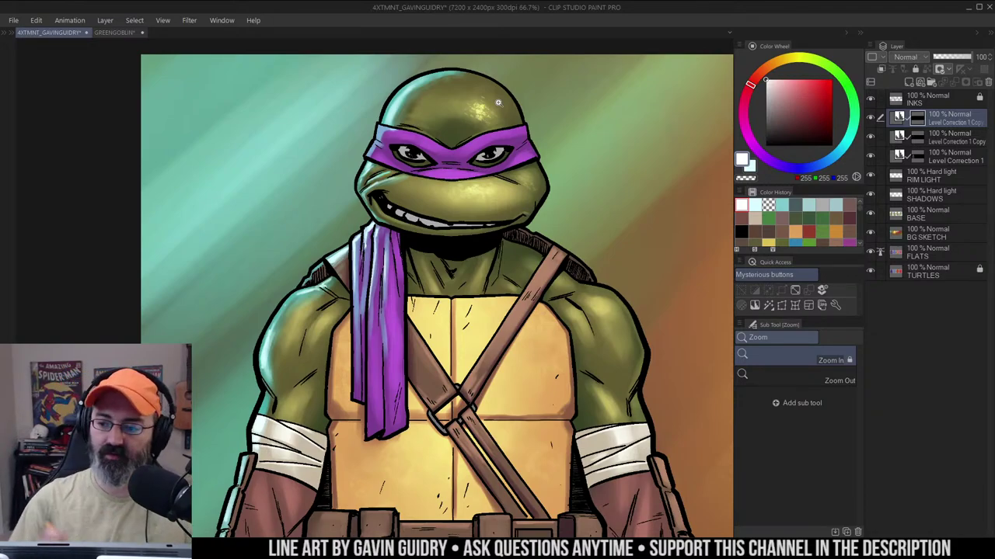
Compare the textured head, muzzle and cheek highlights with the rest of the figure at several zoom levels
{"action": "key", "text": "m"}
{"action": "left_click_drag", "start_coordinate": [568, 135], "coordinate": [551, 105]}
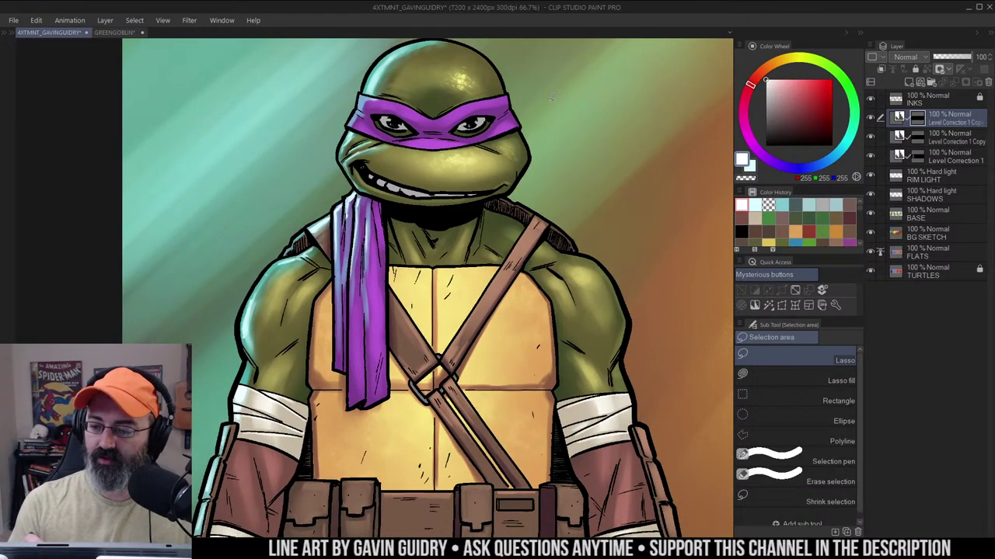
{"action": "scroll", "coordinate": [483, 177], "scroll_direction": "up", "scroll_amount": 2}
{"action": "key", "text": "b"}
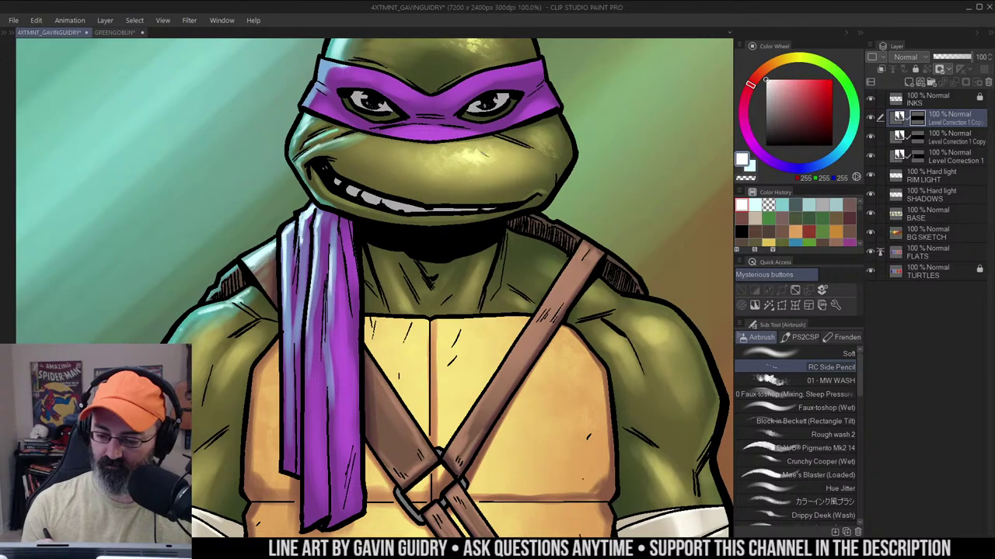
{"action": "key", "text": "slash"}
{"action": "scroll", "coordinate": [536, 158], "scroll_direction": "down", "scroll_amount": 2}
{"action": "mouse_move", "coordinate": [570, 152]}
{"action": "left_mouse_down"}
{"action": "mouse_move", "coordinate": [560, 144]}
{"action": "mouse_move", "coordinate": [549, 154]}
{"action": "mouse_move", "coordinate": [540, 143]}
{"action": "left_mouse_up"}
{"action": "scroll", "coordinate": [554, 166], "scroll_direction": "down", "scroll_amount": 1}
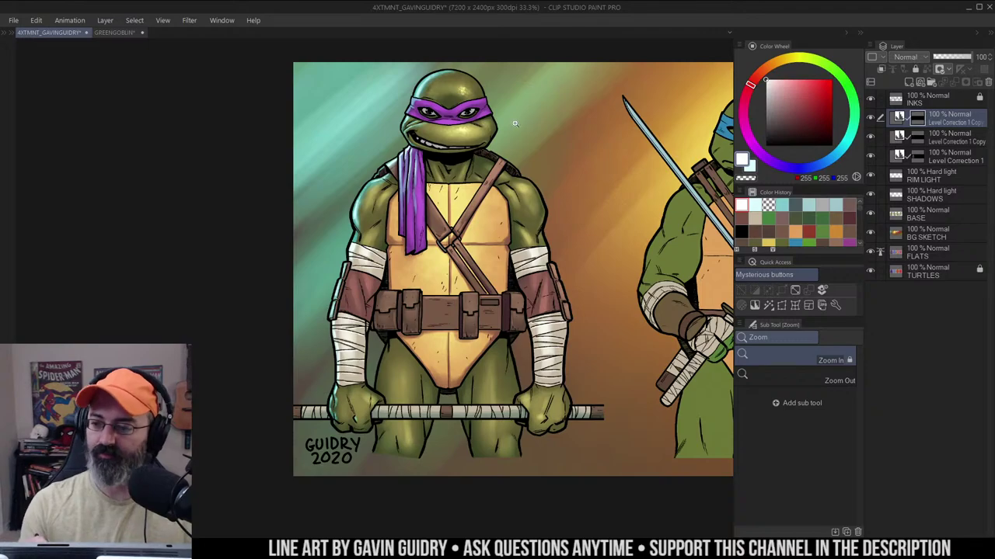
{"action": "left_click", "coordinate": [474, 171]}
{"action": "left_click", "coordinate": [522, 198]}
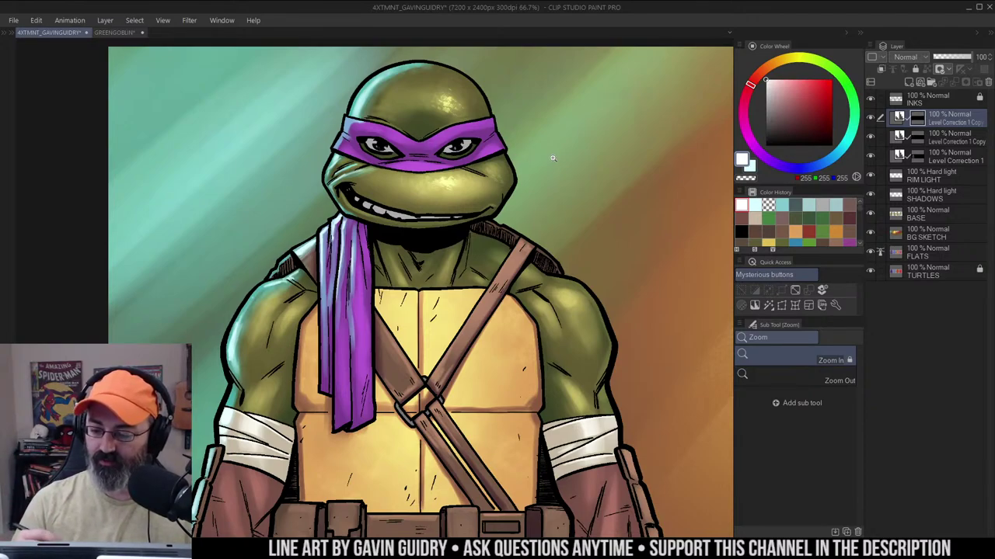
{"action": "left_click", "coordinate": [508, 153], "text": "alt"}
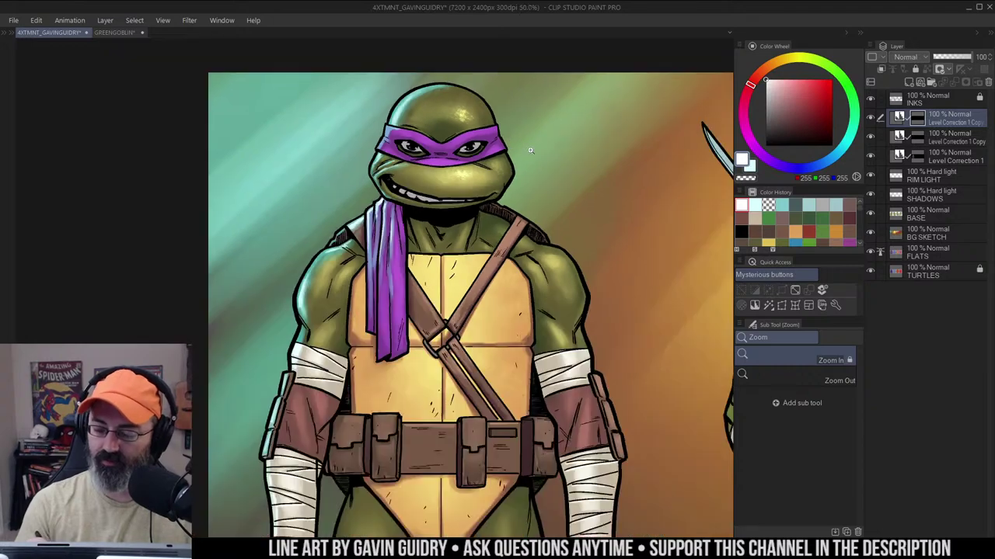
{"action": "left_click_drag", "start_coordinate": [553, 159], "coordinate": [537, 147]}
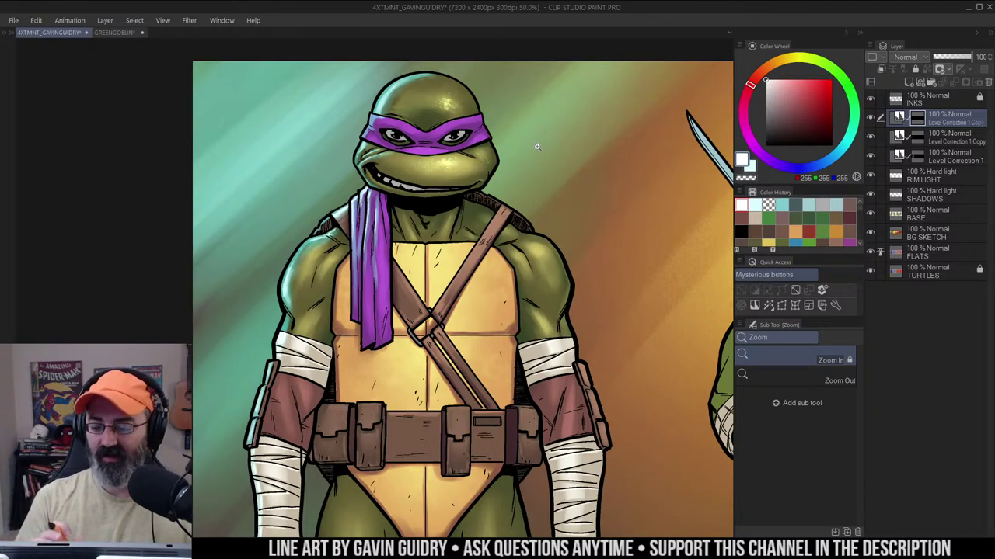
{"action": "left_click", "coordinate": [532, 168], "text": "alt"}
{"action": "left_click_drag", "start_coordinate": [531, 171], "coordinate": [521, 191]}
{"action": "left_click", "coordinate": [495, 188]}
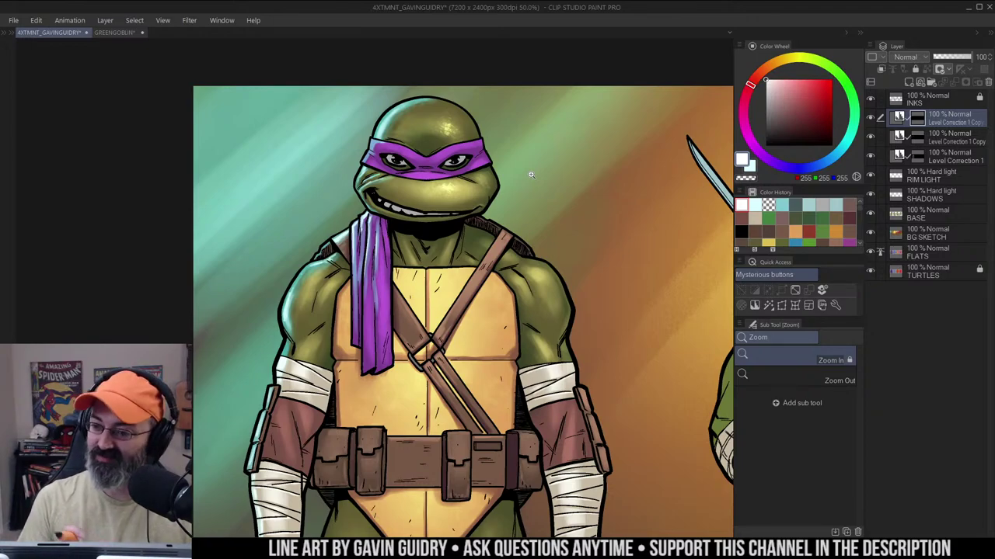
Examine the pencil texture of the muzzle and forehead highlights close up, and judge it against the full figure
{"action": "left_click", "coordinate": [445, 146]}
{"action": "left_click", "coordinate": [440, 145]}
{"action": "left_click", "coordinate": [466, 167]}
{"action": "left_click", "coordinate": [469, 167]}
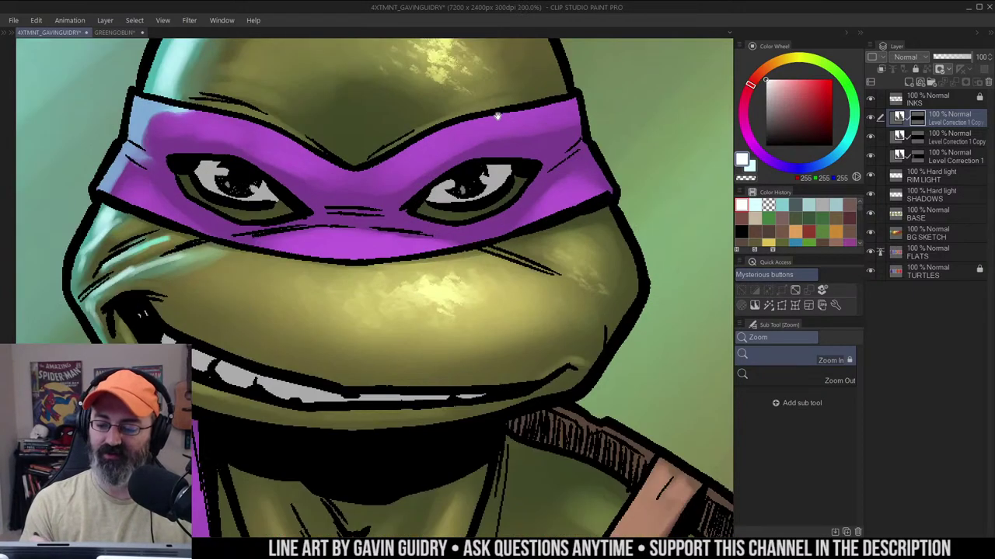
{"action": "left_click_drag", "start_coordinate": [497, 116], "coordinate": [557, 212]}
{"action": "left_click", "coordinate": [502, 185]}
{"action": "left_click", "coordinate": [522, 147], "text": "alt"}
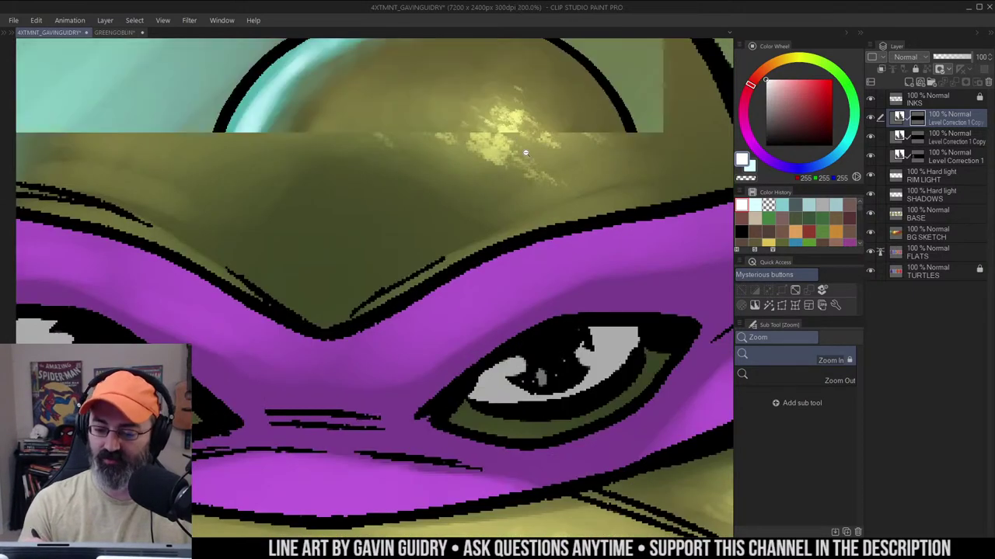
{"action": "left_click", "coordinate": [522, 148], "text": "alt"}
{"action": "scroll", "coordinate": [578, 202], "scroll_direction": "down", "scroll_amount": 1}
{"action": "scroll", "coordinate": [498, 198], "scroll_direction": "down", "scroll_amount": 2}
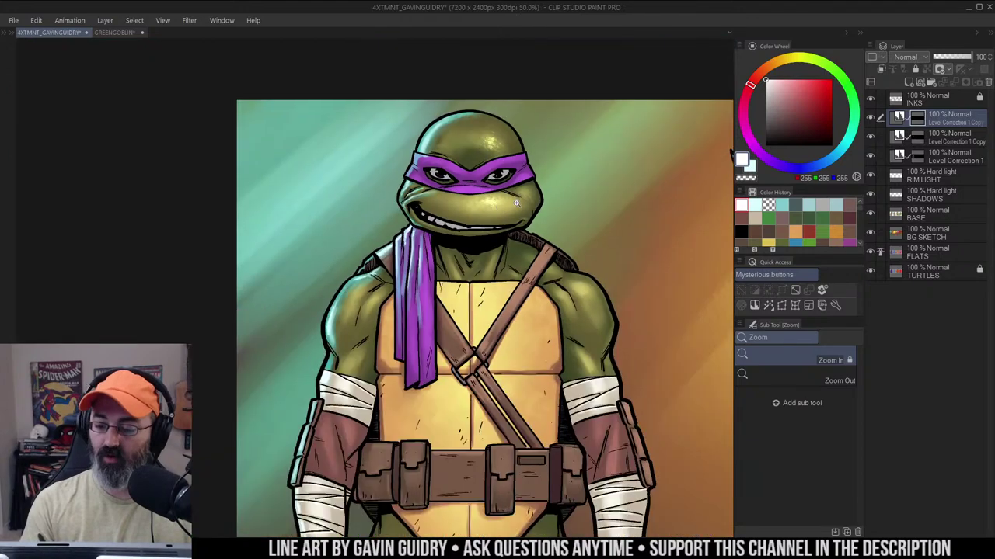
{"action": "scroll", "coordinate": [504, 191], "scroll_direction": "down", "scroll_amount": 1}
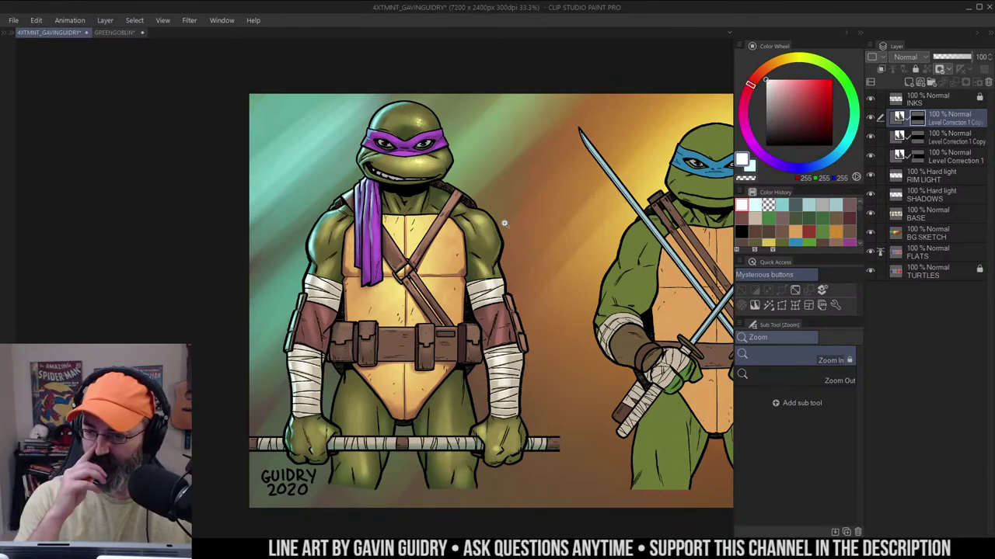
Paint textured highlights on the top of the shoulder beside the chest strap with the RC Side Pencil brush
{"action": "left_click", "coordinate": [429, 193]}
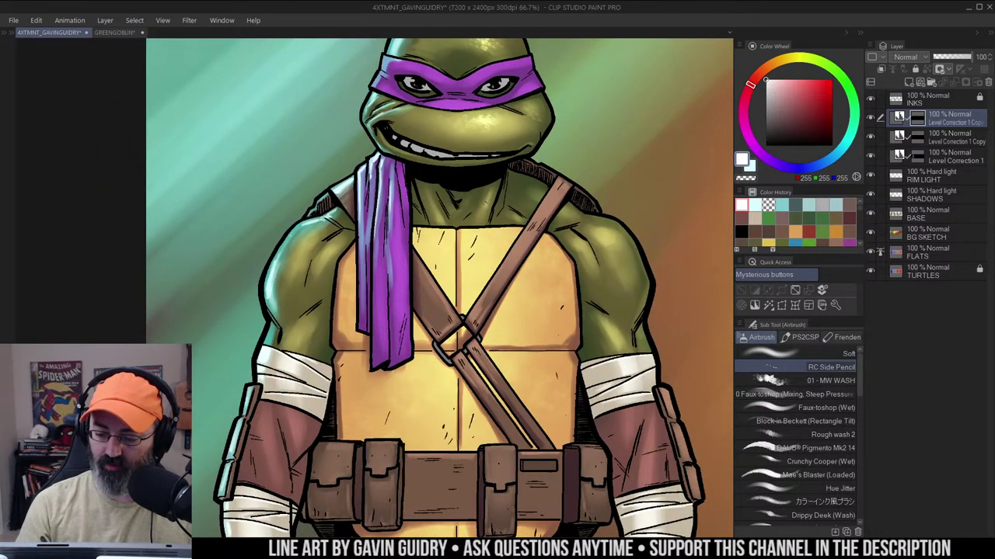
{"action": "left_click", "coordinate": [487, 204]}
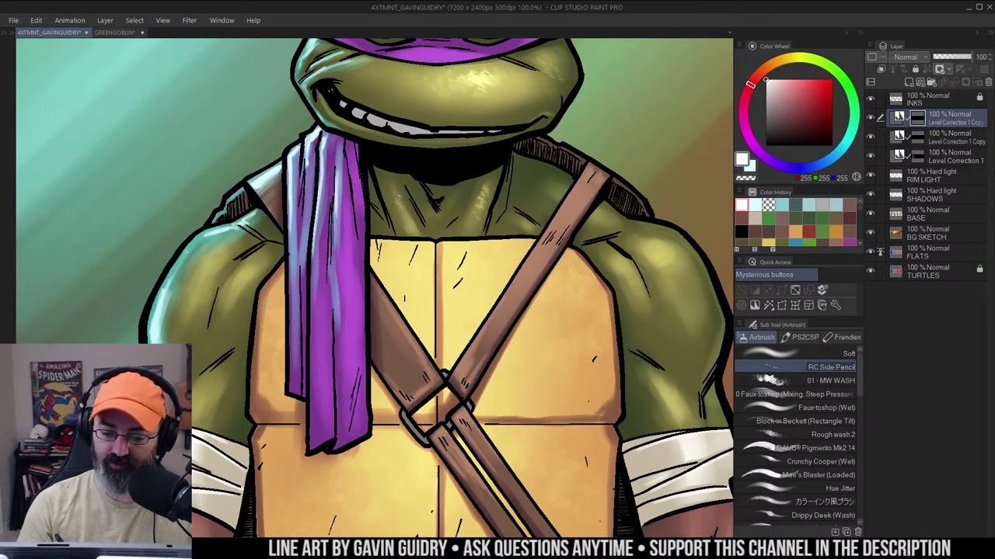
{"action": "left_click", "coordinate": [520, 222], "text": "alt"}
{"action": "left_click", "coordinate": [520, 222], "text": "alt"}
{"action": "left_click_drag", "start_coordinate": [580, 192], "coordinate": [594, 106]}
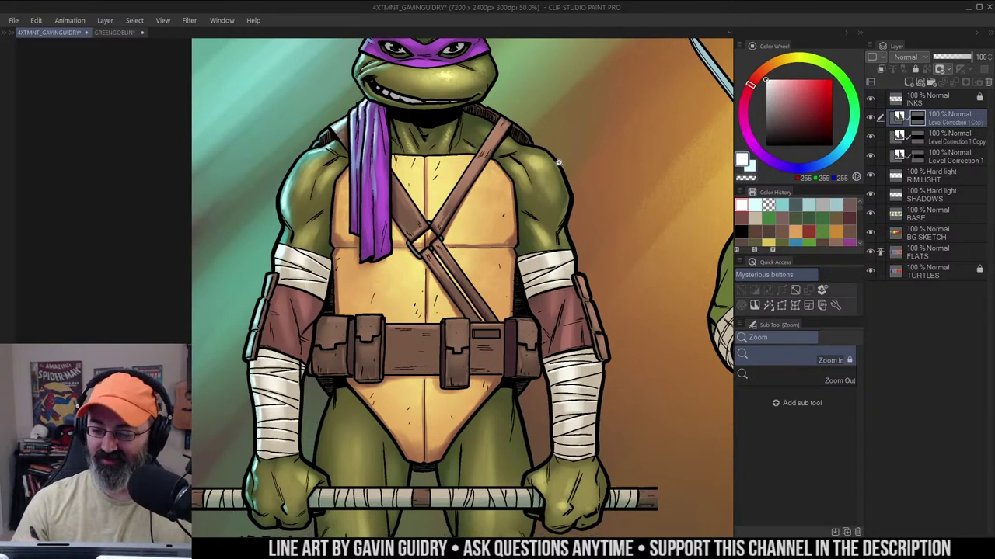
{"action": "left_click", "coordinate": [551, 178]}
{"action": "left_click", "coordinate": [552, 178]}
{"action": "key", "text": "b"}
{"action": "mouse_move", "coordinate": [522, 146]}
{"action": "left_mouse_down"}
{"action": "mouse_move", "coordinate": [522, 165]}
{"action": "mouse_move", "coordinate": [540, 154]}
{"action": "mouse_move", "coordinate": [536, 144]}
{"action": "mouse_move", "coordinate": [507, 148]}
{"action": "mouse_move", "coordinate": [544, 161]}
{"action": "mouse_move", "coordinate": [533, 176]}
{"action": "mouse_move", "coordinate": [542, 161]}
{"action": "left_mouse_up"}
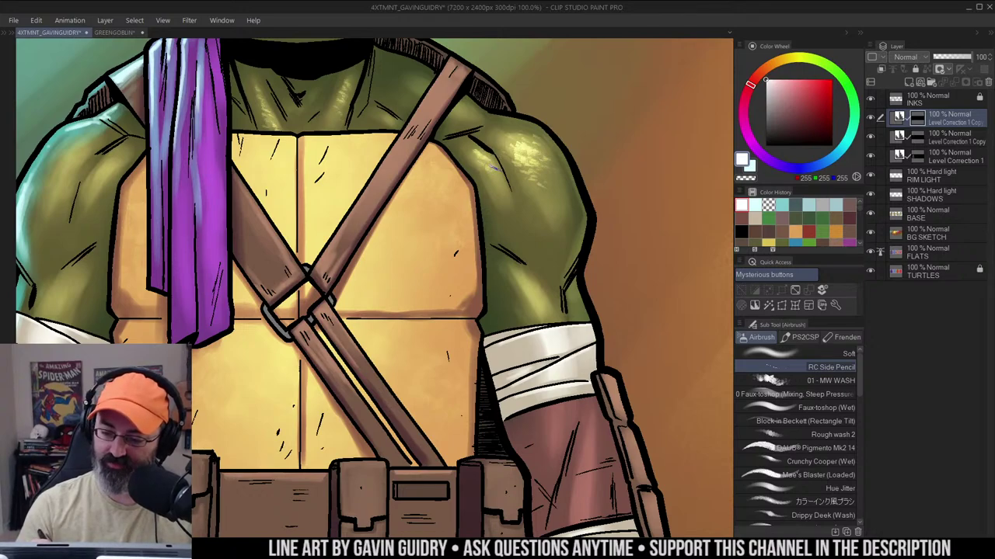
Trim the inner part of the textured shoulder highlight with transparent colour, and check the shoulder against the full figure
{"action": "key", "text": "c"}
{"action": "left_click_drag", "start_coordinate": [469, 150], "coordinate": [482, 153]}
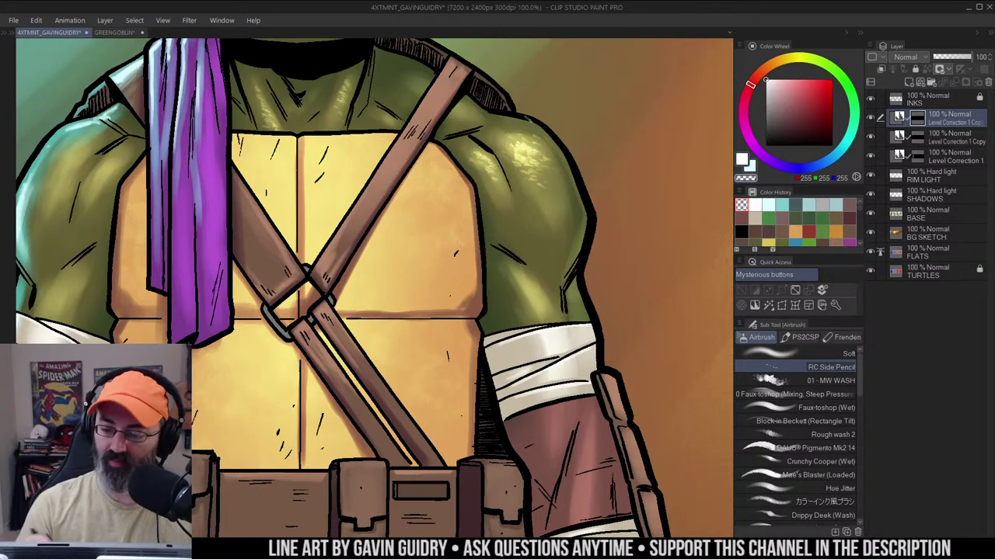
{"action": "left_click_drag", "start_coordinate": [537, 136], "coordinate": [590, 118]}
{"action": "left_click", "coordinate": [581, 140], "text": "ctrl+alt"}
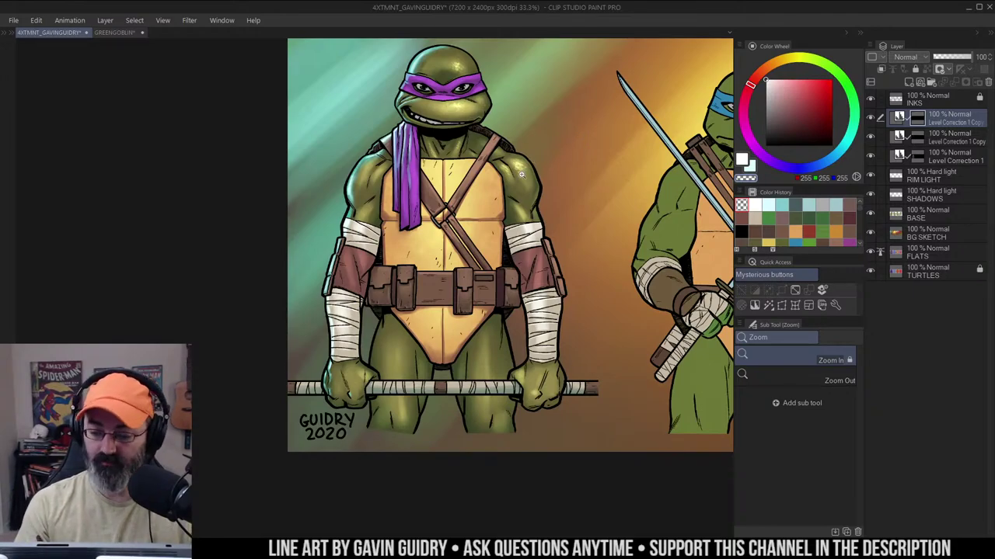
{"action": "left_click", "coordinate": [525, 159]}
{"action": "left_click_drag", "start_coordinate": [551, 170], "coordinate": [496, 182]}
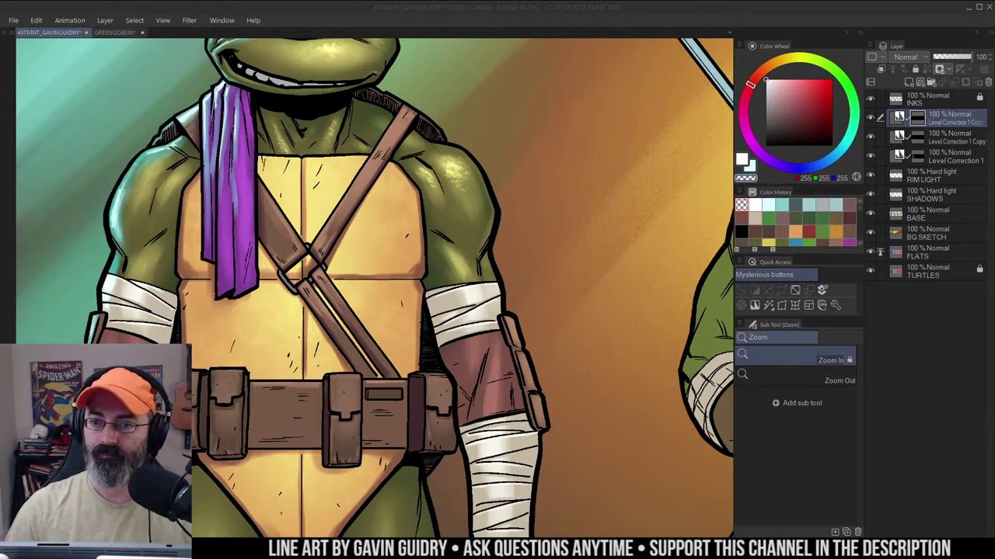
Create a new canvas from the basketball photo on the clipboard and examine the highlight on its pebbled surface close up
{"action": "left_click", "coordinate": [13, 21]}
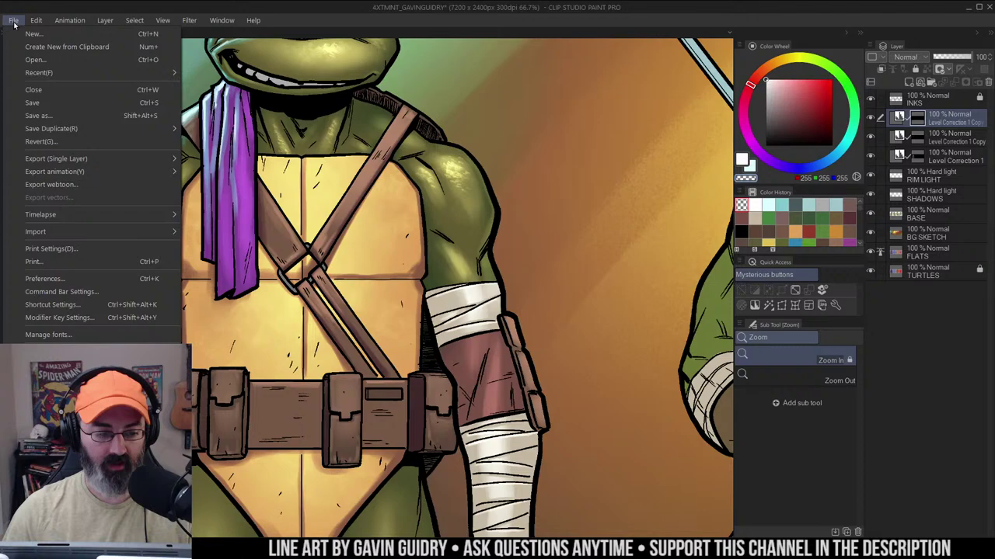
{"action": "left_click", "coordinate": [66, 46]}
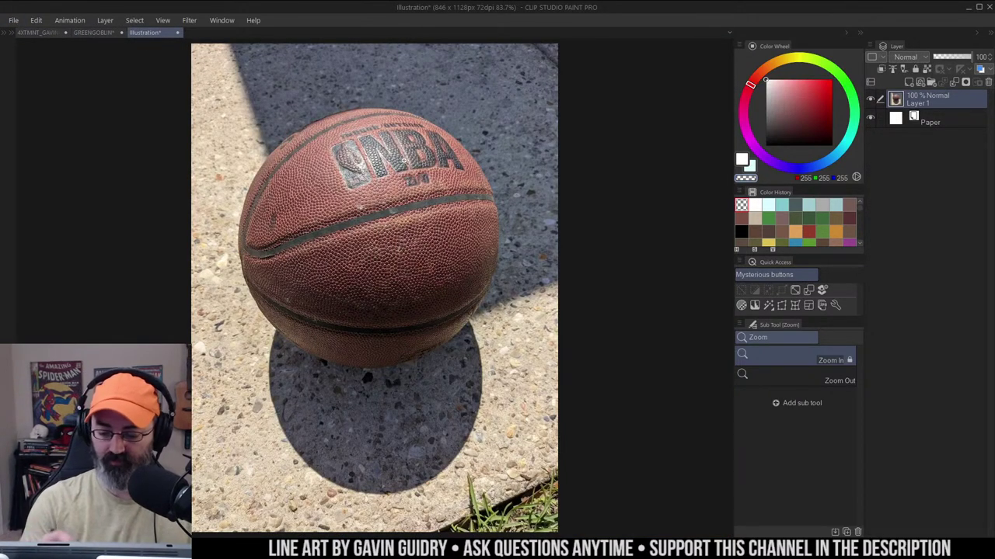
{"action": "left_click", "coordinate": [405, 161]}
{"action": "left_click", "coordinate": [405, 161]}
{"action": "left_click_drag", "start_coordinate": [405, 161], "coordinate": [608, 170]}
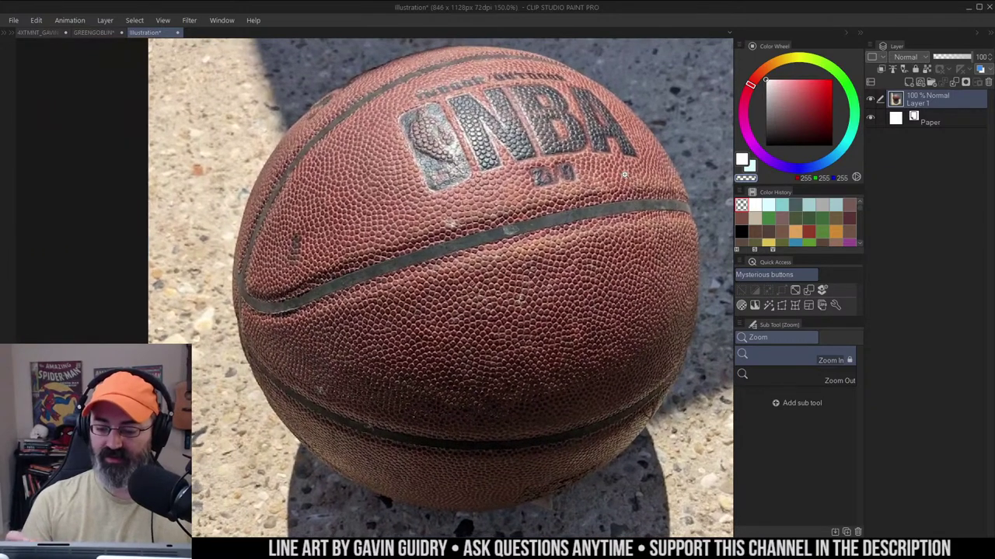
Lasso the textured midtone area just below the basketball's centre seam, and clear the selection
{"action": "key", "text": "m"}
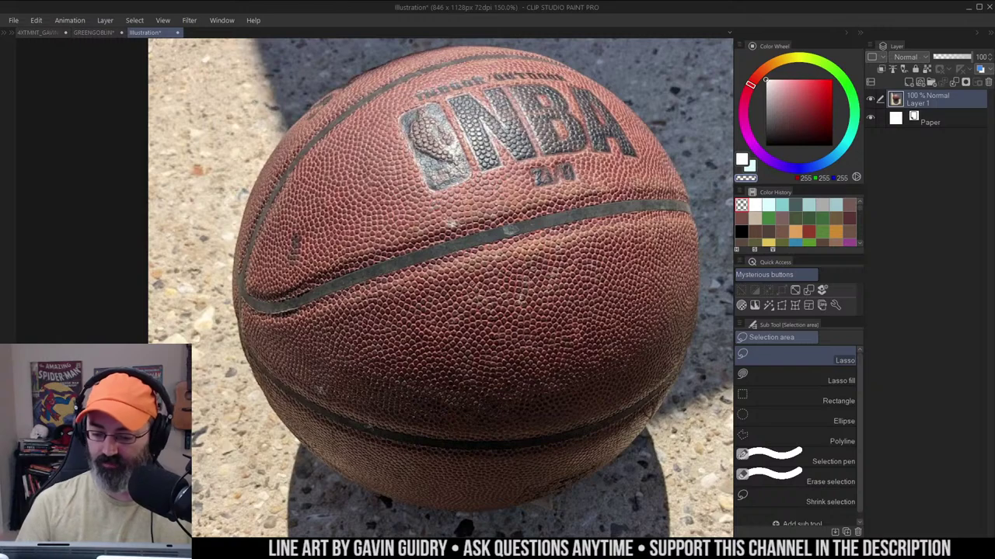
{"action": "left_click_drag", "start_coordinate": [618, 242], "coordinate": [609, 240]}
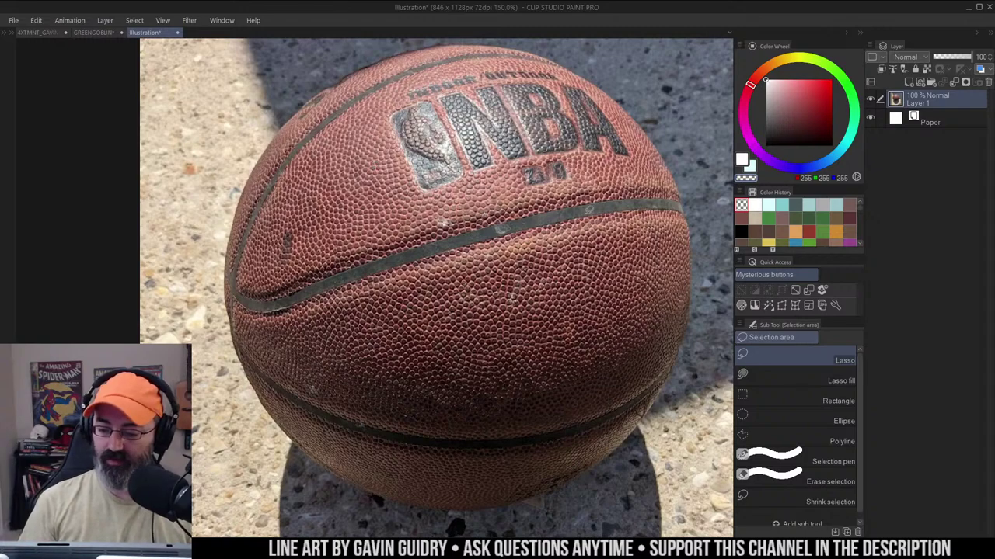
{"action": "key", "text": "ctrl+space"}
{"action": "left_click", "coordinate": [556, 244]}
{"action": "mouse_move", "coordinate": [556, 244]}
{"action": "left_mouse_down"}
{"action": "mouse_move", "coordinate": [560, 200]}
{"action": "mouse_move", "coordinate": [536, 176]}
{"action": "mouse_move", "coordinate": [326, 326]}
{"action": "mouse_move", "coordinate": [645, 342]}
{"action": "mouse_move", "coordinate": [544, 180]}
{"action": "left_mouse_up"}
{"action": "left_click_drag", "start_coordinate": [489, 195], "coordinate": [289, 319]}
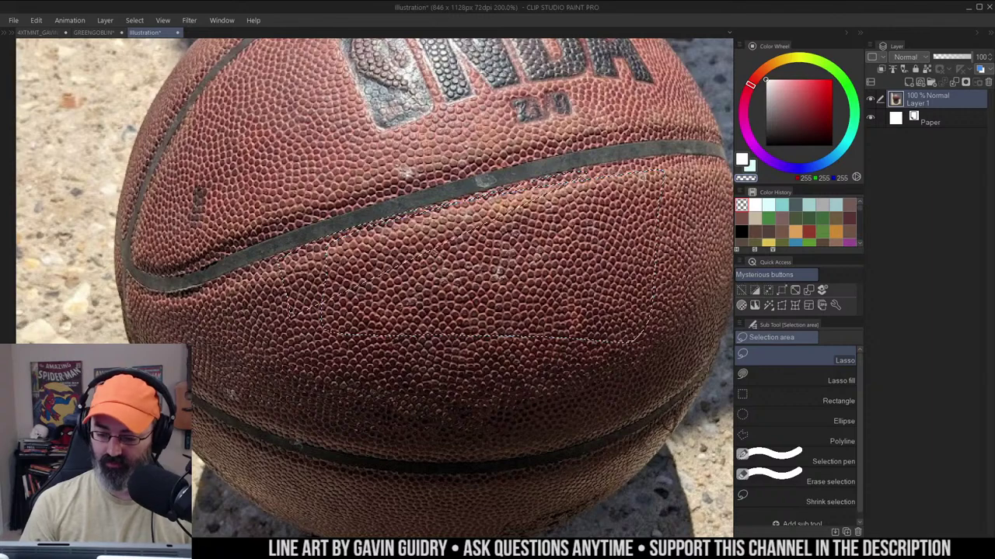
{"action": "left_click_drag", "start_coordinate": [389, 287], "coordinate": [401, 310]}
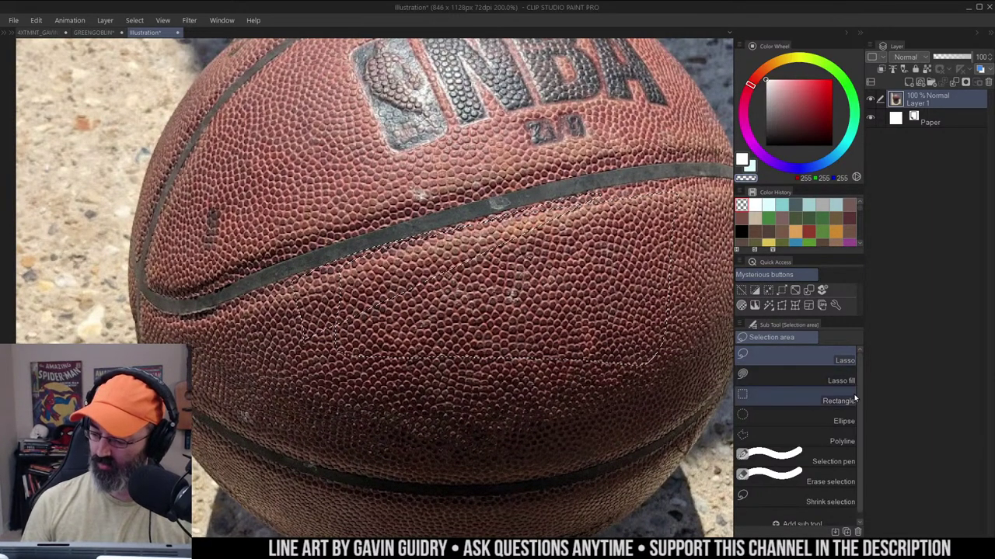
{"action": "key", "text": "b"}
{"action": "key", "text": "ctrl+d"}
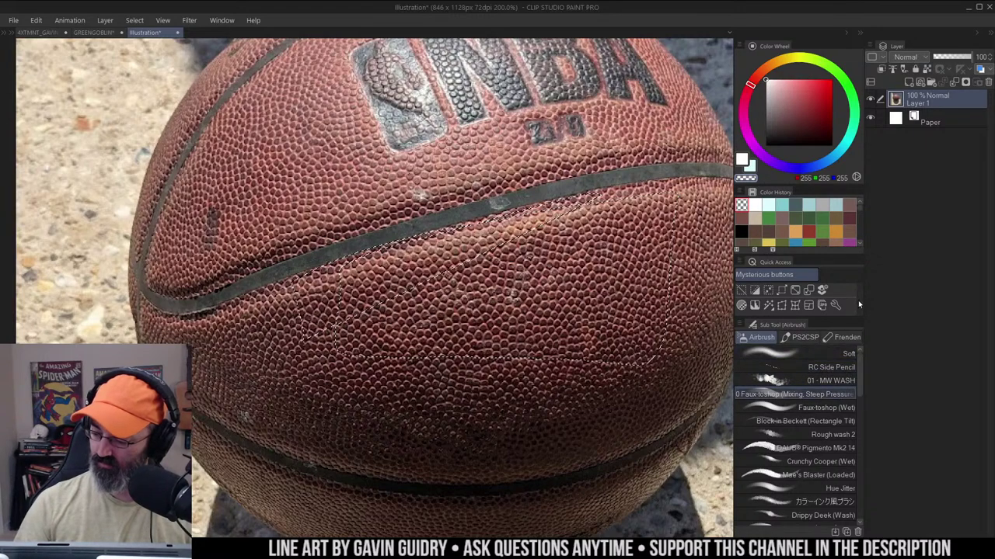
{"action": "key", "text": "m"}
{"action": "key", "text": "b"}
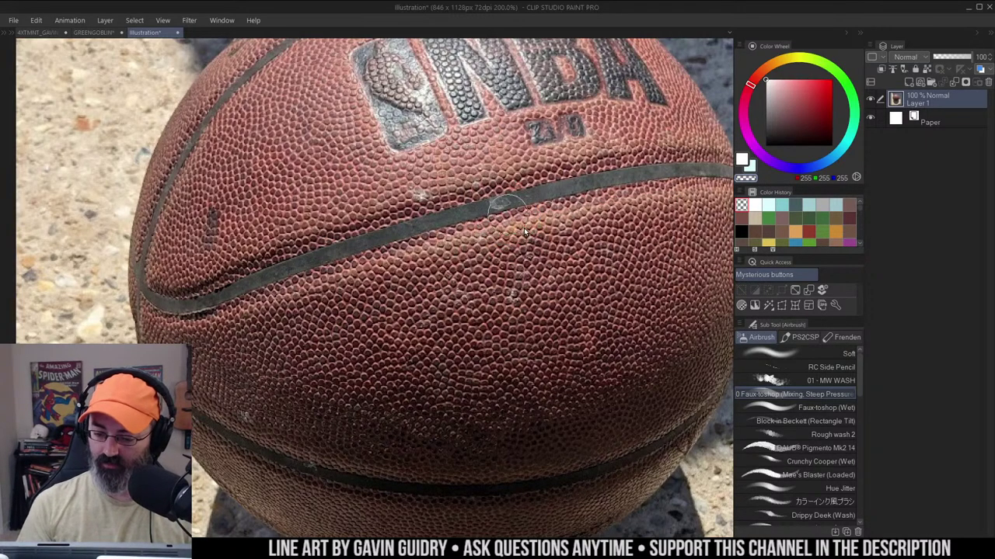
Outline the midtone area below the centre seam and the lighter areas above it in white, and undo the upper outlines
{"action": "mouse_move", "coordinate": [307, 299]}
{"action": "left_mouse_down"}
{"action": "mouse_move", "coordinate": [688, 253]}
{"action": "mouse_move", "coordinate": [241, 357]}
{"action": "mouse_move", "coordinate": [291, 287]}
{"action": "left_mouse_up"}
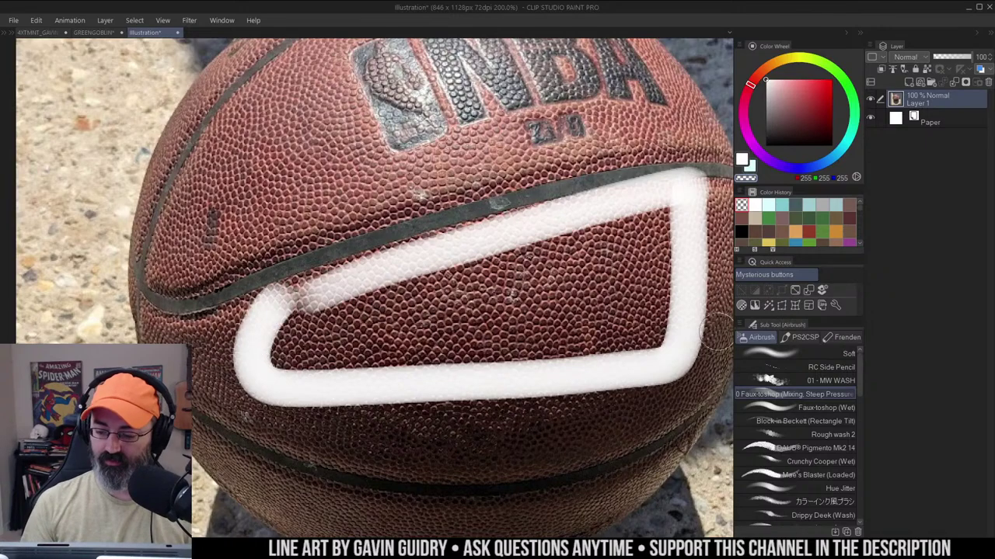
{"action": "mouse_move", "coordinate": [404, 186]}
{"action": "left_mouse_down"}
{"action": "mouse_move", "coordinate": [187, 264]}
{"action": "mouse_move", "coordinate": [377, 190]}
{"action": "left_mouse_up"}
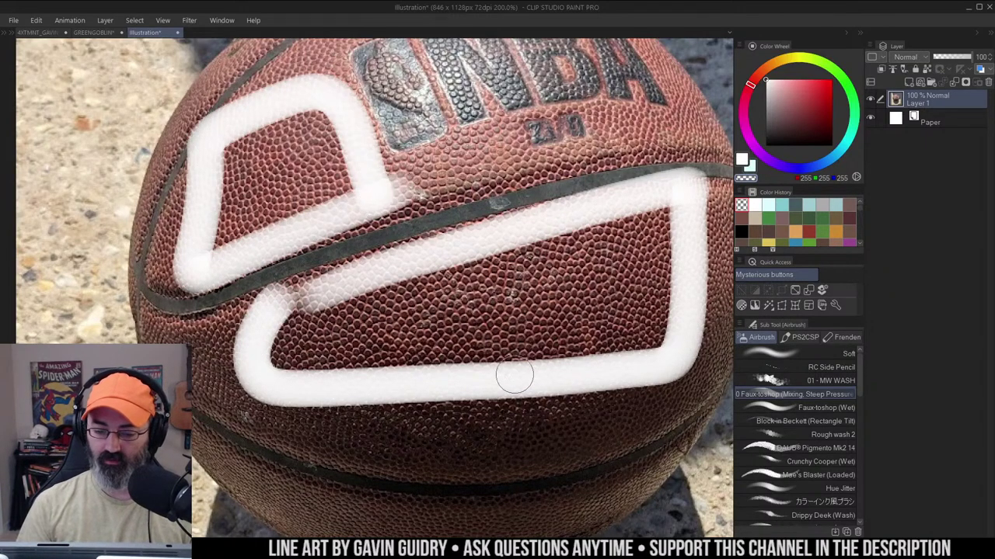
{"action": "scroll", "coordinate": [561, 146], "scroll_direction": "up", "scroll_amount": 5}
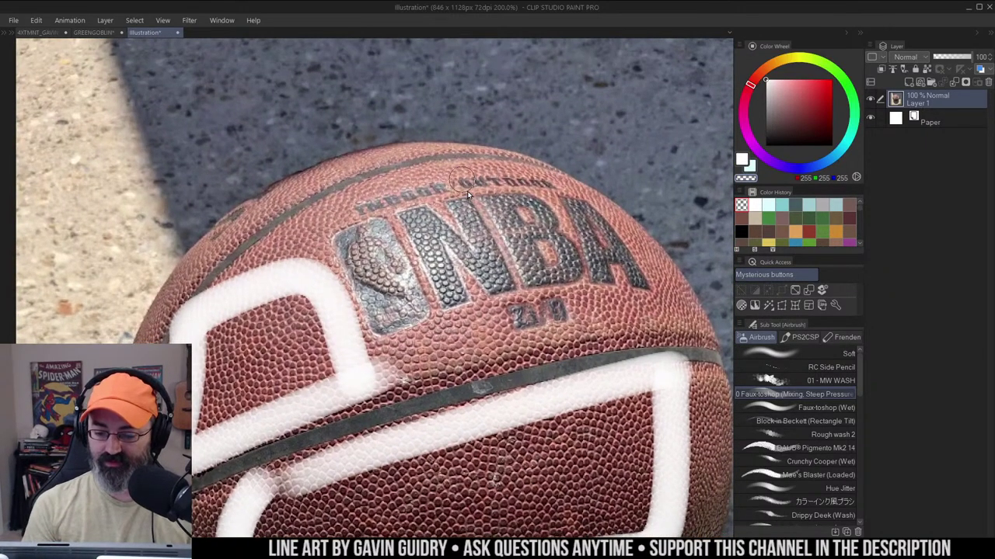
{"action": "mouse_move", "coordinate": [425, 178]}
{"action": "left_mouse_down"}
{"action": "mouse_move", "coordinate": [388, 192]}
{"action": "mouse_move", "coordinate": [514, 166]}
{"action": "mouse_move", "coordinate": [371, 175]}
{"action": "mouse_move", "coordinate": [353, 194]}
{"action": "left_mouse_up"}
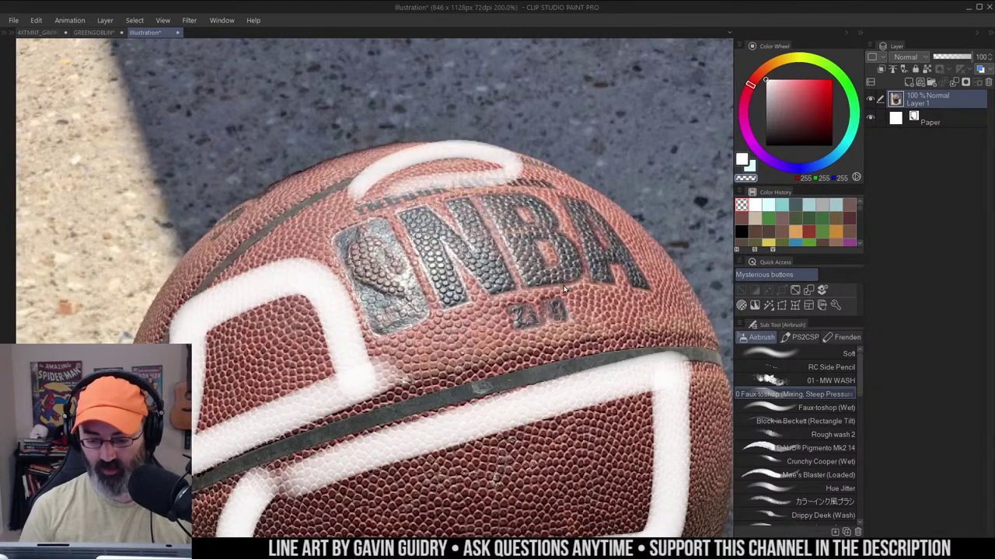
{"action": "key", "text": "ctrl+z"}
{"action": "left_click_drag", "start_coordinate": [610, 323], "coordinate": [548, 189]}
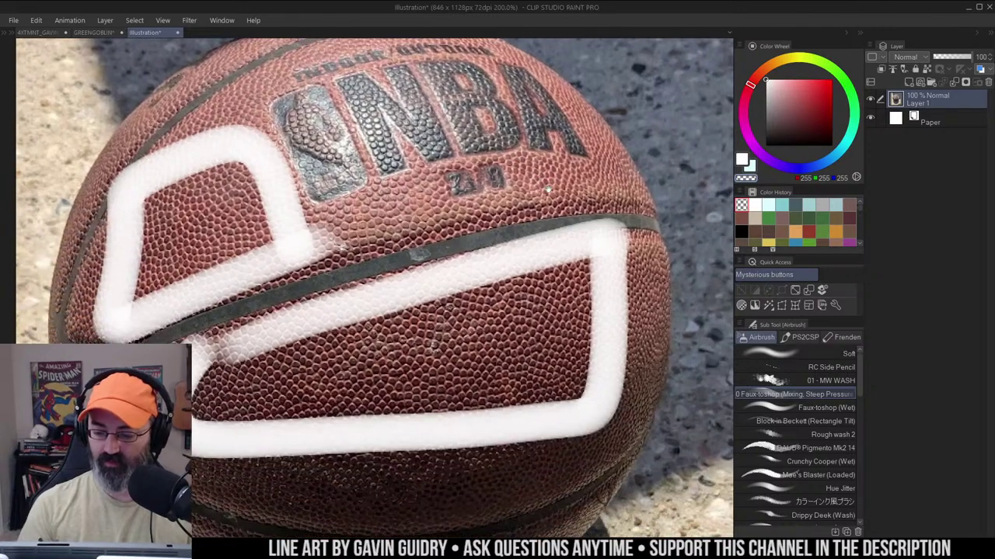
{"action": "mouse_move", "coordinate": [610, 126]}
{"action": "left_mouse_down"}
{"action": "mouse_move", "coordinate": [584, 144]}
{"action": "mouse_move", "coordinate": [596, 188]}
{"action": "mouse_move", "coordinate": [622, 148]}
{"action": "mouse_move", "coordinate": [597, 115]}
{"action": "left_mouse_up"}
{"action": "key", "text": "ctrl+z"}
{"action": "key", "text": "ctrl+z"}
Outline the dark band by the lower seam and the ball's underside in white, and undo all the outlines on the ball
{"action": "left_click_drag", "start_coordinate": [583, 308], "coordinate": [627, 100]}
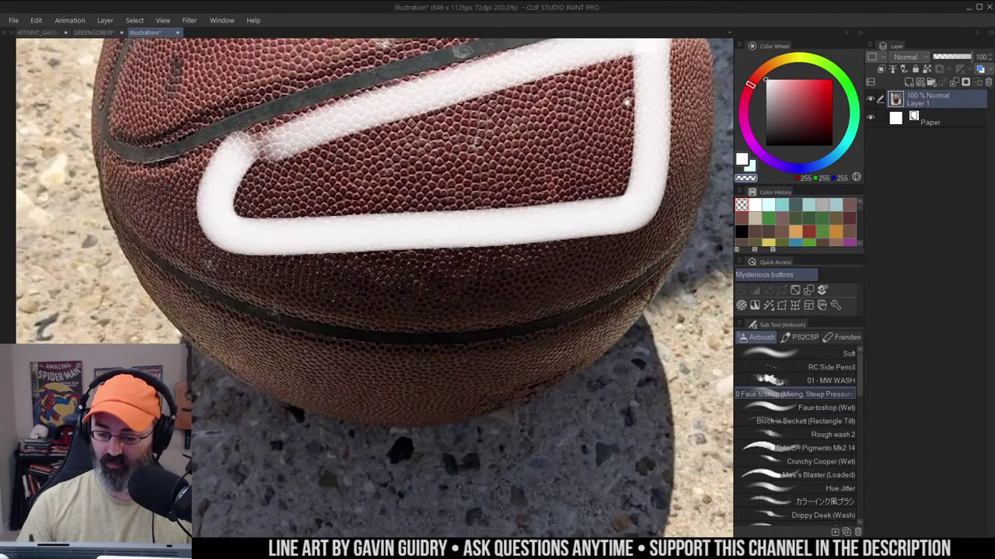
{"action": "mouse_move", "coordinate": [376, 289]}
{"action": "left_mouse_down"}
{"action": "mouse_move", "coordinate": [566, 251]}
{"action": "mouse_move", "coordinate": [570, 304]}
{"action": "mouse_move", "coordinate": [406, 335]}
{"action": "mouse_move", "coordinate": [366, 294]}
{"action": "left_mouse_up"}
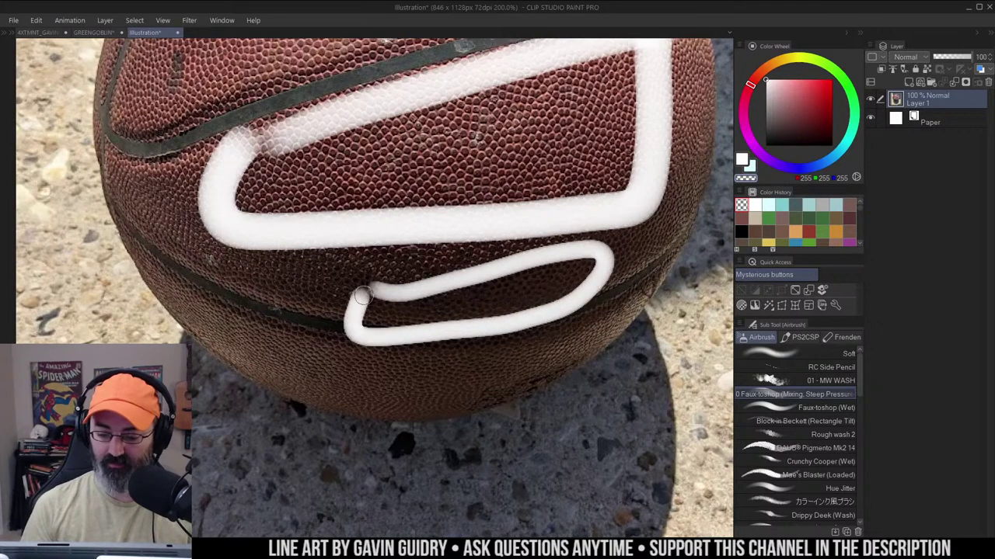
{"action": "mouse_move", "coordinate": [512, 339]}
{"action": "left_mouse_down"}
{"action": "mouse_move", "coordinate": [241, 336]}
{"action": "mouse_move", "coordinate": [369, 406]}
{"action": "mouse_move", "coordinate": [563, 331]}
{"action": "left_mouse_up"}
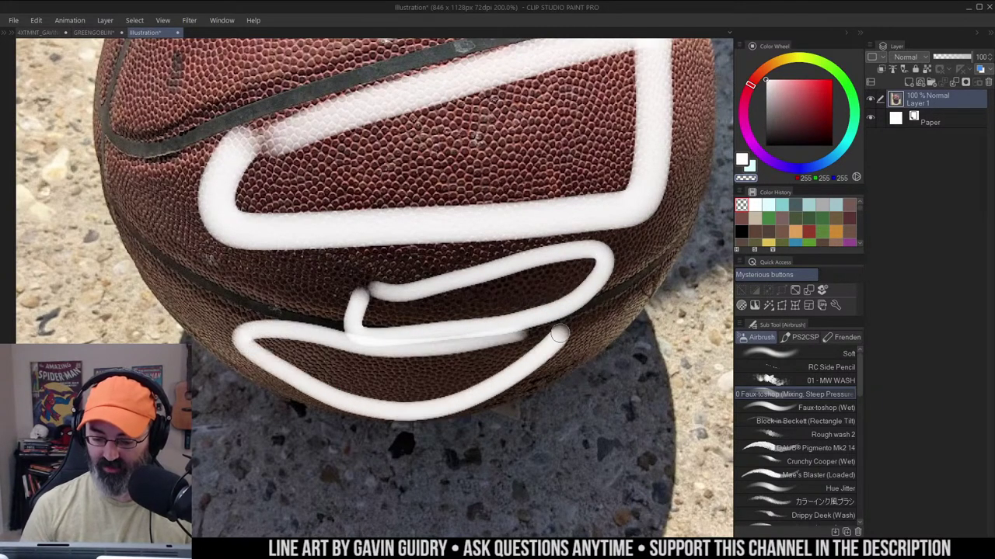
{"action": "left_click_drag", "start_coordinate": [589, 227], "coordinate": [583, 249]}
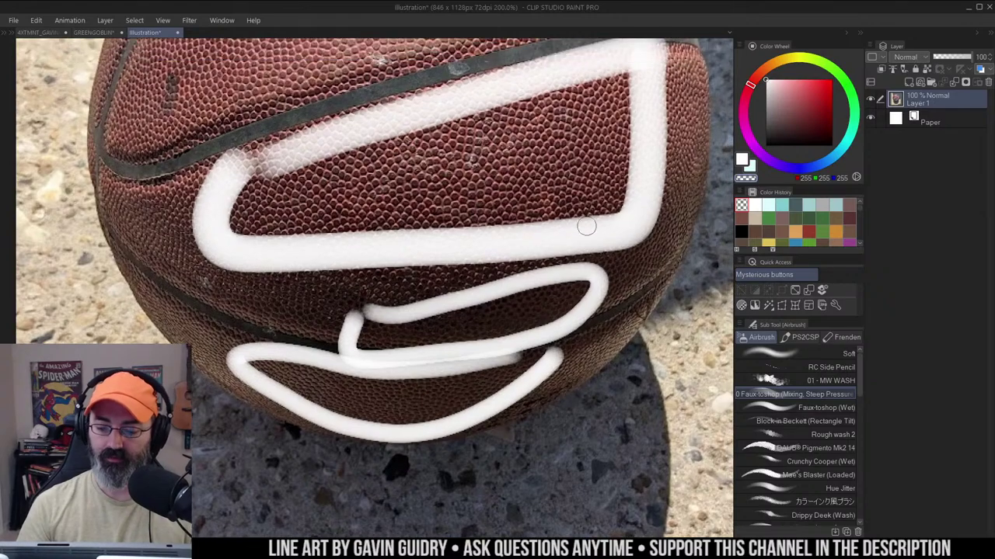
{"action": "left_click", "coordinate": [550, 220], "text": "alt"}
{"action": "left_click_drag", "start_coordinate": [583, 206], "coordinate": [580, 231]}
{"action": "key", "text": "ctrl+z"}
{"action": "key", "text": "ctrl+z"}
{"action": "key", "text": "ctrl+z"}
{"action": "left_click", "coordinate": [555, 220]}
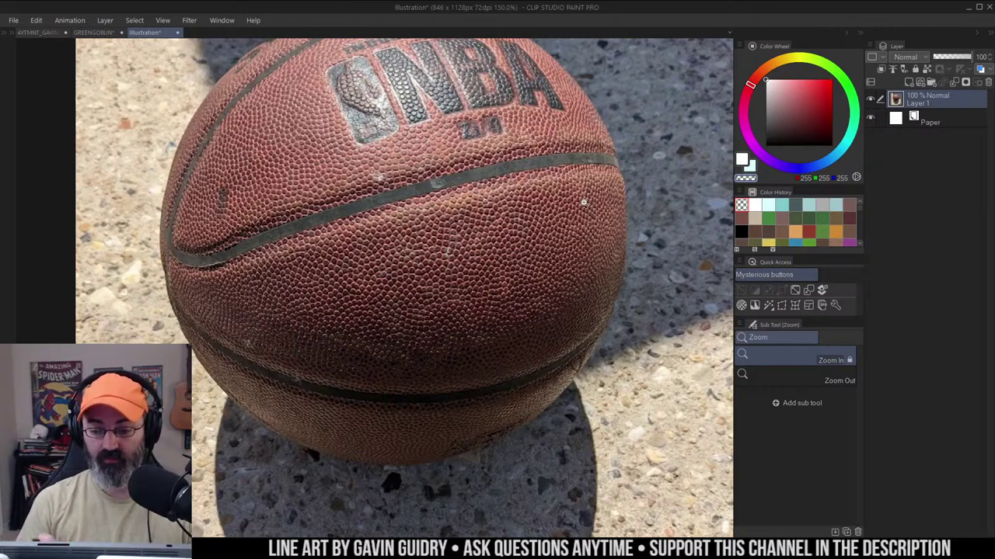
{"action": "left_click_drag", "start_coordinate": [584, 202], "coordinate": [619, 234]}
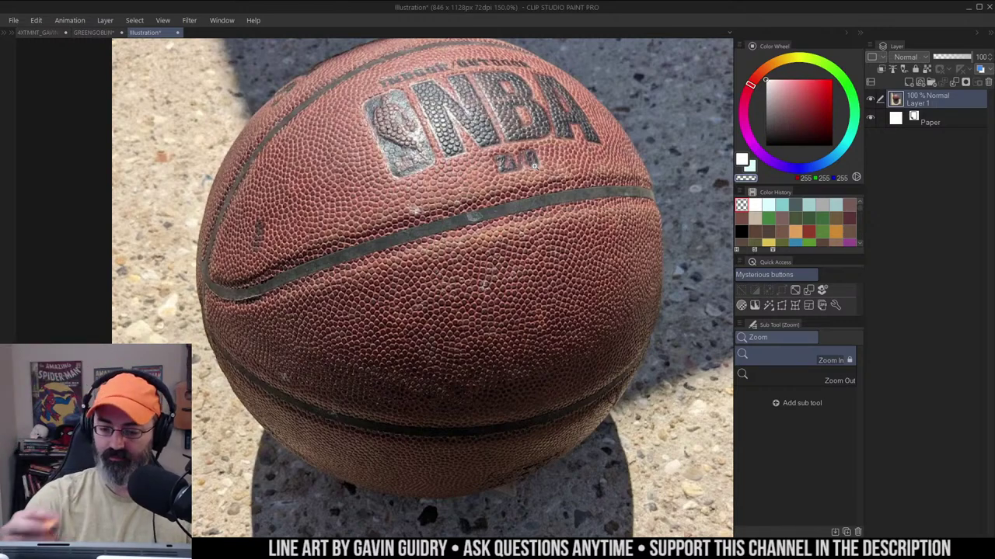
Draw a white downward arrow over the NBA letters to mark the light direction
{"action": "key", "text": "b"}
{"action": "left_click_drag", "start_coordinate": [458, 56], "coordinate": [458, 152]}
{"action": "mouse_move", "coordinate": [426, 108]}
{"action": "left_mouse_down"}
{"action": "mouse_move", "coordinate": [458, 151]}
{"action": "mouse_move", "coordinate": [499, 101]}
{"action": "left_mouse_up"}
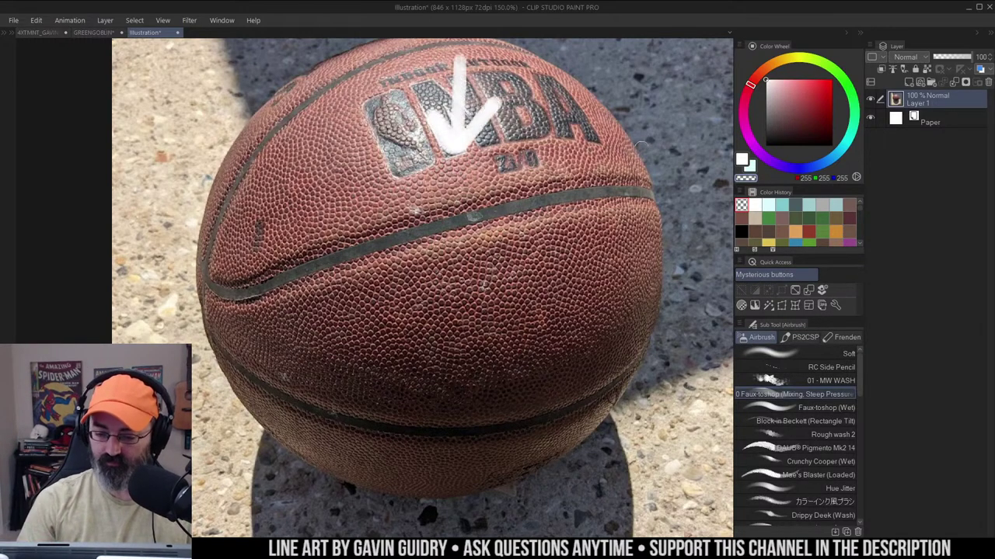
Sketch the ball's curved side contour in white on the pavement beside it, with a near-vertical straight line touching the curve
{"action": "left_click_drag", "start_coordinate": [589, 209], "coordinate": [417, 219]}
{"action": "mouse_move", "coordinate": [396, 89]}
{"action": "left_mouse_down"}
{"action": "mouse_move", "coordinate": [422, 407]}
{"action": "mouse_move", "coordinate": [381, 421]}
{"action": "left_mouse_up"}
{"action": "left_click_drag", "start_coordinate": [520, 51], "coordinate": [536, 485]}
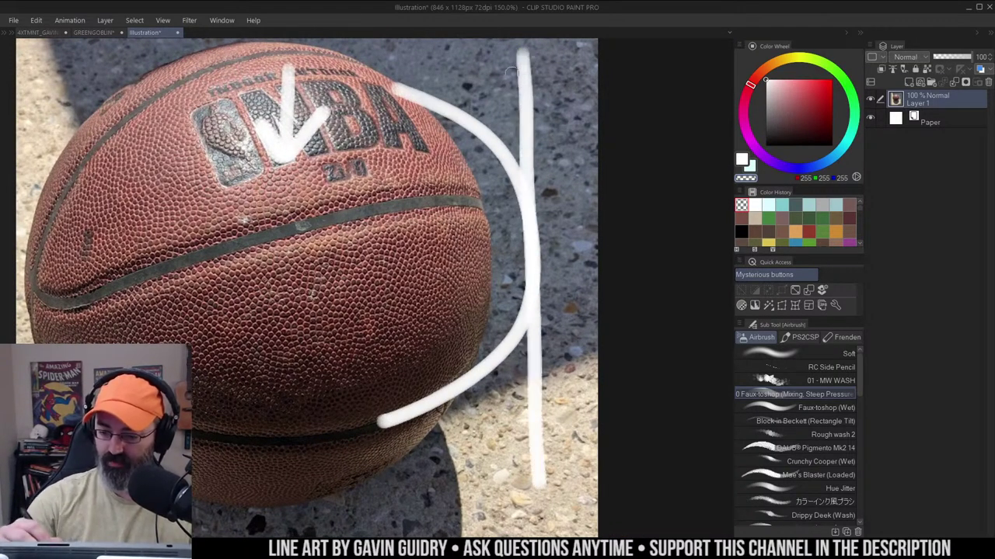
{"action": "left_click_drag", "start_coordinate": [506, 390], "coordinate": [583, 395]}
{"action": "key", "text": "ctrl+z"}
{"action": "key", "text": "ctrl+z"}
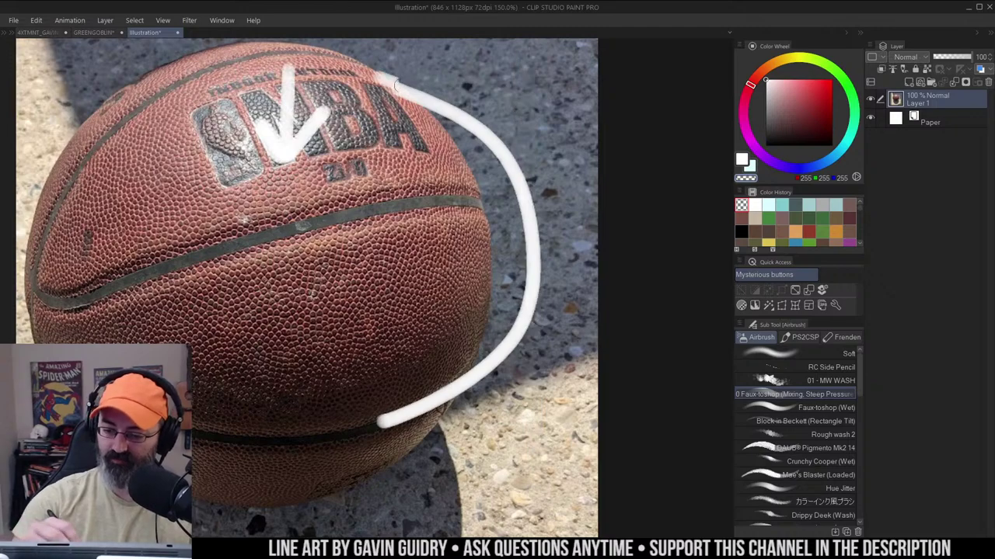
{"action": "left_click_drag", "start_coordinate": [396, 84], "coordinate": [426, 445]}
{"action": "left_click_drag", "start_coordinate": [521, 48], "coordinate": [567, 522]}
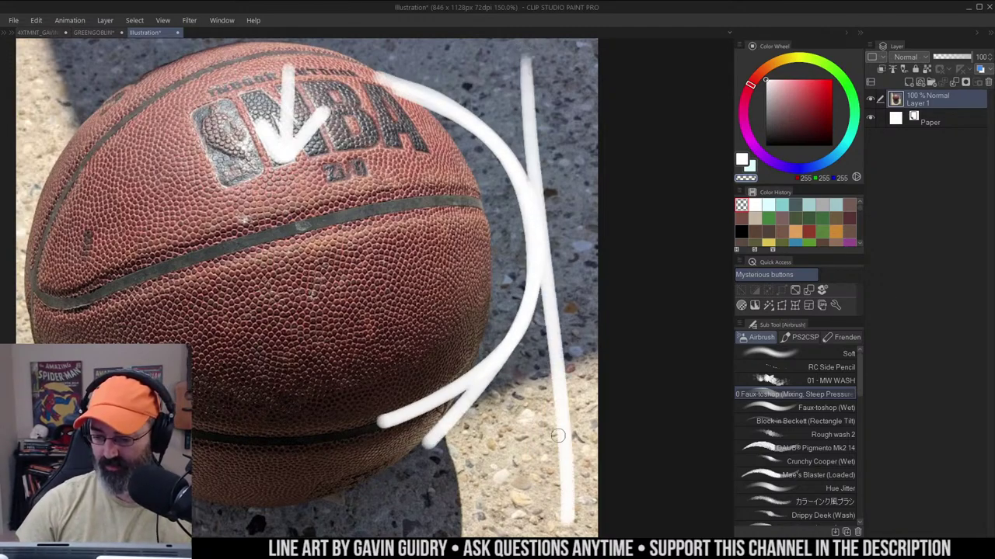
Mark the dark area above the lower seam with a white loop, and undo the loop, the contour curves and the straight line
{"action": "mouse_move", "coordinate": [136, 286]}
{"action": "left_mouse_down"}
{"action": "mouse_move", "coordinate": [202, 382]}
{"action": "mouse_move", "coordinate": [323, 268]}
{"action": "mouse_move", "coordinate": [486, 237]}
{"action": "mouse_move", "coordinate": [505, 326]}
{"action": "left_mouse_up"}
{"action": "key", "text": "ctrl+z"}
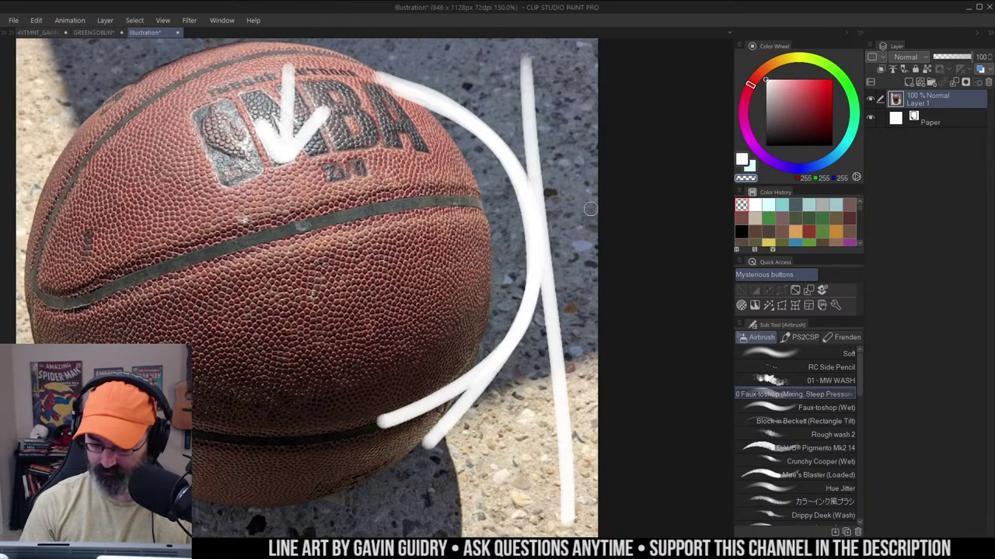
{"action": "mouse_move", "coordinate": [495, 146]}
{"action": "left_mouse_down"}
{"action": "mouse_move", "coordinate": [558, 191]}
{"action": "mouse_move", "coordinate": [530, 265]}
{"action": "mouse_move", "coordinate": [545, 304]}
{"action": "mouse_move", "coordinate": [532, 356]}
{"action": "left_mouse_up"}
{"action": "key", "text": "ctrl+z"}
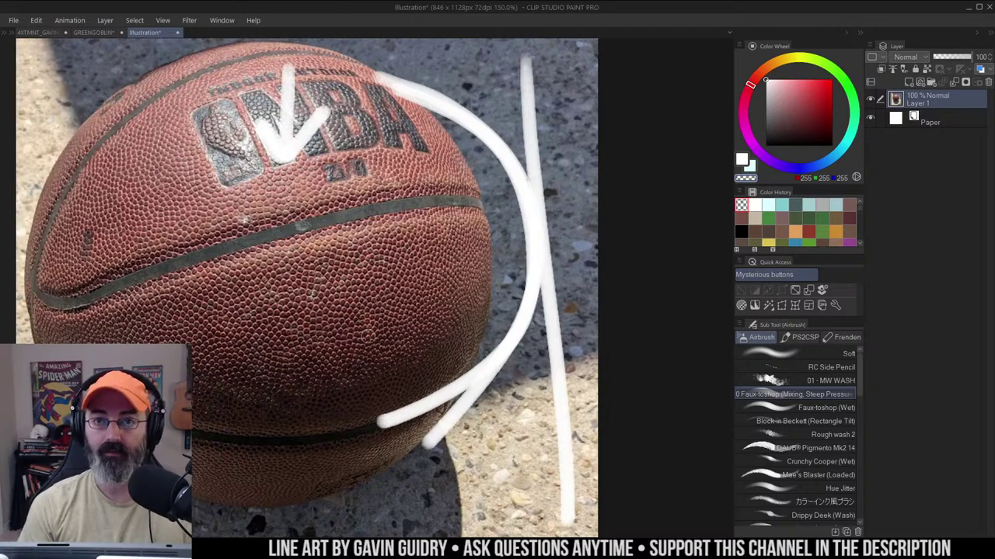
{"action": "mouse_move", "coordinate": [196, 381]}
{"action": "left_mouse_down"}
{"action": "mouse_move", "coordinate": [356, 369]}
{"action": "mouse_move", "coordinate": [410, 349]}
{"action": "mouse_move", "coordinate": [509, 264]}
{"action": "left_mouse_up"}
{"action": "key", "text": "ctrl+z"}
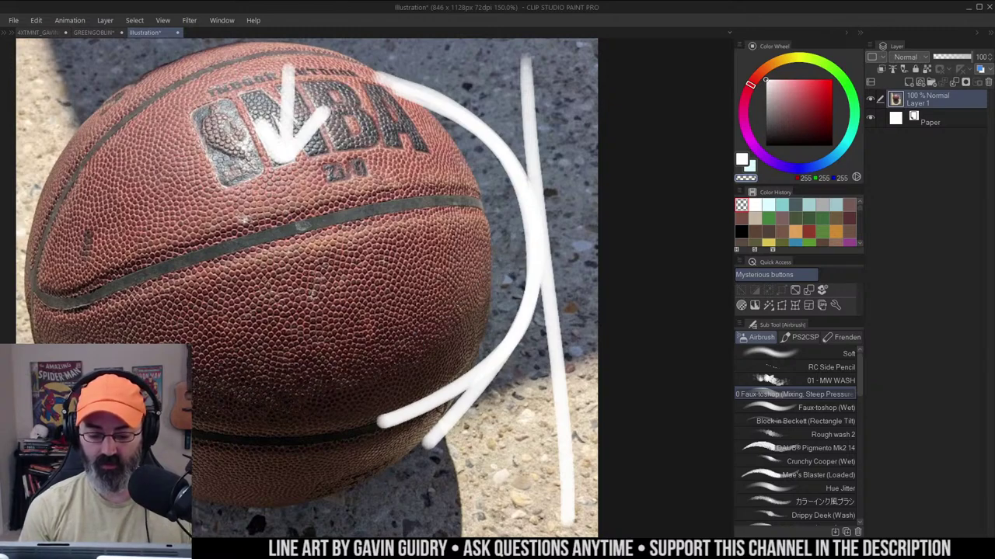
{"action": "mouse_move", "coordinate": [259, 406]}
{"action": "left_mouse_down"}
{"action": "mouse_move", "coordinate": [417, 396]}
{"action": "mouse_move", "coordinate": [256, 418]}
{"action": "left_mouse_up"}
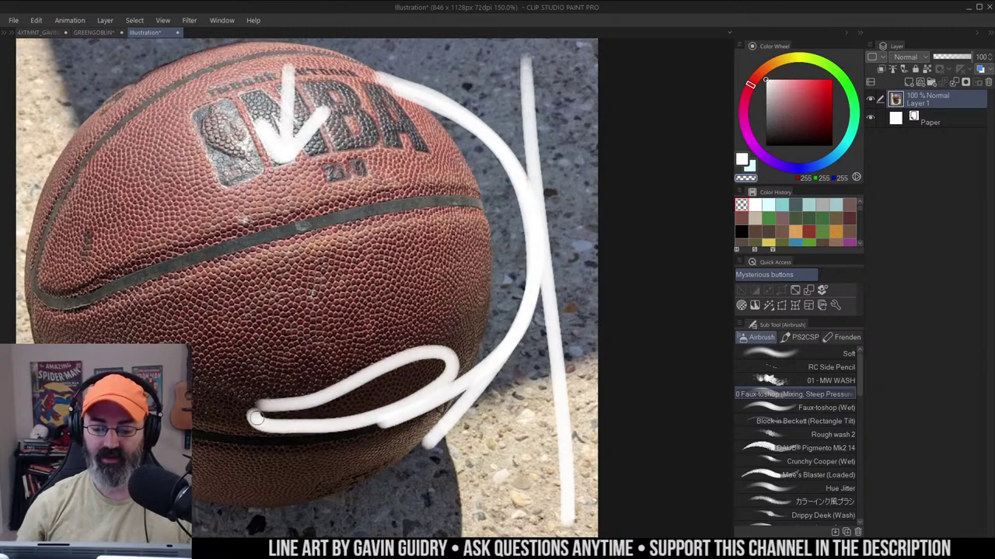
{"action": "key", "text": "ctrl+z"}
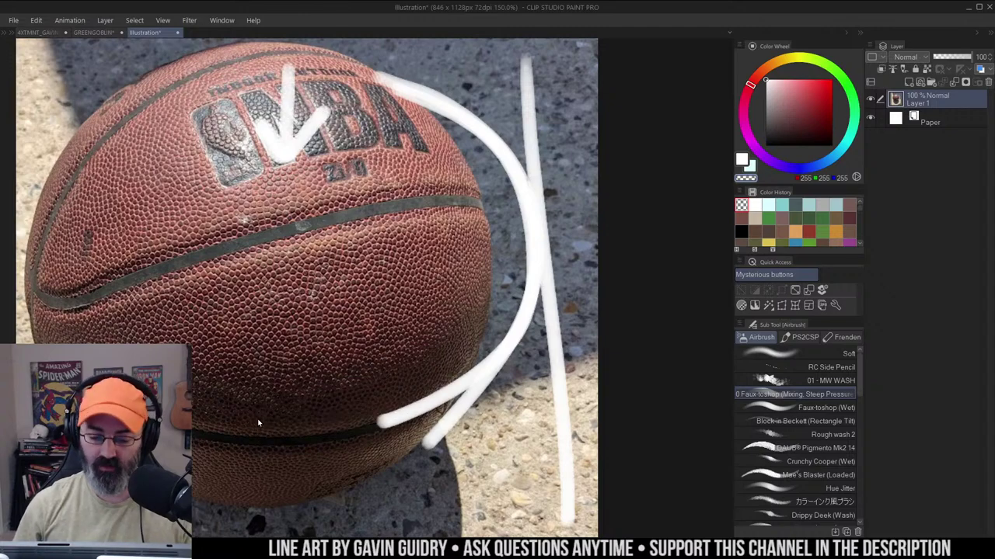
{"action": "key", "text": "ctrl+z"}
{"action": "key", "text": "ctrl+z"}
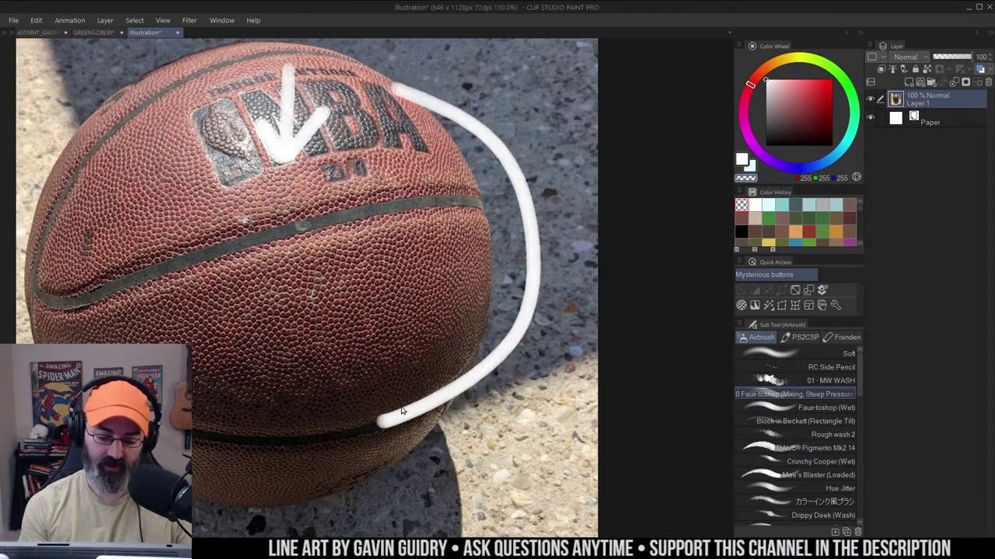
{"action": "key", "text": "ctrl+z"}
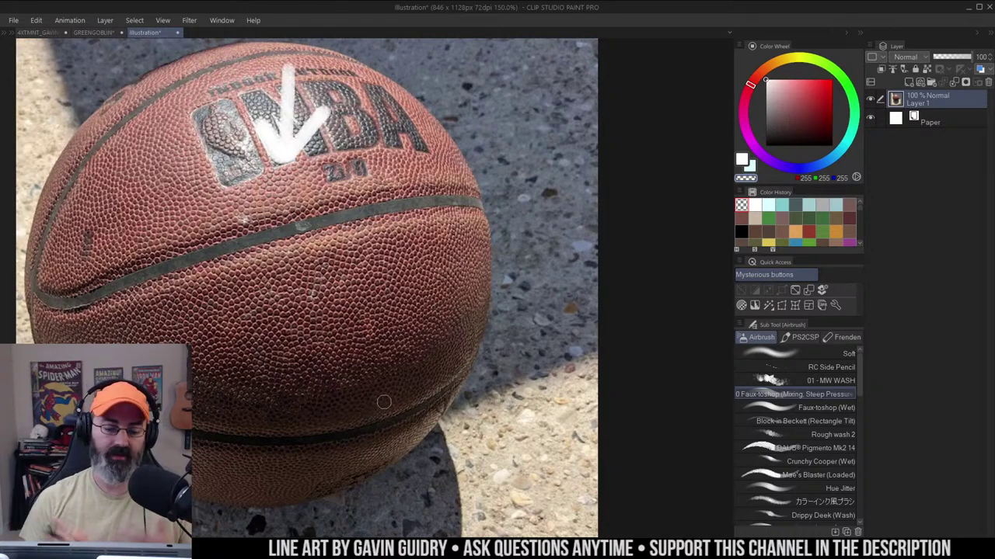
Examine the whole ball with its cast shadow, and compare the light arrow with the texture on the upper half
{"action": "left_click_drag", "start_coordinate": [419, 202], "coordinate": [493, 154]}
{"action": "left_click", "coordinate": [492, 157], "text": "alt"}
{"action": "left_click", "coordinate": [492, 158], "text": "alt"}
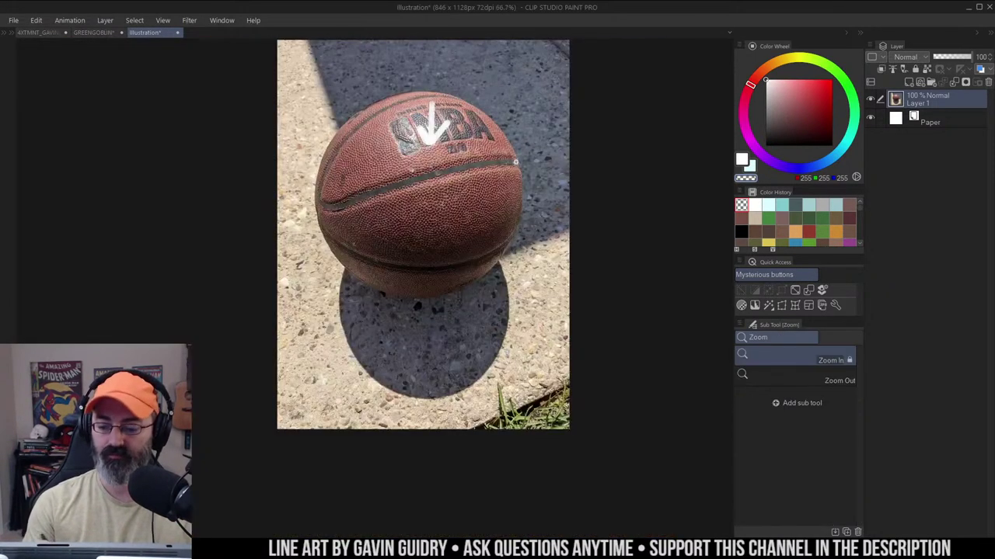
{"action": "left_click_drag", "start_coordinate": [522, 194], "coordinate": [533, 230]}
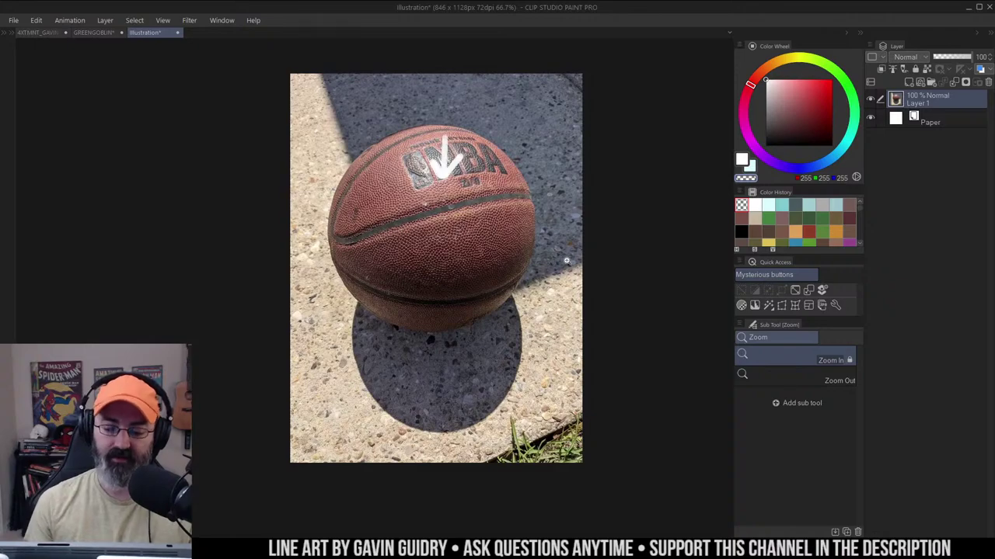
{"action": "left_click", "coordinate": [509, 298]}
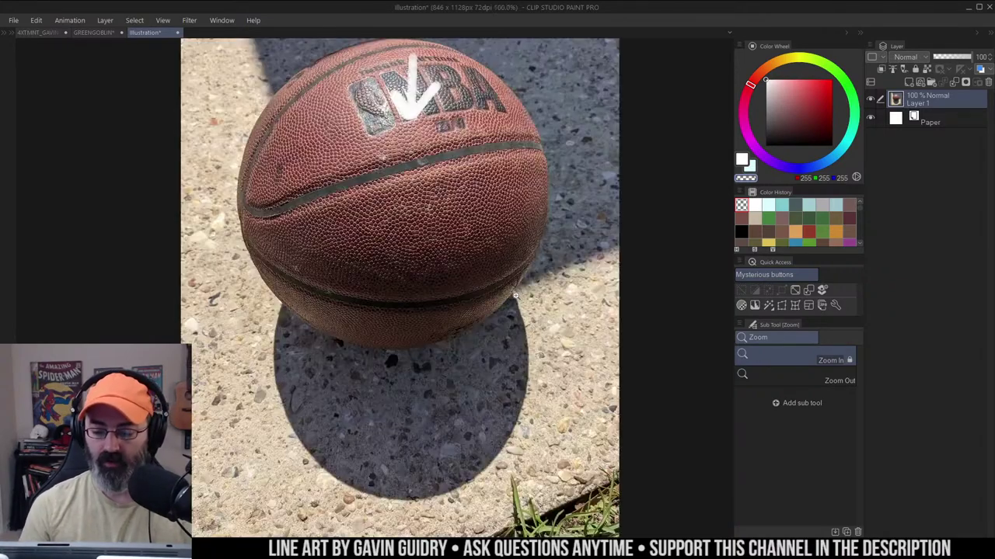
{"action": "left_click_drag", "start_coordinate": [422, 105], "coordinate": [457, 196]}
{"action": "scroll", "coordinate": [454, 201], "scroll_direction": "up", "scroll_amount": 2}
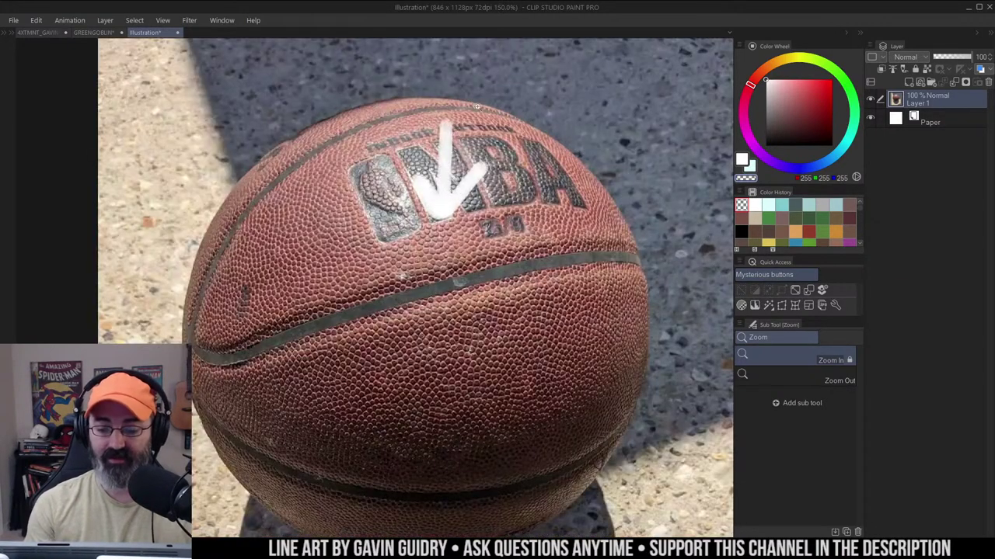
Lasso a small lit patch of pebbled texture between the NBA logo and the centre seam
{"action": "key", "text": "m"}
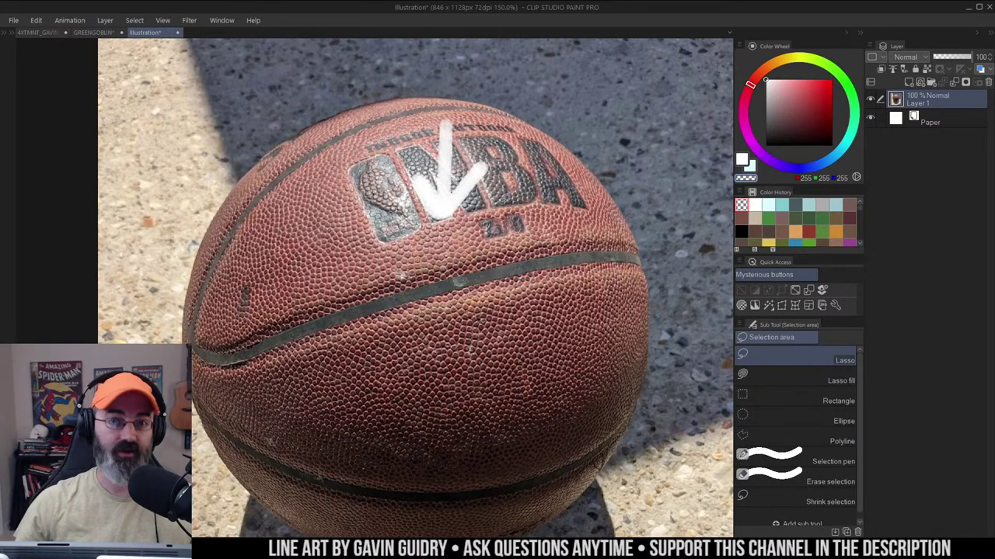
{"action": "key", "text": "x"}
{"action": "key", "text": "x"}
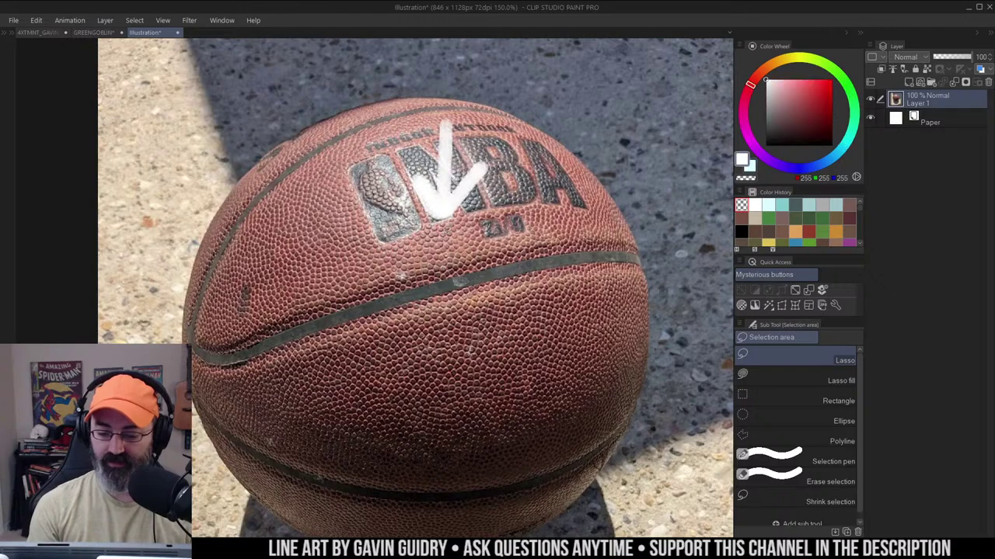
{"action": "mouse_move", "coordinate": [440, 237]}
{"action": "left_mouse_down"}
{"action": "mouse_move", "coordinate": [490, 216]}
{"action": "mouse_move", "coordinate": [528, 219]}
{"action": "mouse_move", "coordinate": [490, 229]}
{"action": "mouse_move", "coordinate": [435, 268]}
{"action": "mouse_move", "coordinate": [522, 214]}
{"action": "left_mouse_up"}
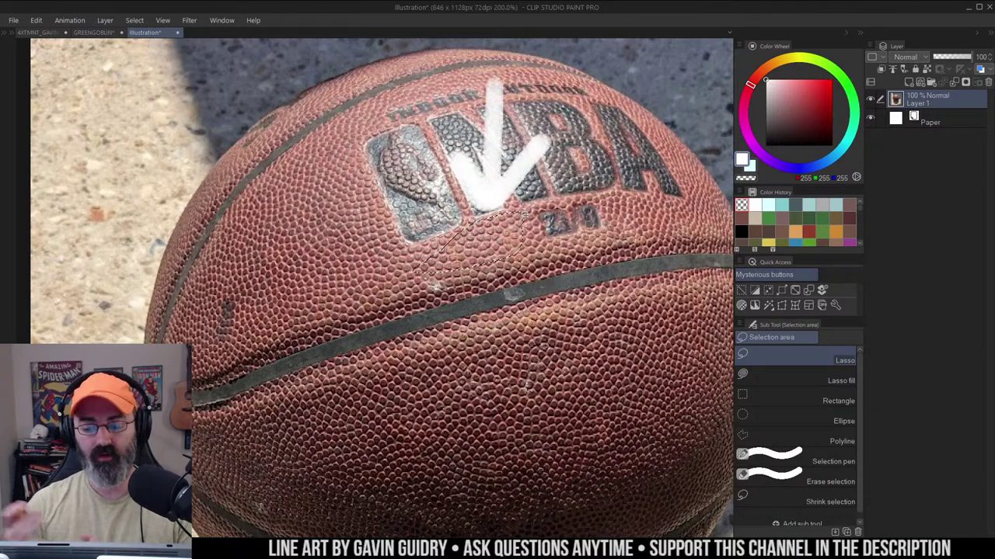
Clear the lasso selection on the basketball photo and return to the illustration of the purple-masked turtle
{"action": "key", "text": "ctrl+d"}
{"action": "left_click", "coordinate": [530, 214], "text": "alt"}
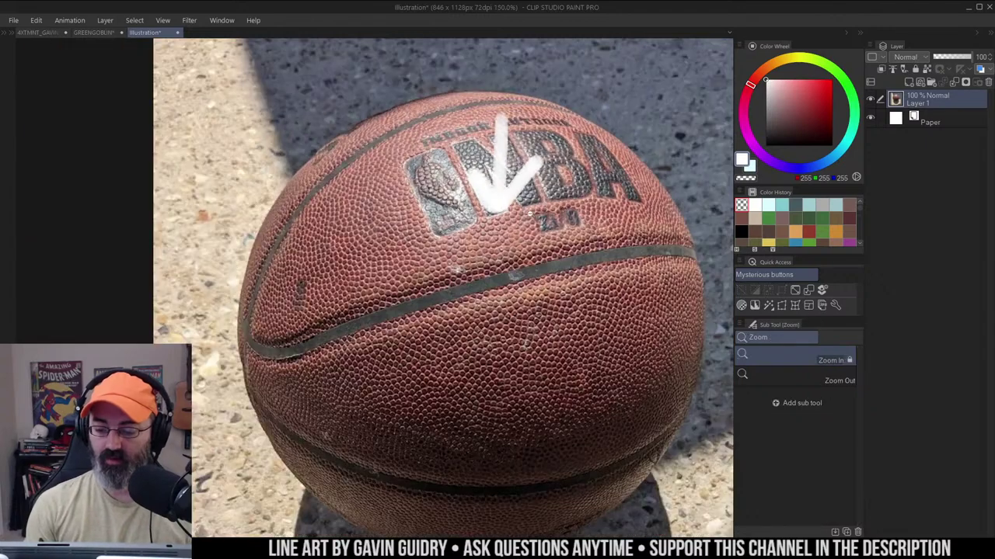
{"action": "left_click_drag", "start_coordinate": [575, 204], "coordinate": [536, 167]}
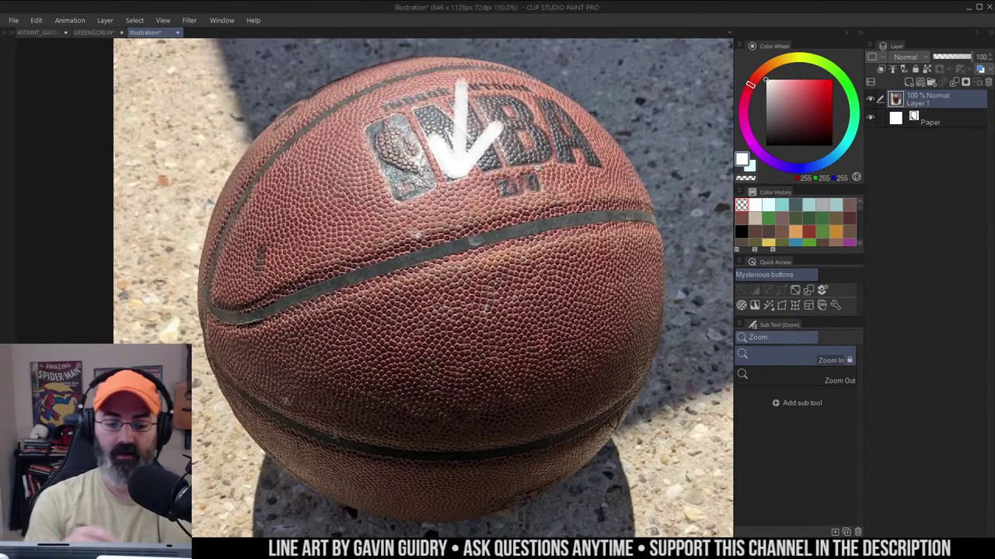
{"action": "left_click", "coordinate": [41, 33]}
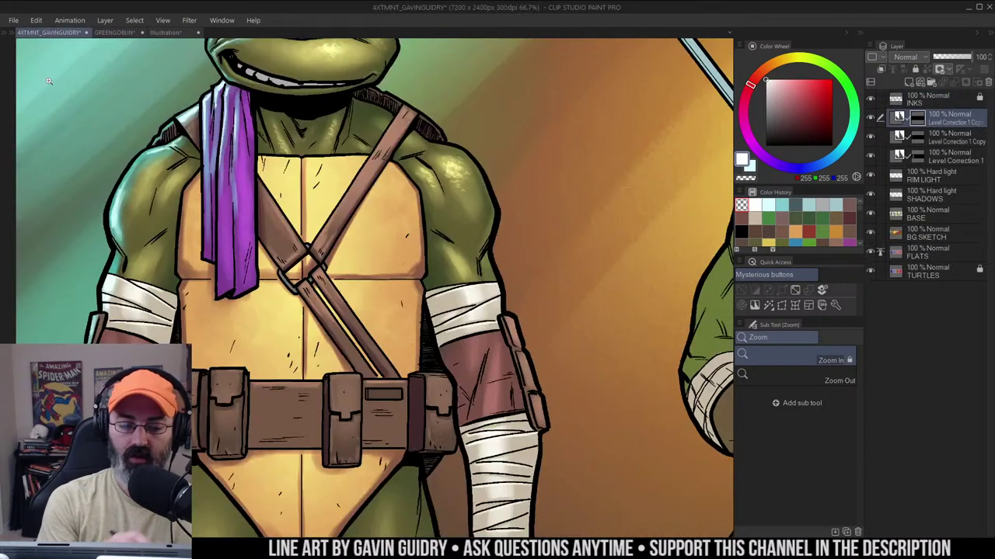
{"action": "left_click_drag", "start_coordinate": [527, 149], "coordinate": [571, 181]}
{"action": "left_click", "coordinate": [596, 175], "text": "alt"}
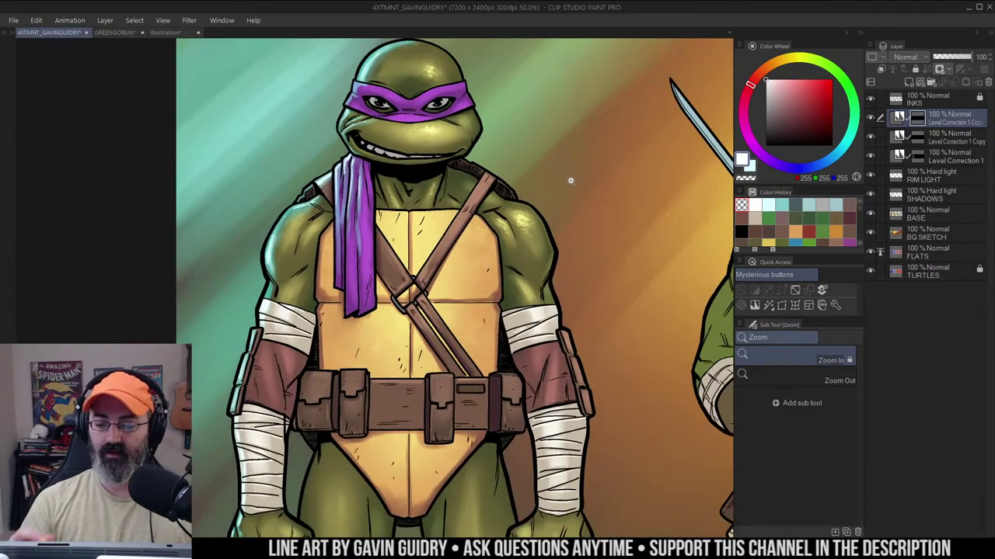
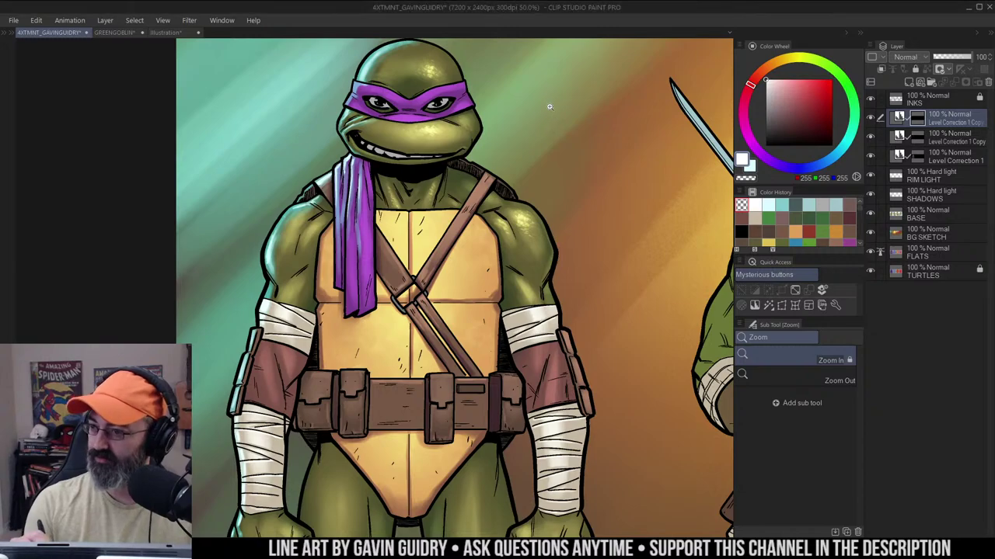
{"action": "left_click_drag", "start_coordinate": [544, 140], "coordinate": [556, 112]}
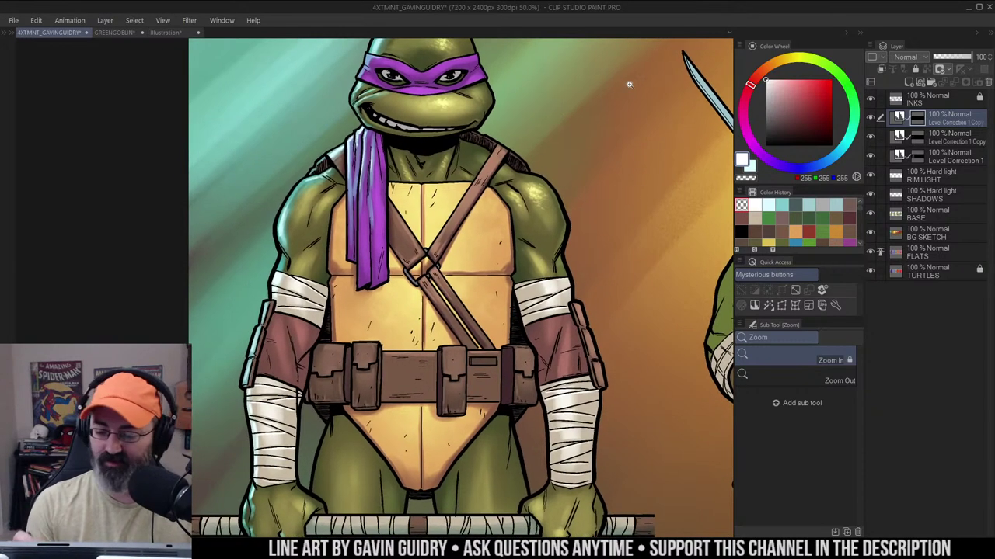
Add textured highlights with RC Side Pencil to the upper arm opposite the mask tails, just above the arm wrap
{"action": "scroll", "coordinate": [576, 197], "scroll_direction": "up", "scroll_amount": 3}
{"action": "scroll", "coordinate": [576, 197], "scroll_direction": "up", "scroll_amount": 2}
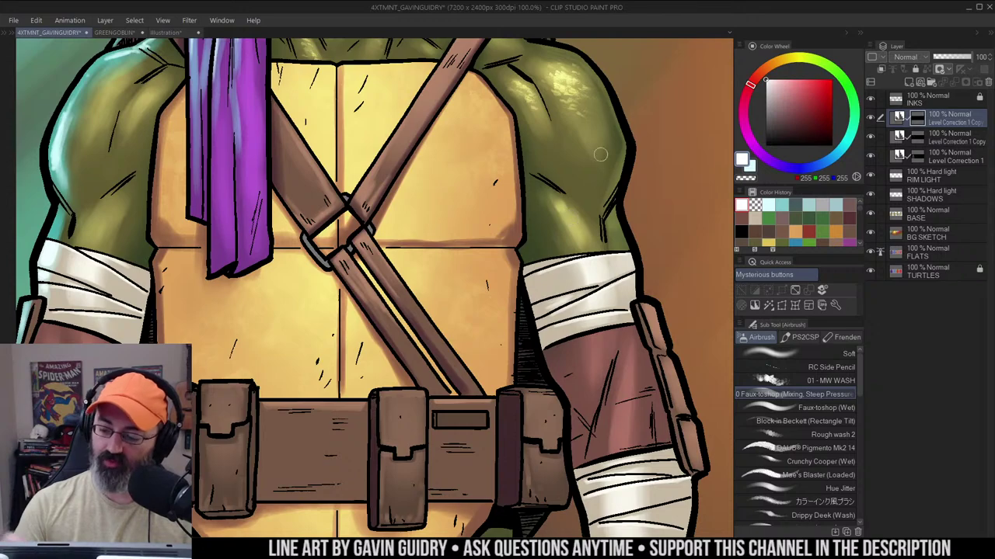
{"action": "left_click", "coordinate": [841, 367]}
{"action": "mouse_move", "coordinate": [552, 188]}
{"action": "left_mouse_down"}
{"action": "mouse_move", "coordinate": [544, 179]}
{"action": "mouse_move", "coordinate": [573, 219]}
{"action": "left_mouse_up"}
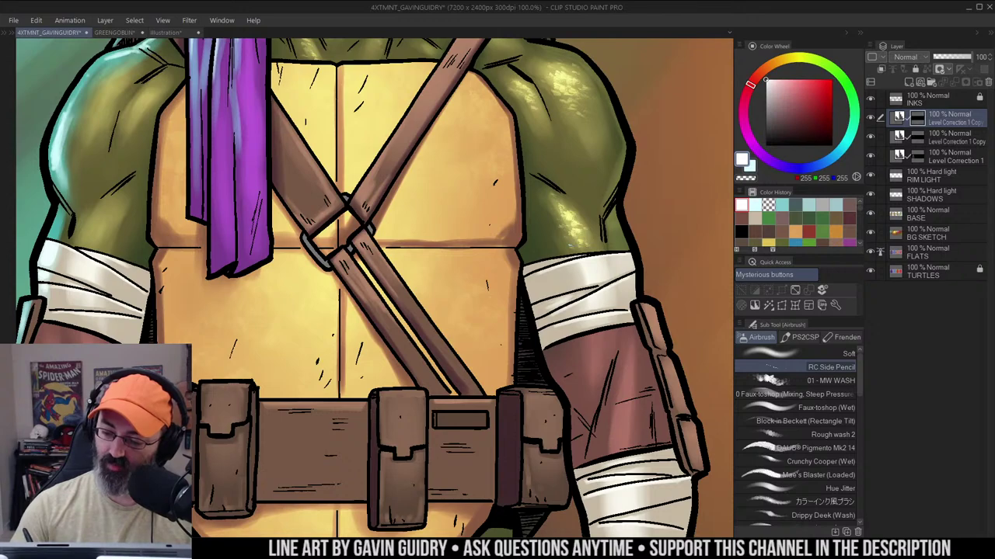
Examine the whole purple-masked turtle to judge how the textured top highlights read on the head, shoulders and arms
{"action": "key", "text": "slash"}
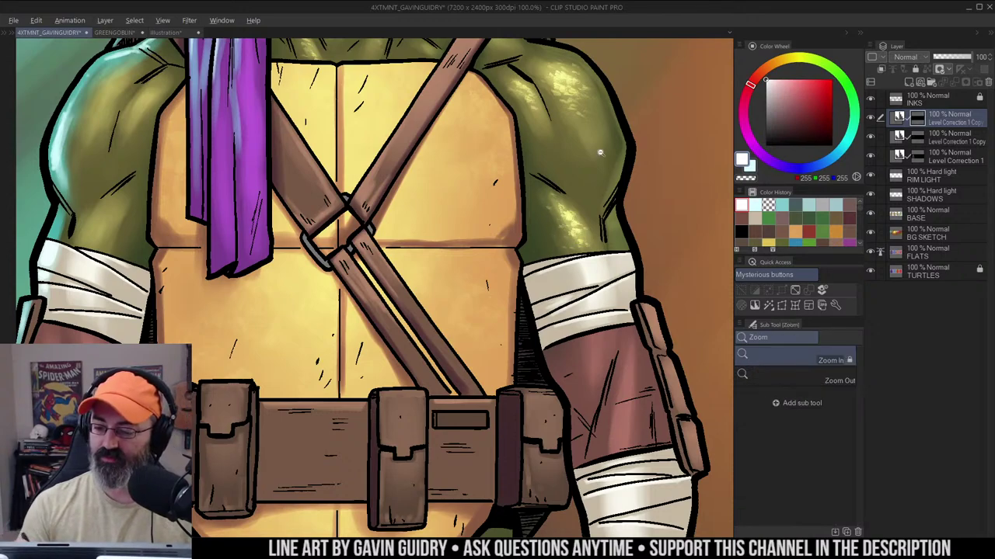
{"action": "left_click", "coordinate": [600, 148], "text": "alt"}
{"action": "left_click_drag", "start_coordinate": [627, 145], "coordinate": [587, 199]}
{"action": "left_click", "coordinate": [601, 190], "text": "alt"}
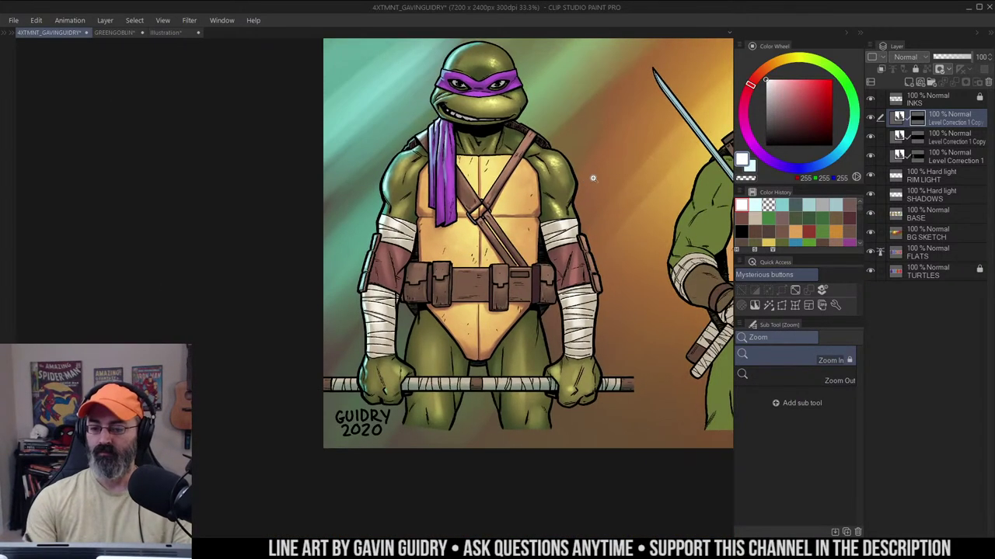
{"action": "left_click_drag", "start_coordinate": [587, 115], "coordinate": [553, 120]}
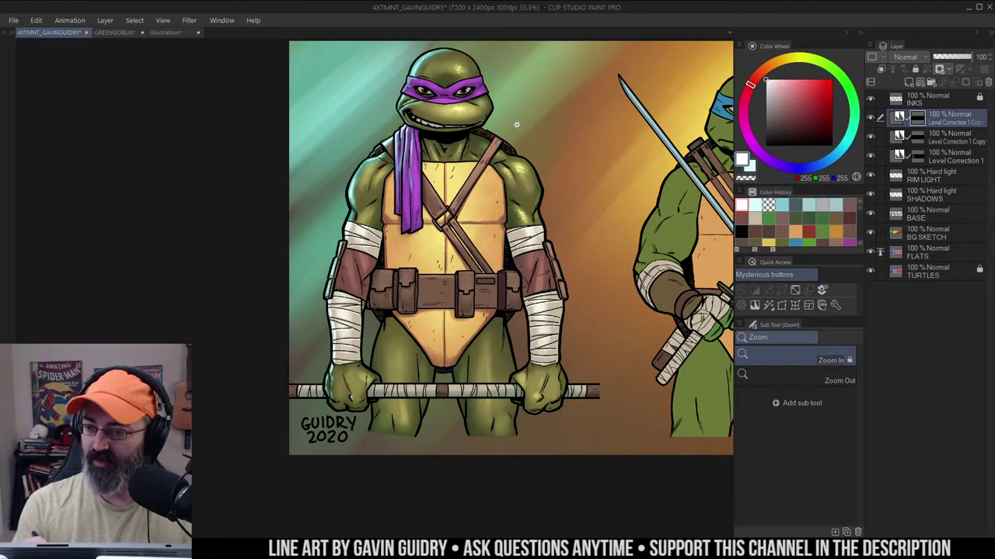
{"action": "scroll", "coordinate": [553, 169], "scroll_direction": "up", "scroll_amount": 2}
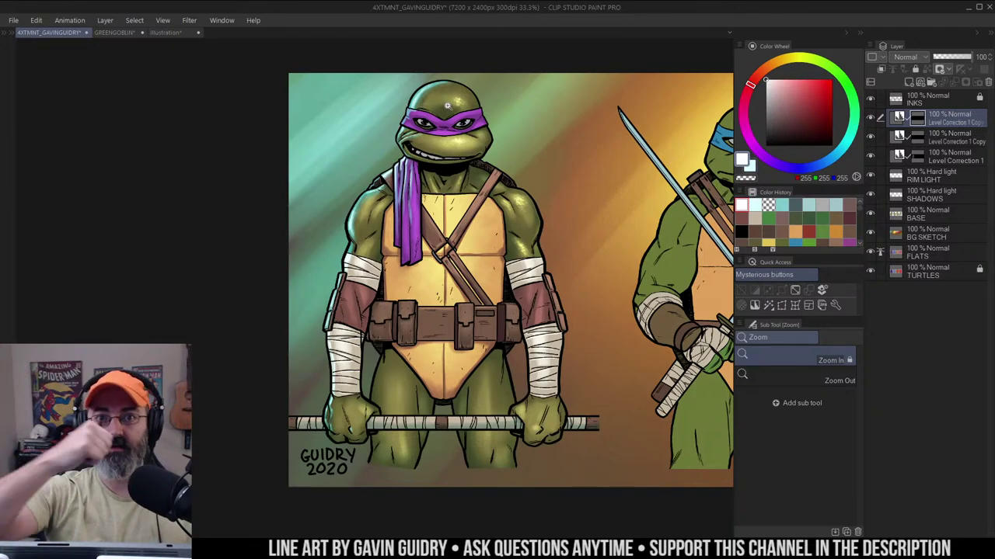
{"action": "left_click_drag", "start_coordinate": [480, 129], "coordinate": [464, 139]}
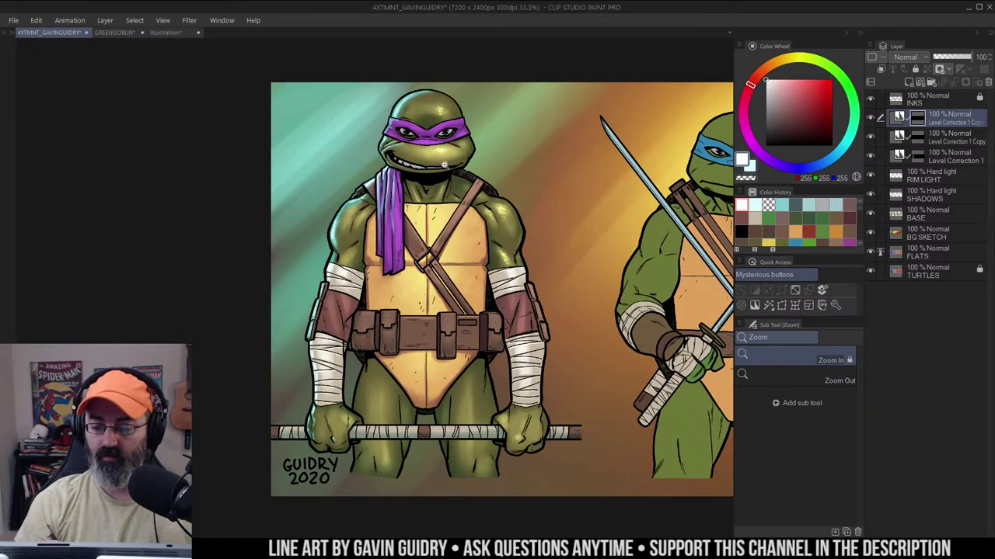
{"action": "left_click", "coordinate": [444, 166]}
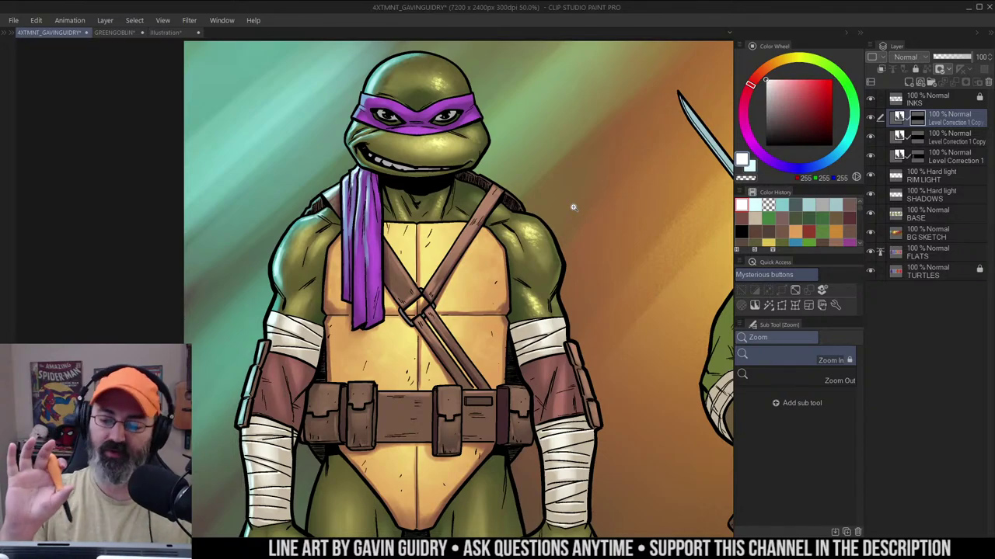
Sketch a light-direction arrow beside the turtle's head, pointing sideways toward the face, with RC Side Pencil and undo it
{"action": "left_click_drag", "start_coordinate": [541, 124], "coordinate": [497, 155]}
{"action": "key", "text": "m"}
{"action": "key", "text": "b"}
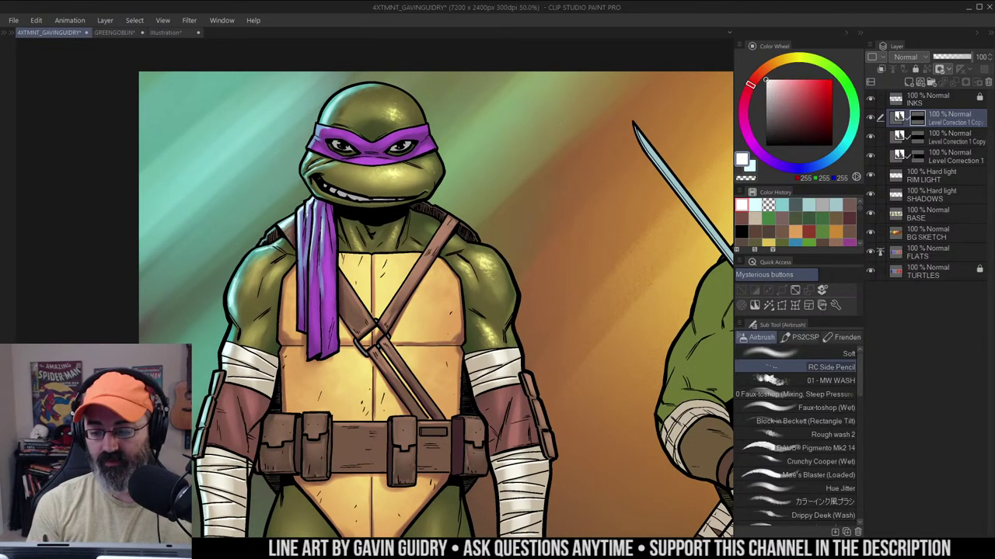
{"action": "left_click_drag", "start_coordinate": [561, 122], "coordinate": [471, 138]}
{"action": "mouse_move", "coordinate": [529, 104]}
{"action": "left_mouse_down"}
{"action": "mouse_move", "coordinate": [510, 156]}
{"action": "mouse_move", "coordinate": [543, 169]}
{"action": "left_mouse_up"}
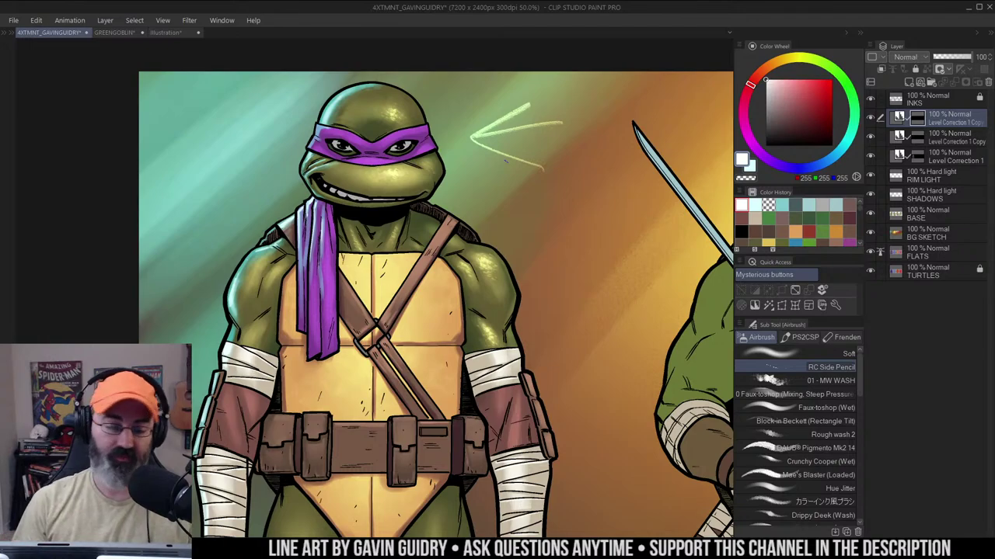
{"action": "key", "text": "ctrl+z"}
{"action": "key", "text": "ctrl+z"}
Sketch a straight downward light arrow on the background beside the turtle's head, and remove it
{"action": "left_click_drag", "start_coordinate": [545, 90], "coordinate": [546, 202]}
{"action": "left_click_drag", "start_coordinate": [528, 161], "coordinate": [580, 161]}
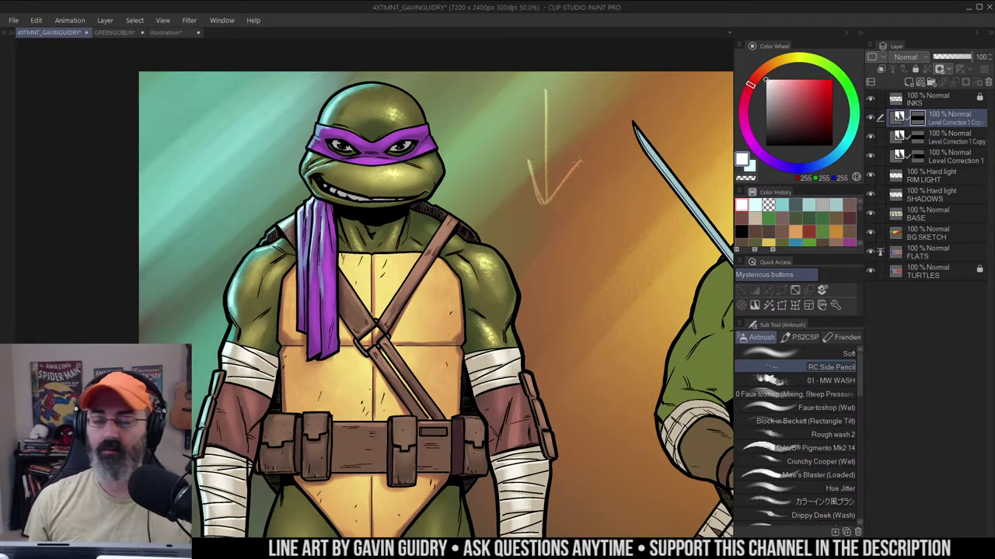
{"action": "key", "text": "Delete"}
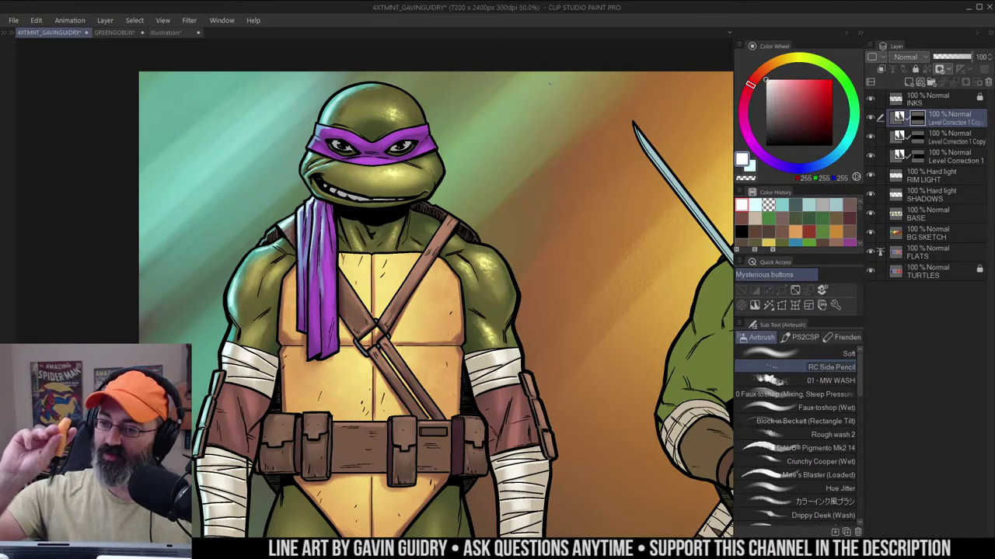
{"action": "left_click_drag", "start_coordinate": [567, 122], "coordinate": [611, 95]}
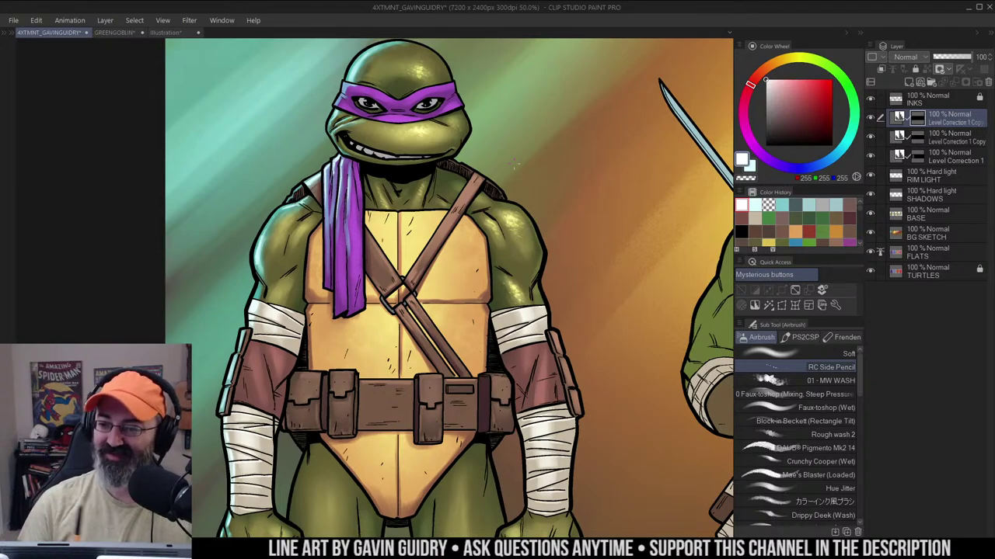
{"action": "left_click_drag", "start_coordinate": [508, 114], "coordinate": [463, 109]}
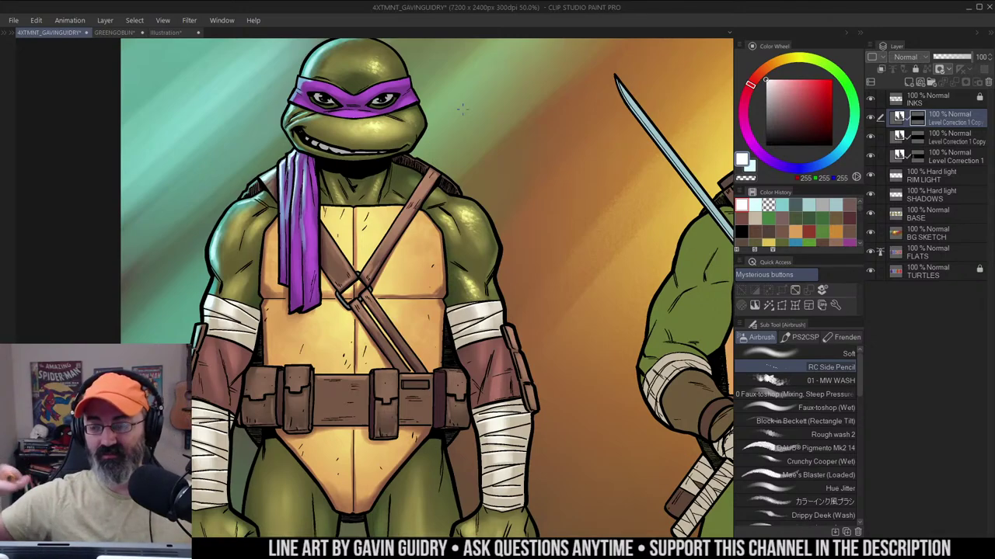
{"action": "left_click_drag", "start_coordinate": [544, 138], "coordinate": [572, 124]}
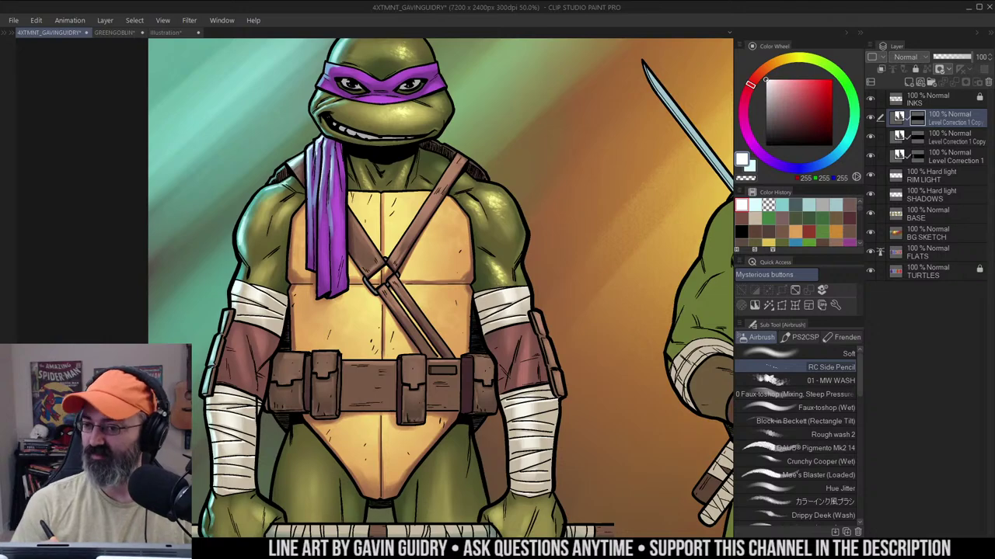
Add textured RC Side Pencil highlights to the teal-rimmed arm, on the shoulder and on the muscle above the wrap
{"action": "left_click_drag", "start_coordinate": [528, 140], "coordinate": [587, 97]}
{"action": "left_click", "coordinate": [525, 166], "text": "ctrl"}
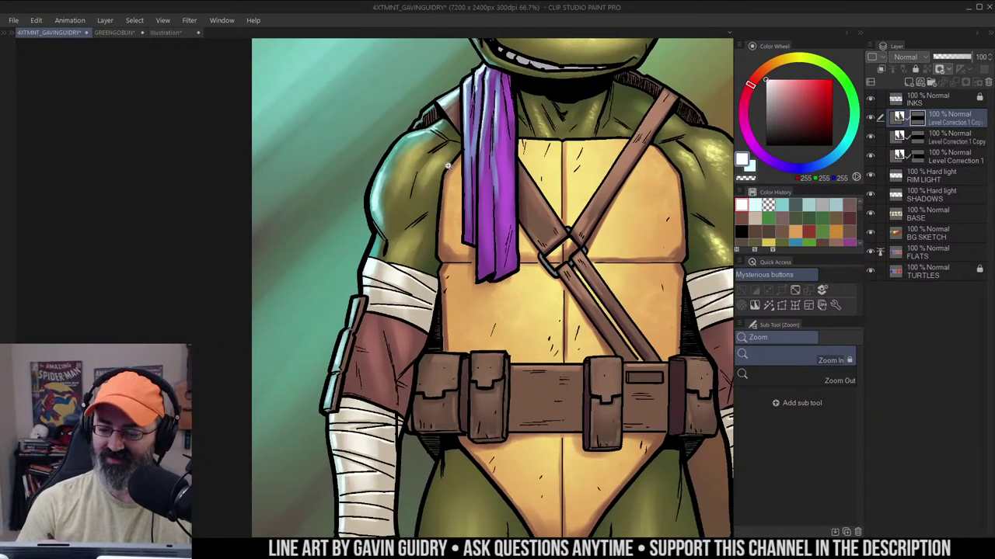
{"action": "left_click_drag", "start_coordinate": [448, 165], "coordinate": [432, 155]}
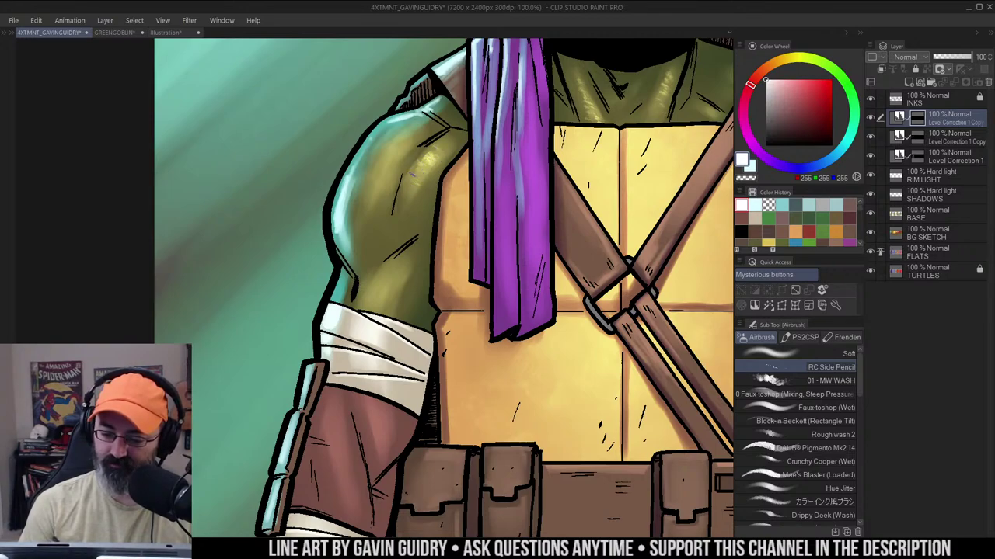
{"action": "left_click_drag", "start_coordinate": [396, 152], "coordinate": [378, 184]}
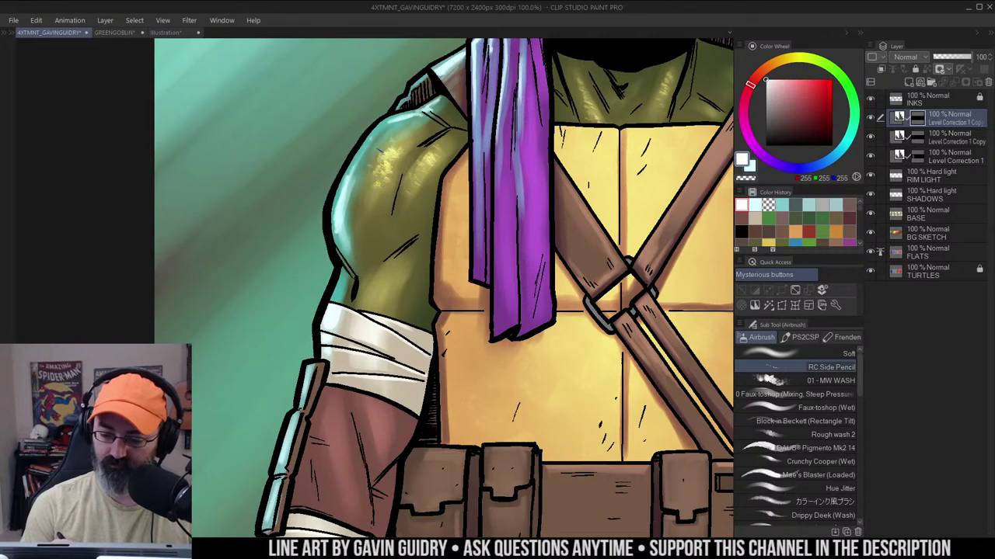
{"action": "mouse_move", "coordinate": [379, 150]}
{"action": "left_mouse_down"}
{"action": "mouse_move", "coordinate": [400, 149]}
{"action": "mouse_move", "coordinate": [388, 132]}
{"action": "mouse_move", "coordinate": [395, 166]}
{"action": "mouse_move", "coordinate": [373, 198]}
{"action": "left_mouse_up"}
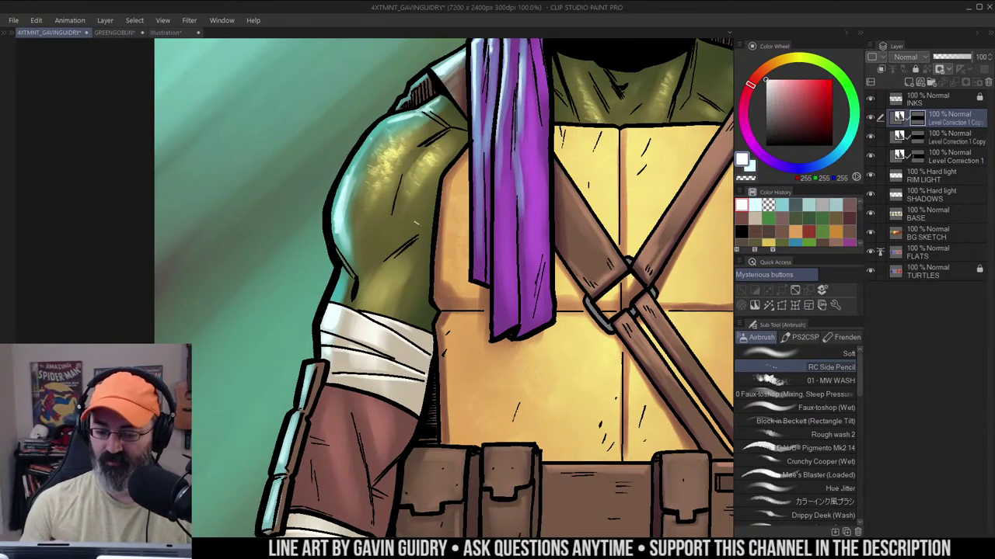
{"action": "mouse_move", "coordinate": [391, 271]}
{"action": "left_mouse_down"}
{"action": "mouse_move", "coordinate": [386, 289]}
{"action": "mouse_move", "coordinate": [392, 271]}
{"action": "mouse_move", "coordinate": [401, 280]}
{"action": "mouse_move", "coordinate": [380, 307]}
{"action": "left_mouse_up"}
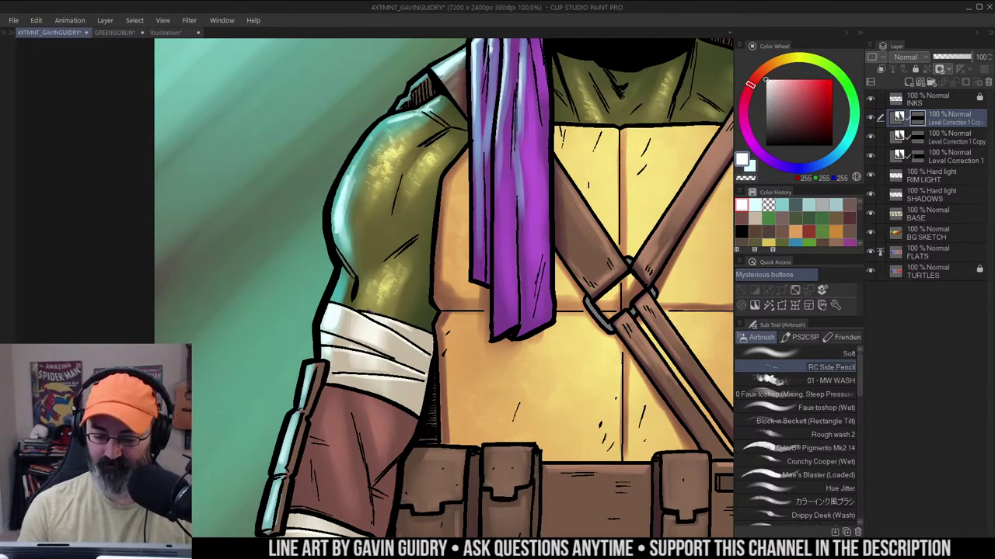
Soften the textured highlights on the turtle's upper arm with the Blend brush, and check both arms against the whole figure
{"action": "left_click", "coordinate": [439, 236], "text": "alt"}
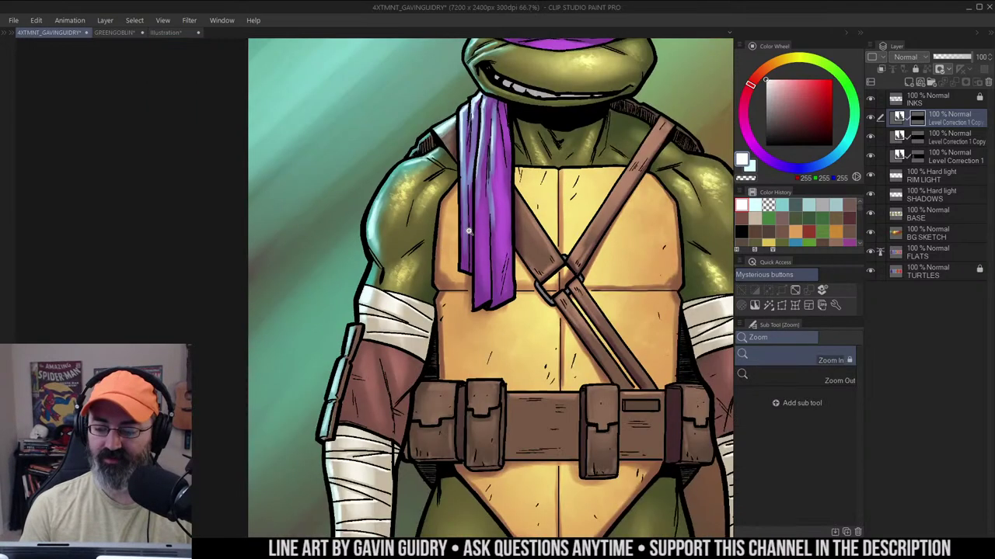
{"action": "left_click", "coordinate": [404, 272], "text": "ctrl"}
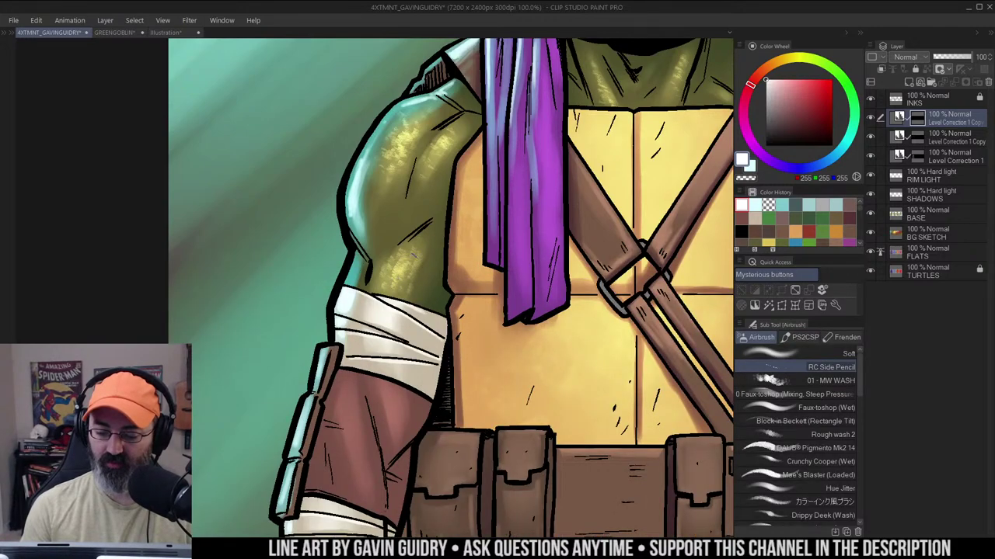
{"action": "left_click", "coordinate": [467, 212], "text": "alt"}
{"action": "left_click_drag", "start_coordinate": [467, 211], "coordinate": [449, 178]}
{"action": "left_click", "coordinate": [491, 188], "text": "alt"}
{"action": "left_click", "coordinate": [404, 187], "text": "ctrl"}
{"action": "left_click", "coordinate": [449, 179], "text": "ctrl"}
{"action": "key", "text": "j"}
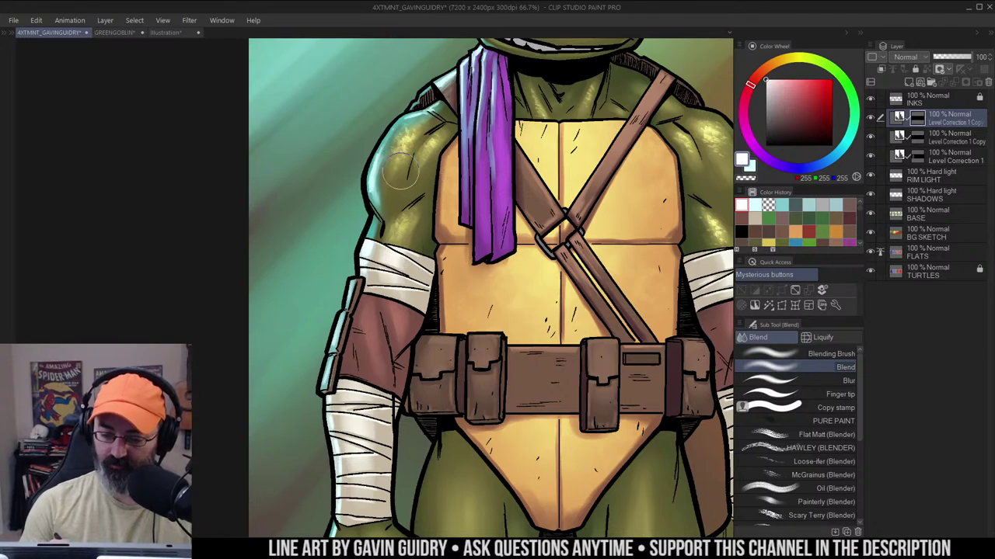
{"action": "mouse_move", "coordinate": [426, 163]}
{"action": "left_mouse_down"}
{"action": "mouse_move", "coordinate": [399, 177]}
{"action": "mouse_move", "coordinate": [410, 161]}
{"action": "mouse_move", "coordinate": [398, 190]}
{"action": "mouse_move", "coordinate": [418, 230]}
{"action": "mouse_move", "coordinate": [402, 250]}
{"action": "mouse_move", "coordinate": [440, 247]}
{"action": "left_mouse_up"}
{"action": "left_click", "coordinate": [439, 246], "text": "alt"}
{"action": "left_click_drag", "start_coordinate": [544, 218], "coordinate": [466, 189]}
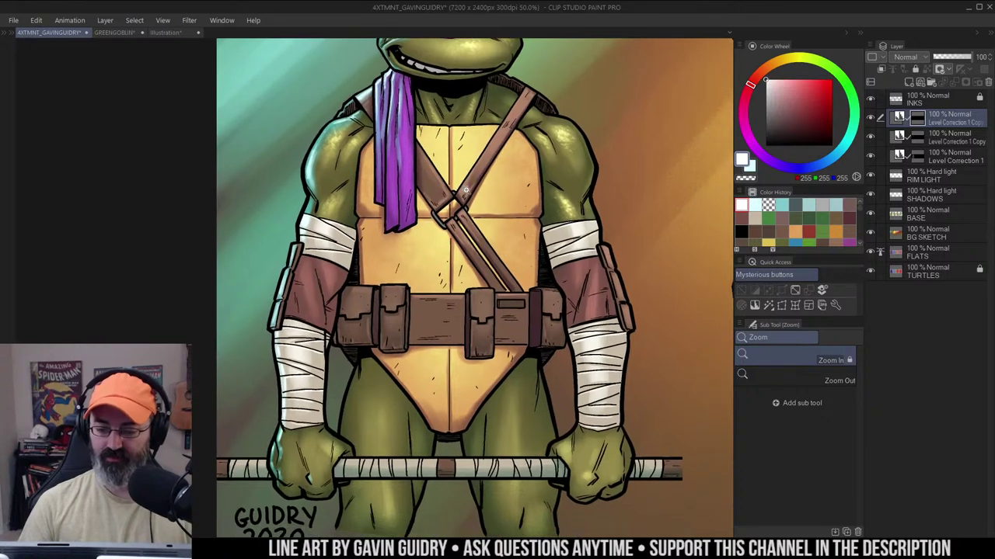
{"action": "left_click", "coordinate": [583, 151]}
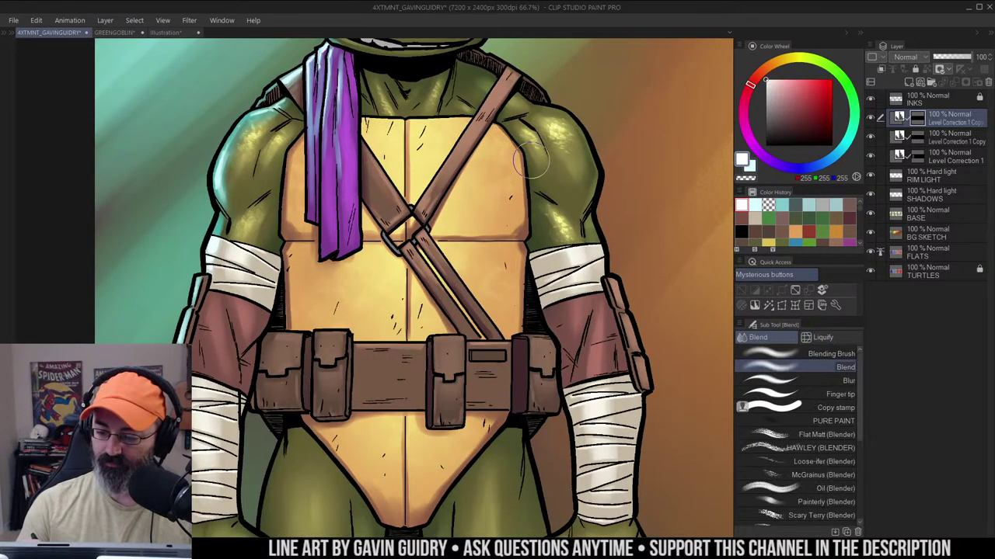
{"action": "left_click", "coordinate": [549, 194], "text": "alt"}
{"action": "left_click_drag", "start_coordinate": [562, 183], "coordinate": [553, 174]}
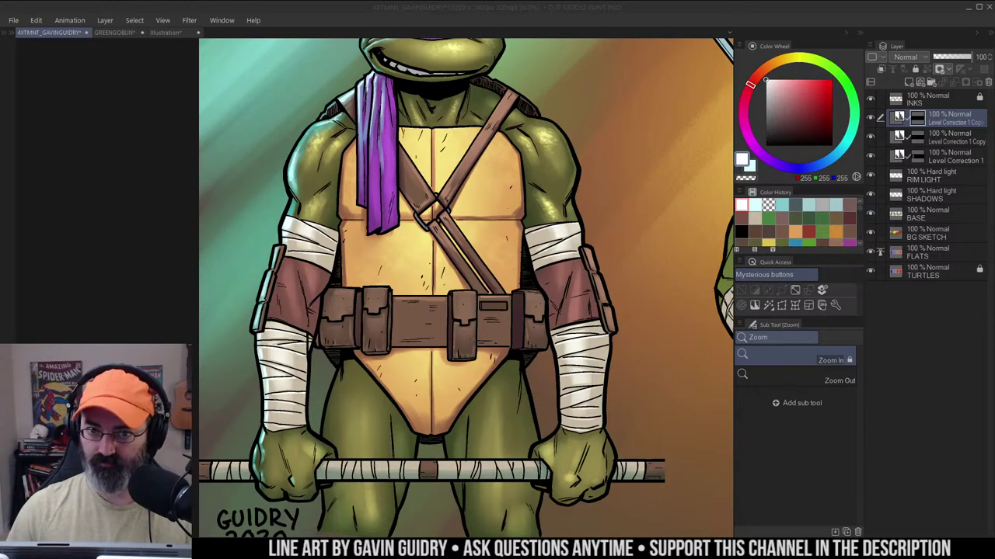
Create a new canvas from the copied four-turtle painting and examine the lit skin texture on the purple-masked head
{"action": "left_click", "coordinate": [13, 21]}
{"action": "left_click", "coordinate": [105, 46]}
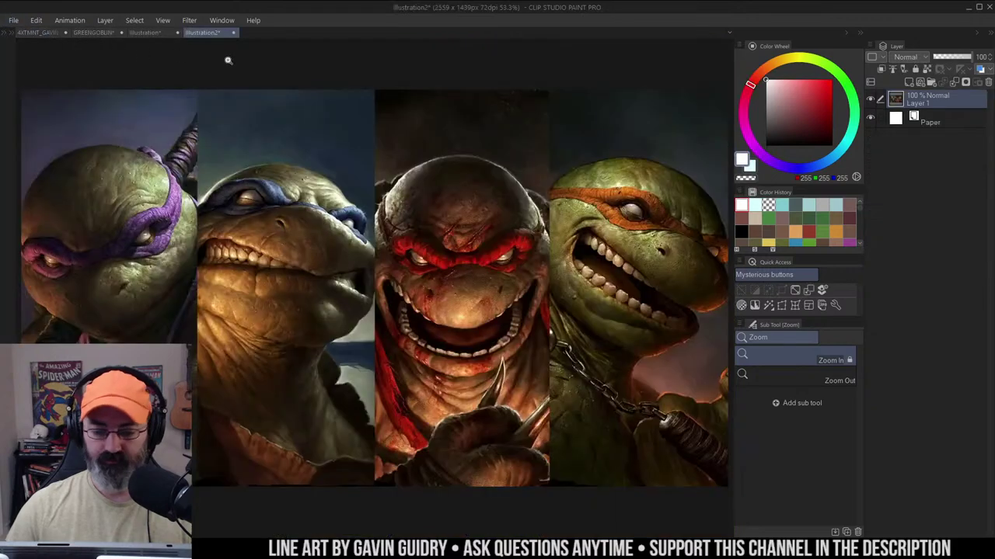
{"action": "scroll", "coordinate": [198, 223], "scroll_direction": "up", "scroll_amount": 1}
{"action": "left_click_drag", "start_coordinate": [198, 224], "coordinate": [459, 177]}
{"action": "scroll", "coordinate": [361, 213], "scroll_direction": "up", "scroll_amount": 1}
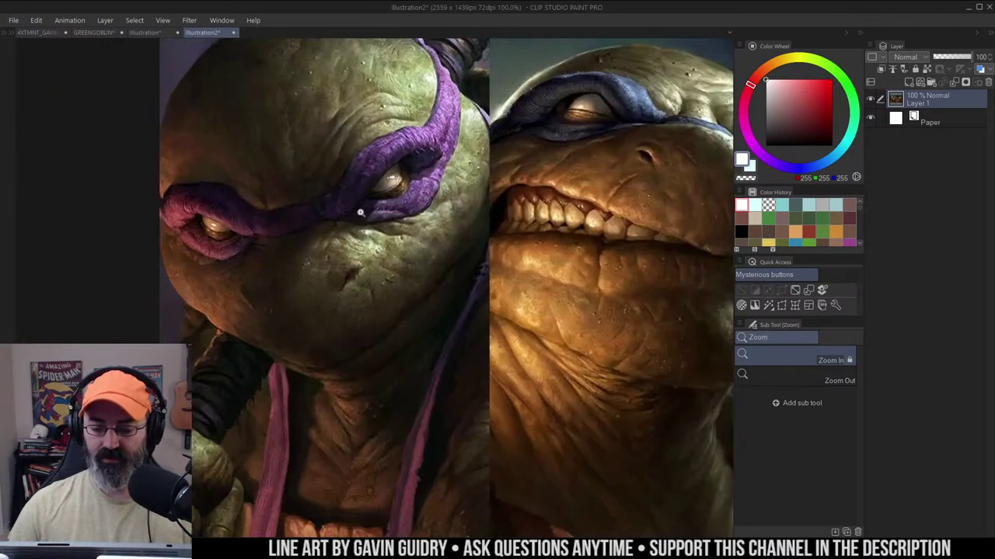
{"action": "left_click_drag", "start_coordinate": [409, 196], "coordinate": [486, 241]}
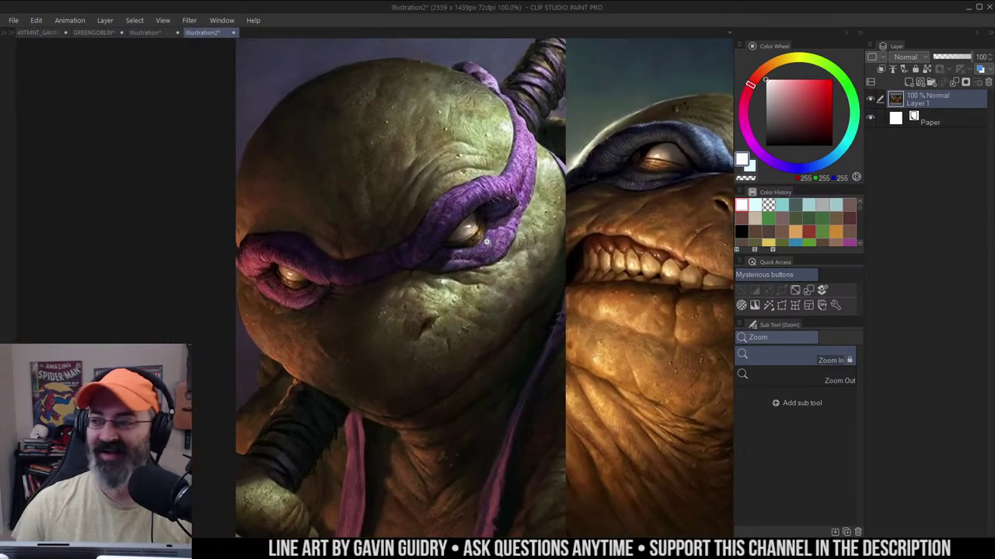
Examine the skin texture and lighting on the purple-masked and blue-masked heads in the four-turtle painting
{"action": "left_click_drag", "start_coordinate": [611, 295], "coordinate": [411, 282]}
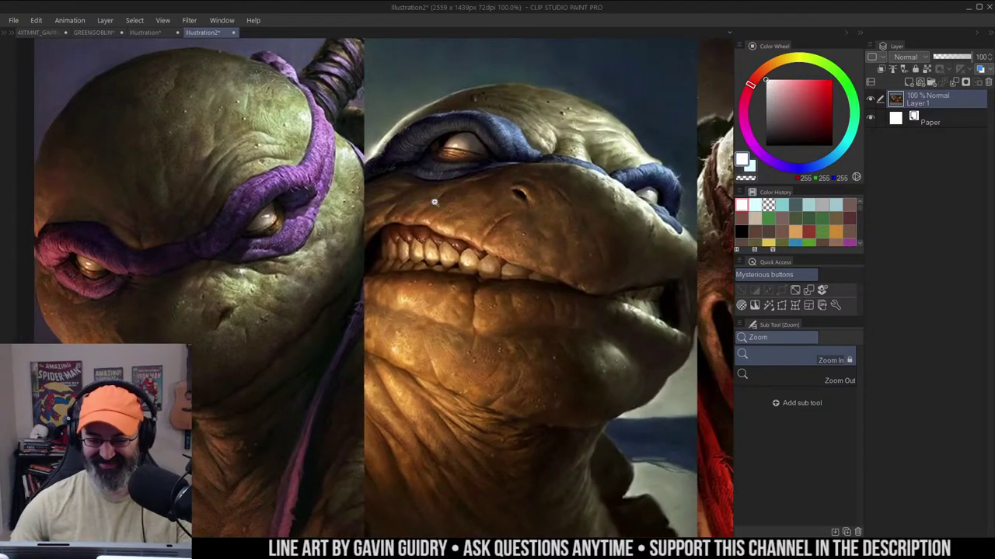
{"action": "scroll", "coordinate": [250, 174], "scroll_direction": "up", "scroll_amount": 2}
{"action": "left_click_drag", "start_coordinate": [249, 172], "coordinate": [413, 268]}
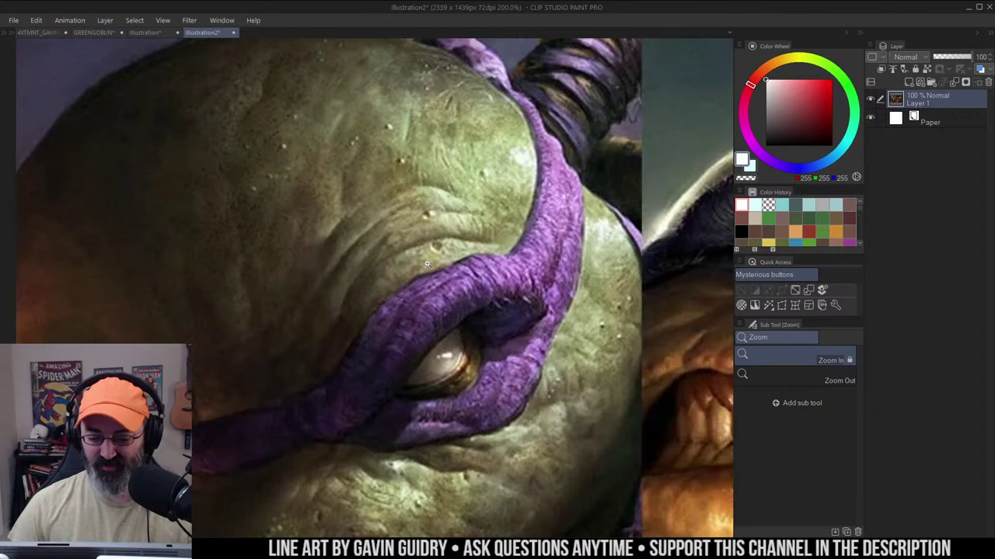
{"action": "scroll", "coordinate": [427, 264], "scroll_direction": "down", "scroll_amount": 3}
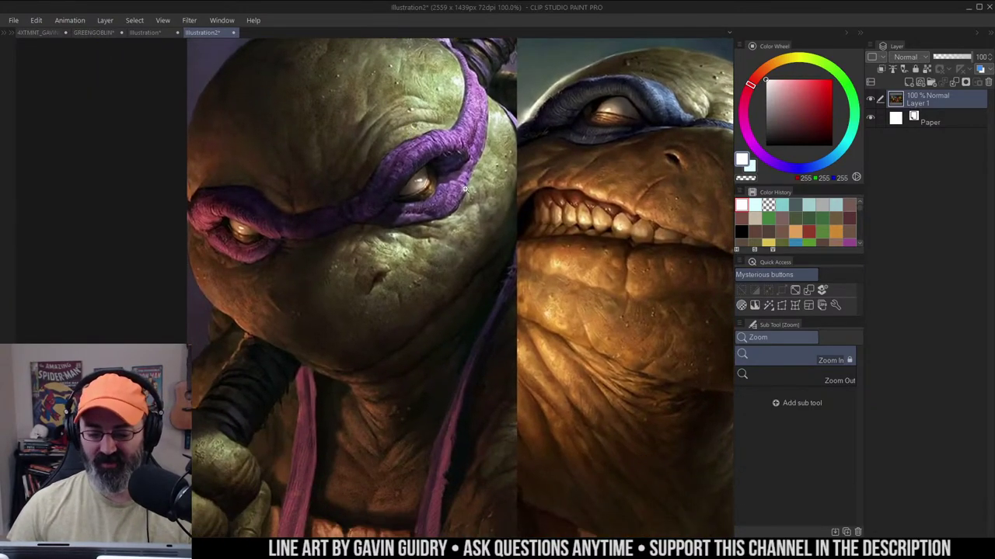
{"action": "scroll", "coordinate": [449, 206], "scroll_direction": "down", "scroll_amount": 1}
{"action": "left_click_drag", "start_coordinate": [549, 220], "coordinate": [417, 199]}
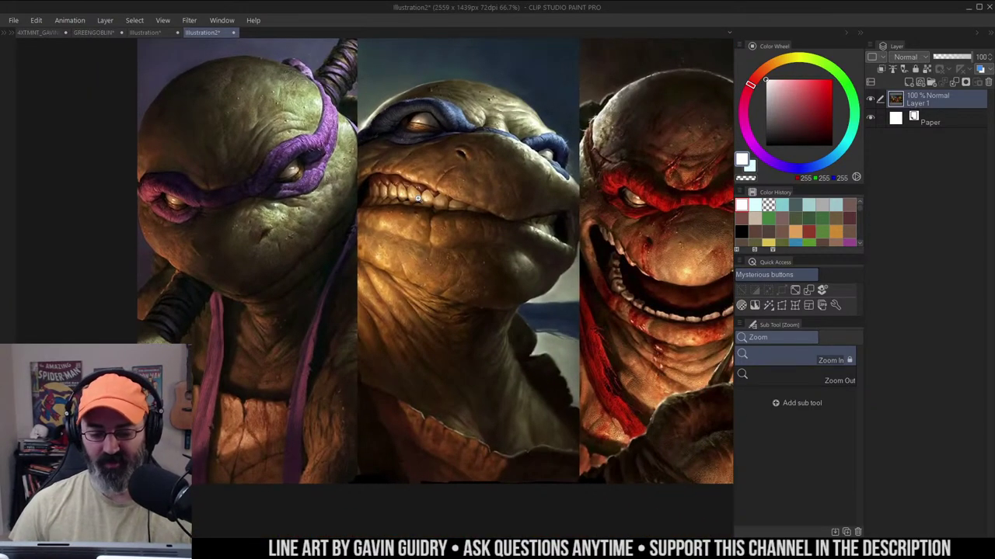
{"action": "scroll", "coordinate": [306, 177], "scroll_direction": "up", "scroll_amount": 2}
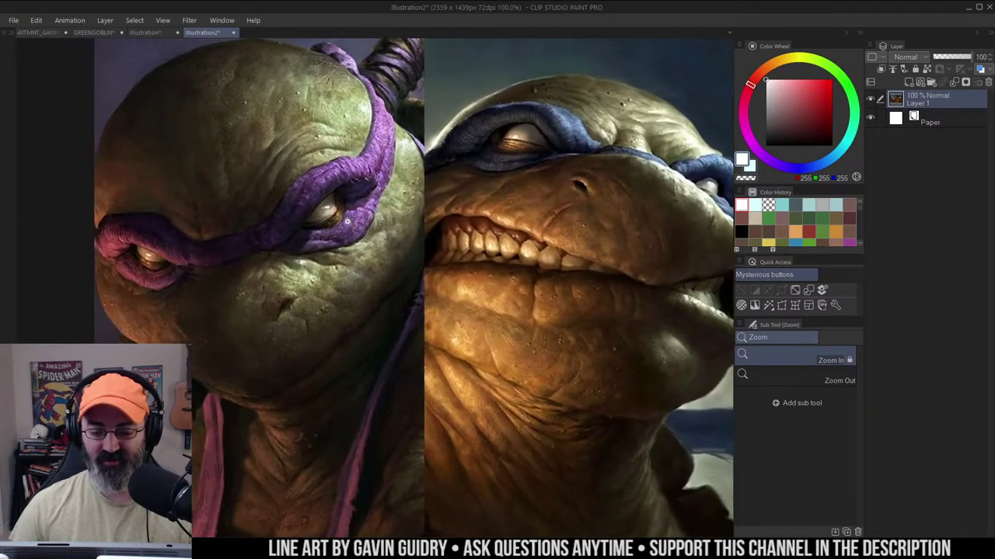
Circle the shaded side of the purple-masked turtle's forehead with the RC Side Pencil, and undo the marks
{"action": "key", "text": "b"}
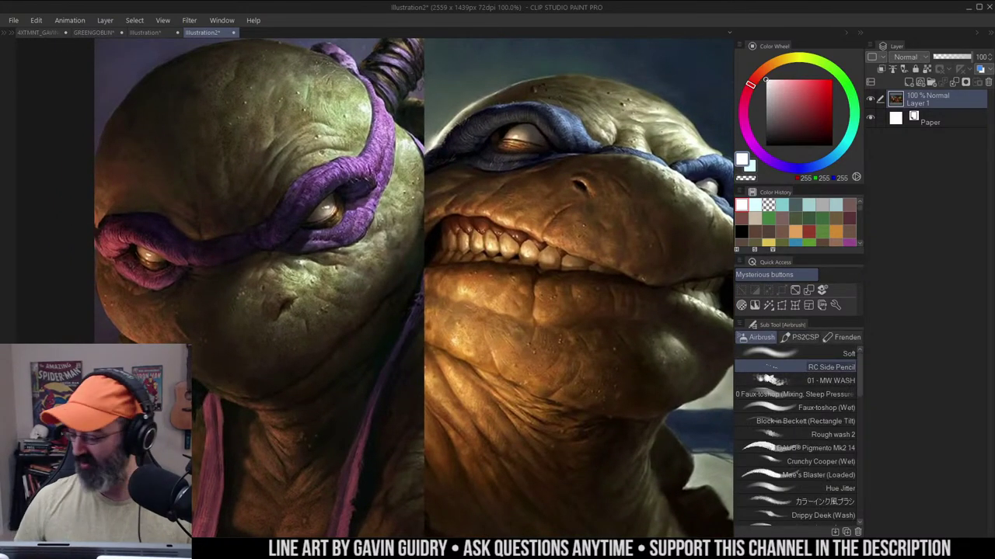
{"action": "mouse_move", "coordinate": [125, 140]}
{"action": "left_mouse_down"}
{"action": "mouse_move", "coordinate": [212, 79]}
{"action": "mouse_move", "coordinate": [224, 211]}
{"action": "mouse_move", "coordinate": [194, 233]}
{"action": "left_mouse_up"}
{"action": "key", "text": "ctrl+z"}
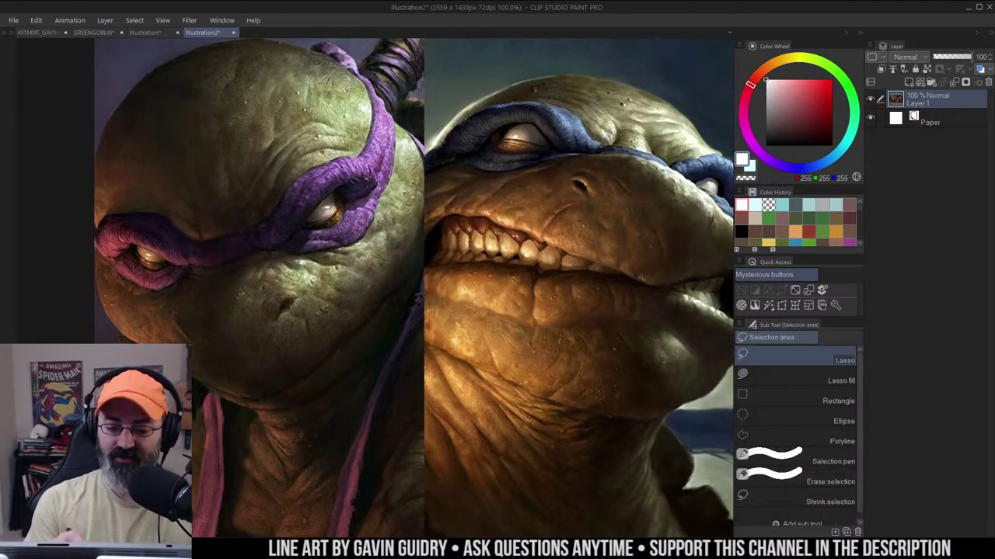
{"action": "mouse_move", "coordinate": [354, 89]}
{"action": "left_mouse_down"}
{"action": "mouse_move", "coordinate": [365, 136]}
{"action": "mouse_move", "coordinate": [342, 77]}
{"action": "left_mouse_up"}
{"action": "key", "text": "ctrl+z"}
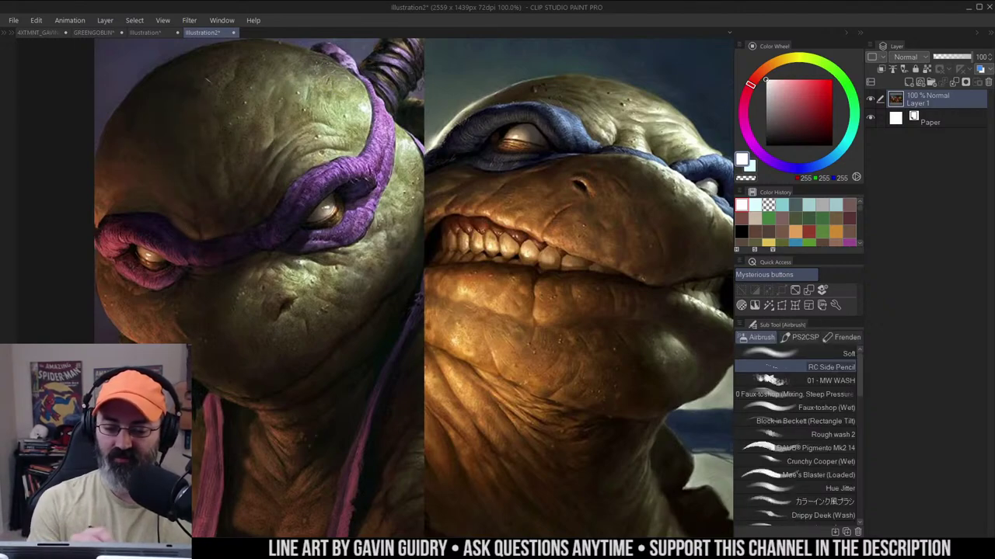
{"action": "mouse_move", "coordinate": [179, 78]}
{"action": "left_mouse_down"}
{"action": "mouse_move", "coordinate": [207, 81]}
{"action": "mouse_move", "coordinate": [167, 69]}
{"action": "left_mouse_up"}
{"action": "key", "text": "ctrl+z"}
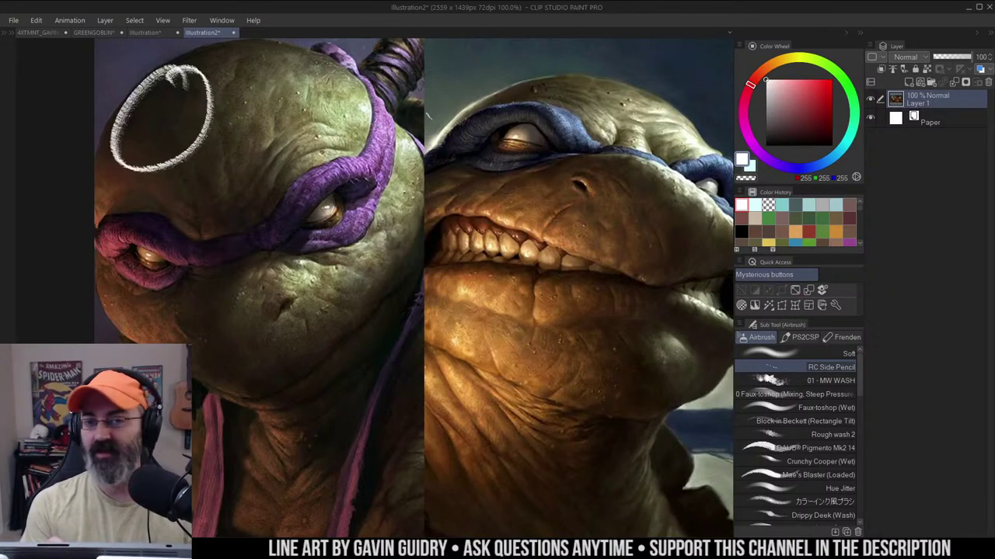
{"action": "key", "text": "ctrl+z"}
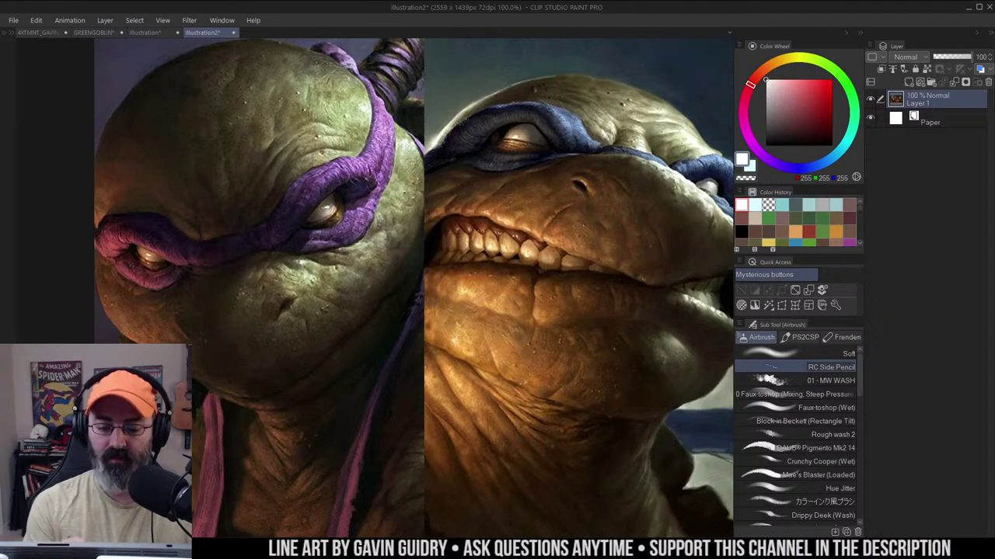
Circle the lit side of the purple-masked face and scribble over its shaded side, and undo both marks
{"action": "left_click_drag", "start_coordinate": [424, 288], "coordinate": [427, 284]}
{"action": "key", "text": "m"}
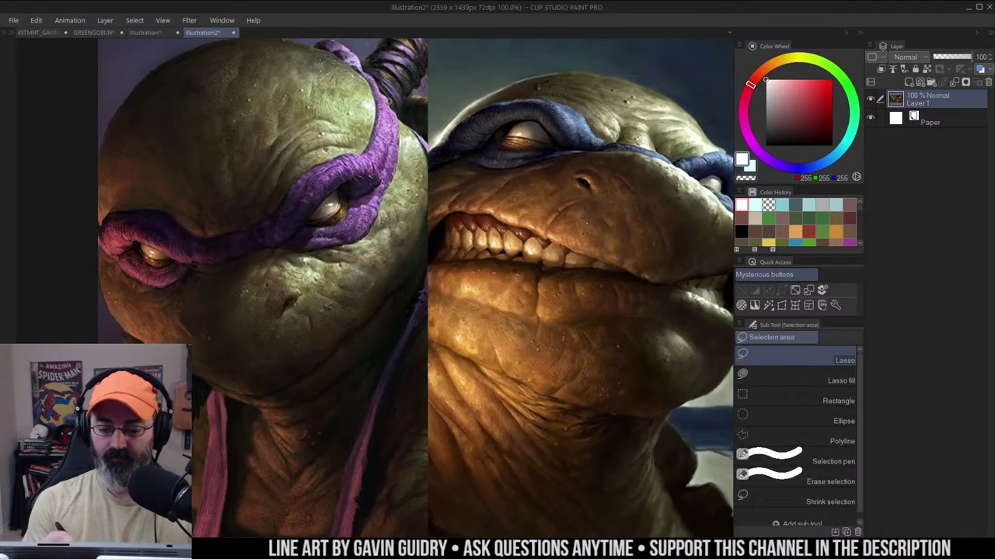
{"action": "mouse_move", "coordinate": [381, 101]}
{"action": "left_mouse_down"}
{"action": "mouse_move", "coordinate": [192, 200]}
{"action": "mouse_move", "coordinate": [327, 319]}
{"action": "left_mouse_up"}
{"action": "key", "text": "ctrl+z"}
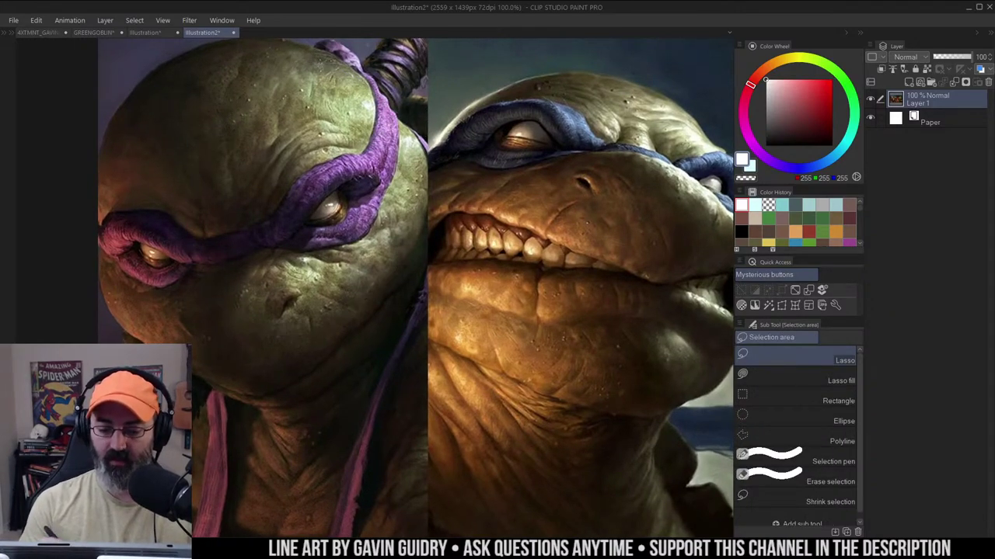
{"action": "key", "text": "b"}
{"action": "mouse_move", "coordinate": [380, 84]}
{"action": "left_mouse_down"}
{"action": "mouse_move", "coordinate": [234, 163]}
{"action": "mouse_move", "coordinate": [385, 64]}
{"action": "mouse_move", "coordinate": [376, 62]}
{"action": "left_mouse_up"}
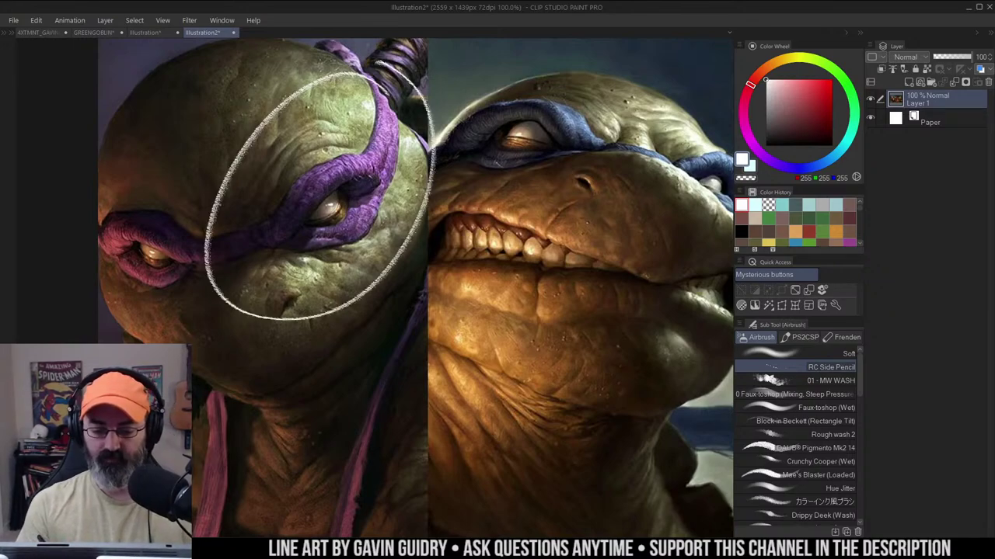
{"action": "mouse_move", "coordinate": [154, 99]}
{"action": "left_mouse_down"}
{"action": "mouse_move", "coordinate": [109, 161]}
{"action": "mouse_move", "coordinate": [140, 165]}
{"action": "mouse_move", "coordinate": [201, 226]}
{"action": "left_mouse_up"}
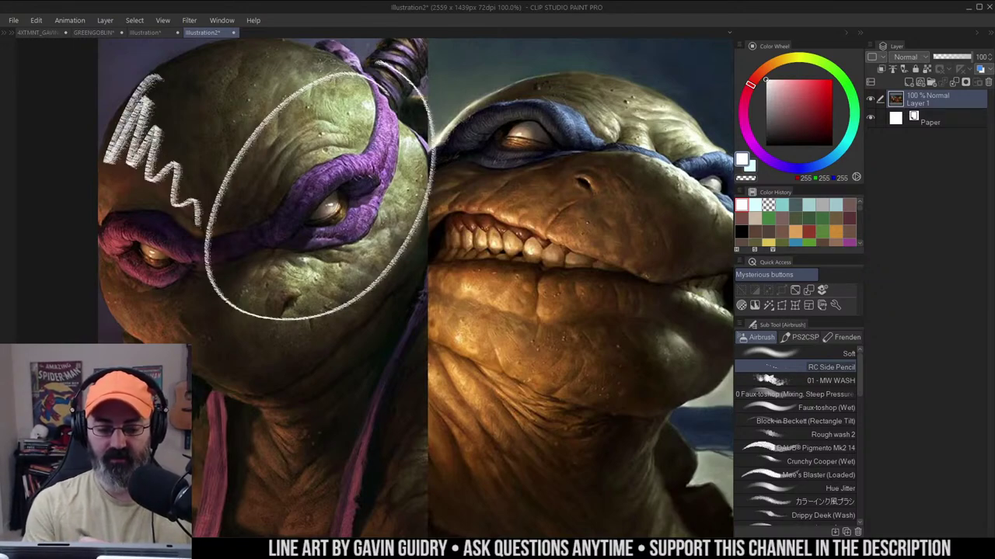
{"action": "key", "text": "ctrl+z"}
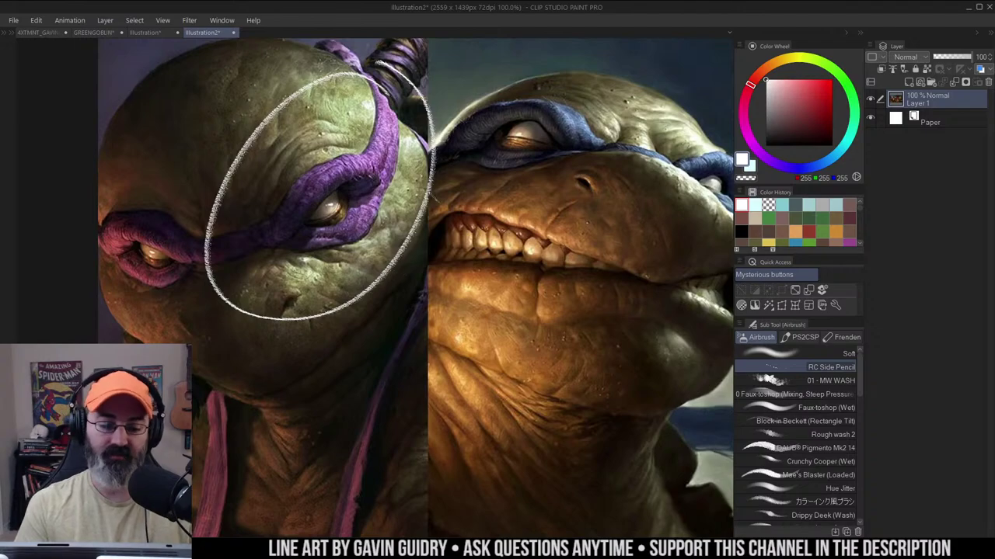
{"action": "key", "text": "ctrl+z"}
Mark the lit brow and snout areas on the blue-masked turtle's head with pencil strokes, and undo them
{"action": "left_click_drag", "start_coordinate": [637, 255], "coordinate": [421, 220]}
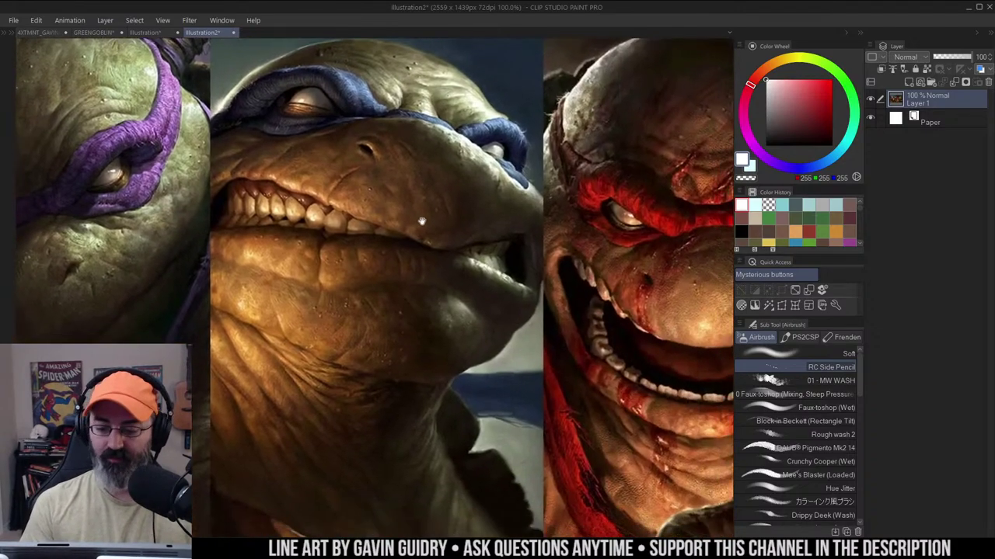
{"action": "key", "text": "m"}
{"action": "left_click", "coordinate": [432, 144]}
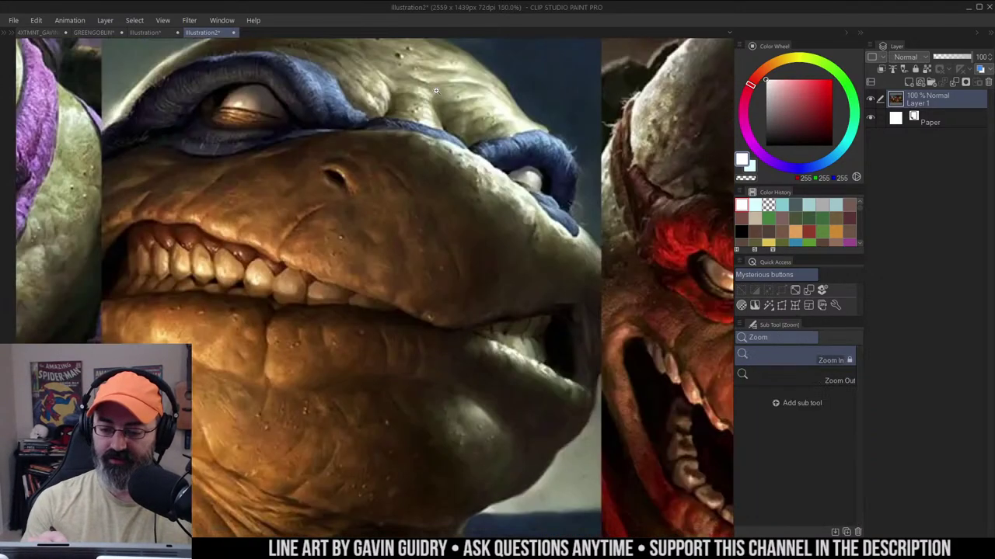
{"action": "left_click_drag", "start_coordinate": [451, 49], "coordinate": [491, 144]}
{"action": "left_click", "coordinate": [491, 145]}
{"action": "key", "text": "b"}
{"action": "mouse_move", "coordinate": [354, 76]}
{"action": "left_mouse_down"}
{"action": "mouse_move", "coordinate": [377, 99]}
{"action": "mouse_move", "coordinate": [575, 171]}
{"action": "mouse_move", "coordinate": [465, 184]}
{"action": "left_mouse_up"}
{"action": "left_click_drag", "start_coordinate": [313, 100], "coordinate": [460, 188]}
{"action": "mouse_move", "coordinate": [379, 150]}
{"action": "left_mouse_down"}
{"action": "mouse_move", "coordinate": [398, 166]}
{"action": "mouse_move", "coordinate": [569, 185]}
{"action": "left_mouse_up"}
{"action": "left_click_drag", "start_coordinate": [577, 185], "coordinate": [490, 198]}
{"action": "key", "text": "ctrl+z"}
{"action": "key", "text": "ctrl+z"}
{"action": "key", "text": "ctrl+z"}
{"action": "key", "text": "ctrl+z"}
{"action": "key", "text": "ctrl+z"}
{"action": "key", "text": "ctrl+z"}
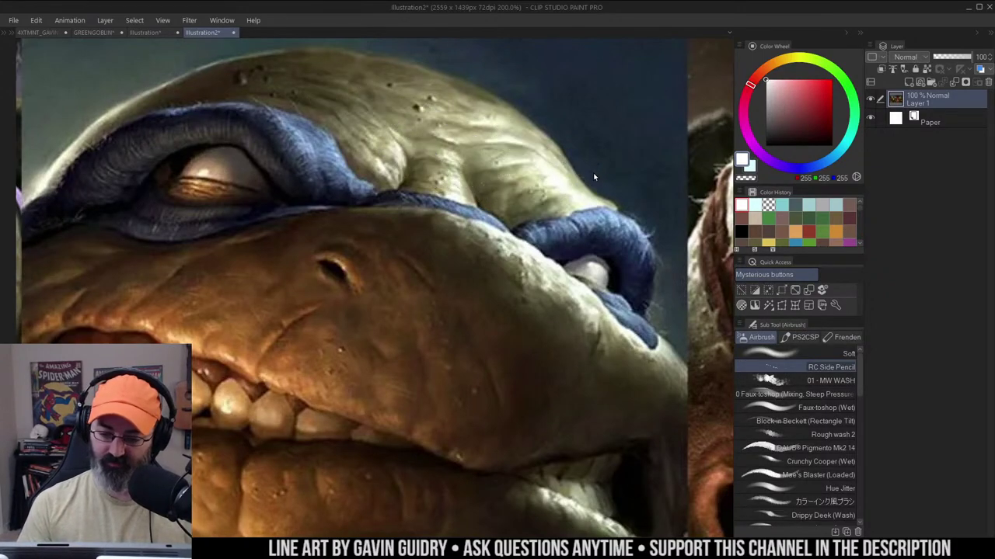
Examine the light falloff on the blue-masked turtle's snout and jaw, and compare it with the red-masked turtle
{"action": "left_click_drag", "start_coordinate": [579, 218], "coordinate": [587, 83]}
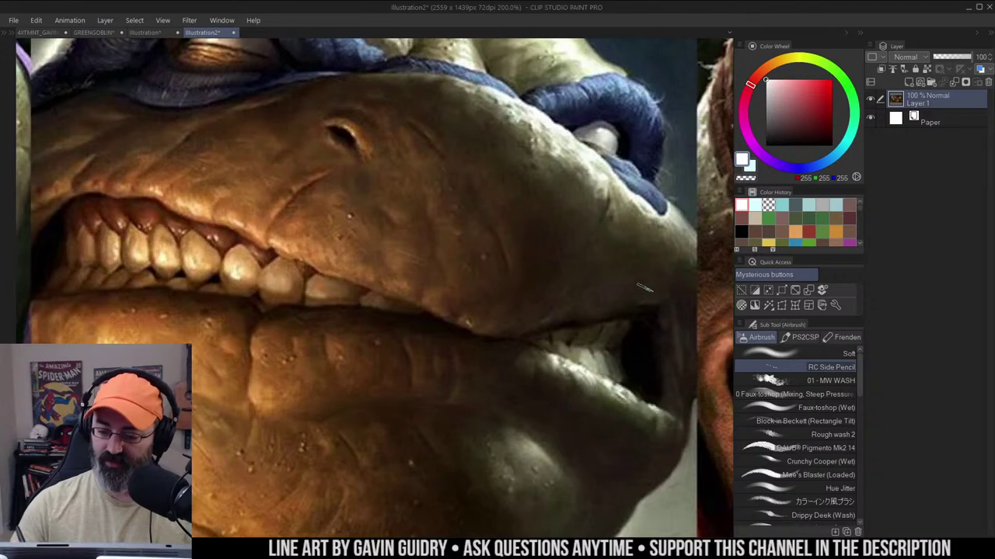
{"action": "key", "text": "ctrl+space"}
{"action": "left_click", "coordinate": [564, 254], "text": "alt"}
{"action": "left_click", "coordinate": [564, 255], "text": "alt"}
{"action": "left_click_drag", "start_coordinate": [589, 240], "coordinate": [389, 177]}
{"action": "left_click", "coordinate": [597, 223], "text": "alt"}
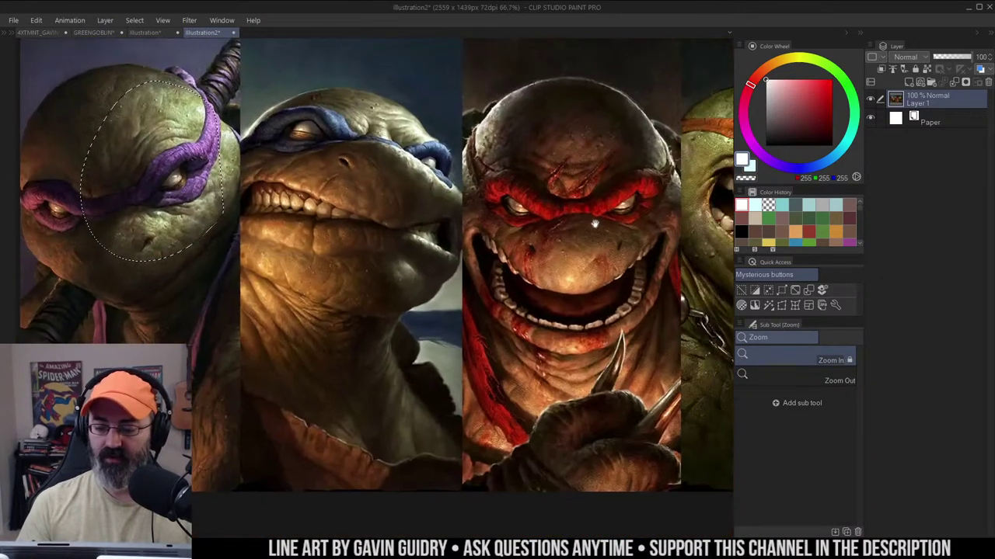
{"action": "left_click_drag", "start_coordinate": [596, 223], "coordinate": [487, 201]}
{"action": "left_click_drag", "start_coordinate": [589, 216], "coordinate": [522, 192]}
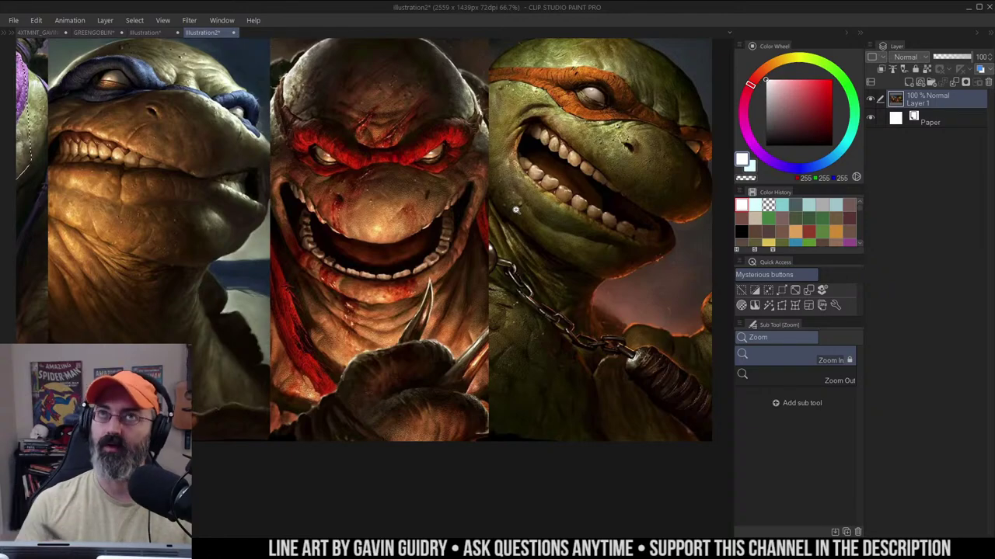
Examine the skin texture around the orange-masked turtle's snout and mouth, and compare all four heads
{"action": "left_click_drag", "start_coordinate": [640, 171], "coordinate": [571, 208]}
{"action": "left_click", "coordinate": [621, 178]}
{"action": "left_click", "coordinate": [450, 184]}
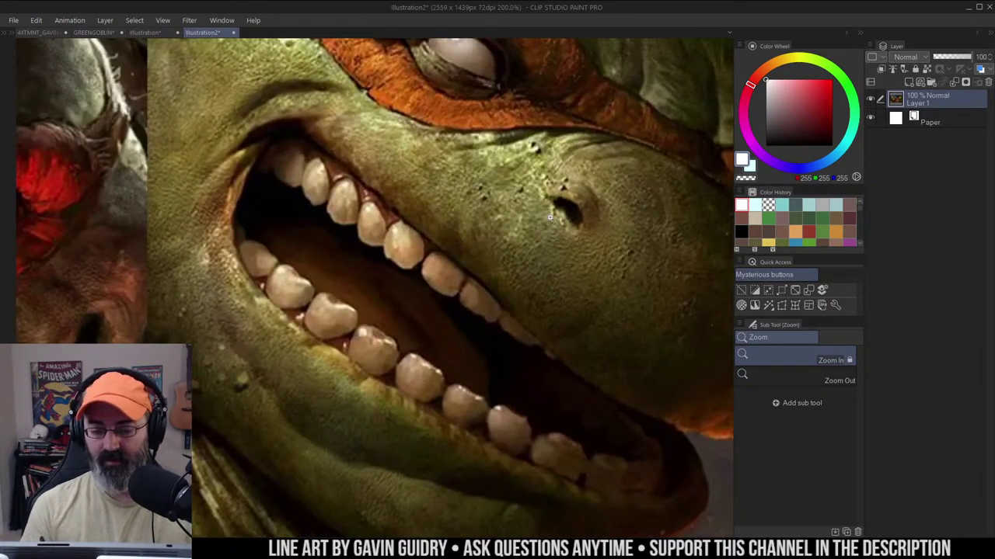
{"action": "left_click", "coordinate": [558, 246], "text": "alt"}
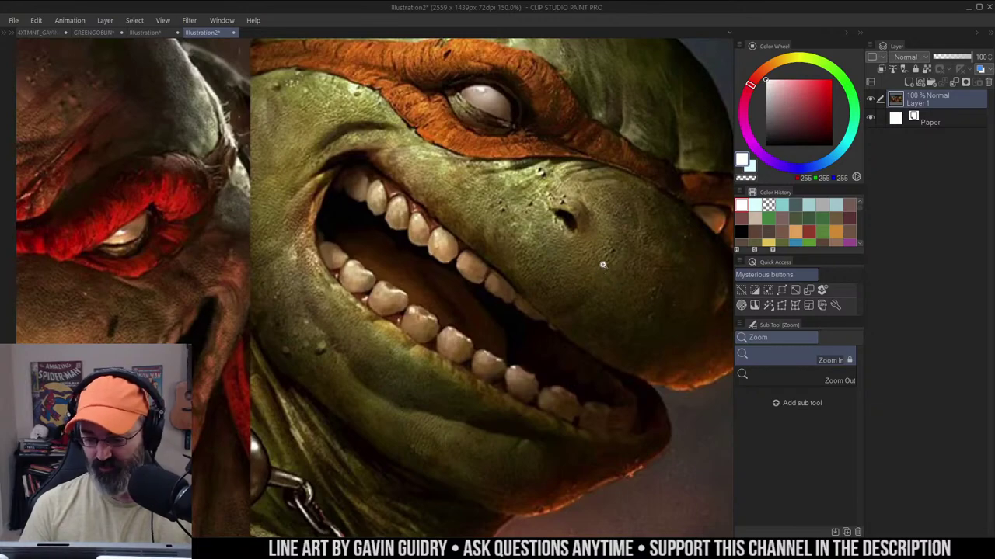
{"action": "scroll", "coordinate": [639, 181], "scroll_direction": "down", "scroll_amount": 1}
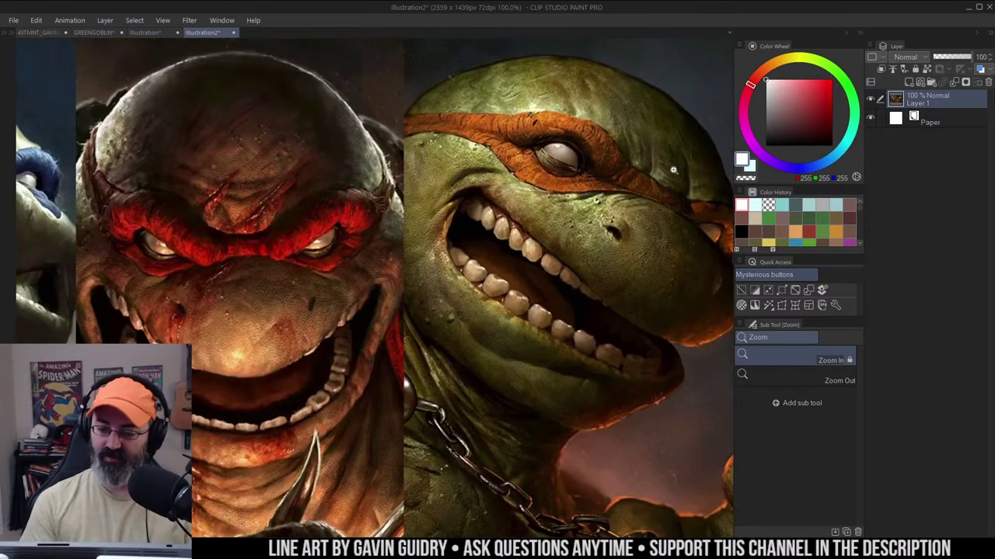
{"action": "scroll", "coordinate": [543, 166], "scroll_direction": "up", "scroll_amount": 4}
{"action": "scroll", "coordinate": [542, 165], "scroll_direction": "down", "scroll_amount": 5}
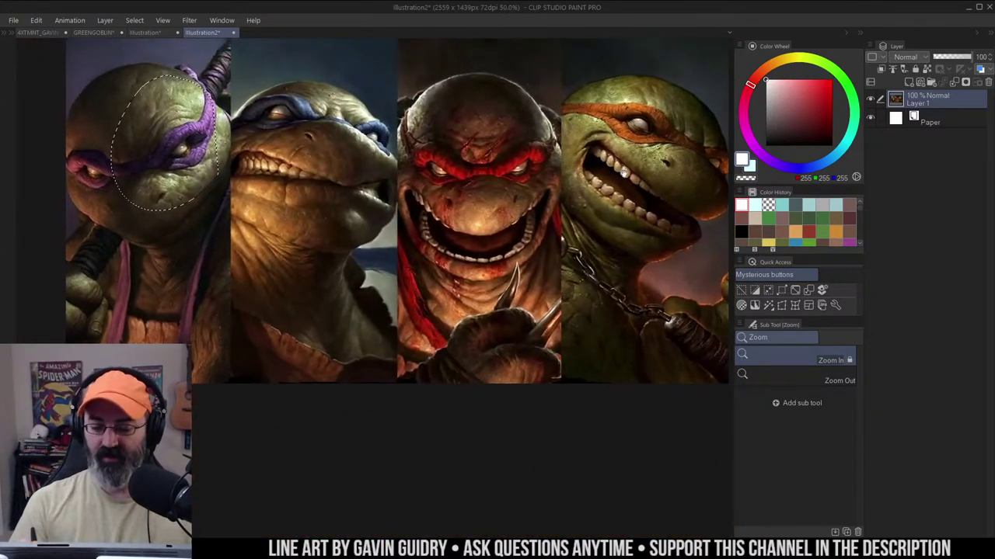
{"action": "left_click_drag", "start_coordinate": [623, 172], "coordinate": [646, 193]}
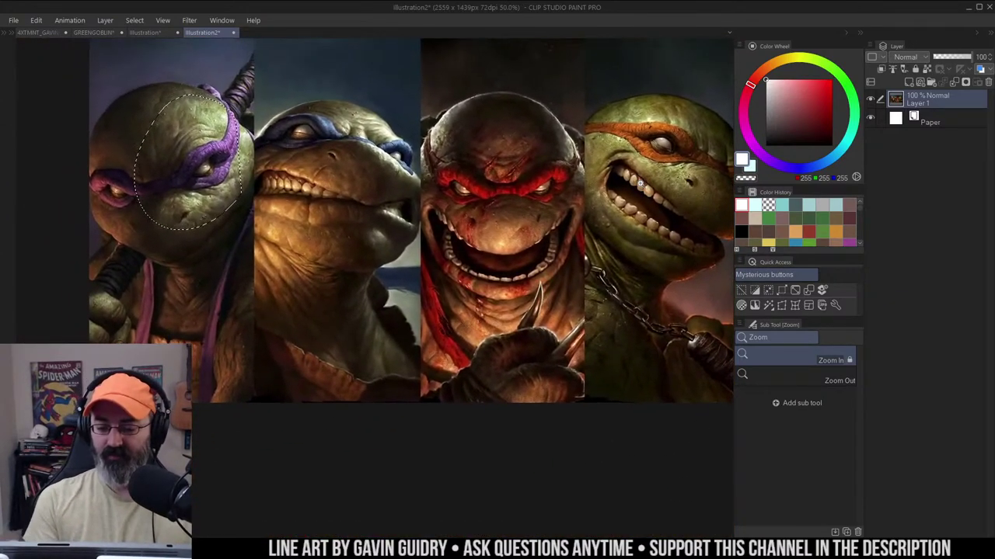
Clear the selection on the reference painting and return to the purple-masked turtle in the main turtle illustration
{"action": "left_click", "coordinate": [262, 417]}
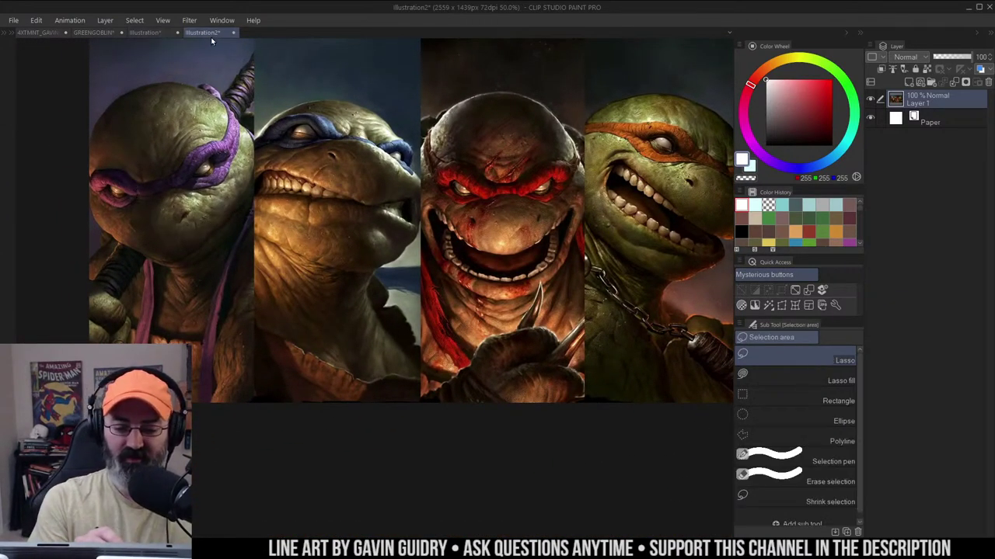
{"action": "left_click_drag", "start_coordinate": [409, 76], "coordinate": [483, 121]}
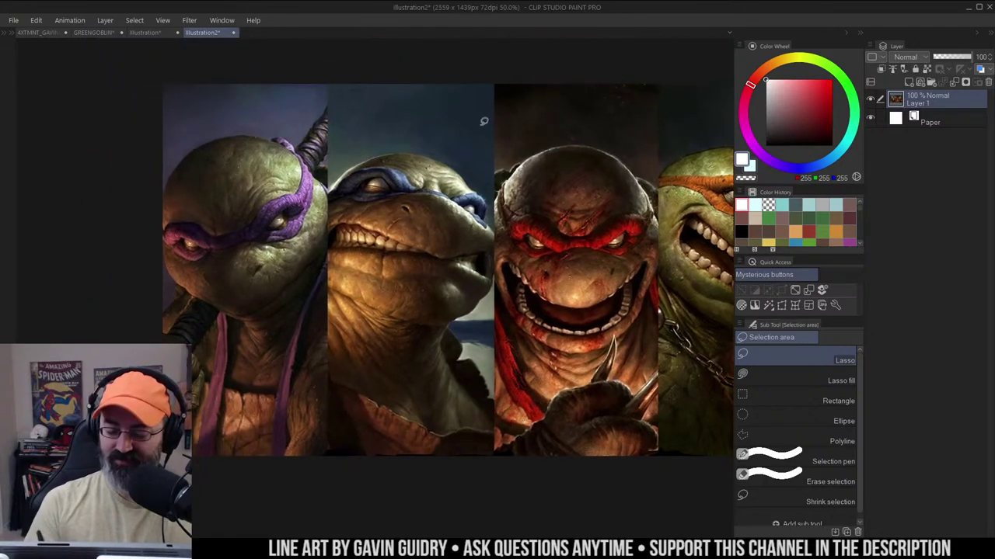
{"action": "left_click", "coordinate": [145, 32]}
{"action": "left_click", "coordinate": [93, 32]}
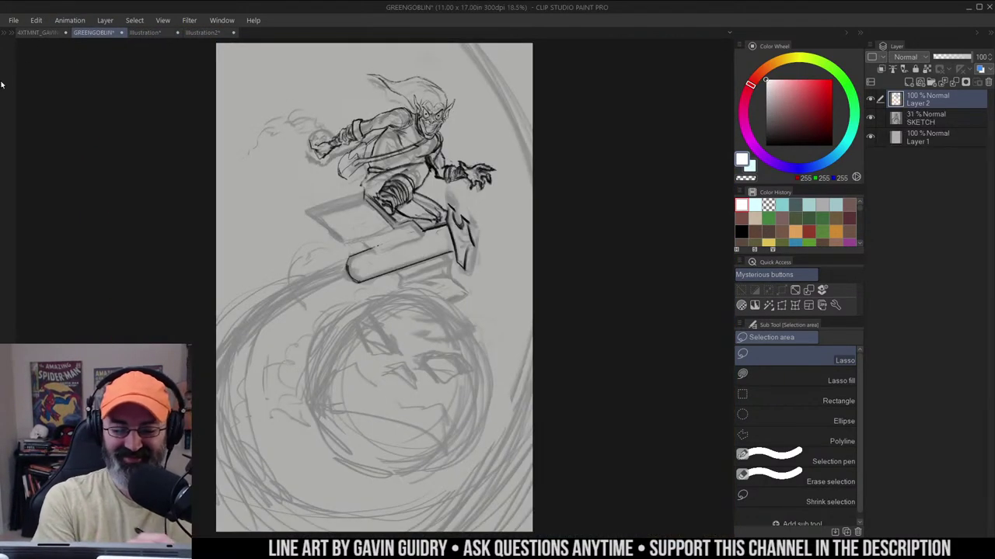
{"action": "left_click", "coordinate": [39, 32]}
{"action": "left_click_drag", "start_coordinate": [557, 144], "coordinate": [573, 179]}
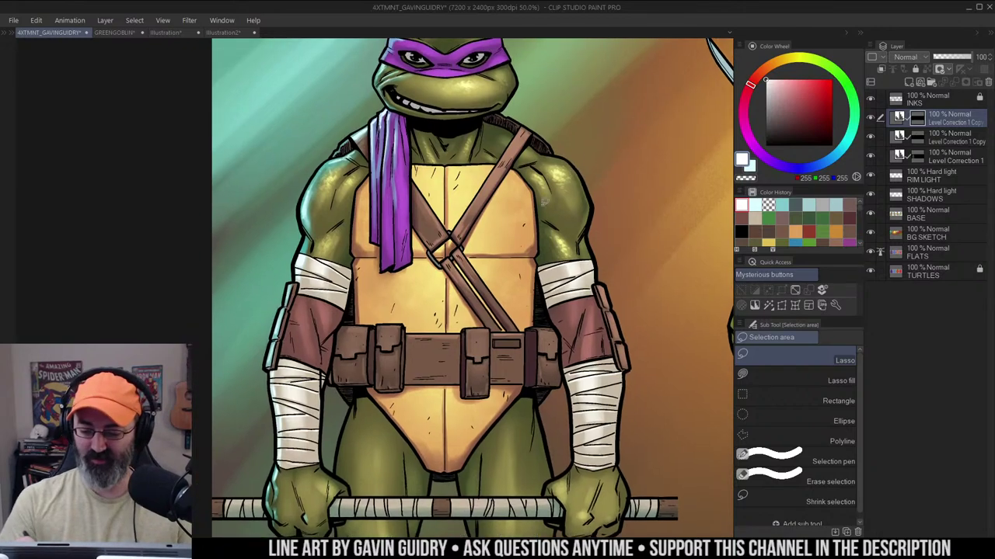
{"action": "left_click_drag", "start_coordinate": [559, 233], "coordinate": [489, 266]}
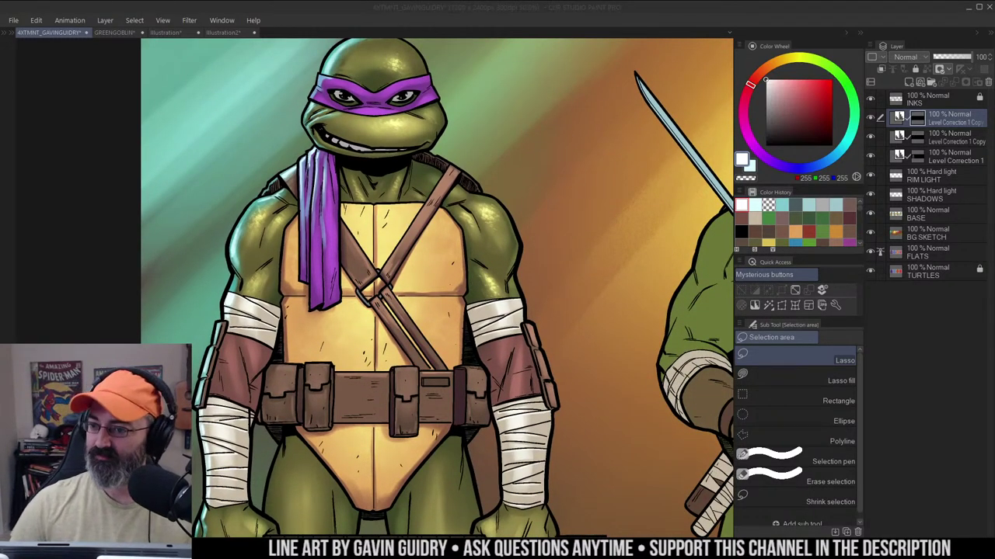
{"action": "left_click_drag", "start_coordinate": [599, 138], "coordinate": [583, 108]}
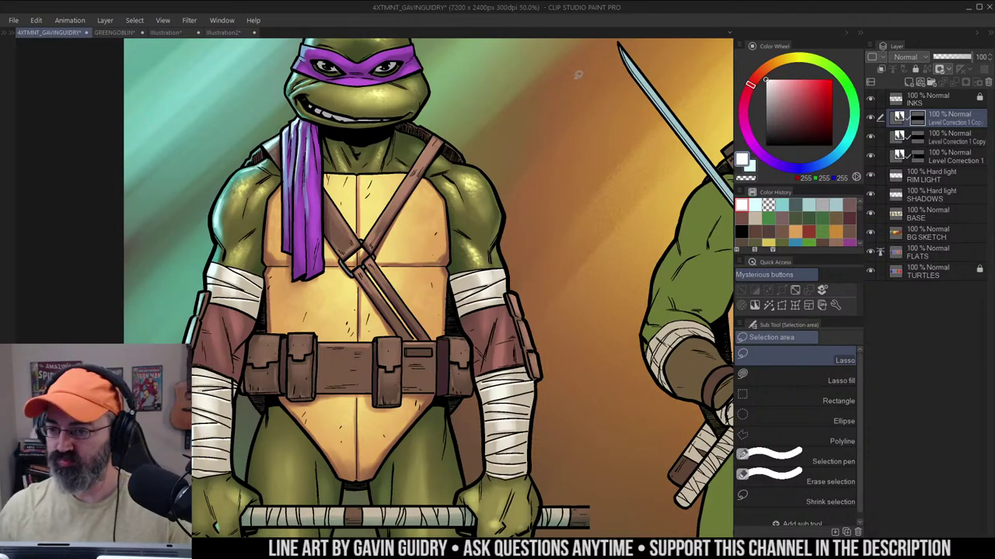
Add textured RC Side Pencil highlights to the thumb and knuckles of the fist beside the orange background
{"action": "mouse_move", "coordinate": [426, 224]}
{"action": "left_mouse_down"}
{"action": "mouse_move", "coordinate": [482, 148]}
{"action": "mouse_move", "coordinate": [492, 95]}
{"action": "left_mouse_up"}
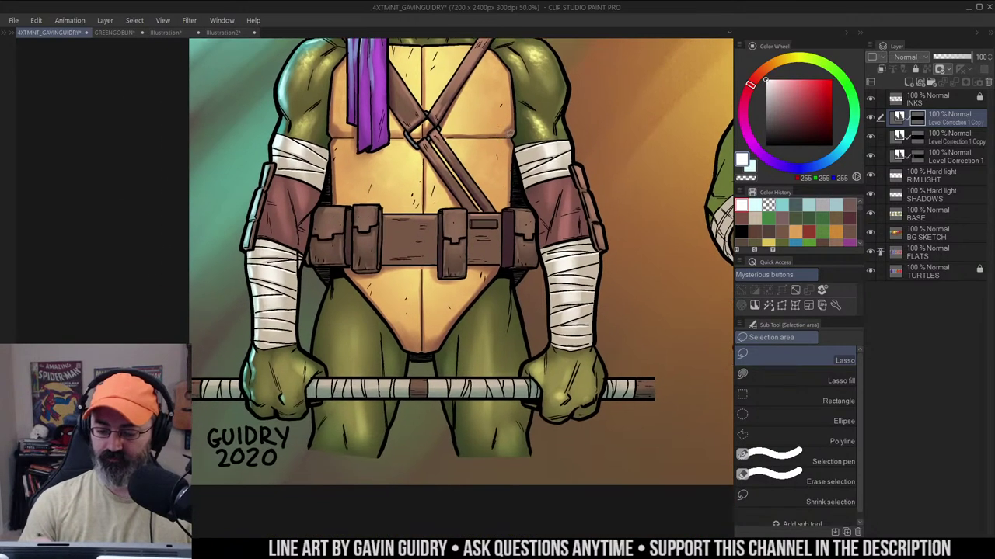
{"action": "left_click_drag", "start_coordinate": [573, 309], "coordinate": [573, 229]}
{"action": "left_click", "coordinate": [571, 278], "text": "ctrl"}
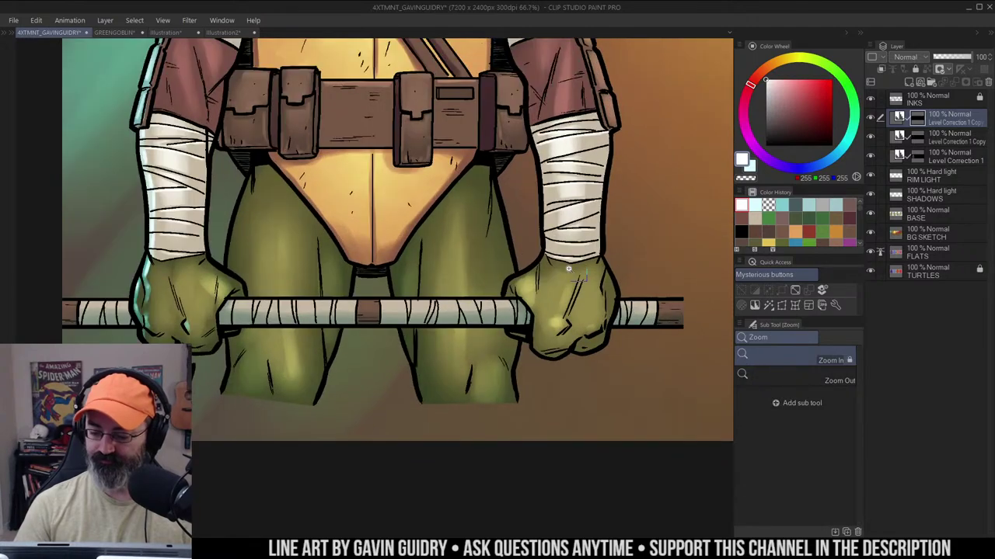
{"action": "left_click_drag", "start_coordinate": [571, 273], "coordinate": [583, 264], "text": "ctrl"}
{"action": "left_click", "coordinate": [569, 262], "text": "alt"}
{"action": "left_click", "coordinate": [573, 262], "text": "alt"}
{"action": "left_click", "coordinate": [572, 261], "text": "alt"}
{"action": "left_click", "coordinate": [573, 262], "text": "alt"}
{"action": "left_click_drag", "start_coordinate": [565, 311], "coordinate": [516, 232]}
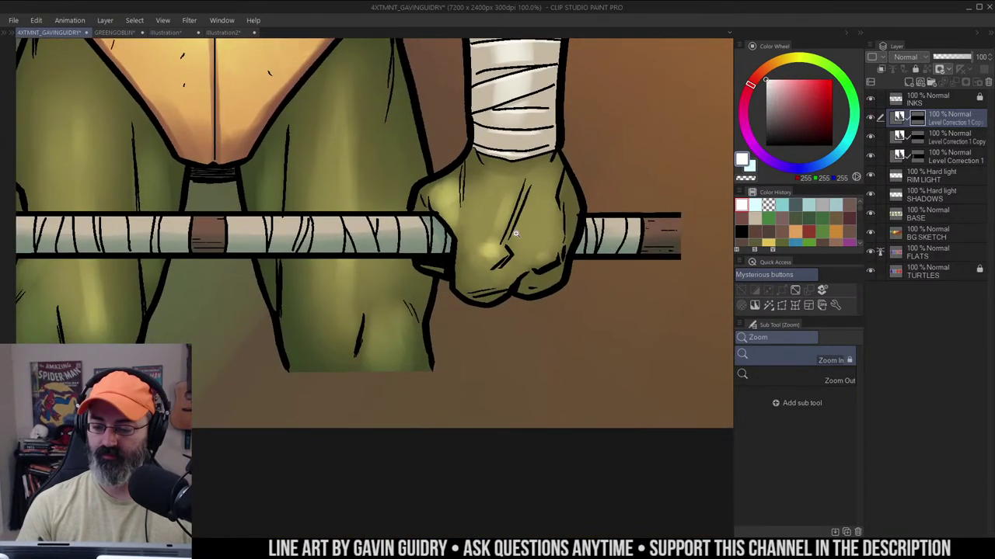
{"action": "left_click", "coordinate": [515, 233], "text": "ctrl"}
{"action": "key", "text": "ctrl+h"}
{"action": "key", "text": "b"}
{"action": "mouse_move", "coordinate": [392, 178]}
{"action": "left_mouse_down"}
{"action": "mouse_move", "coordinate": [423, 155]}
{"action": "mouse_move", "coordinate": [439, 173]}
{"action": "mouse_move", "coordinate": [449, 168]}
{"action": "mouse_move", "coordinate": [434, 186]}
{"action": "mouse_move", "coordinate": [453, 184]}
{"action": "left_mouse_up"}
{"action": "key", "text": "ctrl+z"}
{"action": "left_click", "coordinate": [503, 174], "text": "alt"}
{"action": "mouse_move", "coordinate": [487, 227]}
{"action": "left_mouse_down"}
{"action": "mouse_move", "coordinate": [494, 231]}
{"action": "mouse_move", "coordinate": [479, 245]}
{"action": "mouse_move", "coordinate": [541, 236]}
{"action": "mouse_move", "coordinate": [544, 220]}
{"action": "mouse_move", "coordinate": [536, 241]}
{"action": "mouse_move", "coordinate": [548, 225]}
{"action": "left_mouse_up"}
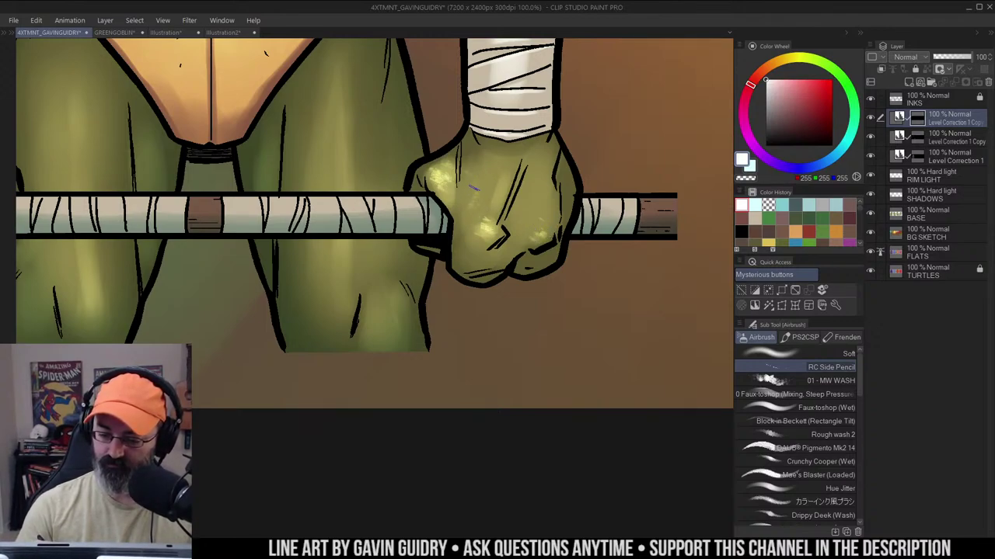
{"action": "left_click_drag", "start_coordinate": [471, 177], "coordinate": [471, 227]}
Add textured RC Side Pencil highlights to the thumb and knuckles of the teal-rimmed fist above the signature
{"action": "left_click", "coordinate": [538, 186], "text": "alt"}
{"action": "left_click", "coordinate": [537, 185], "text": "alt"}
{"action": "left_click_drag", "start_coordinate": [568, 157], "coordinate": [721, 154]}
{"action": "left_click", "coordinate": [424, 141]}
{"action": "mouse_move", "coordinate": [397, 175]}
{"action": "left_mouse_down"}
{"action": "mouse_move", "coordinate": [417, 193]}
{"action": "mouse_move", "coordinate": [404, 199]}
{"action": "left_mouse_up"}
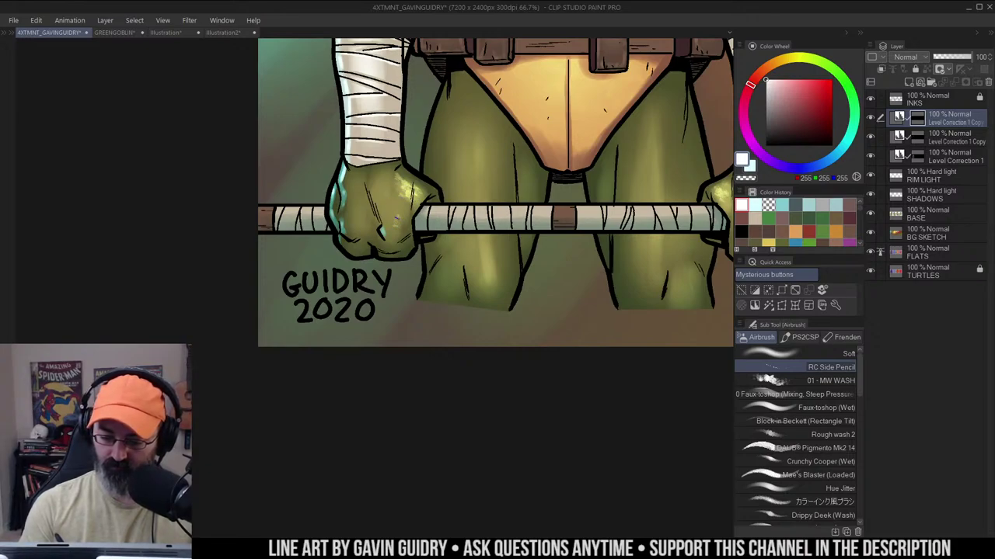
{"action": "left_click_drag", "start_coordinate": [394, 228], "coordinate": [356, 235]}
Add textured RC Side Pencil highlights down the thigh next to the teal-rimmed fist, above and below the staff
{"action": "key", "text": "ctrl+space"}
{"action": "left_click_drag", "start_coordinate": [653, 160], "coordinate": [421, 118]}
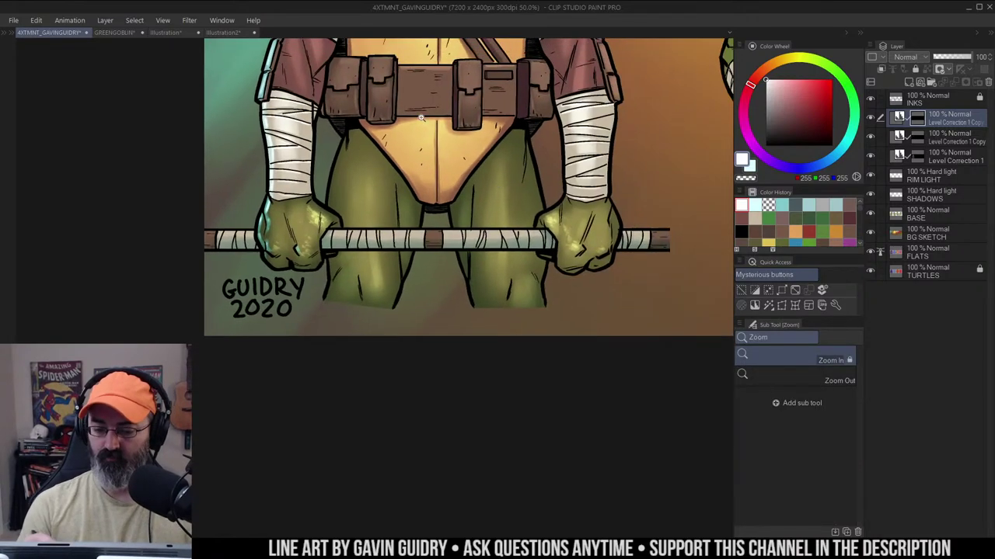
{"action": "key", "text": "m"}
{"action": "key", "text": "b"}
{"action": "left_click_drag", "start_coordinate": [369, 178], "coordinate": [367, 191]}
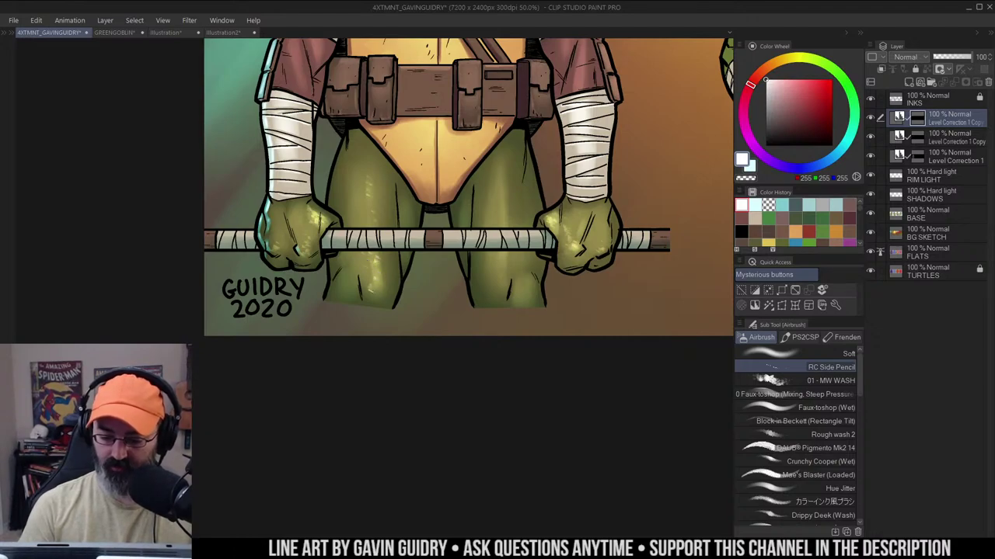
{"action": "key", "text": "/"}
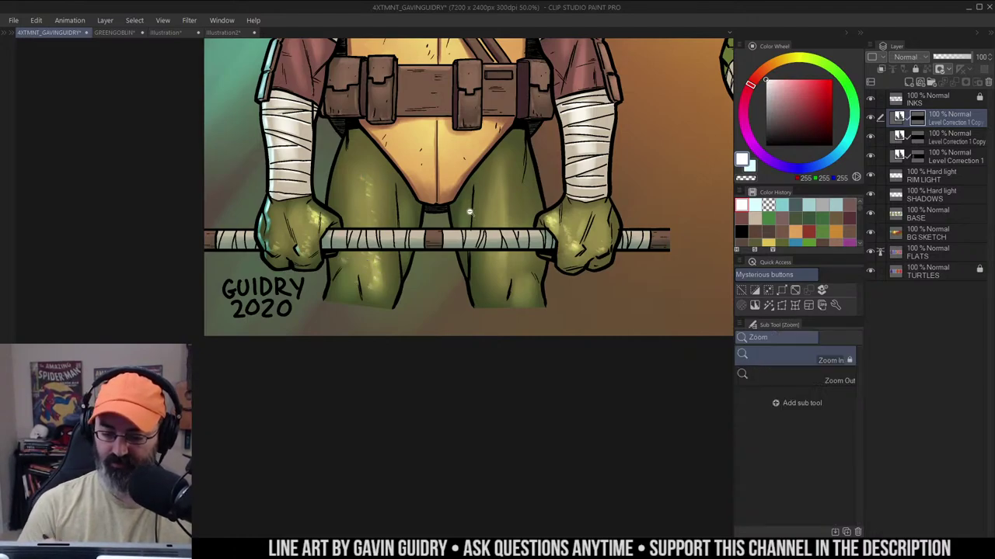
Brush textured highlights onto the purple-masked turtle's leg on the viewer's right and blend them on the uppermost Level Correction copy's mask
{"action": "left_click", "coordinate": [471, 215], "text": "alt"}
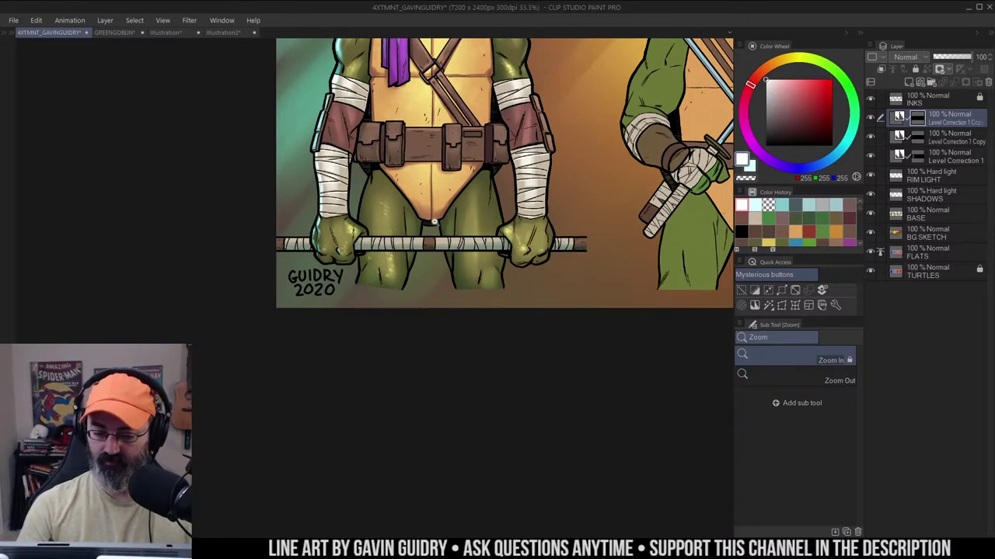
{"action": "left_click", "coordinate": [477, 218], "text": "ctrl"}
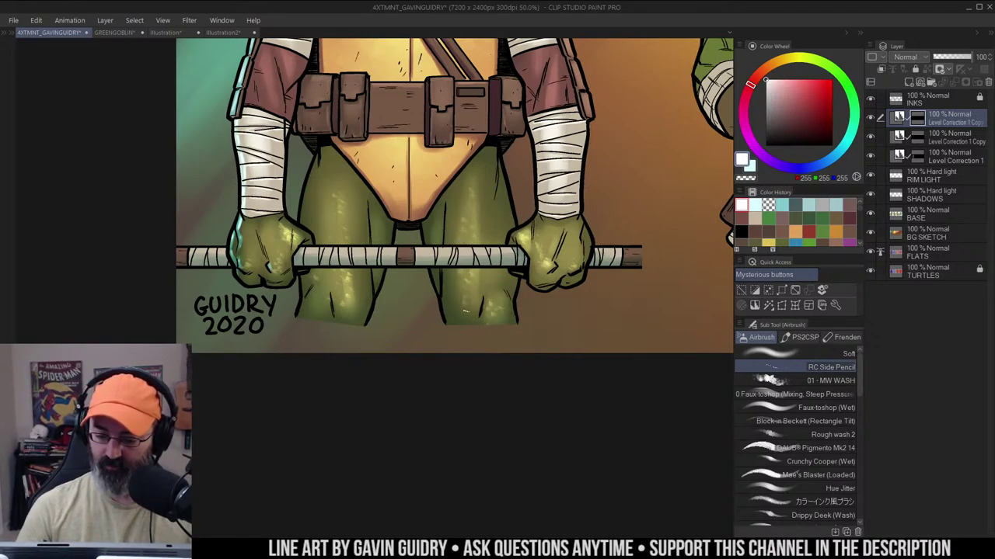
{"action": "key", "text": "j"}
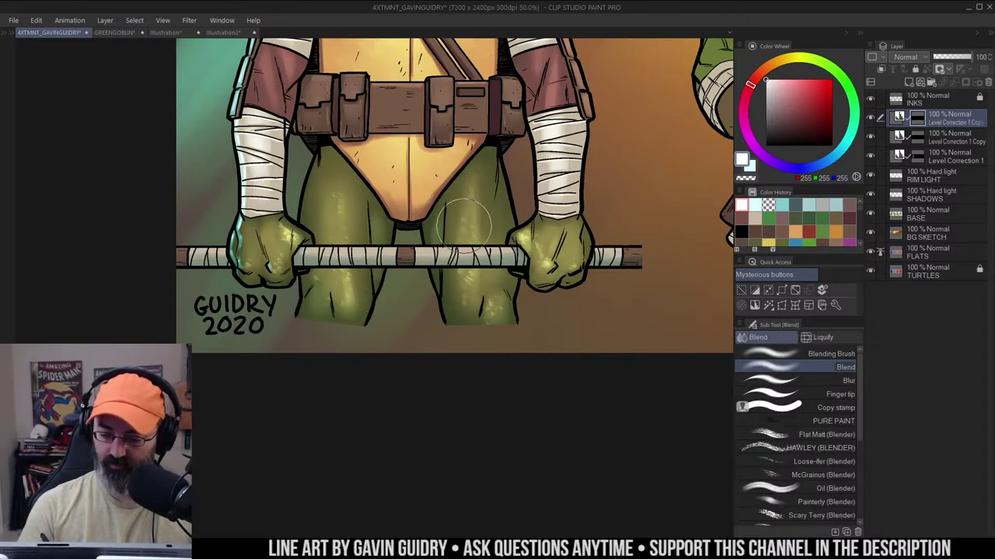
{"action": "key", "text": "ctrl+space"}
{"action": "left_click", "coordinate": [473, 265], "text": "alt"}
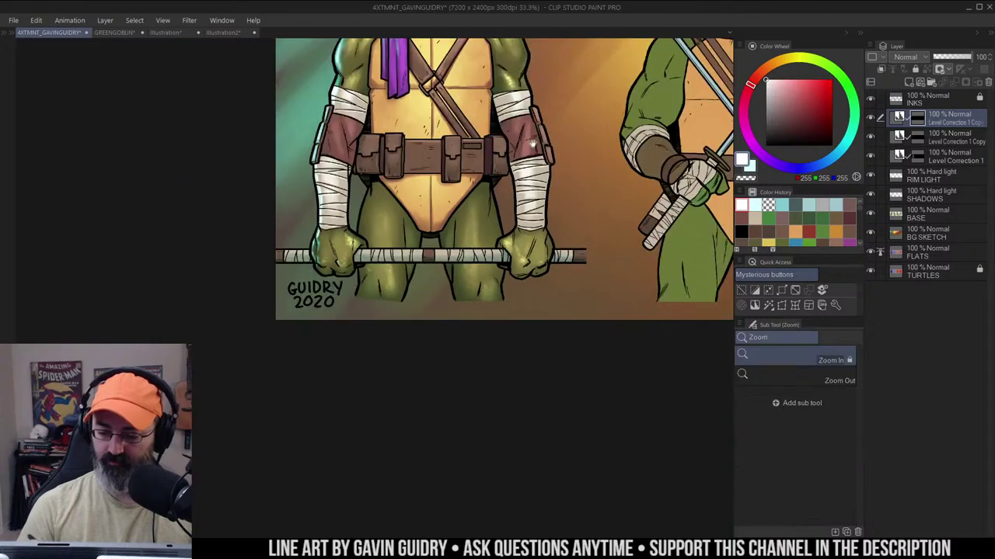
{"action": "left_click_drag", "start_coordinate": [544, 119], "coordinate": [498, 184]}
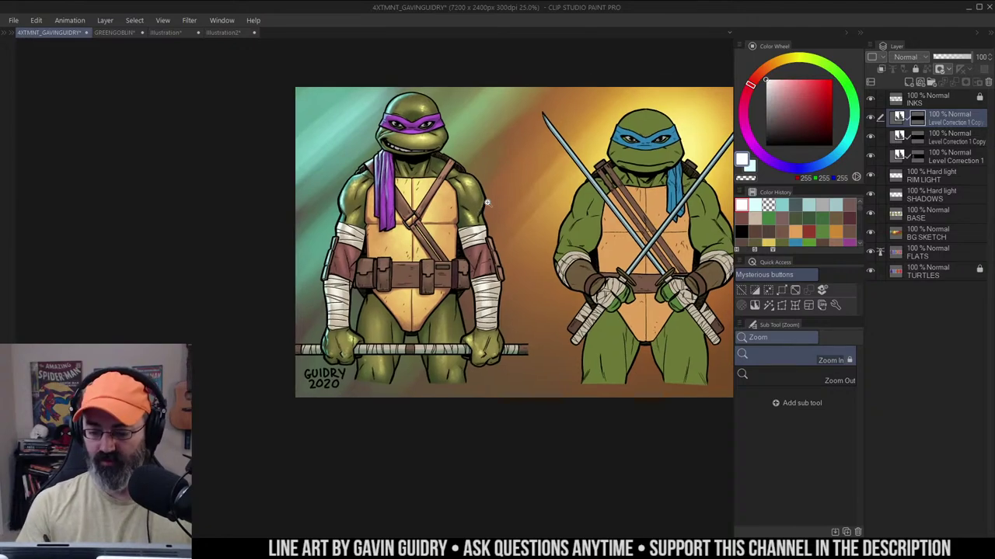
{"action": "left_click", "coordinate": [496, 194]}
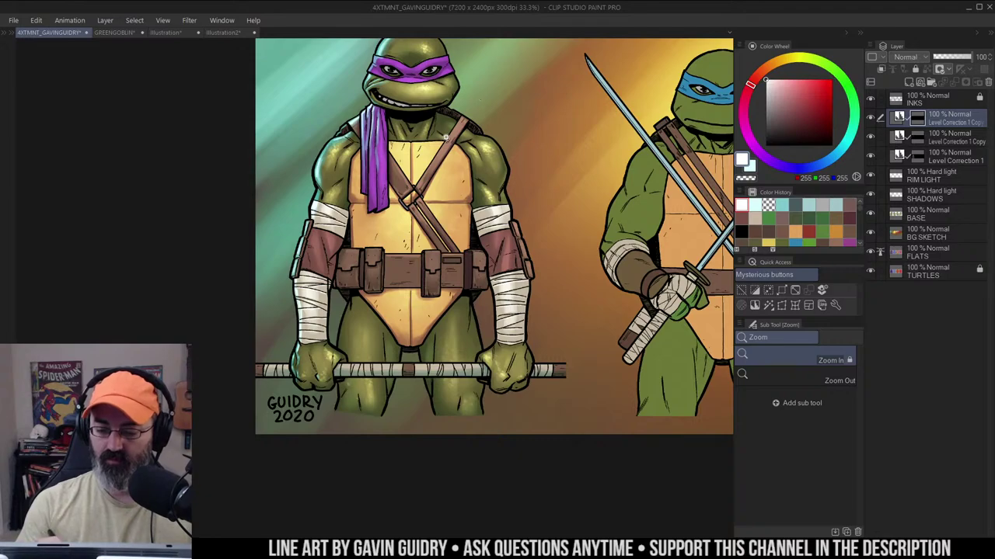
{"action": "key", "text": "w"}
{"action": "left_click", "coordinate": [460, 146]}
{"action": "key", "text": "ctrl+d"}
{"action": "key", "text": "m"}
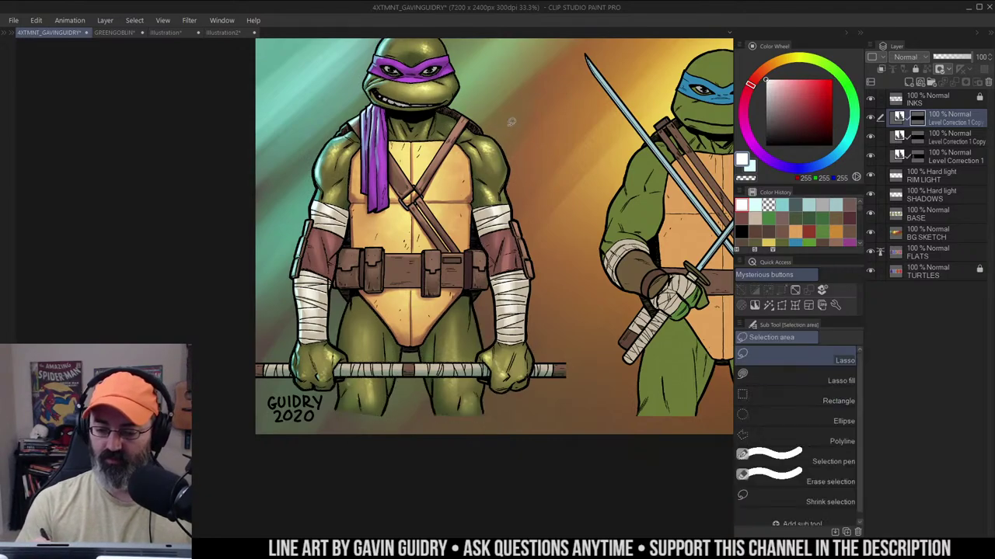
{"action": "left_click_drag", "start_coordinate": [554, 133], "coordinate": [501, 163]}
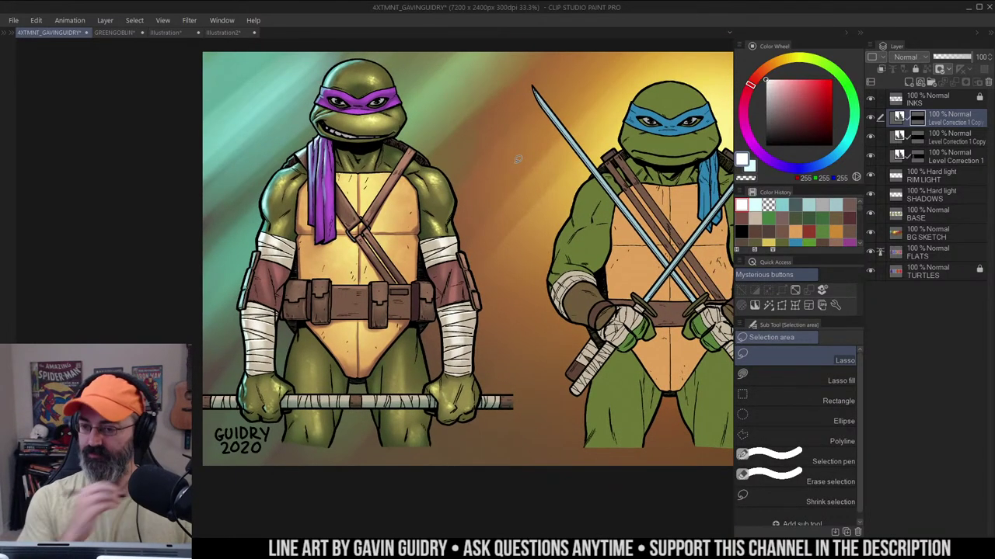
{"action": "mouse_move", "coordinate": [567, 132]}
{"action": "left_mouse_down"}
{"action": "mouse_move", "coordinate": [556, 120]}
{"action": "mouse_move", "coordinate": [559, 129]}
{"action": "left_mouse_up"}
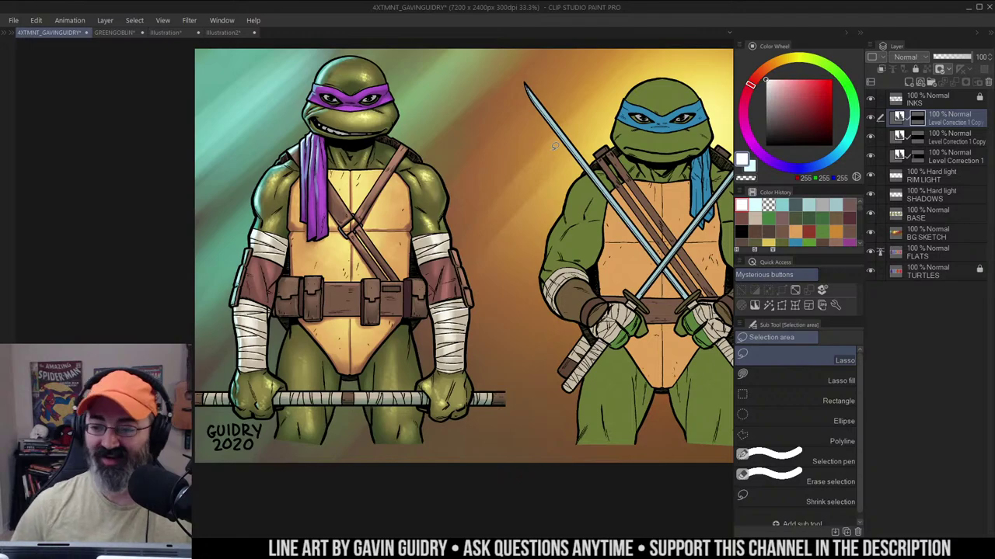
Compare the turtle coloring with the painted turtle portraits in the Illustration2 document, returning to the 4XTMNT_GAVINGUIDRY artwork each time
{"action": "left_click", "coordinate": [222, 33]}
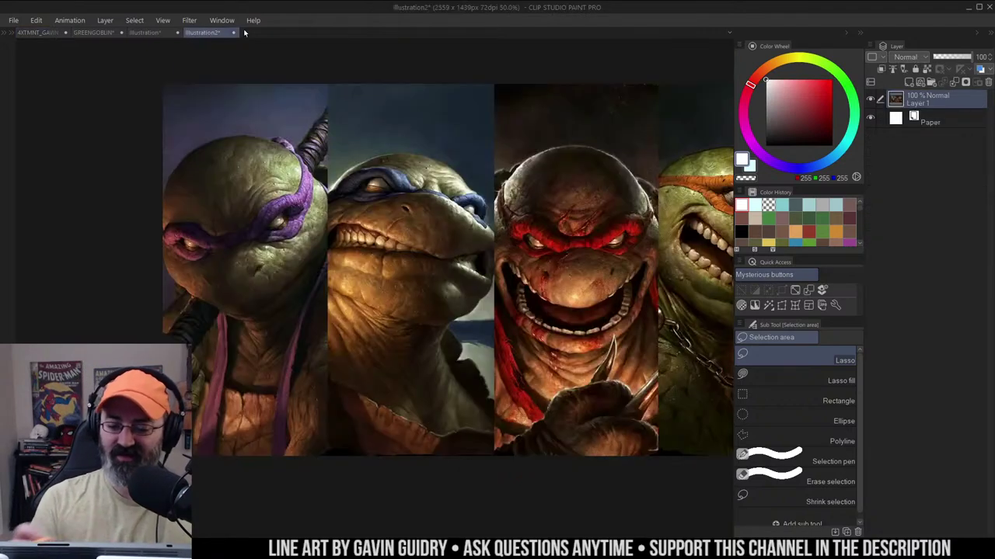
{"action": "scroll", "coordinate": [485, 199], "scroll_direction": "up", "scroll_amount": 2}
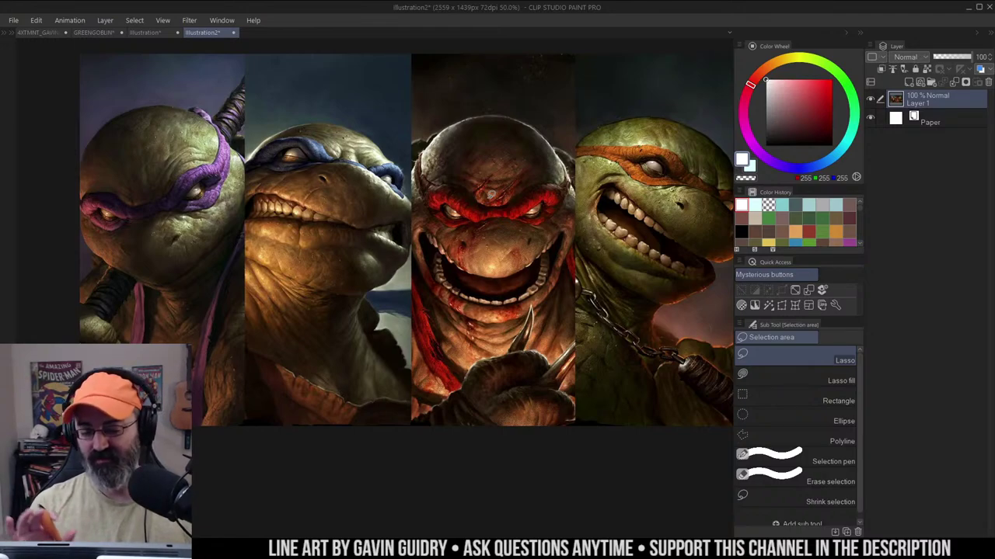
{"action": "left_click", "coordinate": [44, 32]}
{"action": "left_click_drag", "start_coordinate": [521, 155], "coordinate": [547, 137]}
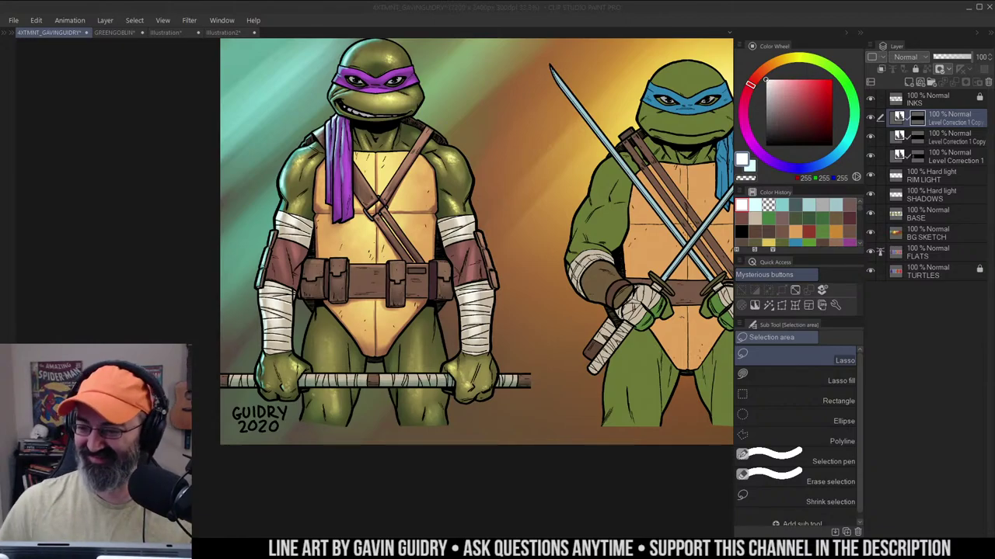
{"action": "left_click", "coordinate": [506, 166]}
{"action": "mouse_move", "coordinate": [513, 149]}
{"action": "left_mouse_down"}
{"action": "mouse_move", "coordinate": [504, 160]}
{"action": "mouse_move", "coordinate": [516, 154]}
{"action": "left_mouse_up"}
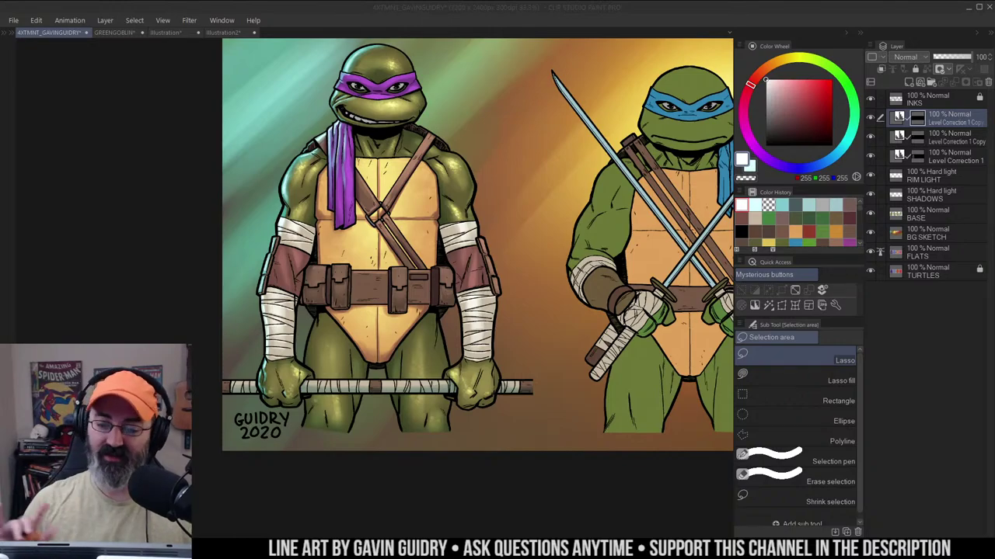
{"action": "left_click", "coordinate": [226, 32]}
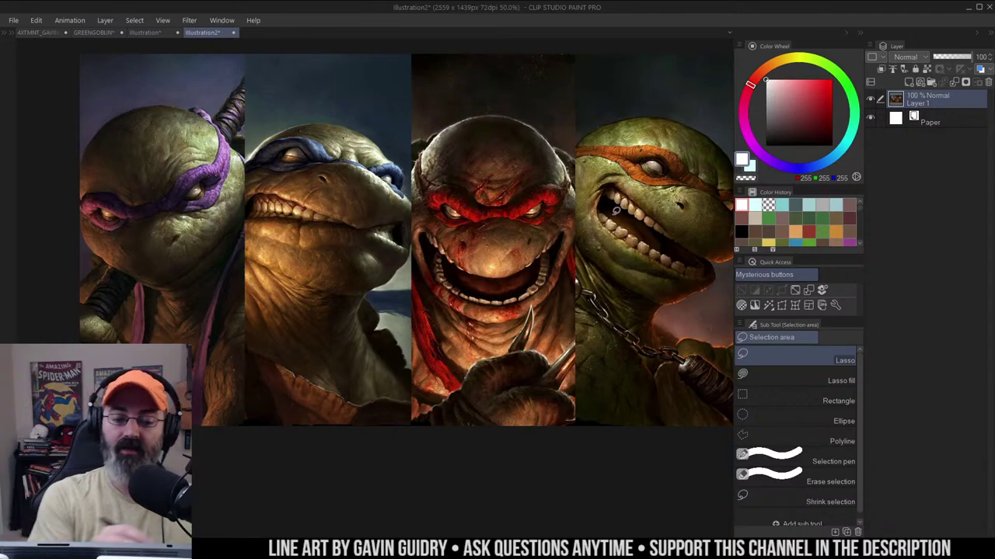
{"action": "left_click", "coordinate": [47, 32]}
{"action": "left_click_drag", "start_coordinate": [647, 149], "coordinate": [597, 177]}
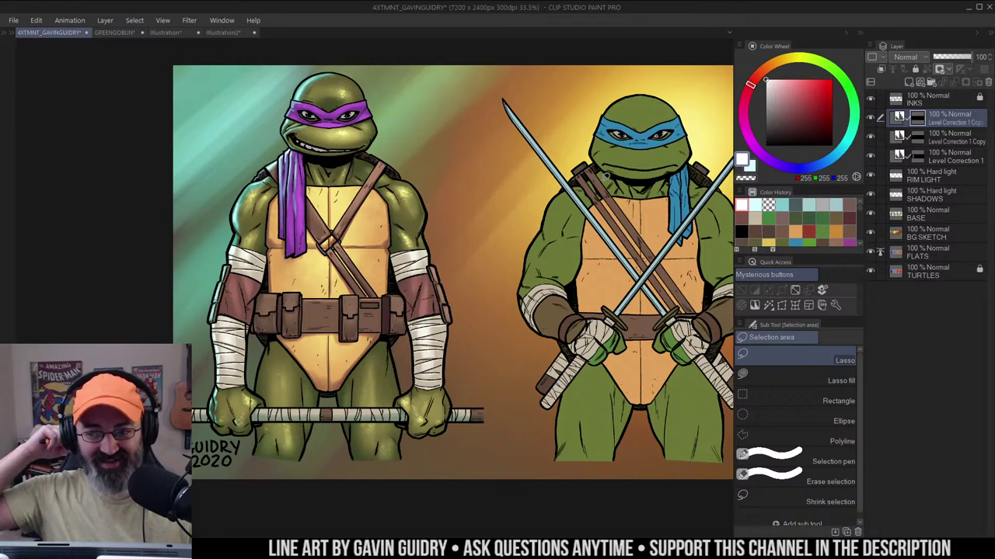
{"action": "left_click_drag", "start_coordinate": [480, 285], "coordinate": [498, 241]}
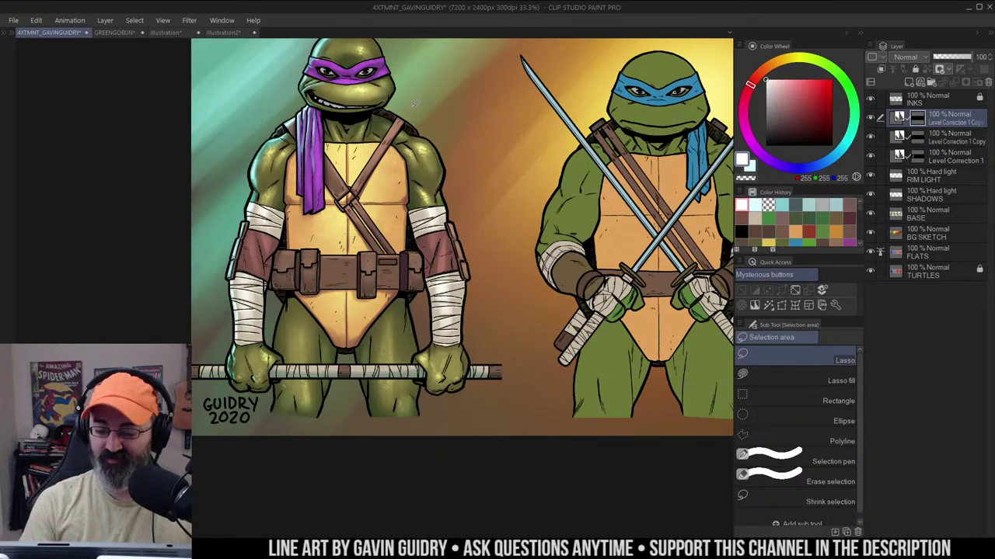
{"action": "key", "text": "slash"}
{"action": "left_click", "coordinate": [374, 257]}
{"action": "left_click_drag", "start_coordinate": [421, 259], "coordinate": [471, 244]}
{"action": "key", "text": "w"}
{"action": "left_click", "coordinate": [421, 248]}
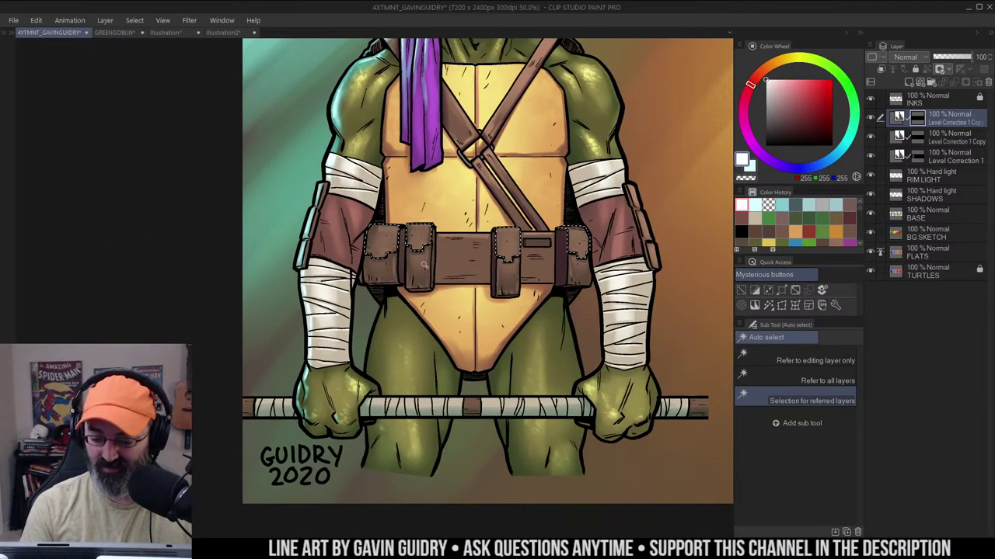
{"action": "left_click_drag", "start_coordinate": [572, 213], "coordinate": [510, 211]}
{"action": "left_click", "coordinate": [519, 259], "text": "shift"}
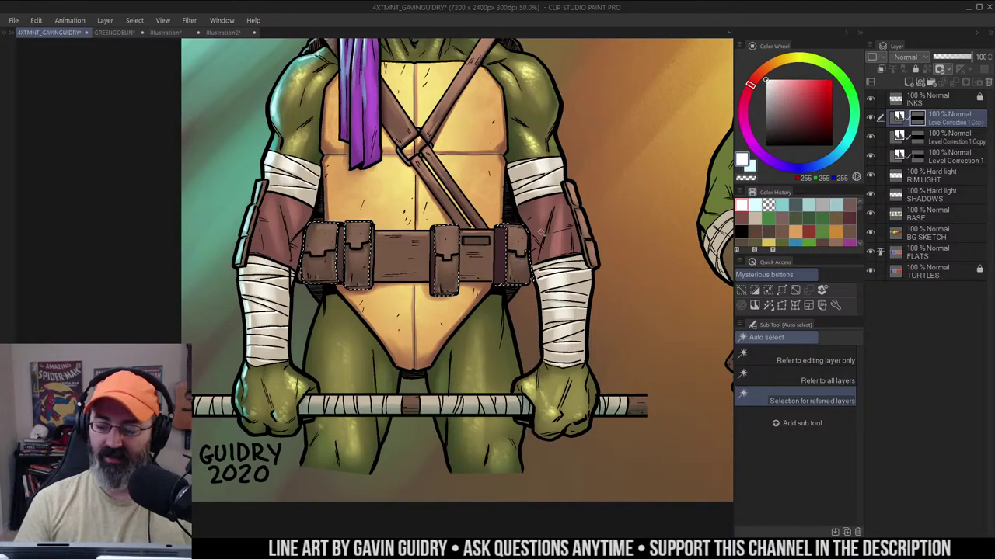
{"action": "key", "text": "ctrl+d"}
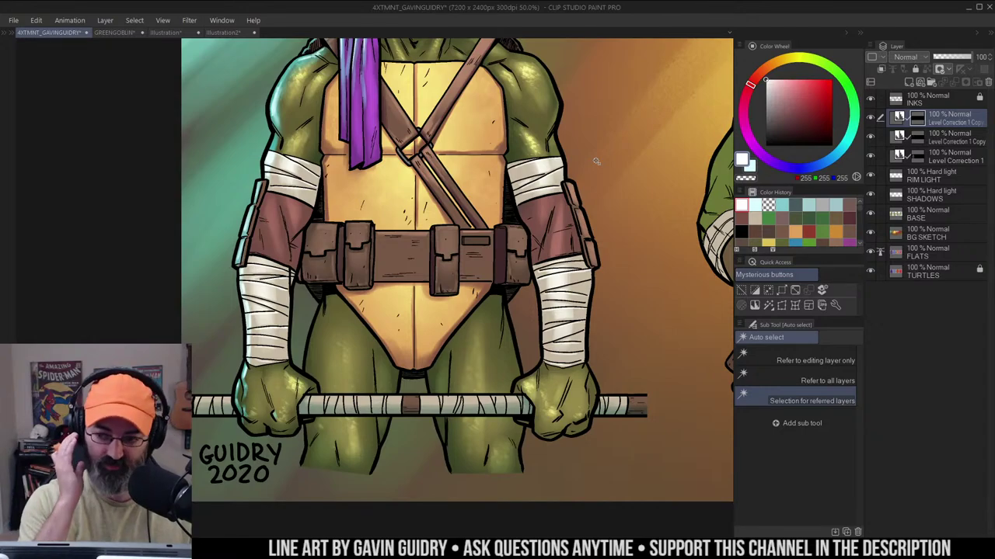
{"action": "key", "text": "m"}
{"action": "left_click_drag", "start_coordinate": [580, 125], "coordinate": [569, 107]}
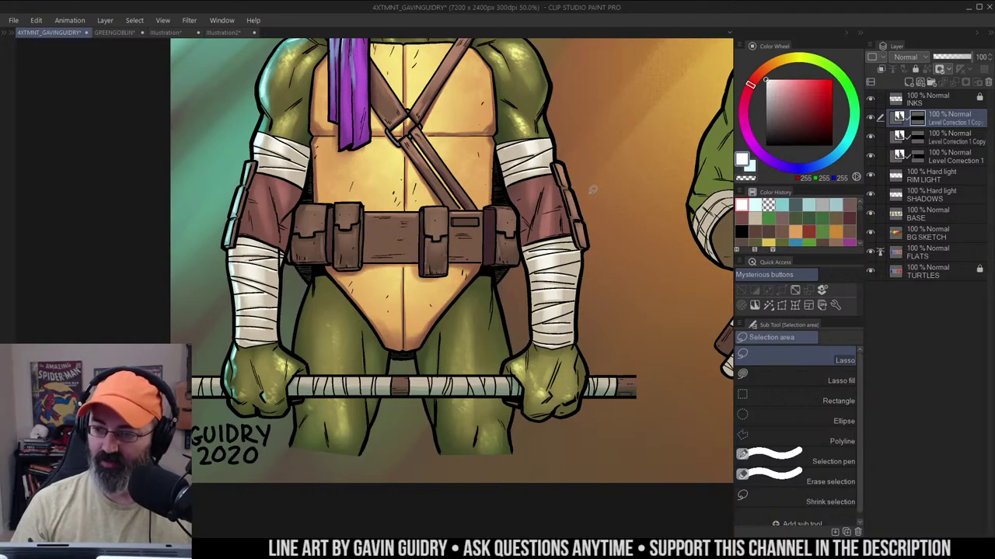
Auto-select the white bandage wraps on the purple-masked turtle's arms and bo staff
{"action": "left_click_drag", "start_coordinate": [496, 314], "coordinate": [582, 240]}
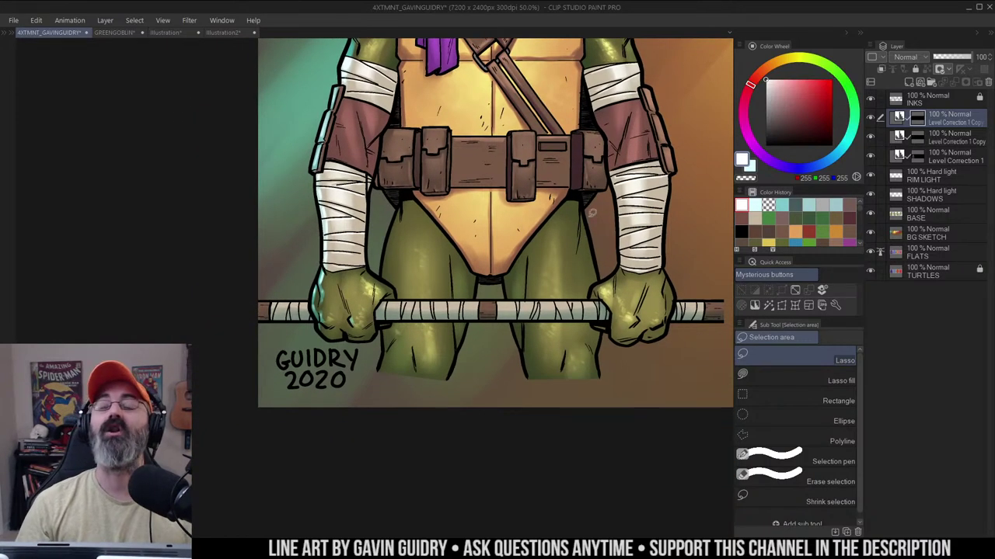
{"action": "left_click_drag", "start_coordinate": [385, 154], "coordinate": [392, 223]}
{"action": "key", "text": "w"}
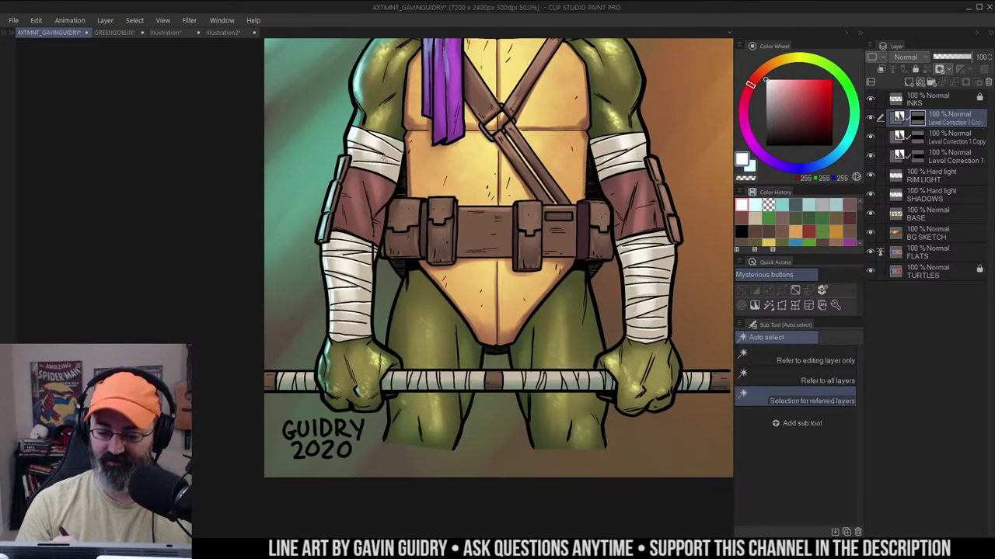
{"action": "left_click", "coordinate": [365, 256]}
{"action": "left_click_drag", "start_coordinate": [473, 265], "coordinate": [476, 244]}
{"action": "left_click_drag", "start_coordinate": [551, 268], "coordinate": [544, 192]}
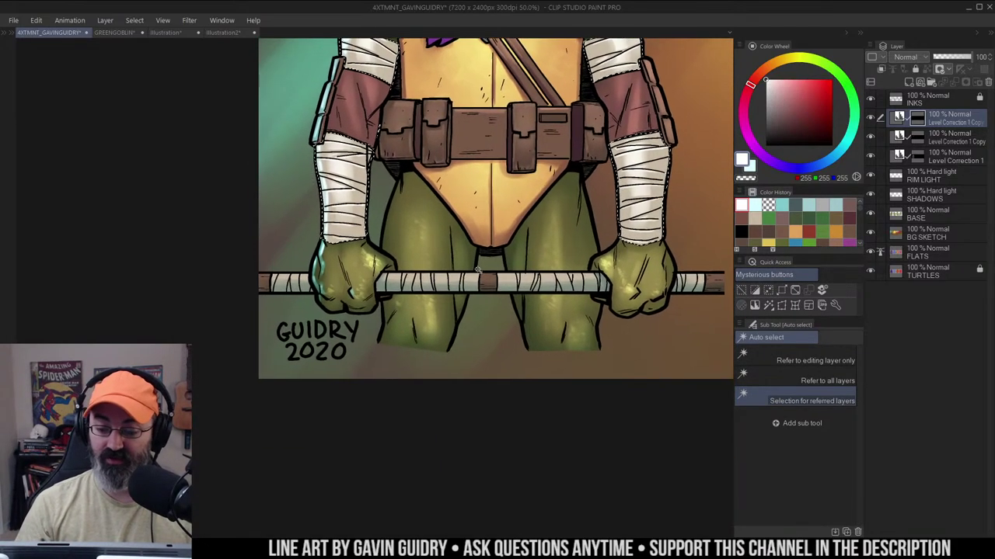
Try RC Side Pencil strokes on the outer staff wraps on the Level Correction 1 mask and the mask of the copy above it
{"action": "left_click", "coordinate": [947, 156]}
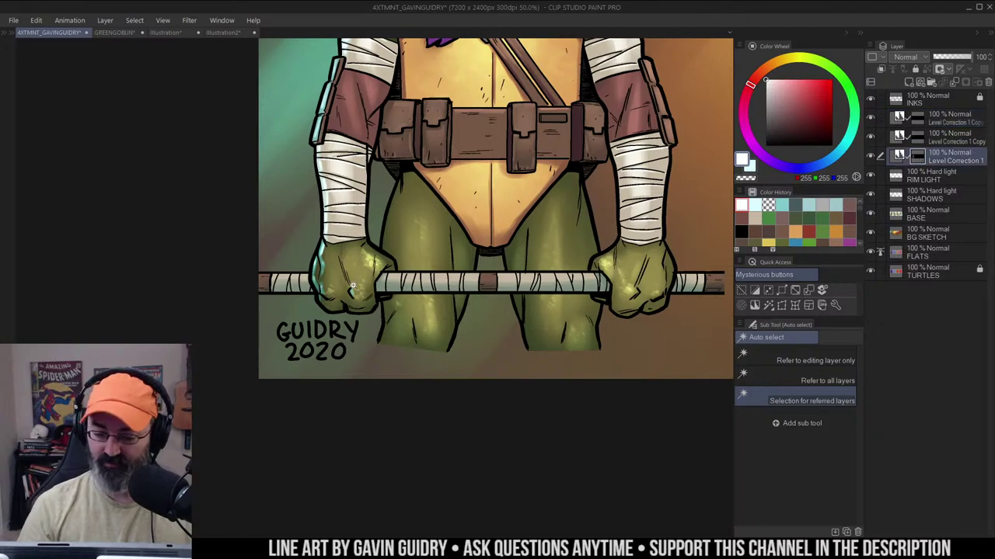
{"action": "scroll", "coordinate": [353, 284], "scroll_direction": "up", "scroll_amount": 1}
{"action": "key", "text": "b"}
{"action": "left_click_drag", "start_coordinate": [377, 262], "coordinate": [531, 220]}
{"action": "left_click", "coordinate": [422, 240], "text": "ctrl"}
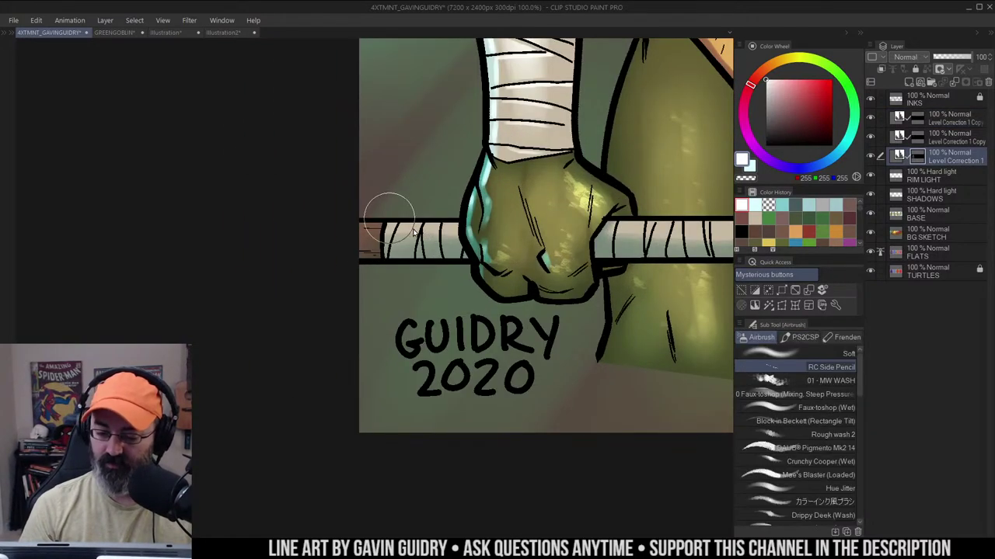
{"action": "key", "text": "c"}
{"action": "left_click_drag", "start_coordinate": [394, 226], "coordinate": [406, 228]}
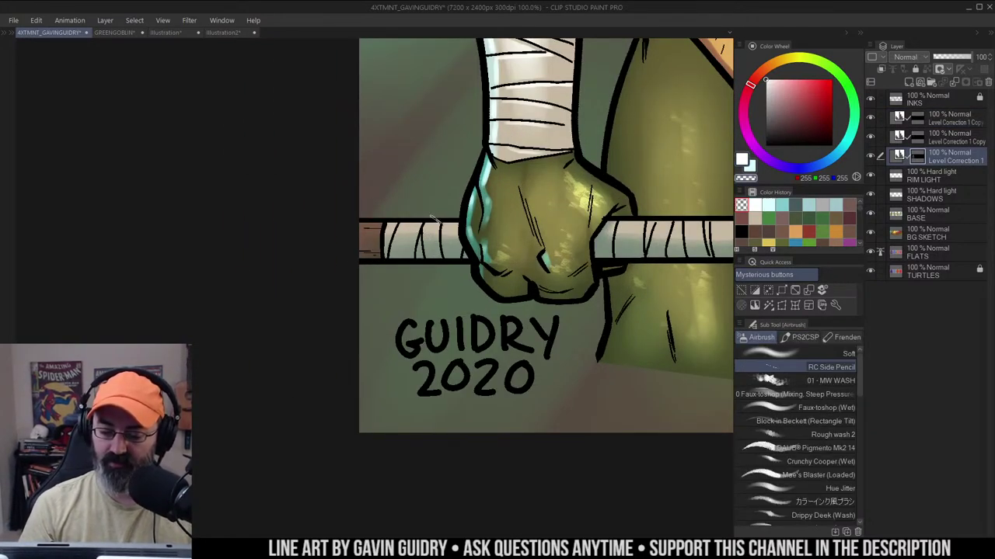
{"action": "left_click", "coordinate": [928, 138]}
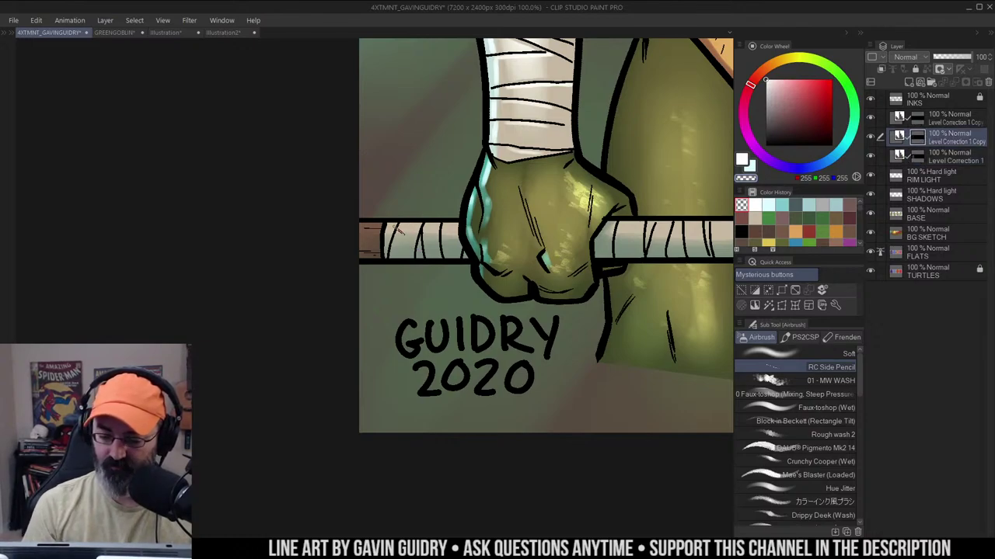
{"action": "key", "text": "c"}
{"action": "left_click_drag", "start_coordinate": [394, 226], "coordinate": [434, 230]}
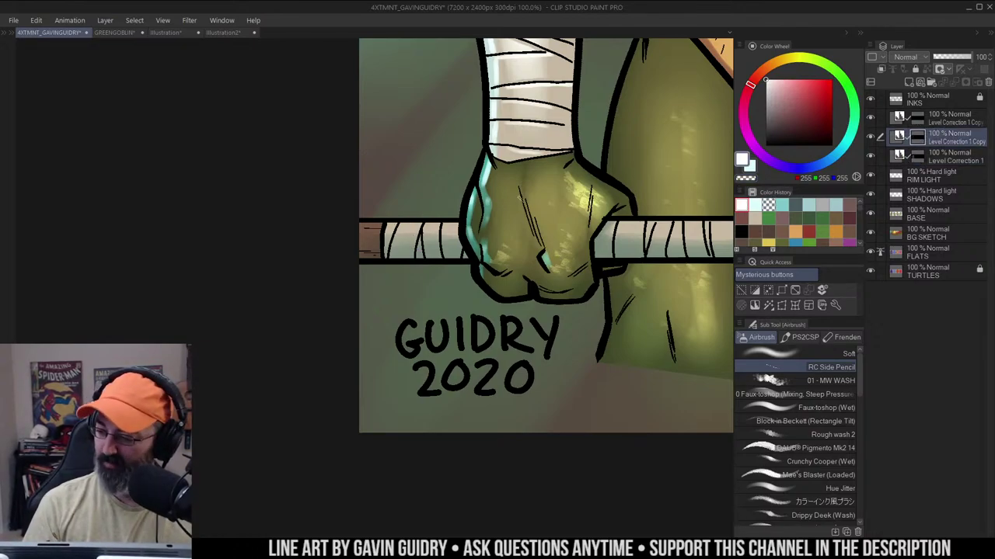
Select the white wraps on the bo staff again with Auto select
{"action": "left_click", "coordinate": [932, 117]}
{"action": "key", "text": "m"}
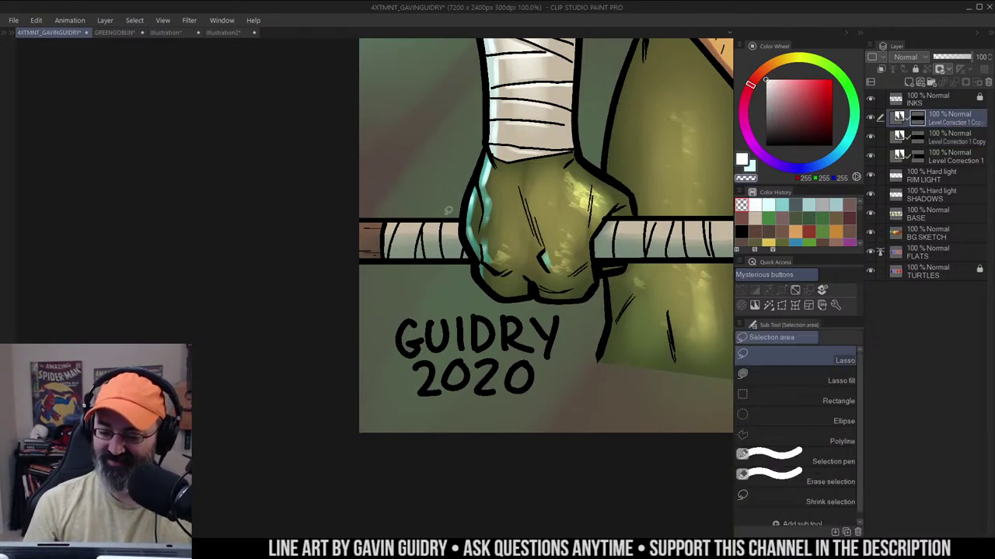
{"action": "key", "text": "w"}
{"action": "left_click", "coordinate": [432, 237]}
{"action": "left_click", "coordinate": [572, 217], "text": "alt"}
{"action": "left_click_drag", "start_coordinate": [637, 199], "coordinate": [489, 178]}
{"action": "left_click", "coordinate": [423, 151]}
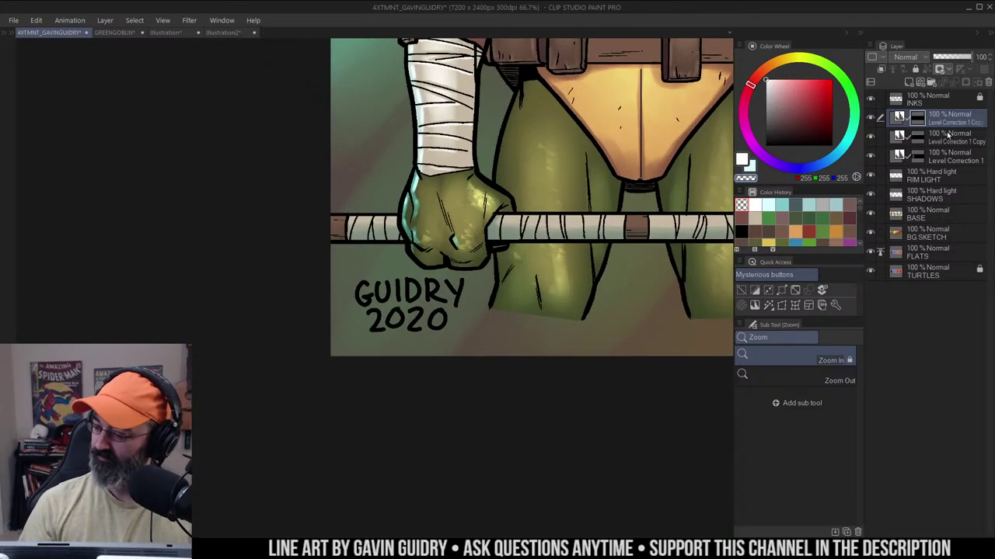
Brush textured highlights along the upper edge of the outer staff wraps beside the signature, using the middle Level Correction layer's mask
{"action": "left_click", "coordinate": [948, 136]}
{"action": "key", "text": "b"}
{"action": "key", "text": "ctrl+space"}
{"action": "left_click", "coordinate": [375, 220]}
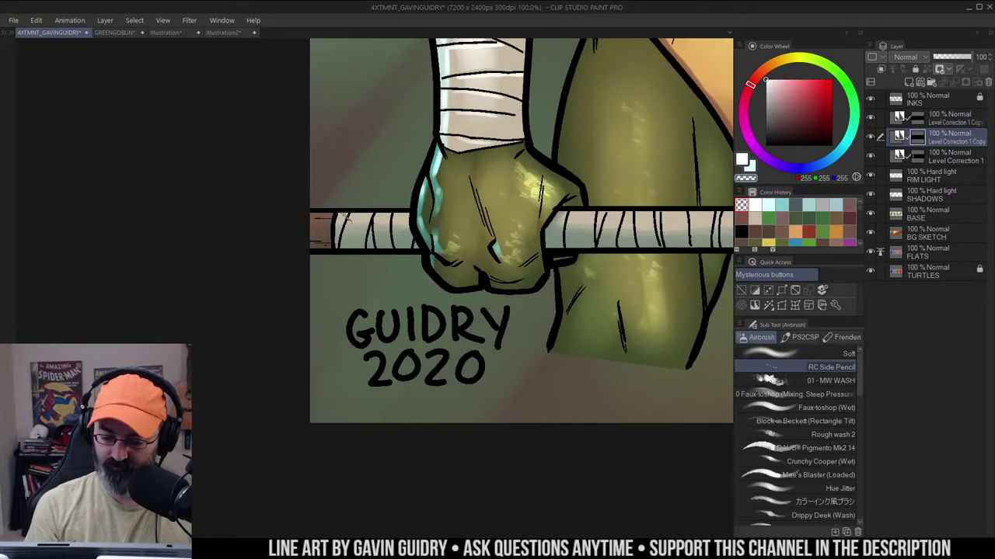
{"action": "key", "text": "c"}
{"action": "left_click_drag", "start_coordinate": [342, 217], "coordinate": [406, 218]}
{"action": "key", "text": "ctrl+z"}
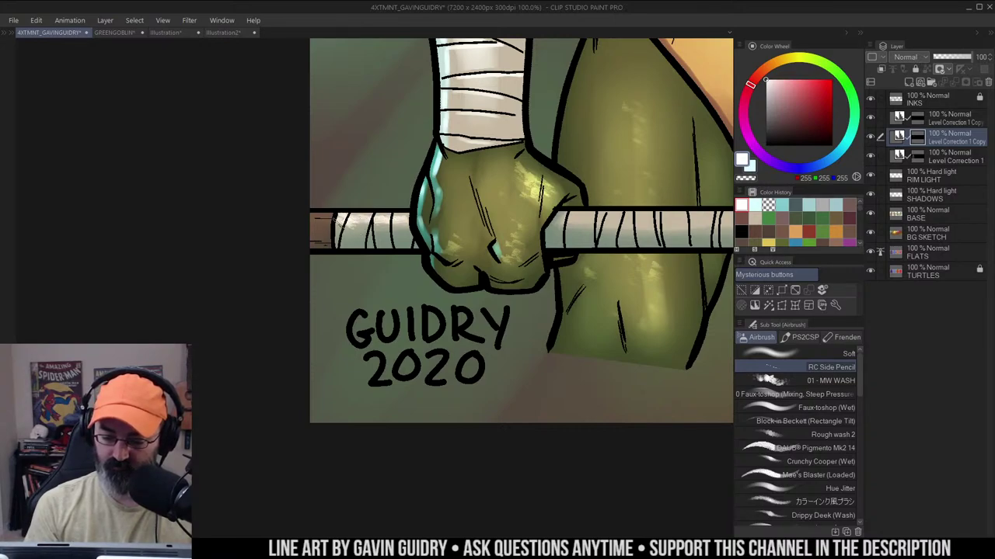
Continue the textured highlights along the upper edge of the staff wraps between the turtle's two hands
{"action": "mouse_move", "coordinate": [592, 205]}
{"action": "left_mouse_down"}
{"action": "mouse_move", "coordinate": [507, 185]}
{"action": "mouse_move", "coordinate": [505, 201]}
{"action": "mouse_move", "coordinate": [519, 202]}
{"action": "mouse_move", "coordinate": [662, 201]}
{"action": "left_mouse_up"}
{"action": "left_click_drag", "start_coordinate": [607, 213], "coordinate": [570, 199]}
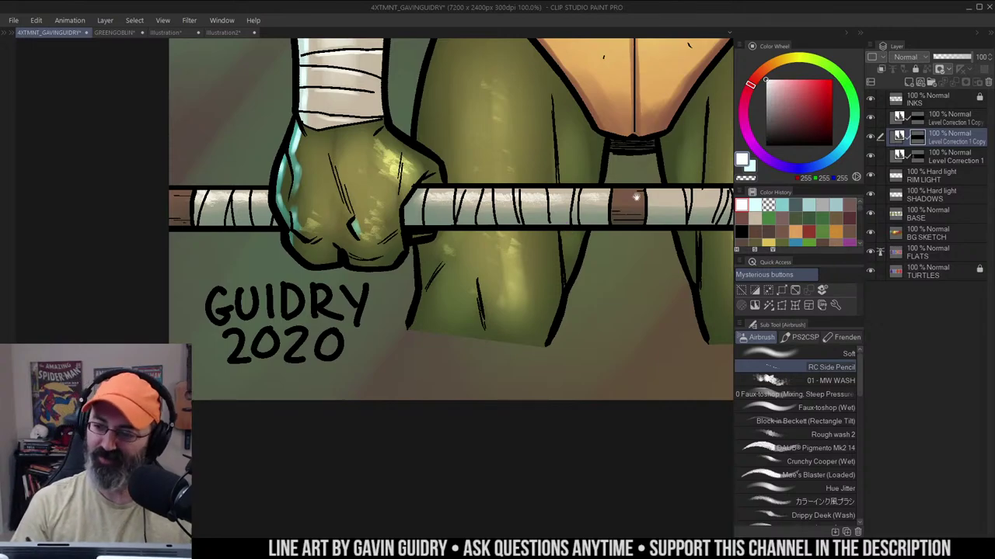
{"action": "left_click_drag", "start_coordinate": [636, 197], "coordinate": [543, 153]}
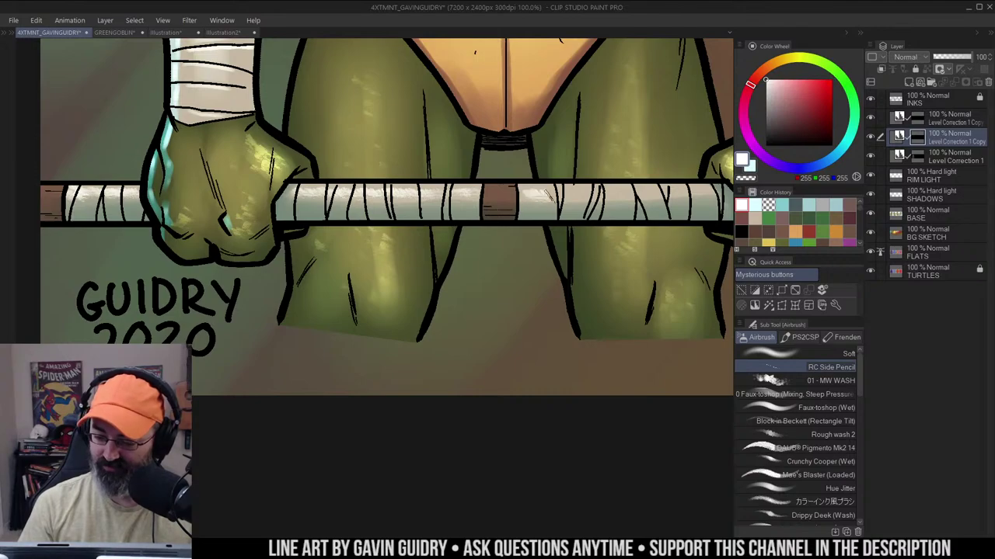
{"action": "mouse_move", "coordinate": [578, 190]}
{"action": "left_mouse_down"}
{"action": "mouse_move", "coordinate": [477, 187]}
{"action": "mouse_move", "coordinate": [623, 190]}
{"action": "left_mouse_up"}
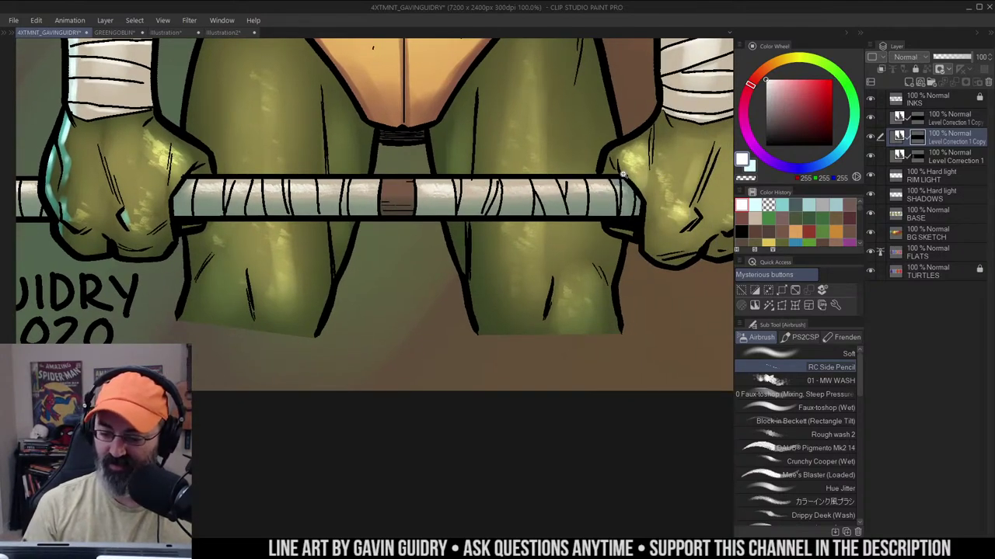
Inspect the wraps at the far end of the bo staff, clear the selection and return to the RC Side Pencil brush
{"action": "key", "text": "slash"}
{"action": "left_click", "coordinate": [590, 182], "text": "alt"}
{"action": "left_click", "coordinate": [590, 177], "text": "alt"}
{"action": "left_click_drag", "start_coordinate": [605, 113], "coordinate": [511, 102]}
{"action": "left_click", "coordinate": [594, 178]}
{"action": "scroll", "coordinate": [640, 185], "scroll_direction": "up", "scroll_amount": 1}
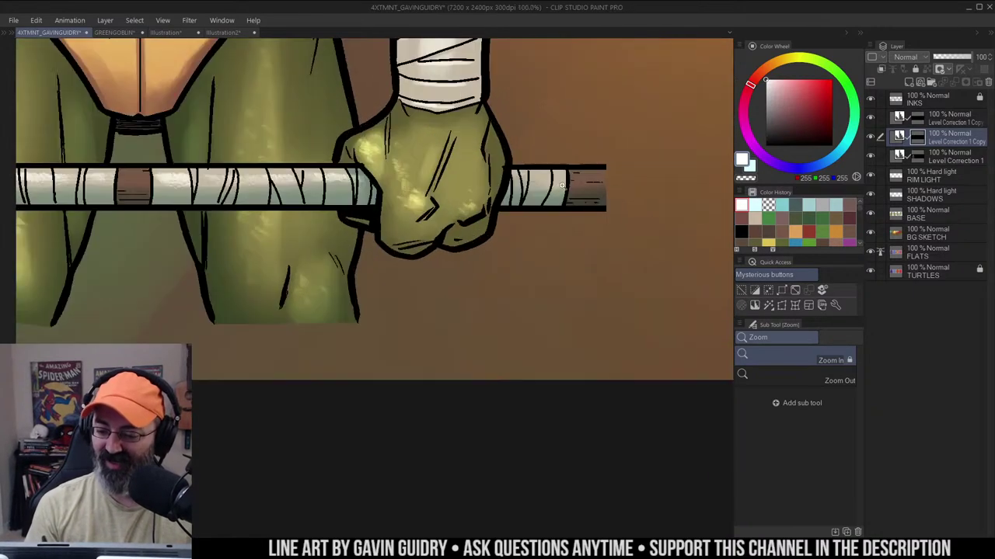
{"action": "scroll", "coordinate": [617, 147], "scroll_direction": "down", "scroll_amount": 2}
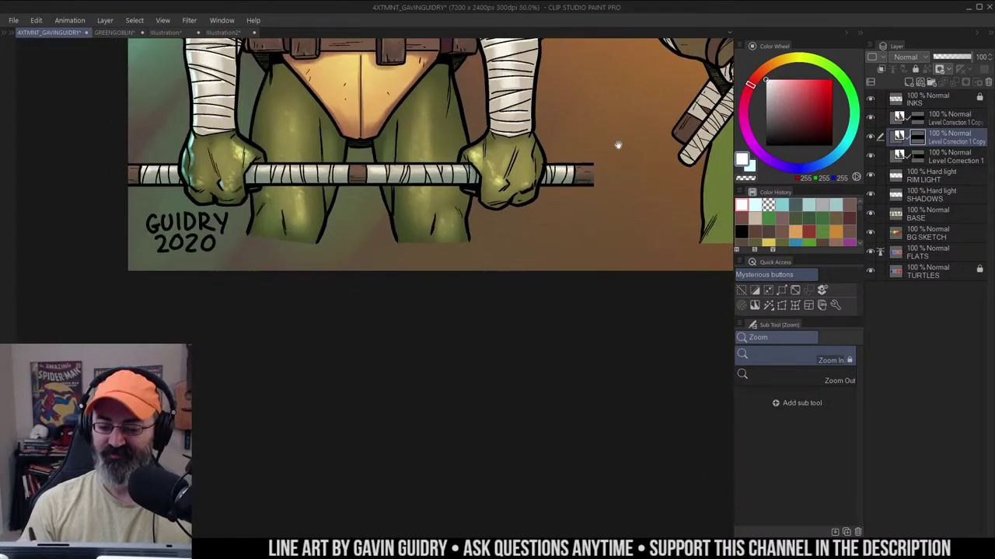
{"action": "key", "text": "w"}
{"action": "key", "text": "ctrl+d"}
{"action": "key", "text": "b"}
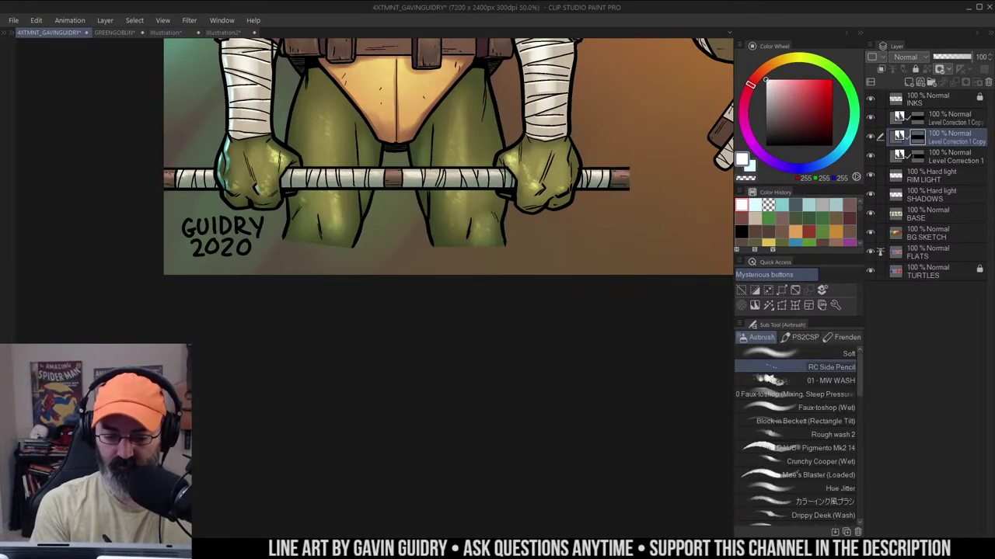
Auto select the purple-masked turtle's brown belt, pouches and chest straps, and check the selection with Quick Mask
{"action": "key", "text": "z"}
{"action": "left_click", "coordinate": [596, 87], "text": "alt"}
{"action": "left_click_drag", "start_coordinate": [596, 87], "coordinate": [540, 246]}
{"action": "left_click_drag", "start_coordinate": [547, 168], "coordinate": [536, 222]}
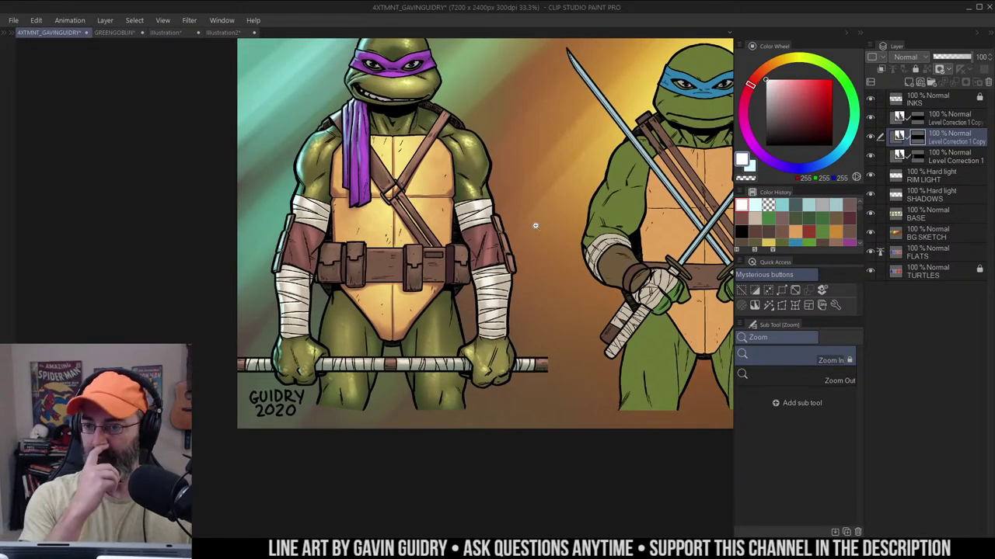
{"action": "left_click_drag", "start_coordinate": [559, 167], "coordinate": [534, 165]}
{"action": "key", "text": "m"}
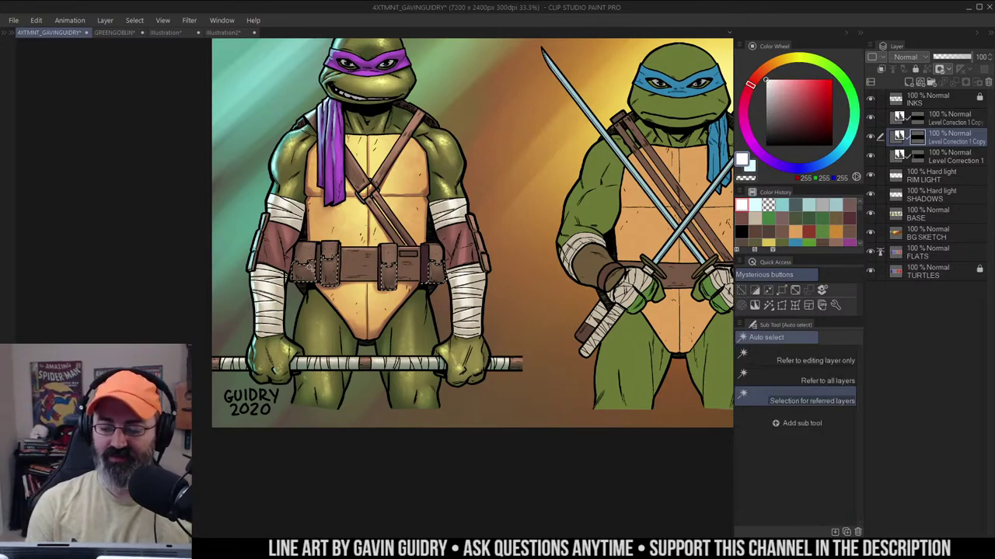
{"action": "key", "text": "w"}
{"action": "left_click", "coordinate": [322, 268]}
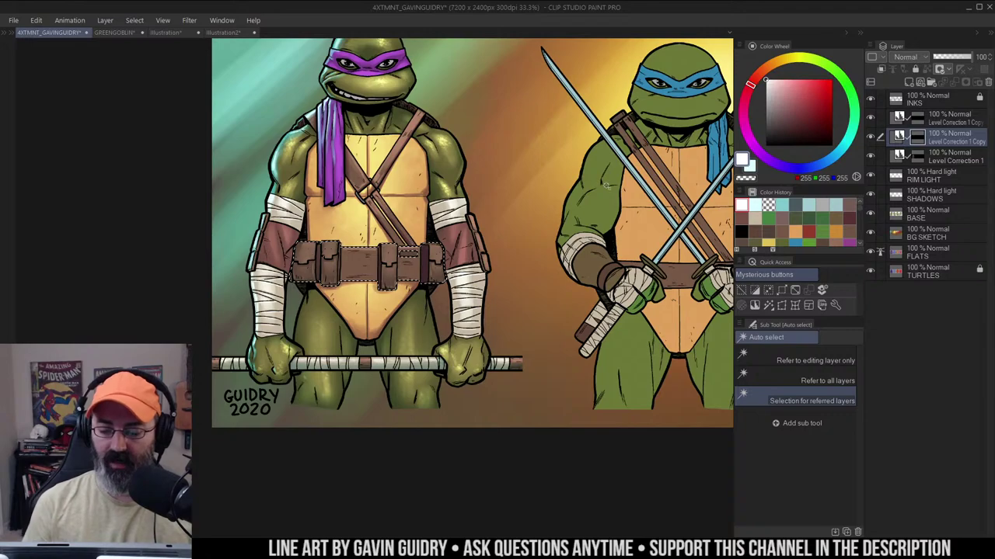
{"action": "left_click", "coordinate": [417, 220], "text": "shift"}
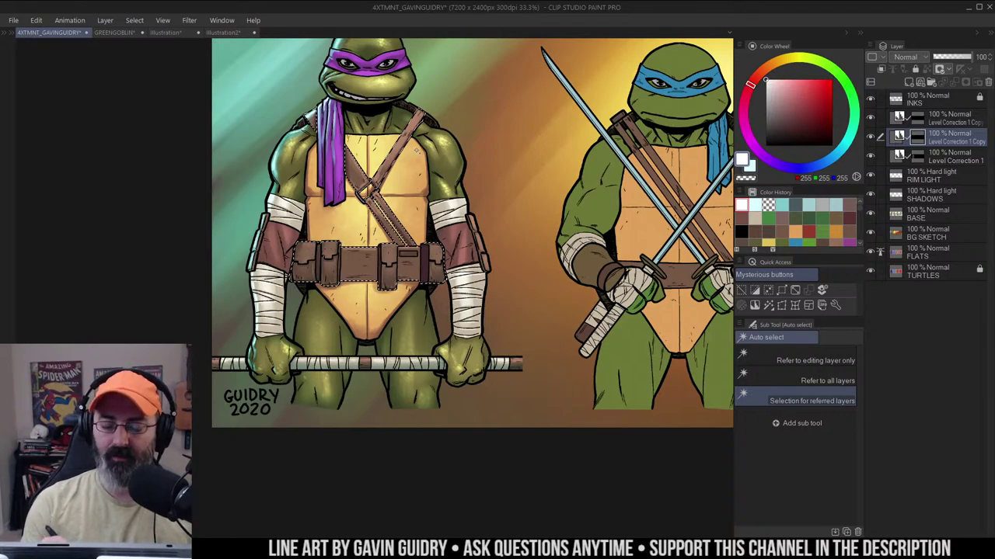
{"action": "key", "text": "q"}
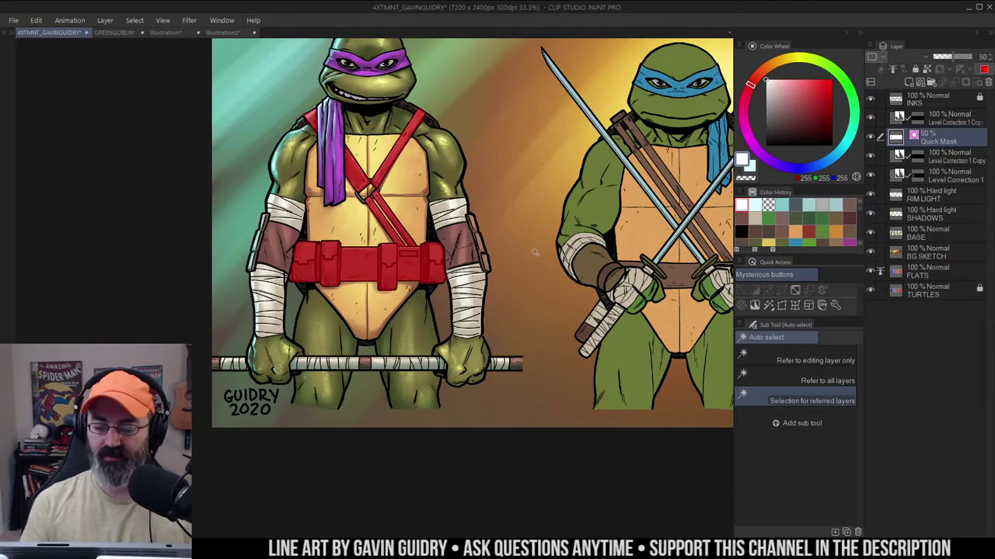
Leave Quick Mask, hide the selection border around the belt and straps, and return to the RC Side Pencil brush
{"action": "key", "text": "q"}
{"action": "key", "text": "ctrl+h"}
{"action": "key", "text": "b"}
{"action": "left_click_drag", "start_coordinate": [569, 189], "coordinate": [569, 196]}
{"action": "scroll", "coordinate": [568, 197], "scroll_direction": "up", "scroll_amount": 2}
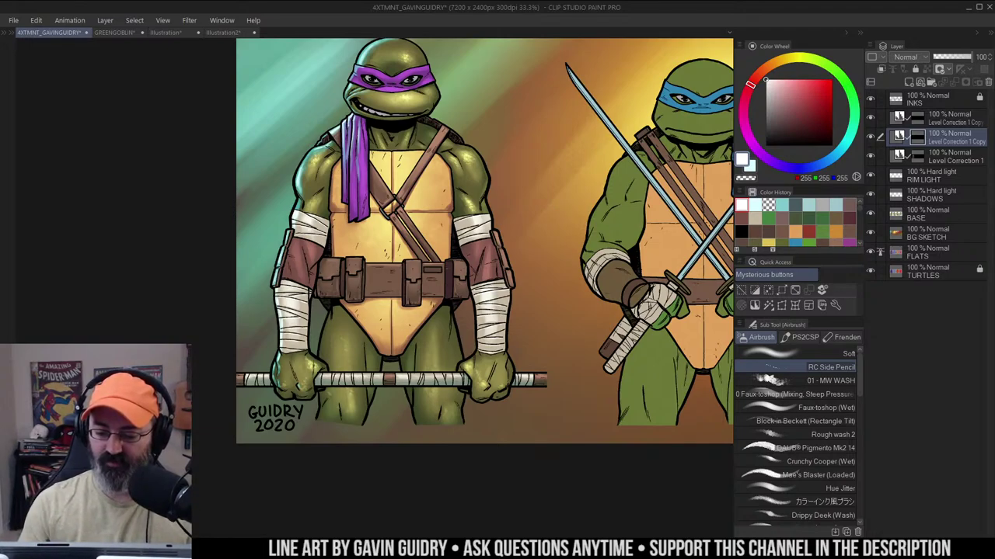
Replace the selection with the purple-masked turtle's green skin and check it with Quick Mask before returning to the brush
{"action": "key", "text": "w"}
{"action": "key", "text": "ctrl+d"}
{"action": "left_click", "coordinate": [470, 177]}
{"action": "key", "text": "q"}
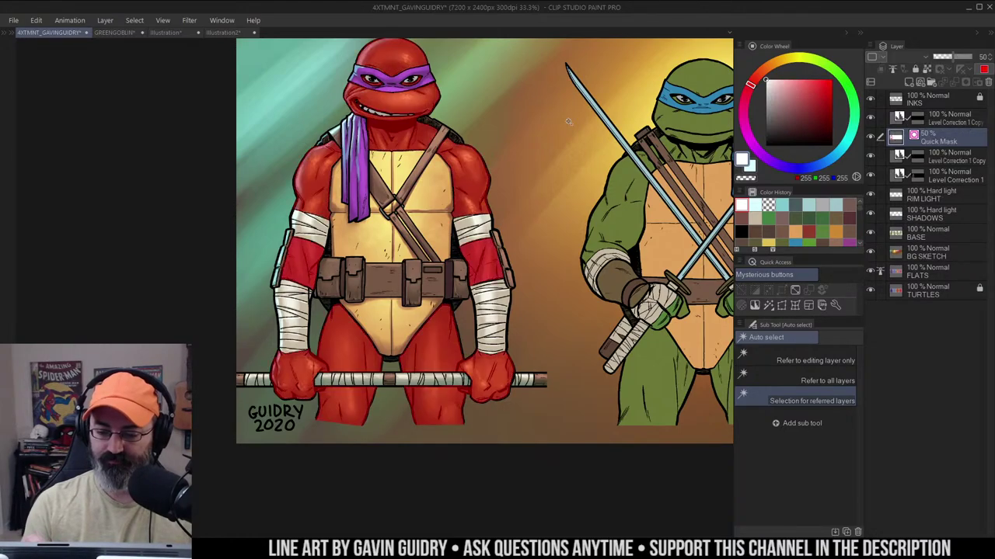
{"action": "key", "text": "ctrl+m"}
{"action": "key", "text": "b"}
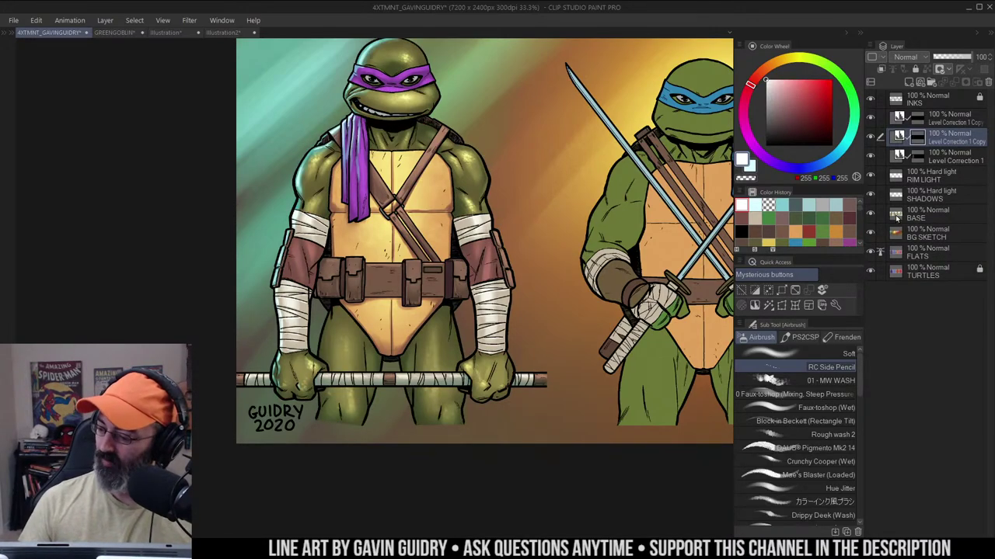
Add a Hard light layer directly above the BASE layer and name it MORE SHADOWS
{"action": "left_click", "coordinate": [902, 214]}
{"action": "key", "text": "F2"}
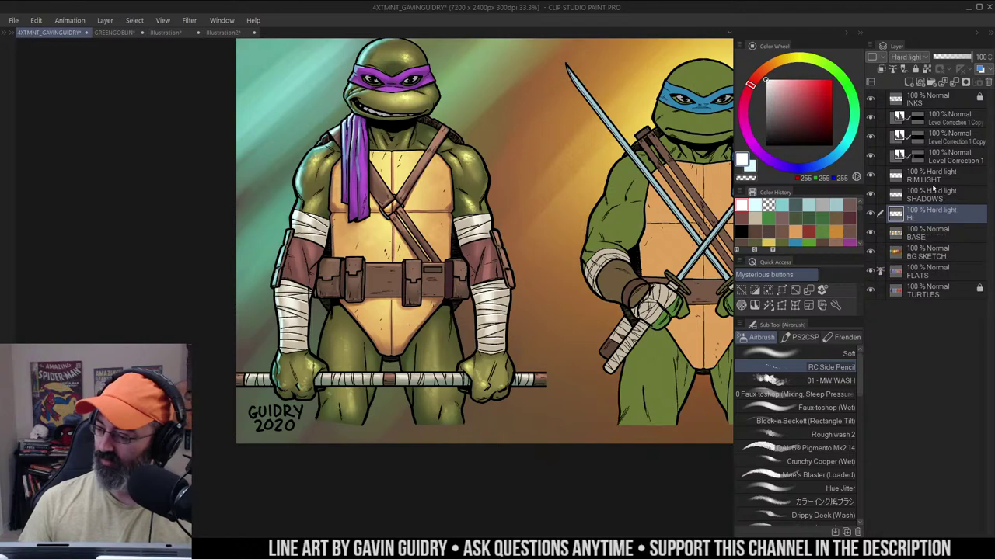
{"action": "double_click", "coordinate": [914, 218]}
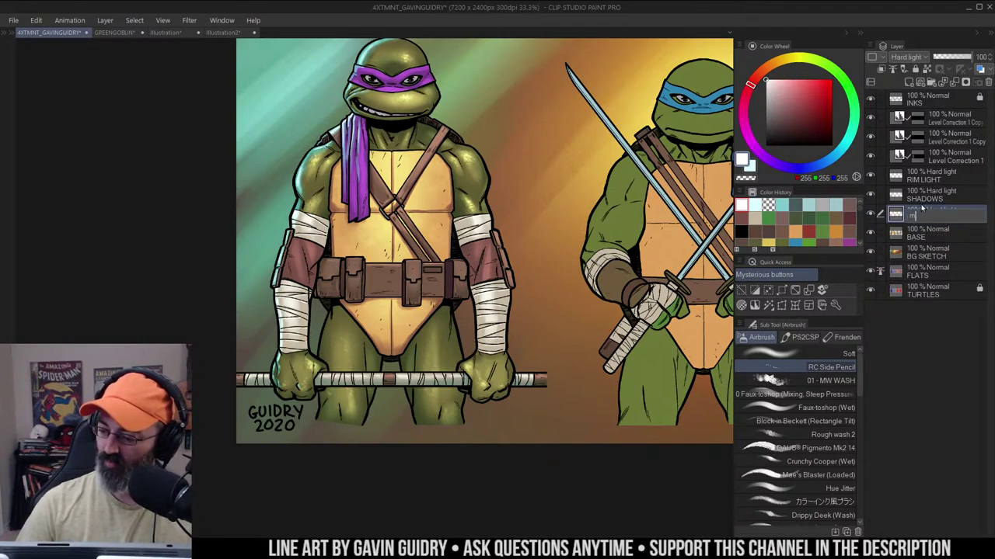
{"action": "type", "text": "n"}
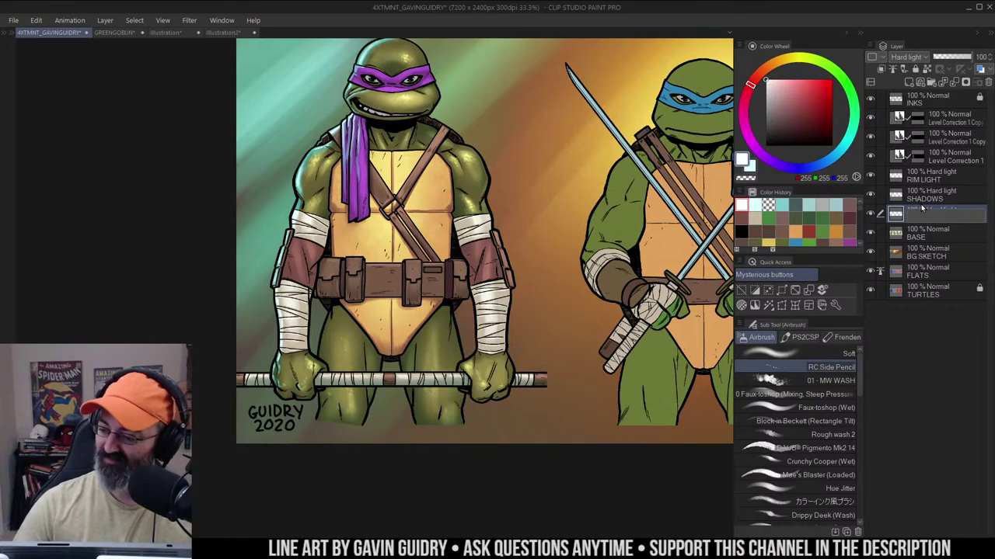
{"action": "type", "text": "ORE SHADOWS"}
{"action": "key", "text": "Return"}
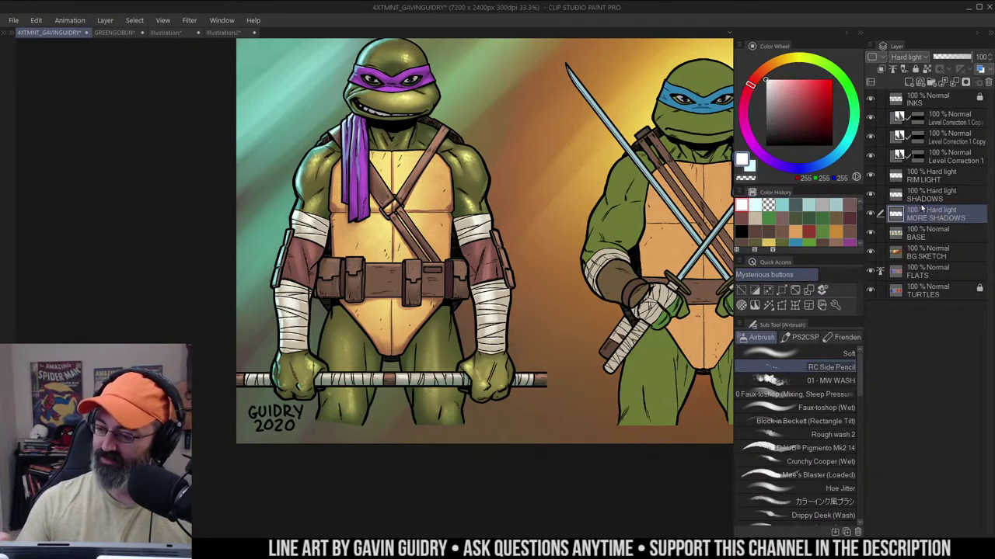
Switch to the Soft airbrush and set the shadow colour to a dark greyish green, RGB 72, 82, 72
{"action": "left_click_drag", "start_coordinate": [779, 113], "coordinate": [769, 115]}
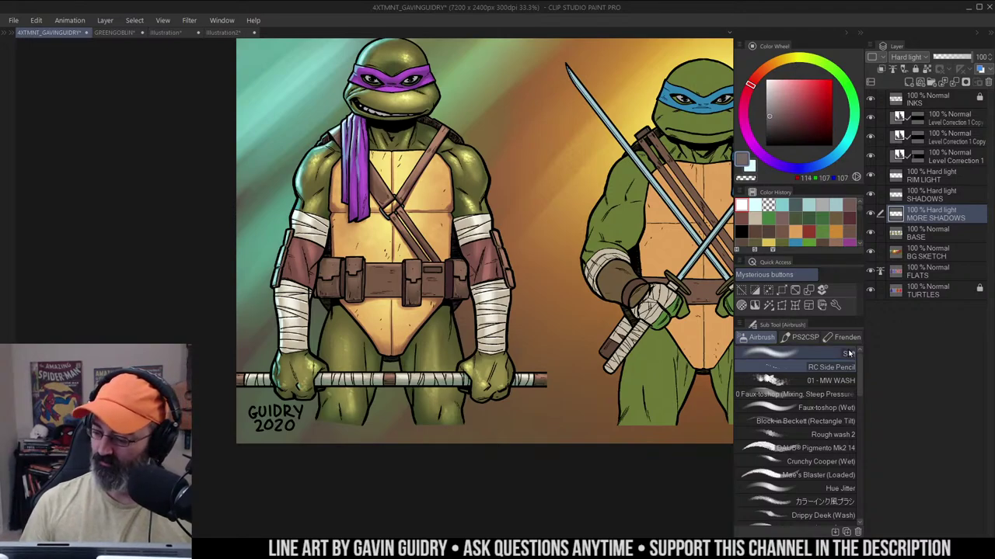
{"action": "left_click", "coordinate": [805, 354]}
{"action": "mouse_move", "coordinate": [840, 150]}
{"action": "left_mouse_down"}
{"action": "mouse_move", "coordinate": [853, 110]}
{"action": "mouse_move", "coordinate": [846, 80]}
{"action": "left_mouse_up"}
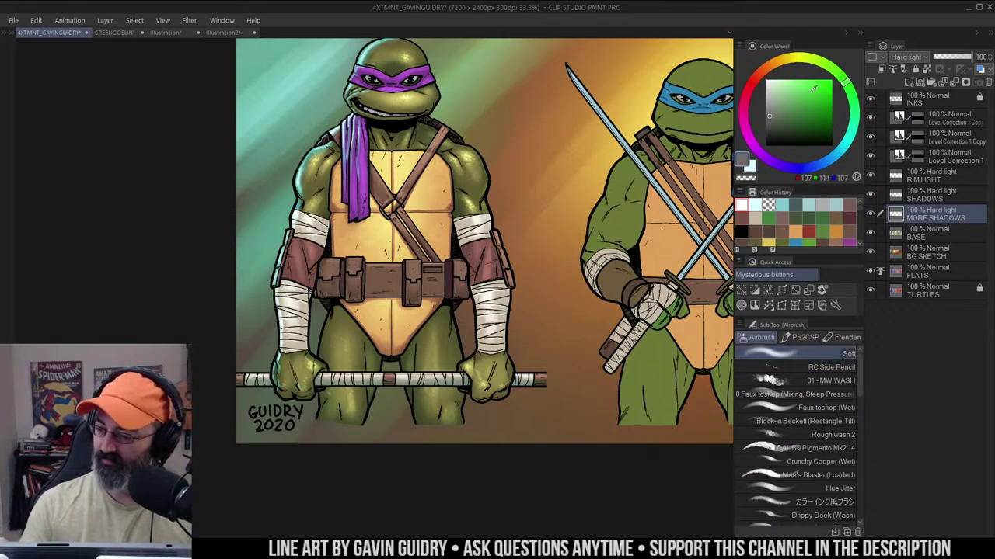
{"action": "left_click", "coordinate": [327, 177]}
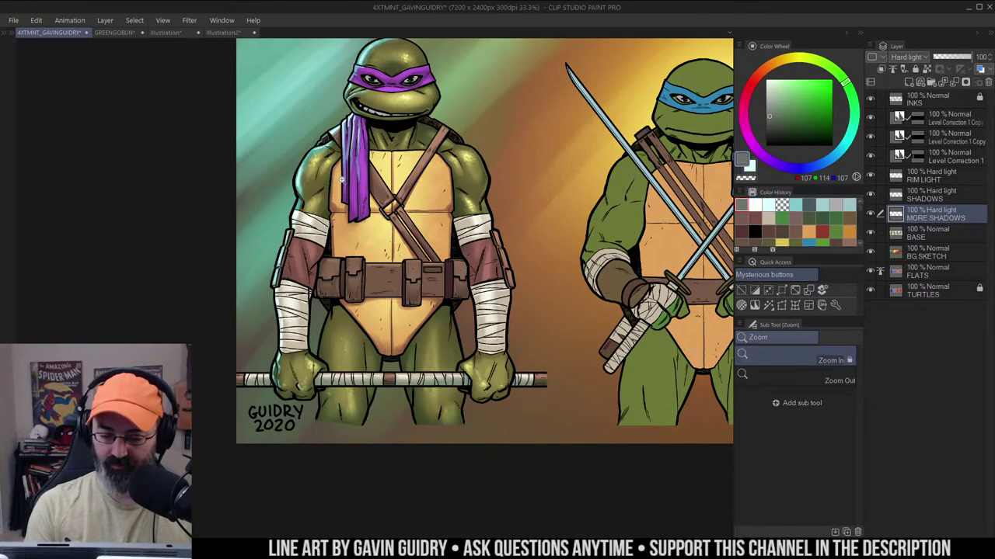
{"action": "scroll", "coordinate": [323, 176], "scroll_direction": "up", "scroll_amount": 1}
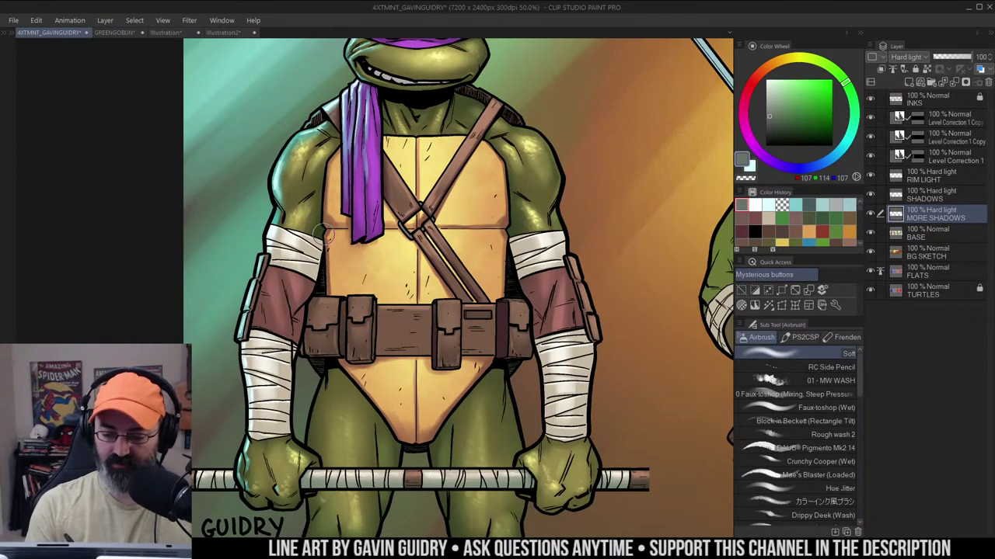
{"action": "left_click_drag", "start_coordinate": [776, 118], "coordinate": [773, 124]}
Airbrush soft shadows on the purple-masked turtle's upper arms and on the neck beneath the chin
{"action": "mouse_move", "coordinate": [333, 174]}
{"action": "left_mouse_down"}
{"action": "mouse_move", "coordinate": [322, 239]}
{"action": "mouse_move", "coordinate": [376, 156]}
{"action": "left_mouse_up"}
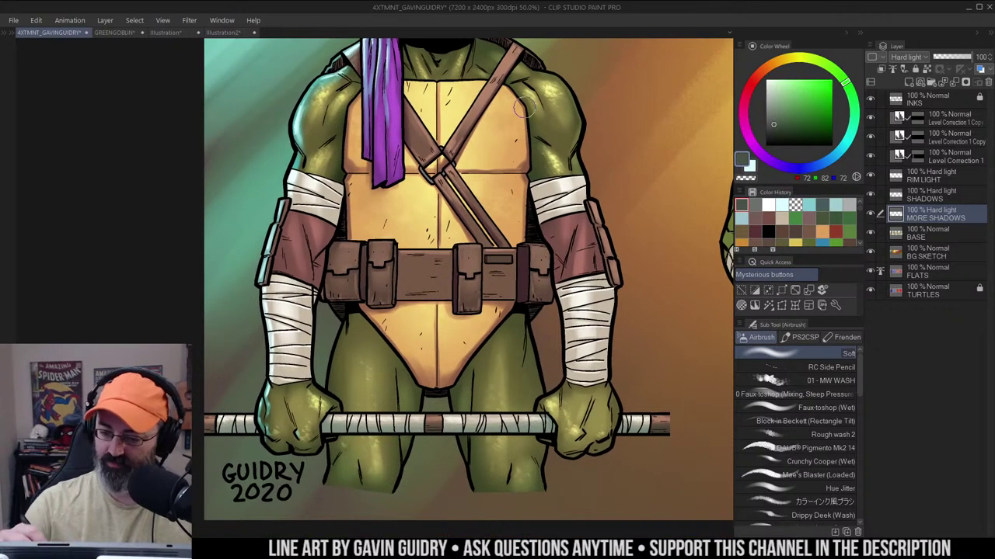
{"action": "left_click_drag", "start_coordinate": [524, 107], "coordinate": [551, 204]}
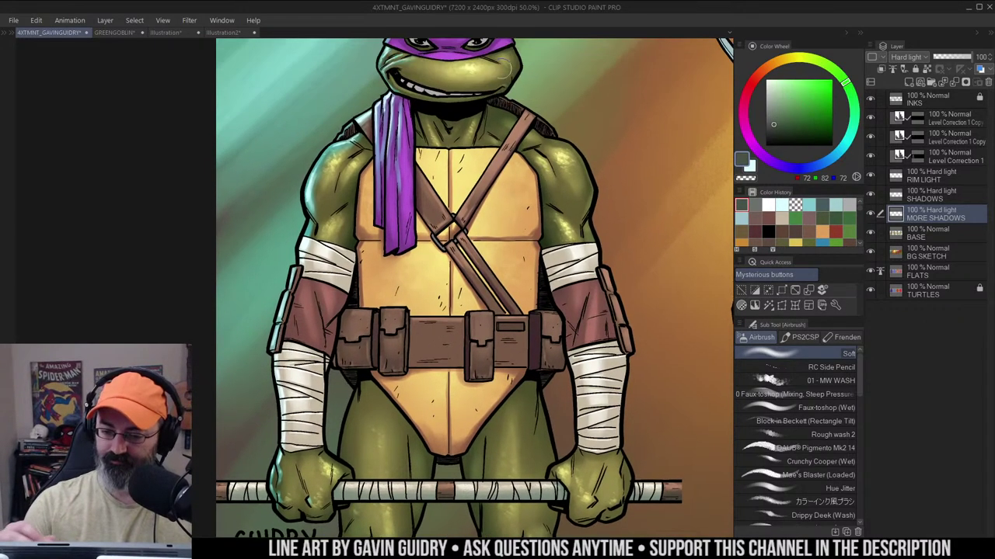
{"action": "left_click_drag", "start_coordinate": [420, 109], "coordinate": [409, 143]}
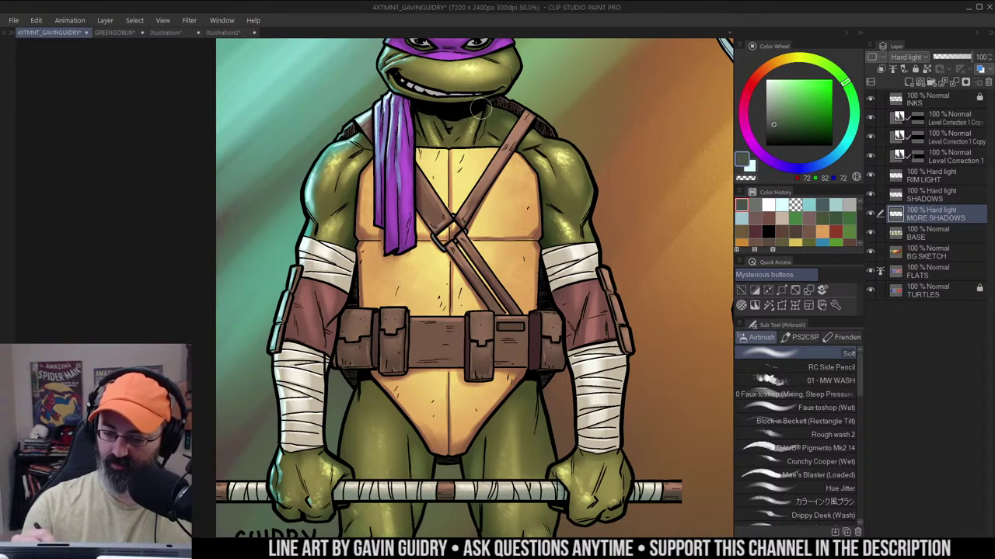
{"action": "left_click_drag", "start_coordinate": [492, 103], "coordinate": [482, 128]}
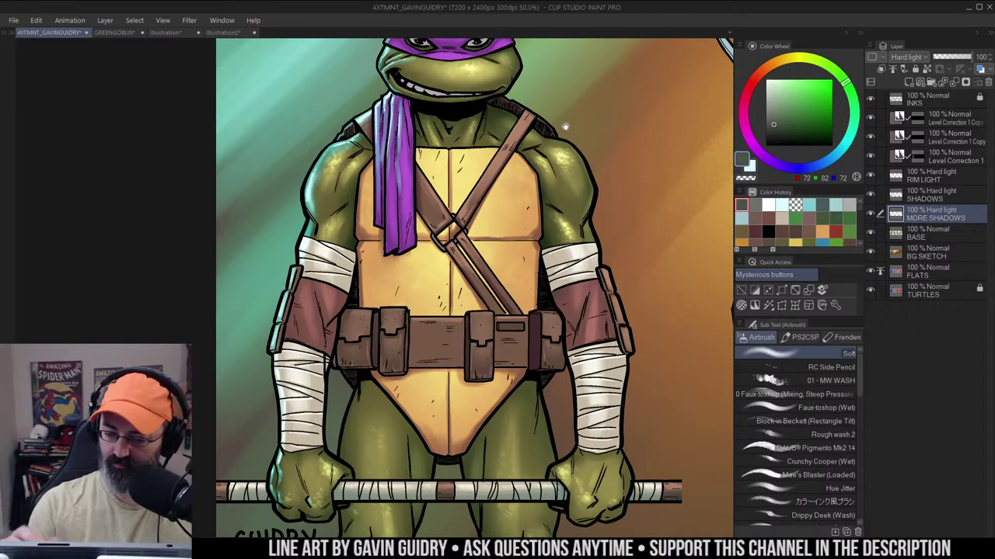
{"action": "left_click_drag", "start_coordinate": [566, 126], "coordinate": [561, 87]}
Airbrush soft shadows on the upper thighs beneath the belt and shell, and on the lower part of the fists
{"action": "left_click_drag", "start_coordinate": [369, 346], "coordinate": [428, 416]}
{"action": "left_click_drag", "start_coordinate": [445, 301], "coordinate": [433, 239]}
{"action": "mouse_move", "coordinate": [368, 278]}
{"action": "left_mouse_down"}
{"action": "mouse_move", "coordinate": [422, 361]}
{"action": "mouse_move", "coordinate": [512, 279]}
{"action": "left_mouse_up"}
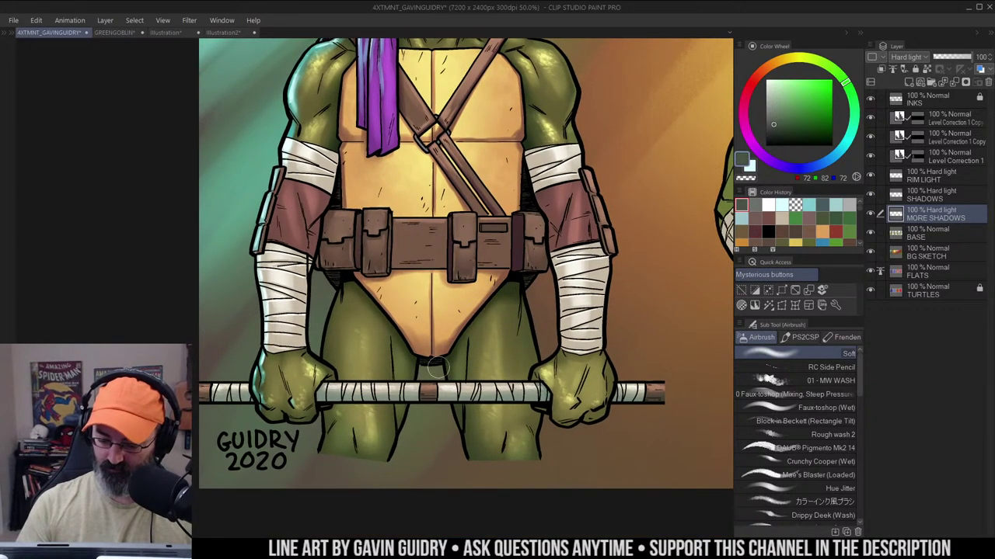
{"action": "scroll", "coordinate": [460, 311], "scroll_direction": "down", "scroll_amount": 2}
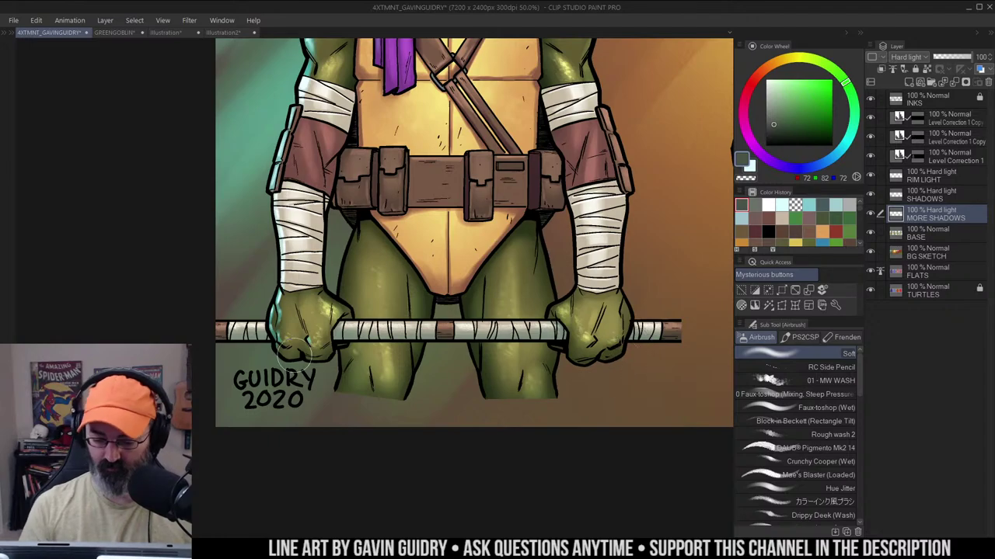
Compare the turtle with and without the added shading by toggling the MORE SHADOWS layer's visibility
{"action": "key", "text": "ctrl+space"}
{"action": "mouse_move", "coordinate": [644, 164]}
{"action": "left_mouse_down"}
{"action": "mouse_move", "coordinate": [598, 203]}
{"action": "mouse_move", "coordinate": [531, 232]}
{"action": "left_mouse_up"}
{"action": "left_click", "coordinate": [530, 232], "text": "alt"}
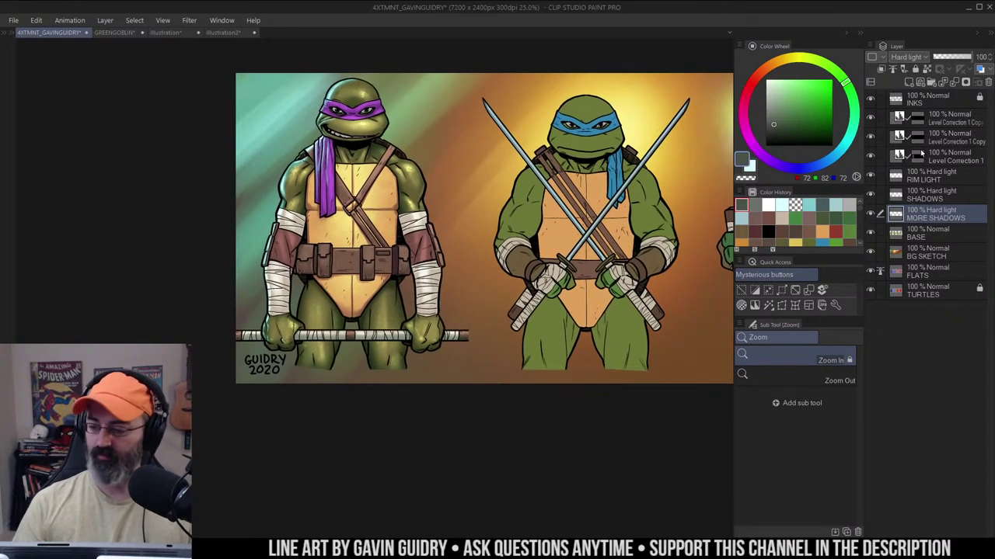
{"action": "left_click", "coordinate": [871, 214]}
{"action": "left_click", "coordinate": [871, 214]}
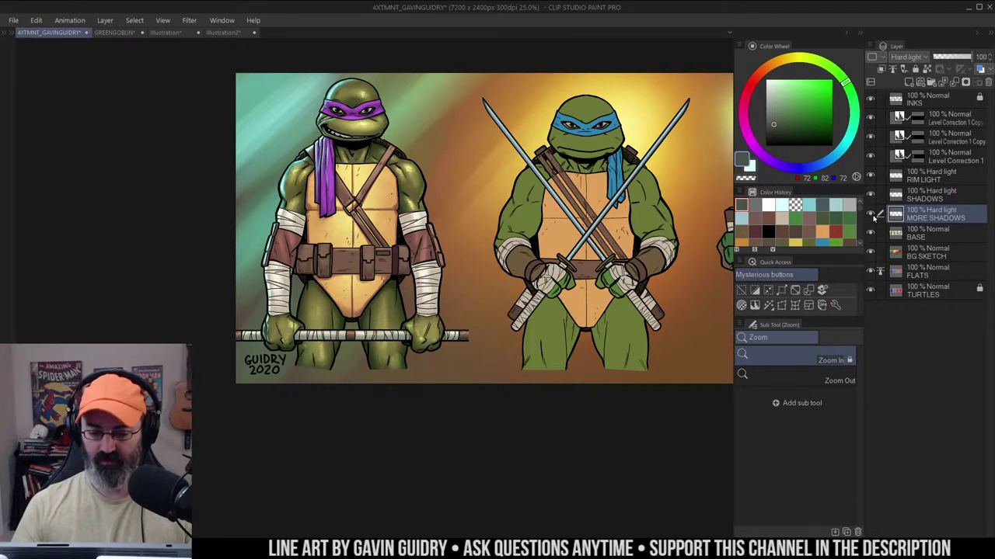
{"action": "left_click", "coordinate": [872, 216]}
{"action": "left_click", "coordinate": [872, 216]}
{"action": "left_click_drag", "start_coordinate": [470, 192], "coordinate": [482, 182]}
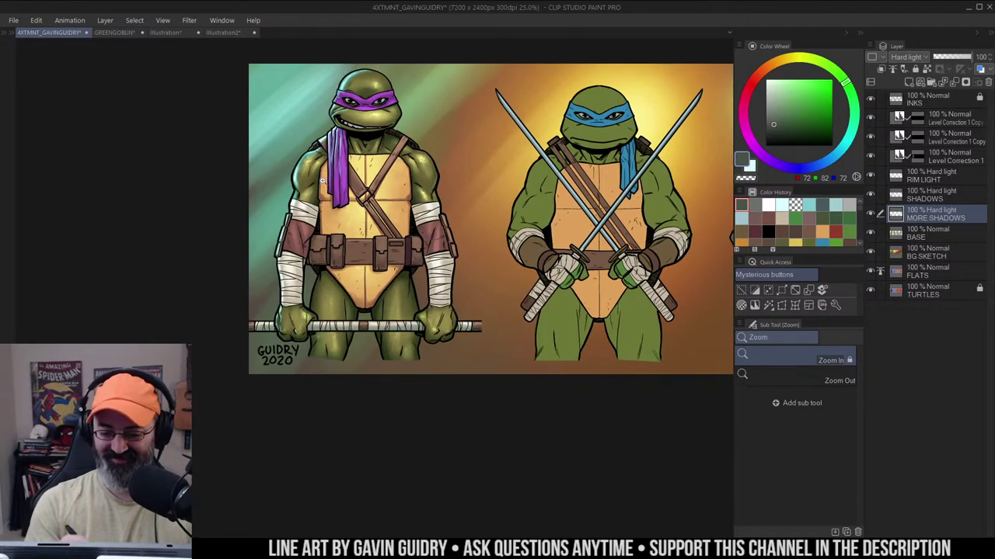
Clear the skin selection and airbrush soft shadows down the inner edges of both arms, from the elbow pads to the hands
{"action": "left_click", "coordinate": [315, 222]}
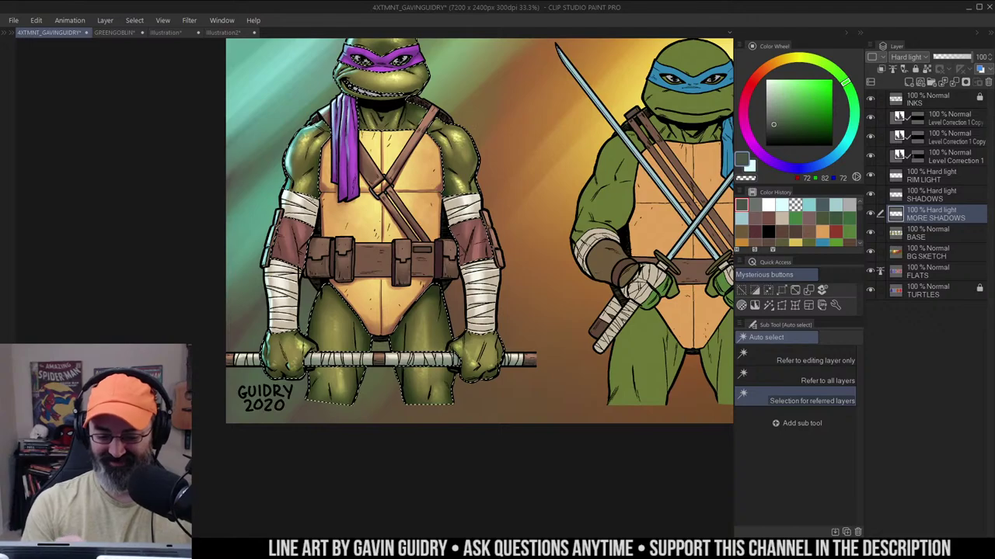
{"action": "key", "text": "ctrl+d"}
{"action": "key", "text": "b"}
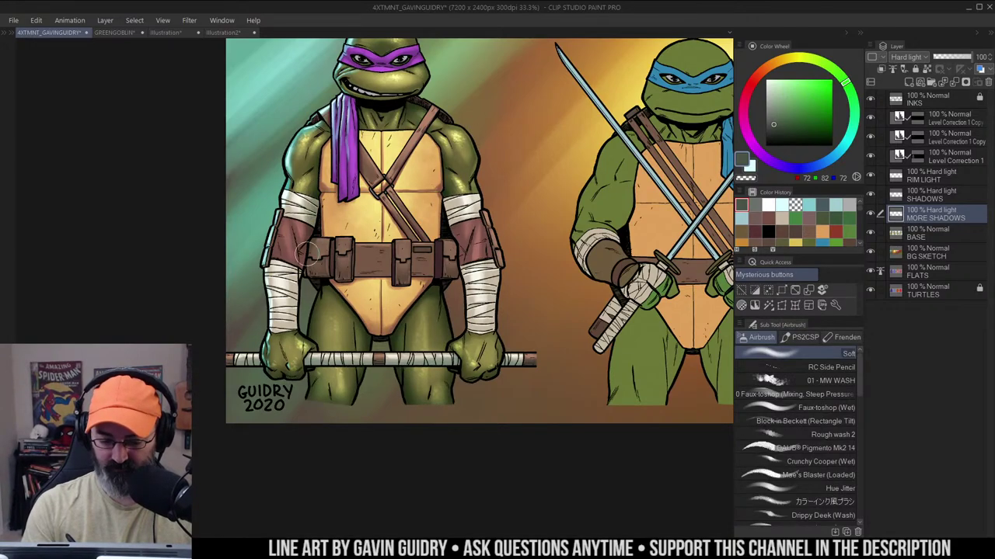
{"action": "left_click_drag", "start_coordinate": [307, 248], "coordinate": [299, 340]}
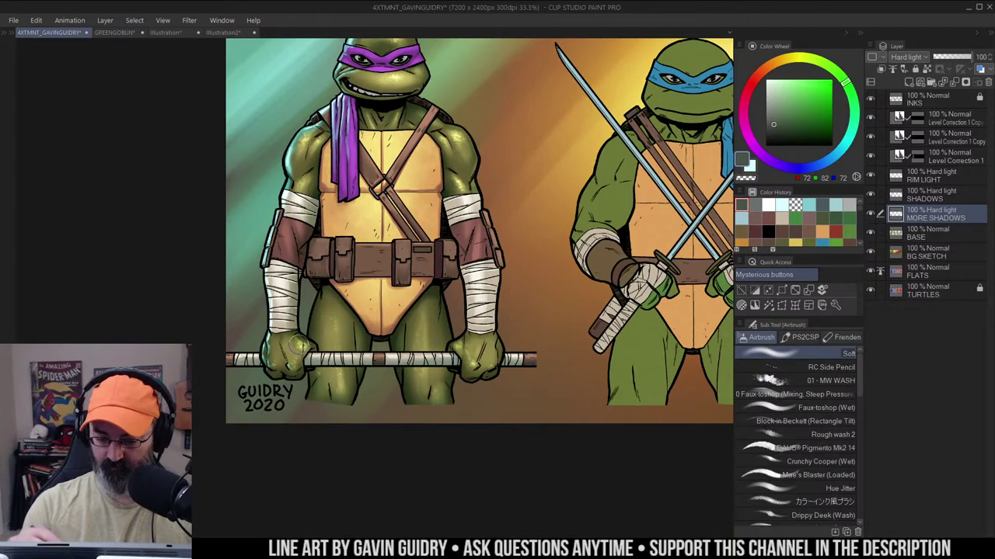
{"action": "mouse_move", "coordinate": [441, 171]}
{"action": "left_mouse_down"}
{"action": "mouse_move", "coordinate": [437, 206]}
{"action": "mouse_move", "coordinate": [456, 264]}
{"action": "mouse_move", "coordinate": [466, 236]}
{"action": "mouse_move", "coordinate": [463, 327]}
{"action": "left_mouse_up"}
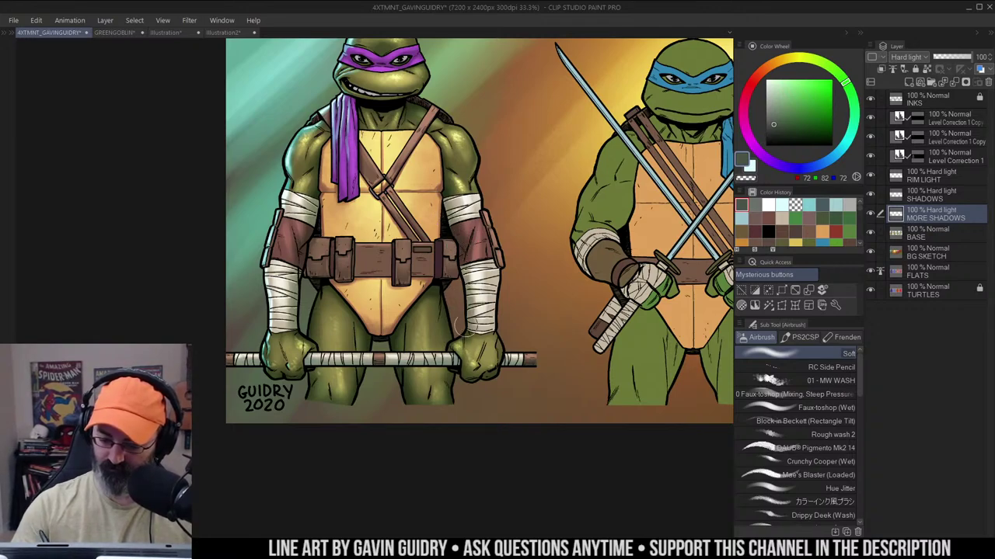
Auto select the belt pouches for shading with the Soft airbrush, then switch to the Lasso selection tool
{"action": "key", "text": "w"}
{"action": "left_click", "coordinate": [449, 258]}
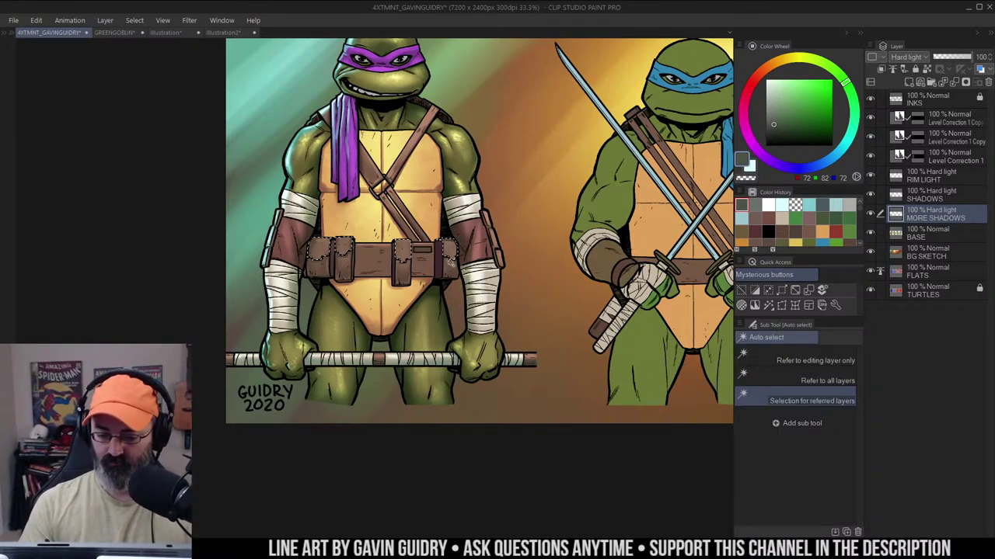
{"action": "key", "text": "b"}
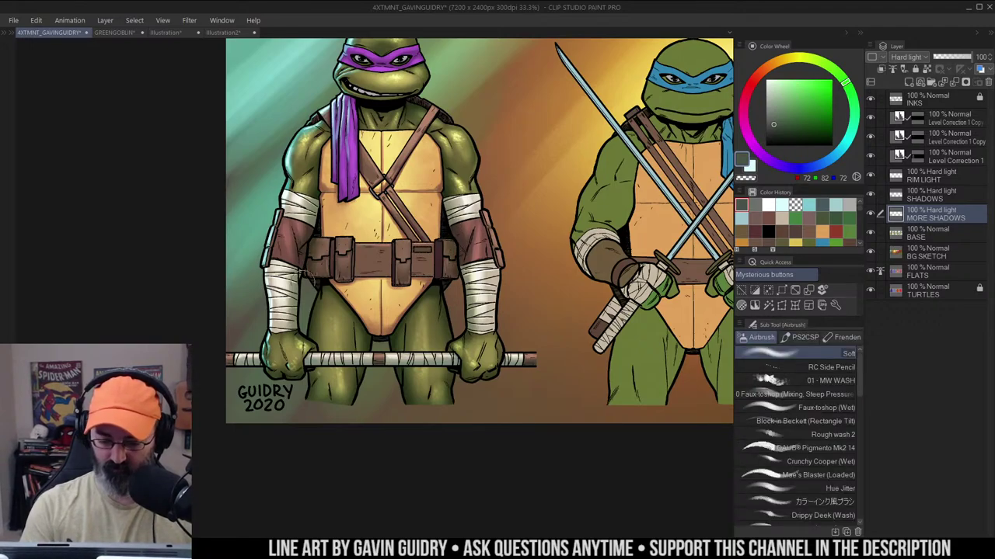
{"action": "key", "text": "m"}
{"action": "scroll", "coordinate": [491, 176], "scroll_direction": "down", "scroll_amount": 1}
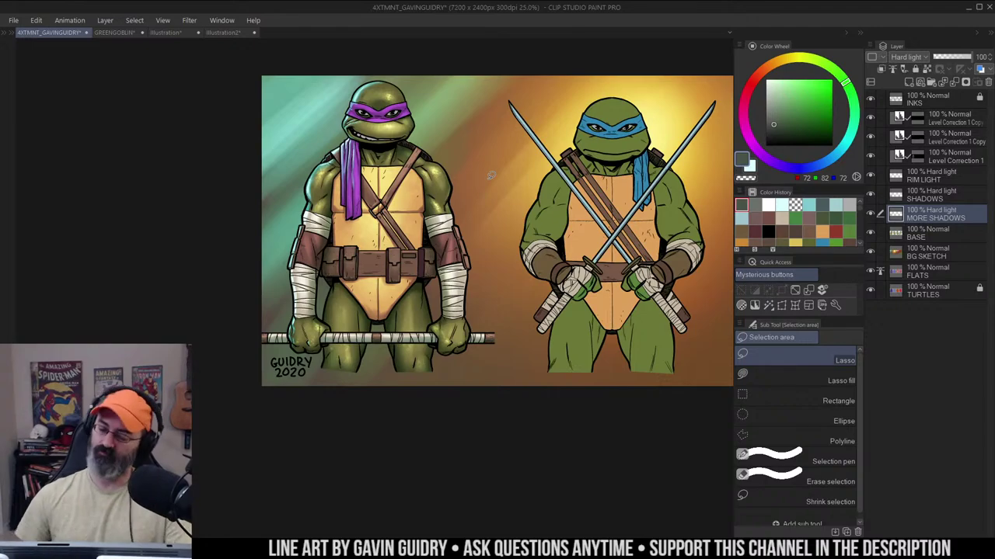
Auto select the purple-masked turtle's chest plate and shade its edges with the Soft airbrush on the MORE SHADOWS layer
{"action": "key", "text": "w"}
{"action": "left_click", "coordinate": [406, 193]}
{"action": "key", "text": "b"}
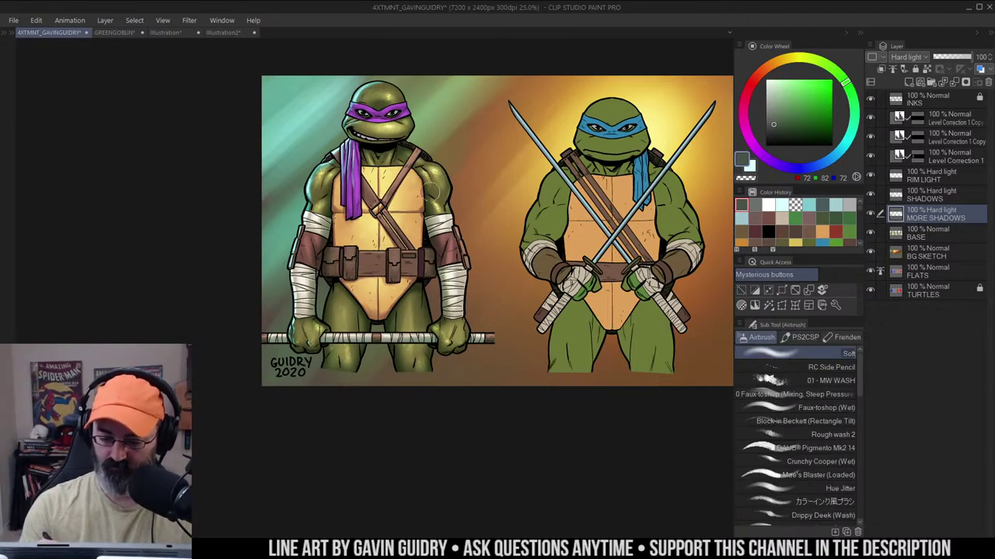
{"action": "mouse_move", "coordinate": [428, 168]}
{"action": "left_mouse_down"}
{"action": "mouse_move", "coordinate": [439, 197]}
{"action": "mouse_move", "coordinate": [434, 263]}
{"action": "left_mouse_up"}
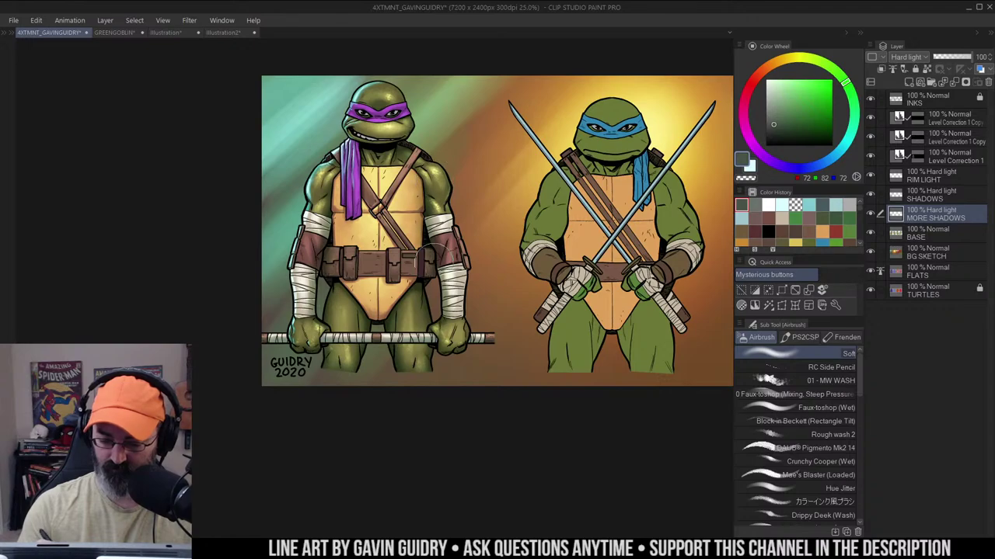
{"action": "mouse_move", "coordinate": [324, 173]}
{"action": "left_mouse_down"}
{"action": "mouse_move", "coordinate": [305, 256]}
{"action": "mouse_move", "coordinate": [345, 299]}
{"action": "mouse_move", "coordinate": [339, 286]}
{"action": "mouse_move", "coordinate": [359, 322]}
{"action": "mouse_move", "coordinate": [425, 290]}
{"action": "left_mouse_up"}
{"action": "left_click_drag", "start_coordinate": [516, 164], "coordinate": [493, 182]}
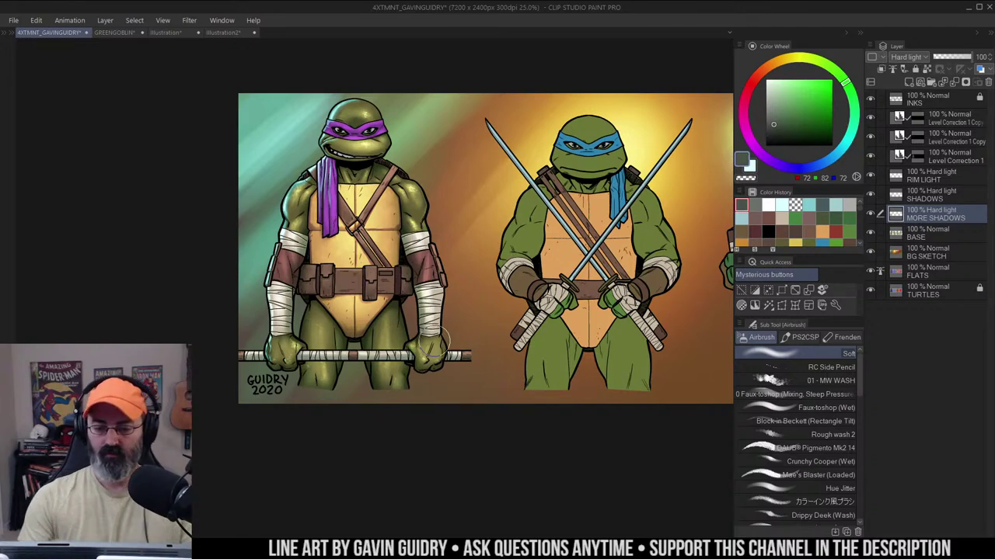
Examine the shading on the purple-masked turtle's head, shoulders and torso up close
{"action": "key", "text": "ctrl+space"}
{"action": "left_click", "coordinate": [390, 140]}
{"action": "left_click", "coordinate": [361, 125]}
{"action": "left_click", "coordinate": [361, 125]}
{"action": "left_click_drag", "start_coordinate": [547, 157], "coordinate": [569, 116]}
{"action": "key", "text": "m"}
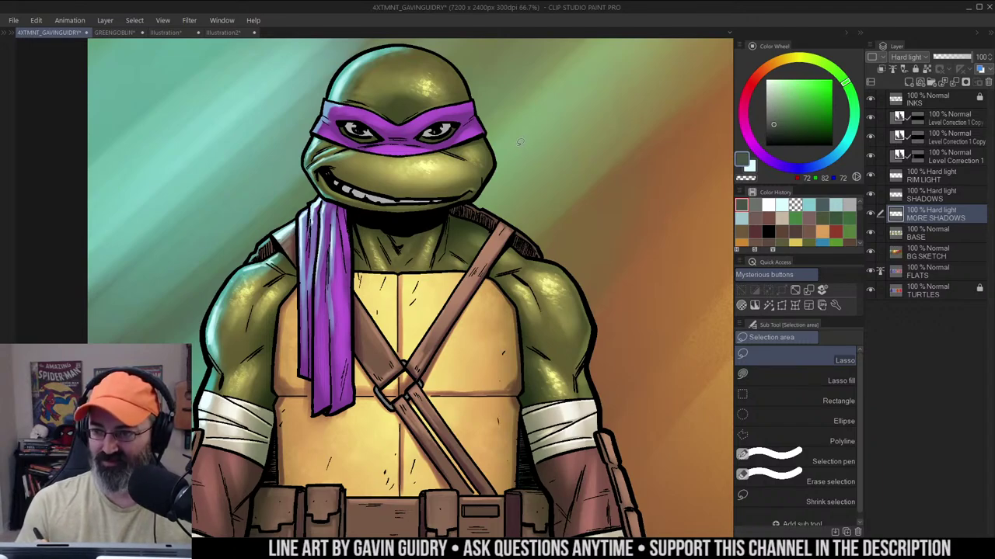
{"action": "left_click_drag", "start_coordinate": [582, 146], "coordinate": [596, 144]}
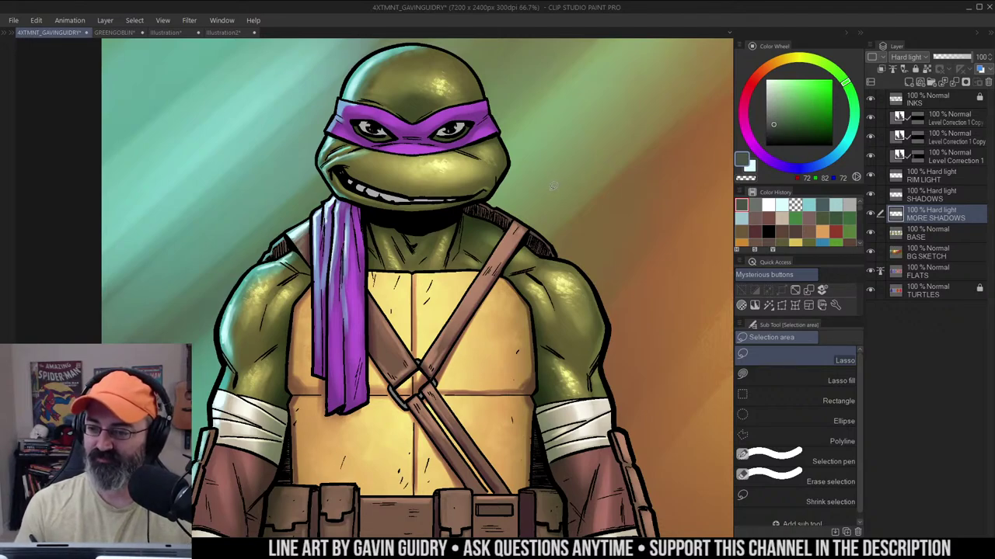
{"action": "key", "text": "slash"}
{"action": "left_click", "coordinate": [525, 212], "text": "alt"}
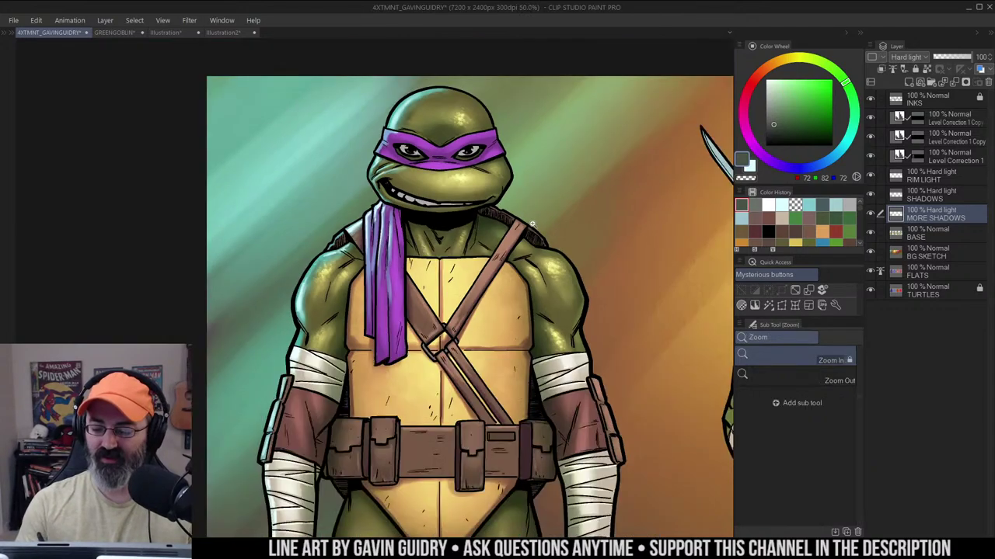
{"action": "left_click_drag", "start_coordinate": [532, 253], "coordinate": [555, 168]}
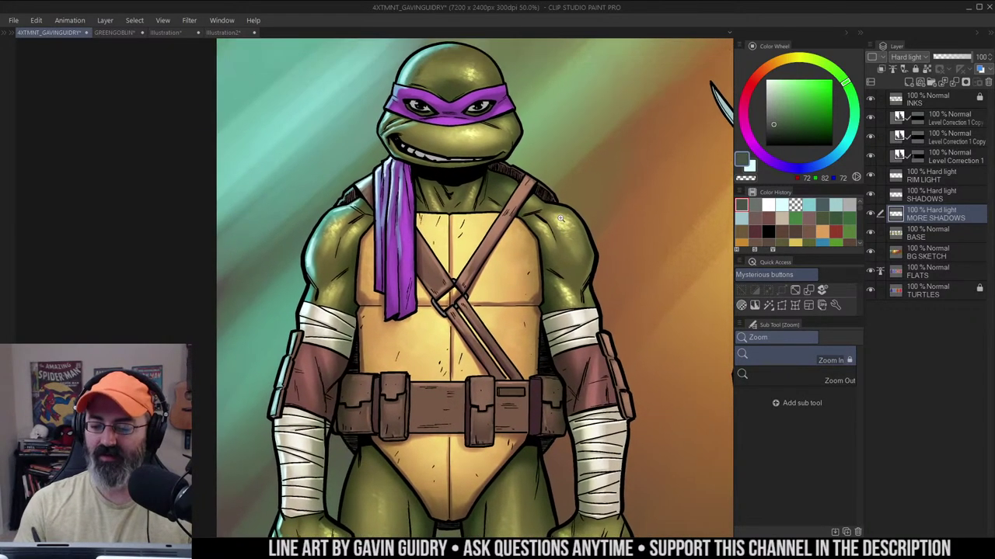
{"action": "left_click", "coordinate": [568, 229]}
{"action": "left_click", "coordinate": [568, 229]}
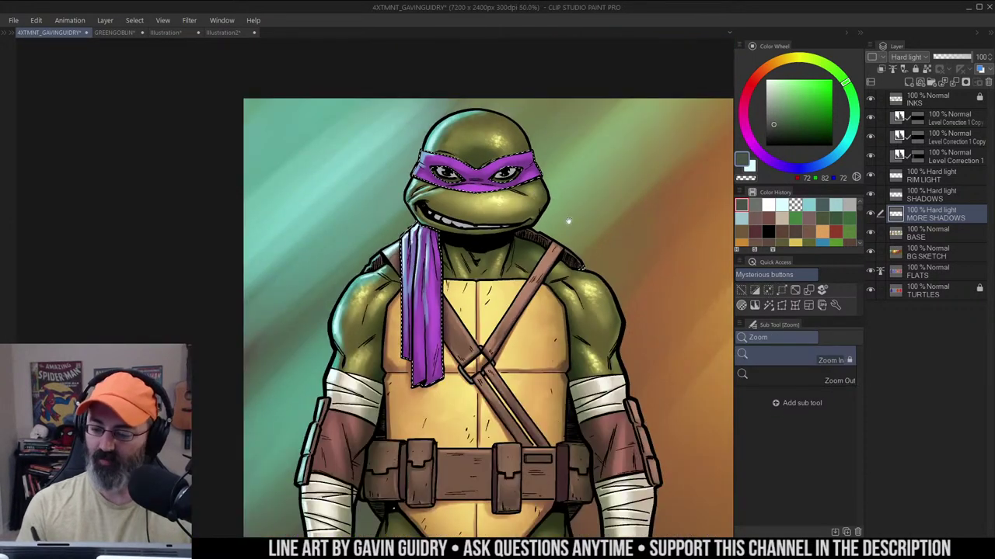
{"action": "left_click_drag", "start_coordinate": [568, 221], "coordinate": [533, 188]}
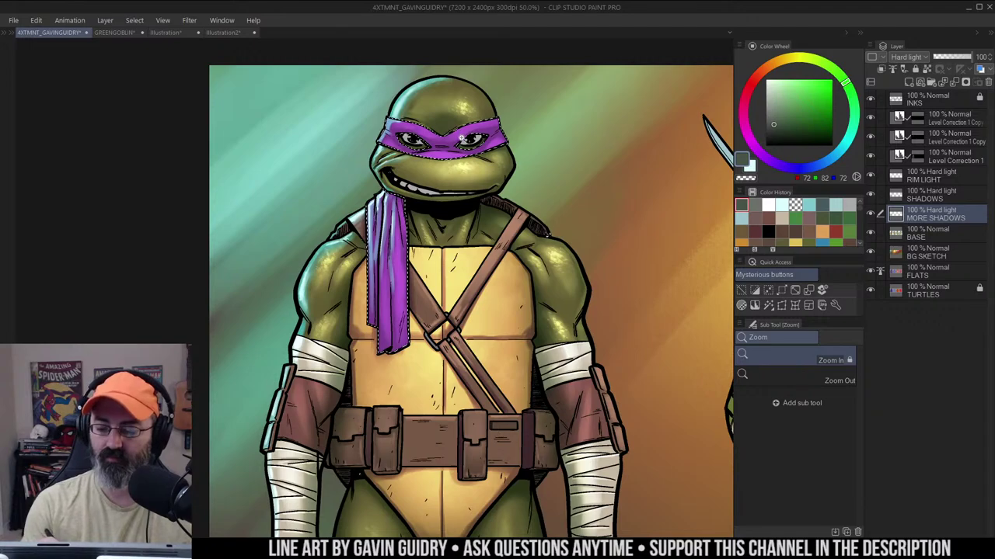
Clear the mask selection, make the middle Level Correction layer's mask active and choose the RC Side Pencil brush
{"action": "left_click", "coordinate": [470, 146]}
{"action": "left_click_drag", "start_coordinate": [497, 139], "coordinate": [527, 190]}
{"action": "left_click", "coordinate": [530, 189]}
{"action": "key", "text": "ctrl+d"}
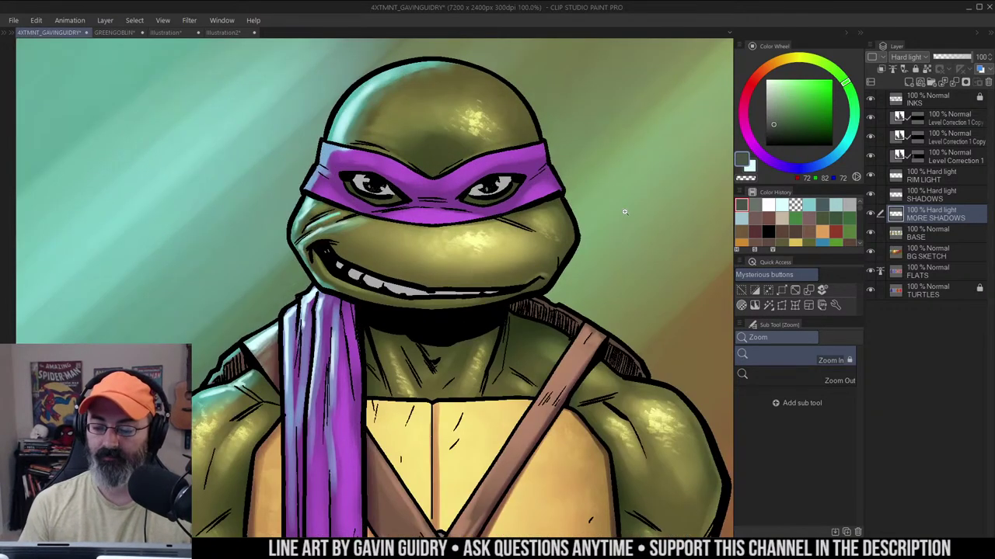
{"action": "key", "text": "b"}
{"action": "left_click", "coordinate": [931, 140]}
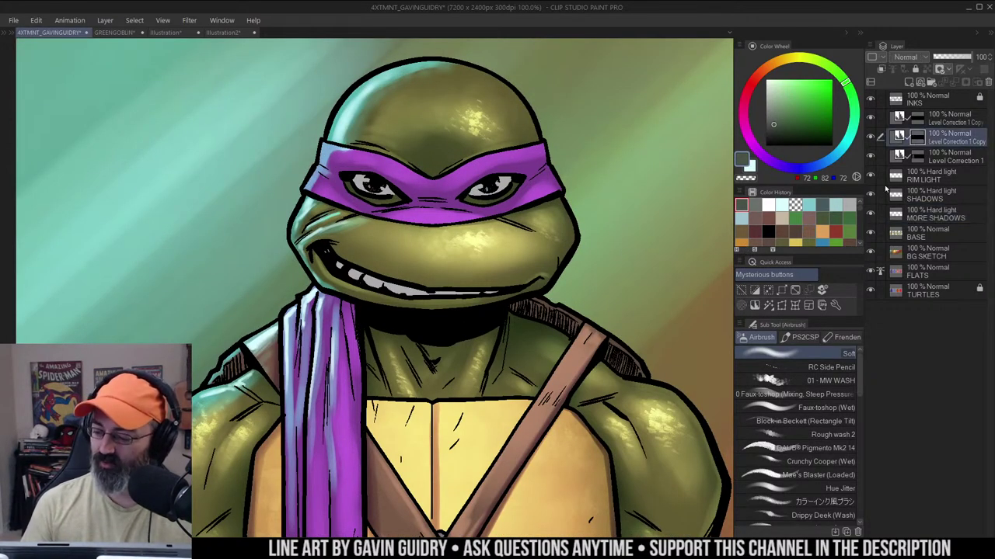
{"action": "left_click", "coordinate": [839, 372]}
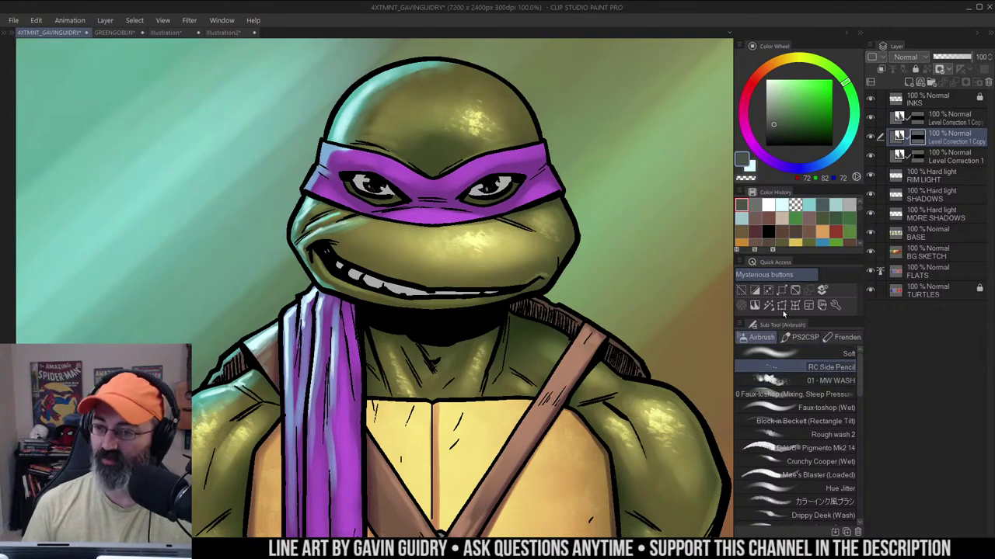
Auto select the purple mask and brush a textured highlight along its upper edge above the turtle's left eye
{"action": "left_click_drag", "start_coordinate": [555, 158], "coordinate": [558, 143]}
{"action": "key", "text": "m"}
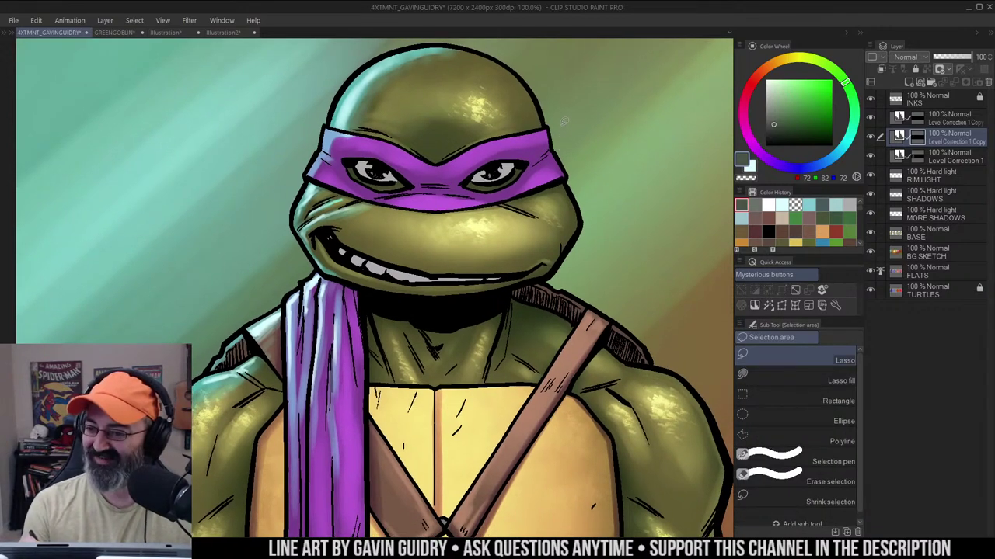
{"action": "left_click_drag", "start_coordinate": [540, 113], "coordinate": [548, 109]}
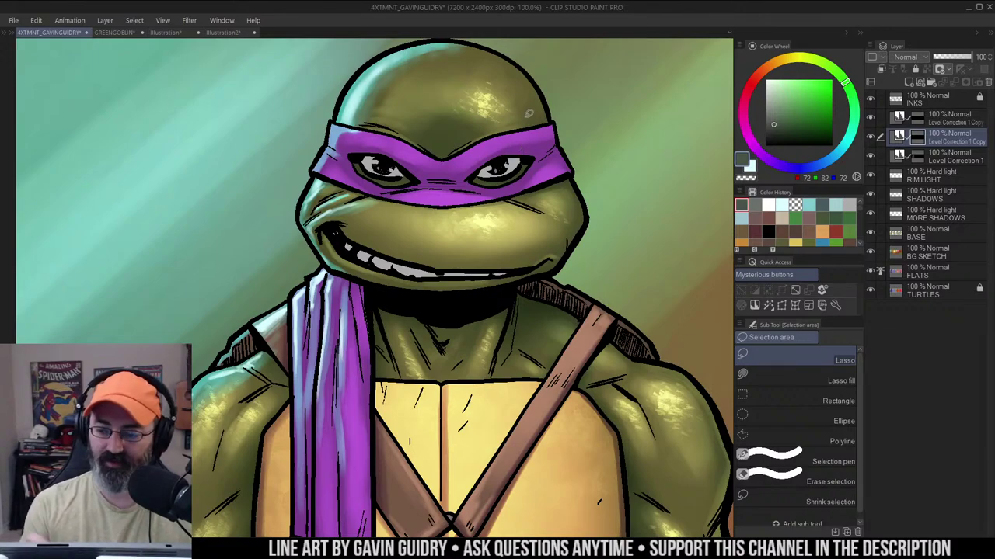
{"action": "key", "text": "w"}
{"action": "left_click", "coordinate": [485, 149]}
{"action": "key", "text": "b"}
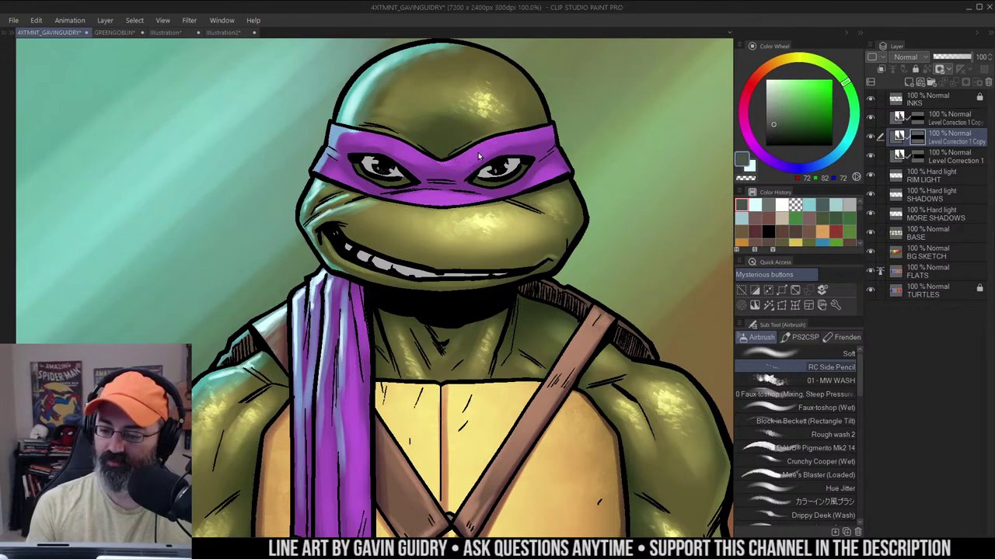
{"action": "left_click_drag", "start_coordinate": [483, 138], "coordinate": [490, 145]}
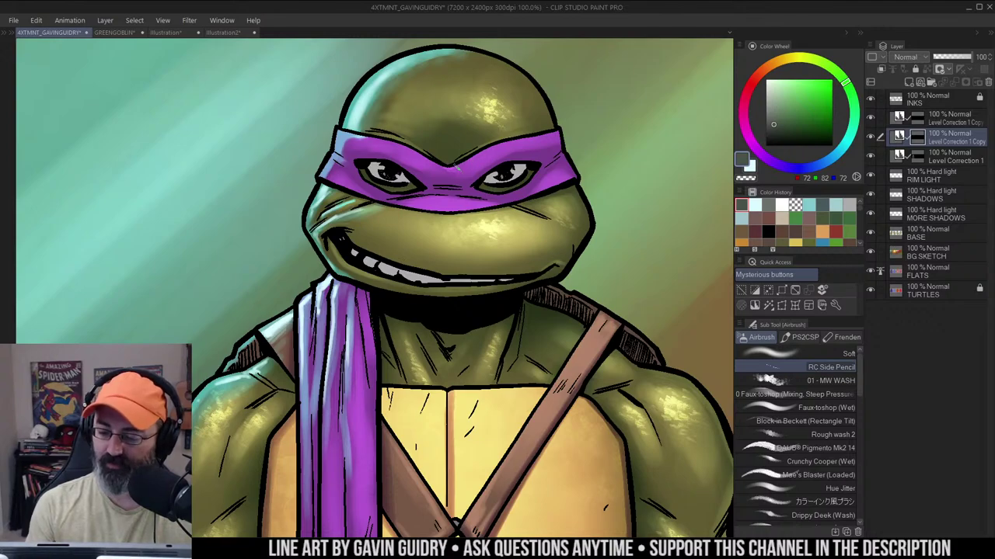
{"action": "mouse_move", "coordinate": [510, 145]}
{"action": "left_mouse_down"}
{"action": "mouse_move", "coordinate": [466, 167]}
{"action": "mouse_move", "coordinate": [540, 137]}
{"action": "left_mouse_up"}
Brush textured highlights on the purple mask above the turtle's right eye, refine both brows, and highlight the lower edge below the eyes
{"action": "mouse_move", "coordinate": [368, 144]}
{"action": "left_mouse_down"}
{"action": "mouse_move", "coordinate": [475, 166]}
{"action": "mouse_move", "coordinate": [432, 174]}
{"action": "left_mouse_up"}
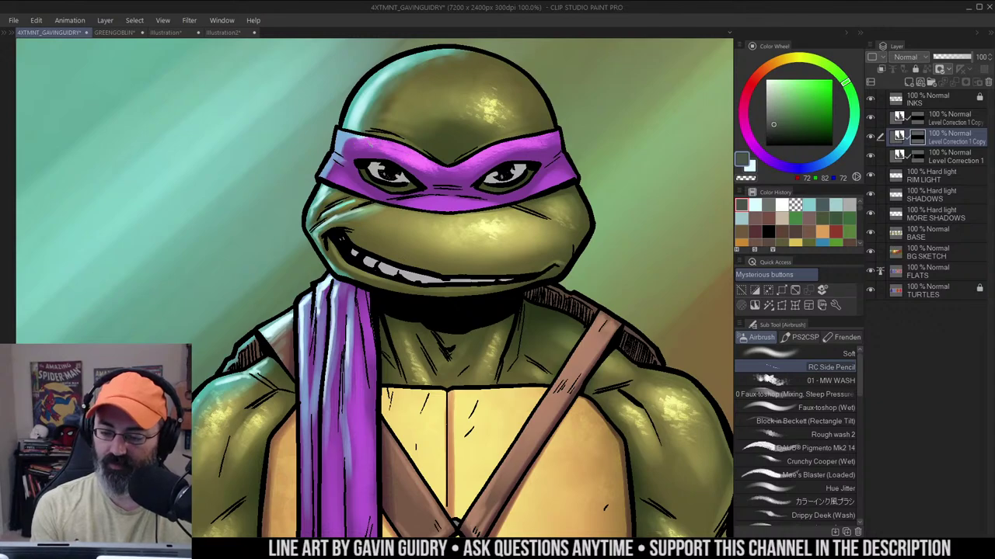
{"action": "mouse_move", "coordinate": [371, 143]}
{"action": "left_mouse_down"}
{"action": "mouse_move", "coordinate": [377, 150]}
{"action": "mouse_move", "coordinate": [353, 156]}
{"action": "left_mouse_up"}
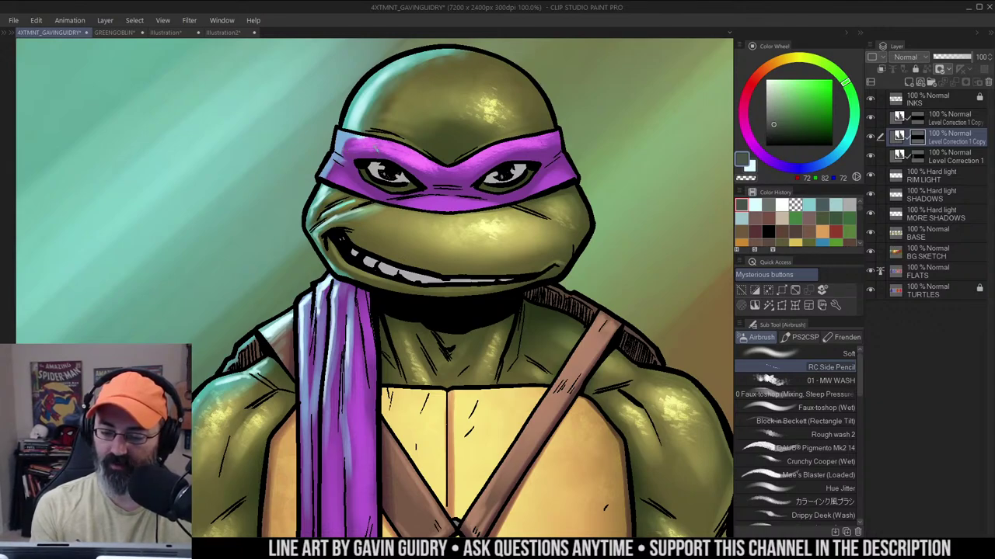
{"action": "left_click_drag", "start_coordinate": [411, 145], "coordinate": [417, 151]}
{"action": "left_click_drag", "start_coordinate": [522, 142], "coordinate": [546, 138]}
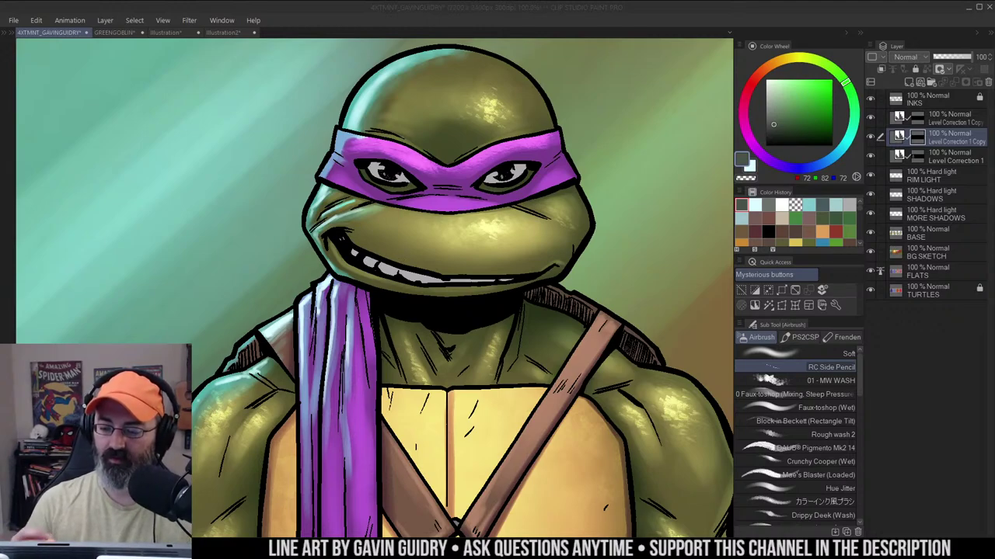
{"action": "mouse_move", "coordinate": [447, 202]}
{"action": "left_mouse_down"}
{"action": "mouse_move", "coordinate": [429, 202]}
{"action": "mouse_move", "coordinate": [467, 202]}
{"action": "mouse_move", "coordinate": [424, 200]}
{"action": "mouse_move", "coordinate": [485, 204]}
{"action": "left_mouse_up"}
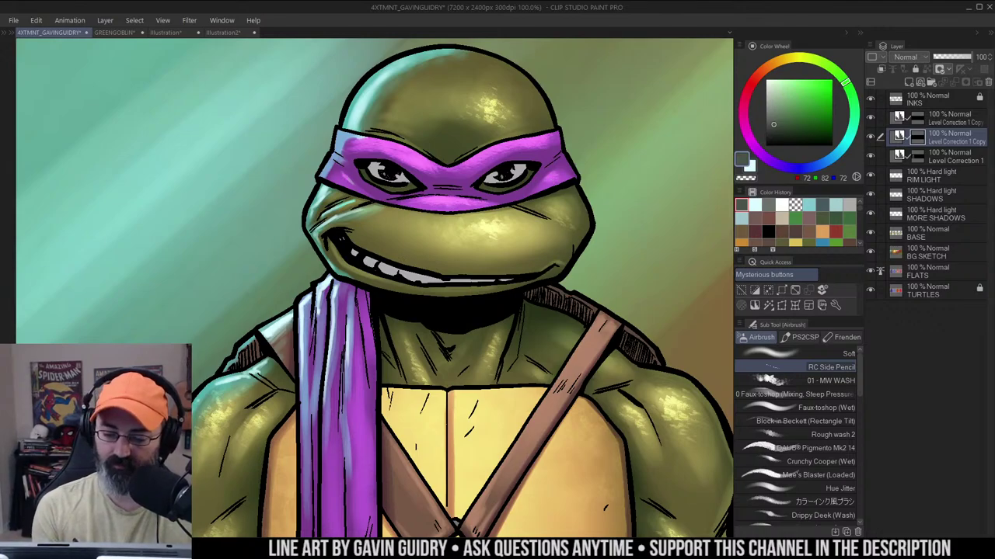
Brush textured highlights down the folds of the purple mask's hanging tails with the RC Side Pencil
{"action": "key", "text": "/"}
{"action": "left_click", "coordinate": [509, 199], "text": "alt"}
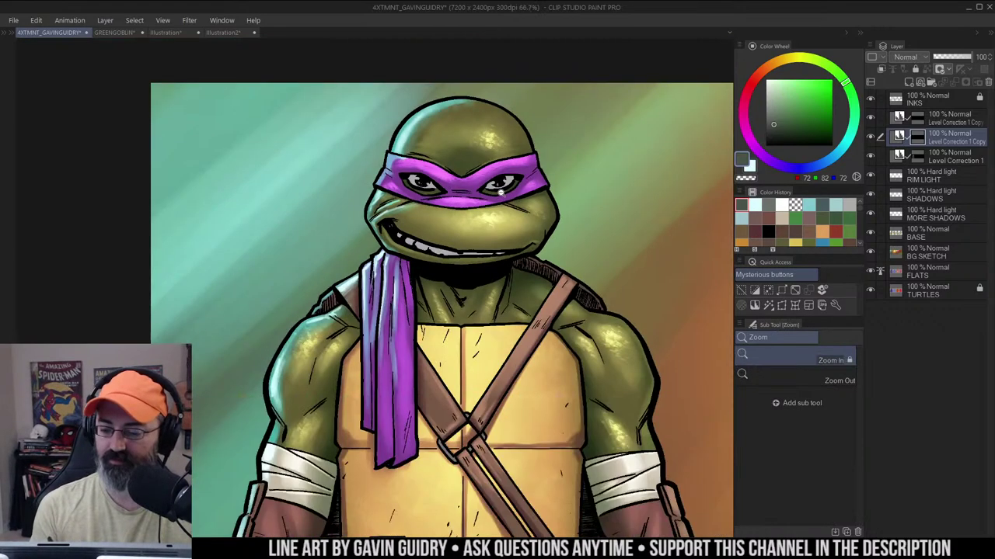
{"action": "left_click", "coordinate": [509, 199], "text": "alt"}
{"action": "left_click", "coordinate": [510, 199], "text": "alt"}
{"action": "scroll", "coordinate": [515, 209], "scroll_direction": "up", "scroll_amount": 3}
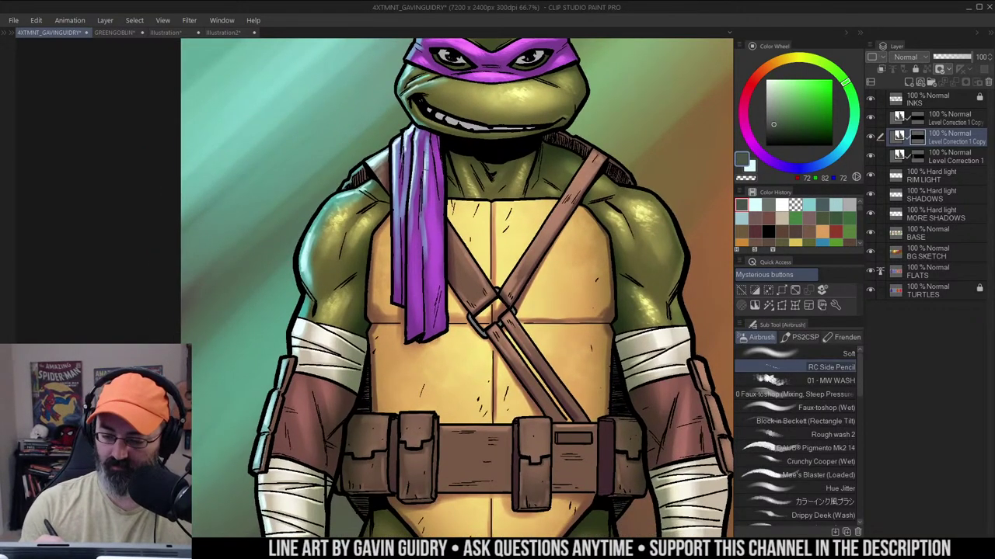
{"action": "left_click_drag", "start_coordinate": [430, 182], "coordinate": [433, 251]}
{"action": "left_click_drag", "start_coordinate": [431, 221], "coordinate": [437, 271]}
{"action": "left_click_drag", "start_coordinate": [430, 253], "coordinate": [432, 292]}
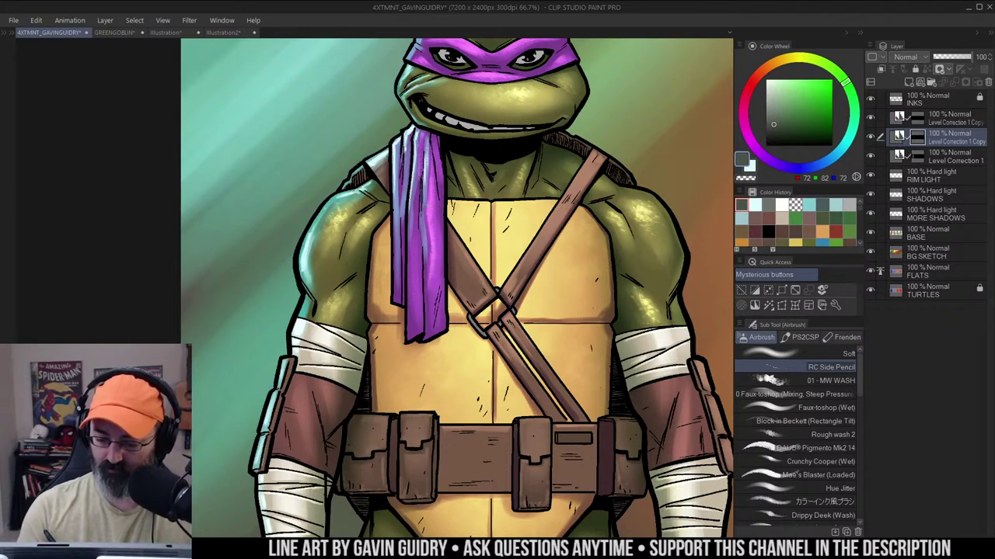
{"action": "left_click_drag", "start_coordinate": [428, 214], "coordinate": [435, 334]}
{"action": "left_click_drag", "start_coordinate": [442, 296], "coordinate": [438, 332]}
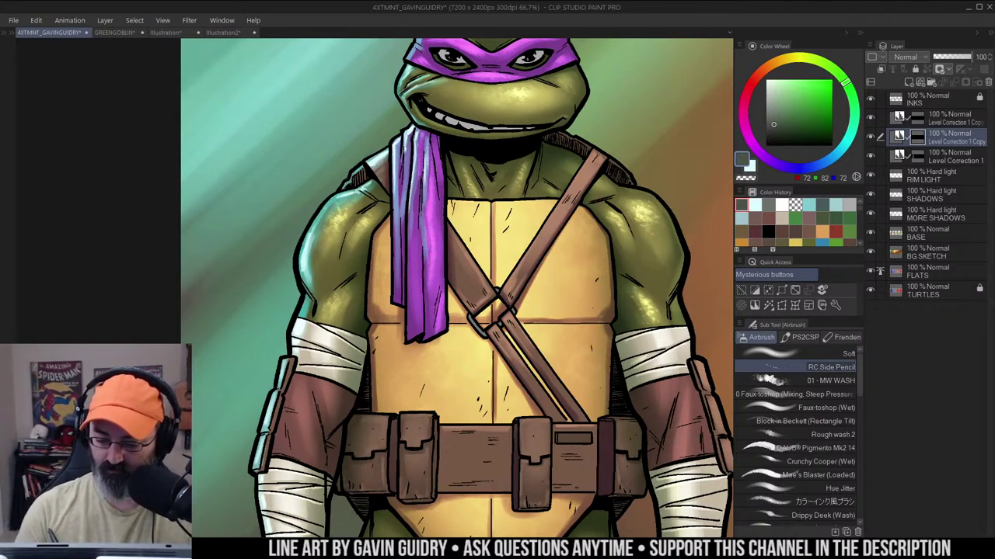
{"action": "left_click_drag", "start_coordinate": [442, 241], "coordinate": [443, 292]}
{"action": "left_click_drag", "start_coordinate": [441, 232], "coordinate": [440, 259]}
{"action": "left_click_drag", "start_coordinate": [439, 211], "coordinate": [415, 317]}
{"action": "left_click_drag", "start_coordinate": [413, 260], "coordinate": [413, 282]}
{"action": "left_click_drag", "start_coordinate": [414, 195], "coordinate": [414, 258]}
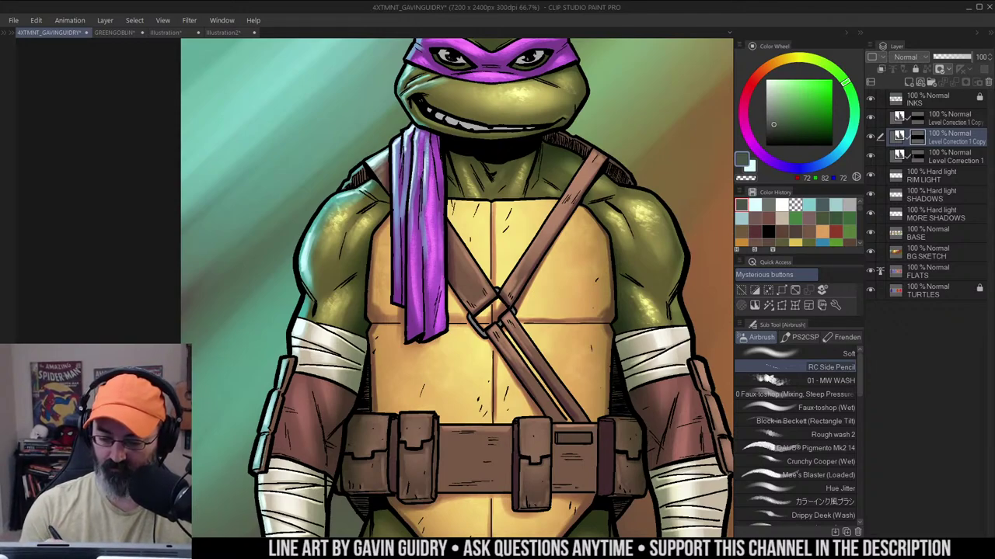
Examine the purple-masked turtle's overall rendering beside the blue-masked turtle at a smaller zoom
{"action": "key", "text": "ctrl+space"}
{"action": "left_click_drag", "start_coordinate": [484, 215], "coordinate": [450, 217]}
{"action": "left_click_drag", "start_coordinate": [548, 199], "coordinate": [472, 266]}
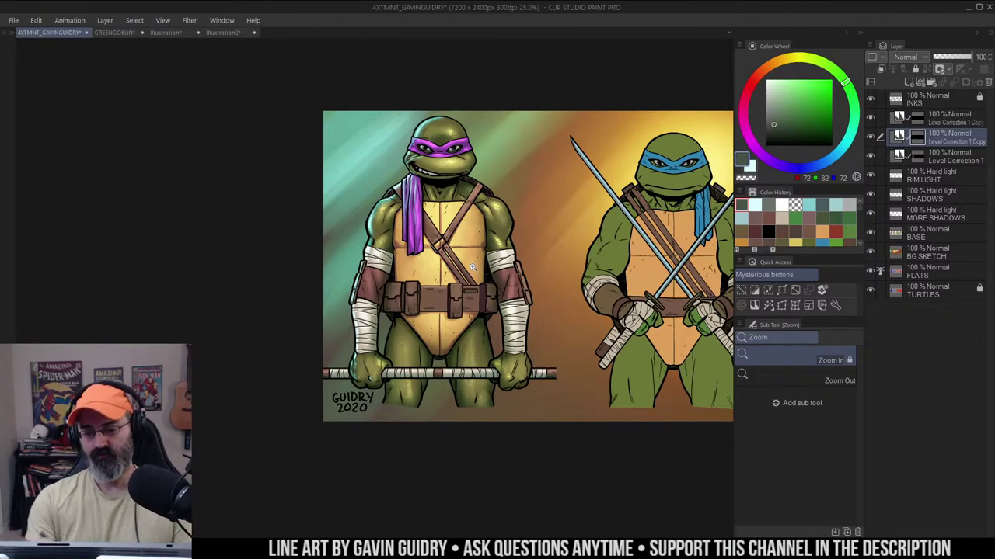
{"action": "left_click_drag", "start_coordinate": [477, 157], "coordinate": [515, 167]}
{"action": "left_click_drag", "start_coordinate": [518, 175], "coordinate": [536, 160]}
{"action": "left_click_drag", "start_coordinate": [553, 288], "coordinate": [535, 284]}
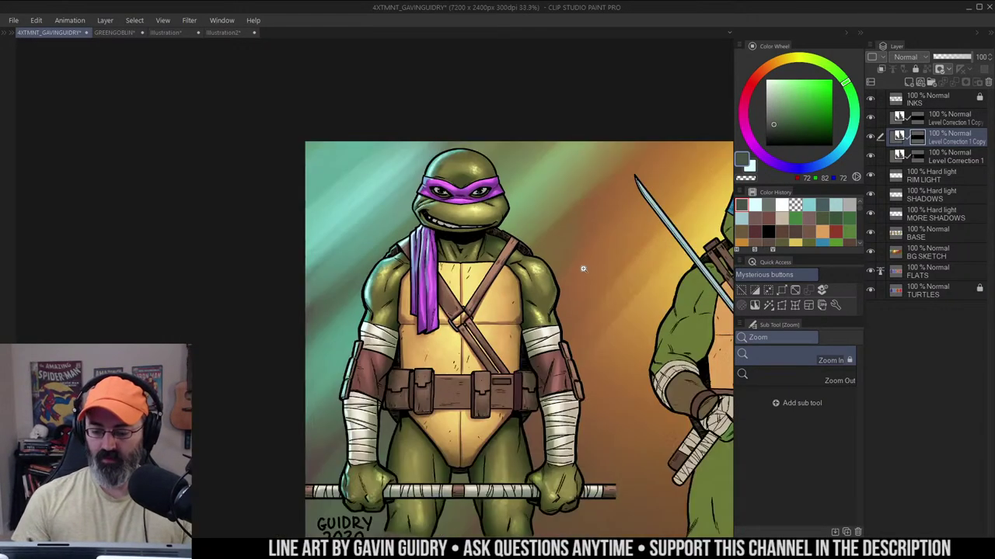
{"action": "left_click_drag", "start_coordinate": [598, 267], "coordinate": [566, 184]}
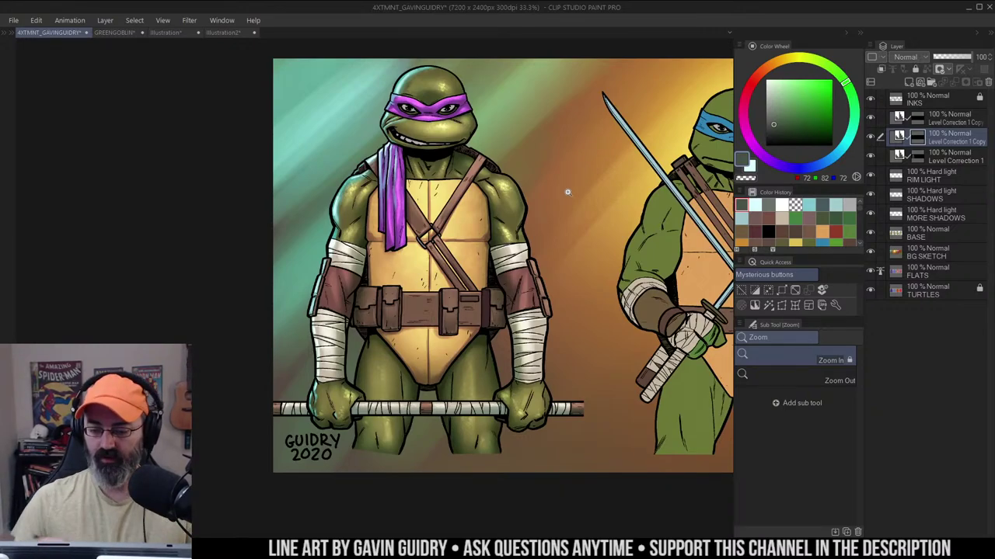
Auto select the turtle's green skin and add an Overlay layer named OL directly above RIM LIGHT
{"action": "left_click_drag", "start_coordinate": [504, 138], "coordinate": [507, 188]}
{"action": "left_click", "coordinate": [479, 157]}
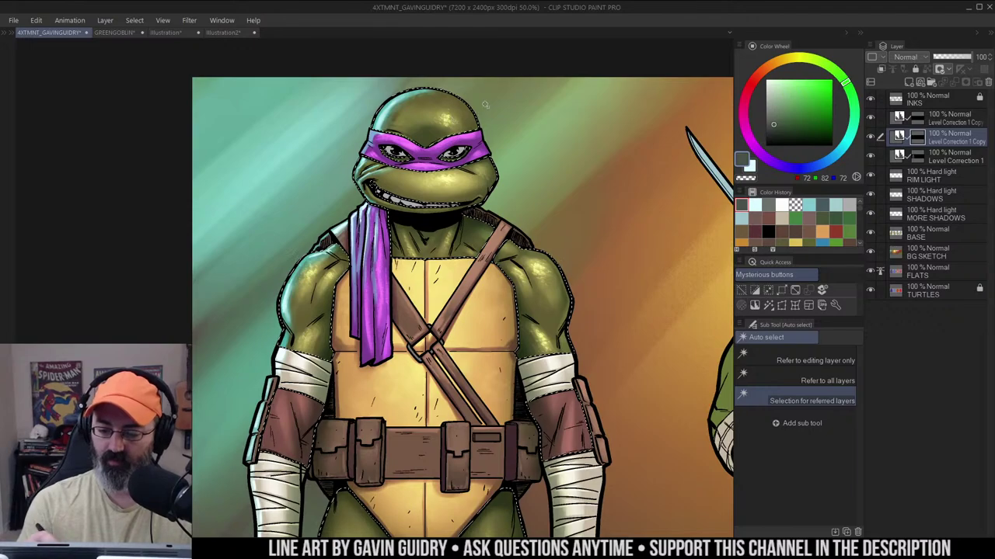
{"action": "key", "text": "q"}
{"action": "key", "text": "q"}
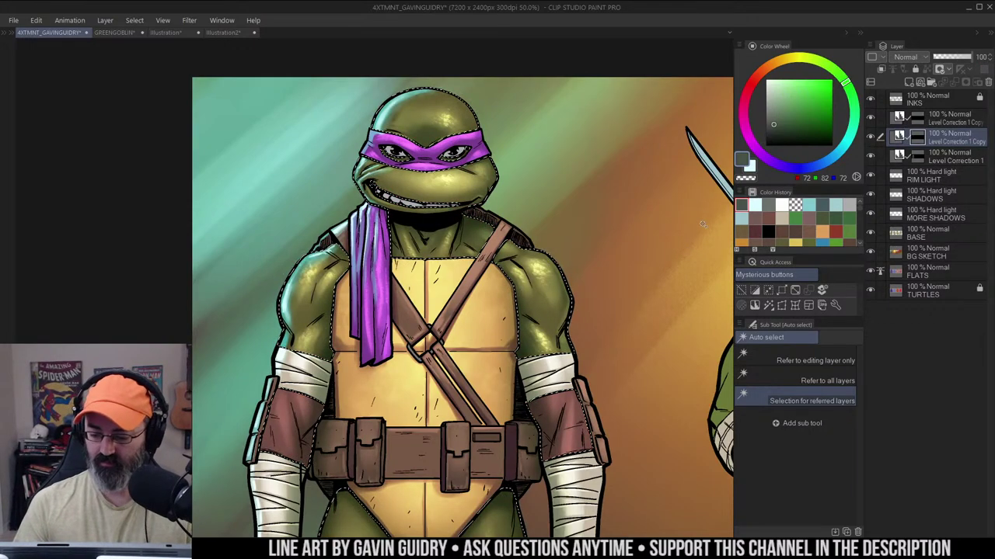
{"action": "left_click_drag", "start_coordinate": [651, 228], "coordinate": [620, 206]}
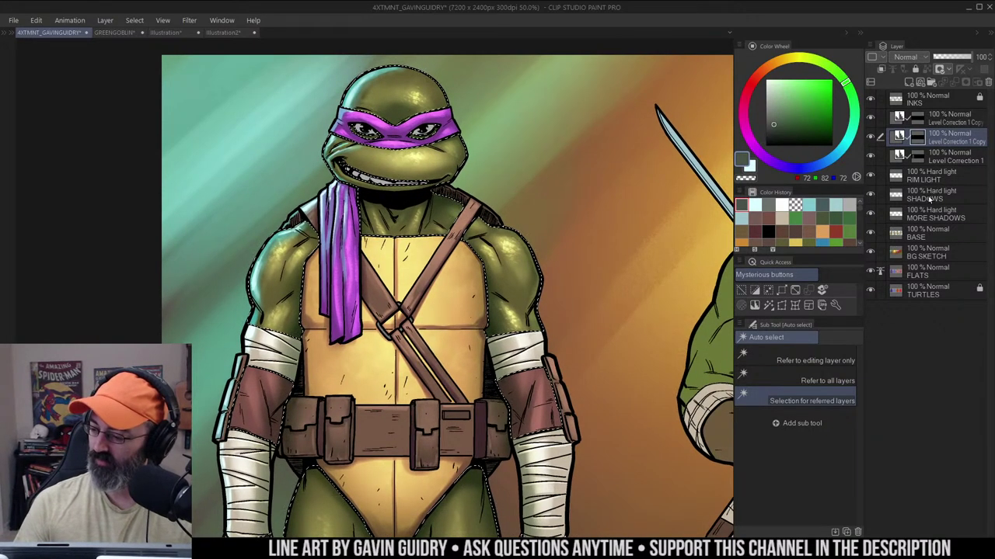
{"action": "left_click", "coordinate": [942, 176]}
{"action": "key", "text": "F2"}
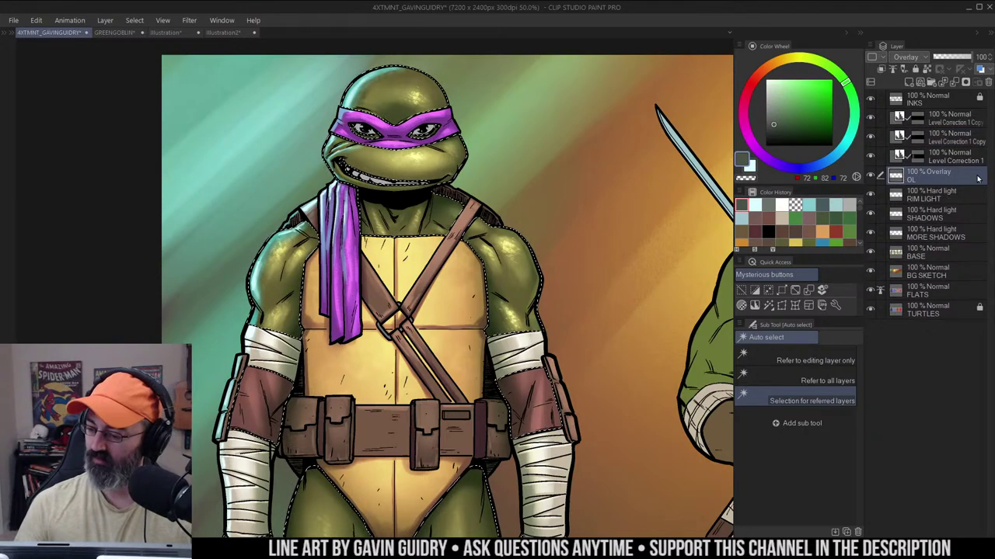
Set the drawing colour to a muted yellow, RGB 149, 146, 94, and ready the RC Side Pencil for the OL layer
{"action": "left_click", "coordinate": [789, 106]}
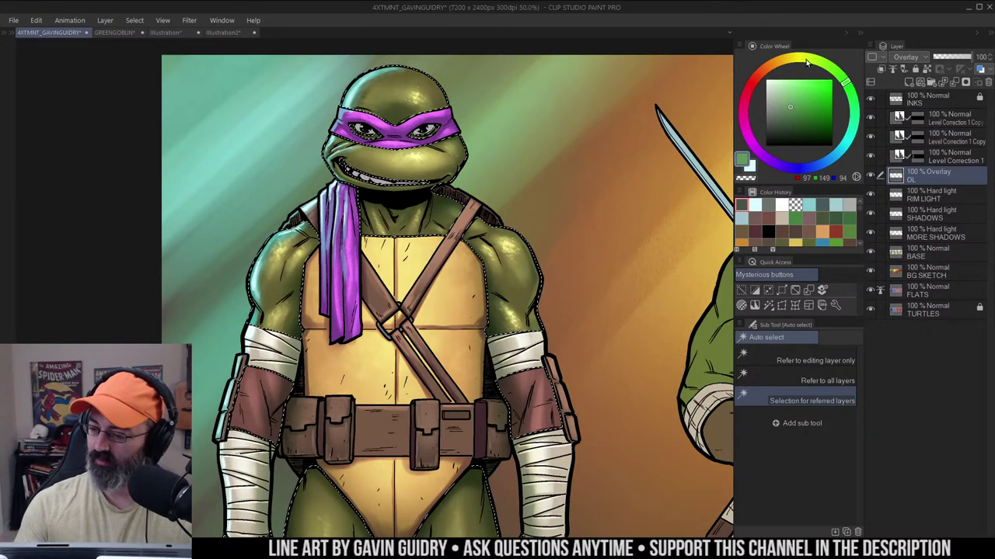
{"action": "left_click_drag", "start_coordinate": [807, 63], "coordinate": [795, 65]}
{"action": "key", "text": "m"}
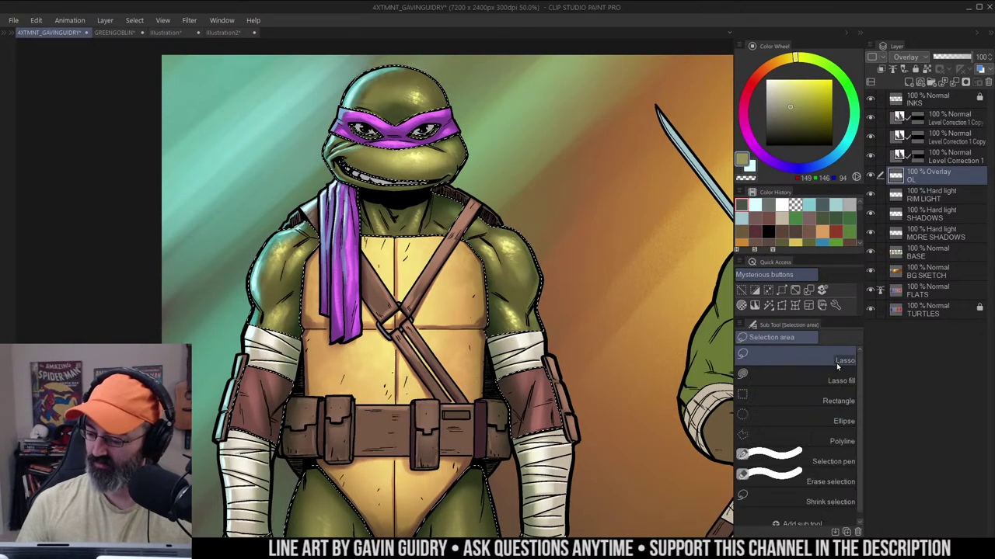
{"action": "key", "text": "b"}
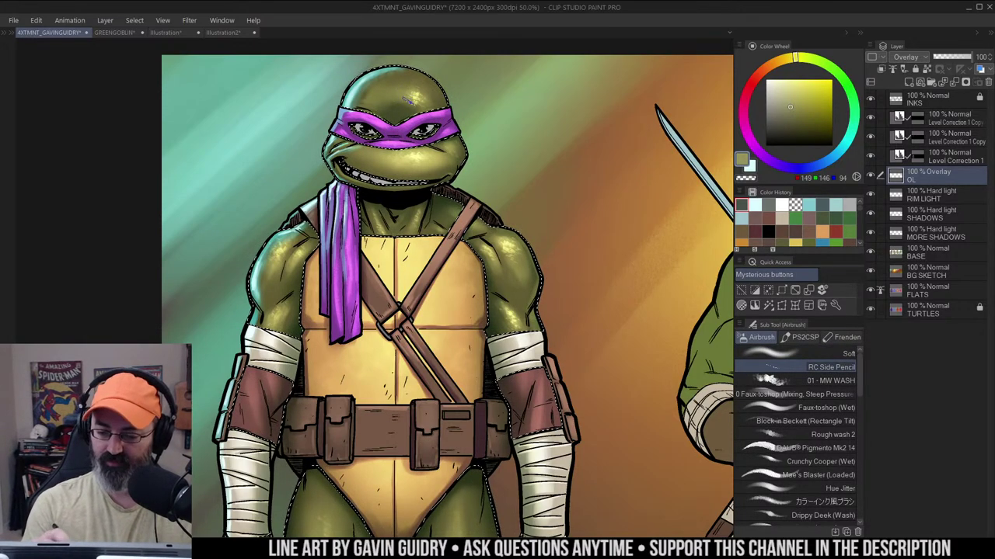
Switch to the Soft airbrush and set the drawing colour to a warm orange, RGB 195, 141, 74
{"action": "left_click", "coordinate": [411, 116], "text": "ctrl"}
{"action": "left_click", "coordinate": [845, 356]}
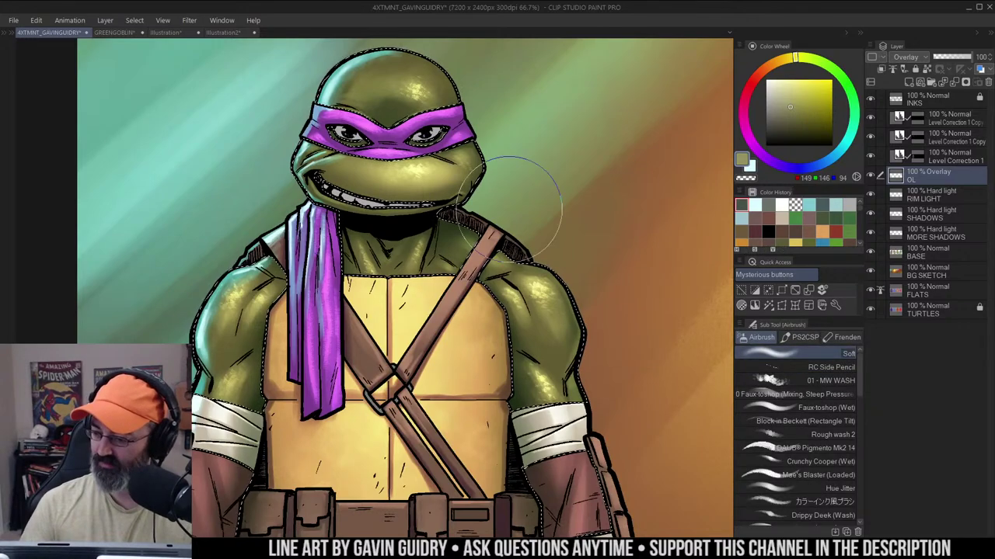
{"action": "left_click", "coordinate": [801, 95]}
{"action": "left_click_drag", "start_coordinate": [778, 64], "coordinate": [774, 65]}
{"action": "left_click_drag", "start_coordinate": [803, 97], "coordinate": [807, 95]}
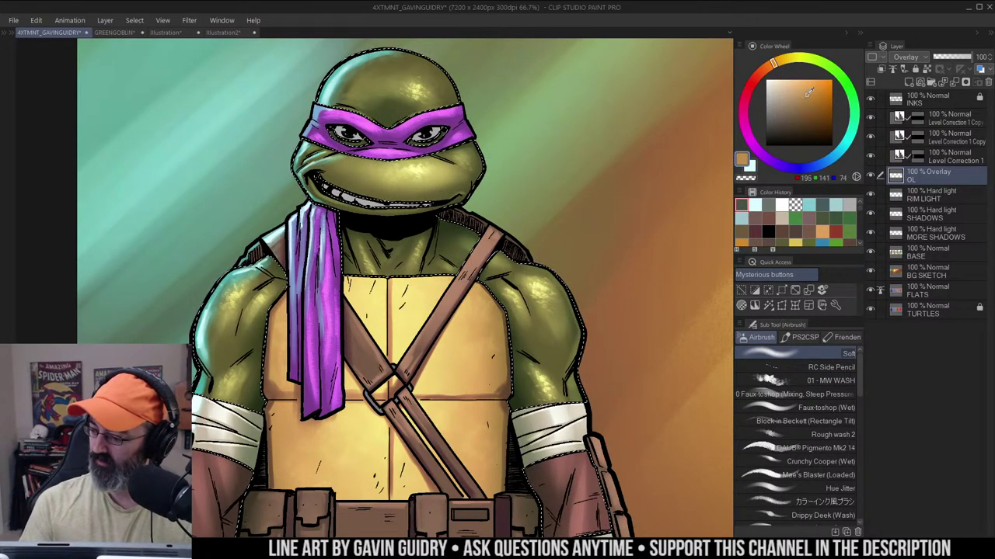
Airbrush soft orange accents over the highlights on the purple-masked turtle's head and face on the OL layer
{"action": "left_click_drag", "start_coordinate": [414, 91], "coordinate": [432, 93]}
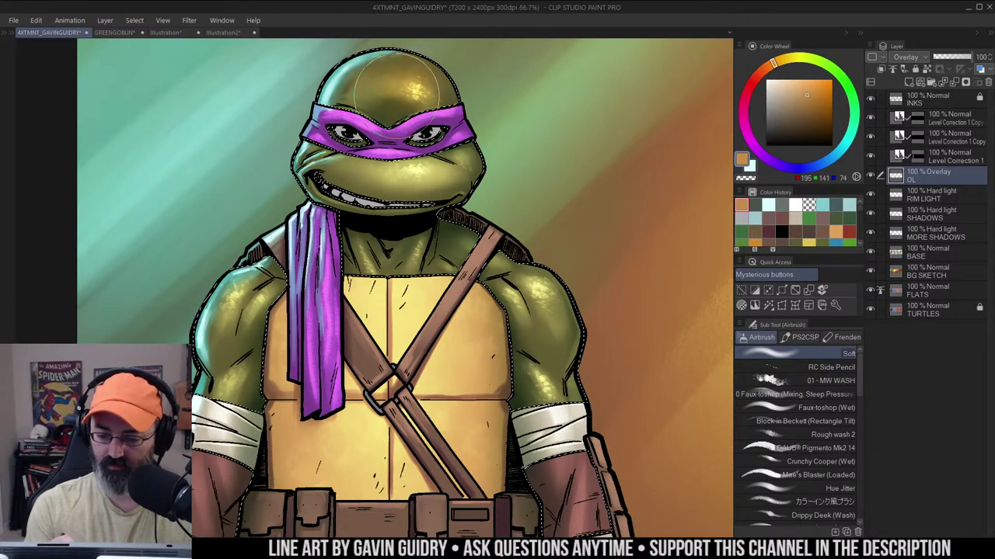
{"action": "left_click", "coordinate": [473, 101], "text": "alt"}
{"action": "left_click", "coordinate": [472, 101], "text": "alt"}
{"action": "left_click", "coordinate": [473, 101], "text": "ctrl"}
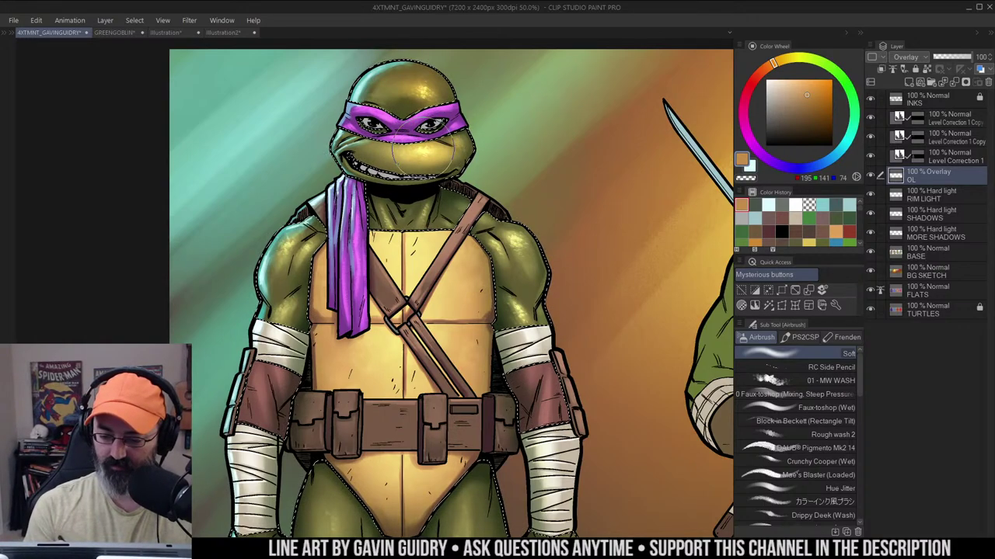
{"action": "key", "text": "ctrl+z"}
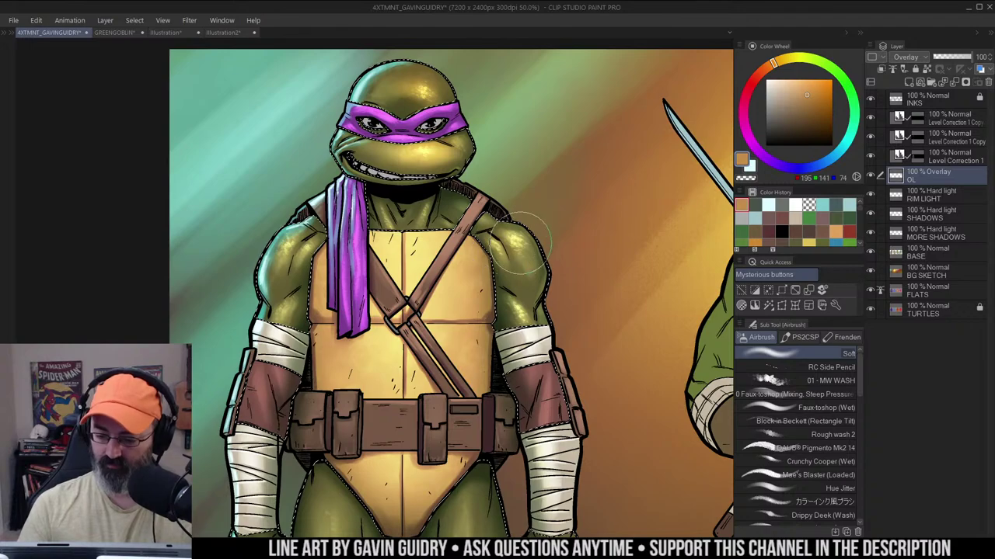
Airbrush the same orange over the highlights on the turtle's shoulders, upper arms and neck
{"action": "mouse_move", "coordinate": [522, 272]}
{"action": "left_mouse_down"}
{"action": "mouse_move", "coordinate": [518, 236]}
{"action": "mouse_move", "coordinate": [518, 247]}
{"action": "mouse_move", "coordinate": [573, 222]}
{"action": "mouse_move", "coordinate": [596, 196]}
{"action": "left_mouse_up"}
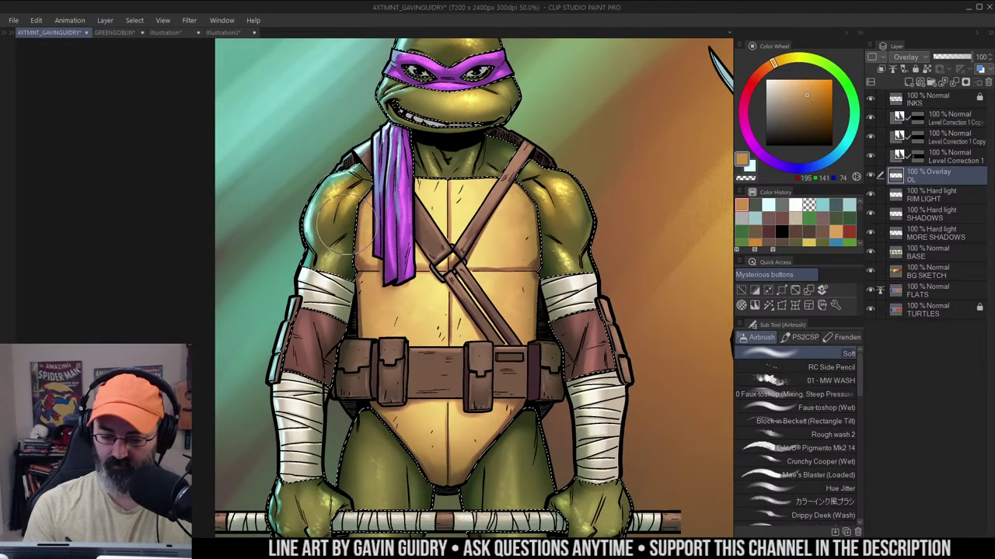
{"action": "left_click_drag", "start_coordinate": [347, 226], "coordinate": [327, 259]}
{"action": "left_click", "coordinate": [490, 153], "text": "alt"}
{"action": "left_click", "coordinate": [461, 154], "text": "ctrl"}
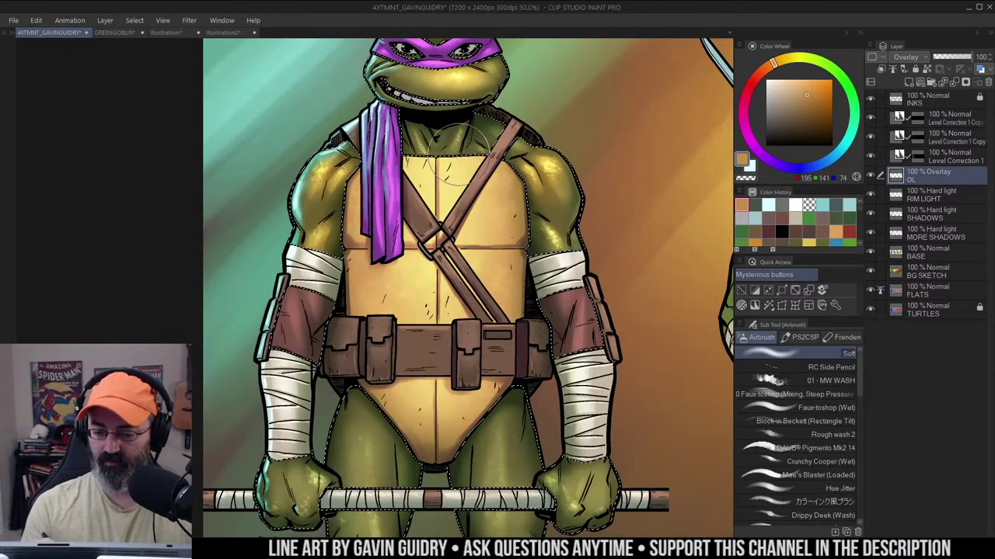
Airbrush orange accents onto the turtle's hands and along the highlights of both legs
{"action": "left_click_drag", "start_coordinate": [496, 221], "coordinate": [500, 177]}
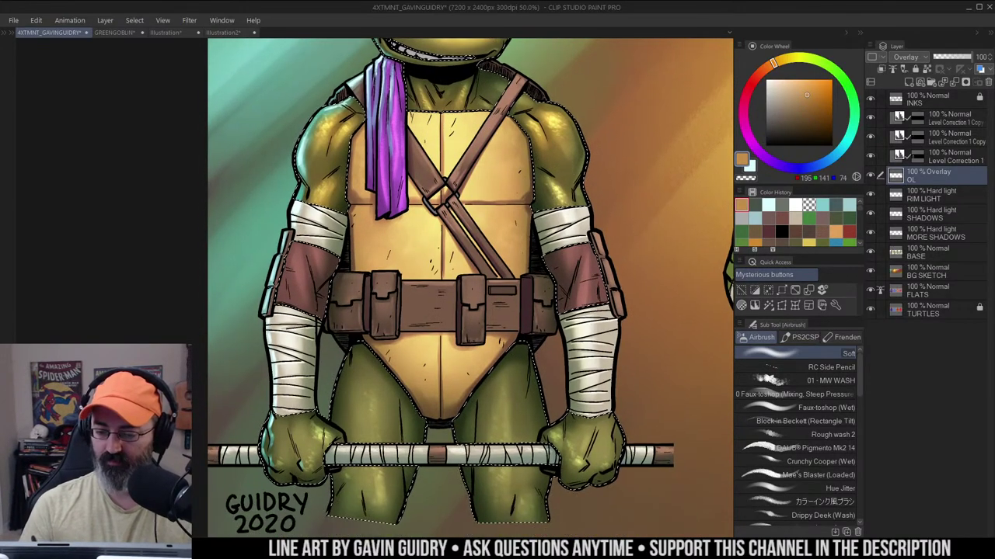
{"action": "left_click_drag", "start_coordinate": [449, 274], "coordinate": [481, 169]}
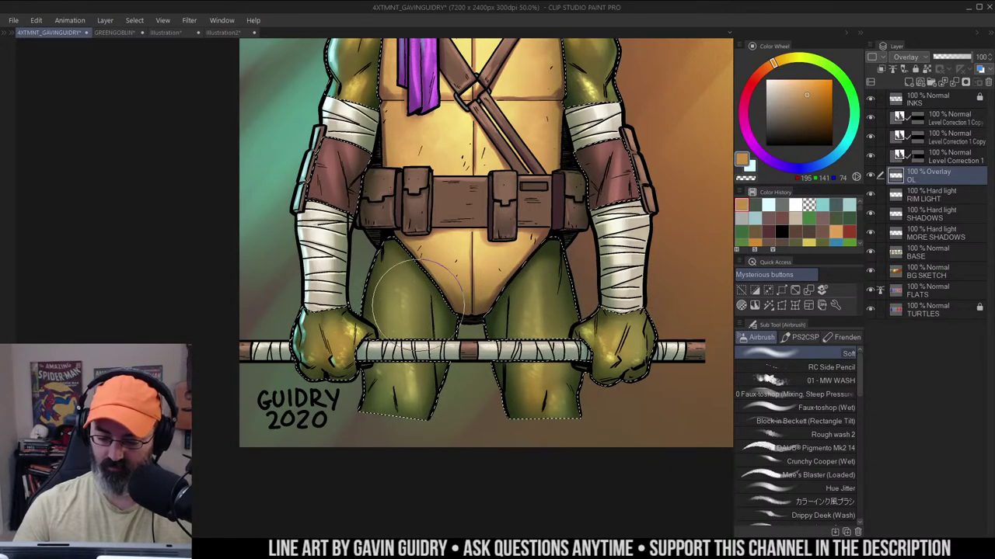
{"action": "left_click_drag", "start_coordinate": [402, 276], "coordinate": [420, 393]}
Adjust the OL layer's accents with Hue/Saturation/Luminosity, setting Hue to 8 and Saturation to 7
{"action": "left_click", "coordinate": [549, 303], "text": "alt"}
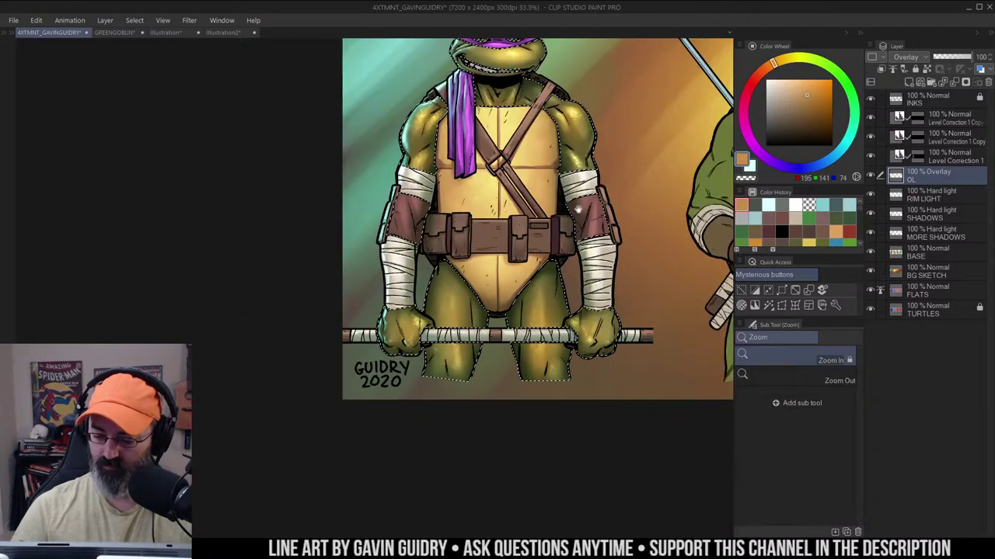
{"action": "key", "text": "ctrl+u"}
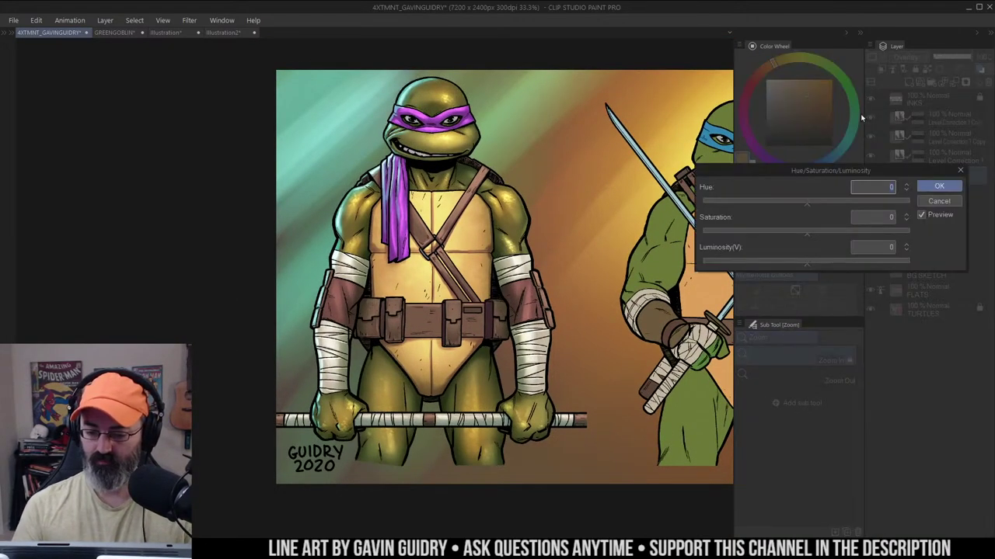
{"action": "left_click_drag", "start_coordinate": [807, 204], "coordinate": [818, 206]}
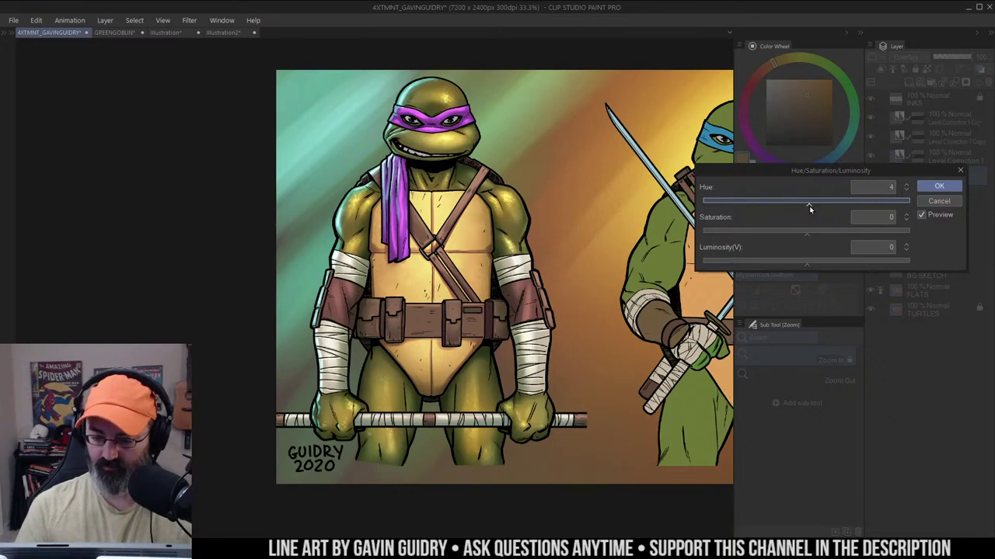
{"action": "left_click_drag", "start_coordinate": [813, 232], "coordinate": [793, 207]}
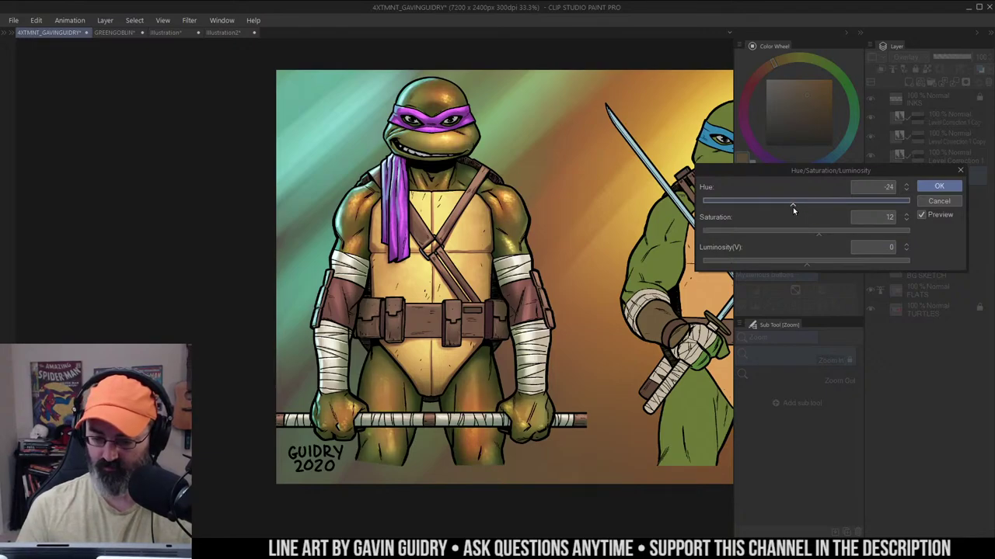
{"action": "left_click_drag", "start_coordinate": [792, 207], "coordinate": [813, 217]}
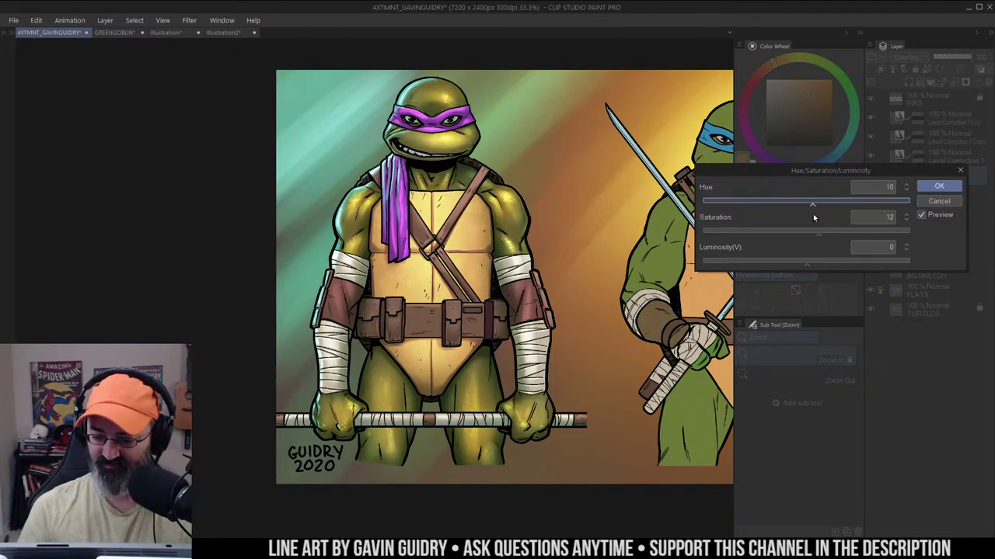
{"action": "left_click_drag", "start_coordinate": [811, 219], "coordinate": [813, 240]}
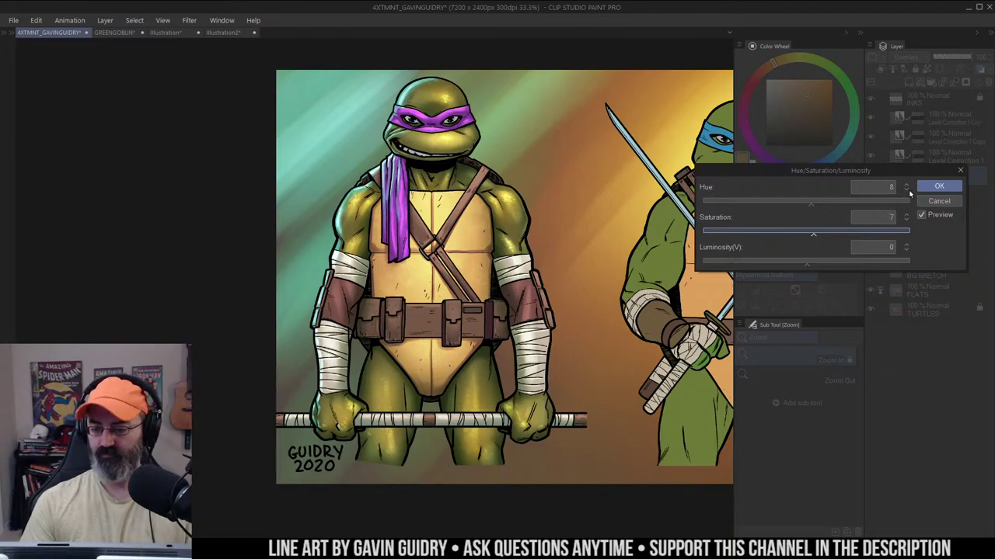
{"action": "left_click", "coordinate": [938, 186]}
Compare the purple-masked turtle with the OL layer hidden and shown
{"action": "key", "text": "ctrl+minus"}
{"action": "left_click_drag", "start_coordinate": [545, 200], "coordinate": [498, 192]}
{"action": "left_click", "coordinate": [432, 200]}
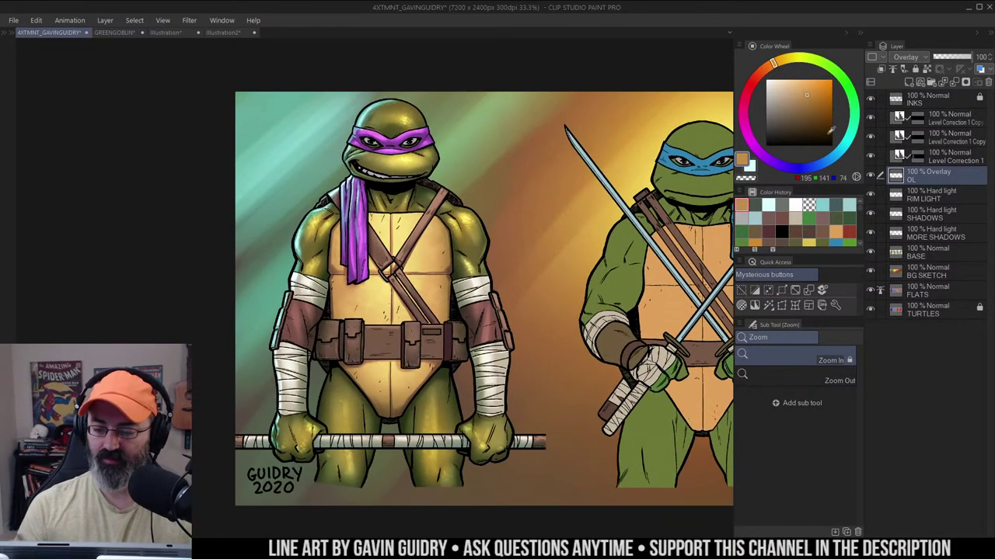
{"action": "key", "text": "m"}
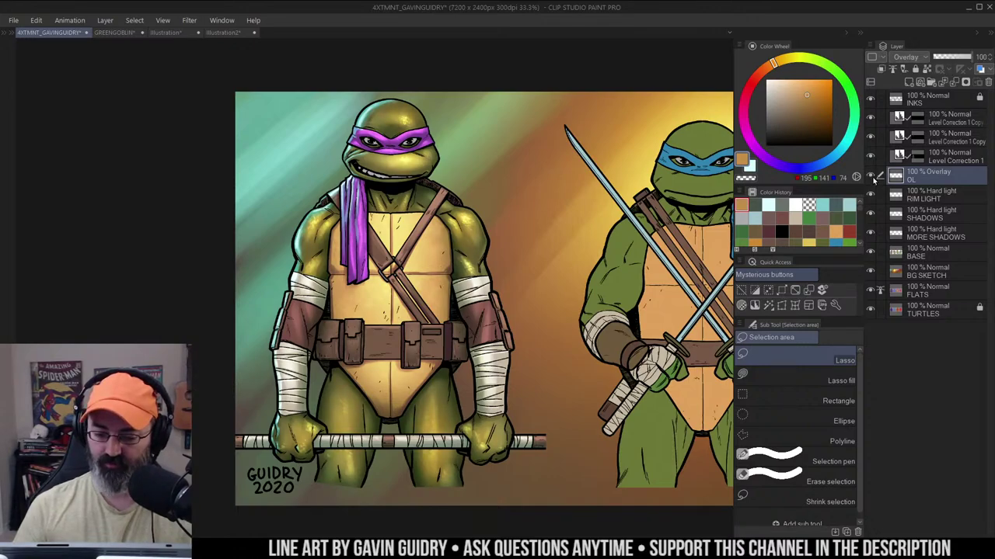
{"action": "left_click", "coordinate": [871, 178]}
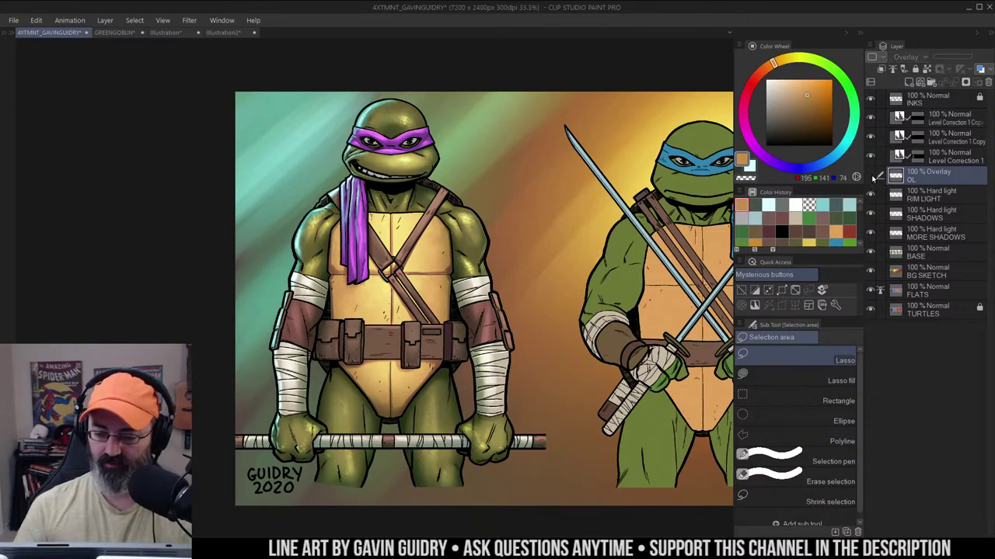
{"action": "left_click", "coordinate": [873, 178]}
{"action": "left_click", "coordinate": [873, 178]}
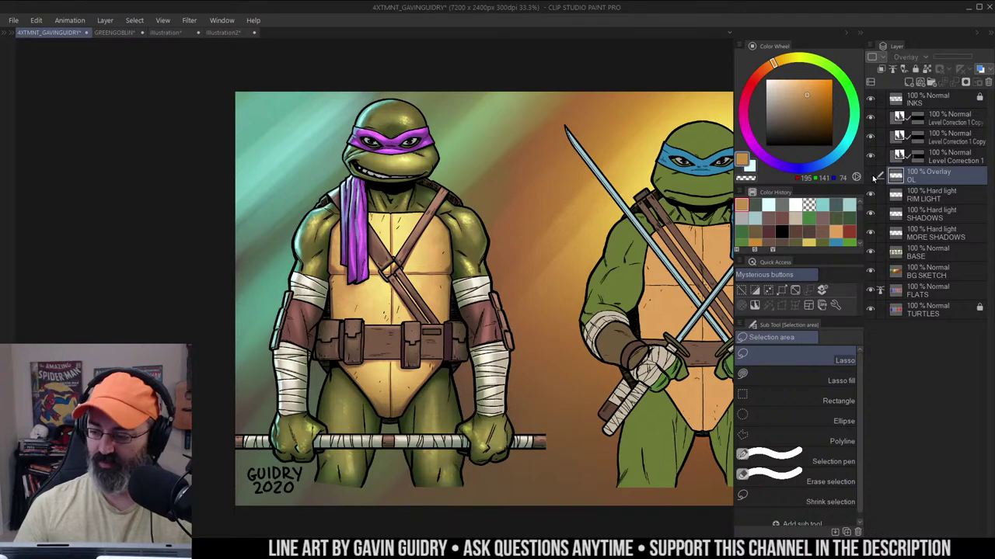
{"action": "left_click", "coordinate": [873, 178]}
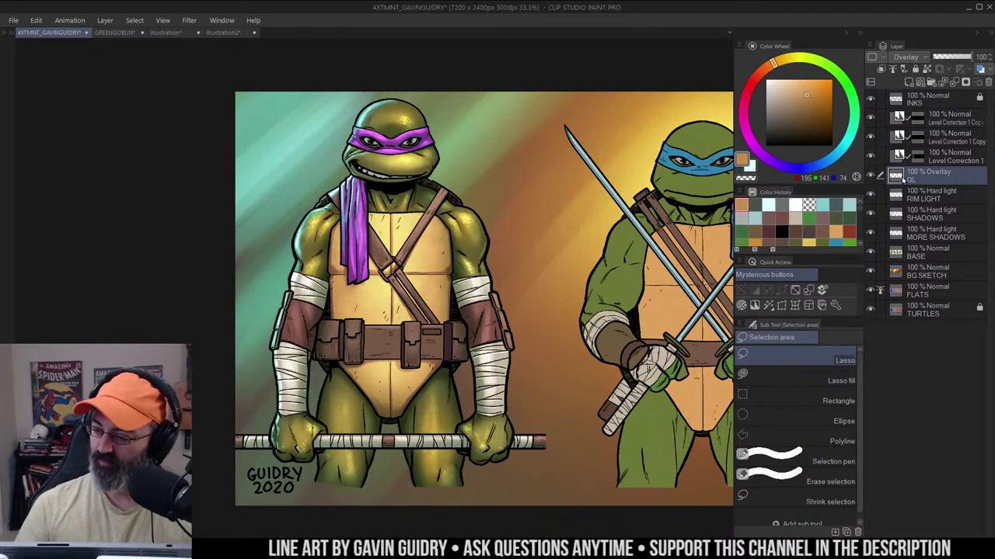
Add a layer mask to the OL layer and set its opacity to 85%
{"action": "left_click", "coordinate": [966, 82]}
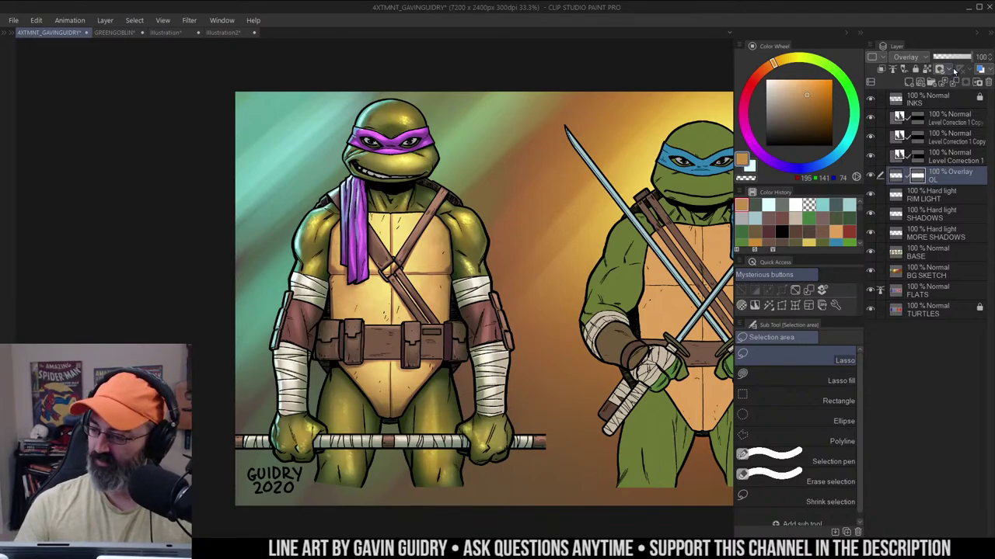
{"action": "left_click", "coordinate": [959, 59]}
{"action": "left_click_drag", "start_coordinate": [959, 62], "coordinate": [969, 59]}
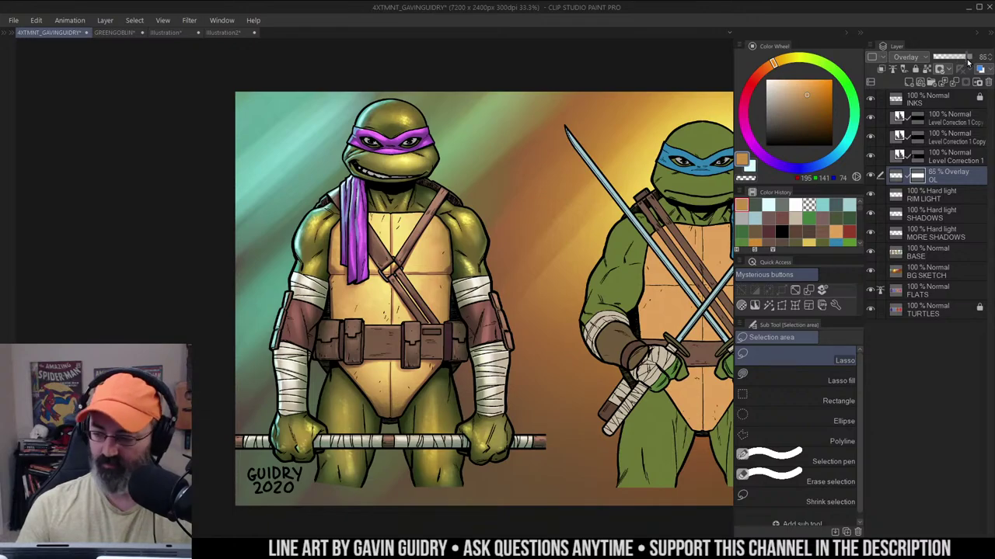
Examine the accented purple-masked turtle against the blue-masked turtle and the background at a smaller zoom
{"action": "key", "text": "j"}
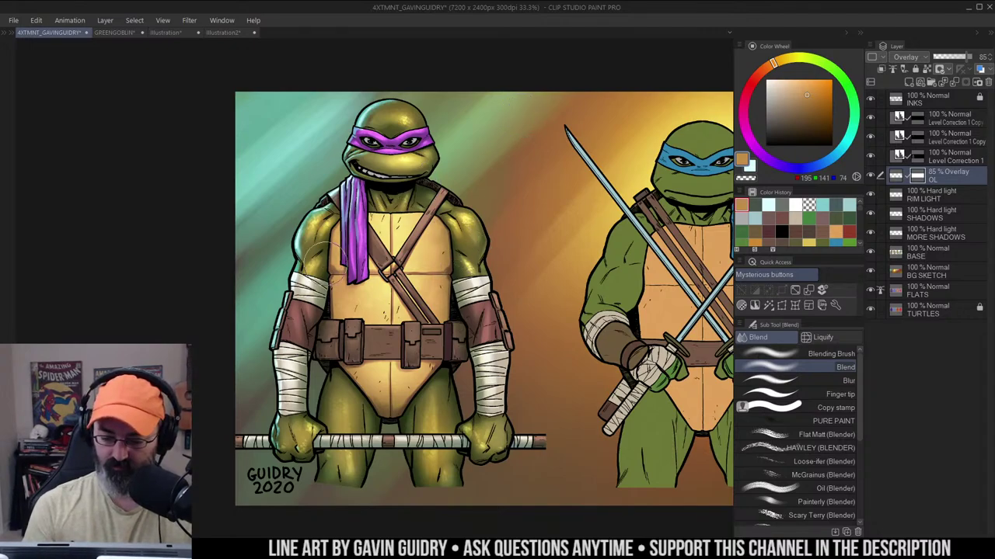
{"action": "key", "text": "ctrl+space"}
{"action": "left_click", "coordinate": [475, 230], "text": "alt"}
{"action": "left_click_drag", "start_coordinate": [520, 213], "coordinate": [465, 194]}
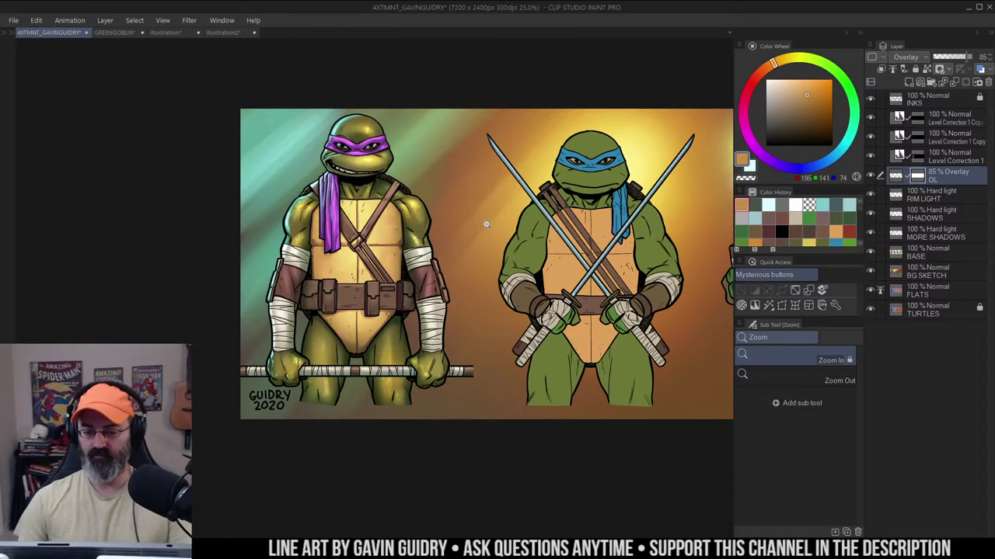
{"action": "key", "text": "m"}
{"action": "left_click_drag", "start_coordinate": [544, 136], "coordinate": [523, 132]}
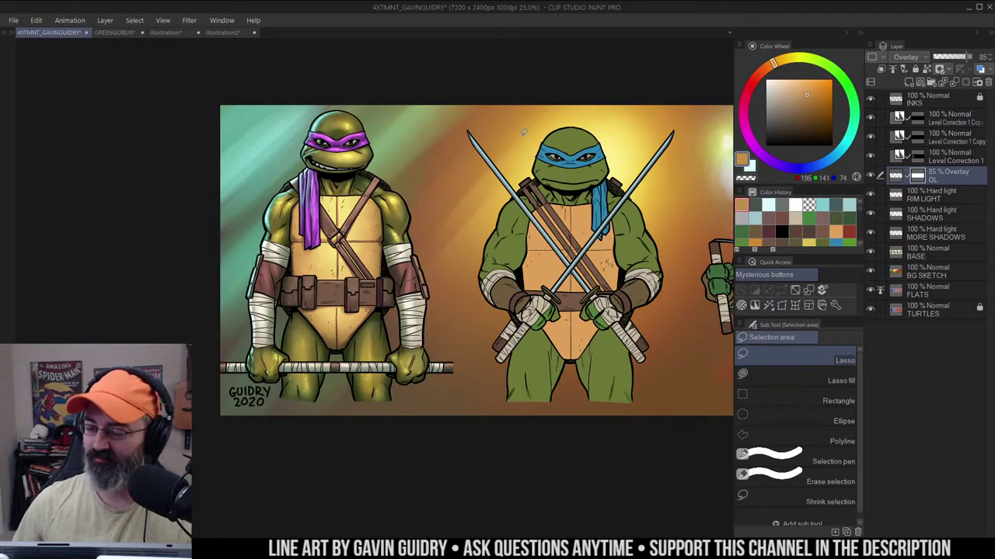
{"action": "left_click_drag", "start_coordinate": [573, 145], "coordinate": [556, 143]}
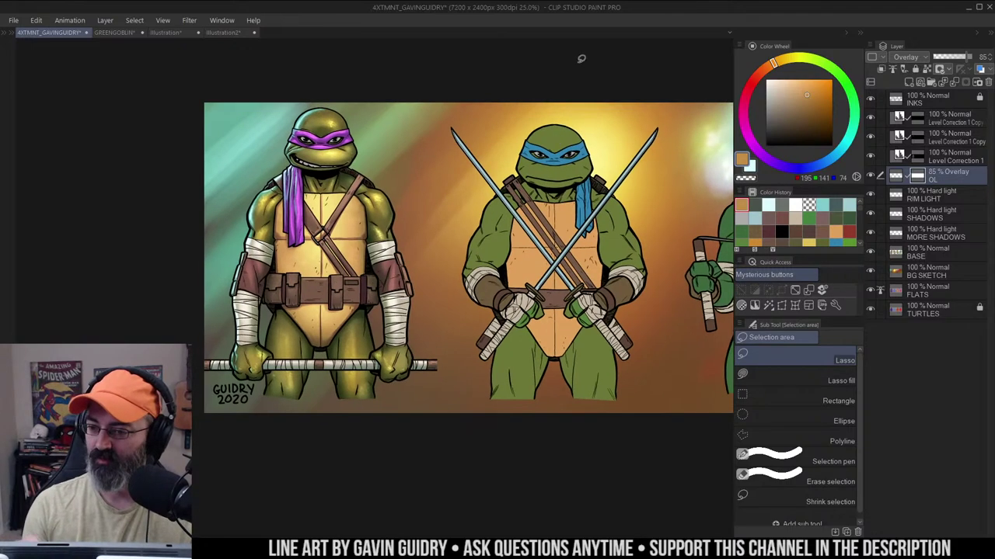
{"action": "left_click_drag", "start_coordinate": [529, 174], "coordinate": [572, 170]}
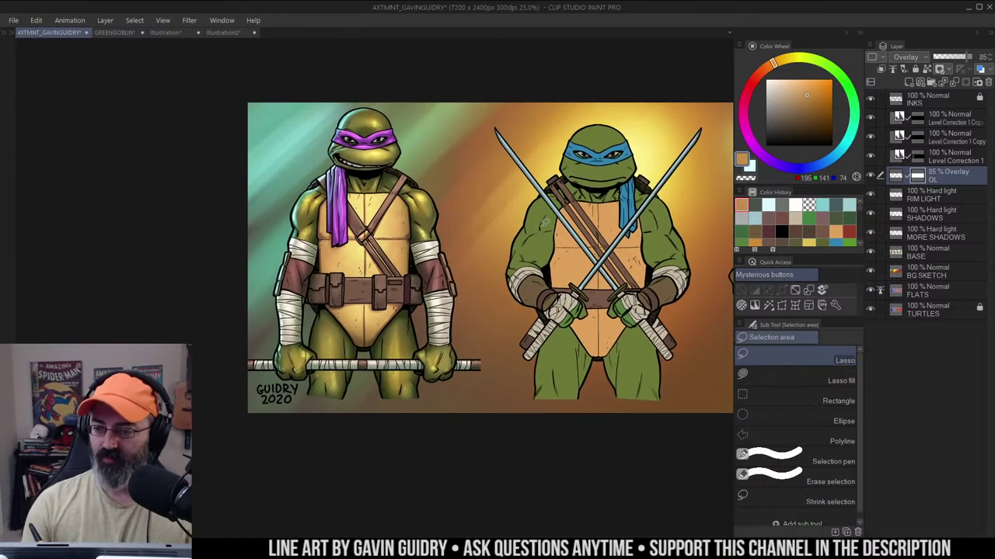
Toggle the Level Correction layers to compare the highlights on the turtle's upper body, and hide the OL layer
{"action": "mouse_move", "coordinate": [425, 193]}
{"action": "left_mouse_down"}
{"action": "mouse_move", "coordinate": [437, 204]}
{"action": "mouse_move", "coordinate": [564, 211]}
{"action": "mouse_move", "coordinate": [605, 242]}
{"action": "mouse_move", "coordinate": [570, 222]}
{"action": "mouse_move", "coordinate": [550, 250]}
{"action": "left_mouse_up"}
{"action": "key", "text": "ctrl+space"}
{"action": "left_click", "coordinate": [452, 201]}
{"action": "left_click", "coordinate": [541, 223]}
{"action": "left_click", "coordinate": [575, 247]}
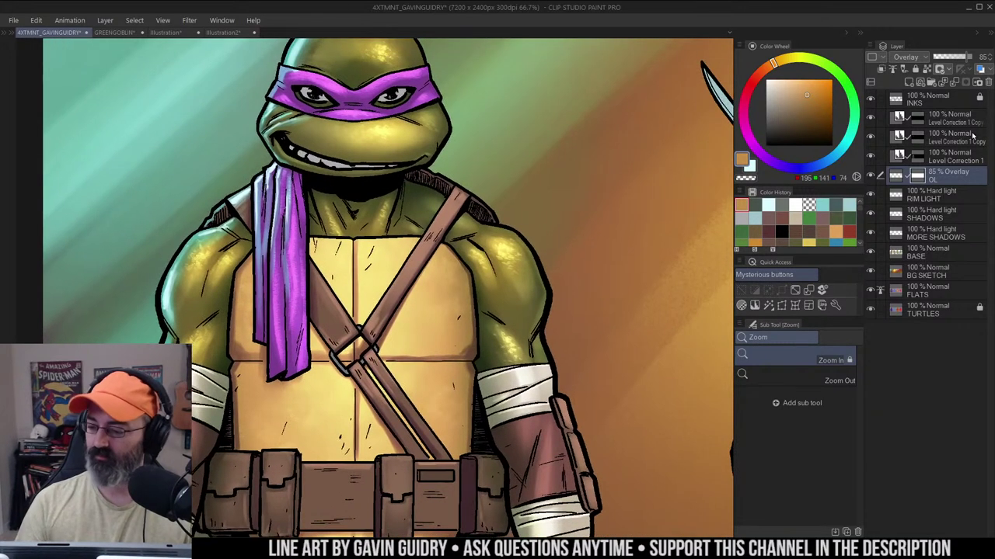
{"action": "left_click", "coordinate": [871, 119]}
{"action": "left_click", "coordinate": [870, 118]}
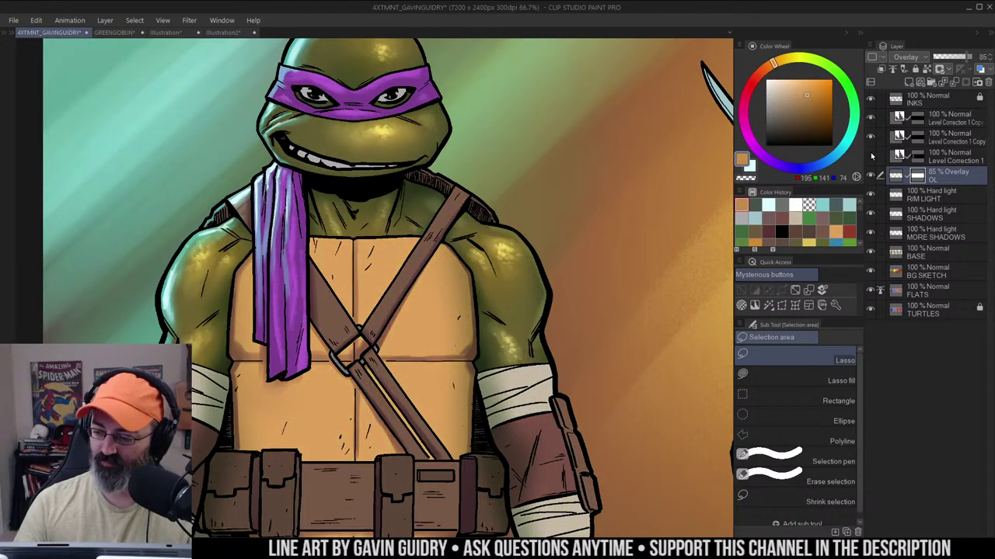
{"action": "left_click", "coordinate": [870, 176]}
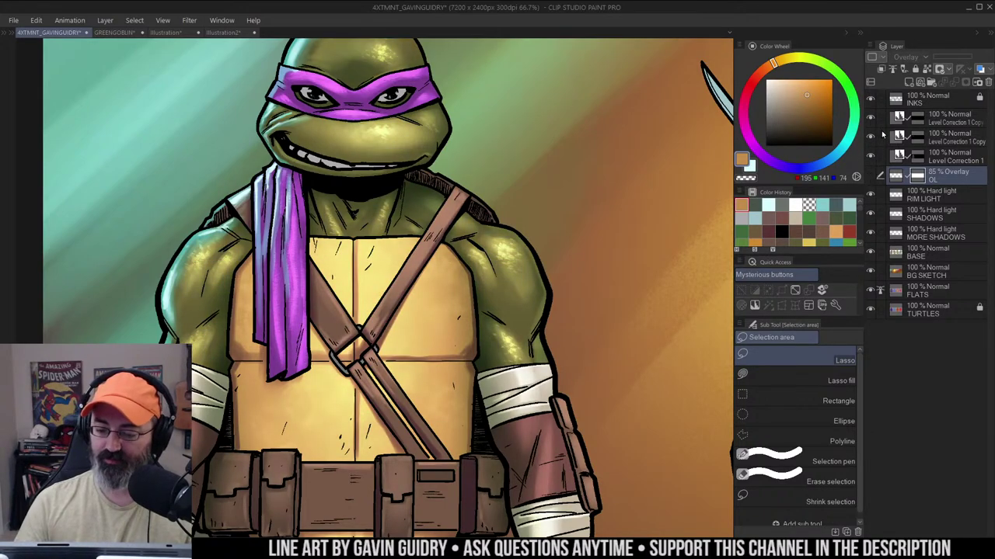
Sample the skin and highlight tones on the turtle's shoulder and set the drawing colour to bright yellow, RGB 255, 252, 125
{"action": "scroll", "coordinate": [502, 236], "scroll_direction": "up", "scroll_amount": 4}
{"action": "left_click", "coordinate": [512, 246], "text": "alt"}
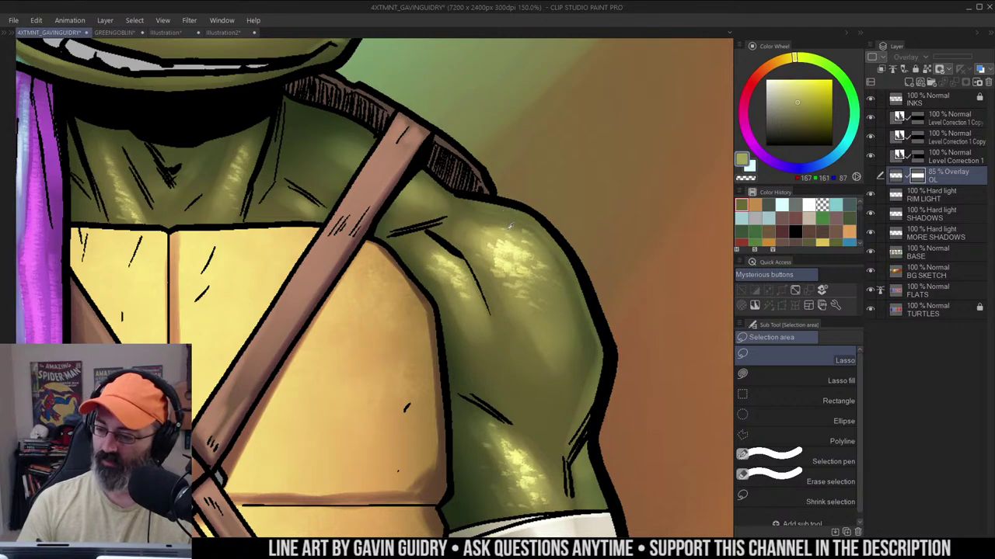
{"action": "left_click", "coordinate": [510, 219], "text": "alt"}
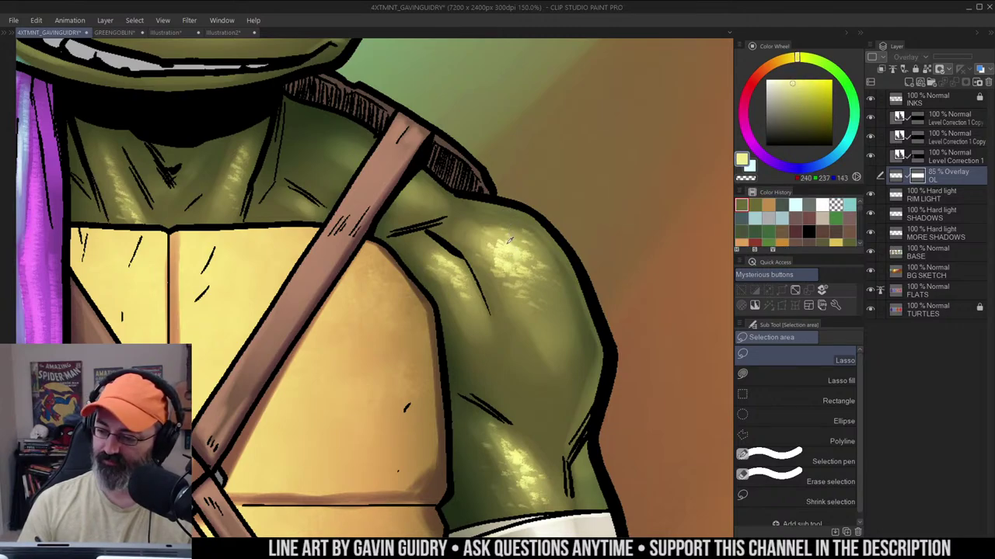
{"action": "left_click", "coordinate": [509, 241], "text": "alt"}
{"action": "left_click", "coordinate": [492, 213], "text": "alt"}
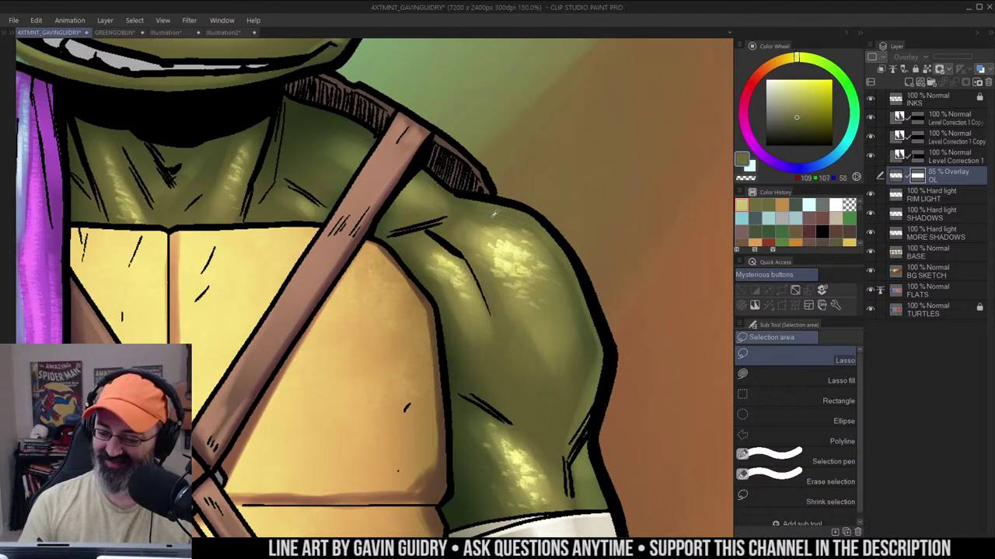
{"action": "left_click", "coordinate": [497, 219], "text": "alt"}
{"action": "left_click", "coordinate": [501, 226], "text": "alt"}
{"action": "left_click", "coordinate": [506, 245], "text": "alt"}
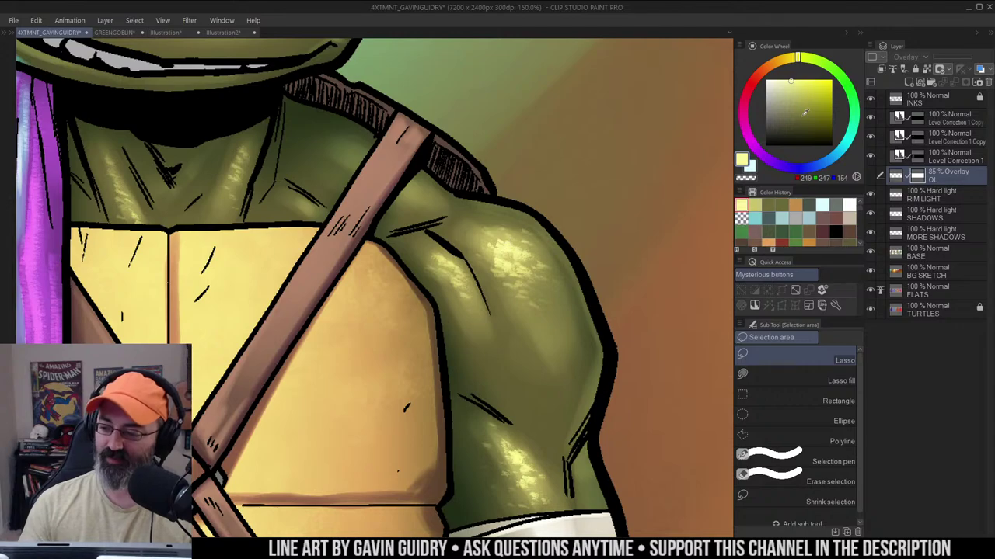
{"action": "left_click_drag", "start_coordinate": [797, 117], "coordinate": [799, 79]}
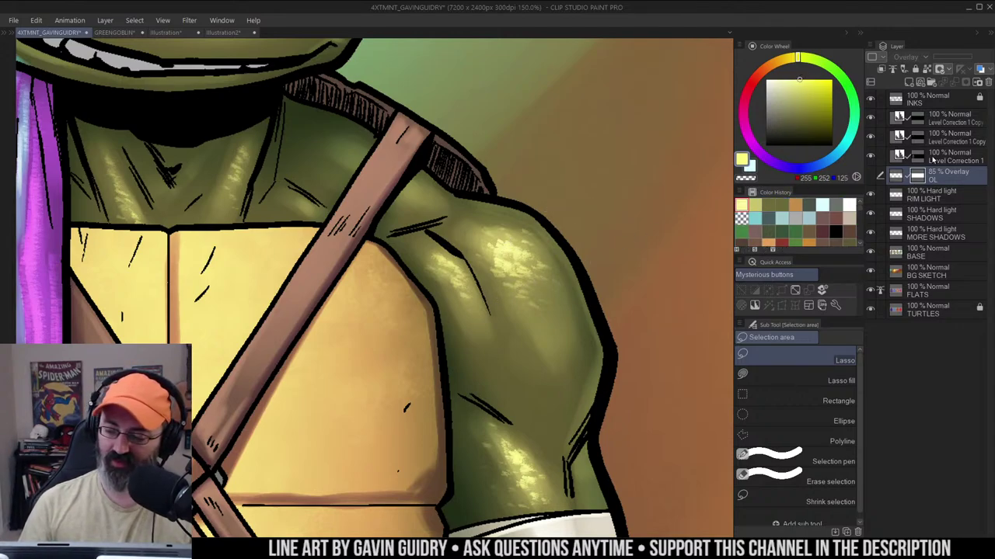
Show the OL layer and sample the shoulder highlight, setting the drawing colour to bright yellow, RGB 255, 250, 123
{"action": "left_click", "coordinate": [870, 176]}
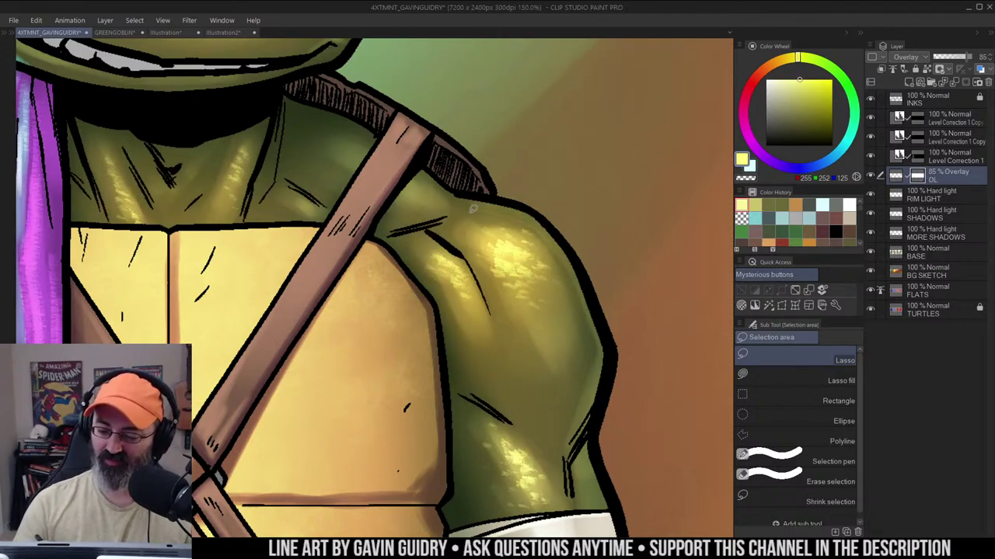
{"action": "mouse_move", "coordinate": [469, 206]}
{"action": "left_mouse_down"}
{"action": "mouse_move", "coordinate": [494, 228]}
{"action": "mouse_move", "coordinate": [473, 207]}
{"action": "left_mouse_up"}
{"action": "left_click", "coordinate": [502, 239], "text": "alt"}
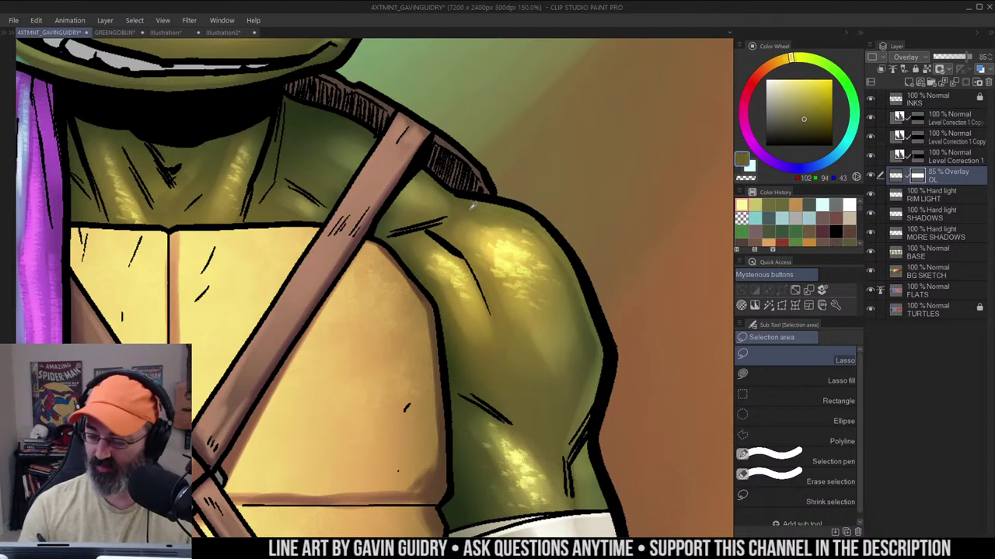
{"action": "left_click", "coordinate": [501, 241], "text": "alt"}
{"action": "left_click", "coordinate": [501, 241], "text": "alt"}
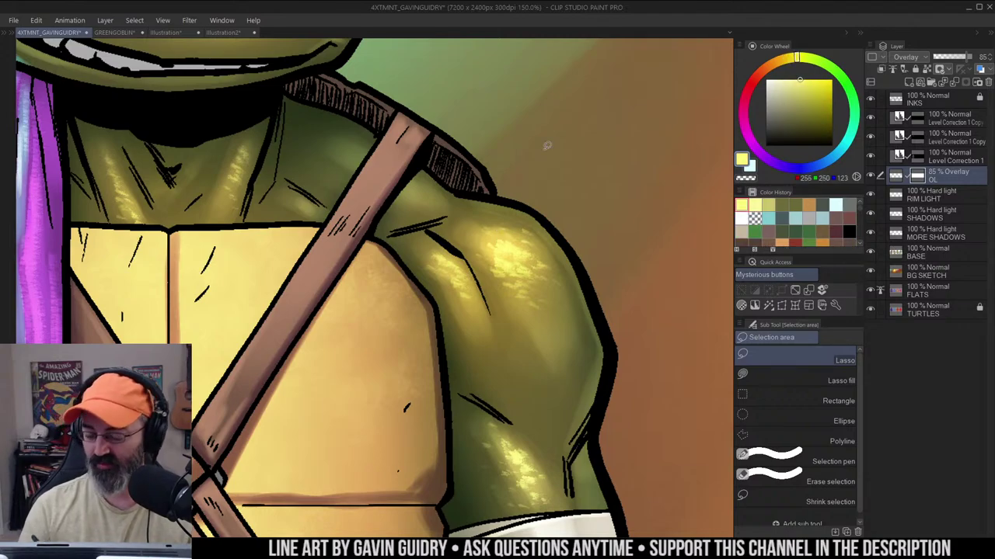
{"action": "left_click", "coordinate": [519, 256], "text": "alt"}
{"action": "left_click", "coordinate": [532, 244], "text": "alt"}
Sample the pale teal rim light on the head, RGB 153, 215, 217, and brush it along the head's edge with a smaller Soft airbrush
{"action": "left_click_drag", "start_coordinate": [532, 247], "coordinate": [553, 244]}
{"action": "left_click", "coordinate": [531, 249], "text": "ctrl+alt"}
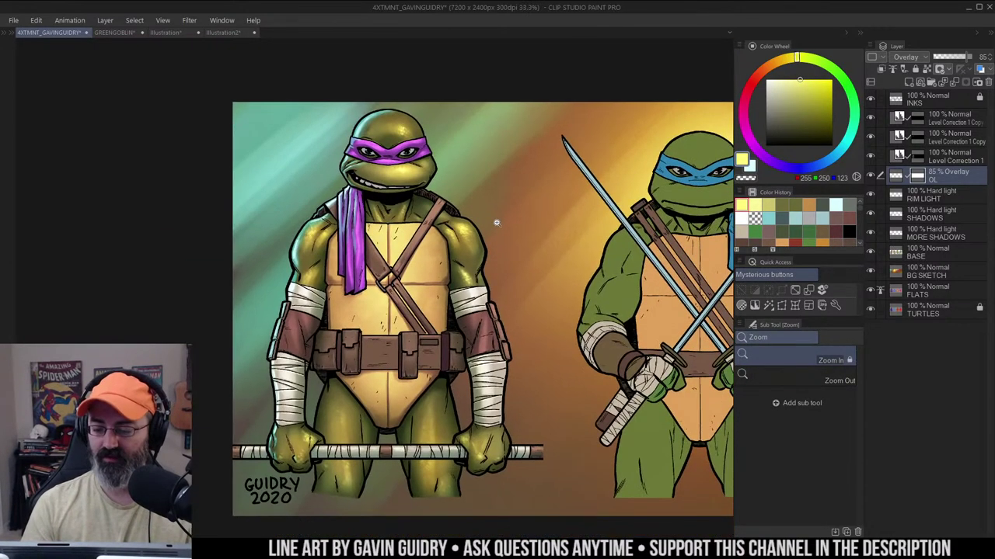
{"action": "left_click", "coordinate": [432, 173]}
{"action": "left_click", "coordinate": [503, 205]}
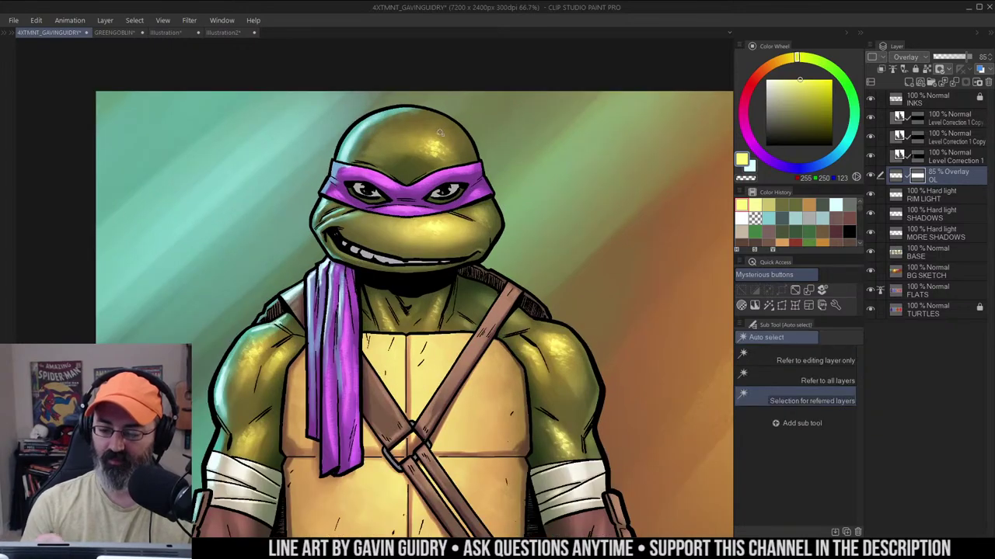
{"action": "key", "text": "b"}
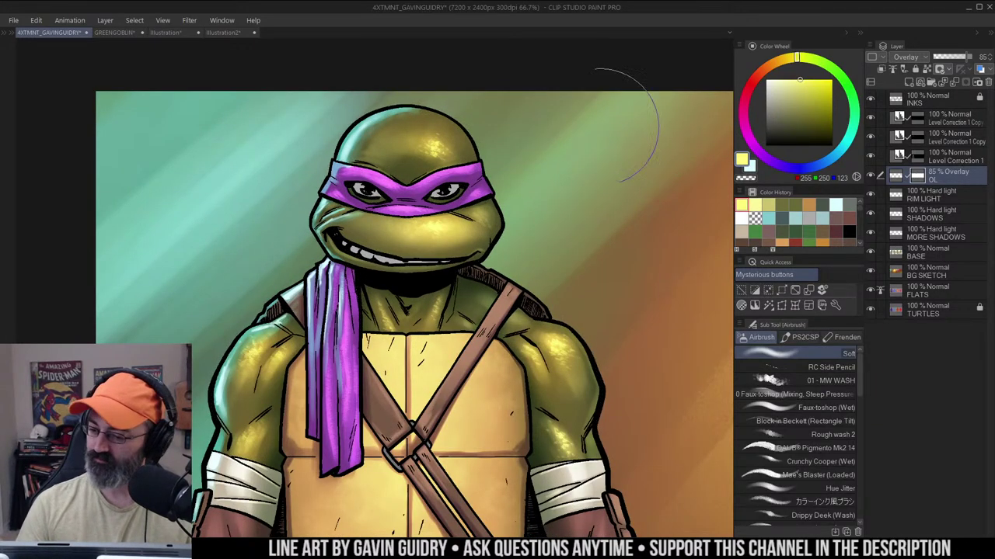
{"action": "left_click", "coordinate": [347, 143], "text": "alt"}
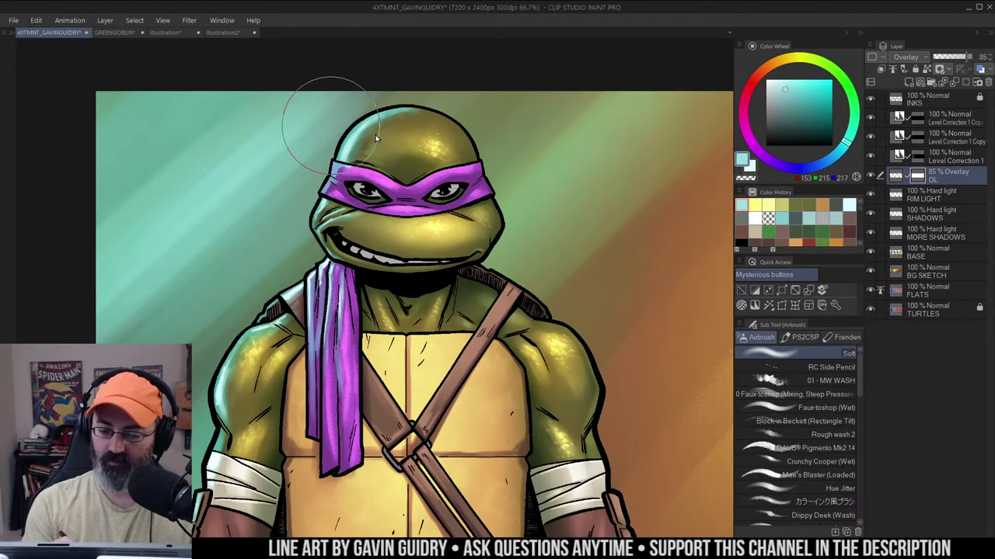
{"action": "key", "text": "["}
{"action": "key", "text": "["}
{"action": "key", "text": "["}
{"action": "mouse_move", "coordinate": [395, 107]}
{"action": "left_mouse_down"}
{"action": "mouse_move", "coordinate": [323, 170]}
{"action": "mouse_move", "coordinate": [324, 187]}
{"action": "left_mouse_up"}
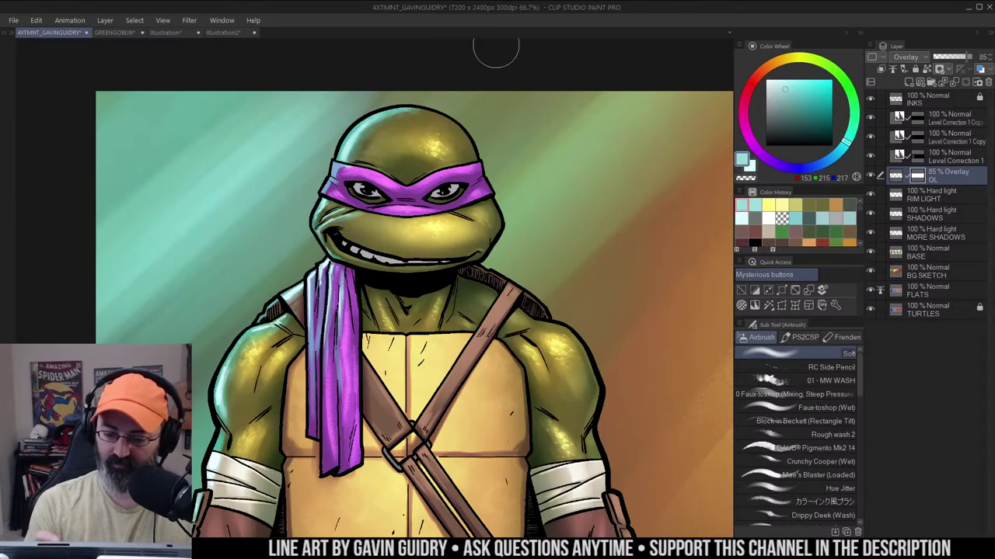
{"action": "left_click_drag", "start_coordinate": [409, 106], "coordinate": [349, 141]}
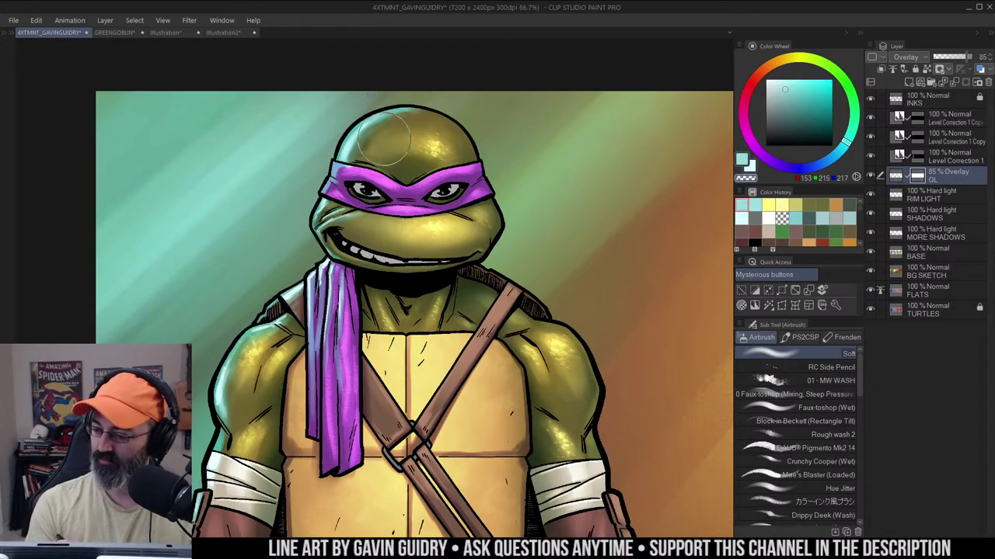
{"action": "mouse_move", "coordinate": [416, 101]}
{"action": "left_mouse_down"}
{"action": "mouse_move", "coordinate": [369, 112]}
{"action": "mouse_move", "coordinate": [325, 165]}
{"action": "left_mouse_up"}
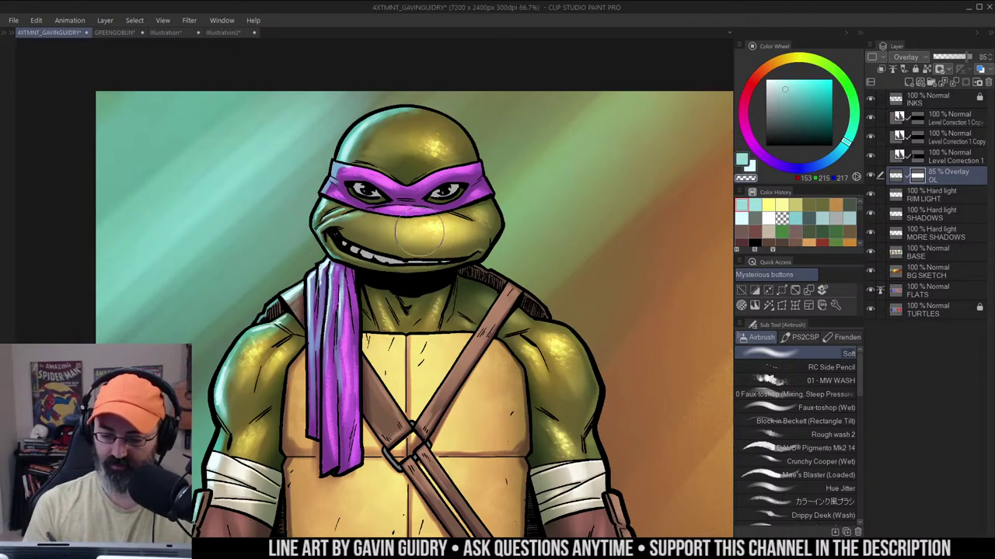
Set the drawing colour to a stronger teal, RGB 102, 219, 223, airbrush it along the head's edge, and clear the selection
{"action": "key", "text": "c"}
{"action": "left_click_drag", "start_coordinate": [349, 227], "coordinate": [302, 290]}
{"action": "left_click", "coordinate": [801, 88]}
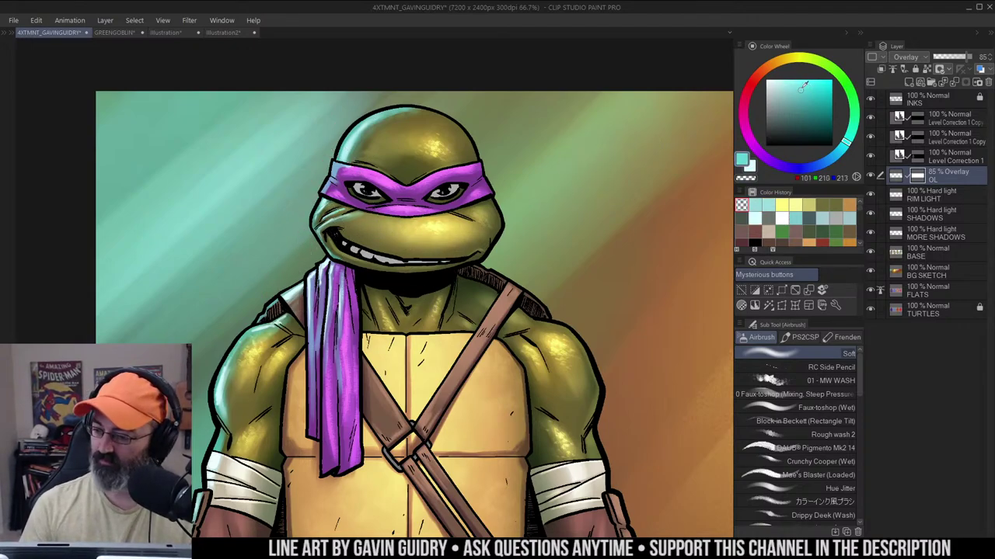
{"action": "left_click_drag", "start_coordinate": [394, 111], "coordinate": [336, 170]}
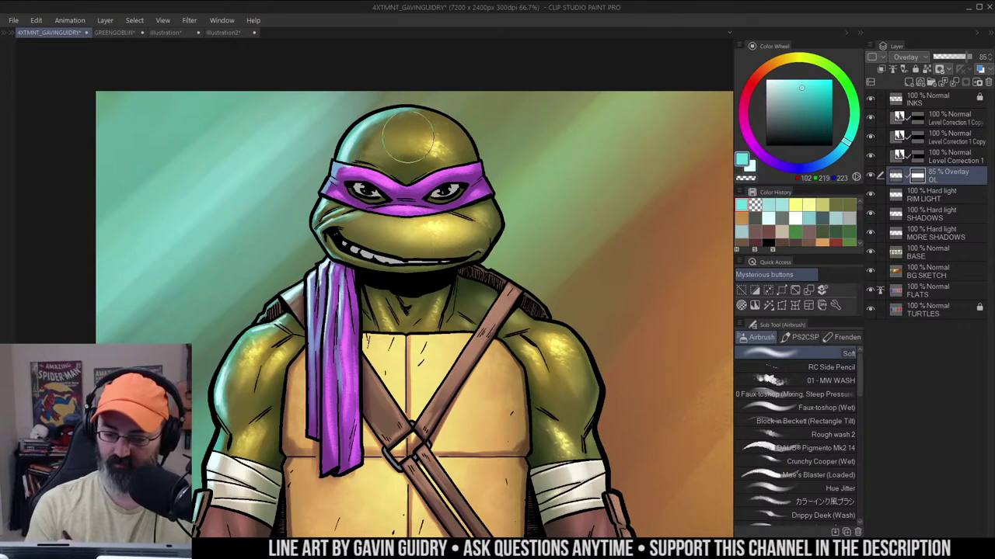
{"action": "key", "text": "ctrl+shift+d"}
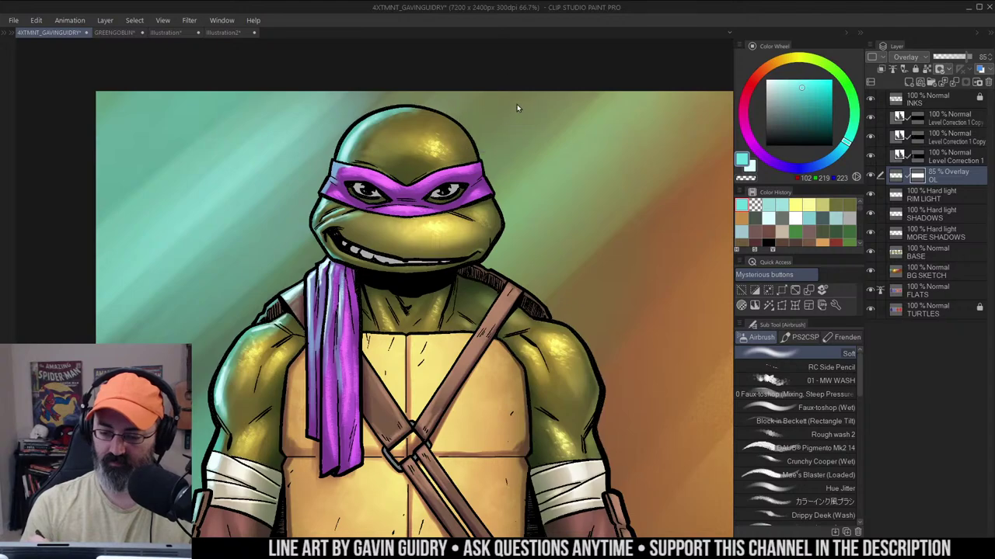
{"action": "key", "text": "ctrl+d"}
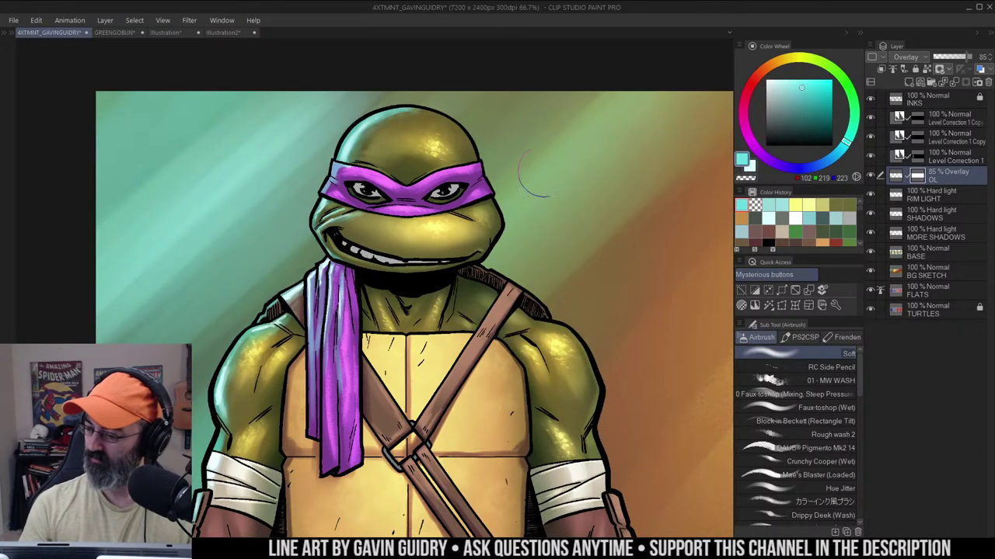
Move the OL layer above the three Level Correction layers
{"action": "left_click_drag", "start_coordinate": [955, 177], "coordinate": [956, 116]}
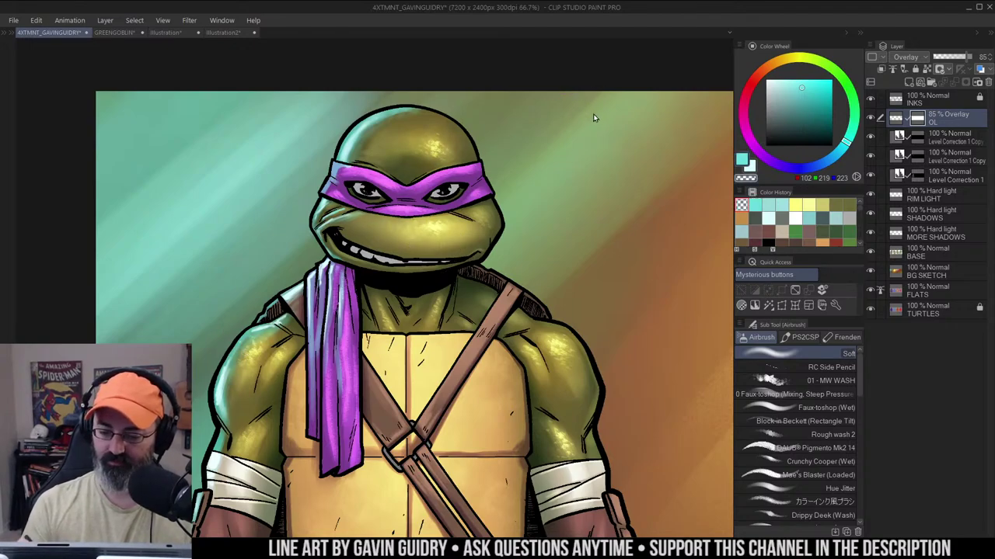
{"action": "key", "text": "ctrl+space"}
{"action": "mouse_move", "coordinate": [557, 204]}
{"action": "left_mouse_down"}
{"action": "mouse_move", "coordinate": [486, 179]}
{"action": "mouse_move", "coordinate": [507, 132]}
{"action": "left_mouse_up"}
Try a darker teal, RGB 30, 167, 171, with the Soft airbrush on the OL layer
{"action": "key", "text": "c"}
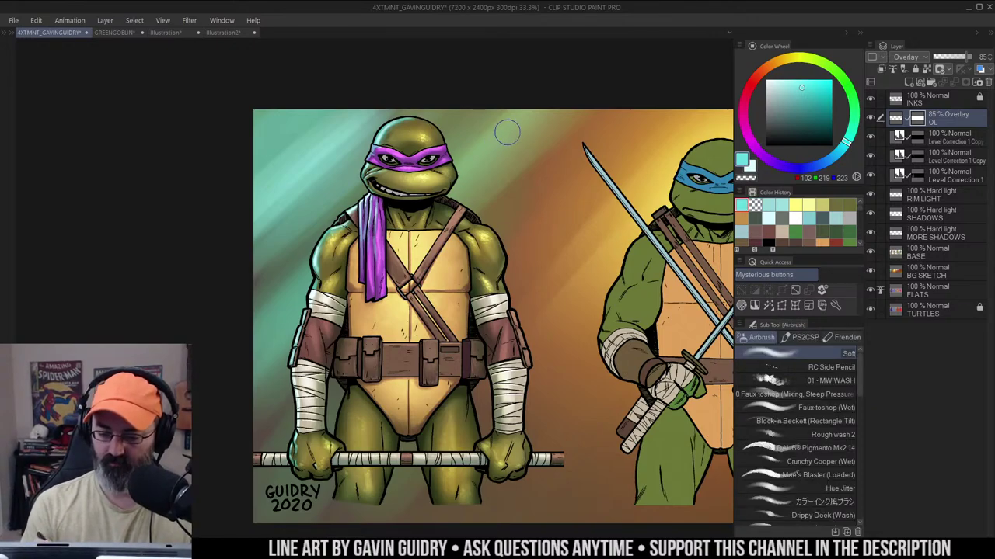
{"action": "key", "text": "m"}
{"action": "left_click", "coordinate": [822, 99]}
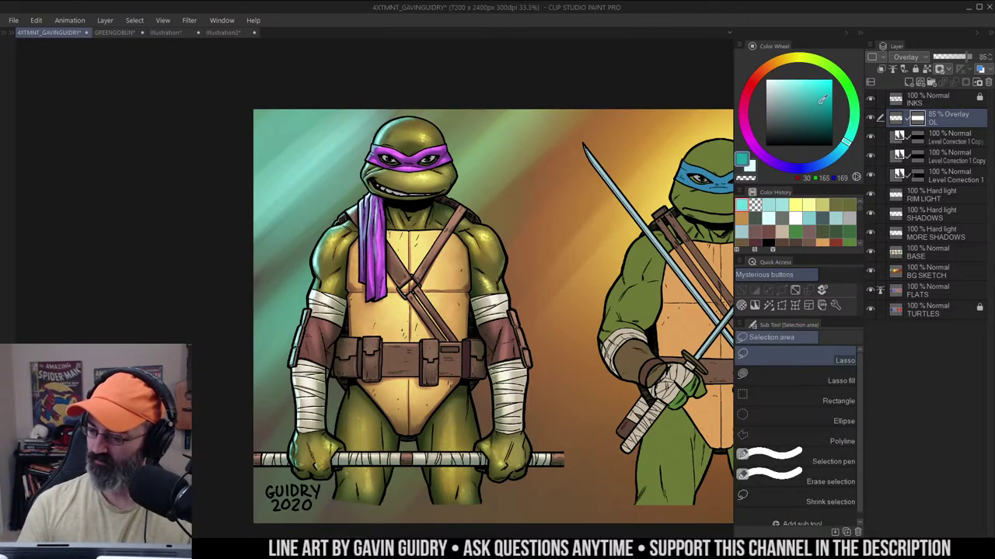
{"action": "key", "text": "b"}
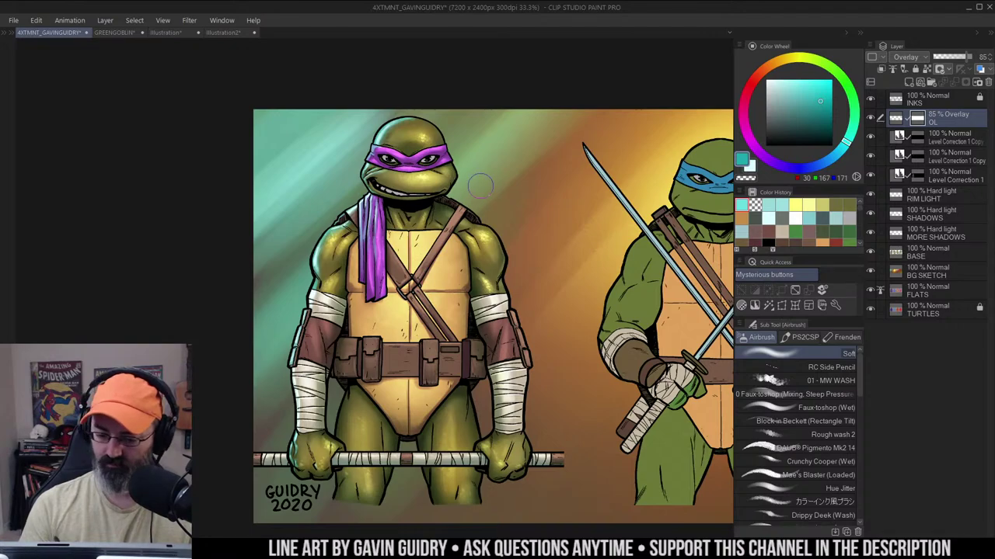
{"action": "mouse_move", "coordinate": [544, 148]}
{"action": "left_mouse_down"}
{"action": "mouse_move", "coordinate": [521, 183]}
{"action": "mouse_move", "coordinate": [502, 178]}
{"action": "mouse_move", "coordinate": [517, 187]}
{"action": "left_mouse_up"}
{"action": "key", "text": "c"}
Airbrush bright teal, RGB 64, 218, 223, over the head and neck on the OL layer and soften it with transparent colour
{"action": "key", "text": "ctrl+space"}
{"action": "left_click", "coordinate": [813, 87]}
{"action": "key", "text": "b"}
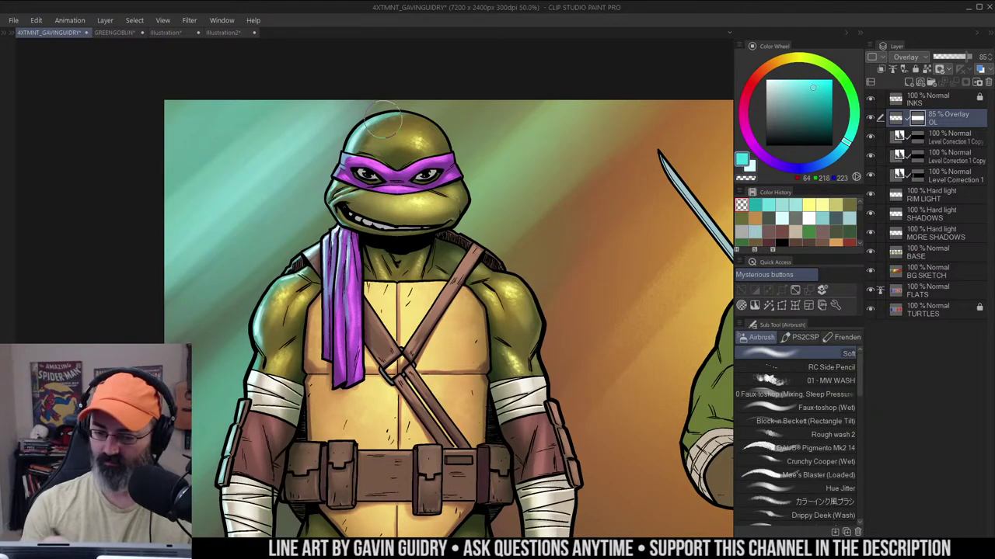
{"action": "left_click_drag", "start_coordinate": [412, 117], "coordinate": [323, 229]}
{"action": "left_click_drag", "start_coordinate": [488, 115], "coordinate": [377, 263]}
{"action": "left_click_drag", "start_coordinate": [482, 170], "coordinate": [387, 303]}
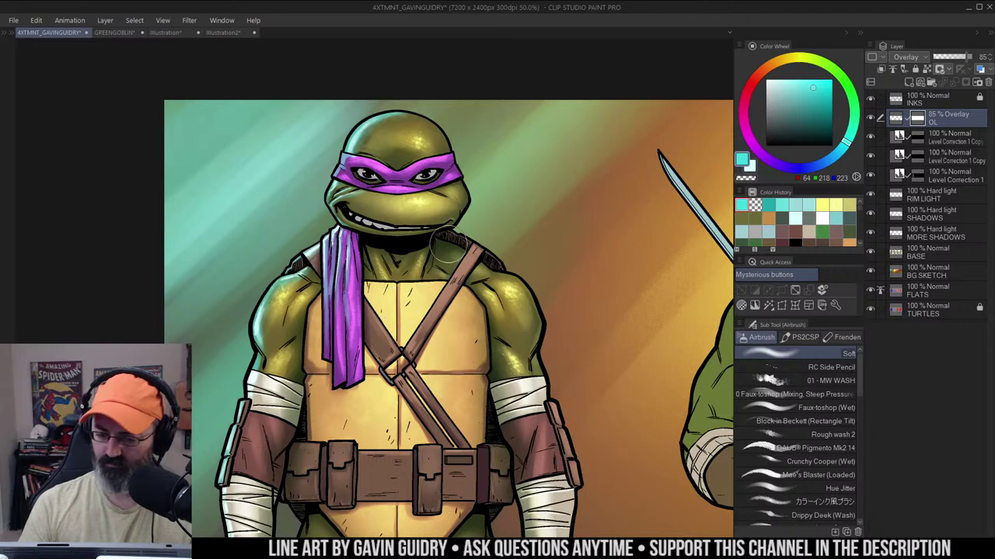
{"action": "key", "text": "c"}
{"action": "left_click_drag", "start_coordinate": [453, 116], "coordinate": [360, 202]}
{"action": "left_click_drag", "start_coordinate": [450, 229], "coordinate": [406, 321]}
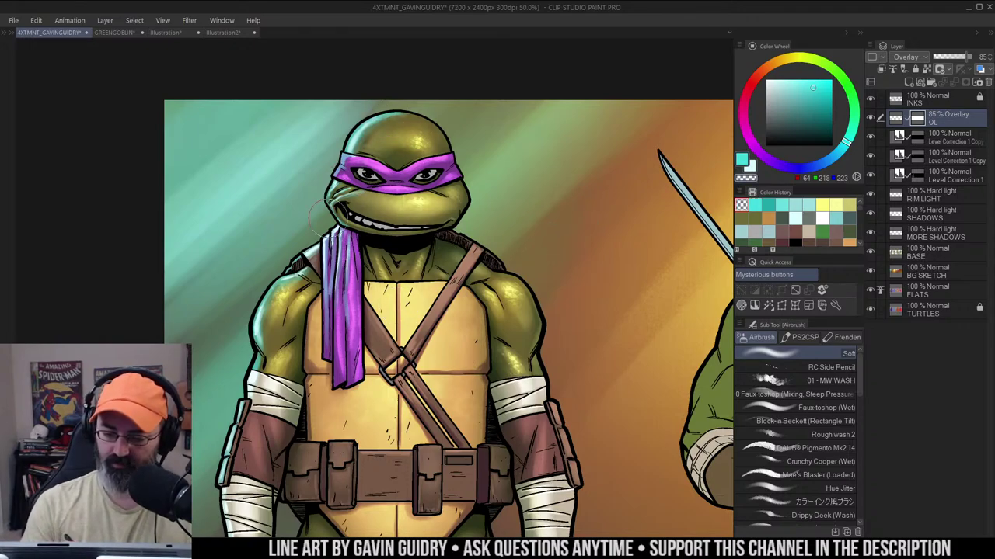
{"action": "left_click_drag", "start_coordinate": [452, 237], "coordinate": [474, 193]}
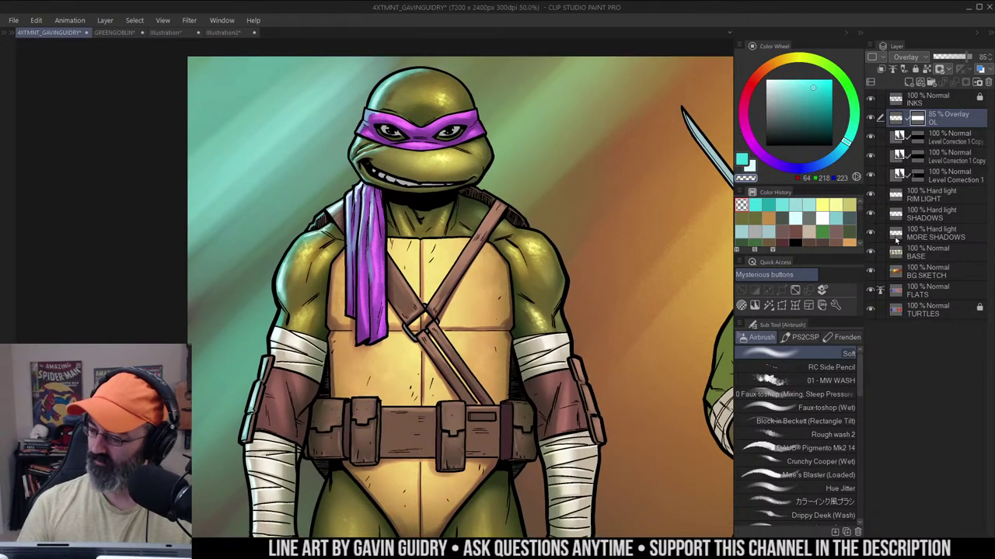
Add a Hard light layer named HL above the OL layer and auto-select the turtle's green skin areas
{"action": "key", "text": "ctrl+shift+n"}
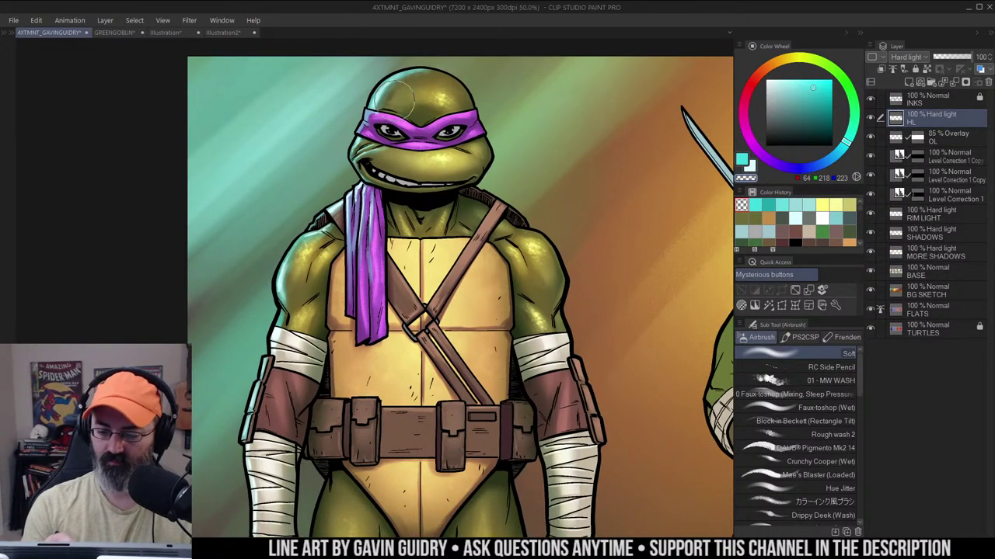
{"action": "key", "text": "w"}
{"action": "left_click", "coordinate": [416, 85]}
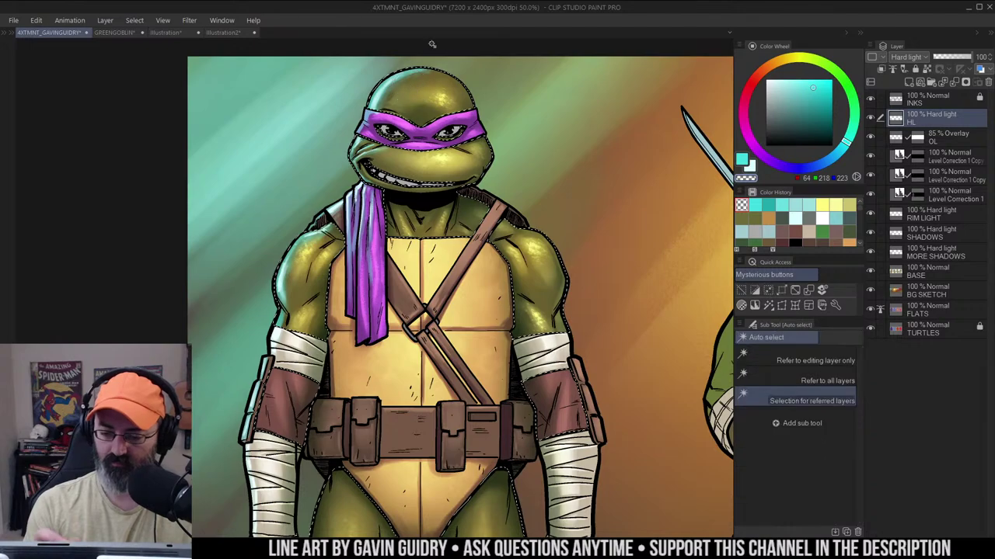
Try to airbrush bright teal along the edge of the head on the HL layer
{"action": "key", "text": "b"}
{"action": "key", "text": "c"}
{"action": "left_click_drag", "start_coordinate": [369, 111], "coordinate": [404, 76]}
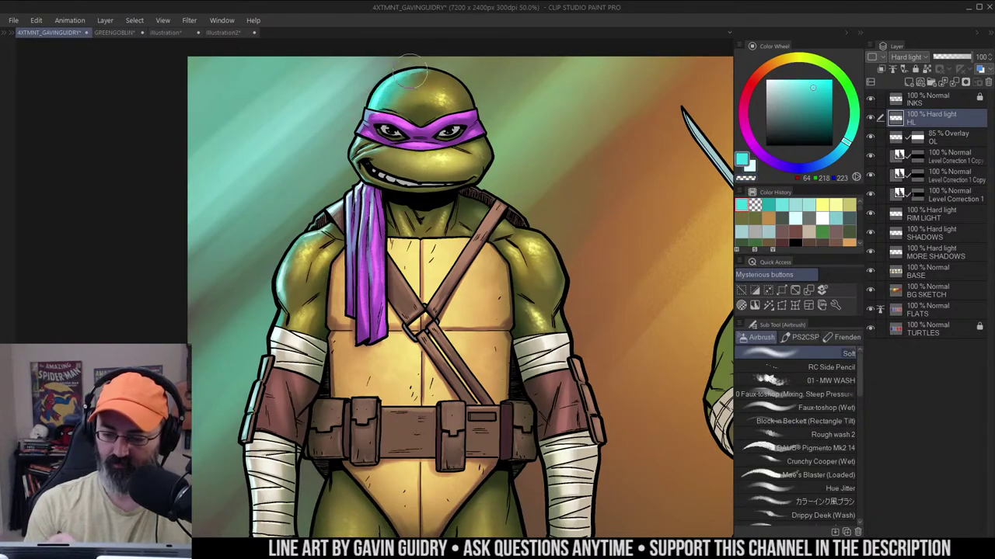
{"action": "key", "text": "ctrl+z"}
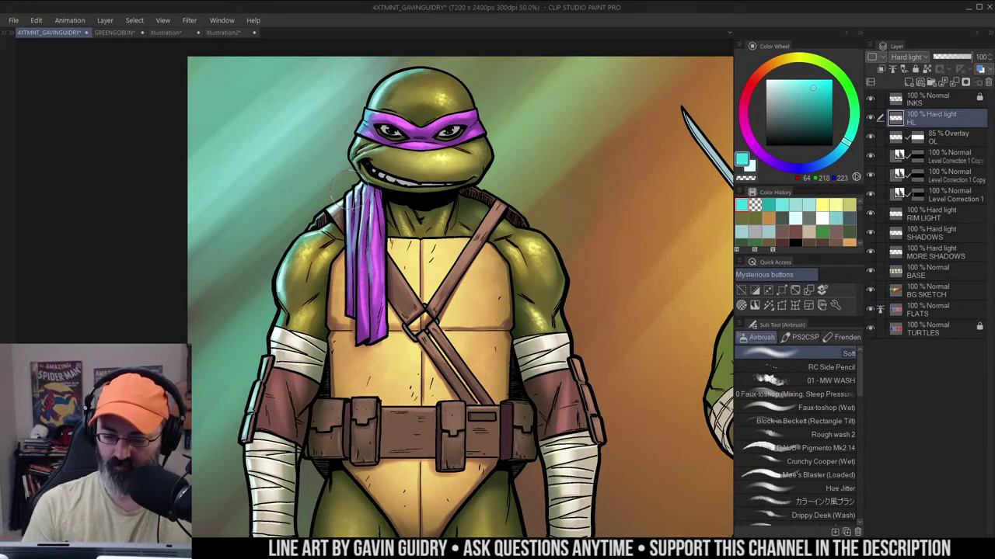
Airbrush the bright teal rim light onto the purple scarf, the shoulder beside it, and the brown elbow pad on the HL layer
{"action": "left_click_drag", "start_coordinate": [509, 166], "coordinate": [470, 153]}
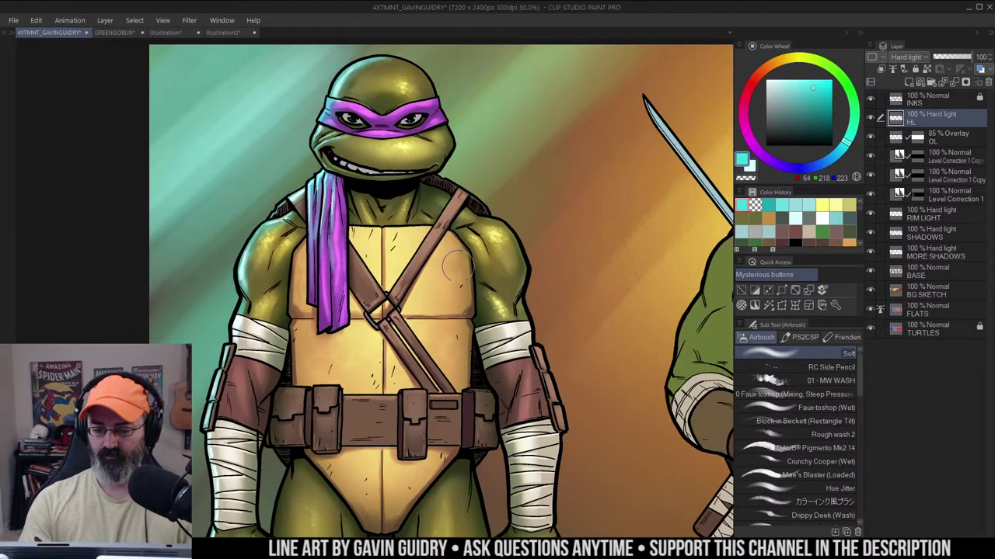
{"action": "left_click_drag", "start_coordinate": [435, 201], "coordinate": [483, 171]}
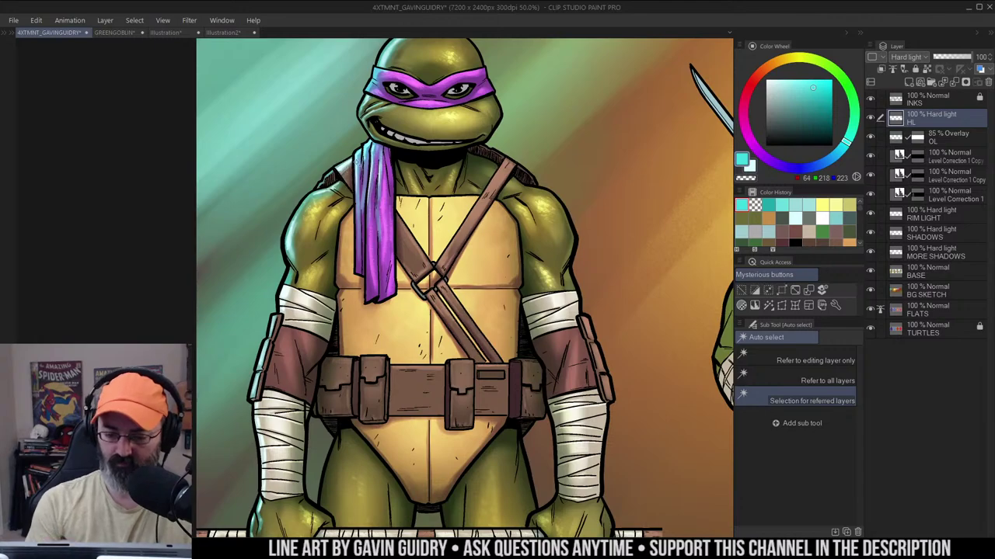
{"action": "left_click_drag", "start_coordinate": [547, 113], "coordinate": [567, 72]}
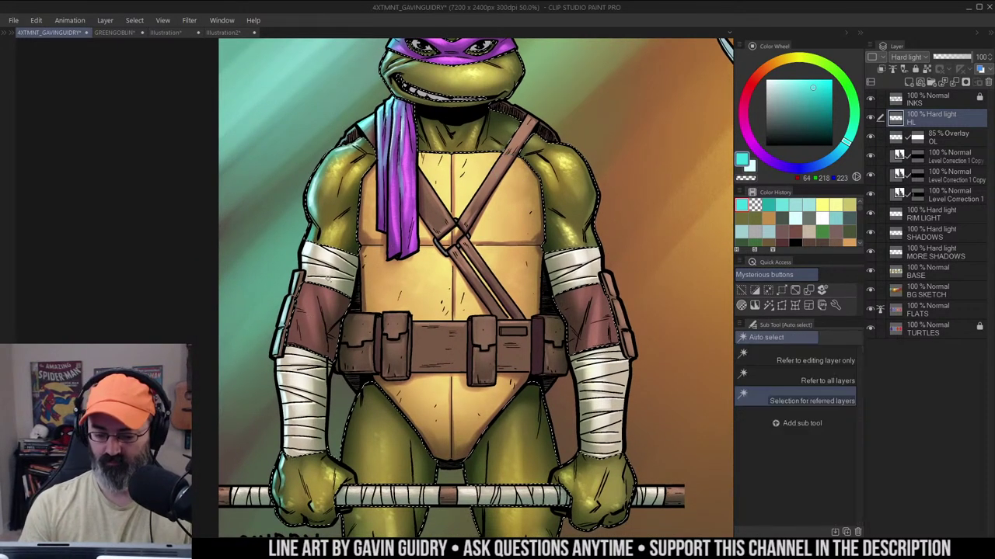
{"action": "left_click_drag", "start_coordinate": [305, 291], "coordinate": [302, 314]}
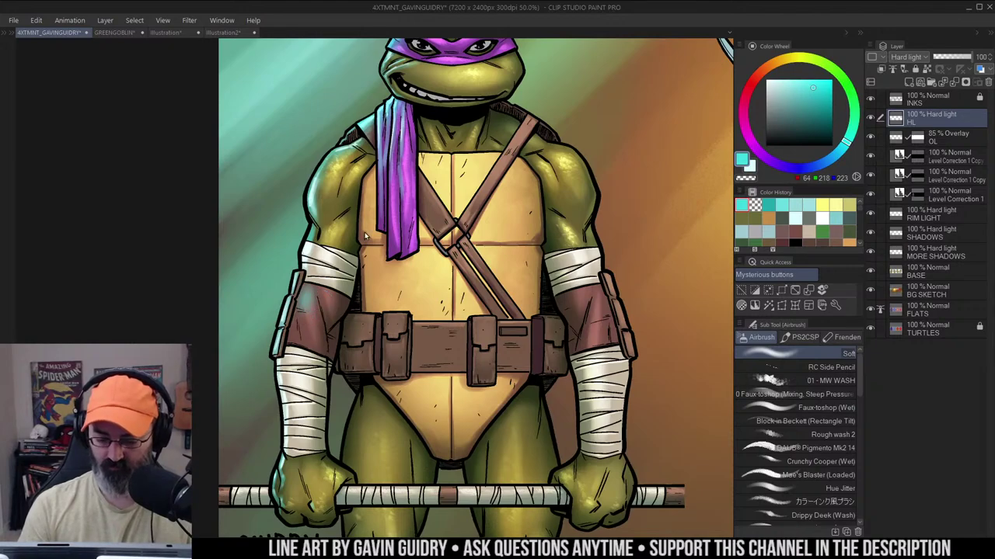
Examine the teal rim light on the purple-masked turtle against the background and the blue-masked turtle at a smaller zoom
{"action": "left_click", "coordinate": [570, 186], "text": "alt"}
{"action": "left_click_drag", "start_coordinate": [569, 187], "coordinate": [495, 181]}
{"action": "key", "text": "m"}
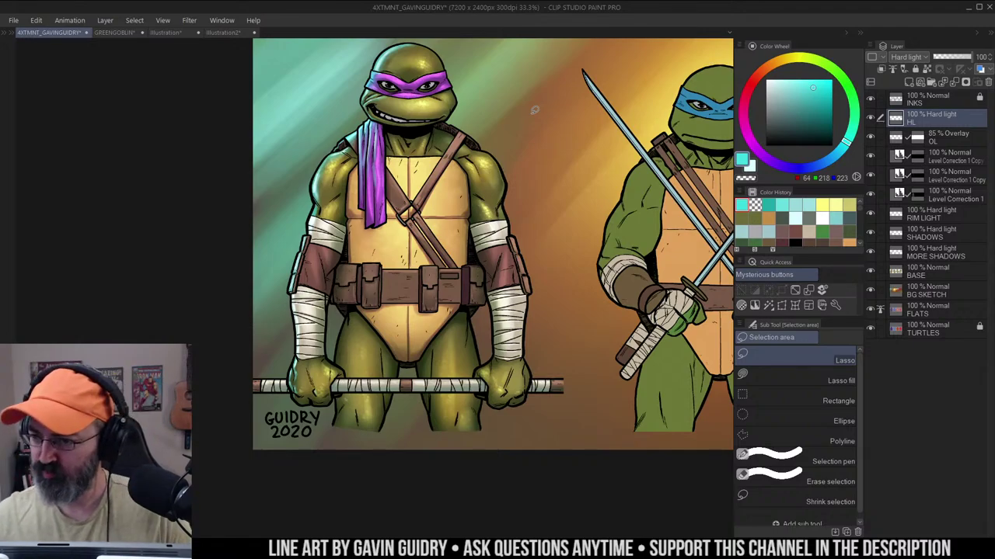
{"action": "left_click_drag", "start_coordinate": [560, 141], "coordinate": [558, 145]}
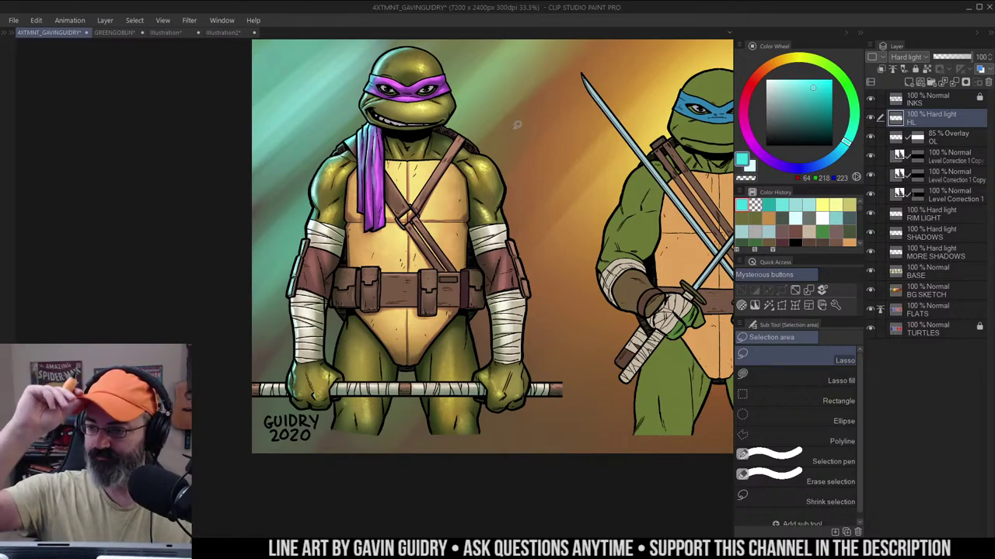
{"action": "left_click_drag", "start_coordinate": [517, 124], "coordinate": [596, 178]}
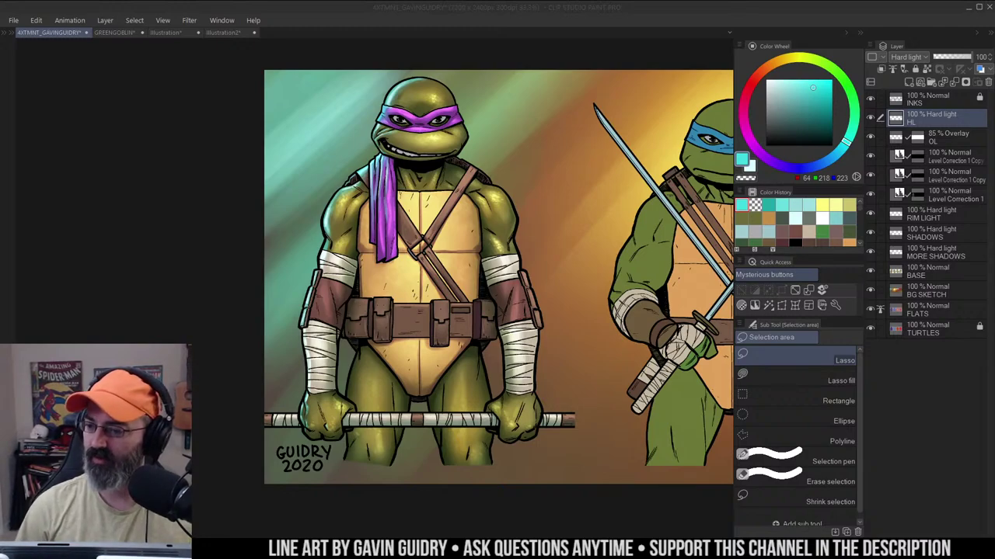
{"action": "left_click_drag", "start_coordinate": [561, 150], "coordinate": [552, 132]}
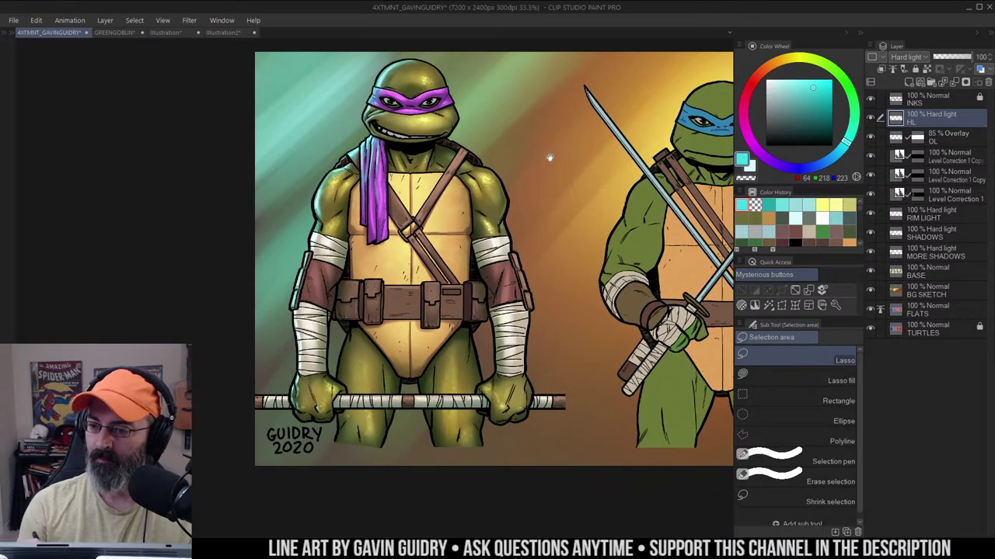
{"action": "left_click_drag", "start_coordinate": [555, 152], "coordinate": [552, 156]}
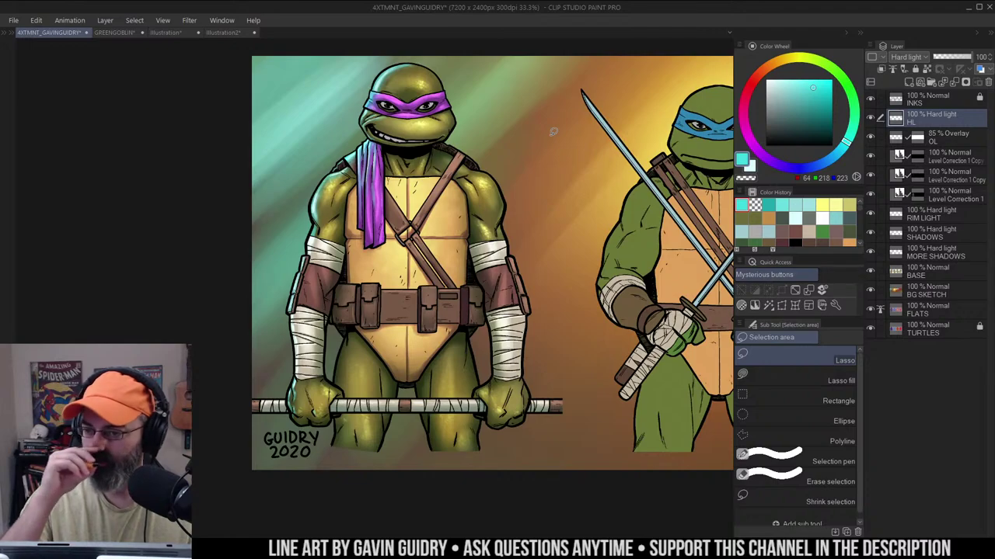
Examine the purple-masked turtle's lighting beside the unrendered turtles at several zoom levels
{"action": "left_click_drag", "start_coordinate": [571, 159], "coordinate": [547, 151]}
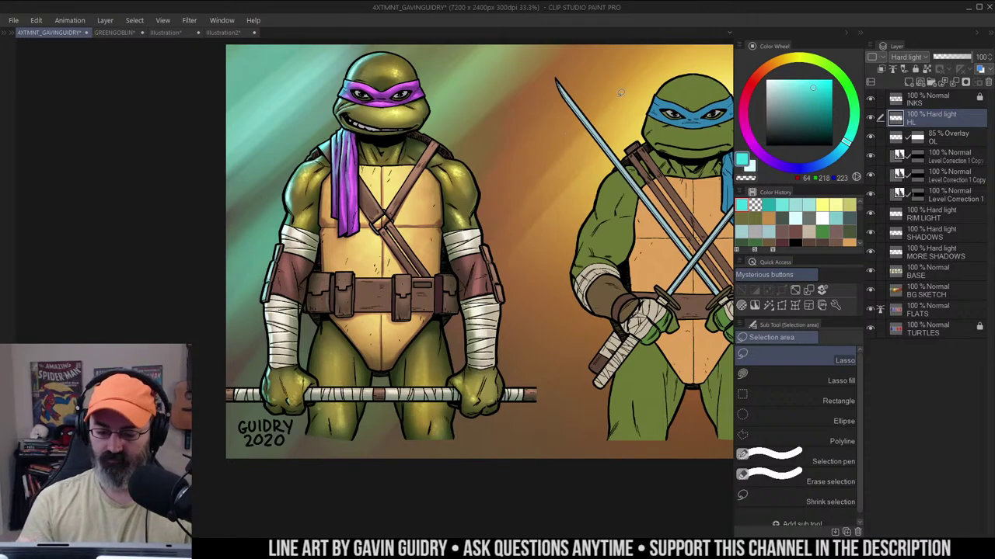
{"action": "left_click", "coordinate": [448, 275], "text": "alt"}
{"action": "left_click_drag", "start_coordinate": [517, 251], "coordinate": [434, 267]}
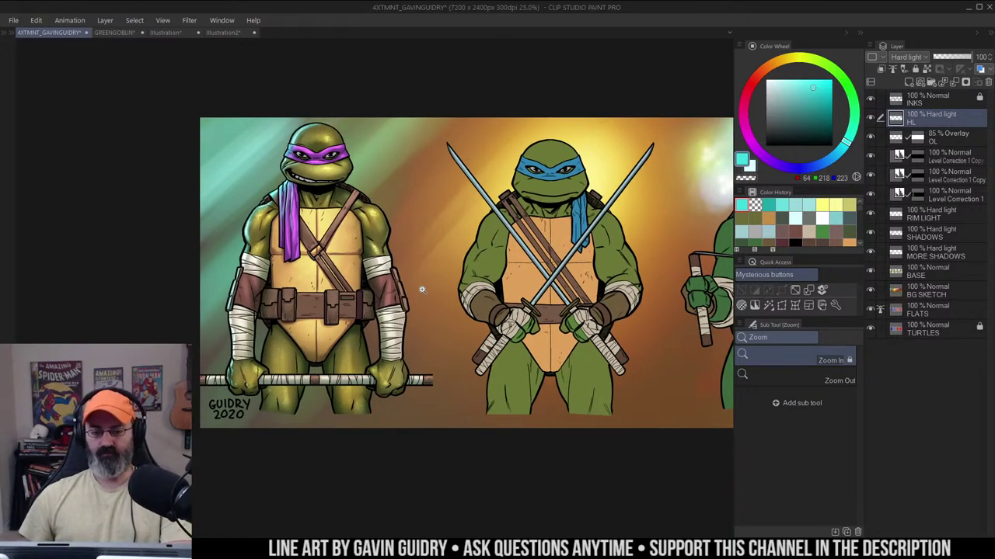
{"action": "left_click", "coordinate": [354, 172]}
{"action": "left_click", "coordinate": [360, 168]}
{"action": "left_click_drag", "start_coordinate": [405, 192], "coordinate": [504, 158]}
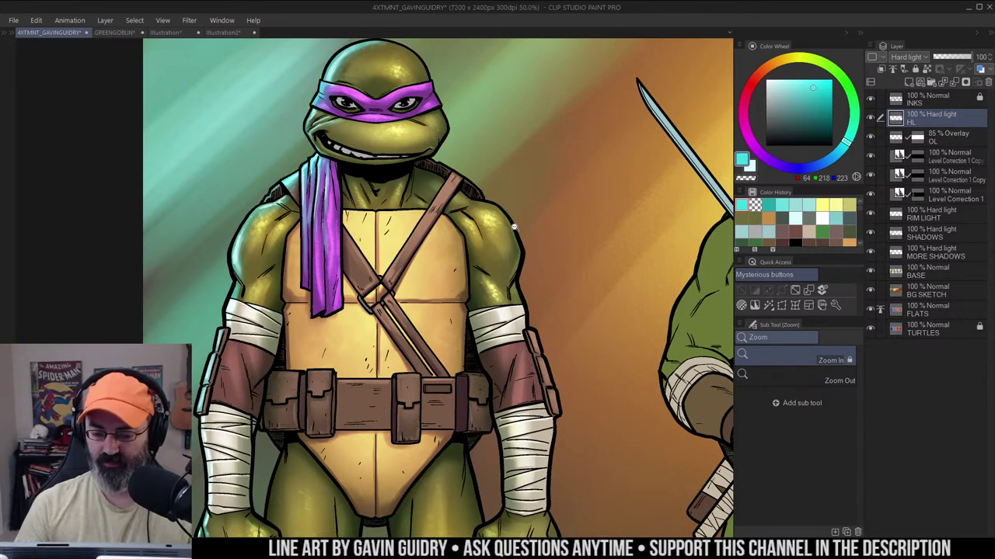
{"action": "scroll", "coordinate": [513, 226], "scroll_direction": "down", "scroll_amount": 2}
{"action": "scroll", "coordinate": [545, 223], "scroll_direction": "up", "scroll_amount": 1}
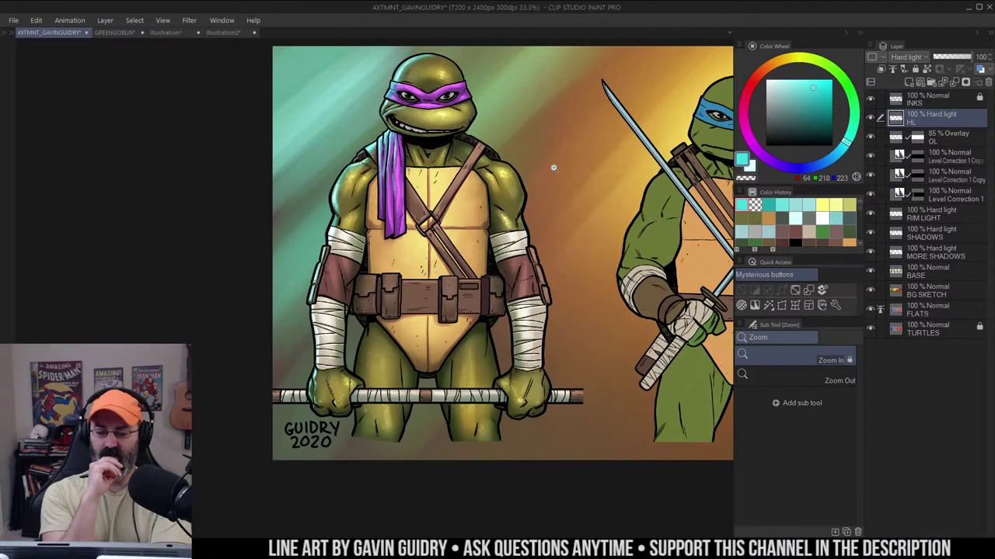
{"action": "left_click_drag", "start_coordinate": [556, 294], "coordinate": [415, 304]}
{"action": "scroll", "coordinate": [480, 272], "scroll_direction": "down", "scroll_amount": 1}
{"action": "left_click_drag", "start_coordinate": [591, 229], "coordinate": [520, 244]}
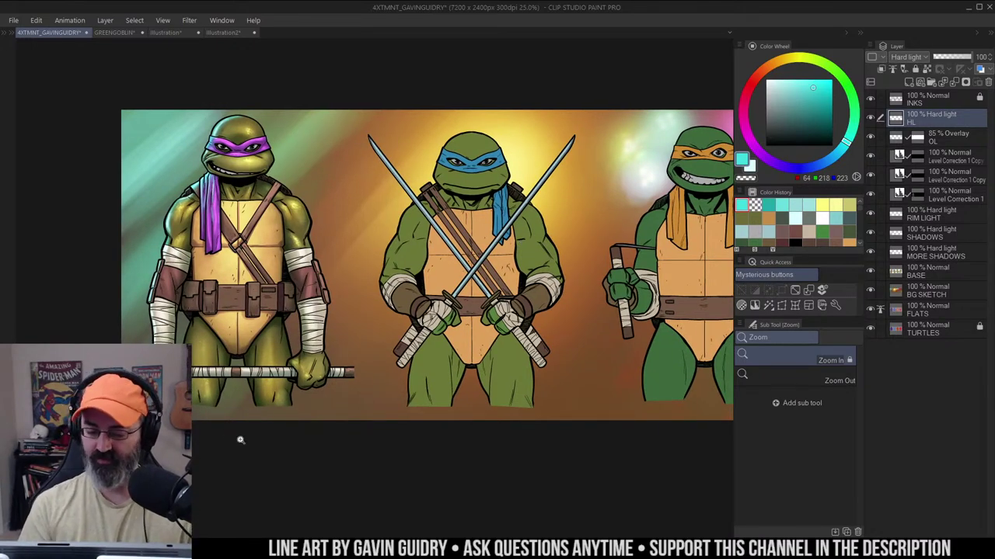
{"action": "left_click_drag", "start_coordinate": [591, 216], "coordinate": [578, 205]}
{"action": "left_click_drag", "start_coordinate": [616, 249], "coordinate": [604, 274]}
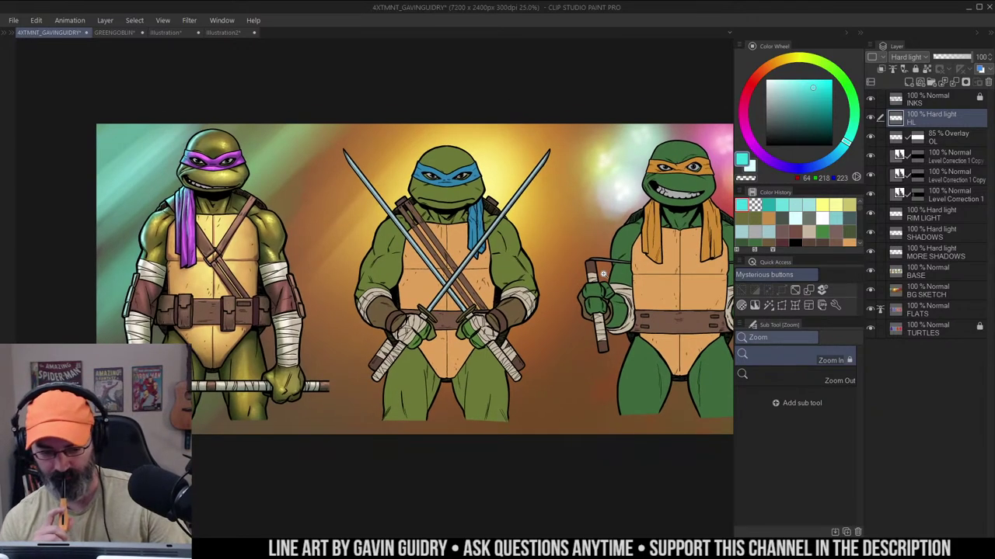
Paint a fine pale cyan highlight along the outer edge of the purple mask with a smaller RC Side Pencil on the HL layer
{"action": "left_click", "coordinate": [227, 152]}
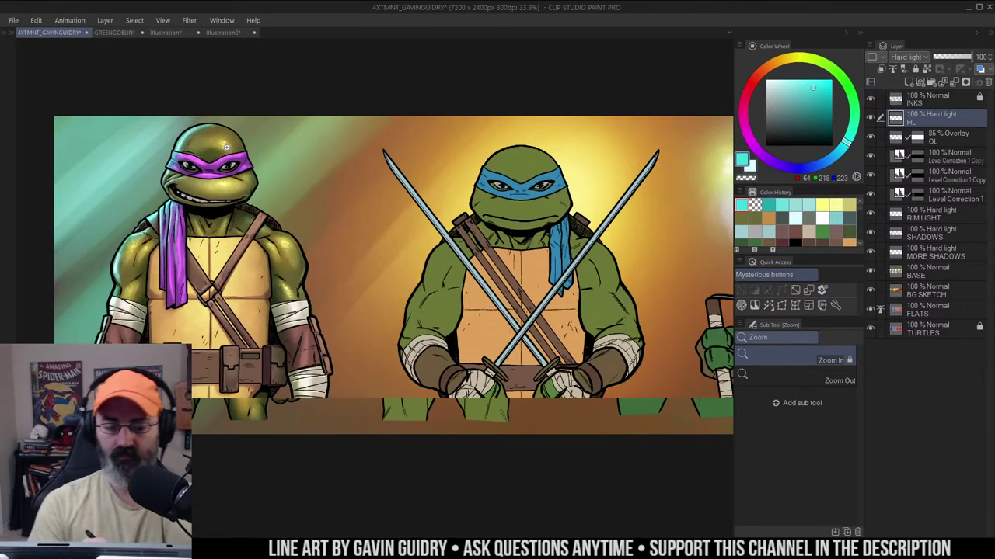
{"action": "mouse_move", "coordinate": [239, 174]}
{"action": "left_mouse_down"}
{"action": "mouse_move", "coordinate": [521, 137]}
{"action": "mouse_move", "coordinate": [498, 194]}
{"action": "left_mouse_up"}
{"action": "left_click", "coordinate": [506, 161]}
{"action": "left_click", "coordinate": [507, 162]}
{"action": "key", "text": "m"}
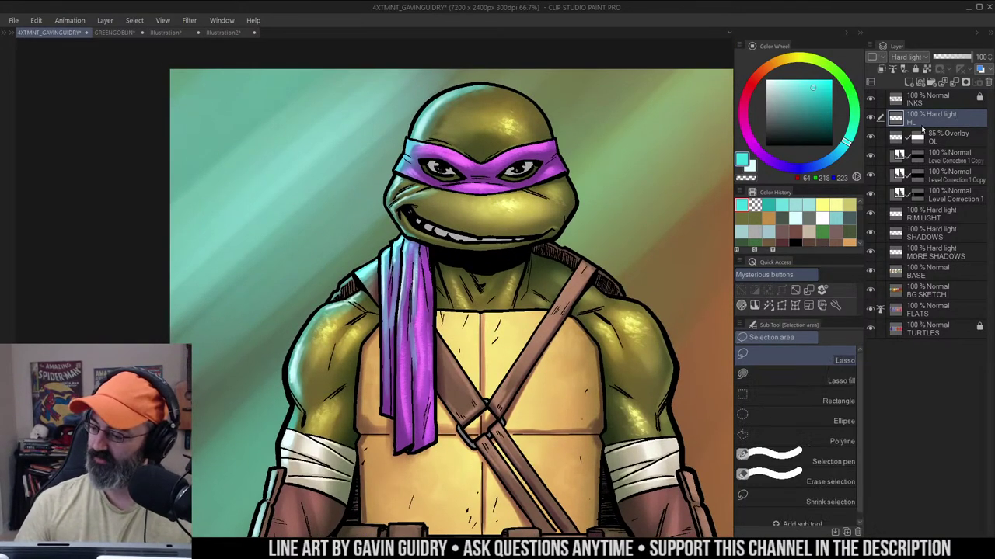
{"action": "key", "text": "b"}
{"action": "left_click", "coordinate": [784, 79]}
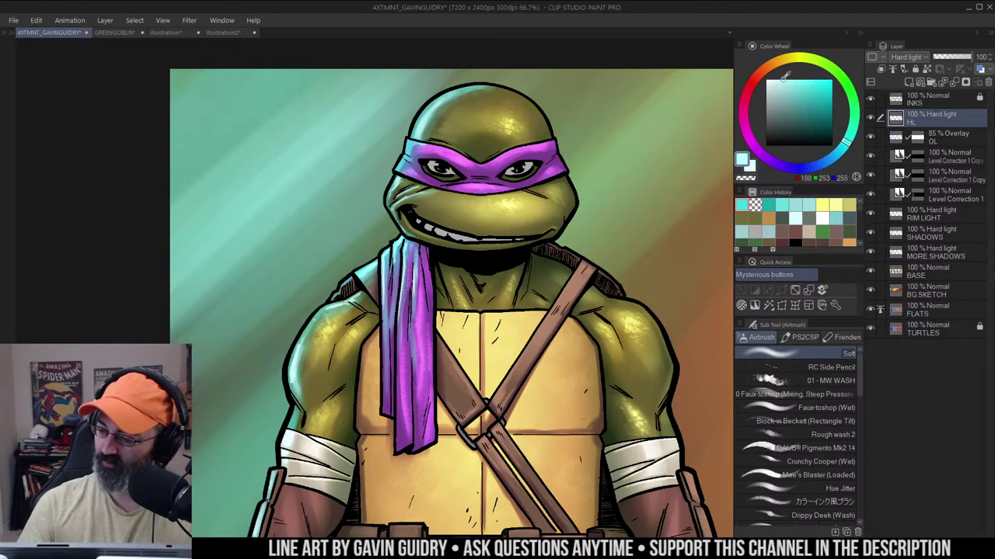
{"action": "left_click", "coordinate": [824, 367]}
{"action": "key", "text": "bracketleft"}
{"action": "key", "text": "bracketleft"}
{"action": "key", "text": "bracketleft"}
{"action": "key", "text": "bracketleft"}
{"action": "key", "text": "bracketleft"}
{"action": "key", "text": "bracketleft"}
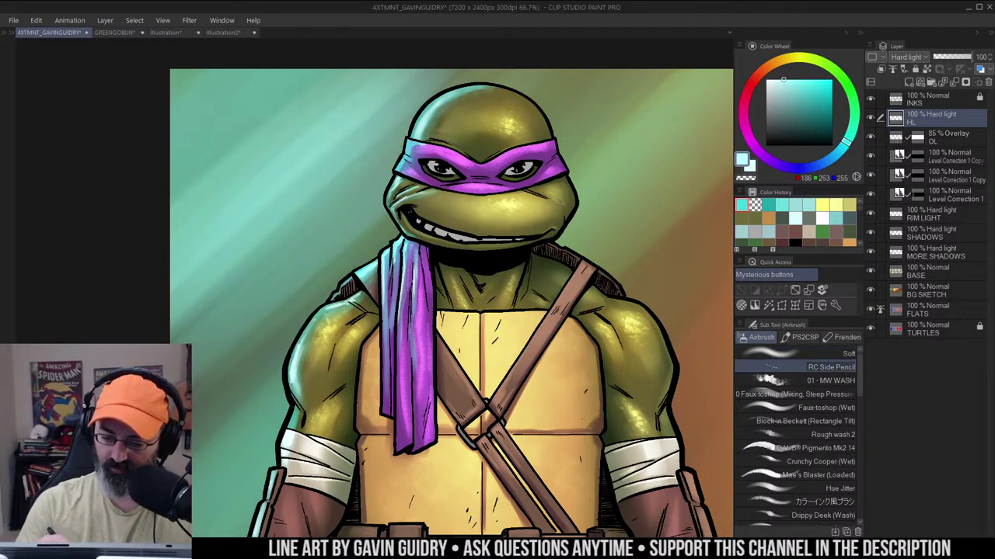
{"action": "left_click_drag", "start_coordinate": [420, 143], "coordinate": [405, 162]}
Lighten the pencil colour to a near-white cyan and stroke highlights onto the upper folds of the purple scarf
{"action": "left_click", "coordinate": [775, 76]}
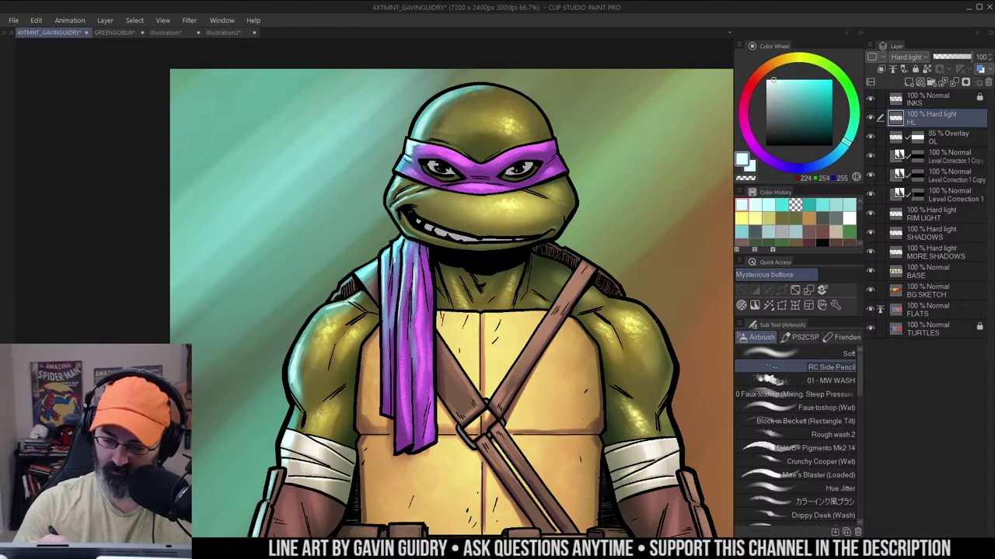
{"action": "left_click_drag", "start_coordinate": [472, 140], "coordinate": [479, 115]}
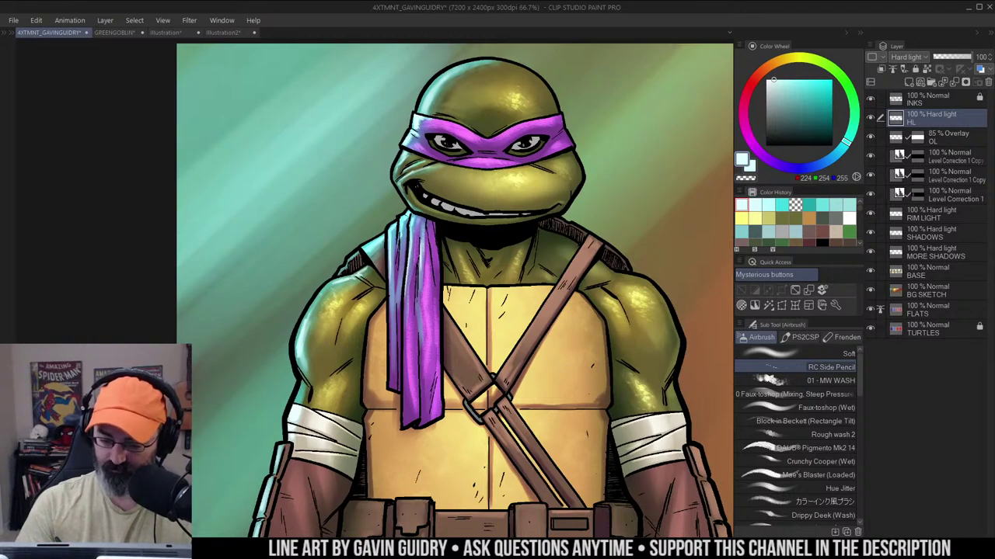
{"action": "left_click_drag", "start_coordinate": [394, 225], "coordinate": [390, 248]}
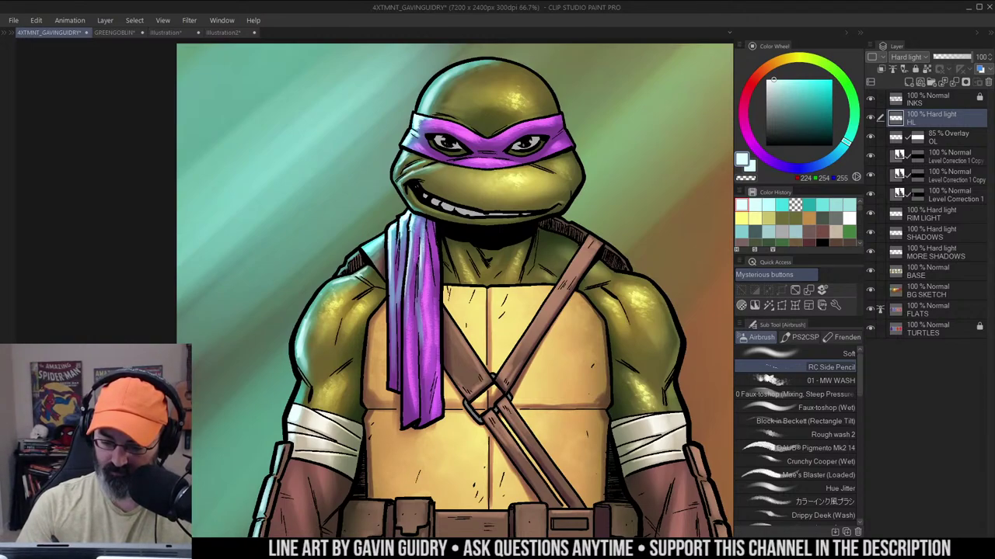
{"action": "left_click_drag", "start_coordinate": [423, 220], "coordinate": [422, 248]}
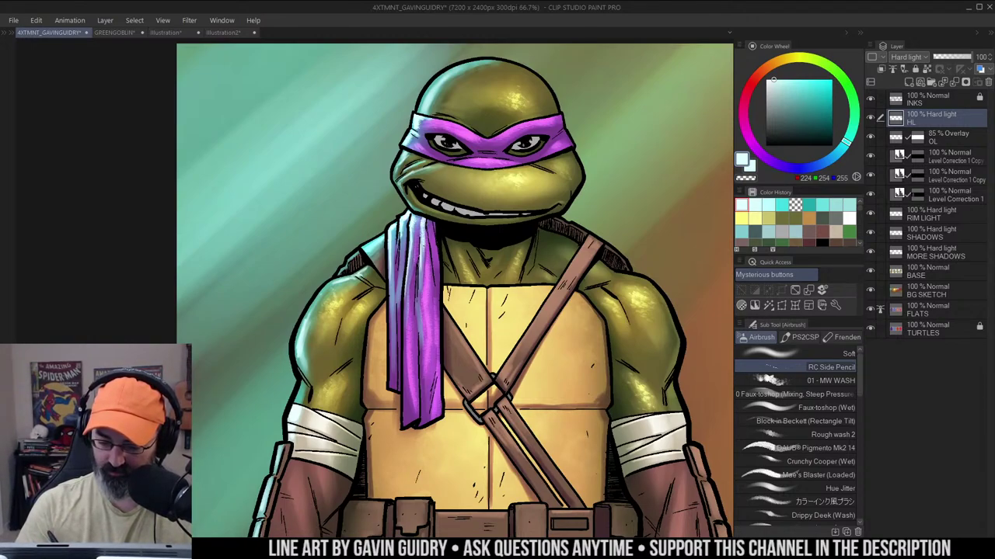
Examine the new highlights on the purple-masked turtle up close and in the context of the neighbouring turtles
{"action": "key", "text": "ctrl+space"}
{"action": "left_click_drag", "start_coordinate": [453, 167], "coordinate": [396, 171]}
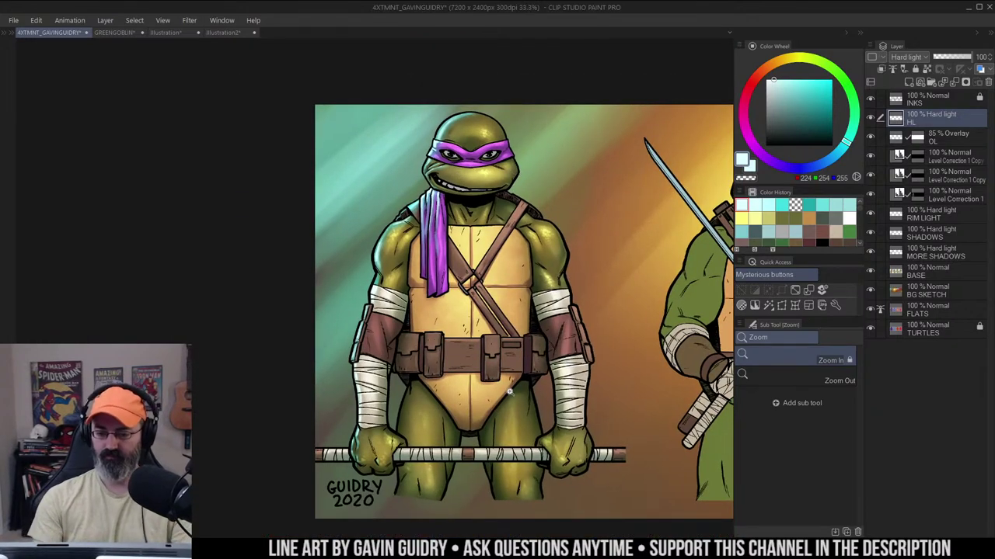
{"action": "left_click", "coordinate": [420, 225]}
{"action": "key", "text": "b"}
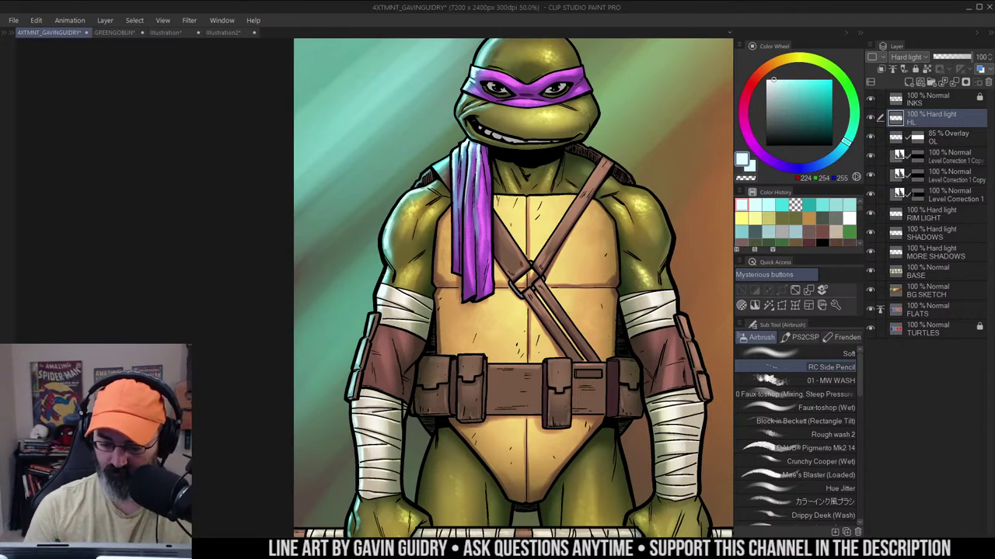
{"action": "key", "text": "ctrl+space"}
{"action": "left_click_drag", "start_coordinate": [437, 226], "coordinate": [388, 216]}
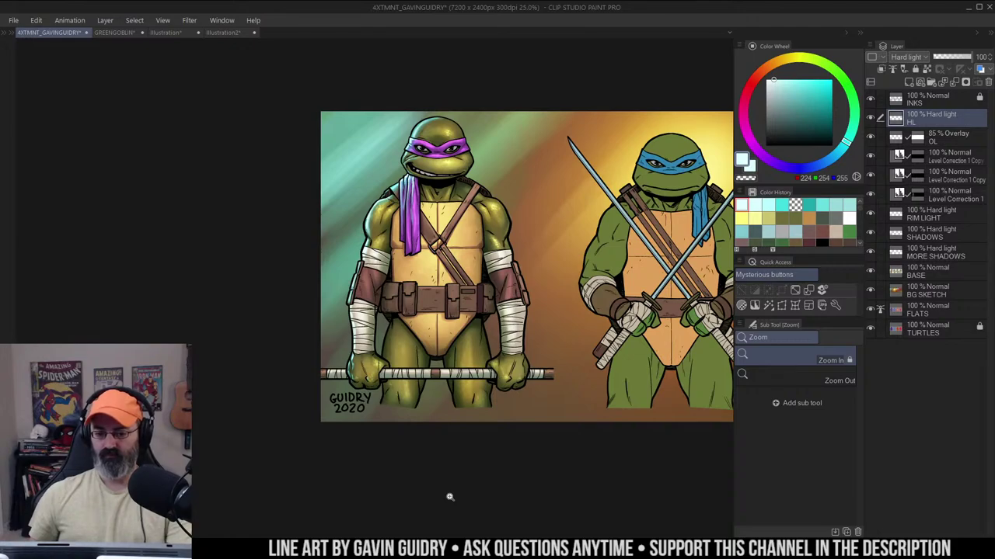
{"action": "key", "text": "m"}
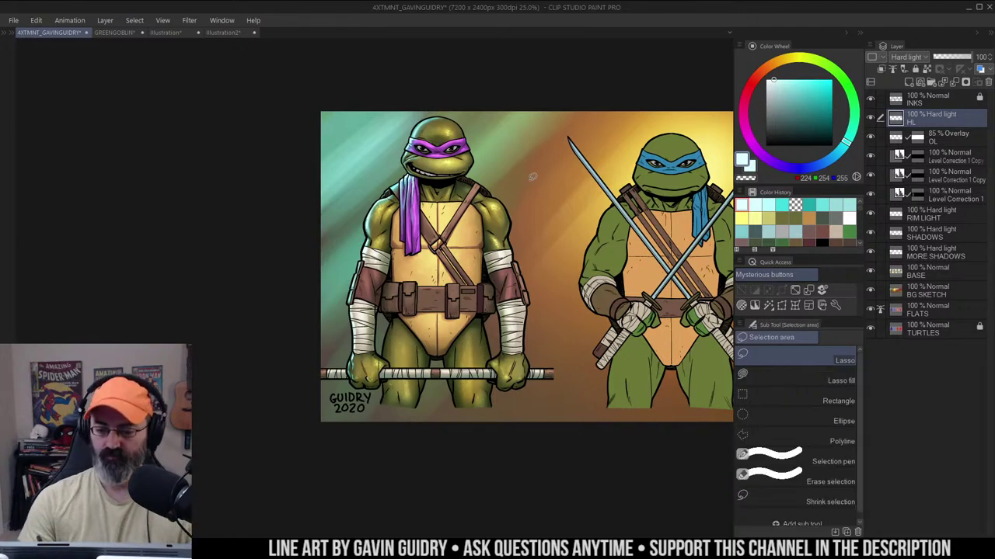
{"action": "left_click_drag", "start_coordinate": [586, 182], "coordinate": [422, 195]}
{"action": "left_click_drag", "start_coordinate": [552, 277], "coordinate": [521, 251]}
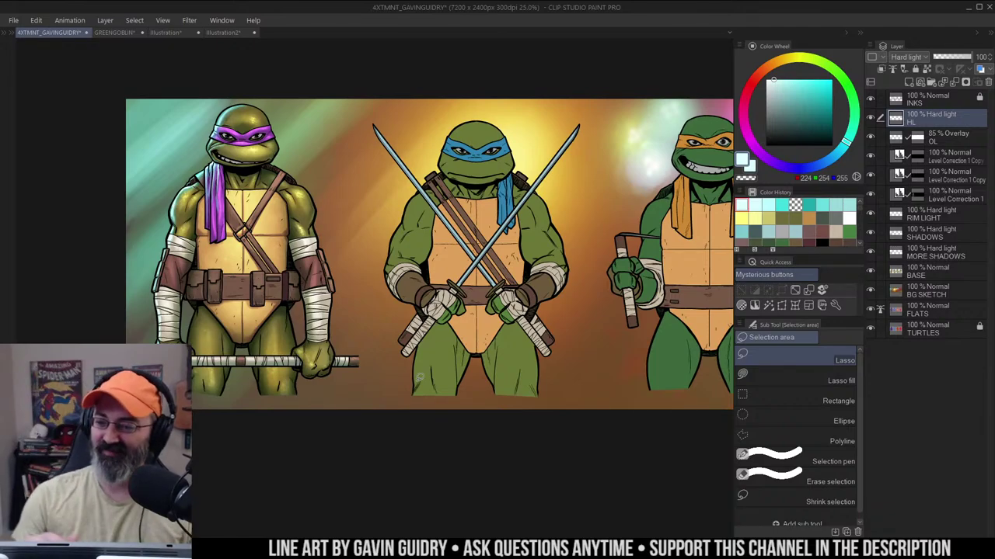
{"action": "left_click_drag", "start_coordinate": [562, 193], "coordinate": [546, 198]}
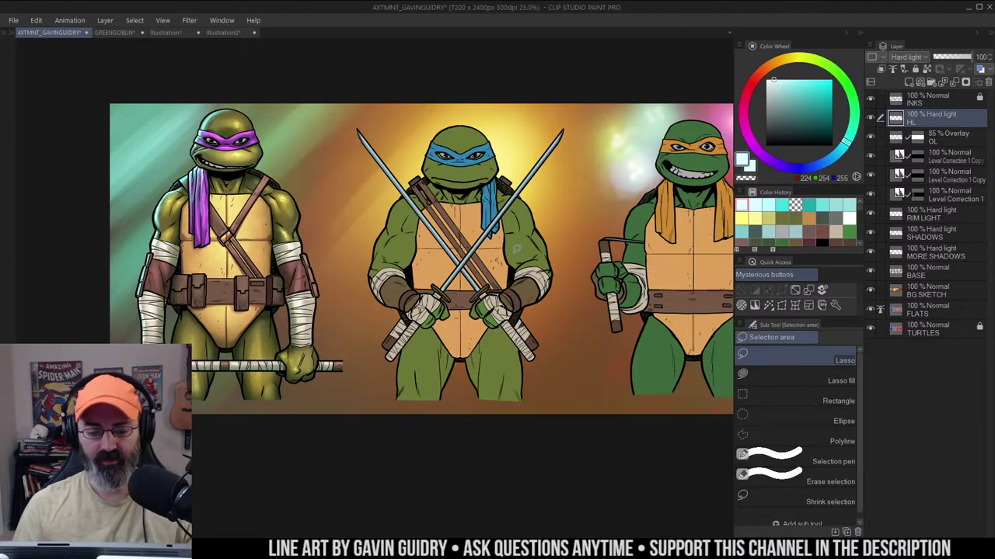
Brighten the whites of the purple-masked turtle's eyes with a near-white RC Side Pencil on the RIM LIGHT layer, without an active selection
{"action": "left_click", "coordinate": [239, 147], "text": "ctrl"}
{"action": "left_click", "coordinate": [239, 147], "text": "ctrl"}
{"action": "left_click_drag", "start_coordinate": [239, 147], "coordinate": [498, 151]}
{"action": "left_click", "coordinate": [501, 155], "text": "ctrl"}
{"action": "left_click", "coordinate": [505, 162], "text": "ctrl"}
{"action": "left_click", "coordinate": [505, 162], "text": "ctrl"}
{"action": "key", "text": "w"}
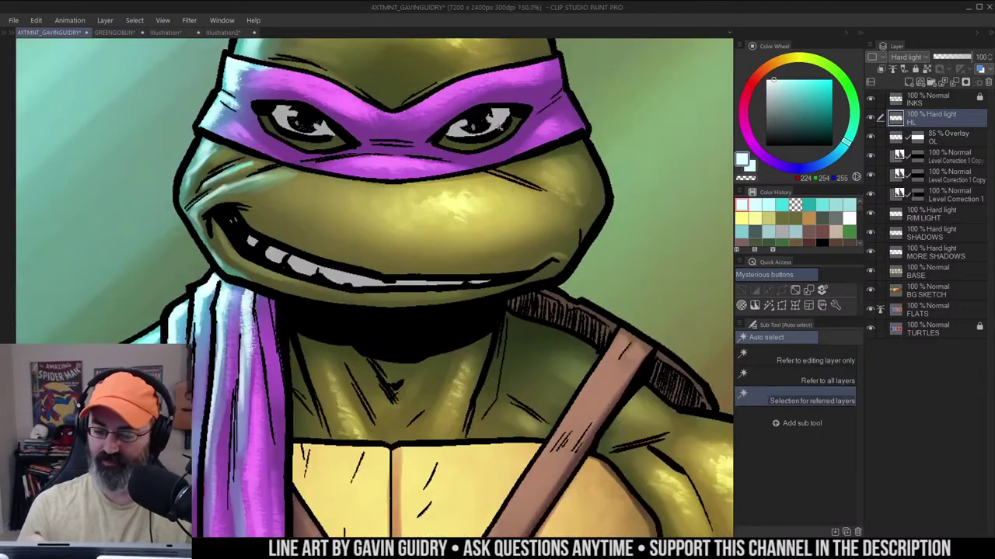
{"action": "scroll", "coordinate": [500, 127], "scroll_direction": "down", "scroll_amount": 5}
{"action": "key", "text": "b"}
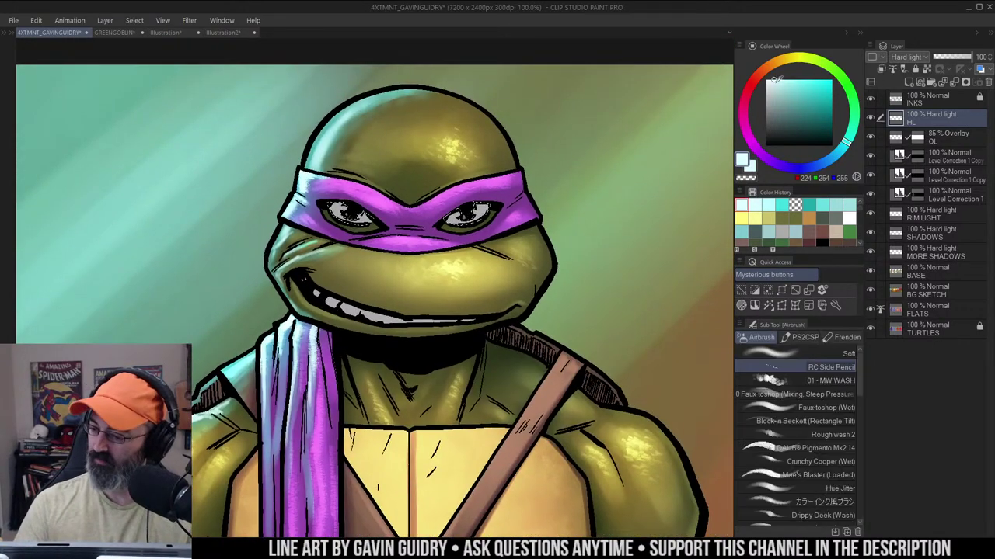
{"action": "left_click", "coordinate": [771, 80]}
{"action": "left_click", "coordinate": [923, 214]}
{"action": "key", "text": "ctrl+d"}
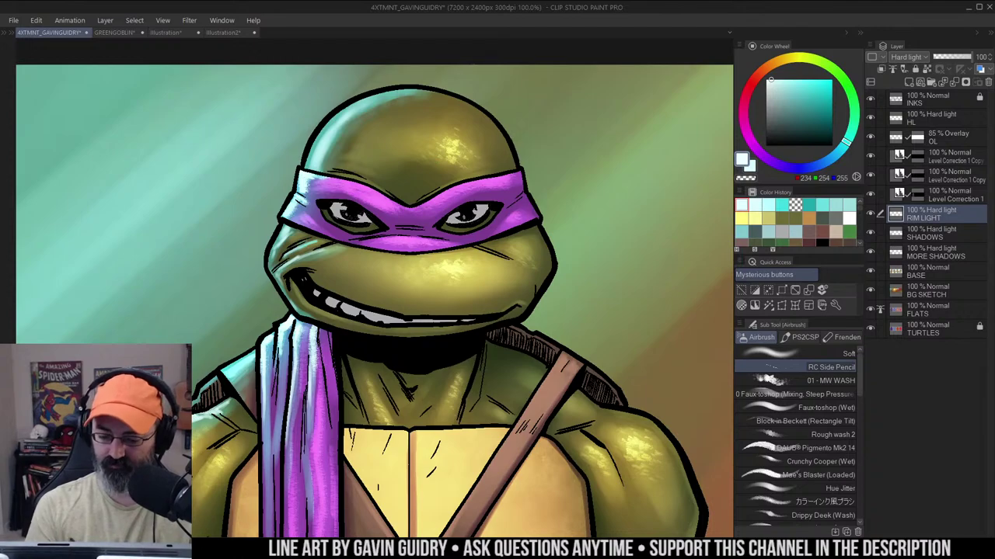
{"action": "left_click_drag", "start_coordinate": [334, 205], "coordinate": [363, 220]}
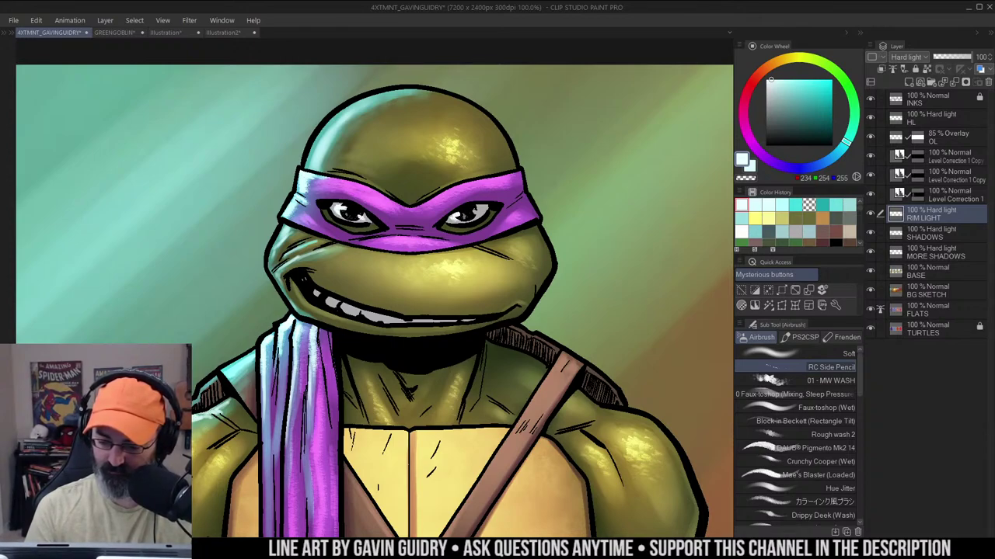
{"action": "left_click_drag", "start_coordinate": [476, 209], "coordinate": [478, 214]}
Paint near-white highlights onto the purple-masked turtle's teeth on the RIM LIGHT layer
{"action": "left_click_drag", "start_coordinate": [347, 291], "coordinate": [370, 262]}
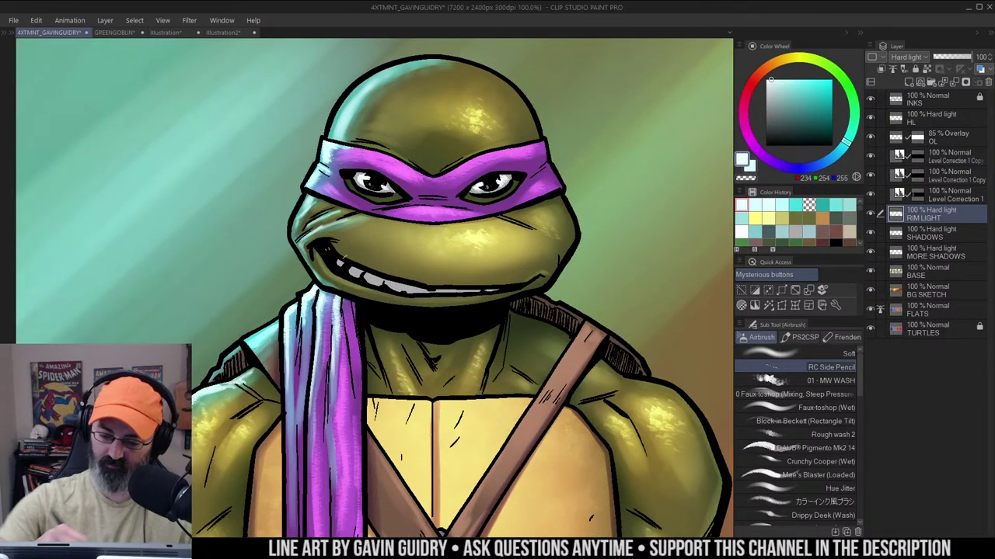
{"action": "key", "text": "w"}
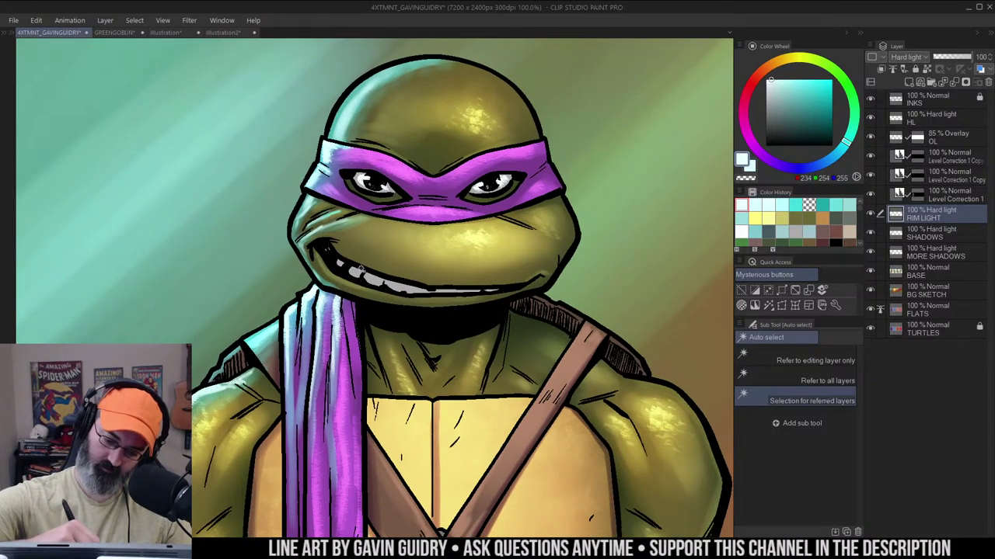
{"action": "key", "text": "b"}
{"action": "left_click_drag", "start_coordinate": [350, 269], "coordinate": [359, 276]}
{"action": "left_click_drag", "start_coordinate": [366, 278], "coordinate": [414, 292]}
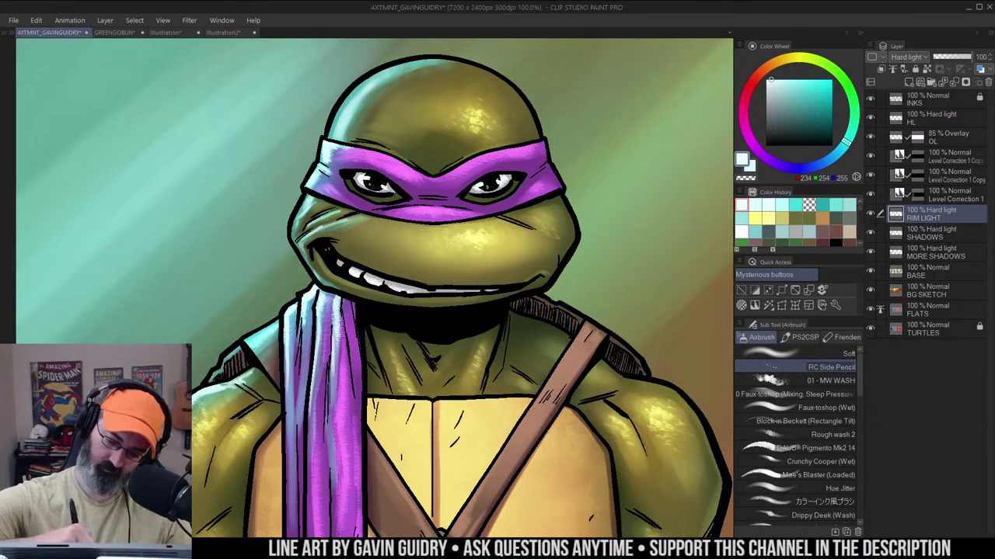
Examine the finished purple-masked turtle against the whole four-turtle illustration and the flat-coloured blue-masked turtle
{"action": "key", "text": "ctrl+space"}
{"action": "left_click", "coordinate": [493, 215], "text": "alt"}
{"action": "left_click", "coordinate": [605, 212], "text": "ctrl+alt"}
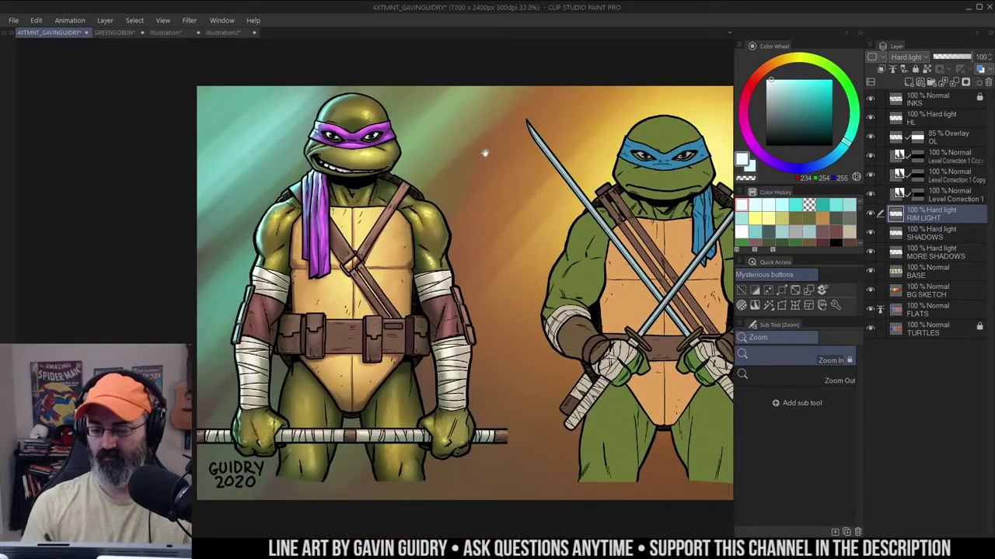
{"action": "left_click", "coordinate": [531, 238], "text": "ctrl+alt"}
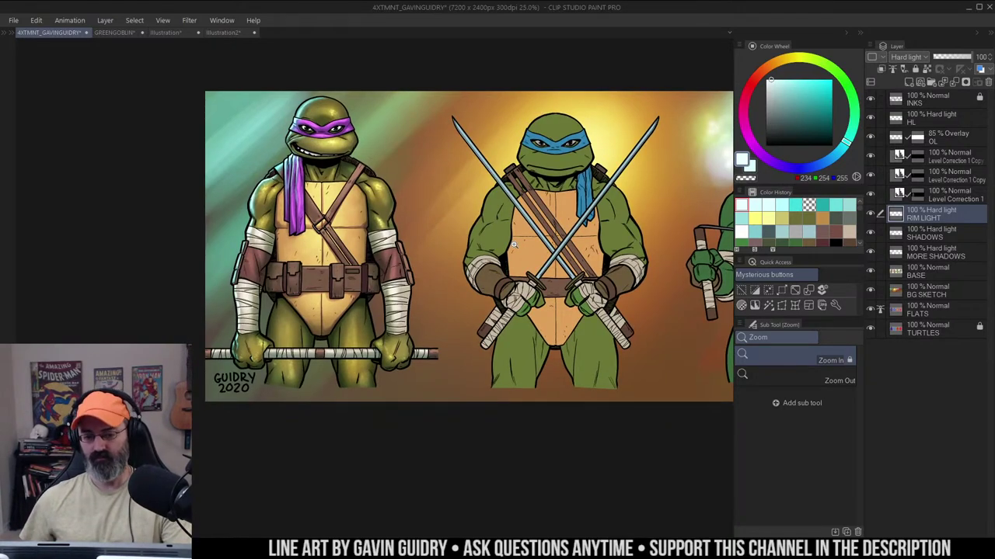
{"action": "left_click_drag", "start_coordinate": [509, 199], "coordinate": [489, 218]}
{"action": "left_click", "coordinate": [461, 233], "text": "ctrl+alt"}
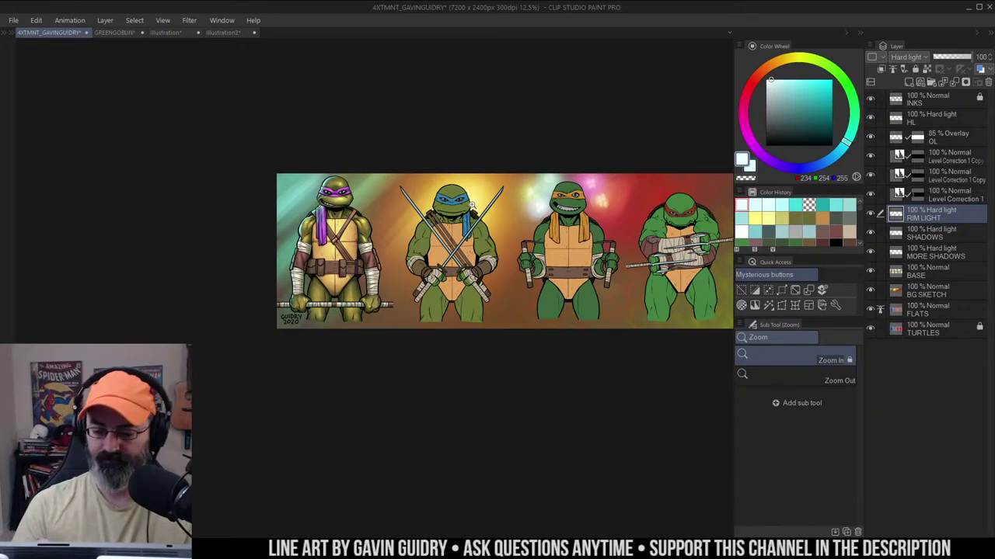
{"action": "left_click", "coordinate": [468, 215], "text": "ctrl"}
{"action": "left_click", "coordinate": [467, 216], "text": "ctrl"}
{"action": "left_click_drag", "start_coordinate": [469, 218], "coordinate": [523, 200]}
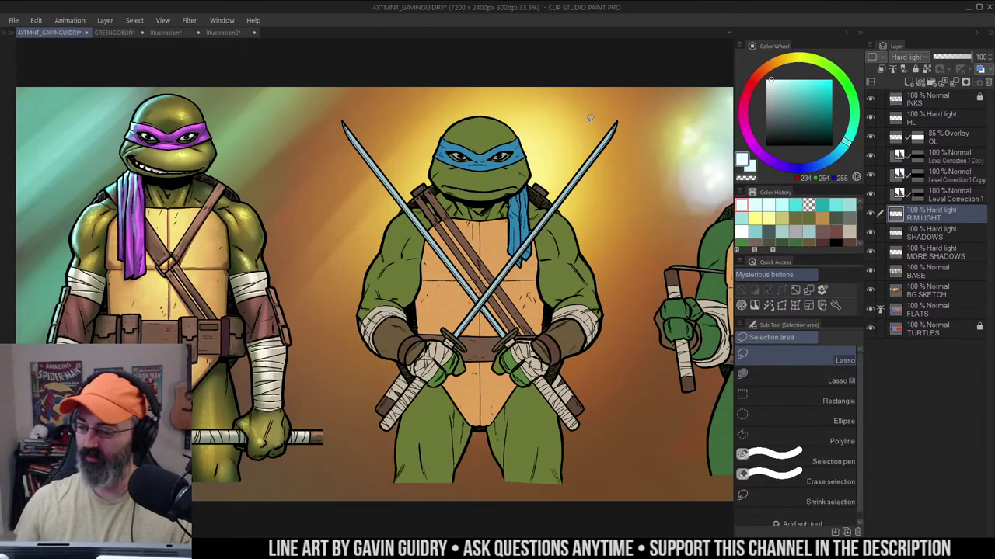
{"action": "left_click_drag", "start_coordinate": [575, 178], "coordinate": [545, 163]}
{"action": "left_click_drag", "start_coordinate": [527, 243], "coordinate": [561, 242]}
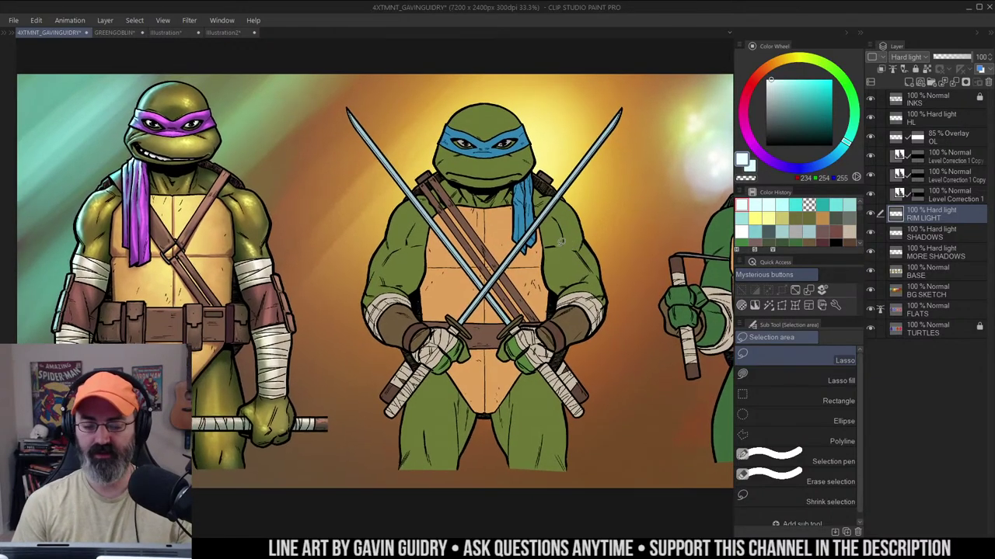
{"action": "left_click_drag", "start_coordinate": [629, 230], "coordinate": [553, 226]}
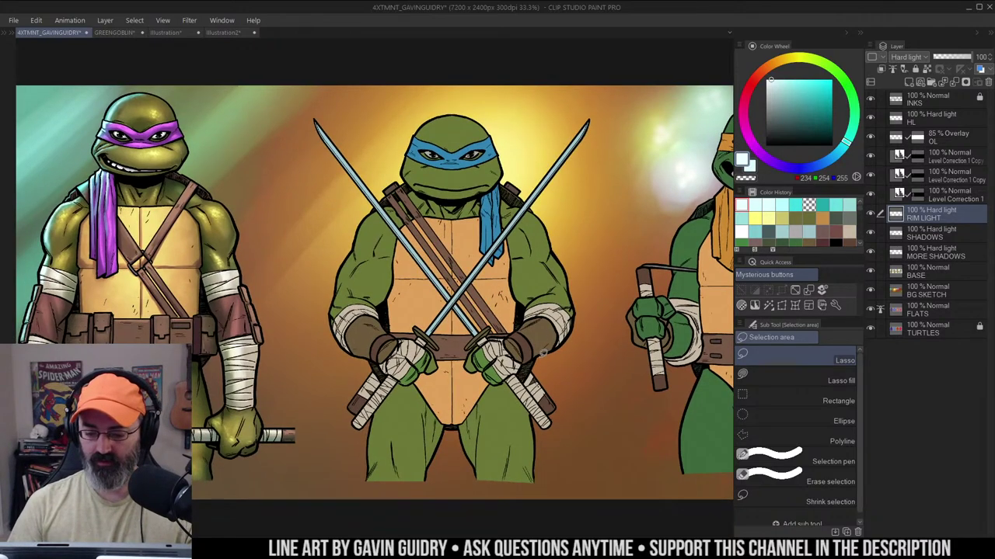
Select the blue-masked turtle's full silhouette with its swords by lassoing it and subtracting the background, and check the selection with Quick Mask
{"action": "mouse_move", "coordinate": [357, 511]}
{"action": "left_mouse_down"}
{"action": "mouse_move", "coordinate": [579, 404]}
{"action": "mouse_move", "coordinate": [497, 89]}
{"action": "mouse_move", "coordinate": [359, 506]}
{"action": "left_mouse_up"}
{"action": "key", "text": "w"}
{"action": "left_click", "coordinate": [350, 476], "text": "alt"}
{"action": "key", "text": "q"}
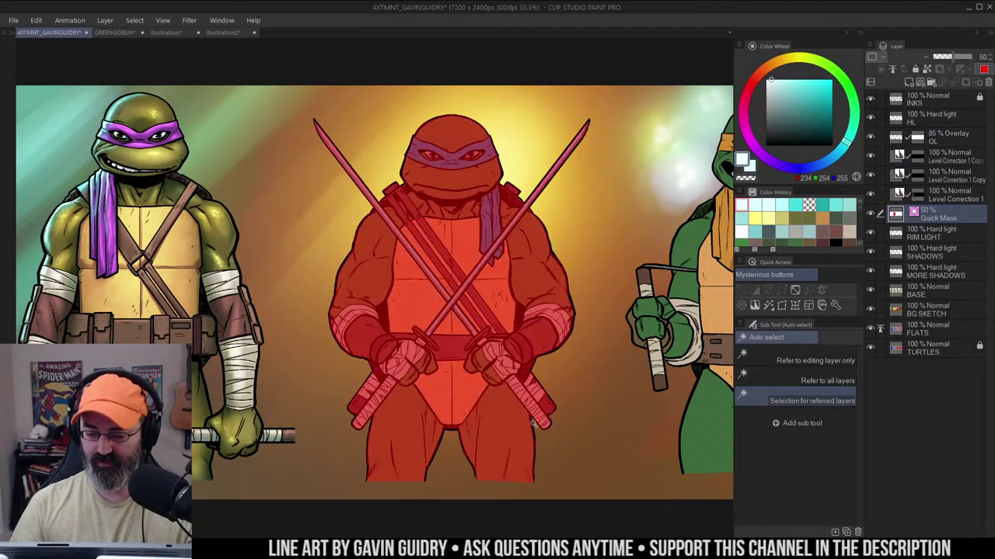
{"action": "key", "text": "q"}
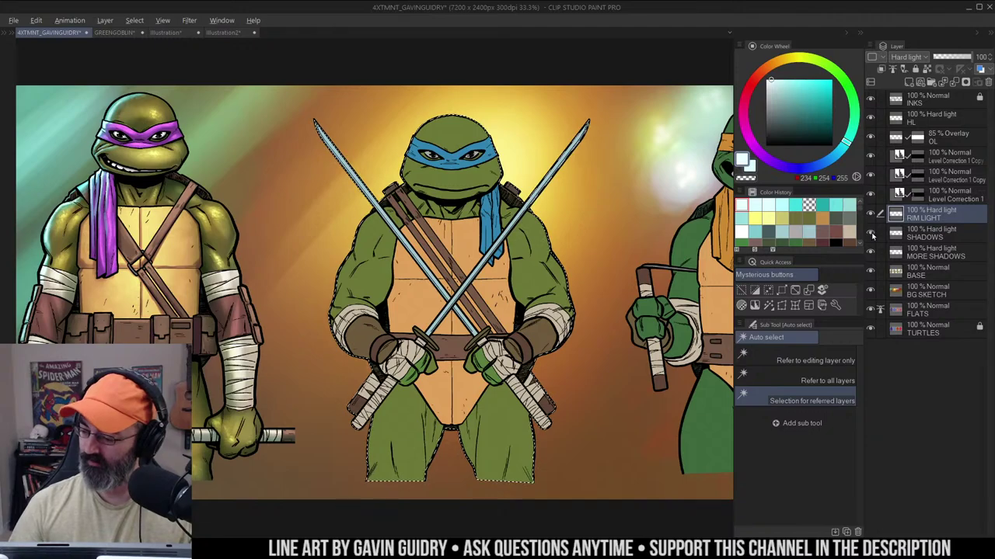
Fill the selected blue-masked turtle on the SHADOWS layer with the grey-teal sampled from the purple-masked turtle's shadows, referring only to the editing layer
{"action": "left_click", "coordinate": [871, 232], "text": "alt"}
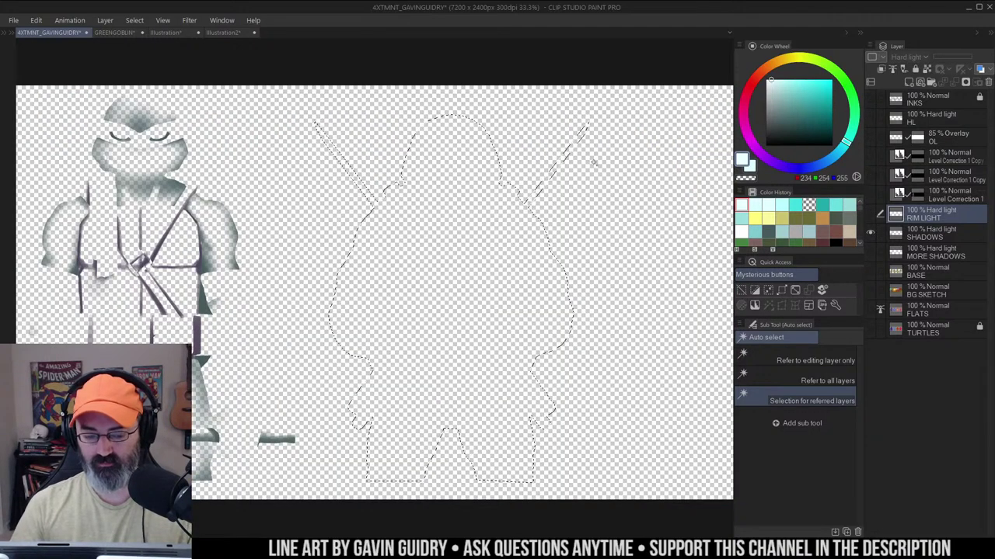
{"action": "left_click", "coordinate": [165, 183], "text": "alt"}
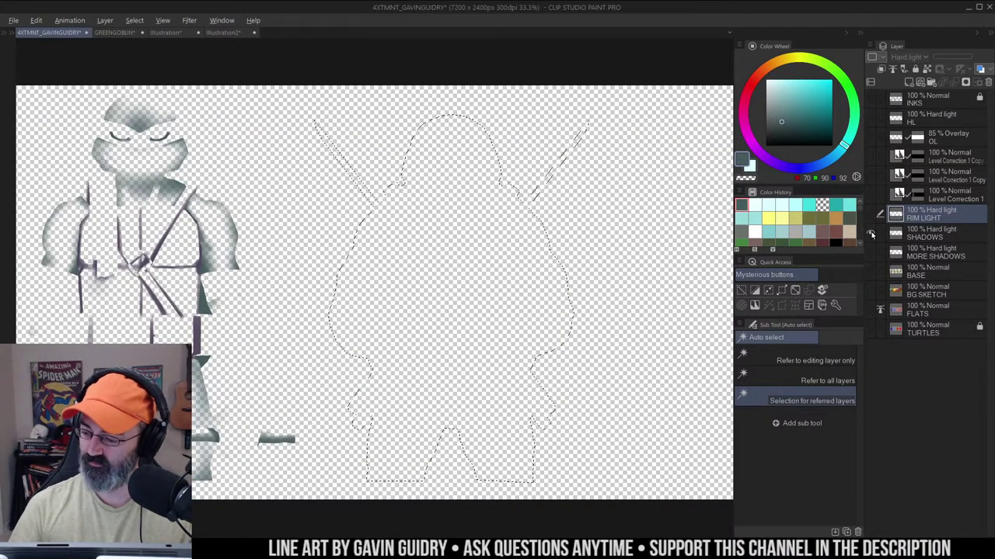
{"action": "left_click", "coordinate": [871, 232], "text": "alt"}
{"action": "left_click", "coordinate": [900, 236]}
{"action": "key", "text": "g"}
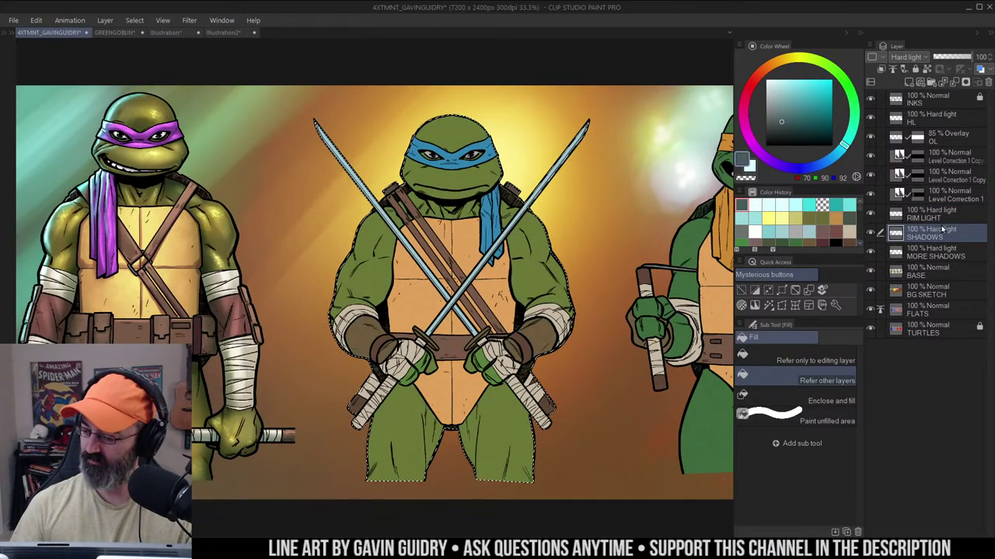
{"action": "left_click", "coordinate": [822, 366]}
{"action": "left_click", "coordinate": [494, 226]}
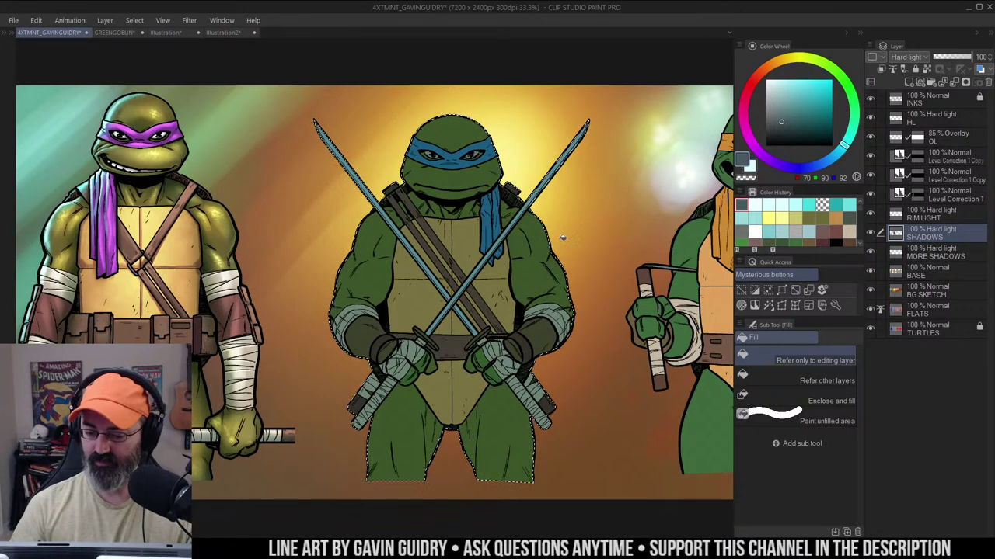
{"action": "left_click", "coordinate": [871, 233]}
{"action": "left_click", "coordinate": [871, 234]}
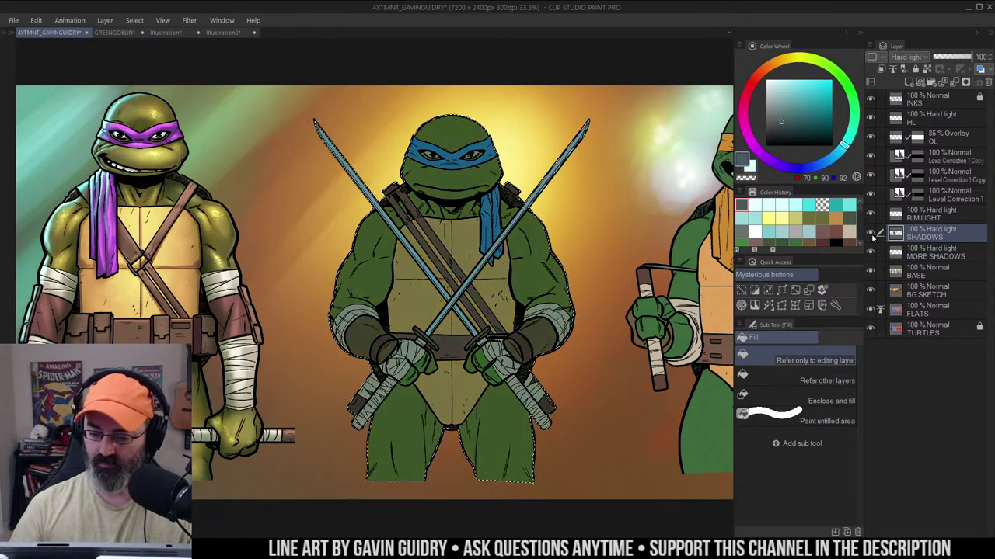
Clear the selection and examine the shadow-filled blue-masked turtle against the finished purple-masked turtle and the whole illustration
{"action": "key", "text": "z"}
{"action": "scroll", "coordinate": [460, 240], "scroll_direction": "down", "scroll_amount": 3}
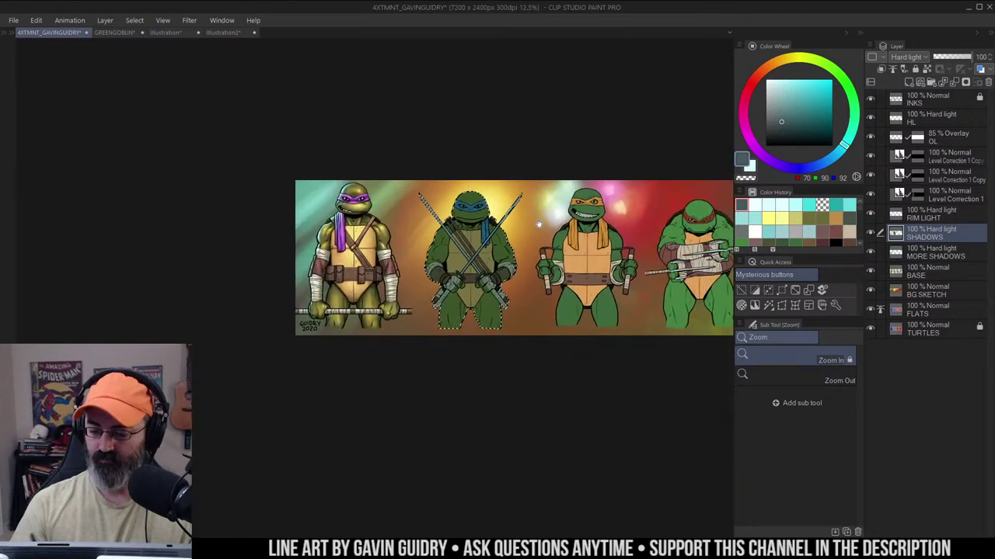
{"action": "left_click_drag", "start_coordinate": [498, 237], "coordinate": [460, 226]}
{"action": "key", "text": "q"}
{"action": "key", "text": "q"}
{"action": "left_click", "coordinate": [461, 227]}
{"action": "key", "text": "m"}
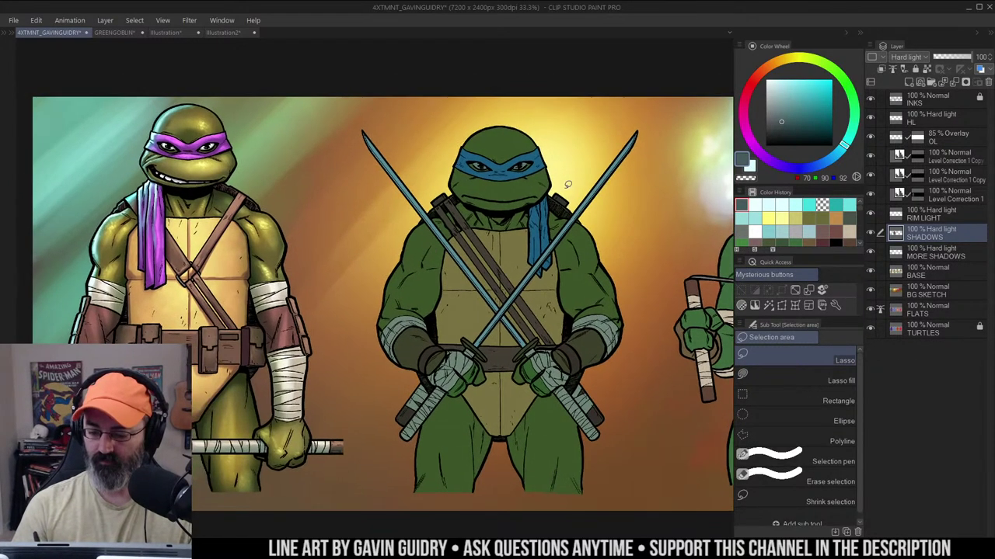
{"action": "key", "text": "/"}
{"action": "left_click", "coordinate": [528, 175]}
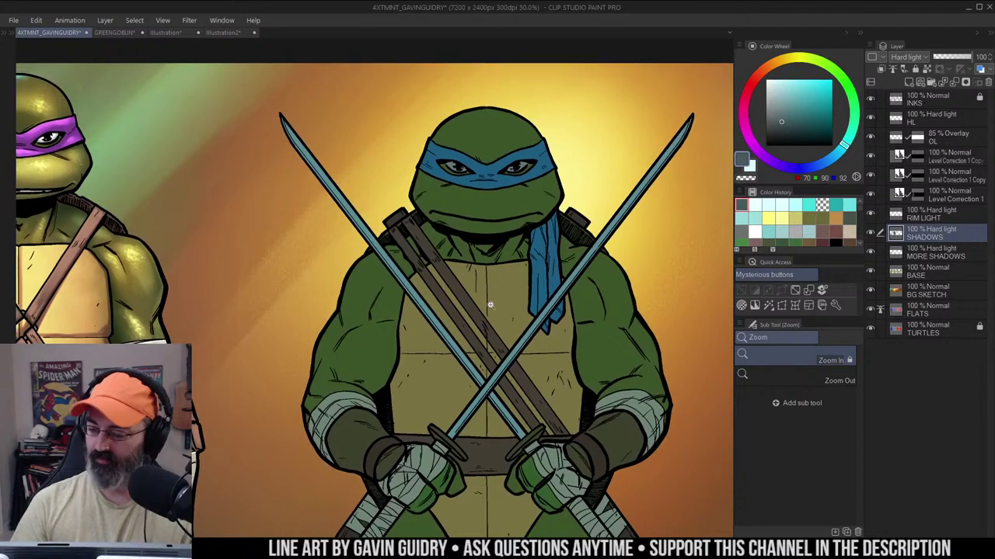
{"action": "left_click", "coordinate": [528, 247], "text": "alt"}
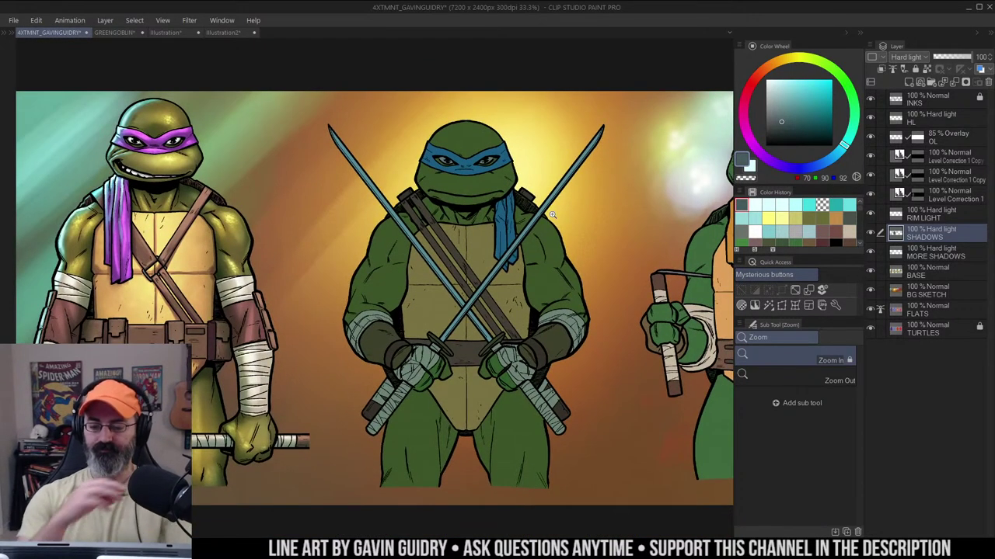
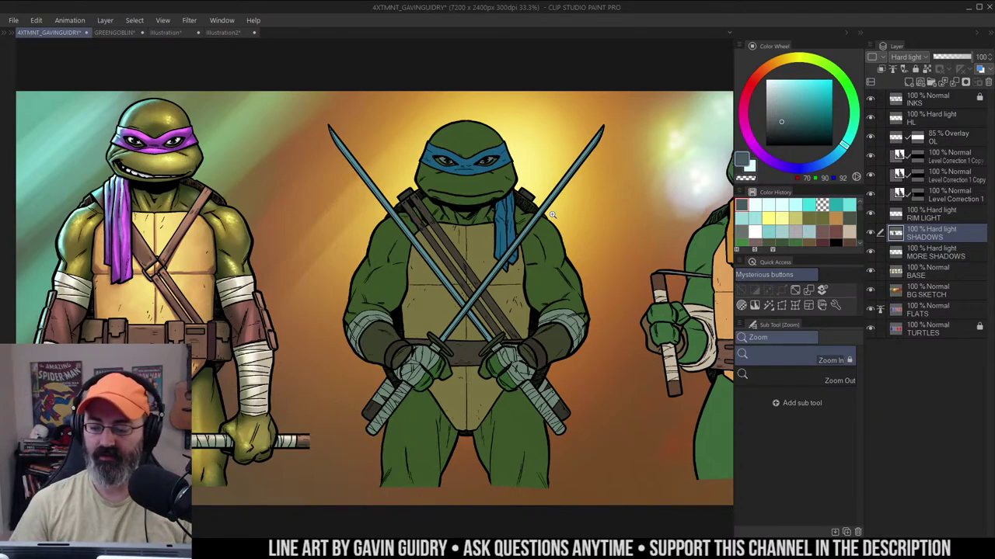
{"action": "left_click_drag", "start_coordinate": [537, 182], "coordinate": [542, 165]}
{"action": "key", "text": "m"}
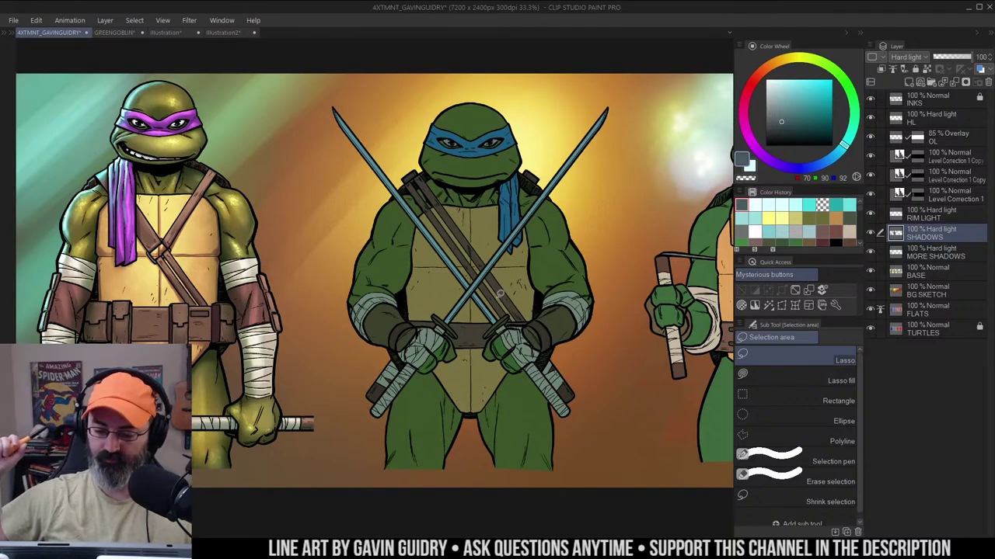
Sketch rough light-direction lines radiating from both sides of the blue-masked turtle with the RC Side Pencil, and undo them
{"action": "key", "text": "b"}
{"action": "left_click_drag", "start_coordinate": [410, 169], "coordinate": [296, 96]}
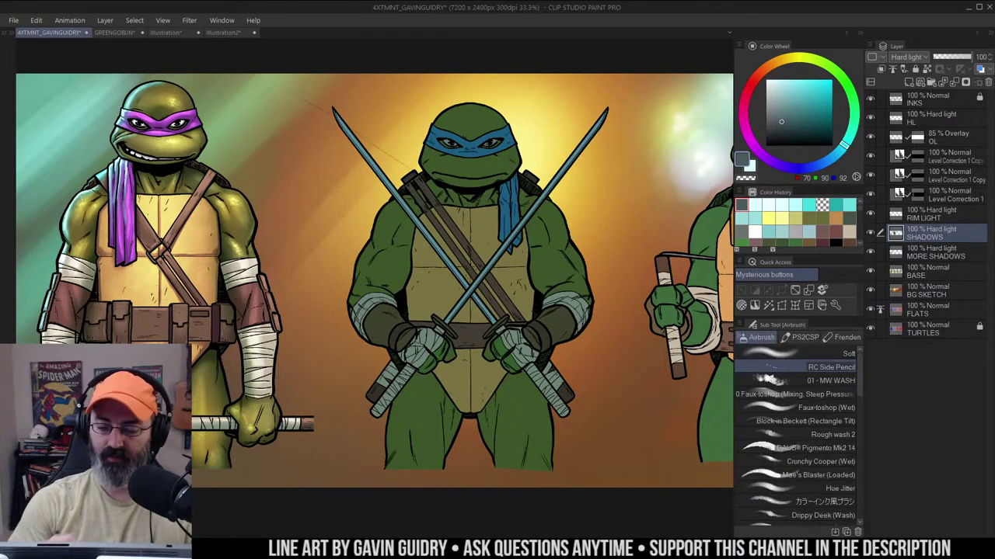
{"action": "left_click_drag", "start_coordinate": [376, 208], "coordinate": [246, 141]}
{"action": "left_click_drag", "start_coordinate": [353, 262], "coordinate": [178, 251]}
{"action": "left_click_drag", "start_coordinate": [520, 156], "coordinate": [629, 76]}
{"action": "left_click_drag", "start_coordinate": [561, 210], "coordinate": [703, 183]}
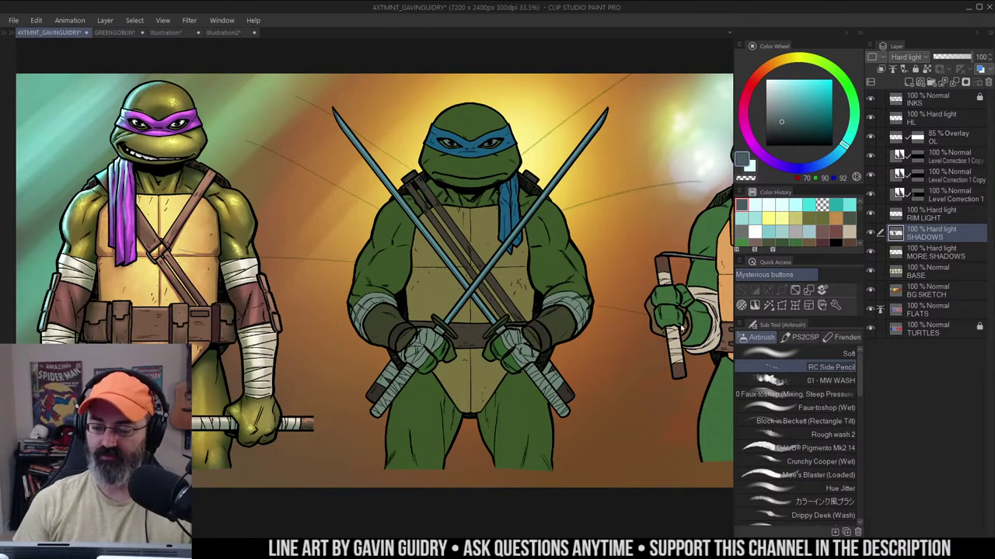
{"action": "key", "text": "ctrl+z"}
{"action": "key", "text": "ctrl+z"}
{"action": "key", "text": "ctrl+z"}
{"action": "key", "text": "ctrl+z"}
{"action": "key", "text": "ctrl+z"}
{"action": "key", "text": "ctrl+z"}
Try painting yellow light sampled from the background glow along the blue-masked turtle's shoulders and upper arms on the SHADOWS layer
{"action": "left_click", "coordinate": [536, 110], "text": "alt"}
{"action": "left_click_drag", "start_coordinate": [393, 199], "coordinate": [351, 298]}
{"action": "left_click_drag", "start_coordinate": [538, 191], "coordinate": [566, 241]}
{"action": "left_click_drag", "start_coordinate": [546, 202], "coordinate": [585, 264]}
{"action": "left_click_drag", "start_coordinate": [570, 247], "coordinate": [583, 270]}
Undo the yellow strokes on the blue-masked turtle's shoulders and clear the selection
{"action": "key", "text": "ctrl+z"}
{"action": "key", "text": "ctrl+z"}
{"action": "key", "text": "ctrl+z"}
{"action": "key", "text": "ctrl+z"}
{"action": "key", "text": "ctrl+z"}
{"action": "key", "text": "ctrl+z"}
{"action": "key", "text": "ctrl+z"}
{"action": "key", "text": "ctrl+z"}
{"action": "key", "text": "ctrl+z"}
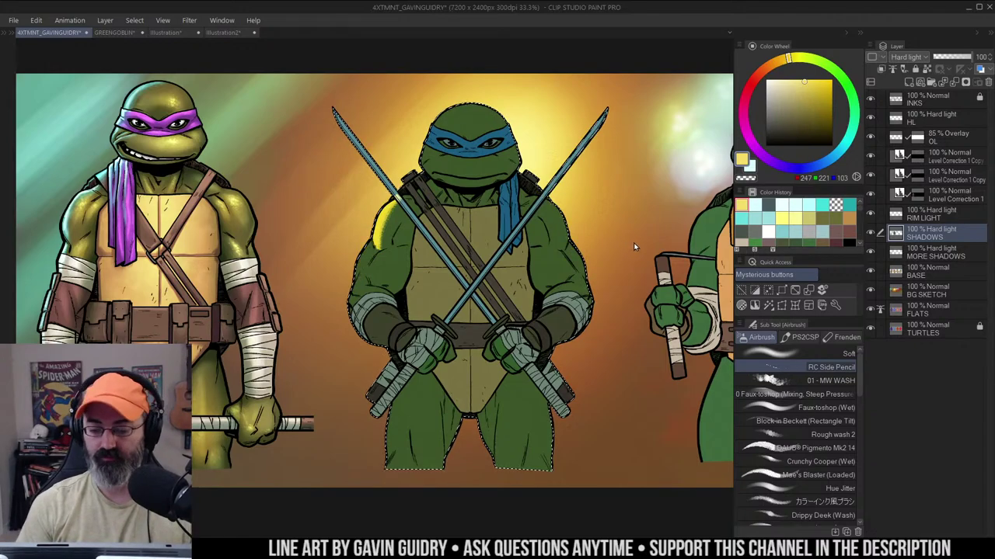
{"action": "key", "text": "ctrl+d"}
{"action": "key", "text": "m"}
{"action": "left_click_drag", "start_coordinate": [588, 176], "coordinate": [574, 158]}
{"action": "key", "text": "alt+space"}
{"action": "scroll", "coordinate": [551, 211], "scroll_direction": "down", "scroll_amount": 1}
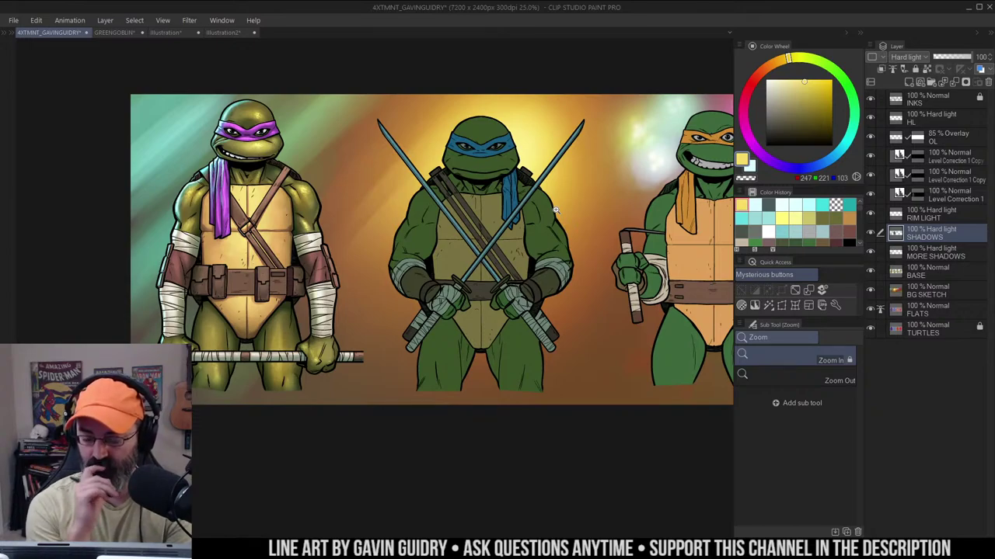
Try painting yellow highlights on the blue-masked turtle's head, shoulders, arms and hands on the HL layer with the RC Side Pencil
{"action": "left_click", "coordinate": [931, 118]}
{"action": "key", "text": "b"}
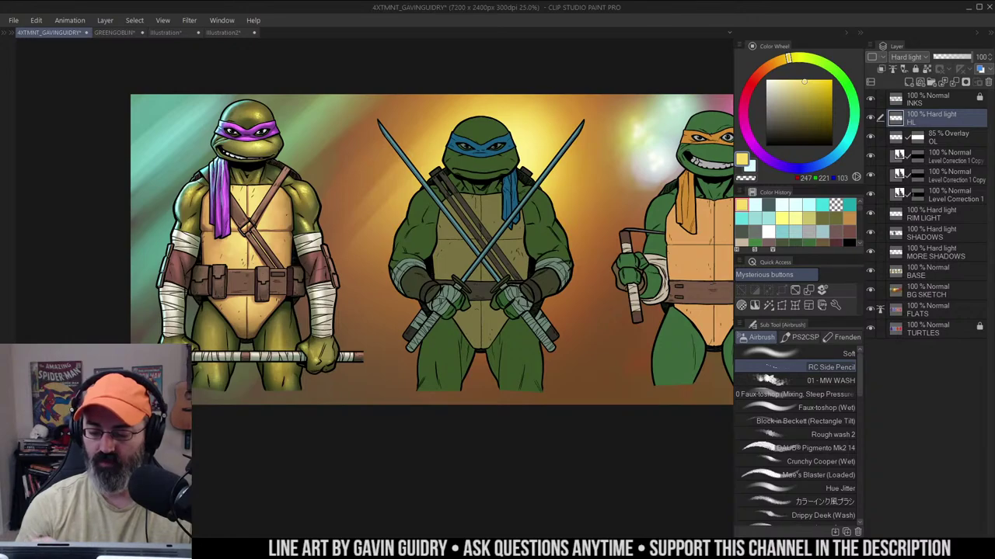
{"action": "mouse_move", "coordinate": [426, 183]}
{"action": "left_mouse_down"}
{"action": "mouse_move", "coordinate": [422, 204]}
{"action": "mouse_move", "coordinate": [427, 183]}
{"action": "left_mouse_up"}
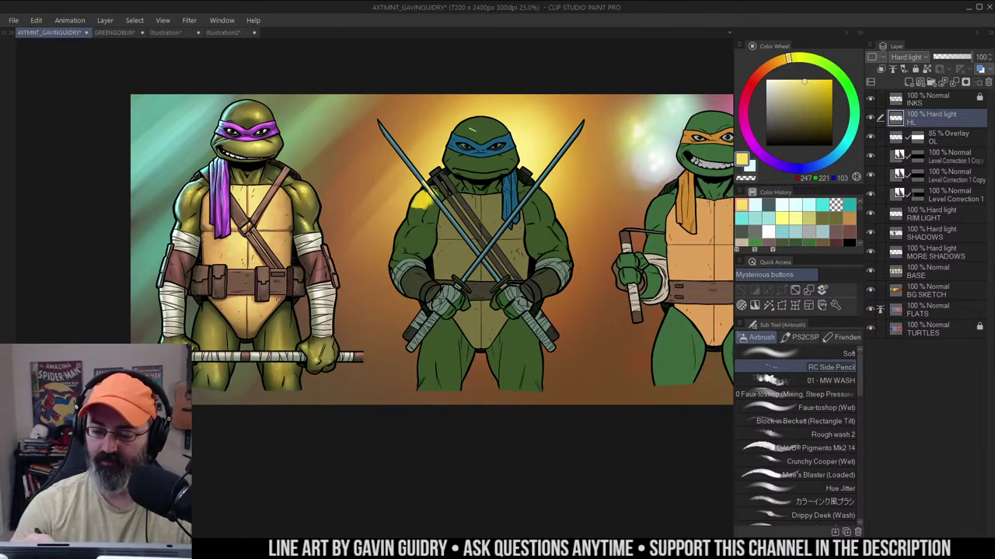
{"action": "mouse_move", "coordinate": [445, 131]}
{"action": "left_mouse_down"}
{"action": "mouse_move", "coordinate": [486, 120]}
{"action": "mouse_move", "coordinate": [505, 129]}
{"action": "mouse_move", "coordinate": [455, 155]}
{"action": "mouse_move", "coordinate": [512, 155]}
{"action": "left_mouse_up"}
{"action": "mouse_move", "coordinate": [526, 187]}
{"action": "left_mouse_down"}
{"action": "mouse_move", "coordinate": [544, 200]}
{"action": "mouse_move", "coordinate": [561, 252]}
{"action": "left_mouse_up"}
{"action": "left_click", "coordinate": [560, 204], "text": "alt"}
{"action": "left_click", "coordinate": [560, 203], "text": "alt"}
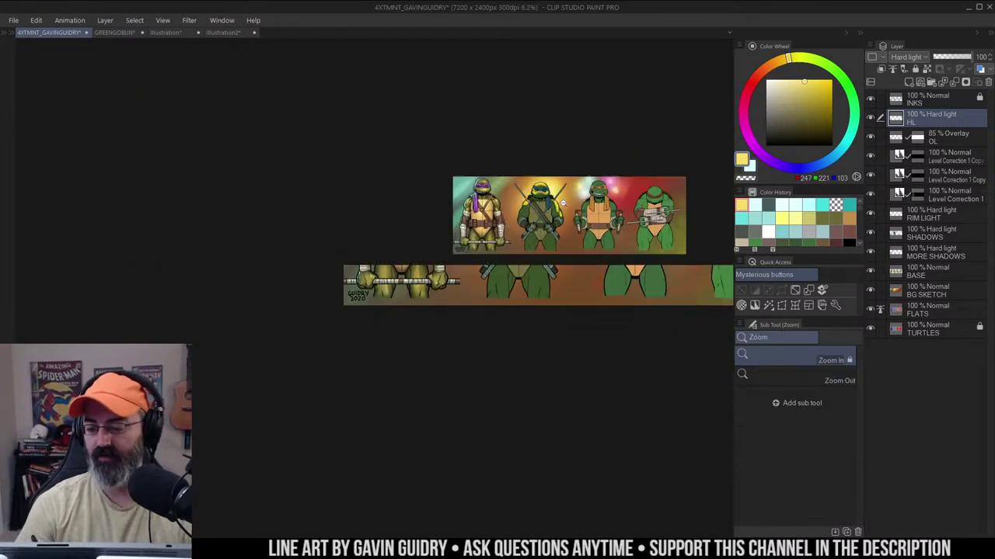
{"action": "left_click", "coordinate": [553, 215]}
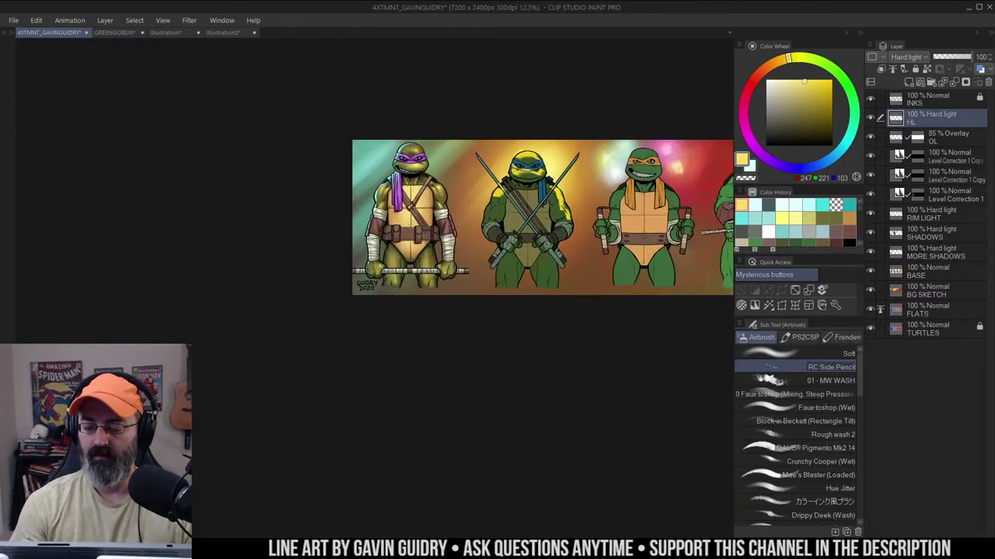
{"action": "mouse_move", "coordinate": [489, 204]}
{"action": "left_mouse_down"}
{"action": "mouse_move", "coordinate": [507, 238]}
{"action": "mouse_move", "coordinate": [565, 230]}
{"action": "left_mouse_up"}
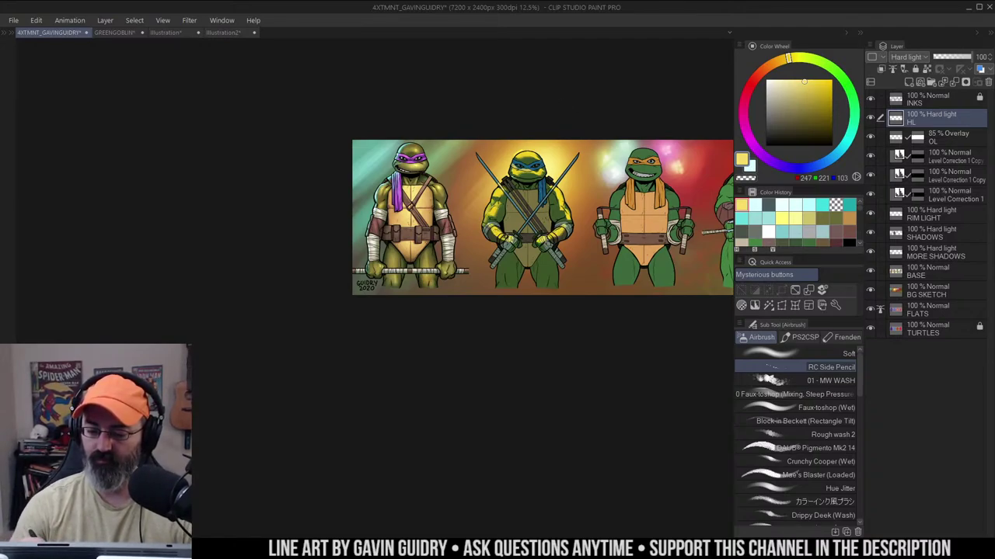
{"action": "mouse_move", "coordinate": [523, 169]}
{"action": "left_mouse_down"}
{"action": "mouse_move", "coordinate": [536, 174]}
{"action": "mouse_move", "coordinate": [532, 154]}
{"action": "left_mouse_up"}
{"action": "left_click", "coordinate": [559, 180], "text": "alt"}
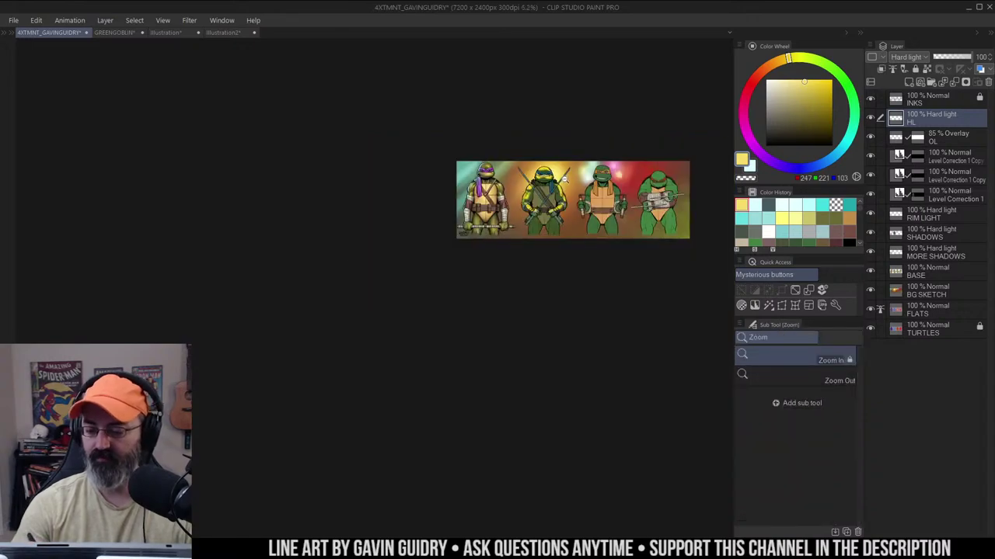
{"action": "left_click_drag", "start_coordinate": [582, 192], "coordinate": [551, 190]}
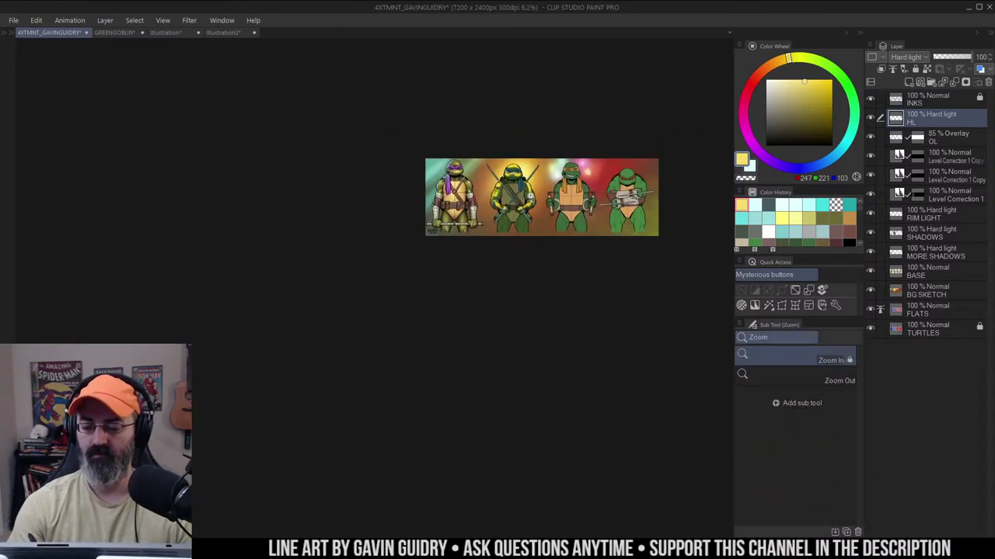
{"action": "left_click", "coordinate": [529, 186]}
Undo all the yellow highlight strokes on the blue-masked turtle
{"action": "key", "text": "ctrl+z"}
{"action": "key", "text": "ctrl+z"}
{"action": "key", "text": "ctrl+z"}
{"action": "key", "text": "ctrl+z"}
{"action": "key", "text": "ctrl+z"}
{"action": "key", "text": "ctrl+z"}
{"action": "key", "text": "ctrl+z"}
{"action": "key", "text": "ctrl+z"}
{"action": "key", "text": "ctrl+z"}
{"action": "key", "text": "ctrl+z"}
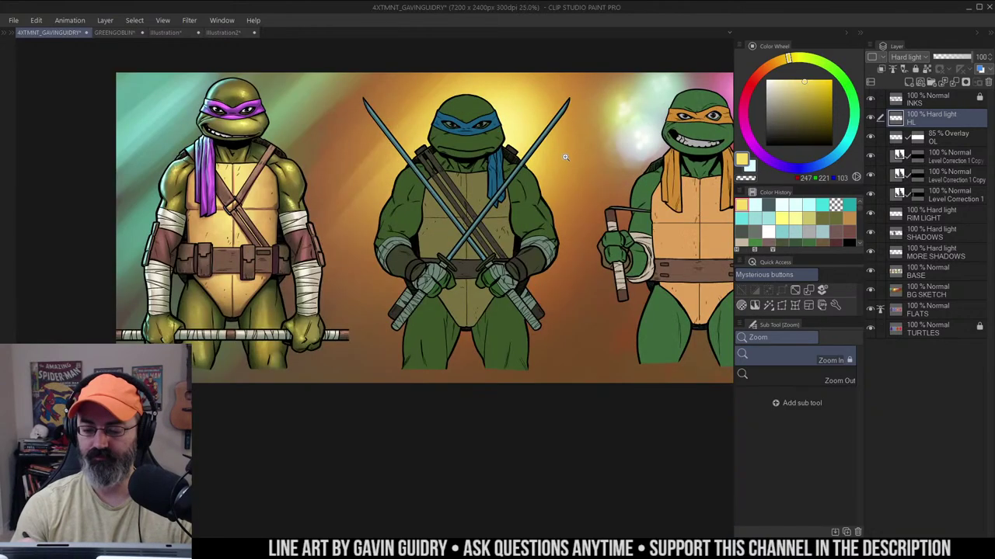
{"action": "left_click", "coordinate": [524, 192]}
{"action": "key", "text": "m"}
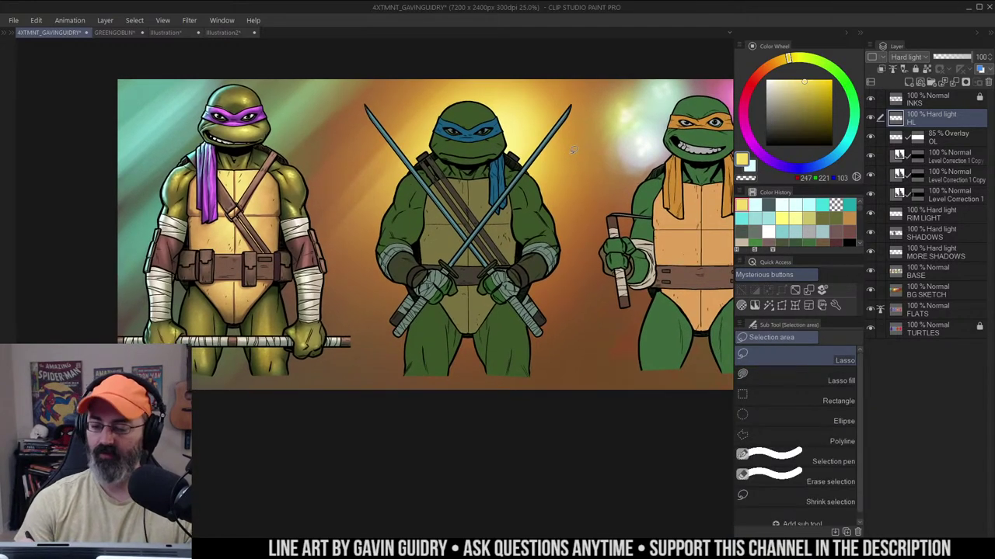
{"action": "left_click_drag", "start_coordinate": [573, 150], "coordinate": [588, 146]}
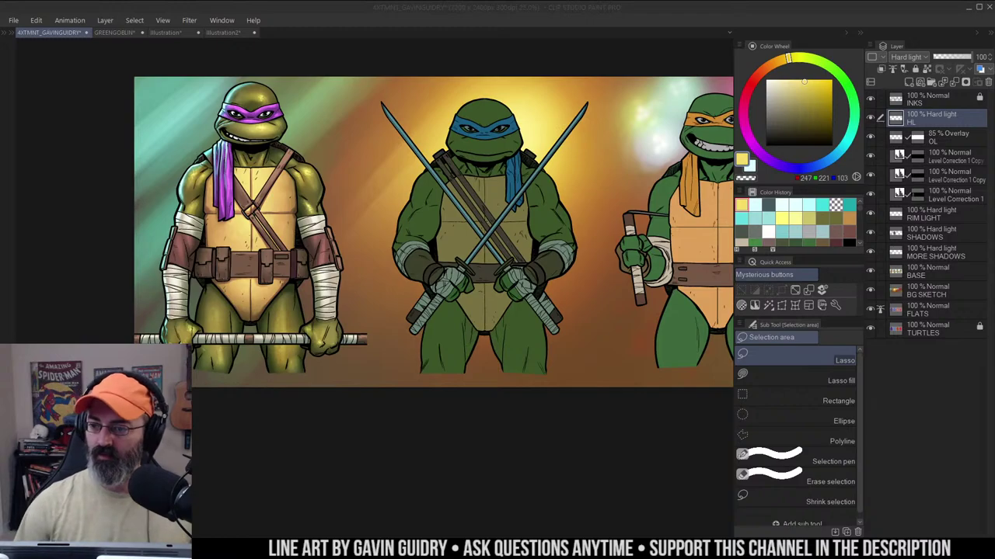
{"action": "left_click_drag", "start_coordinate": [576, 164], "coordinate": [585, 179]}
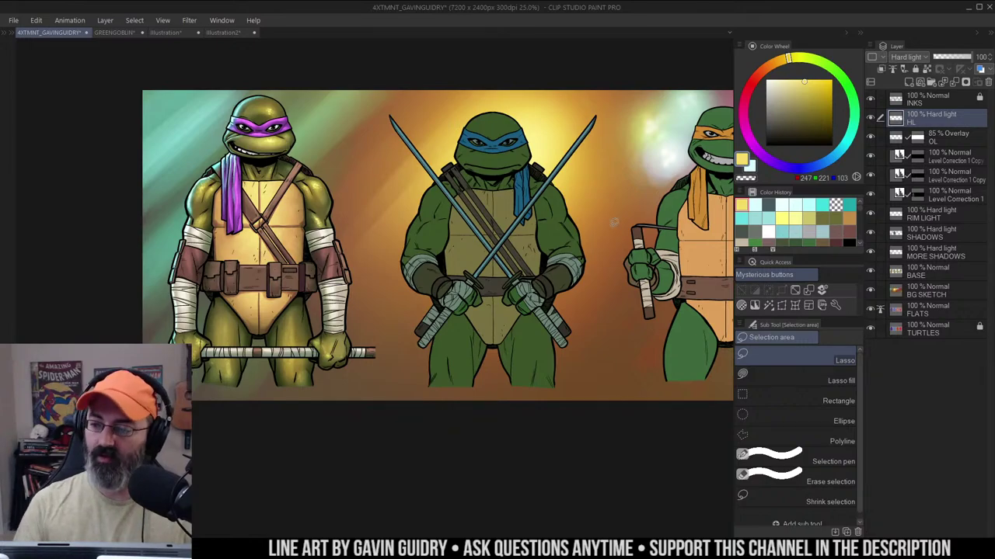
{"action": "left_click_drag", "start_coordinate": [584, 199], "coordinate": [552, 203]}
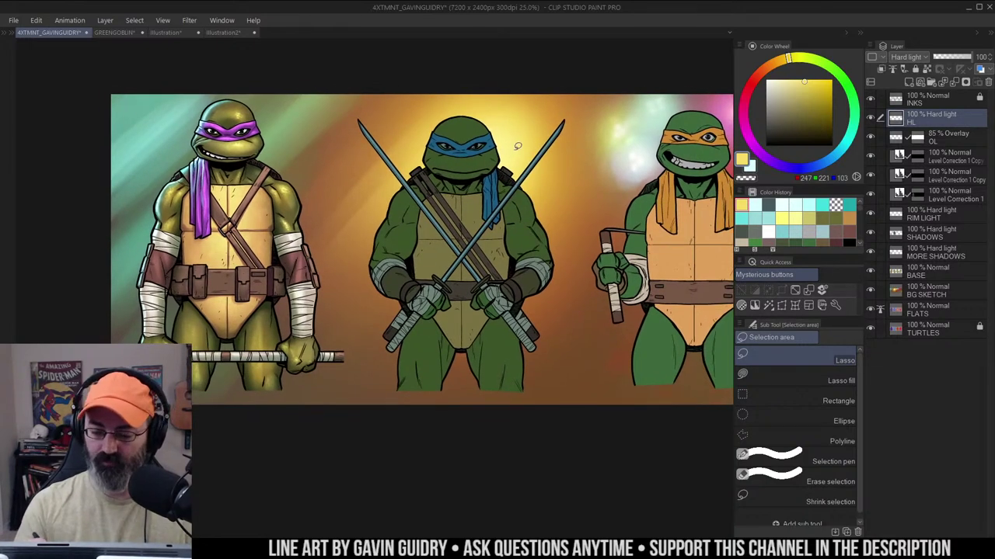
Select the blue-masked turtle's silhouette again by lassoing it and subtracting the background, and hide the selection border
{"action": "mouse_move", "coordinate": [364, 153]}
{"action": "left_mouse_down"}
{"action": "mouse_move", "coordinate": [551, 79]}
{"action": "mouse_move", "coordinate": [579, 311]}
{"action": "mouse_move", "coordinate": [340, 200]}
{"action": "mouse_move", "coordinate": [348, 160]}
{"action": "left_mouse_up"}
{"action": "key", "text": "w"}
{"action": "left_click", "coordinate": [599, 148], "text": "alt"}
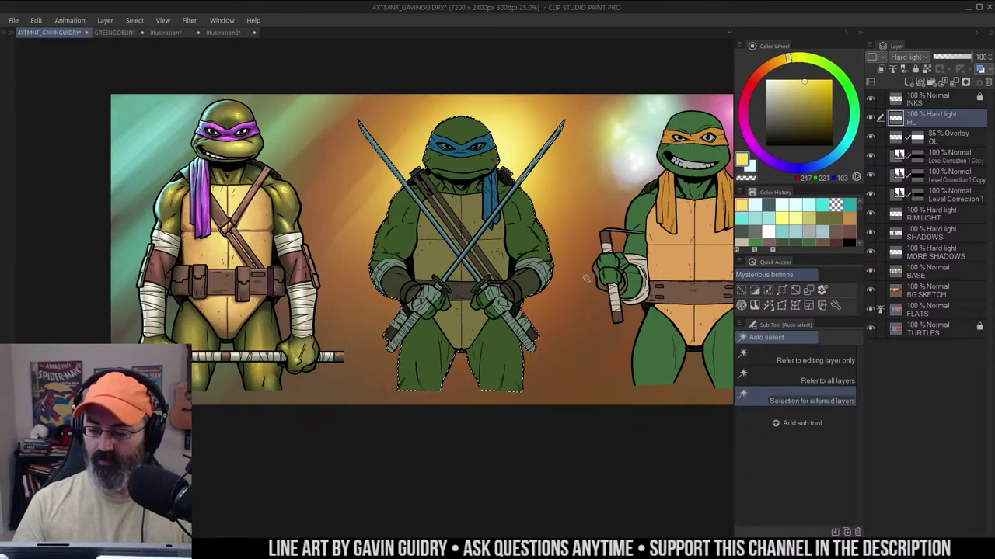
{"action": "key", "text": "ctrl+d"}
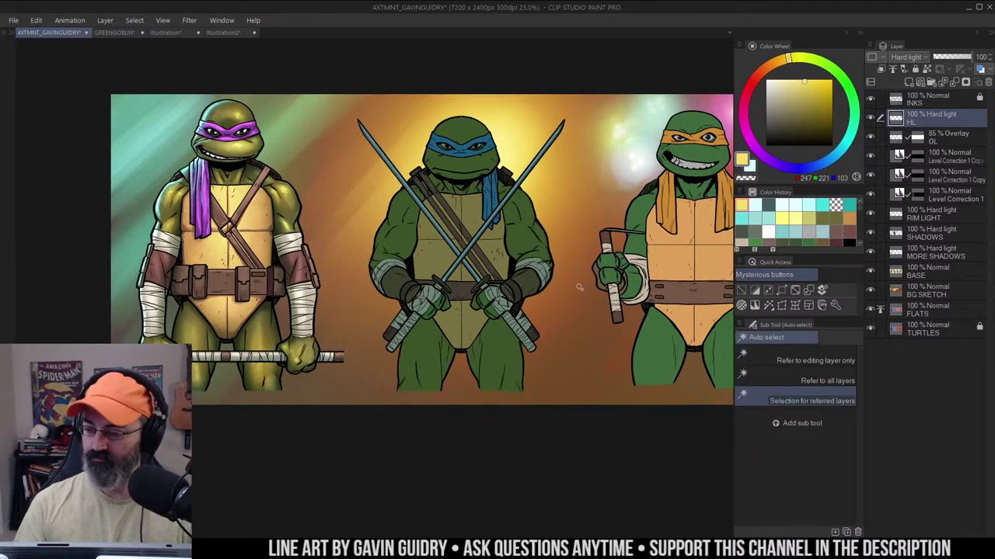
Adjust the blue-masked turtle's shadow fill on the SHADOWS layer to saturation -65 and luminosity -2, and check it against the whole illustration
{"action": "left_click", "coordinate": [898, 238]}
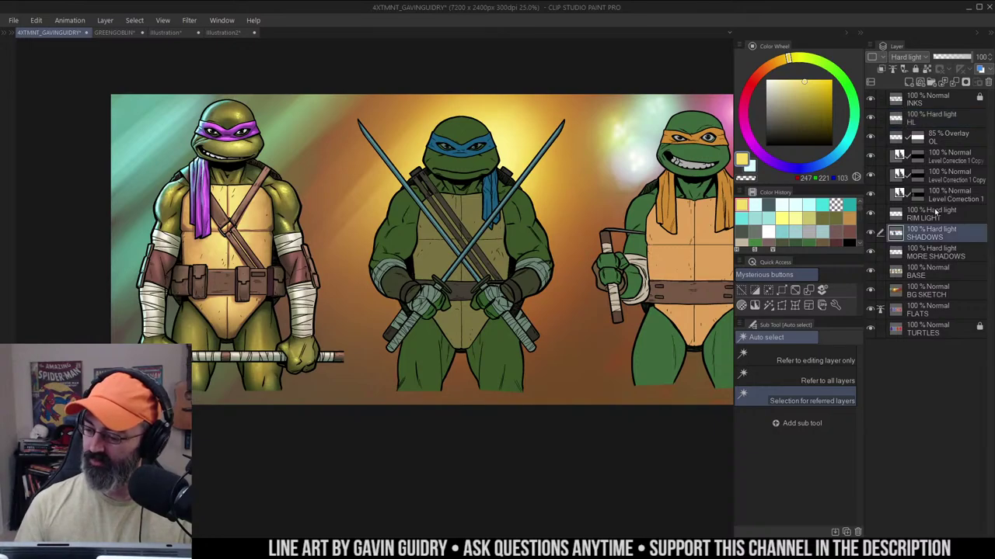
{"action": "key", "text": "ctrl+u"}
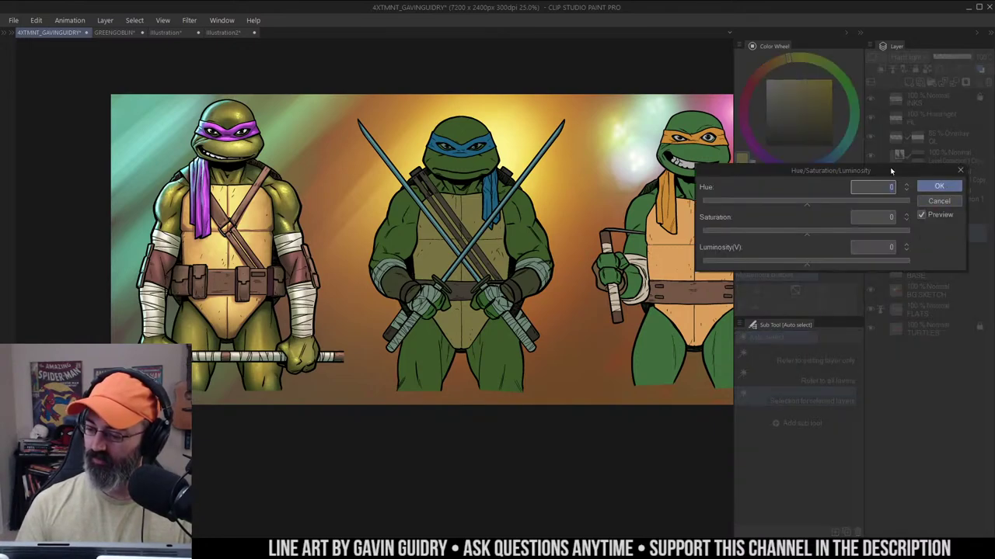
{"action": "left_click", "coordinate": [816, 233]}
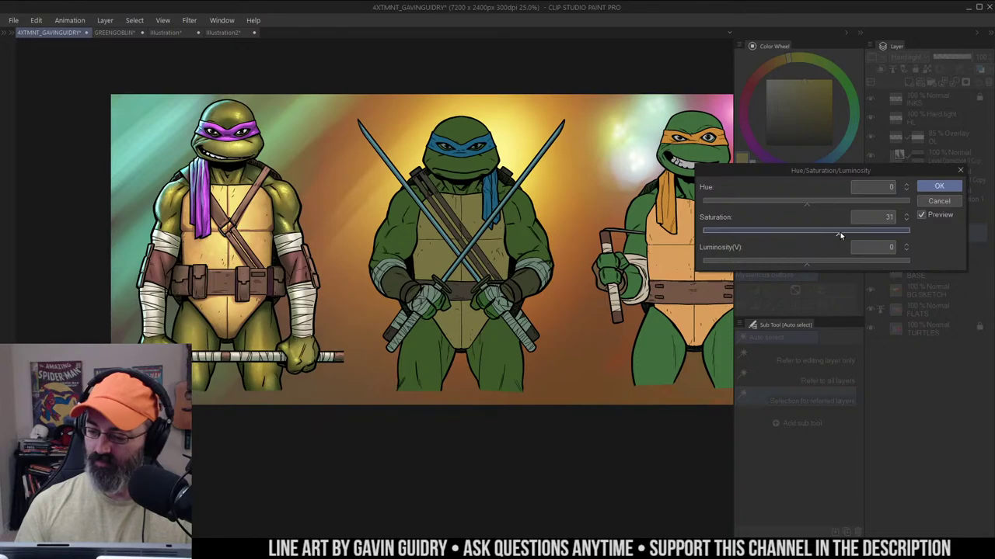
{"action": "left_click_drag", "start_coordinate": [816, 239], "coordinate": [739, 249]}
{"action": "left_click", "coordinate": [805, 268]}
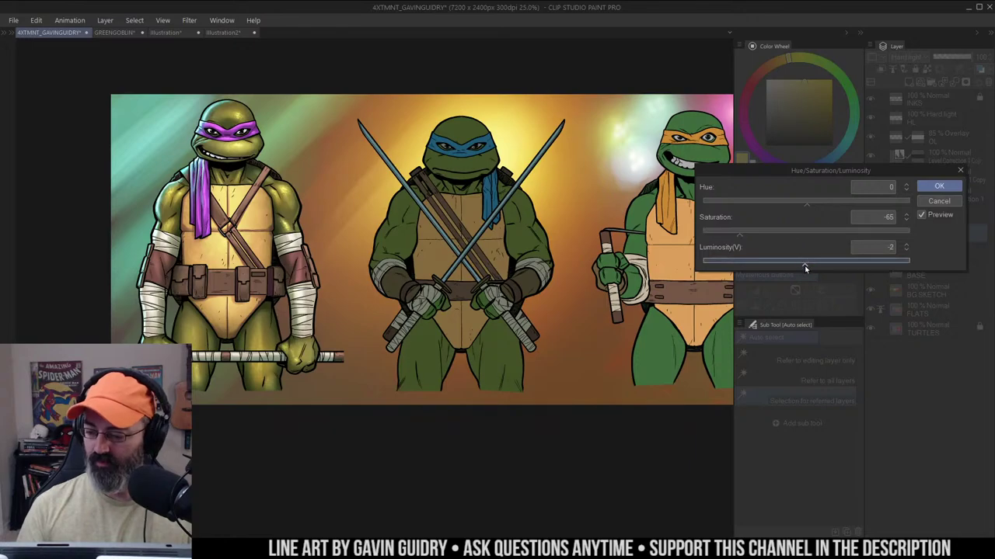
{"action": "left_click", "coordinate": [931, 189]}
{"action": "key", "text": "ctrl+space"}
{"action": "left_click_drag", "start_coordinate": [622, 215], "coordinate": [569, 216]}
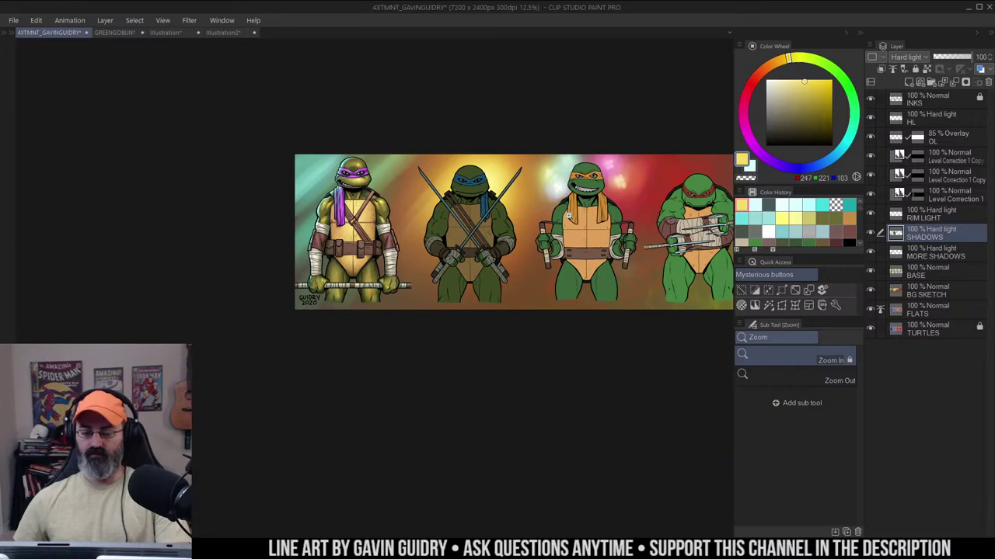
{"action": "scroll", "coordinate": [504, 173], "scroll_direction": "down", "scroll_amount": 2}
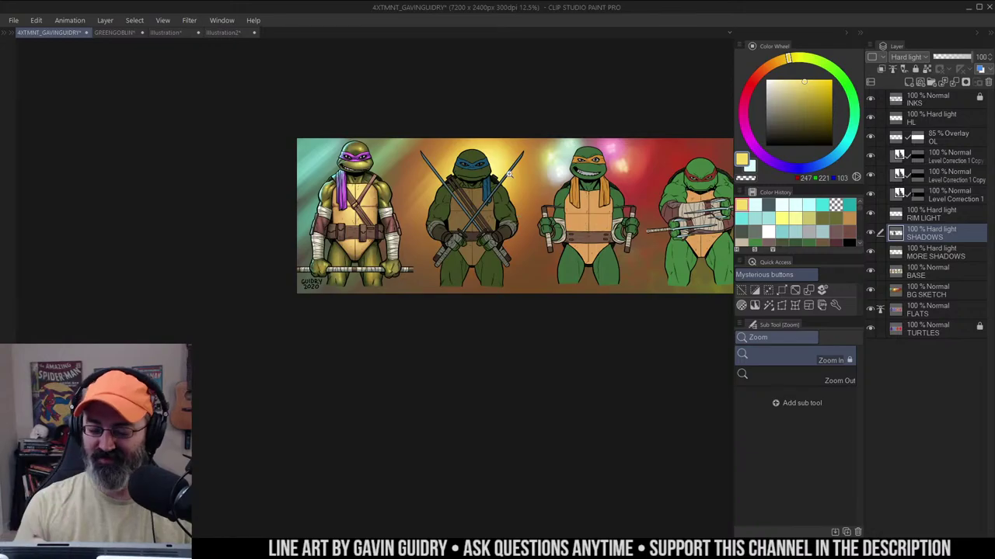
{"action": "left_click", "coordinate": [504, 193]}
{"action": "left_click", "coordinate": [505, 183]}
{"action": "left_click_drag", "start_coordinate": [513, 179], "coordinate": [610, 146]}
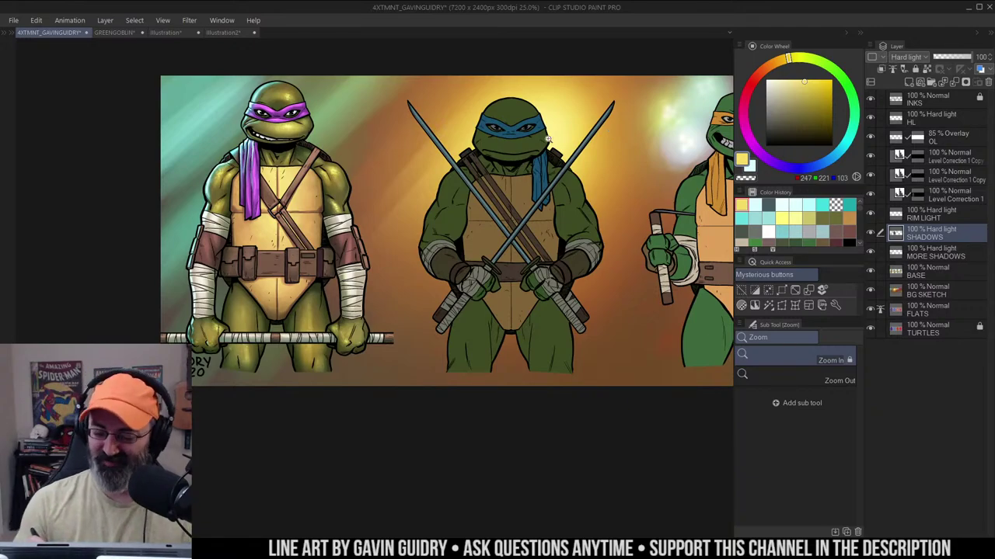
{"action": "left_click_drag", "start_coordinate": [582, 160], "coordinate": [551, 168]}
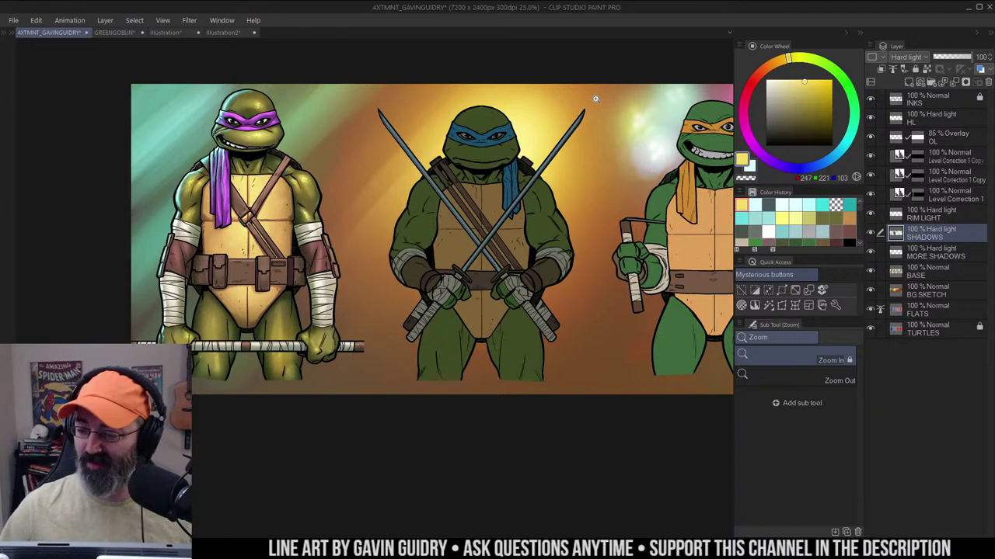
{"action": "key", "text": "m"}
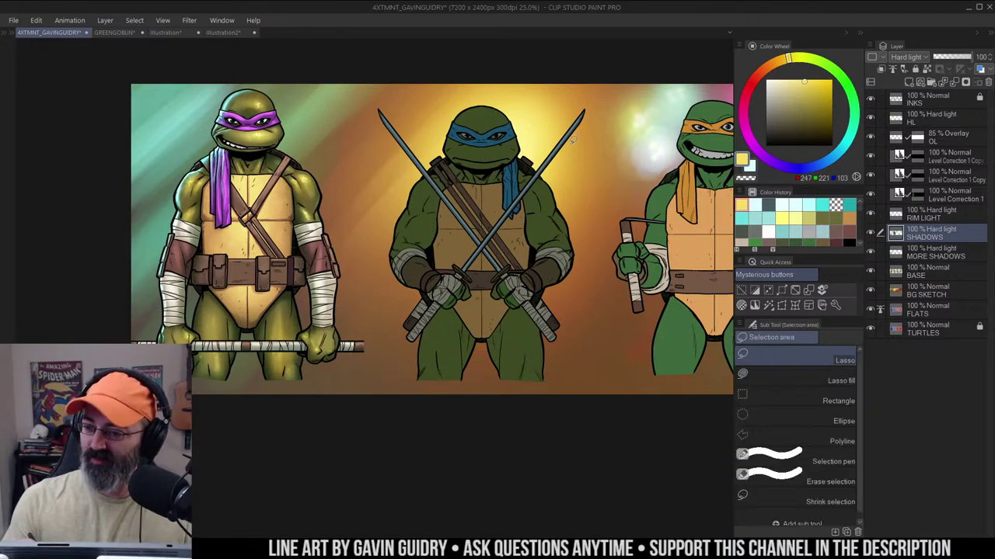
{"action": "left_click_drag", "start_coordinate": [572, 142], "coordinate": [567, 139]}
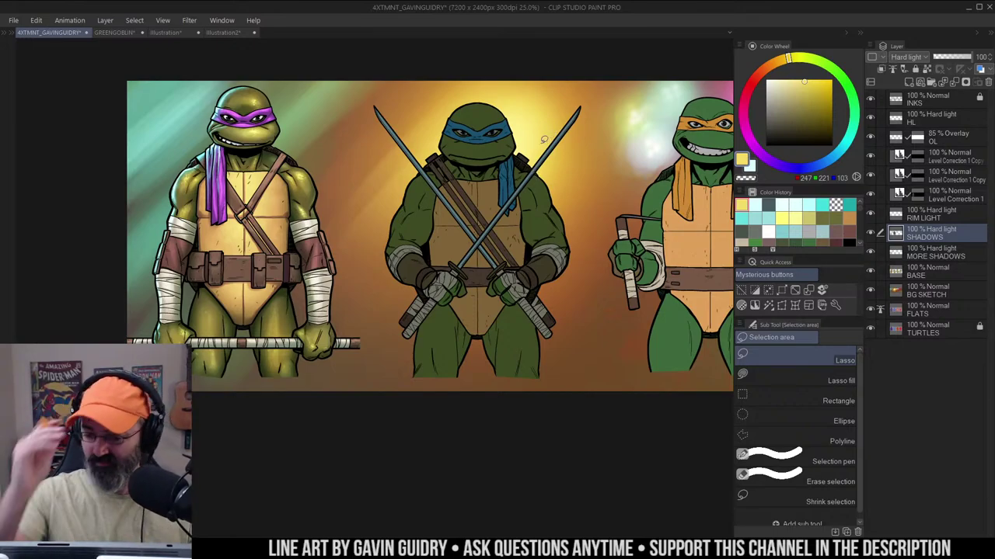
Add a layer mask to the SHADOWS layer for the blue-masked turtle's lighting
{"action": "key", "text": "ctrl+space"}
{"action": "left_click", "coordinate": [523, 187]}
{"action": "left_click_drag", "start_coordinate": [533, 166], "coordinate": [546, 212]}
{"action": "left_click", "coordinate": [533, 203]}
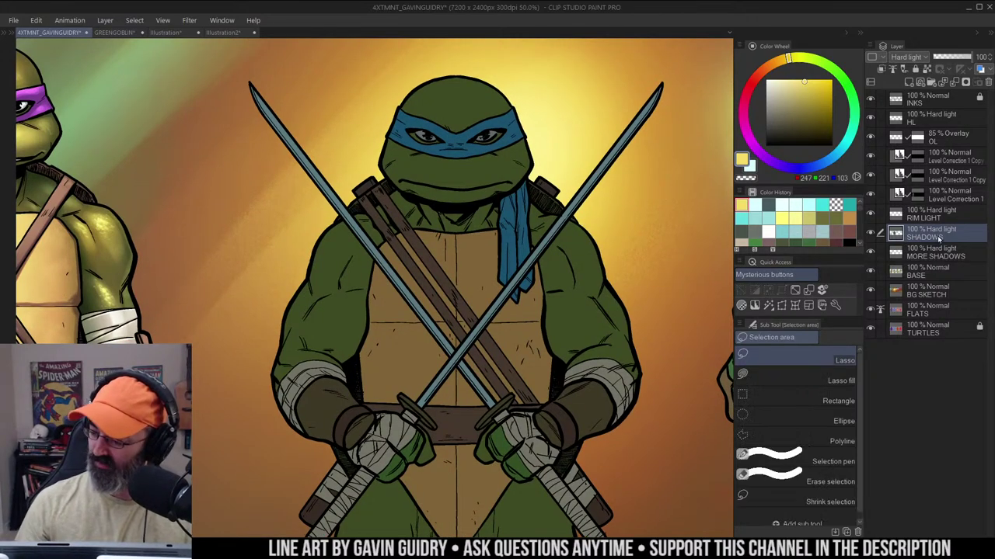
{"action": "left_click", "coordinate": [968, 82]}
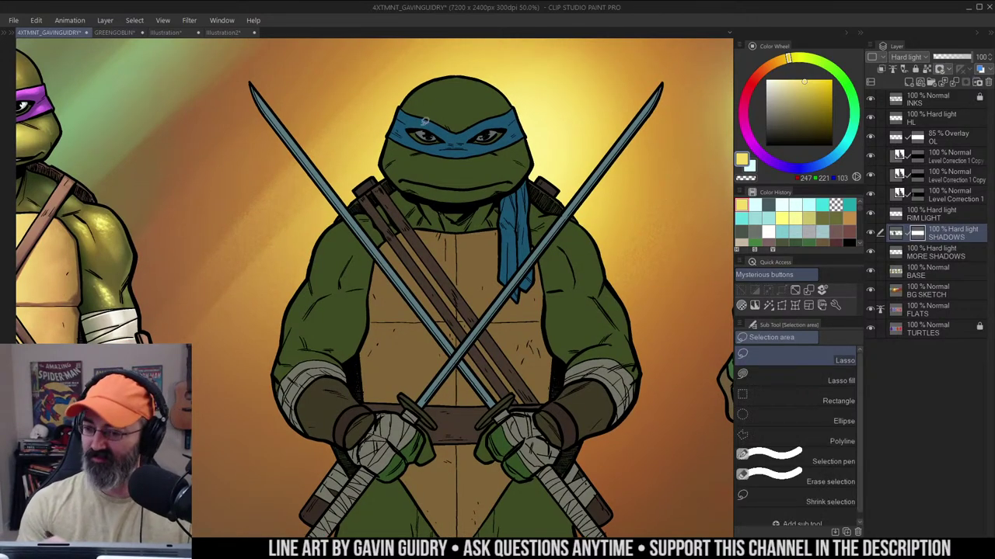
Try erasing the shadow from the blue-masked turtle's forehead on the SHADOWS mask with the RC Side Pencil, and undo it
{"action": "key", "text": "b"}
{"action": "left_click_drag", "start_coordinate": [457, 111], "coordinate": [477, 116]}
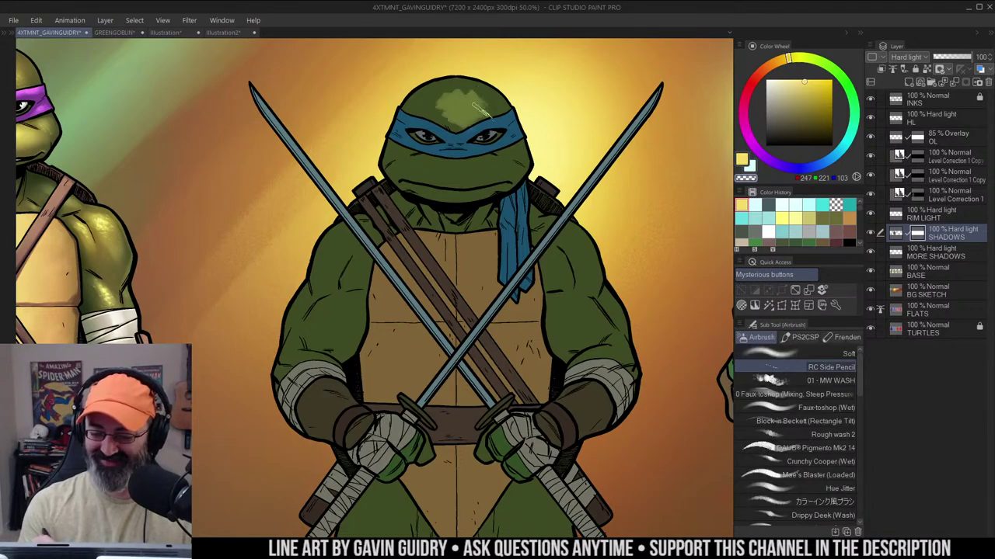
{"action": "key", "text": "ctrl+z"}
Select the background around the turtles with the Auto select tool
{"action": "key", "text": "slash"}
{"action": "left_click", "coordinate": [517, 183], "text": "alt"}
{"action": "left_click_drag", "start_coordinate": [578, 171], "coordinate": [567, 137]}
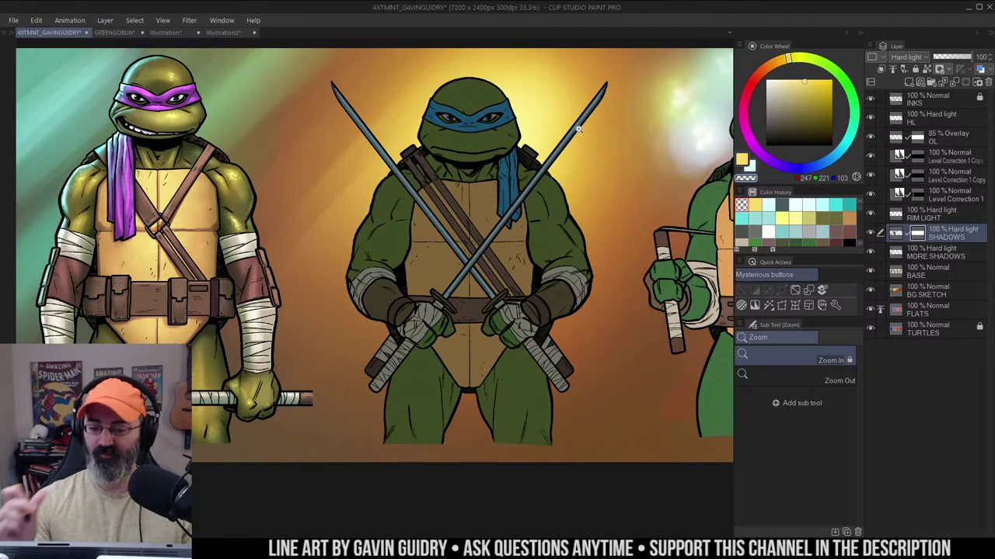
{"action": "left_click", "coordinate": [551, 117]}
{"action": "key", "text": "w"}
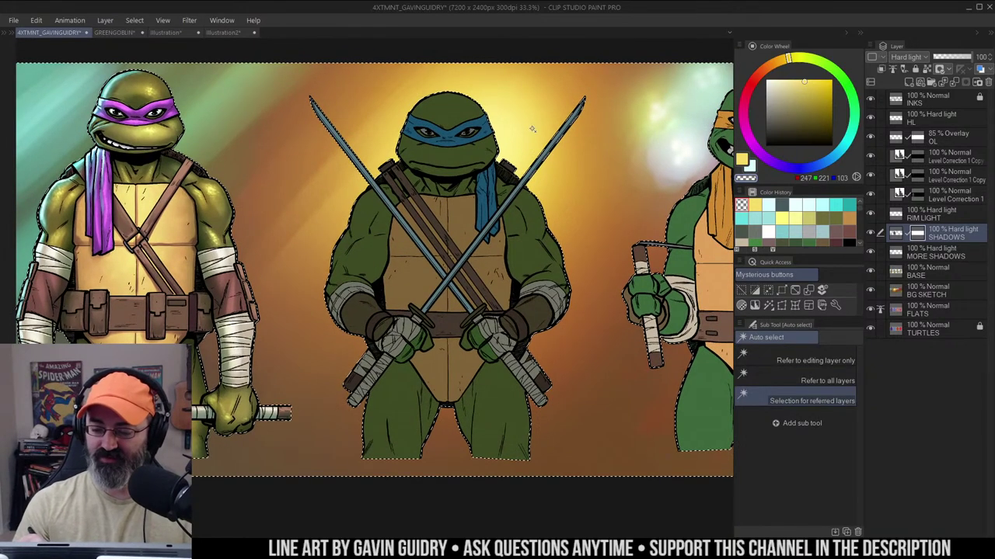
Switch to the Soft airbrush on the BG SKETCH layer and sample the glow's yellow with only that layer shown, undoing any trial stroke
{"action": "left_click", "coordinate": [921, 289]}
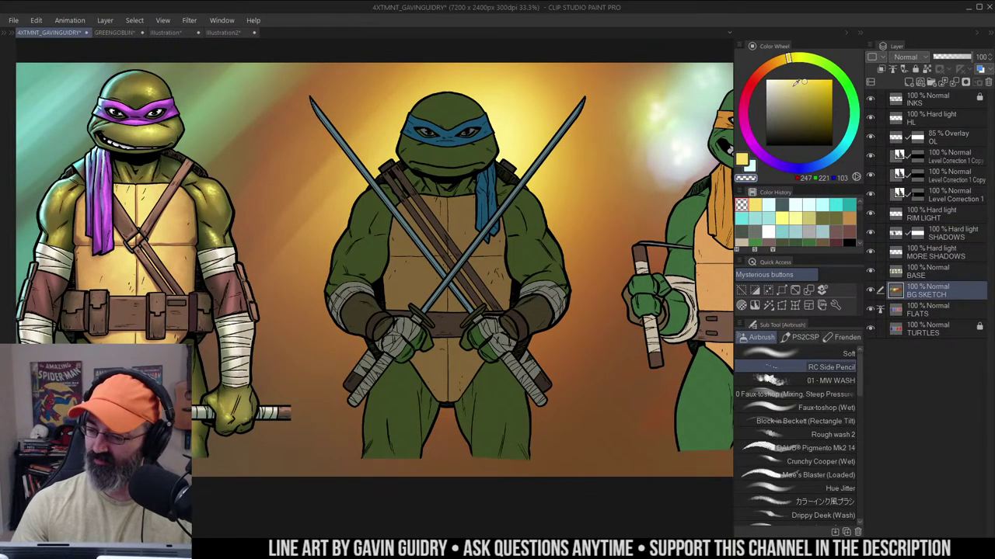
{"action": "key", "text": "b"}
{"action": "left_click", "coordinate": [848, 354]}
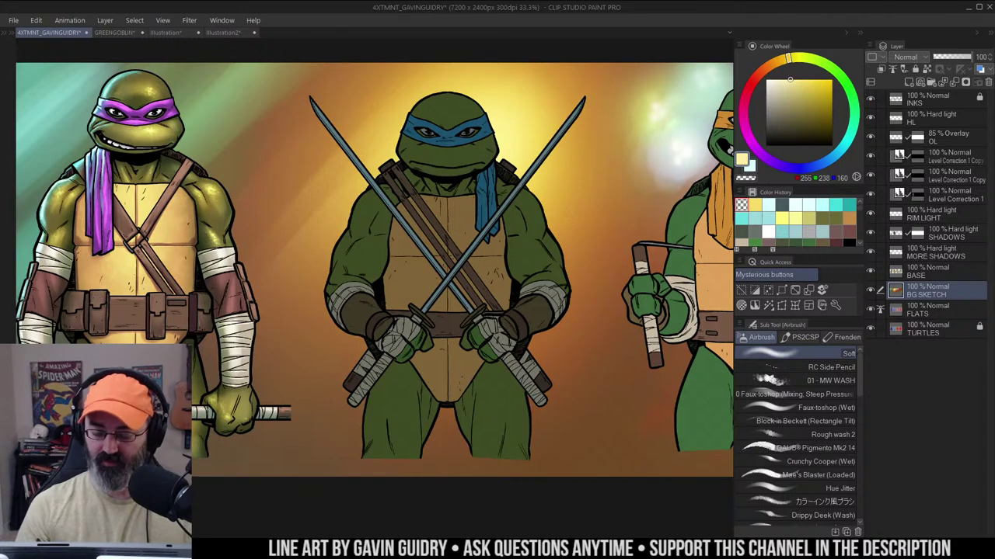
{"action": "mouse_move", "coordinate": [444, 170]}
{"action": "left_mouse_down"}
{"action": "mouse_move", "coordinate": [420, 192]}
{"action": "mouse_move", "coordinate": [460, 169]}
{"action": "left_mouse_up"}
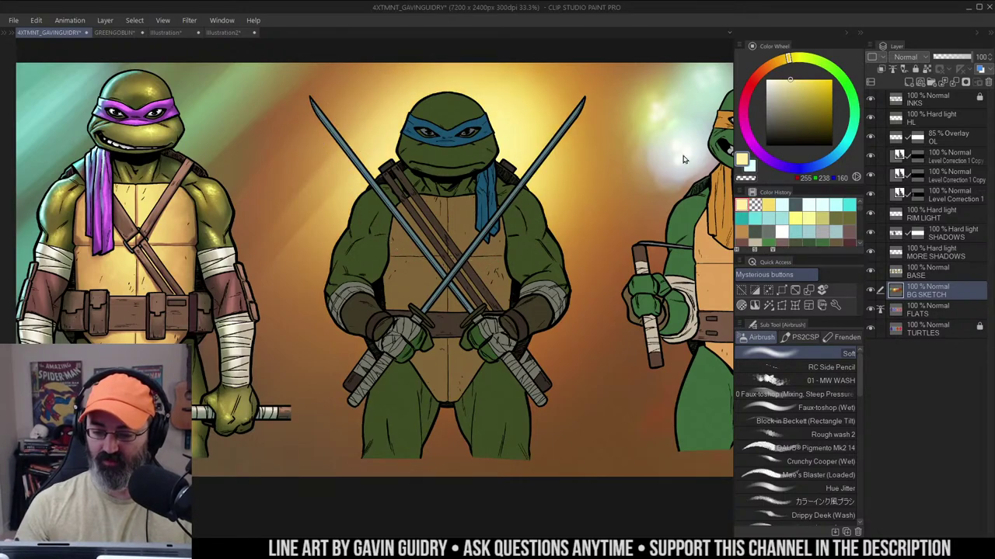
{"action": "key", "text": "ctrl+z"}
{"action": "left_click", "coordinate": [871, 290], "text": "alt"}
{"action": "left_click", "coordinate": [530, 120], "text": "alt"}
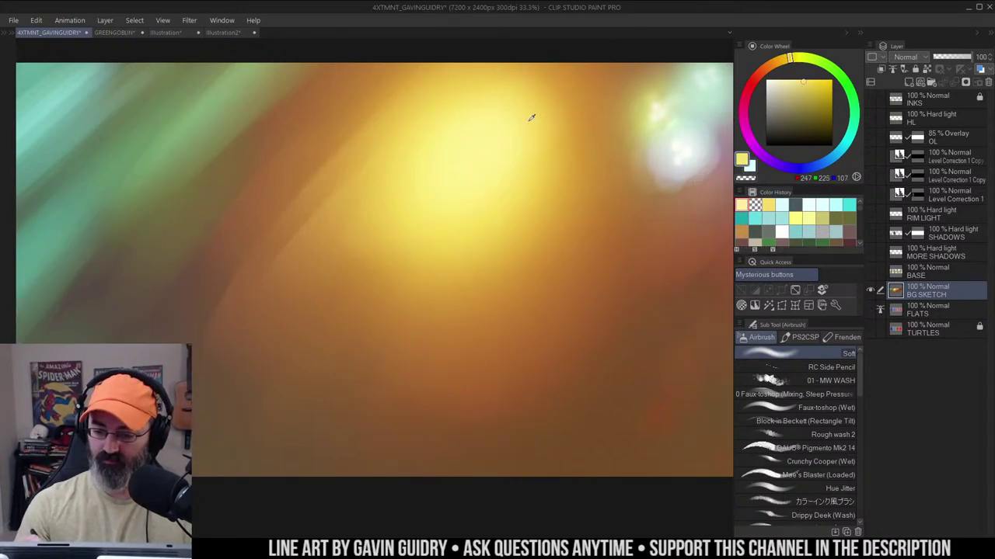
{"action": "left_click_drag", "start_coordinate": [532, 119], "coordinate": [546, 112]}
{"action": "left_click", "coordinate": [871, 290], "text": "alt"}
{"action": "left_click", "coordinate": [870, 290], "text": "alt"}
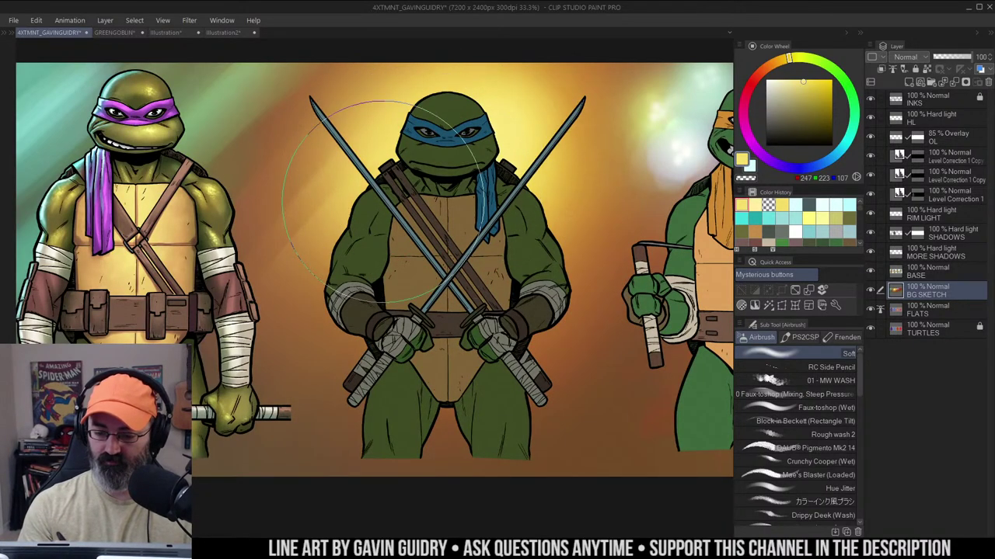
Airbrush a wider yellow glow behind the blue-masked turtle's arms, swords and legs on the BG SKETCH layer
{"action": "mouse_move", "coordinate": [505, 277]}
{"action": "left_mouse_down"}
{"action": "mouse_move", "coordinate": [422, 281]}
{"action": "mouse_move", "coordinate": [400, 309]}
{"action": "left_mouse_up"}
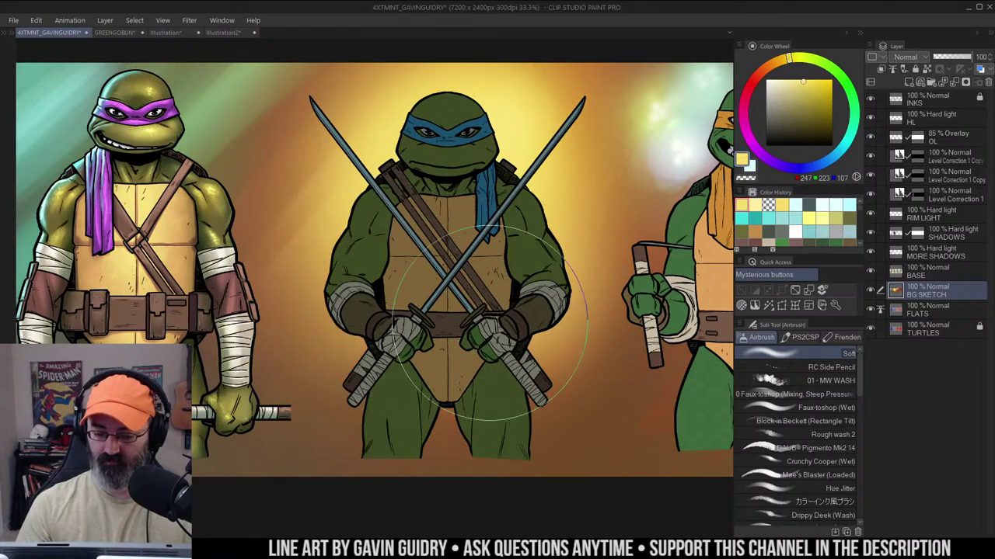
{"action": "mouse_move", "coordinate": [504, 314]}
{"action": "left_mouse_down"}
{"action": "mouse_move", "coordinate": [468, 375]}
{"action": "mouse_move", "coordinate": [489, 343]}
{"action": "mouse_move", "coordinate": [386, 208]}
{"action": "mouse_move", "coordinate": [417, 367]}
{"action": "mouse_move", "coordinate": [504, 121]}
{"action": "left_mouse_up"}
{"action": "left_click", "coordinate": [391, 139], "text": "alt"}
{"action": "mouse_move", "coordinate": [390, 146]}
{"action": "left_mouse_down"}
{"action": "mouse_move", "coordinate": [431, 162]}
{"action": "mouse_move", "coordinate": [408, 282]}
{"action": "mouse_move", "coordinate": [478, 153]}
{"action": "mouse_move", "coordinate": [495, 298]}
{"action": "mouse_move", "coordinate": [466, 342]}
{"action": "left_mouse_up"}
{"action": "key", "text": "["}
{"action": "key", "text": "ctrl+space"}
{"action": "left_click", "coordinate": [466, 208], "text": "alt"}
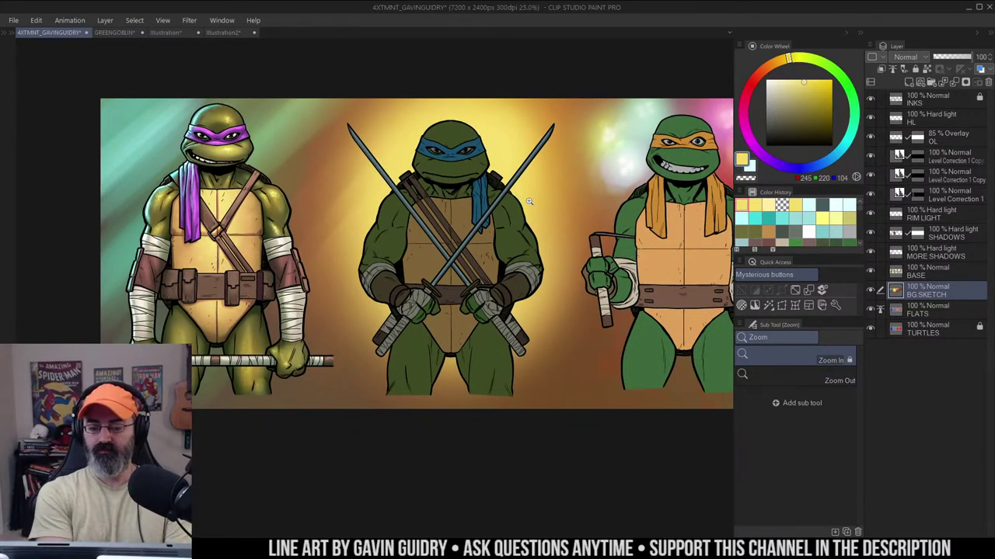
Erase the shadow along one side of the blue-masked turtle's face on the SHADOWS mask with the Faux-toshop (Mixing, Steep Pressure) brush
{"action": "left_click", "coordinate": [492, 152]}
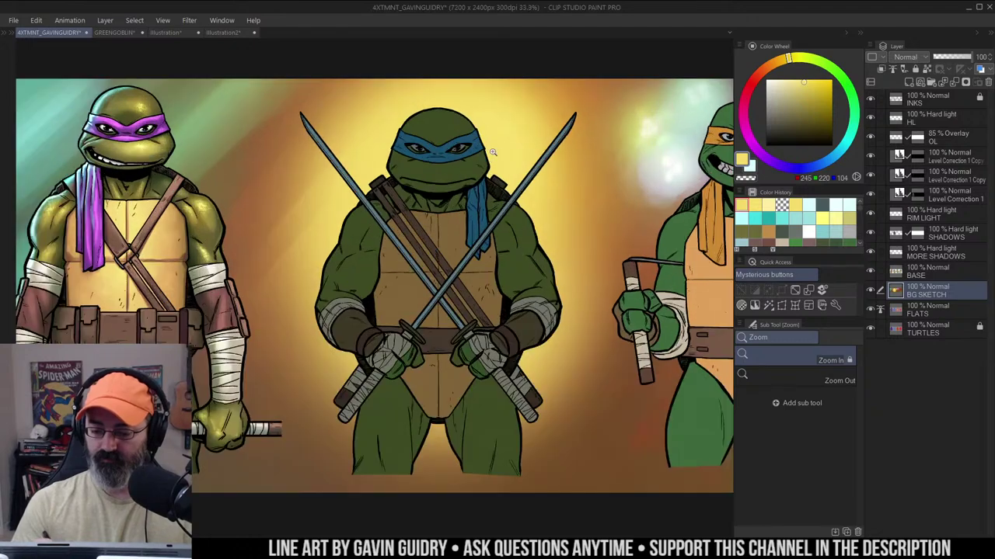
{"action": "left_click_drag", "start_coordinate": [479, 121], "coordinate": [531, 106]}
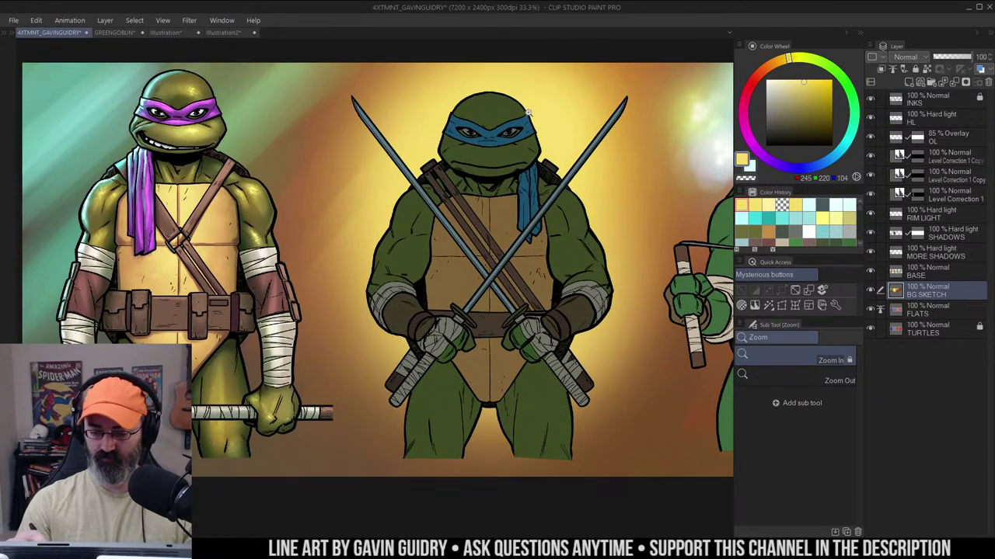
{"action": "left_click", "coordinate": [516, 103]}
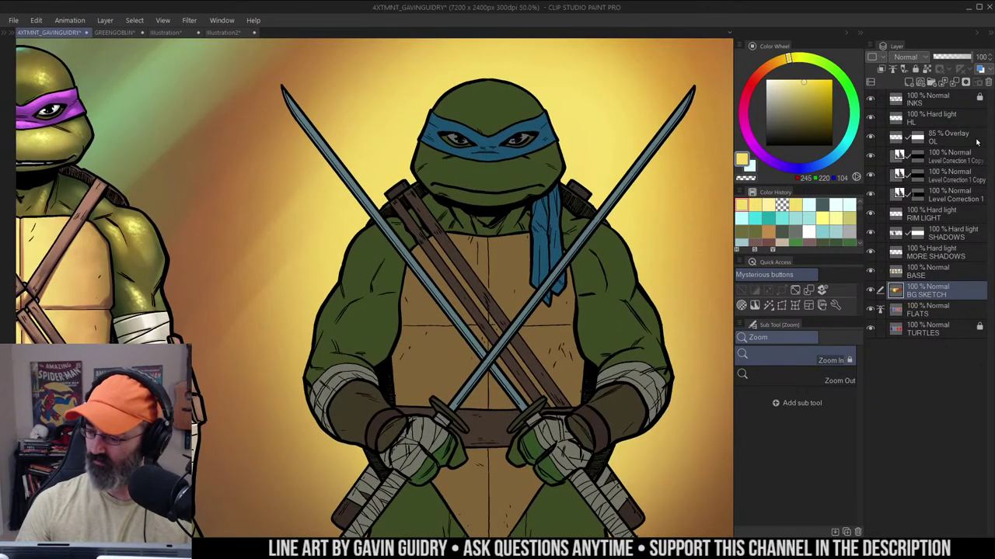
{"action": "left_click", "coordinate": [919, 235]}
{"action": "key", "text": "b"}
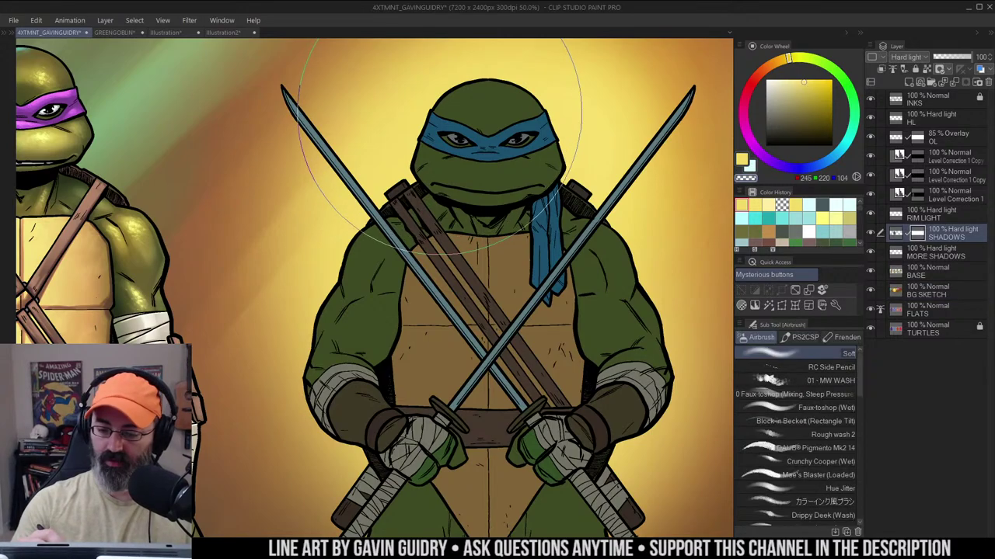
{"action": "left_click", "coordinate": [835, 394]}
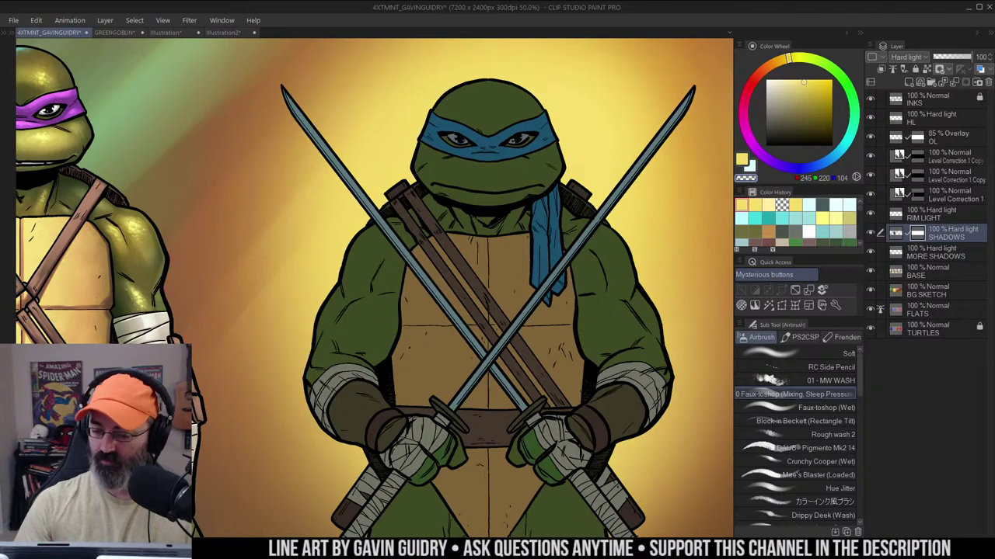
{"action": "left_click_drag", "start_coordinate": [423, 135], "coordinate": [413, 176]}
{"action": "left_click_drag", "start_coordinate": [428, 112], "coordinate": [422, 148]}
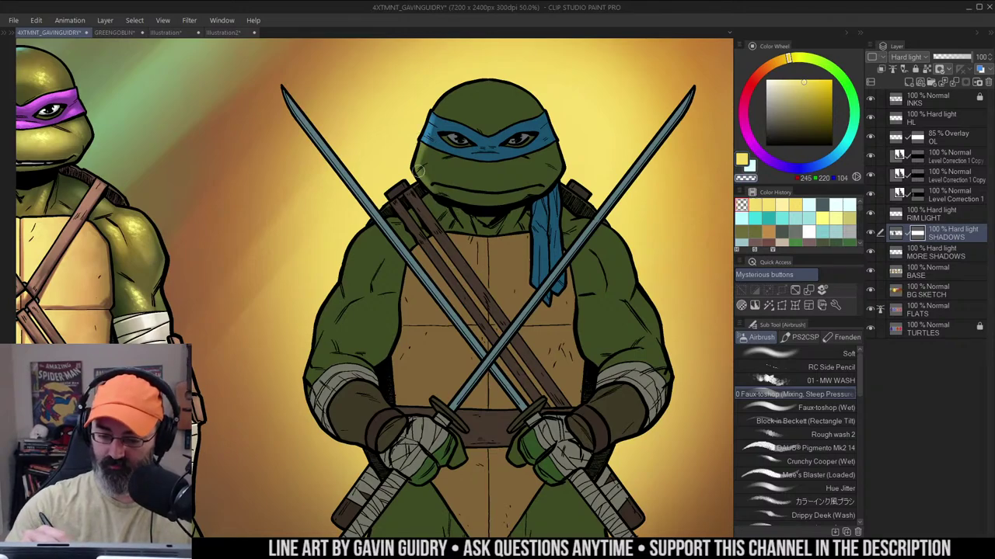
Examine the blue-masked turtle's face edge lighting against the glowing background, both close up and alongside the neighbouring turtles
{"action": "left_click", "coordinate": [542, 173], "text": "alt"}
{"action": "left_click", "coordinate": [543, 173], "text": "alt"}
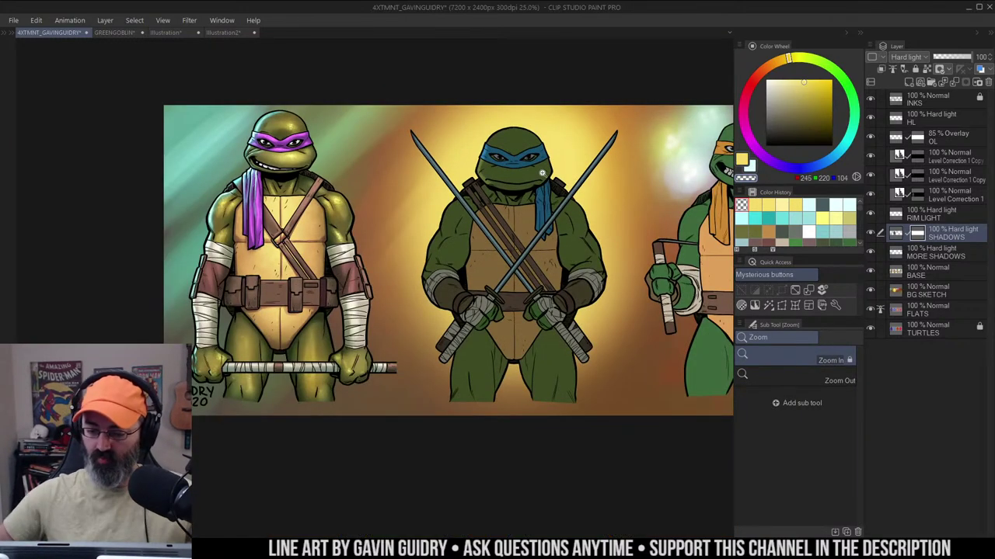
{"action": "left_click", "coordinate": [515, 174], "text": "ctrl"}
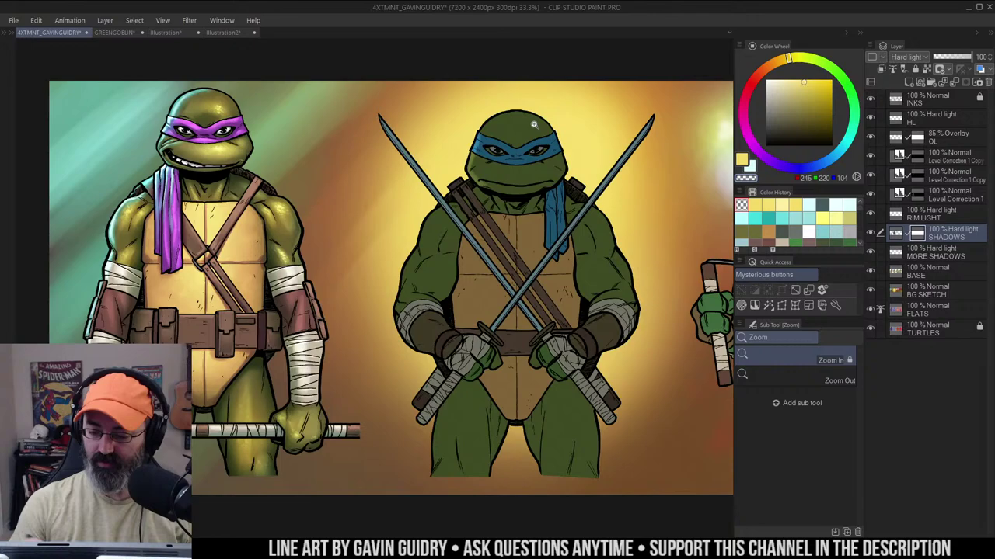
{"action": "left_click", "coordinate": [484, 186], "text": "ctrl"}
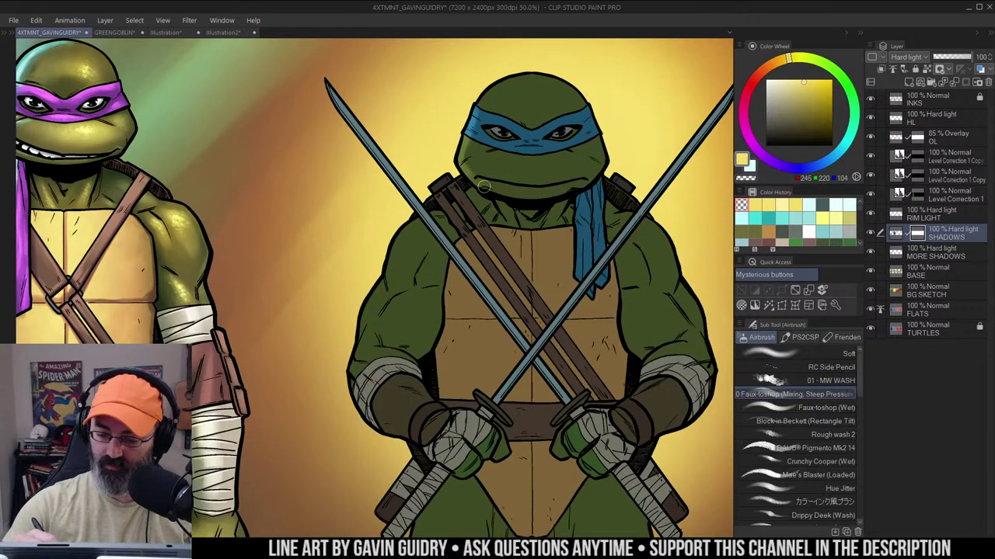
{"action": "left_click", "coordinate": [479, 179], "text": "ctrl+alt"}
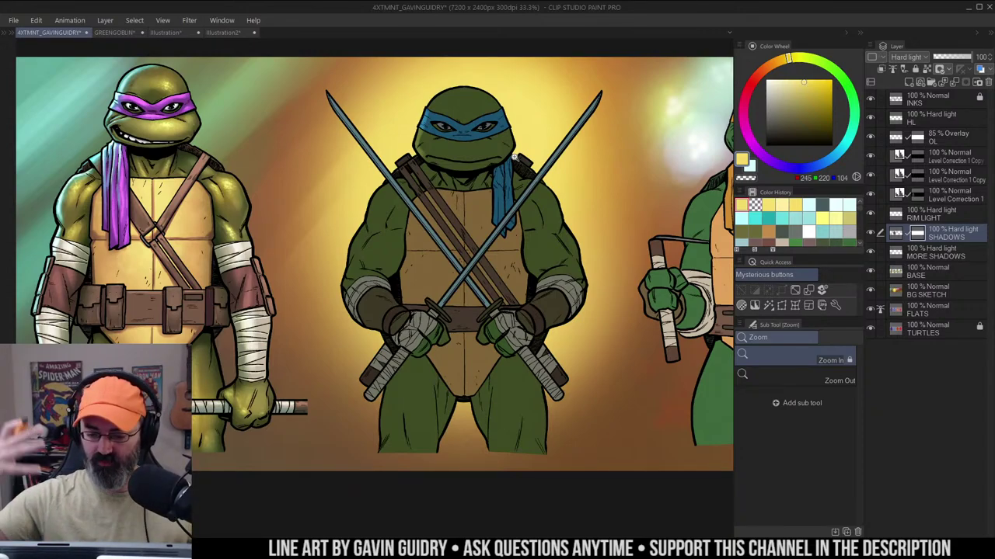
{"action": "left_click", "coordinate": [474, 153], "text": "ctrl"}
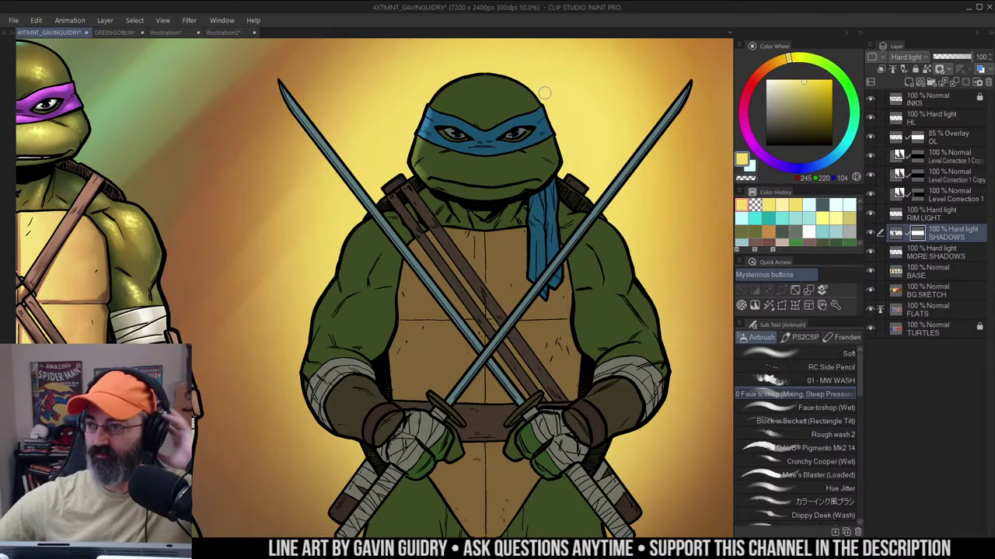
{"action": "key", "text": "m"}
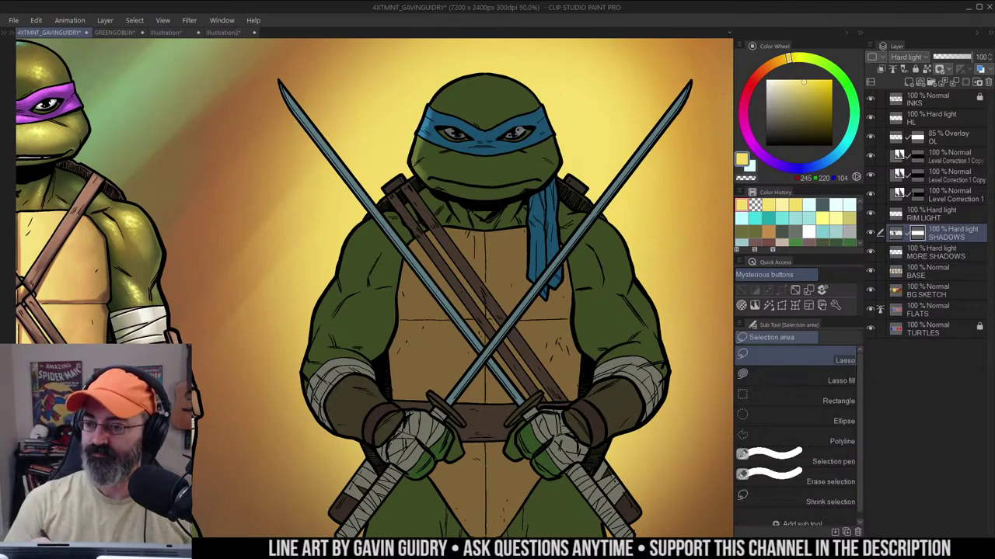
{"action": "left_click_drag", "start_coordinate": [554, 138], "coordinate": [555, 122]}
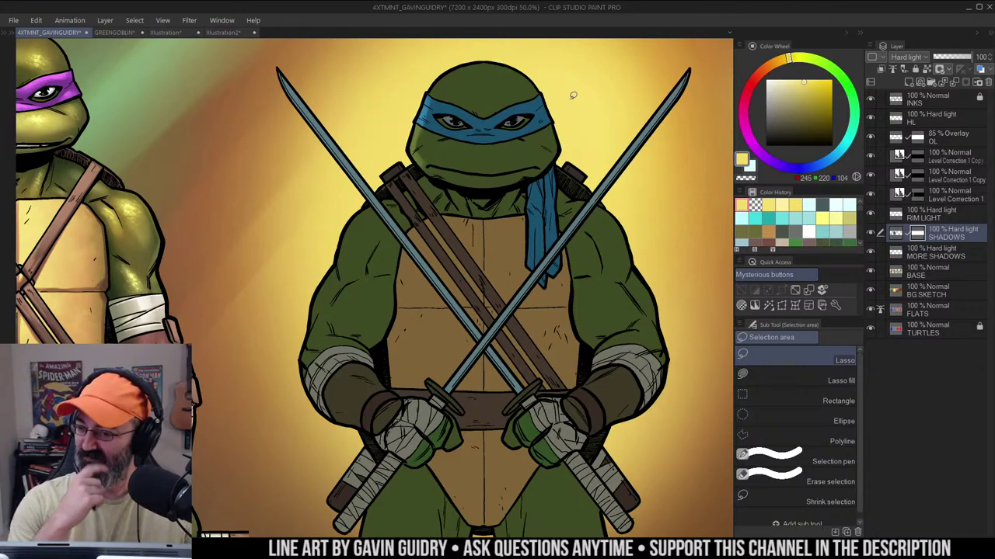
{"action": "mouse_move", "coordinate": [570, 135]}
{"action": "left_mouse_down"}
{"action": "mouse_move", "coordinate": [578, 122]}
{"action": "mouse_move", "coordinate": [569, 105]}
{"action": "left_mouse_up"}
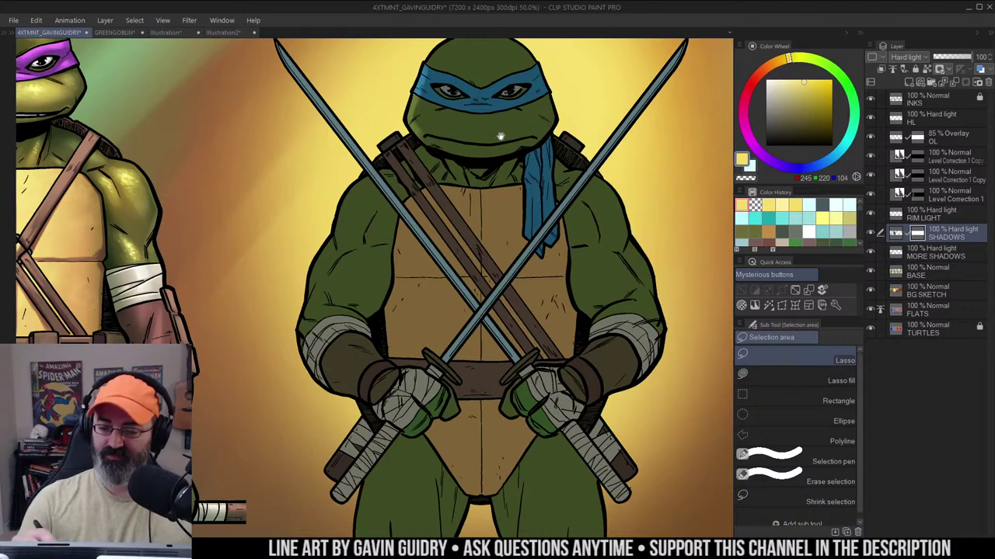
{"action": "left_click_drag", "start_coordinate": [501, 135], "coordinate": [505, 150]}
Erase the shadow along both sides of the blue-masked turtle's face and the edges of its head on the SHADOWS mask
{"action": "key", "text": "b"}
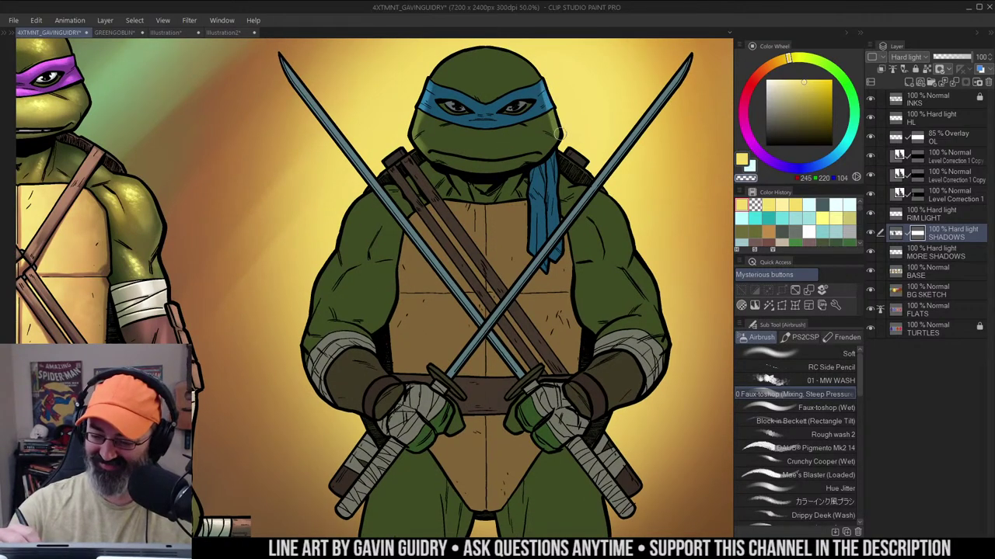
{"action": "mouse_move", "coordinate": [559, 135]}
{"action": "left_mouse_down"}
{"action": "mouse_move", "coordinate": [541, 136]}
{"action": "mouse_move", "coordinate": [557, 146]}
{"action": "left_mouse_up"}
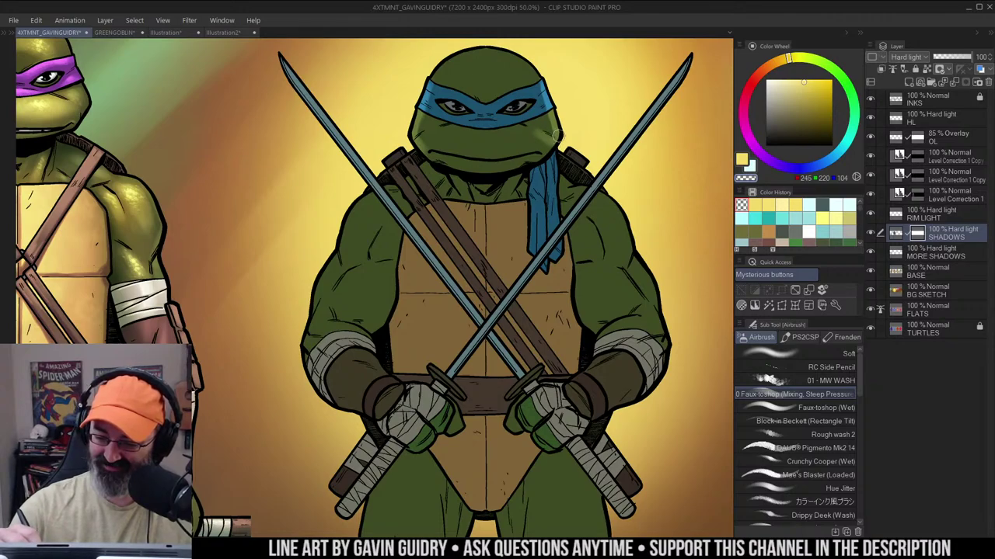
{"action": "mouse_move", "coordinate": [415, 142]}
{"action": "left_mouse_down"}
{"action": "mouse_move", "coordinate": [426, 144]}
{"action": "mouse_move", "coordinate": [421, 154]}
{"action": "mouse_move", "coordinate": [432, 124]}
{"action": "left_mouse_up"}
{"action": "key", "text": "c"}
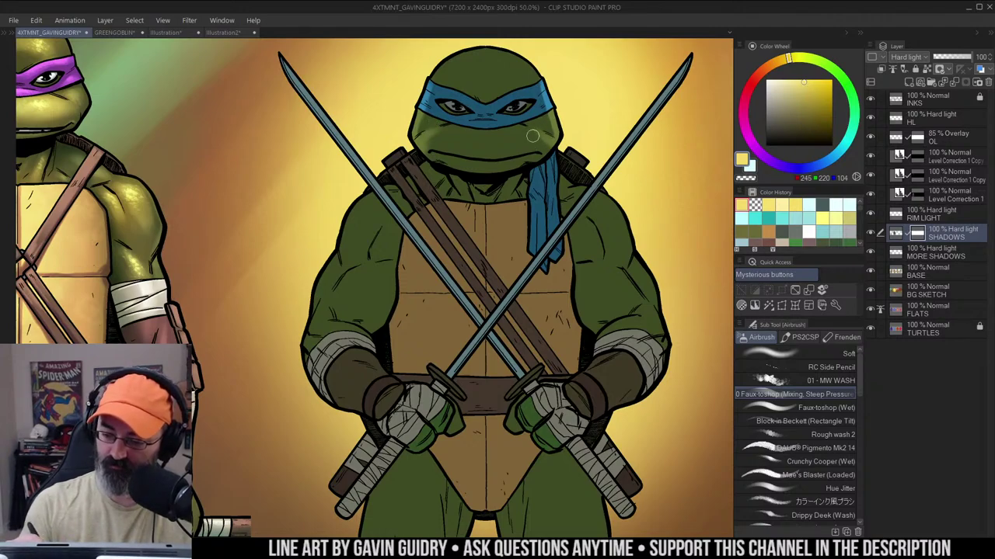
{"action": "scroll", "coordinate": [498, 124], "scroll_direction": "up", "scroll_amount": 2}
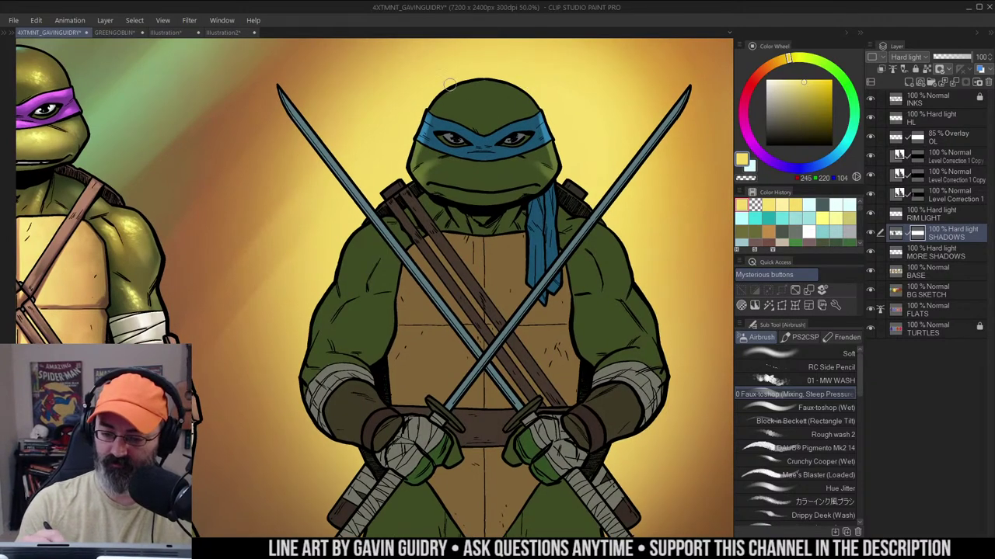
{"action": "key", "text": "c"}
{"action": "left_click_drag", "start_coordinate": [446, 92], "coordinate": [437, 105]}
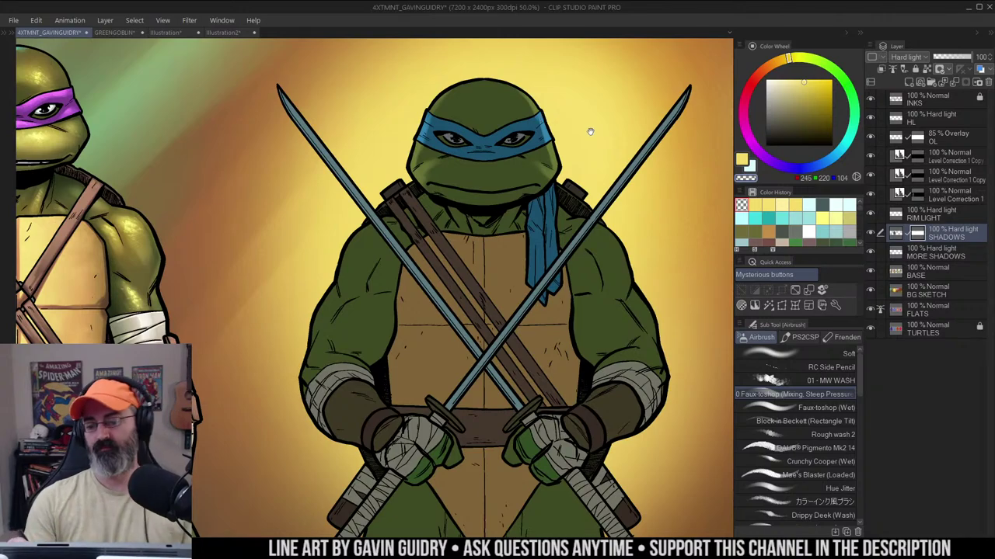
Auto-select the shell and strap pieces behind the blue-masked turtle's shoulders and erase the shadow along their edges on the SHADOWS mask
{"action": "left_click_drag", "start_coordinate": [589, 131], "coordinate": [579, 126]}
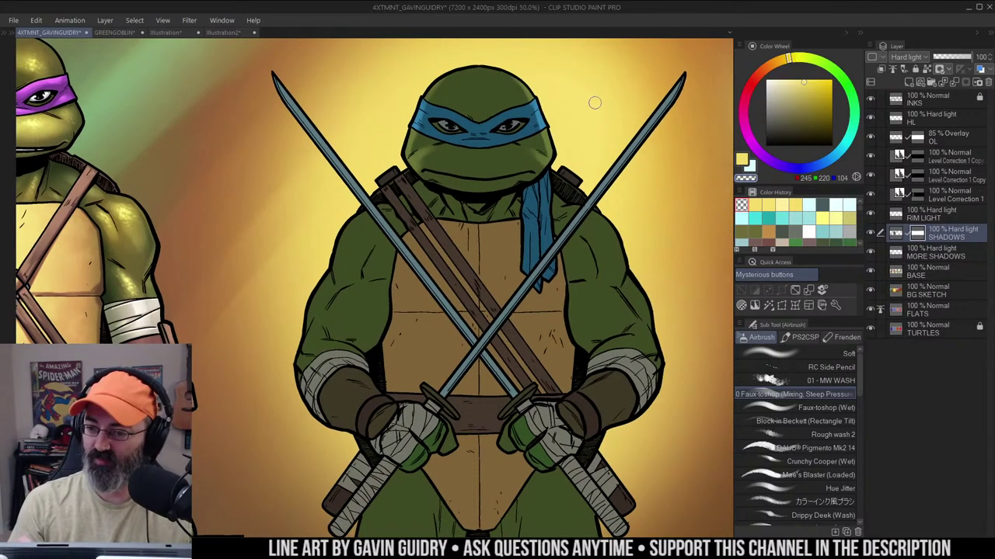
{"action": "left_click_drag", "start_coordinate": [589, 115], "coordinate": [591, 112]}
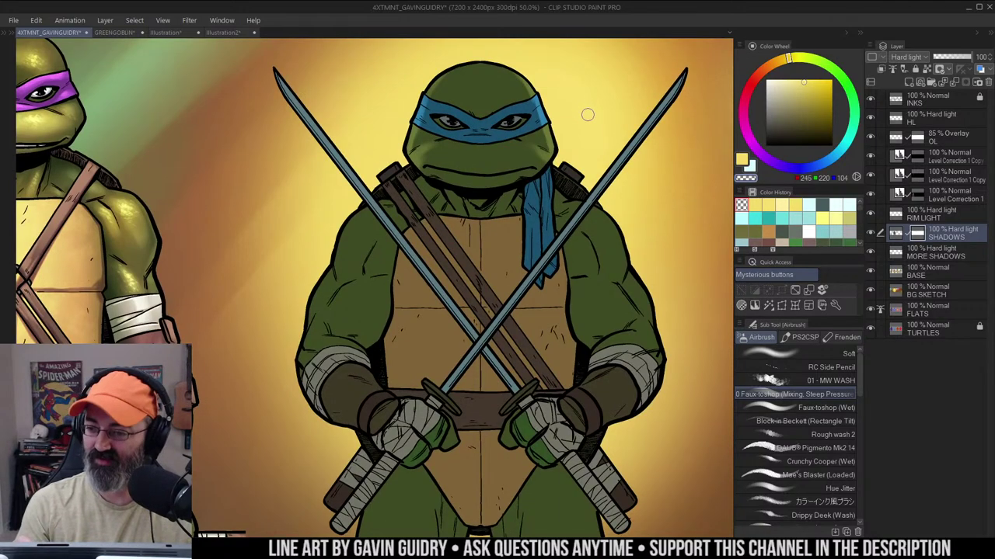
{"action": "left_click_drag", "start_coordinate": [588, 111], "coordinate": [650, 84]}
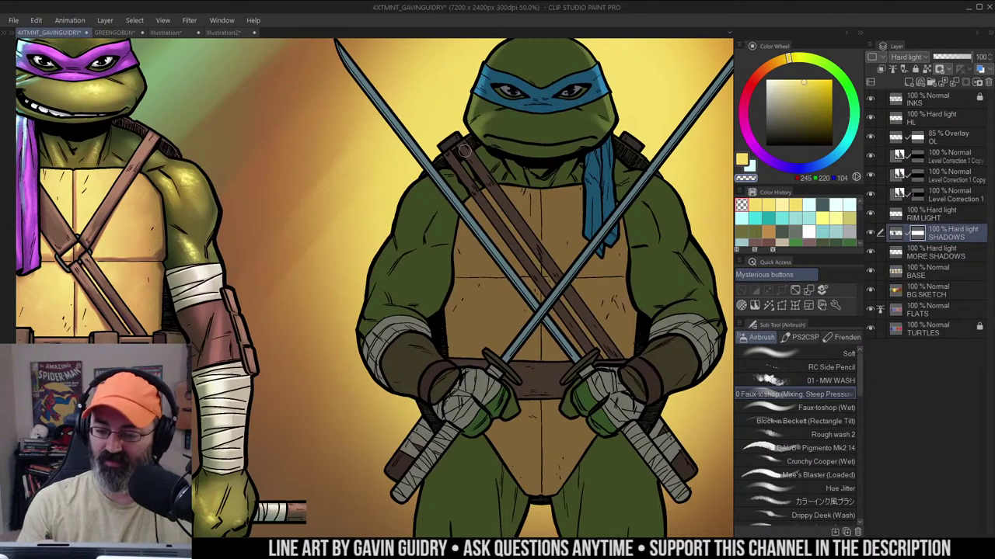
{"action": "key", "text": "w"}
{"action": "key", "text": "b"}
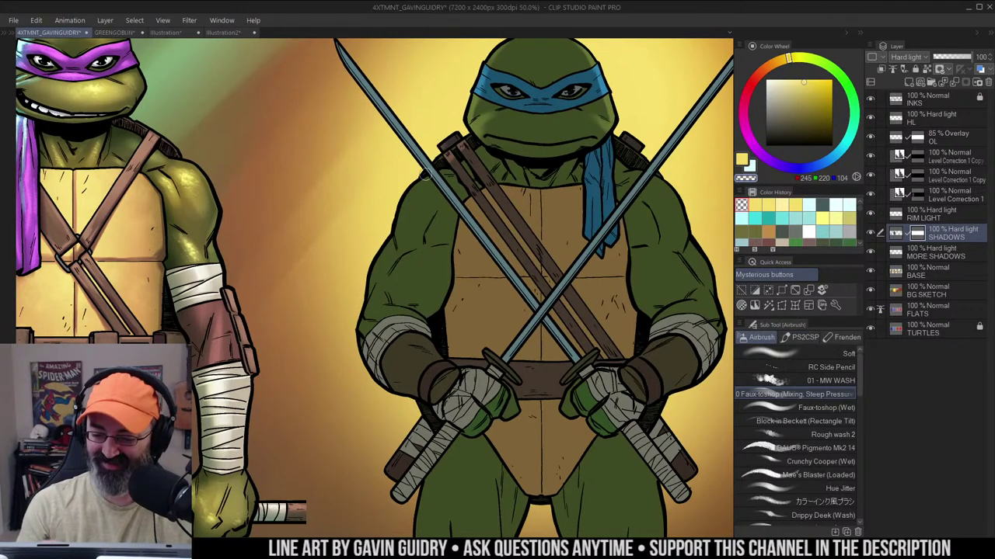
{"action": "left_click_drag", "start_coordinate": [450, 152], "coordinate": [422, 125]}
{"action": "key", "text": "w"}
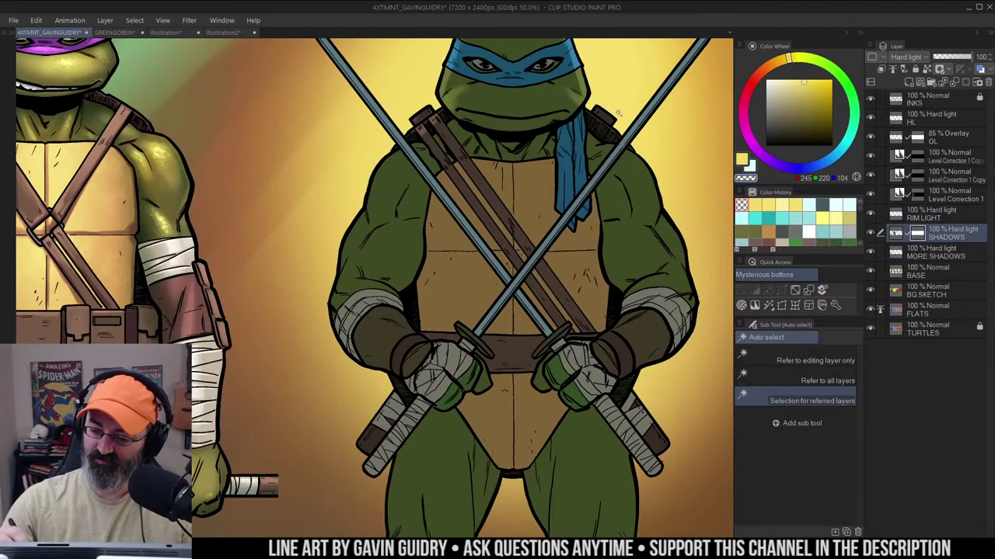
{"action": "key", "text": "b"}
{"action": "key", "text": "w"}
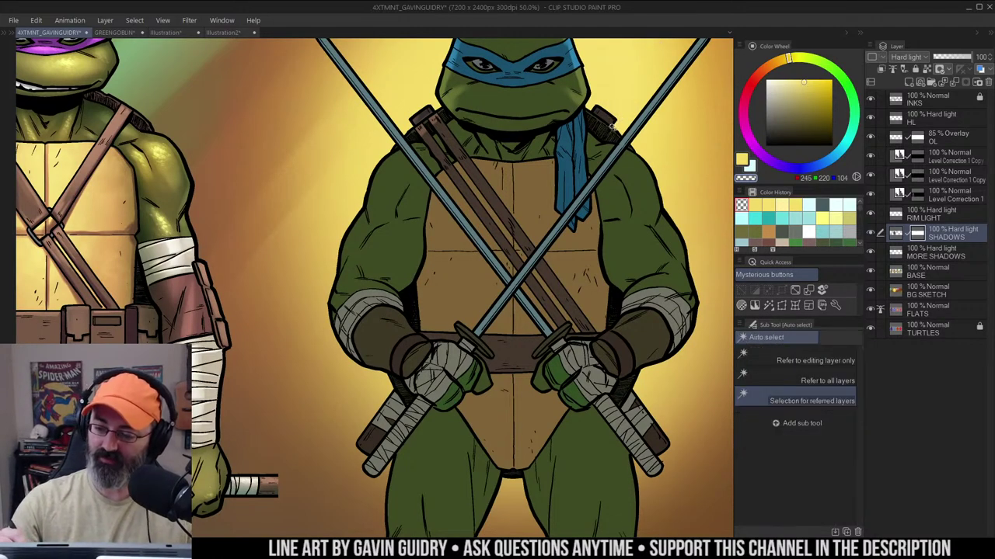
{"action": "key", "text": "b"}
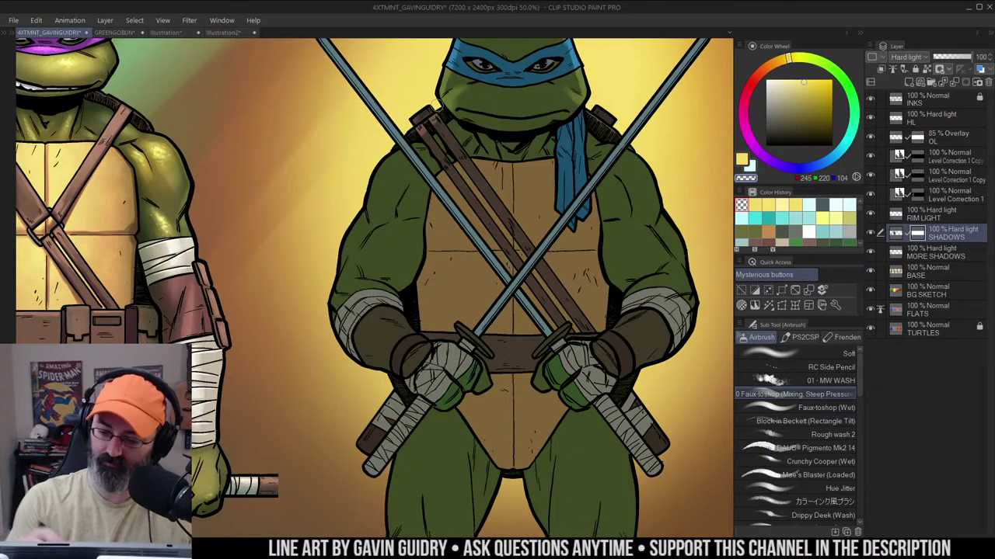
{"action": "left_click_drag", "start_coordinate": [553, 140], "coordinate": [555, 124]}
Select the blue-masked turtle's skin and carve lit muscle edges on the upper arm nearer the purple-masked turtle, alternating transparent and opaque brush strokes
{"action": "key", "text": "w"}
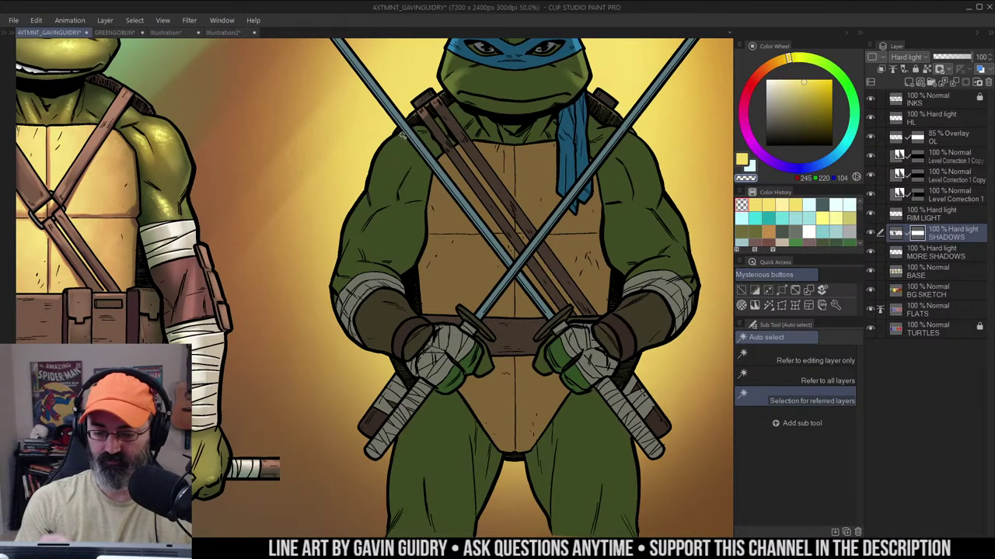
{"action": "key", "text": "b"}
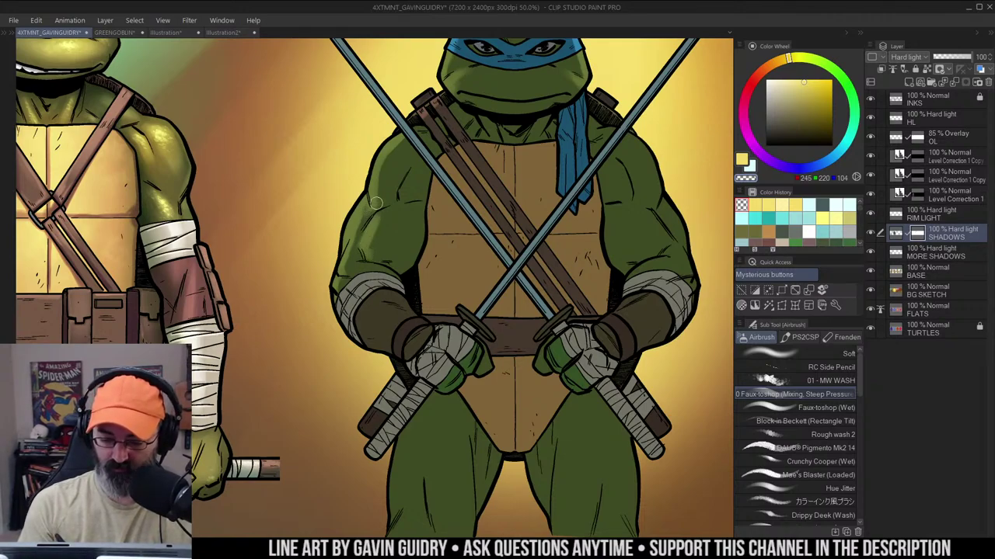
{"action": "key", "text": "c"}
{"action": "left_click_drag", "start_coordinate": [367, 214], "coordinate": [363, 223]}
{"action": "key", "text": "c"}
{"action": "mouse_move", "coordinate": [376, 176]}
{"action": "left_mouse_down"}
{"action": "mouse_move", "coordinate": [376, 210]}
{"action": "mouse_move", "coordinate": [378, 200]}
{"action": "left_mouse_up"}
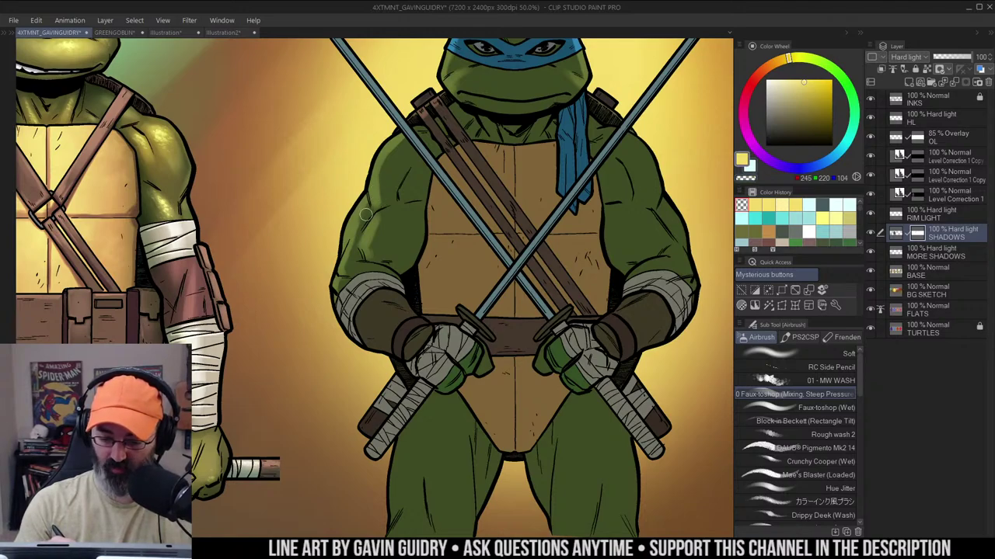
{"action": "key", "text": "c"}
{"action": "key", "text": "c"}
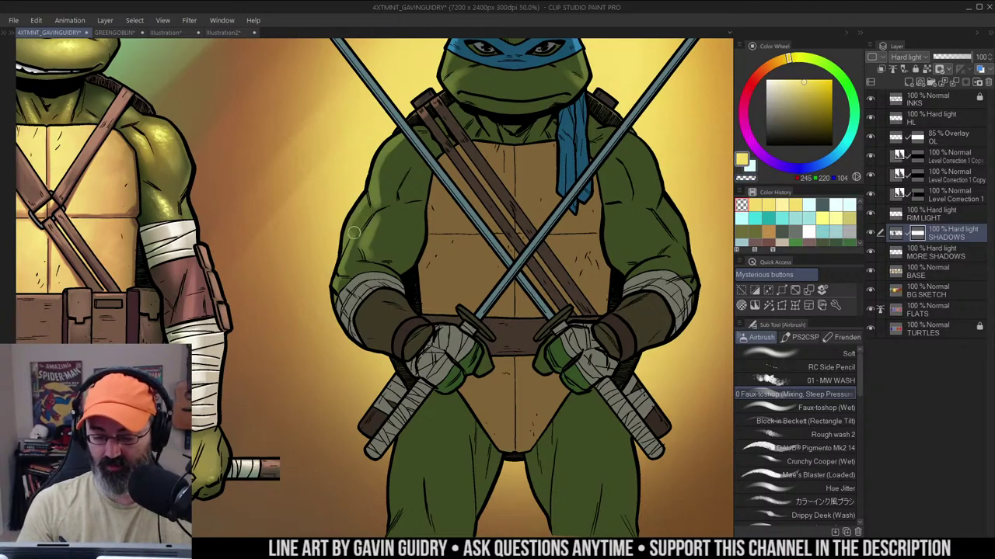
{"action": "left_click_drag", "start_coordinate": [362, 222], "coordinate": [355, 234]}
{"action": "key", "text": "c"}
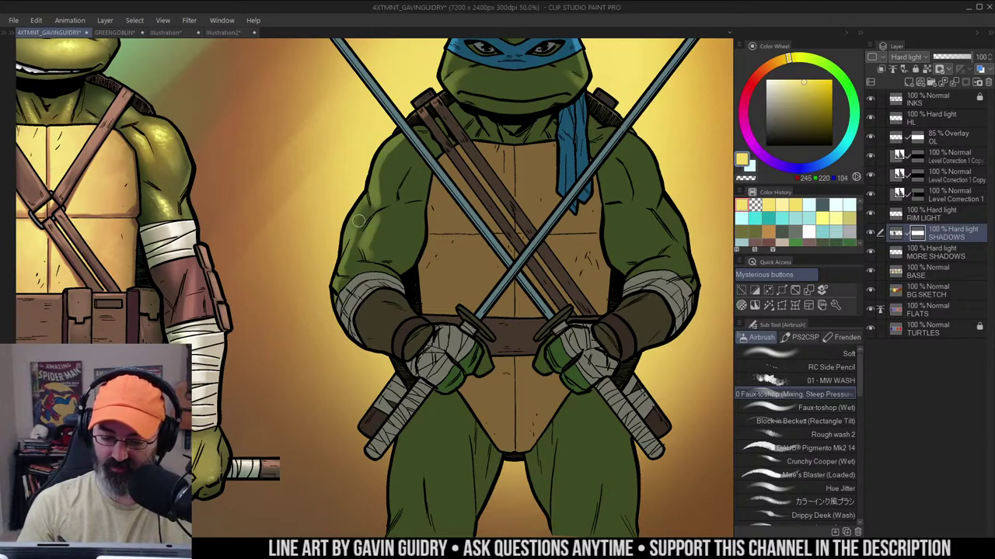
{"action": "key", "text": "c"}
{"action": "left_click_drag", "start_coordinate": [353, 231], "coordinate": [365, 222]}
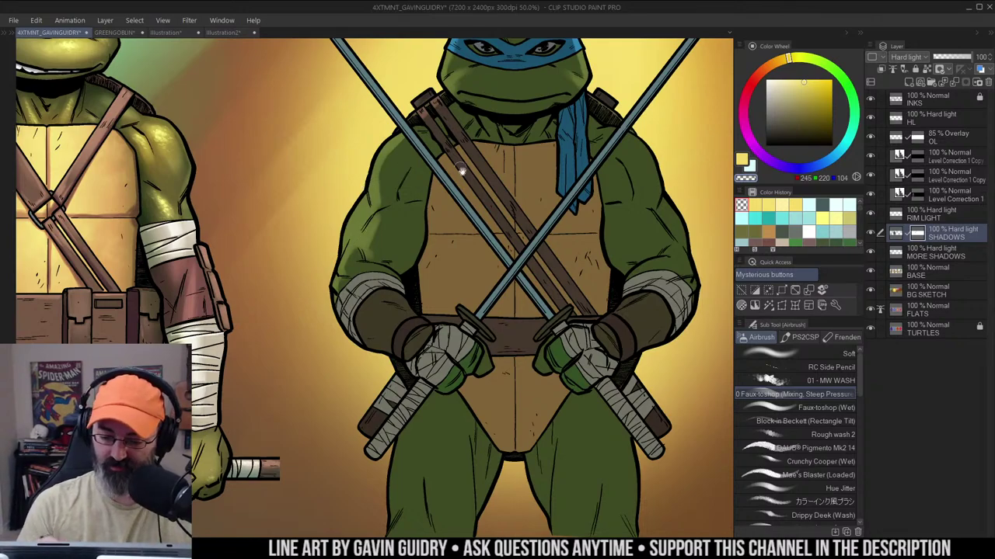
Erase the shadow along the shoulder and outer upper-arm muscles nearer the orange-masked turtle, down to the elbow wrap
{"action": "left_click_drag", "start_coordinate": [460, 169], "coordinate": [478, 109]}
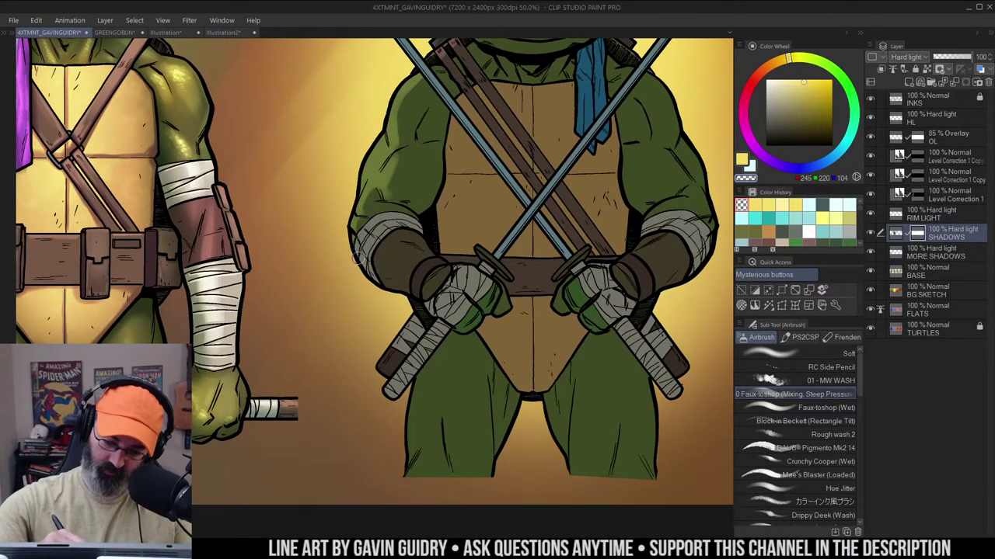
{"action": "left_click_drag", "start_coordinate": [613, 202], "coordinate": [503, 261]}
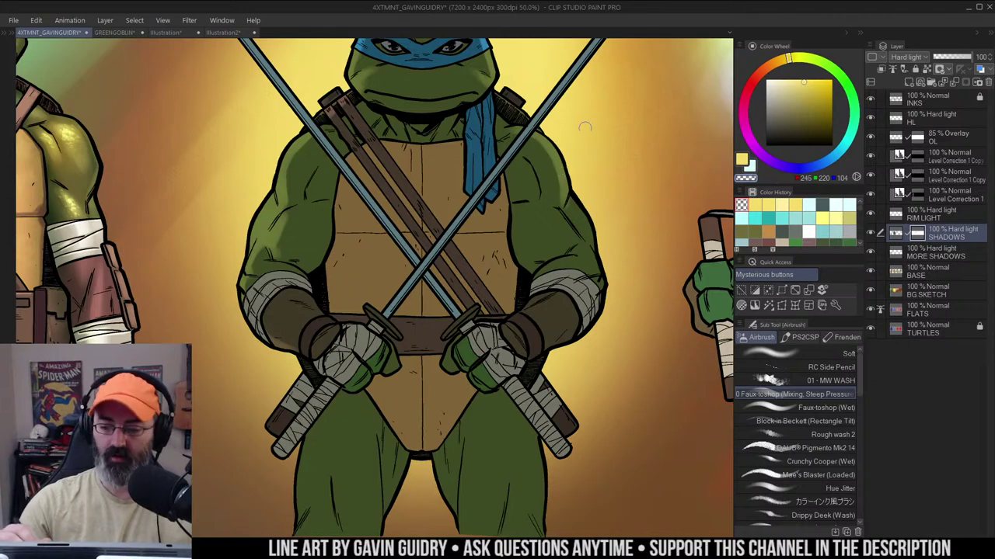
{"action": "scroll", "coordinate": [590, 183], "scroll_direction": "down", "scroll_amount": 2}
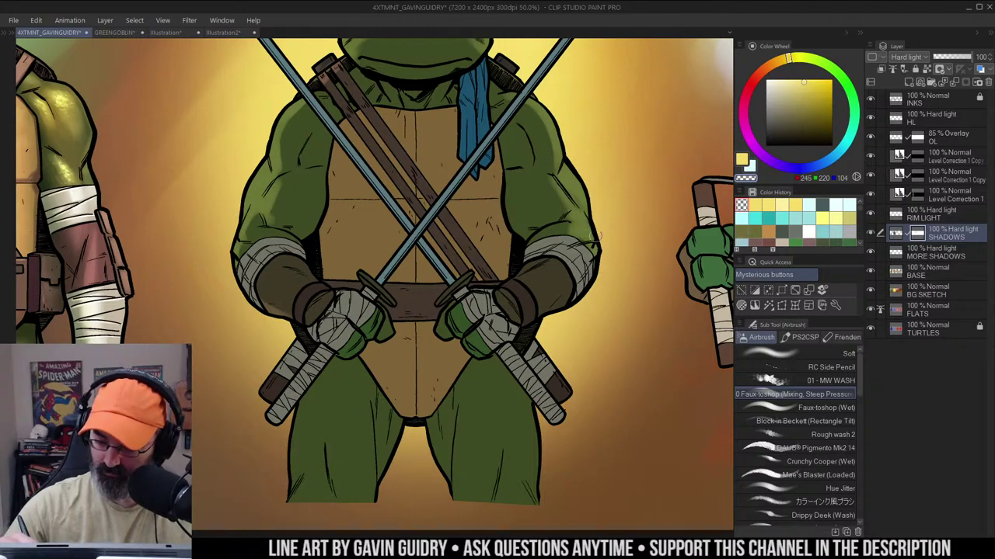
{"action": "scroll", "coordinate": [629, 182], "scroll_direction": "down", "scroll_amount": 2}
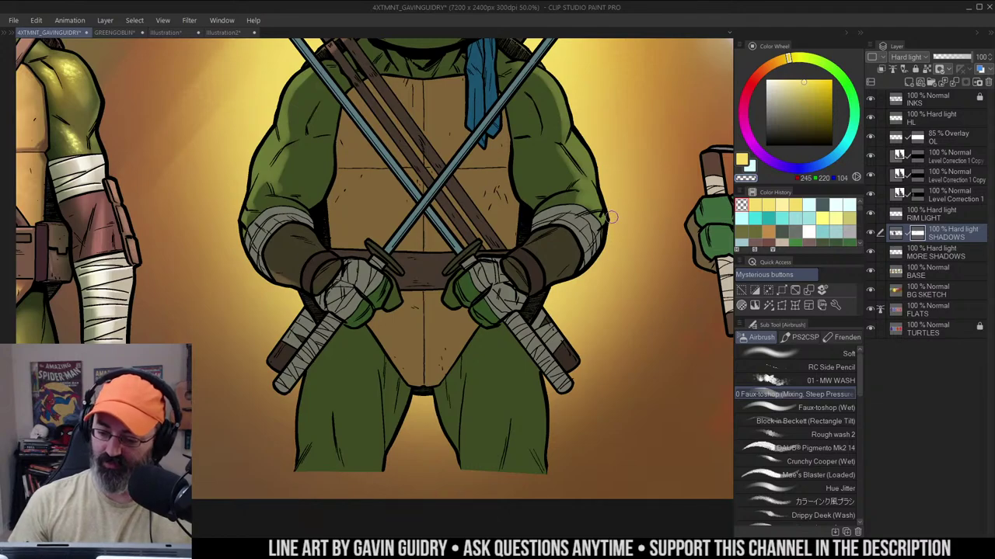
Auto-select the blue-masked turtle's forearm areas and erase the shadow along the outer edges of both elbow wraps and forearms
{"action": "key", "text": "w"}
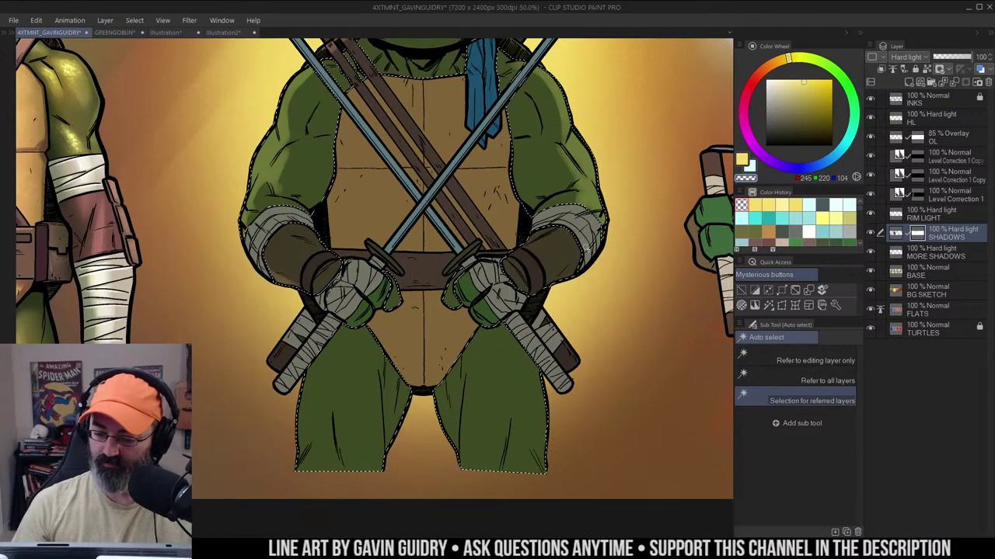
{"action": "key", "text": "b"}
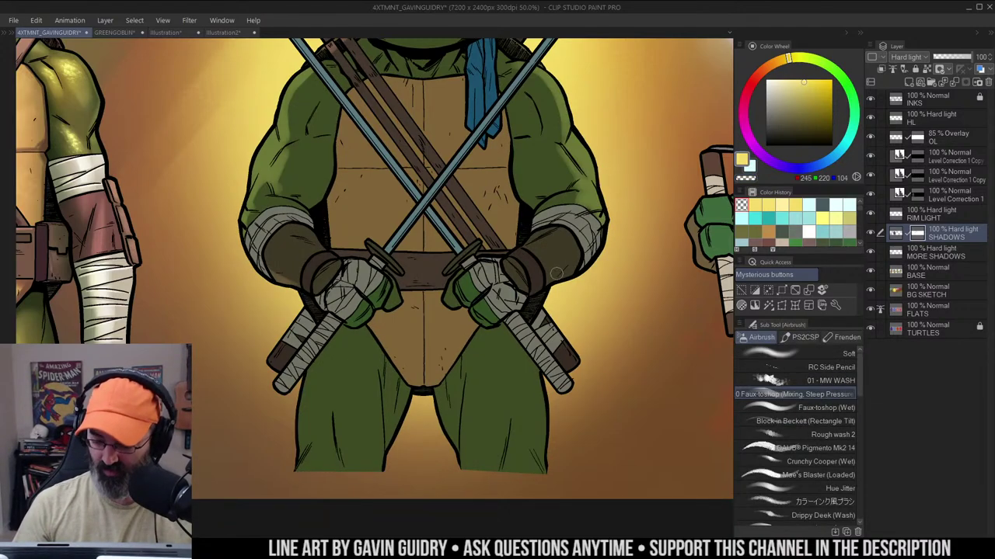
{"action": "key", "text": "c"}
{"action": "left_click_drag", "start_coordinate": [604, 223], "coordinate": [549, 277]}
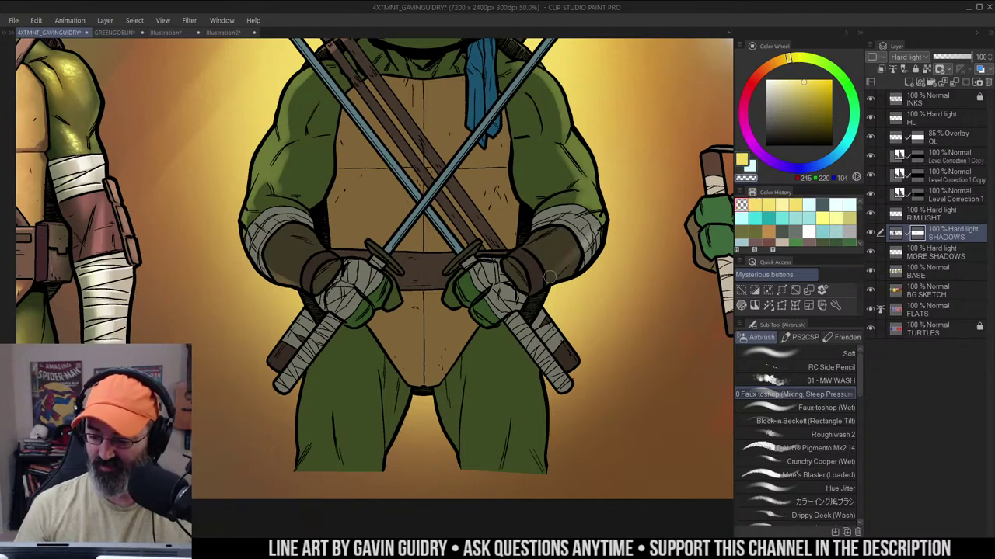
{"action": "left_click_drag", "start_coordinate": [592, 247], "coordinate": [550, 286]}
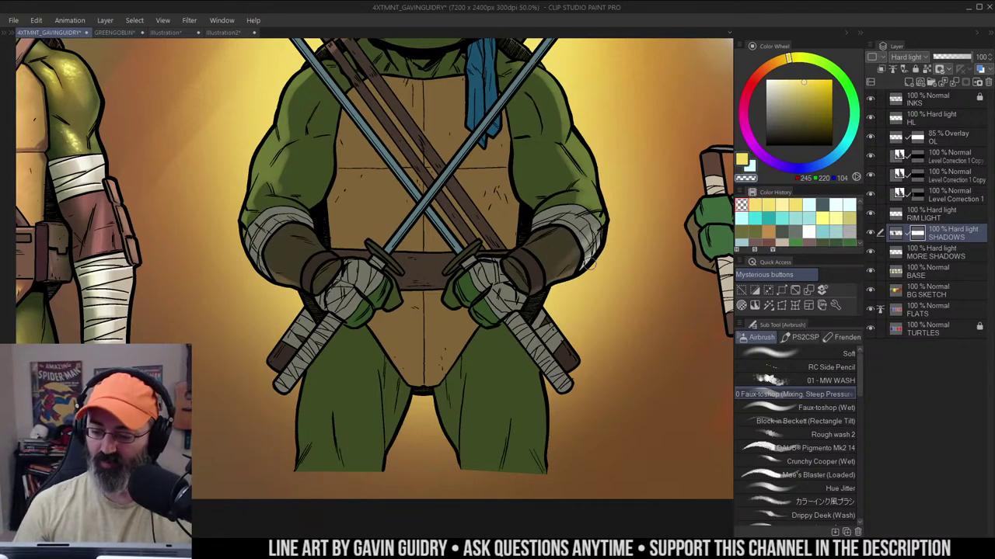
{"action": "left_click_drag", "start_coordinate": [636, 189], "coordinate": [646, 186]}
{"action": "left_click_drag", "start_coordinate": [251, 234], "coordinate": [299, 271]}
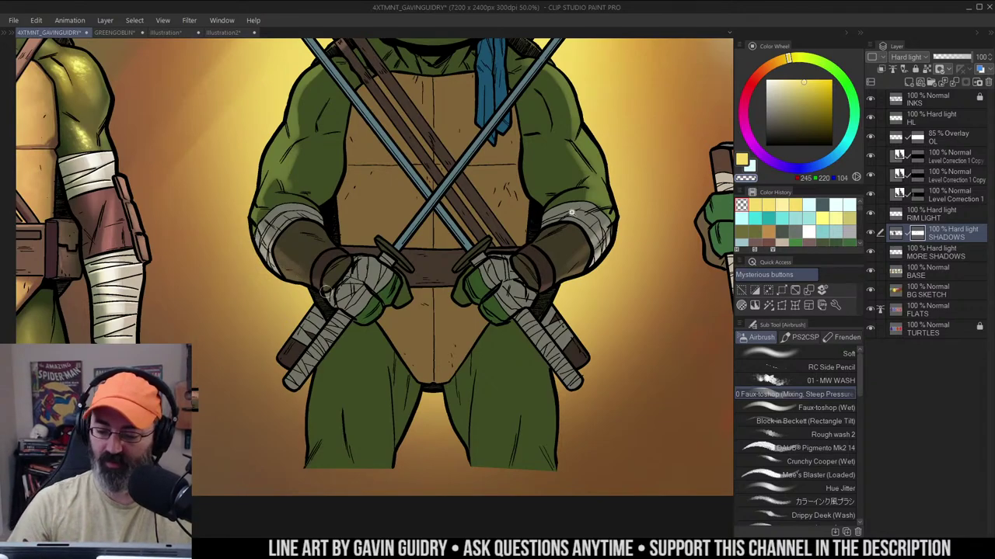
Auto-select the blue-masked turtle's legs and brush lit outer edges on both thighs in the SHADOWS mask, restoring shadow where needed
{"action": "left_click", "coordinate": [573, 213], "text": "alt"}
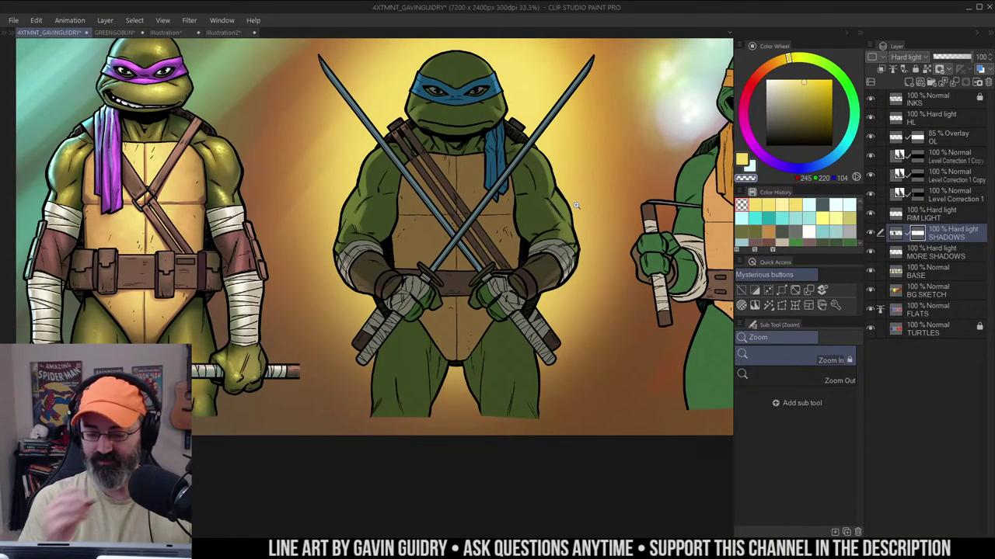
{"action": "left_click_drag", "start_coordinate": [468, 150], "coordinate": [477, 104]}
{"action": "left_click_drag", "start_coordinate": [526, 244], "coordinate": [544, 226]}
{"action": "left_click", "coordinate": [487, 256]}
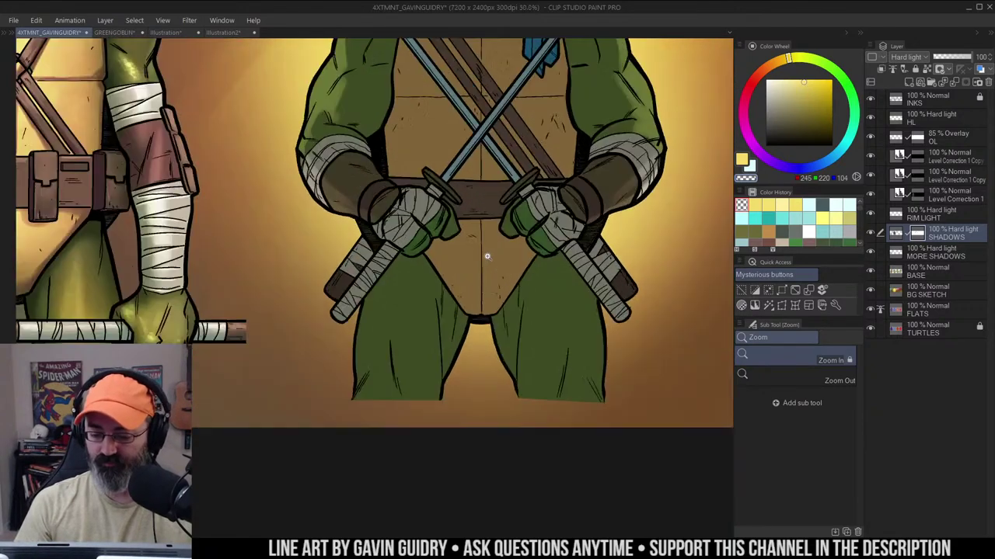
{"action": "mouse_move", "coordinate": [387, 304]}
{"action": "left_mouse_down"}
{"action": "mouse_move", "coordinate": [427, 246]}
{"action": "mouse_move", "coordinate": [394, 340]}
{"action": "left_mouse_up"}
{"action": "key", "text": "w"}
{"action": "left_click", "coordinate": [456, 192]}
{"action": "key", "text": "b"}
{"action": "left_click_drag", "start_coordinate": [641, 177], "coordinate": [572, 154]}
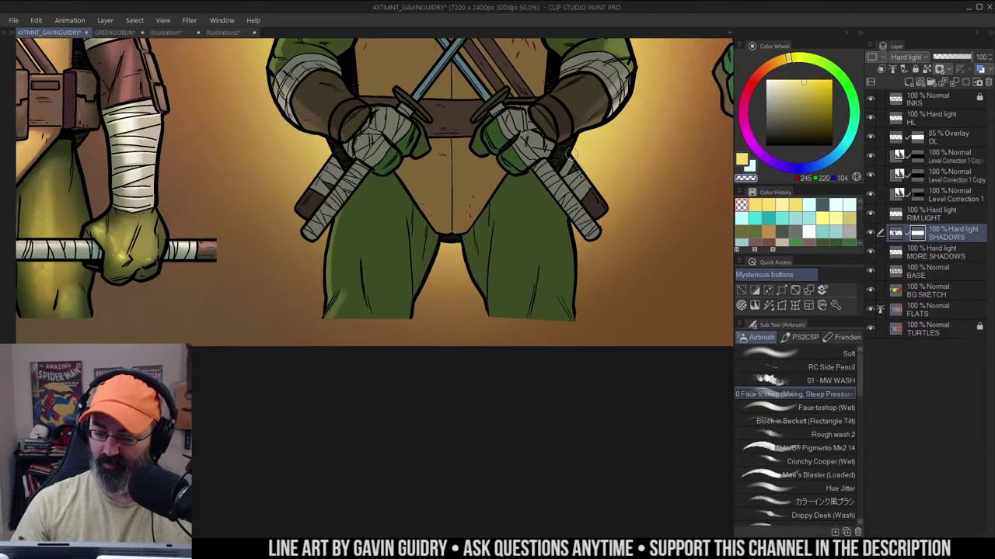
{"action": "key", "text": "c"}
{"action": "left_click_drag", "start_coordinate": [348, 290], "coordinate": [342, 305]}
{"action": "key", "text": "c"}
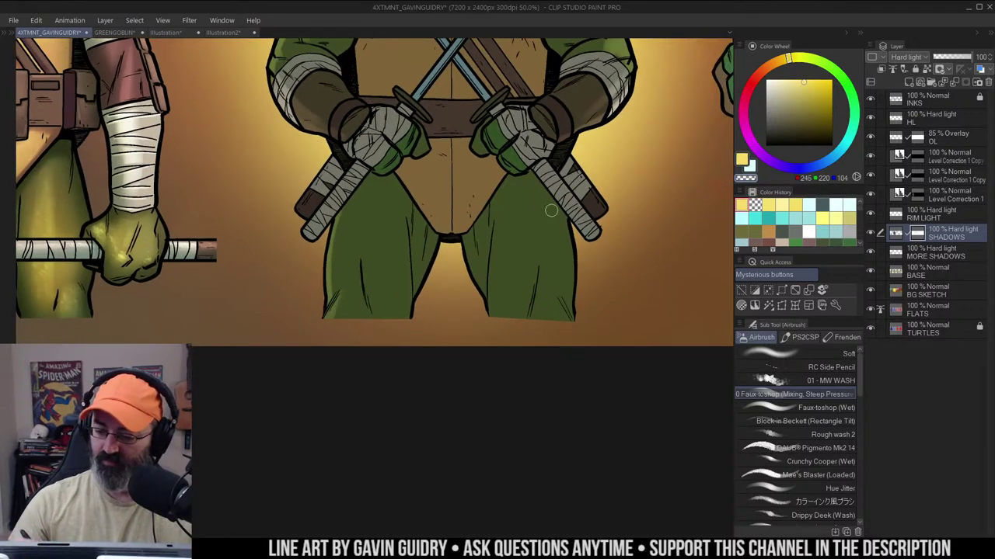
{"action": "mouse_move", "coordinate": [563, 212]}
{"action": "left_mouse_down"}
{"action": "mouse_move", "coordinate": [571, 312]}
{"action": "mouse_move", "coordinate": [561, 304]}
{"action": "mouse_move", "coordinate": [576, 329]}
{"action": "left_mouse_up"}
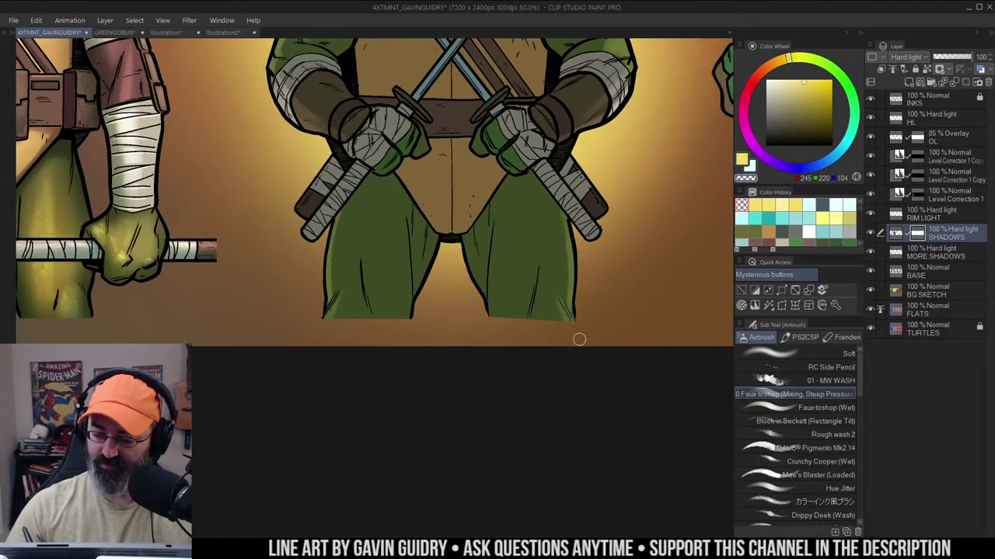
Examine the blue-masked turtle's edge lighting beside the neighbouring turtles and up close on the torso
{"action": "key", "text": "slash"}
{"action": "left_click", "coordinate": [604, 201], "text": "alt"}
{"action": "left_click_drag", "start_coordinate": [606, 195], "coordinate": [565, 287]}
{"action": "left_click_drag", "start_coordinate": [567, 176], "coordinate": [537, 239]}
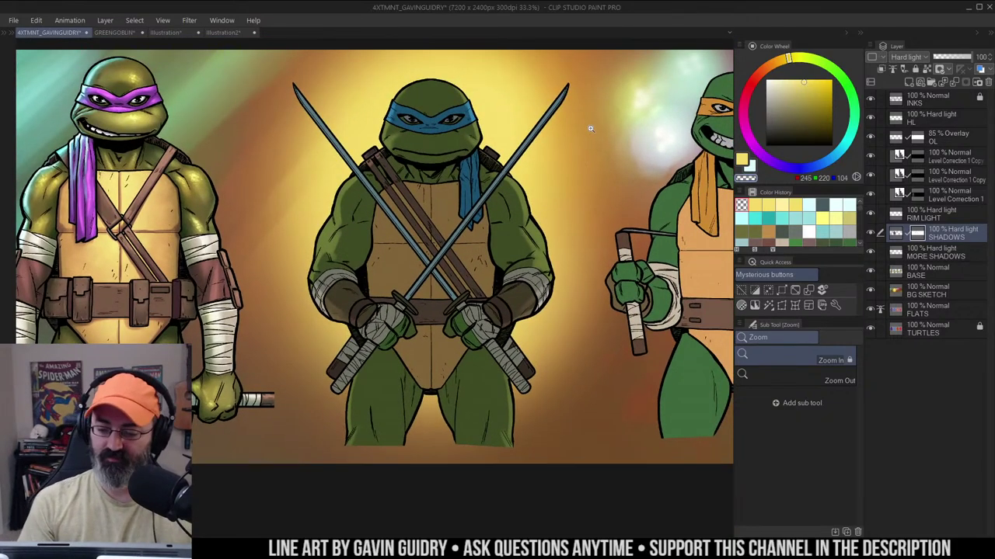
{"action": "left_click_drag", "start_coordinate": [531, 135], "coordinate": [551, 141]}
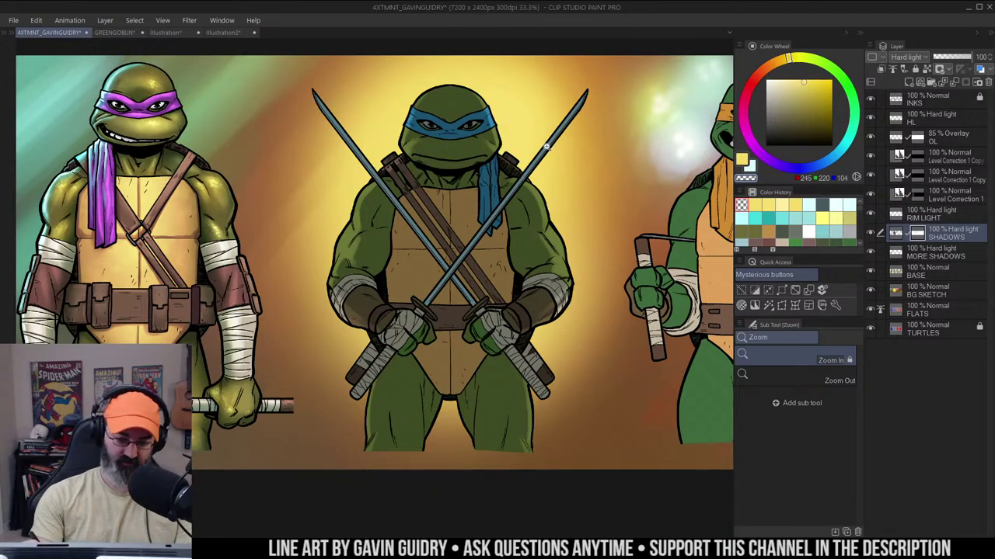
{"action": "left_click_drag", "start_coordinate": [502, 223], "coordinate": [526, 173]}
{"action": "left_click", "coordinate": [517, 181]}
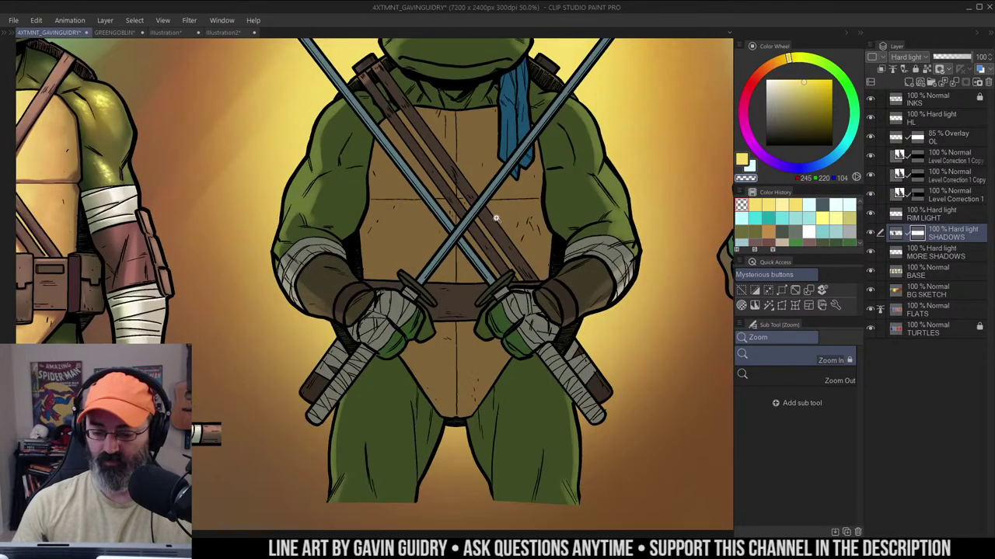
Auto-select the blue-masked turtle's sword handle parts nearer the purple-masked turtle and erase the shadow along their outer edges in the SHADOWS mask
{"action": "left_click_drag", "start_coordinate": [401, 298], "coordinate": [474, 182]}
{"action": "key", "text": "w"}
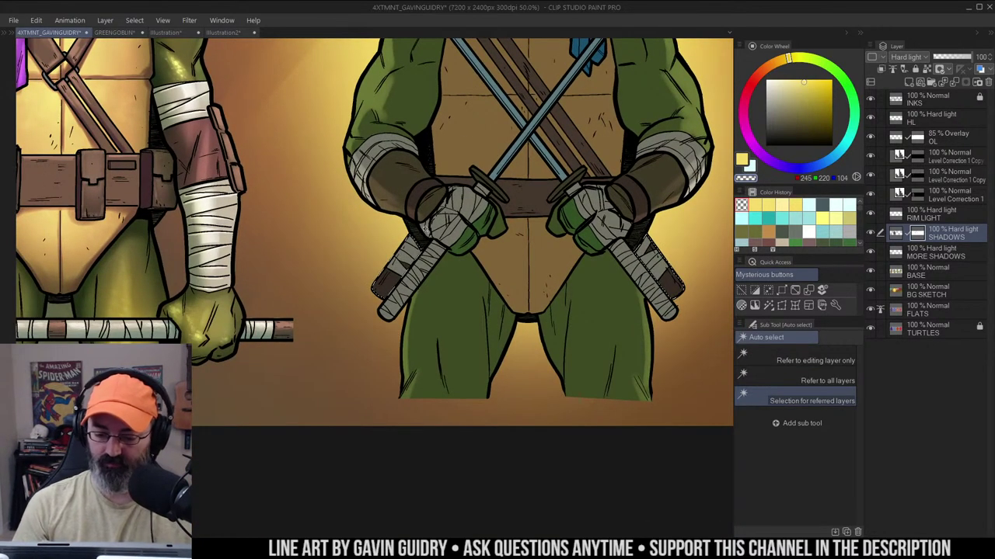
{"action": "key", "text": "b"}
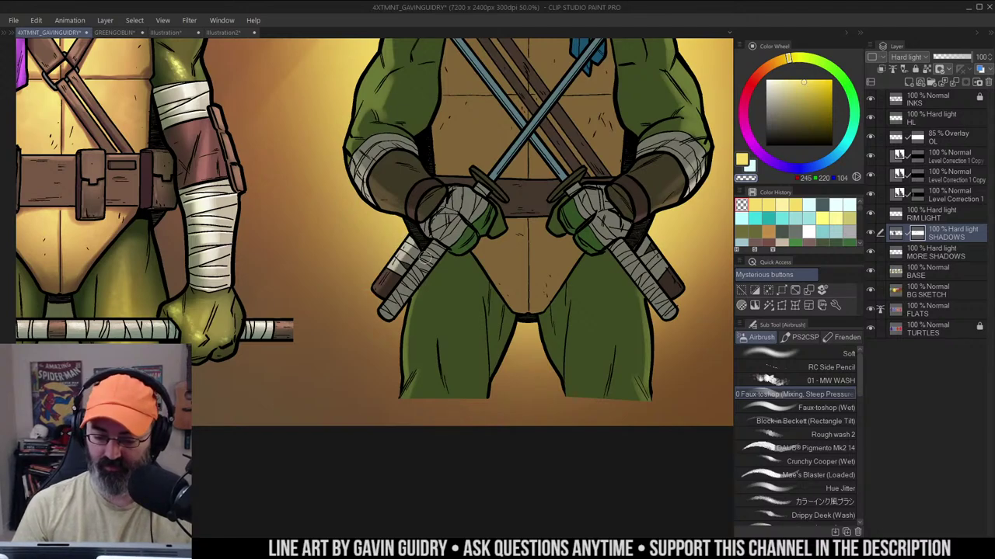
{"action": "key", "text": "w"}
{"action": "left_click", "coordinate": [423, 262]}
{"action": "key", "text": "b"}
{"action": "mouse_move", "coordinate": [377, 313]}
{"action": "left_mouse_down"}
{"action": "mouse_move", "coordinate": [430, 248]}
{"action": "mouse_move", "coordinate": [374, 313]}
{"action": "left_mouse_up"}
Auto-select the sword handle parts nearer the orange-masked turtle, erase the shadow along their outer edges, and select the adjacent hand wrap
{"action": "mouse_move", "coordinate": [559, 241]}
{"action": "left_mouse_down"}
{"action": "mouse_move", "coordinate": [521, 233]}
{"action": "mouse_move", "coordinate": [466, 200]}
{"action": "mouse_move", "coordinate": [590, 270]}
{"action": "left_mouse_up"}
{"action": "key", "text": "w"}
{"action": "left_click", "coordinate": [550, 237]}
{"action": "key", "text": "b"}
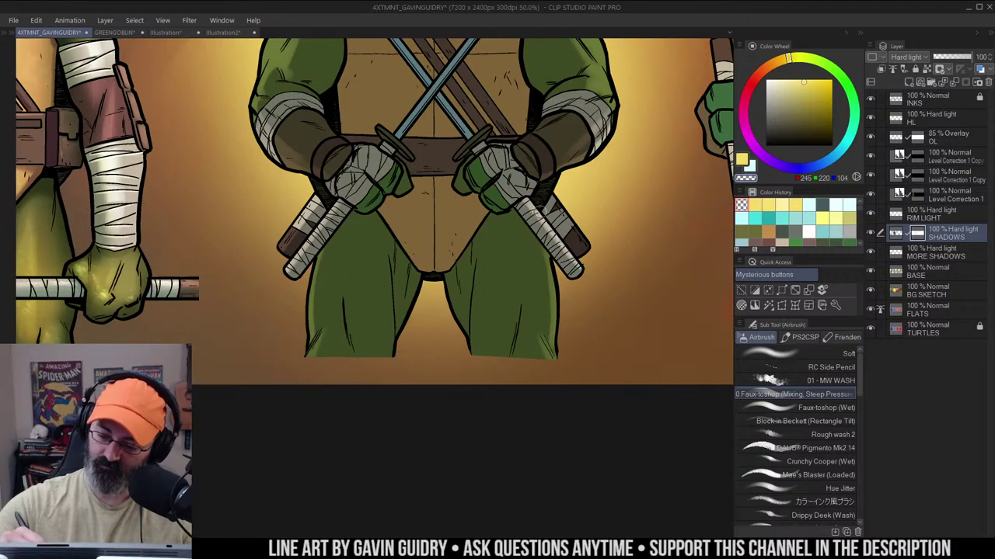
{"action": "key", "text": "w"}
{"action": "key", "text": "b"}
{"action": "left_click_drag", "start_coordinate": [561, 208], "coordinate": [586, 238]}
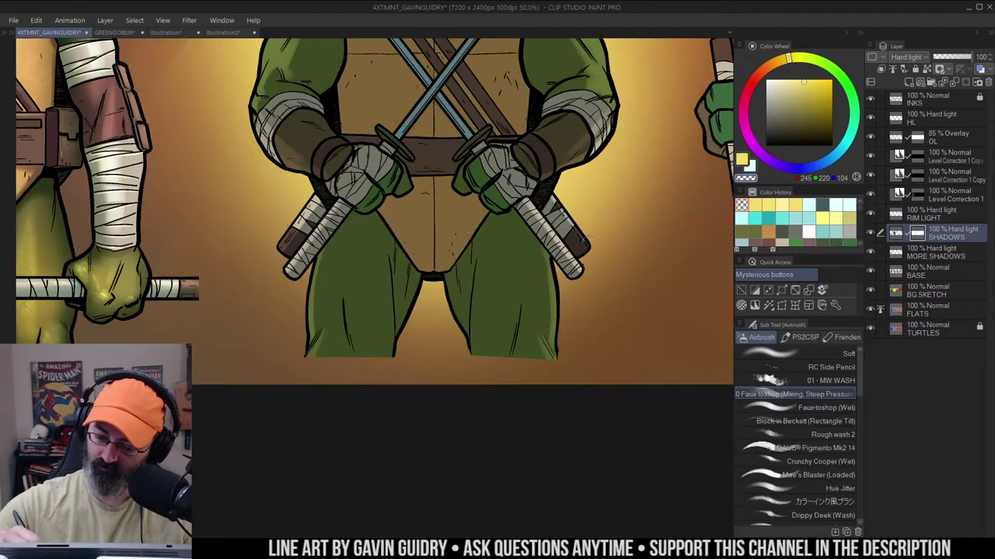
{"action": "left_click_drag", "start_coordinate": [576, 180], "coordinate": [588, 207]}
{"action": "key", "text": "w"}
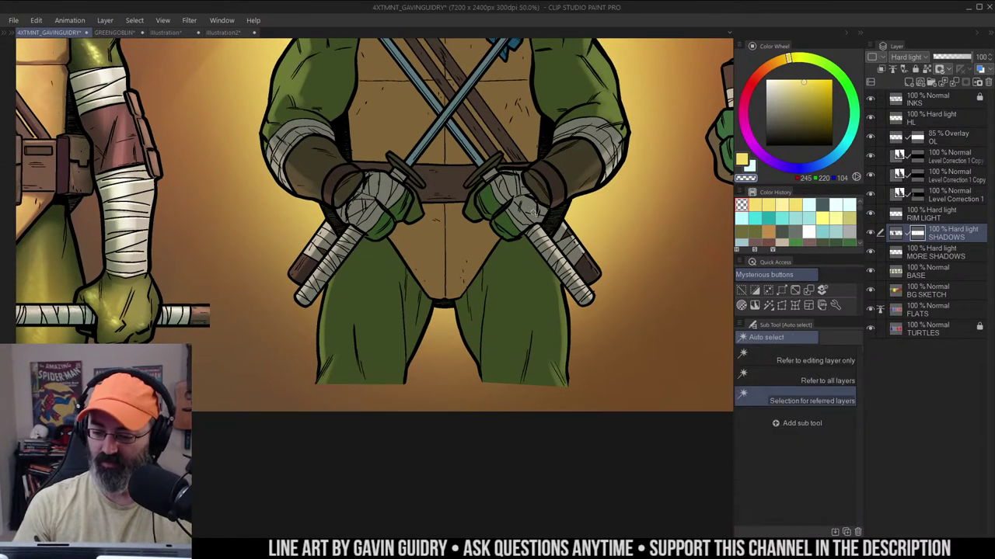
{"action": "left_click", "coordinate": [532, 196]}
{"action": "key", "text": "b"}
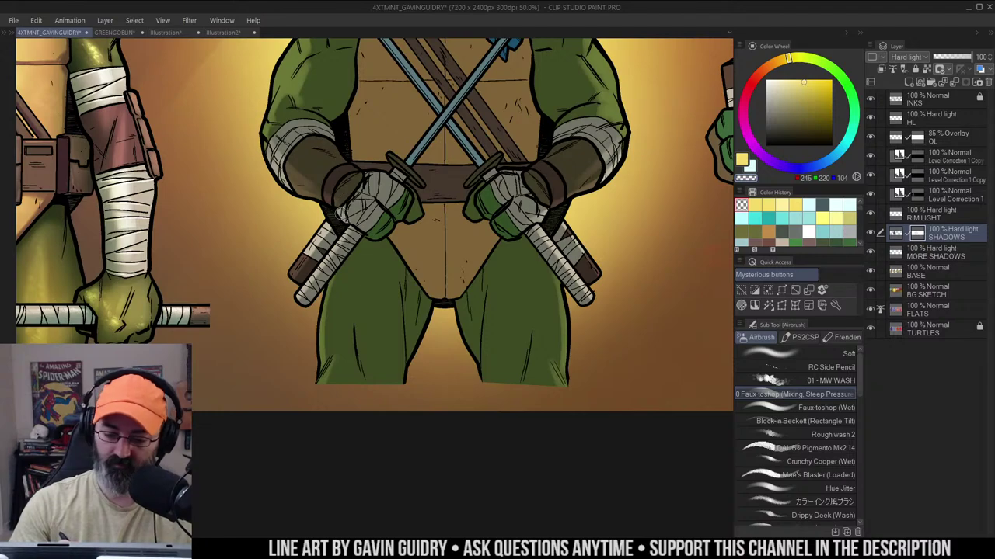
Examine the blue-masked turtle's shading and edge lighting against the neighbouring turtles, then up close on the head and torso
{"action": "left_click", "coordinate": [497, 204], "text": "alt"}
{"action": "left_click_drag", "start_coordinate": [597, 129], "coordinate": [554, 192]}
{"action": "left_click", "coordinate": [530, 230], "text": "alt"}
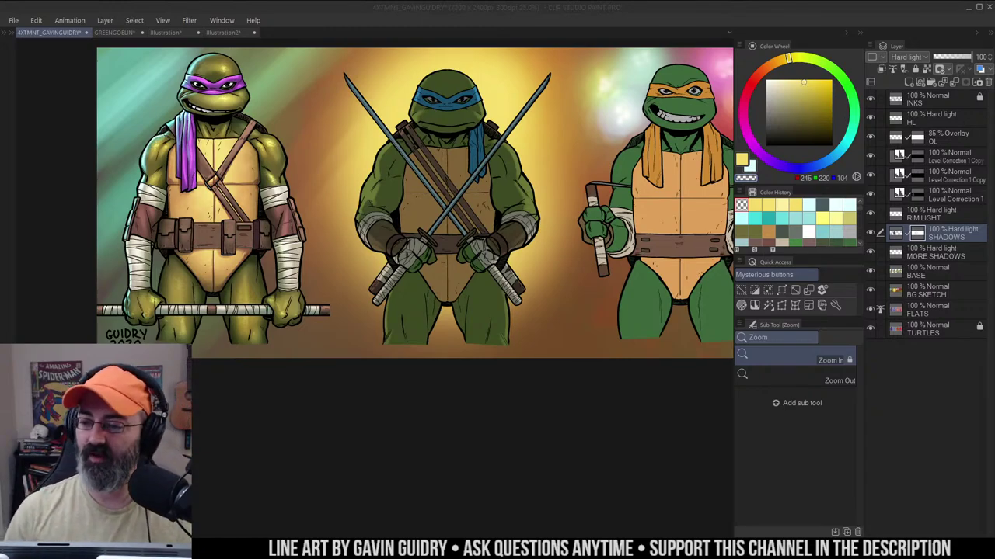
{"action": "left_click", "coordinate": [506, 154]}
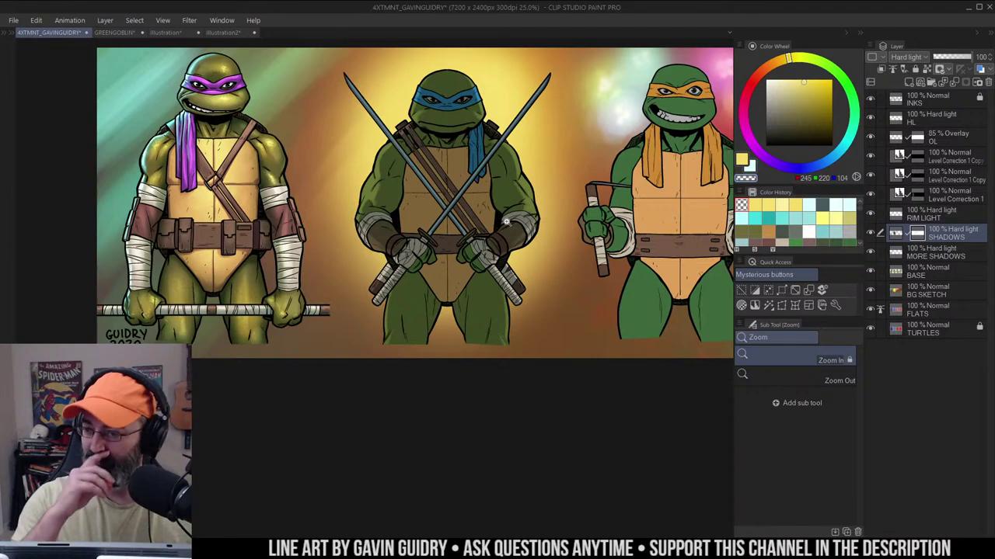
{"action": "key", "text": "m"}
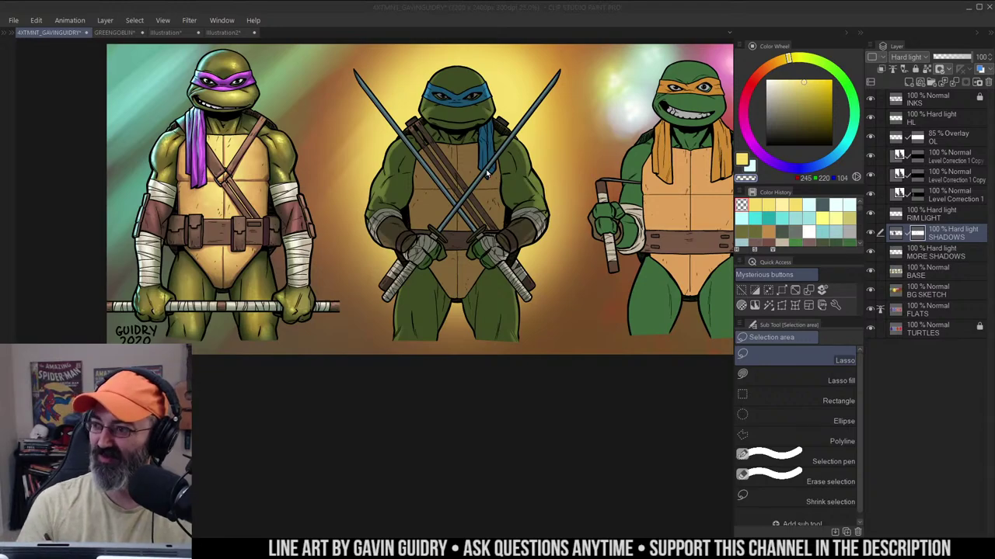
{"action": "left_click", "coordinate": [513, 106]}
{"action": "key", "text": "ctrl+space"}
{"action": "left_click_drag", "start_coordinate": [509, 160], "coordinate": [518, 192]}
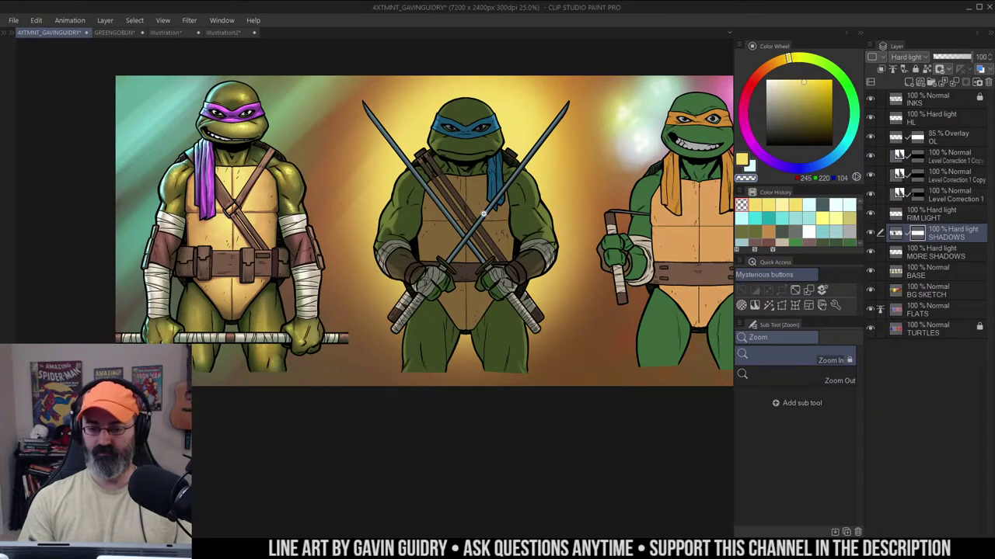
{"action": "left_click", "coordinate": [472, 156]}
{"action": "left_click_drag", "start_coordinate": [472, 155], "coordinate": [573, 173]}
{"action": "left_click", "coordinate": [495, 188]}
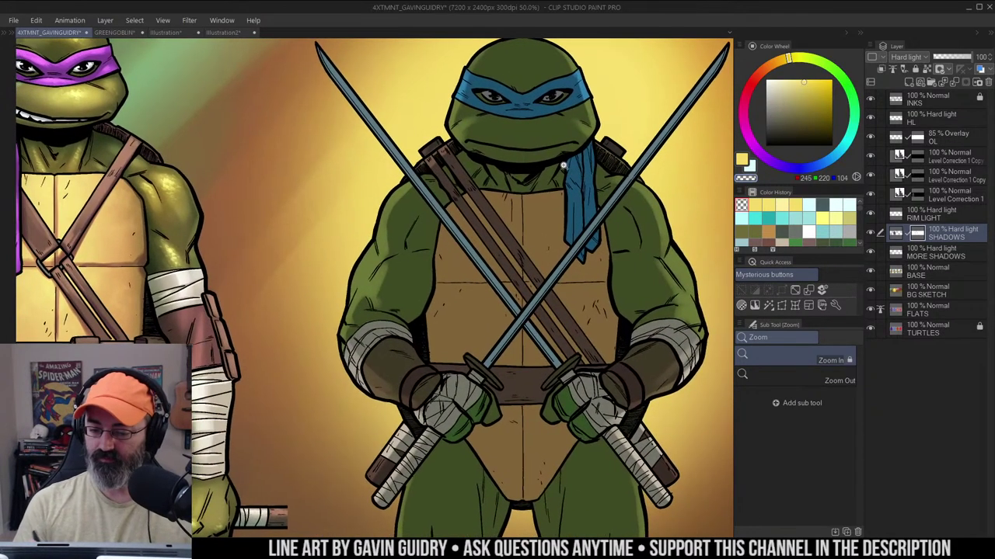
{"action": "key", "text": "m"}
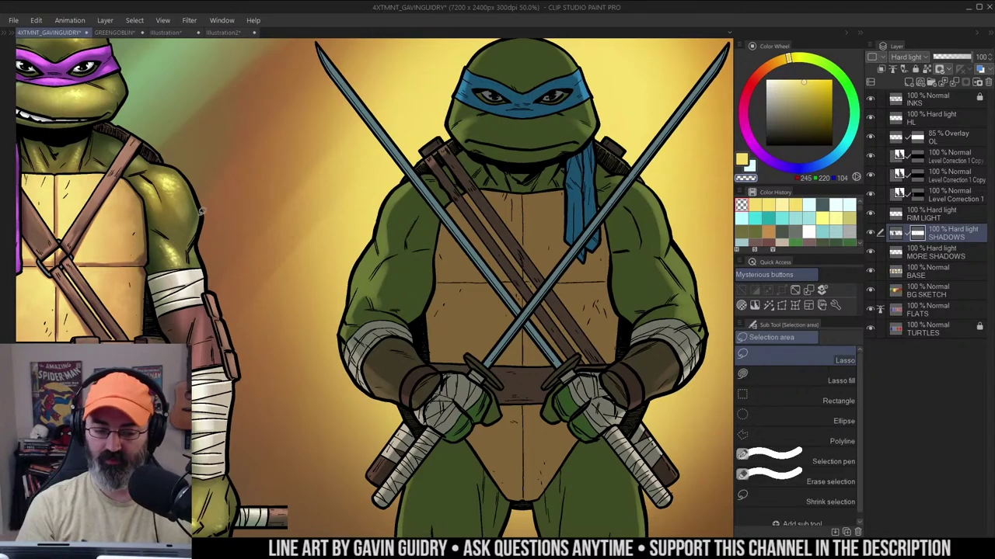
{"action": "key", "text": "b"}
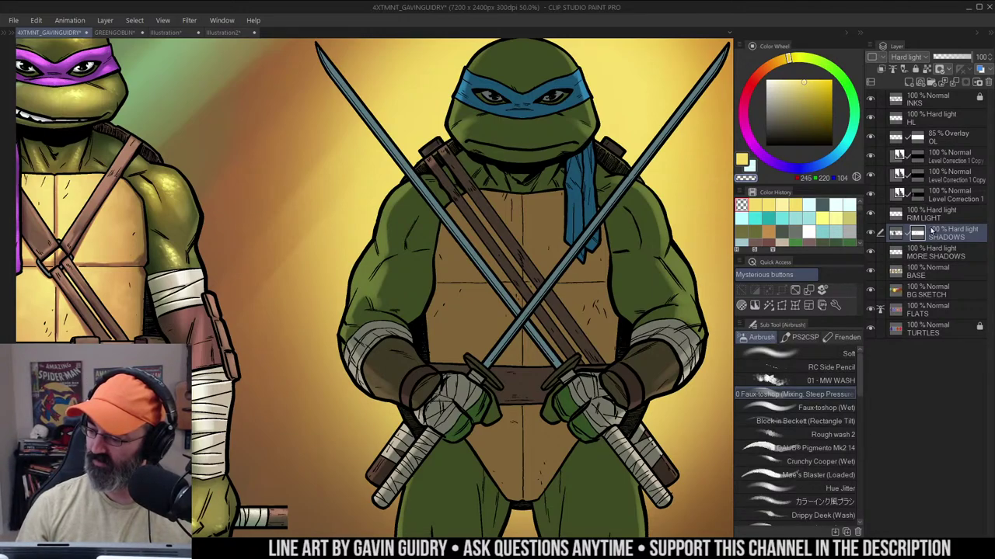
Isolate the RIM LIGHT layer to inspect what it contains, and restore the visibility of all layers
{"action": "left_click", "coordinate": [871, 214], "text": "alt"}
{"action": "key", "text": "z"}
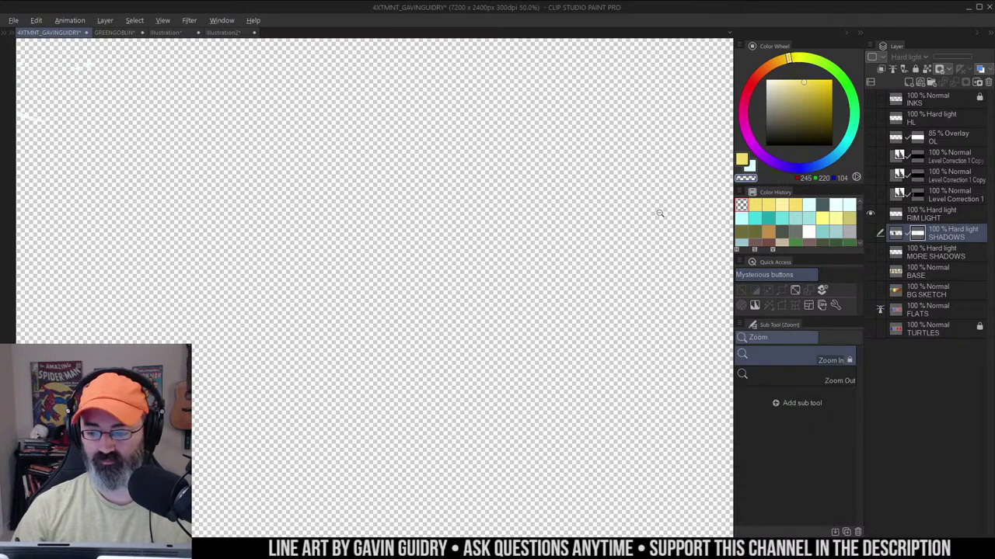
{"action": "left_click", "coordinate": [655, 203], "text": "alt"}
{"action": "left_click", "coordinate": [871, 216], "text": "alt"}
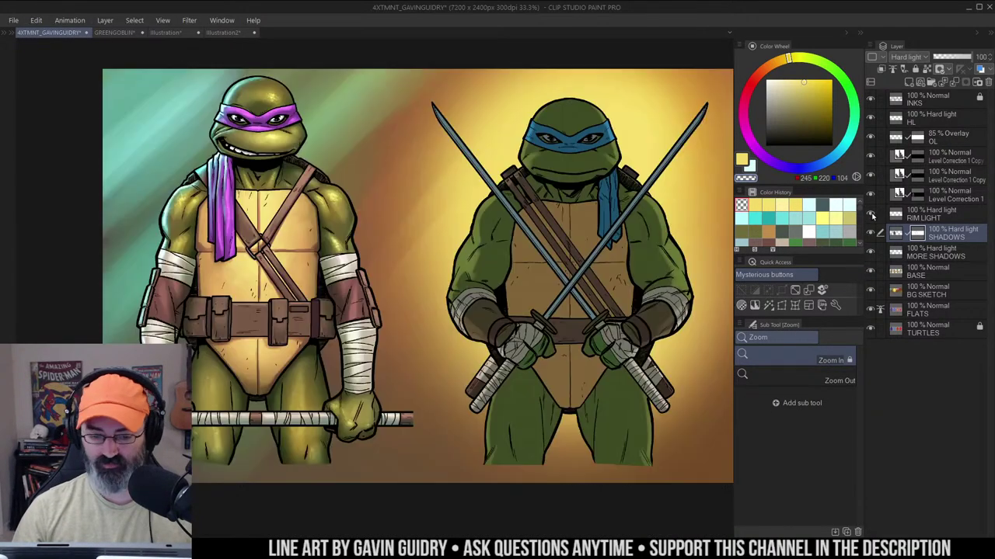
{"action": "left_click", "coordinate": [871, 216], "text": "alt"}
{"action": "left_click", "coordinate": [871, 216], "text": "alt"}
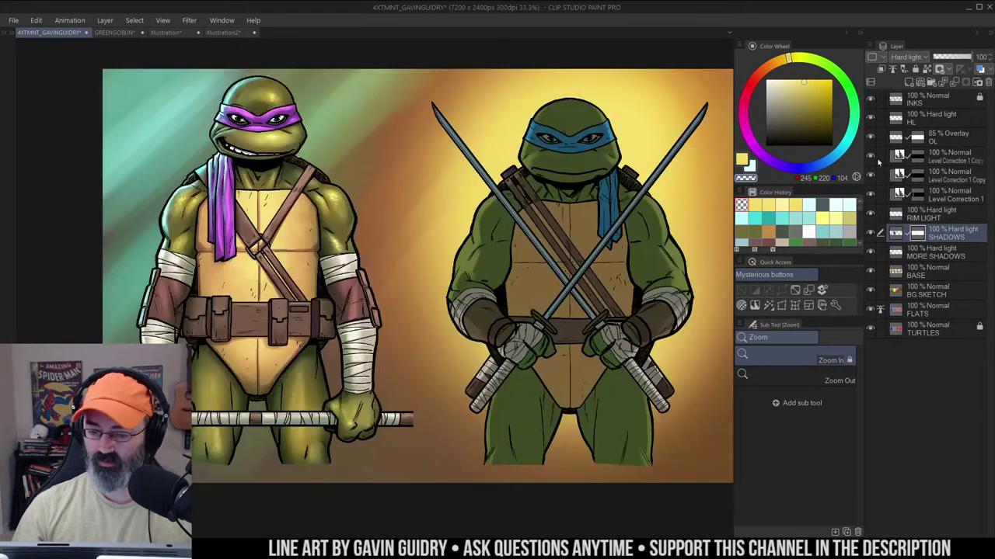
Activate the RIM LIGHT layer and set the drawing colour to a warm orange-yellow, RGB 255, 196, 83
{"action": "left_click_drag", "start_coordinate": [572, 173], "coordinate": [483, 183]}
{"action": "left_click", "coordinate": [494, 188]}
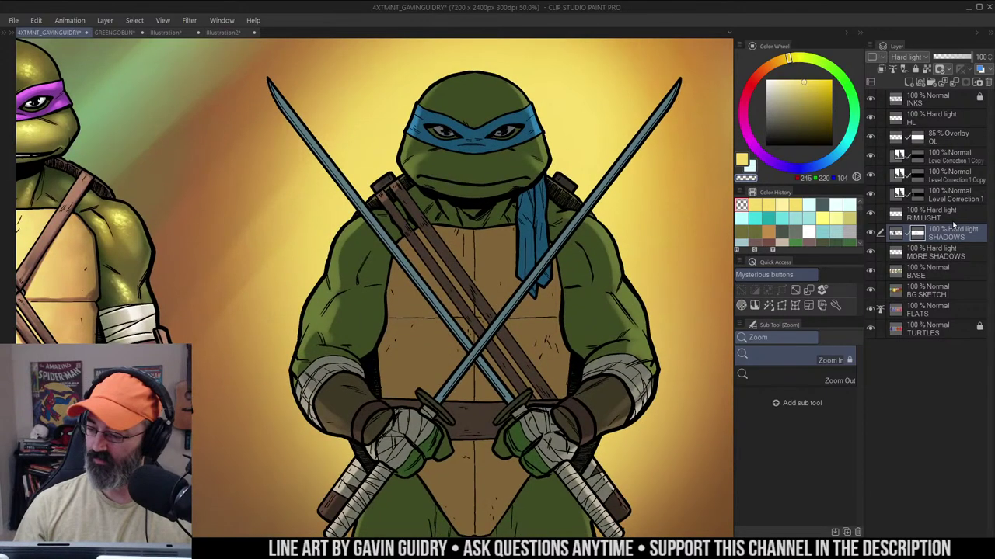
{"action": "left_click", "coordinate": [941, 216]}
{"action": "key", "text": "m"}
{"action": "key", "text": "c"}
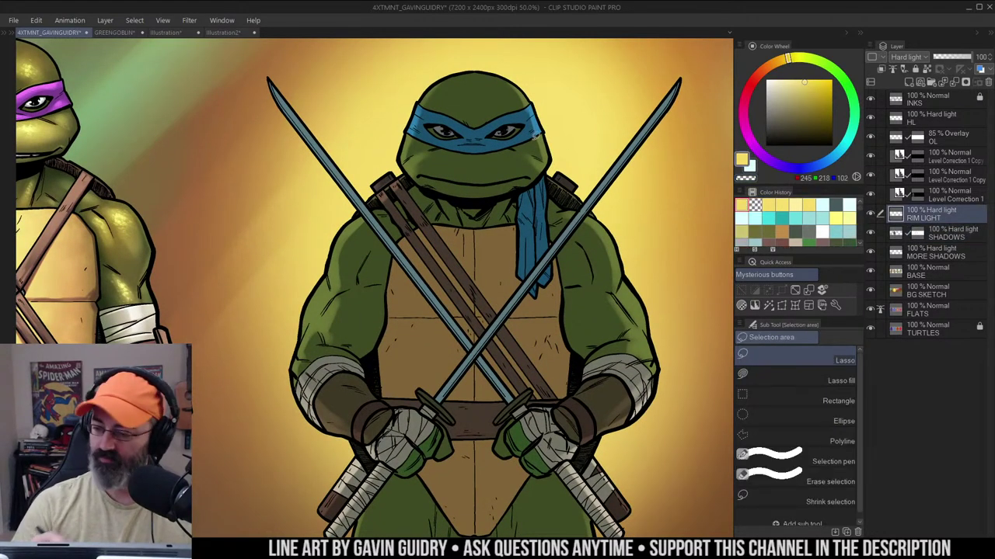
{"action": "left_click", "coordinate": [800, 80]}
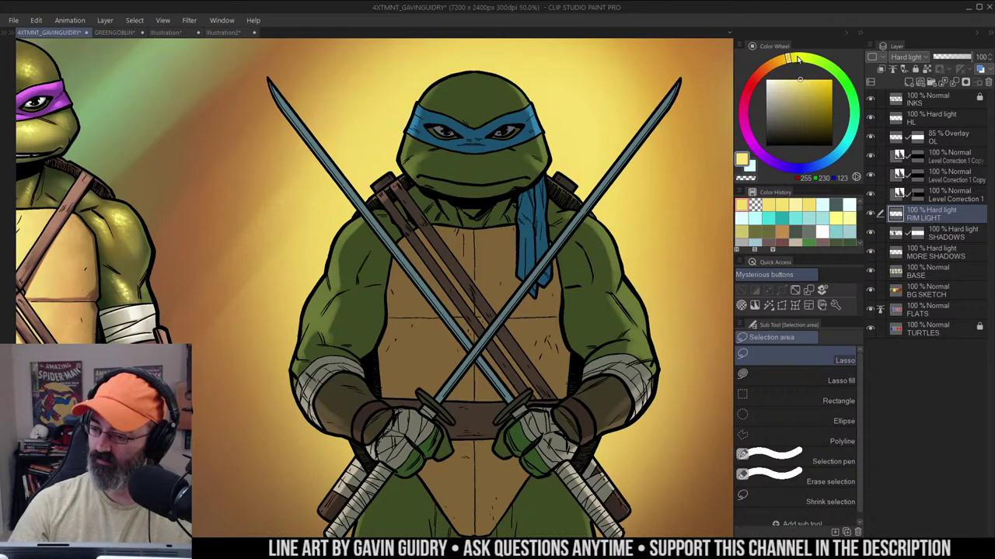
{"action": "left_click", "coordinate": [777, 60]}
{"action": "left_click_drag", "start_coordinate": [819, 70], "coordinate": [810, 67]}
{"action": "key", "text": "w"}
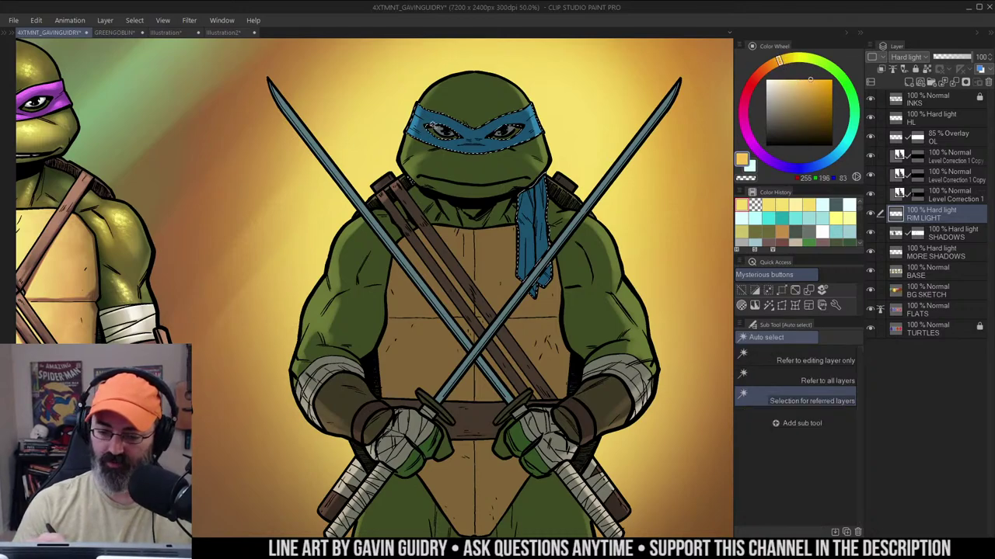
{"action": "left_click", "coordinate": [439, 133]}
{"action": "key", "text": "m"}
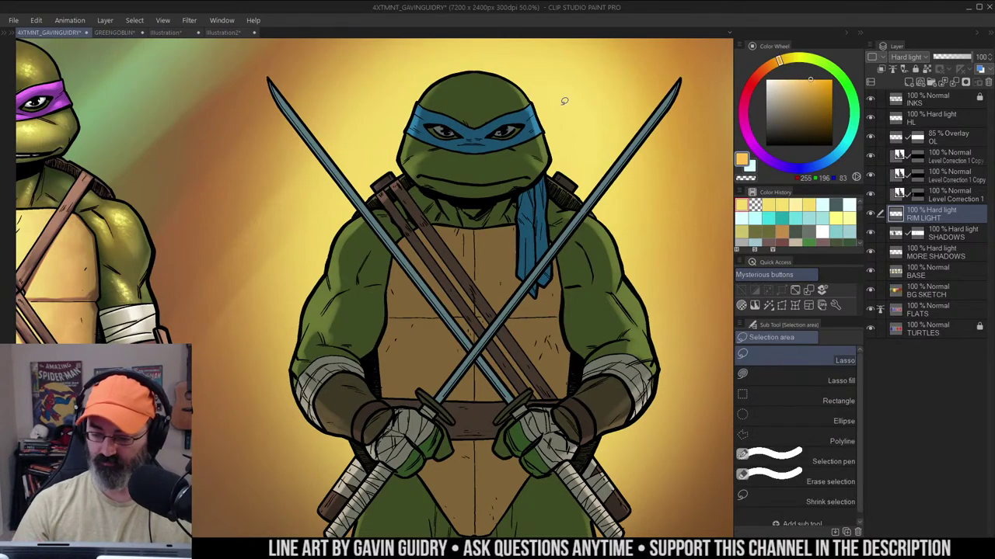
Activate the TURTLES layer and try to auto-select the background around the figures, then clear the selection
{"action": "left_click", "coordinate": [897, 331]}
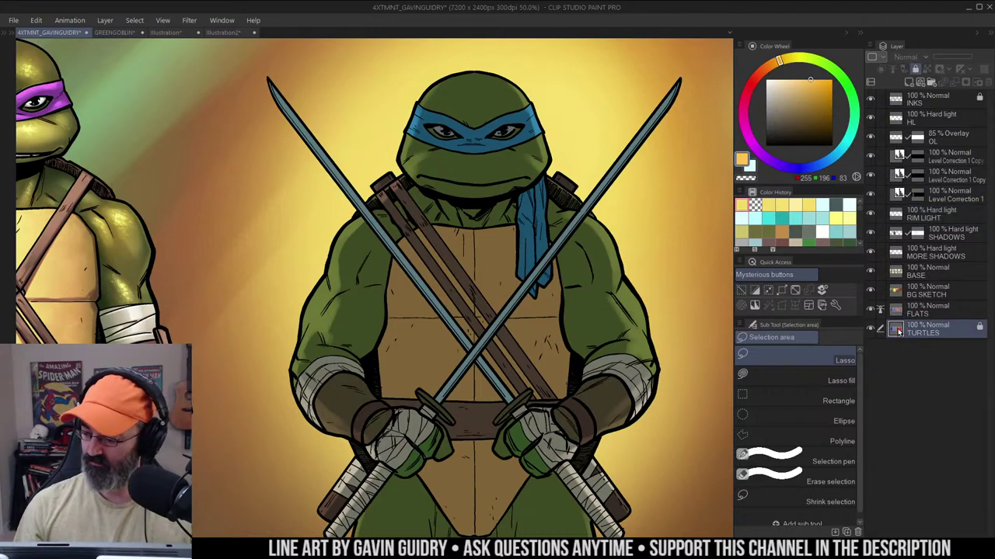
{"action": "key", "text": "w"}
{"action": "left_click", "coordinate": [670, 165]}
{"action": "key", "text": "alt+space"}
{"action": "left_click", "coordinate": [610, 259]}
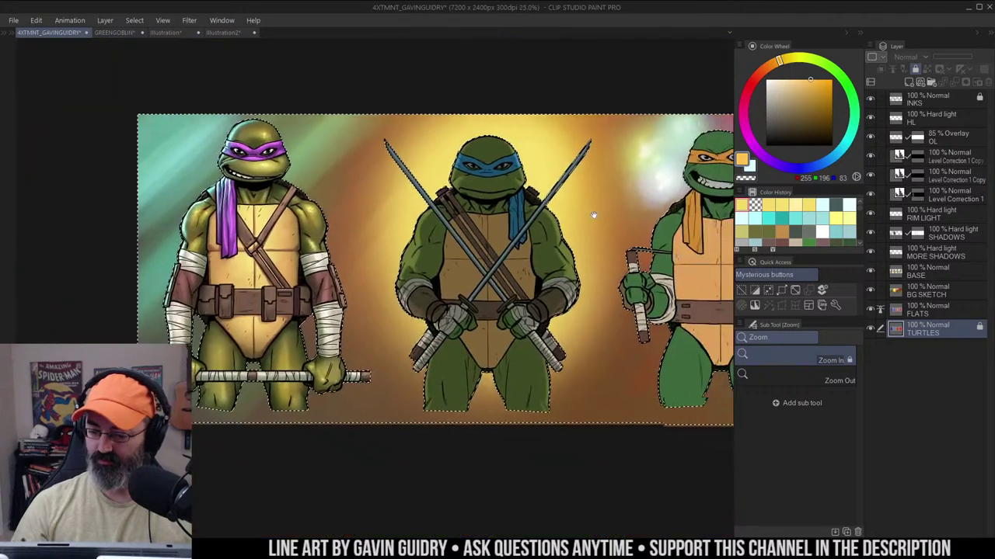
{"action": "key", "text": "ctrl+d"}
Isolate and unlock the TURTLES layer, auto-select its grey background referring to the editing layer only, delete it, and show all layers again
{"action": "key", "text": "alt+space"}
{"action": "left_click", "coordinate": [579, 221]}
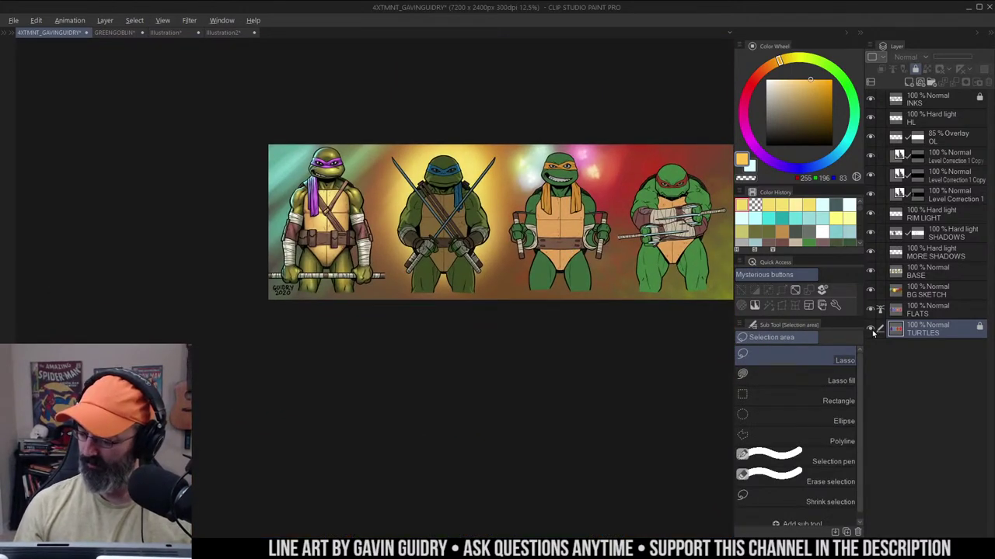
{"action": "left_click", "coordinate": [871, 331], "text": "alt"}
{"action": "left_click_drag", "start_coordinate": [665, 194], "coordinate": [523, 192]}
{"action": "key", "text": "w"}
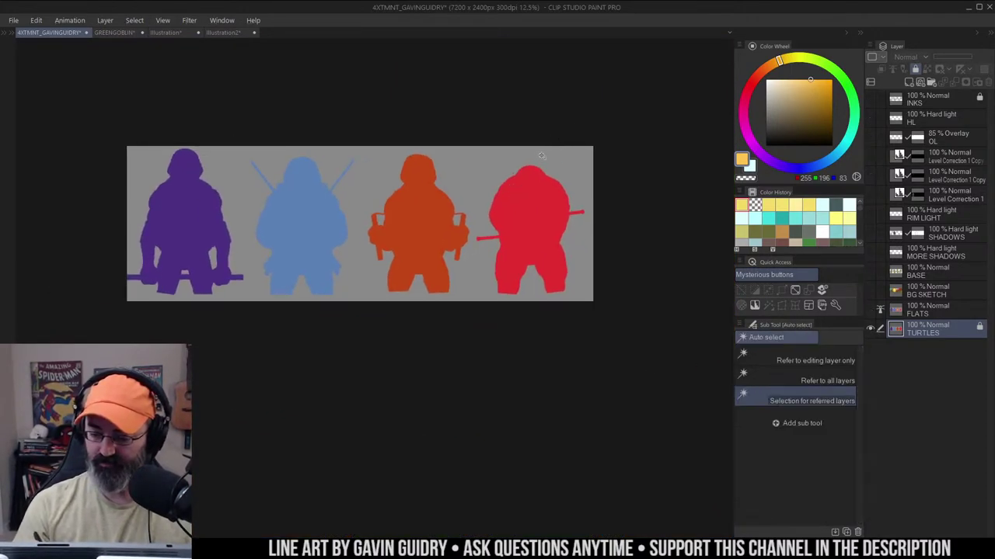
{"action": "left_click", "coordinate": [808, 361]}
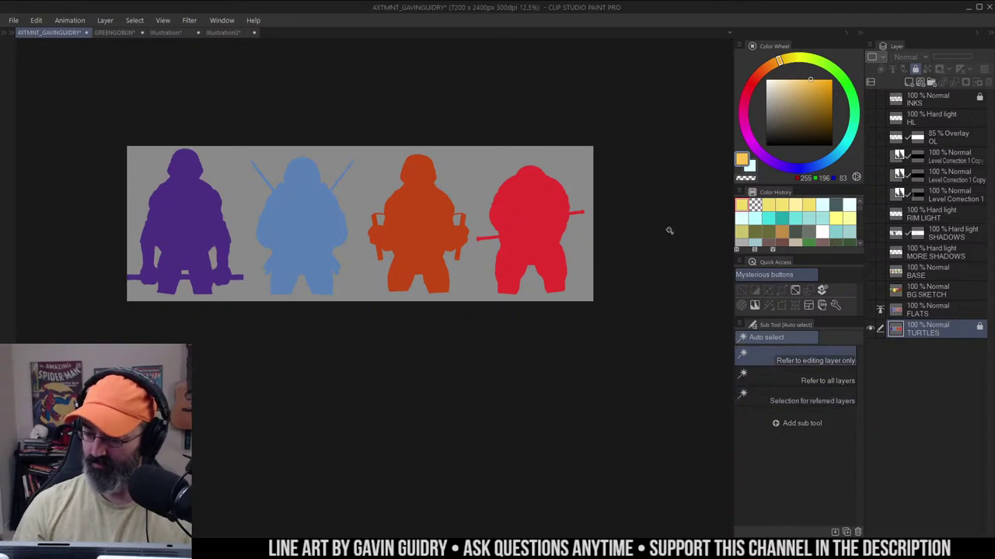
{"action": "left_click", "coordinate": [561, 157]}
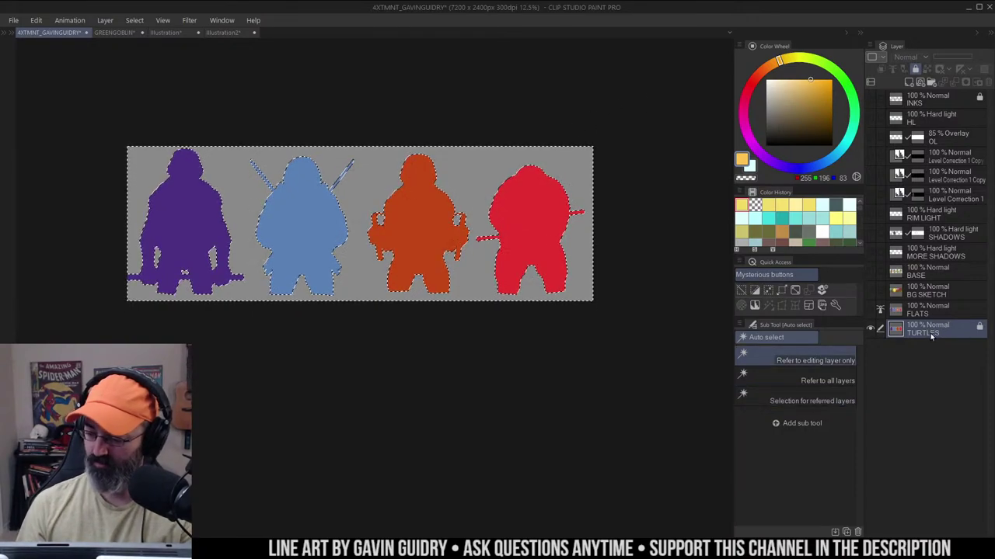
{"action": "left_click", "coordinate": [978, 327]}
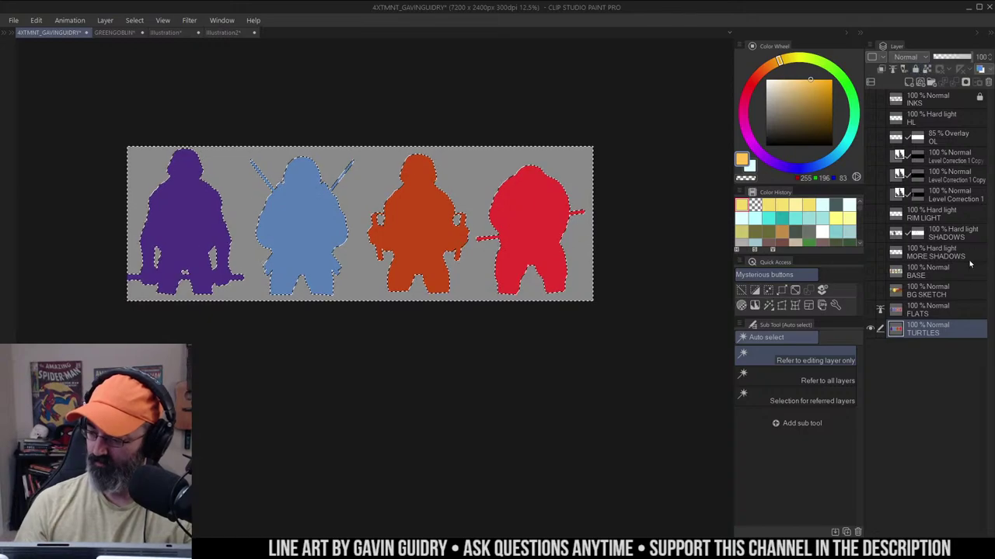
{"action": "key", "text": "Delete"}
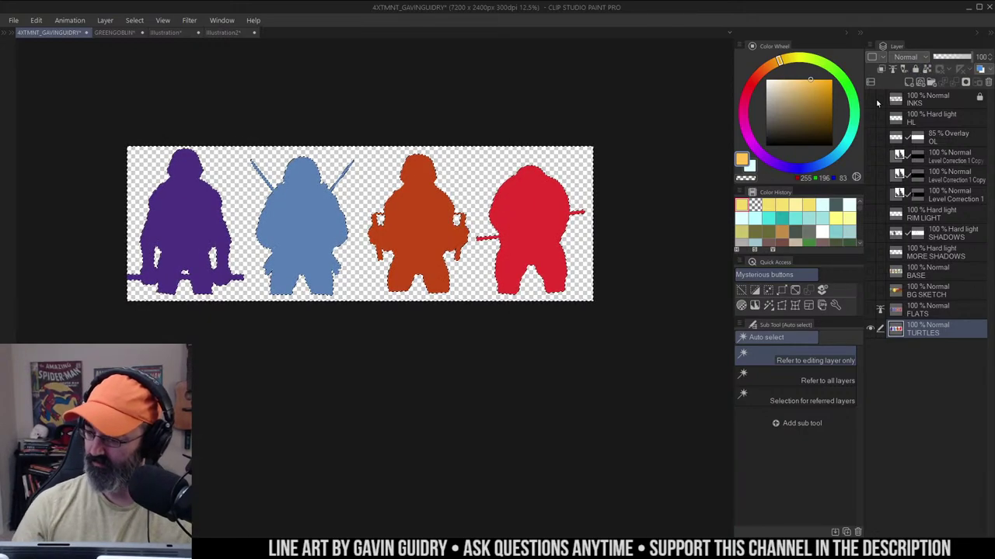
{"action": "key", "text": "ctrl+d"}
{"action": "key", "text": "m"}
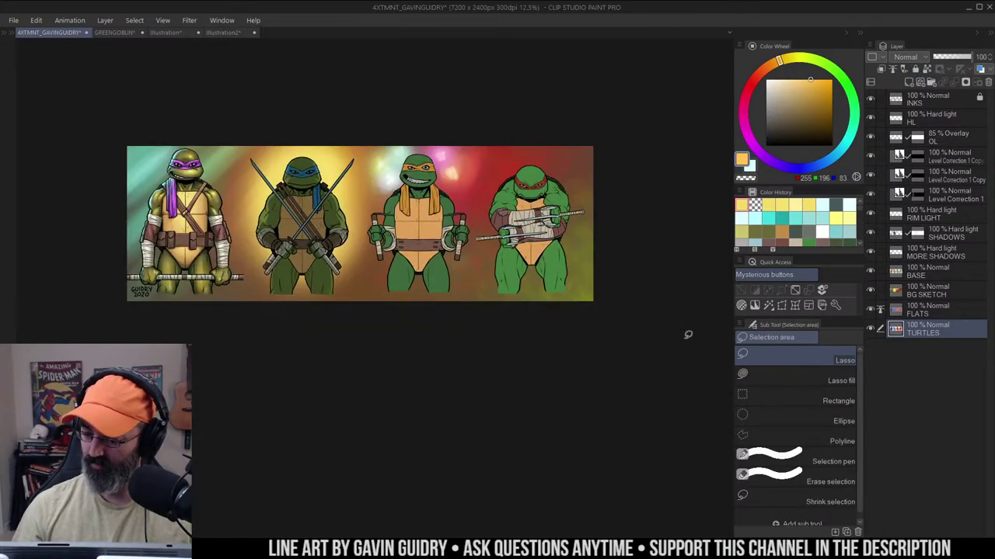
Load the TURTLES layer's silhouettes as a selection and activate the RIM LIGHT layer
{"action": "left_click", "coordinate": [897, 332], "text": "ctrl"}
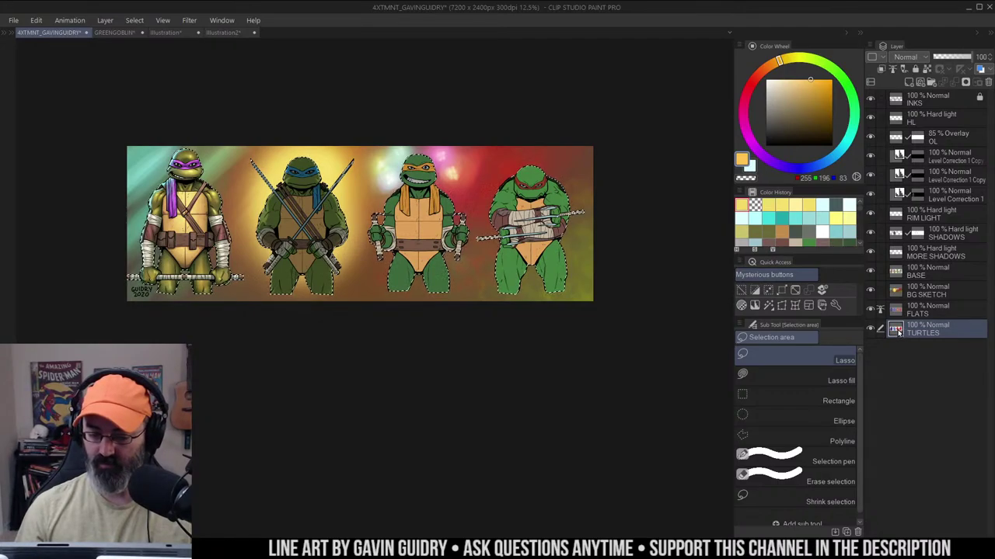
{"action": "left_click", "coordinate": [930, 215]}
Airbrush warm orange rim light along both outer sides of the blue-masked turtle's head and mask, undoing the unwanted strokes
{"action": "key", "text": "ctrl+space"}
{"action": "left_click", "coordinate": [381, 168]}
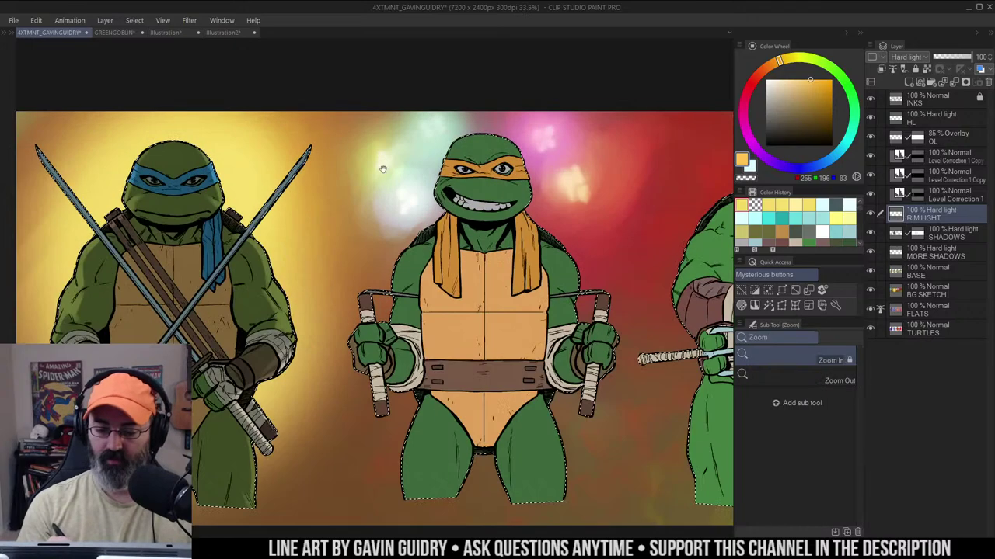
{"action": "left_click_drag", "start_coordinate": [382, 168], "coordinate": [679, 124]}
{"action": "left_click", "coordinate": [477, 124], "text": "ctrl"}
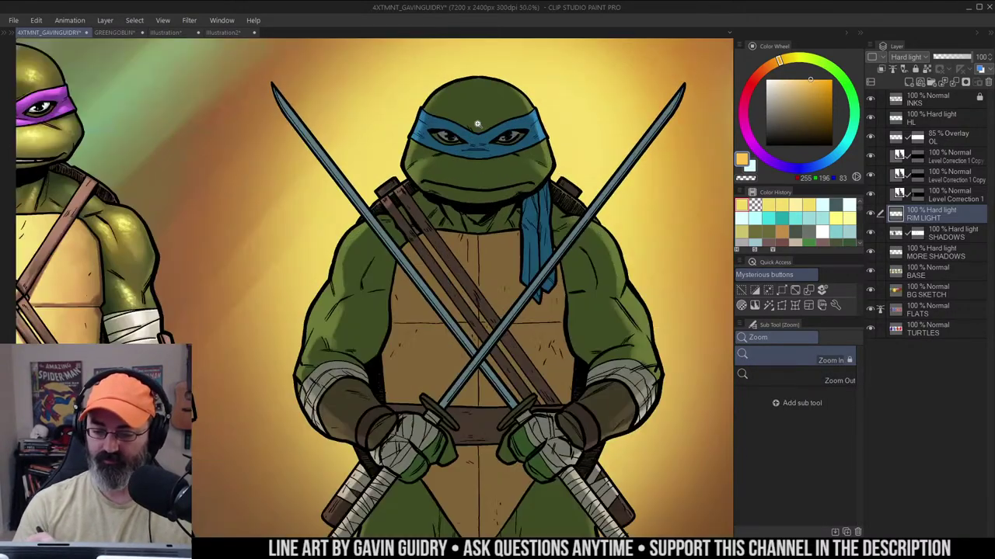
{"action": "left_click_drag", "start_coordinate": [477, 124], "coordinate": [490, 152]}
{"action": "left_click", "coordinate": [490, 151], "text": "ctrl"}
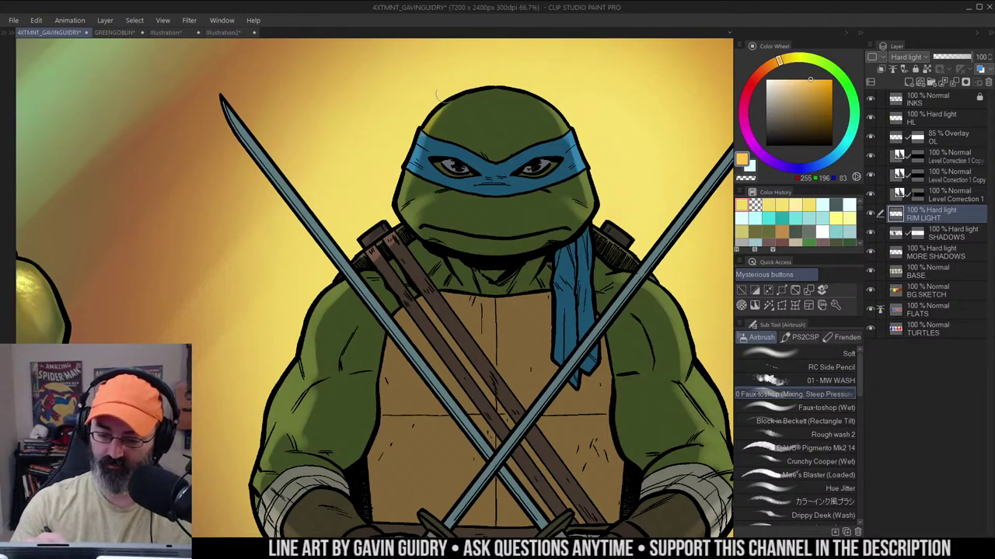
{"action": "mouse_move", "coordinate": [437, 95]}
{"action": "left_mouse_down"}
{"action": "mouse_move", "coordinate": [400, 165]}
{"action": "mouse_move", "coordinate": [417, 122]}
{"action": "mouse_move", "coordinate": [393, 191]}
{"action": "mouse_move", "coordinate": [411, 170]}
{"action": "mouse_move", "coordinate": [389, 204]}
{"action": "left_mouse_up"}
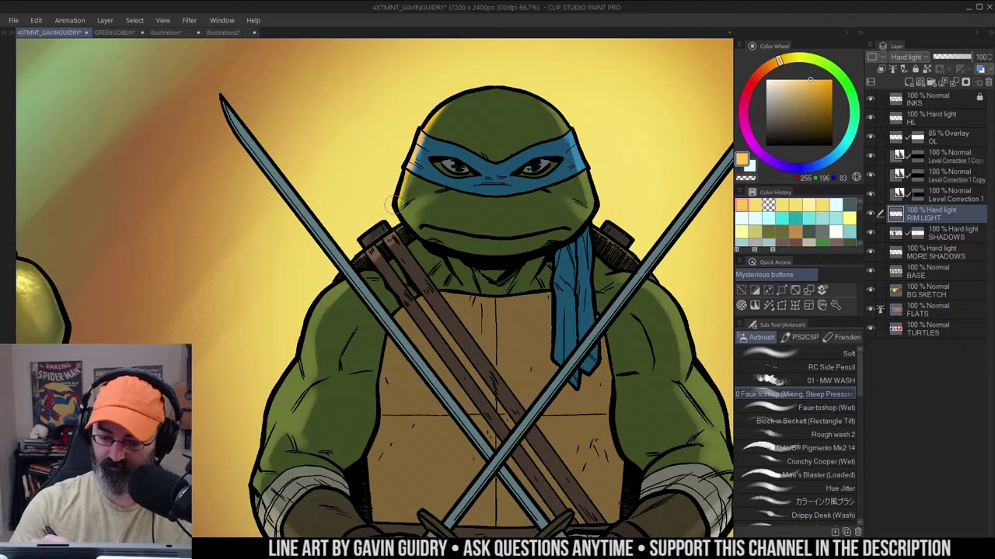
{"action": "key", "text": "ctrl+z"}
{"action": "key", "text": "ctrl+z"}
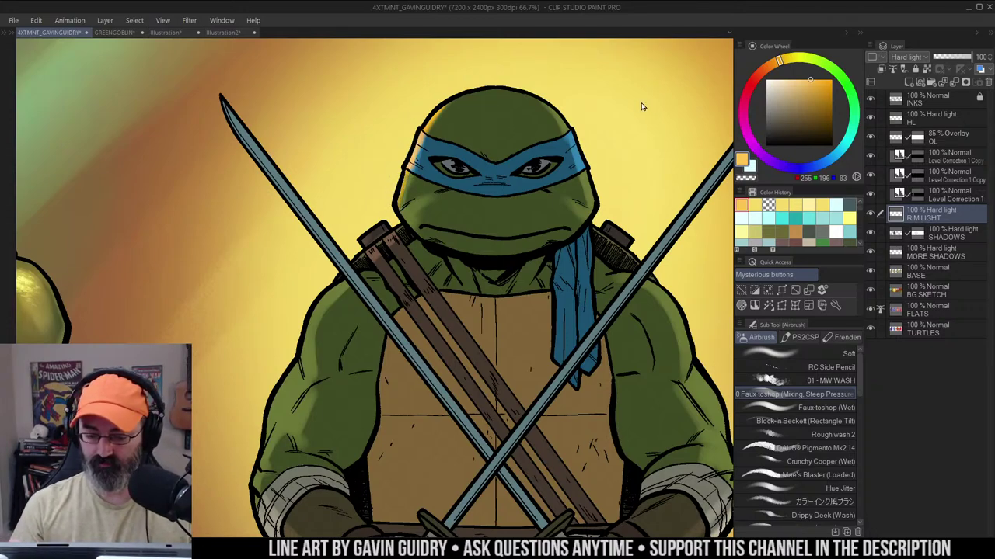
{"action": "mouse_move", "coordinate": [404, 165]}
{"action": "left_mouse_down"}
{"action": "mouse_move", "coordinate": [399, 210]}
{"action": "mouse_move", "coordinate": [414, 207]}
{"action": "mouse_move", "coordinate": [414, 237]}
{"action": "left_mouse_up"}
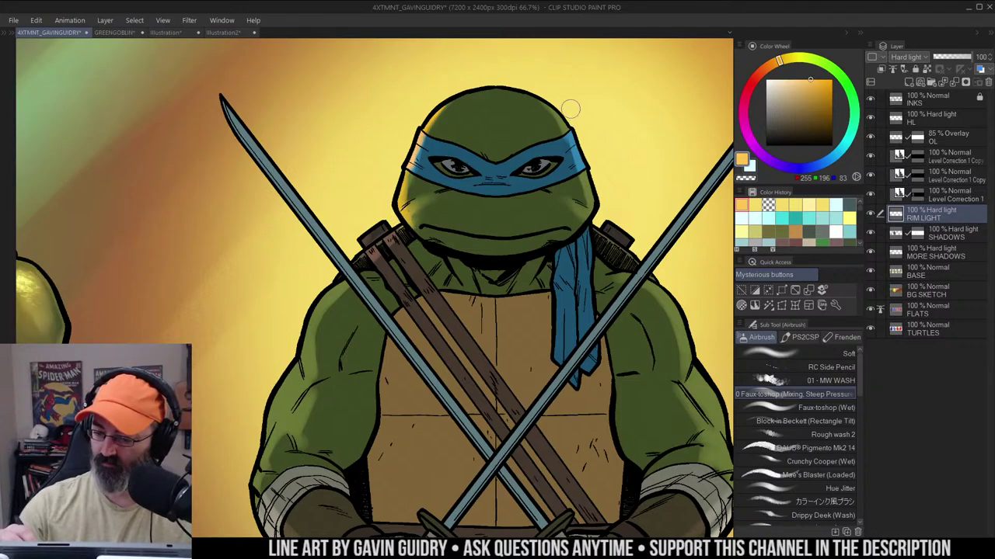
{"action": "left_click_drag", "start_coordinate": [556, 97], "coordinate": [591, 164]}
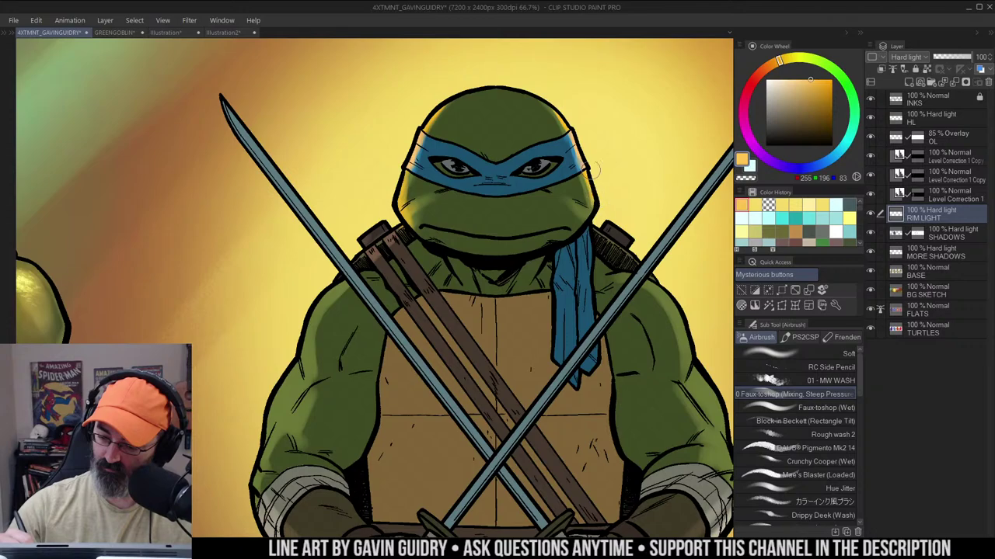
{"action": "left_click_drag", "start_coordinate": [583, 150], "coordinate": [525, 146]}
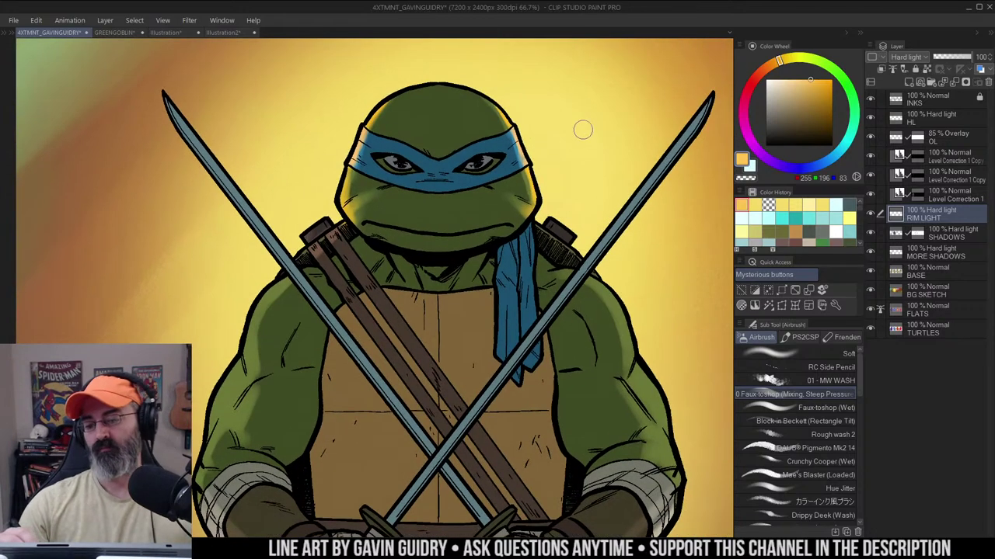
Clear the silhouette selection
{"action": "key", "text": "m"}
{"action": "mouse_move", "coordinate": [594, 136]}
{"action": "left_mouse_down"}
{"action": "mouse_move", "coordinate": [588, 93]}
{"action": "mouse_move", "coordinate": [611, 108]}
{"action": "left_mouse_up"}
{"action": "key", "text": "ctrl+d"}
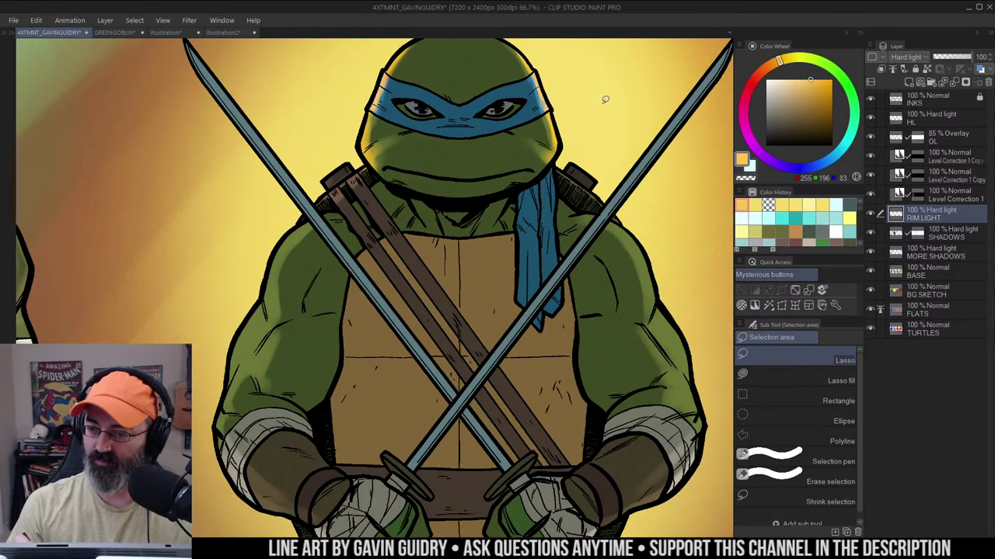
Try to auto-select the blue-masked turtle's shoulder area, referring to the editing layer only
{"action": "left_click_drag", "start_coordinate": [578, 136], "coordinate": [608, 101]}
{"action": "left_click_drag", "start_coordinate": [529, 149], "coordinate": [571, 135]}
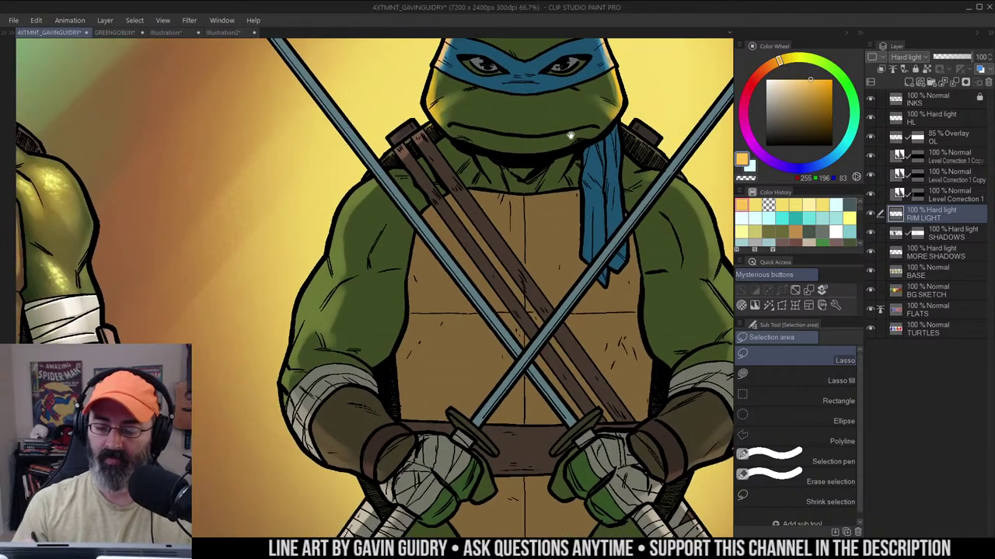
{"action": "key", "text": "b"}
{"action": "key", "text": "w"}
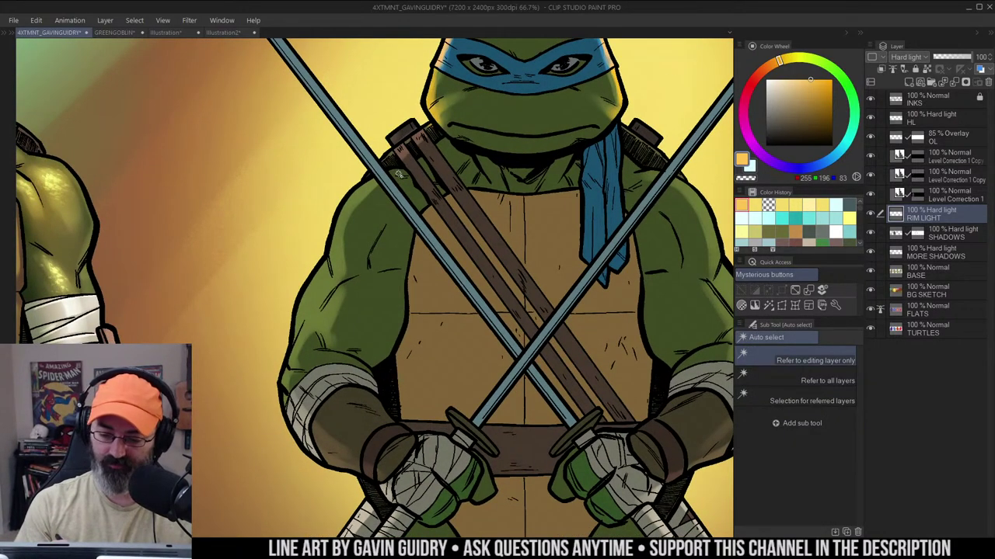
{"action": "key", "text": "m"}
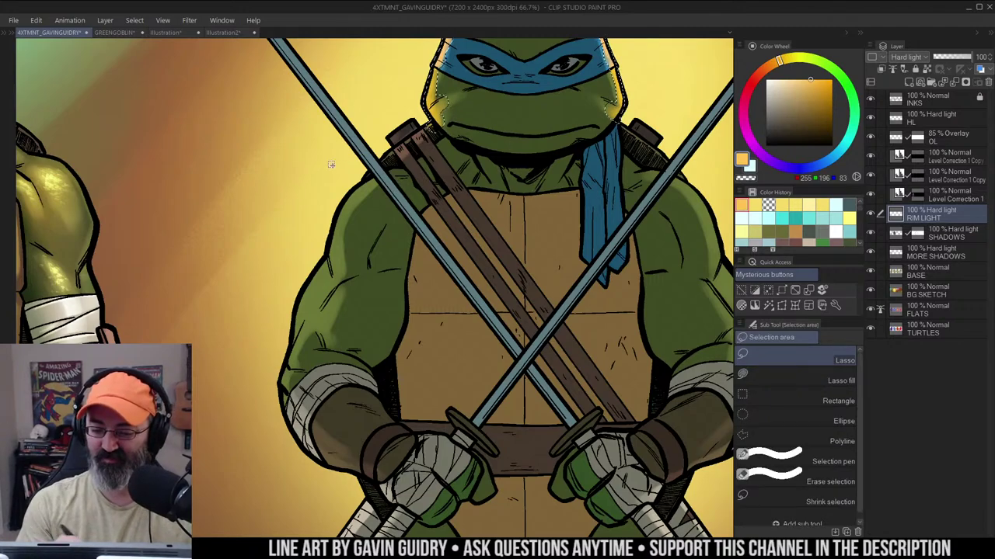
{"action": "key", "text": "w"}
{"action": "key", "text": "m"}
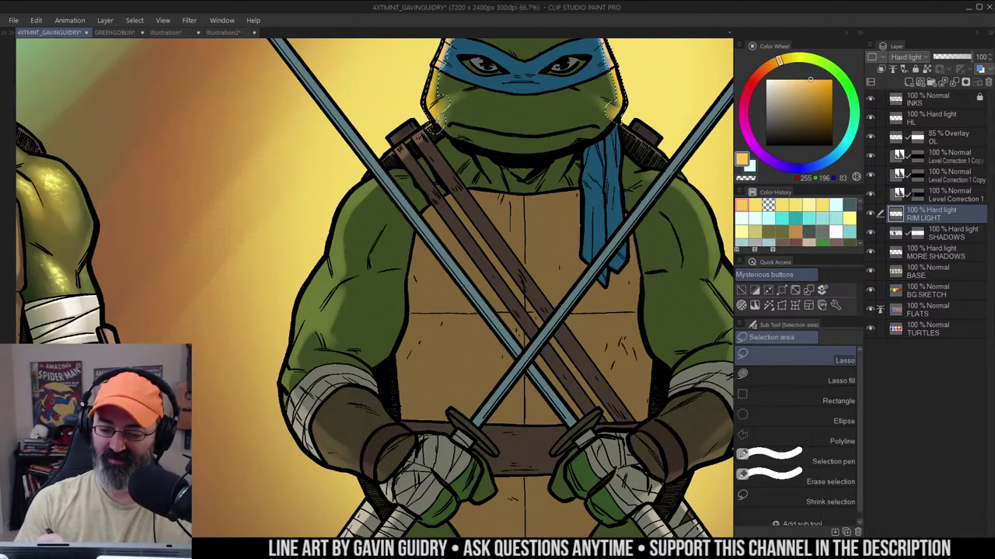
{"action": "key", "text": "w"}
{"action": "key", "text": "m"}
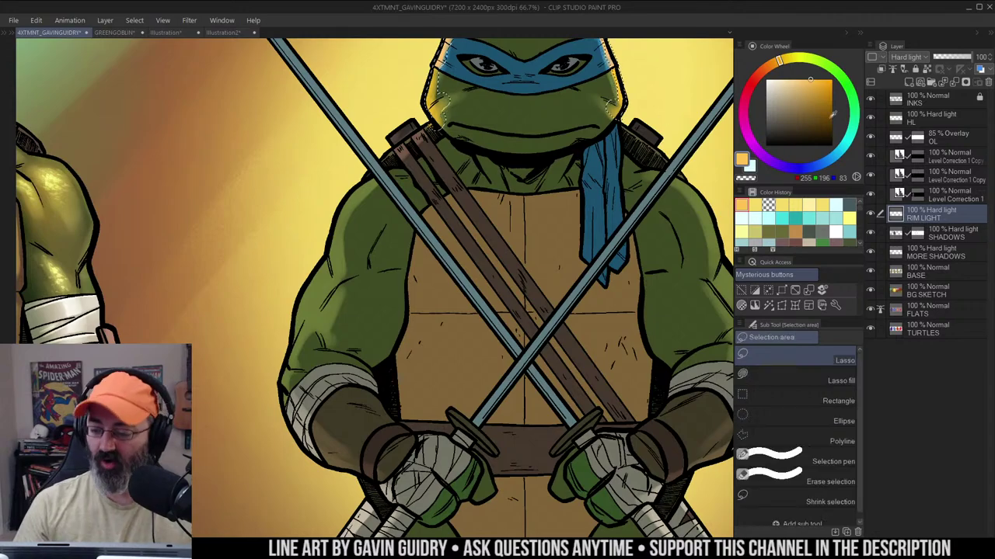
{"action": "key", "text": "w"}
Switch Auto select to Selection for referred layers, clear the old selection and select the blue-masked turtle's brown chest straps
{"action": "left_click", "coordinate": [824, 399]}
{"action": "key", "text": "m"}
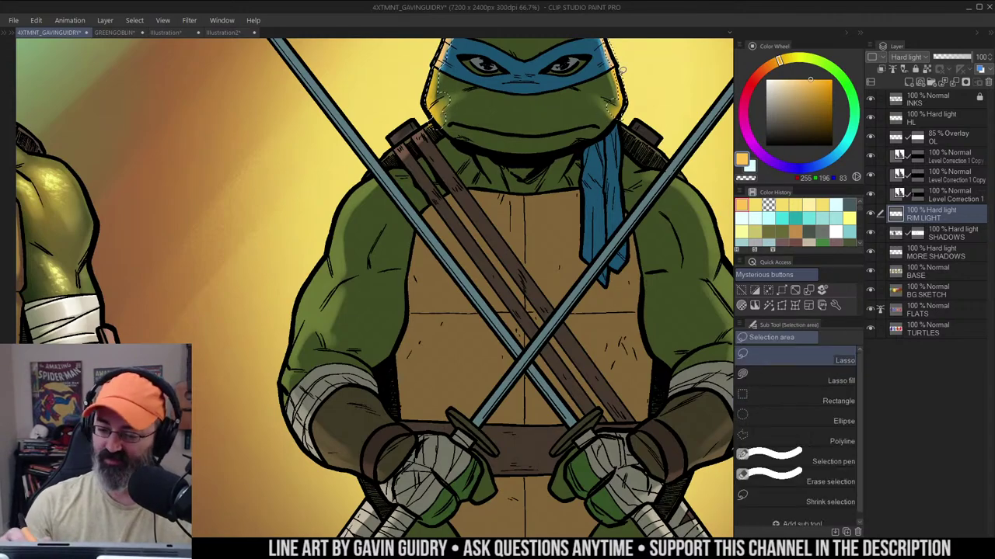
{"action": "key", "text": "ctrl+d"}
{"action": "key", "text": "w"}
{"action": "left_click", "coordinate": [426, 144]}
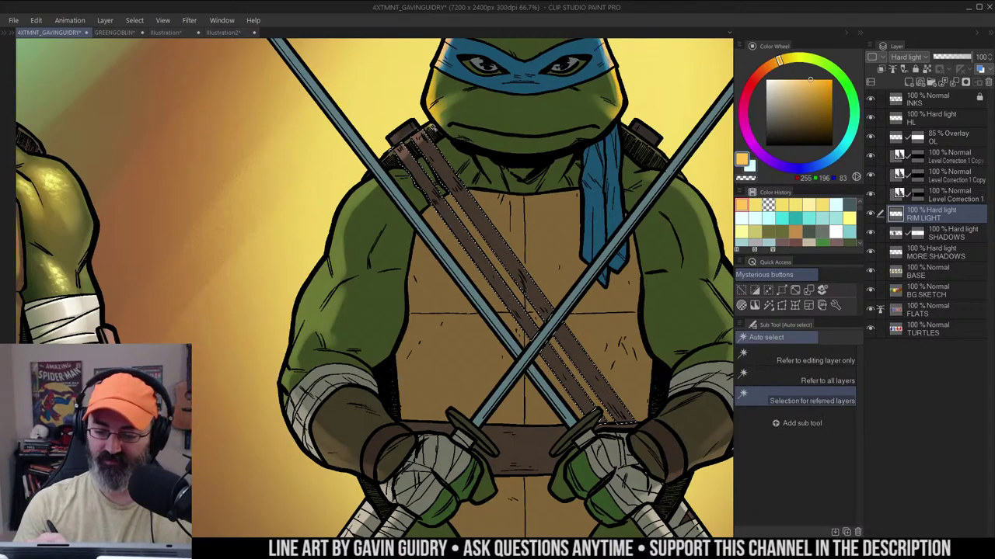
Hide the selection border and brush warm rim light onto the strap tops and shell edges at both shoulders
{"action": "key", "text": "ctrl+h"}
{"action": "key", "text": "b"}
{"action": "left_click_drag", "start_coordinate": [390, 153], "coordinate": [421, 138]}
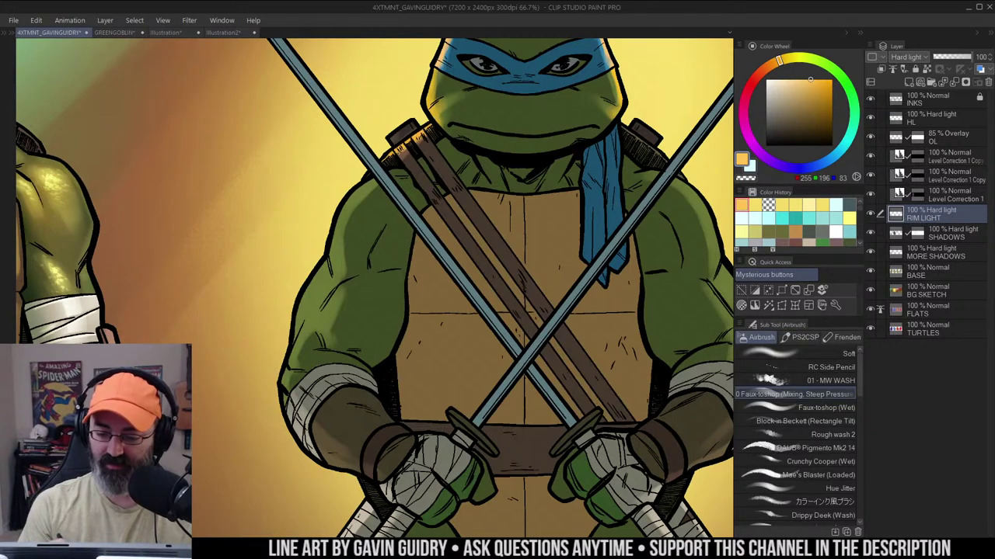
{"action": "left_click_drag", "start_coordinate": [611, 99], "coordinate": [571, 95]}
{"action": "left_click_drag", "start_coordinate": [606, 124], "coordinate": [633, 146]}
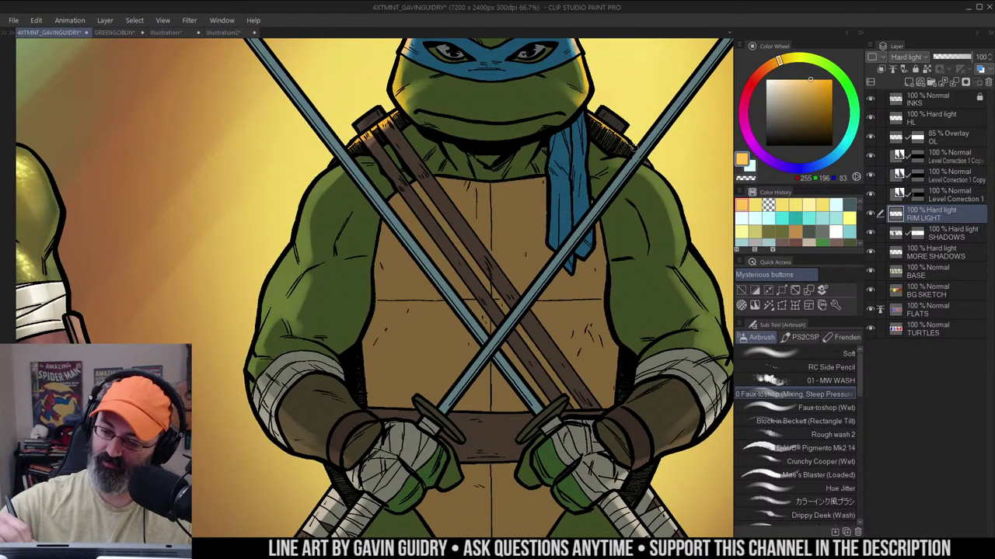
Auto-select the scabbard ends behind the shoulders and brush warm rim light onto them
{"action": "key", "text": "w"}
{"action": "left_click", "coordinate": [375, 118]}
{"action": "key", "text": "b"}
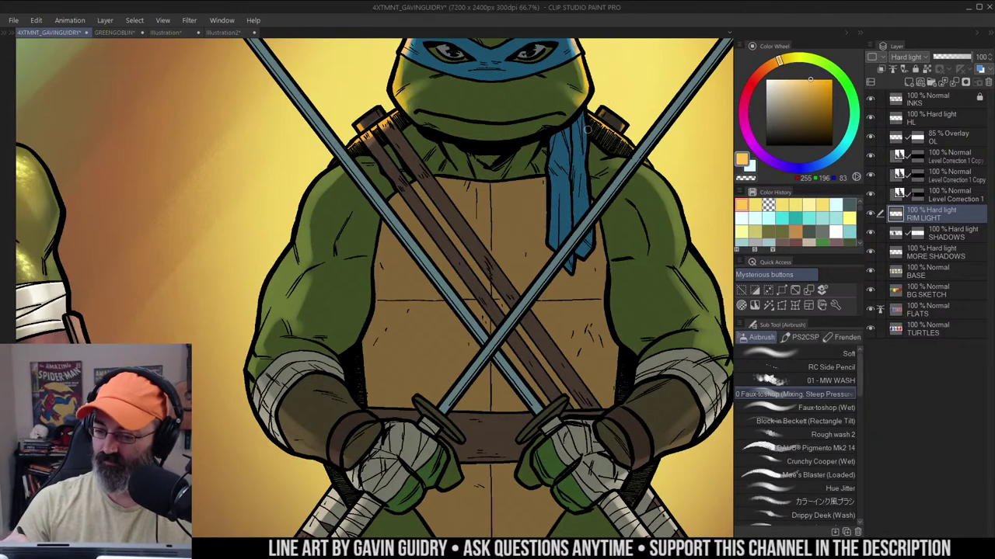
Auto-select the blue-masked turtle's green skin areas
{"action": "key", "text": "ctrl+minus"}
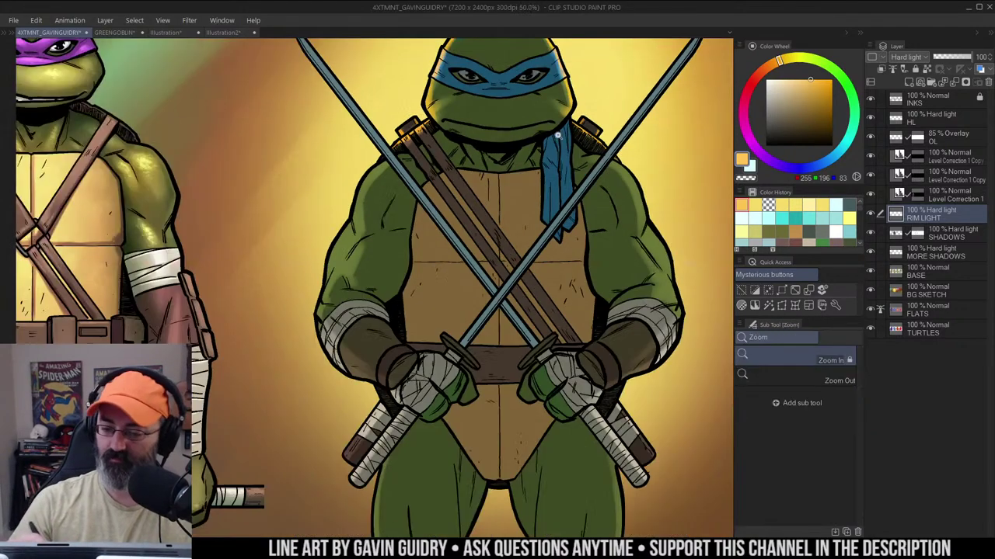
{"action": "left_click_drag", "start_coordinate": [659, 126], "coordinate": [715, 95]}
{"action": "key", "text": "ctrl+plus"}
{"action": "key", "text": "w"}
{"action": "left_click", "coordinate": [421, 148]}
{"action": "key", "text": "ctrl+minus"}
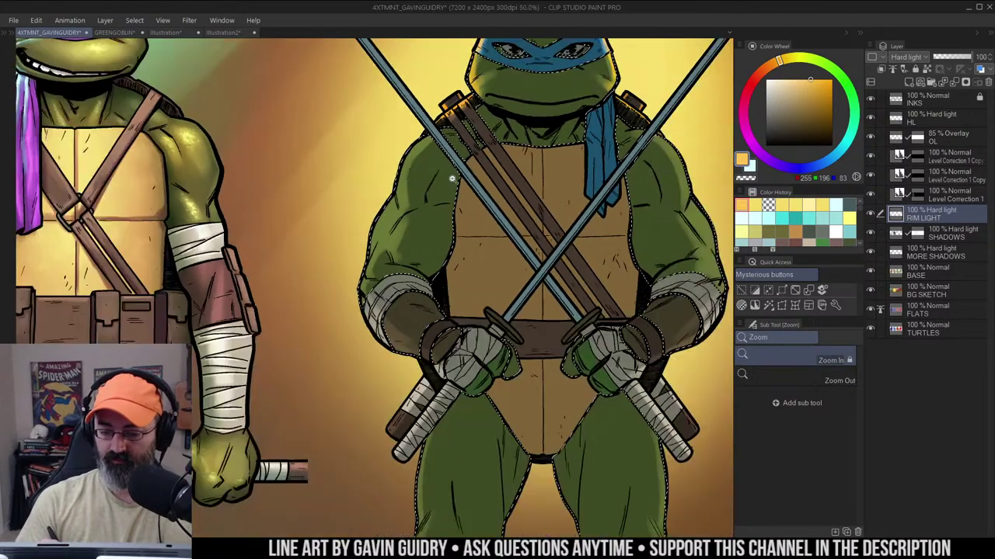
{"action": "left_click_drag", "start_coordinate": [453, 178], "coordinate": [465, 148]}
Brush warm rim light along the outer edge of the turtle's left-hand shoulder and upper arm, trimming it with transparent colour
{"action": "key", "text": "b"}
{"action": "mouse_move", "coordinate": [421, 122]}
{"action": "left_mouse_down"}
{"action": "mouse_move", "coordinate": [437, 104]}
{"action": "mouse_move", "coordinate": [418, 127]}
{"action": "mouse_move", "coordinate": [410, 168]}
{"action": "left_mouse_up"}
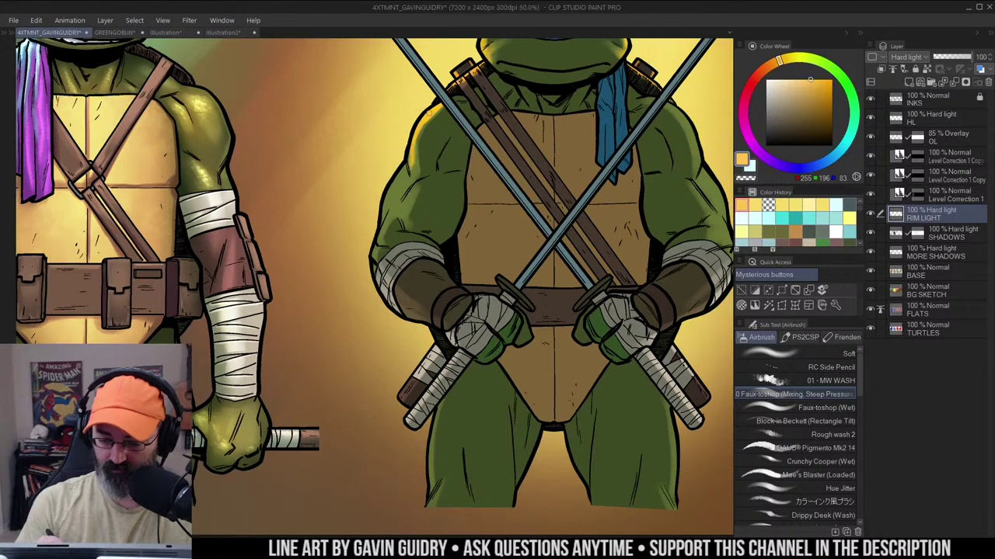
{"action": "mouse_move", "coordinate": [429, 111]}
{"action": "left_mouse_down"}
{"action": "mouse_move", "coordinate": [411, 175]}
{"action": "mouse_move", "coordinate": [410, 146]}
{"action": "mouse_move", "coordinate": [411, 174]}
{"action": "mouse_move", "coordinate": [384, 206]}
{"action": "mouse_move", "coordinate": [406, 194]}
{"action": "mouse_move", "coordinate": [402, 205]}
{"action": "mouse_move", "coordinate": [379, 233]}
{"action": "left_mouse_up"}
{"action": "mouse_move", "coordinate": [409, 203]}
{"action": "left_mouse_down"}
{"action": "mouse_move", "coordinate": [390, 201]}
{"action": "mouse_move", "coordinate": [376, 234]}
{"action": "left_mouse_up"}
{"action": "mouse_move", "coordinate": [405, 197]}
{"action": "left_mouse_down"}
{"action": "mouse_move", "coordinate": [382, 238]}
{"action": "mouse_move", "coordinate": [401, 242]}
{"action": "mouse_move", "coordinate": [382, 231]}
{"action": "mouse_move", "coordinate": [371, 274]}
{"action": "mouse_move", "coordinate": [433, 182]}
{"action": "mouse_move", "coordinate": [415, 211]}
{"action": "mouse_move", "coordinate": [429, 186]}
{"action": "mouse_move", "coordinate": [426, 193]}
{"action": "mouse_move", "coordinate": [418, 179]}
{"action": "mouse_move", "coordinate": [434, 171]}
{"action": "mouse_move", "coordinate": [422, 204]}
{"action": "mouse_move", "coordinate": [406, 180]}
{"action": "mouse_move", "coordinate": [413, 218]}
{"action": "left_mouse_up"}
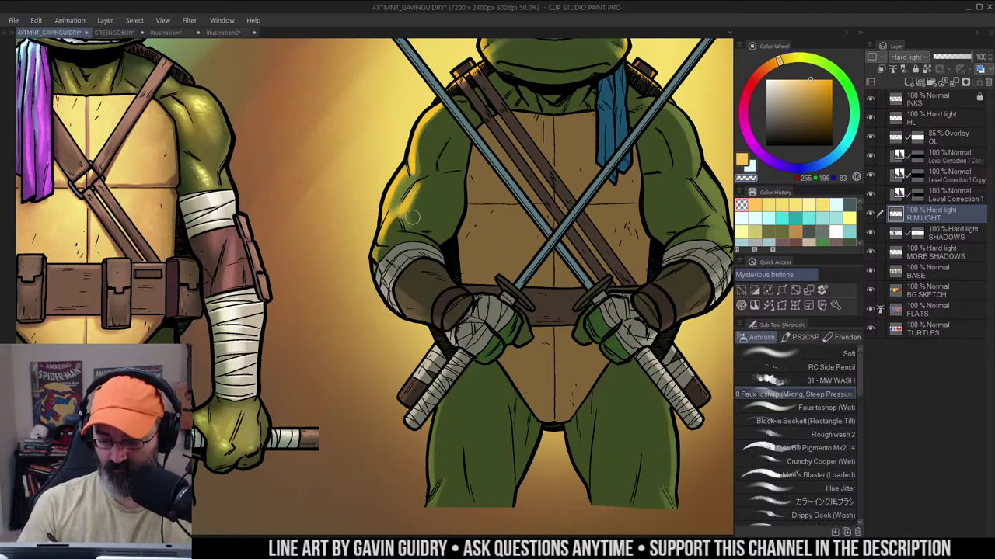
Refine the rim light near the left-hand elbow, alternating between transparent colour and the warm orange
{"action": "left_click", "coordinate": [443, 197], "text": "alt"}
{"action": "left_click_drag", "start_coordinate": [483, 192], "coordinate": [447, 160]}
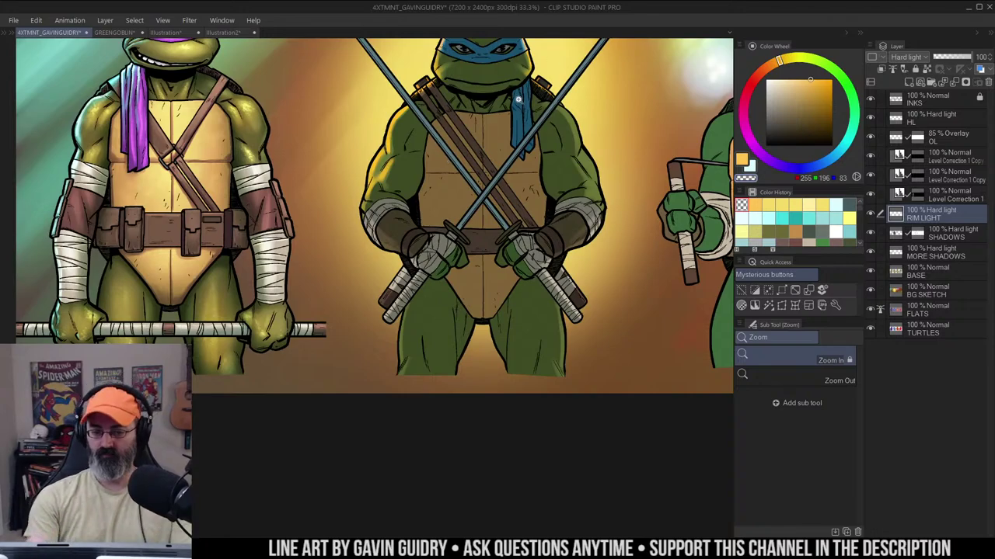
{"action": "left_click", "coordinate": [418, 171]}
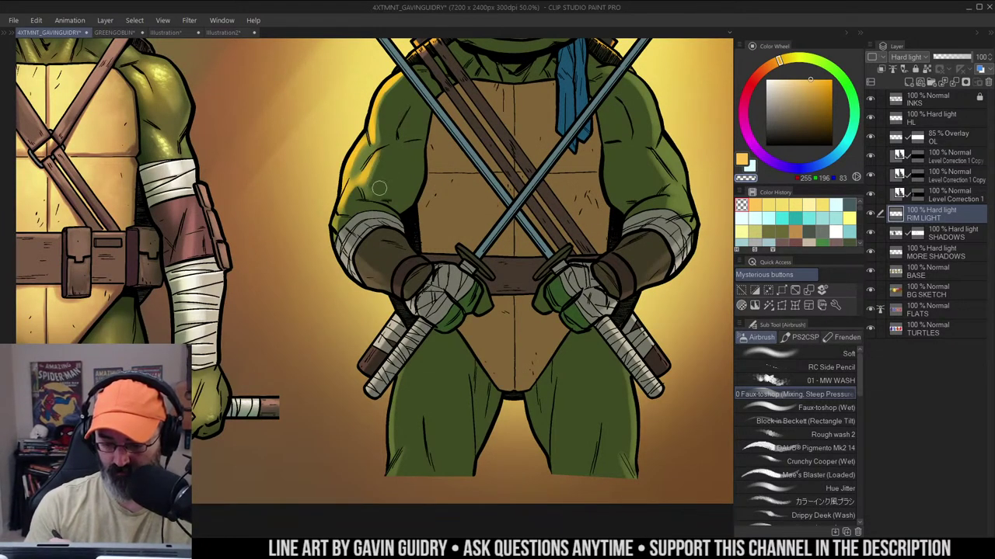
{"action": "left_click", "coordinate": [425, 160], "text": "alt"}
{"action": "left_click", "coordinate": [389, 163]}
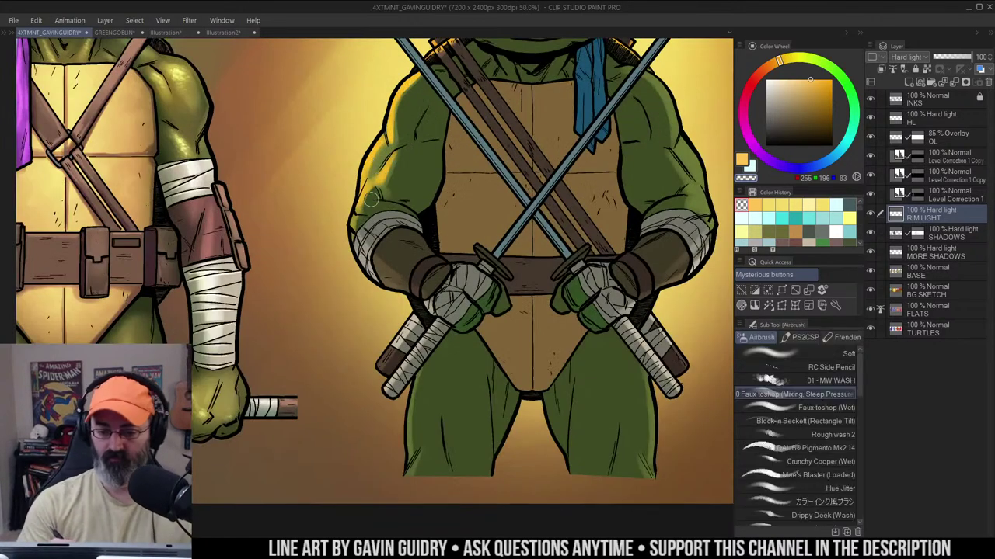
{"action": "key", "text": "c"}
{"action": "left_click_drag", "start_coordinate": [359, 215], "coordinate": [348, 246]}
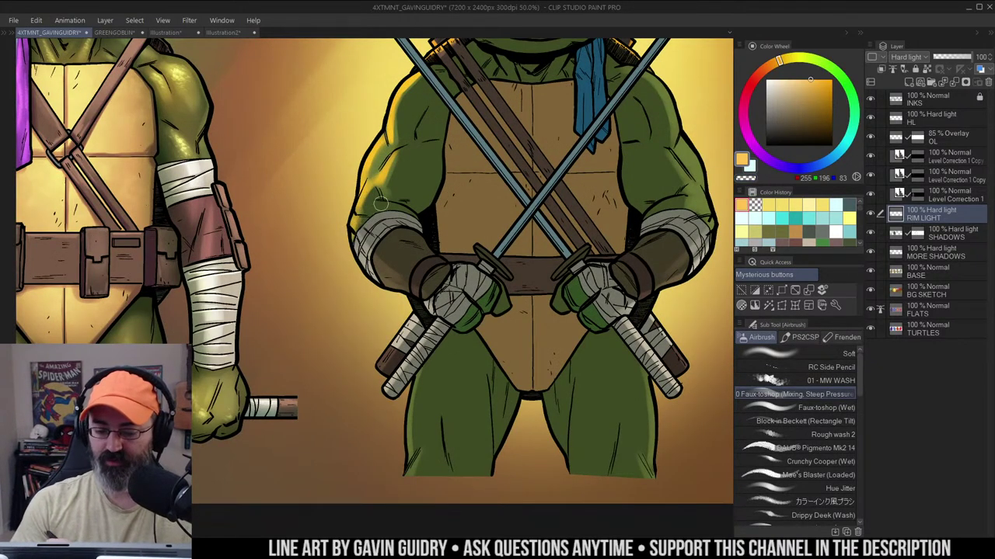
{"action": "key", "text": "c"}
Brush matching warm rim light down the outer edge of the turtle's right-hand shoulder and arm
{"action": "mouse_move", "coordinate": [369, 202]}
{"action": "left_mouse_down"}
{"action": "mouse_move", "coordinate": [367, 216]}
{"action": "mouse_move", "coordinate": [255, 236]}
{"action": "left_mouse_up"}
{"action": "key", "text": "w"}
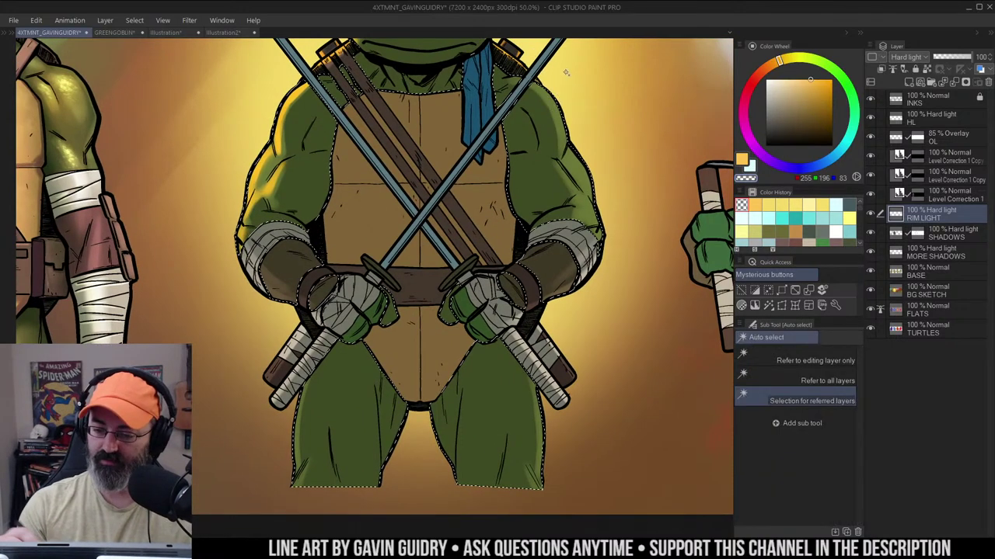
{"action": "key", "text": "b"}
{"action": "key", "text": "c"}
{"action": "mouse_move", "coordinate": [532, 82]}
{"action": "left_mouse_down"}
{"action": "mouse_move", "coordinate": [563, 114]}
{"action": "mouse_move", "coordinate": [540, 82]}
{"action": "mouse_move", "coordinate": [569, 135]}
{"action": "mouse_move", "coordinate": [559, 111]}
{"action": "mouse_move", "coordinate": [564, 147]}
{"action": "mouse_move", "coordinate": [564, 127]}
{"action": "mouse_move", "coordinate": [591, 182]}
{"action": "mouse_move", "coordinate": [563, 170]}
{"action": "mouse_move", "coordinate": [598, 240]}
{"action": "left_mouse_up"}
Auto-select the white elbow wraps and brush warm rim light along the right-hand wrap's outer edge
{"action": "key", "text": "ctrl+space"}
{"action": "left_click", "coordinate": [569, 166], "text": "alt"}
{"action": "left_click", "coordinate": [565, 179], "text": "alt"}
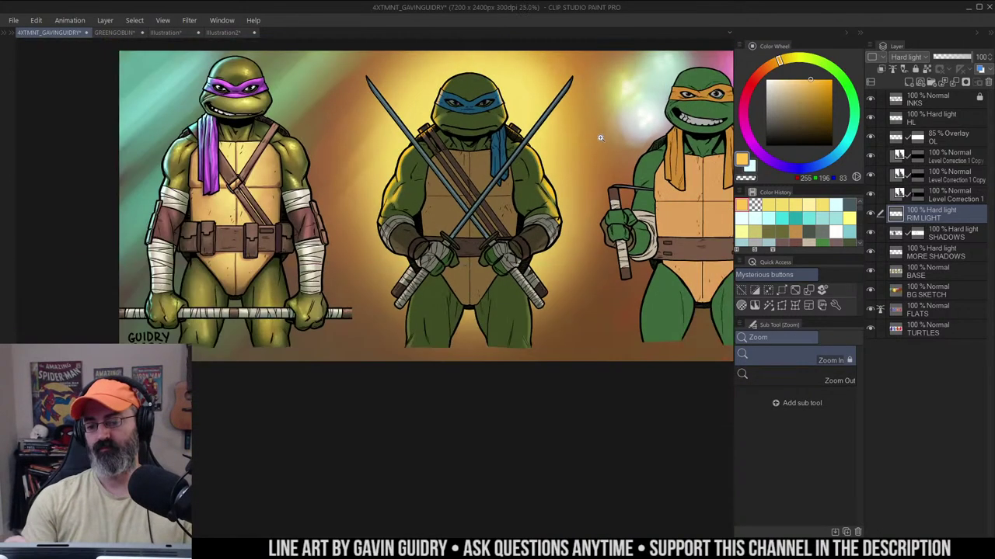
{"action": "left_click_drag", "start_coordinate": [555, 190], "coordinate": [564, 159]}
{"action": "double_click", "coordinate": [565, 184]}
{"action": "key", "text": "w"}
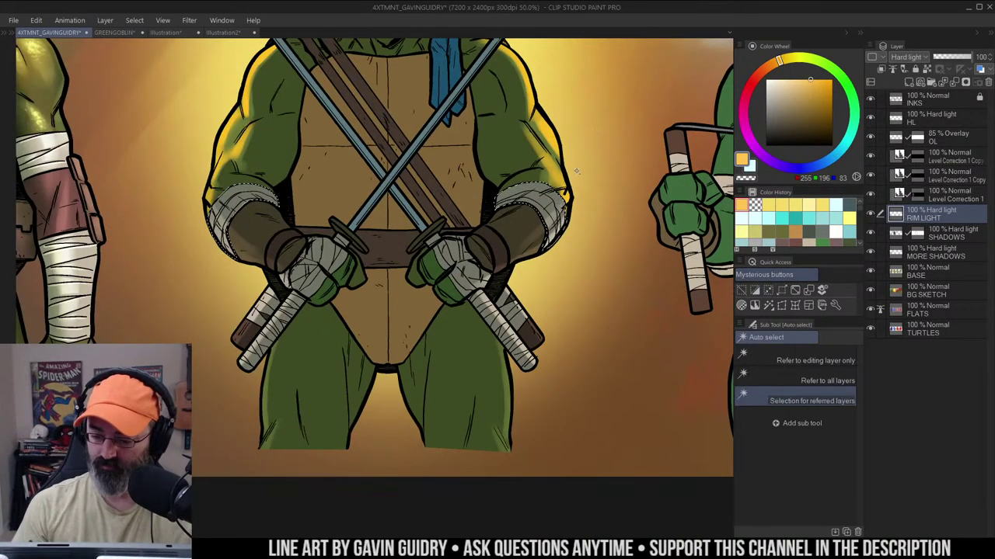
{"action": "key", "text": "b"}
{"action": "left_click_drag", "start_coordinate": [566, 198], "coordinate": [555, 243]}
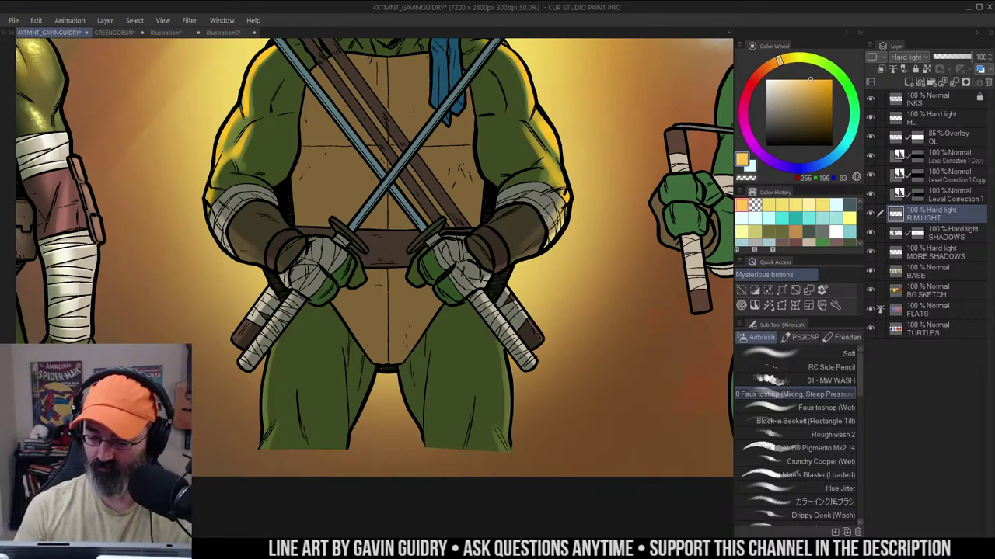
Try to brush rim light along the underside of the right-hand forearm, and undo the stroke
{"action": "key", "text": "w"}
{"action": "key", "text": "b"}
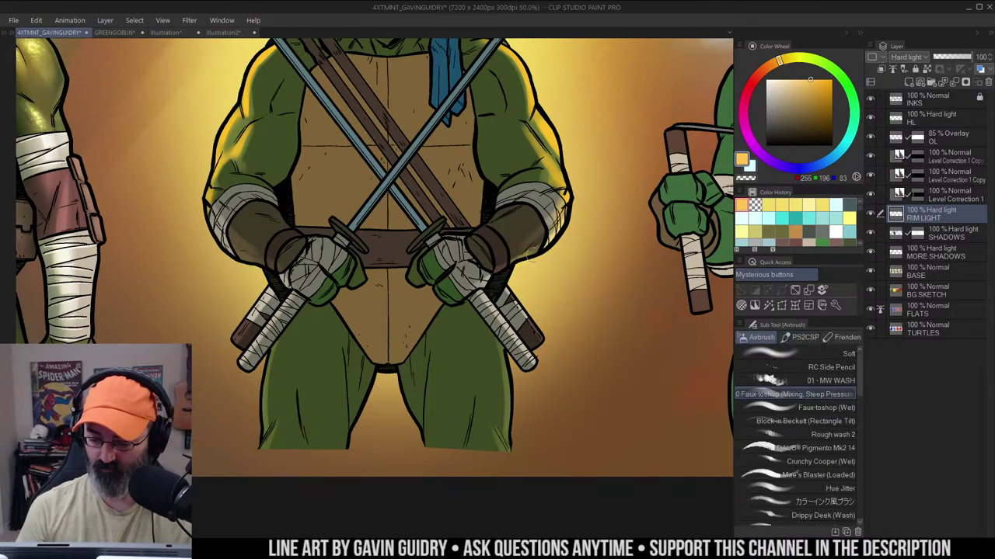
{"action": "left_click_drag", "start_coordinate": [530, 259], "coordinate": [604, 200]}
{"action": "key", "text": "ctrl+z"}
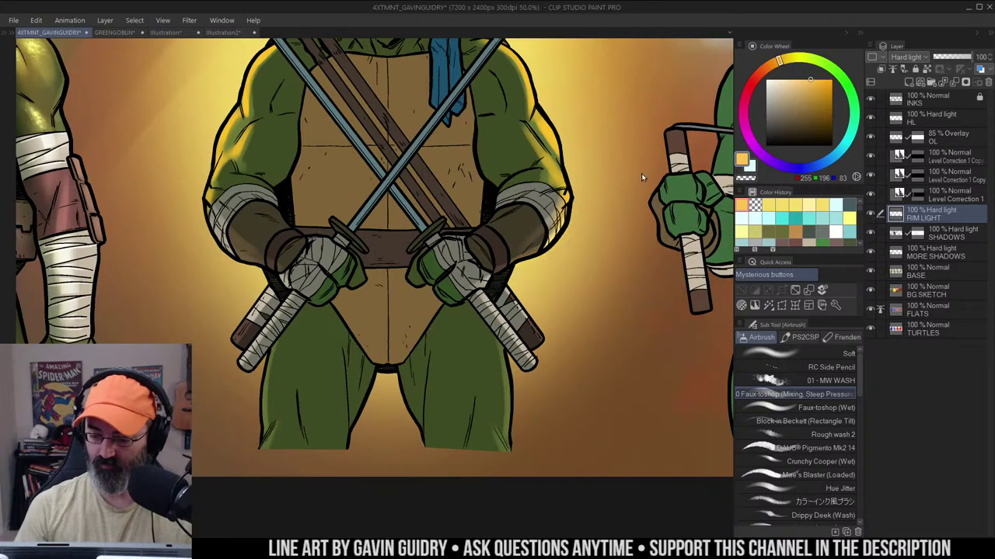
{"action": "key", "text": "ctrl+z"}
Auto-select the brown forearm coverings and brush warm rim light along their lower outer edges
{"action": "key", "text": "w"}
{"action": "left_click", "coordinate": [536, 244]}
{"action": "key", "text": "b"}
{"action": "left_click_drag", "start_coordinate": [519, 262], "coordinate": [563, 236]}
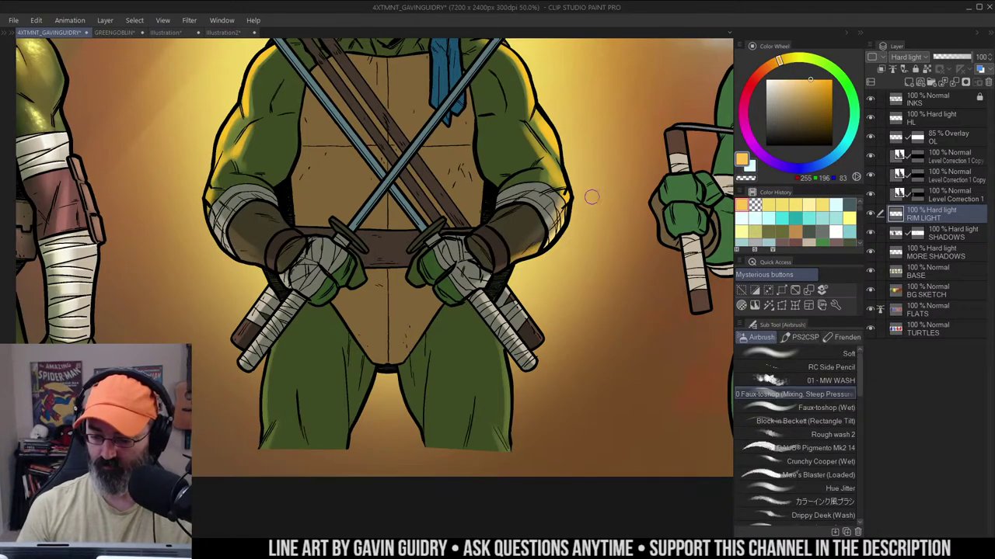
{"action": "key", "text": "w"}
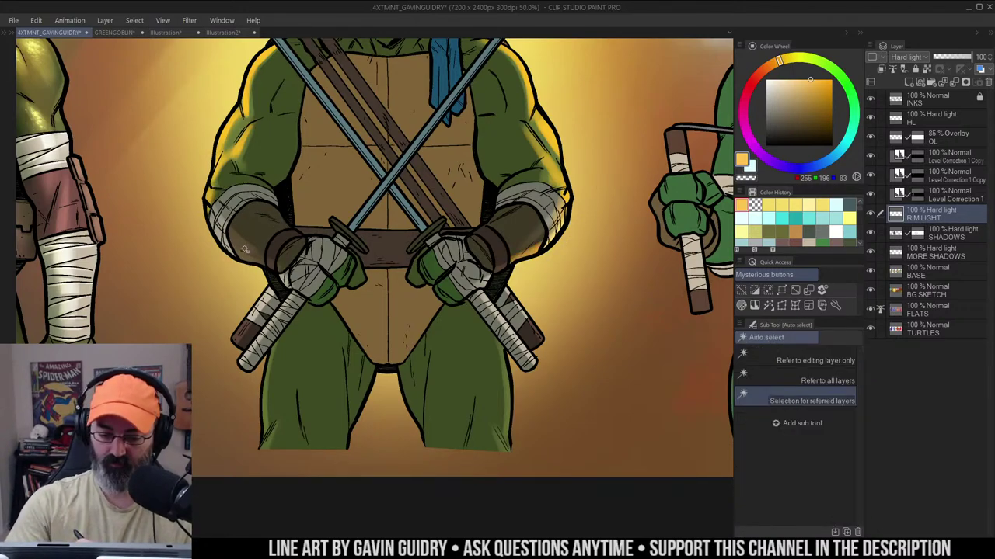
{"action": "key", "text": "b"}
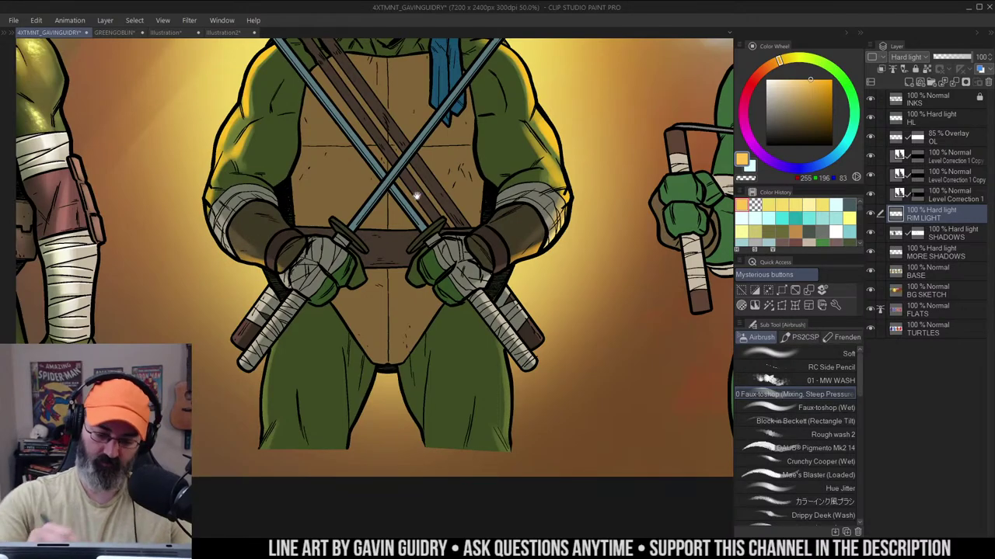
Select the rear sword grip on the picture's left side of the blue-masked turtle and paint orange-yellow rim light along its outer edge
{"action": "left_click_drag", "start_coordinate": [286, 280], "coordinate": [317, 257]}
{"action": "key", "text": "w"}
{"action": "key", "text": "b"}
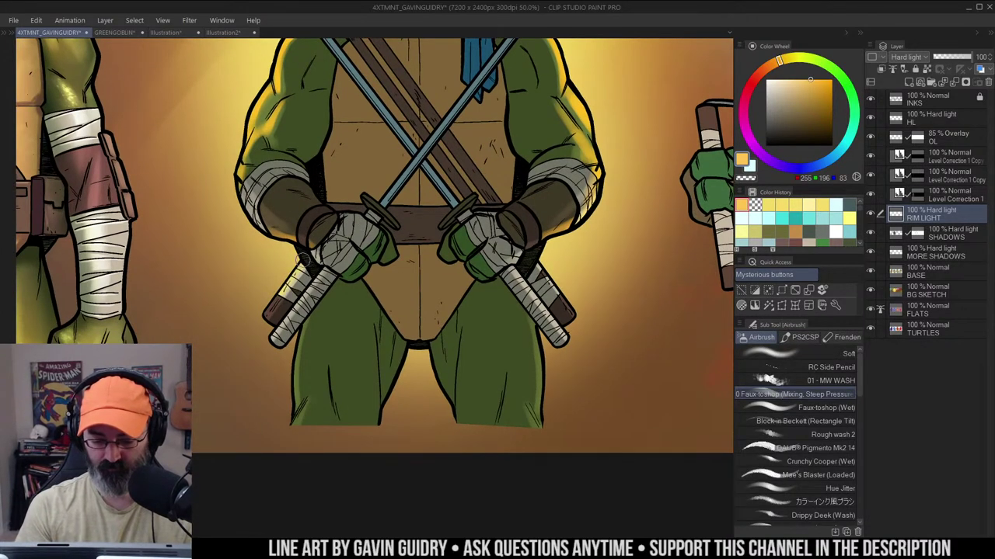
{"action": "key", "text": "w"}
{"action": "key", "text": "b"}
{"action": "left_click_drag", "start_coordinate": [284, 286], "coordinate": [269, 316]}
Paint orange-yellow rim light on the brown end and wraps of the rear sword grip on the picture's right side
{"action": "key", "text": "w"}
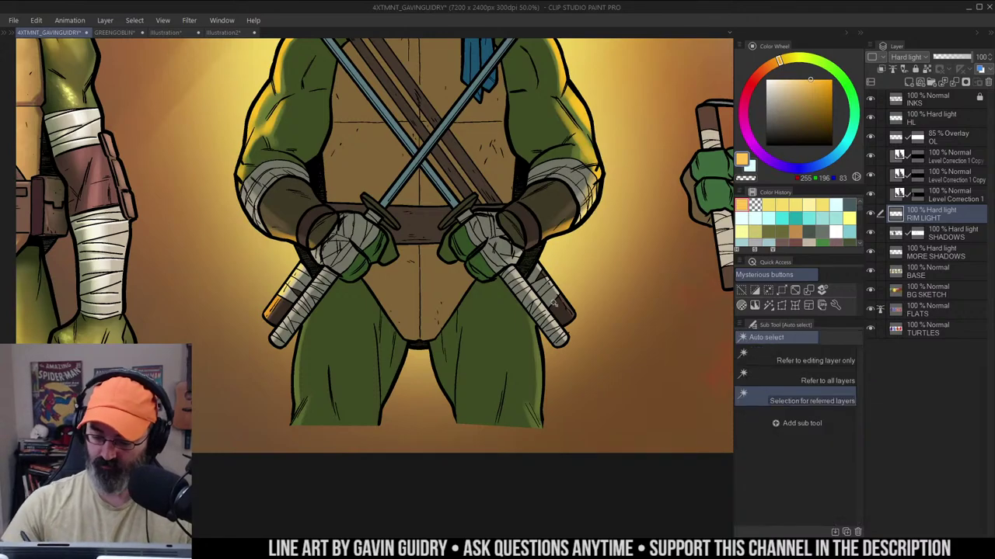
{"action": "key", "text": "b"}
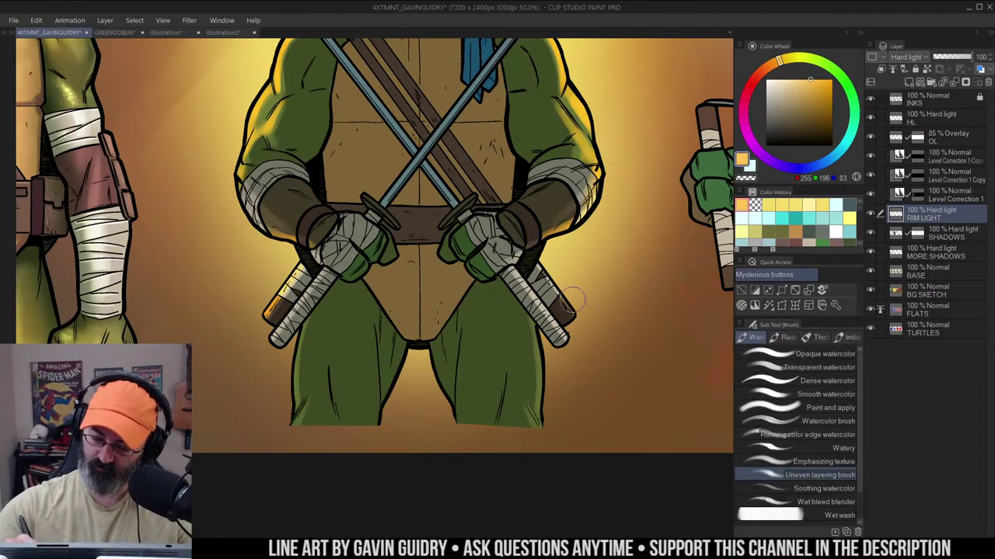
{"action": "key", "text": "b"}
{"action": "left_click_drag", "start_coordinate": [545, 259], "coordinate": [579, 313]}
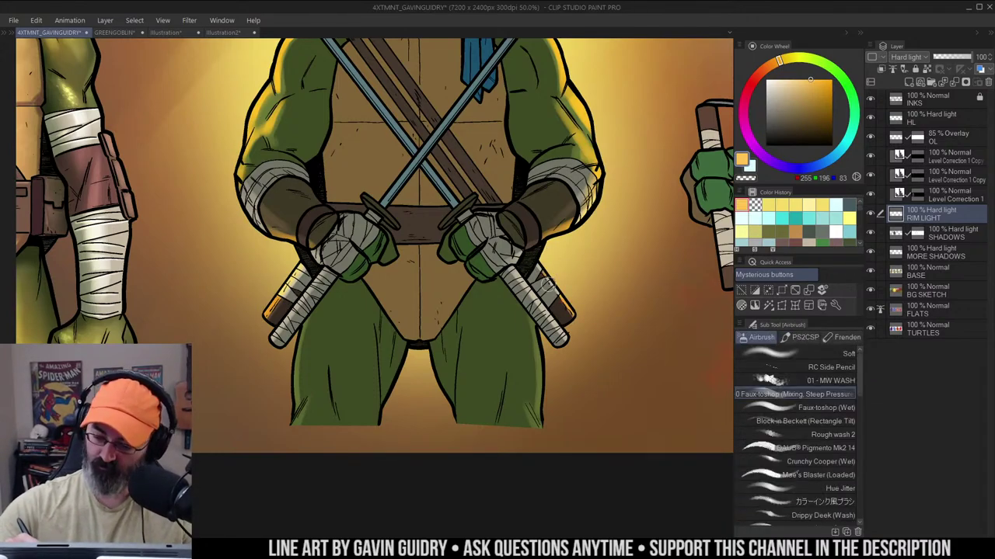
{"action": "key", "text": "w"}
{"action": "left_click", "coordinate": [548, 286]}
{"action": "key", "text": "b"}
{"action": "left_click_drag", "start_coordinate": [540, 264], "coordinate": [564, 297]}
Select the wraps of both front sword grips and brush orange-yellow rim light along them
{"action": "key", "text": "w"}
{"action": "left_click", "coordinate": [536, 305]}
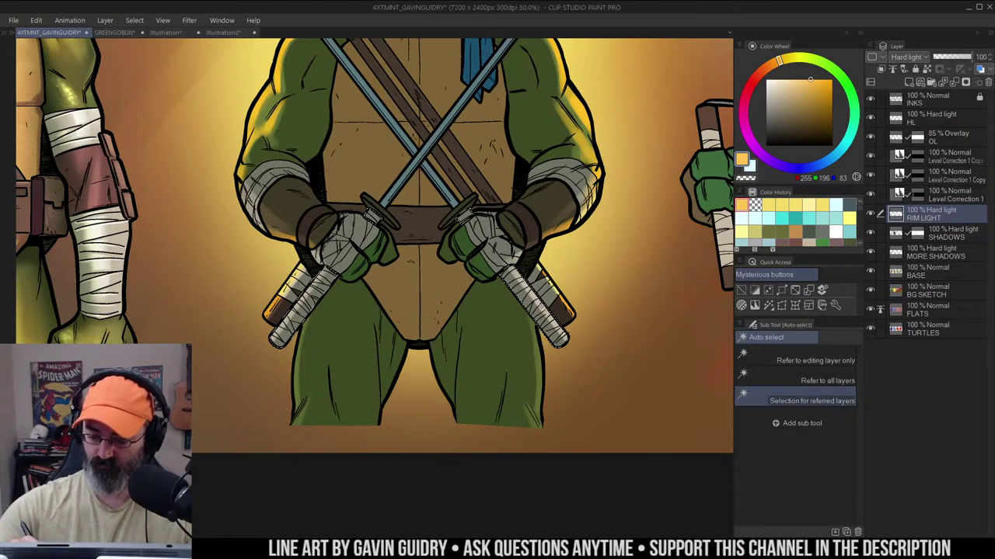
{"action": "key", "text": "b"}
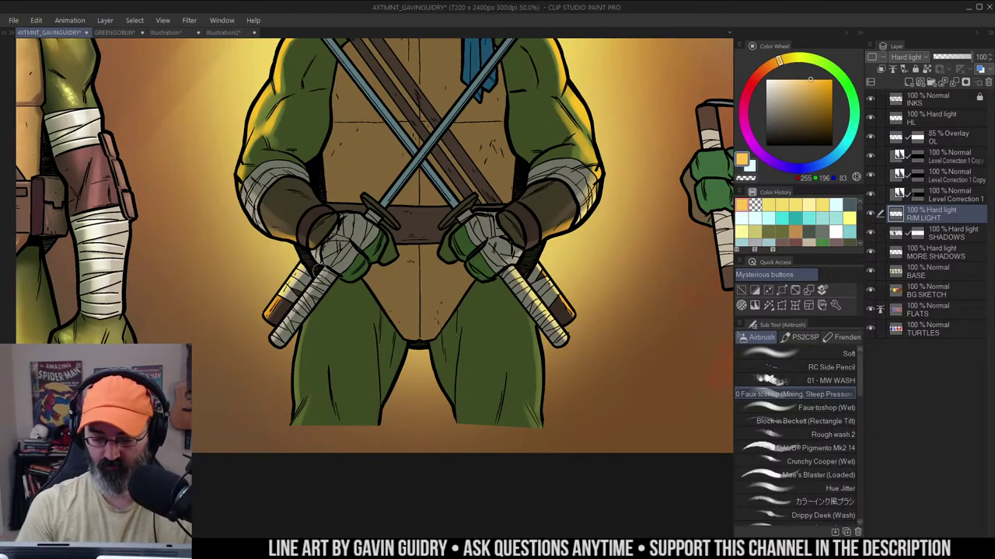
{"action": "left_click_drag", "start_coordinate": [318, 269], "coordinate": [277, 338]}
Select the blue-masked turtle's green skin, hide the selection outline and paint orange-yellow rim light down the outer edges of both legs
{"action": "key", "text": "ctrl+space"}
{"action": "left_click", "coordinate": [466, 264], "text": "alt"}
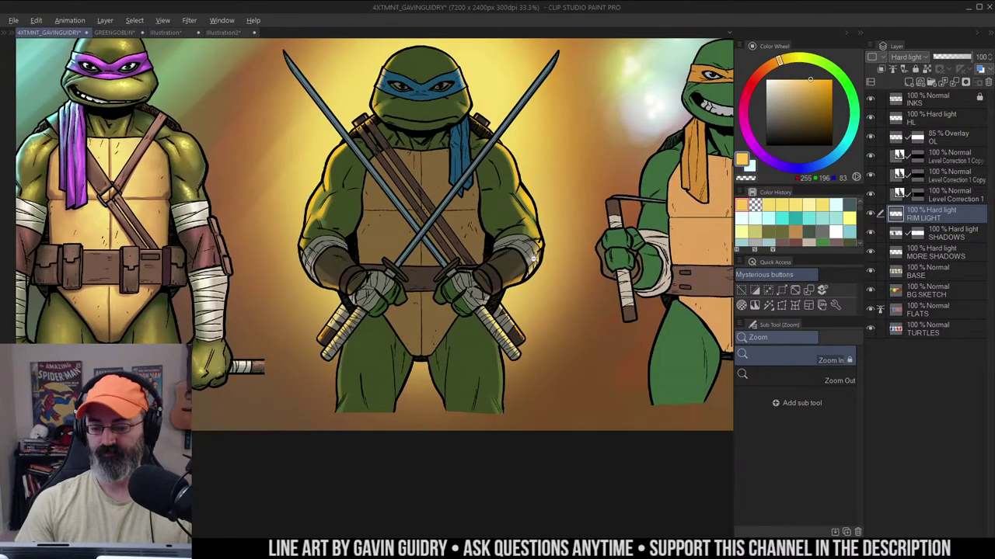
{"action": "left_click", "coordinate": [533, 259], "text": "alt"}
{"action": "left_click_drag", "start_coordinate": [545, 282], "coordinate": [567, 191]}
{"action": "left_click", "coordinate": [567, 194]}
{"action": "key", "text": "w"}
{"action": "left_click", "coordinate": [414, 245]}
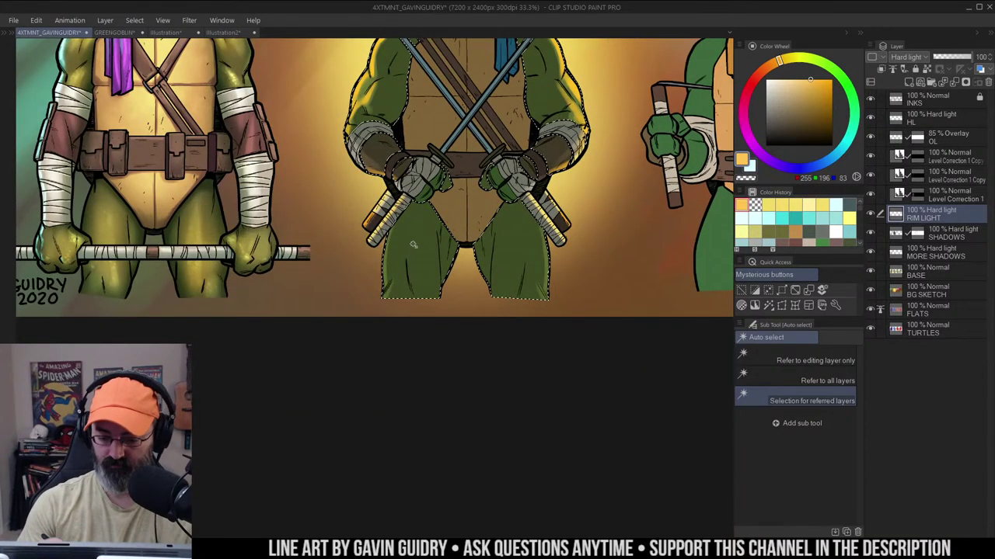
{"action": "key", "text": "ctrl+h"}
{"action": "key", "text": "b"}
{"action": "left_click_drag", "start_coordinate": [390, 220], "coordinate": [371, 312]}
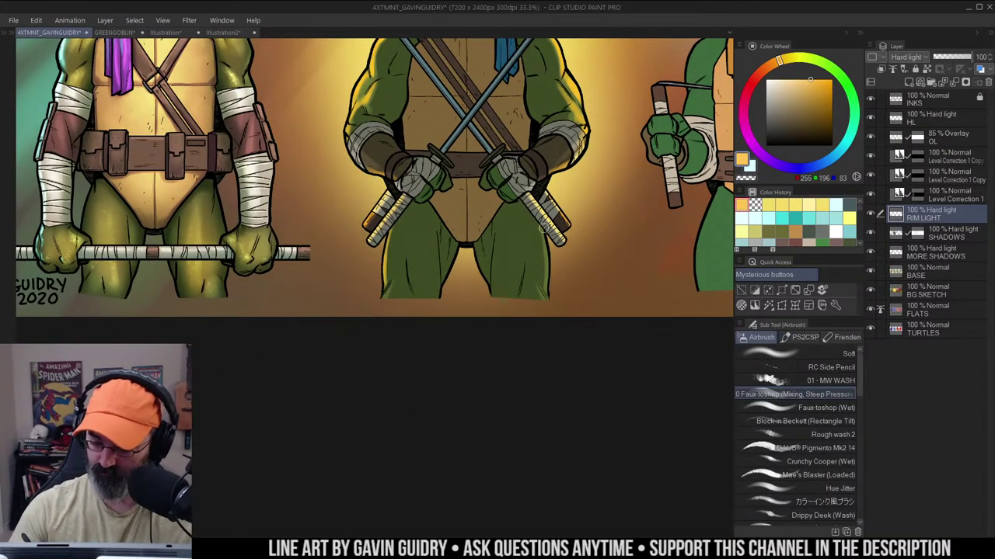
{"action": "left_click_drag", "start_coordinate": [542, 227], "coordinate": [551, 307]}
Examine the blue-masked turtle's rim lighting against the neighbouring figures and the glowing background
{"action": "key", "text": "ctrl+space"}
{"action": "left_click", "coordinate": [575, 169], "text": "alt"}
{"action": "left_click_drag", "start_coordinate": [589, 152], "coordinate": [563, 252]}
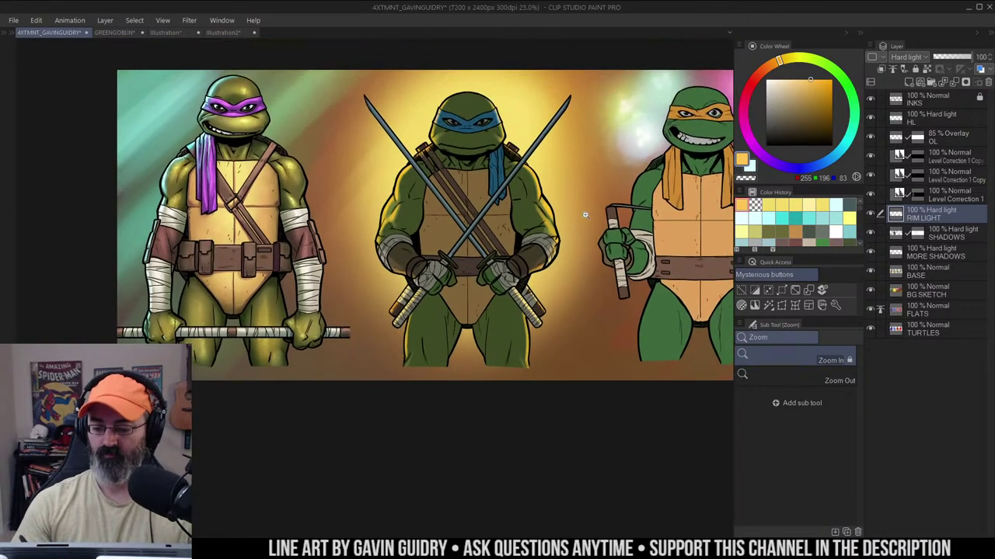
{"action": "left_click_drag", "start_coordinate": [586, 216], "coordinate": [553, 251]}
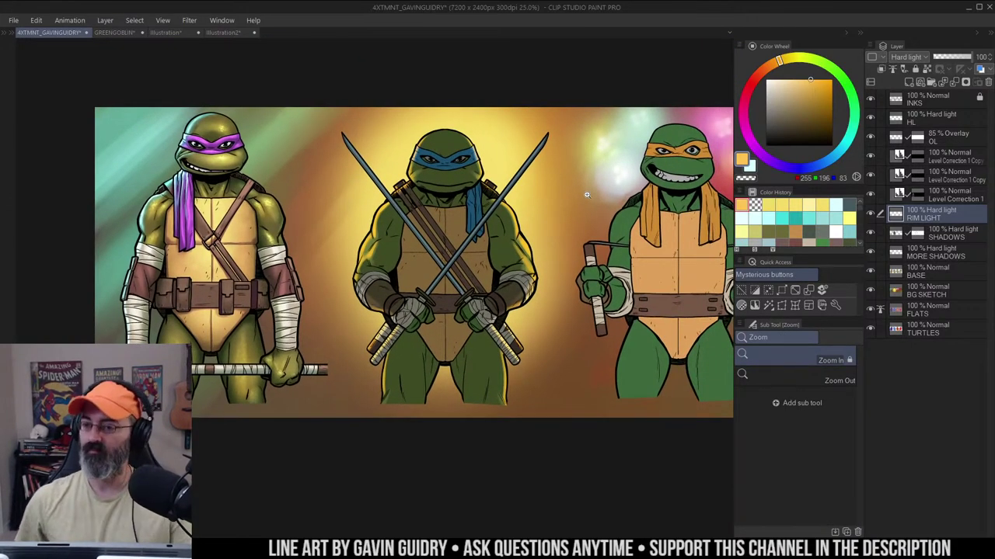
{"action": "key", "text": "m"}
{"action": "left_click_drag", "start_coordinate": [586, 194], "coordinate": [563, 181]}
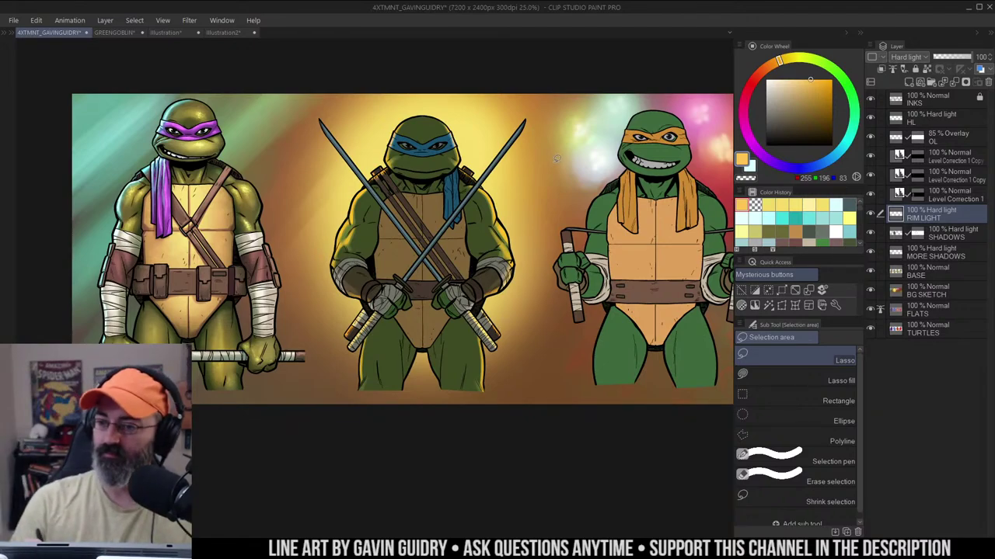
{"action": "left_click_drag", "start_coordinate": [557, 159], "coordinate": [582, 150]}
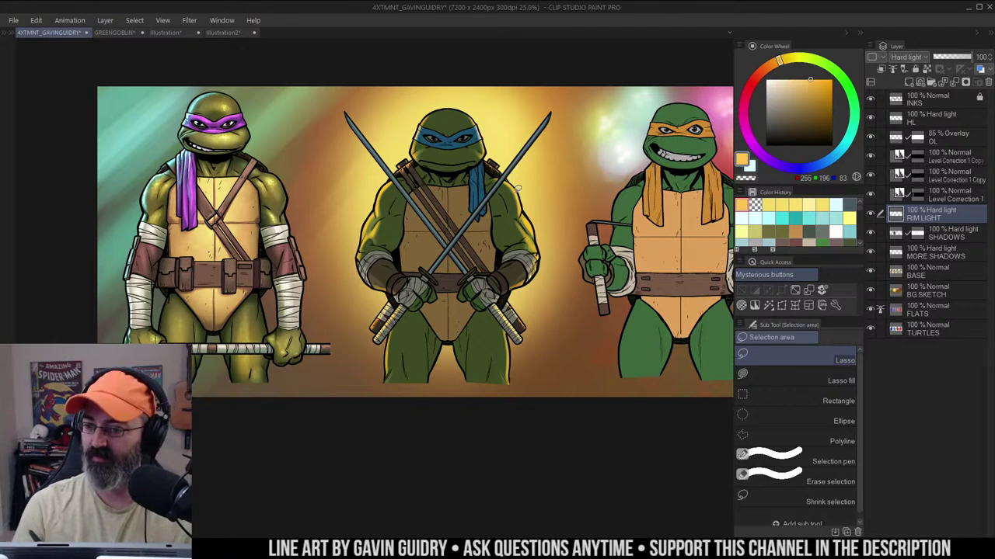
{"action": "left_click_drag", "start_coordinate": [581, 184], "coordinate": [596, 185]}
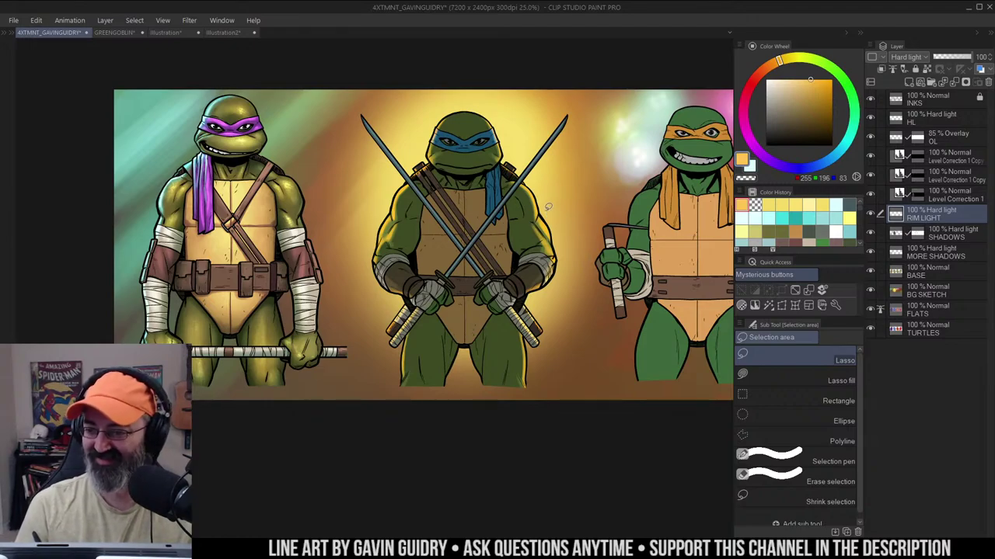
{"action": "left_click_drag", "start_coordinate": [592, 171], "coordinate": [559, 175]}
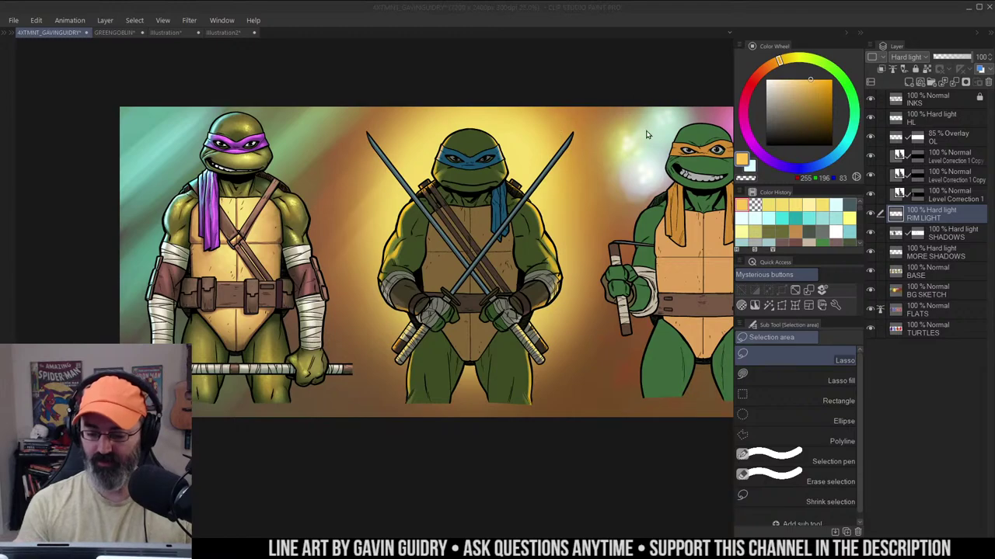
Set the drawing colour to pale yellow (RGB 255, 241, 170) and choose the RC Side Pencil brush
{"action": "left_click", "coordinate": [492, 198]}
{"action": "key", "text": "ctrl+space"}
{"action": "left_click", "coordinate": [495, 203]}
{"action": "left_click_drag", "start_coordinate": [491, 198], "coordinate": [532, 189]}
{"action": "left_click", "coordinate": [495, 204]}
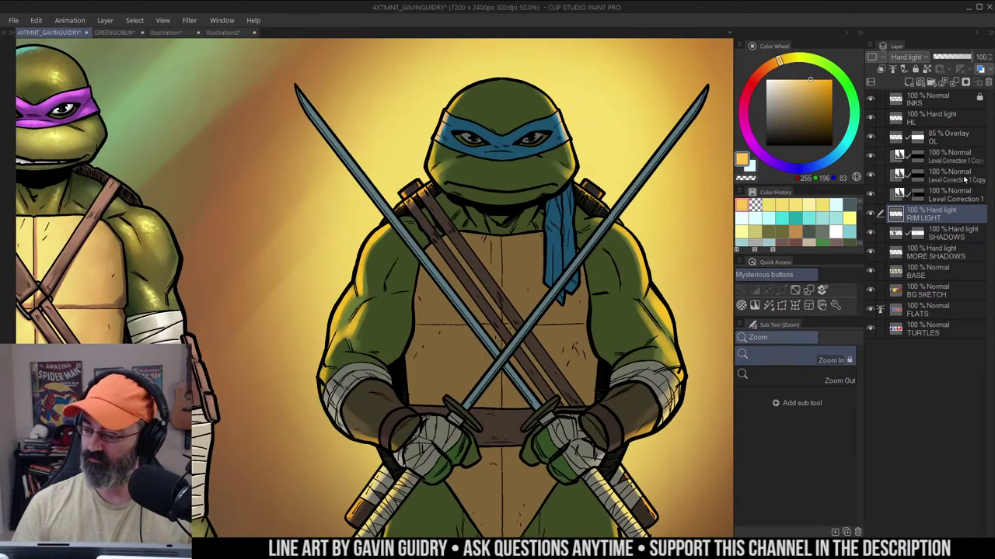
{"action": "left_click", "coordinate": [785, 80]}
{"action": "left_click_drag", "start_coordinate": [781, 60], "coordinate": [789, 58]}
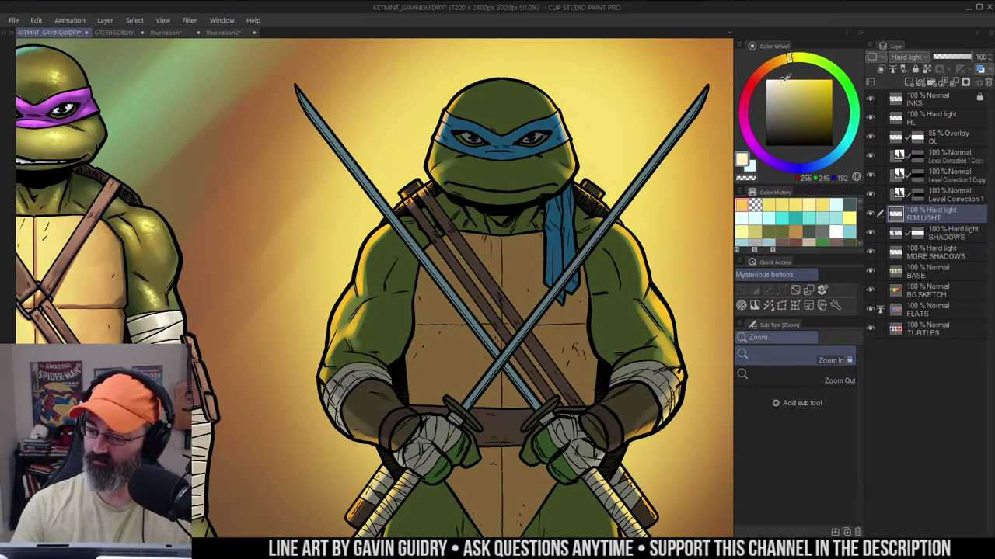
{"action": "left_click", "coordinate": [491, 151]}
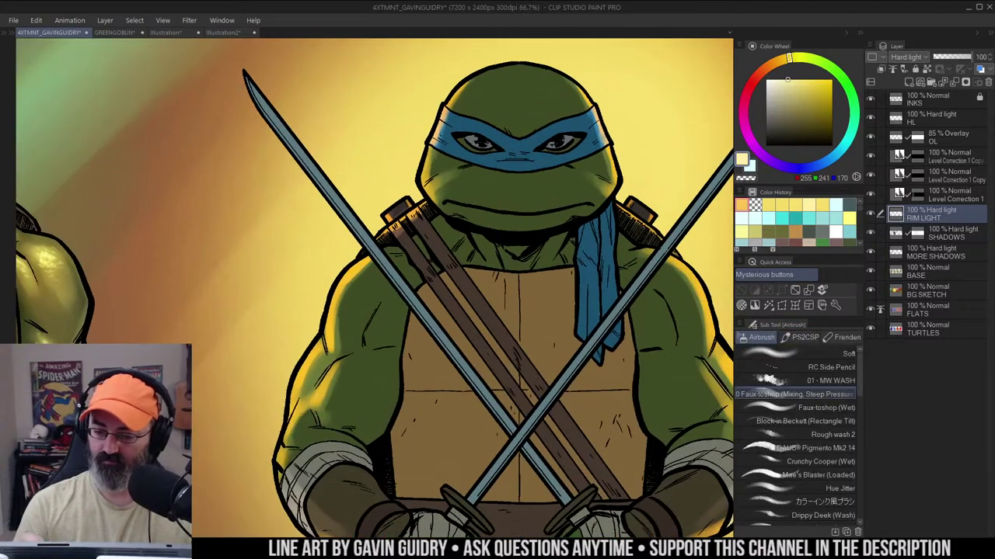
{"action": "left_click", "coordinate": [830, 367]}
Select the blue-masked turtle's skin and brush pale yellow highlights along the picture-left edge of his head and cheek on the RIM LIGHT layer
{"action": "left_click_drag", "start_coordinate": [450, 104], "coordinate": [468, 79]}
{"action": "key", "text": "ctrl+z"}
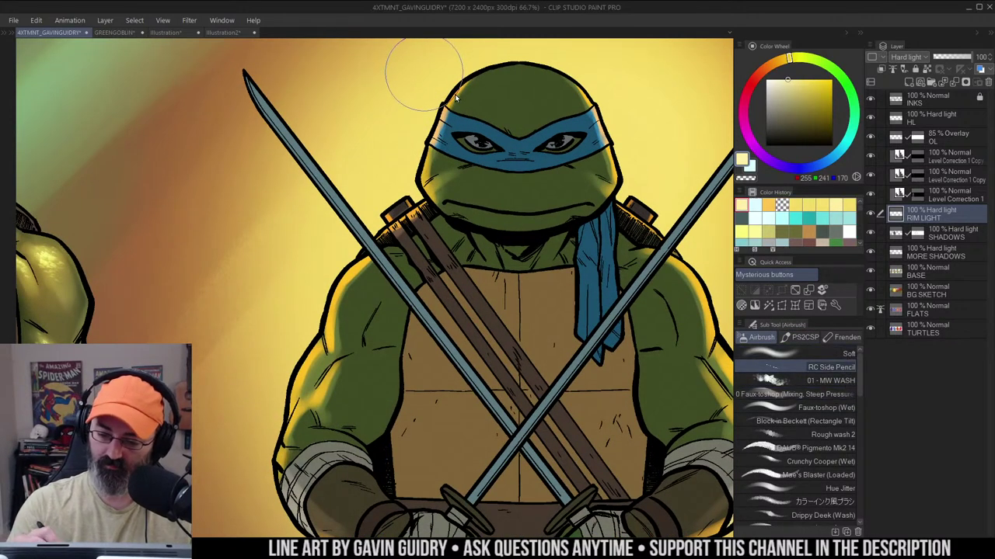
{"action": "key", "text": "w"}
{"action": "left_click", "coordinate": [488, 93]}
{"action": "key", "text": "m"}
{"action": "left_click", "coordinate": [623, 89]}
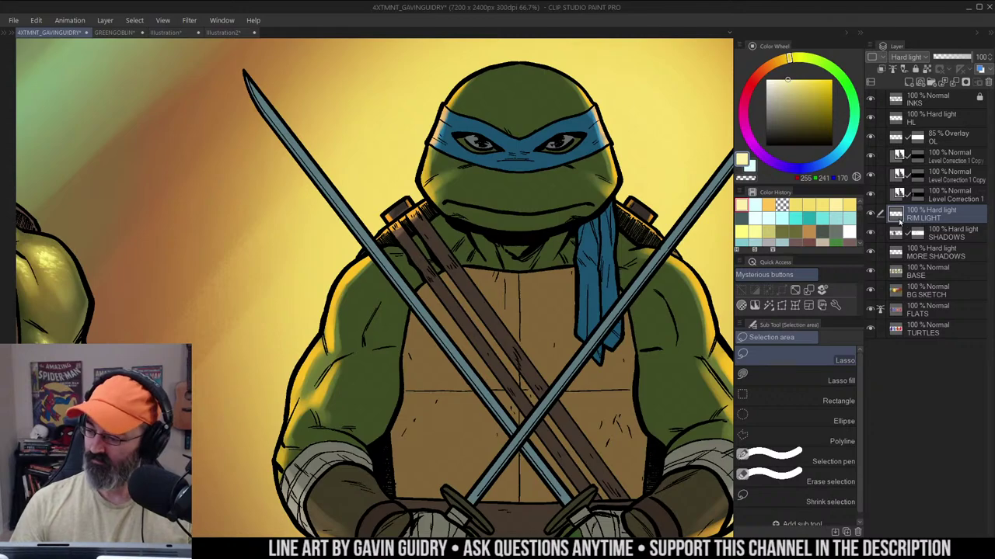
{"action": "key", "text": "b"}
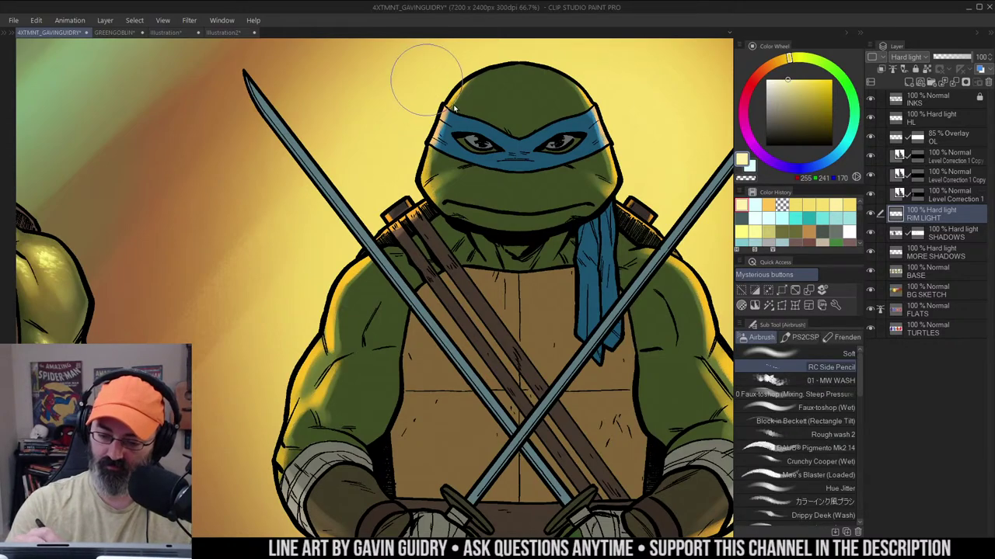
{"action": "mouse_move", "coordinate": [454, 106]}
{"action": "left_mouse_down"}
{"action": "mouse_move", "coordinate": [441, 83]}
{"action": "mouse_move", "coordinate": [443, 115]}
{"action": "left_mouse_up"}
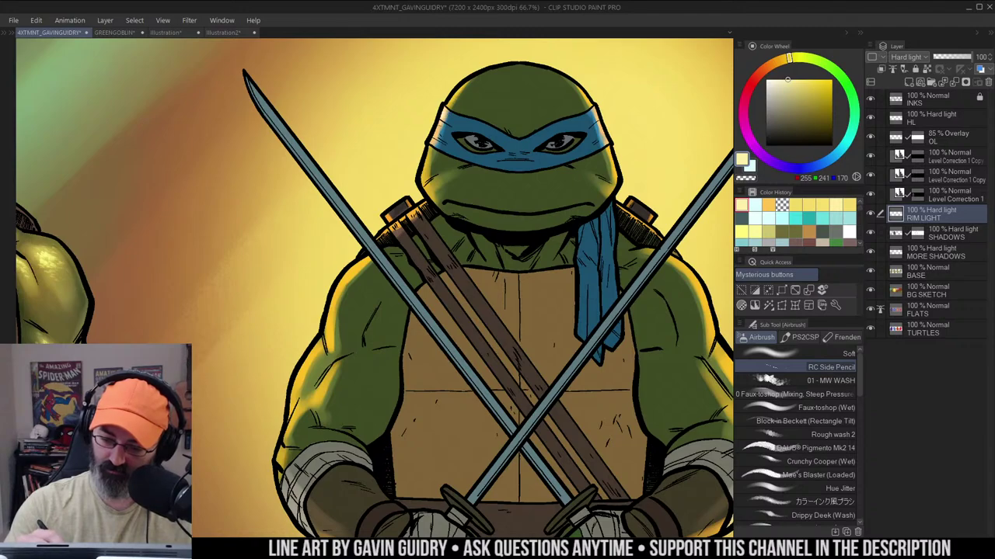
{"action": "left_click_drag", "start_coordinate": [430, 147], "coordinate": [425, 167]}
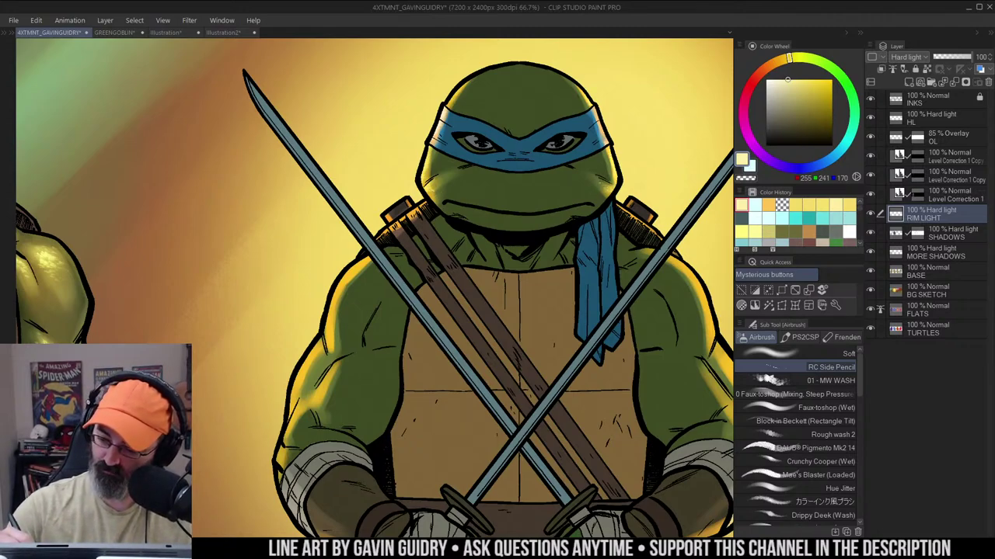
Brush pale yellow highlights over the rim light on the outer edges of the blue-masked turtle's picture-left arm and leg
{"action": "left_click_drag", "start_coordinate": [420, 334], "coordinate": [431, 296]}
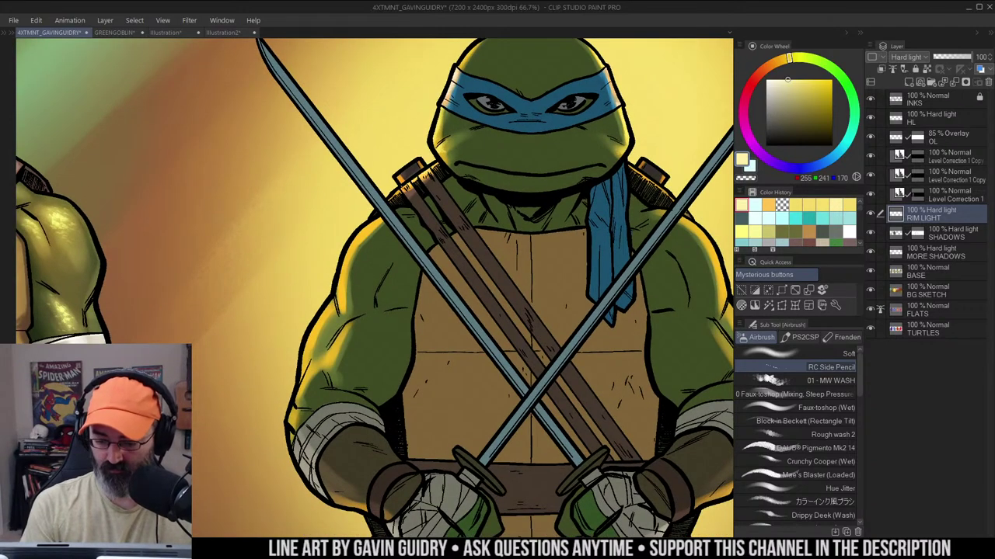
{"action": "mouse_move", "coordinate": [355, 238]}
{"action": "left_mouse_down"}
{"action": "mouse_move", "coordinate": [379, 220]}
{"action": "mouse_move", "coordinate": [348, 253]}
{"action": "left_mouse_up"}
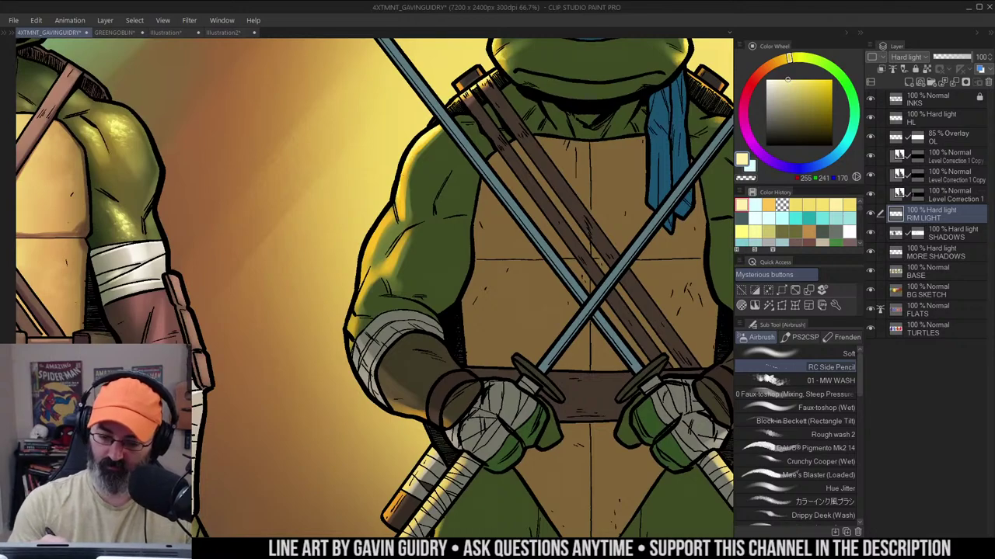
{"action": "mouse_move", "coordinate": [389, 209]}
{"action": "left_mouse_down"}
{"action": "mouse_move", "coordinate": [364, 268]}
{"action": "mouse_move", "coordinate": [405, 235]}
{"action": "left_mouse_up"}
{"action": "left_click_drag", "start_coordinate": [373, 273], "coordinate": [348, 338]}
{"action": "scroll", "coordinate": [477, 182], "scroll_direction": "down", "scroll_amount": 3}
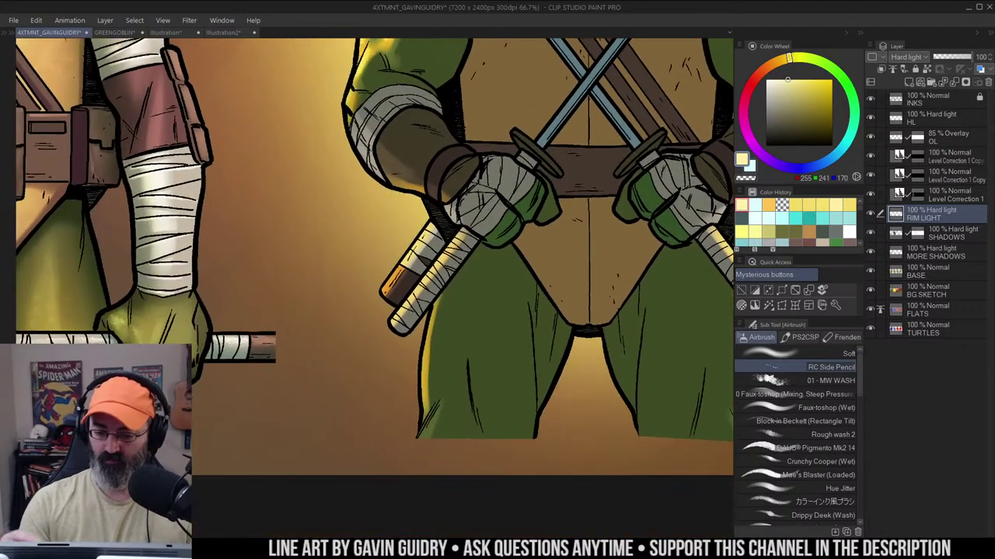
{"action": "left_click_drag", "start_coordinate": [431, 323], "coordinate": [422, 415]}
Brush pale yellow highlights over the rim light along the blue-masked turtle's picture-right shoulder and arm
{"action": "left_click_drag", "start_coordinate": [548, 254], "coordinate": [354, 444]}
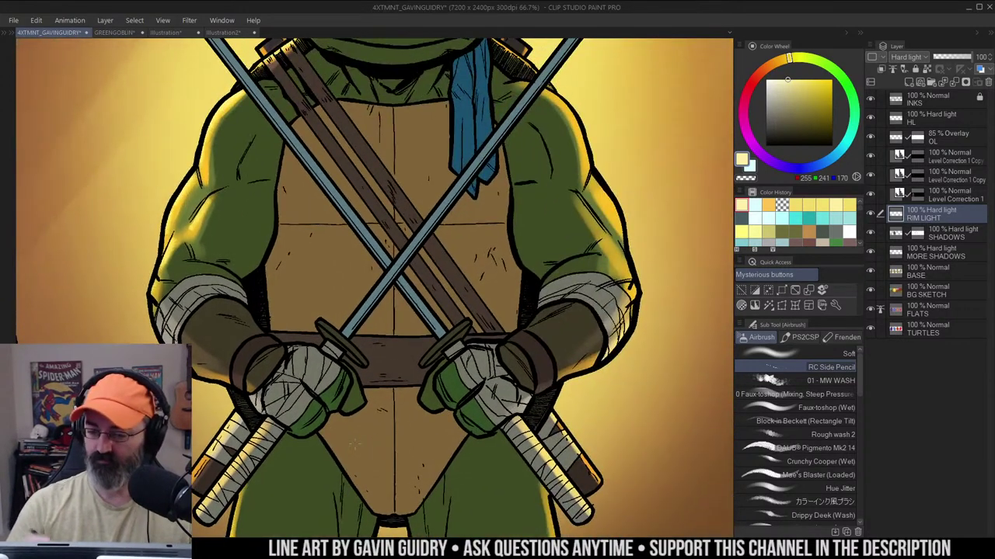
{"action": "mouse_move", "coordinate": [544, 89]}
{"action": "left_mouse_down"}
{"action": "mouse_move", "coordinate": [574, 117]}
{"action": "mouse_move", "coordinate": [586, 180]}
{"action": "mouse_move", "coordinate": [619, 230]}
{"action": "mouse_move", "coordinate": [599, 231]}
{"action": "mouse_move", "coordinate": [626, 275]}
{"action": "mouse_move", "coordinate": [635, 188]}
{"action": "mouse_move", "coordinate": [610, 182]}
{"action": "left_mouse_up"}
{"action": "key", "text": "alt+space"}
{"action": "scroll", "coordinate": [635, 189], "scroll_direction": "down", "scroll_amount": 1}
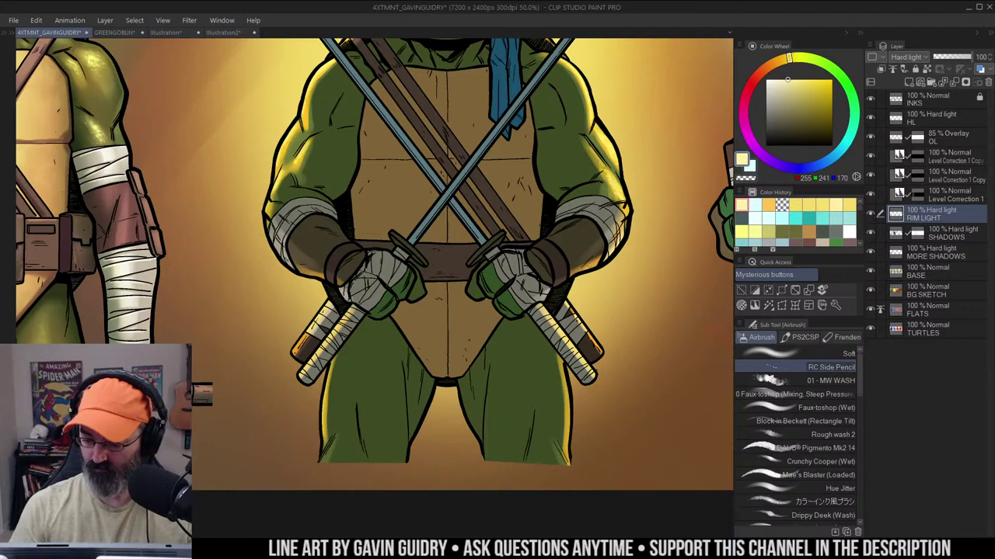
Drop the selection and clear the painted rim light from the RIM LIGHT layer
{"action": "scroll", "coordinate": [581, 305], "scroll_direction": "down", "scroll_amount": 2}
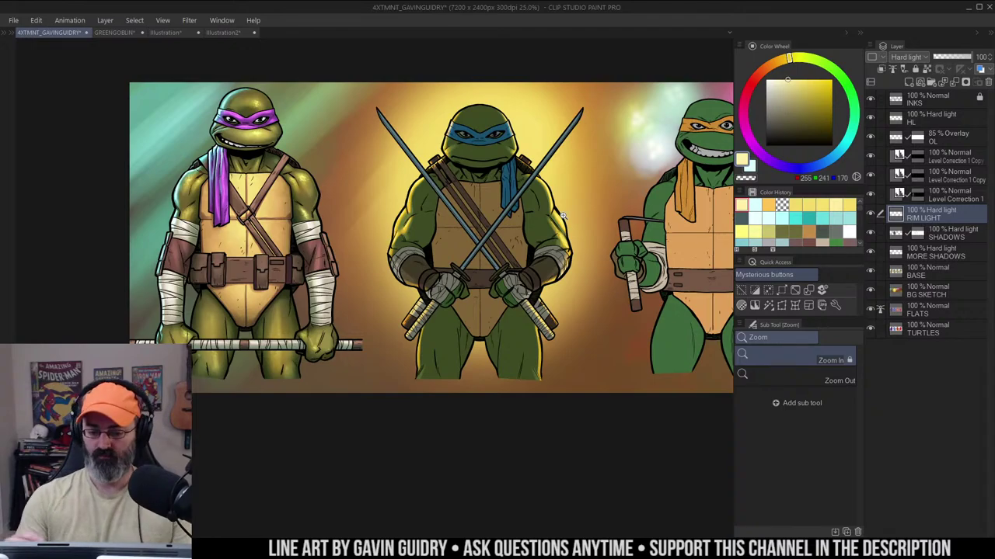
{"action": "scroll", "coordinate": [564, 216], "scroll_direction": "up", "scroll_amount": 1}
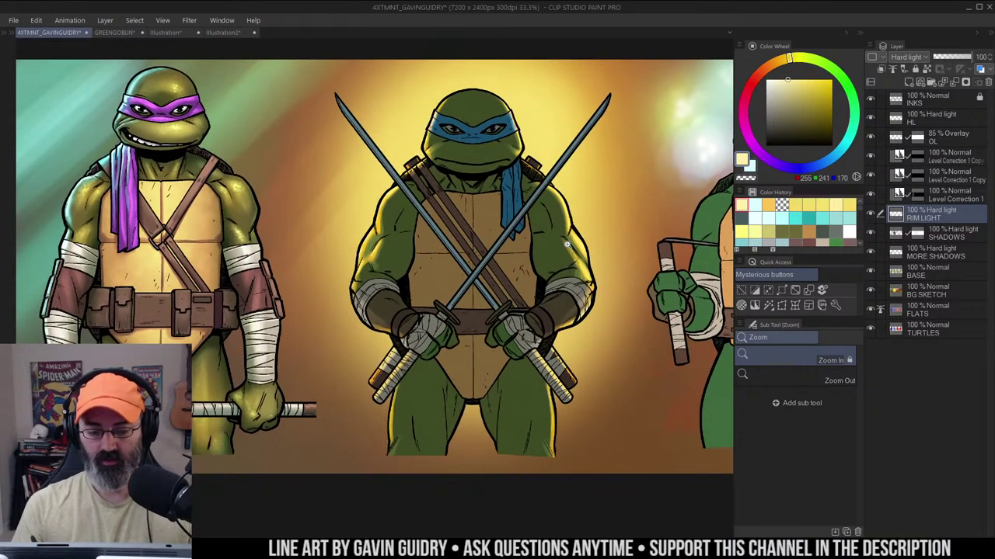
{"action": "left_click_drag", "start_coordinate": [608, 158], "coordinate": [628, 156]}
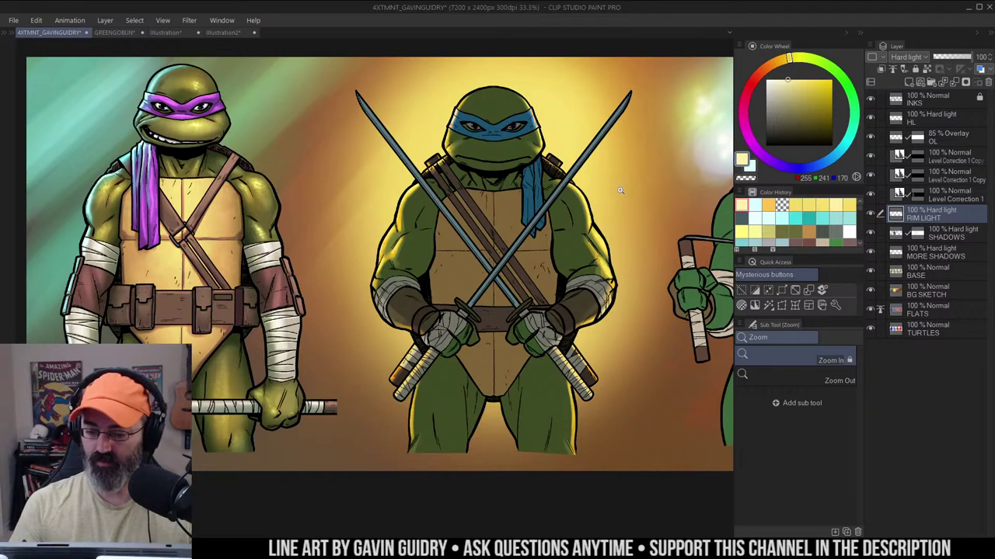
{"action": "key", "text": "m"}
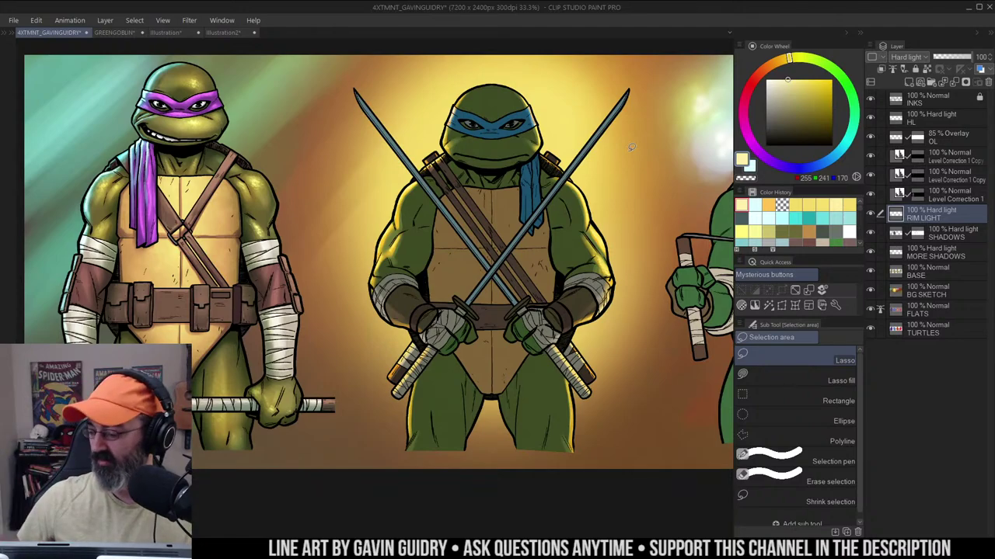
{"action": "key", "text": "Delete"}
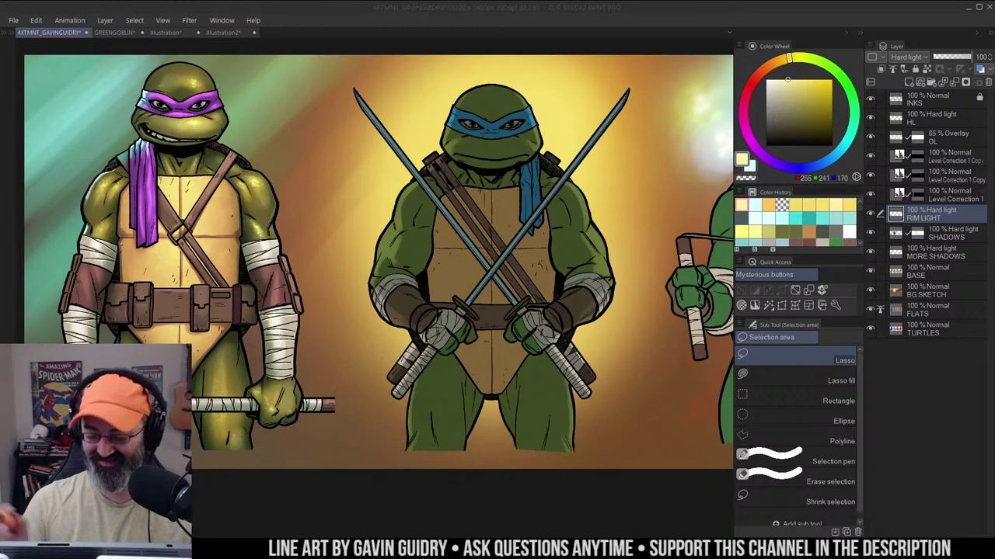
{"action": "left_click_drag", "start_coordinate": [542, 158], "coordinate": [580, 178]}
{"action": "left_click", "coordinate": [561, 162], "text": "ctrl"}
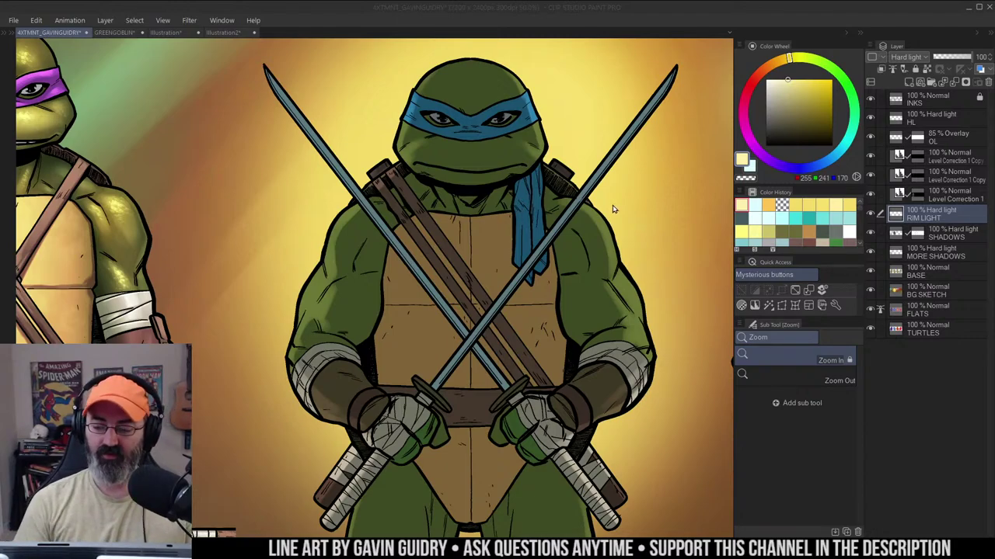
{"action": "left_click", "coordinate": [651, 201]}
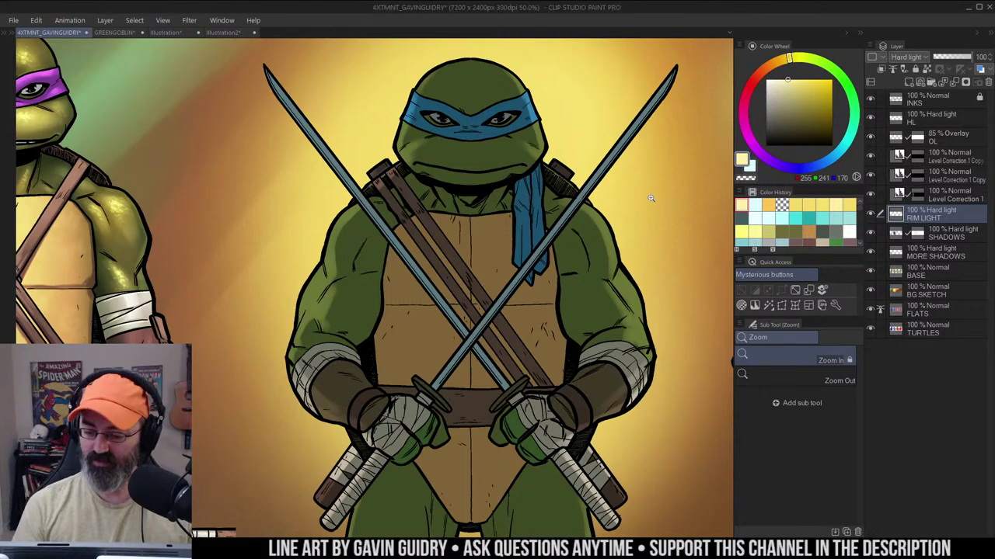
Undo the last clearing of the blue-masked turtle's painted rim light on the RIM LIGHT layer
{"action": "key", "text": "ctrl+z"}
{"action": "scroll", "coordinate": [563, 208], "scroll_direction": "down", "scroll_amount": 1}
{"action": "left_click_drag", "start_coordinate": [650, 216], "coordinate": [604, 171]}
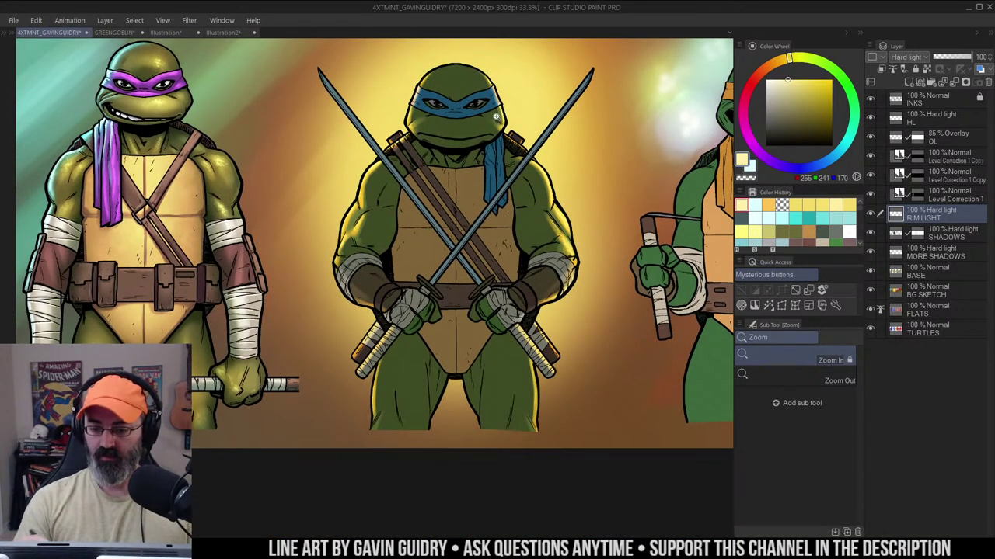
{"action": "left_click_drag", "start_coordinate": [497, 118], "coordinate": [524, 153]}
{"action": "left_click", "coordinate": [485, 179]}
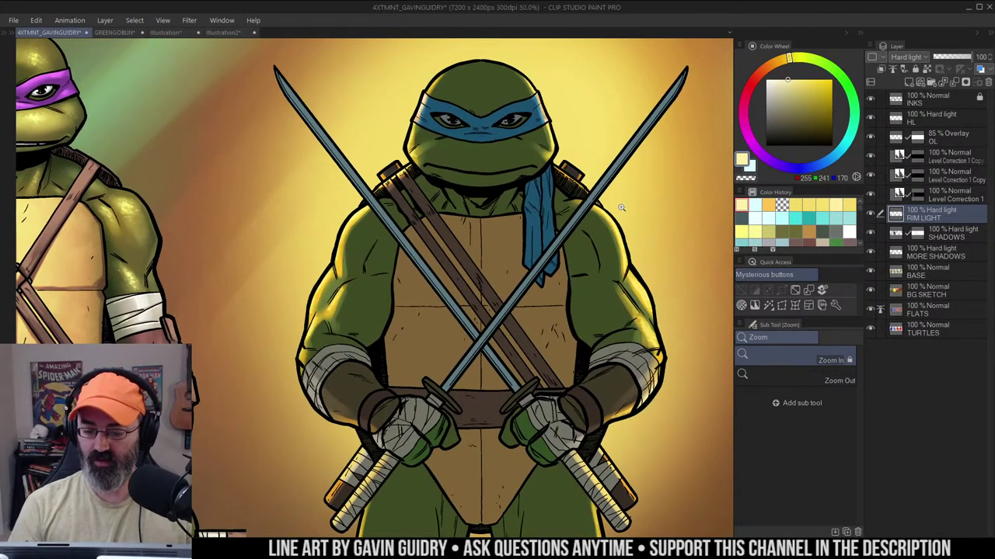
{"action": "left_click_drag", "start_coordinate": [622, 208], "coordinate": [588, 174]}
{"action": "scroll", "coordinate": [588, 174], "scroll_direction": "down", "scroll_amount": 1}
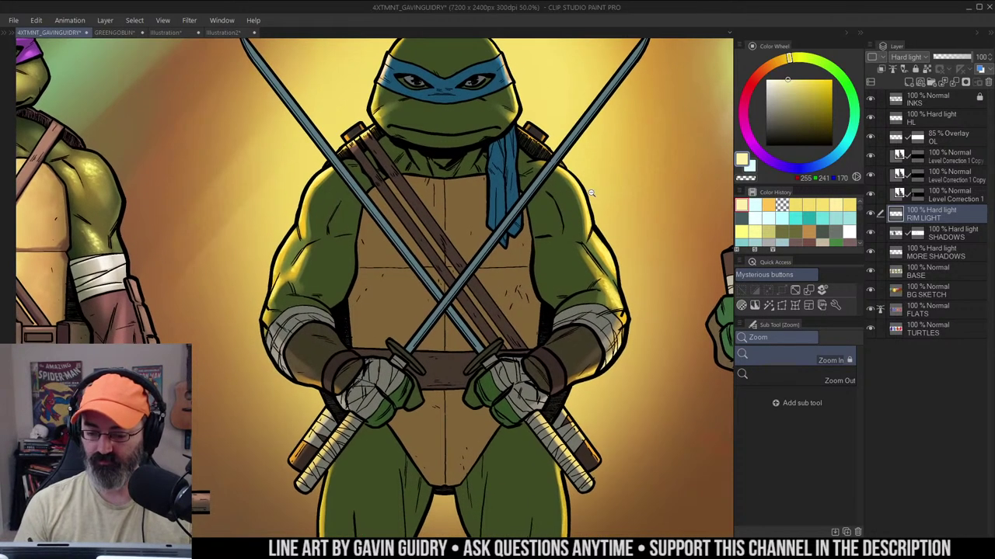
Try brushing the Level Correction 1 mask over the blue-masked turtle's head and body, then undo the strokes
{"action": "left_click", "coordinate": [944, 196]}
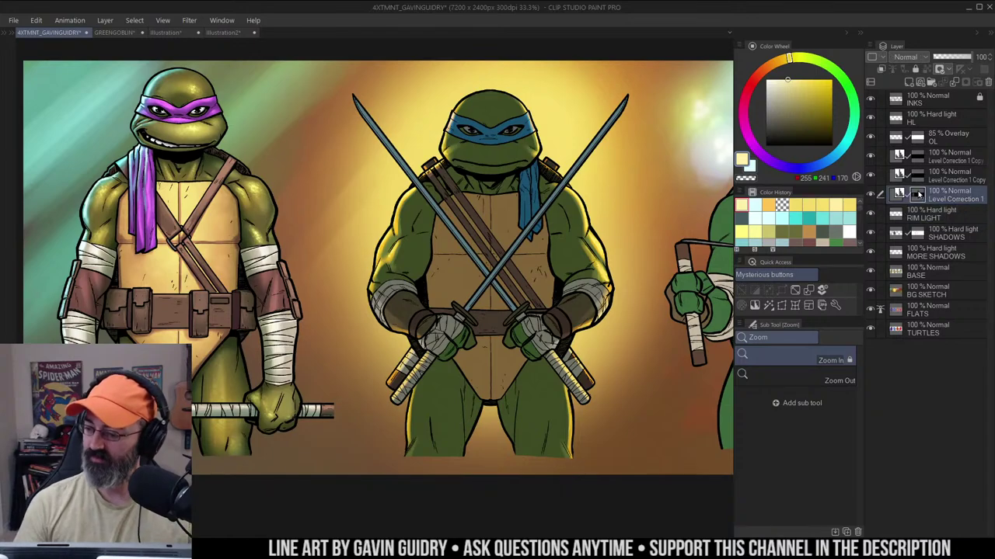
{"action": "key", "text": "m"}
{"action": "key", "text": "ctrl+space"}
{"action": "left_click", "coordinate": [523, 117]}
{"action": "key", "text": "b"}
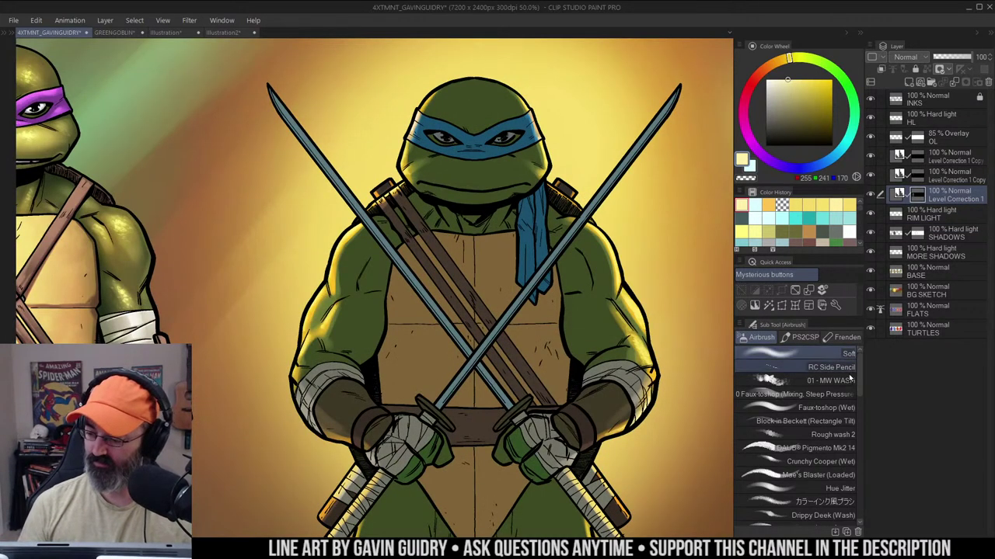
{"action": "left_click", "coordinate": [837, 394]}
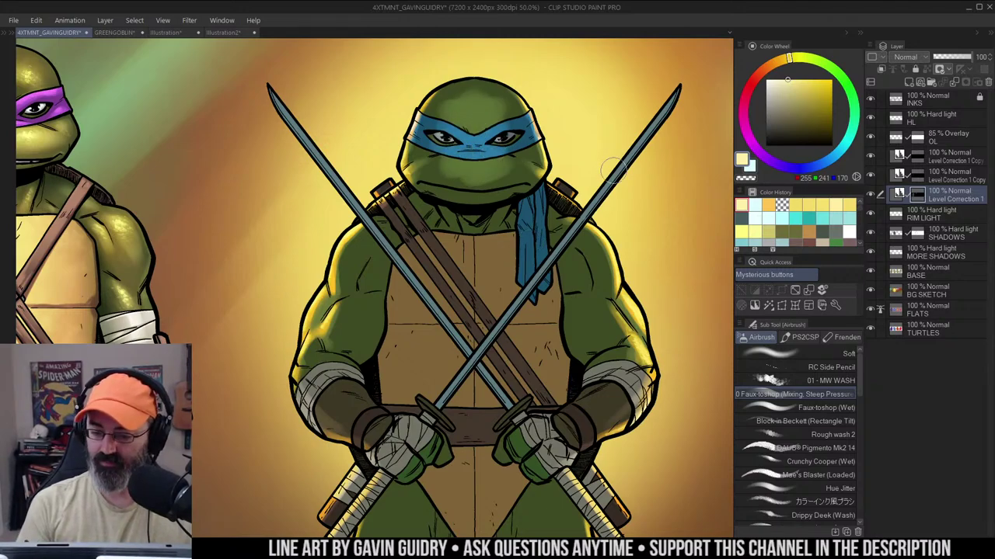
{"action": "key", "text": "ctrl+z"}
{"action": "left_click", "coordinate": [526, 218], "text": "alt"}
{"action": "key", "text": "ctrl+z"}
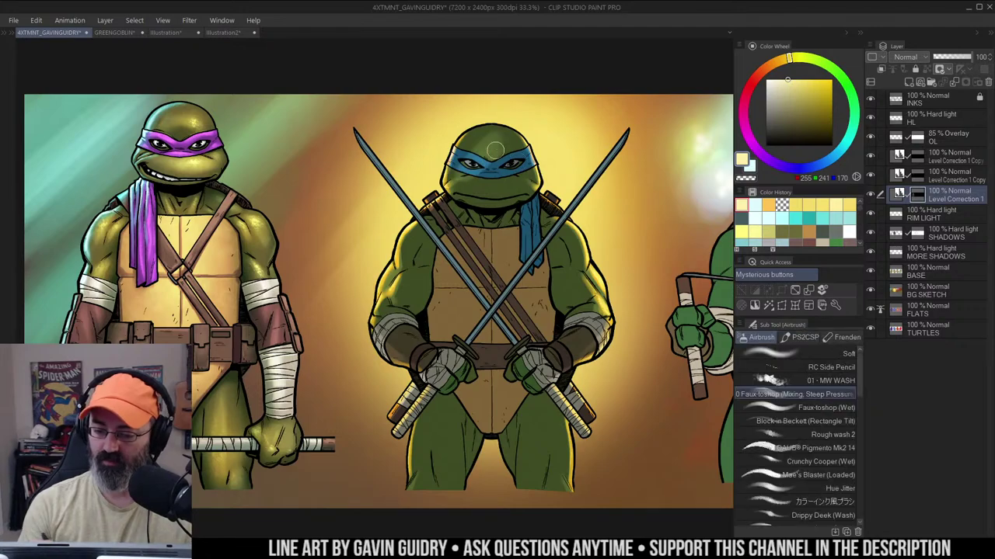
{"action": "mouse_move", "coordinate": [435, 277]}
{"action": "left_mouse_down"}
{"action": "mouse_move", "coordinate": [513, 317]}
{"action": "mouse_move", "coordinate": [528, 485]}
{"action": "left_mouse_up"}
{"action": "key", "text": "ctrl+z"}
{"action": "left_click_drag", "start_coordinate": [593, 196], "coordinate": [570, 188]}
{"action": "key", "text": "m"}
{"action": "left_click", "coordinate": [484, 164], "text": "ctrl"}
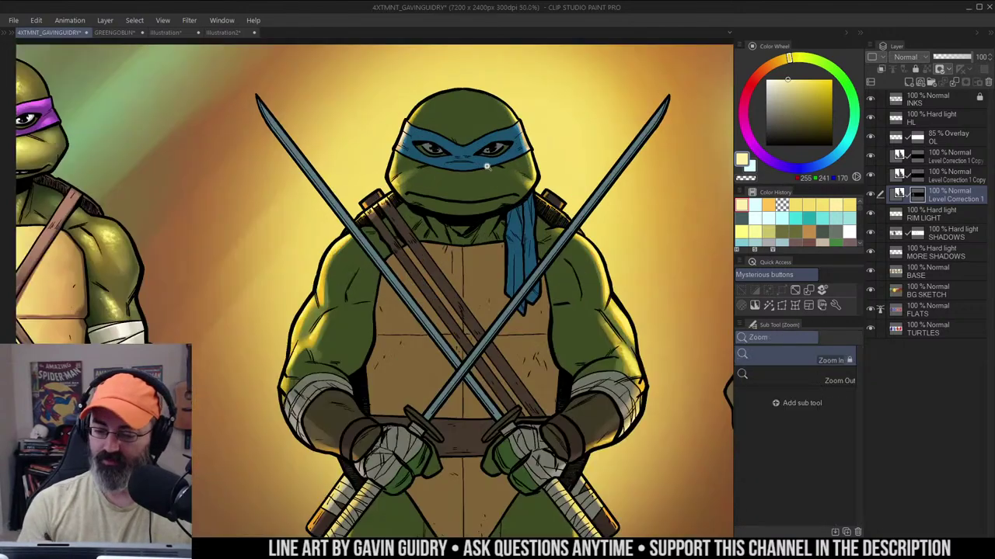
{"action": "left_click_drag", "start_coordinate": [486, 162], "coordinate": [495, 203]}
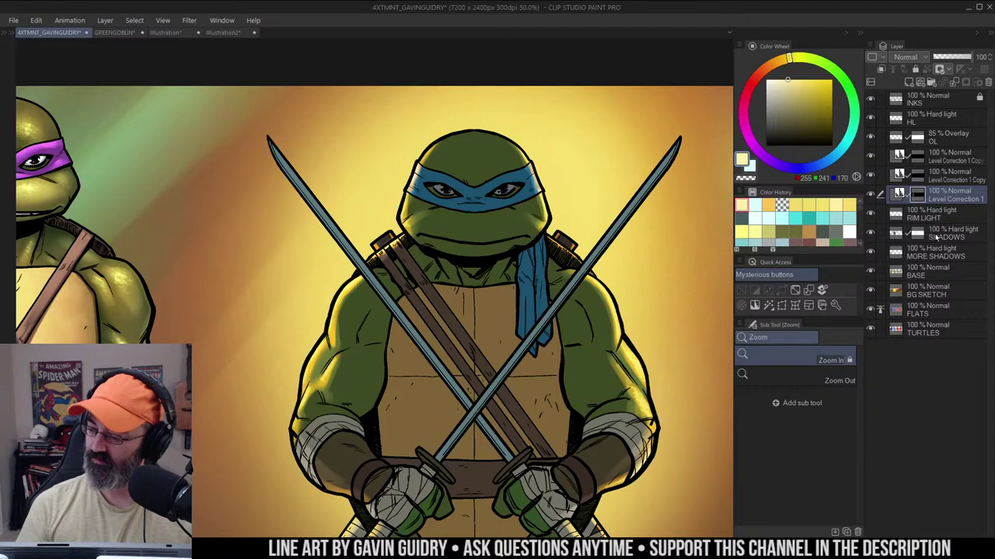
From the BASE layer, lasso freeform areas over the blue-masked turtle's face, picture-left shoulder and chest
{"action": "left_click", "coordinate": [925, 272]}
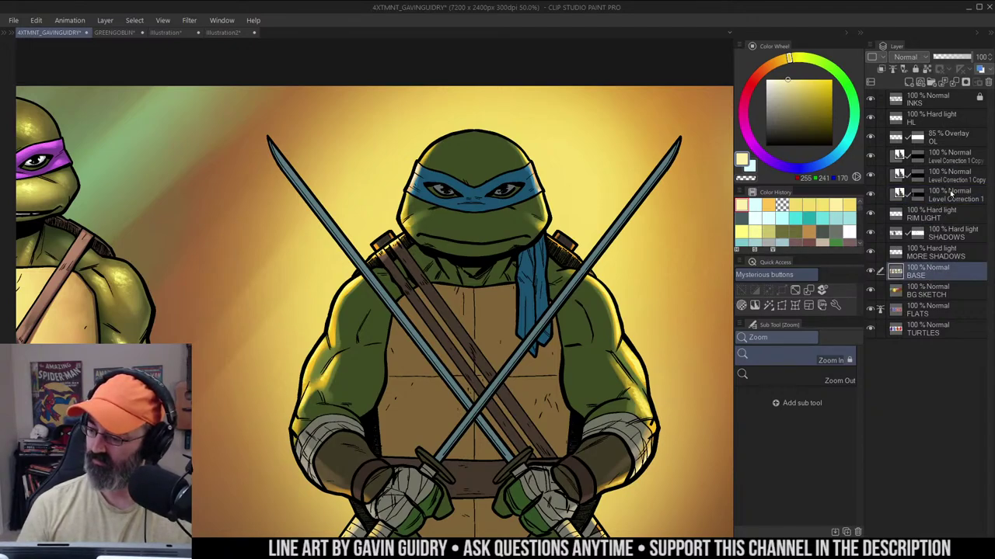
{"action": "key", "text": "m"}
{"action": "scroll", "coordinate": [545, 185], "scroll_direction": "down", "scroll_amount": 2}
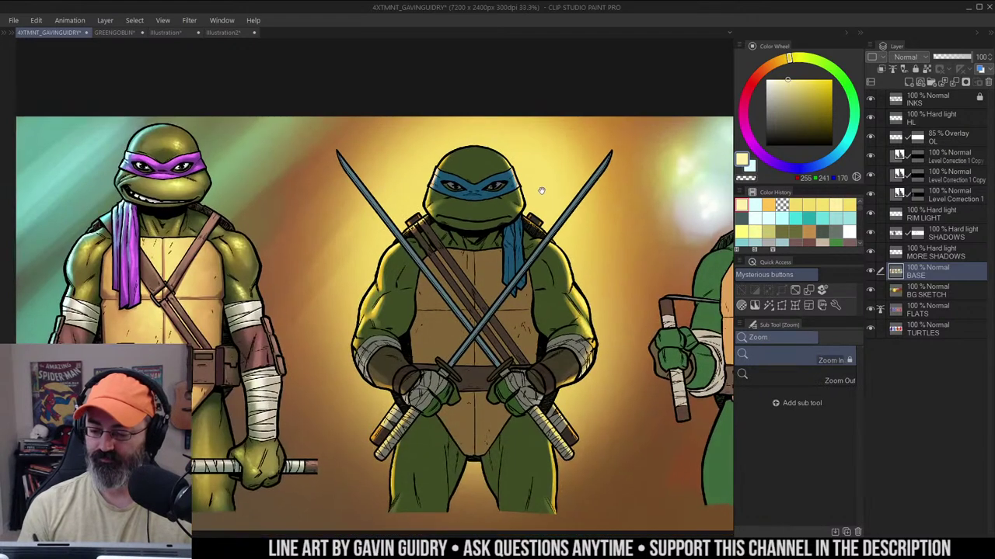
{"action": "scroll", "coordinate": [542, 175], "scroll_direction": "up", "scroll_amount": 4}
{"action": "left_click_drag", "start_coordinate": [542, 163], "coordinate": [523, 142]}
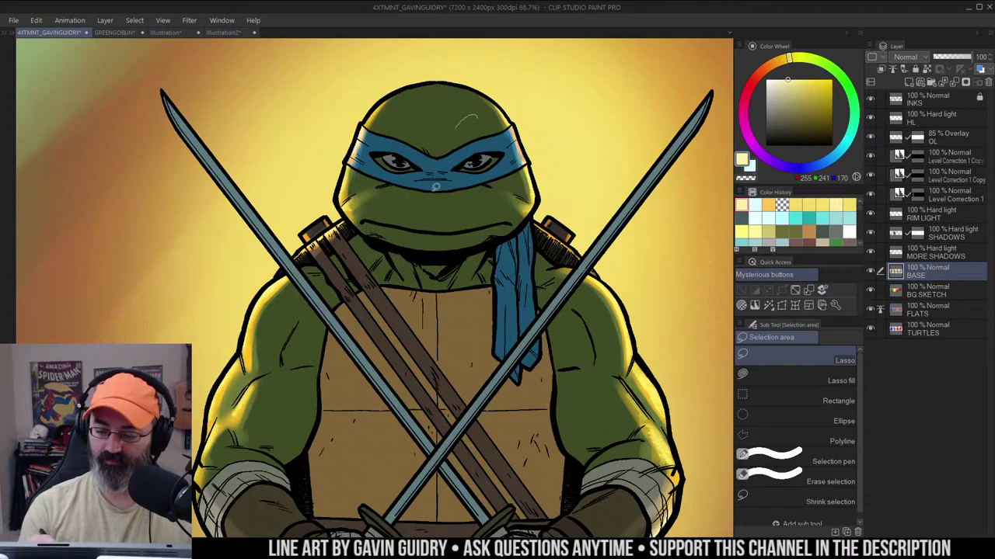
{"action": "left_click_drag", "start_coordinate": [476, 118], "coordinate": [451, 130]}
{"action": "left_click_drag", "start_coordinate": [354, 266], "coordinate": [350, 235]}
{"action": "mouse_move", "coordinate": [565, 282]}
{"action": "left_mouse_down"}
{"action": "mouse_move", "coordinate": [554, 391]}
{"action": "mouse_move", "coordinate": [503, 299]}
{"action": "left_mouse_up"}
{"action": "left_click_drag", "start_coordinate": [650, 264], "coordinate": [593, 208]}
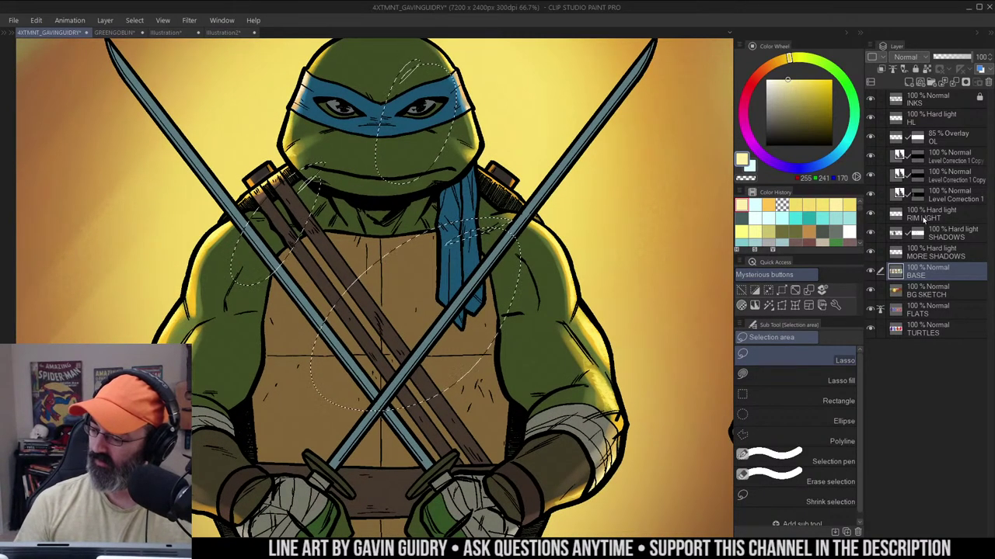
Add a Level Correction layer above RIM LIGHT for the lassoed areas and lower the RGB white input level to brighten them
{"action": "left_click", "coordinate": [931, 214]}
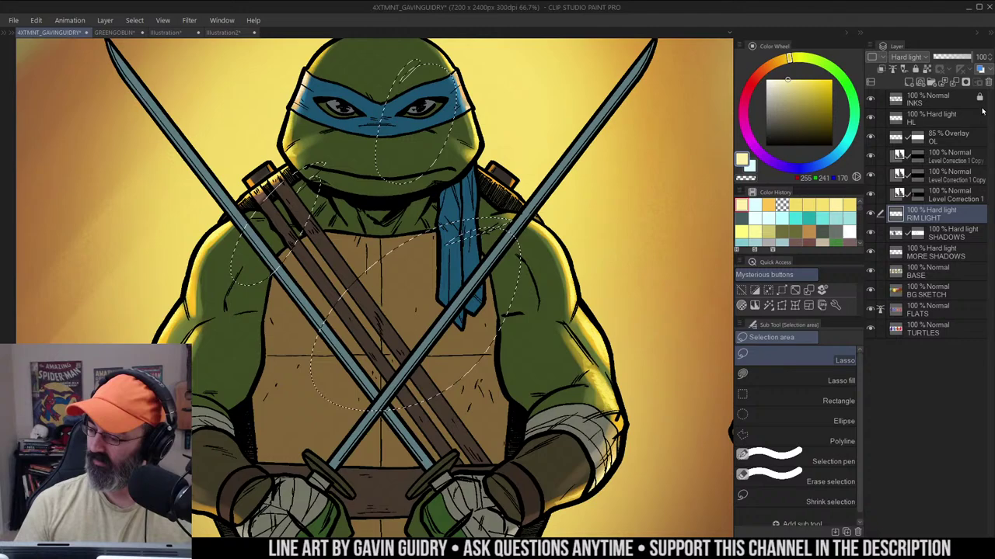
{"action": "right_click", "coordinate": [944, 214]}
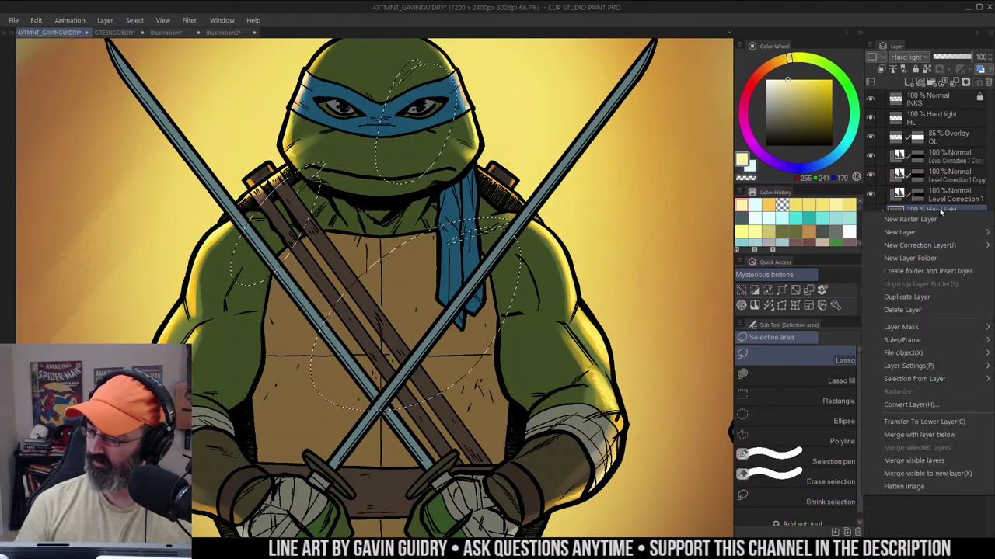
{"action": "mouse_move", "coordinate": [929, 244]}
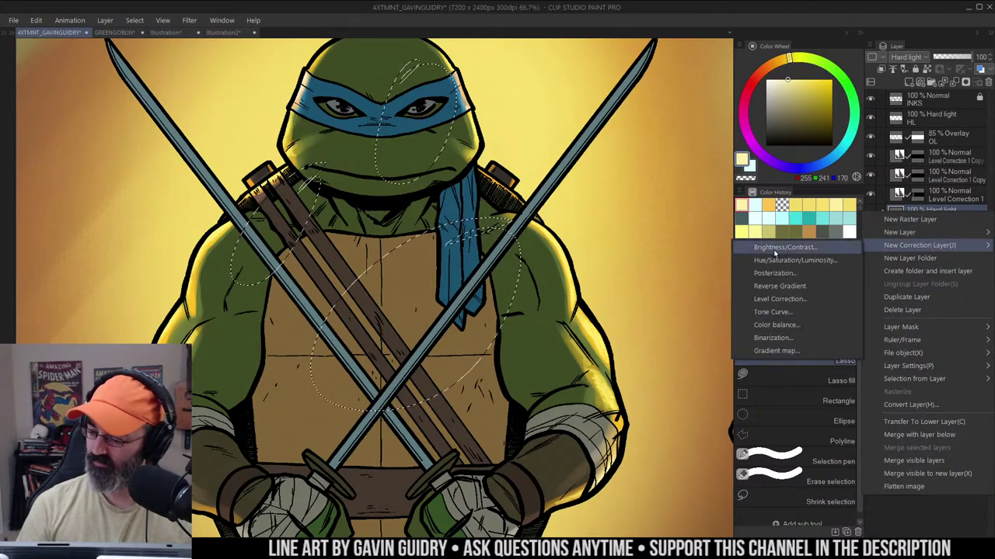
{"action": "left_click", "coordinate": [780, 300]}
{"action": "left_click_drag", "start_coordinate": [892, 180], "coordinate": [855, 189]}
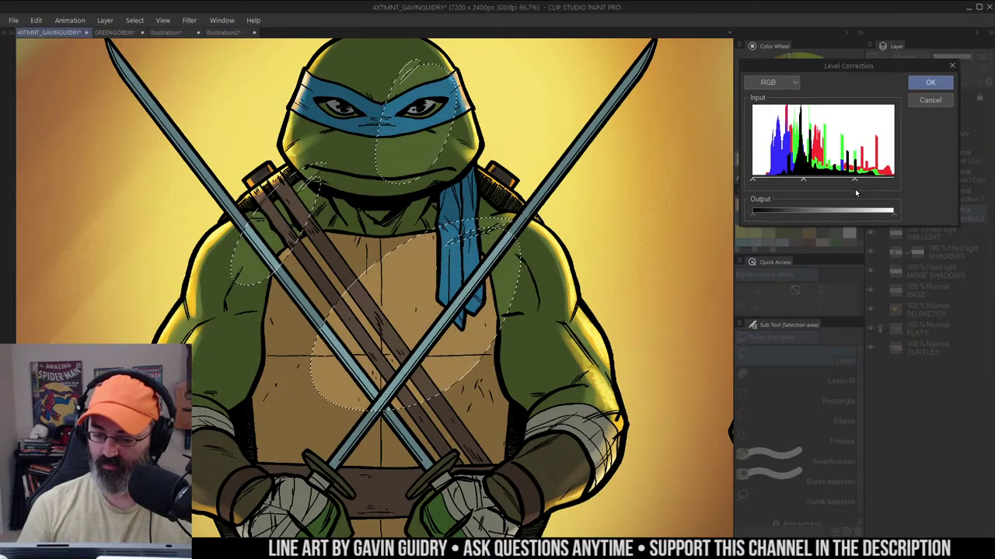
Shift the Blue and Red channel midtones of the level correction towards brighter values
{"action": "left_click", "coordinate": [790, 84]}
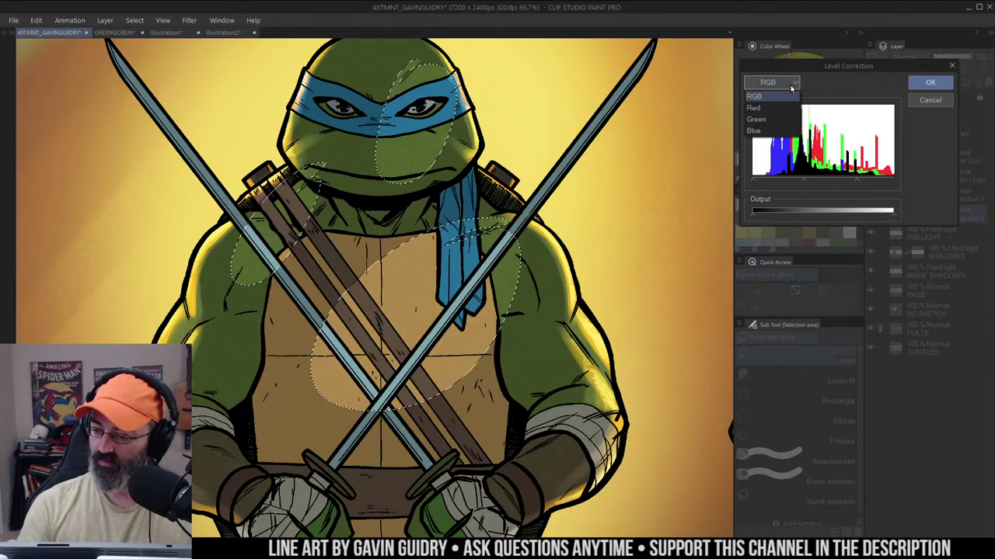
{"action": "left_click", "coordinate": [769, 126]}
{"action": "left_click_drag", "start_coordinate": [824, 182], "coordinate": [813, 187]}
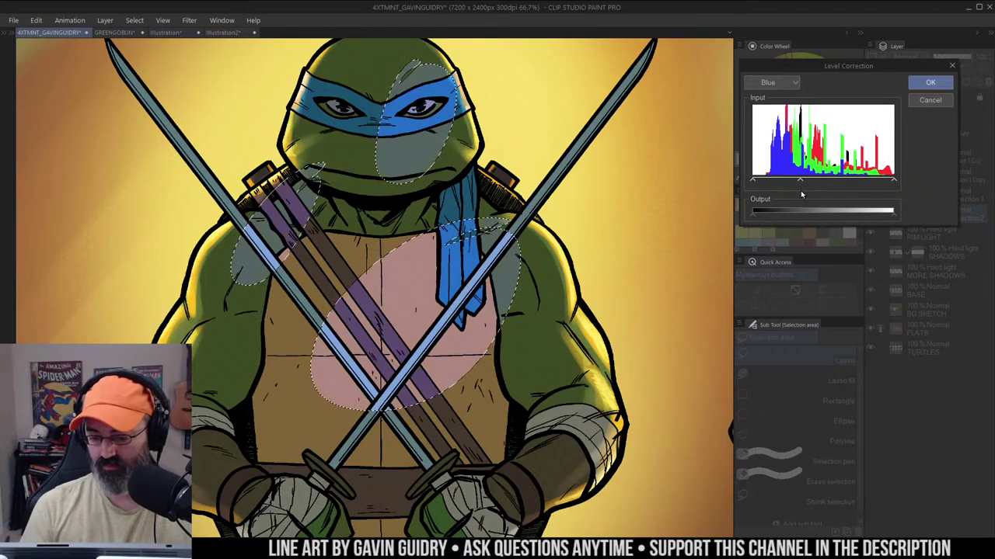
{"action": "mouse_move", "coordinate": [801, 195]}
{"action": "left_mouse_down"}
{"action": "mouse_move", "coordinate": [788, 199]}
{"action": "mouse_move", "coordinate": [845, 182]}
{"action": "mouse_move", "coordinate": [801, 190]}
{"action": "left_mouse_up"}
{"action": "left_click", "coordinate": [771, 82]}
{"action": "left_click", "coordinate": [753, 108]}
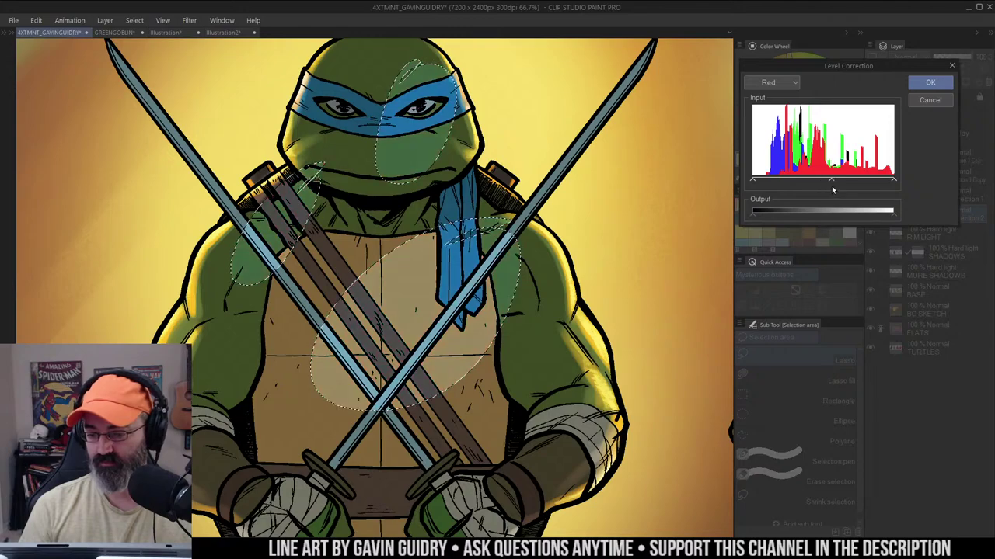
{"action": "left_click_drag", "start_coordinate": [816, 195], "coordinate": [819, 197]}
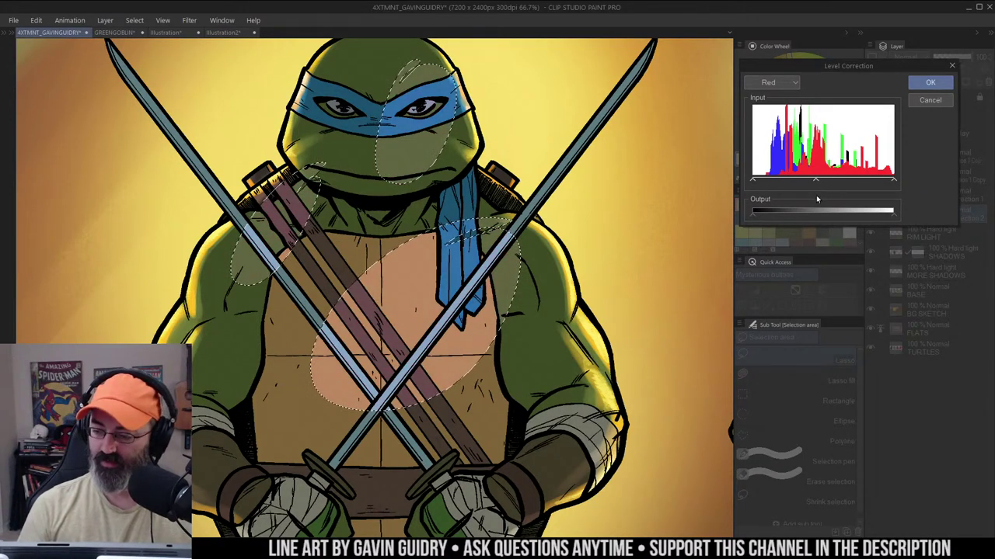
Test darker and brighter Green channel midtones in the level correction and settle on a slightly brighter value
{"action": "left_click", "coordinate": [779, 82]}
{"action": "left_click", "coordinate": [772, 119]}
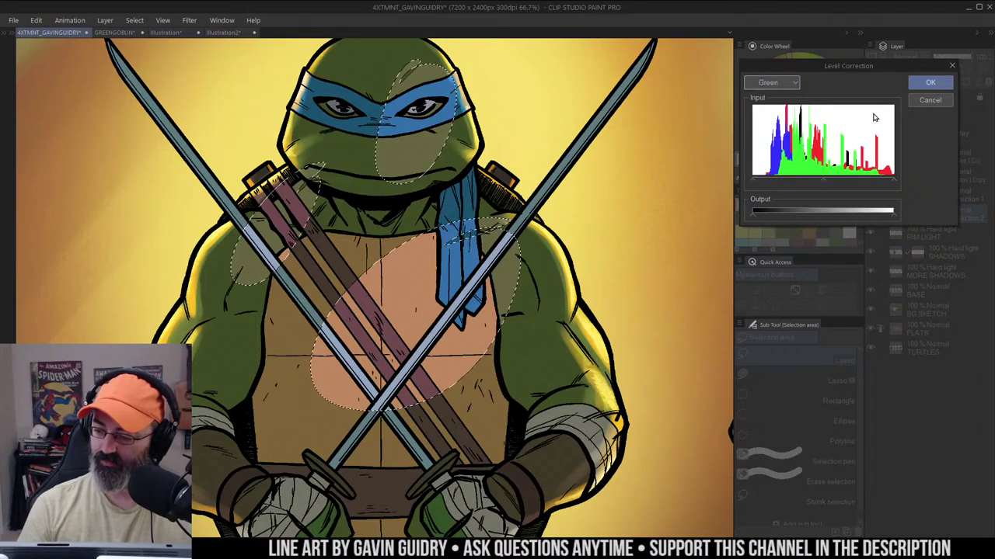
{"action": "left_click_drag", "start_coordinate": [823, 180], "coordinate": [840, 181]}
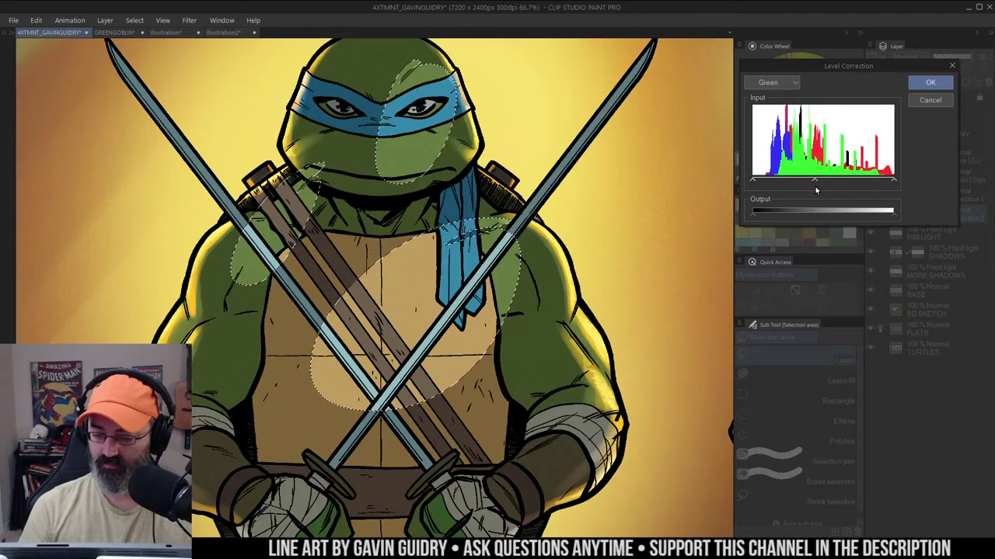
{"action": "left_click_drag", "start_coordinate": [815, 180], "coordinate": [798, 181]}
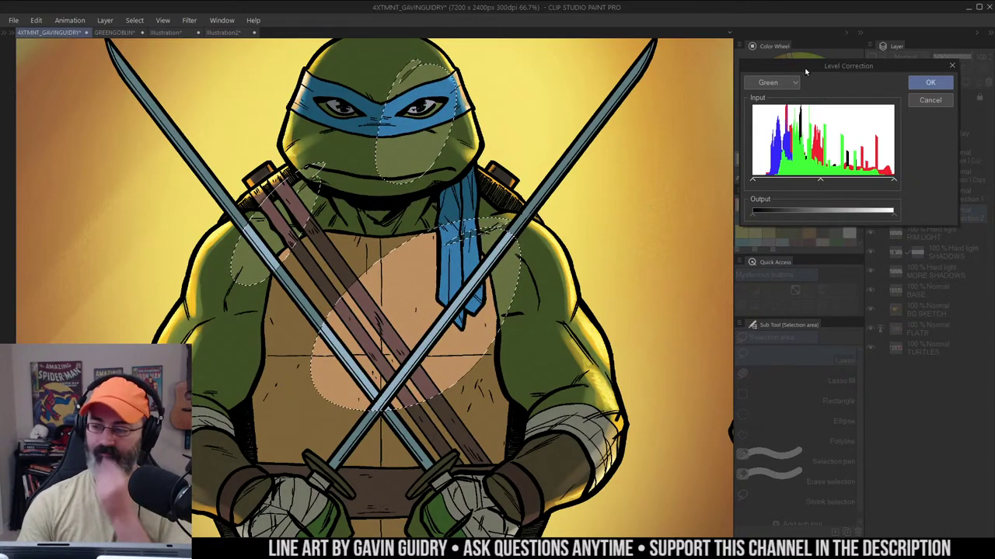
Darken the level correction's Blue channel midtones for a warm yellow tint and apply the correction
{"action": "left_click", "coordinate": [777, 82]}
{"action": "left_click", "coordinate": [785, 130]}
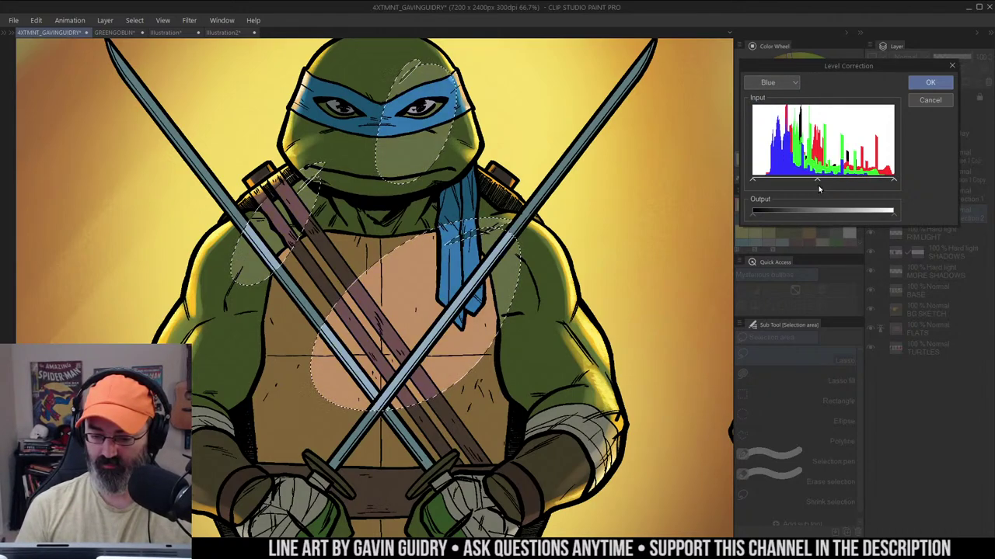
{"action": "left_click_drag", "start_coordinate": [812, 186], "coordinate": [836, 186]}
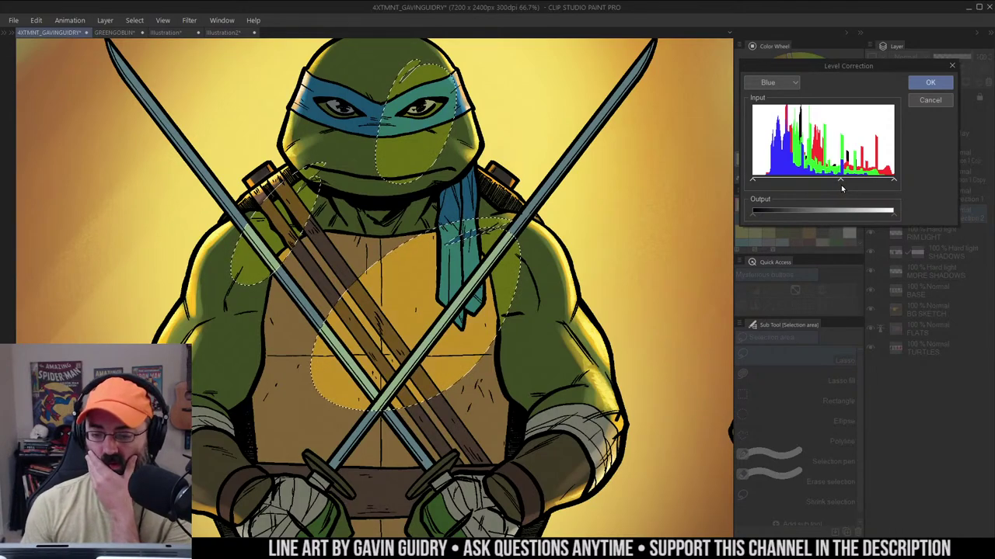
{"action": "left_click_drag", "start_coordinate": [841, 186], "coordinate": [836, 192]}
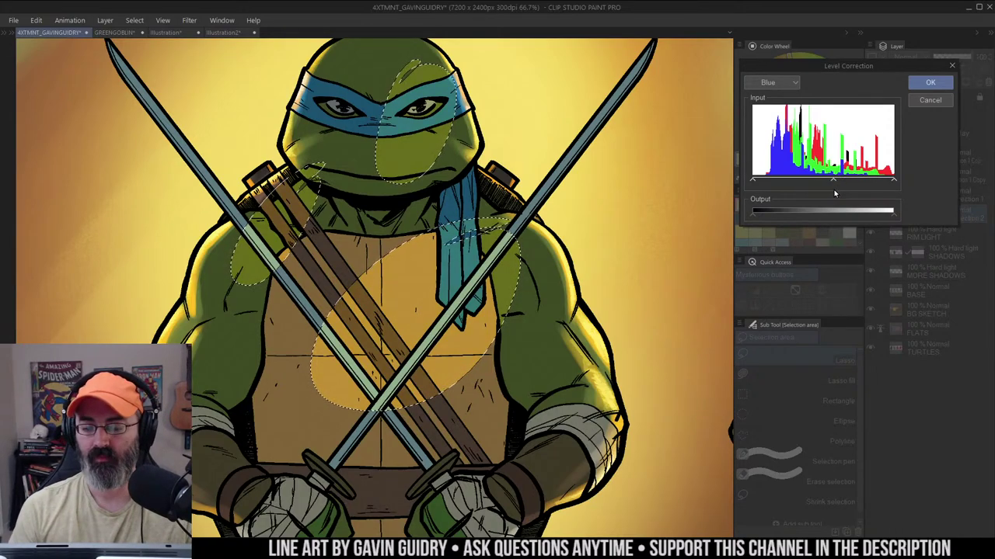
{"action": "left_click", "coordinate": [934, 85]}
Fill the new level correction's mask with transparent colour to hide its effect
{"action": "key", "text": "c"}
{"action": "key", "text": "g"}
{"action": "left_click", "coordinate": [477, 249]}
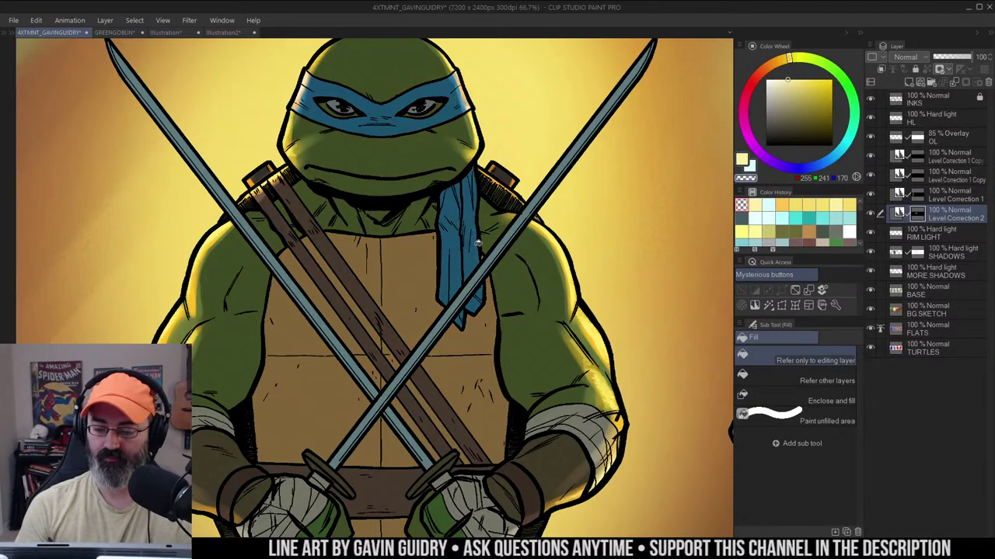
Try brushing the warm level correction into its mask over the blue-masked turtle's head, torso, hands and legs
{"action": "left_click", "coordinate": [477, 258], "text": "alt"}
{"action": "key", "text": "b"}
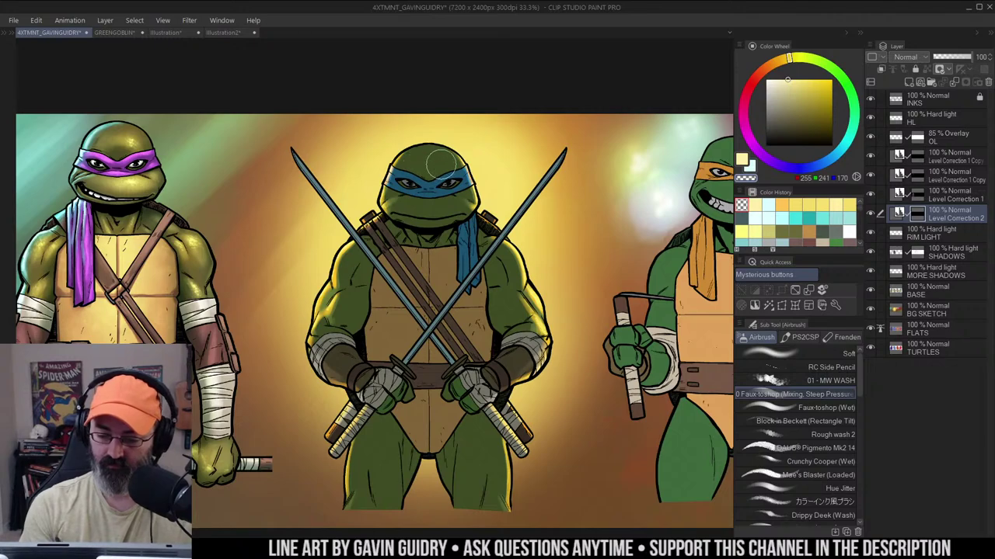
{"action": "mouse_move", "coordinate": [436, 164]}
{"action": "left_mouse_down"}
{"action": "mouse_move", "coordinate": [441, 196]}
{"action": "mouse_move", "coordinate": [416, 209]}
{"action": "mouse_move", "coordinate": [441, 170]}
{"action": "mouse_move", "coordinate": [458, 207]}
{"action": "left_mouse_up"}
{"action": "mouse_move", "coordinate": [374, 246]}
{"action": "left_mouse_down"}
{"action": "mouse_move", "coordinate": [416, 282]}
{"action": "mouse_move", "coordinate": [491, 282]}
{"action": "mouse_move", "coordinate": [513, 325]}
{"action": "mouse_move", "coordinate": [352, 352]}
{"action": "mouse_move", "coordinate": [501, 319]}
{"action": "left_mouse_up"}
{"action": "left_click_drag", "start_coordinate": [381, 382], "coordinate": [381, 405]}
{"action": "left_click_drag", "start_coordinate": [467, 380], "coordinate": [477, 395]}
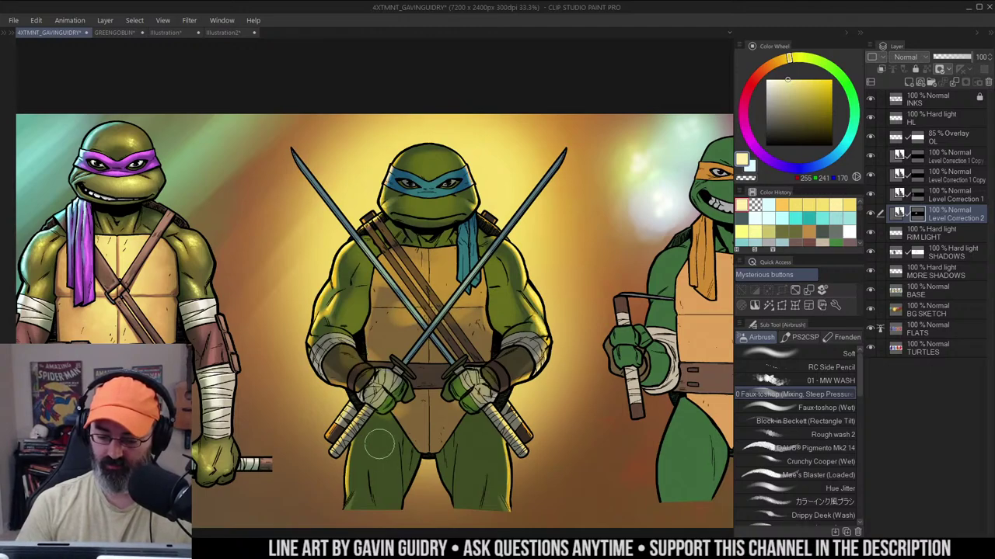
{"action": "left_click_drag", "start_coordinate": [379, 445], "coordinate": [392, 497]}
{"action": "mouse_move", "coordinate": [470, 455]}
{"action": "left_mouse_down"}
{"action": "mouse_move", "coordinate": [473, 489]}
{"action": "mouse_move", "coordinate": [477, 426]}
{"action": "left_mouse_up"}
{"action": "left_click", "coordinate": [481, 327], "text": "alt"}
{"action": "left_click", "coordinate": [499, 306], "text": "ctrl+alt"}
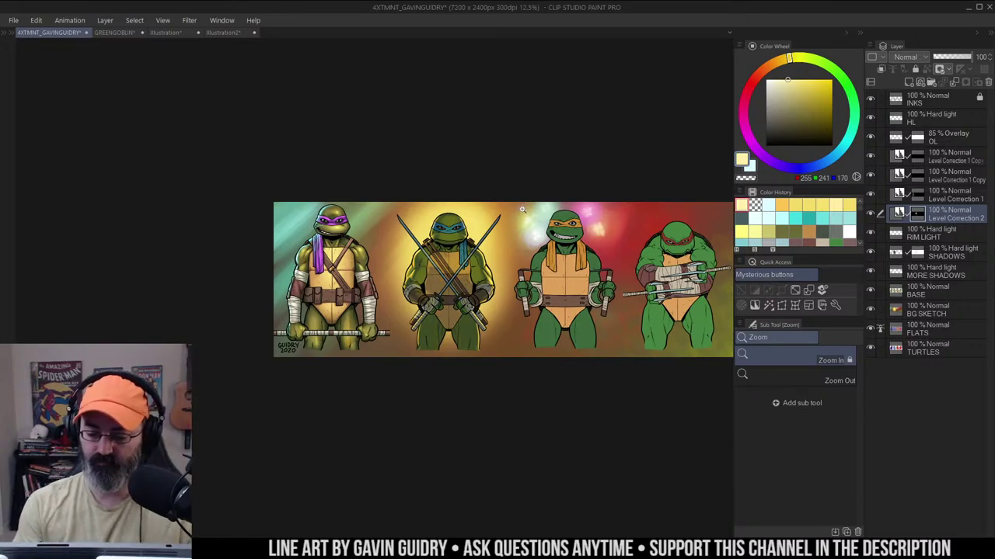
{"action": "left_click", "coordinate": [426, 245]}
{"action": "left_click_drag", "start_coordinate": [426, 245], "coordinate": [419, 202]}
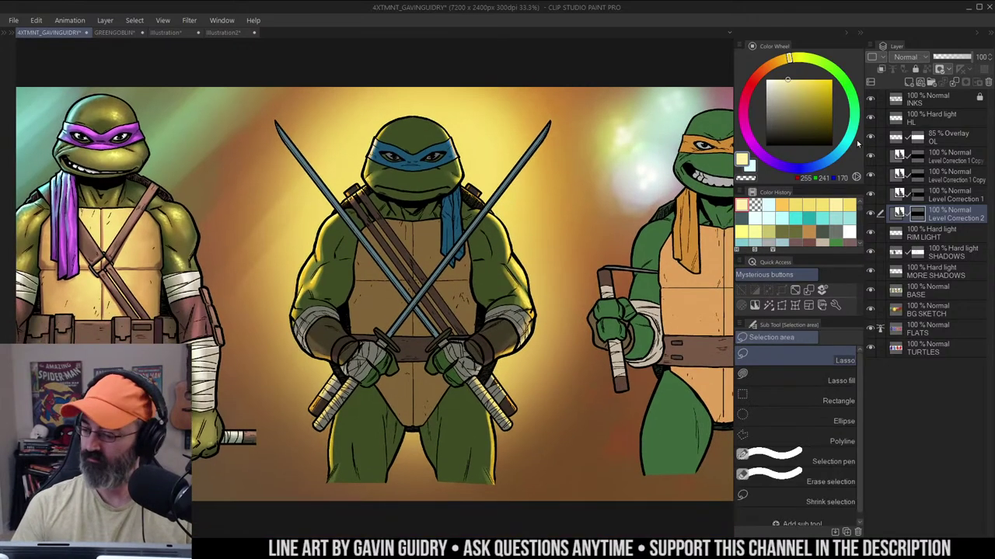
Rename the Level Correction 2 layer as LEO LIGHTING
{"action": "double_click", "coordinate": [949, 216]}
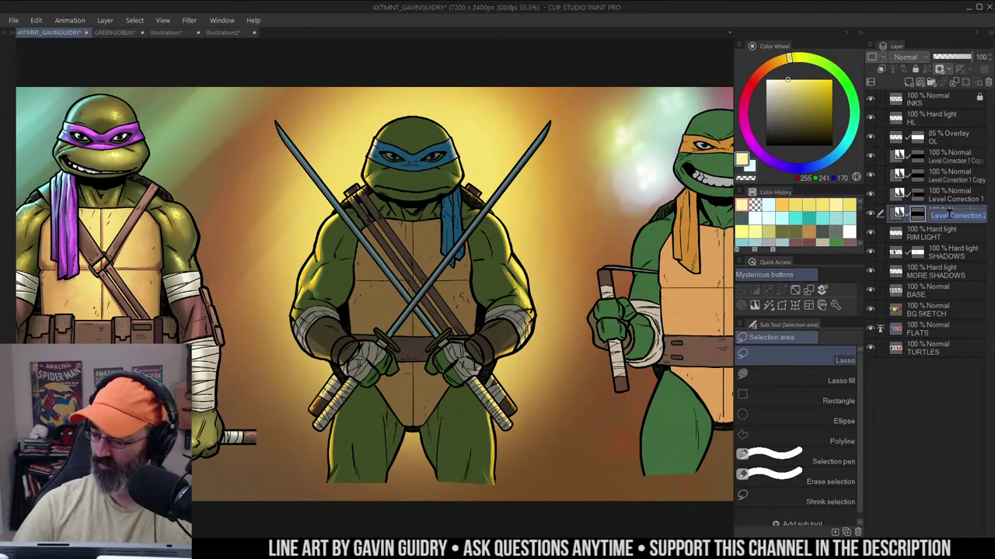
{"action": "type", "text": "K"}
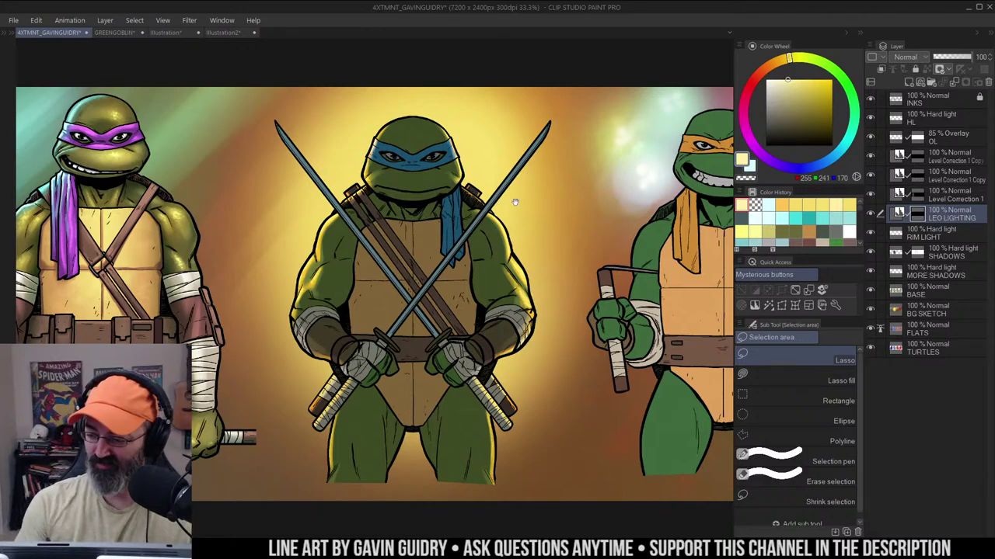
{"action": "left_click_drag", "start_coordinate": [515, 202], "coordinate": [548, 184]}
{"action": "left_click", "coordinate": [469, 139], "text": "ctrl"}
{"action": "mouse_move", "coordinate": [499, 136]}
{"action": "left_mouse_down"}
{"action": "mouse_move", "coordinate": [538, 169]}
{"action": "mouse_move", "coordinate": [522, 142]}
{"action": "left_mouse_up"}
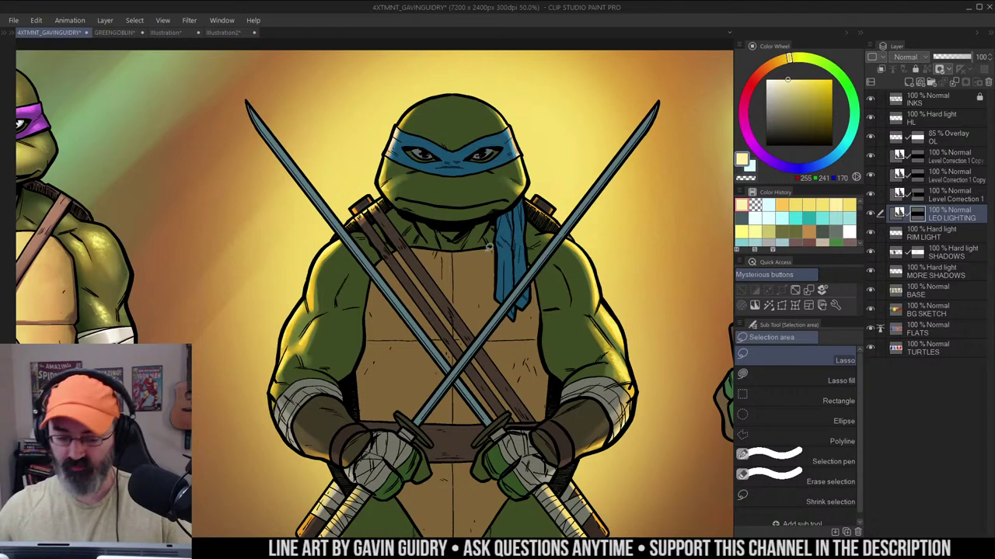
Select the blue-masked turtle's green skin and airbrush the warm level correction into the LEO LIGHTING mask over the forehead
{"action": "key", "text": "ctrl+space"}
{"action": "left_click", "coordinate": [472, 136]}
{"action": "left_click_drag", "start_coordinate": [466, 129], "coordinate": [472, 149]}
{"action": "key", "text": "w"}
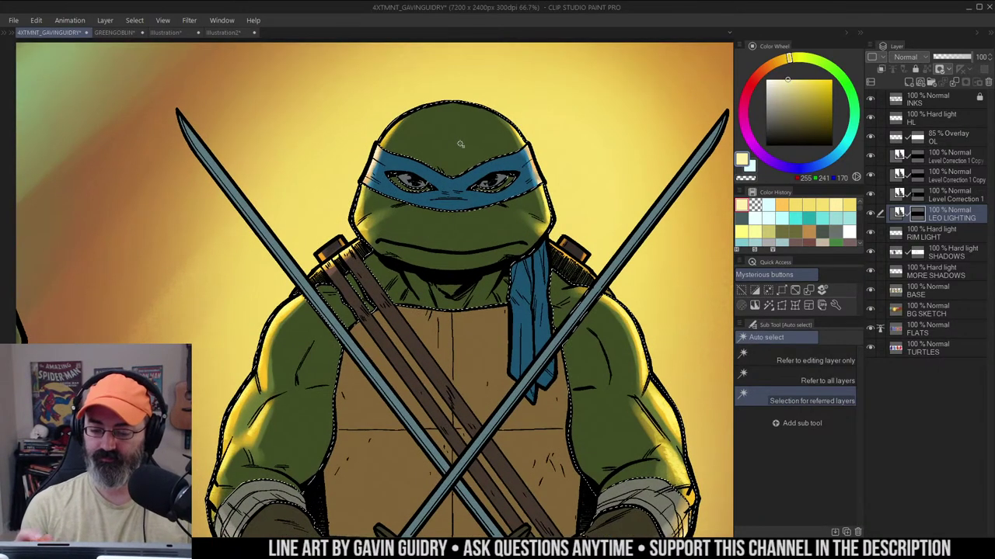
{"action": "key", "text": "b"}
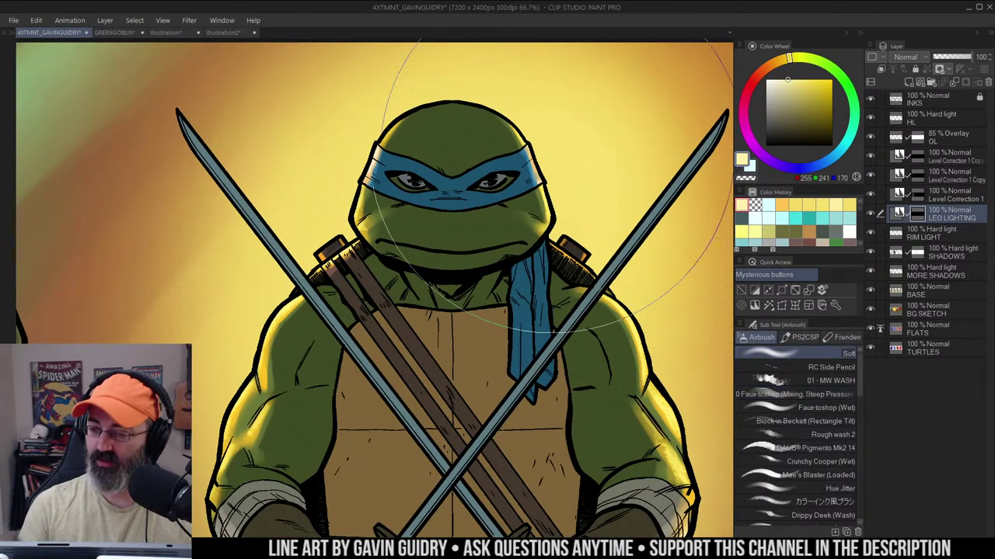
{"action": "left_click_drag", "start_coordinate": [515, 157], "coordinate": [388, 140]}
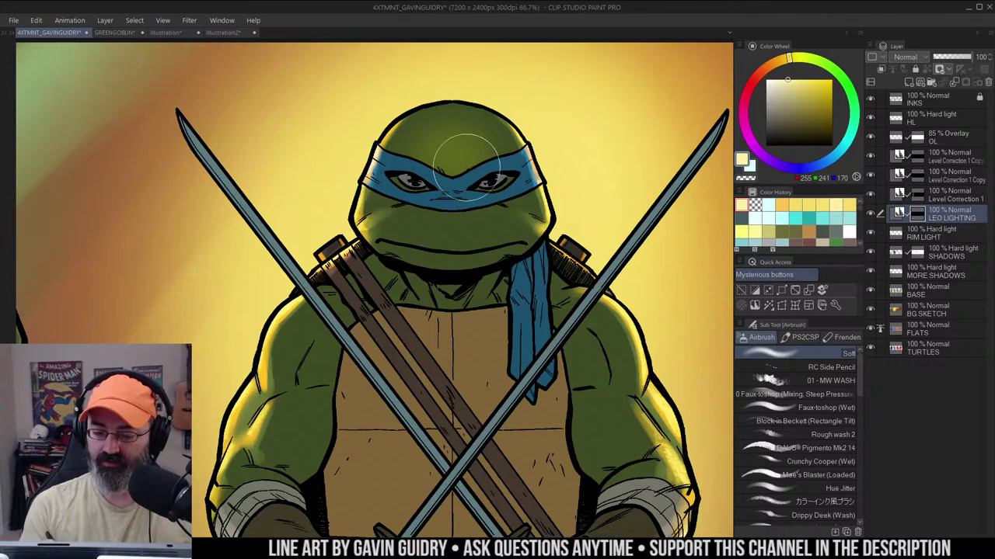
Trim the warm lighting along the forehead's lower edge above the blue mask with a smaller transparent airbrush
{"action": "key", "text": "["}
{"action": "key", "text": "["}
{"action": "key", "text": "["}
{"action": "key", "text": "["}
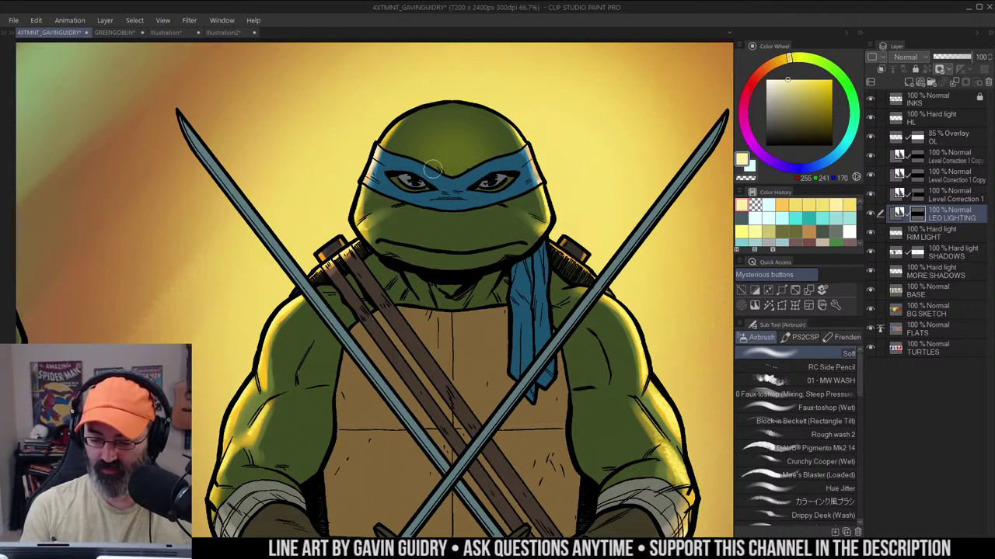
{"action": "key", "text": "c"}
{"action": "left_click_drag", "start_coordinate": [429, 172], "coordinate": [470, 179]}
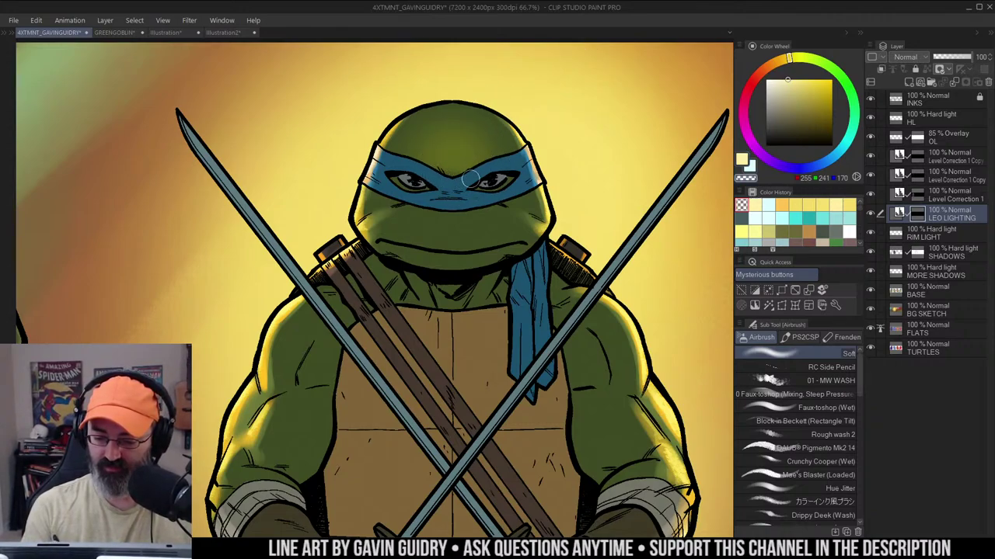
Reselect the green skin with its selection border hidden and airbrush the warm lighting over the muzzle below the blue mask
{"action": "key", "text": "w"}
{"action": "left_click", "coordinate": [497, 148]}
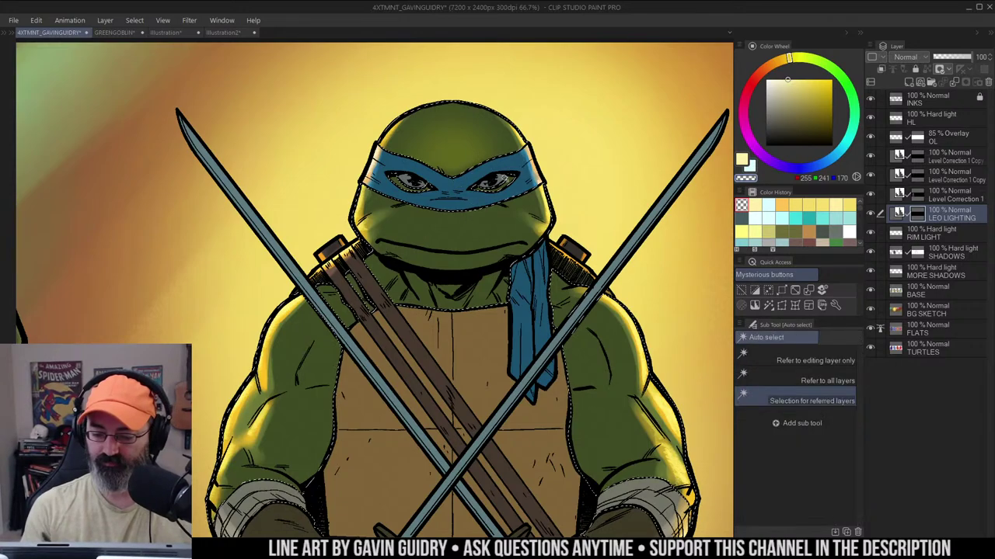
{"action": "key", "text": "ctrl+h"}
{"action": "key", "text": "b"}
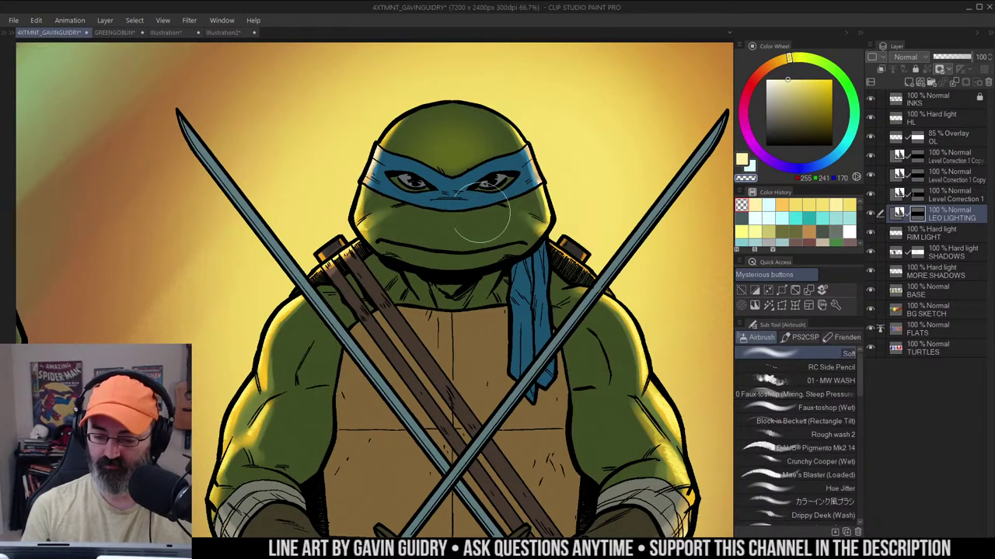
{"action": "key", "text": "c"}
{"action": "left_click_drag", "start_coordinate": [426, 218], "coordinate": [490, 215]}
{"action": "key", "text": "["}
{"action": "key", "text": "["}
{"action": "key", "text": "["}
{"action": "key", "text": "["}
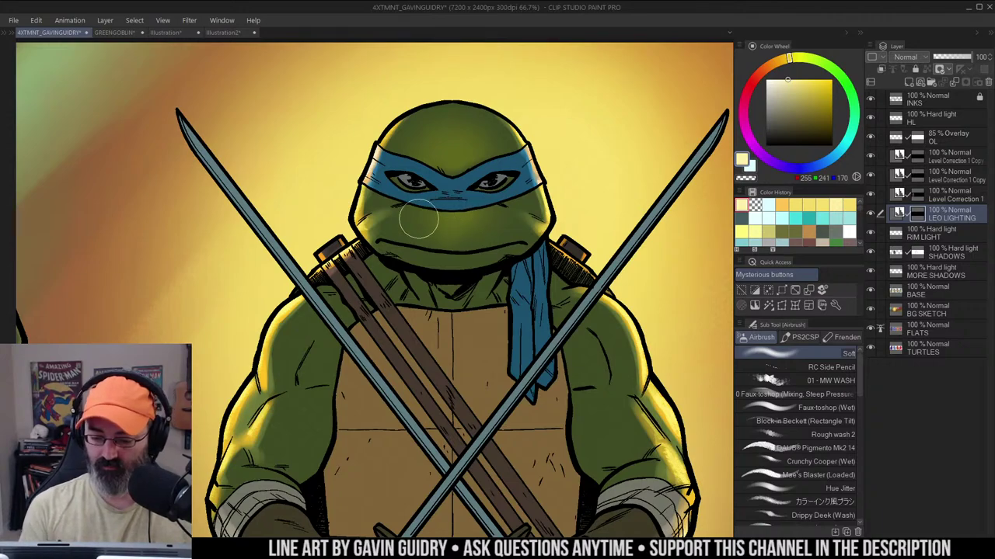
Examine the new lighting on the blue-masked turtle's face up close and beside the purple-masked turtle
{"action": "left_click", "coordinate": [529, 171], "text": "alt"}
{"action": "left_click", "coordinate": [529, 170], "text": "alt"}
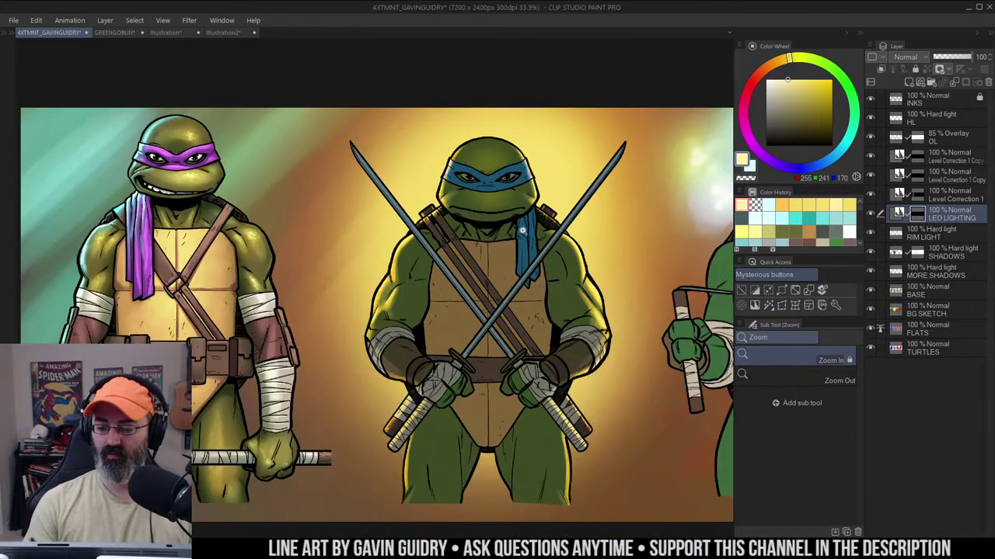
{"action": "left_click", "coordinate": [529, 230]}
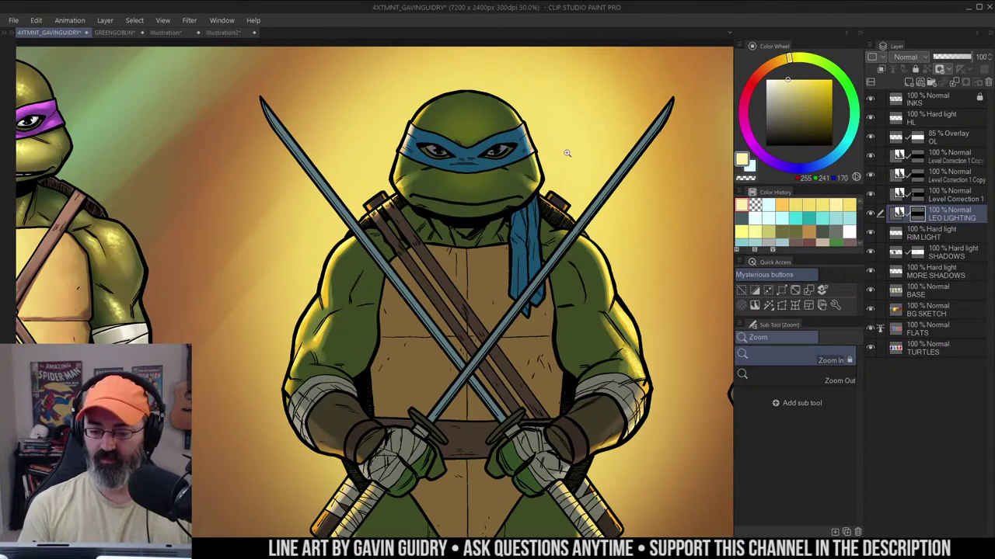
{"action": "left_click", "coordinate": [534, 182]}
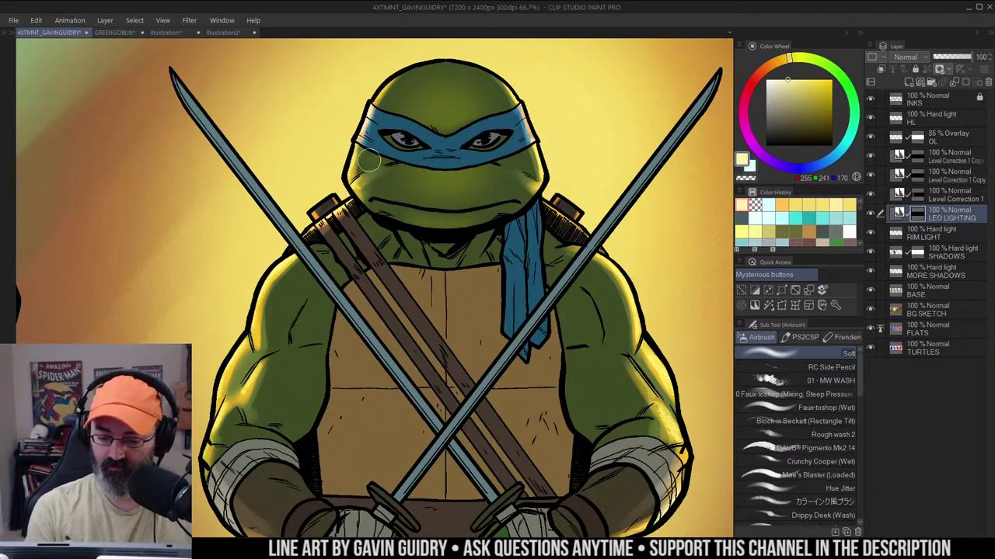
{"action": "left_click", "coordinate": [535, 123], "text": "alt"}
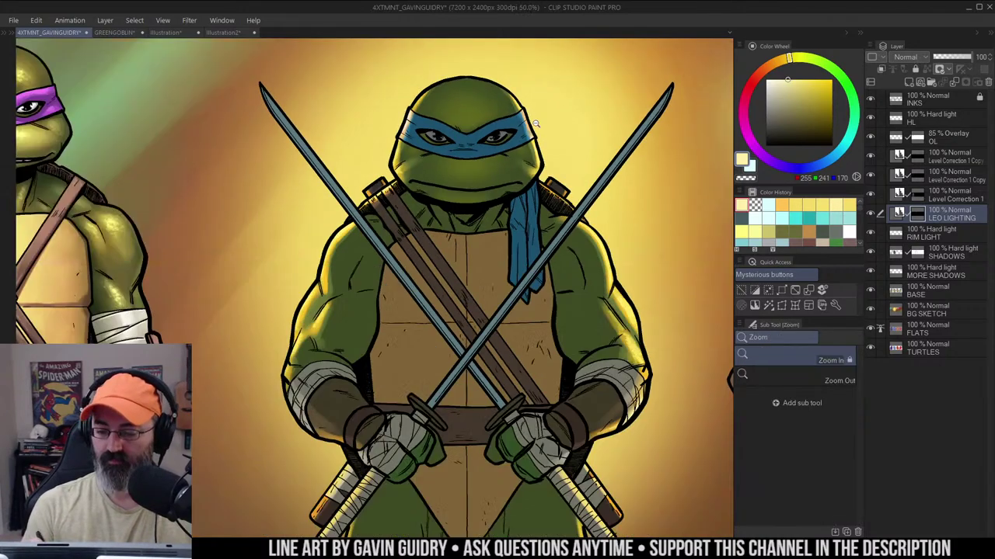
{"action": "left_click", "coordinate": [552, 215], "text": "alt"}
{"action": "left_click", "coordinate": [524, 198], "text": "ctrl"}
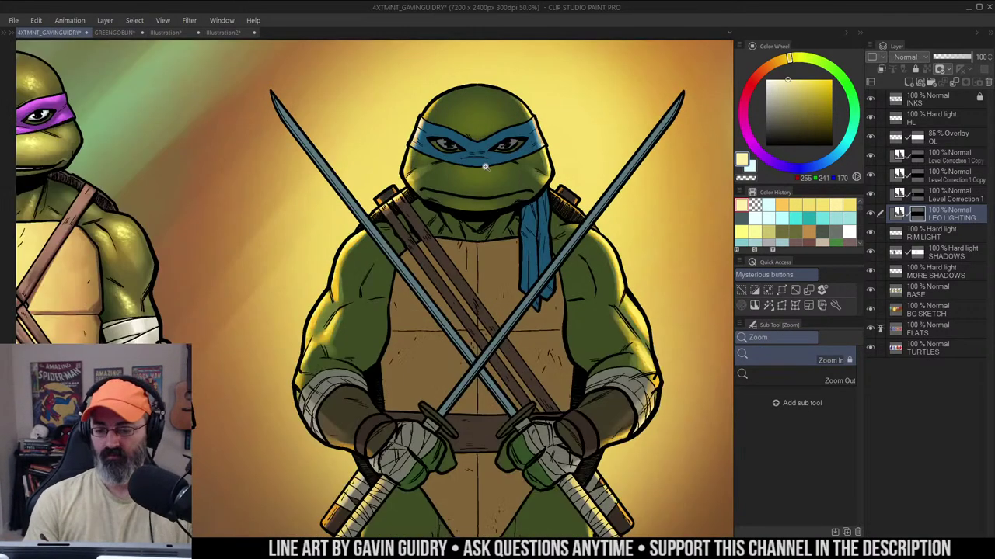
{"action": "left_click", "coordinate": [498, 167], "text": "ctrl"}
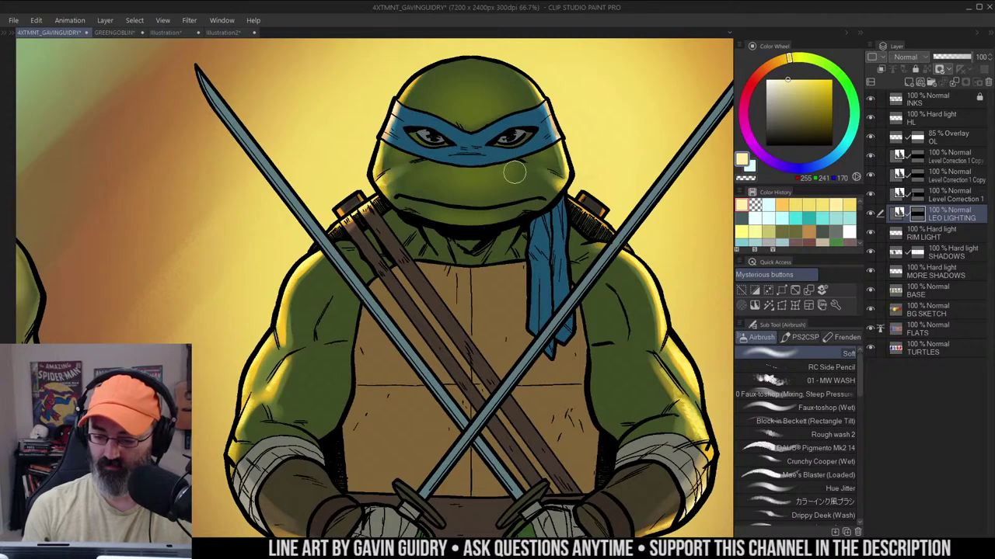
{"action": "key", "text": "alt+space"}
{"action": "left_click", "coordinate": [539, 162], "text": "alt"}
{"action": "left_click", "coordinate": [539, 160], "text": "alt"}
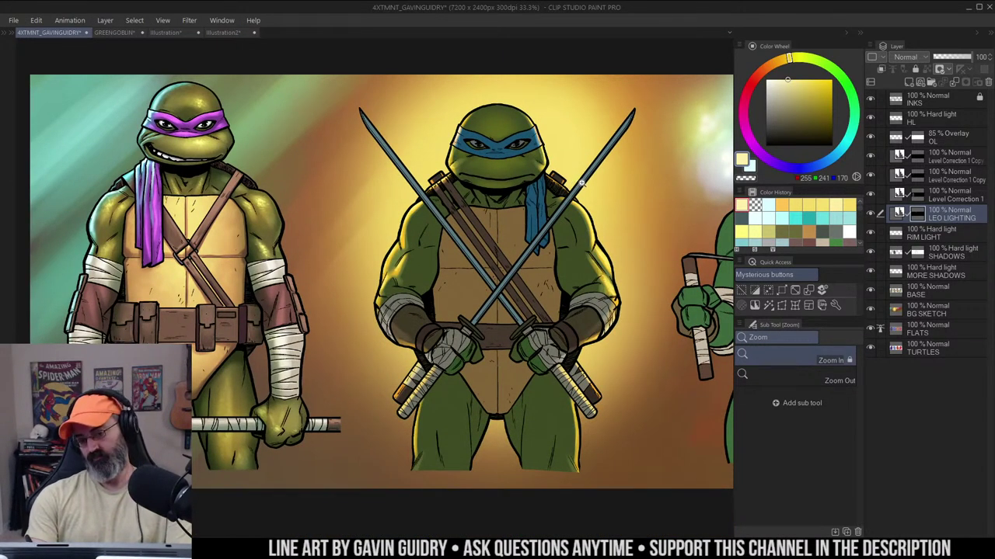
Airbrush the warm level correction into the LEO LIGHTING mask over the blue-masked turtle's arms and forearms
{"action": "left_click", "coordinate": [532, 208]}
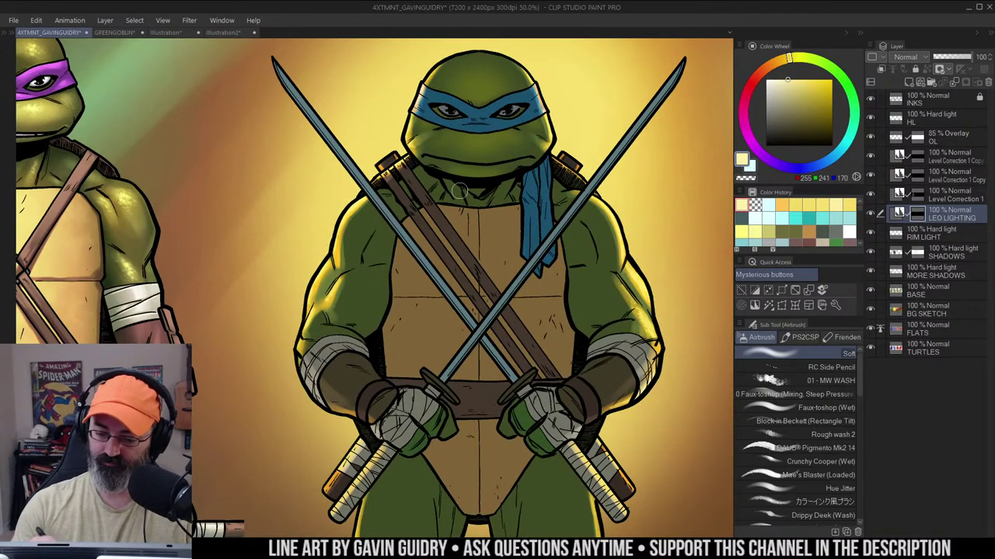
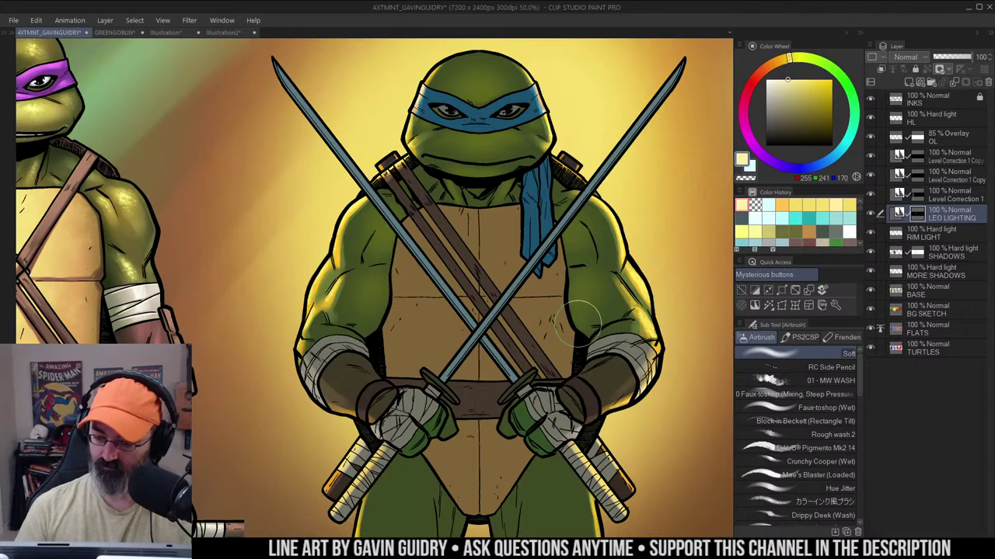
{"action": "left_click_drag", "start_coordinate": [574, 321], "coordinate": [568, 290]}
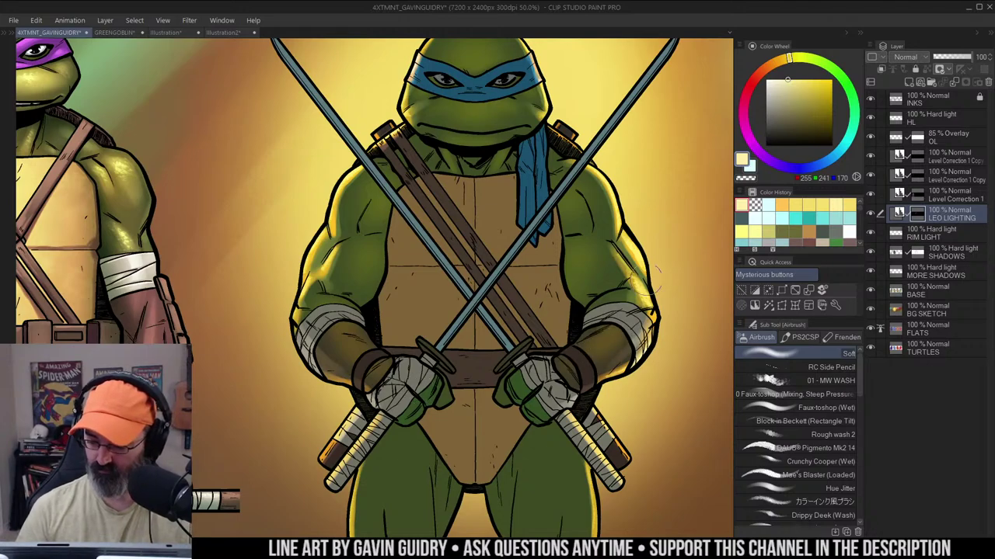
{"action": "key", "text": "/"}
{"action": "left_click", "coordinate": [669, 209], "text": "alt"}
{"action": "left_click_drag", "start_coordinate": [670, 209], "coordinate": [572, 185]}
{"action": "key", "text": "m"}
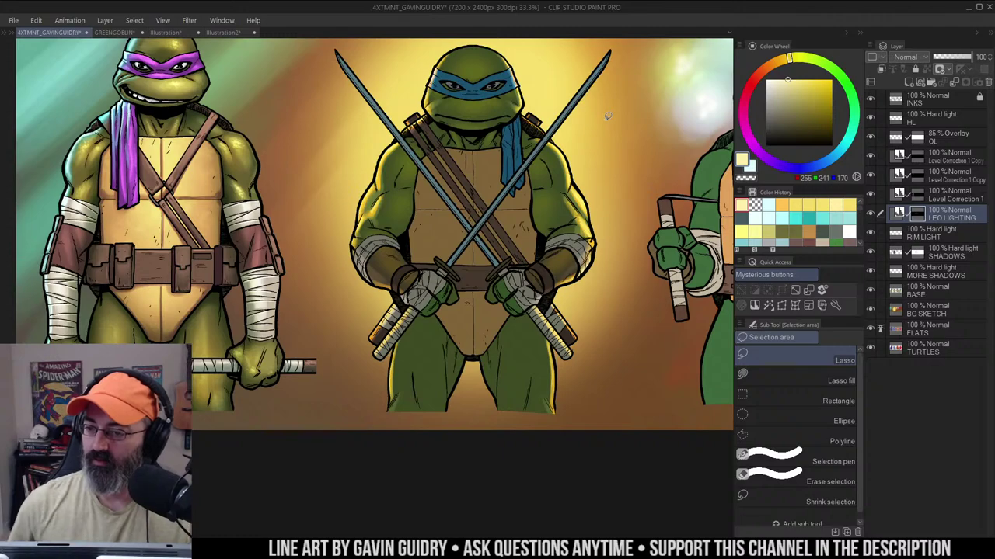
{"action": "left_click_drag", "start_coordinate": [544, 129], "coordinate": [541, 116]}
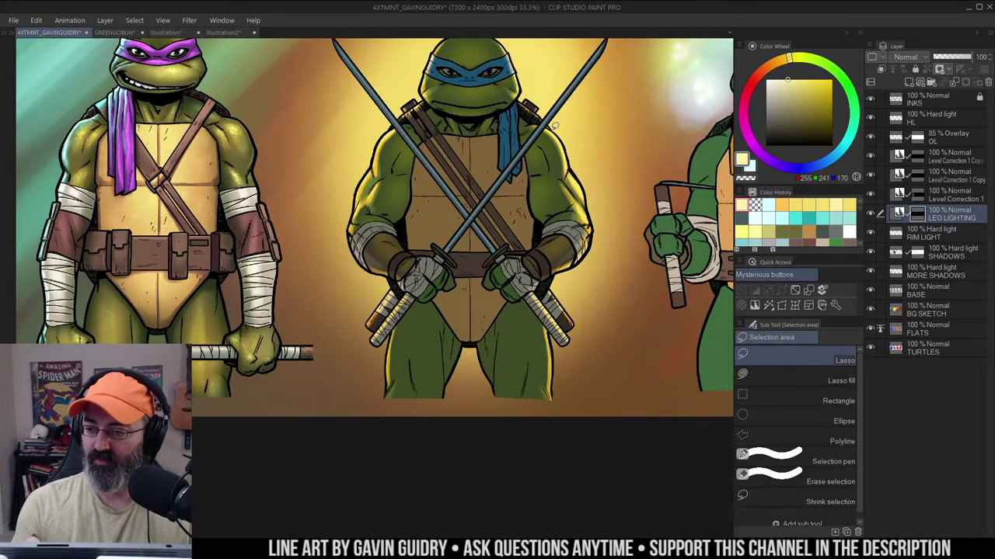
Airbrush the warm lighting over the green fingers of the blue-masked turtle's sword-gripping hands
{"action": "key", "text": "ctrl+space"}
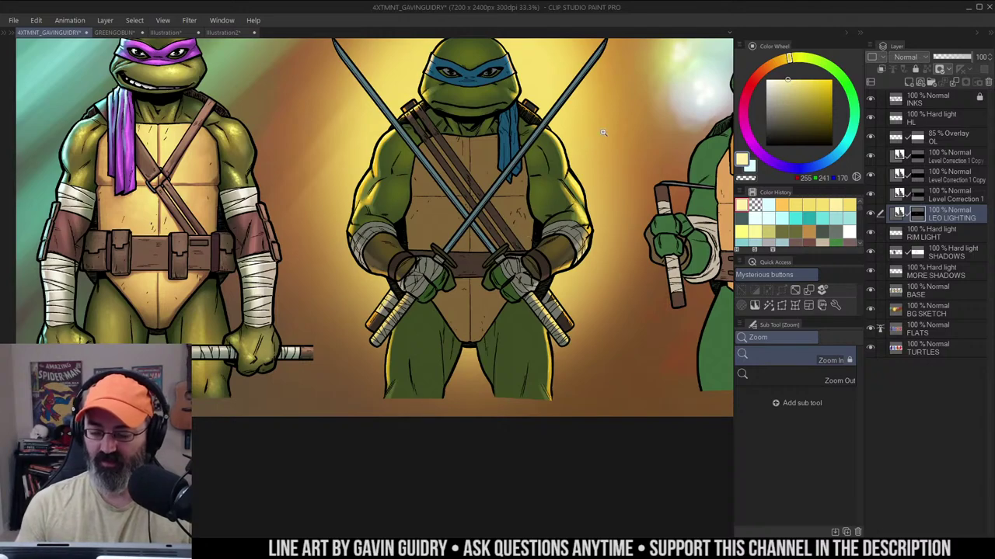
{"action": "left_click", "coordinate": [505, 280]}
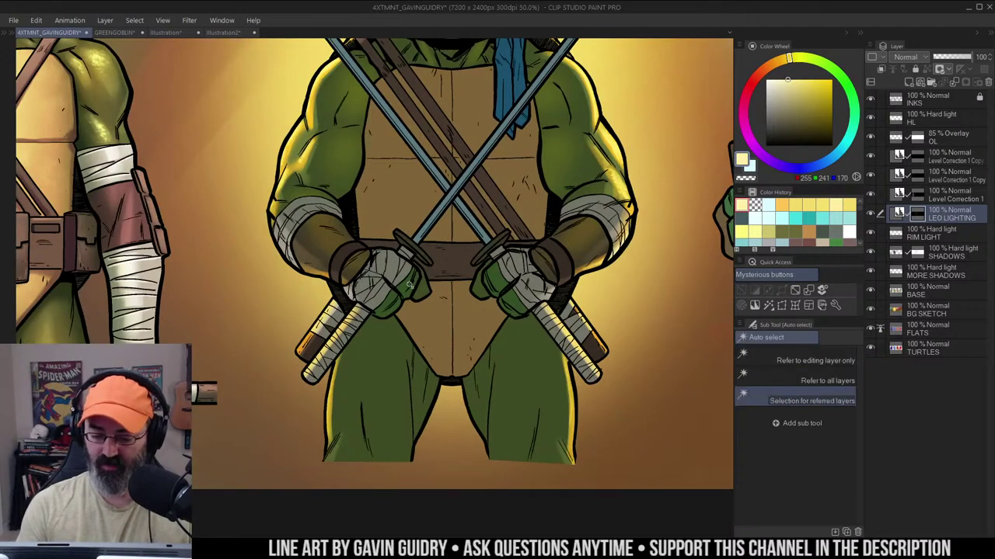
{"action": "key", "text": "b"}
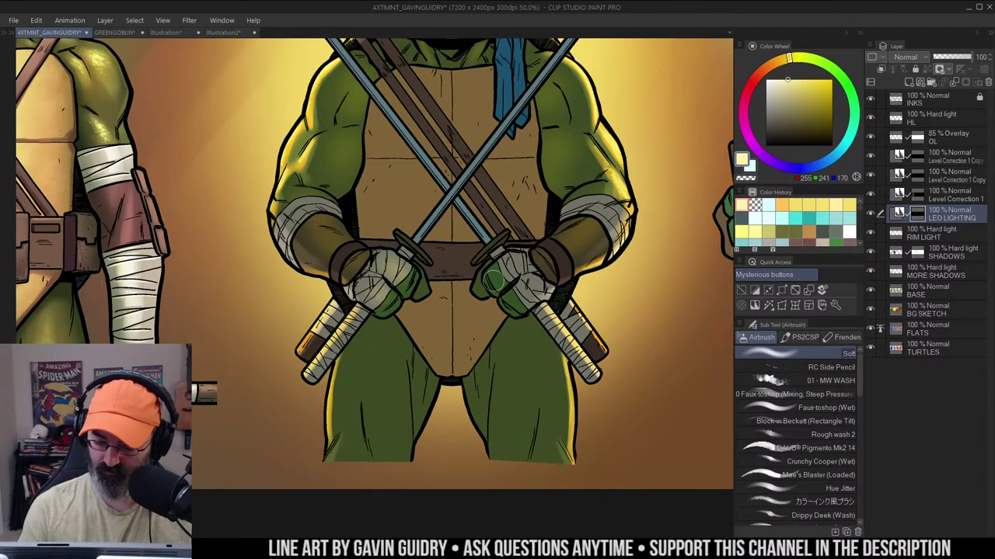
{"action": "left_click_drag", "start_coordinate": [494, 280], "coordinate": [515, 262]}
{"action": "left_click_drag", "start_coordinate": [518, 298], "coordinate": [552, 243]}
Airbrush the warm lighting down the middle of both of the blue-masked turtle's thighs and check it against the whole illustration
{"action": "key", "text": "w"}
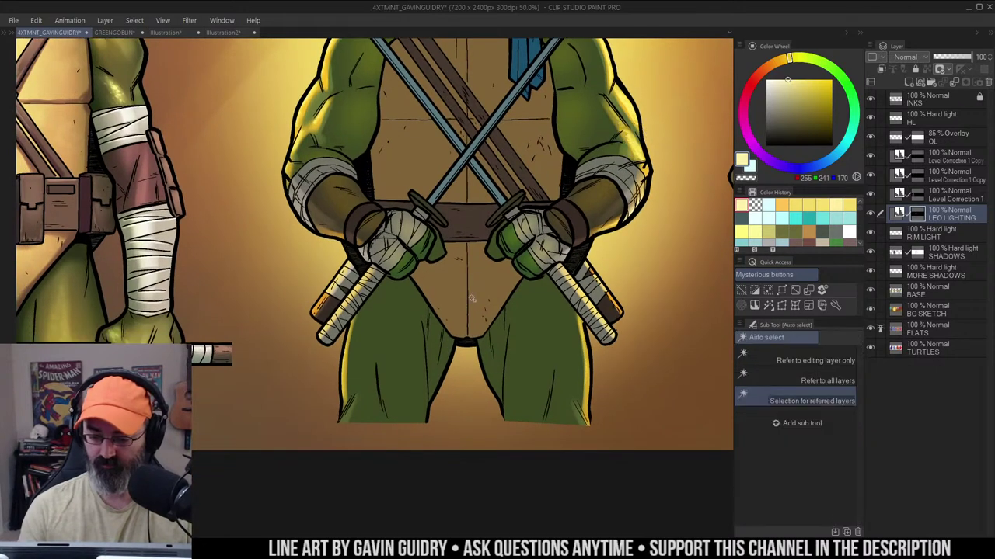
{"action": "key", "text": "ctrl+d"}
{"action": "key", "text": "b"}
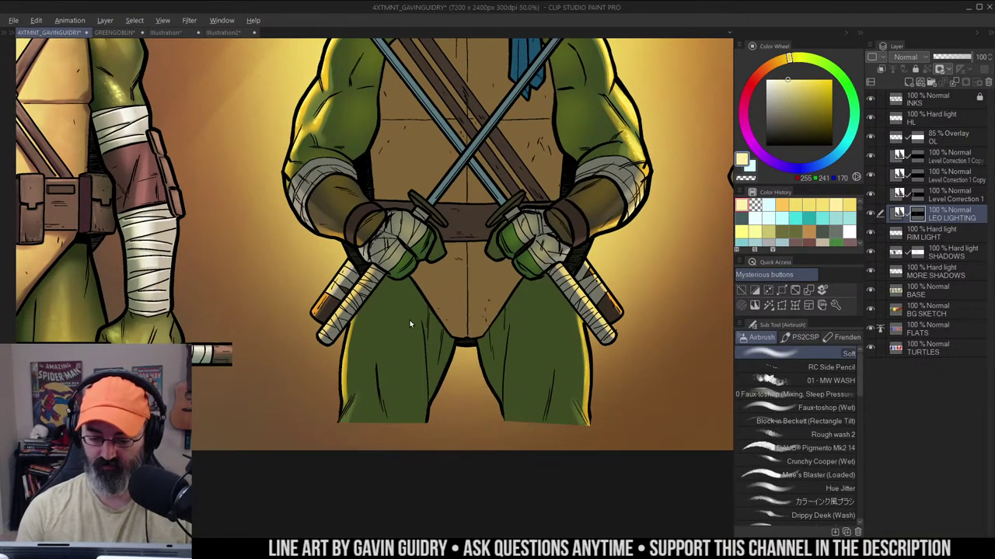
{"action": "left_click_drag", "start_coordinate": [399, 293], "coordinate": [396, 393]}
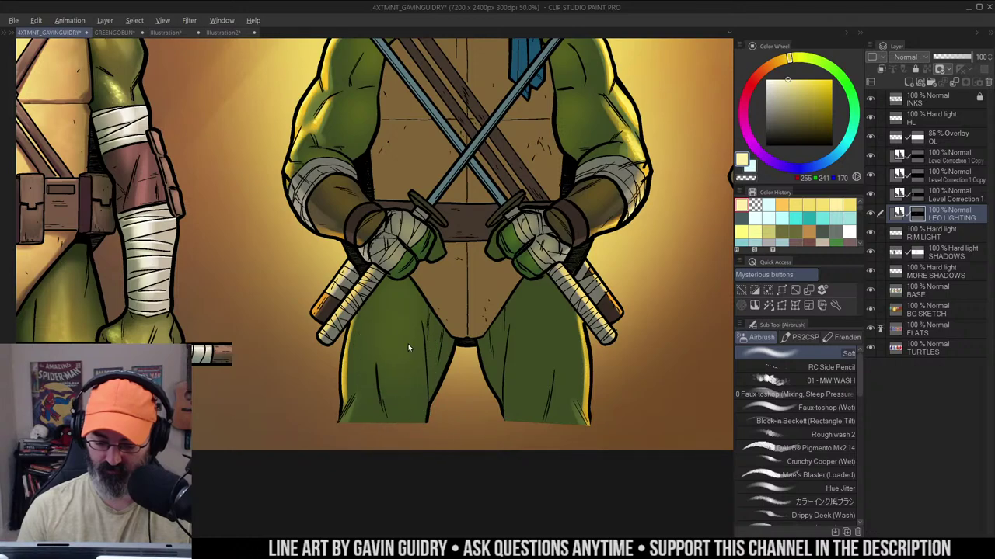
{"action": "mouse_move", "coordinate": [385, 342]}
{"action": "left_mouse_down"}
{"action": "mouse_move", "coordinate": [400, 289]}
{"action": "mouse_move", "coordinate": [399, 373]}
{"action": "left_mouse_up"}
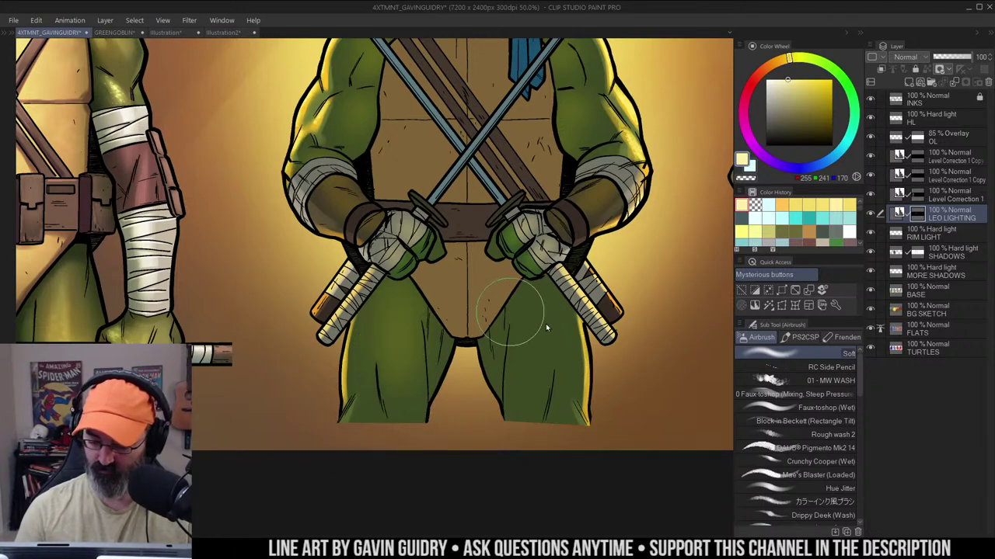
{"action": "left_click_drag", "start_coordinate": [526, 272], "coordinate": [543, 415]}
{"action": "left_click_drag", "start_coordinate": [529, 300], "coordinate": [532, 389]}
{"action": "left_click_drag", "start_coordinate": [627, 93], "coordinate": [566, 240]}
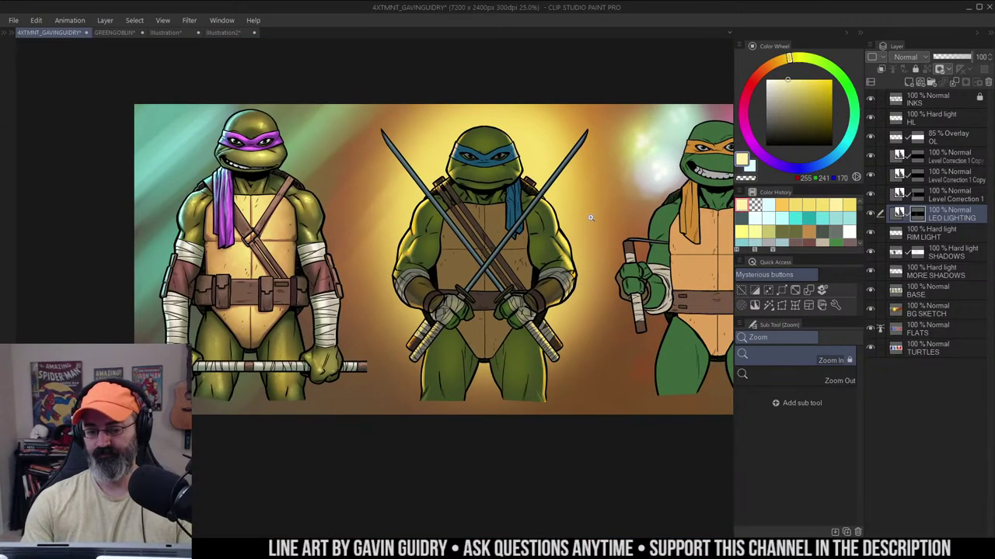
{"action": "left_click", "coordinate": [519, 218], "text": "alt"}
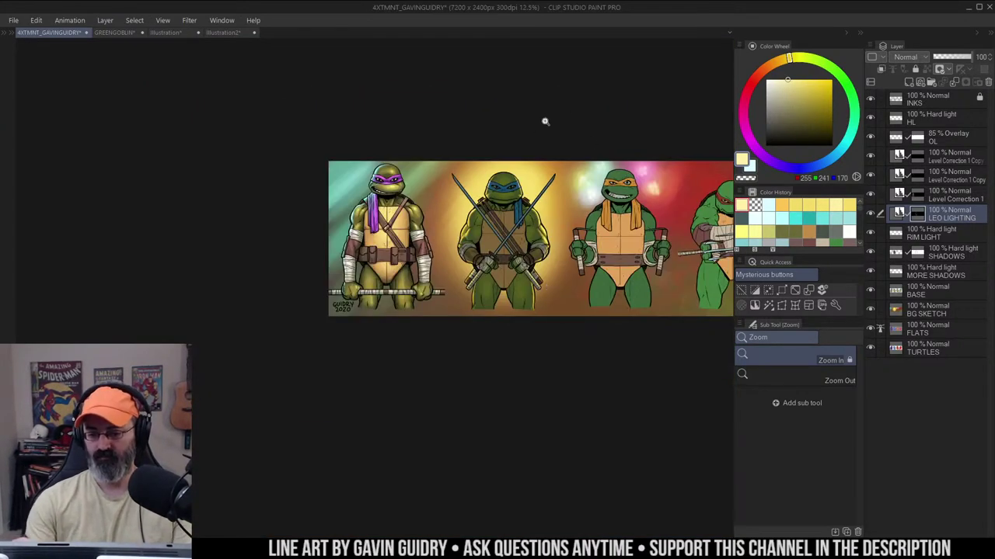
{"action": "mouse_move", "coordinate": [522, 204]}
{"action": "left_mouse_down"}
{"action": "mouse_move", "coordinate": [550, 182]}
{"action": "mouse_move", "coordinate": [526, 180]}
{"action": "left_mouse_up"}
{"action": "key", "text": "m"}
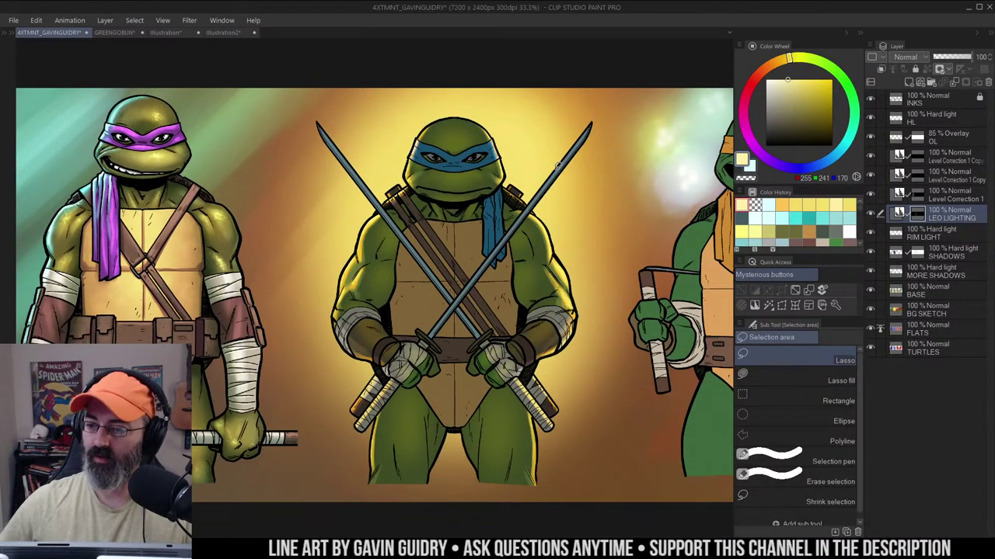
{"action": "mouse_move", "coordinate": [536, 160]}
{"action": "left_mouse_down"}
{"action": "mouse_move", "coordinate": [561, 149]}
{"action": "mouse_move", "coordinate": [553, 152]}
{"action": "left_mouse_up"}
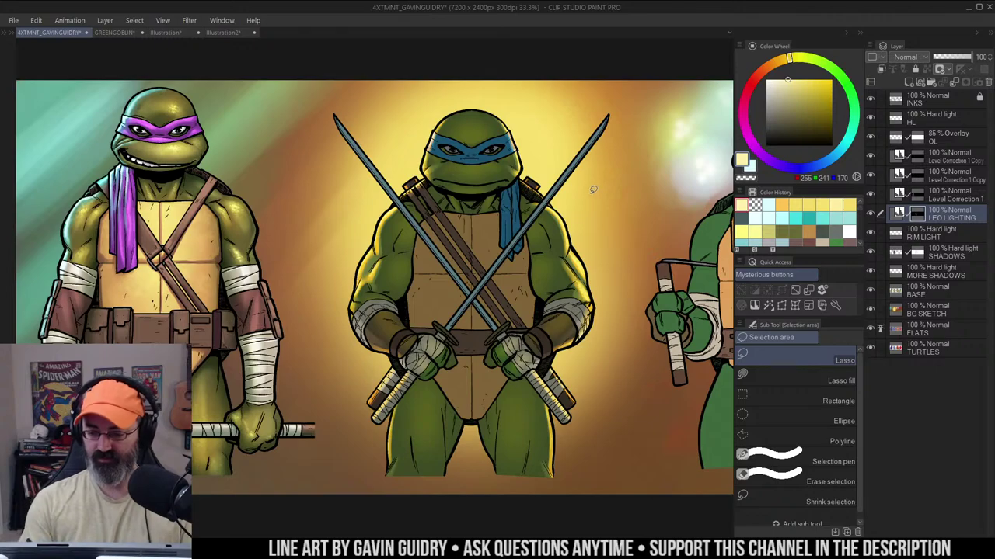
Select the sword blades and airbrush a pale yellow highlight on the HL layer along the upper blade nearest the purple-masked turtle
{"action": "key", "text": "w"}
{"action": "left_click", "coordinate": [575, 162]}
{"action": "key", "text": "ctrl+h"}
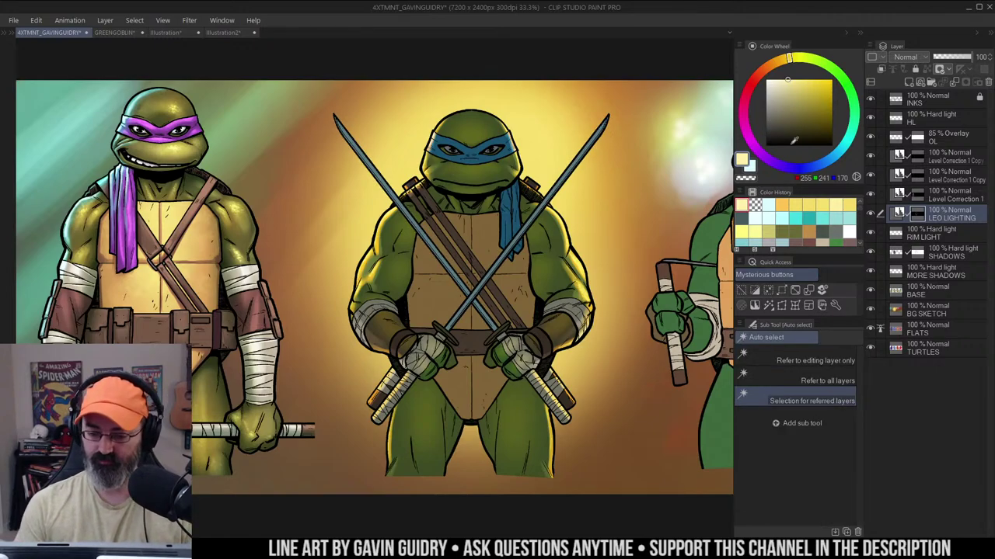
{"action": "key", "text": "b"}
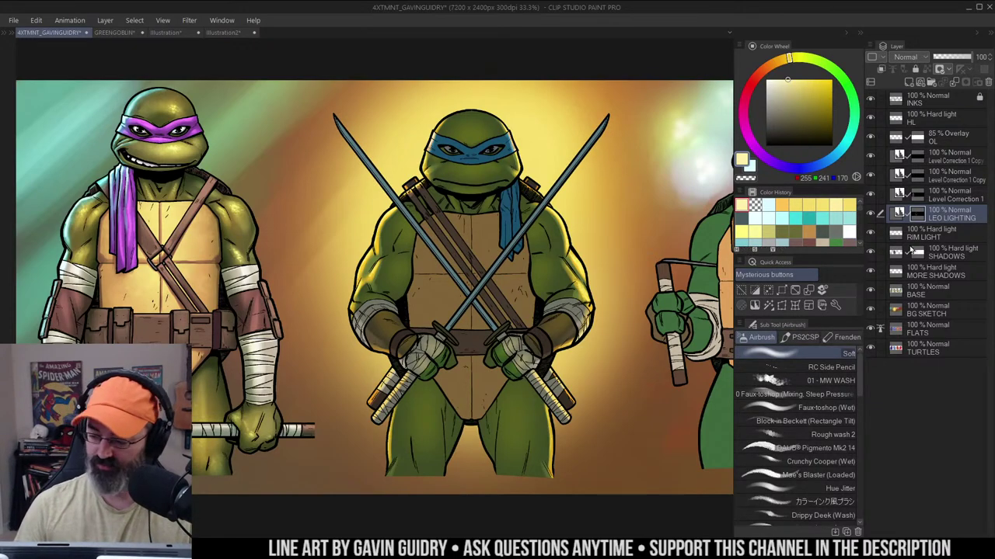
{"action": "left_click", "coordinate": [895, 122]}
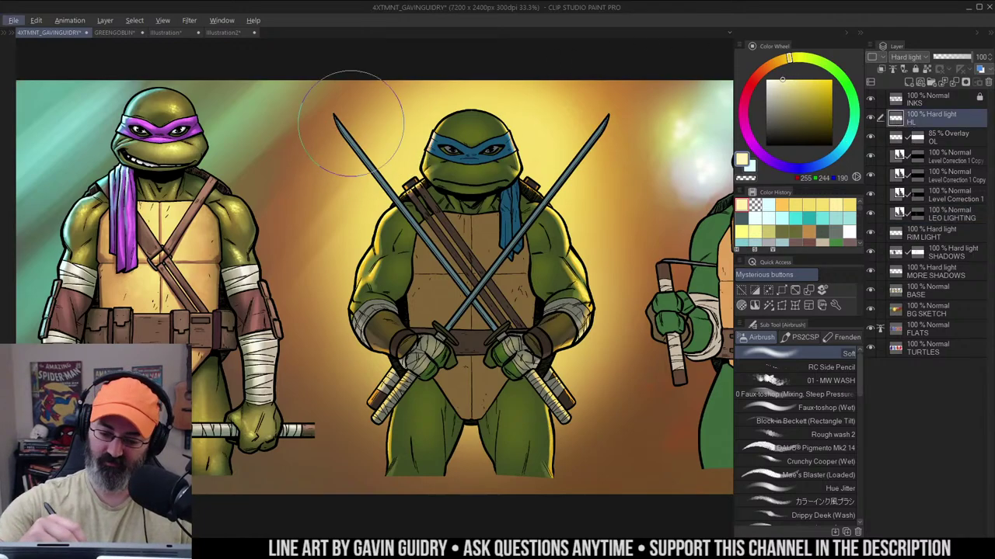
{"action": "mouse_move", "coordinate": [350, 124]}
{"action": "left_mouse_down"}
{"action": "mouse_move", "coordinate": [396, 167]}
{"action": "mouse_move", "coordinate": [376, 168]}
{"action": "left_mouse_up"}
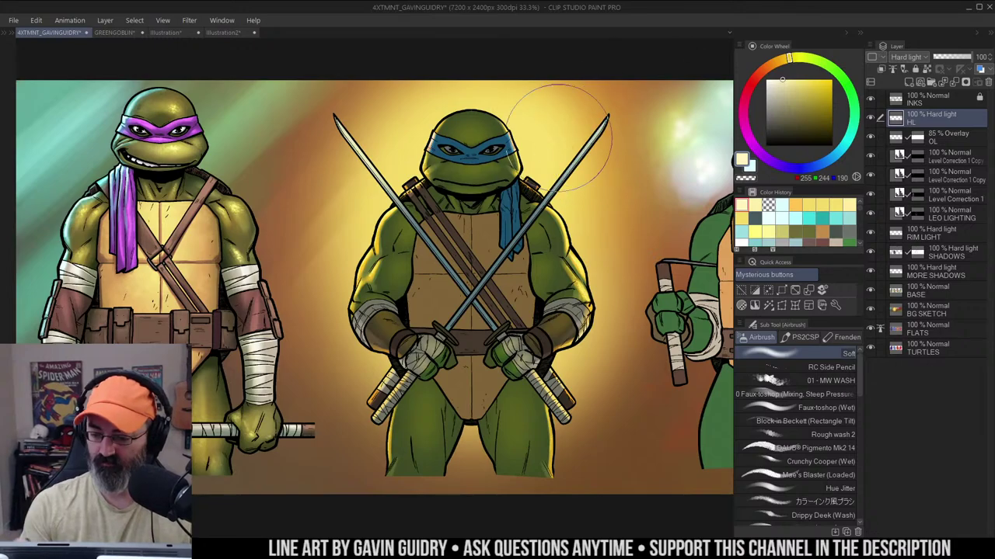
Airbrush the pale yellow highlight along the upper sword blade nearest the orange-masked turtle and check it against the whole illustration
{"action": "left_click_drag", "start_coordinate": [559, 136], "coordinate": [635, 89]}
{"action": "mouse_move", "coordinate": [450, 143]}
{"action": "left_mouse_down"}
{"action": "mouse_move", "coordinate": [392, 150]}
{"action": "mouse_move", "coordinate": [416, 171]}
{"action": "mouse_move", "coordinate": [404, 168]}
{"action": "mouse_move", "coordinate": [497, 184]}
{"action": "mouse_move", "coordinate": [532, 132]}
{"action": "left_mouse_up"}
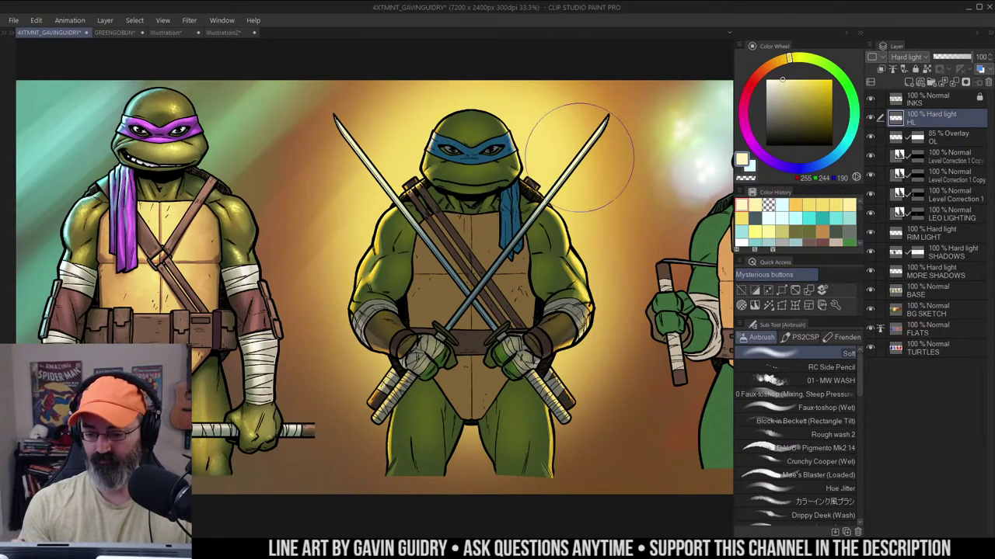
{"action": "key", "text": "ctrl+minus"}
{"action": "left_click_drag", "start_coordinate": [568, 217], "coordinate": [549, 221]}
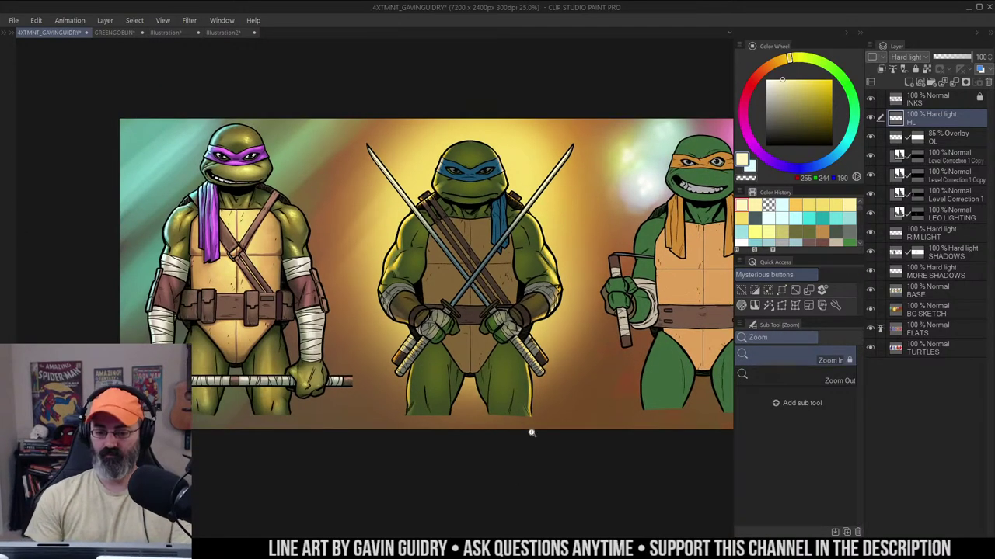
{"action": "key", "text": "ctrl+space"}
{"action": "left_click", "coordinate": [487, 261]}
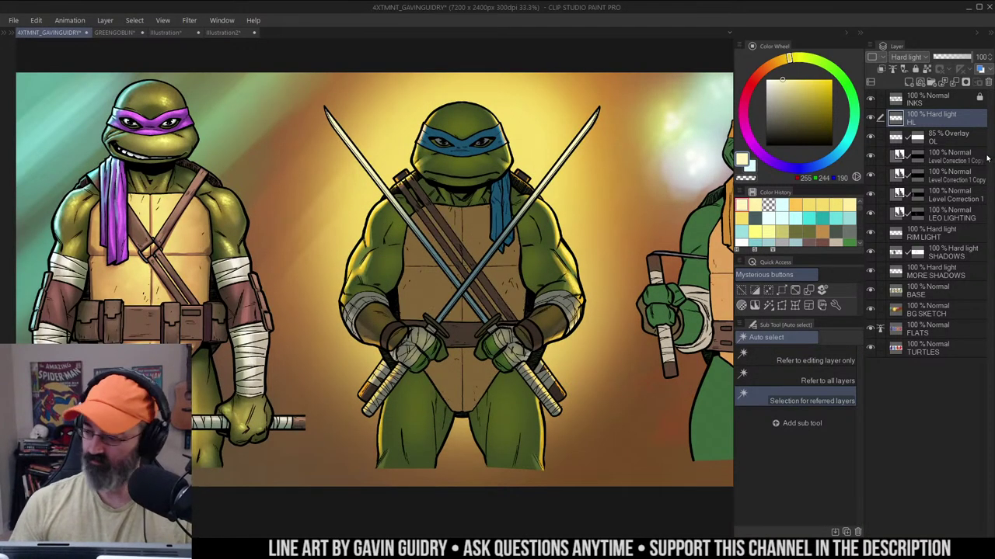
Airbrush the warm level correction into the LEO LIGHTING mask down the centre of the blue-masked turtle's chest plate
{"action": "left_click", "coordinate": [923, 217]}
{"action": "mouse_move", "coordinate": [480, 255]}
{"action": "left_mouse_down"}
{"action": "mouse_move", "coordinate": [456, 232]}
{"action": "mouse_move", "coordinate": [444, 263]}
{"action": "mouse_move", "coordinate": [445, 307]}
{"action": "mouse_move", "coordinate": [467, 348]}
{"action": "left_mouse_up"}
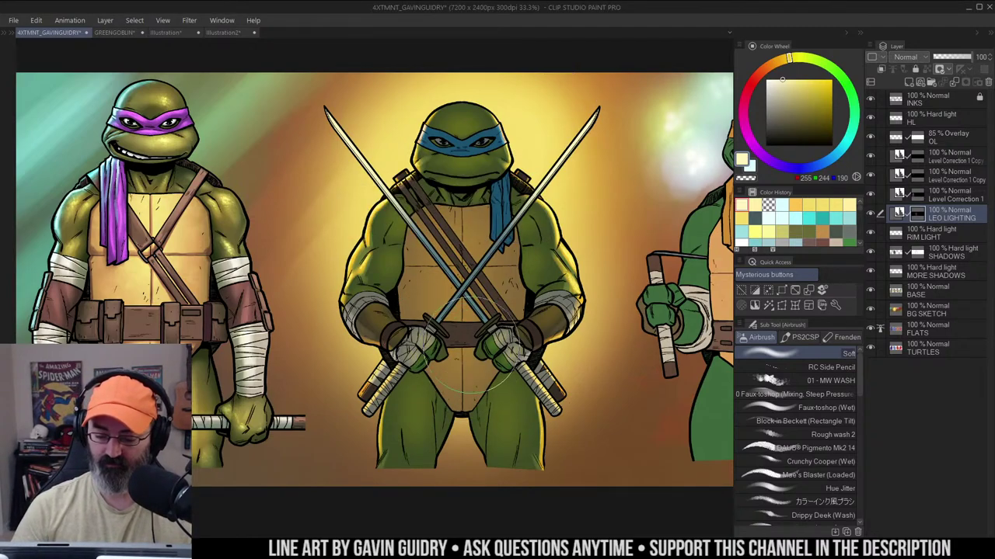
{"action": "key", "text": "ctrl+space"}
{"action": "left_click", "coordinate": [510, 244], "text": "alt"}
{"action": "left_click", "coordinate": [513, 275]}
Select the blue-masked turtle's brown belt, airbrush the warm lighting across its middle, and clear the selection
{"action": "key", "text": "w"}
{"action": "left_click", "coordinate": [462, 322]}
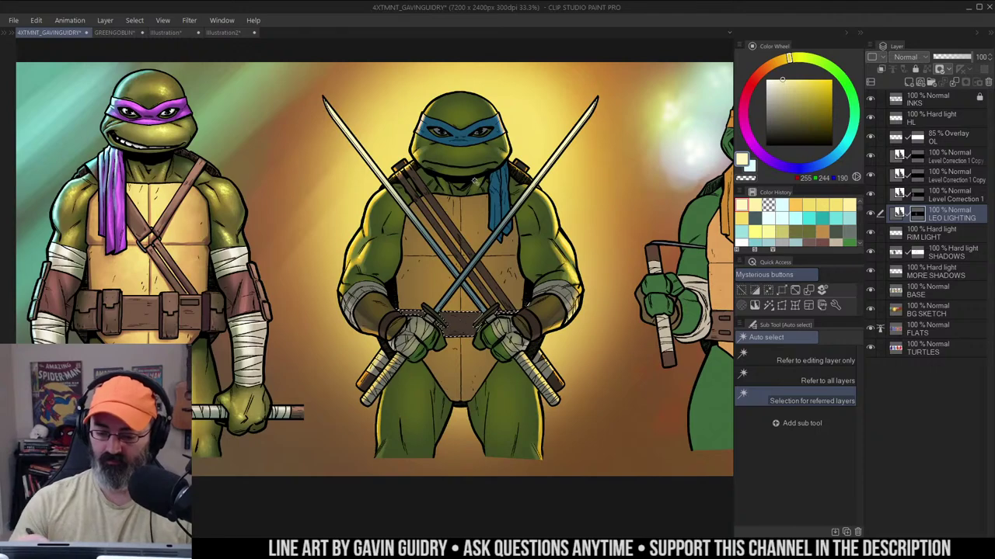
{"action": "key", "text": "b"}
{"action": "left_click_drag", "start_coordinate": [451, 317], "coordinate": [475, 309]}
{"action": "key", "text": "ctrl+d"}
Airbrush the warm lighting over the brown straps crossing the blue-masked turtle's chest and check it against the whole illustration
{"action": "key", "text": "w"}
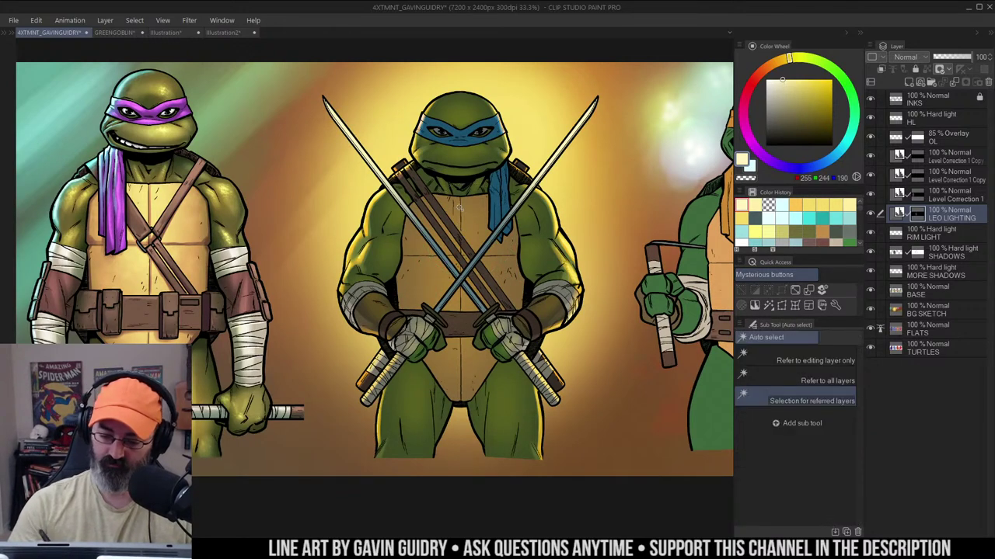
{"action": "key", "text": "b"}
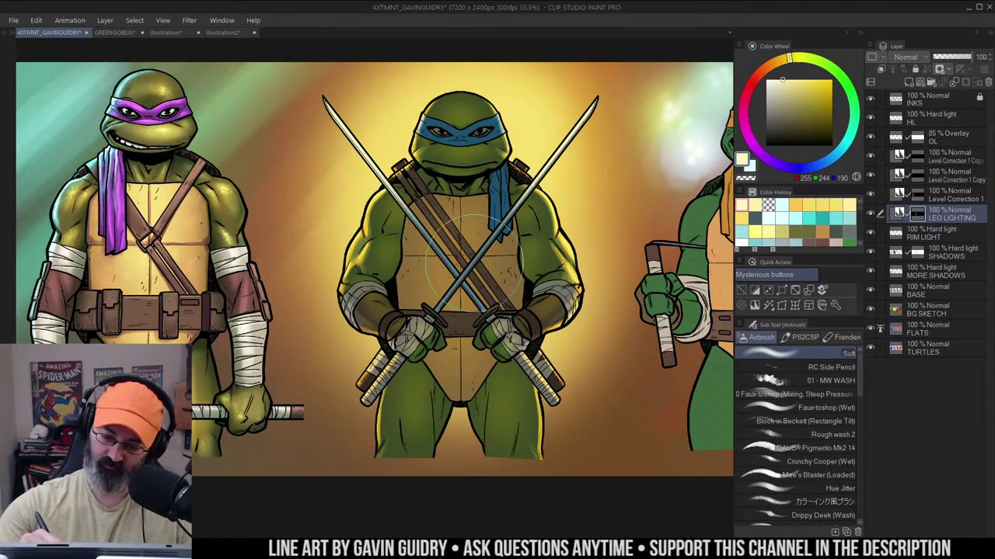
{"action": "key", "text": "/"}
{"action": "left_click", "coordinate": [476, 218], "text": "alt"}
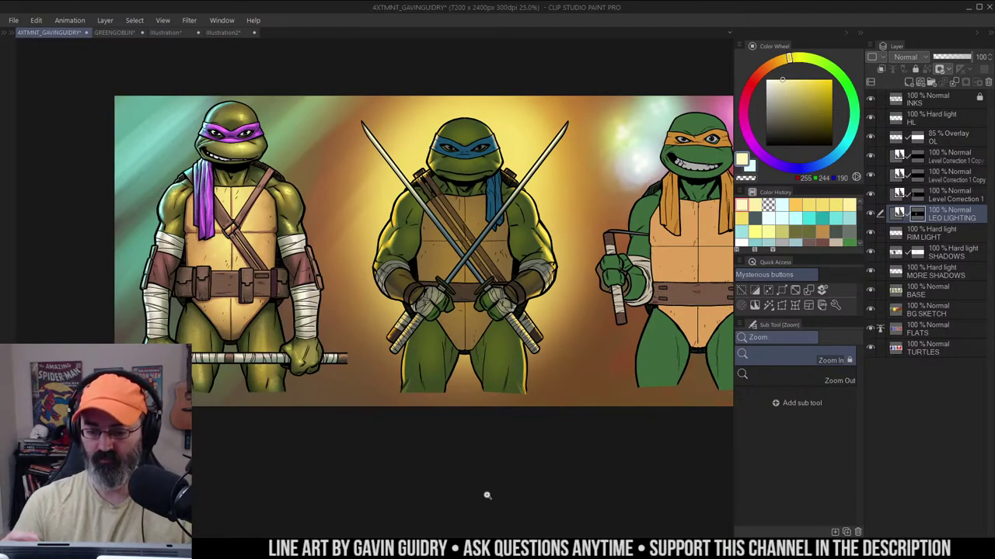
{"action": "left_click", "coordinate": [494, 190]}
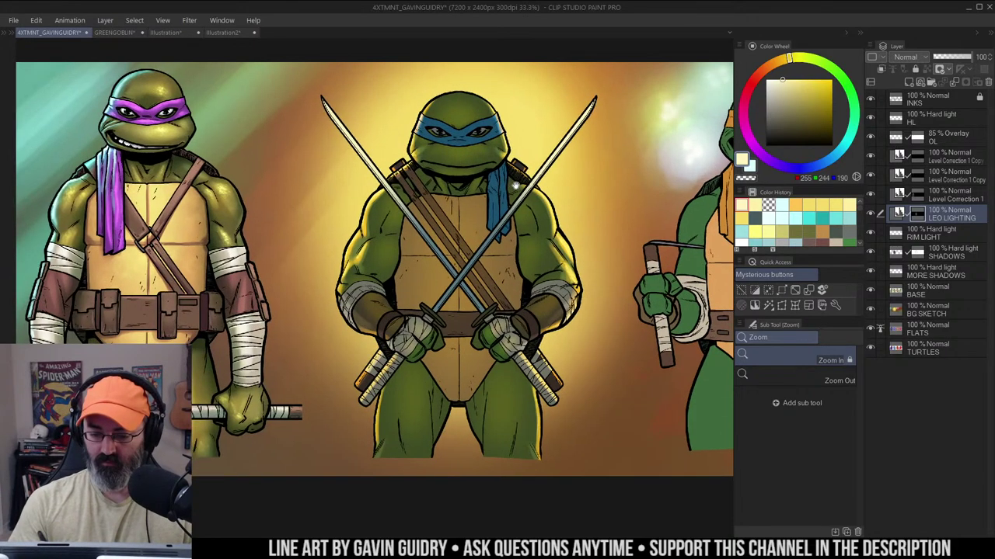
{"action": "left_click_drag", "start_coordinate": [494, 189], "coordinate": [588, 158]}
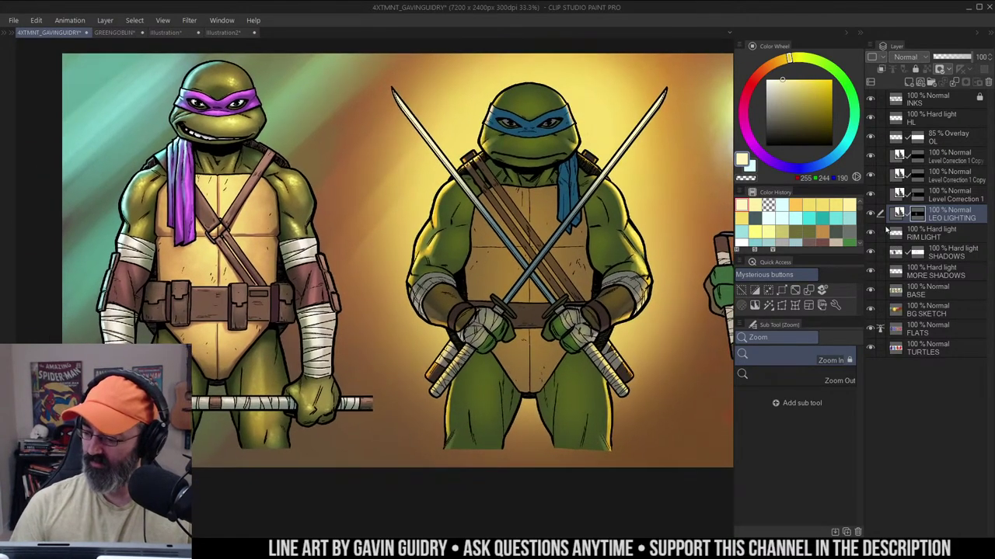
Isolate the SHADOWS and MORE SHADOWS layers in turn and sample the dark grey-green shadow colour from the purple-masked turtle's arm
{"action": "left_click", "coordinate": [870, 253], "text": "alt"}
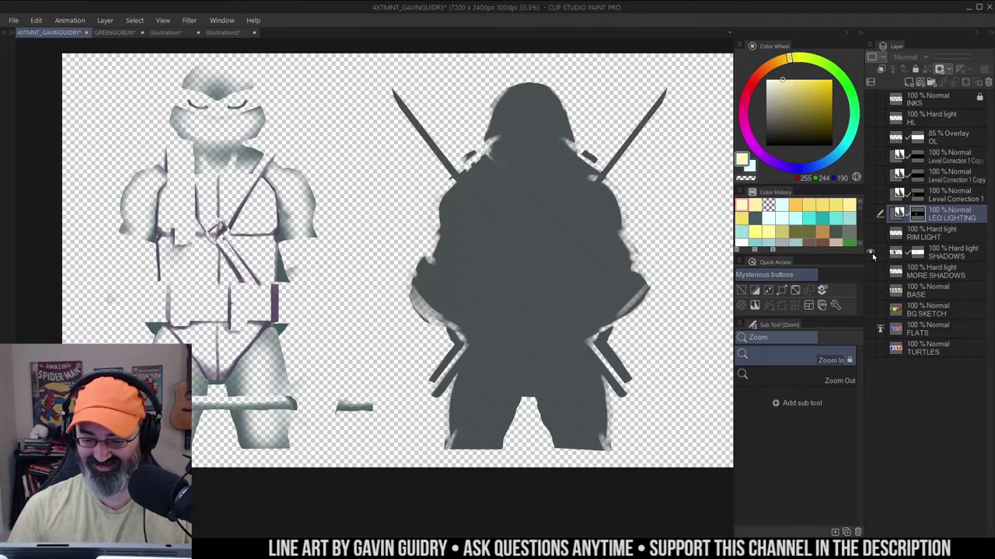
{"action": "left_click", "coordinate": [871, 252], "text": "alt"}
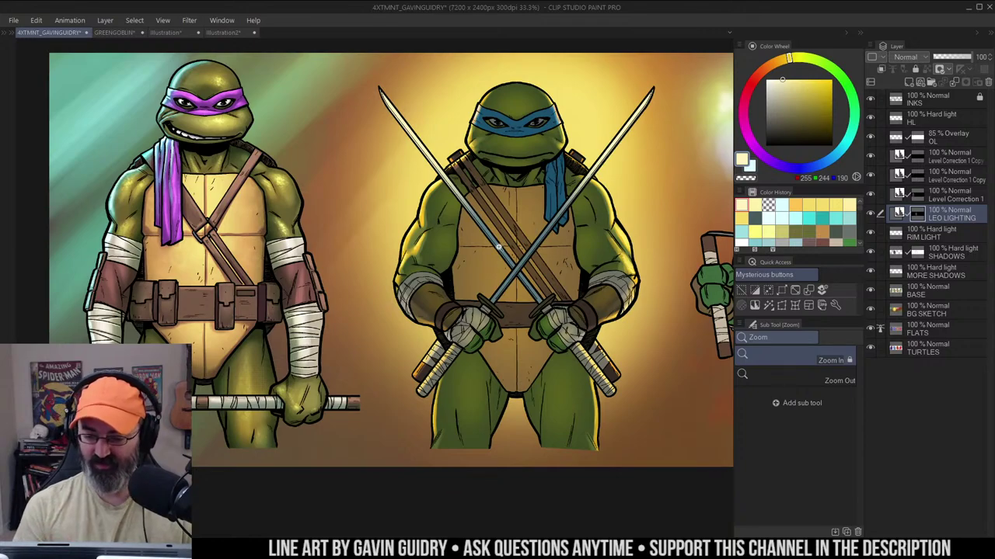
{"action": "left_click_drag", "start_coordinate": [540, 237], "coordinate": [533, 223]}
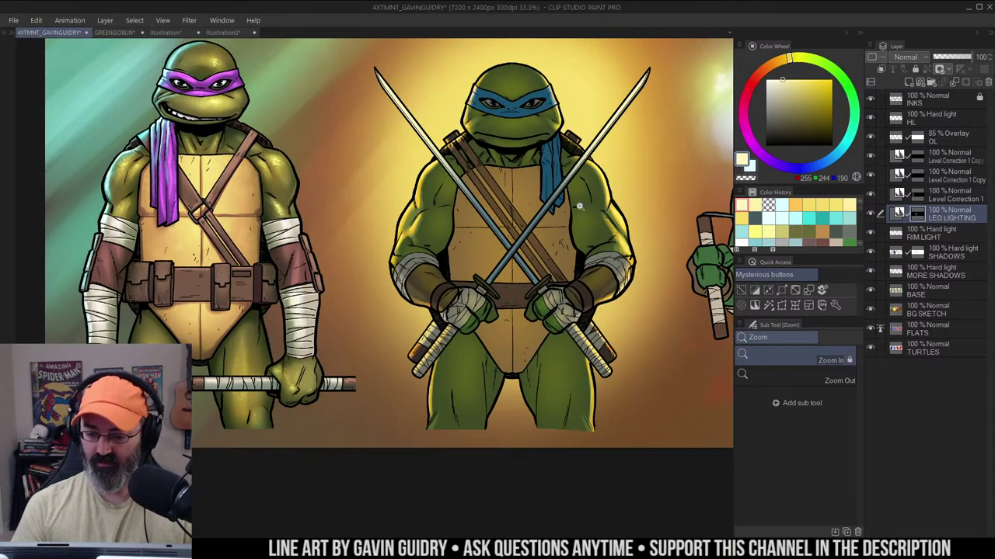
{"action": "left_click", "coordinate": [870, 271], "text": "alt"}
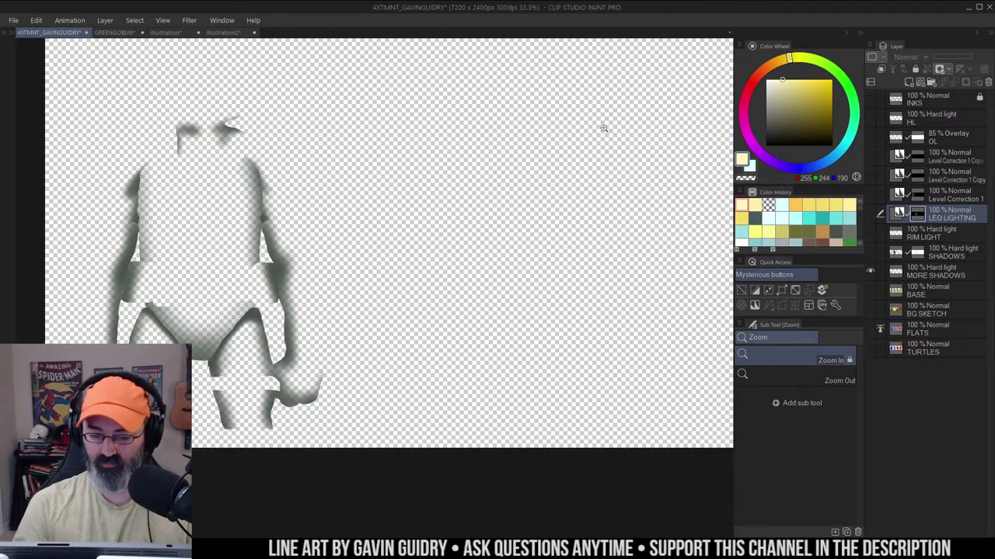
{"action": "left_click", "coordinate": [261, 179], "text": "alt"}
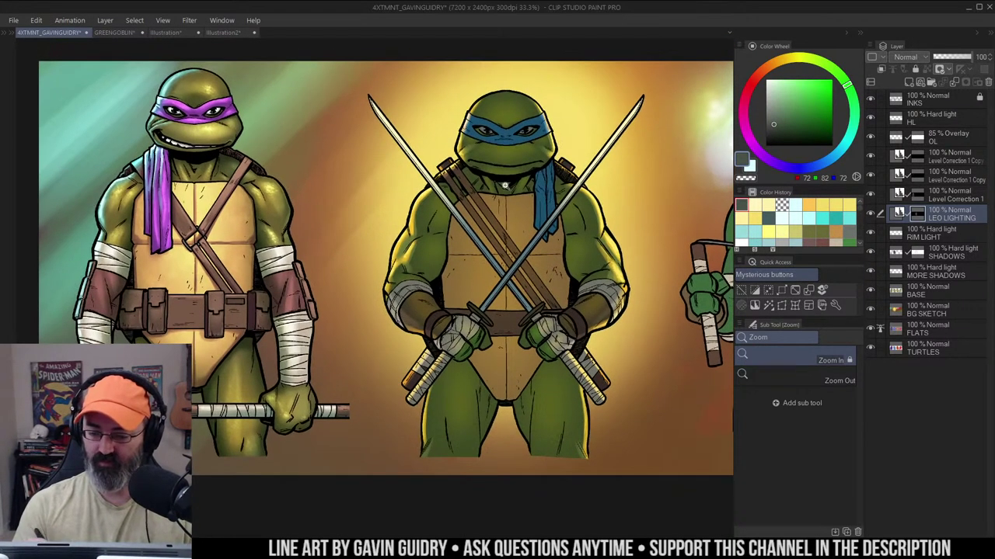
Airbrush grey-green shadows on the MORE SHADOWS layer over the blue-masked turtle's neck and shoulder skin
{"action": "key", "text": "o"}
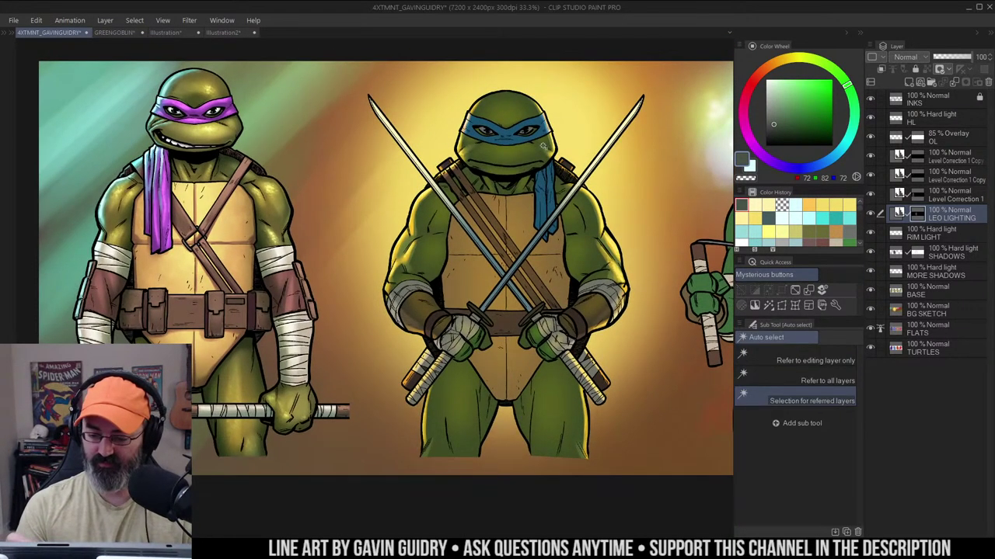
{"action": "key", "text": "b"}
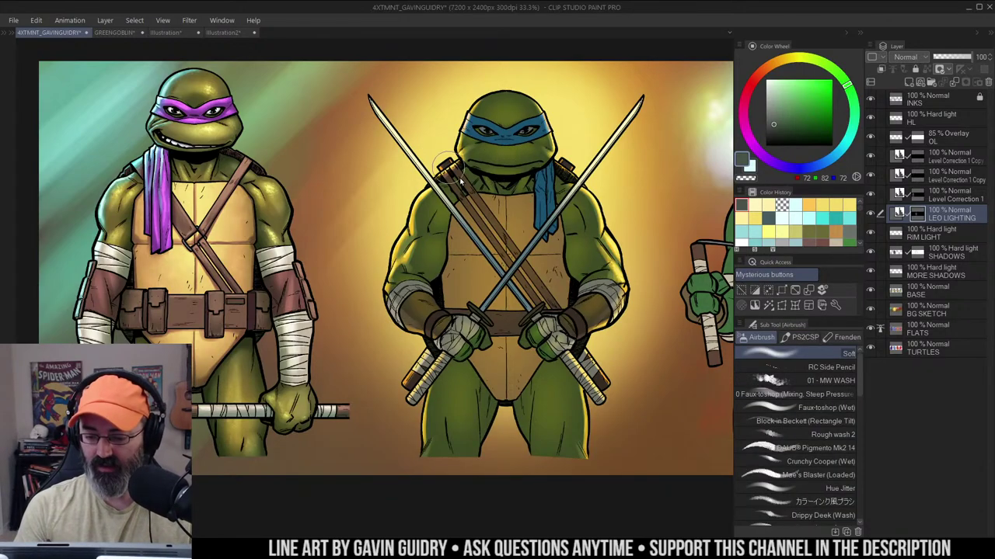
{"action": "key", "text": "slash"}
{"action": "left_click", "coordinate": [484, 174]}
{"action": "left_click", "coordinate": [466, 185], "text": "alt"}
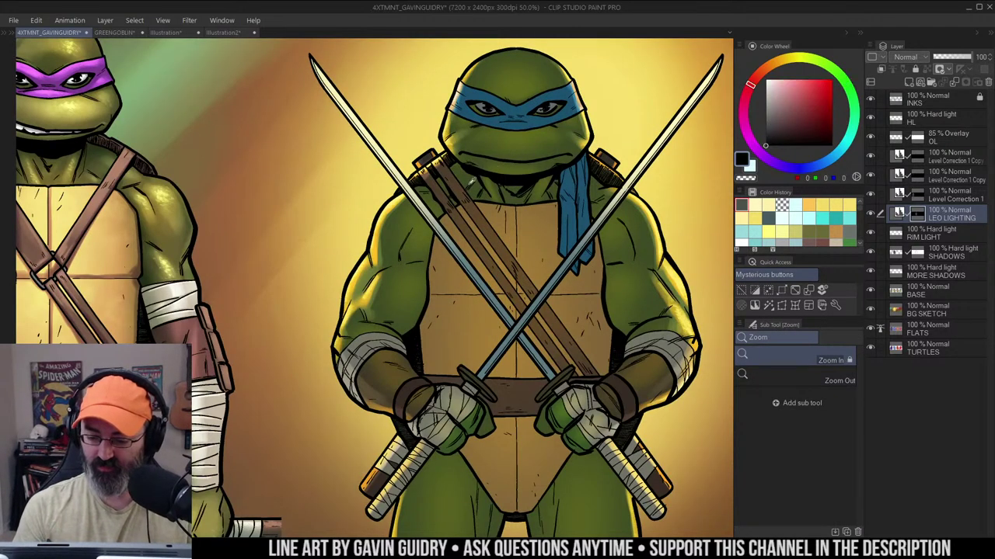
{"action": "key", "text": "c"}
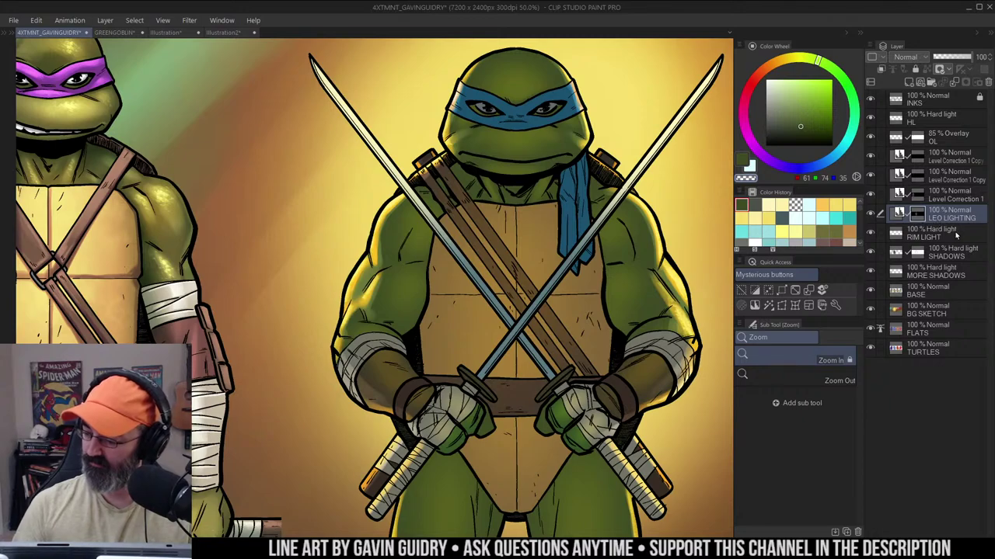
{"action": "left_click", "coordinate": [913, 276]}
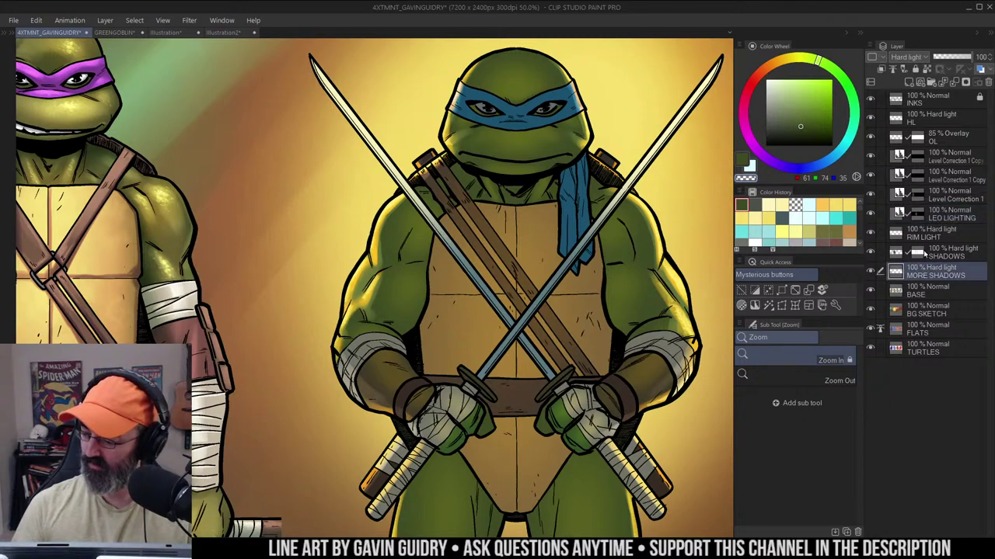
{"action": "left_click", "coordinate": [755, 205]}
{"action": "key", "text": "b"}
{"action": "mouse_move", "coordinate": [456, 171]}
{"action": "left_mouse_down"}
{"action": "mouse_move", "coordinate": [482, 177]}
{"action": "mouse_move", "coordinate": [493, 164]}
{"action": "mouse_move", "coordinate": [477, 184]}
{"action": "mouse_move", "coordinate": [508, 218]}
{"action": "mouse_move", "coordinate": [484, 186]}
{"action": "mouse_move", "coordinate": [515, 211]}
{"action": "mouse_move", "coordinate": [513, 182]}
{"action": "mouse_move", "coordinate": [561, 183]}
{"action": "mouse_move", "coordinate": [548, 207]}
{"action": "mouse_move", "coordinate": [610, 145]}
{"action": "mouse_move", "coordinate": [561, 189]}
{"action": "mouse_move", "coordinate": [591, 172]}
{"action": "mouse_move", "coordinate": [604, 186]}
{"action": "mouse_move", "coordinate": [581, 205]}
{"action": "left_mouse_up"}
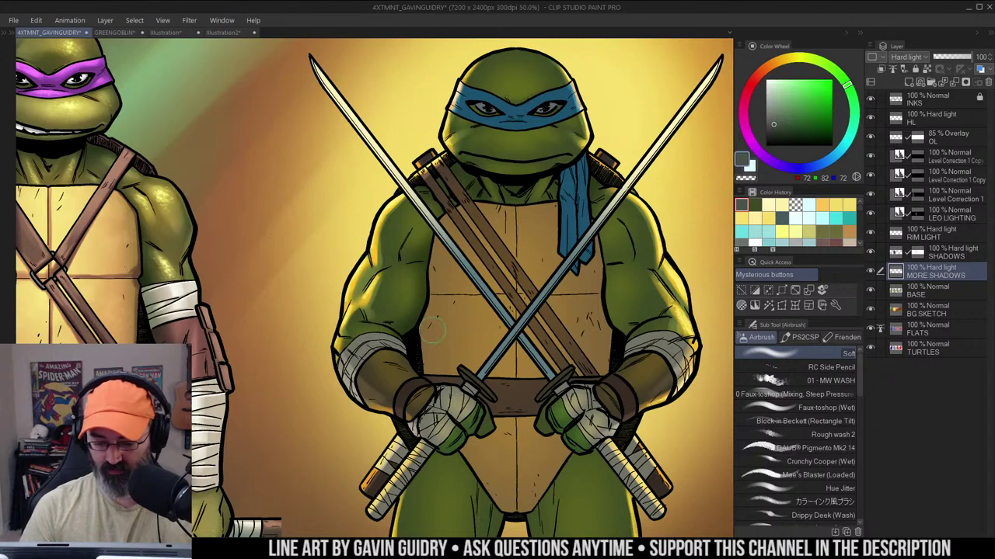
Airbrush grey-green shadows along the inner sides of the blue-masked turtle's arms and over his thighs
{"action": "left_click_drag", "start_coordinate": [614, 207], "coordinate": [604, 195]}
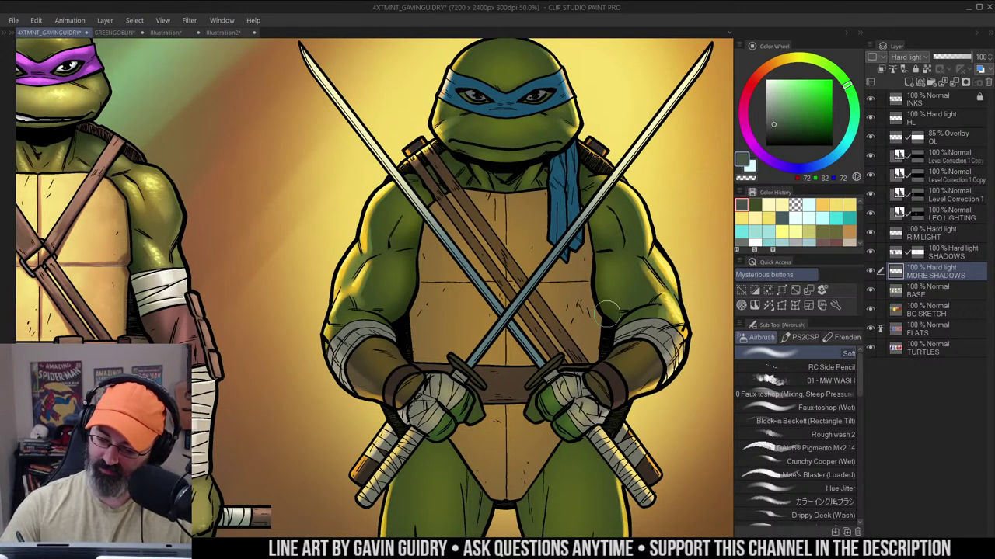
{"action": "left_click_drag", "start_coordinate": [606, 350], "coordinate": [609, 279]}
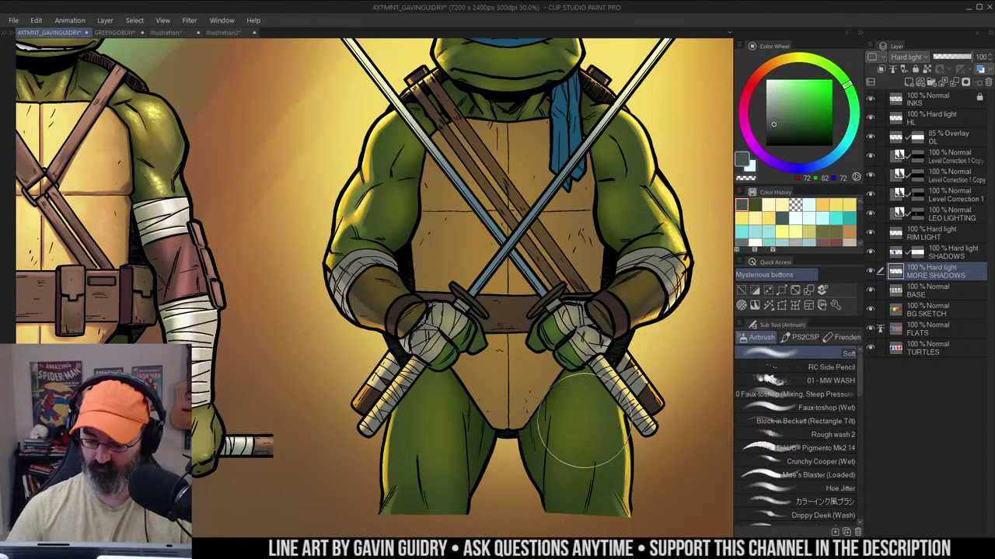
{"action": "scroll", "coordinate": [545, 318], "scroll_direction": "down", "scroll_amount": 1}
{"action": "left_click_drag", "start_coordinate": [598, 252], "coordinate": [560, 228]}
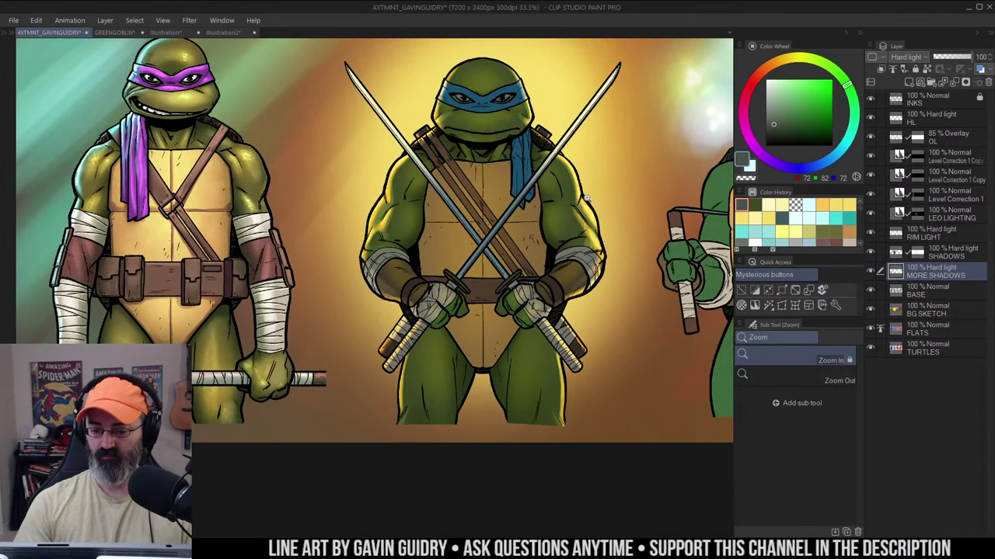
Select the blue-masked turtle's green skin and airbrush shadows onto the upper thighs beneath his sword-gripping hands
{"action": "scroll", "coordinate": [539, 296], "scroll_direction": "up", "scroll_amount": 1}
{"action": "key", "text": "w"}
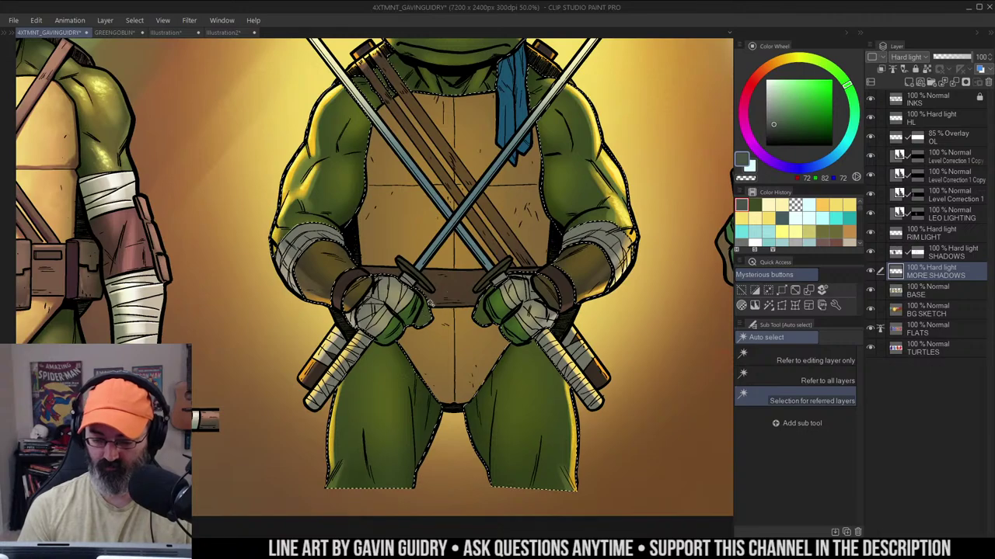
{"action": "key", "text": "b"}
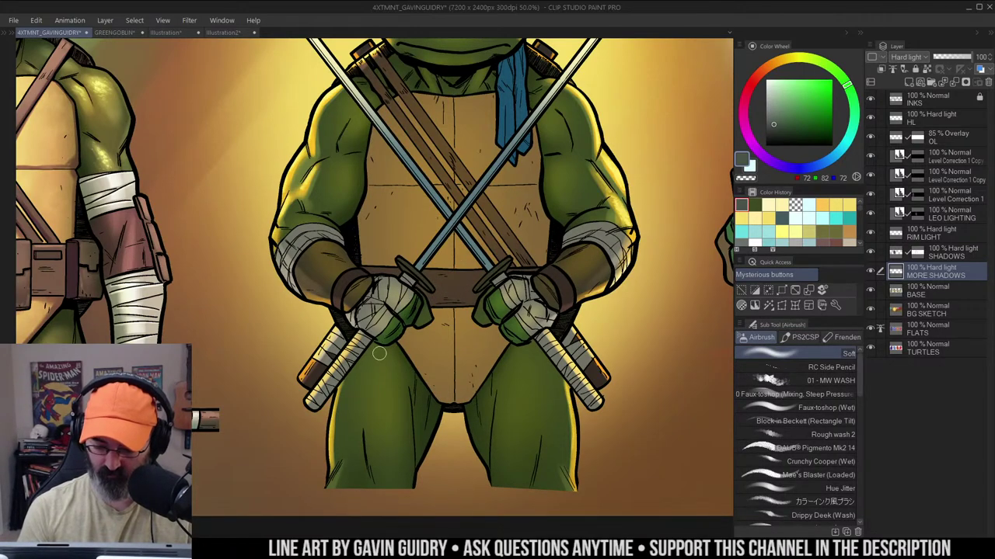
{"action": "left_click", "coordinate": [516, 270], "text": "alt"}
{"action": "left_click_drag", "start_coordinate": [574, 196], "coordinate": [556, 230]}
{"action": "left_click", "coordinate": [534, 217], "text": "alt"}
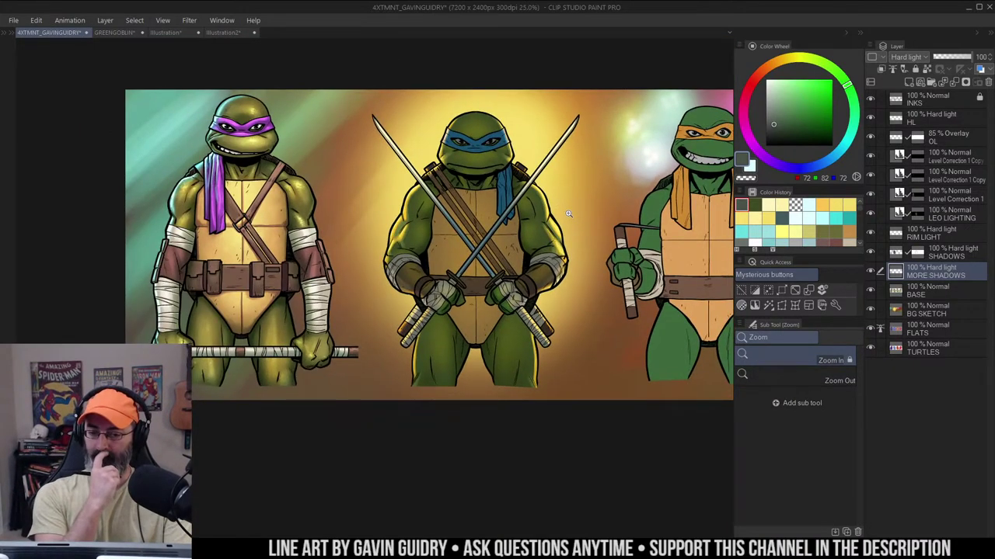
Select the blue-masked turtle's face with the selection border hidden, airbrush grey-green shadows around the mouth and jaw, and check the whole figure
{"action": "left_click", "coordinate": [536, 183]}
{"action": "left_click_drag", "start_coordinate": [477, 161], "coordinate": [509, 187]}
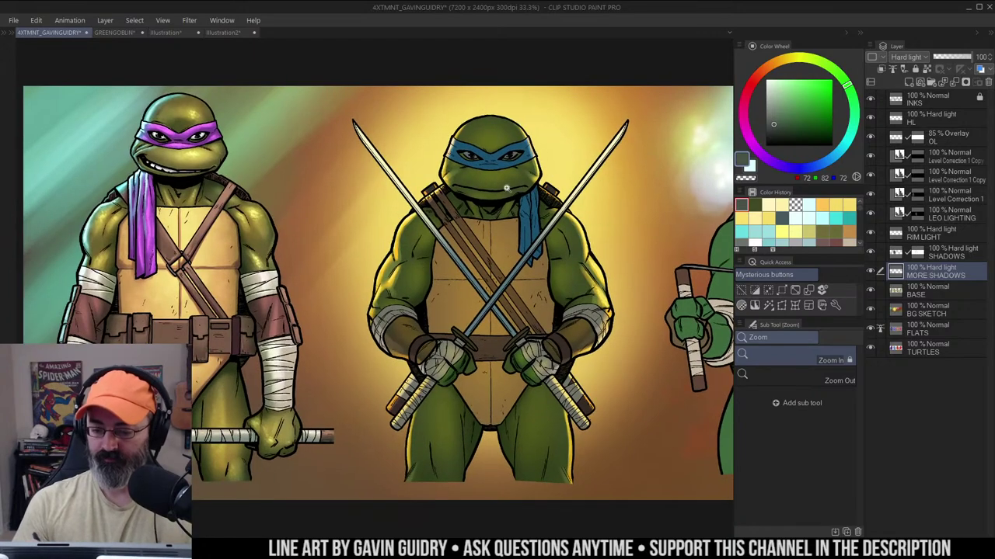
{"action": "left_click", "coordinate": [507, 185]}
{"action": "left_click", "coordinate": [507, 185]}
{"action": "left_click_drag", "start_coordinate": [510, 148], "coordinate": [533, 188]}
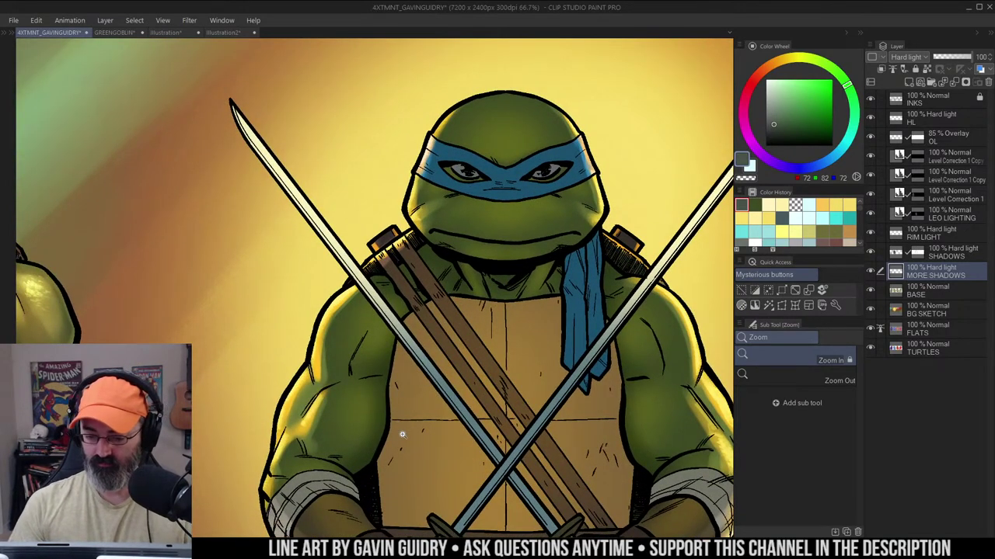
{"action": "left_click", "coordinate": [388, 409], "text": "alt"}
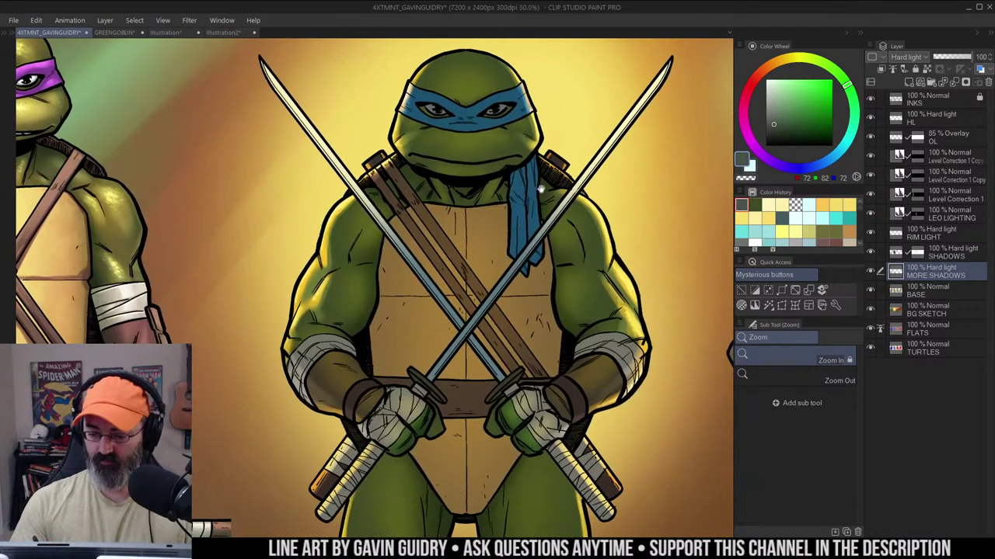
{"action": "left_click", "coordinate": [497, 118]}
{"action": "left_click_drag", "start_coordinate": [498, 119], "coordinate": [531, 170]}
{"action": "key", "text": "w"}
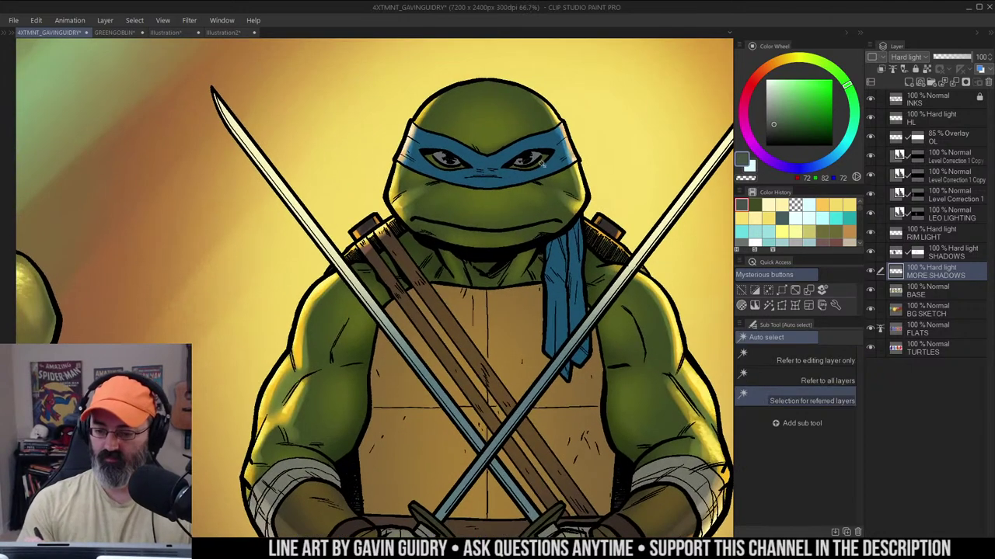
{"action": "left_click", "coordinate": [551, 178]}
{"action": "key", "text": "ctrl+h"}
{"action": "key", "text": "b"}
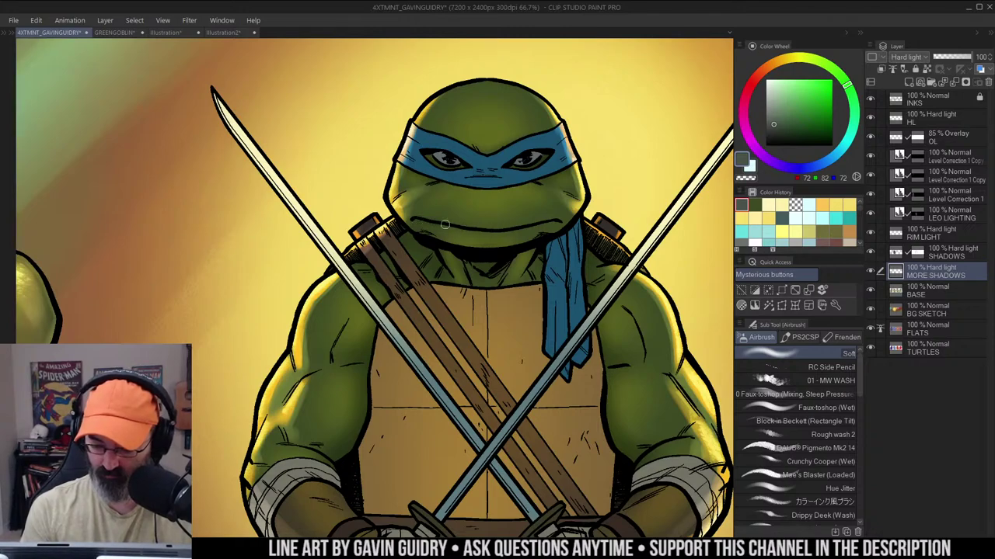
{"action": "left_click_drag", "start_coordinate": [508, 232], "coordinate": [555, 225]}
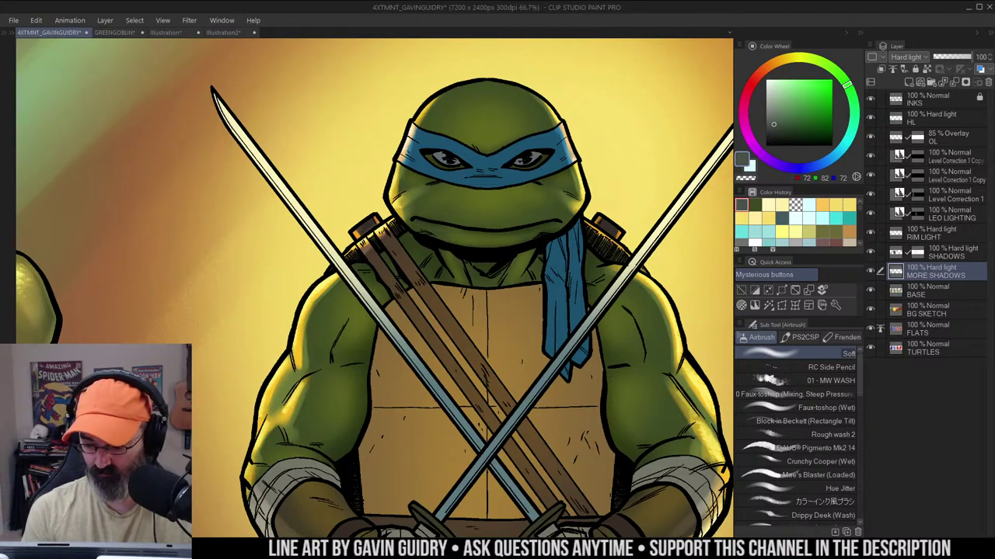
{"action": "left_click_drag", "start_coordinate": [561, 214], "coordinate": [539, 190]}
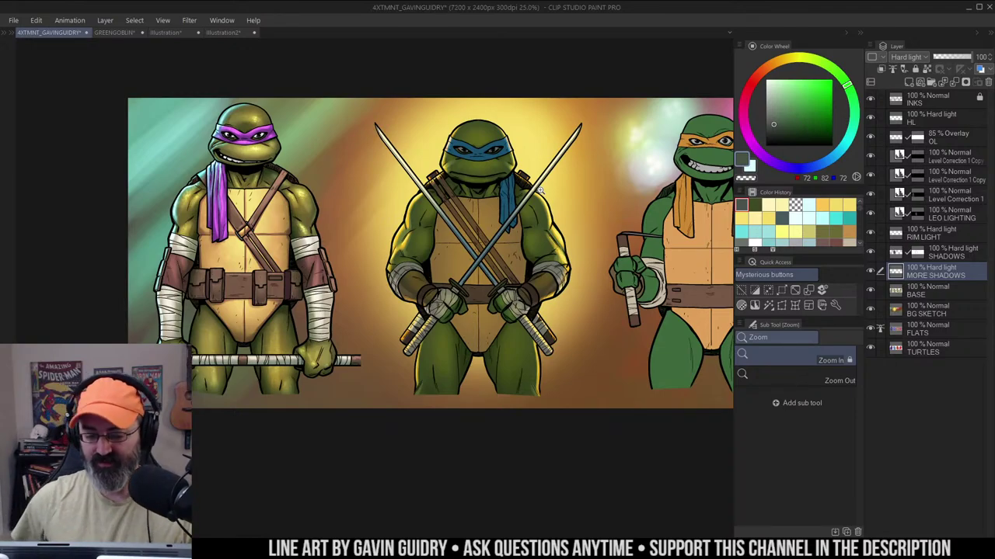
{"action": "left_click", "coordinate": [494, 180]}
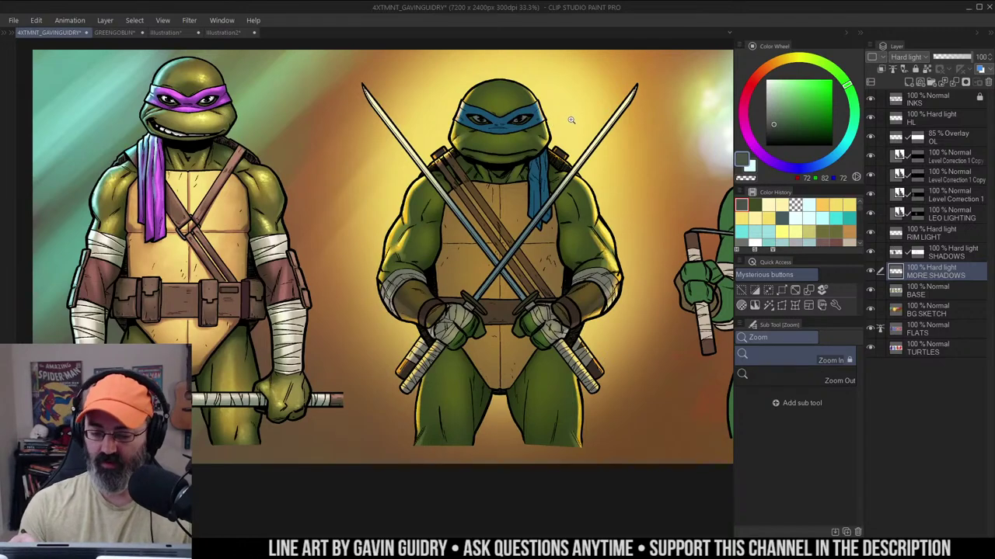
{"action": "left_click", "coordinate": [505, 166]}
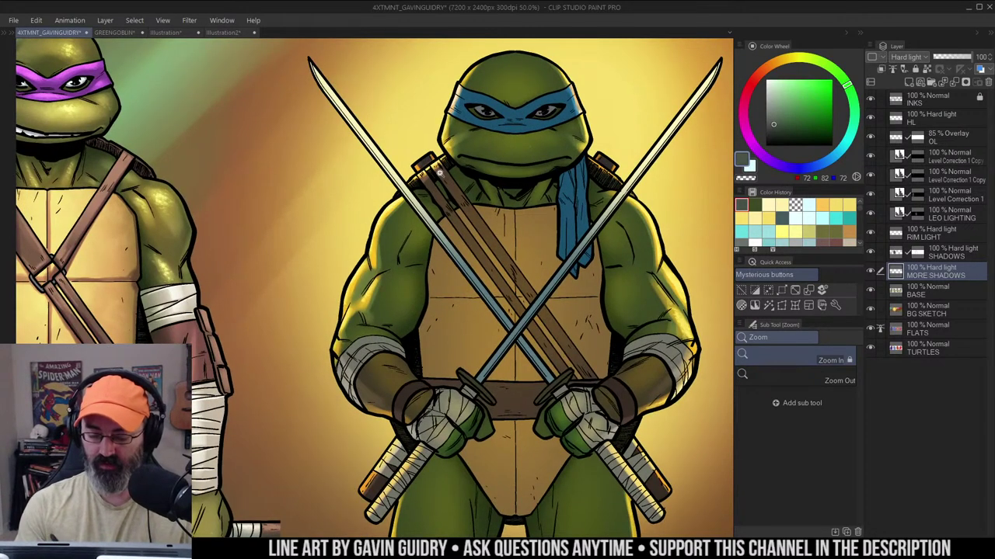
{"action": "left_click_drag", "start_coordinate": [566, 143], "coordinate": [560, 139]}
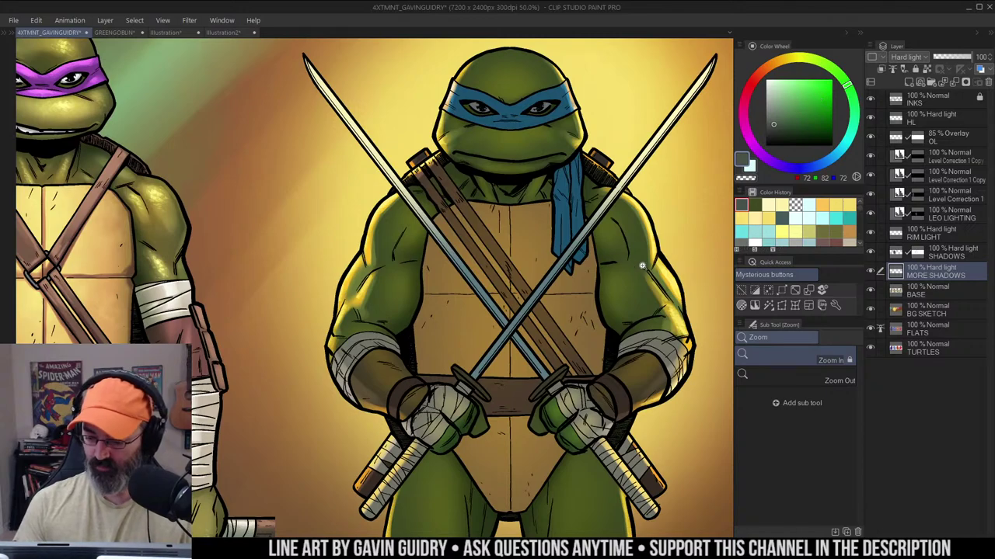
{"action": "key", "text": "b"}
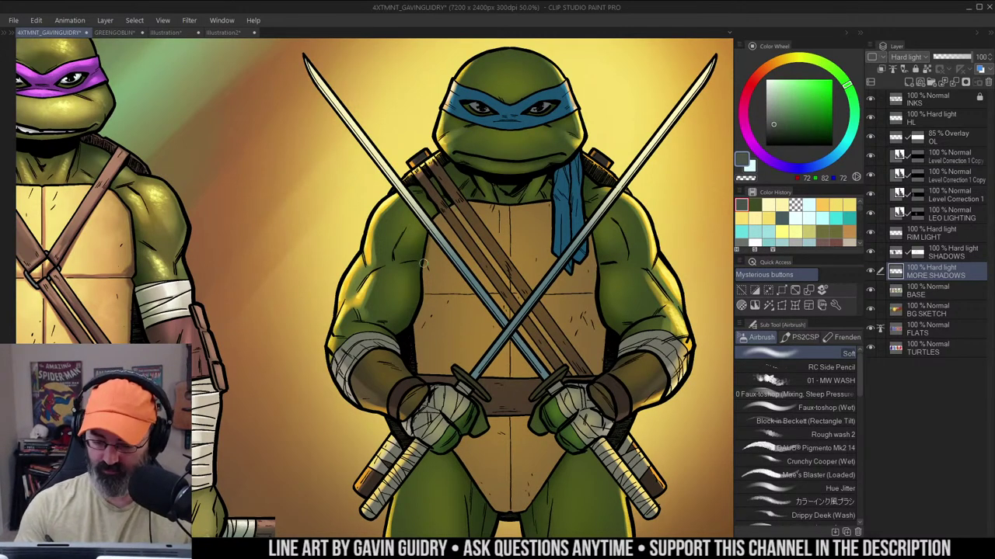
{"action": "left_click_drag", "start_coordinate": [422, 268], "coordinate": [422, 303]}
{"action": "key", "text": "ctrl+z"}
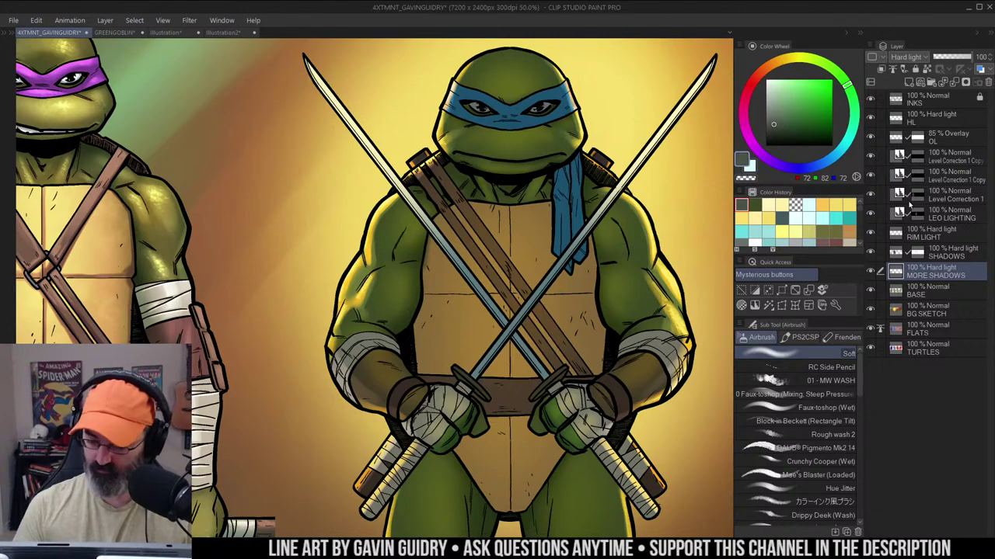
Paint grey-green shadows with the Faux-toshop (Mixing, Steep Pressure) airbrush along the blue-masked turtle's horizontal chest-plate seam and plate edge
{"action": "left_click", "coordinate": [843, 395]}
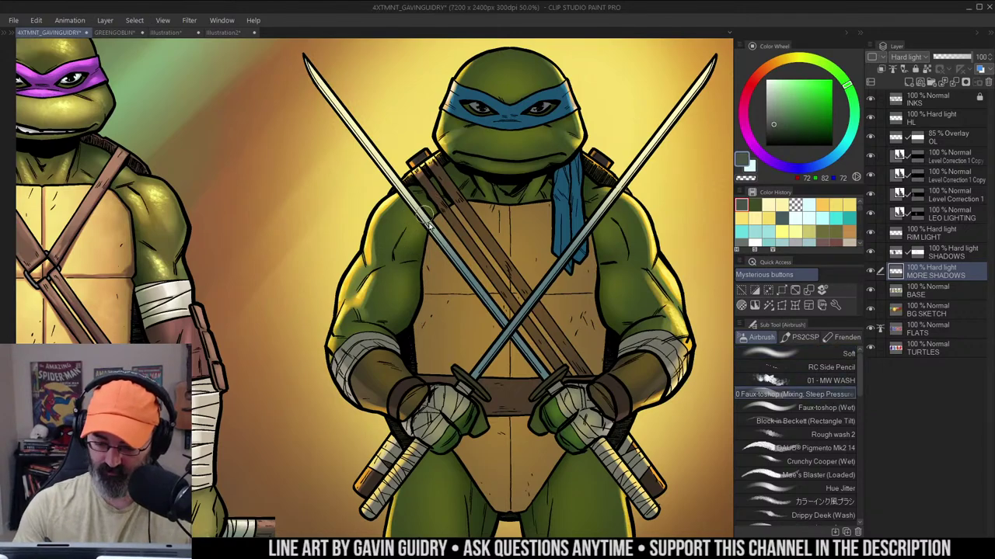
{"action": "left_click_drag", "start_coordinate": [525, 157], "coordinate": [537, 127]}
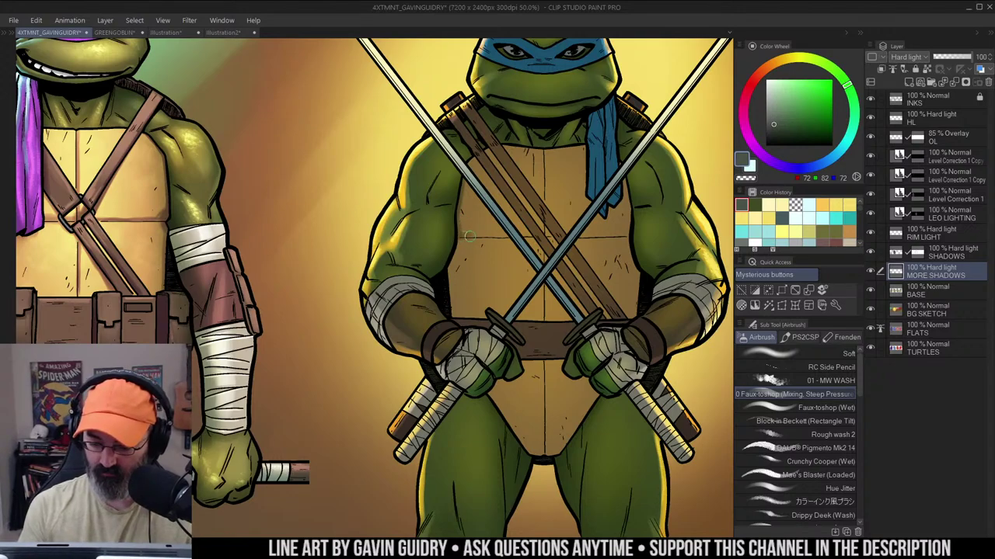
{"action": "left_click_drag", "start_coordinate": [469, 236], "coordinate": [531, 236]}
{"action": "left_click_drag", "start_coordinate": [456, 235], "coordinate": [452, 314]}
Paint shadows on the chest plate along both edges of the blue-masked turtle's diagonal shoulder straps, down to the belt
{"action": "mouse_move", "coordinate": [597, 197]}
{"action": "left_mouse_down"}
{"action": "mouse_move", "coordinate": [585, 201]}
{"action": "mouse_move", "coordinate": [573, 172]}
{"action": "left_mouse_up"}
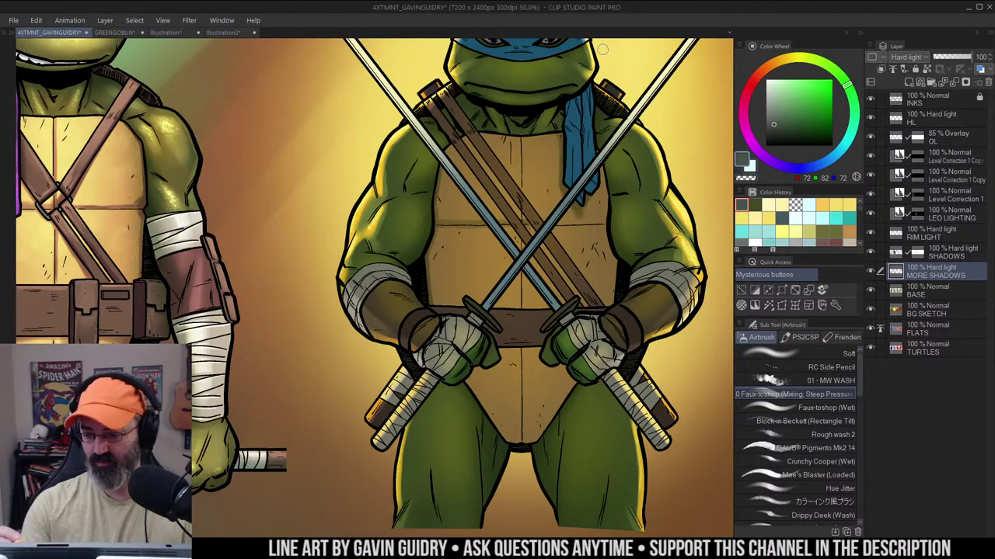
{"action": "left_click_drag", "start_coordinate": [464, 127], "coordinate": [519, 214]}
{"action": "left_click_drag", "start_coordinate": [471, 144], "coordinate": [591, 314]}
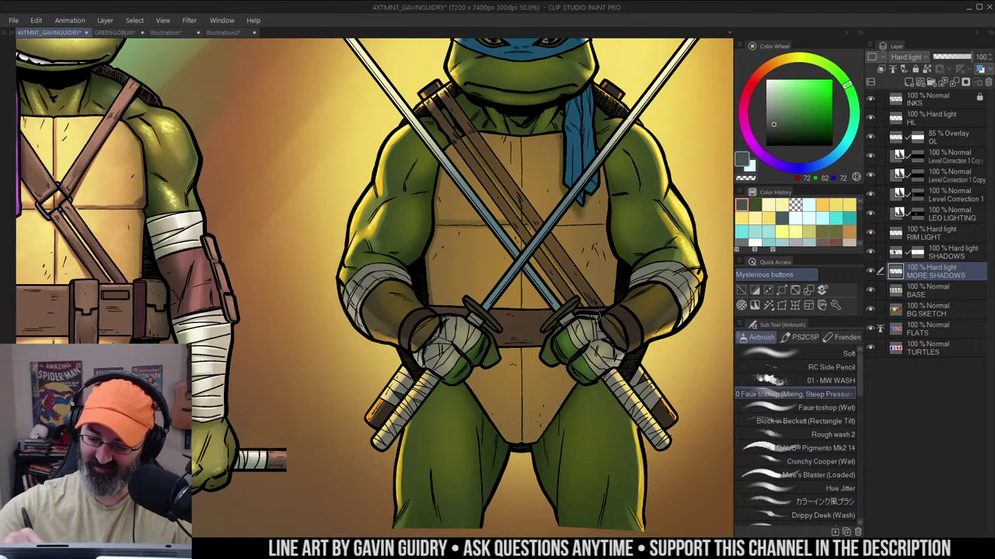
{"action": "left_click_drag", "start_coordinate": [446, 130], "coordinate": [489, 188]}
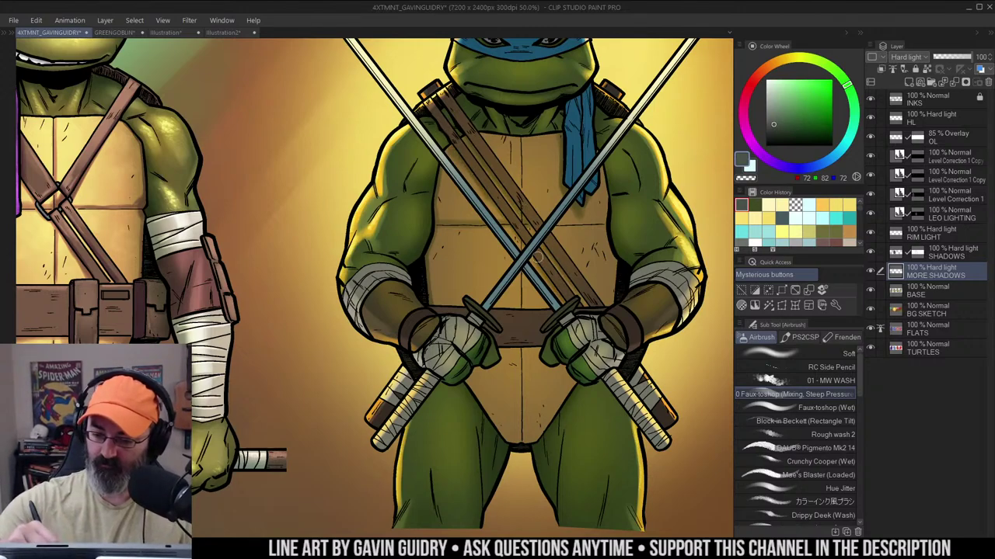
Examine the blue-masked turtle's chest-plate and strap shading at several magnifications, up close and alongside the neighbouring turtles
{"action": "key", "text": "ctrl+space"}
{"action": "left_click", "coordinate": [567, 183], "text": "alt"}
{"action": "mouse_move", "coordinate": [595, 189]}
{"action": "left_mouse_down"}
{"action": "mouse_move", "coordinate": [575, 186]}
{"action": "mouse_move", "coordinate": [536, 227]}
{"action": "left_mouse_up"}
{"action": "left_click", "coordinate": [555, 219]}
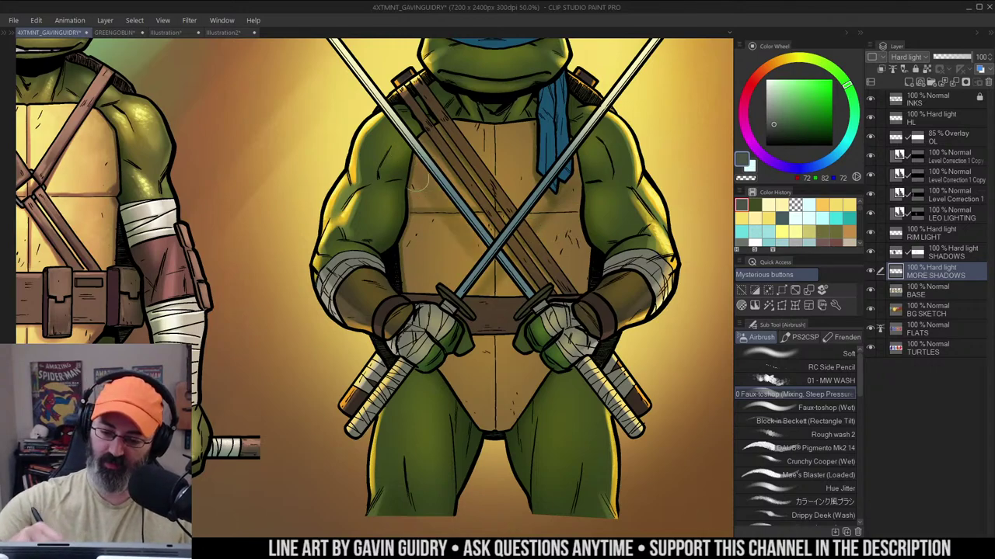
{"action": "key", "text": "space"}
{"action": "scroll", "coordinate": [547, 200], "scroll_direction": "down", "scroll_amount": 1}
{"action": "left_click_drag", "start_coordinate": [560, 202], "coordinate": [547, 197]}
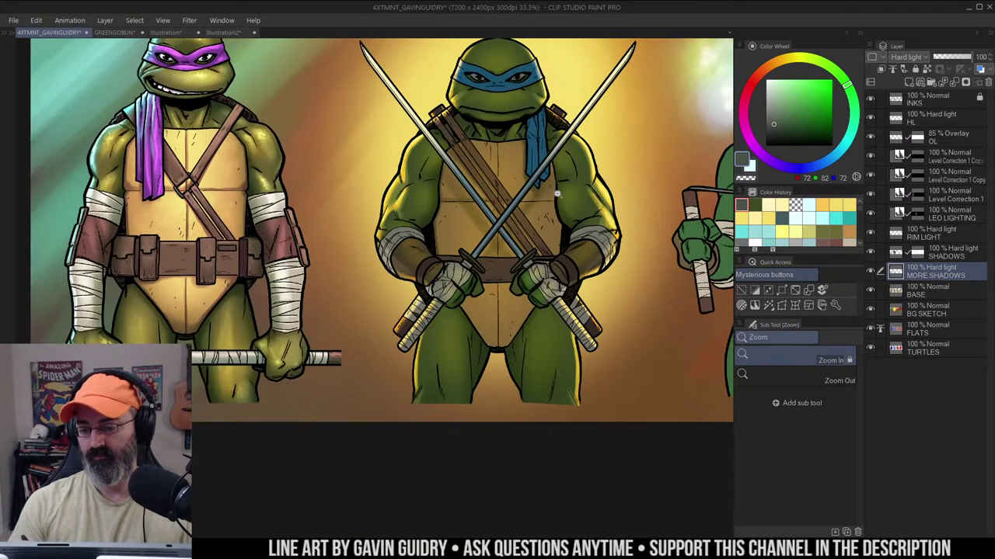
{"action": "scroll", "coordinate": [548, 212], "scroll_direction": "down", "scroll_amount": 1}
{"action": "scroll", "coordinate": [554, 203], "scroll_direction": "up", "scroll_amount": 1}
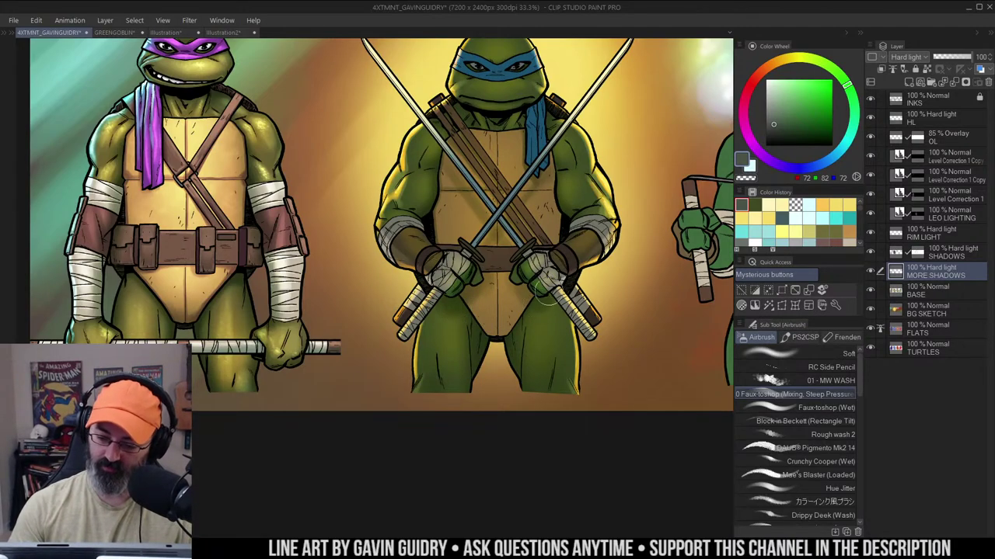
{"action": "key", "text": "ctrl+space"}
{"action": "left_click_drag", "start_coordinate": [583, 244], "coordinate": [552, 219]}
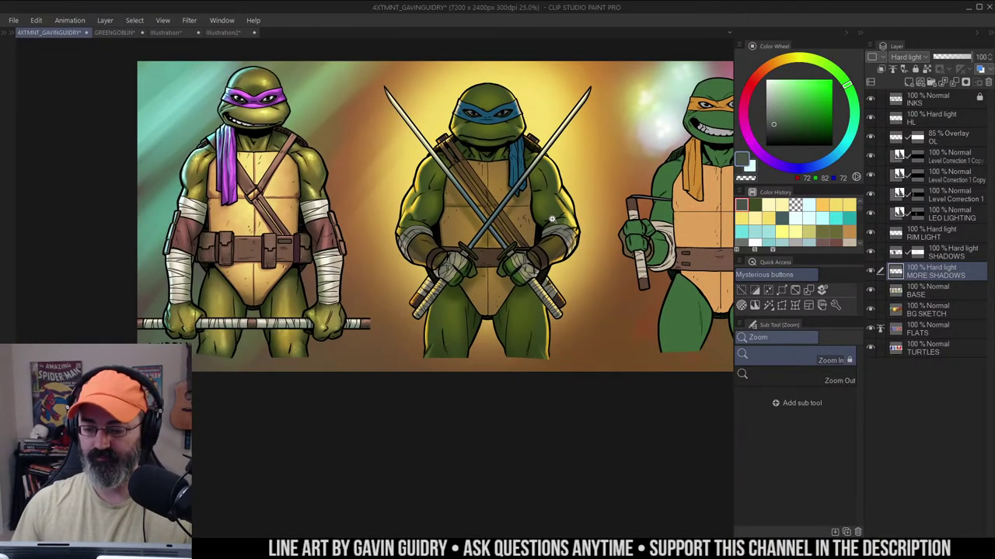
{"action": "left_click", "coordinate": [525, 215]}
{"action": "key", "text": "w"}
{"action": "left_click", "coordinate": [522, 246]}
{"action": "key", "text": "ctrl+d"}
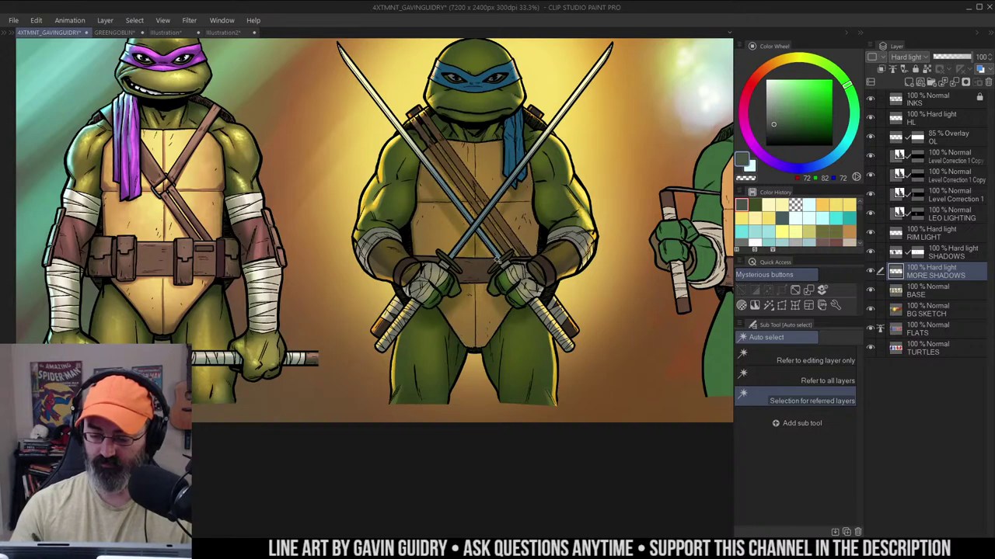
{"action": "key", "text": "b"}
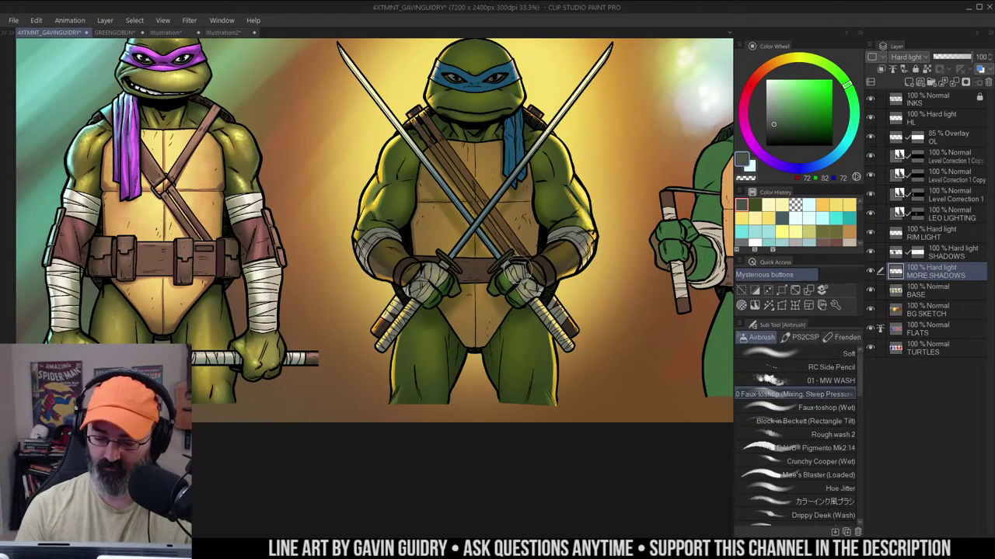
Examine the blue-masked turtle's overall shadows and rim lighting against the glowing background and the purple-masked turtle
{"action": "key", "text": "ctrl+space"}
{"action": "left_click", "coordinate": [565, 222], "text": "alt"}
{"action": "left_click_drag", "start_coordinate": [596, 200], "coordinate": [571, 195]}
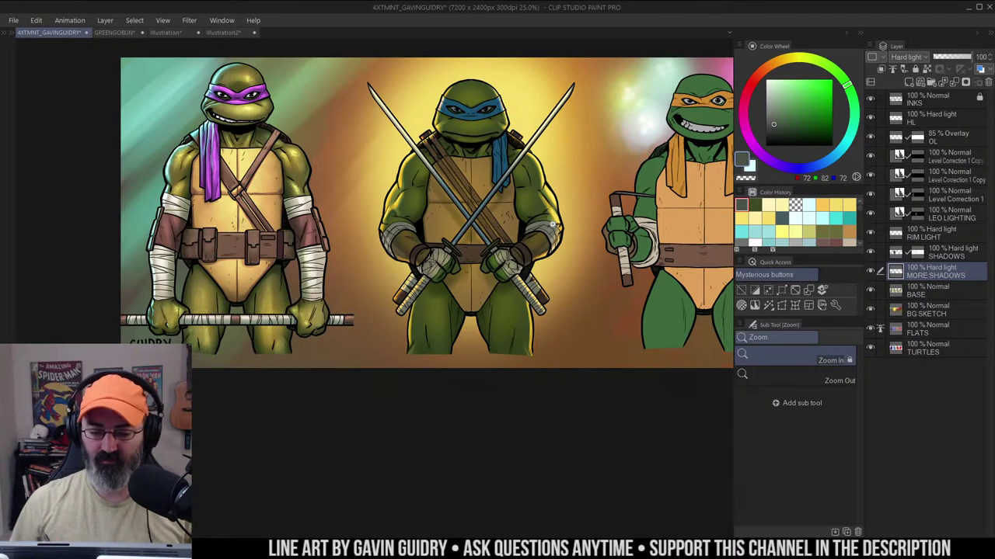
{"action": "left_click_drag", "start_coordinate": [528, 133], "coordinate": [525, 139]}
{"action": "key", "text": "m"}
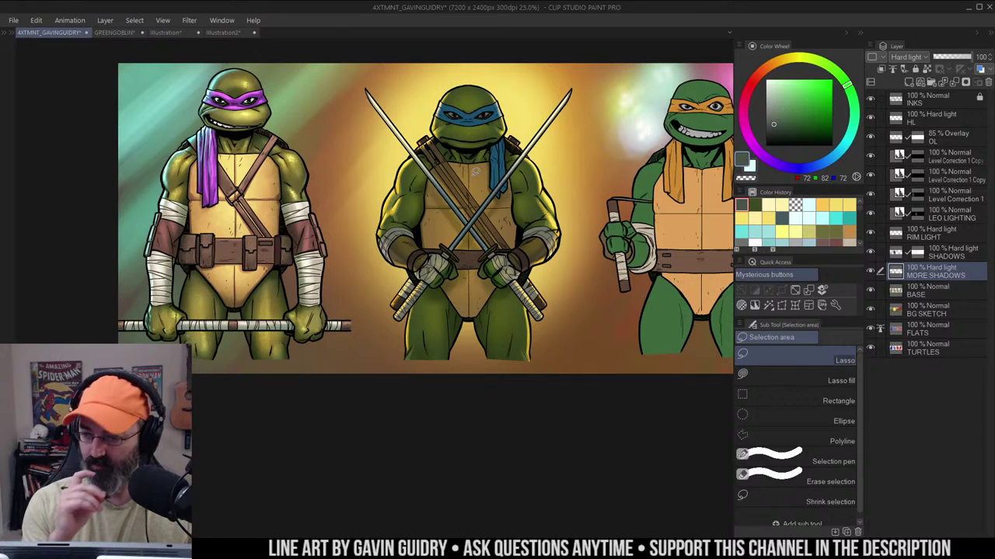
{"action": "scroll", "coordinate": [556, 123], "scroll_direction": "up", "scroll_amount": 1}
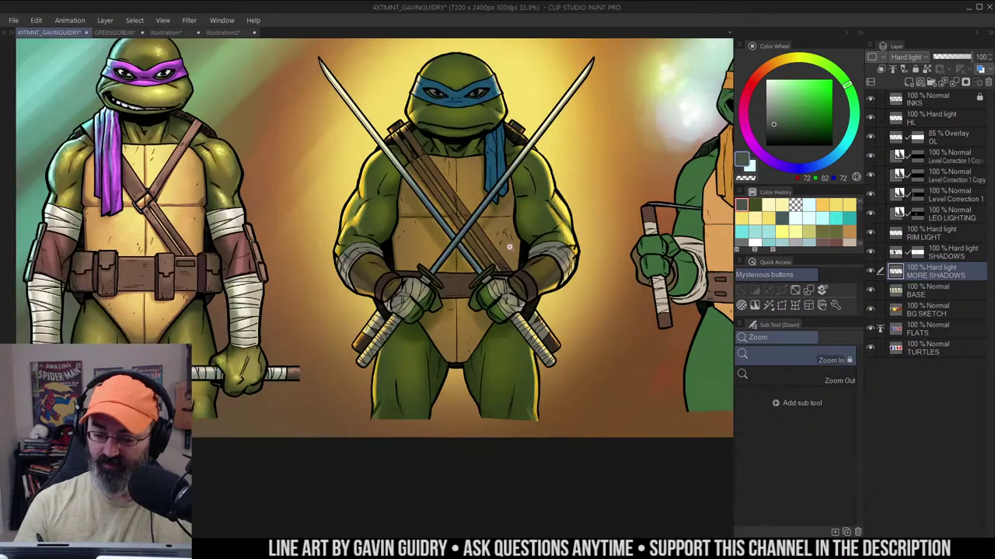
{"action": "scroll", "coordinate": [505, 233], "scroll_direction": "up", "scroll_amount": 1}
{"action": "key", "text": "w"}
{"action": "key", "text": "ctrl+d"}
{"action": "key", "text": "b"}
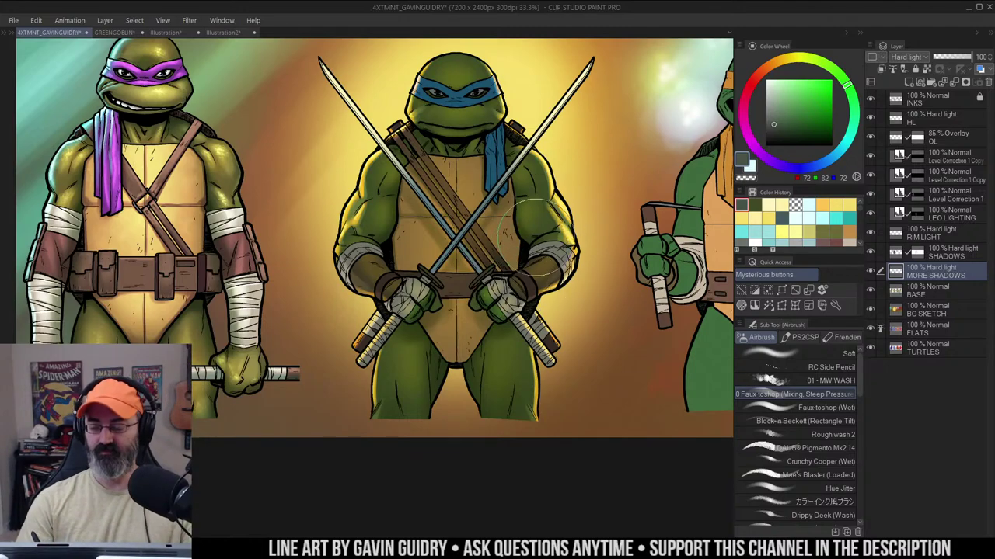
{"action": "key", "text": "m"}
{"action": "left_click_drag", "start_coordinate": [581, 235], "coordinate": [599, 184]}
{"action": "left_click_drag", "start_coordinate": [593, 133], "coordinate": [608, 166]}
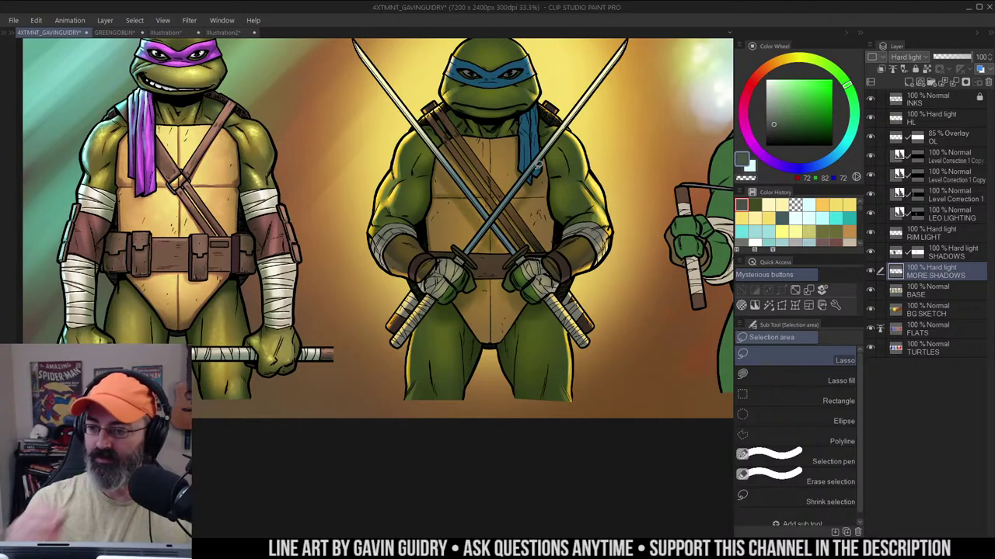
{"action": "left_click_drag", "start_coordinate": [569, 181], "coordinate": [563, 182]}
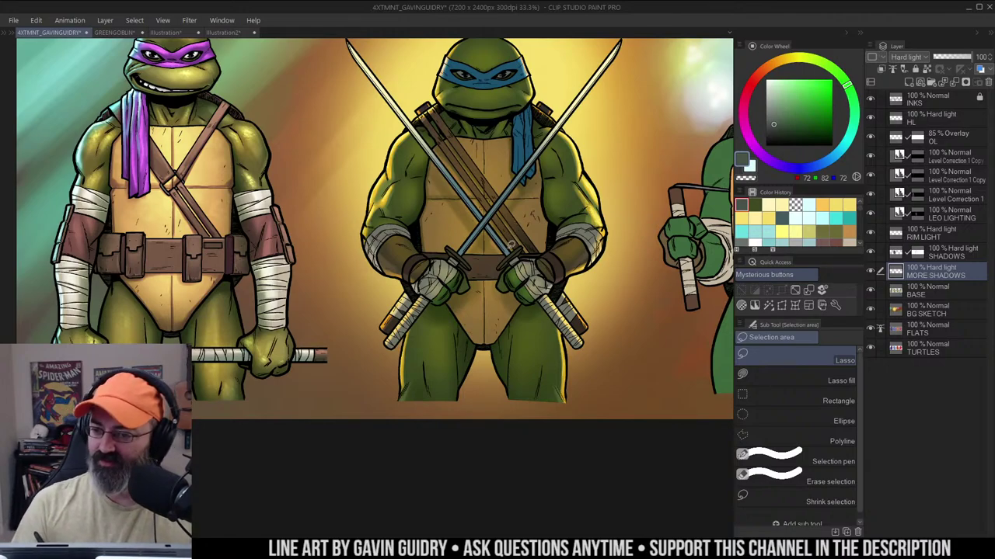
{"action": "key", "text": "ctrl+space"}
{"action": "left_click_drag", "start_coordinate": [560, 188], "coordinate": [551, 233]}
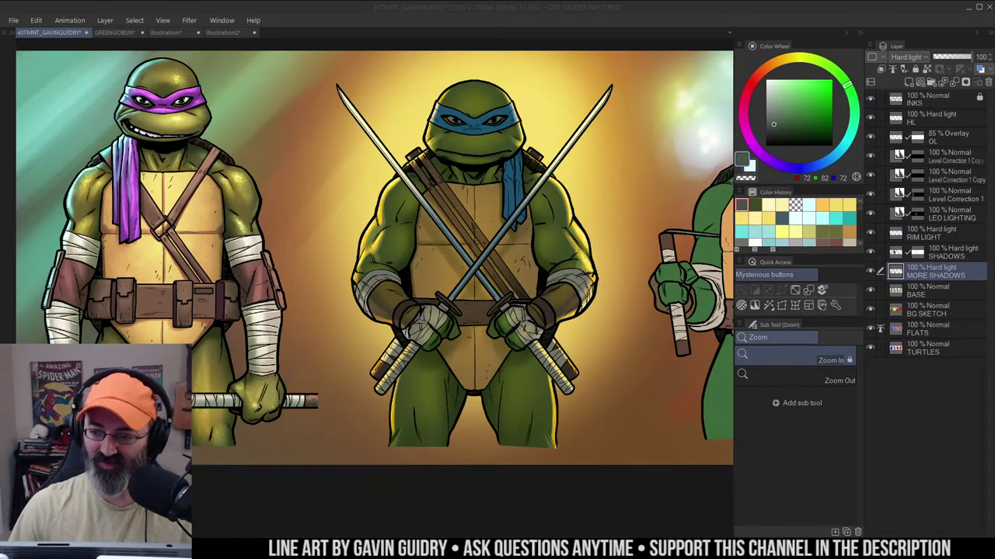
{"action": "left_click", "coordinate": [564, 156]}
{"action": "left_click", "coordinate": [571, 167], "text": "alt"}
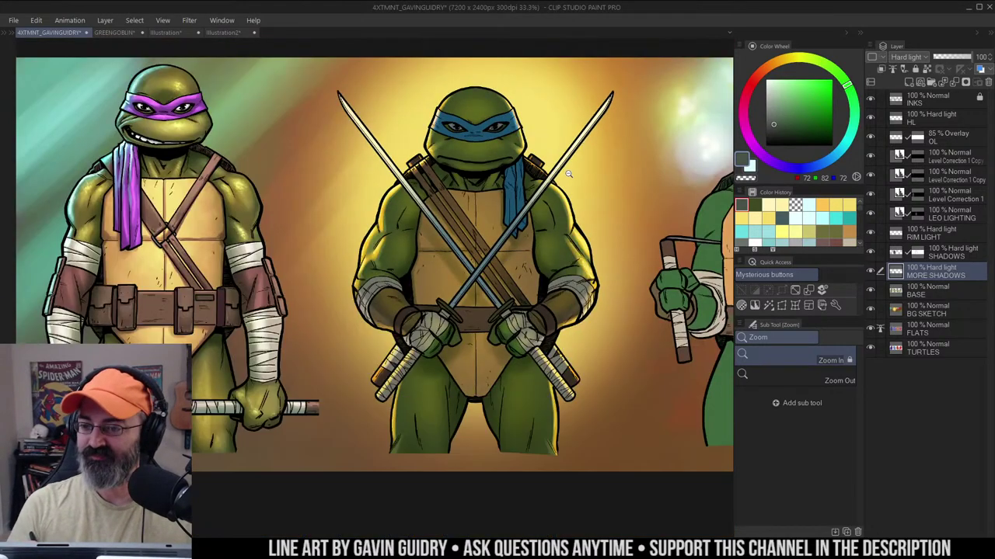
{"action": "left_click", "coordinate": [568, 176], "text": "alt"}
{"action": "left_click_drag", "start_coordinate": [581, 182], "coordinate": [568, 181]}
{"action": "scroll", "coordinate": [568, 181], "scroll_direction": "up", "scroll_amount": 3}
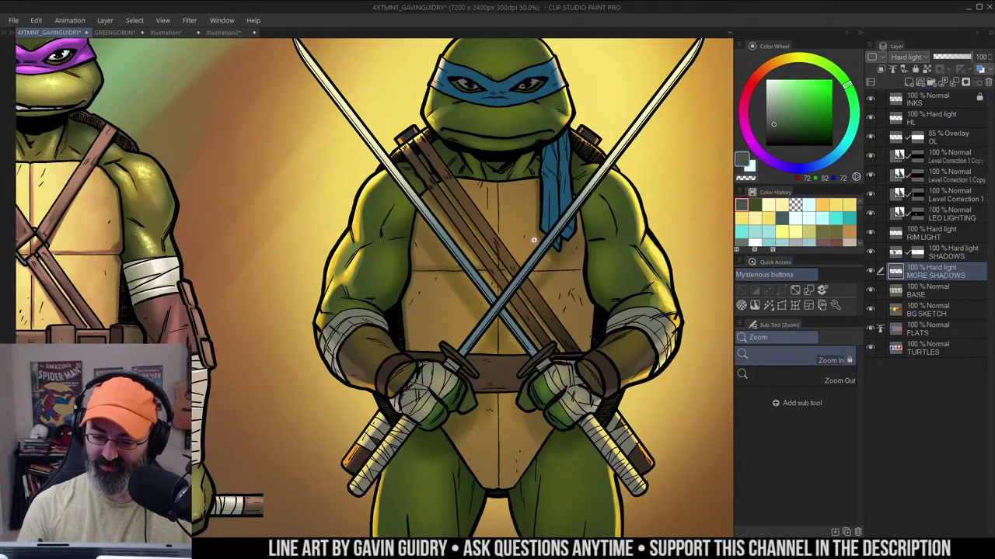
{"action": "key", "text": "w"}
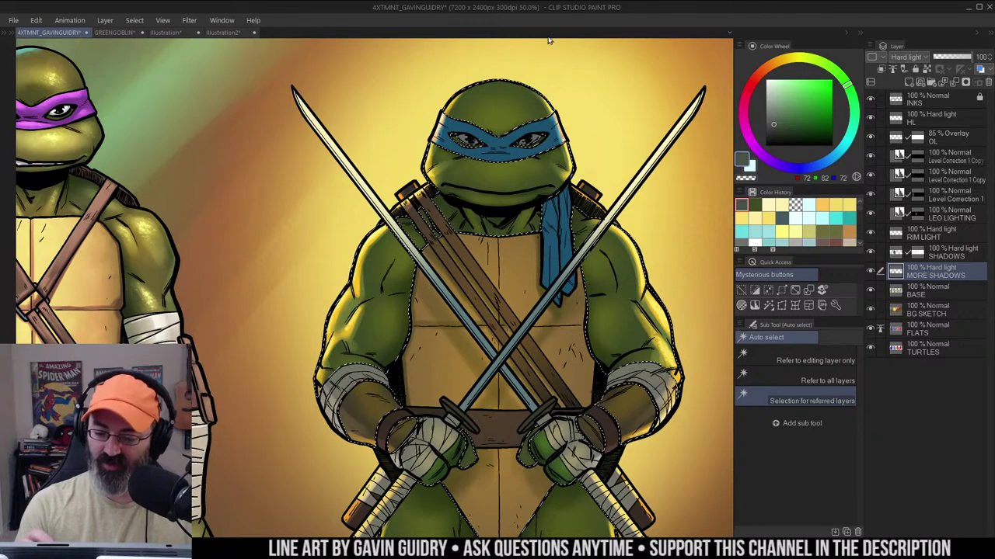
{"action": "key", "text": "ctrl+z"}
{"action": "key", "text": "ctrl+z"}
{"action": "key", "text": "ctrl+z"}
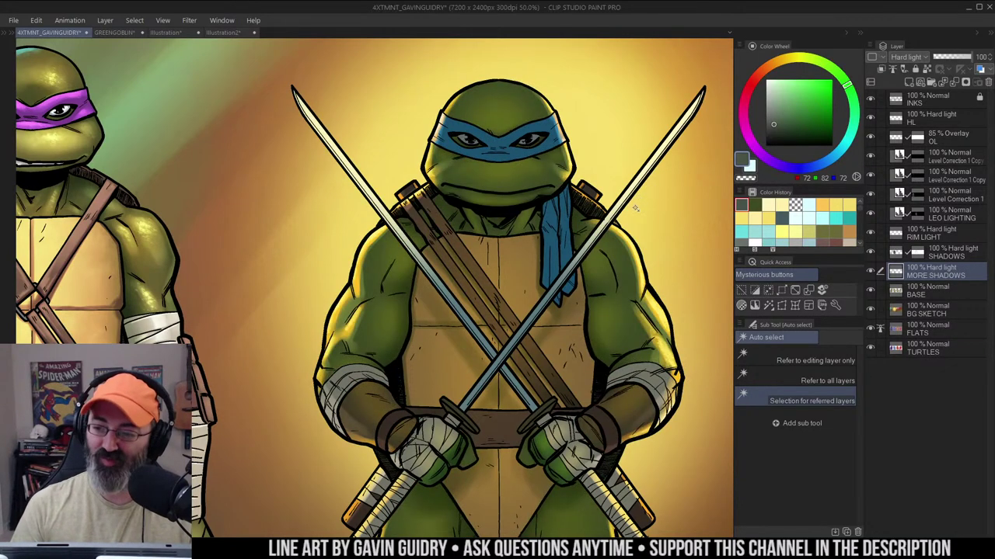
{"action": "left_click", "coordinate": [521, 146]}
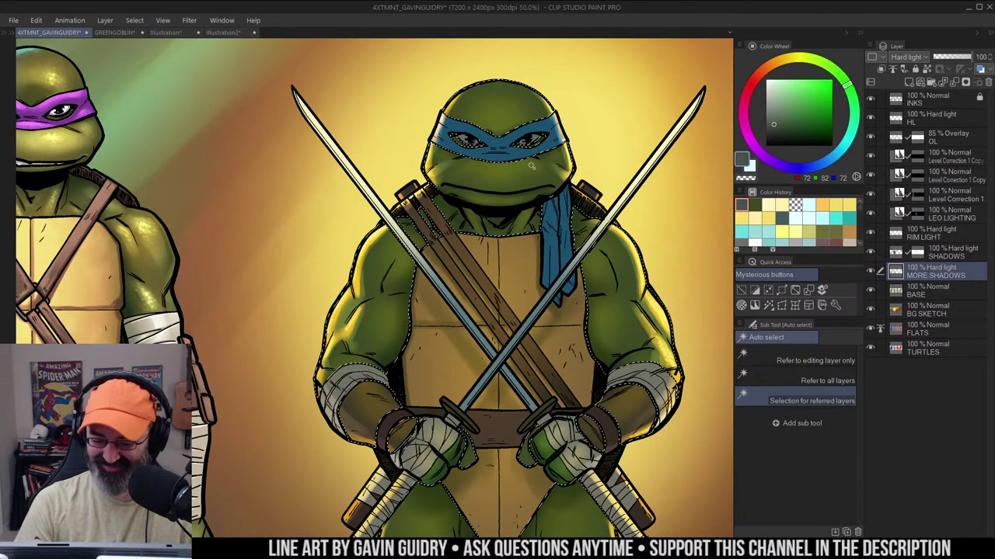
{"action": "key", "text": "ctrl+d"}
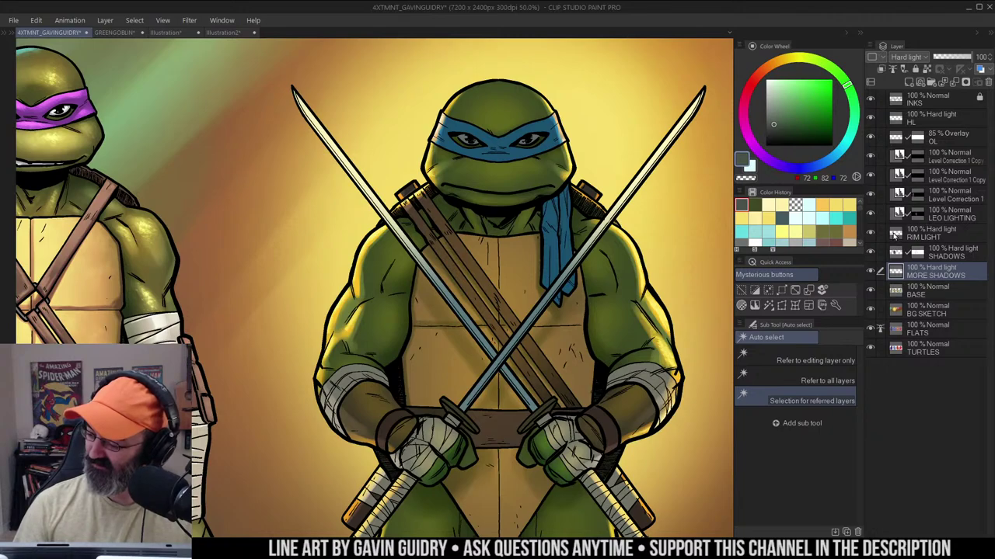
Target the Level Correction 1 layer's mask and choose the RC Side Pencil airbrush for painting on it
{"action": "left_click", "coordinate": [896, 235]}
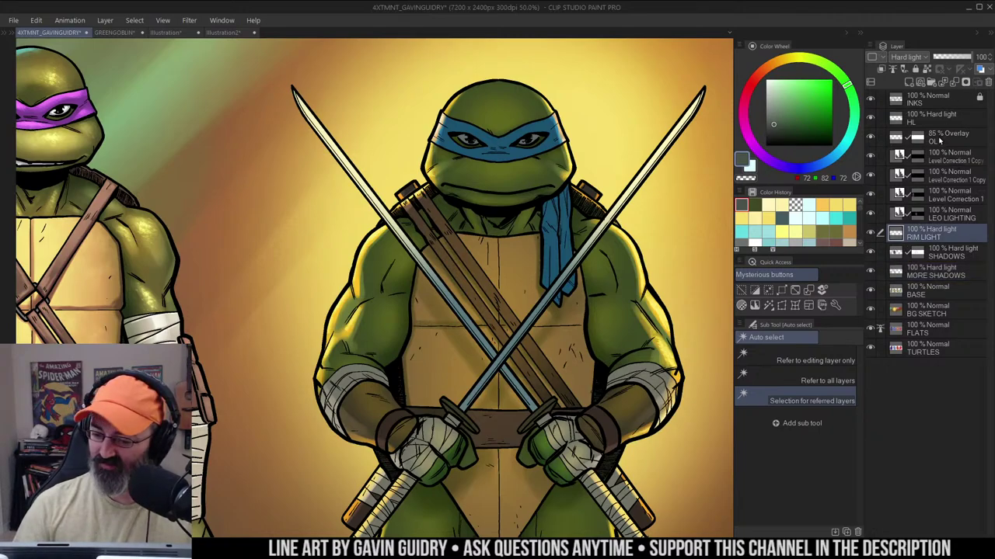
{"action": "left_click", "coordinate": [928, 216]}
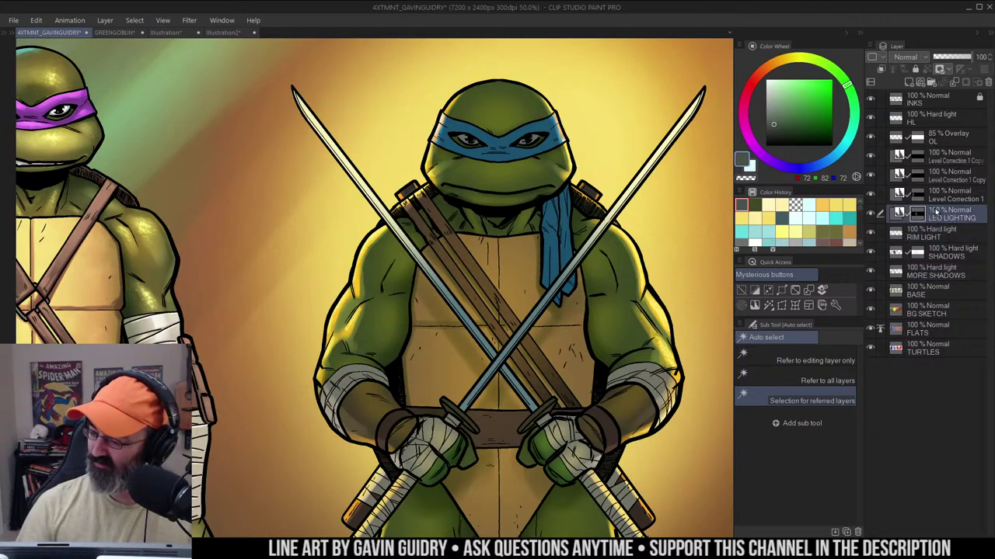
{"action": "left_click", "coordinate": [918, 196]}
{"action": "key", "text": "b"}
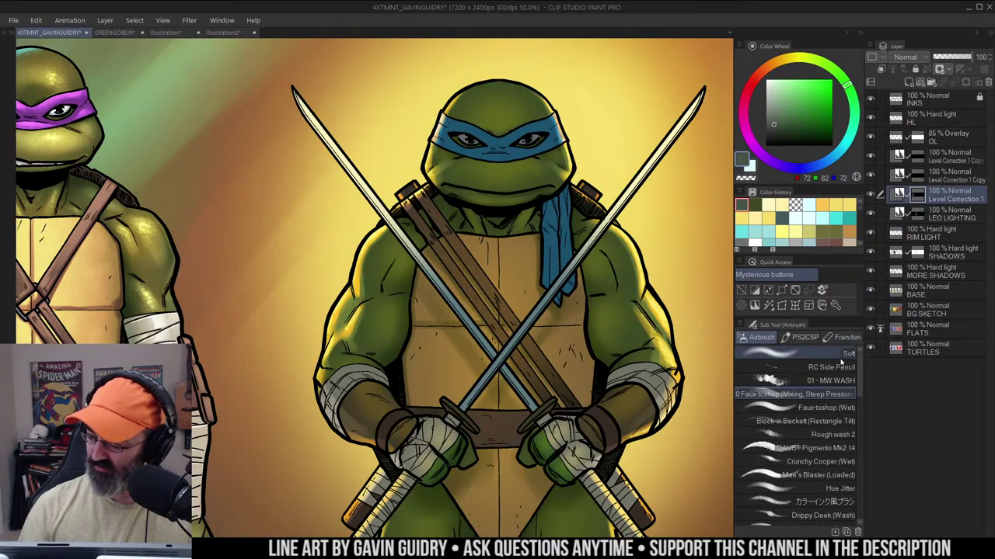
{"action": "left_click", "coordinate": [847, 352]}
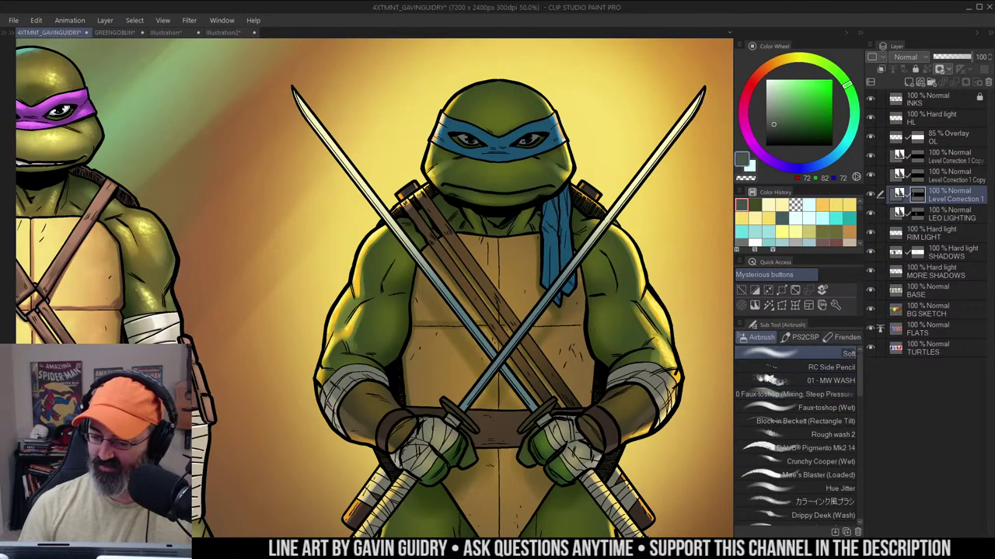
{"action": "left_click", "coordinate": [602, 252], "text": "ctrl+alt"}
{"action": "left_click_drag", "start_coordinate": [643, 244], "coordinate": [620, 215]}
{"action": "key", "text": "b"}
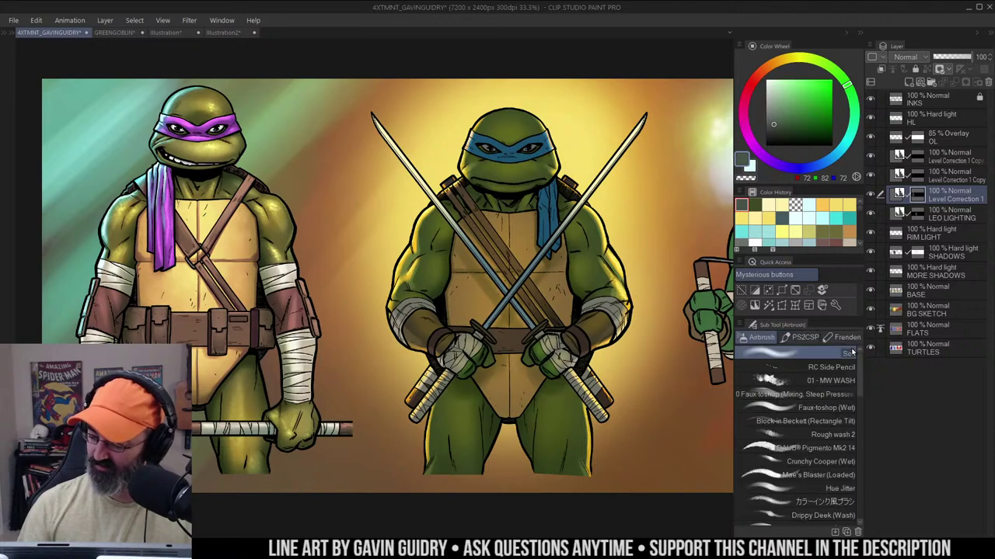
{"action": "left_click", "coordinate": [842, 371]}
Paint grainy warm rim highlights along the blue-masked turtle's cheek and head edge on the side facing the purple-masked turtle
{"action": "left_click", "coordinate": [513, 135], "text": "ctrl"}
{"action": "left_click_drag", "start_coordinate": [513, 135], "coordinate": [524, 182]}
{"action": "left_click", "coordinate": [524, 182], "text": "ctrl"}
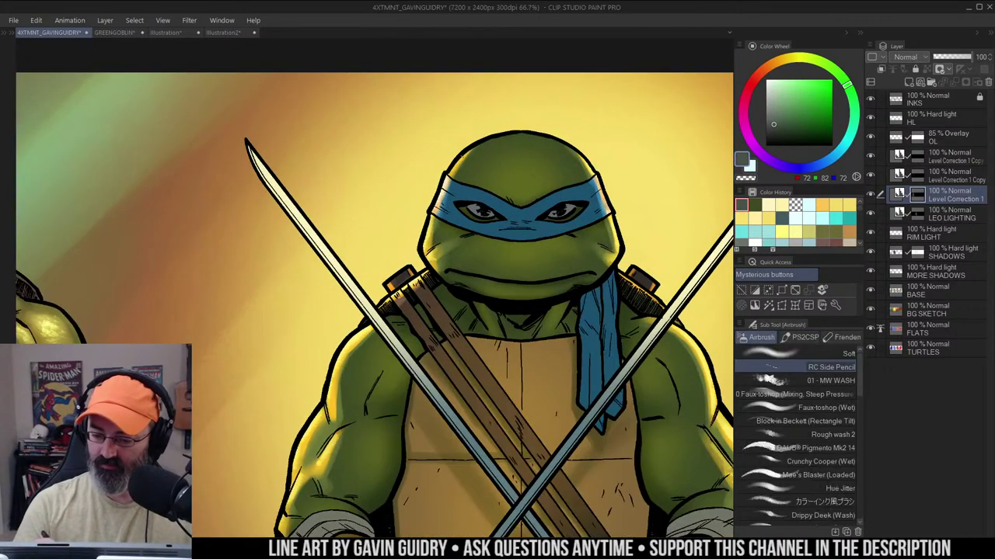
{"action": "scroll", "coordinate": [472, 161], "scroll_direction": "up", "scroll_amount": 1}
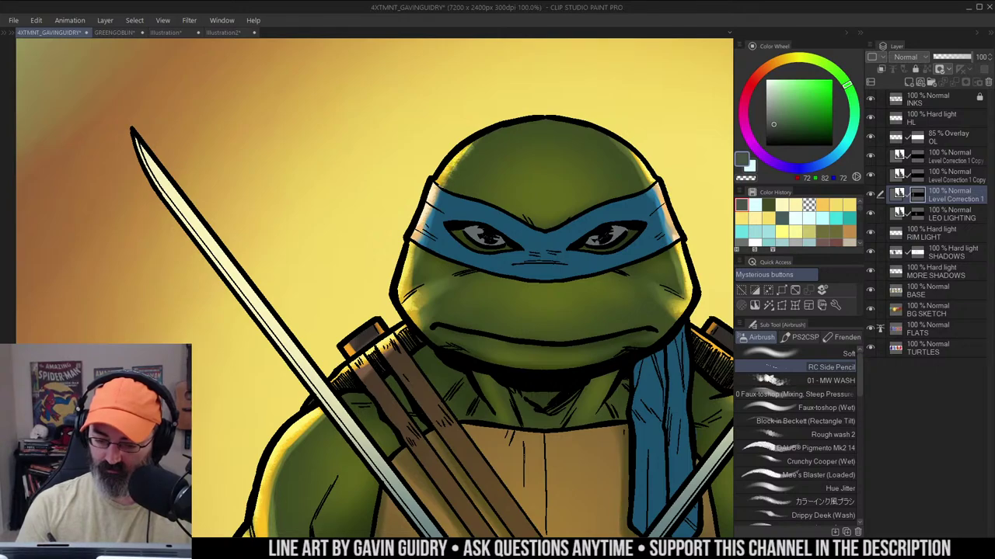
{"action": "scroll", "coordinate": [446, 191], "scroll_direction": "down", "scroll_amount": 2}
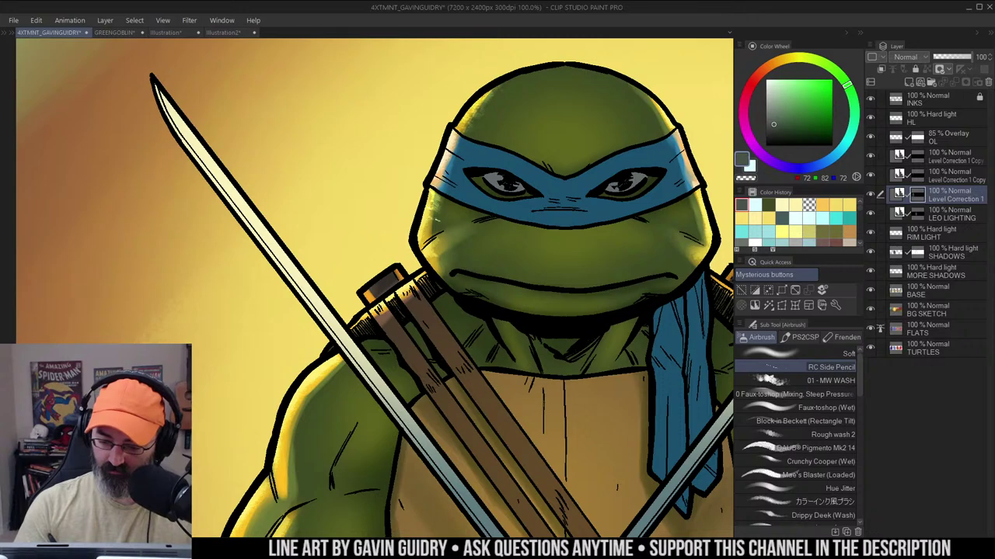
{"action": "left_click_drag", "start_coordinate": [437, 230], "coordinate": [448, 176]}
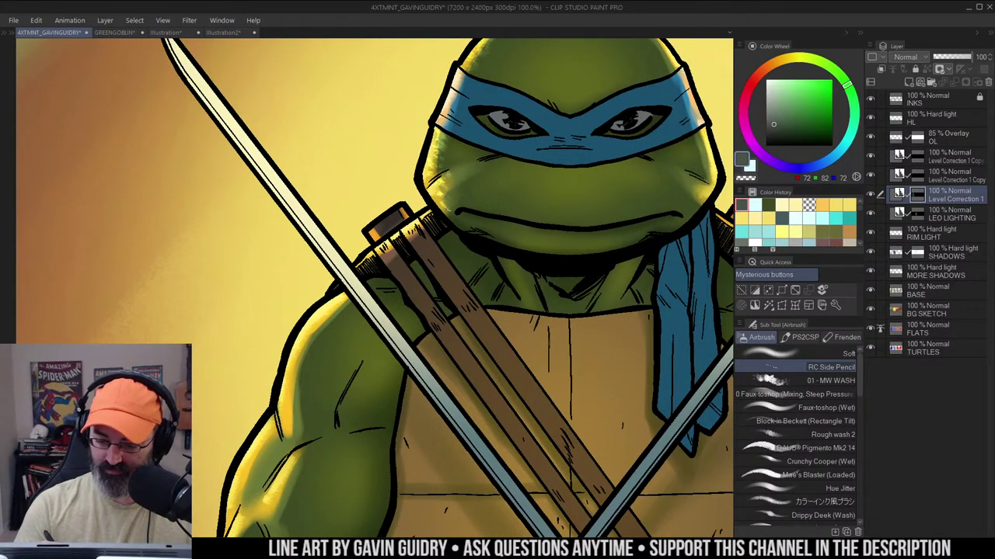
Paint matching grainy highlights on the blue-masked turtle's opposite cheek and along the upper edge of his head
{"action": "scroll", "coordinate": [468, 199], "scroll_direction": "down", "scroll_amount": 2}
{"action": "left_click_drag", "start_coordinate": [505, 195], "coordinate": [496, 174]}
{"action": "scroll", "coordinate": [496, 173], "scroll_direction": "up", "scroll_amount": 1}
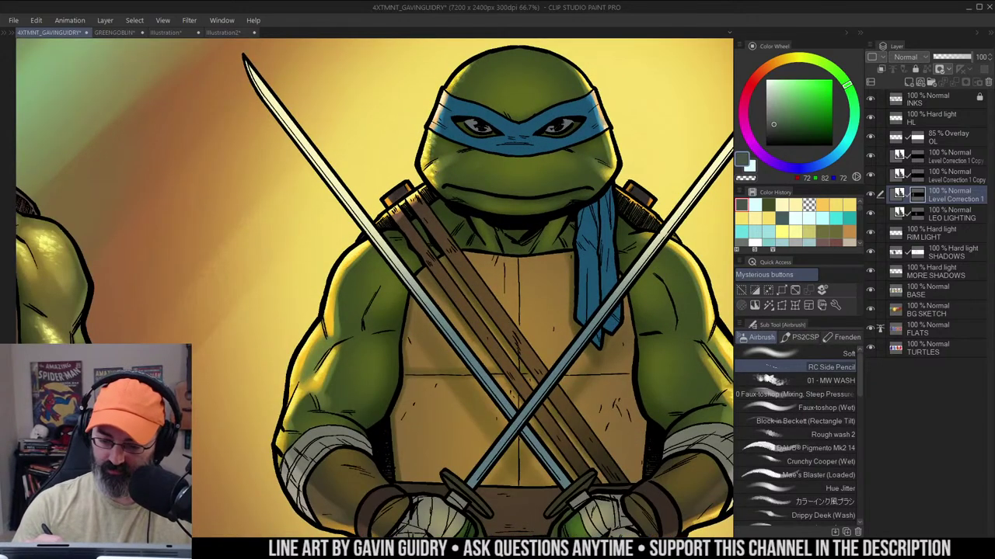
{"action": "scroll", "coordinate": [605, 132], "scroll_direction": "up", "scroll_amount": 1}
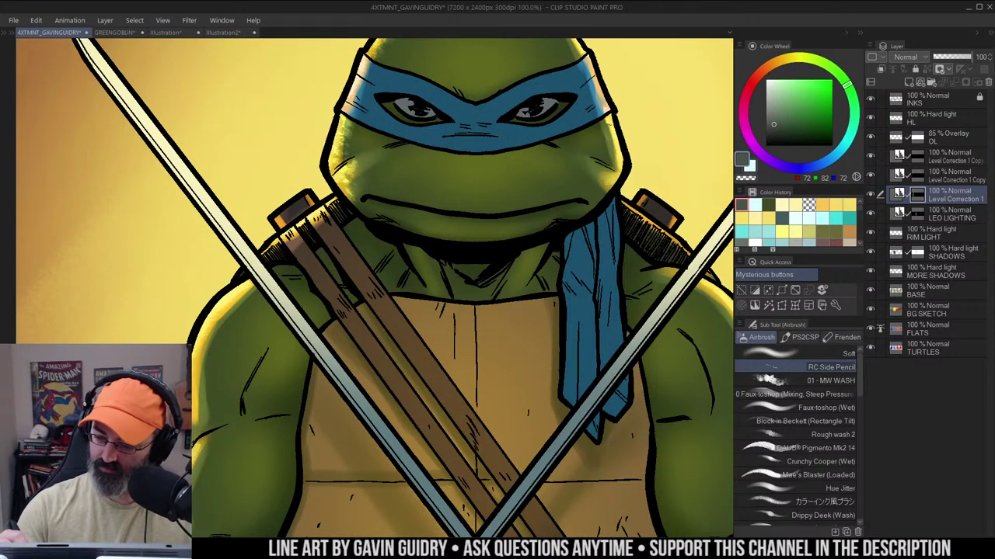
{"action": "mouse_move", "coordinate": [614, 138]}
{"action": "left_mouse_down"}
{"action": "mouse_move", "coordinate": [617, 172]}
{"action": "mouse_move", "coordinate": [595, 170]}
{"action": "left_mouse_up"}
{"action": "left_click_drag", "start_coordinate": [625, 105], "coordinate": [619, 160]}
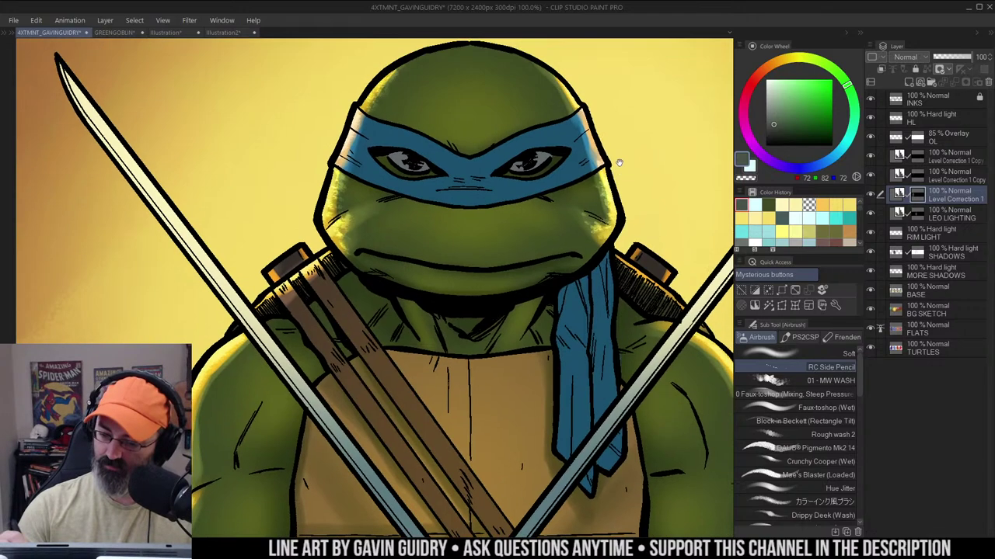
{"action": "mouse_move", "coordinate": [560, 83]}
{"action": "left_mouse_down"}
{"action": "mouse_move", "coordinate": [612, 136]}
{"action": "mouse_move", "coordinate": [612, 101]}
{"action": "mouse_move", "coordinate": [597, 99]}
{"action": "mouse_move", "coordinate": [615, 124]}
{"action": "left_mouse_up"}
{"action": "scroll", "coordinate": [577, 115], "scroll_direction": "down", "scroll_amount": 1}
{"action": "scroll", "coordinate": [612, 135], "scroll_direction": "down", "scroll_amount": 1}
{"action": "scroll", "coordinate": [608, 113], "scroll_direction": "up", "scroll_amount": 1}
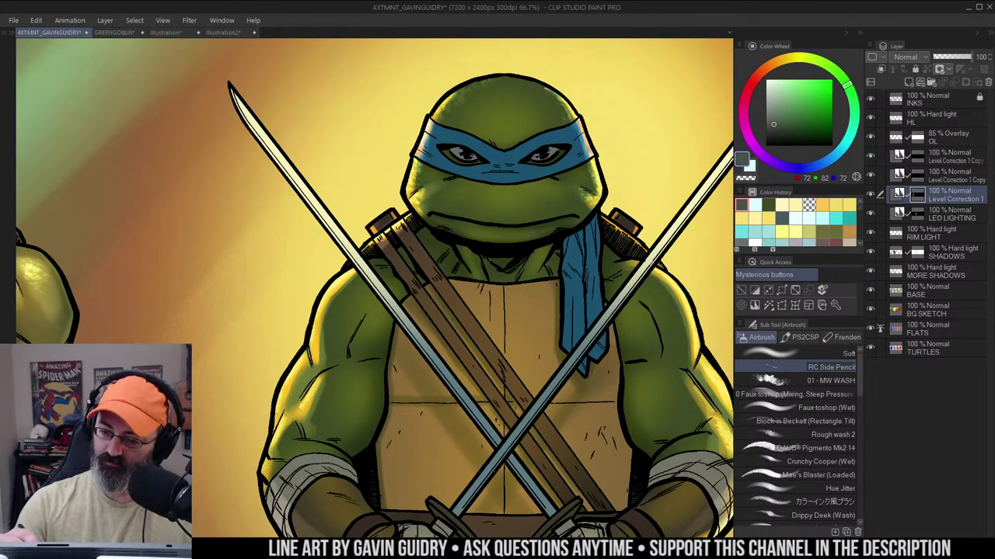
Roughen the rim light on the blue-masked turtle's shoulder and upper arm nearest the purple-masked turtle with RC Side Pencil strokes
{"action": "left_click", "coordinate": [598, 128], "text": "alt"}
{"action": "left_click_drag", "start_coordinate": [612, 84], "coordinate": [605, 63]}
{"action": "left_click", "coordinate": [451, 196], "text": "ctrl"}
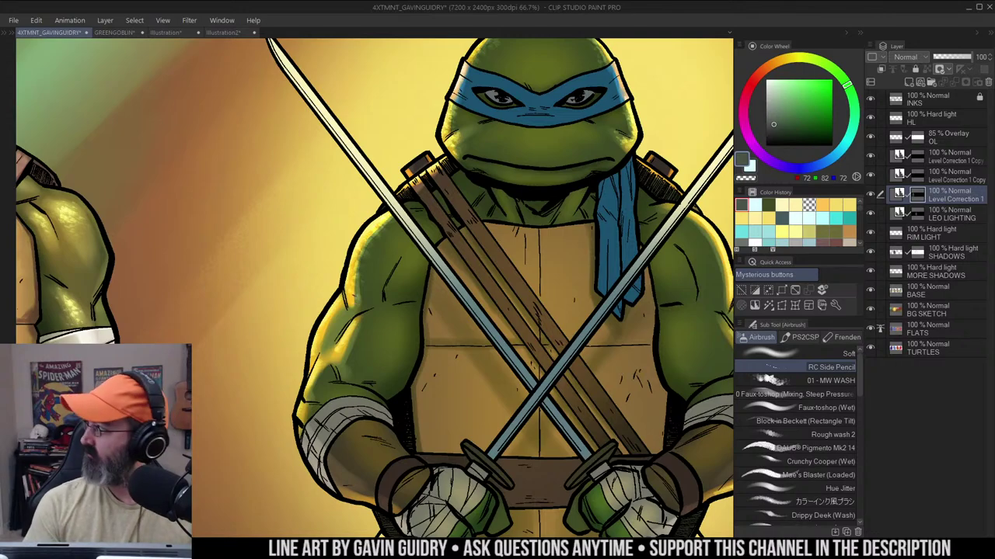
{"action": "left_click_drag", "start_coordinate": [424, 261], "coordinate": [454, 182]}
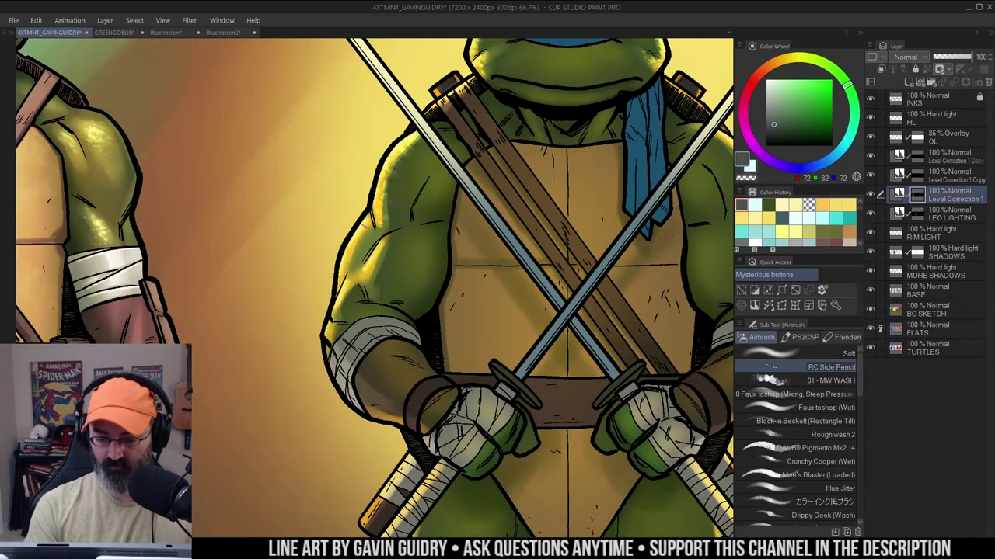
{"action": "mouse_move", "coordinate": [368, 225]}
{"action": "left_mouse_down"}
{"action": "mouse_move", "coordinate": [350, 260]}
{"action": "mouse_move", "coordinate": [377, 265]}
{"action": "mouse_move", "coordinate": [369, 282]}
{"action": "left_mouse_up"}
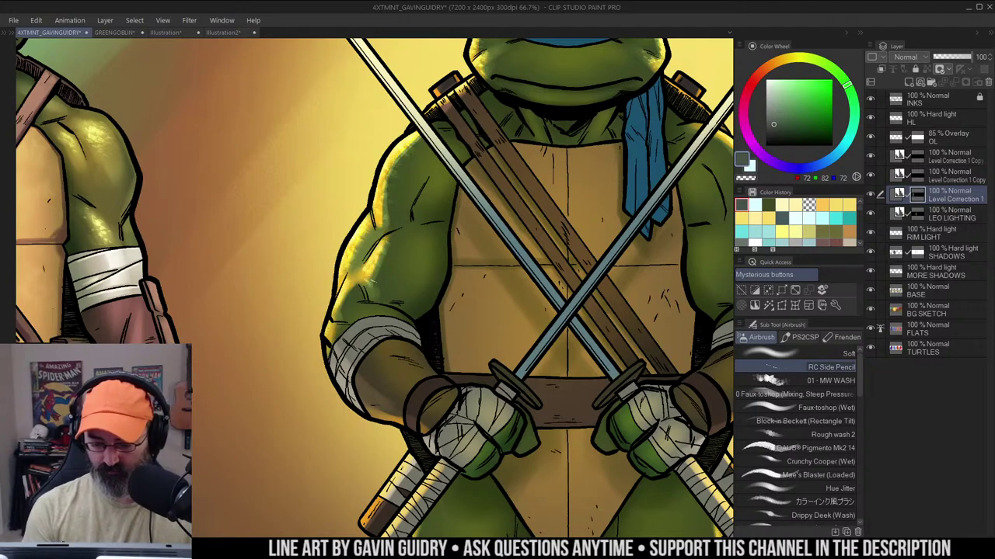
{"action": "left_click_drag", "start_coordinate": [443, 237], "coordinate": [478, 124]}
{"action": "left_click_drag", "start_coordinate": [387, 160], "coordinate": [367, 217]}
Add grainy rim highlights to the blue-masked turtle's other shoulder and arm, down to the wrist wraps
{"action": "key", "text": "ctrl+space"}
{"action": "left_click", "coordinate": [436, 188], "text": "alt"}
{"action": "left_click_drag", "start_coordinate": [548, 185], "coordinate": [435, 210]}
{"action": "left_click", "coordinate": [482, 209], "text": "alt"}
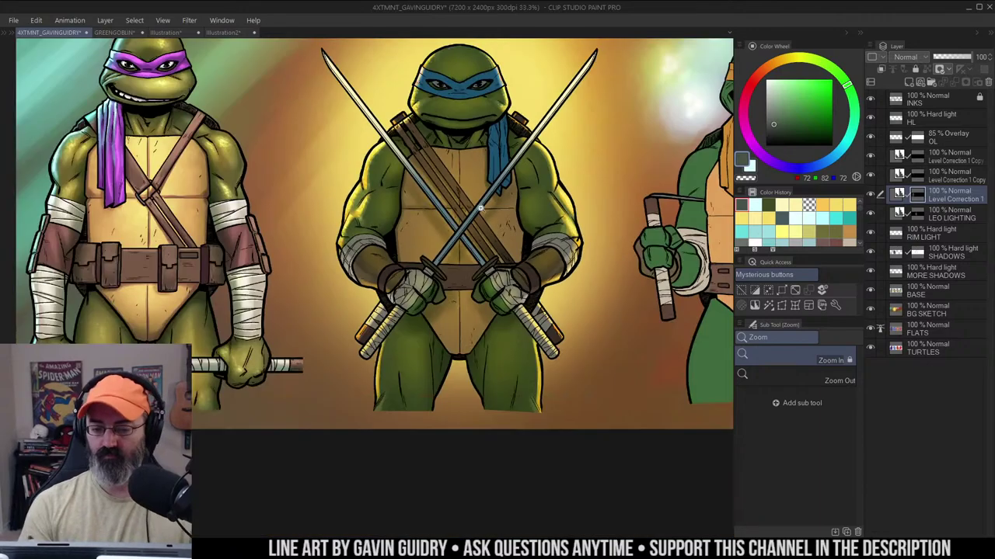
{"action": "left_click", "coordinate": [540, 128]}
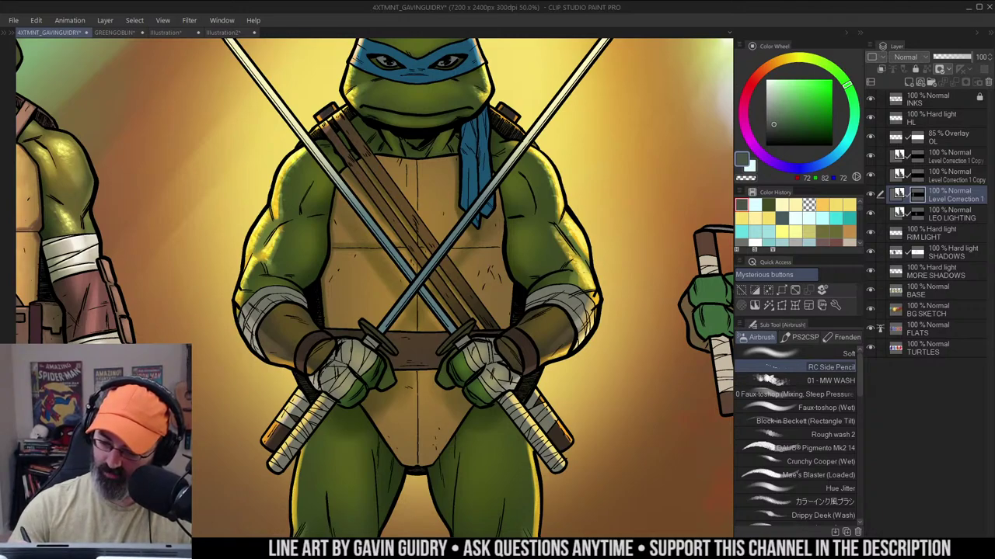
Examine the blue-masked turtle's textured rim lighting beside the neighbouring turtles and up close
{"action": "left_click", "coordinate": [596, 225], "text": "alt"}
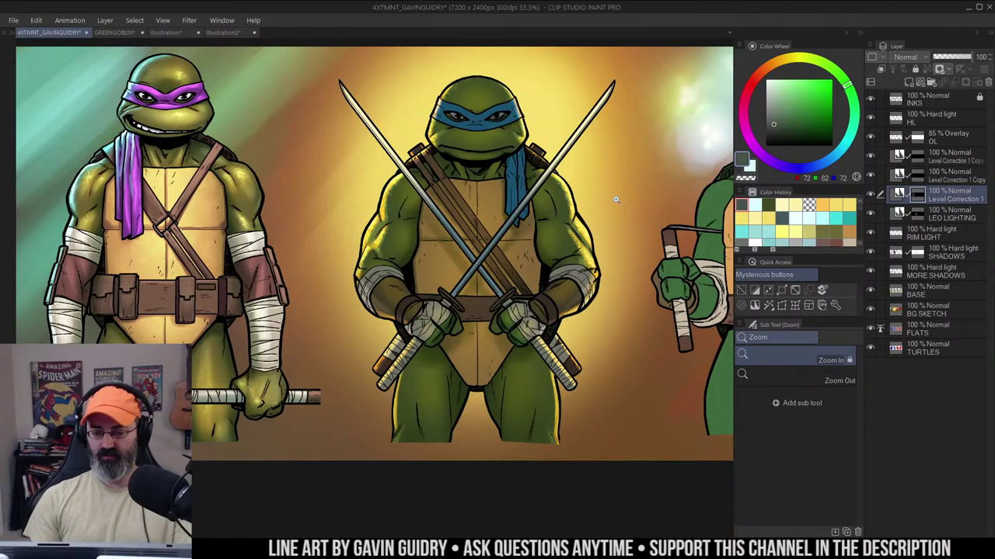
{"action": "left_click", "coordinate": [546, 230]}
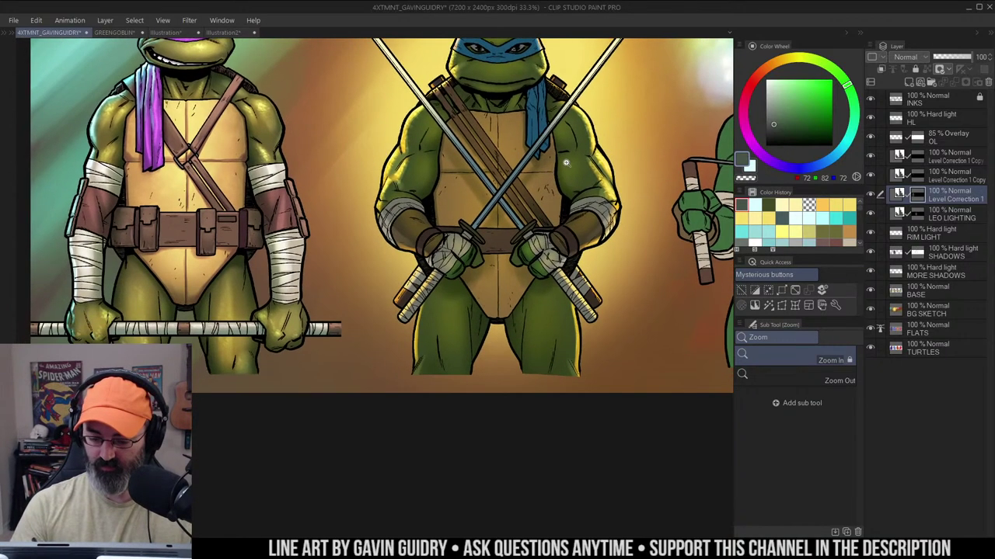
{"action": "left_click_drag", "start_coordinate": [518, 204], "coordinate": [552, 208]}
{"action": "left_click_drag", "start_coordinate": [558, 171], "coordinate": [558, 259]}
{"action": "scroll", "coordinate": [595, 128], "scroll_direction": "right", "scroll_amount": 1}
{"action": "scroll", "coordinate": [595, 129], "scroll_direction": "up", "scroll_amount": 2}
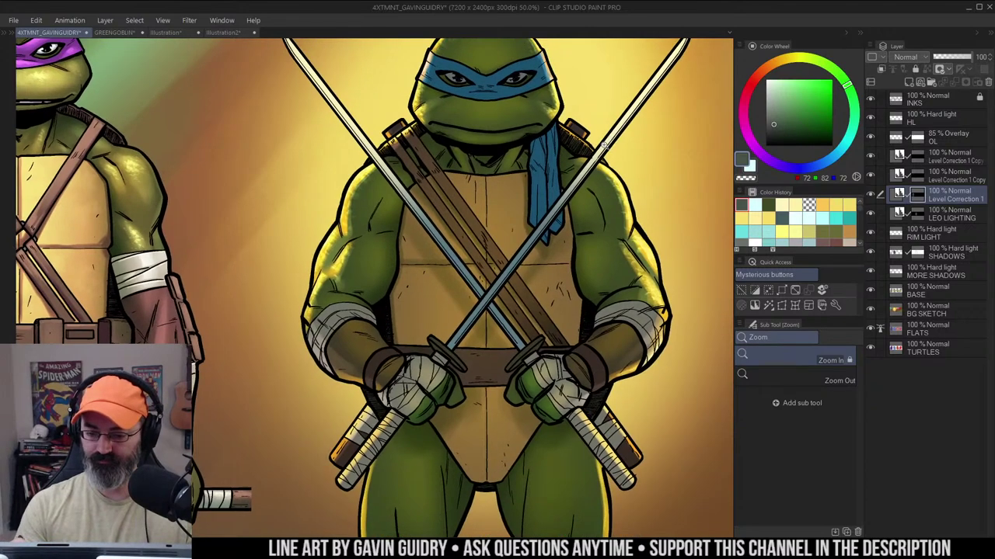
{"action": "scroll", "coordinate": [602, 144], "scroll_direction": "up", "scroll_amount": 2}
{"action": "left_click", "coordinate": [545, 177]}
Select the blue-masked turtle's skin, hide the selection border and stipple fine highlight texture onto his forehead with RC Side Pencil
{"action": "key", "text": "w"}
{"action": "left_click", "coordinate": [546, 179]}
{"action": "key", "text": "ctrl+h"}
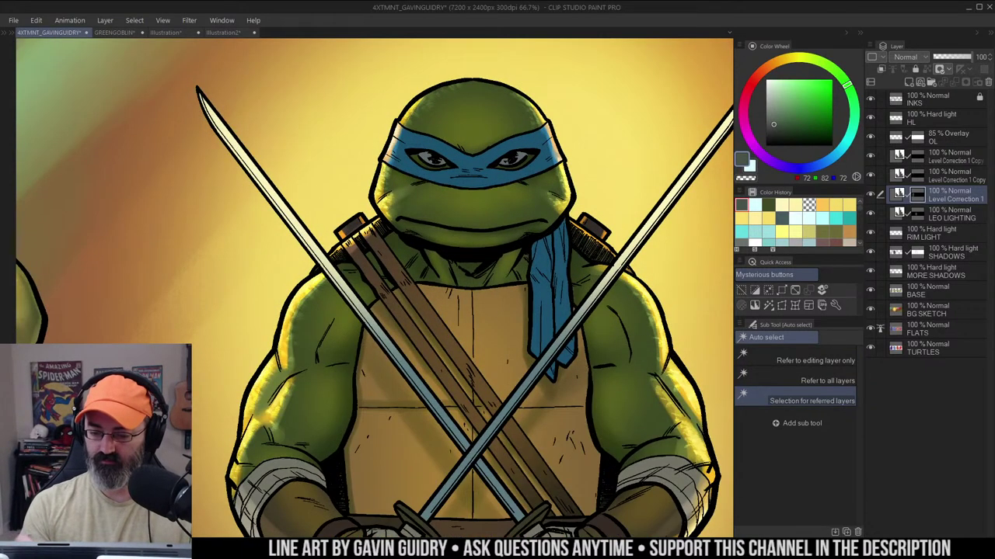
{"action": "key", "text": "b"}
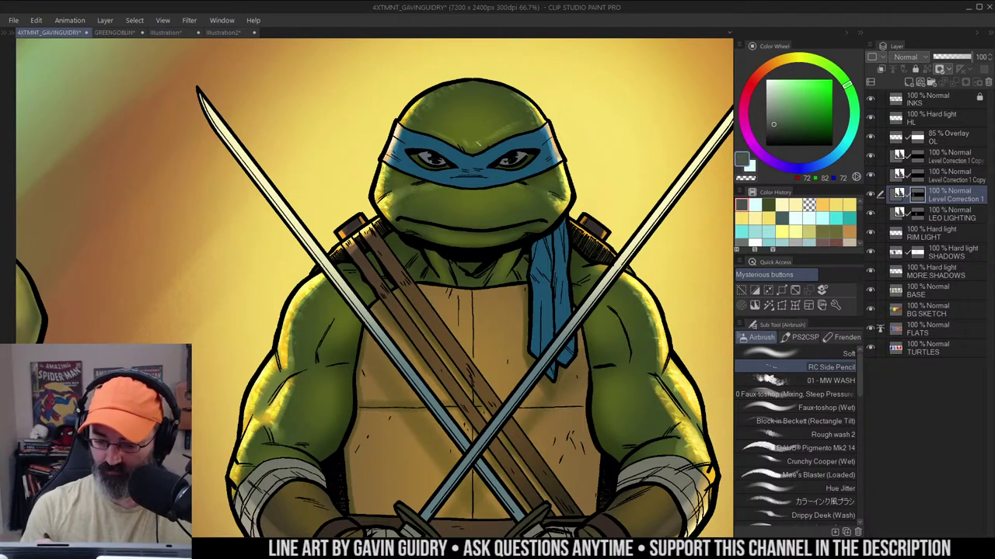
{"action": "key", "text": "ctrl+space"}
{"action": "double_click", "coordinate": [504, 138], "text": "alt"}
{"action": "left_click", "coordinate": [519, 158]}
{"action": "left_click", "coordinate": [492, 114]}
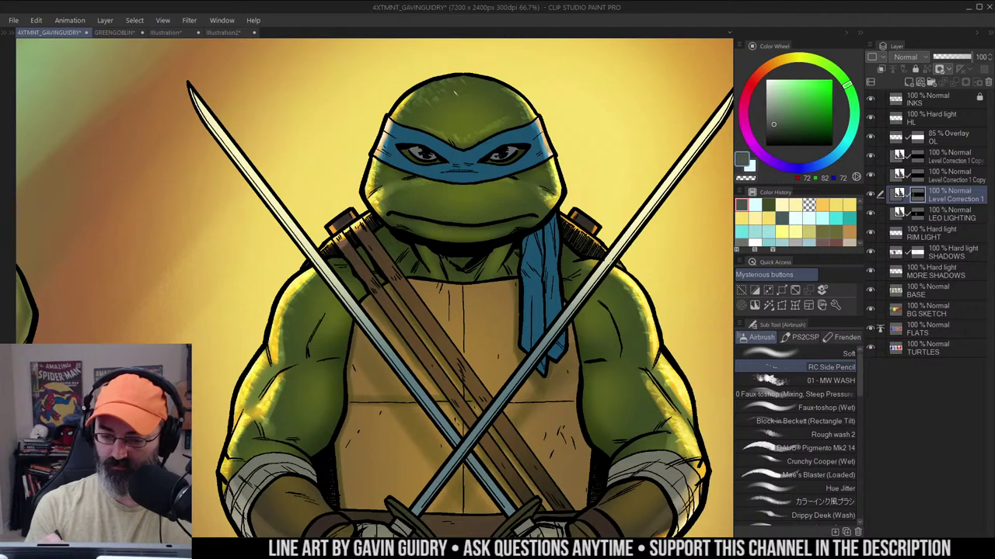
Knock back the forehead texture on the mask with transparent RC Side Pencil strokes
{"action": "key", "text": "c"}
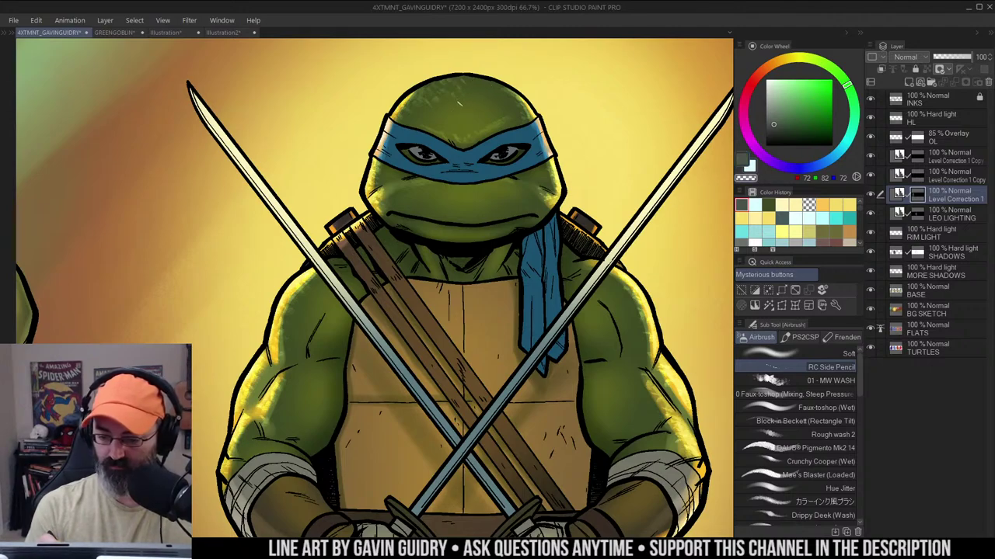
{"action": "mouse_move", "coordinate": [455, 104]}
{"action": "left_mouse_down"}
{"action": "mouse_move", "coordinate": [457, 91]}
{"action": "mouse_move", "coordinate": [432, 100]}
{"action": "left_mouse_up"}
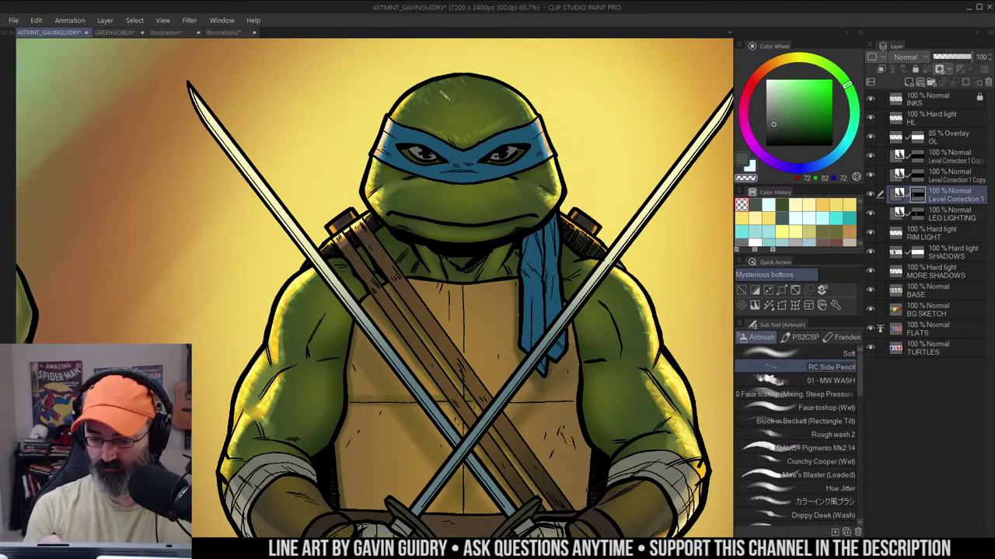
{"action": "key", "text": "ctrl+space"}
{"action": "left_click", "coordinate": [507, 115], "text": "alt"}
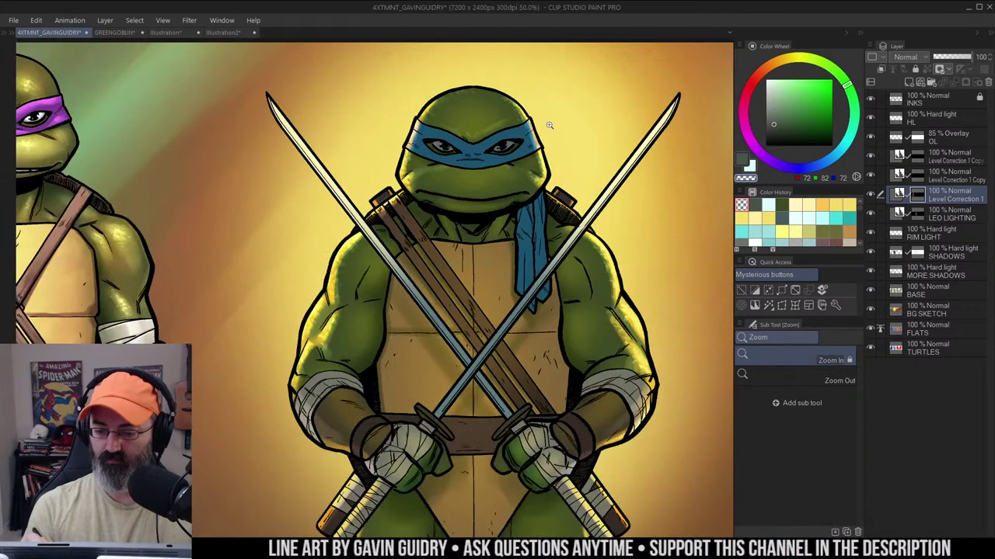
{"action": "left_click", "coordinate": [528, 172], "text": "alt"}
{"action": "left_click", "coordinate": [520, 176]}
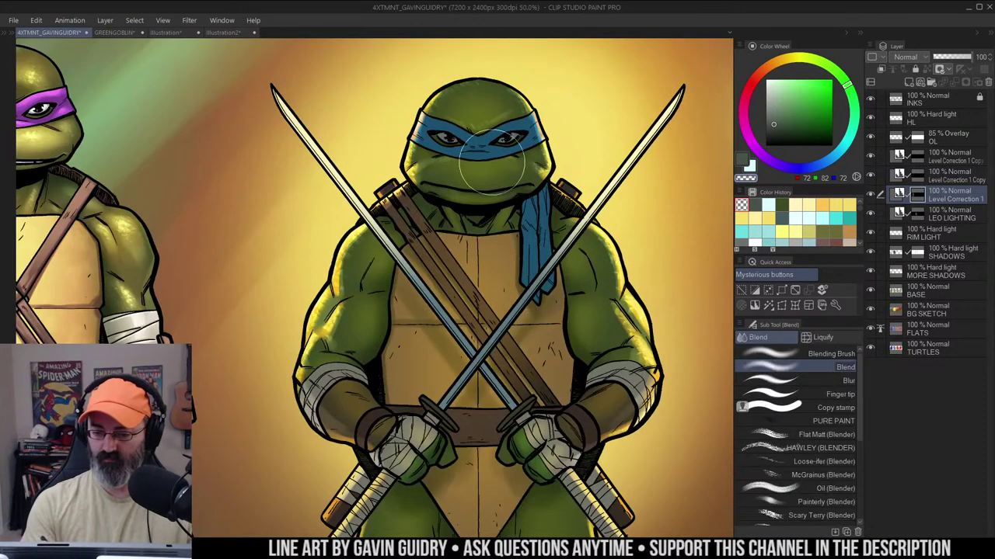
Stipple grainy skin highlights across the blue-masked turtle's muzzle and cheeks below the mask, then pick the Blend tool for softening
{"action": "key", "text": "b"}
{"action": "key", "text": "c"}
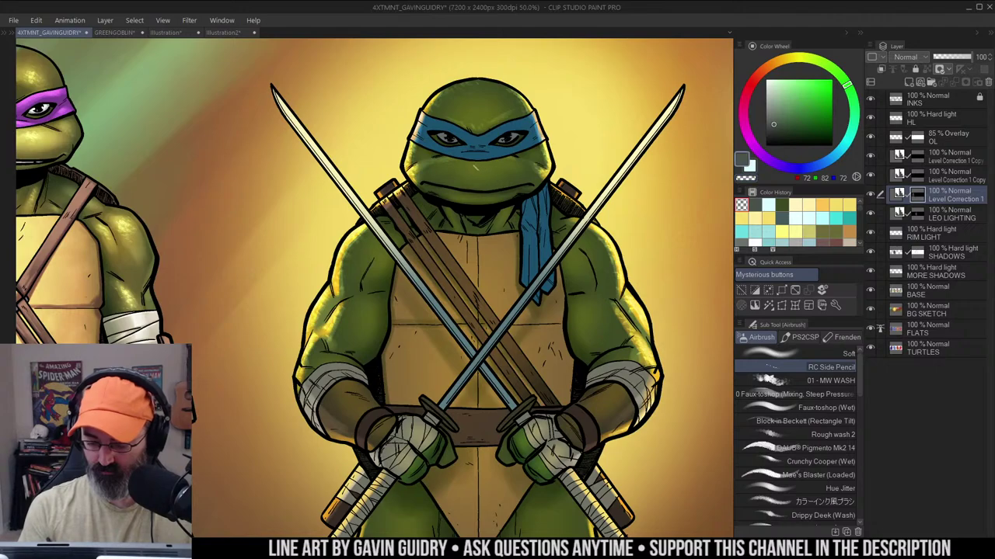
{"action": "left_click_drag", "start_coordinate": [472, 166], "coordinate": [475, 172]}
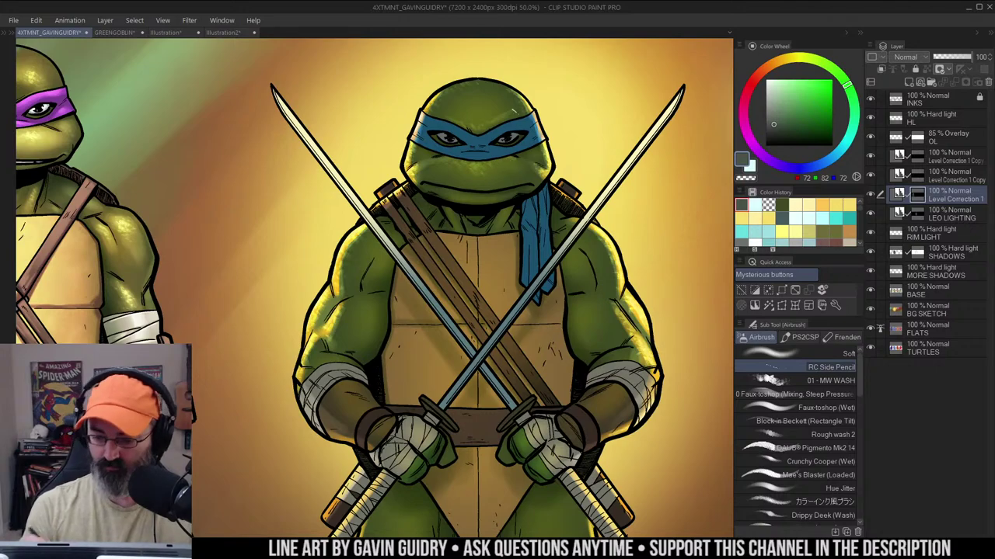
{"action": "left_click", "coordinate": [514, 137], "text": "alt"}
{"action": "left_click", "coordinate": [515, 137], "text": "alt"}
{"action": "left_click", "coordinate": [524, 162], "text": "ctrl"}
{"action": "left_click", "coordinate": [524, 161], "text": "ctrl"}
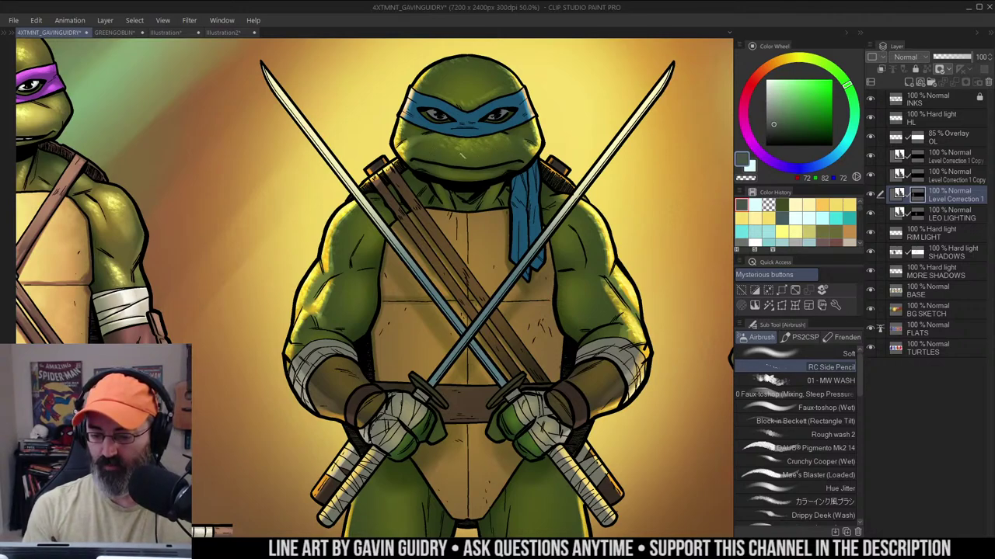
{"action": "key", "text": "j"}
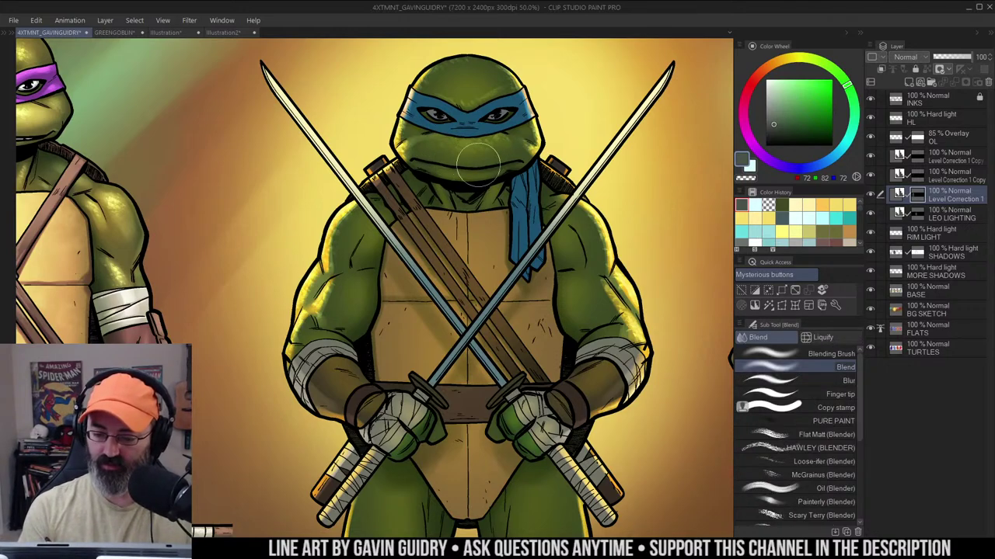
Stipple skin texture with RC Side Pencil over the blue-masked turtle's shoulder nearest the purple-masked turtle
{"action": "left_click", "coordinate": [491, 167], "text": "alt"}
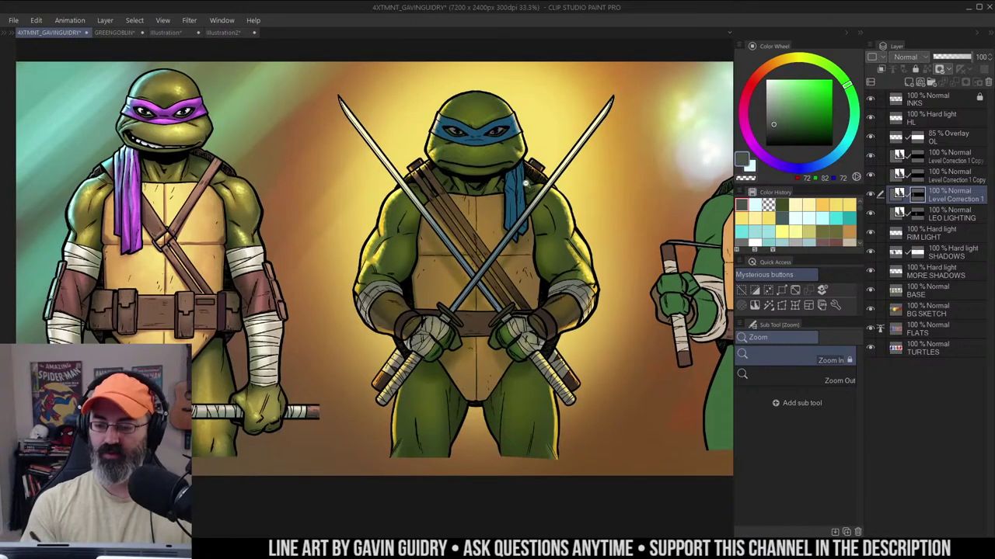
{"action": "left_click", "coordinate": [528, 186], "text": "alt"}
{"action": "double_click", "coordinate": [492, 178]}
{"action": "left_click_drag", "start_coordinate": [531, 204], "coordinate": [560, 176]}
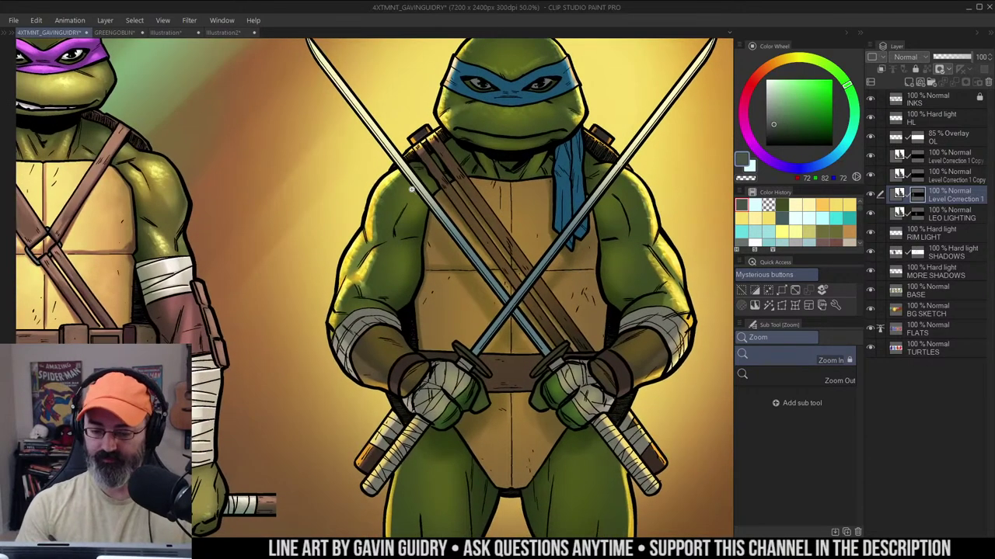
{"action": "key", "text": "b"}
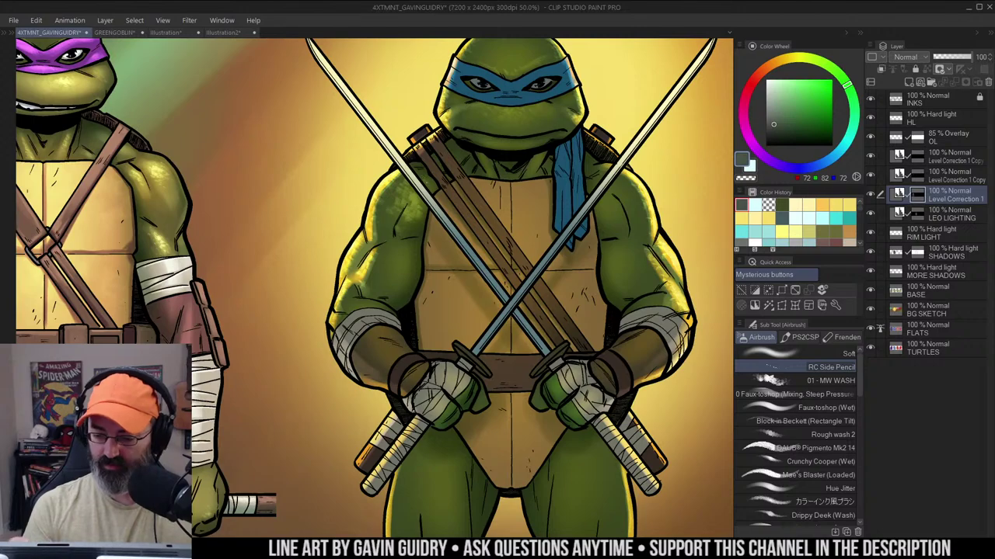
Blend the shoulder texture nearest the purple-masked turtle, and stipple and soften grainy RC Side Pencil highlights on the upper arm below it
{"action": "key", "text": "j"}
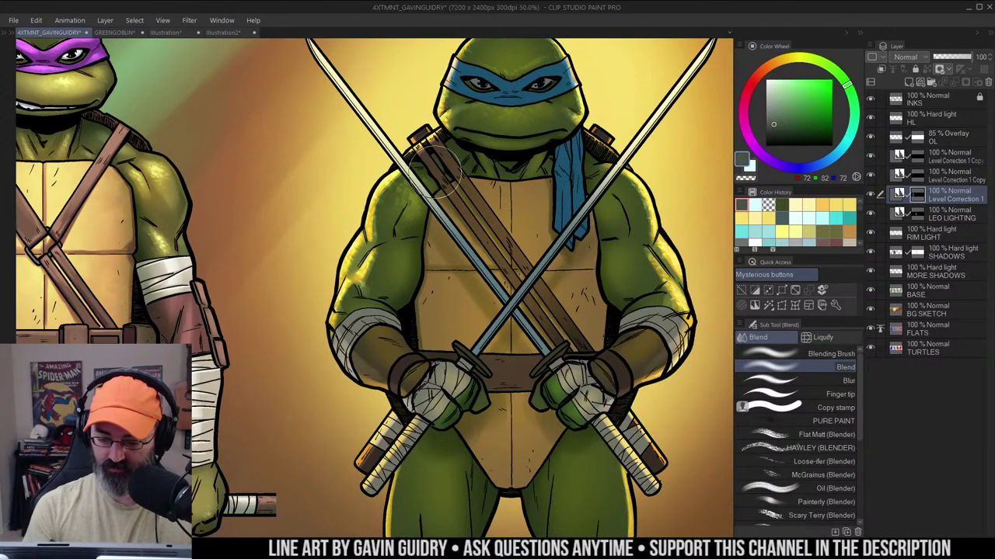
{"action": "left_click_drag", "start_coordinate": [495, 184], "coordinate": [508, 164]}
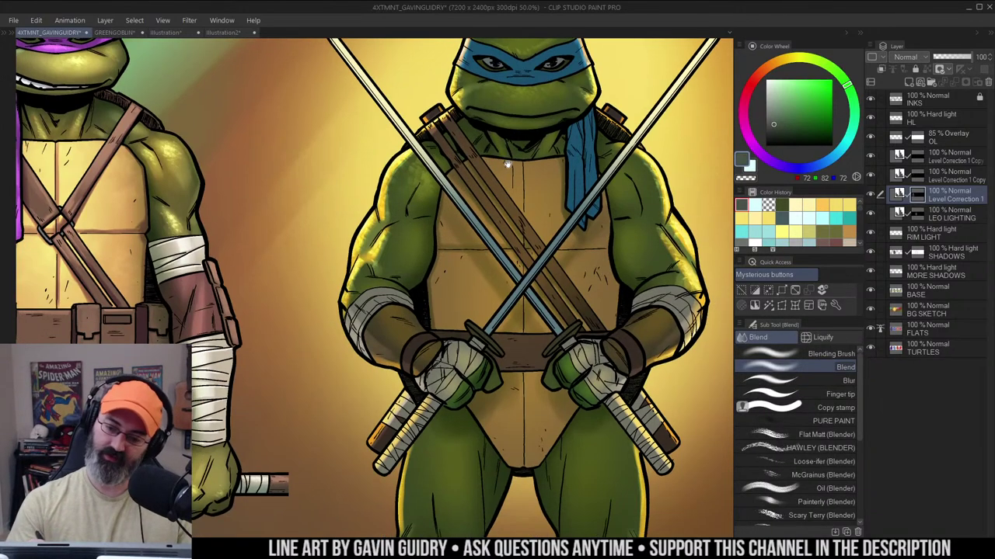
{"action": "key", "text": "b"}
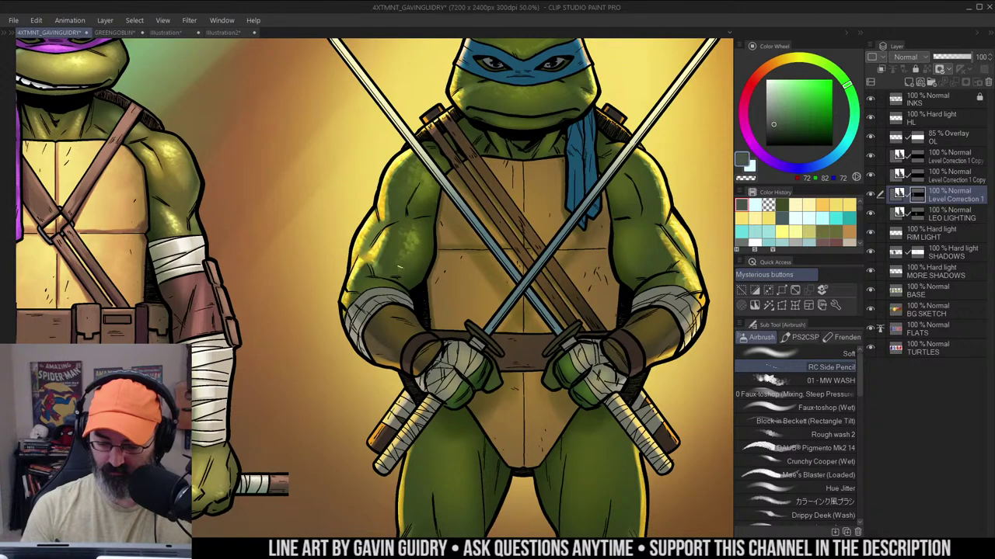
{"action": "key", "text": "j"}
{"action": "left_click_drag", "start_coordinate": [426, 230], "coordinate": [396, 272]}
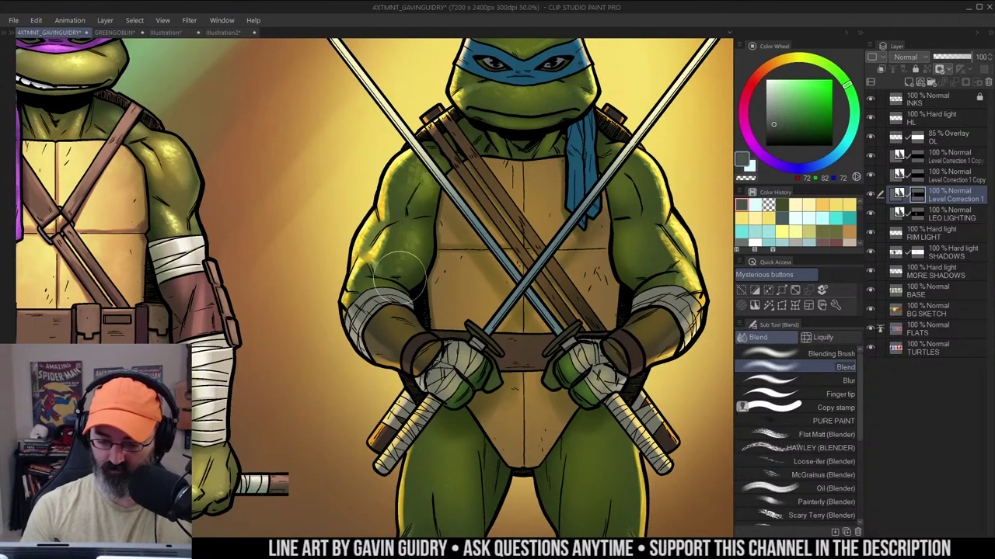
{"action": "key", "text": "alt+space"}
{"action": "left_click", "coordinate": [467, 239]}
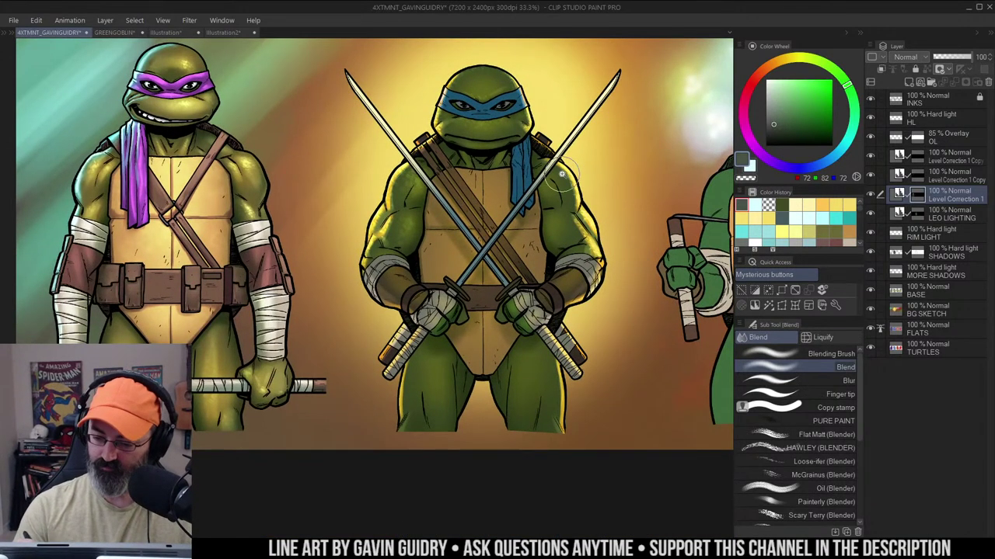
Stipple skin texture on the blue-masked turtle's opposite shoulder, beside the hanging mask tail, and soften it with Blend
{"action": "left_click", "coordinate": [549, 178], "text": "ctrl"}
{"action": "left_click", "coordinate": [549, 178], "text": "ctrl"}
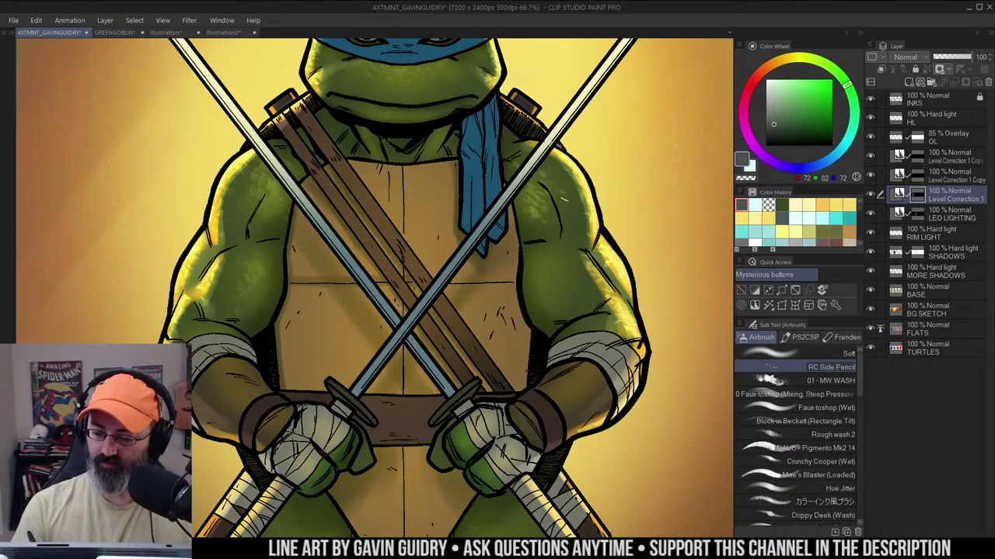
{"action": "key", "text": "j"}
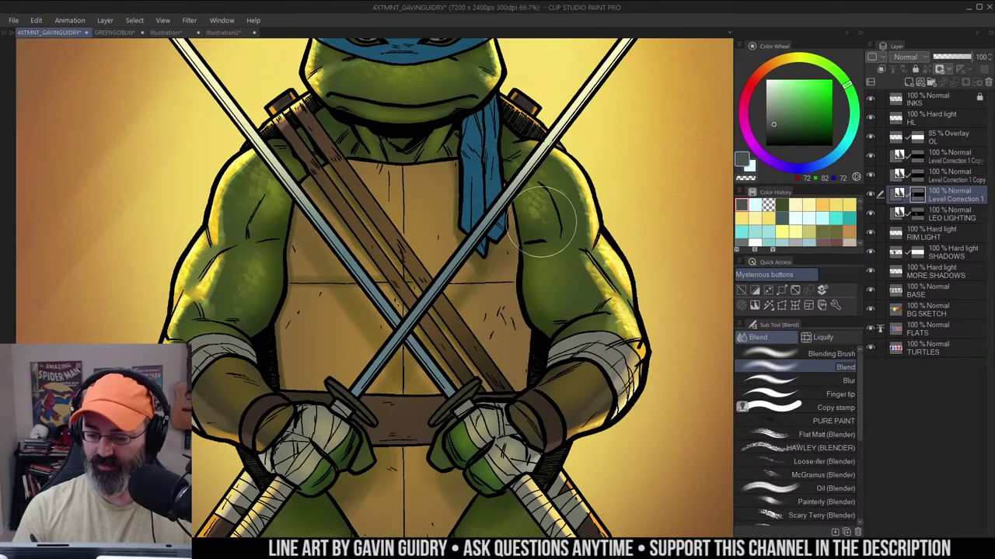
{"action": "scroll", "coordinate": [595, 177], "scroll_direction": "down", "scroll_amount": 2}
{"action": "scroll", "coordinate": [588, 179], "scroll_direction": "up", "scroll_amount": 2}
{"action": "left_click_drag", "start_coordinate": [586, 180], "coordinate": [590, 109]}
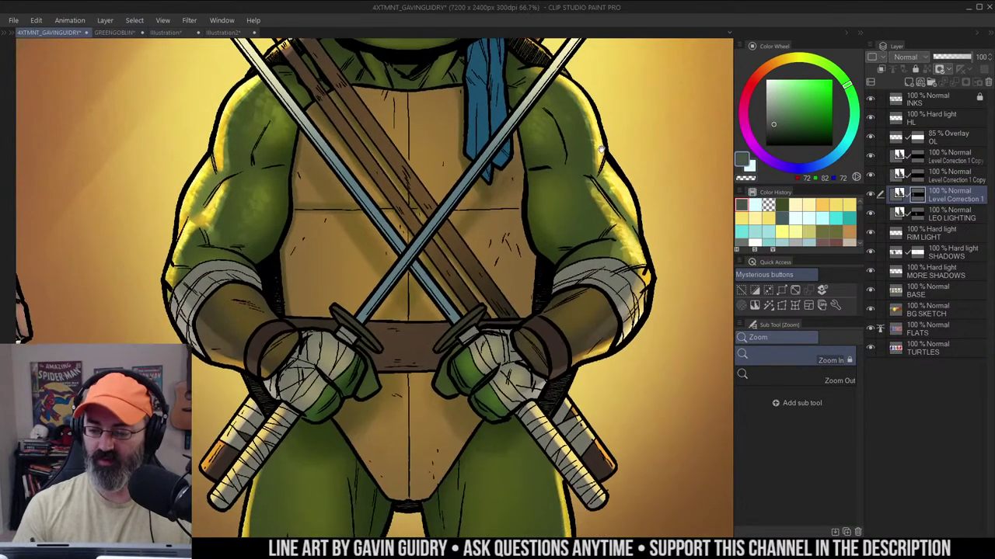
Stipple grainy highlights with RC Side Pencil on the upper arm below that shoulder and soften them with Blend
{"action": "key", "text": "b"}
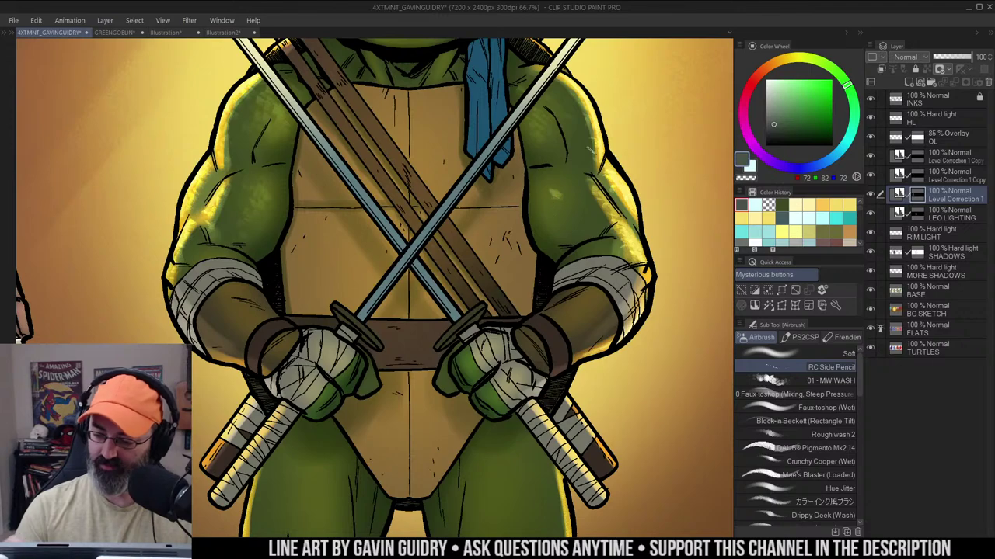
{"action": "mouse_move", "coordinate": [556, 191]}
{"action": "left_mouse_down"}
{"action": "mouse_move", "coordinate": [555, 218]}
{"action": "mouse_move", "coordinate": [543, 212]}
{"action": "mouse_move", "coordinate": [564, 230]}
{"action": "mouse_move", "coordinate": [574, 223]}
{"action": "mouse_move", "coordinate": [566, 195]}
{"action": "mouse_move", "coordinate": [576, 211]}
{"action": "mouse_move", "coordinate": [554, 224]}
{"action": "mouse_move", "coordinate": [583, 233]}
{"action": "left_mouse_up"}
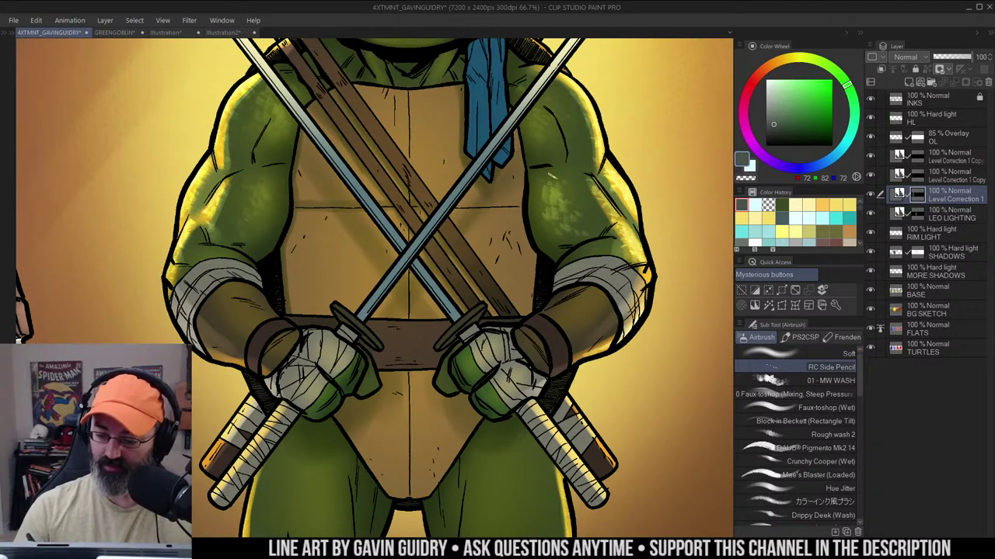
{"action": "key", "text": "j"}
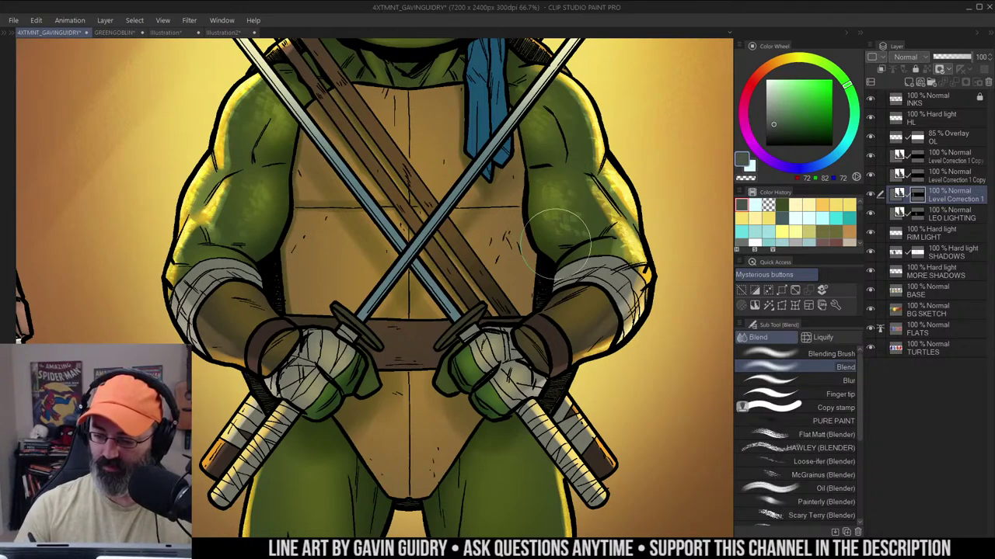
{"action": "key", "text": "slash"}
{"action": "left_click", "coordinate": [615, 180], "text": "alt"}
{"action": "left_click", "coordinate": [619, 179], "text": "alt"}
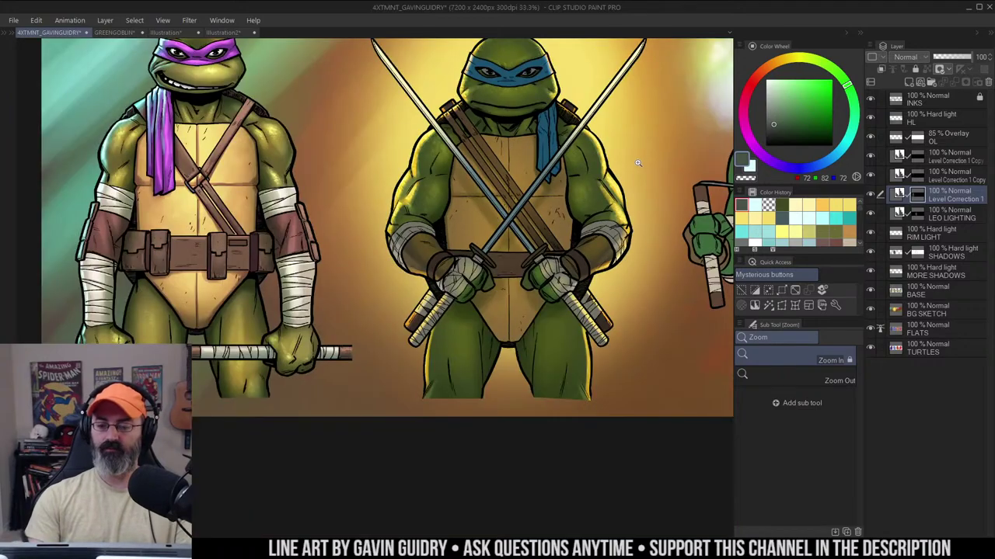
{"action": "left_click_drag", "start_coordinate": [634, 181], "coordinate": [609, 174]}
Stipple skin highlights with RC Side Pencil on the exposed green fingers of both of the blue-masked turtle's hands
{"action": "left_click", "coordinate": [482, 223]}
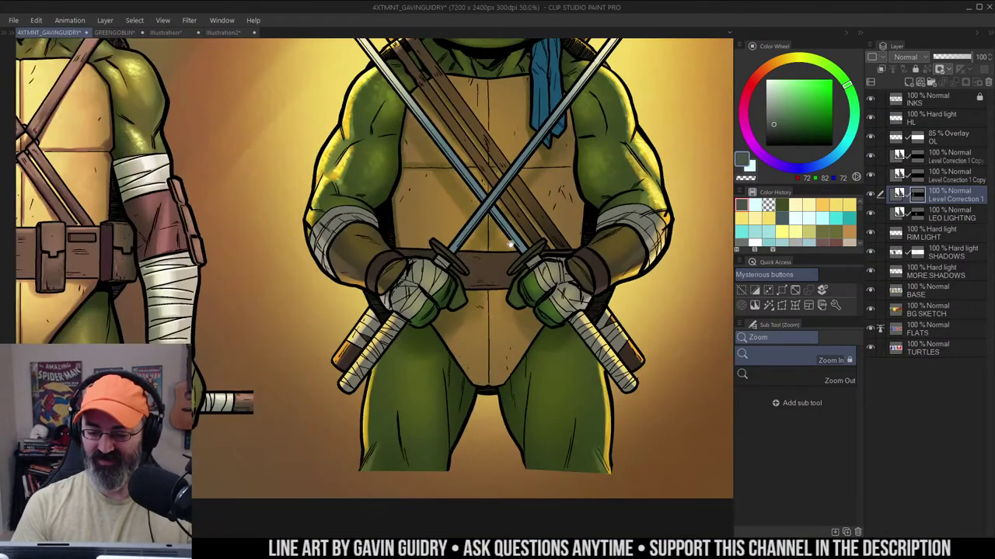
{"action": "scroll", "coordinate": [511, 244], "scroll_direction": "up", "scroll_amount": 2}
{"action": "key", "text": "b"}
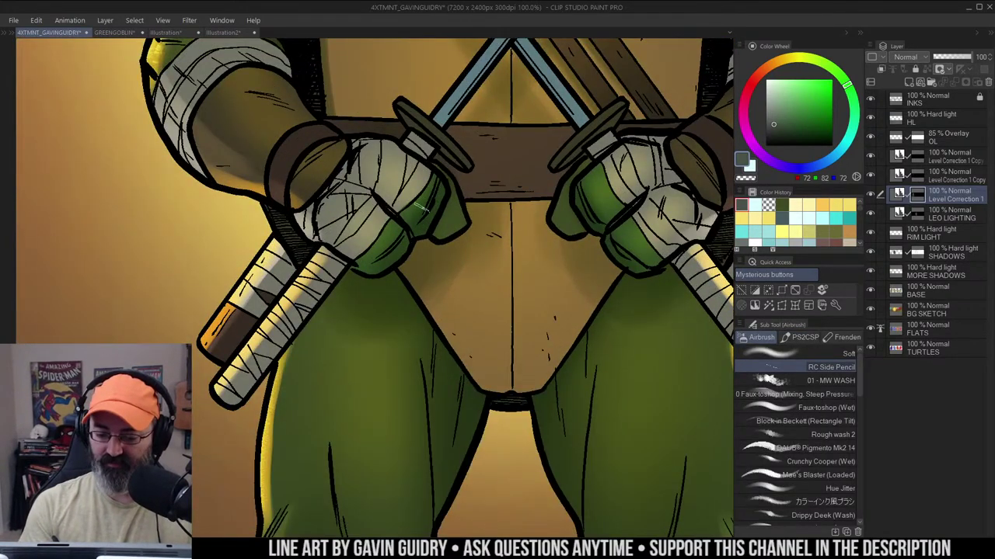
{"action": "key", "text": "w"}
{"action": "key", "text": "b"}
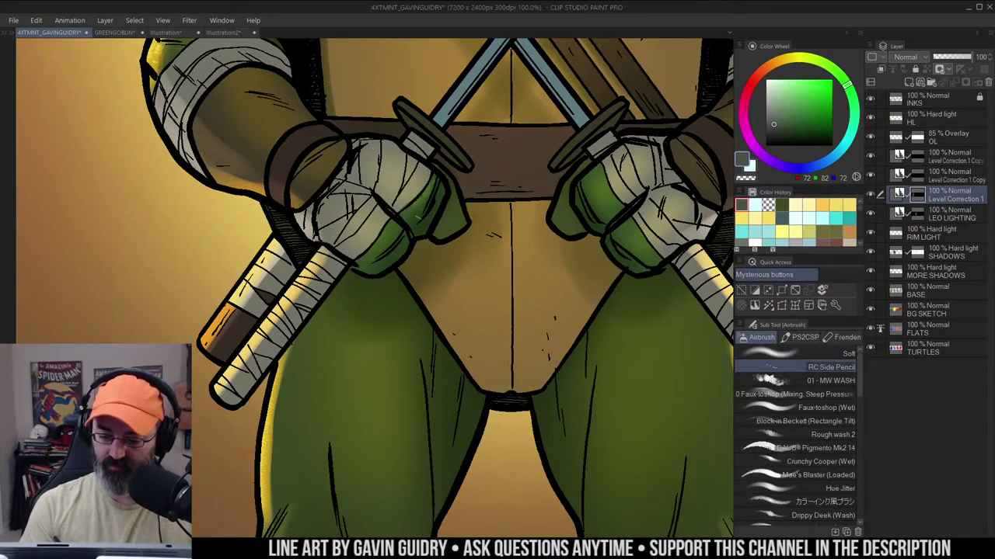
{"action": "left_click_drag", "start_coordinate": [418, 218], "coordinate": [422, 210]}
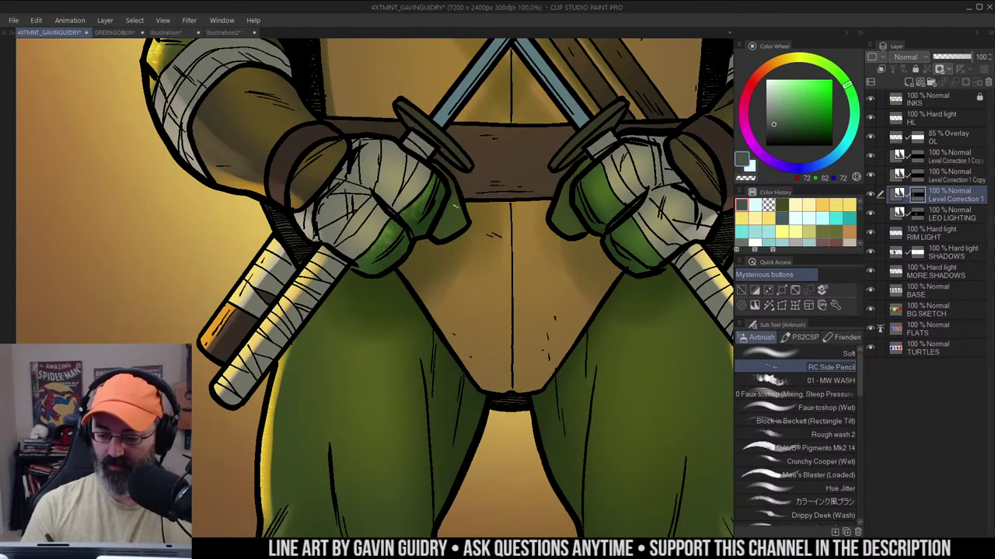
{"action": "mouse_move", "coordinate": [571, 155]}
{"action": "left_mouse_down"}
{"action": "mouse_move", "coordinate": [594, 201]}
{"action": "mouse_move", "coordinate": [580, 166]}
{"action": "mouse_move", "coordinate": [570, 180]}
{"action": "mouse_move", "coordinate": [583, 185]}
{"action": "mouse_move", "coordinate": [577, 165]}
{"action": "left_mouse_up"}
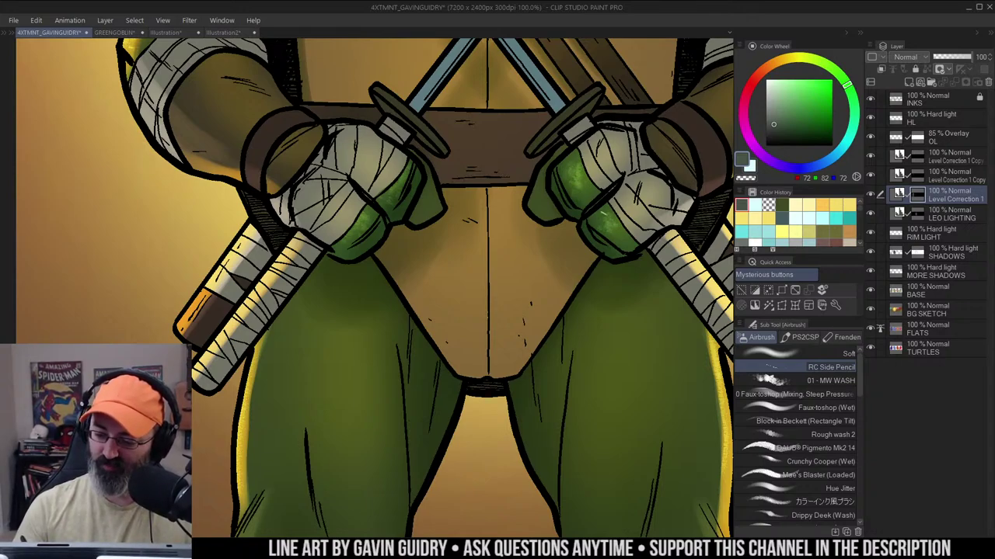
{"action": "key", "text": "slash"}
{"action": "left_click", "coordinate": [497, 196], "text": "alt"}
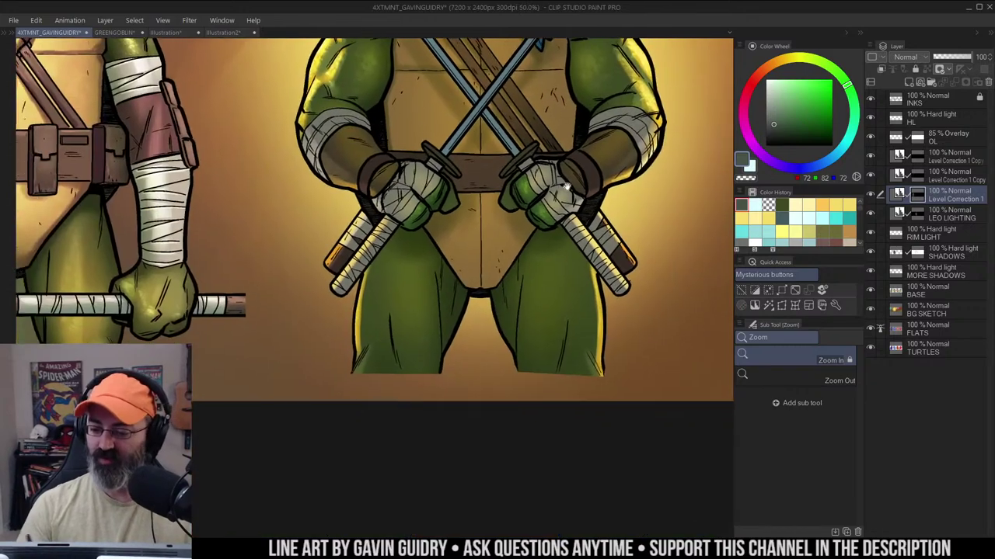
{"action": "left_click", "coordinate": [571, 196], "text": "alt"}
{"action": "left_click_drag", "start_coordinate": [636, 125], "coordinate": [598, 187]}
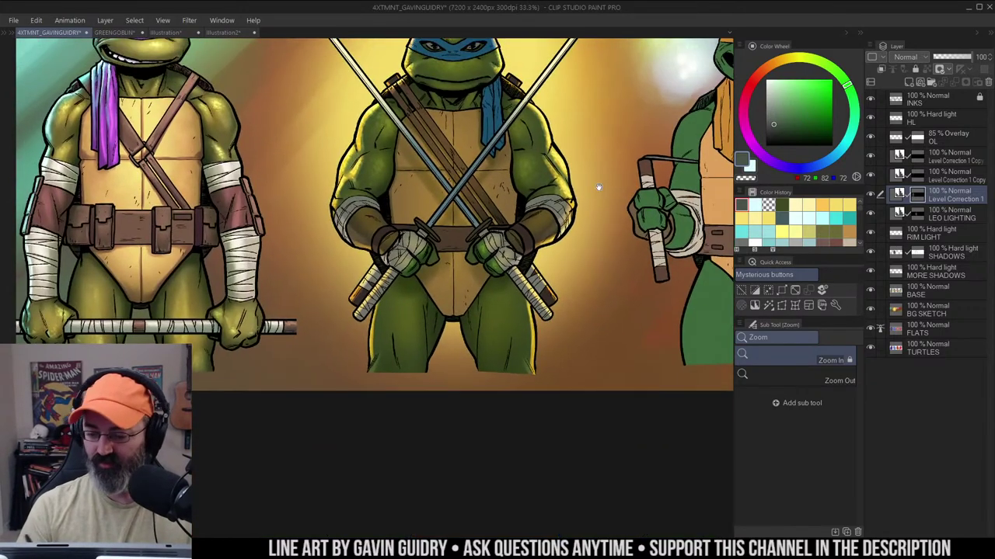
{"action": "left_click", "coordinate": [504, 234]}
Isolate the BASE layer, refill the lassoed hands' bright green areas with the sampled arm green, restore all layers and deselect
{"action": "key", "text": "m"}
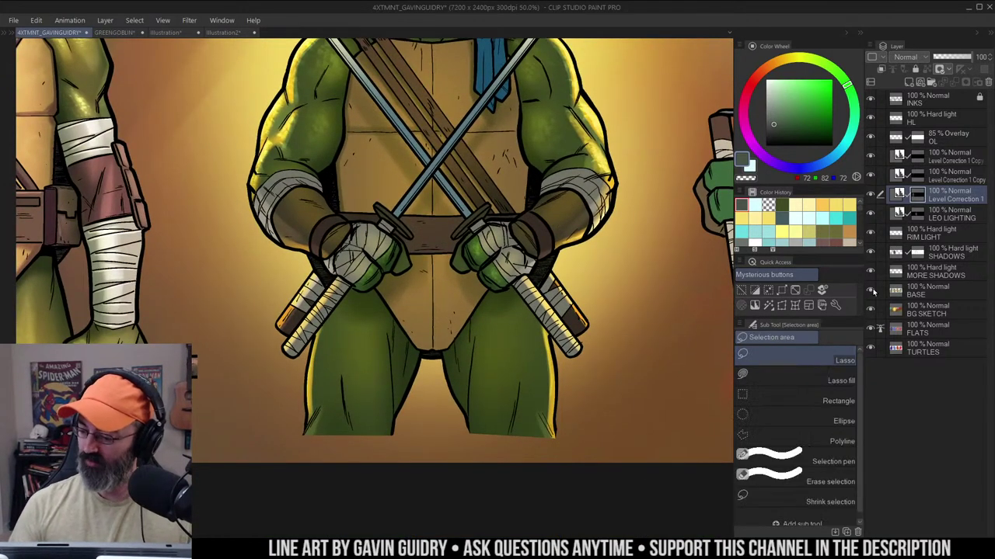
{"action": "left_click", "coordinate": [871, 290], "text": "alt"}
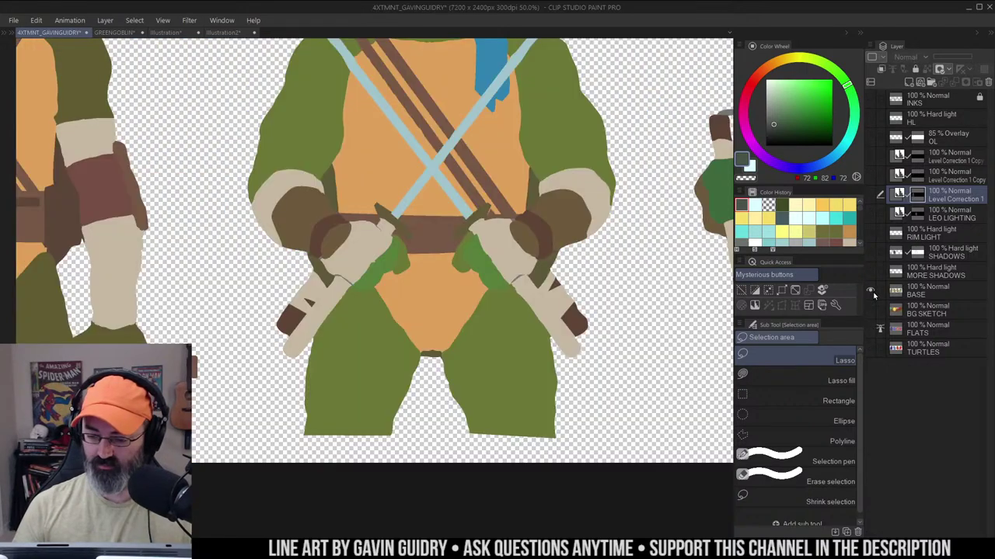
{"action": "left_click", "coordinate": [548, 135], "text": "alt"}
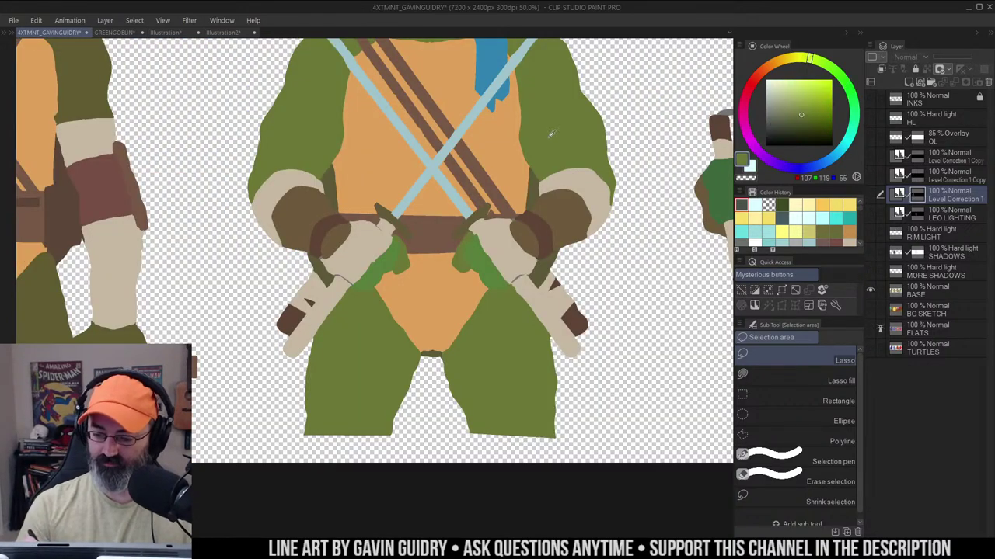
{"action": "mouse_move", "coordinate": [459, 199]}
{"action": "left_mouse_down"}
{"action": "mouse_move", "coordinate": [555, 310]}
{"action": "mouse_move", "coordinate": [512, 222]}
{"action": "left_mouse_up"}
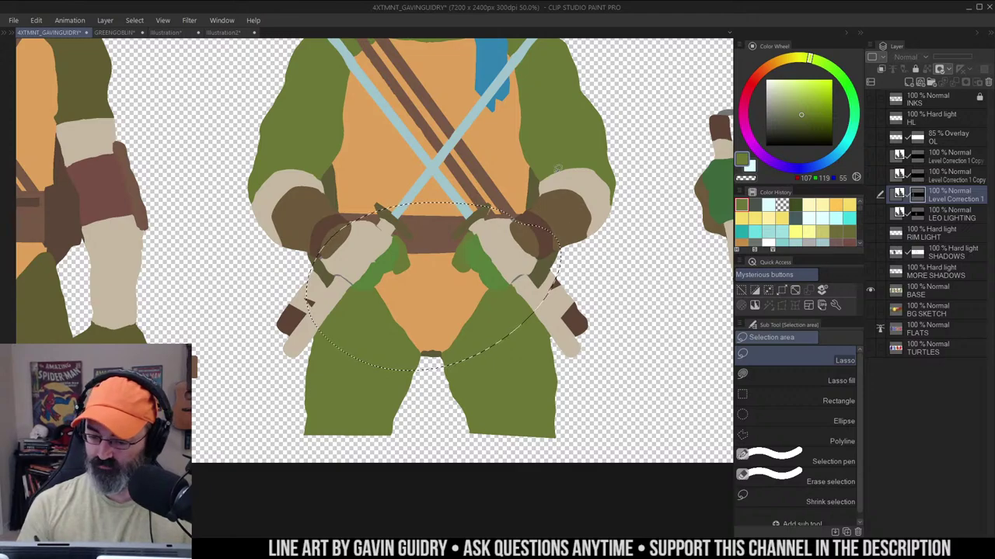
{"action": "key", "text": "g"}
{"action": "left_click", "coordinate": [492, 271], "text": "ctrl+shift"}
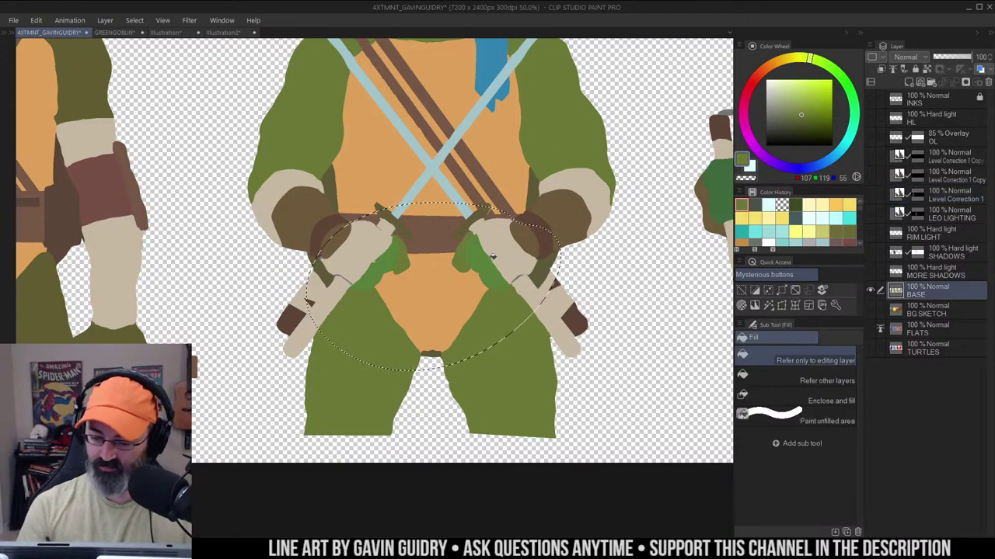
{"action": "left_click", "coordinate": [870, 288], "text": "alt"}
{"action": "key", "text": "m"}
{"action": "key", "text": "ctrl+d"}
Try stippling the thigh nearest the purple-masked turtle with transparent RC Side Pencil strokes on the BASE layer
{"action": "mouse_move", "coordinate": [513, 228]}
{"action": "left_mouse_down"}
{"action": "mouse_move", "coordinate": [491, 270]}
{"action": "mouse_move", "coordinate": [543, 243]}
{"action": "mouse_move", "coordinate": [558, 200]}
{"action": "left_mouse_up"}
{"action": "key", "text": "ctrl+minus"}
{"action": "scroll", "coordinate": [557, 200], "scroll_direction": "up", "scroll_amount": 1}
{"action": "left_click_drag", "start_coordinate": [513, 249], "coordinate": [475, 194]}
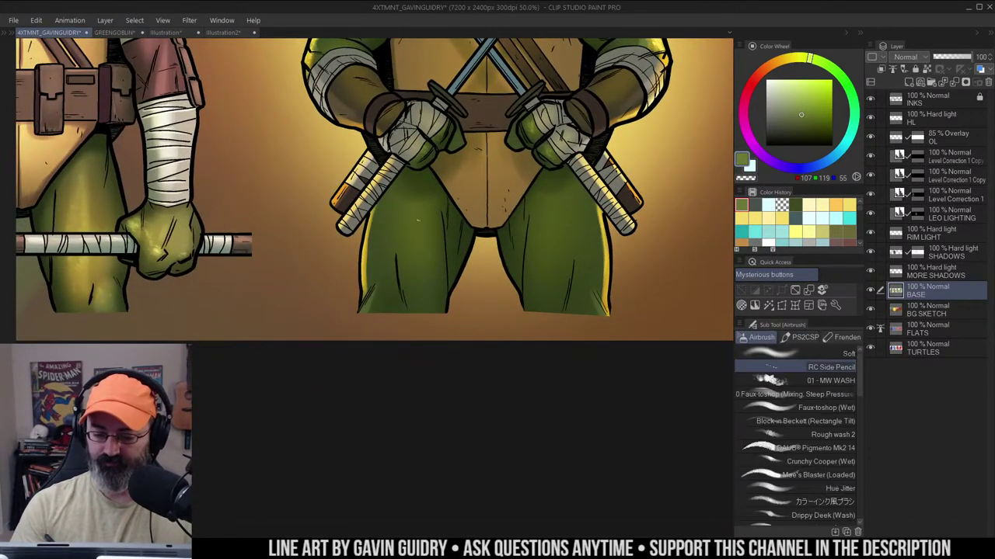
{"action": "scroll", "coordinate": [423, 225], "scroll_direction": "up", "scroll_amount": 1}
{"action": "key", "text": "b"}
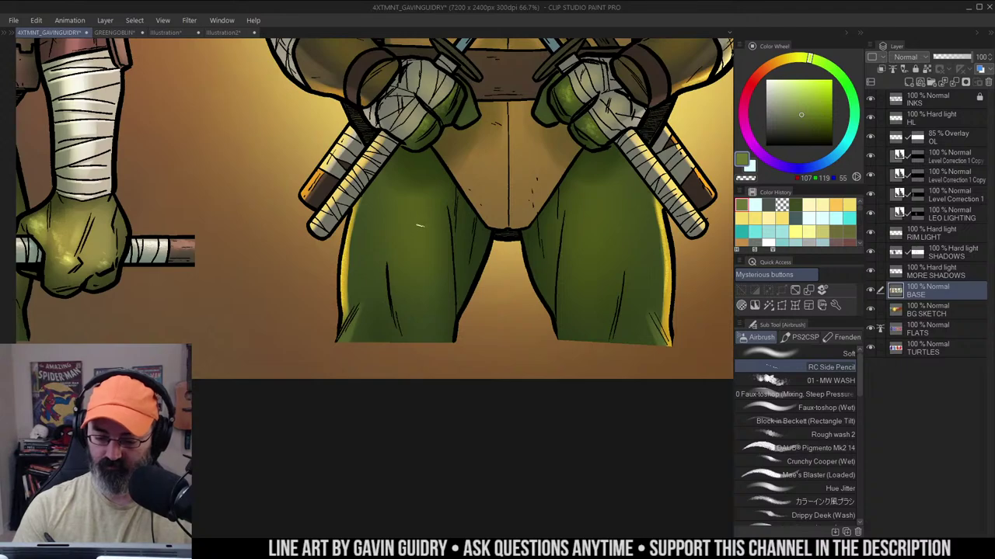
{"action": "key", "text": "c"}
{"action": "left_click_drag", "start_coordinate": [414, 214], "coordinate": [424, 231]}
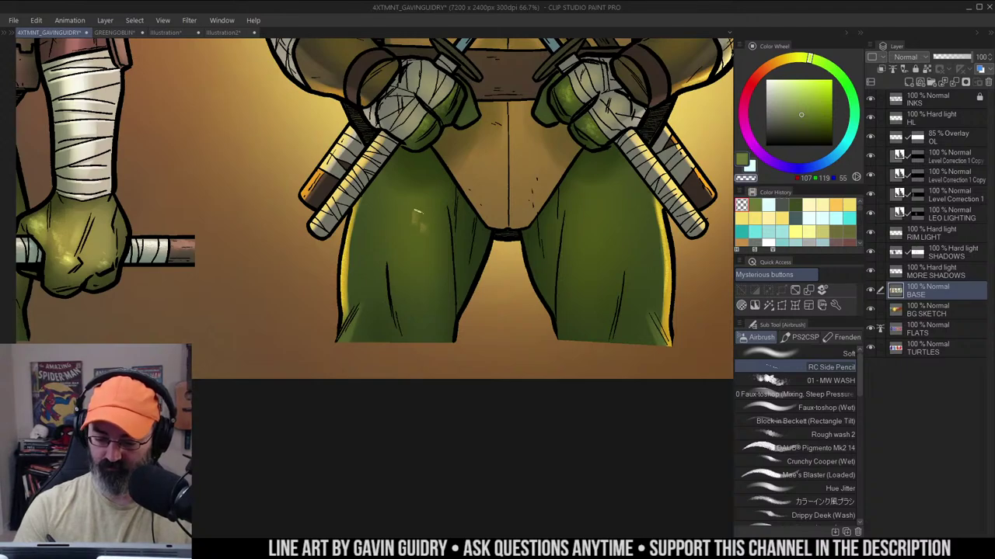
Compare what the RIM LIGHT, LEO LIGHTING and Level Correction 1 layers contribute by toggling their visibility
{"action": "left_click", "coordinate": [931, 211]}
{"action": "key", "text": "slash"}
{"action": "left_click", "coordinate": [637, 245], "text": "alt"}
{"action": "left_click_drag", "start_coordinate": [663, 130], "coordinate": [524, 361]}
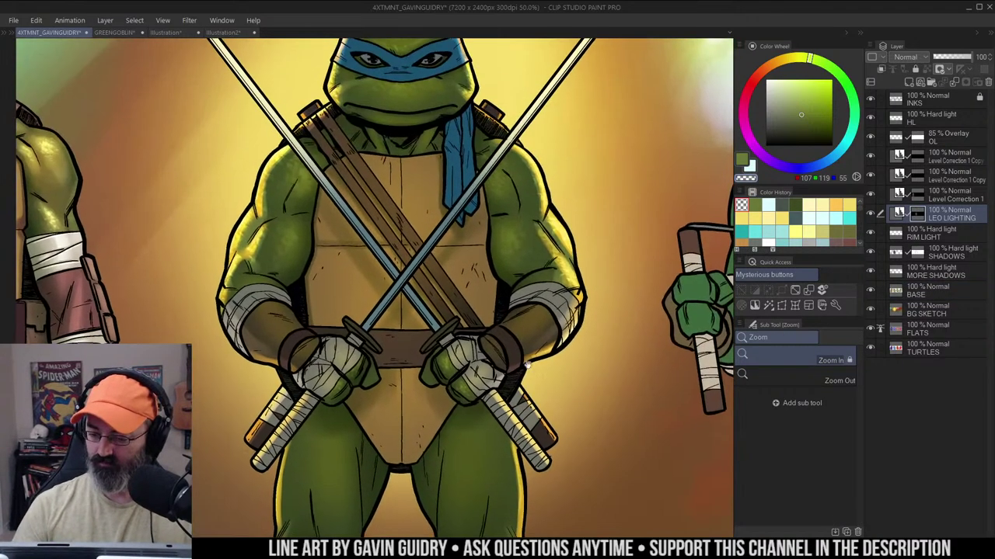
{"action": "left_click", "coordinate": [871, 232]}
{"action": "left_click", "coordinate": [871, 233]}
{"action": "left_click", "coordinate": [871, 215]}
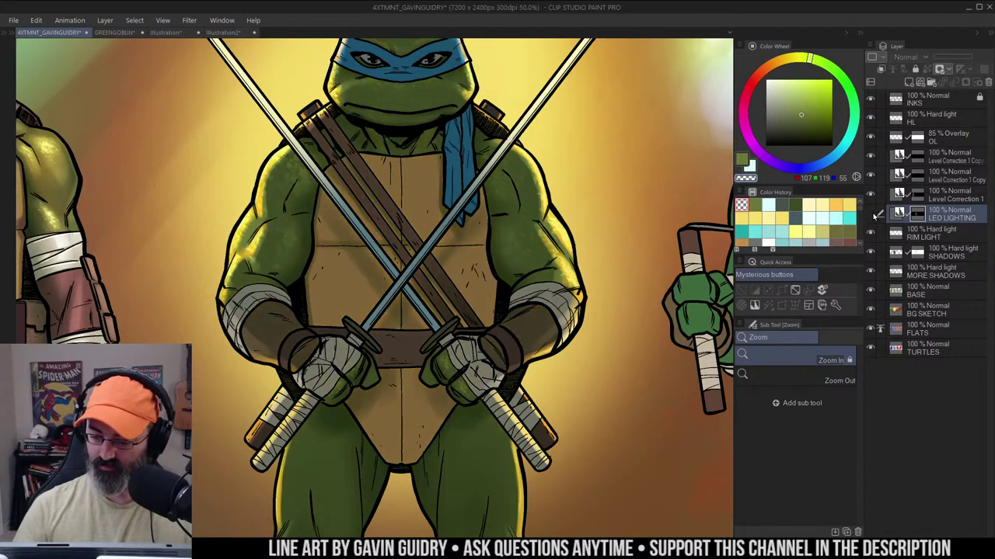
{"action": "left_click", "coordinate": [870, 215]}
{"action": "left_click", "coordinate": [872, 196]}
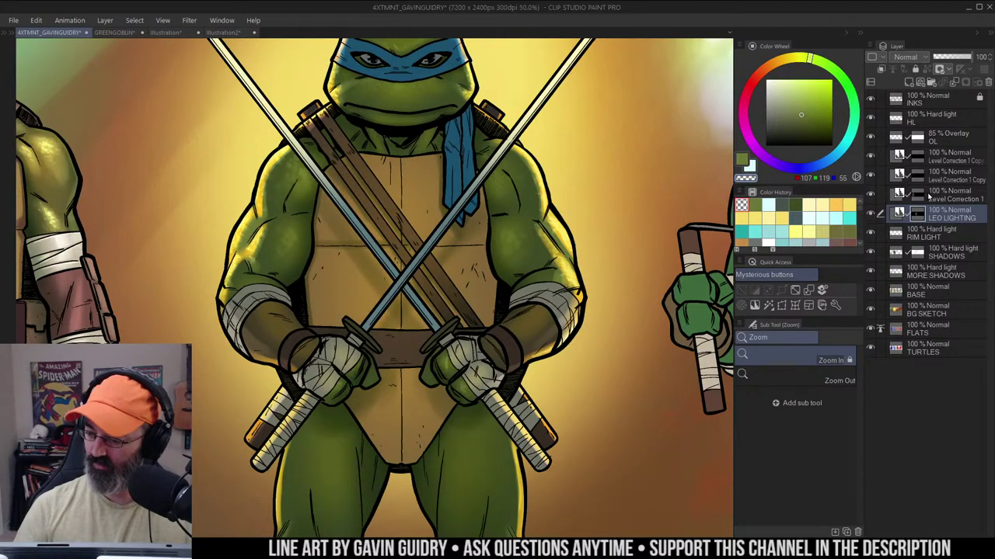
Stipple grainy RC Side Pencil highlights on the Level Correction 1 mask over the thigh nearest the purple-masked turtle
{"action": "left_click", "coordinate": [929, 196]}
{"action": "mouse_move", "coordinate": [487, 373]}
{"action": "left_mouse_down"}
{"action": "mouse_move", "coordinate": [487, 306]}
{"action": "mouse_move", "coordinate": [528, 219]}
{"action": "mouse_move", "coordinate": [618, 132]}
{"action": "left_mouse_up"}
{"action": "left_click", "coordinate": [487, 306]}
{"action": "key", "text": "b"}
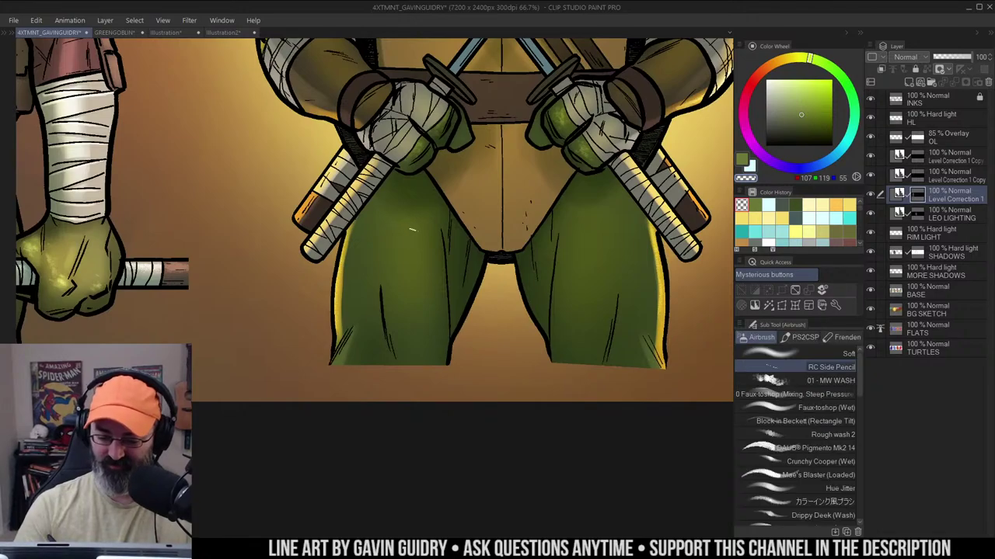
{"action": "mouse_move", "coordinate": [410, 255]}
{"action": "left_mouse_down"}
{"action": "mouse_move", "coordinate": [419, 281]}
{"action": "mouse_move", "coordinate": [397, 242]}
{"action": "mouse_move", "coordinate": [399, 287]}
{"action": "mouse_move", "coordinate": [419, 290]}
{"action": "mouse_move", "coordinate": [398, 308]}
{"action": "mouse_move", "coordinate": [405, 318]}
{"action": "mouse_move", "coordinate": [401, 280]}
{"action": "mouse_move", "coordinate": [405, 329]}
{"action": "left_mouse_up"}
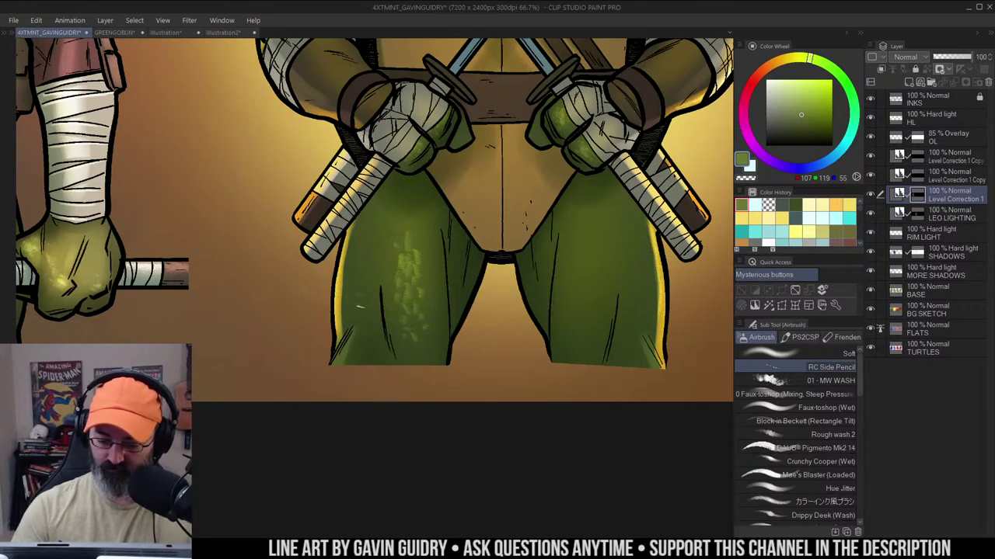
{"action": "mouse_move", "coordinate": [362, 259]}
{"action": "left_mouse_down"}
{"action": "mouse_move", "coordinate": [430, 282]}
{"action": "mouse_move", "coordinate": [397, 257]}
{"action": "mouse_move", "coordinate": [386, 270]}
{"action": "mouse_move", "coordinate": [397, 242]}
{"action": "left_mouse_up"}
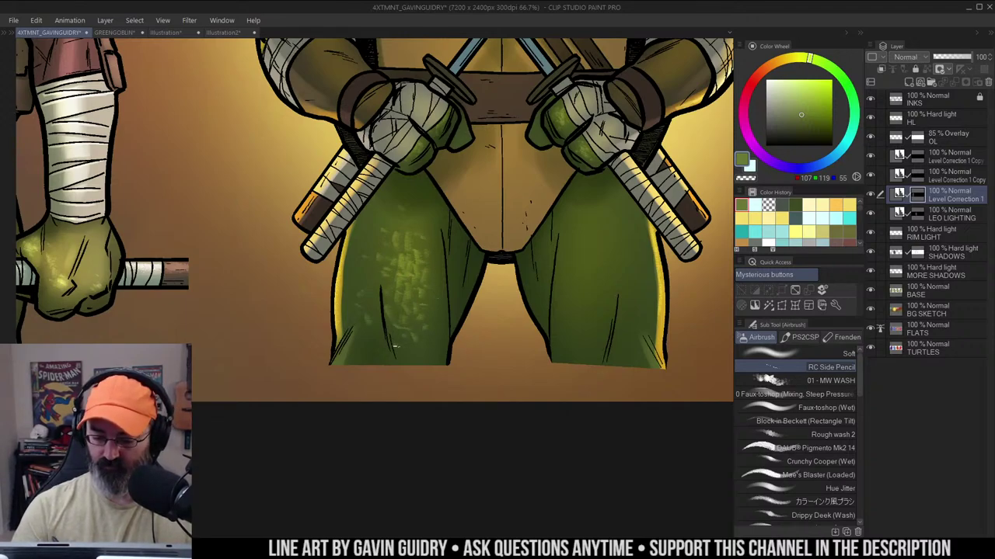
Stipple matching grainy highlights down the blue-masked turtle's other thigh, and switch to the Blend tool for softening
{"action": "mouse_move", "coordinate": [593, 234]}
{"action": "left_mouse_down"}
{"action": "mouse_move", "coordinate": [590, 296]}
{"action": "mouse_move", "coordinate": [599, 266]}
{"action": "mouse_move", "coordinate": [587, 226]}
{"action": "mouse_move", "coordinate": [585, 255]}
{"action": "left_mouse_up"}
{"action": "left_click_drag", "start_coordinate": [601, 260], "coordinate": [600, 276]}
{"action": "mouse_move", "coordinate": [595, 282]}
{"action": "left_mouse_down"}
{"action": "mouse_move", "coordinate": [586, 315]}
{"action": "mouse_move", "coordinate": [602, 297]}
{"action": "left_mouse_up"}
{"action": "mouse_move", "coordinate": [601, 299]}
{"action": "left_mouse_down"}
{"action": "mouse_move", "coordinate": [572, 285]}
{"action": "mouse_move", "coordinate": [577, 320]}
{"action": "mouse_move", "coordinate": [598, 330]}
{"action": "mouse_move", "coordinate": [608, 288]}
{"action": "mouse_move", "coordinate": [602, 250]}
{"action": "mouse_move", "coordinate": [580, 244]}
{"action": "mouse_move", "coordinate": [587, 219]}
{"action": "mouse_move", "coordinate": [610, 282]}
{"action": "left_mouse_up"}
{"action": "mouse_move", "coordinate": [603, 223]}
{"action": "left_mouse_down"}
{"action": "mouse_move", "coordinate": [596, 263]}
{"action": "mouse_move", "coordinate": [611, 275]}
{"action": "mouse_move", "coordinate": [578, 274]}
{"action": "mouse_move", "coordinate": [570, 292]}
{"action": "mouse_move", "coordinate": [589, 322]}
{"action": "left_mouse_up"}
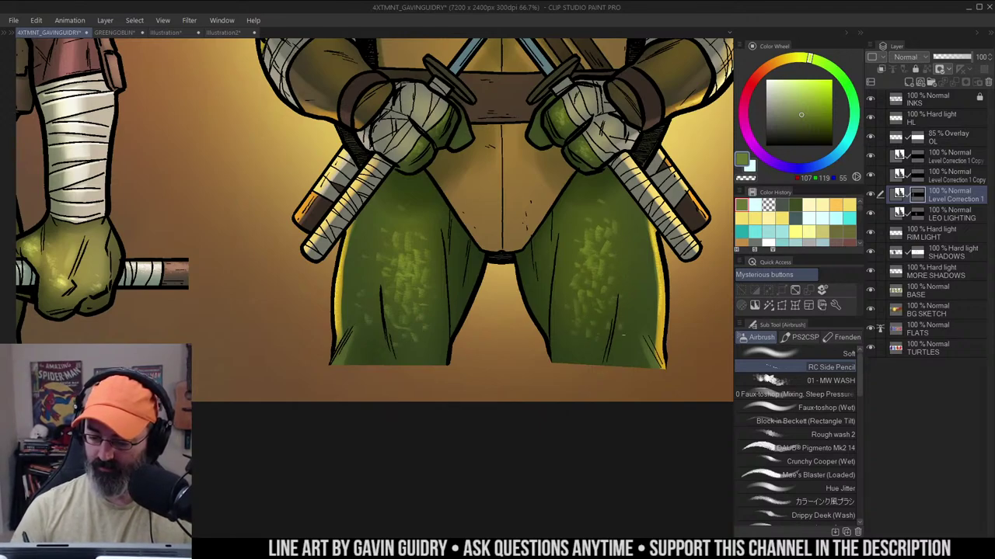
{"action": "key", "text": "j"}
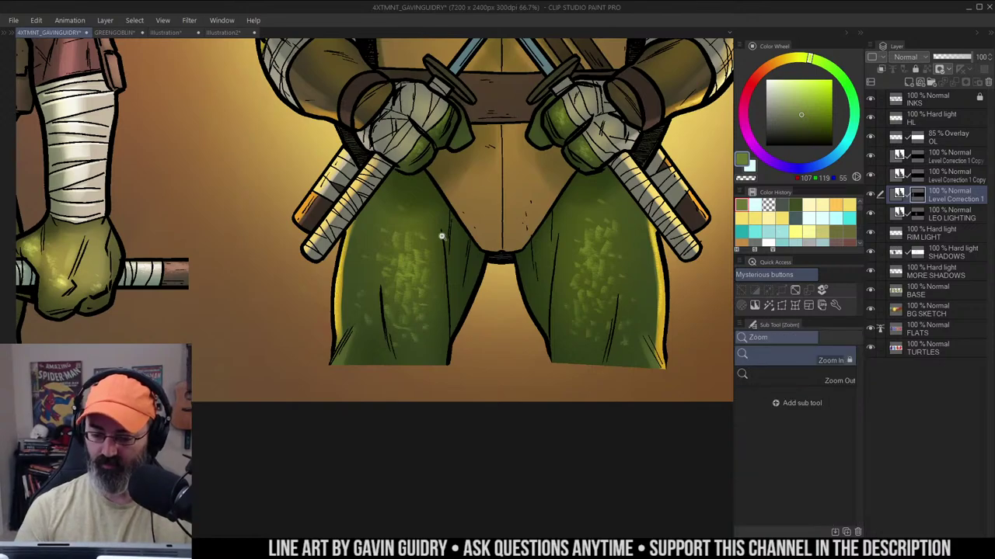
Soften the stippled highlights on both of the blue-masked turtle's thighs with the Blend tool
{"action": "mouse_move", "coordinate": [412, 205]}
{"action": "left_mouse_down"}
{"action": "mouse_move", "coordinate": [432, 234]}
{"action": "mouse_move", "coordinate": [388, 224]}
{"action": "mouse_move", "coordinate": [381, 261]}
{"action": "mouse_move", "coordinate": [393, 240]}
{"action": "mouse_move", "coordinate": [360, 291]}
{"action": "mouse_move", "coordinate": [393, 328]}
{"action": "mouse_move", "coordinate": [414, 304]}
{"action": "mouse_move", "coordinate": [406, 238]}
{"action": "mouse_move", "coordinate": [428, 254]}
{"action": "mouse_move", "coordinate": [437, 332]}
{"action": "mouse_move", "coordinate": [421, 357]}
{"action": "mouse_move", "coordinate": [421, 251]}
{"action": "mouse_move", "coordinate": [410, 353]}
{"action": "mouse_move", "coordinate": [363, 302]}
{"action": "mouse_move", "coordinate": [397, 265]}
{"action": "mouse_move", "coordinate": [373, 362]}
{"action": "mouse_move", "coordinate": [375, 391]}
{"action": "left_mouse_up"}
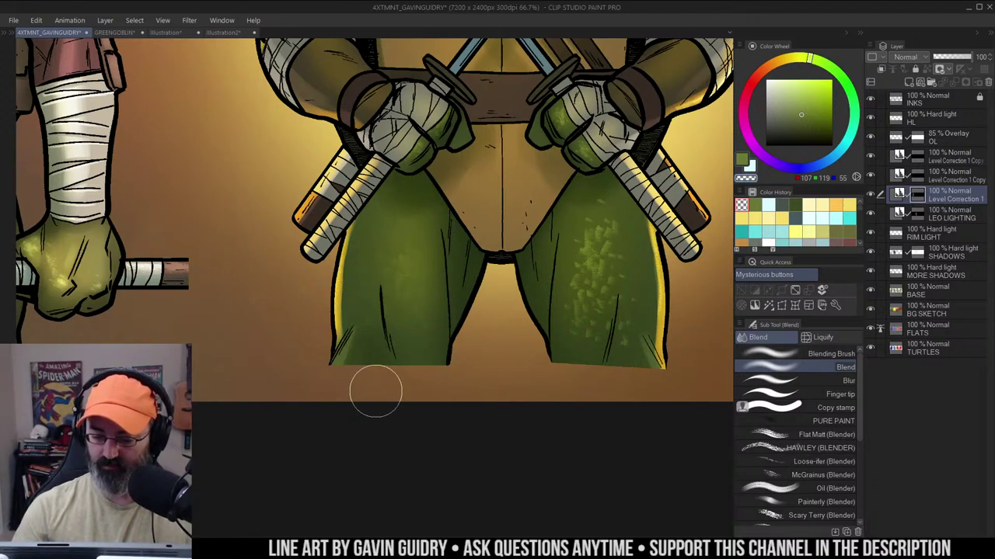
{"action": "mouse_move", "coordinate": [589, 229]}
{"action": "left_mouse_down"}
{"action": "mouse_move", "coordinate": [617, 244]}
{"action": "mouse_move", "coordinate": [615, 290]}
{"action": "mouse_move", "coordinate": [579, 243]}
{"action": "mouse_move", "coordinate": [572, 325]}
{"action": "mouse_move", "coordinate": [599, 329]}
{"action": "mouse_move", "coordinate": [616, 287]}
{"action": "mouse_move", "coordinate": [622, 352]}
{"action": "mouse_move", "coordinate": [619, 232]}
{"action": "mouse_move", "coordinate": [592, 227]}
{"action": "mouse_move", "coordinate": [591, 214]}
{"action": "mouse_move", "coordinate": [629, 265]}
{"action": "mouse_move", "coordinate": [617, 311]}
{"action": "mouse_move", "coordinate": [602, 227]}
{"action": "mouse_move", "coordinate": [565, 297]}
{"action": "mouse_move", "coordinate": [596, 211]}
{"action": "mouse_move", "coordinate": [608, 237]}
{"action": "left_mouse_up"}
{"action": "key", "text": "/"}
{"action": "left_click", "coordinate": [602, 243], "text": "alt"}
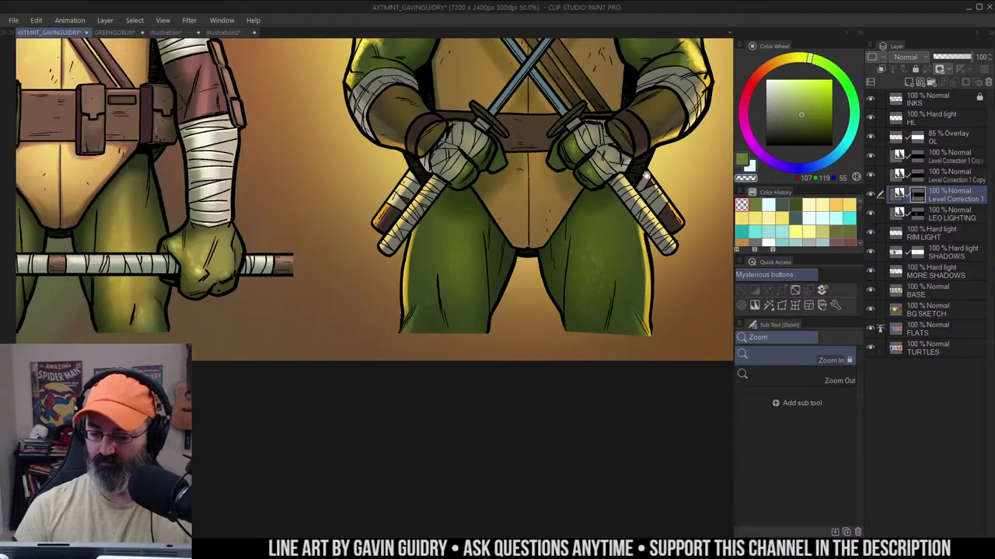
Examine the blended thigh texture at several magnifications and compare the blue-masked turtle with the neighbouring figures
{"action": "left_click_drag", "start_coordinate": [652, 180], "coordinate": [566, 233]}
{"action": "left_click", "coordinate": [569, 250], "text": "alt"}
{"action": "left_click_drag", "start_coordinate": [662, 114], "coordinate": [621, 202]}
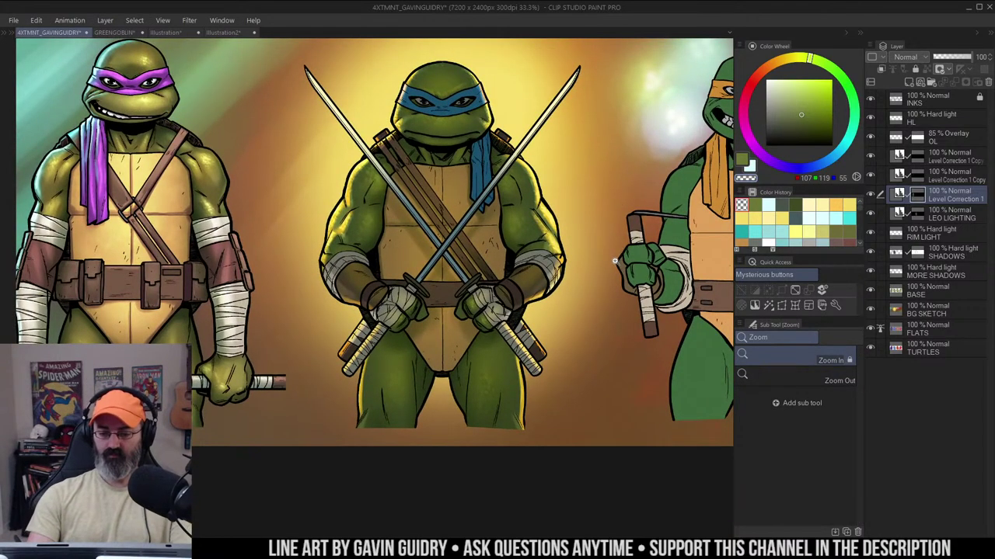
{"action": "mouse_move", "coordinate": [563, 162]}
{"action": "left_mouse_down"}
{"action": "mouse_move", "coordinate": [565, 171]}
{"action": "mouse_move", "coordinate": [600, 133]}
{"action": "mouse_move", "coordinate": [559, 167]}
{"action": "left_mouse_up"}
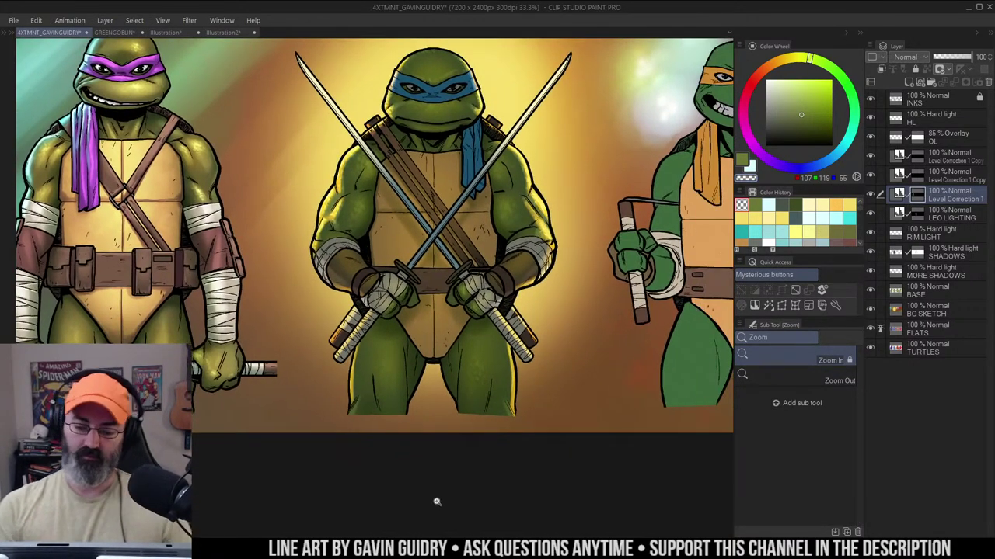
{"action": "left_click", "coordinate": [513, 175], "text": "alt"}
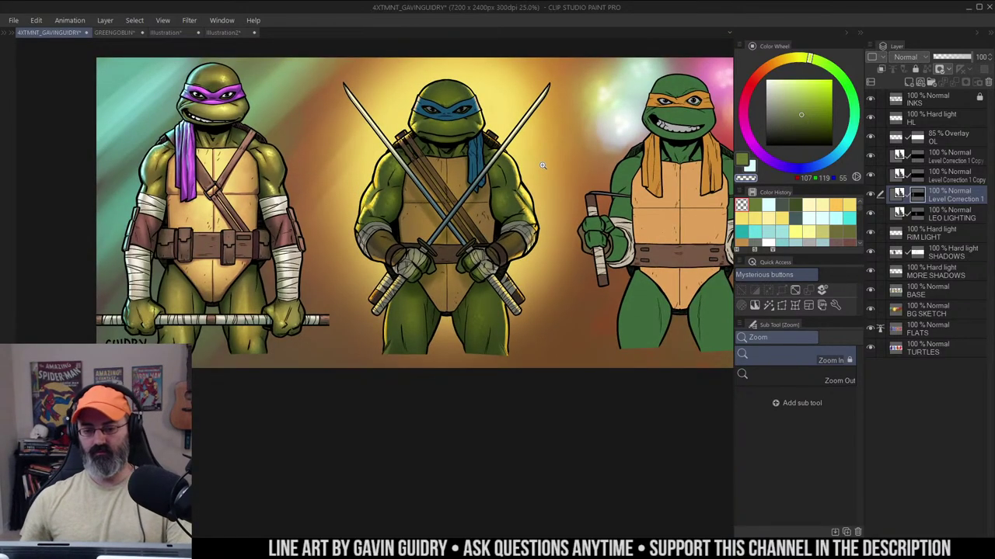
{"action": "left_click", "coordinate": [491, 136]}
{"action": "mouse_move", "coordinate": [511, 144]}
{"action": "left_mouse_down"}
{"action": "mouse_move", "coordinate": [513, 163]}
{"action": "mouse_move", "coordinate": [535, 137]}
{"action": "left_mouse_up"}
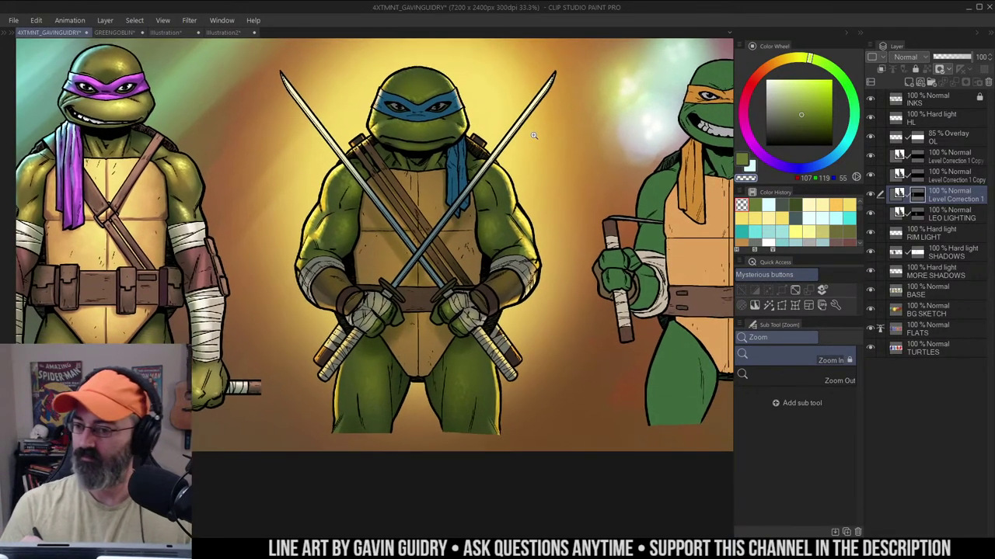
{"action": "key", "text": "m"}
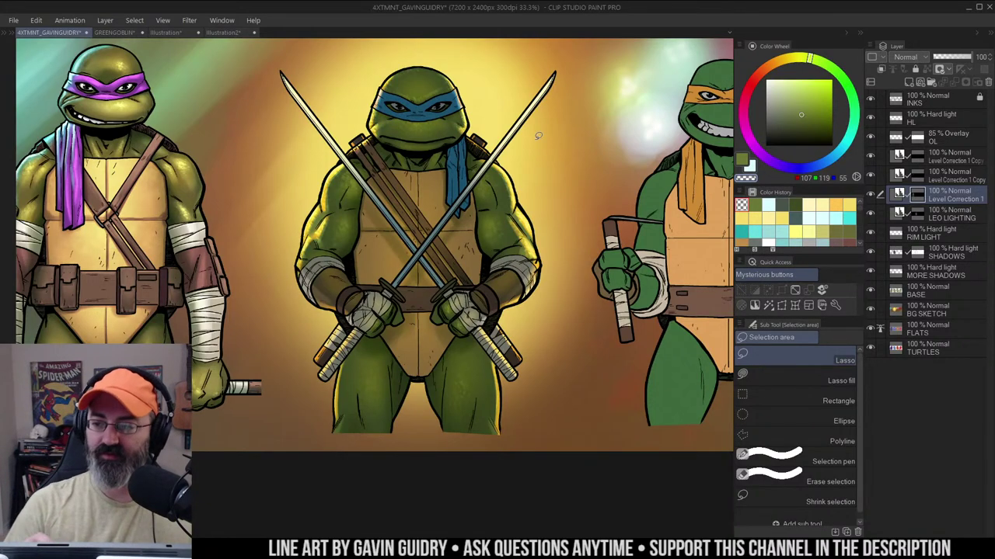
{"action": "left_click_drag", "start_coordinate": [552, 134], "coordinate": [581, 149]}
{"action": "key", "text": "/"}
{"action": "left_click", "coordinate": [447, 136]}
{"action": "left_click_drag", "start_coordinate": [488, 155], "coordinate": [534, 176]}
{"action": "key", "text": "w"}
{"action": "left_click", "coordinate": [433, 155]}
{"action": "key", "text": "/"}
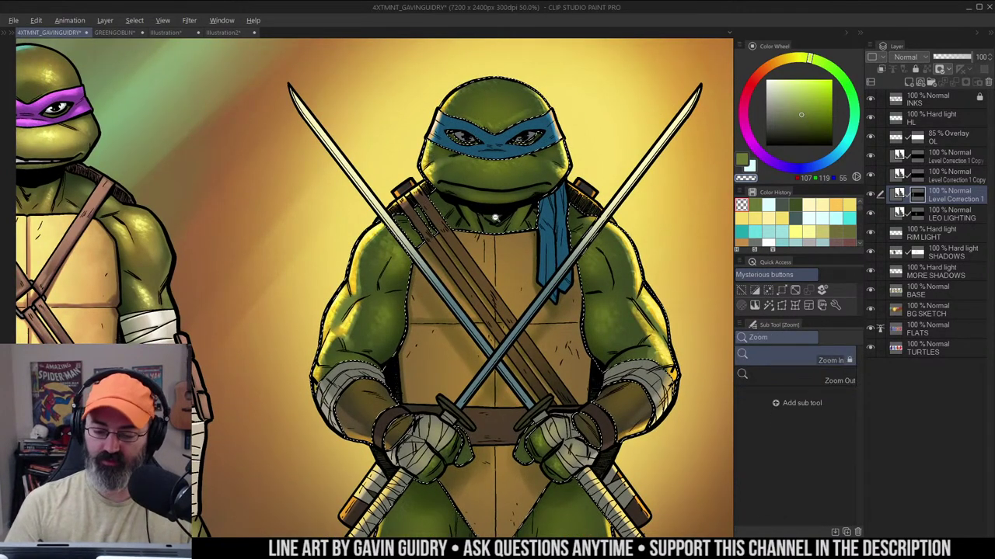
{"action": "left_click", "coordinate": [495, 219], "text": "alt"}
{"action": "left_click", "coordinate": [553, 191]}
{"action": "key", "text": "ctrl+d"}
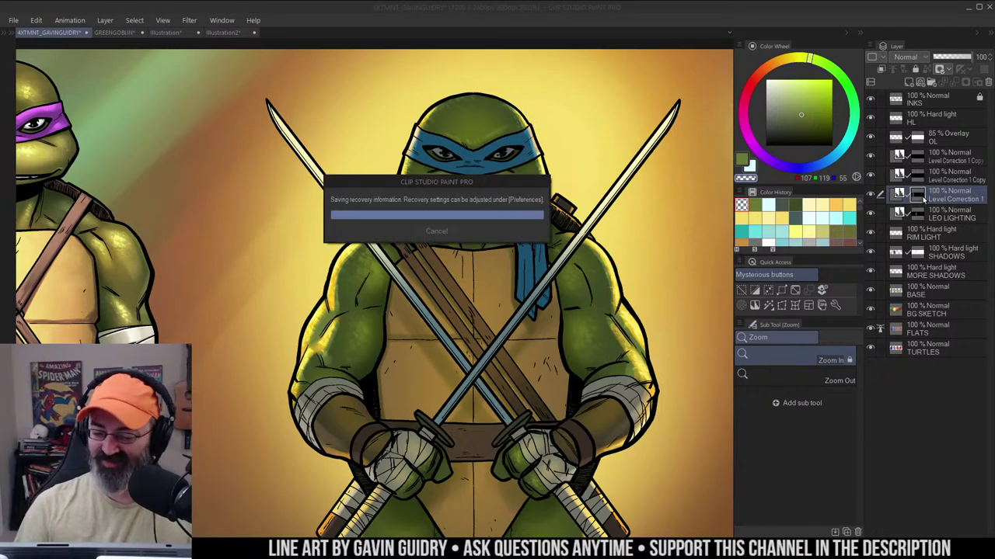
On the RIM LIGHT layer, brush a pale cream (244, 249, 224) RC Side Pencil highlight along the blue-masked turtle's upper head edge
{"action": "left_click", "coordinate": [526, 160]}
{"action": "left_click", "coordinate": [536, 194]}
{"action": "key", "text": "b"}
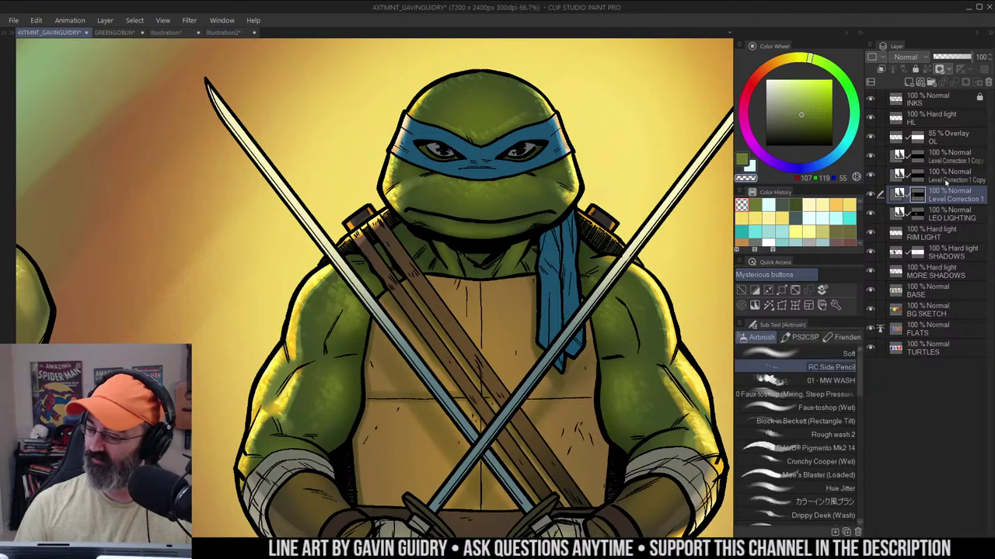
{"action": "left_click", "coordinate": [897, 234]}
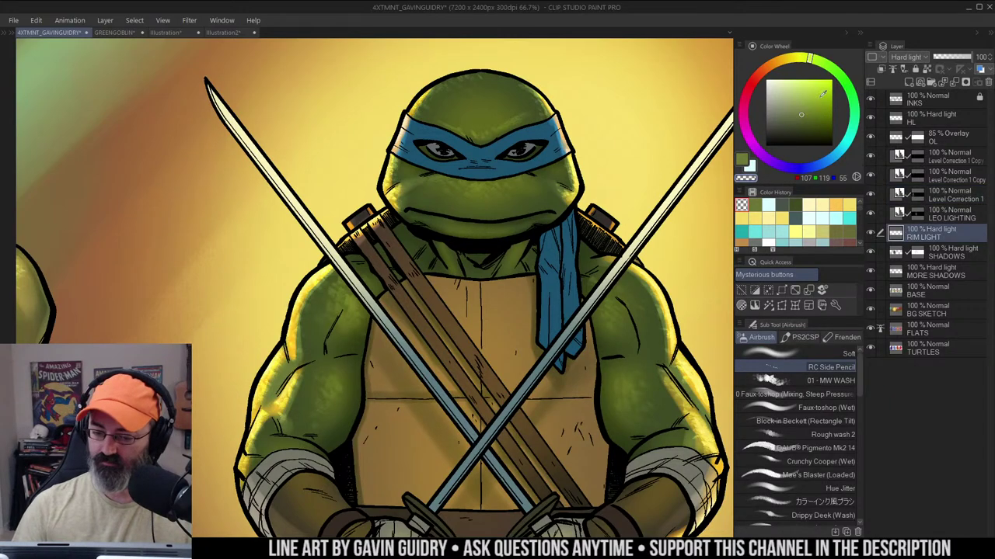
{"action": "left_click", "coordinate": [773, 80]}
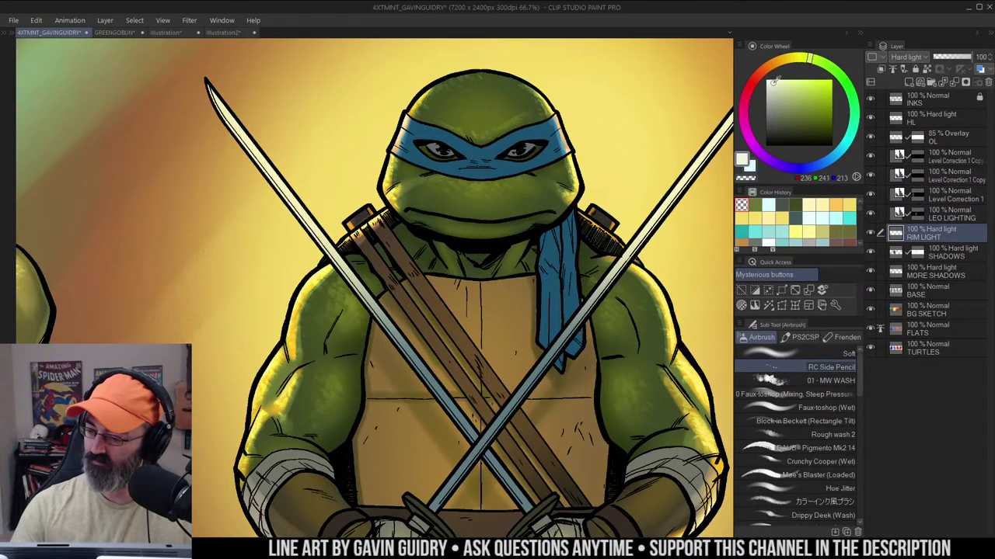
{"action": "left_click_drag", "start_coordinate": [409, 111], "coordinate": [432, 89]}
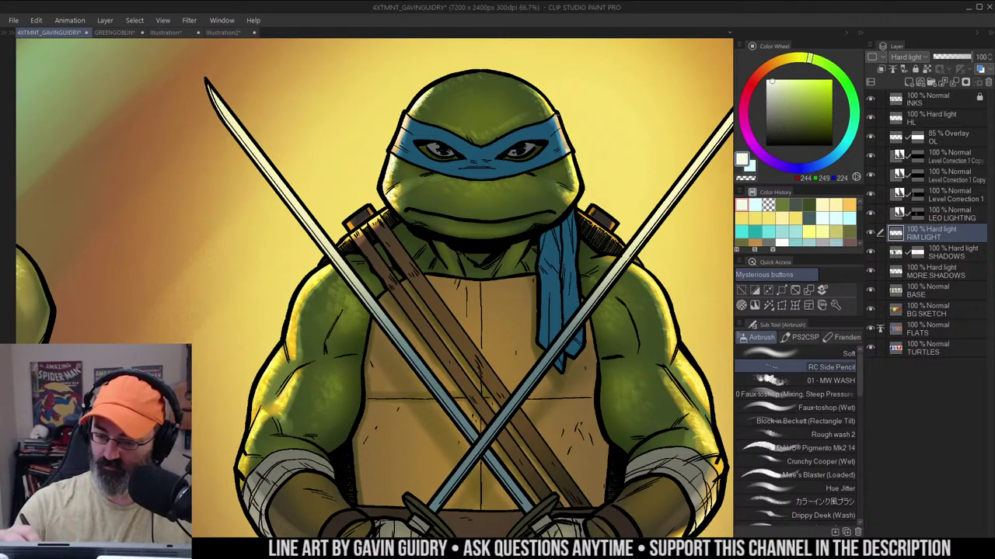
Auto-select the blue mask's outer end and the adjoining face area, and brush pale rim light along that side of the head
{"action": "key", "text": "w"}
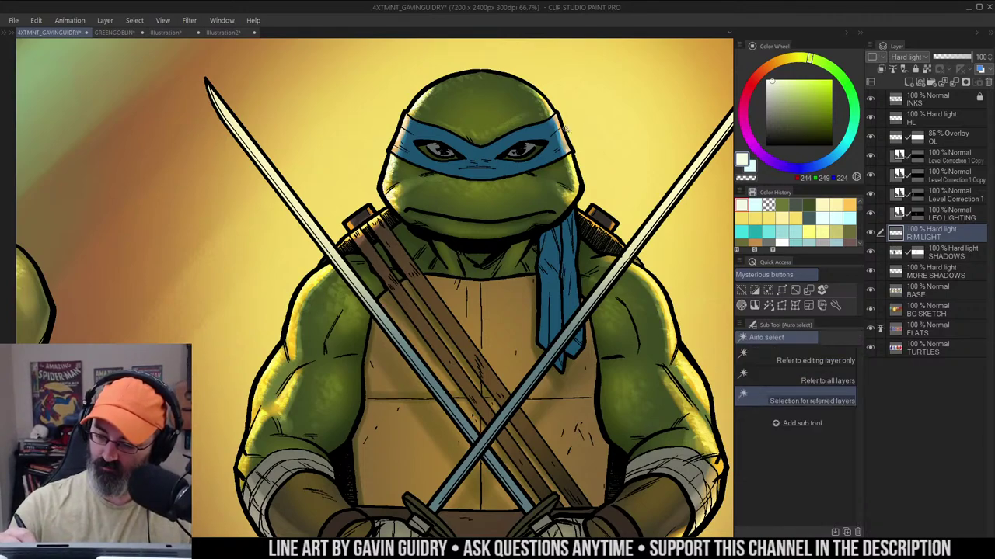
{"action": "left_click", "coordinate": [562, 127]}
{"action": "key", "text": "b"}
{"action": "mouse_move", "coordinate": [556, 115]}
{"action": "left_mouse_down"}
{"action": "mouse_move", "coordinate": [578, 185]}
{"action": "mouse_move", "coordinate": [566, 198]}
{"action": "mouse_move", "coordinate": [575, 195]}
{"action": "left_mouse_up"}
{"action": "key", "text": "w"}
{"action": "left_click", "coordinate": [577, 164]}
{"action": "key", "text": "b"}
{"action": "key", "text": "alt+space"}
Brush pale rim light along the blue-masked turtle's shoulder and upper arm nearest the purple-masked turtle
{"action": "left_click", "coordinate": [592, 168], "text": "alt"}
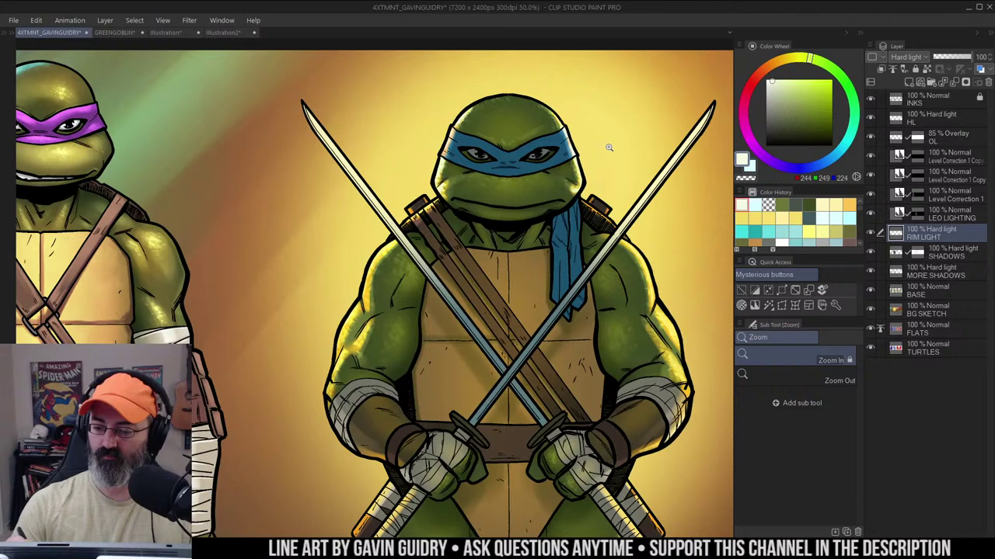
{"action": "left_click", "coordinate": [590, 184], "text": "ctrl"}
{"action": "left_click", "coordinate": [610, 161], "text": "alt"}
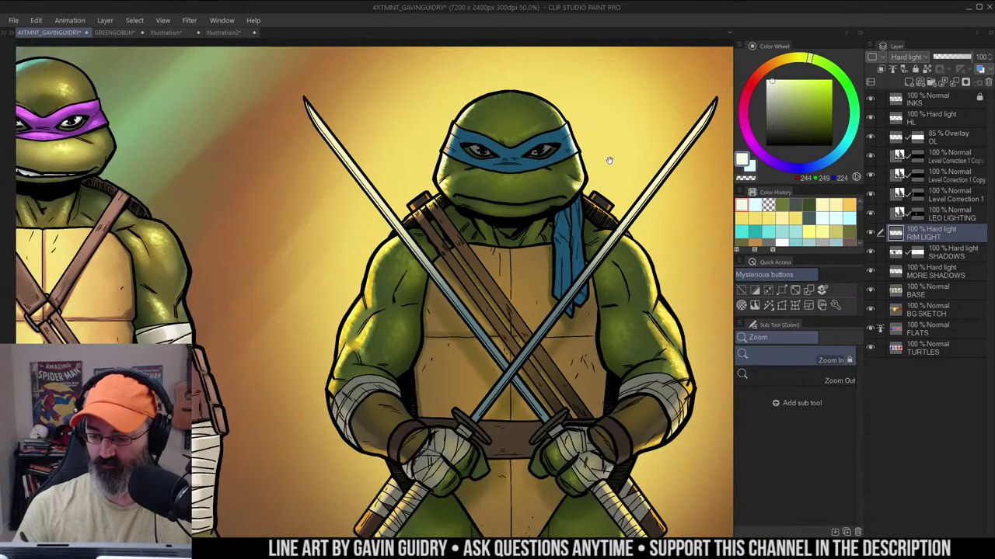
{"action": "left_click", "coordinate": [589, 174], "text": "alt"}
{"action": "left_click_drag", "start_coordinate": [588, 192], "coordinate": [555, 155]}
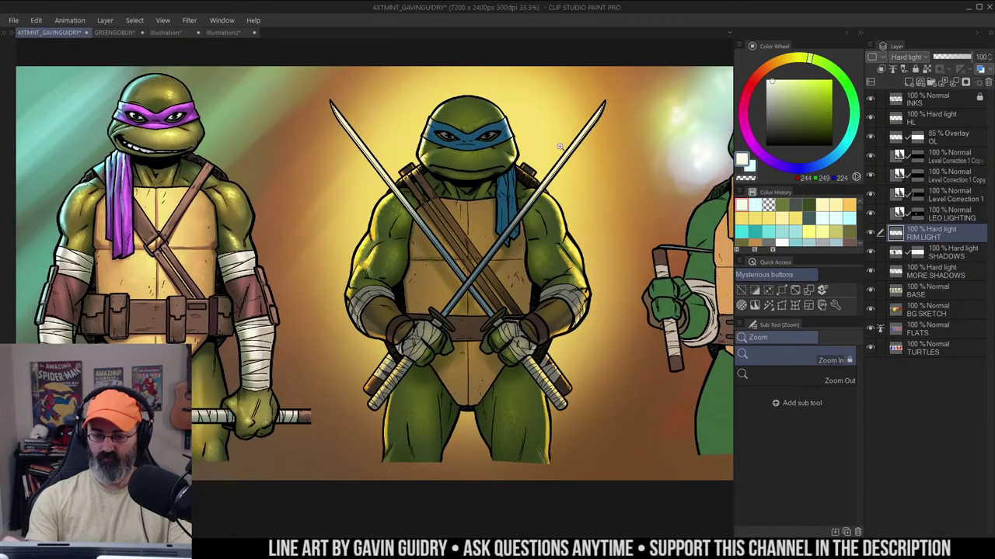
{"action": "left_click", "coordinate": [426, 209], "text": "ctrl"}
{"action": "left_click_drag", "start_coordinate": [443, 199], "coordinate": [512, 183]}
{"action": "left_click_drag", "start_coordinate": [423, 178], "coordinate": [402, 231]}
{"action": "mouse_move", "coordinate": [392, 244]}
{"action": "left_mouse_down"}
{"action": "mouse_move", "coordinate": [382, 273]}
{"action": "mouse_move", "coordinate": [400, 266]}
{"action": "mouse_move", "coordinate": [388, 289]}
{"action": "left_mouse_up"}
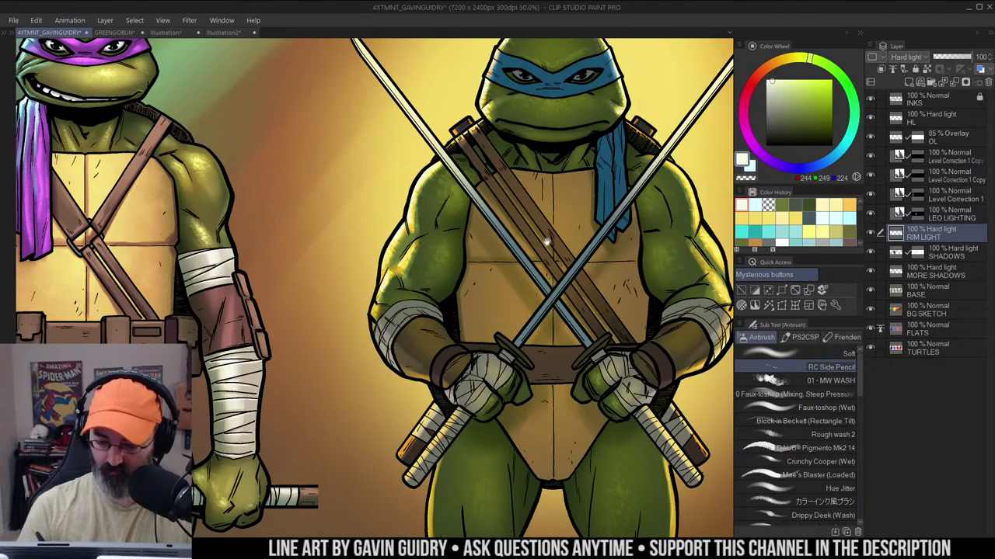
Brush matching rim light down the arm nearest the orange-masked turtle, and touch up the opposite arm's elbow
{"action": "left_click_drag", "start_coordinate": [548, 240], "coordinate": [449, 207]}
{"action": "left_click_drag", "start_coordinate": [586, 132], "coordinate": [601, 144]}
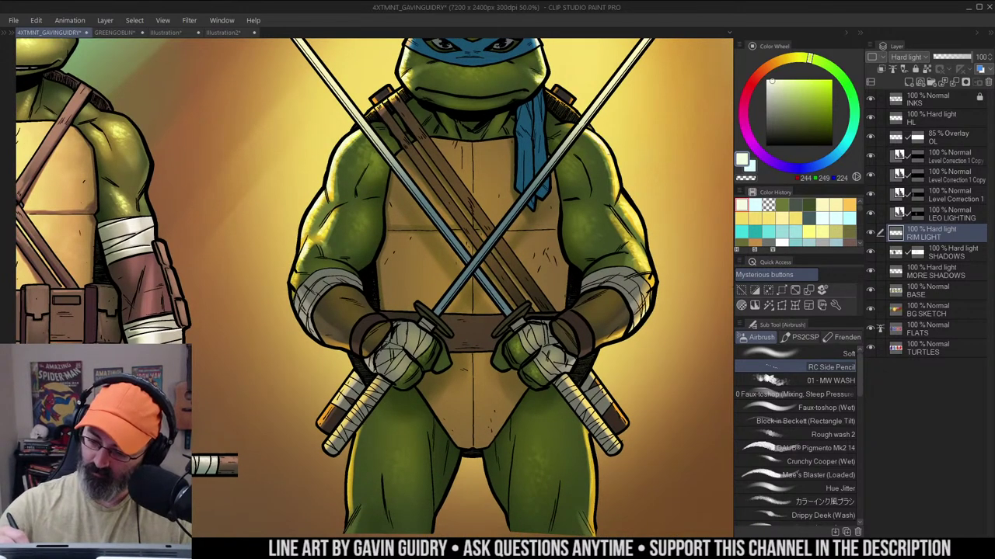
{"action": "left_click_drag", "start_coordinate": [621, 197], "coordinate": [644, 256]}
{"action": "key", "text": "ctrl+space"}
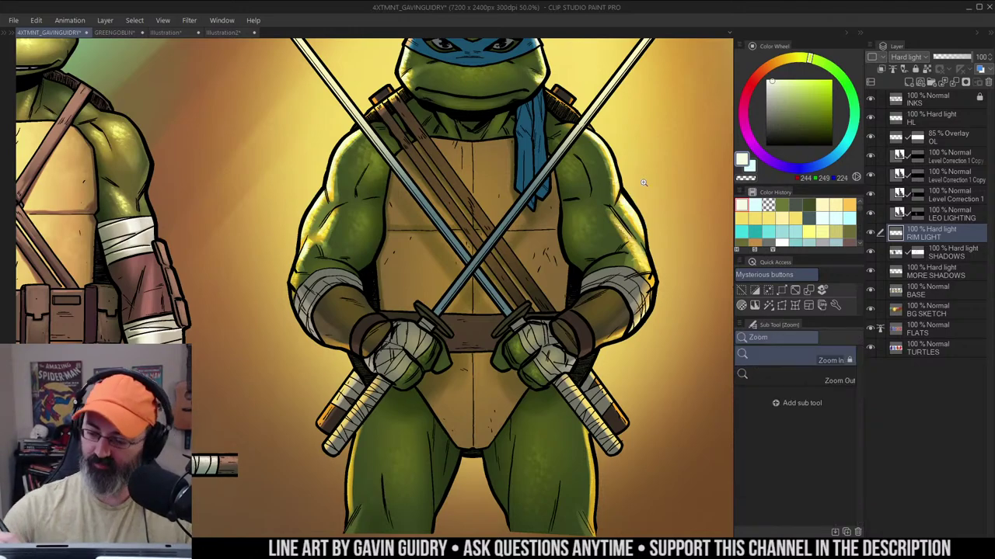
{"action": "left_click_drag", "start_coordinate": [644, 182], "coordinate": [597, 174]}
{"action": "mouse_move", "coordinate": [617, 221]}
{"action": "left_mouse_down"}
{"action": "mouse_move", "coordinate": [630, 223]}
{"action": "mouse_move", "coordinate": [627, 168]}
{"action": "mouse_move", "coordinate": [589, 166]}
{"action": "mouse_move", "coordinate": [600, 196]}
{"action": "left_mouse_up"}
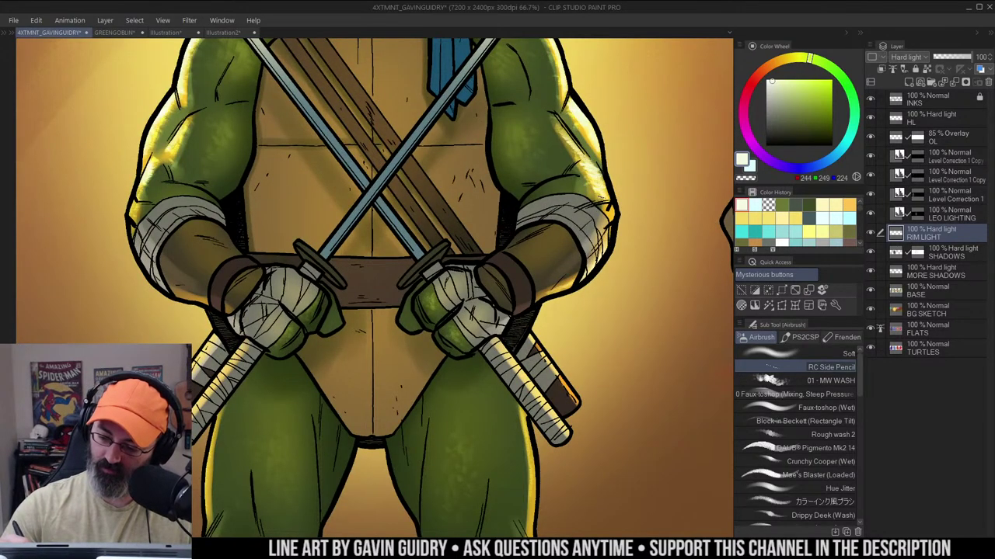
{"action": "key", "text": "ctrl+space"}
{"action": "mouse_move", "coordinate": [651, 142]}
{"action": "left_mouse_down"}
{"action": "mouse_move", "coordinate": [633, 138]}
{"action": "mouse_move", "coordinate": [636, 163]}
{"action": "left_mouse_up"}
{"action": "left_click_drag", "start_coordinate": [342, 221], "coordinate": [483, 193]}
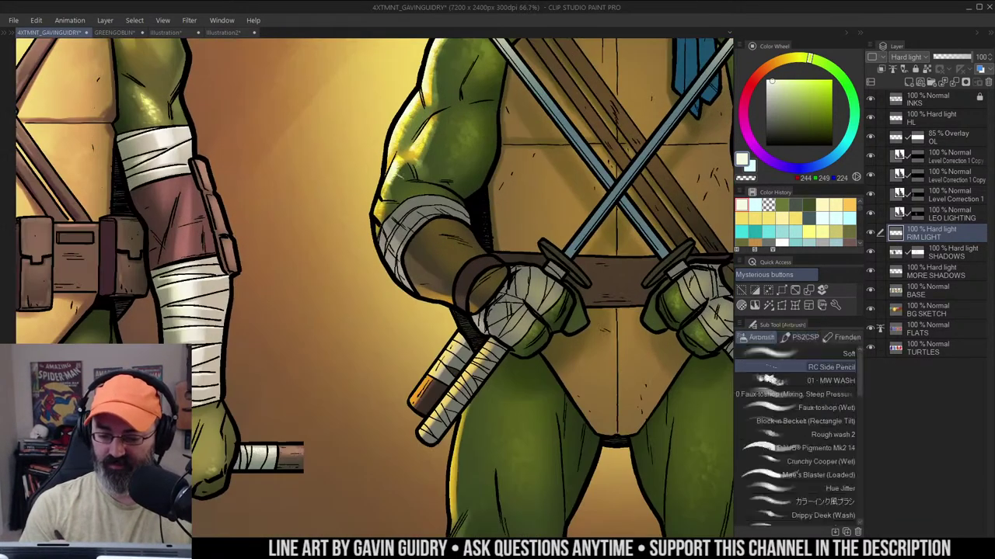
{"action": "left_click_drag", "start_coordinate": [398, 174], "coordinate": [379, 208]}
Examine the blue-masked turtle's rim lighting at several magnifications against the rest of the illustration
{"action": "key", "text": "ctrl+space"}
{"action": "left_click_drag", "start_coordinate": [451, 160], "coordinate": [423, 159]}
{"action": "left_click_drag", "start_coordinate": [633, 157], "coordinate": [514, 240]}
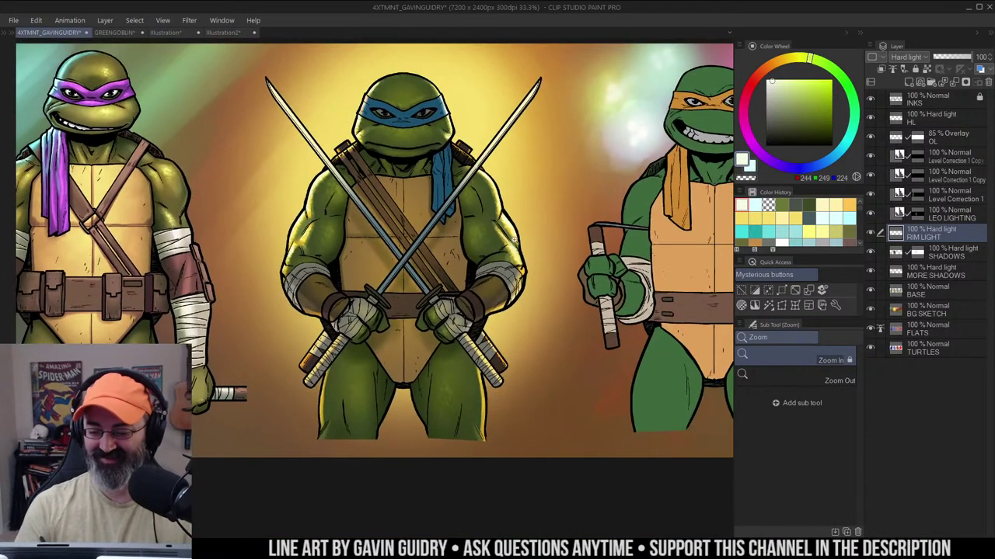
{"action": "scroll", "coordinate": [488, 238], "scroll_direction": "down", "scroll_amount": 1}
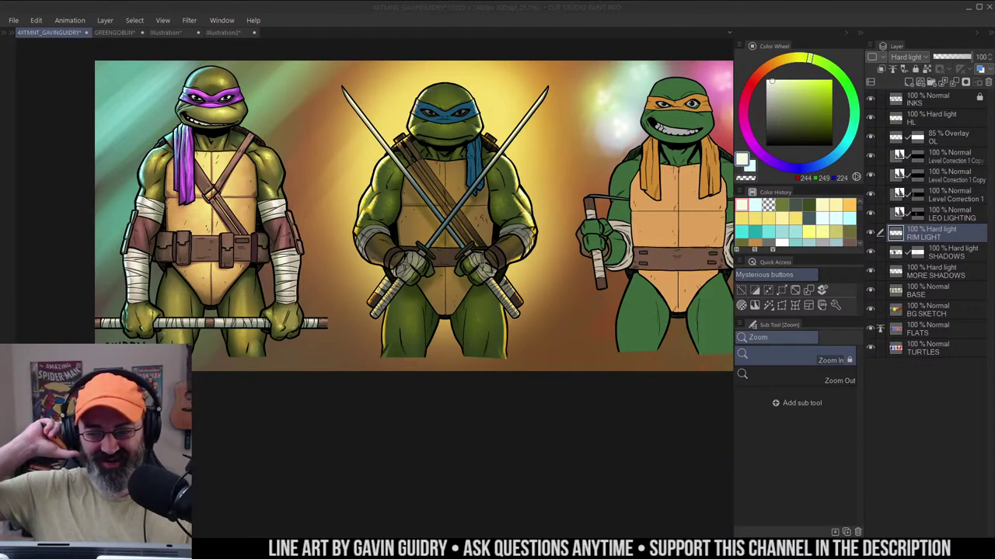
{"action": "left_click_drag", "start_coordinate": [555, 152], "coordinate": [573, 142]}
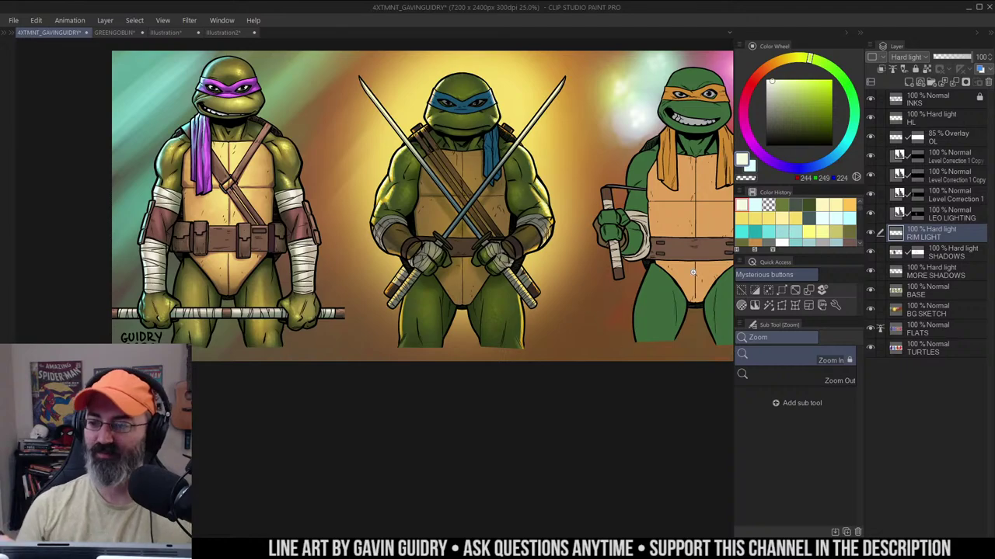
{"action": "left_click", "coordinate": [568, 198], "text": "alt"}
{"action": "left_click_drag", "start_coordinate": [542, 168], "coordinate": [542, 222]}
{"action": "left_click", "coordinate": [513, 241]}
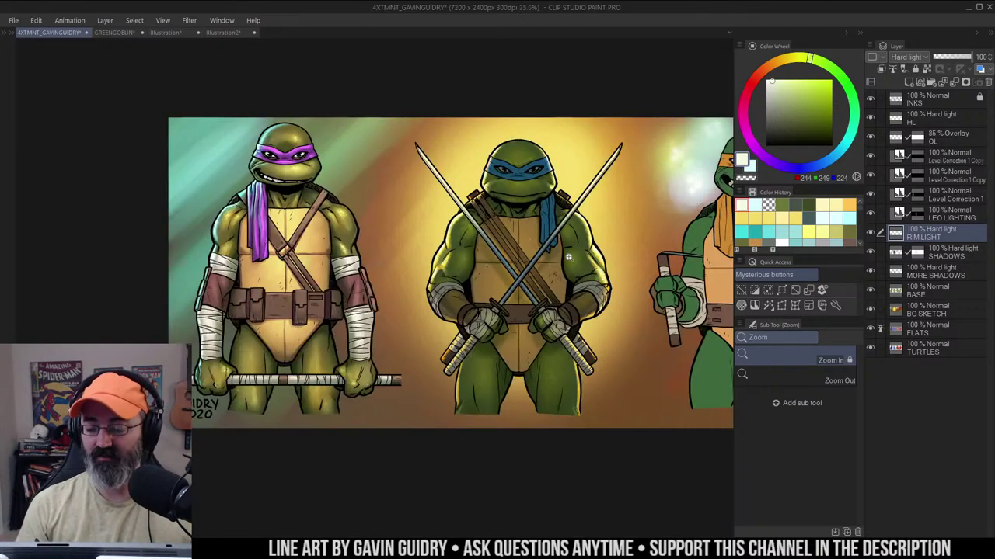
{"action": "left_click_drag", "start_coordinate": [590, 251], "coordinate": [571, 227]}
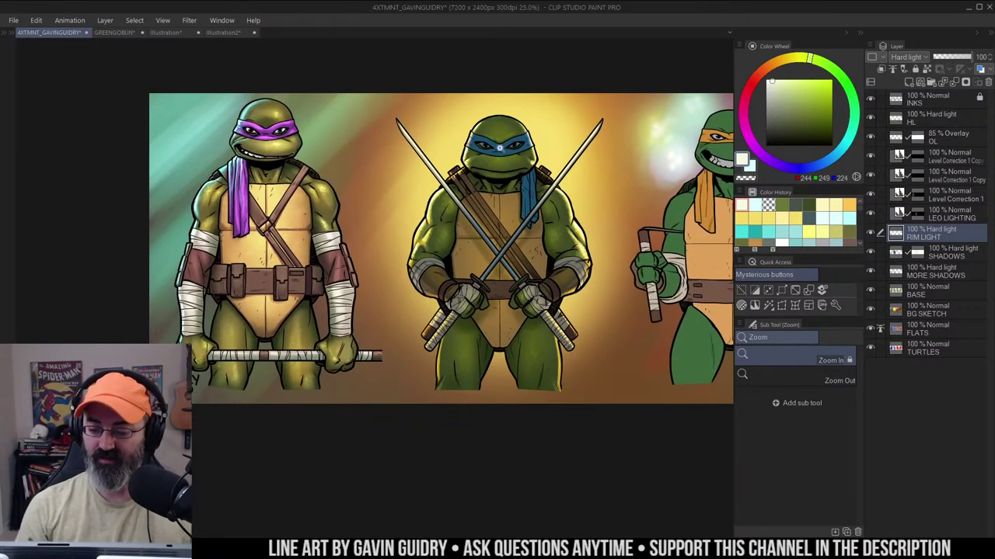
{"action": "scroll", "coordinate": [477, 146], "scroll_direction": "up", "scroll_amount": 3}
{"action": "scroll", "coordinate": [497, 117], "scroll_direction": "down", "scroll_amount": 3}
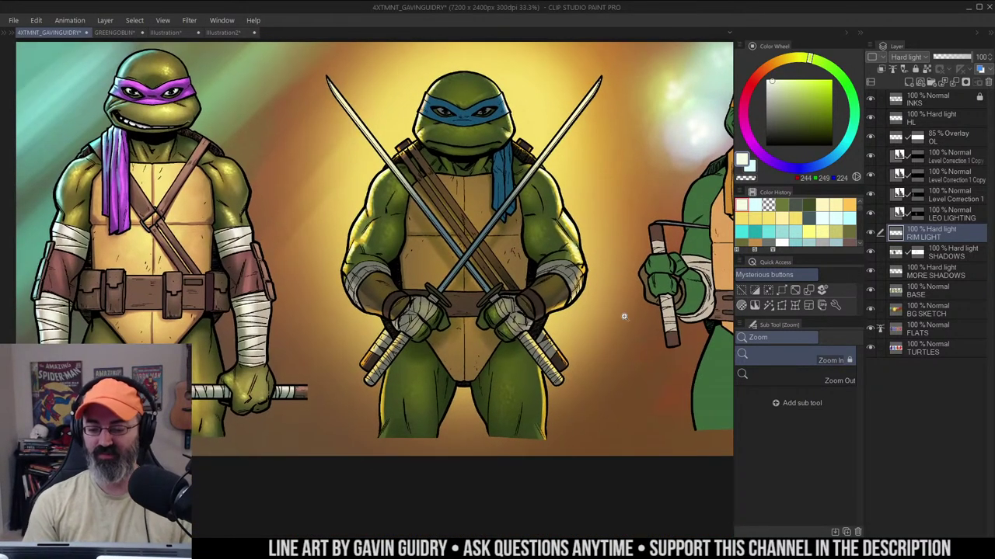
Brush RC Side Pencil highlights across the blue mask around the eyes on the LEO LIGHTING layer mask
{"action": "scroll", "coordinate": [618, 307], "scroll_direction": "up", "scroll_amount": 2}
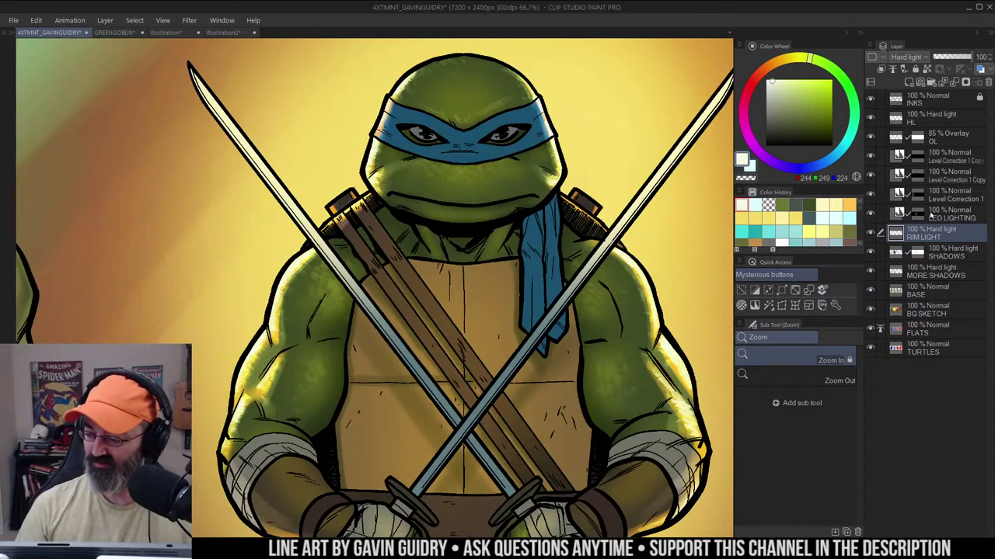
{"action": "left_click", "coordinate": [919, 219]}
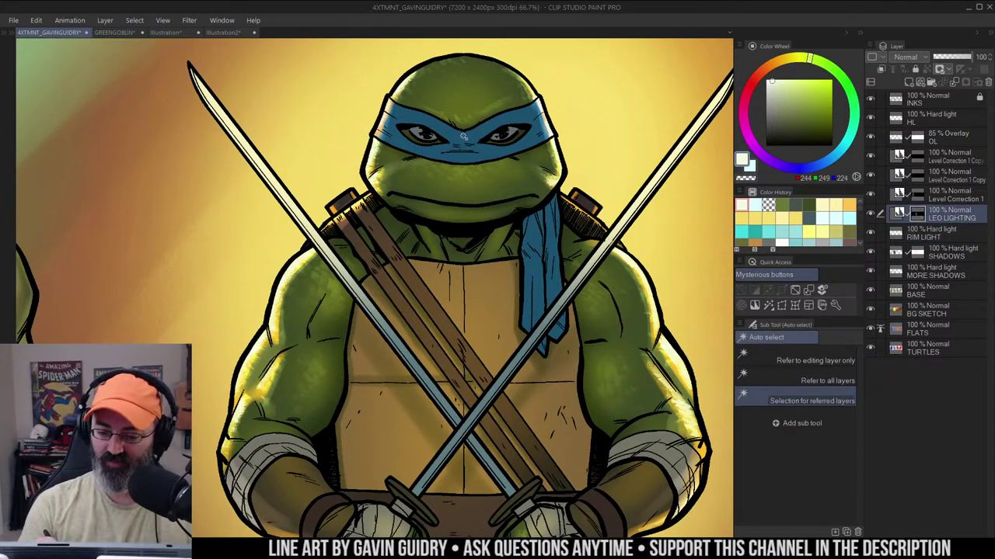
{"action": "key", "text": "b"}
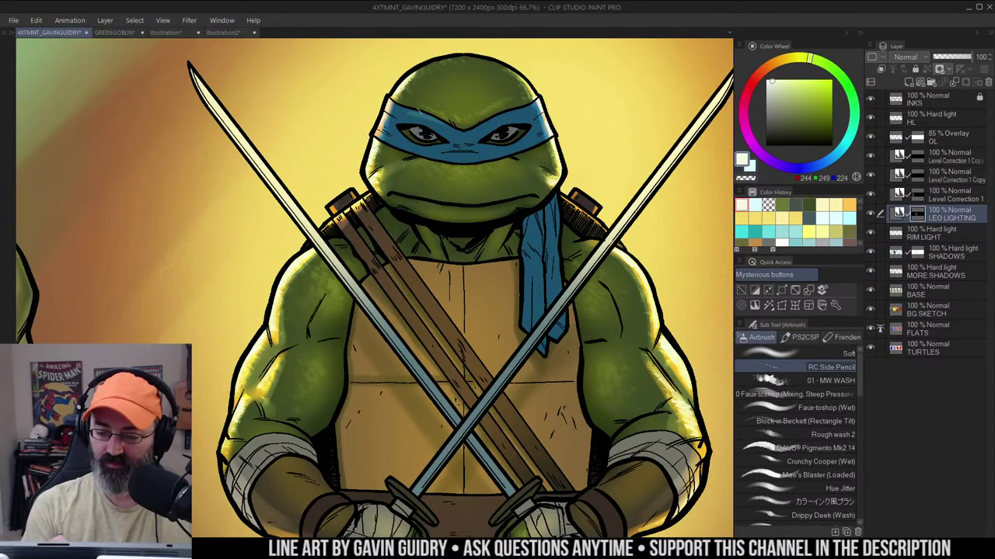
{"action": "left_click_drag", "start_coordinate": [401, 114], "coordinate": [440, 122]}
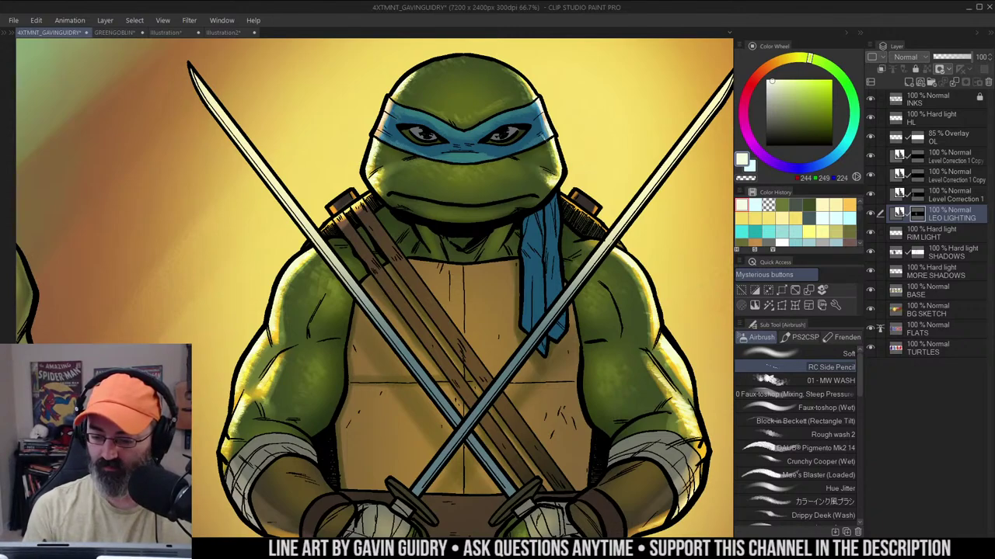
Trim the highlights along the lower edge of the blue mask by painting with transparent colour
{"action": "key", "text": "c"}
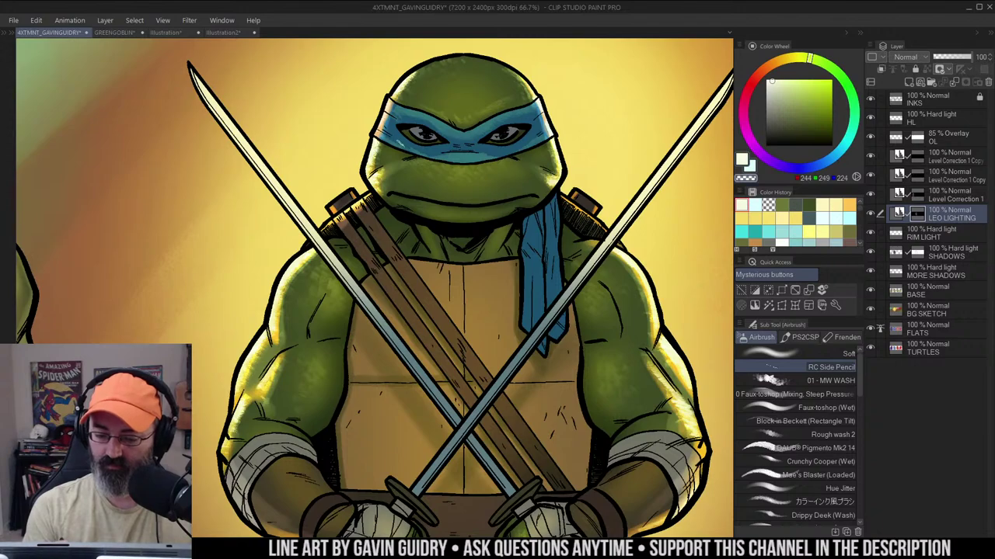
{"action": "left_click_drag", "start_coordinate": [397, 141], "coordinate": [407, 146]}
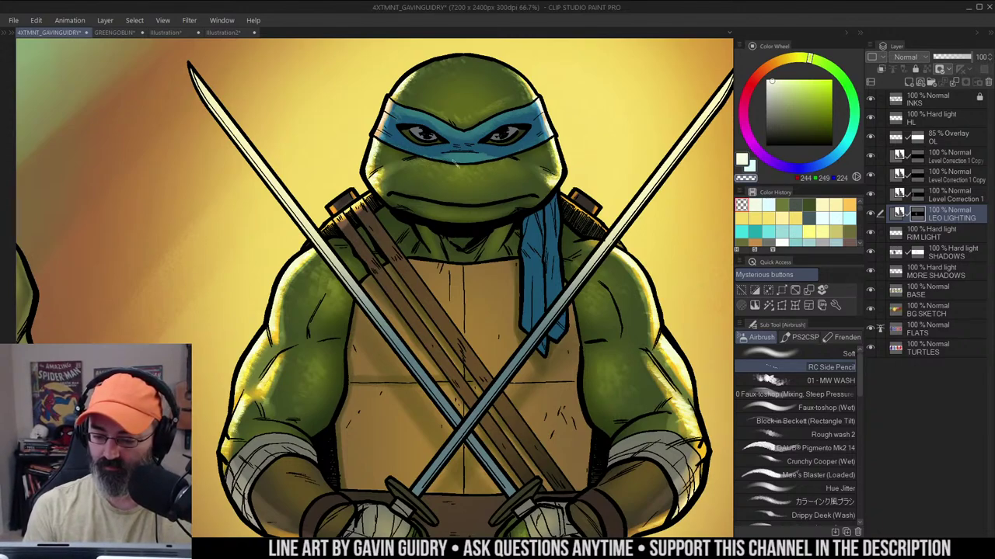
{"action": "left_click_drag", "start_coordinate": [460, 164], "coordinate": [499, 159]}
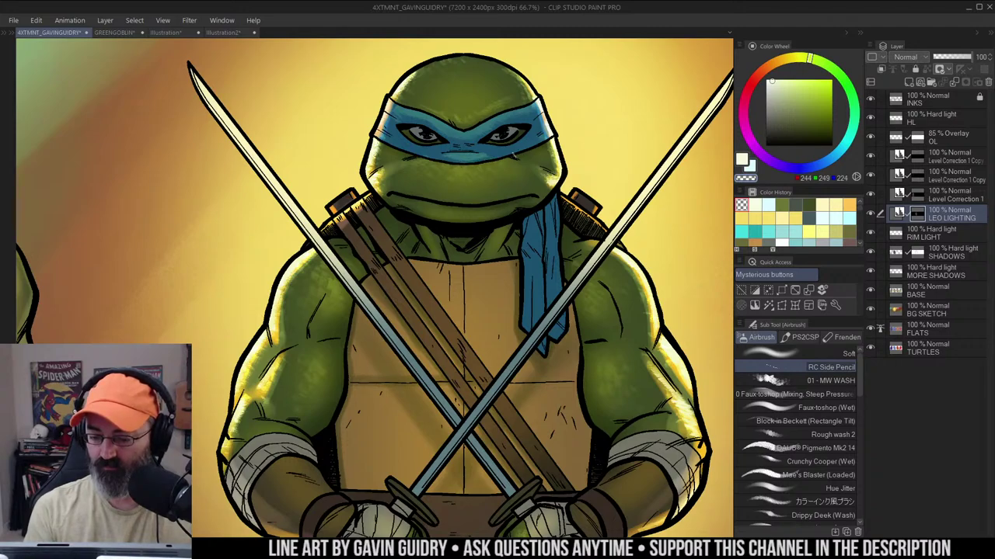
Auto-select the blue mask's hanging tails and brush RC Side Pencil highlights down their folds on the LEO LIGHTING layer mask
{"action": "key", "text": "ctrl+space"}
{"action": "left_click_drag", "start_coordinate": [575, 90], "coordinate": [549, 94]}
{"action": "left_click_drag", "start_coordinate": [533, 133], "coordinate": [535, 142]}
{"action": "key", "text": "m"}
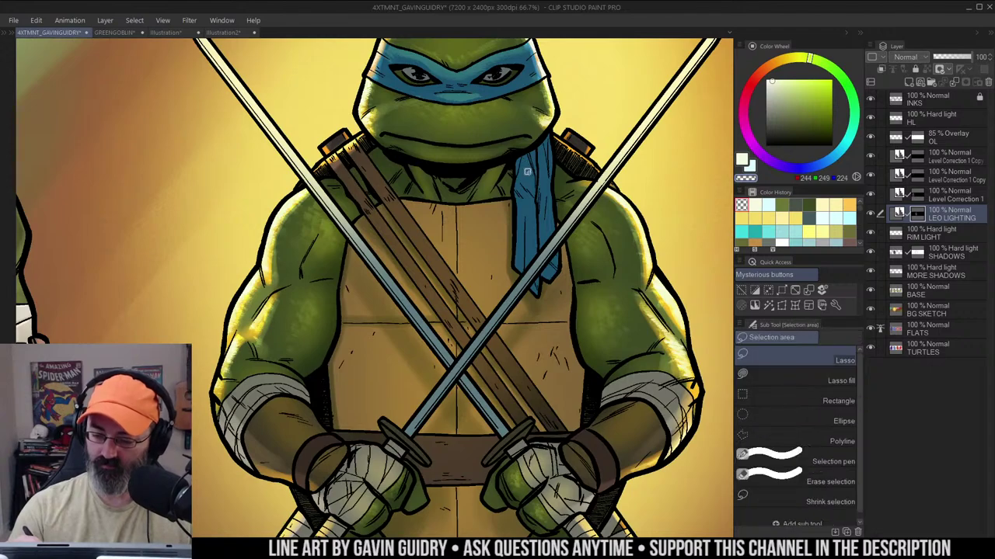
{"action": "key", "text": "w"}
{"action": "left_click", "coordinate": [529, 172]}
{"action": "key", "text": "b"}
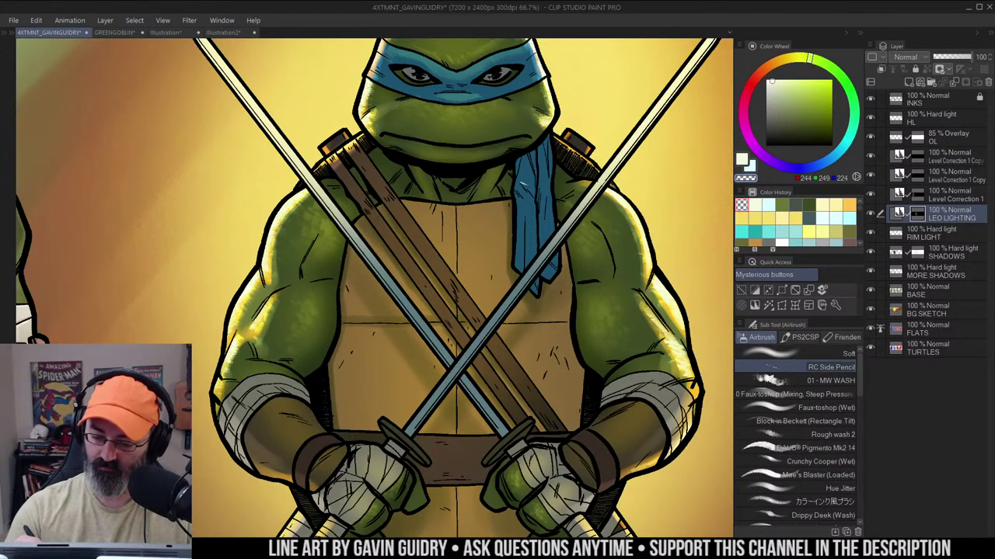
{"action": "key", "text": "c"}
{"action": "left_click_drag", "start_coordinate": [523, 157], "coordinate": [534, 257]}
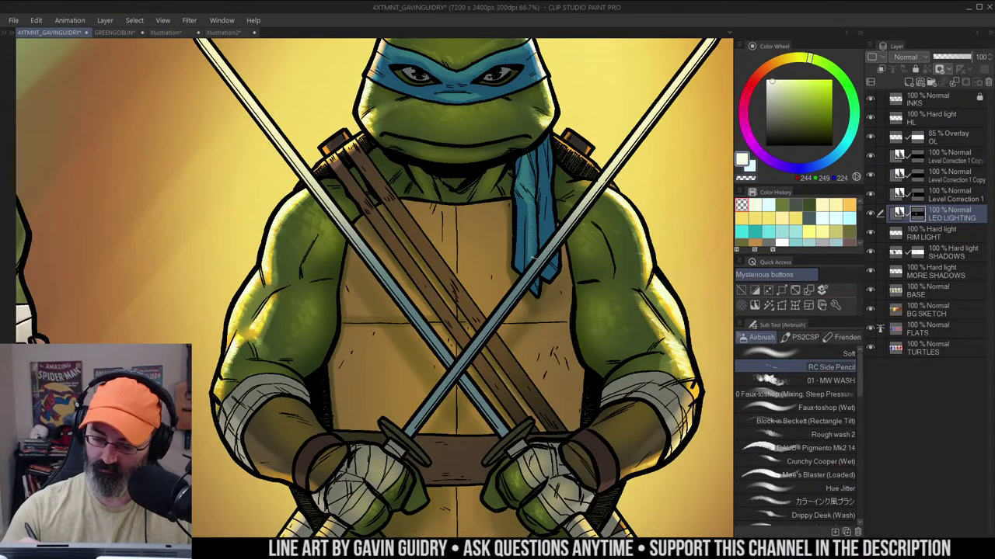
{"action": "left_click_drag", "start_coordinate": [533, 216], "coordinate": [534, 256]}
{"action": "left_click_drag", "start_coordinate": [518, 198], "coordinate": [525, 248]}
{"action": "left_click_drag", "start_coordinate": [540, 148], "coordinate": [543, 237]}
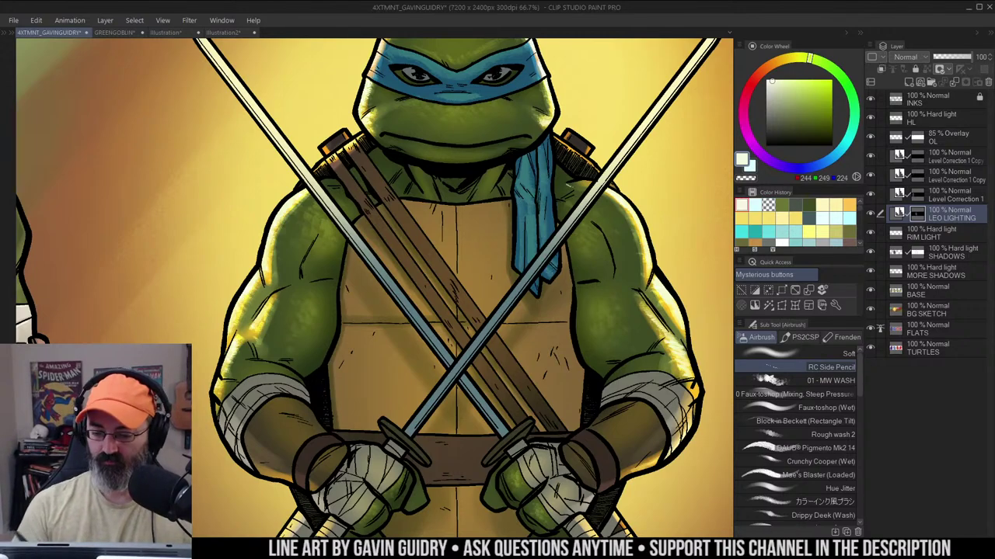
Auto-select the blue-masked turtle's chest plate and brush RC Side Pencil highlights across its upper part
{"action": "key", "text": "ctrl+space"}
{"action": "left_click_drag", "start_coordinate": [569, 185], "coordinate": [551, 130]}
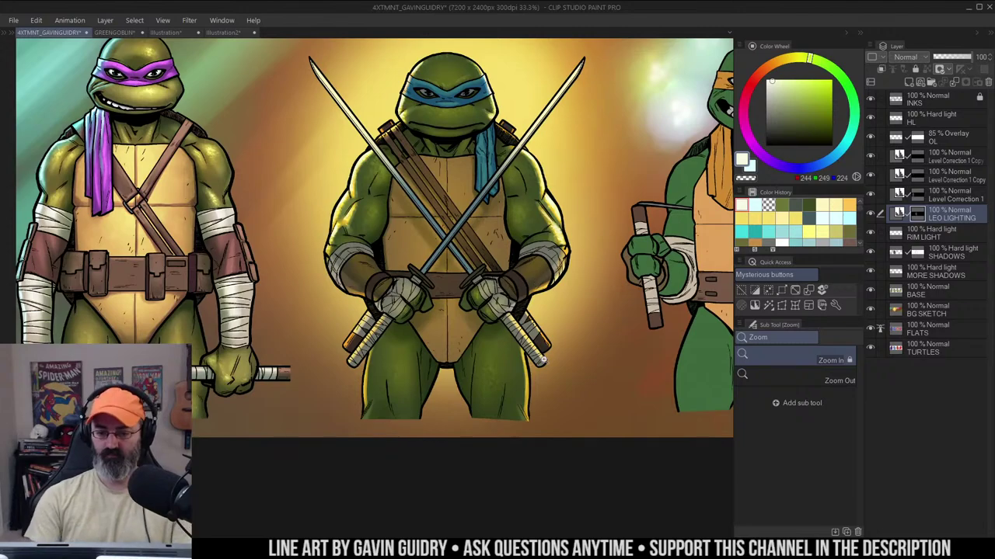
{"action": "scroll", "coordinate": [441, 178], "scroll_direction": "up", "scroll_amount": 1}
{"action": "key", "text": "w"}
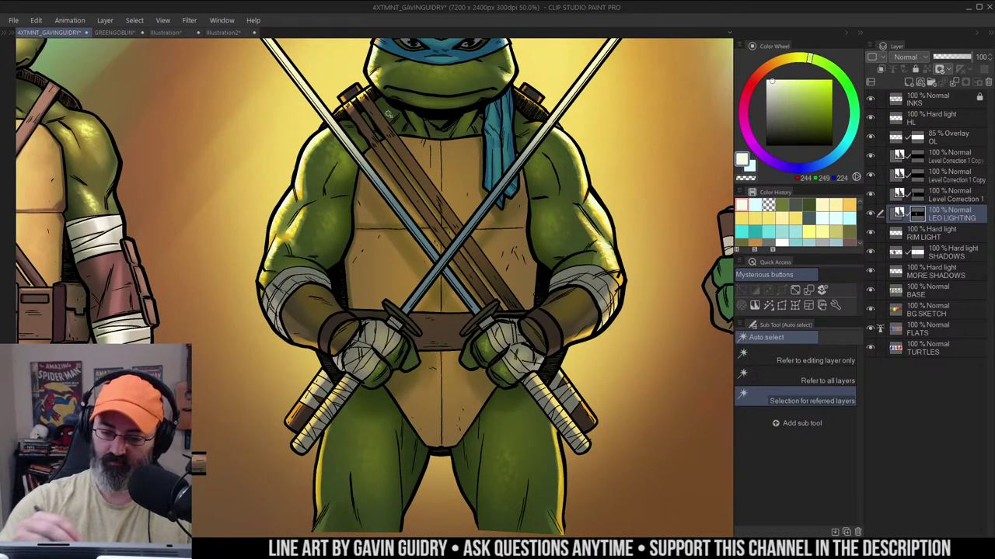
{"action": "left_click", "coordinate": [392, 99]}
{"action": "key", "text": "b"}
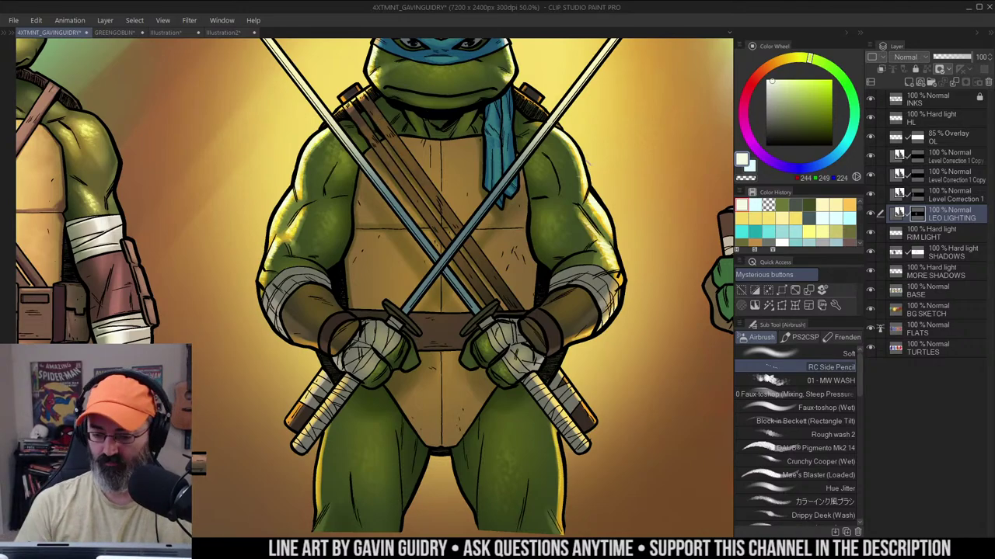
{"action": "key", "text": "w"}
{"action": "left_click", "coordinate": [466, 152]}
{"action": "key", "text": "b"}
{"action": "left_click_drag", "start_coordinate": [400, 137], "coordinate": [483, 141]}
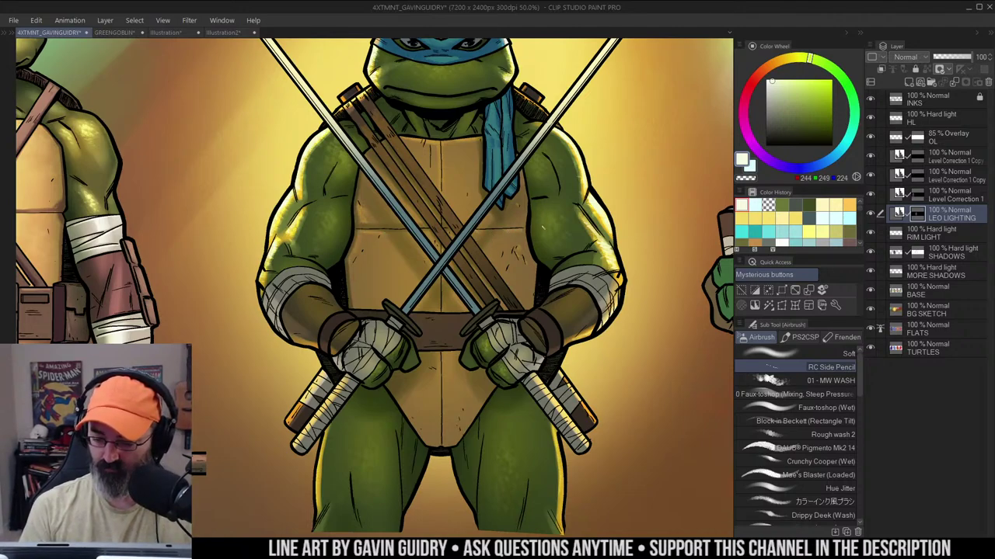
Examine the blue-masked turtle's lighting at several magnifications and compare it with the neighbouring turtles
{"action": "key", "text": "ctrl+space"}
{"action": "left_click_drag", "start_coordinate": [543, 228], "coordinate": [547, 206]}
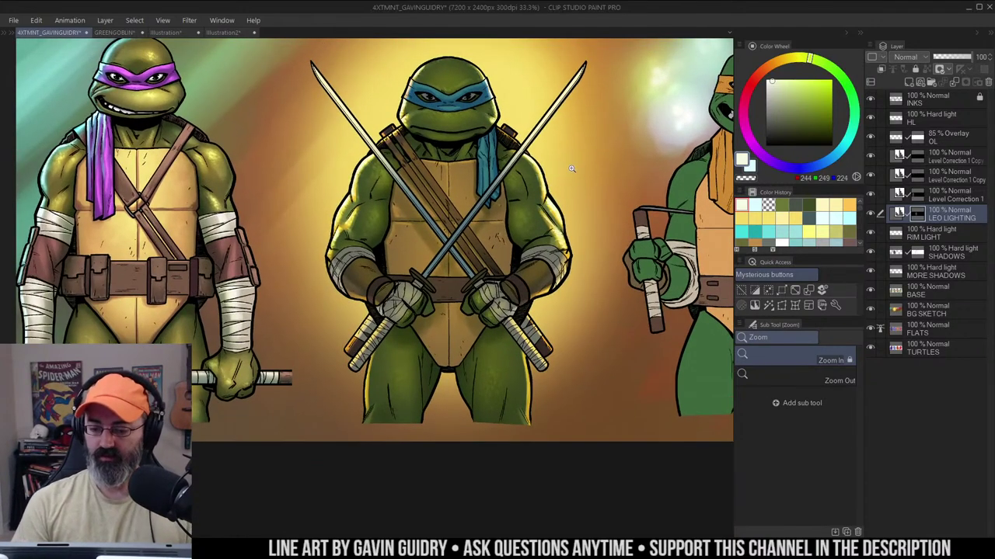
{"action": "key", "text": "b"}
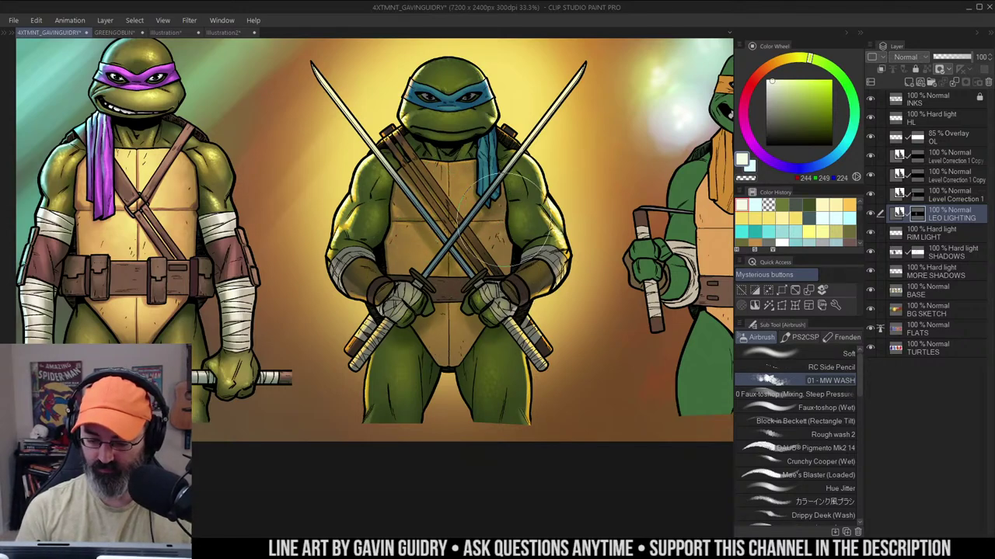
{"action": "left_click", "coordinate": [521, 230], "text": "ctrl"}
{"action": "left_click_drag", "start_coordinate": [547, 233], "coordinate": [563, 199]}
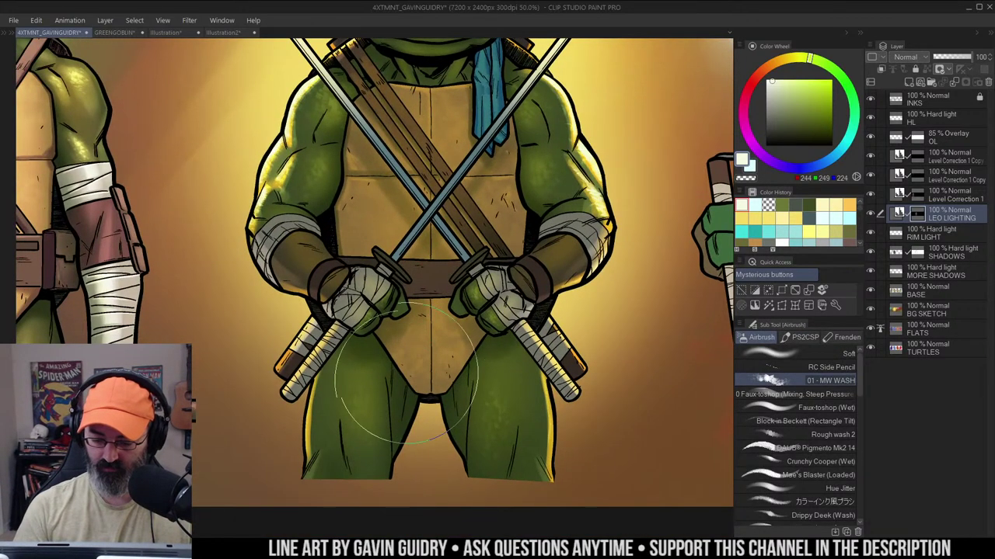
{"action": "mouse_move", "coordinate": [488, 151]}
{"action": "left_mouse_down"}
{"action": "mouse_move", "coordinate": [490, 206]}
{"action": "mouse_move", "coordinate": [524, 202]}
{"action": "left_mouse_up"}
{"action": "left_click", "coordinate": [522, 191], "text": "alt"}
{"action": "left_click", "coordinate": [501, 208], "text": "alt"}
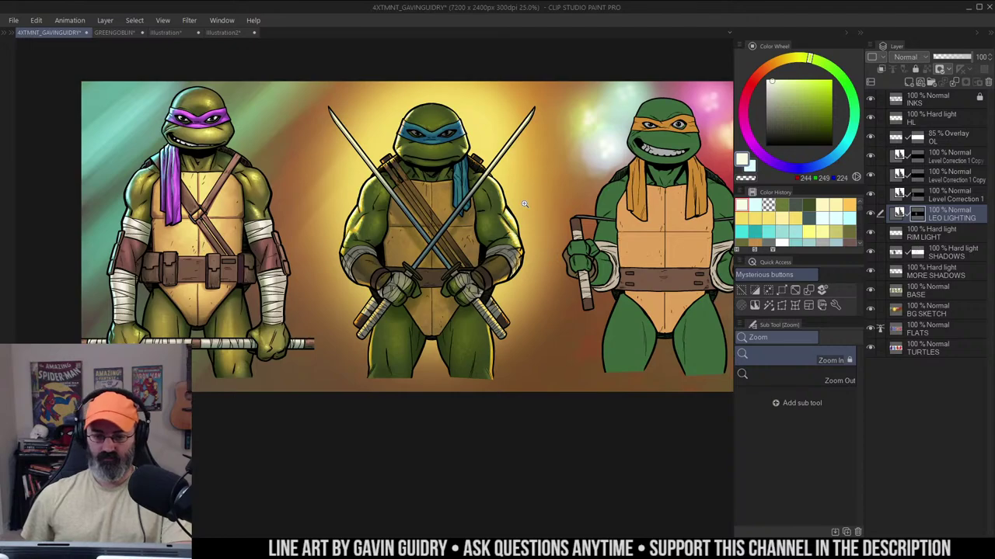
{"action": "left_click", "coordinate": [467, 135], "text": "ctrl"}
{"action": "left_click", "coordinate": [471, 137], "text": "ctrl"}
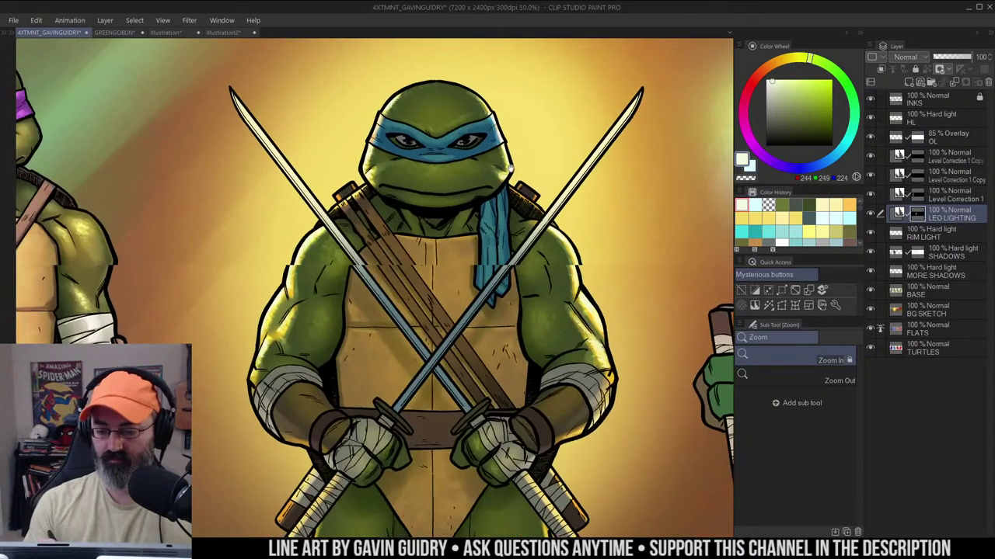
{"action": "left_click_drag", "start_coordinate": [493, 160], "coordinate": [526, 158]}
{"action": "left_click", "coordinate": [526, 160], "text": "ctrl"}
Try a dab of sampled pale green on the blue mask with the 01 - MW WASH brush
{"action": "key", "text": "w"}
{"action": "key", "text": "b"}
{"action": "left_click", "coordinate": [514, 103], "text": "alt"}
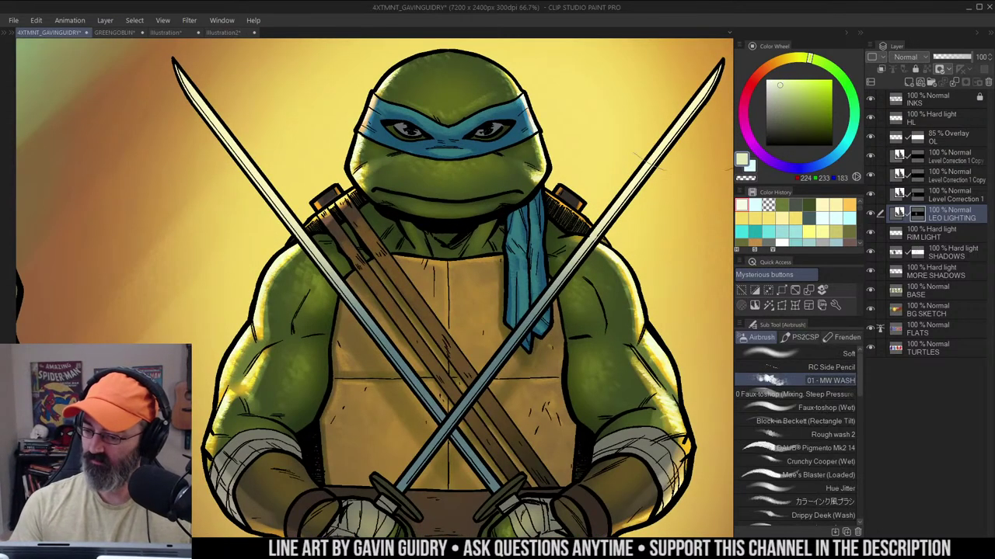
{"action": "left_click", "coordinate": [506, 142]}
{"action": "key", "text": "bracketleft"}
{"action": "key", "text": "bracketleft"}
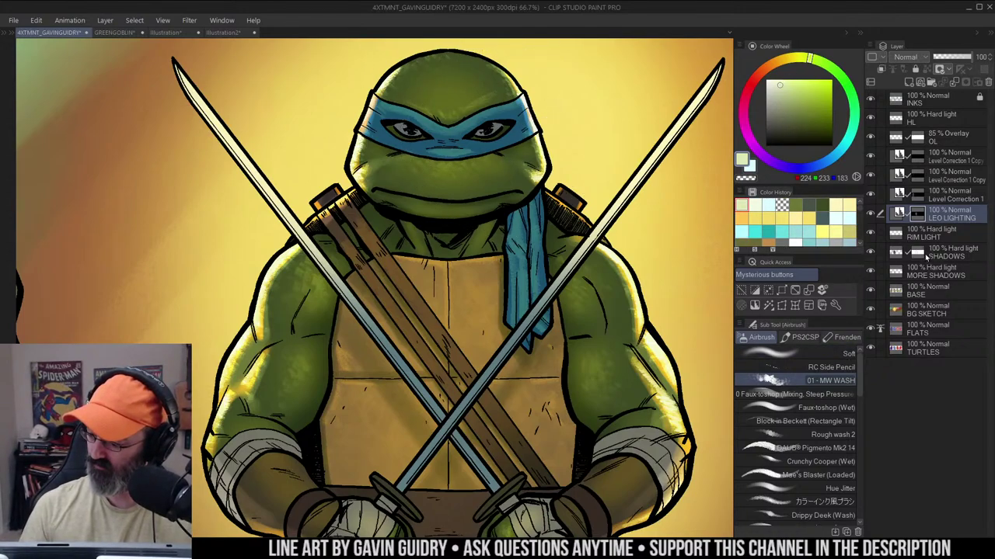
Brush soft pale blue highlights on the blue mask around both eyes on the HL layer, using a smaller 01 - MW WASH brush
{"action": "left_click", "coordinate": [933, 122]}
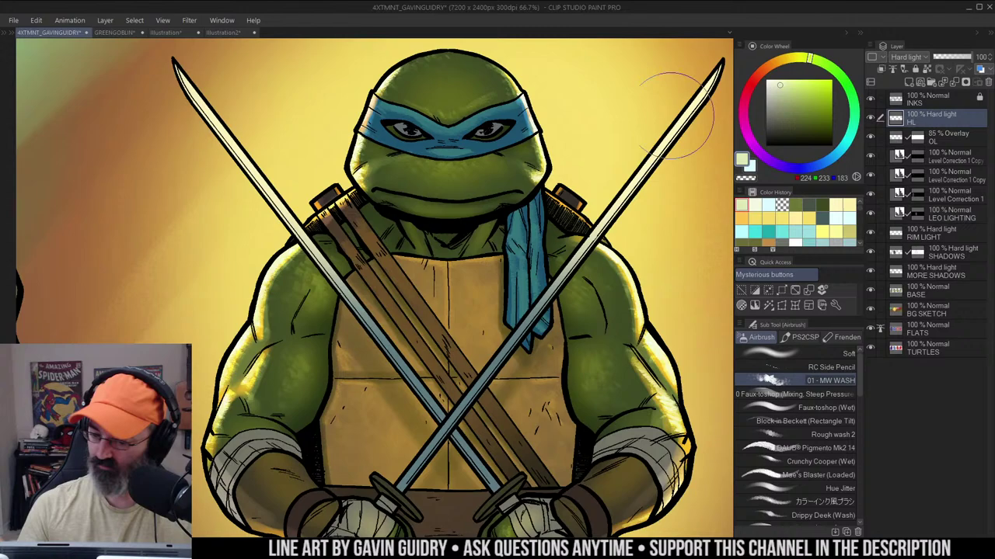
{"action": "left_click", "coordinate": [774, 84]}
{"action": "left_click", "coordinate": [837, 153]}
{"action": "key", "text": "bracketleft"}
{"action": "key", "text": "bracketleft"}
{"action": "key", "text": "bracketleft"}
{"action": "key", "text": "bracketleft"}
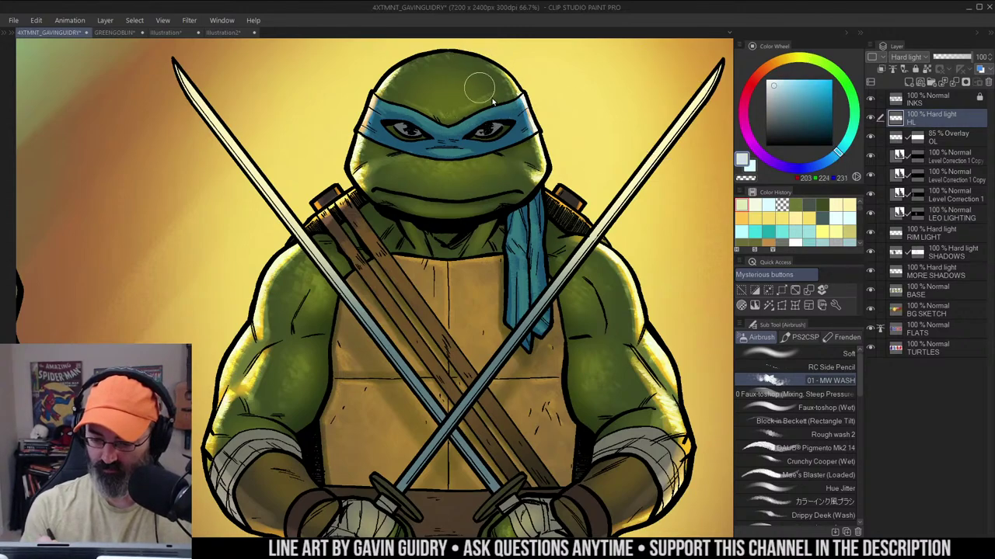
{"action": "mouse_move", "coordinate": [482, 131]}
{"action": "left_mouse_down"}
{"action": "mouse_move", "coordinate": [497, 133]}
{"action": "mouse_move", "coordinate": [482, 132]}
{"action": "left_mouse_up"}
{"action": "left_click_drag", "start_coordinate": [400, 134], "coordinate": [421, 131]}
Examine the blue mask's highlights from a distance against the purple-masked and orange-masked turtles
{"action": "left_click", "coordinate": [513, 165], "text": "alt"}
{"action": "left_click", "coordinate": [552, 166], "text": "alt"}
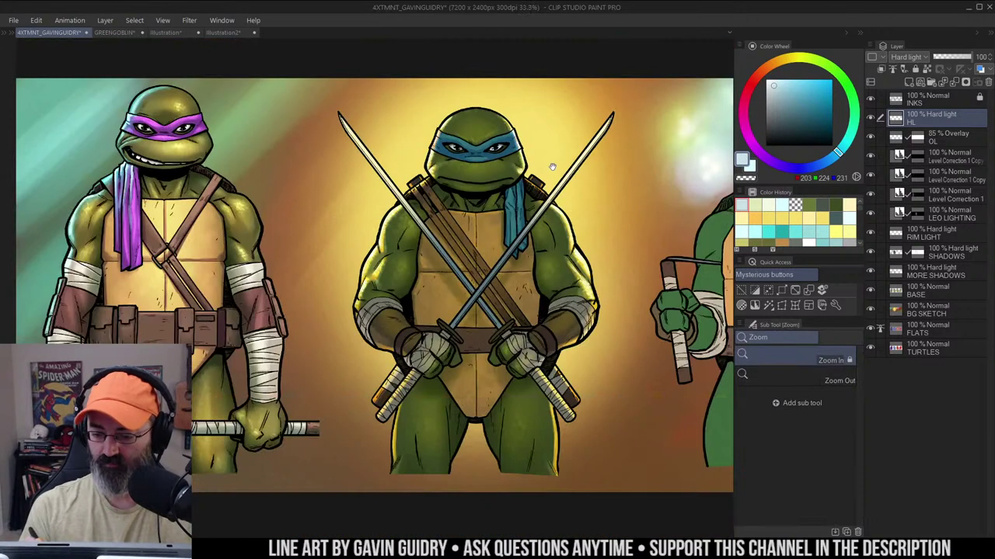
{"action": "left_click", "coordinate": [517, 200], "text": "alt"}
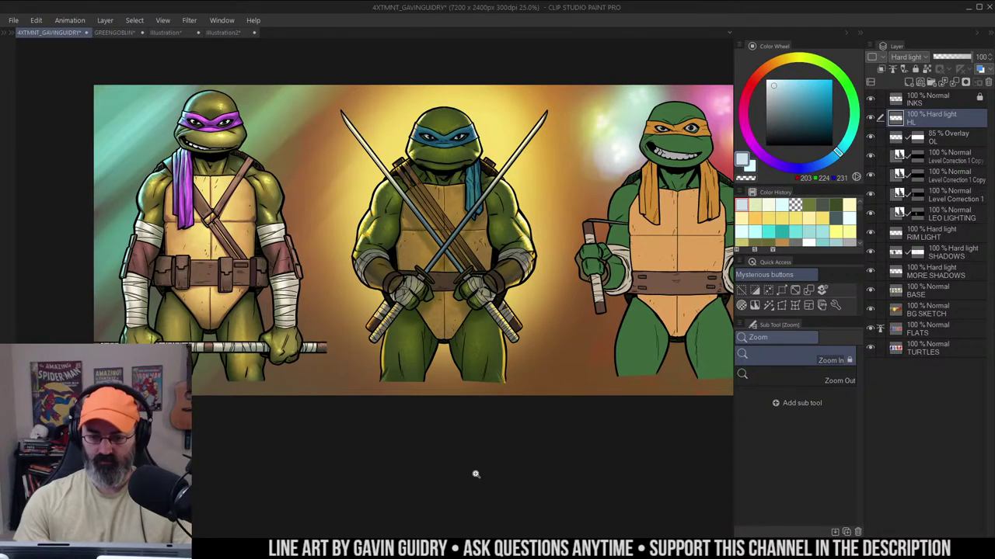
{"action": "left_click_drag", "start_coordinate": [500, 185], "coordinate": [518, 179]}
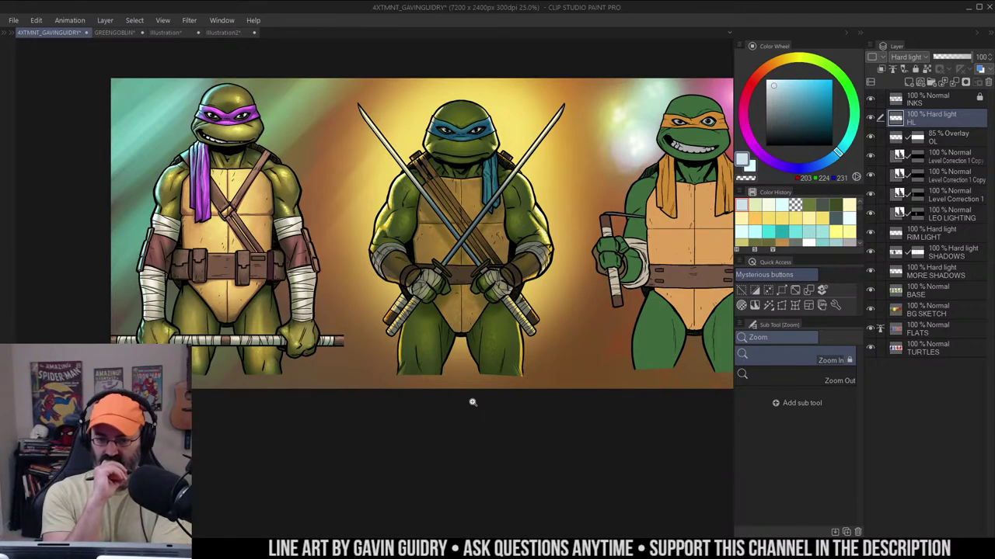
{"action": "left_click_drag", "start_coordinate": [537, 157], "coordinate": [532, 146]}
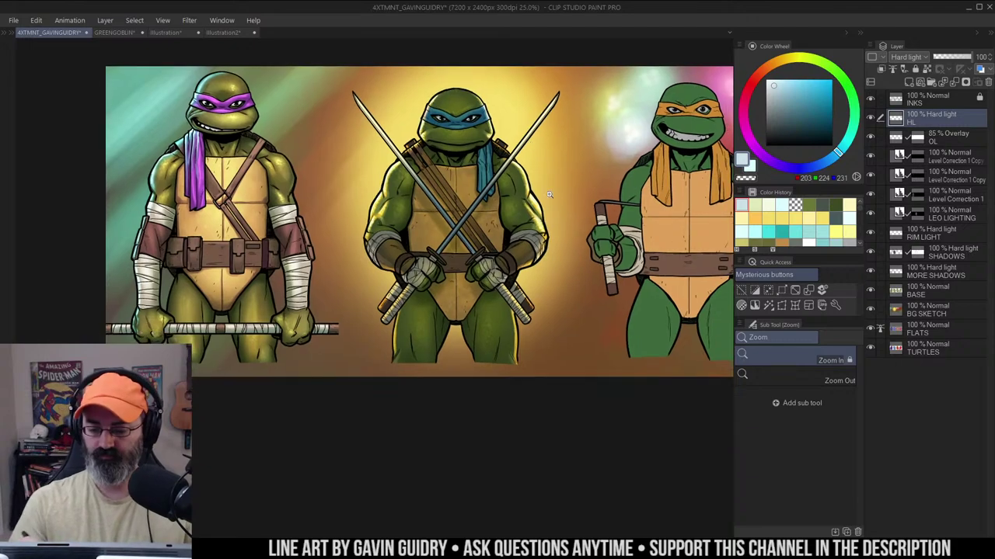
Compare the artwork with the MORE SHADOWS and SHADOWS layers toggled, and view the selected SHADOWS layer on its own
{"action": "key", "text": "m"}
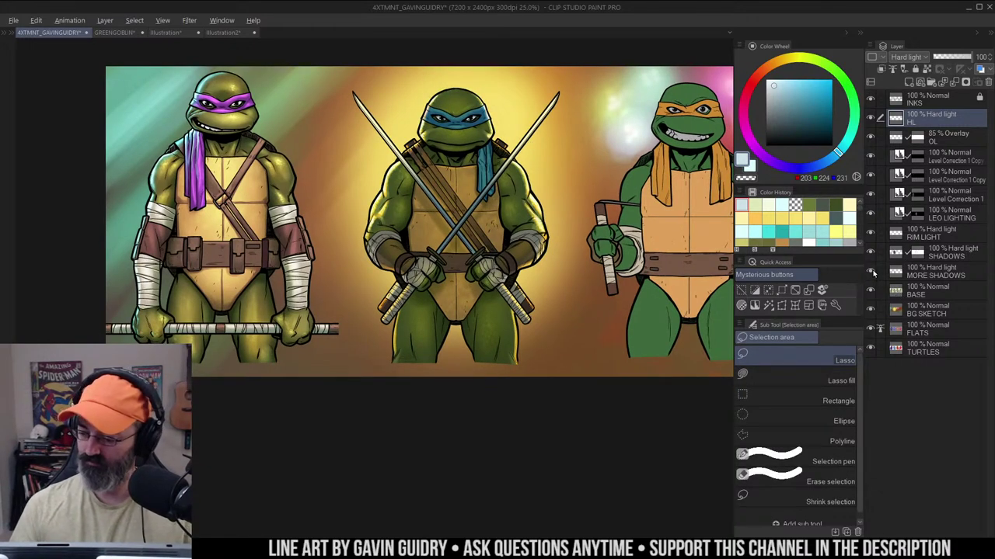
{"action": "left_click", "coordinate": [872, 272], "text": "alt"}
{"action": "left_click", "coordinate": [871, 271], "text": "alt"}
{"action": "left_click", "coordinate": [872, 253]}
{"action": "left_click", "coordinate": [872, 253]}
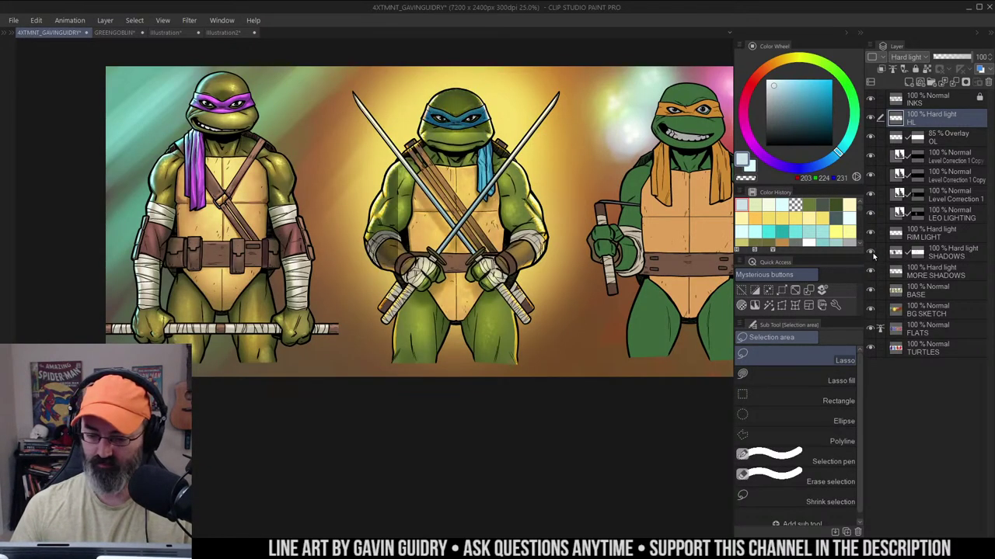
{"action": "left_click", "coordinate": [899, 253]}
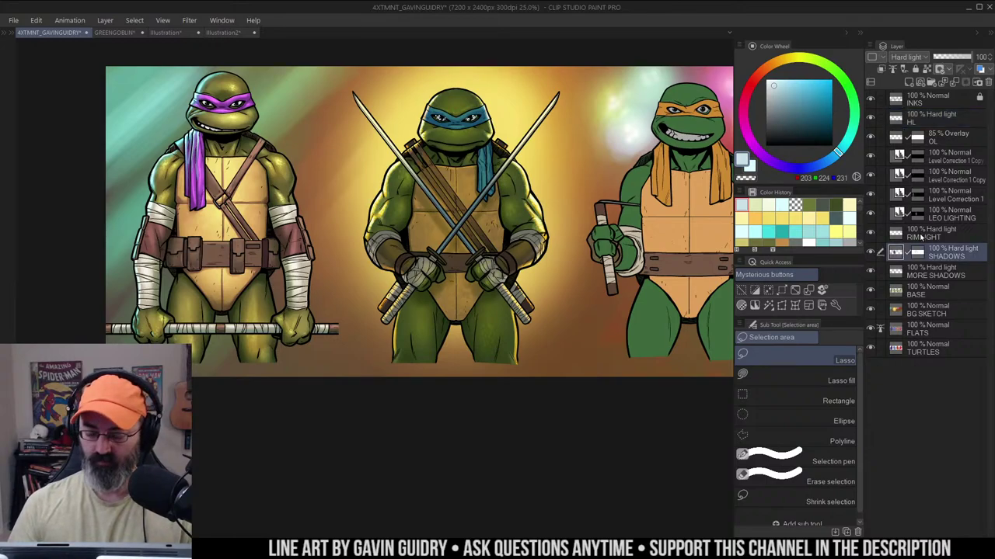
{"action": "left_click_drag", "start_coordinate": [712, 242], "coordinate": [691, 261]}
{"action": "left_click", "coordinate": [871, 253], "text": "alt"}
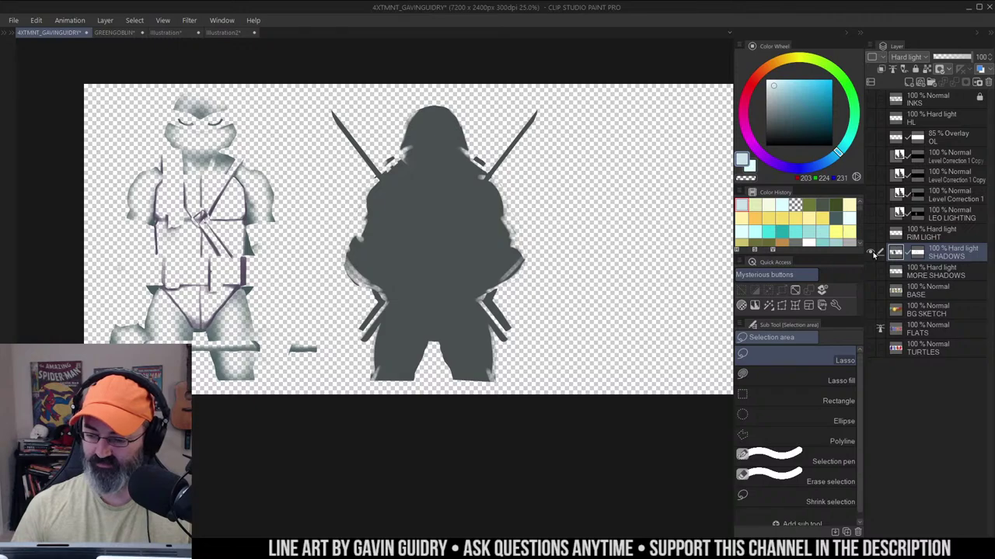
{"action": "left_click", "coordinate": [872, 254], "text": "alt"}
Examine the blue-masked turtle's shading up close and across the whole four-turtle illustration
{"action": "key", "text": "ctrl+space"}
{"action": "left_click", "coordinate": [459, 153]}
{"action": "left_click_drag", "start_coordinate": [459, 153], "coordinate": [474, 152]}
{"action": "key", "text": "ctrl+space"}
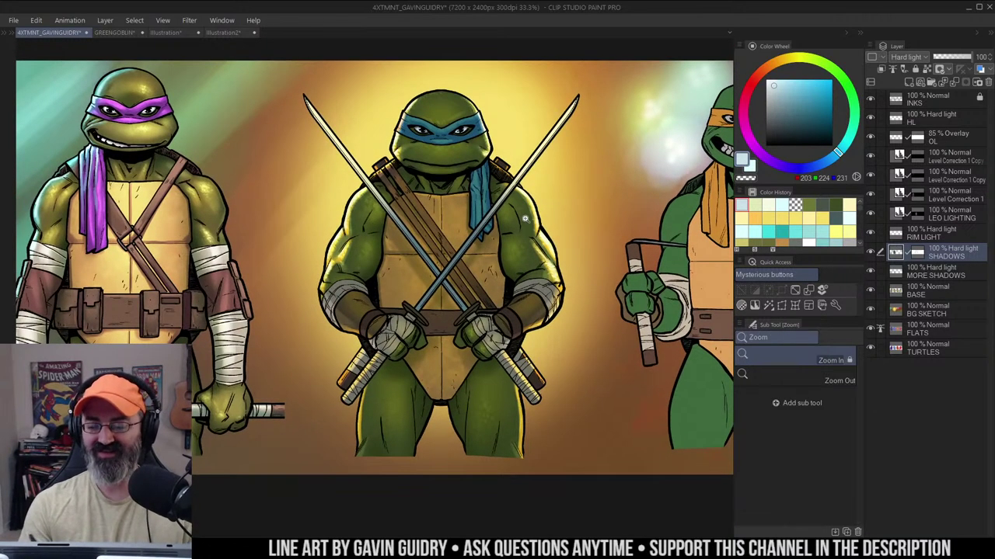
{"action": "left_click_drag", "start_coordinate": [526, 219], "coordinate": [516, 240]}
{"action": "left_click_drag", "start_coordinate": [568, 202], "coordinate": [592, 185]}
{"action": "left_click_drag", "start_coordinate": [542, 228], "coordinate": [550, 311]}
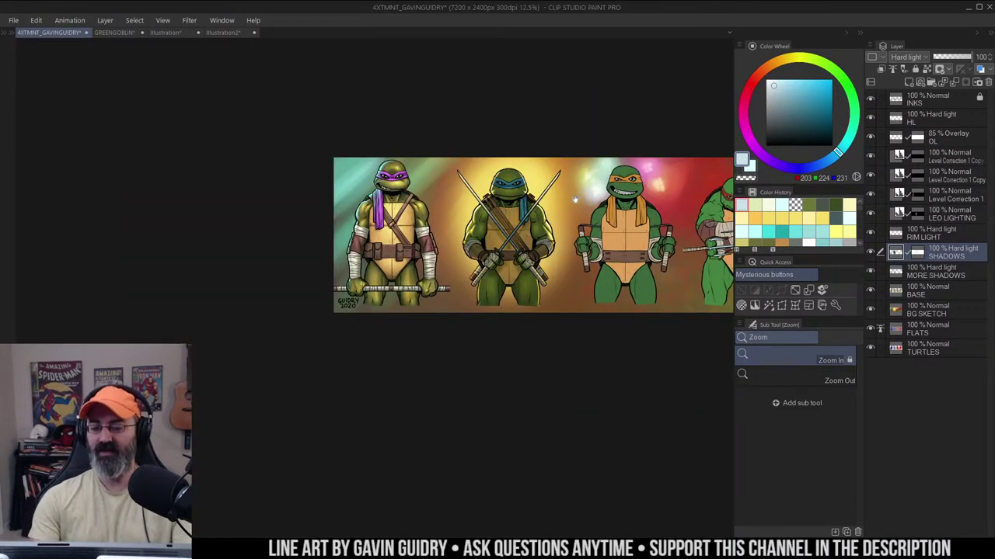
{"action": "scroll", "coordinate": [575, 200], "scroll_direction": "up", "scroll_amount": 3}
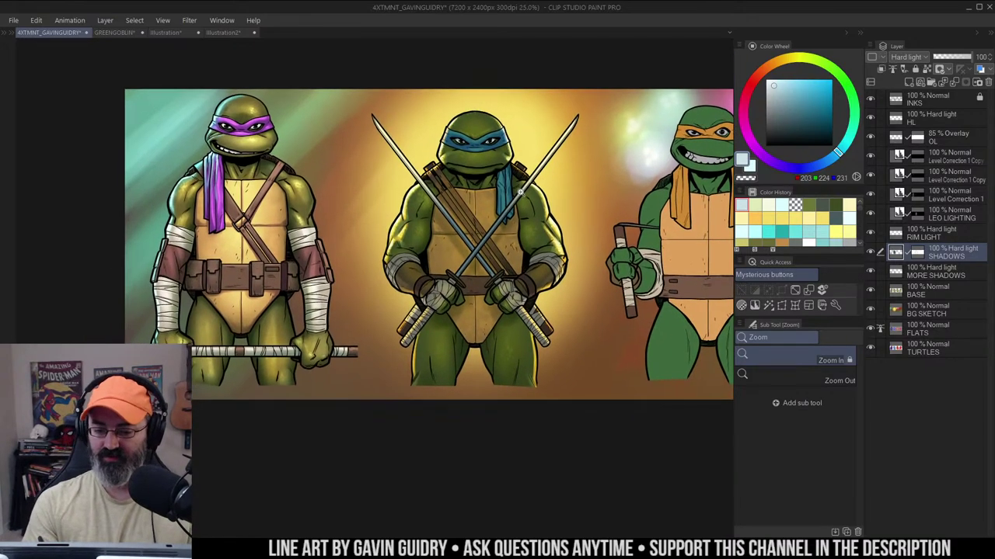
{"action": "scroll", "coordinate": [519, 191], "scroll_direction": "up", "scroll_amount": 1}
Isolate the SHADOWS layer to inspect the blue-masked turtle's shadow shape, and restore the other layers' visibility
{"action": "key", "text": "m"}
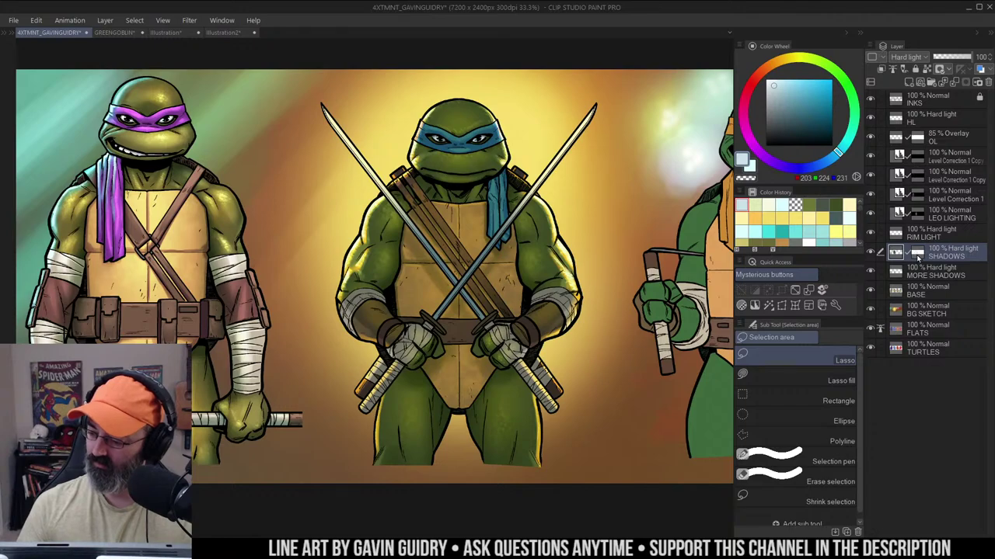
{"action": "left_click", "coordinate": [870, 252], "text": "alt"}
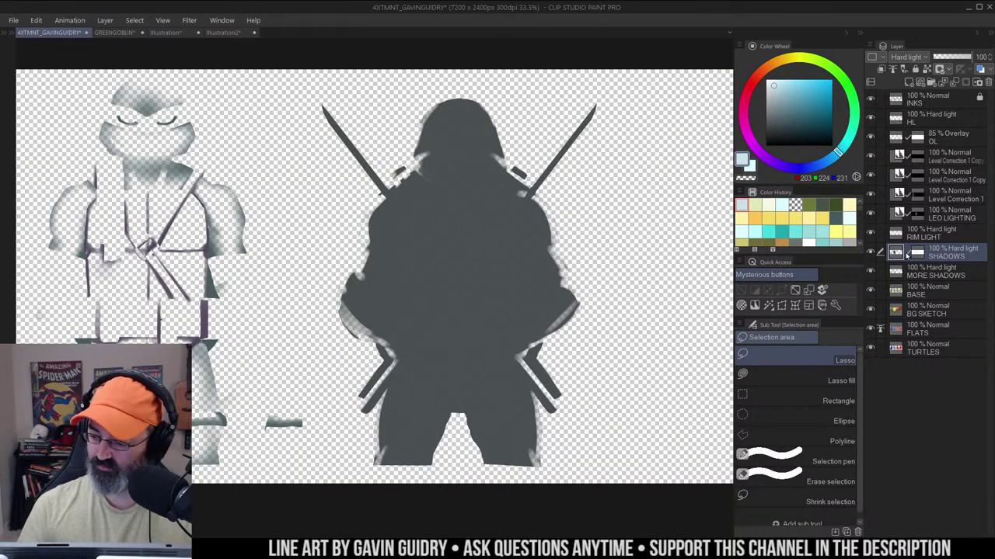
{"action": "left_click", "coordinate": [871, 254], "text": "alt"}
Lighten the shadow over the blue-masked turtle's face by painting transparency on the SHADOWS layer's mask with a large Soft airbrush
{"action": "key", "text": "b"}
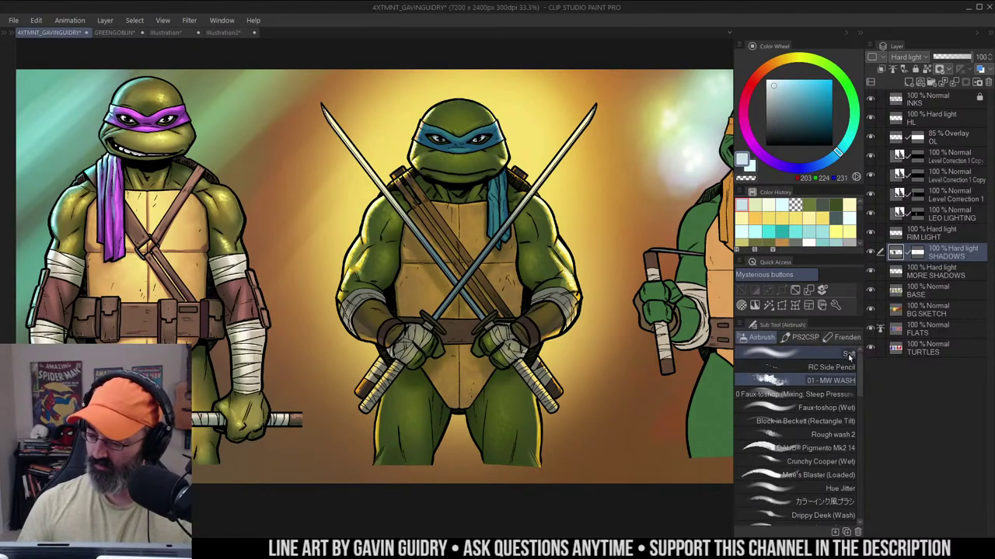
{"action": "key", "text": "/"}
{"action": "left_click", "coordinate": [497, 130]}
{"action": "left_click_drag", "start_coordinate": [534, 144], "coordinate": [567, 167]}
{"action": "key", "text": "b"}
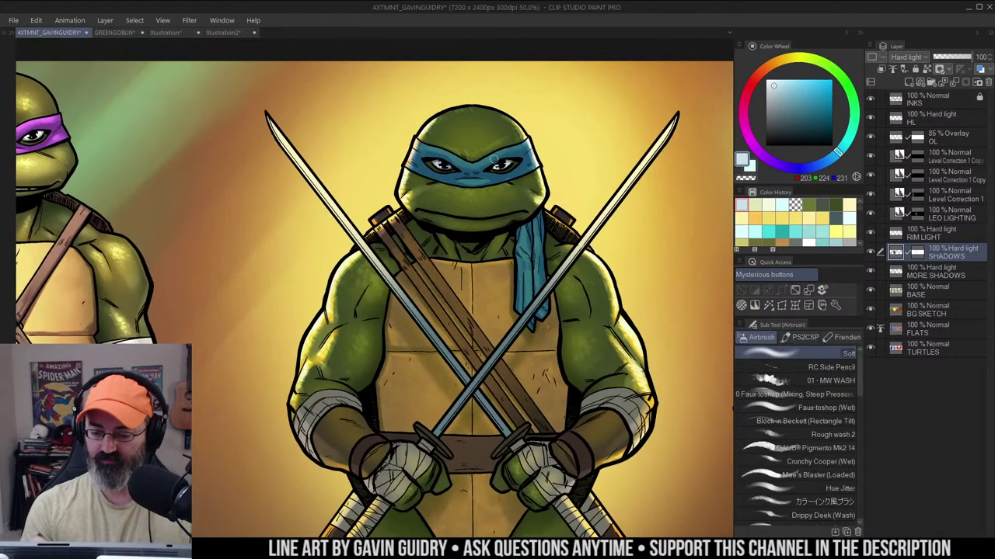
{"action": "key", "text": "]"}
{"action": "key", "text": "]"}
{"action": "key", "text": "]"}
{"action": "key", "text": "]"}
{"action": "key", "text": "]"}
{"action": "key", "text": "]"}
{"action": "key", "text": "]"}
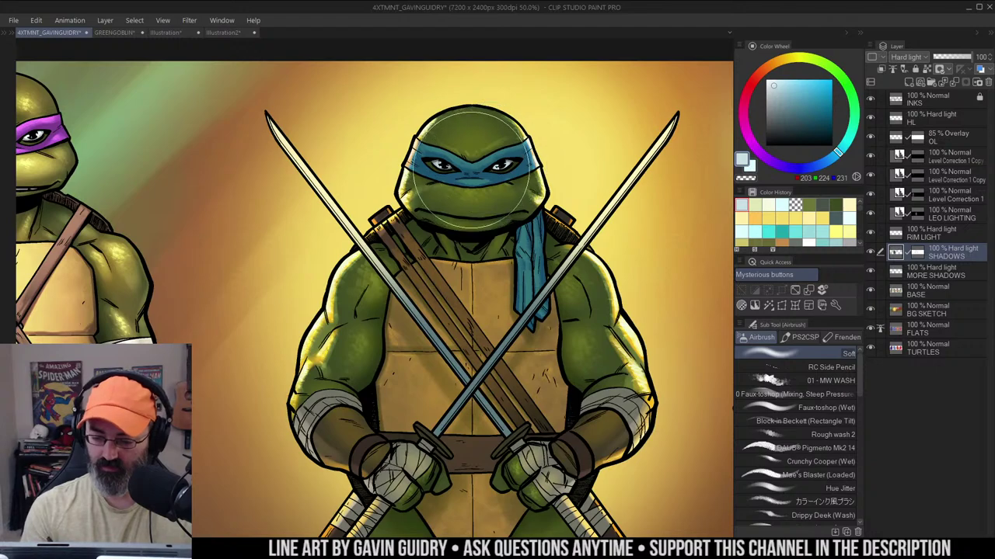
{"action": "key", "text": "/"}
{"action": "left_click", "coordinate": [554, 178], "text": "alt"}
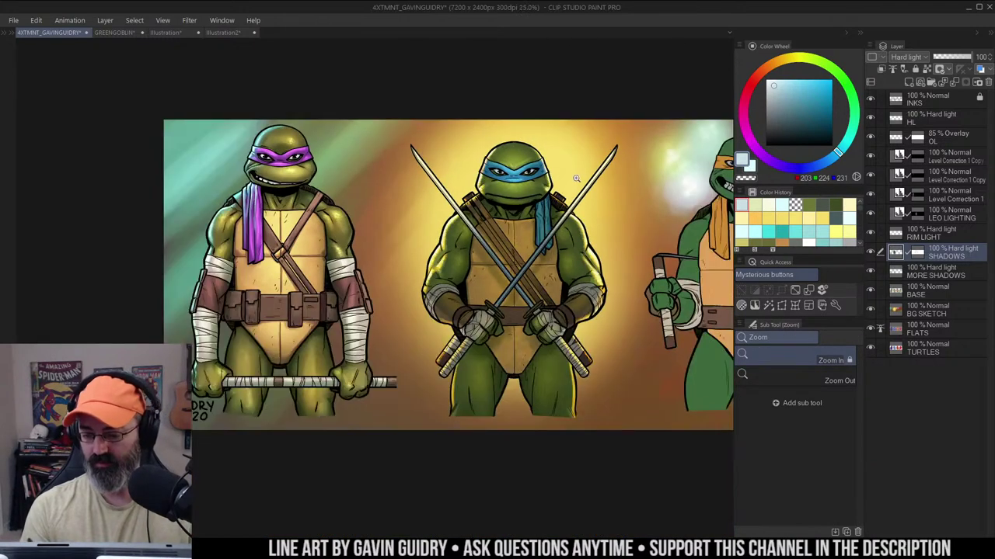
{"action": "key", "text": "b"}
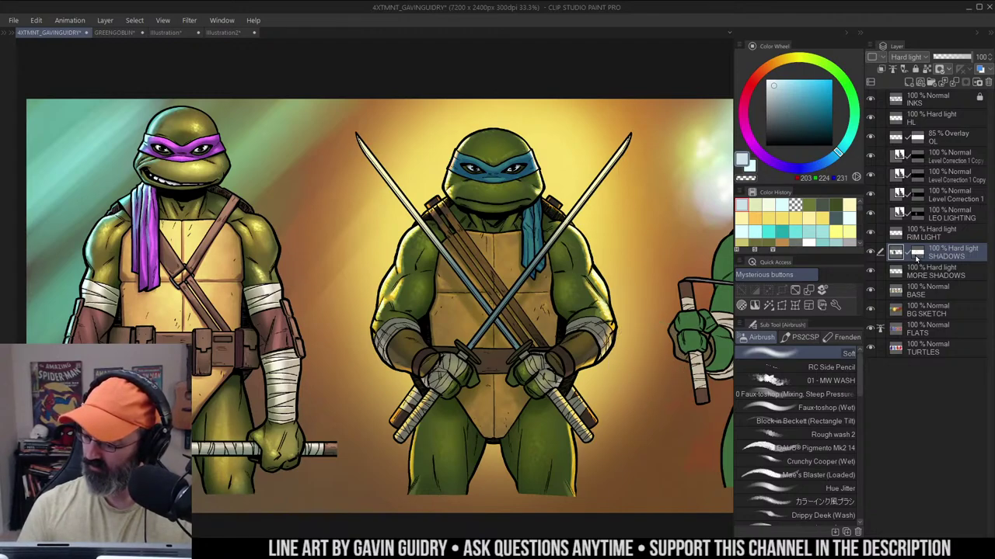
{"action": "left_click", "coordinate": [917, 256]}
{"action": "key", "text": "c"}
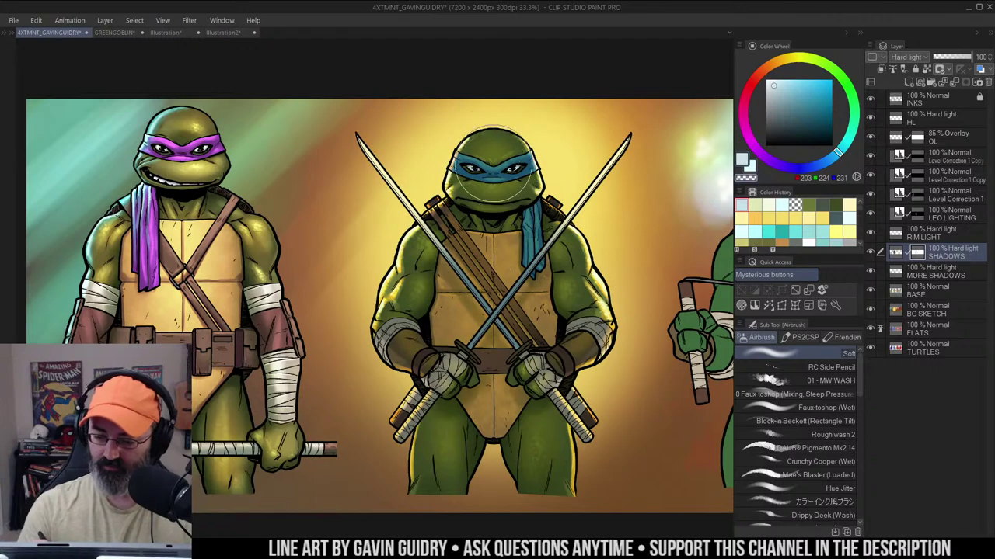
{"action": "left_click_drag", "start_coordinate": [495, 162], "coordinate": [508, 185]}
Lighten the shadow over the blue-masked turtle's torso on the SHADOWS mask with a further enlarged transparent Soft airbrush
{"action": "scroll", "coordinate": [501, 175], "scroll_direction": "up", "scroll_amount": 1}
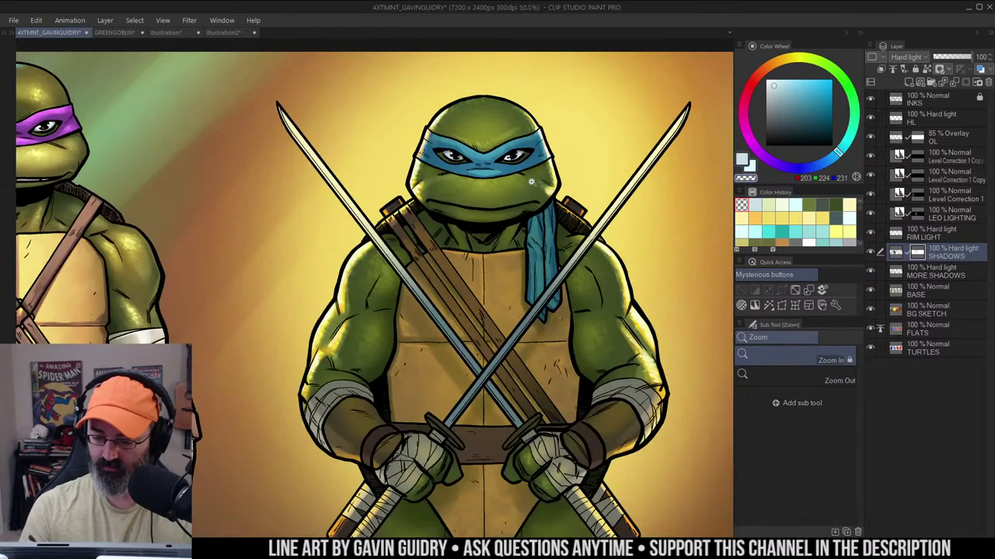
{"action": "left_click_drag", "start_coordinate": [589, 214], "coordinate": [602, 136]}
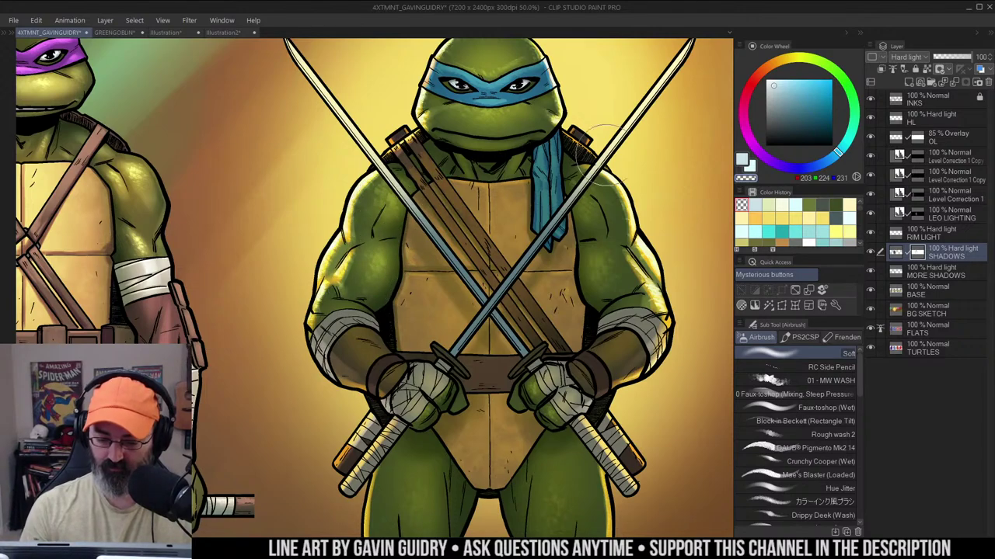
{"action": "mouse_move", "coordinate": [602, 193]}
{"action": "left_mouse_down"}
{"action": "mouse_move", "coordinate": [586, 163]}
{"action": "mouse_move", "coordinate": [582, 193]}
{"action": "left_mouse_up"}
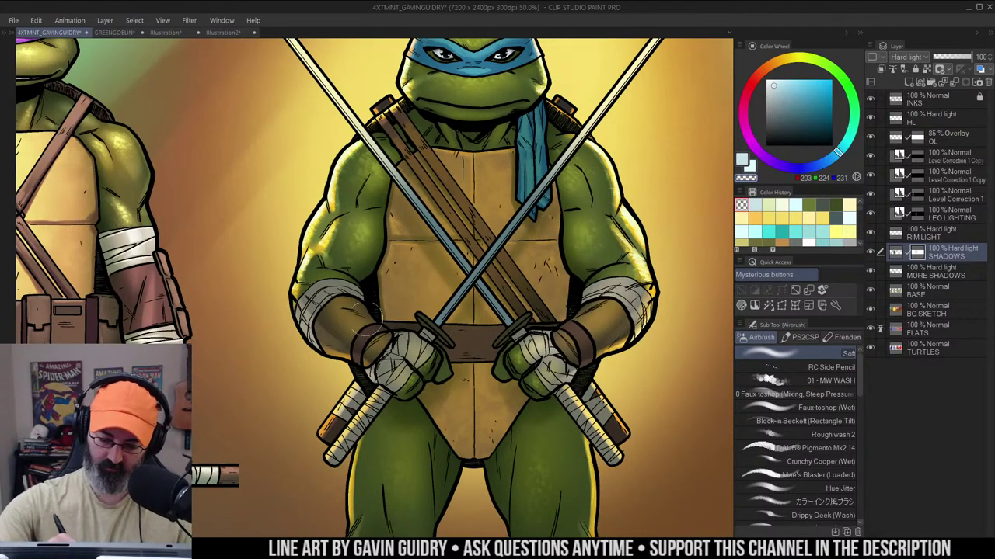
{"action": "key", "text": "w"}
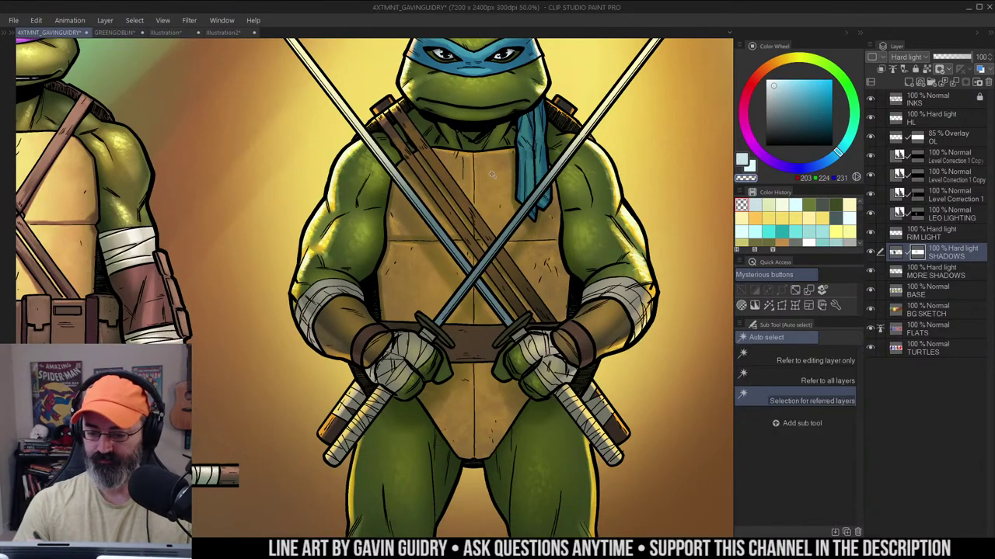
{"action": "key", "text": "p"}
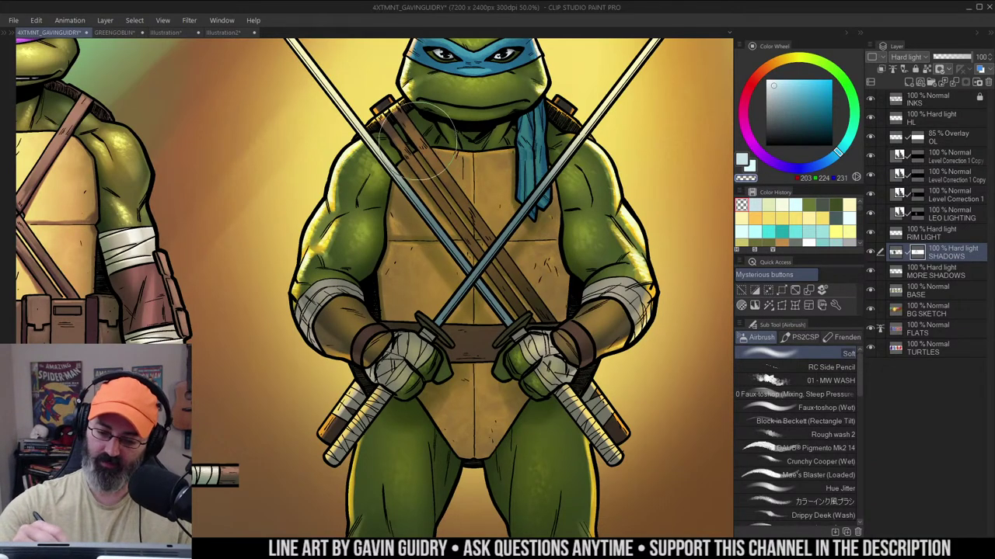
{"action": "key", "text": "ctrl+space"}
{"action": "left_click", "coordinate": [497, 196], "text": "alt"}
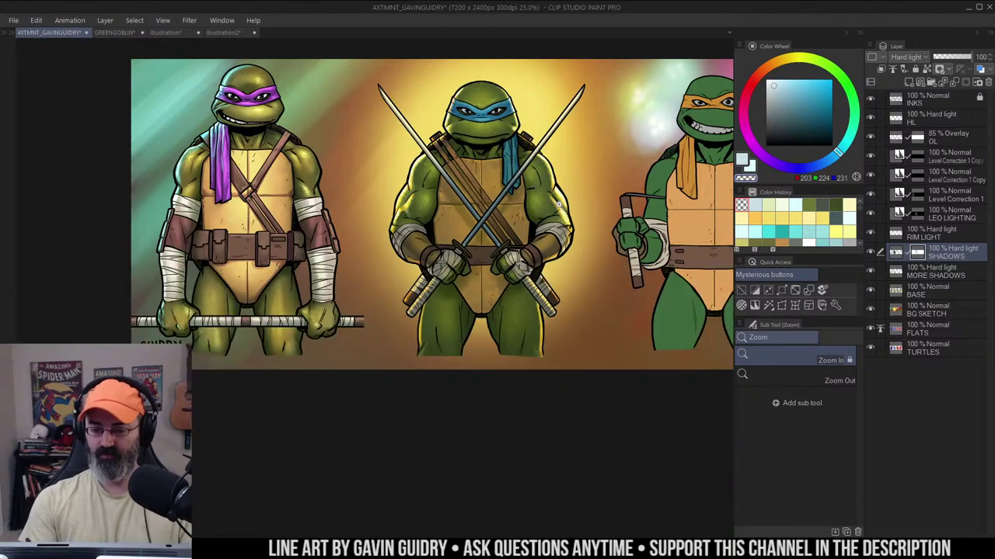
{"action": "left_click", "coordinate": [532, 185]}
{"action": "key", "text": "bracketright"}
{"action": "key", "text": "bracketright"}
{"action": "key", "text": "bracketright"}
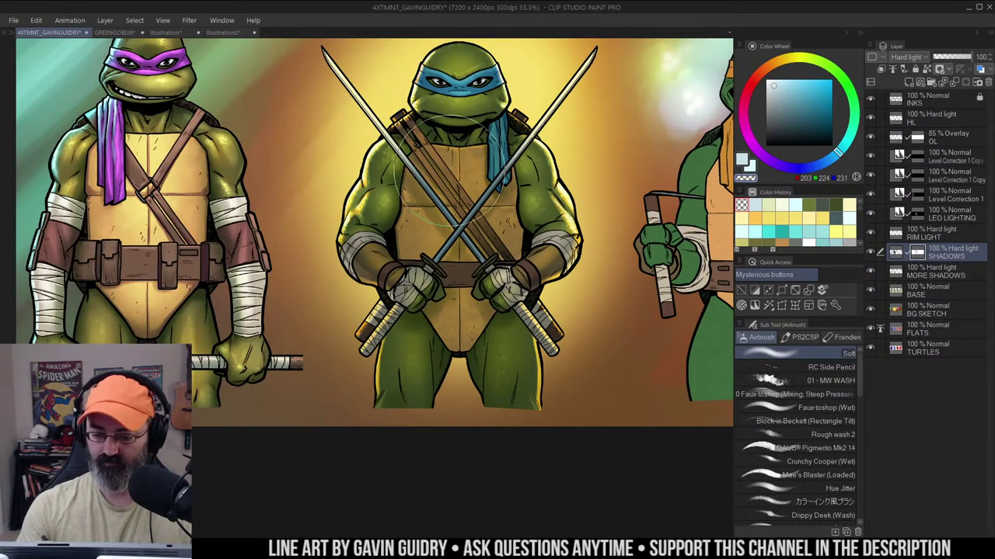
{"action": "mouse_move", "coordinate": [451, 171]}
{"action": "left_mouse_down"}
{"action": "mouse_move", "coordinate": [480, 187]}
{"action": "mouse_move", "coordinate": [458, 178]}
{"action": "mouse_move", "coordinate": [454, 194]}
{"action": "mouse_move", "coordinate": [466, 183]}
{"action": "mouse_move", "coordinate": [455, 202]}
{"action": "mouse_move", "coordinate": [462, 276]}
{"action": "mouse_move", "coordinate": [489, 260]}
{"action": "mouse_move", "coordinate": [482, 241]}
{"action": "mouse_move", "coordinate": [460, 291]}
{"action": "mouse_move", "coordinate": [513, 270]}
{"action": "left_mouse_up"}
Compare the blue-masked turtle's shading with the other turtles across the illustration, and clear the selection
{"action": "left_click", "coordinate": [533, 225], "text": "alt"}
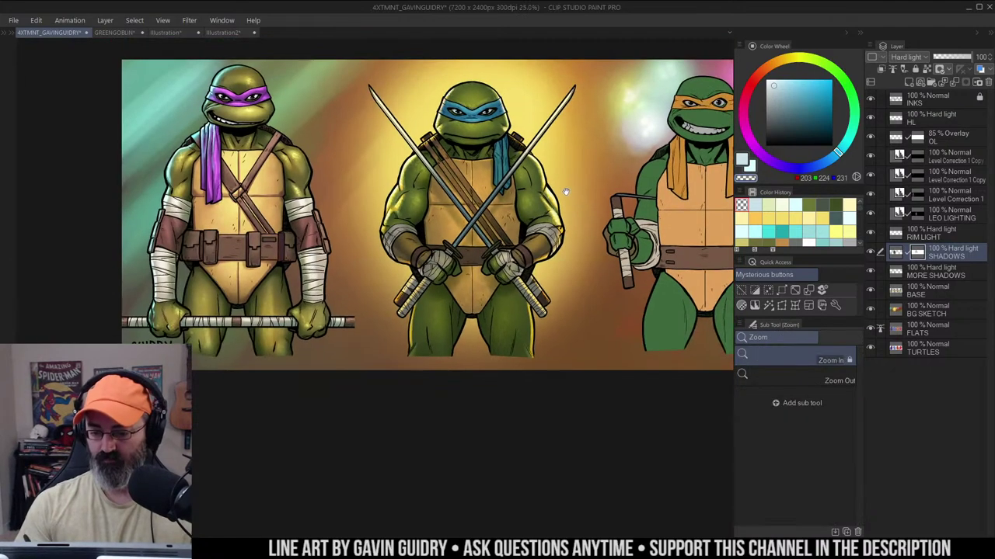
{"action": "left_click", "coordinate": [534, 227], "text": "alt"}
{"action": "left_click_drag", "start_coordinate": [569, 219], "coordinate": [536, 216]}
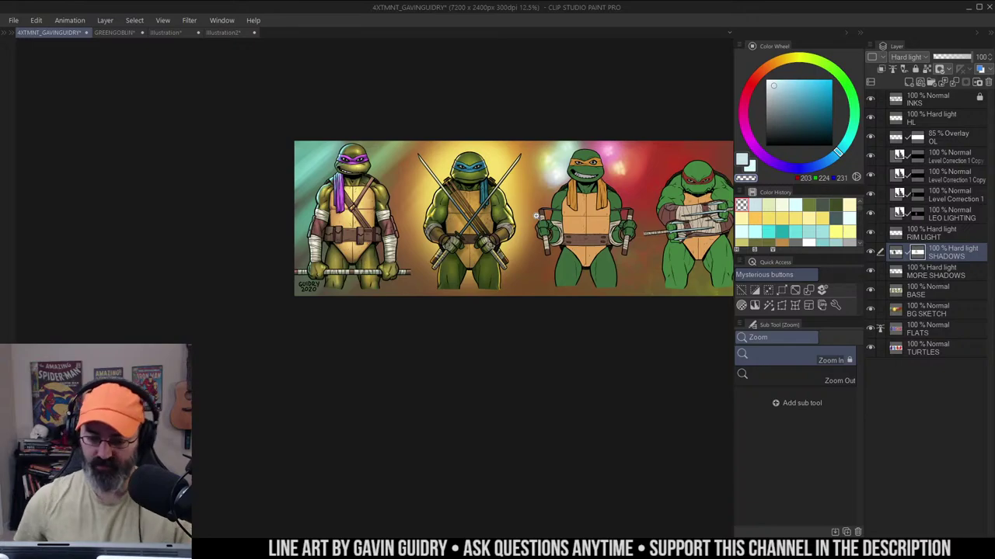
{"action": "left_click", "coordinate": [536, 216]}
{"action": "left_click", "coordinate": [540, 217]}
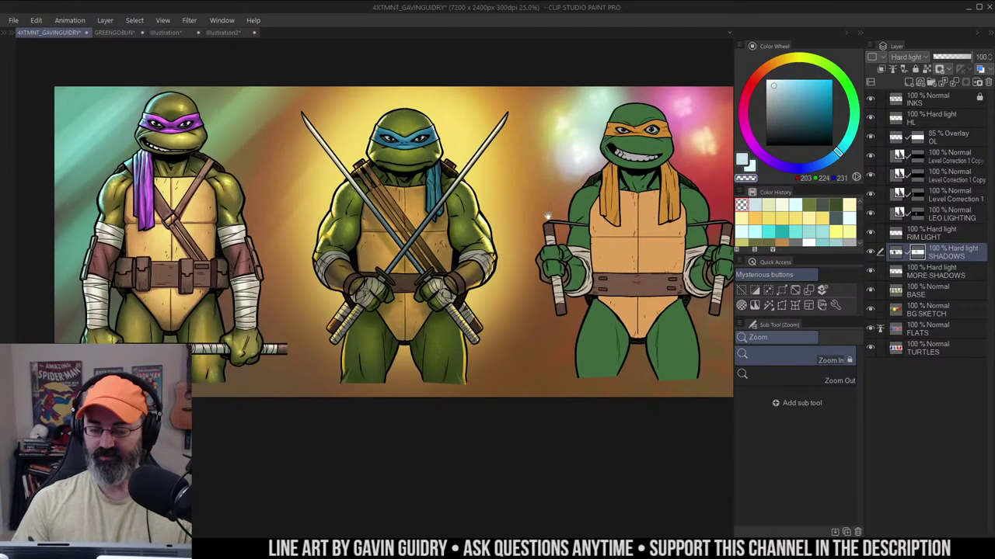
{"action": "left_click_drag", "start_coordinate": [548, 217], "coordinate": [564, 206]}
{"action": "key", "text": "m"}
{"action": "key", "text": "ctrl+d"}
{"action": "left_click_drag", "start_coordinate": [584, 140], "coordinate": [637, 134]}
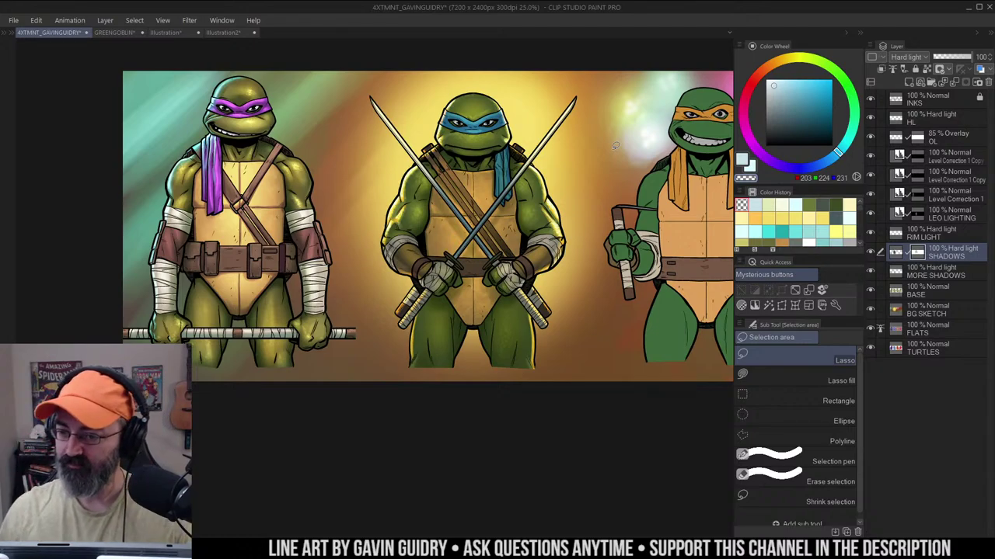
{"action": "left_click_drag", "start_coordinate": [580, 138], "coordinate": [572, 140]}
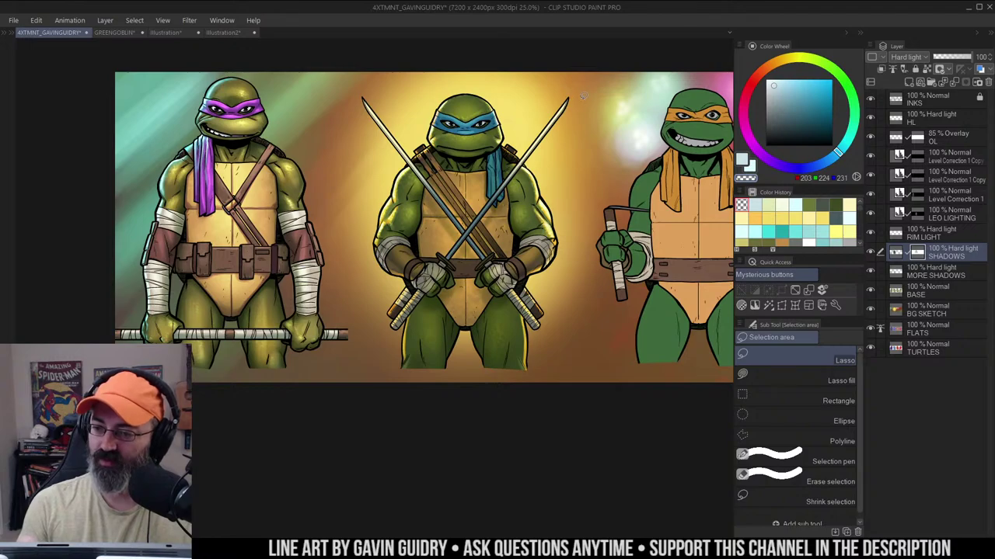
{"action": "left_click_drag", "start_coordinate": [582, 161], "coordinate": [559, 174]}
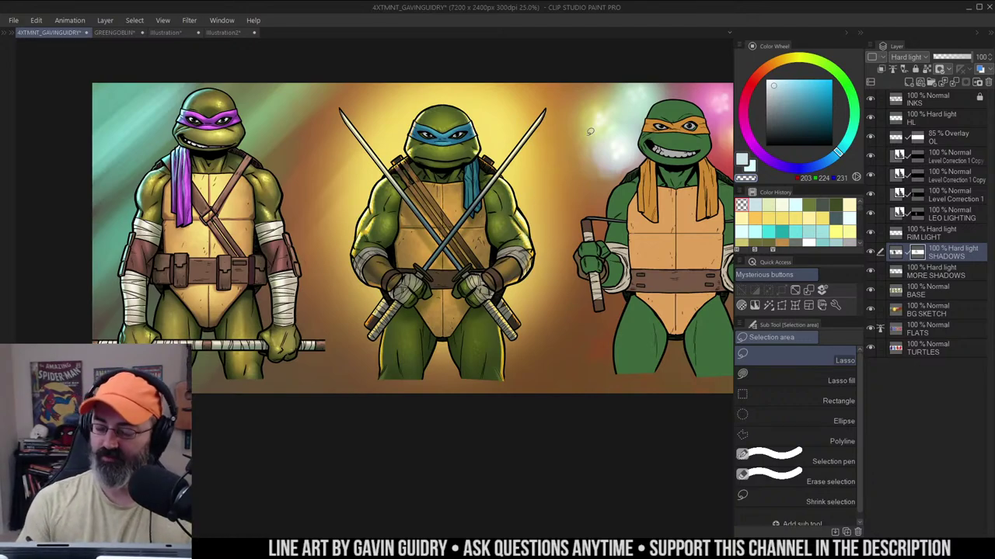
{"action": "left_click_drag", "start_coordinate": [475, 275], "coordinate": [495, 267]}
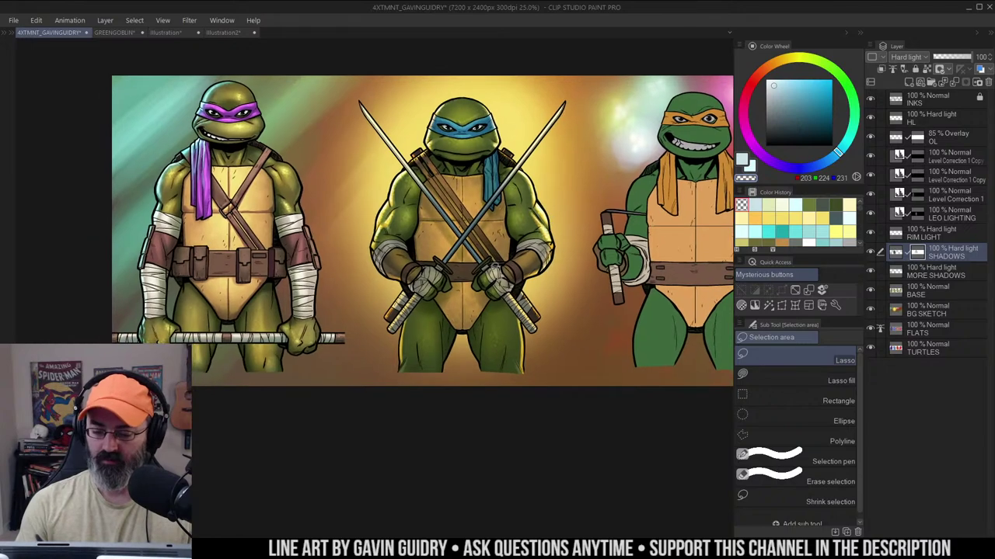
{"action": "left_click_drag", "start_coordinate": [558, 240], "coordinate": [568, 232]}
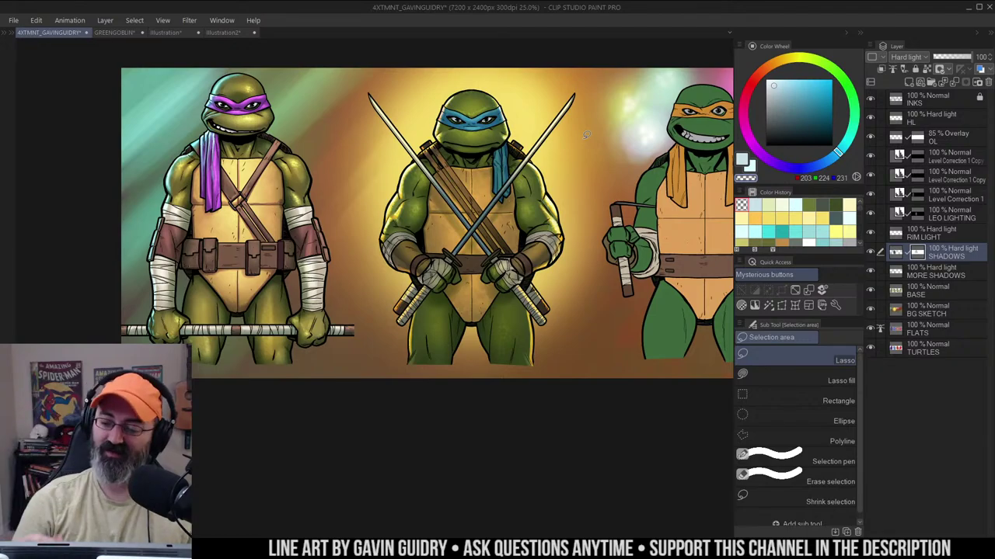
{"action": "left_click", "coordinate": [532, 191], "text": "ctrl"}
{"action": "left_click_drag", "start_coordinate": [542, 192], "coordinate": [576, 217]}
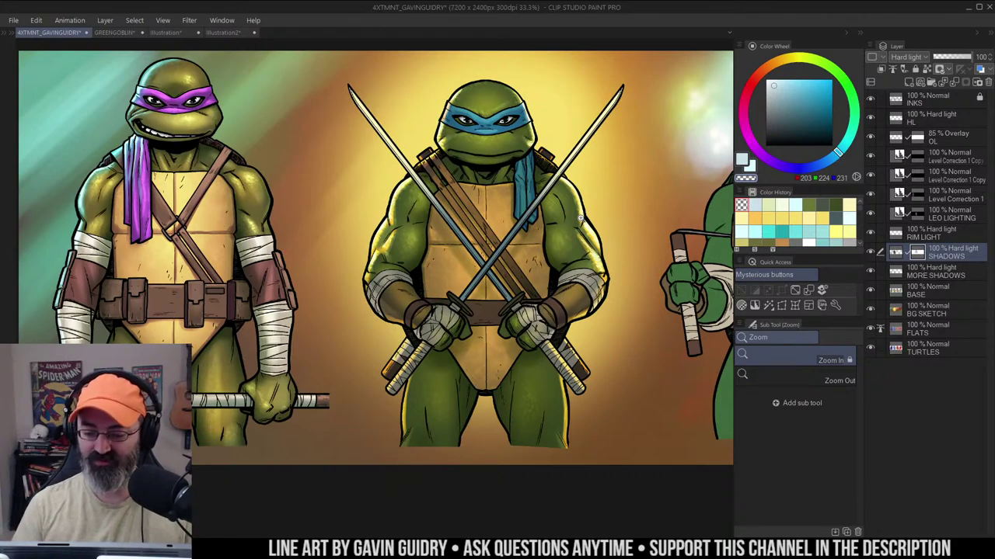
Examine the blue-masked turtle's legs, arms, face and crossed swords up close
{"action": "key", "text": "w"}
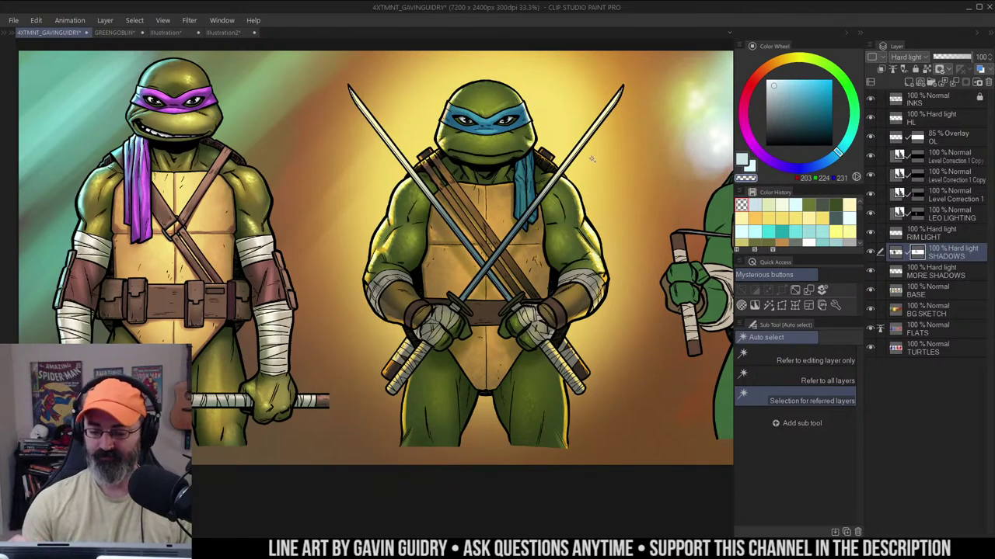
{"action": "left_click_drag", "start_coordinate": [584, 205], "coordinate": [567, 171]}
{"action": "left_click_drag", "start_coordinate": [498, 255], "coordinate": [522, 233]}
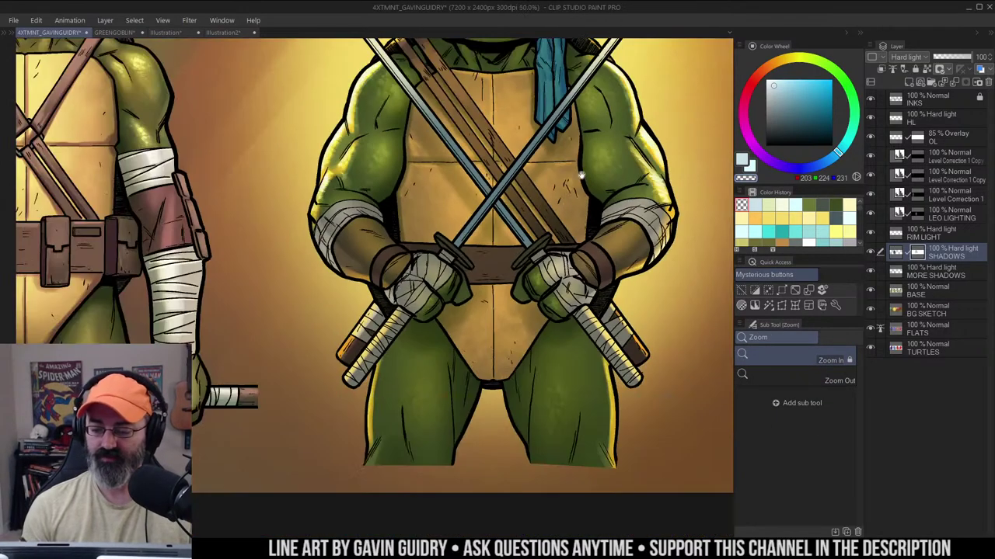
{"action": "left_click_drag", "start_coordinate": [579, 178], "coordinate": [578, 299]}
{"action": "mouse_move", "coordinate": [536, 228]}
{"action": "left_mouse_down"}
{"action": "mouse_move", "coordinate": [575, 237]}
{"action": "mouse_move", "coordinate": [544, 217]}
{"action": "mouse_move", "coordinate": [541, 187]}
{"action": "mouse_move", "coordinate": [540, 218]}
{"action": "left_mouse_up"}
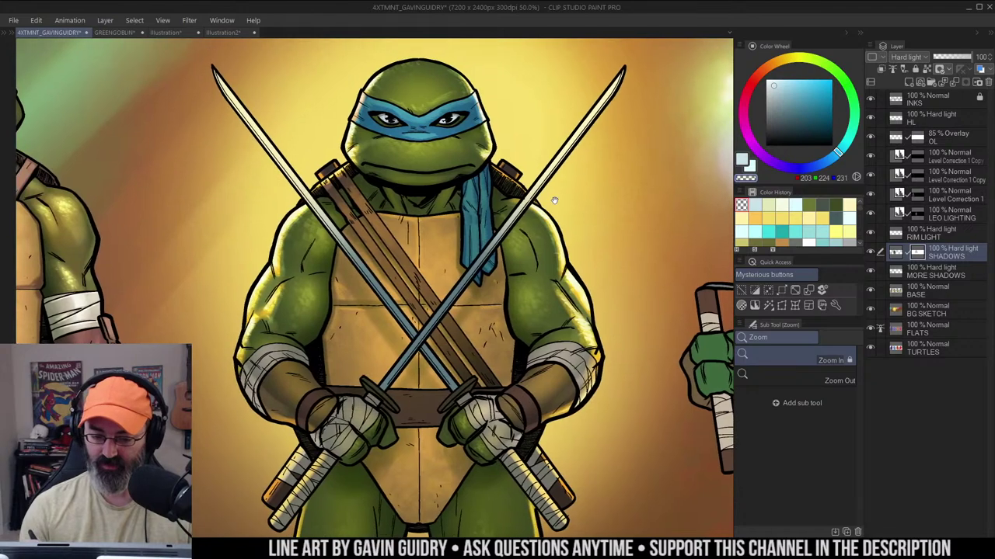
{"action": "left_click", "coordinate": [505, 268]}
{"action": "left_click_drag", "start_coordinate": [509, 266], "coordinate": [490, 283]}
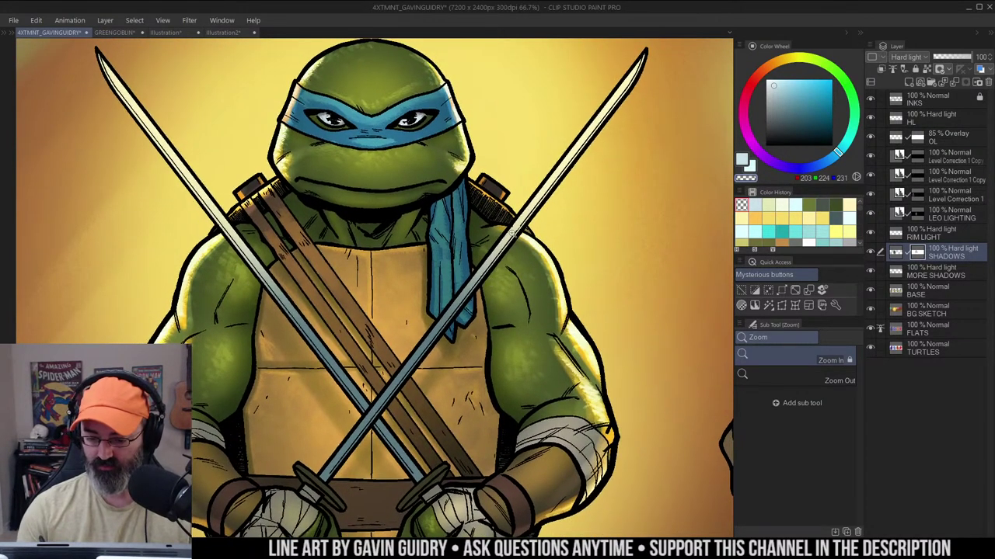
Clear the selection and select the upper blade of the sword rising over the scarf-side shoulder, combining polyline, lasso and automatic selections
{"action": "key", "text": "m"}
{"action": "key", "text": "ctrl+d"}
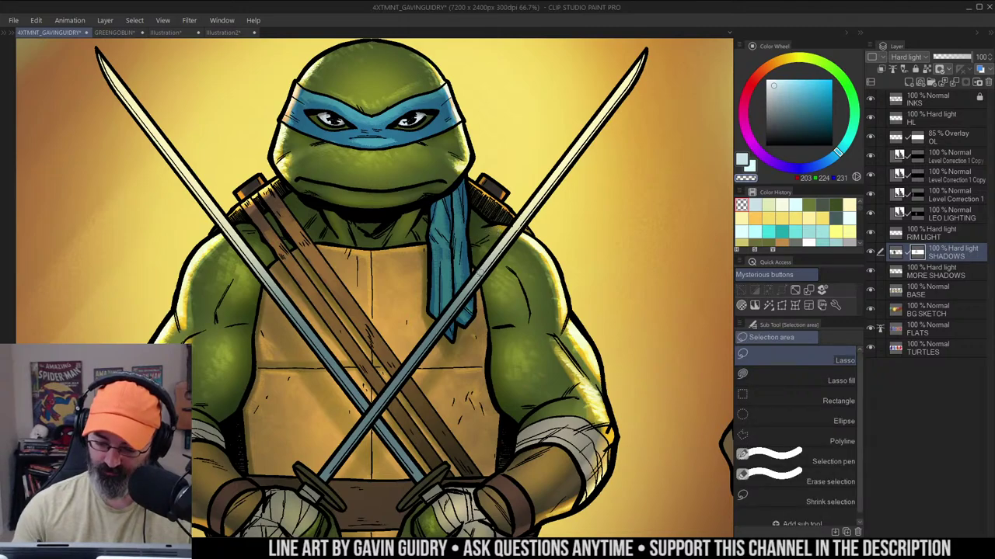
{"action": "left_click", "coordinate": [484, 233]}
{"action": "key", "text": "m"}
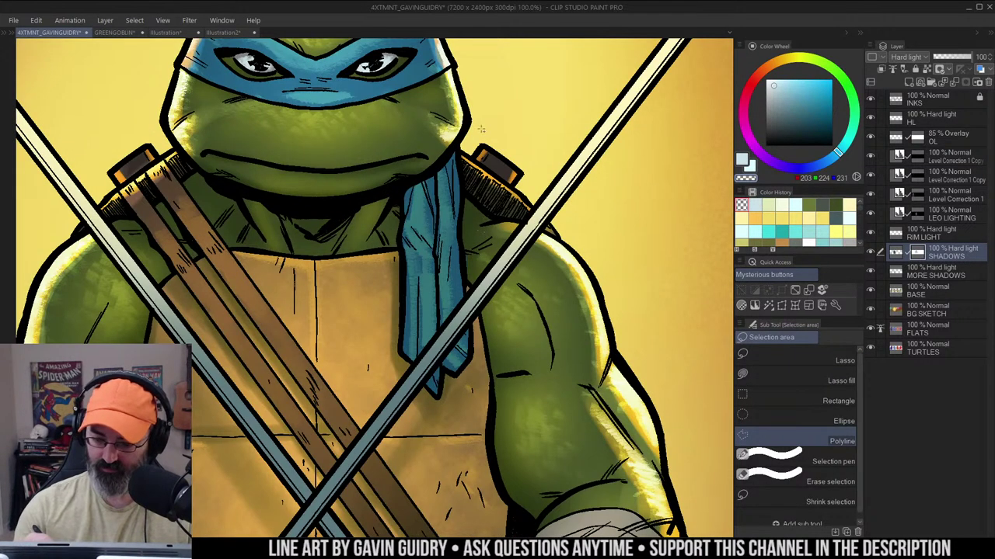
{"action": "left_click", "coordinate": [498, 68]}
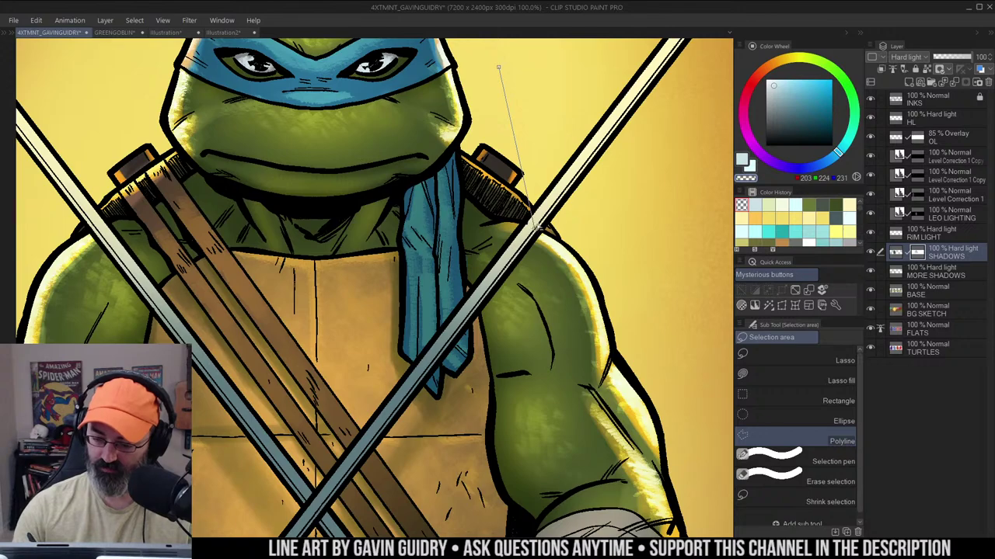
{"action": "left_click_drag", "start_coordinate": [535, 227], "coordinate": [426, 369]}
{"action": "left_click", "coordinate": [567, 190]}
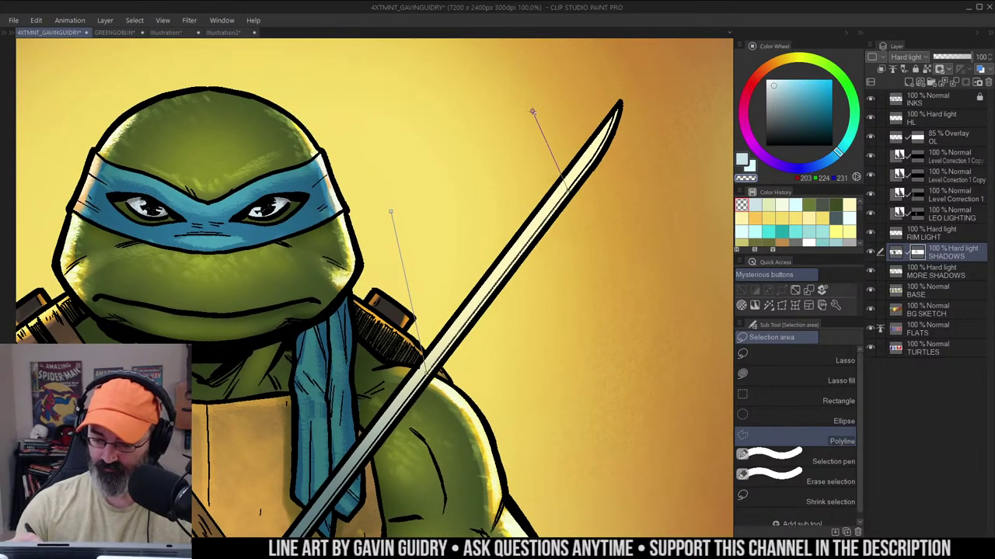
{"action": "left_click", "coordinate": [533, 112]}
{"action": "left_click", "coordinate": [390, 211]}
{"action": "key", "text": "m"}
{"action": "left_click_drag", "start_coordinate": [463, 219], "coordinate": [460, 162]}
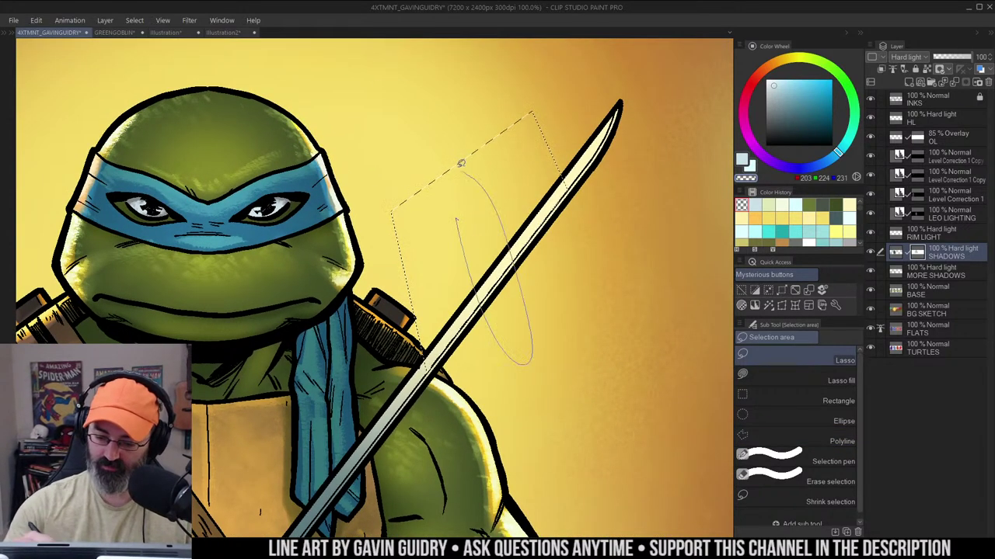
{"action": "key", "text": "slash"}
{"action": "left_click", "coordinate": [562, 225], "text": "alt"}
{"action": "key", "text": "w"}
{"action": "left_click", "coordinate": [557, 207], "text": "alt+shift"}
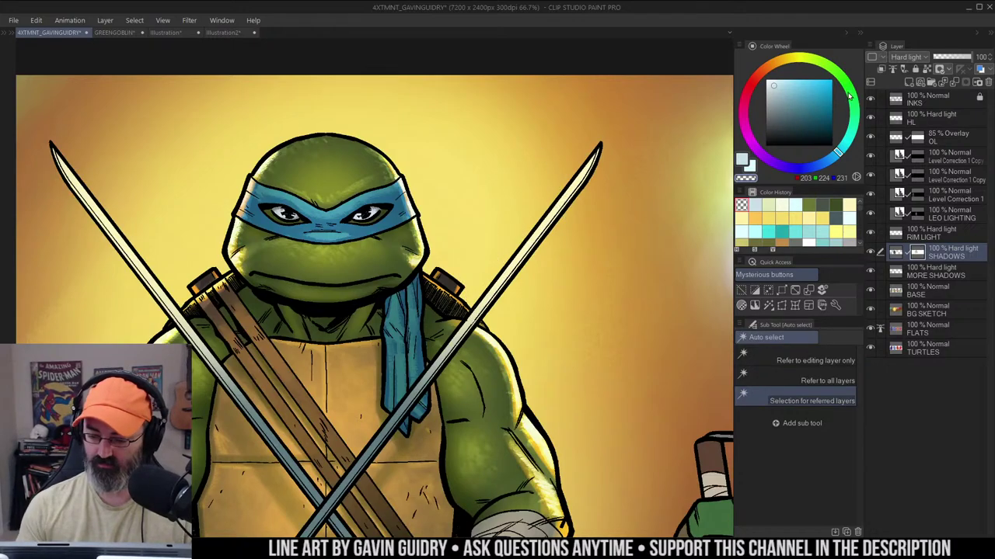
Make MORE SHADOWS the working layer and set the Soft airbrush colour to pure white (255, 255, 255)
{"action": "key", "text": "b"}
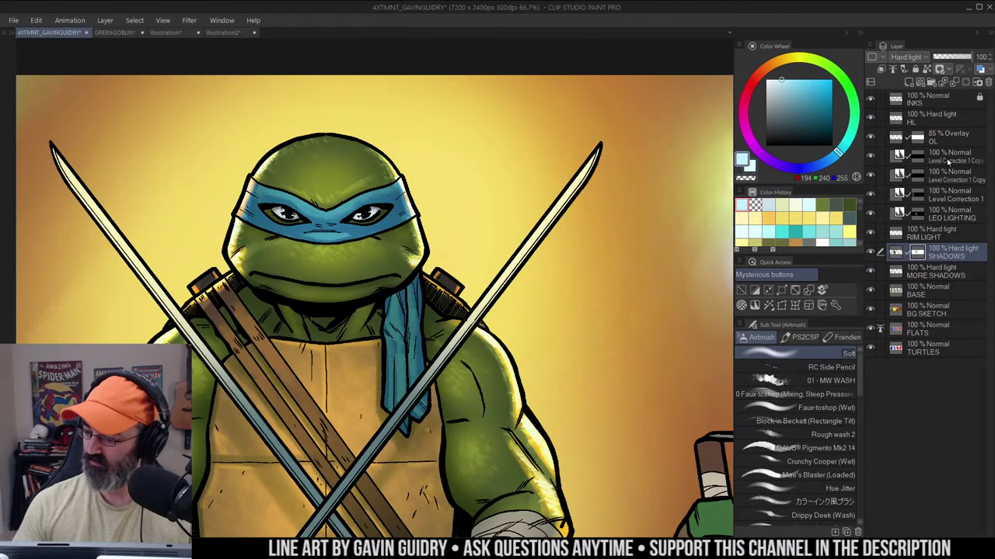
{"action": "left_click", "coordinate": [932, 271]}
{"action": "left_click", "coordinate": [766, 80]}
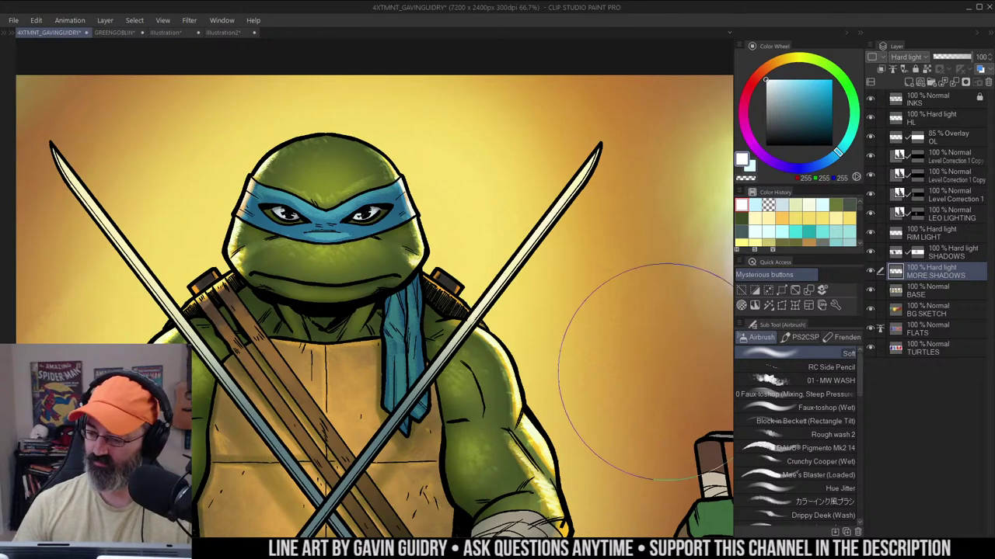
{"action": "key", "text": "slash"}
{"action": "left_click", "coordinate": [557, 247], "text": "alt"}
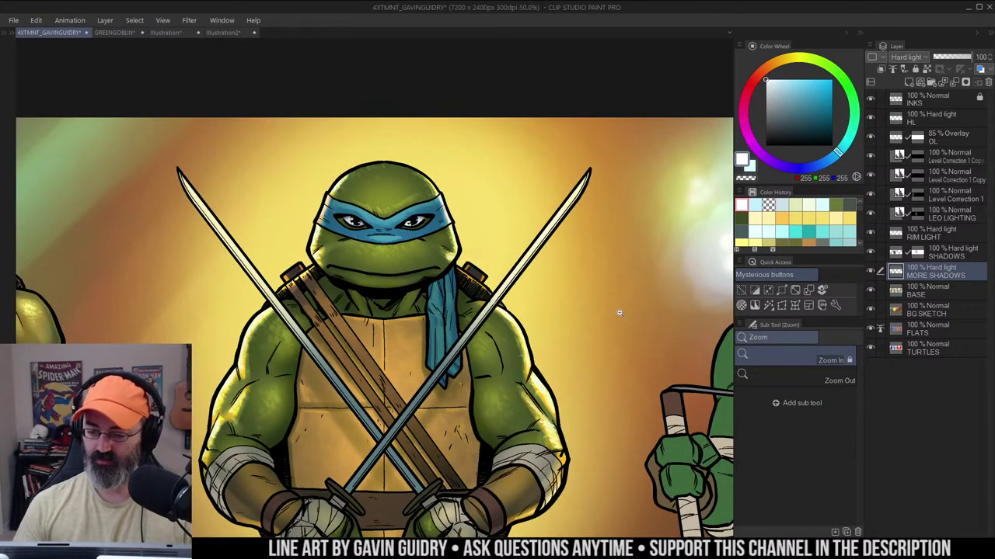
On the upper HL layer, outline one lengthwise half of the blade opposite the scarf with a polyline selection
{"action": "left_click", "coordinate": [904, 122]}
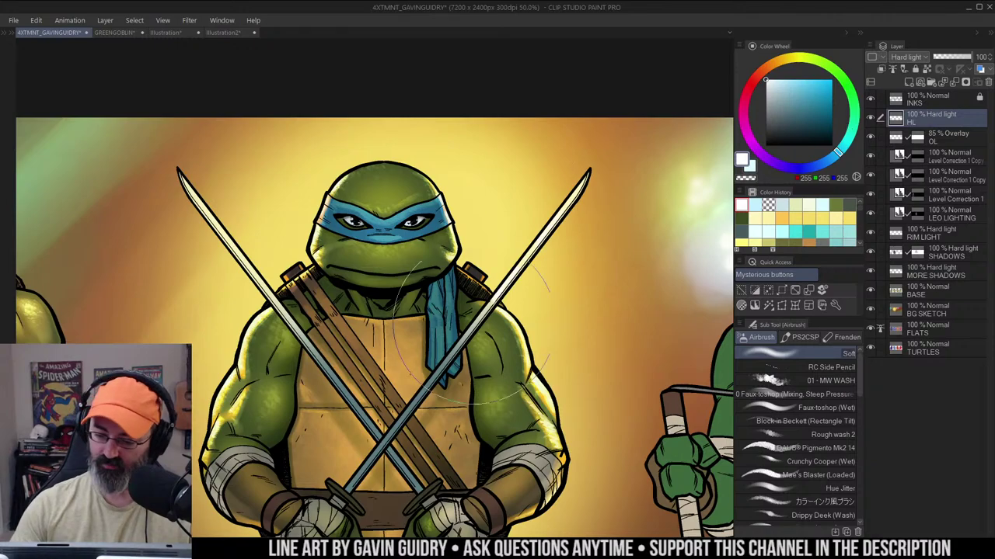
{"action": "left_click", "coordinate": [570, 231], "text": "ctrl+alt"}
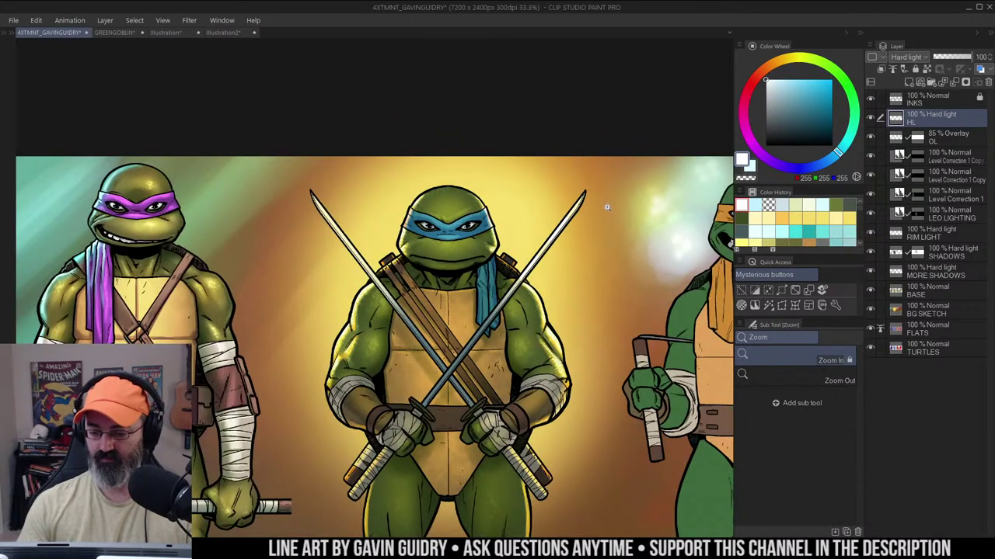
{"action": "left_click", "coordinate": [338, 220], "text": "ctrl"}
{"action": "left_click", "coordinate": [336, 211], "text": "ctrl"}
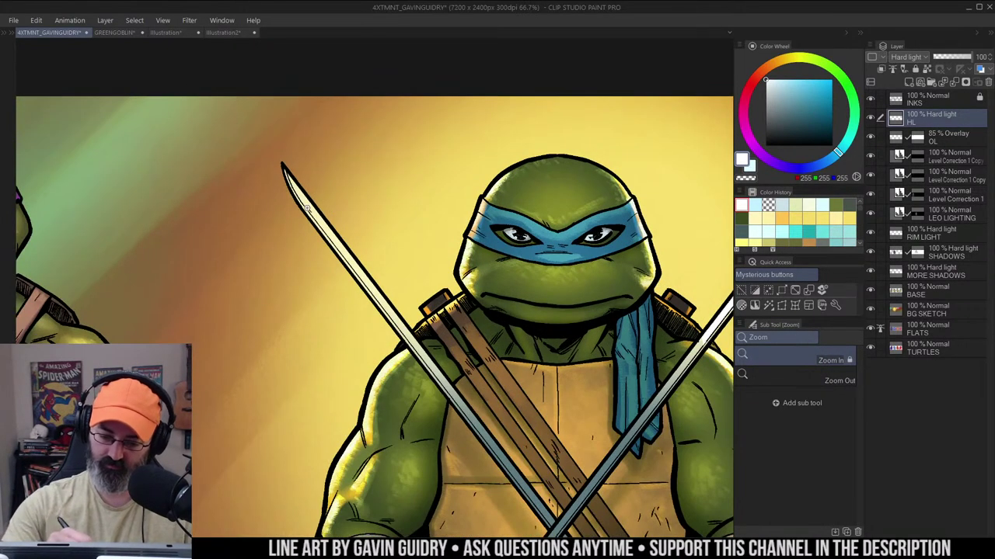
{"action": "left_click", "coordinate": [403, 334]}
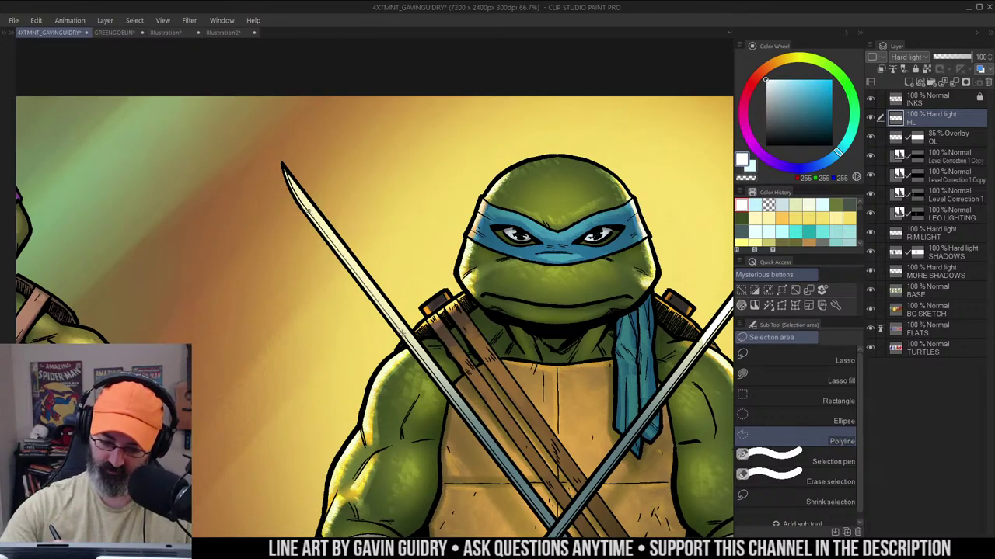
{"action": "left_click", "coordinate": [404, 247]}
{"action": "left_click", "coordinate": [374, 176]}
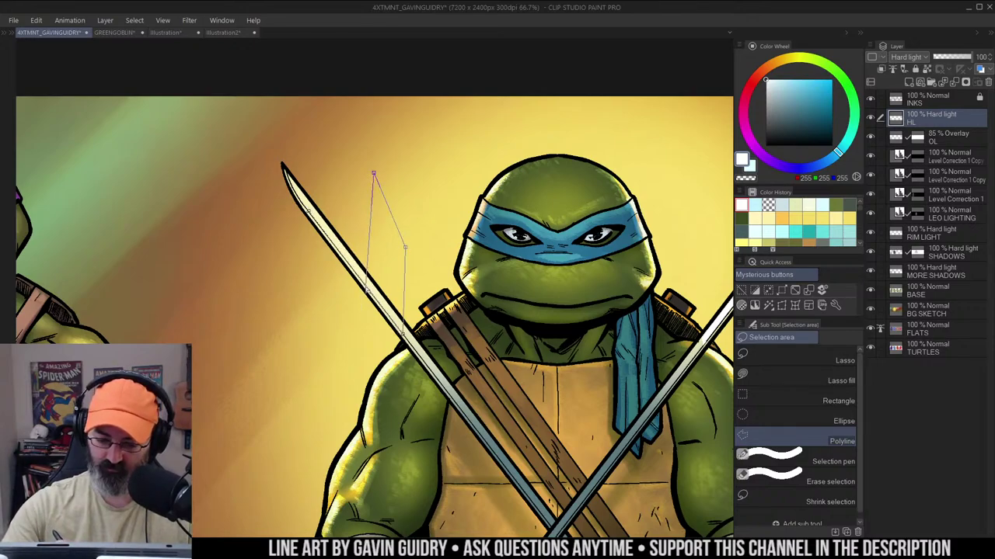
{"action": "left_click", "coordinate": [328, 137]}
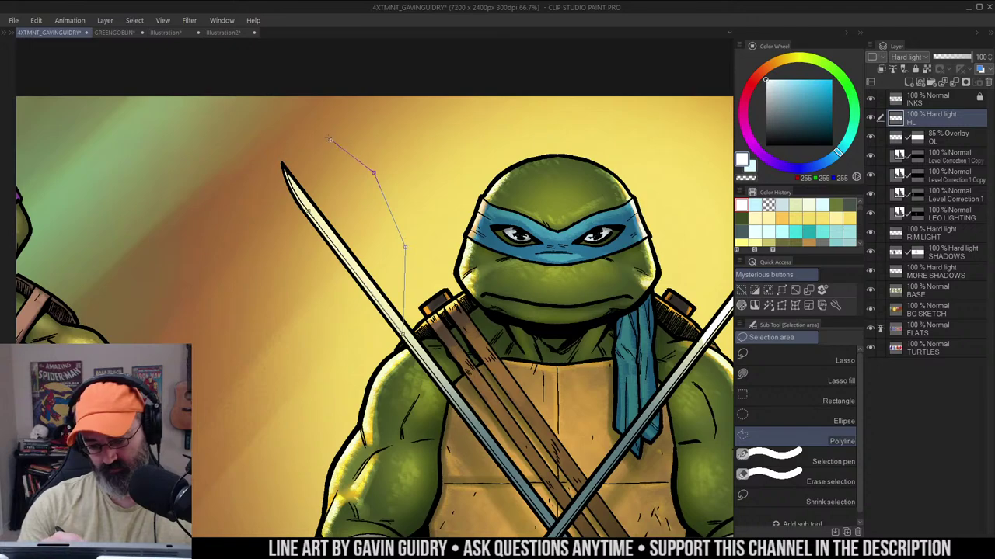
{"action": "double_click", "coordinate": [310, 204]}
Trim the selection to the blade with an automatic selection, lighten that half with white, and clear the selection
{"action": "key", "text": "m"}
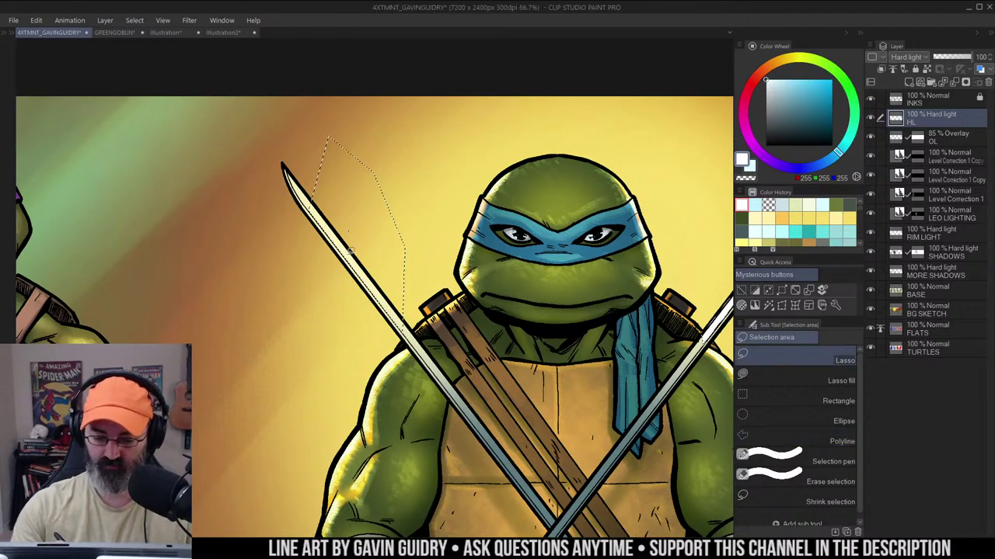
{"action": "key", "text": "w"}
{"action": "left_click", "coordinate": [443, 112], "text": "alt"}
{"action": "key", "text": "ctrl+d"}
{"action": "key", "text": "b"}
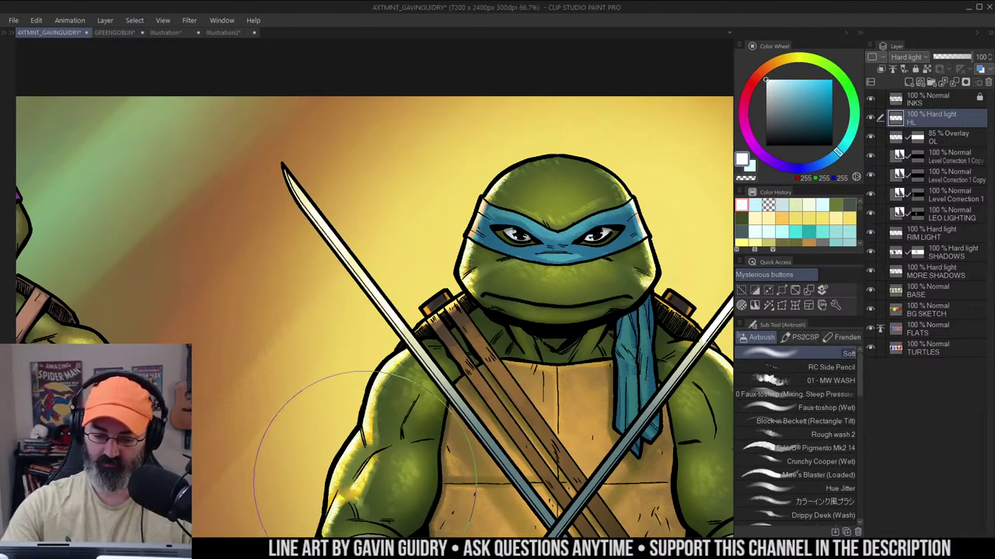
Add a Hard light layer named HL above INKS and set the colour to pale orange (255, 217, 150)
{"action": "key", "text": "slash"}
{"action": "left_click", "coordinate": [512, 273], "text": "alt"}
{"action": "left_click_drag", "start_coordinate": [599, 273], "coordinate": [496, 200]}
{"action": "left_click", "coordinate": [593, 227], "text": "alt"}
{"action": "mouse_move", "coordinate": [579, 223]}
{"action": "left_mouse_down"}
{"action": "mouse_move", "coordinate": [547, 214]}
{"action": "mouse_move", "coordinate": [586, 221]}
{"action": "left_mouse_up"}
{"action": "left_click", "coordinate": [547, 214]}
{"action": "key", "text": "m"}
{"action": "left_click", "coordinate": [932, 101]}
{"action": "key", "text": "ctrl+shift+n"}
{"action": "left_click", "coordinate": [779, 61]}
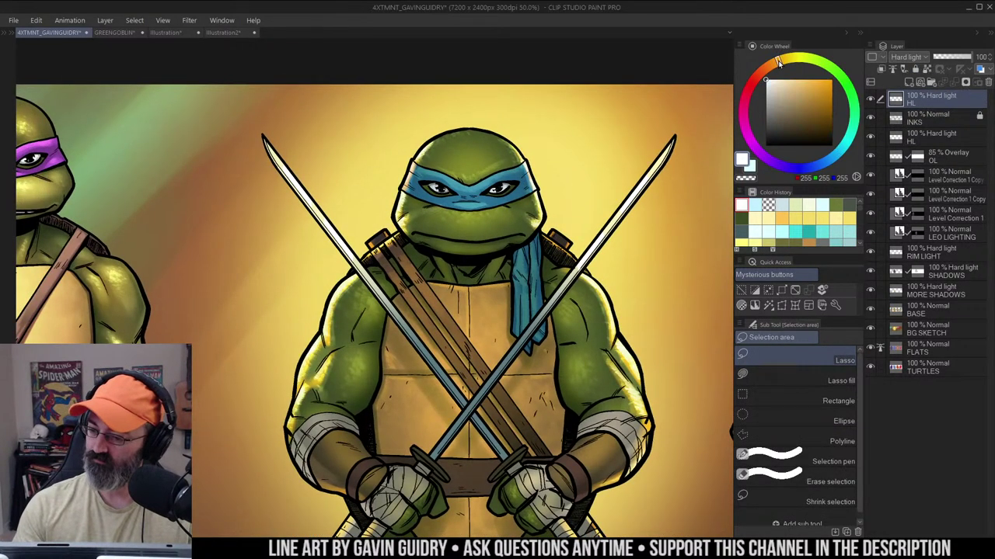
{"action": "left_click", "coordinate": [793, 79]}
With a much smaller Soft airbrush, paint pale orange glints over the upper blades of both swords on the new HL layer
{"action": "key", "text": "slash"}
{"action": "left_click", "coordinate": [566, 176]}
{"action": "key", "text": "b"}
{"action": "key", "text": "bracketleft"}
{"action": "key", "text": "bracketleft"}
{"action": "key", "text": "bracketleft"}
{"action": "key", "text": "bracketleft"}
{"action": "key", "text": "bracketleft"}
{"action": "key", "text": "bracketleft"}
{"action": "key", "text": "bracketleft"}
{"action": "key", "text": "bracketleft"}
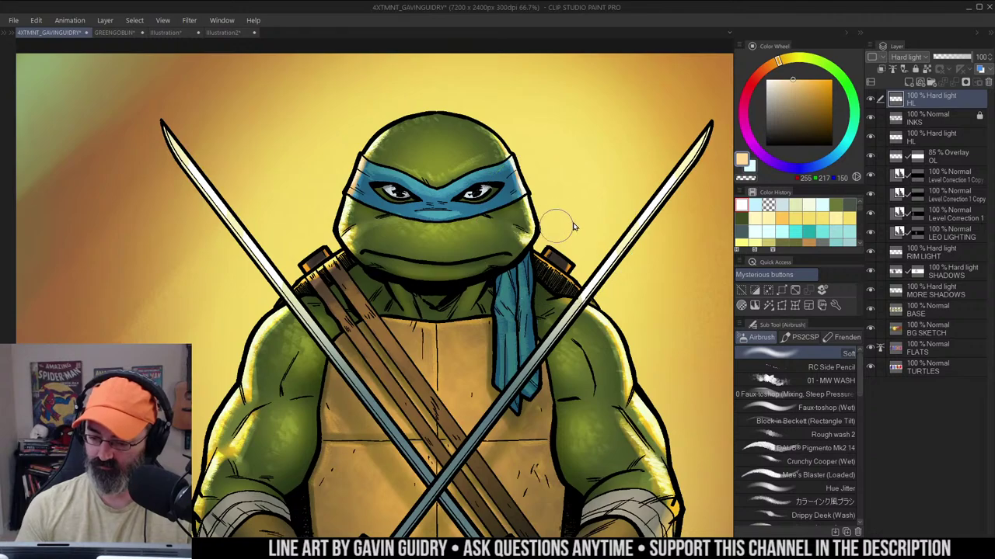
{"action": "mouse_move", "coordinate": [665, 186]}
{"action": "left_mouse_down"}
{"action": "mouse_move", "coordinate": [638, 224]}
{"action": "mouse_move", "coordinate": [675, 170]}
{"action": "mouse_move", "coordinate": [607, 251]}
{"action": "mouse_move", "coordinate": [585, 295]}
{"action": "mouse_move", "coordinate": [621, 242]}
{"action": "mouse_move", "coordinate": [599, 274]}
{"action": "left_mouse_up"}
{"action": "key", "text": "ctrl+z"}
{"action": "key", "text": "m"}
{"action": "left_click", "coordinate": [664, 139]}
{"action": "key", "text": "b"}
{"action": "left_click_drag", "start_coordinate": [501, 137], "coordinate": [552, 127]}
{"action": "mouse_move", "coordinate": [250, 167]}
{"action": "left_mouse_down"}
{"action": "mouse_move", "coordinate": [282, 201]}
{"action": "mouse_move", "coordinate": [243, 152]}
{"action": "mouse_move", "coordinate": [322, 262]}
{"action": "mouse_move", "coordinate": [302, 227]}
{"action": "left_mouse_up"}
Compare the blue-masked turtle's glowing swords with the rest of the illustration
{"action": "key", "text": "alt+space"}
{"action": "scroll", "coordinate": [501, 242], "scroll_direction": "down", "scroll_amount": 5}
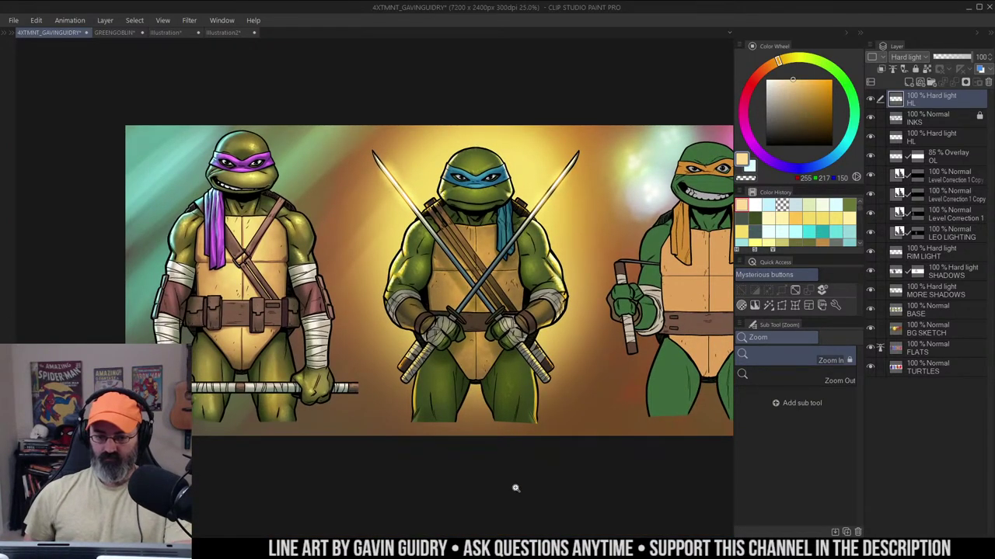
{"action": "scroll", "coordinate": [532, 186], "scroll_direction": "down", "scroll_amount": 3}
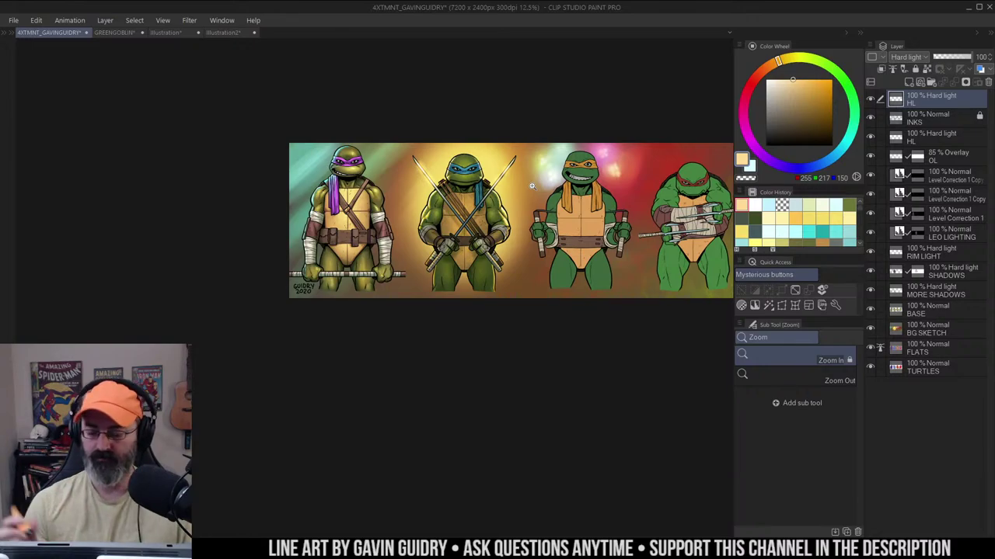
{"action": "scroll", "coordinate": [567, 156], "scroll_direction": "up", "scroll_amount": 3}
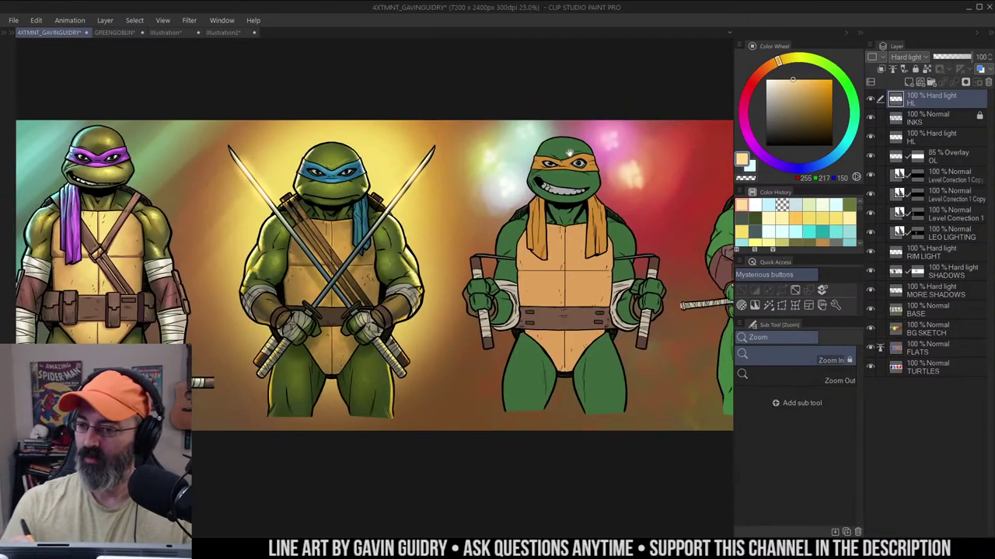
{"action": "left_click_drag", "start_coordinate": [569, 153], "coordinate": [591, 129]}
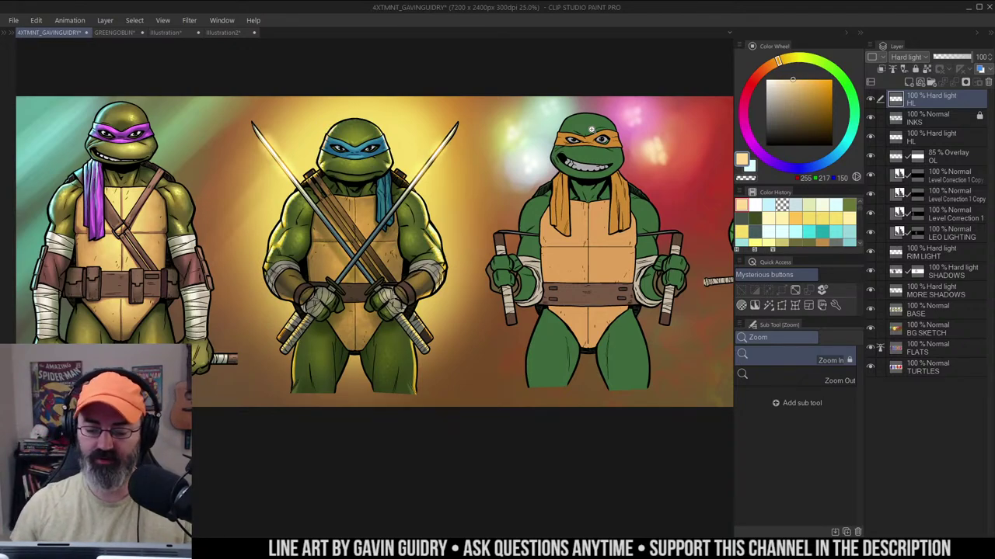
{"action": "left_click_drag", "start_coordinate": [528, 202], "coordinate": [626, 171]}
{"action": "left_click", "coordinate": [493, 233]}
Make the Level Correction 1 mask the working layer and examine the blue-masked turtle's forearms and hands up close and from afar
{"action": "key", "text": "w"}
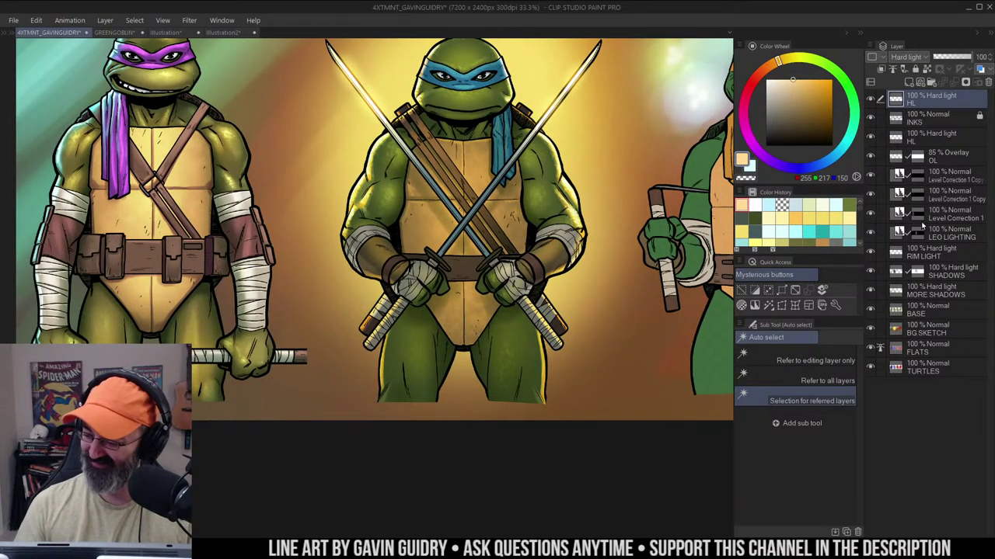
{"action": "left_click", "coordinate": [922, 218]}
{"action": "key", "text": "b"}
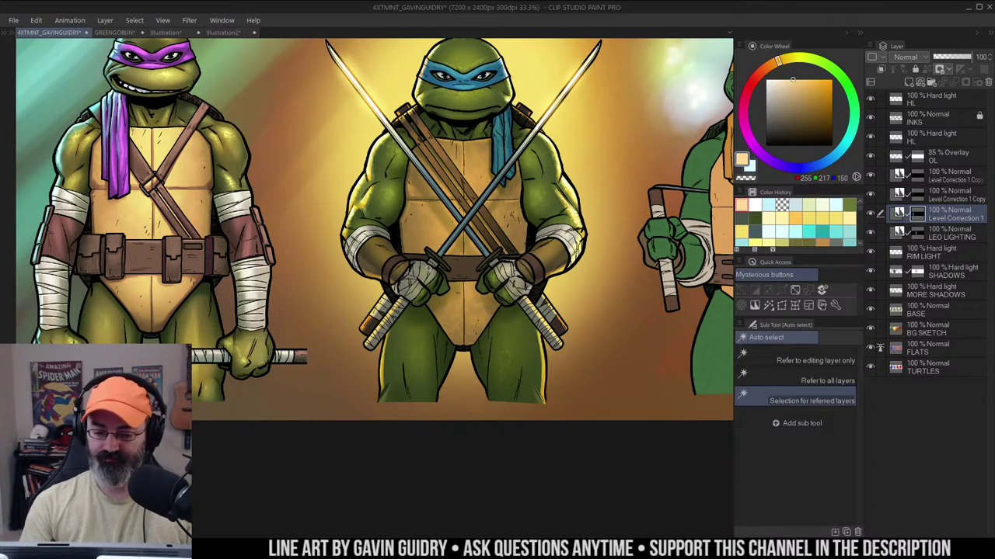
{"action": "left_click", "coordinate": [432, 284], "text": "ctrl"}
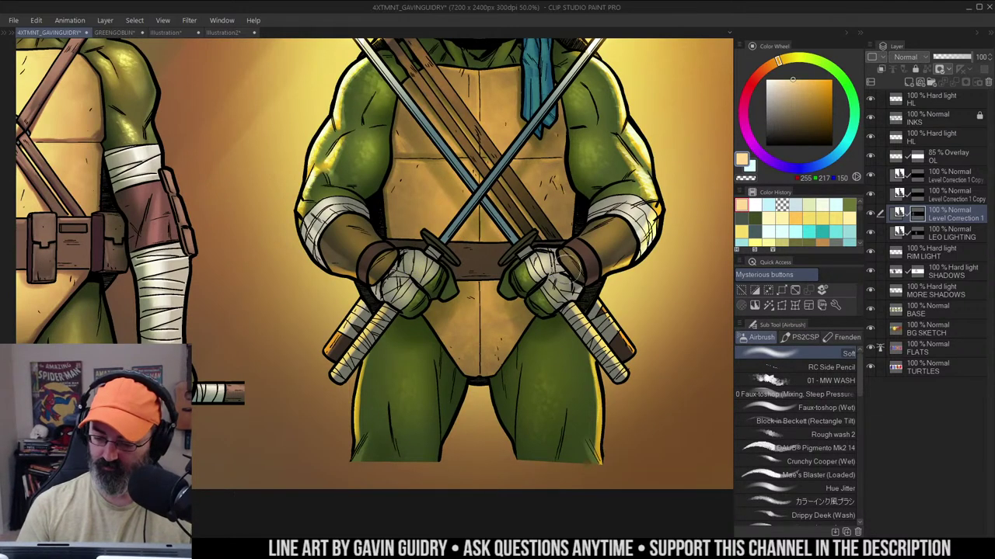
{"action": "scroll", "coordinate": [553, 295], "scroll_direction": "down", "scroll_amount": 1}
{"action": "scroll", "coordinate": [512, 206], "scroll_direction": "down", "scroll_amount": 1}
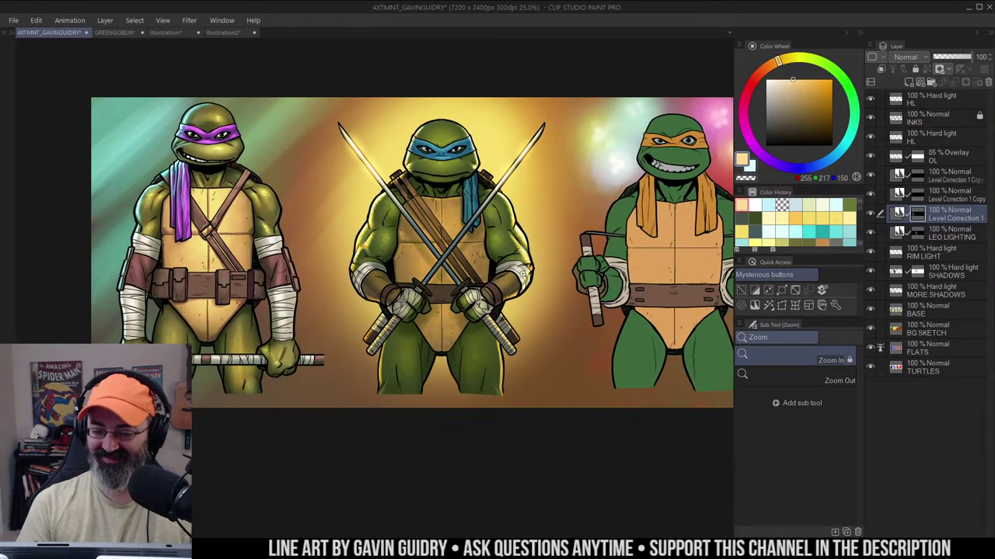
{"action": "scroll", "coordinate": [503, 187], "scroll_direction": "down", "scroll_amount": 1}
{"action": "left_click_drag", "start_coordinate": [502, 184], "coordinate": [476, 199]}
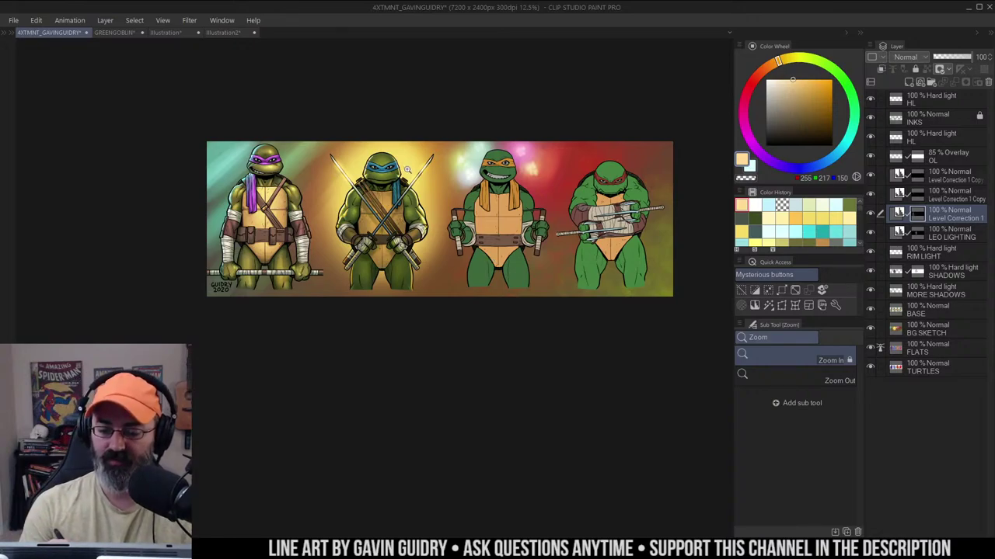
On the HL layer beneath INKS, airbrush a soft cream (255, 246, 230) glow around the blue-masked turtle's head and shoulders
{"action": "key", "text": "w"}
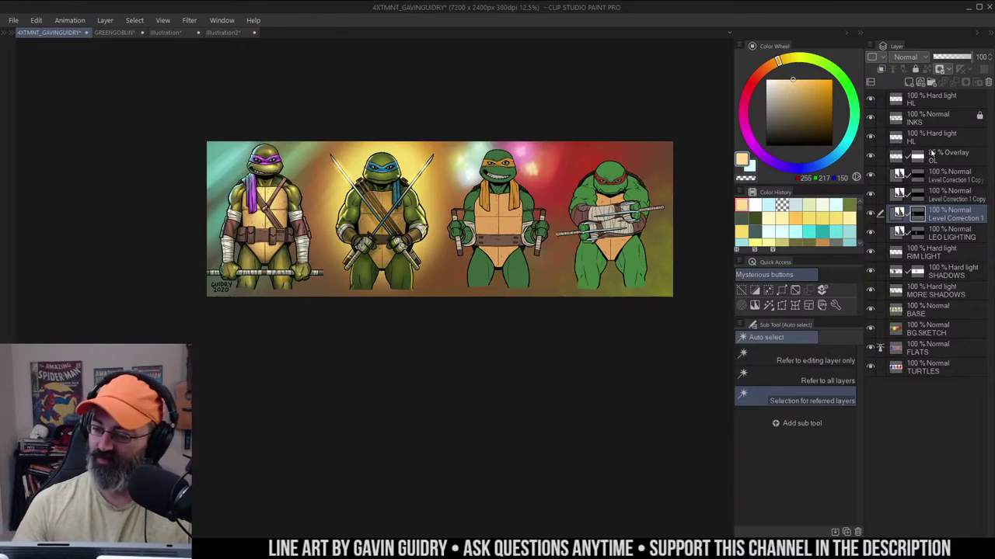
{"action": "left_click", "coordinate": [899, 140]}
{"action": "left_click", "coordinate": [773, 79]}
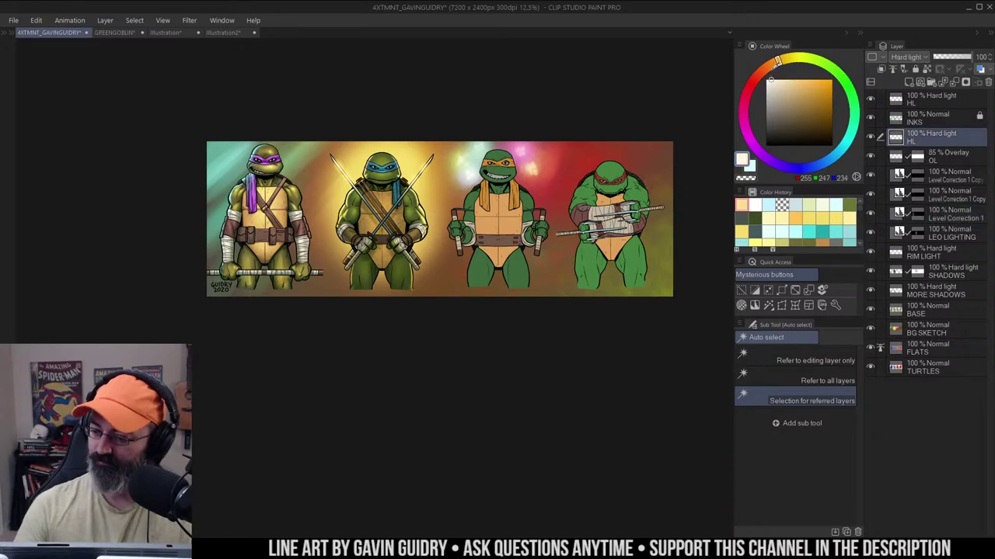
{"action": "left_click", "coordinate": [438, 182], "text": "ctrl"}
{"action": "key", "text": "b"}
{"action": "mouse_move", "coordinate": [333, 157]}
{"action": "left_mouse_down"}
{"action": "mouse_move", "coordinate": [406, 176]}
{"action": "mouse_move", "coordinate": [457, 169]}
{"action": "mouse_move", "coordinate": [504, 189]}
{"action": "left_mouse_up"}
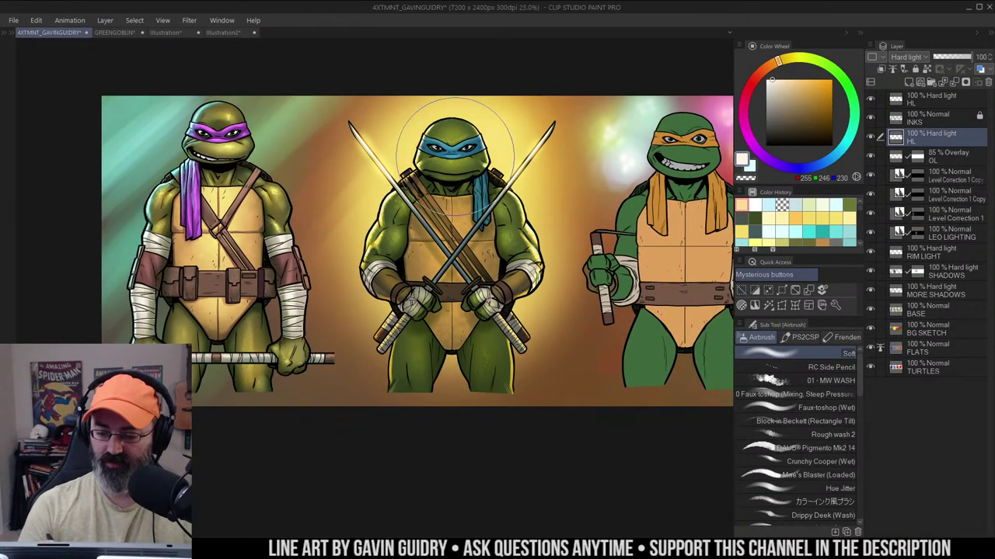
{"action": "left_click_drag", "start_coordinate": [458, 154], "coordinate": [452, 164]}
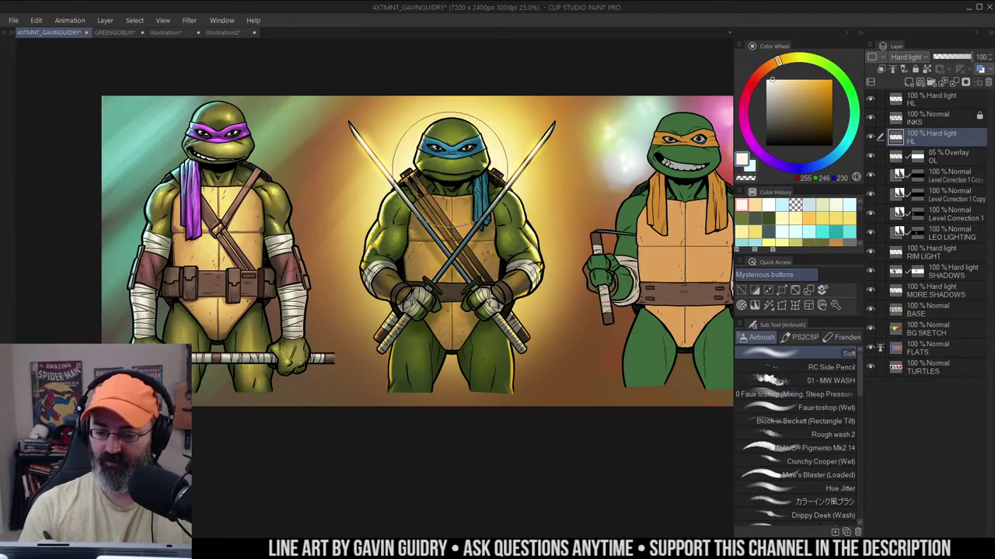
{"action": "left_click", "coordinate": [467, 220], "text": "alt"}
{"action": "left_click_drag", "start_coordinate": [543, 270], "coordinate": [503, 253]}
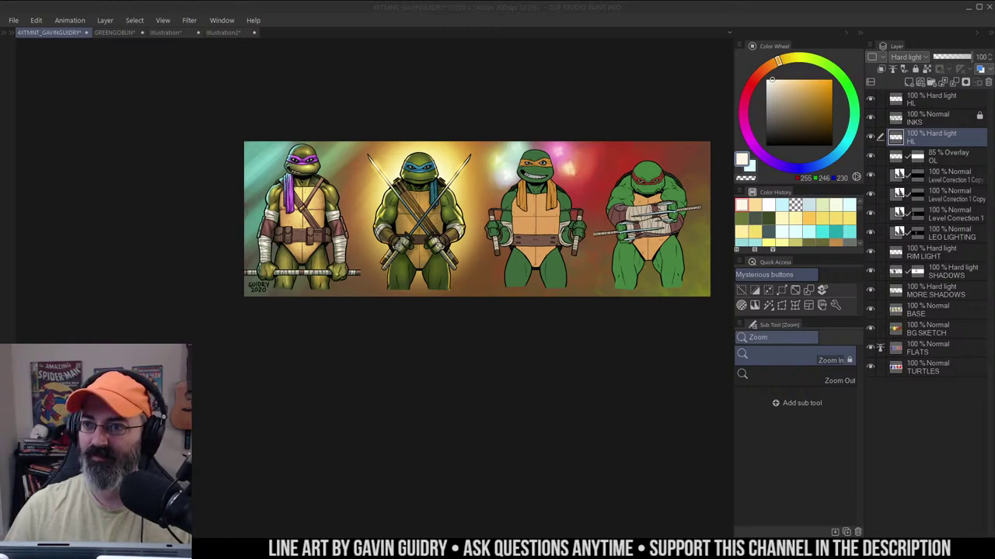
Bring in the browser with the Tenchu Z image results, view GameStop's Xbox 360 cover, and move the browser away again
{"action": "mouse_move", "coordinate": [993, 186]}
{"action": "left_mouse_down"}
{"action": "mouse_move", "coordinate": [828, 183]}
{"action": "mouse_move", "coordinate": [835, 30]}
{"action": "mouse_move", "coordinate": [857, 14]}
{"action": "left_mouse_up"}
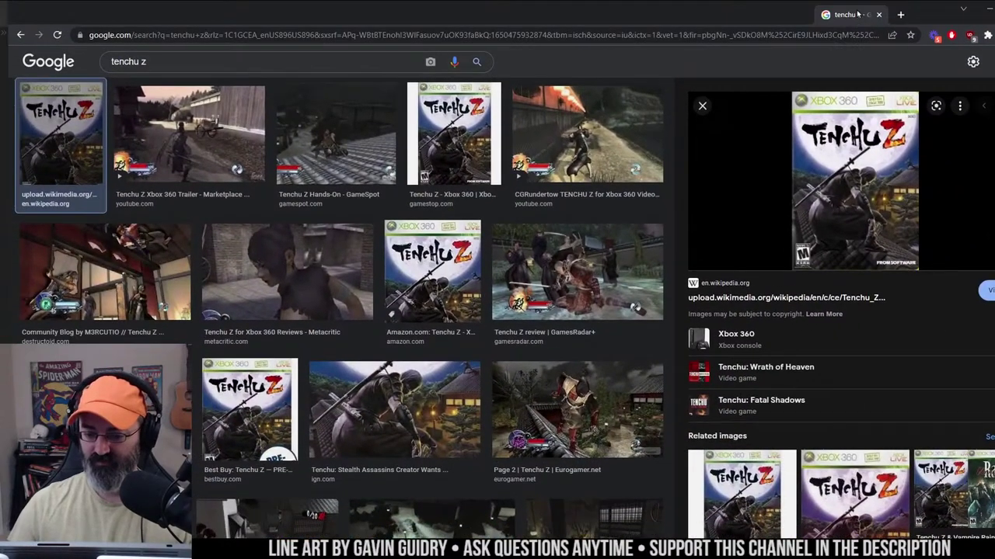
{"action": "left_click", "coordinate": [493, 158]}
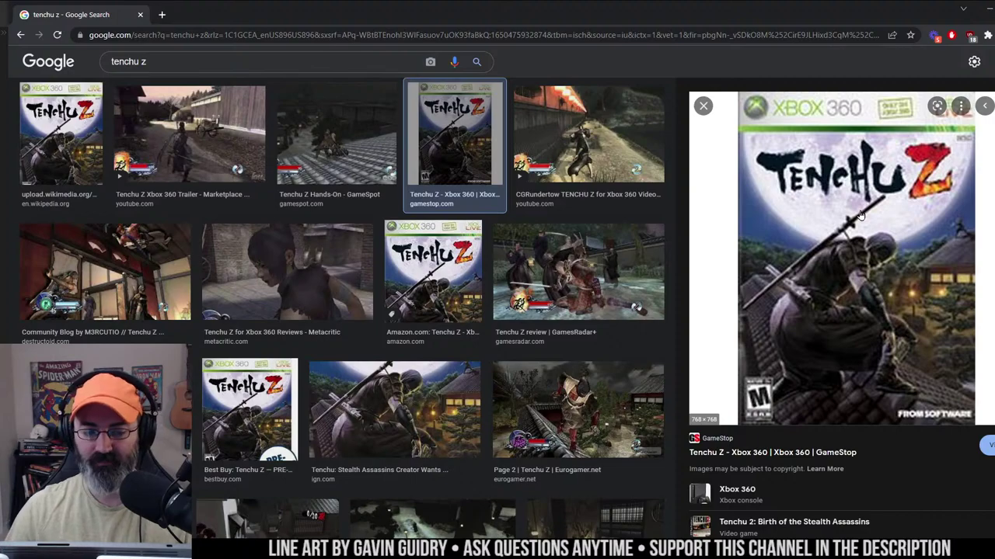
{"action": "mouse_move", "coordinate": [581, 19]}
{"action": "left_mouse_down"}
{"action": "mouse_move", "coordinate": [822, 143]}
{"action": "mouse_move", "coordinate": [994, 187]}
{"action": "left_mouse_up"}
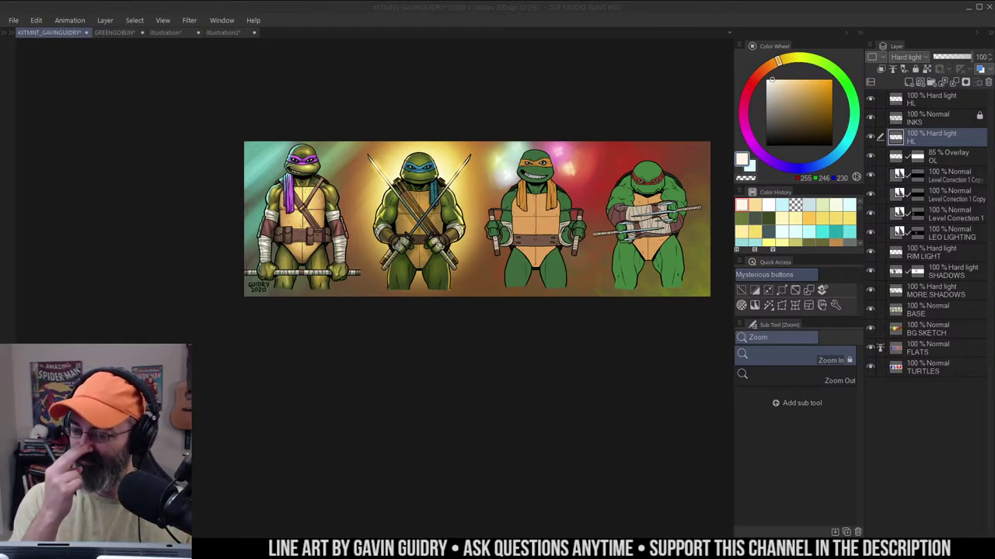
Examine the blue-masked turtle's face, swords and surrounding glow up close, alongside the neighbouring turtles
{"action": "left_click_drag", "start_coordinate": [598, 156], "coordinate": [609, 134]}
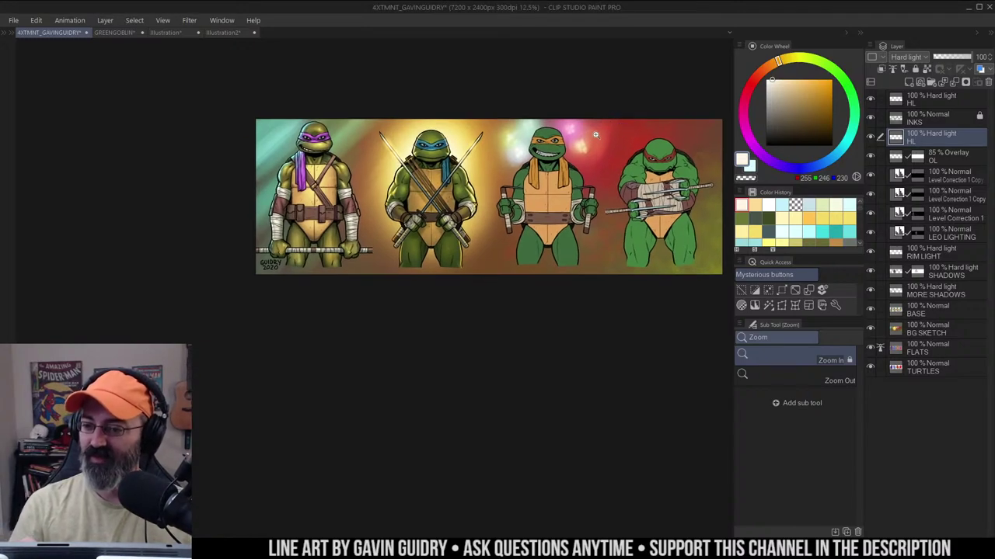
{"action": "left_click", "coordinate": [572, 149]}
{"action": "left_click_drag", "start_coordinate": [562, 165], "coordinate": [695, 154]}
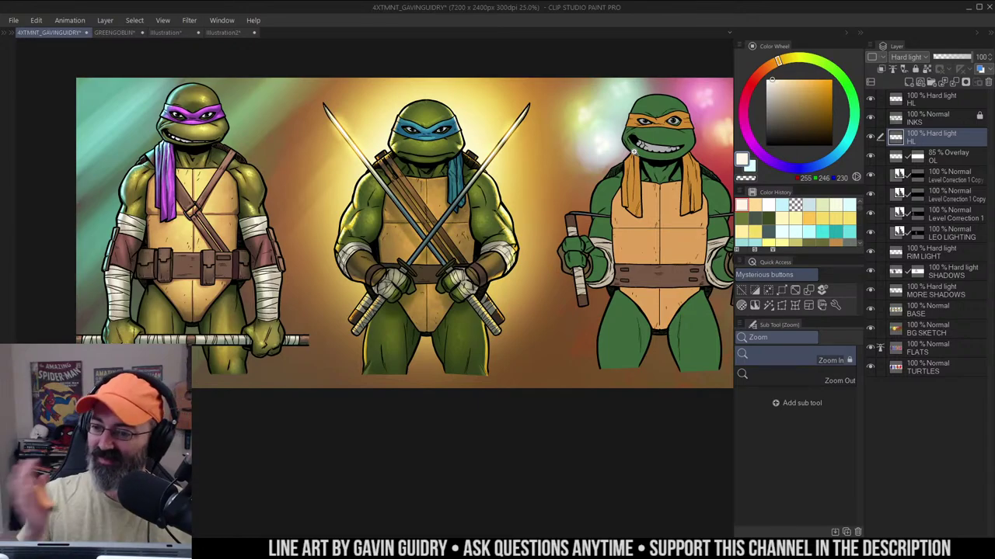
{"action": "left_click_drag", "start_coordinate": [612, 124], "coordinate": [635, 123]}
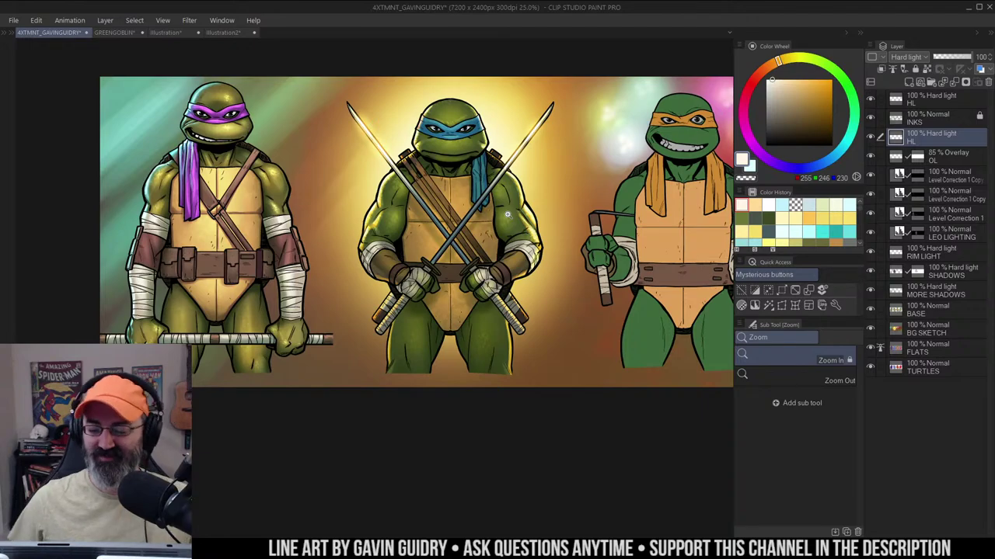
{"action": "left_click", "coordinate": [458, 137]}
{"action": "left_click", "coordinate": [459, 136]}
{"action": "mouse_move", "coordinate": [503, 166]}
{"action": "left_mouse_down"}
{"action": "mouse_move", "coordinate": [586, 166]}
{"action": "mouse_move", "coordinate": [525, 177]}
{"action": "left_mouse_up"}
{"action": "left_click", "coordinate": [575, 149]}
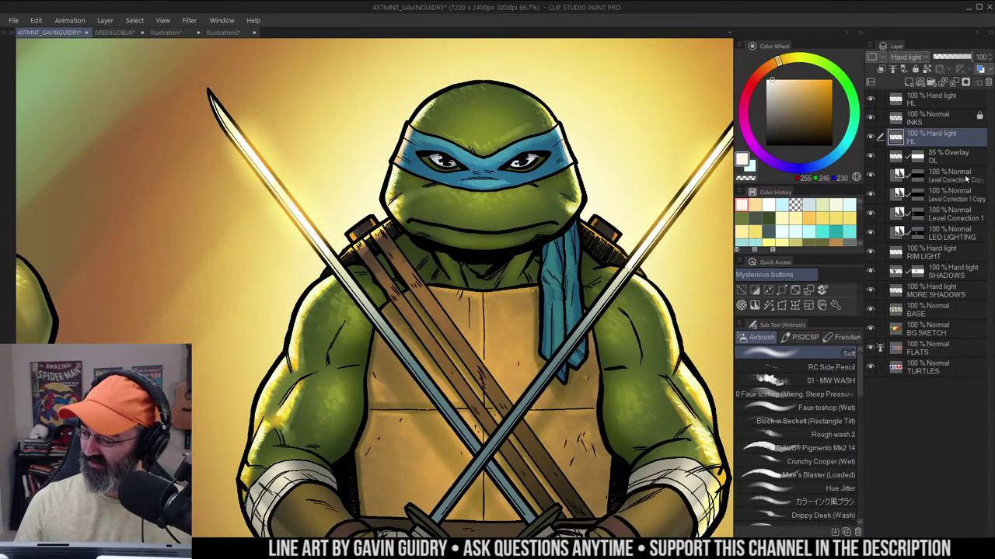
Save the four-turtle illustration
{"action": "scroll", "coordinate": [642, 221], "scroll_direction": "down", "scroll_amount": 5}
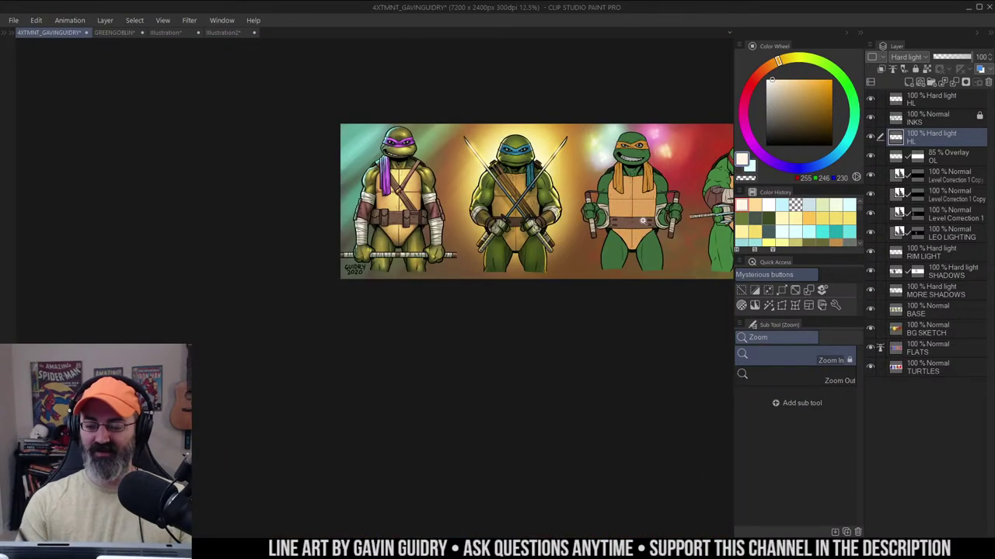
{"action": "left_click_drag", "start_coordinate": [661, 236], "coordinate": [516, 246]}
{"action": "left_click_drag", "start_coordinate": [617, 245], "coordinate": [606, 236]}
{"action": "key", "text": "m"}
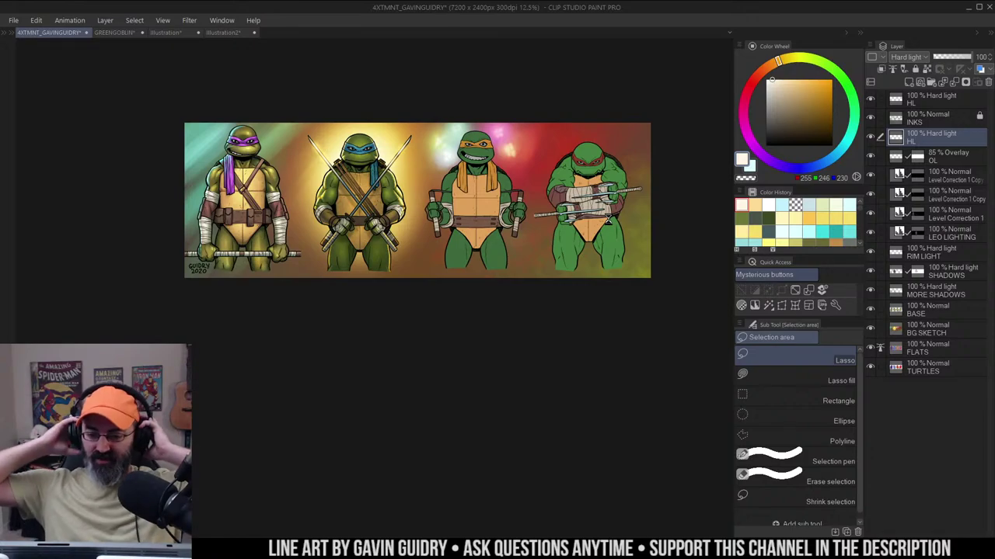
{"action": "key", "text": "ctrl+s"}
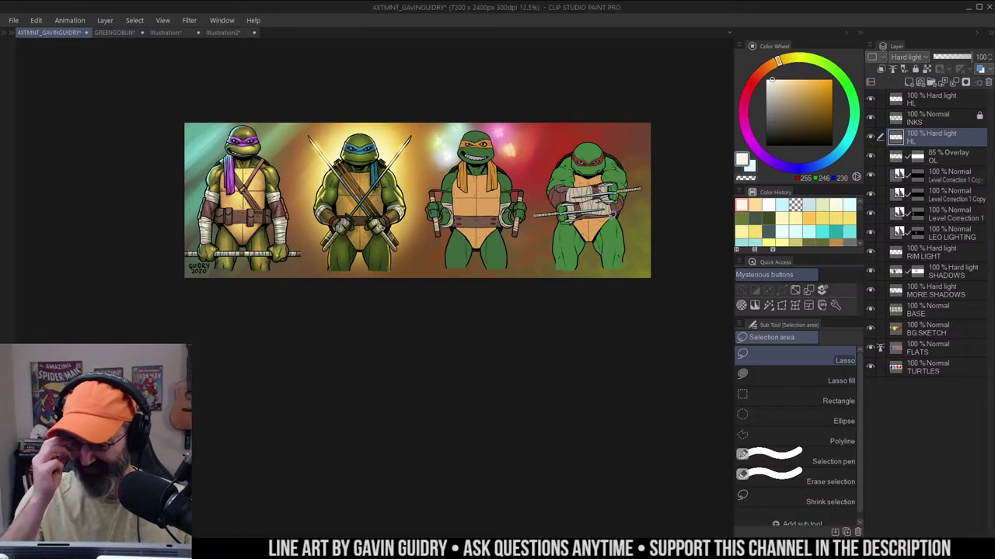
Compare the finished purple- and blue-masked turtles with the flat-coloured orange- and red-masked ones, ending with the whole illustration fitted in view
{"action": "key", "text": "ctrl+space"}
{"action": "left_click", "coordinate": [604, 153]}
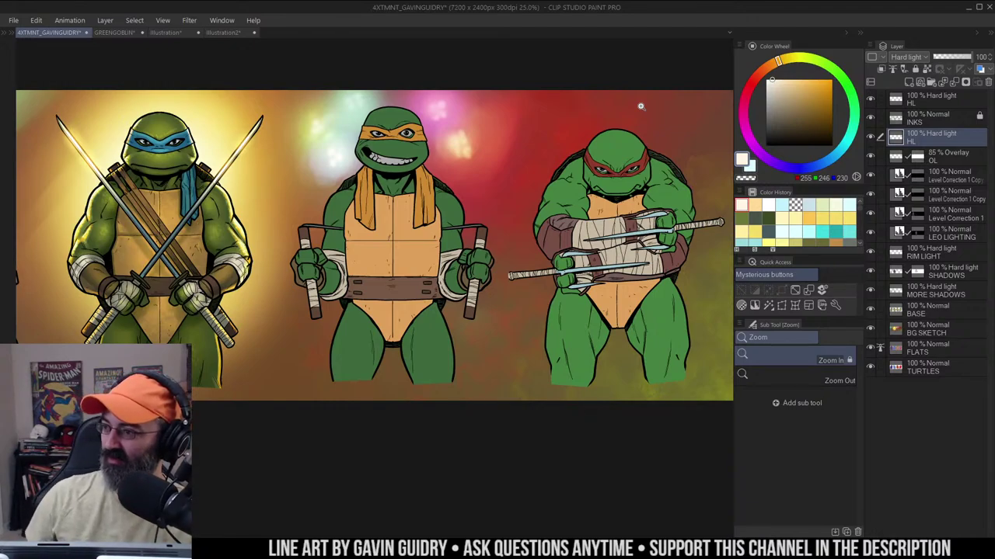
{"action": "left_click_drag", "start_coordinate": [509, 150], "coordinate": [777, 165]}
{"action": "left_click_drag", "start_coordinate": [587, 175], "coordinate": [679, 136]}
{"action": "key", "text": "ctrl+space"}
{"action": "left_click", "coordinate": [602, 148]}
{"action": "left_click_drag", "start_coordinate": [602, 148], "coordinate": [641, 176]}
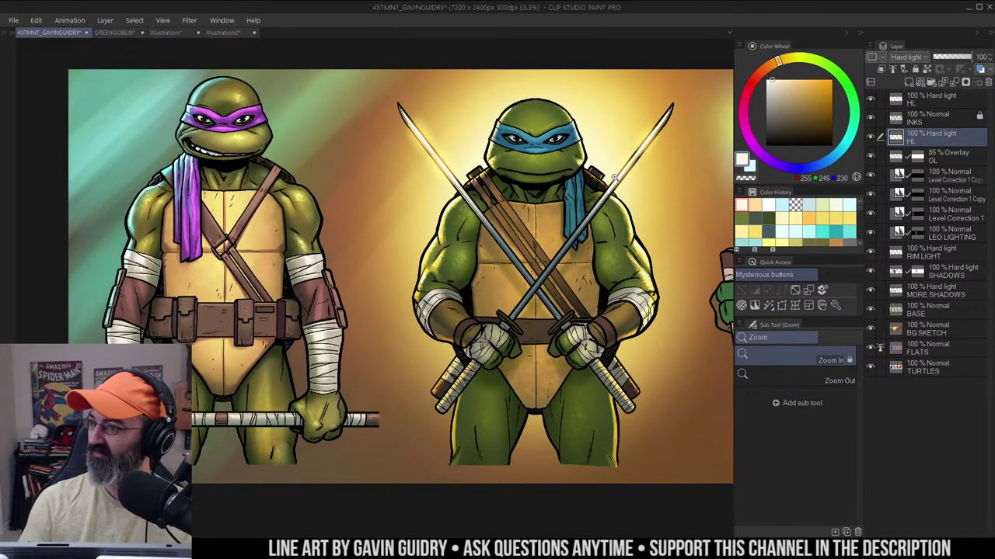
{"action": "left_click", "coordinate": [471, 182], "text": "alt"}
{"action": "left_click_drag", "start_coordinate": [587, 208], "coordinate": [471, 199]}
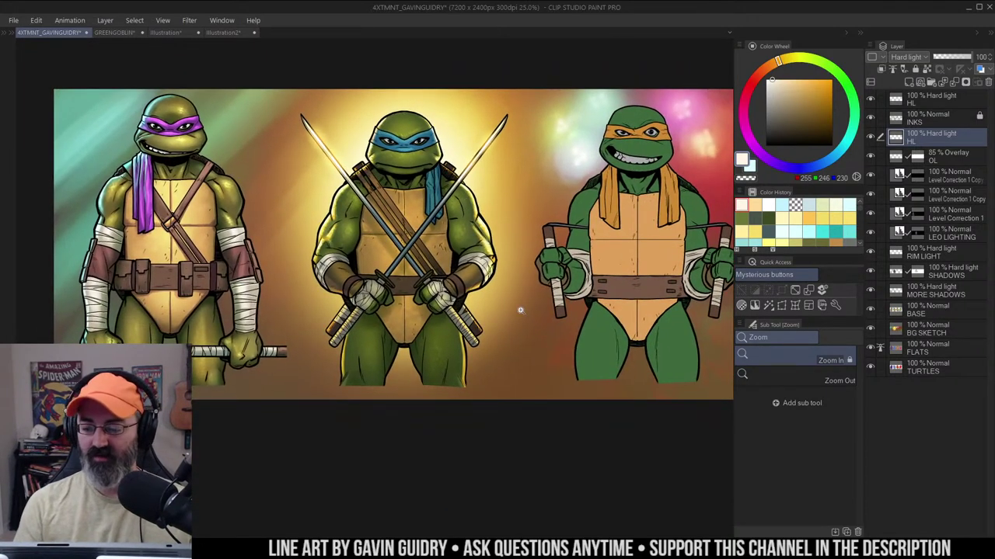
{"action": "left_click", "coordinate": [620, 230], "text": "alt"}
{"action": "left_click", "coordinate": [620, 230], "text": "alt"}
{"action": "left_click_drag", "start_coordinate": [620, 230], "coordinate": [498, 227]}
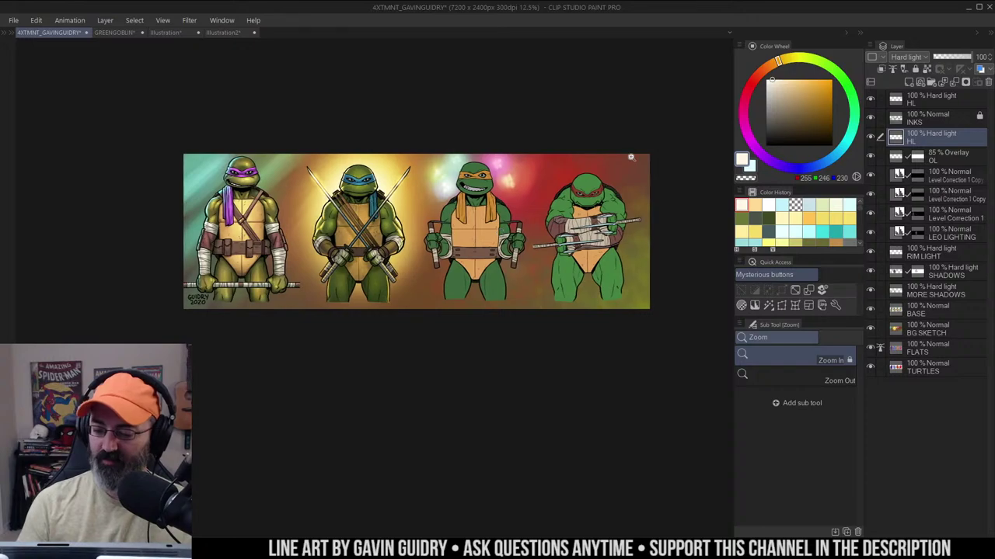
{"action": "left_click", "coordinate": [796, 291]}
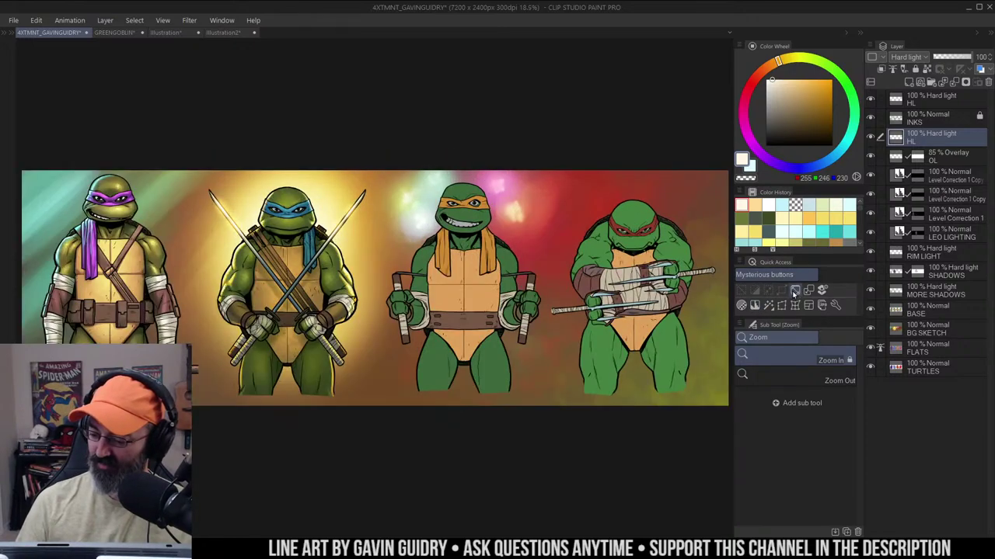